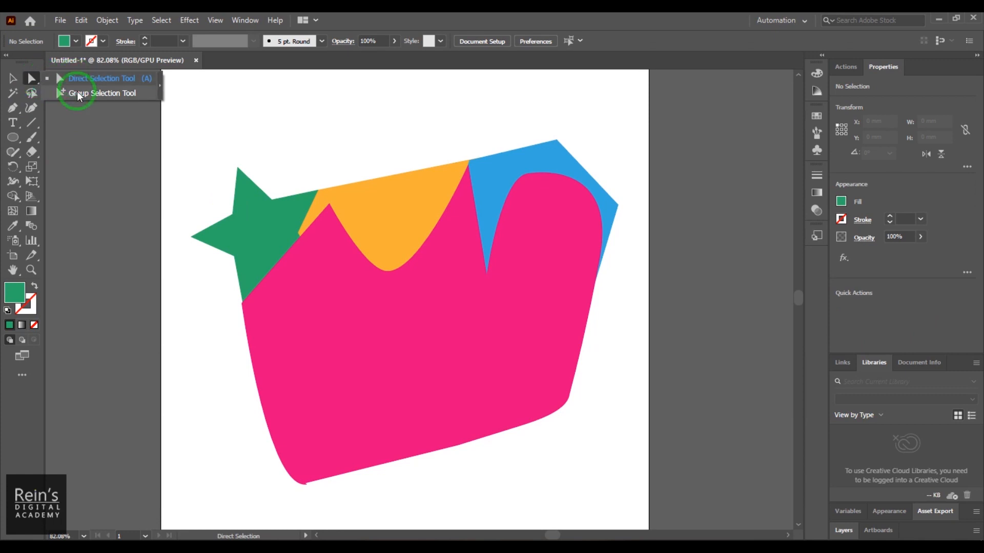
- Try moving the whole green star toward the artboard's upper-left corner with the Selection tool and undo the move
click(86, 79)
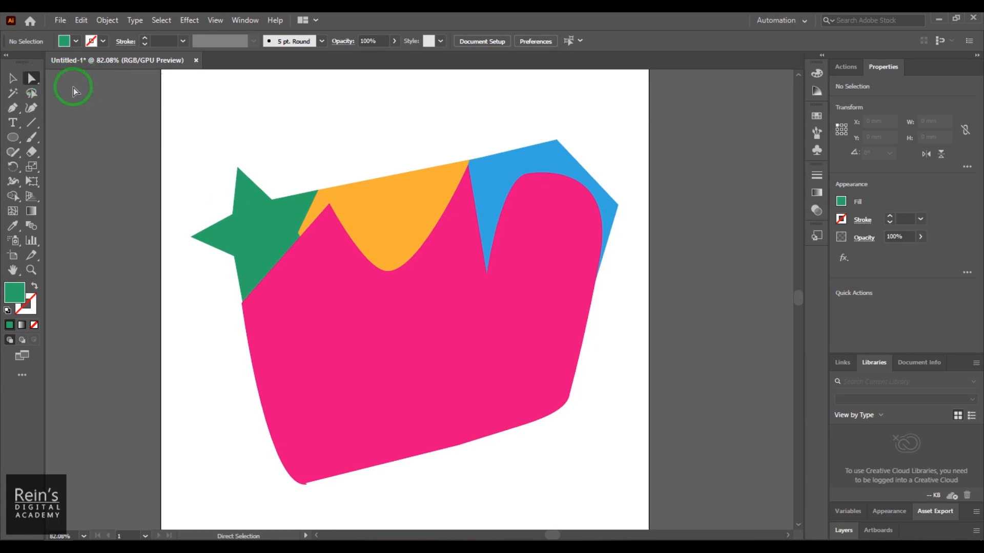
click(17, 79)
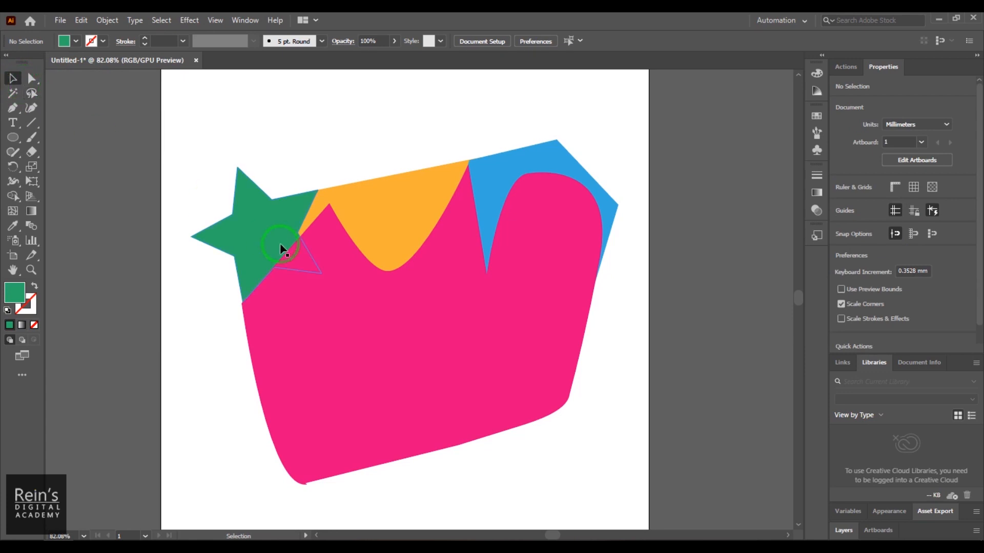
click(248, 223)
drag(253, 227, 222, 180)
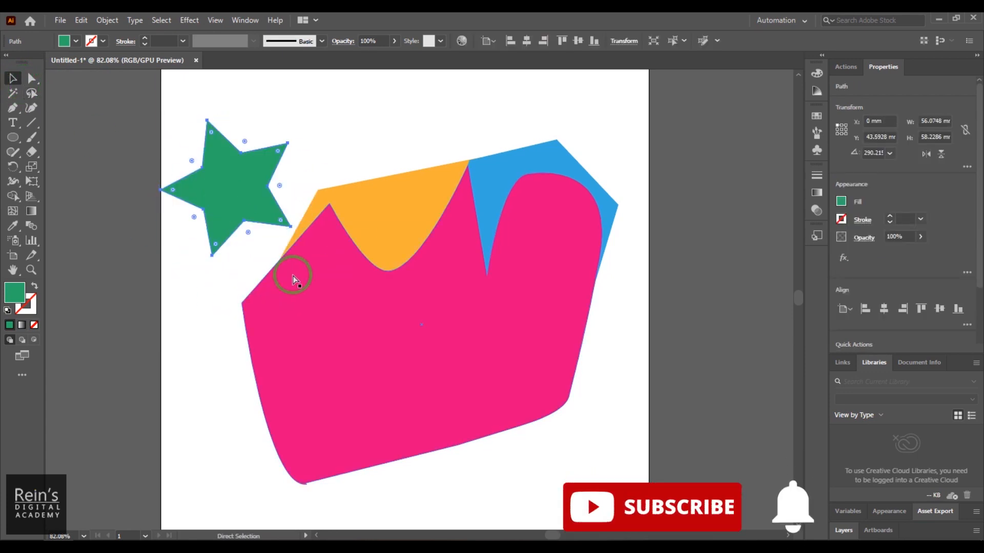
key(ctrl+z)
- Reshape the blue pentagon by moving its right anchor to about X 205, Y 71 mm, and its top and upper-left anchors upward
click(32, 78)
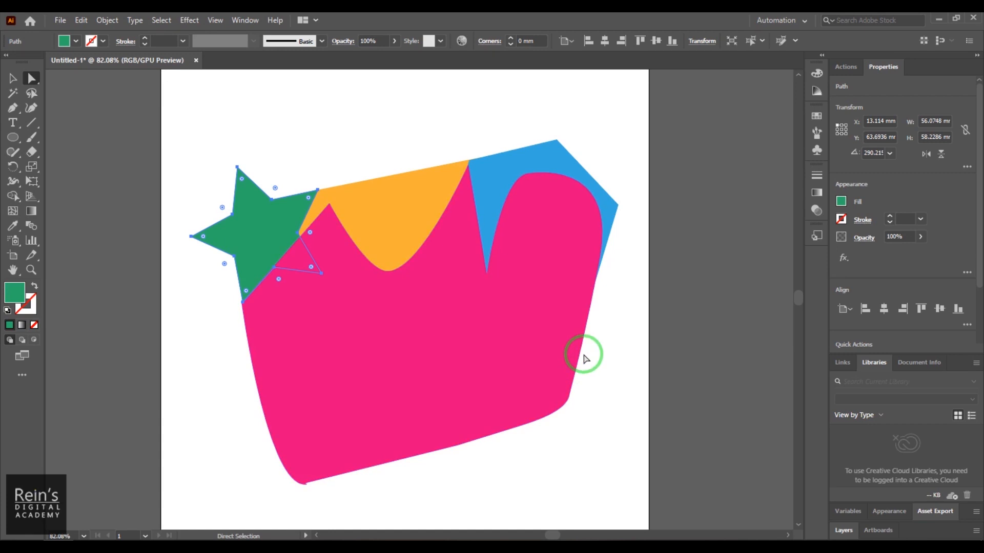
click(618, 205)
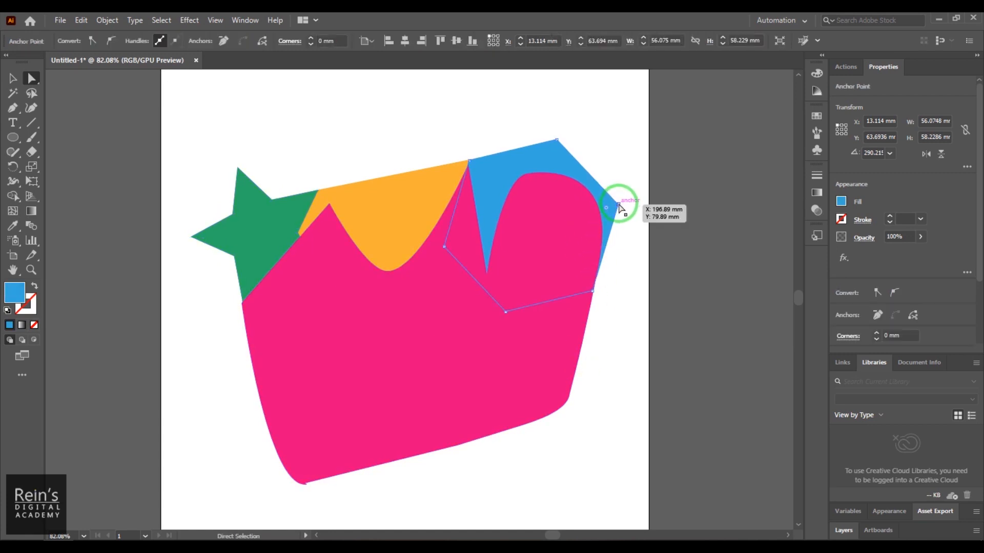
drag(619, 205, 637, 183)
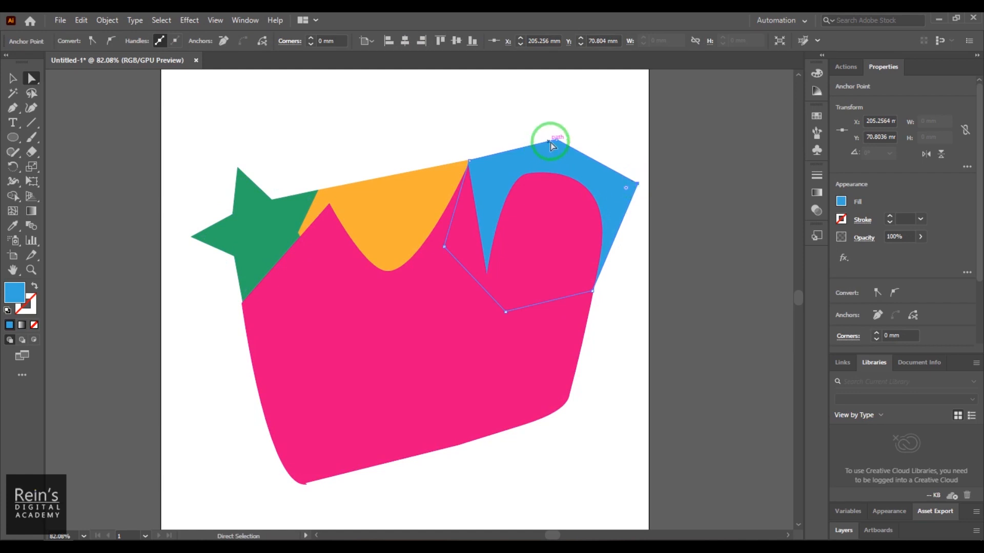
drag(557, 139, 562, 104)
drag(470, 166, 455, 121)
- Try moving the blue pentagon's two lower-left anchors and a right-edge anchor of the pink shape, and undo these moves
drag(446, 252, 513, 172)
drag(506, 312, 585, 191)
drag(598, 286, 635, 223)
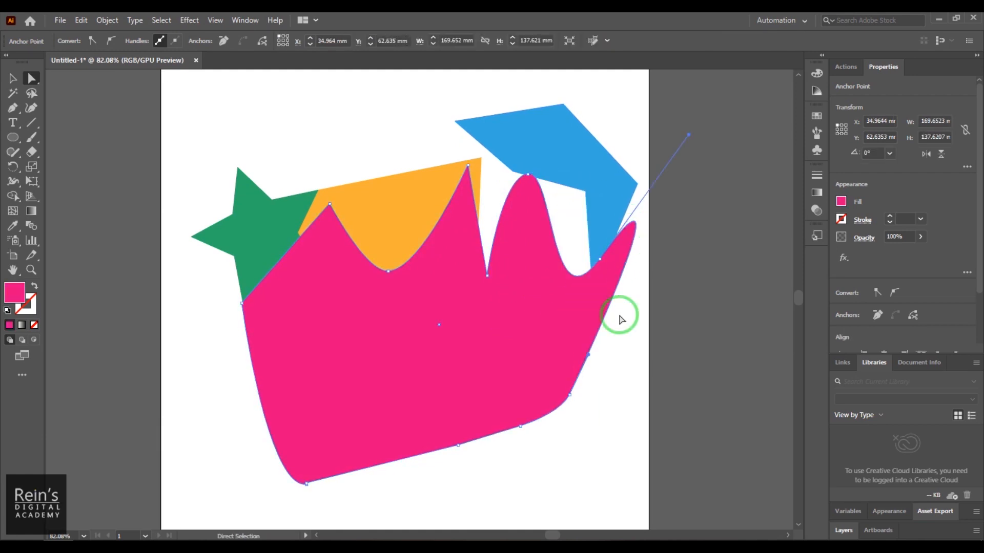
key(ctrl+z)
key(ctrl+z)
key(ctrl+z)
click(640, 307)
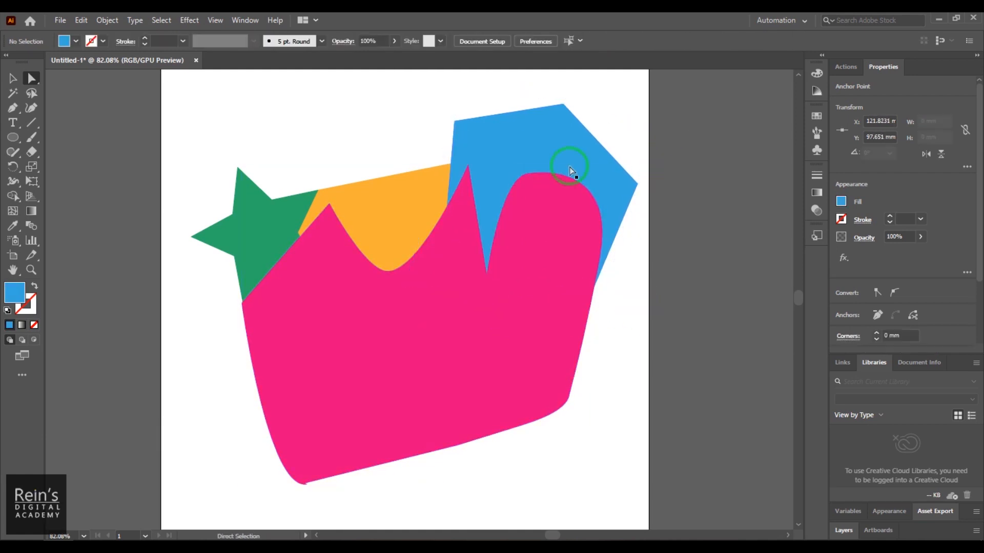
- Convert the blue shape's top anchor to a smooth point and move it to about X 175, Y 28 mm
click(562, 105)
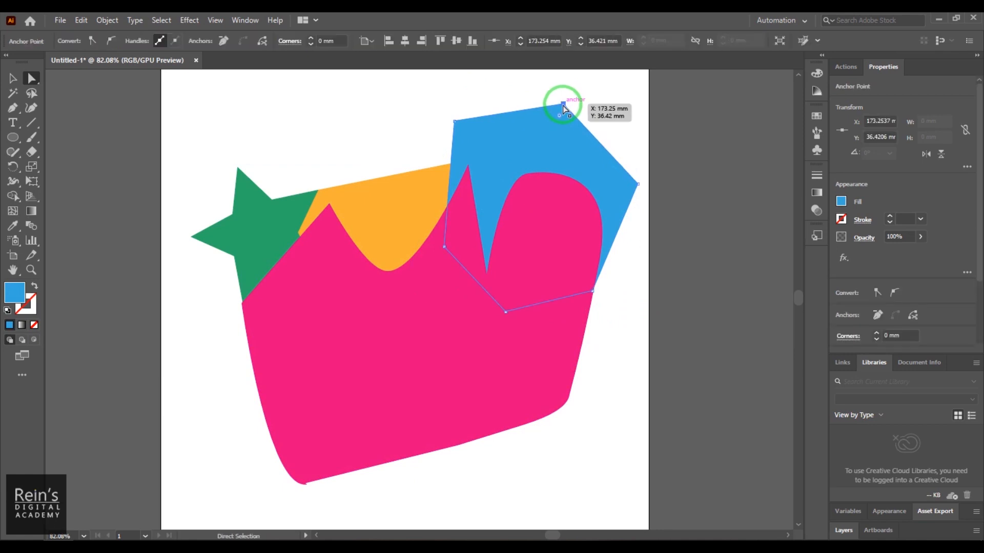
click(242, 43)
click(433, 36)
drag(563, 106, 570, 103)
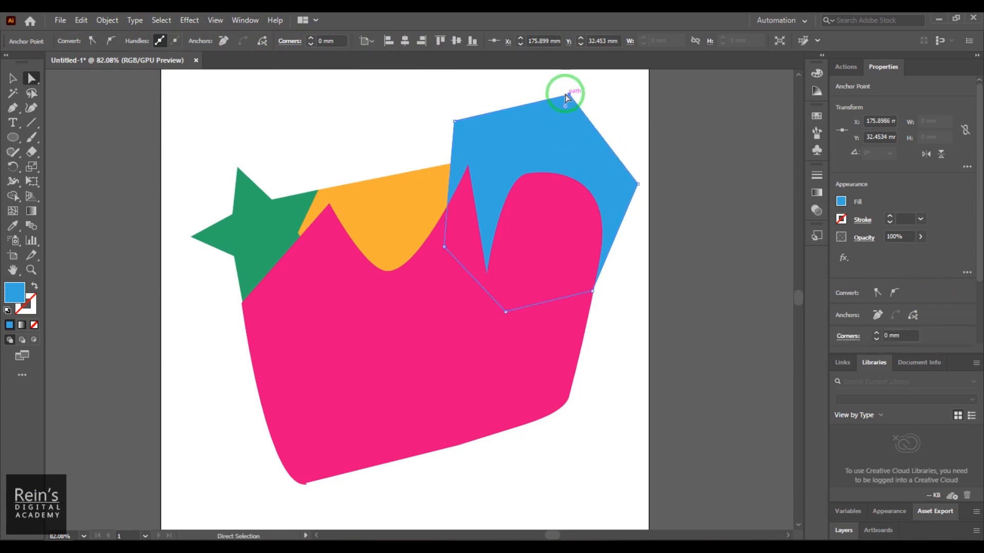
click(111, 42)
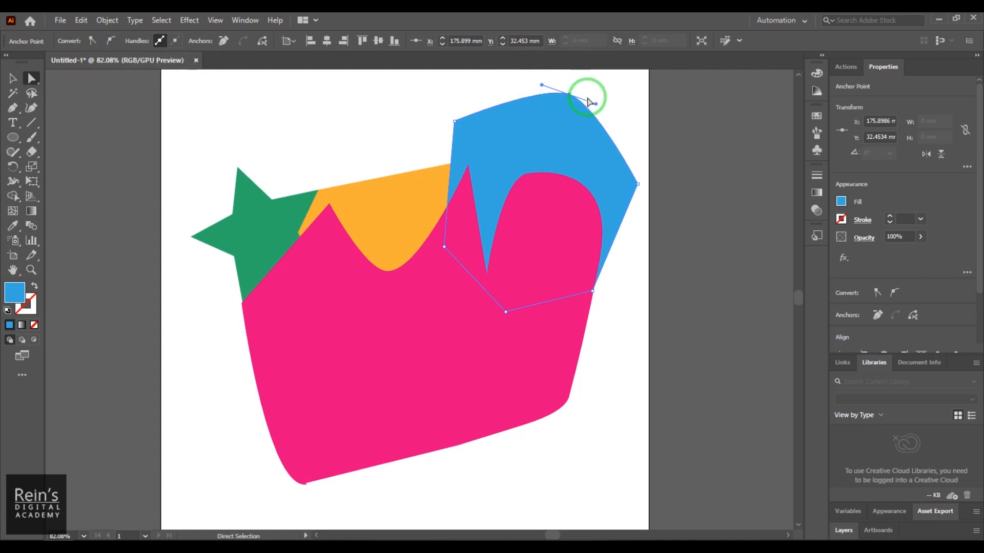
drag(567, 97, 566, 83)
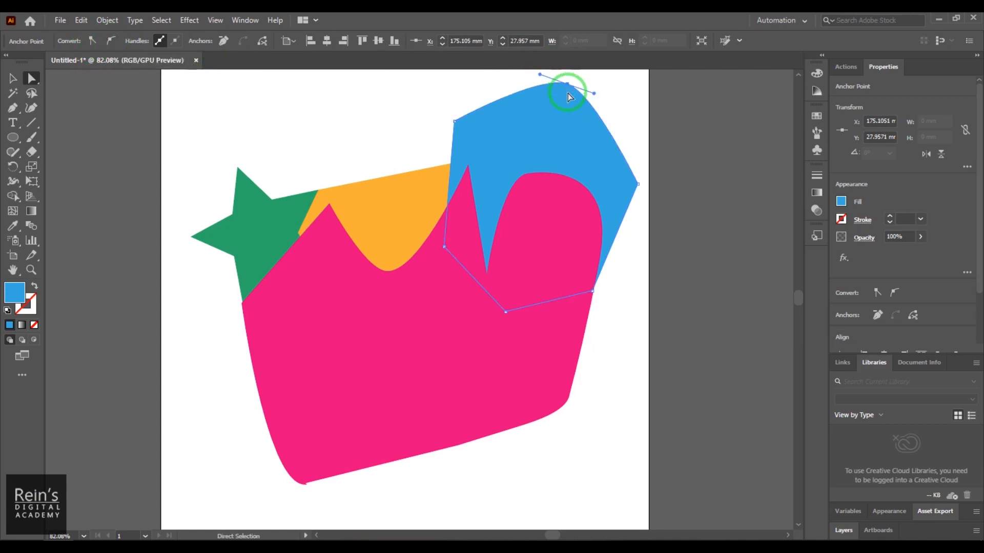
- Switch the blue shape's top anchor between corner and smooth, ending on smooth
click(93, 41)
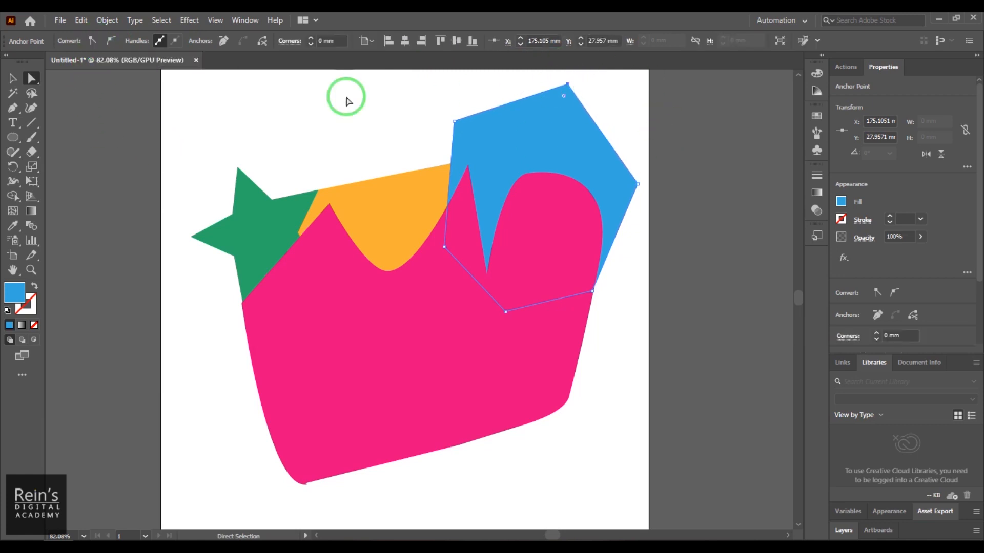
click(894, 293)
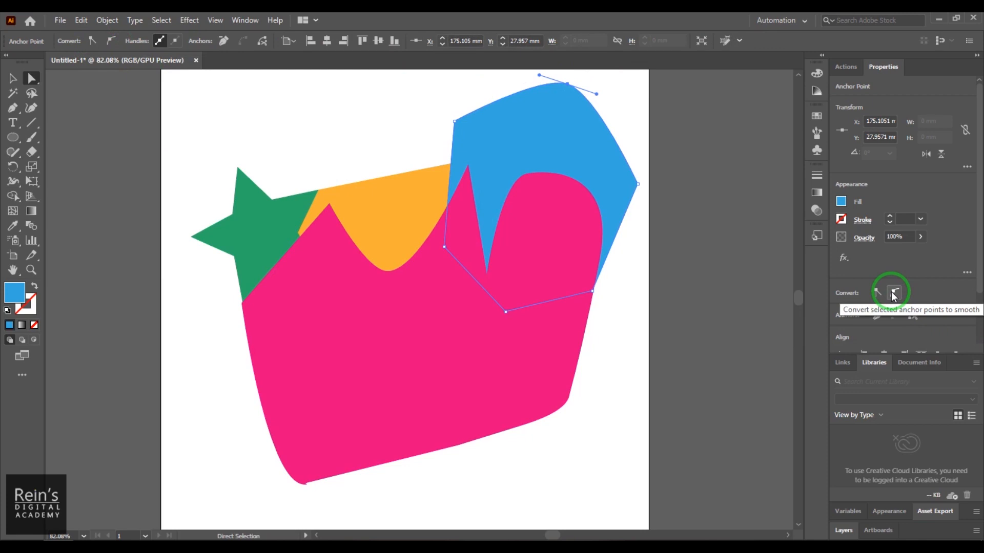
click(878, 293)
click(894, 292)
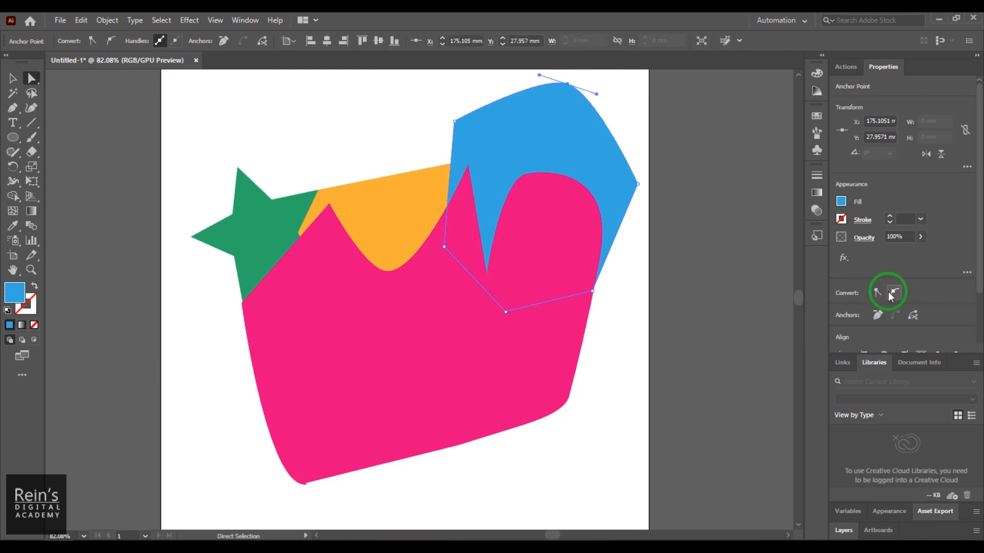
- Lengthen both direction handles of the blue shape's top anchor to give its upper edge a wider, rounder curve
drag(596, 94, 621, 106)
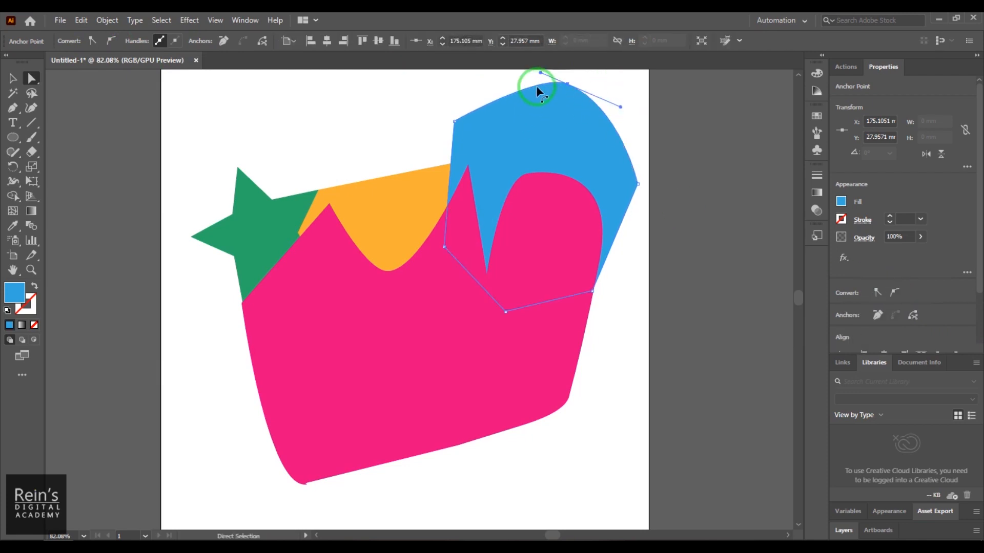
drag(539, 74, 492, 118)
drag(632, 150, 635, 169)
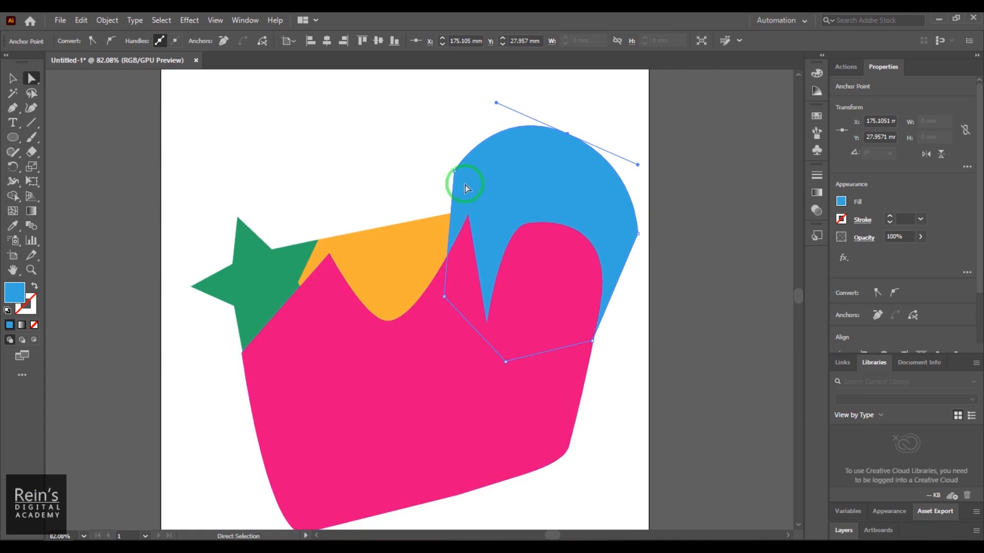
- Select the anchors where the blue, orange and pink shapes overlap and convert them all to smooth points
drag(415, 108, 631, 373)
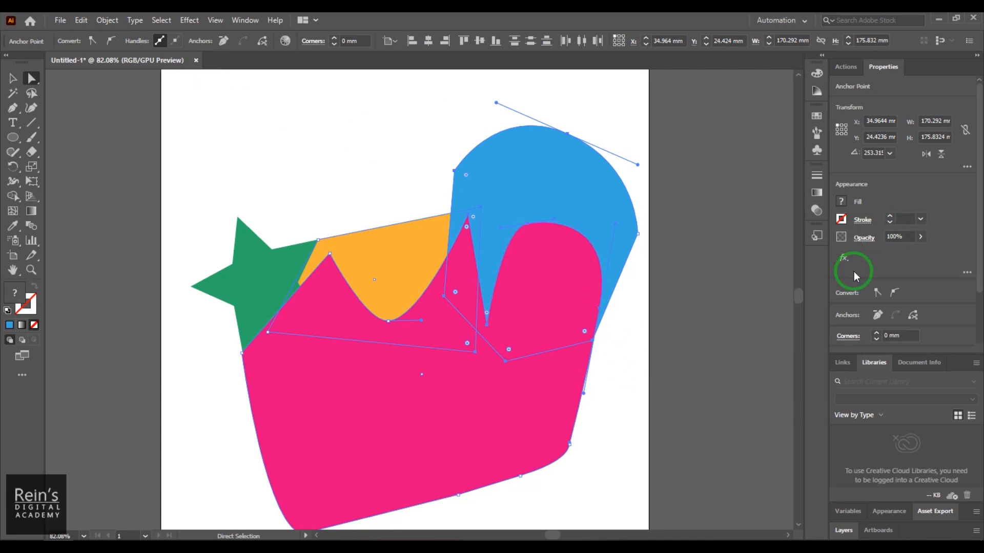
click(895, 293)
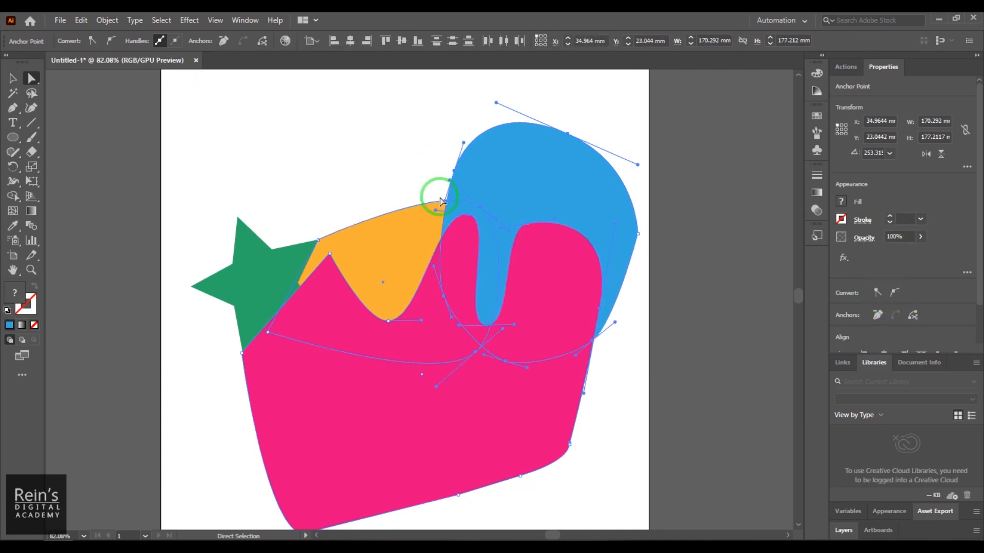
- Hide the direction handles of the multiple selected anchors and show them again
click(175, 45)
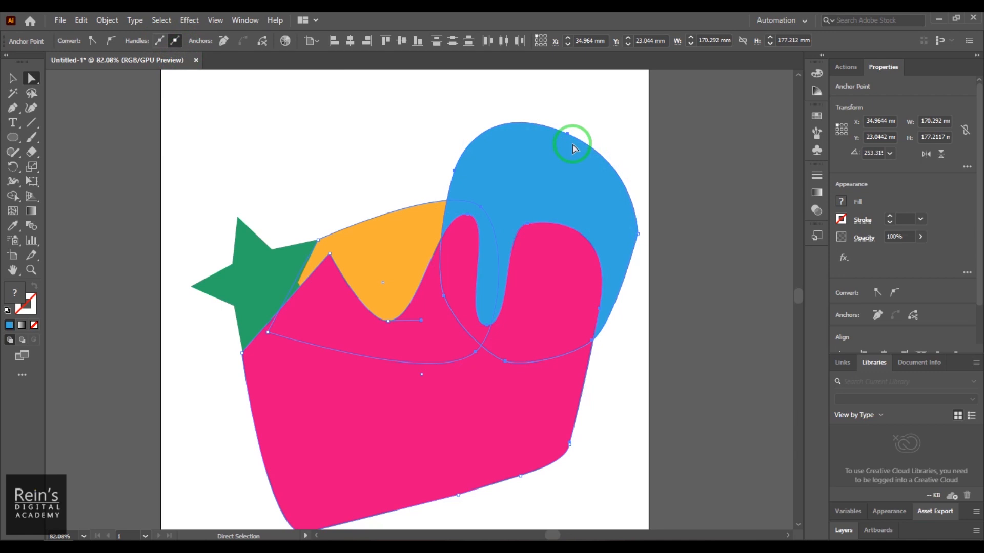
click(159, 41)
click(173, 44)
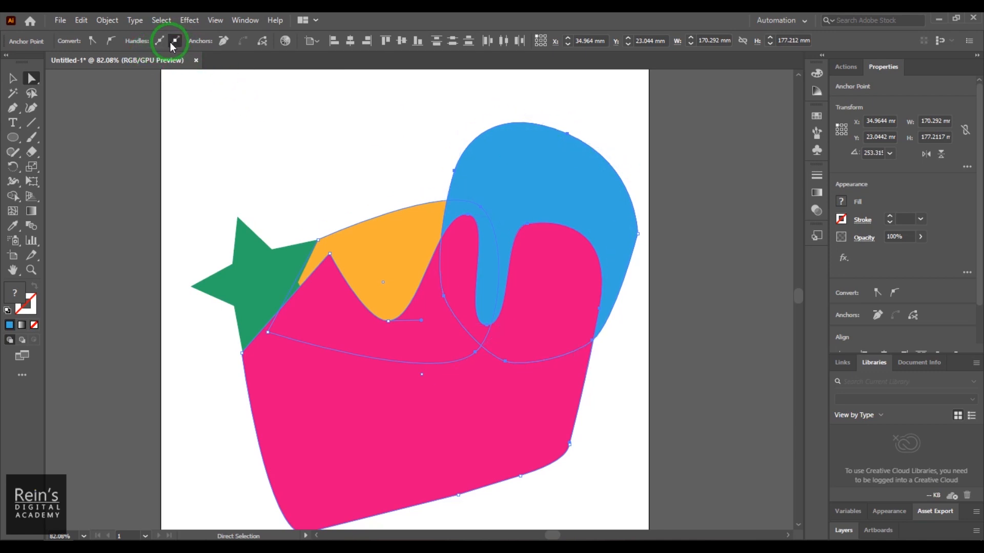
click(161, 42)
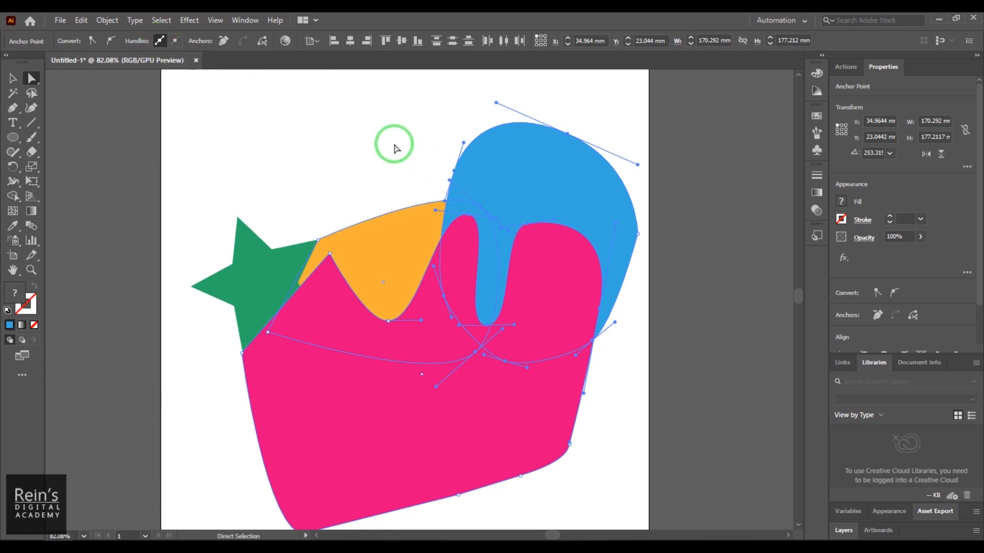
- Select only the blue shape's top anchor, remove it from the path, and undo the removal
drag(367, 111, 666, 269)
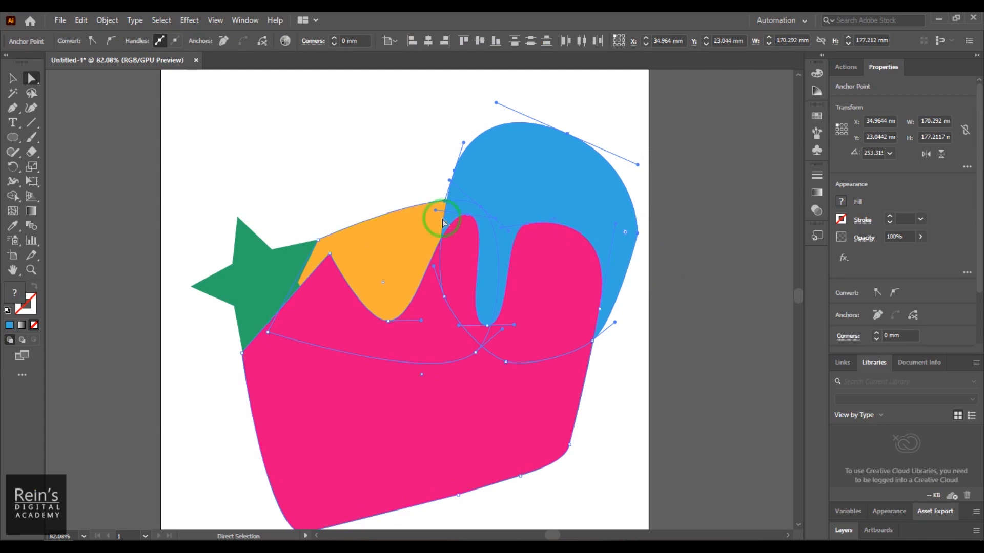
click(254, 115)
drag(415, 90, 513, 132)
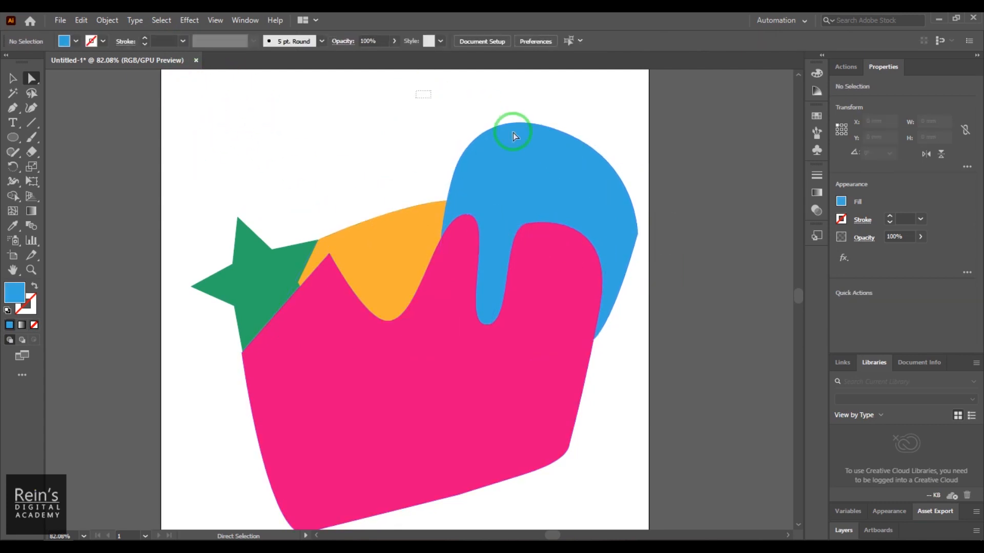
drag(620, 167, 620, 165)
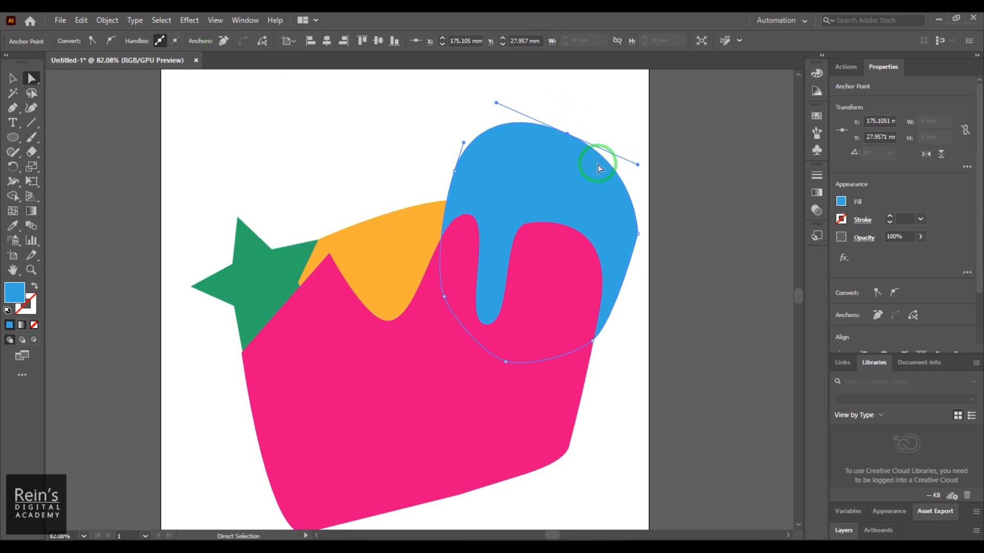
click(223, 41)
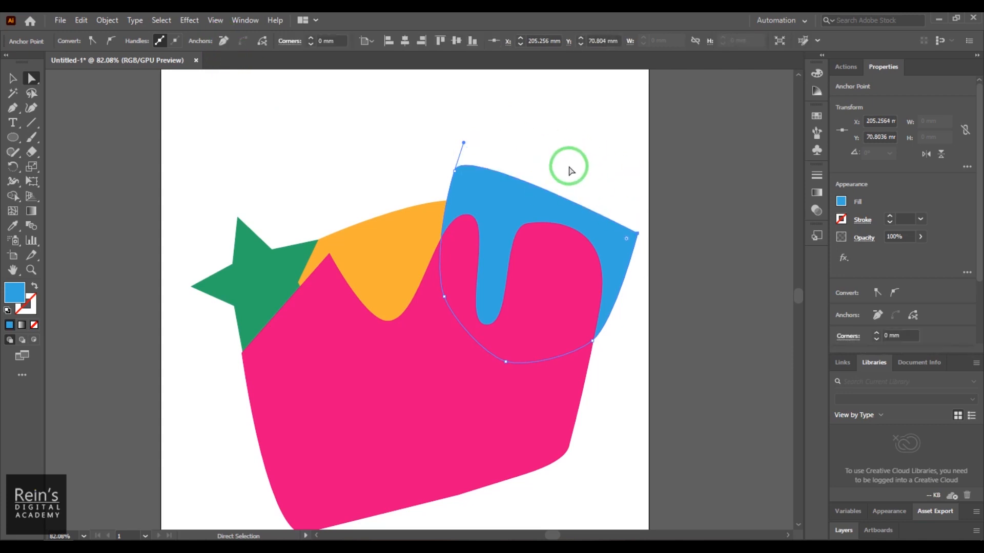
key(ctrl+z)
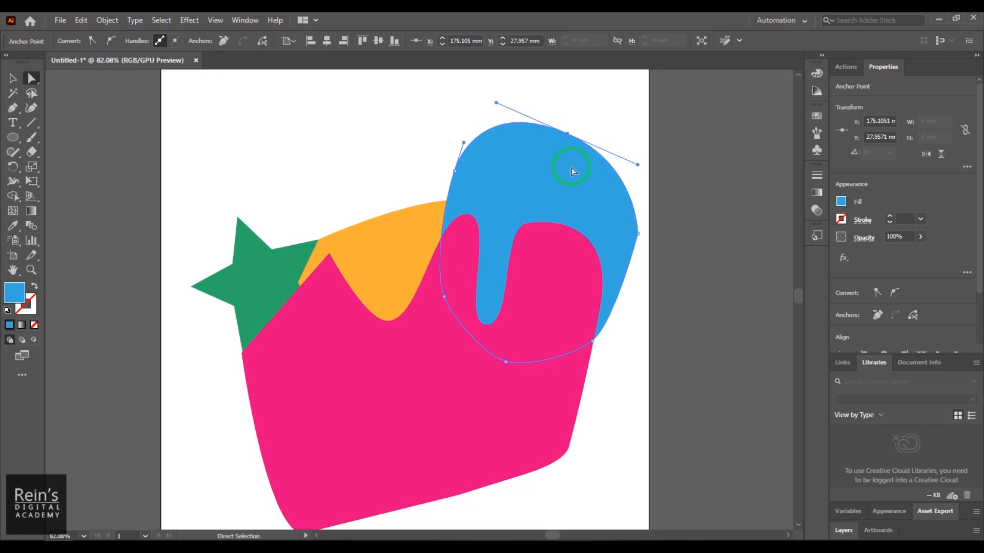
- Move the blue shape's top anchor to about X 178, Y 23 mm and keep it selected
drag(567, 134, 573, 121)
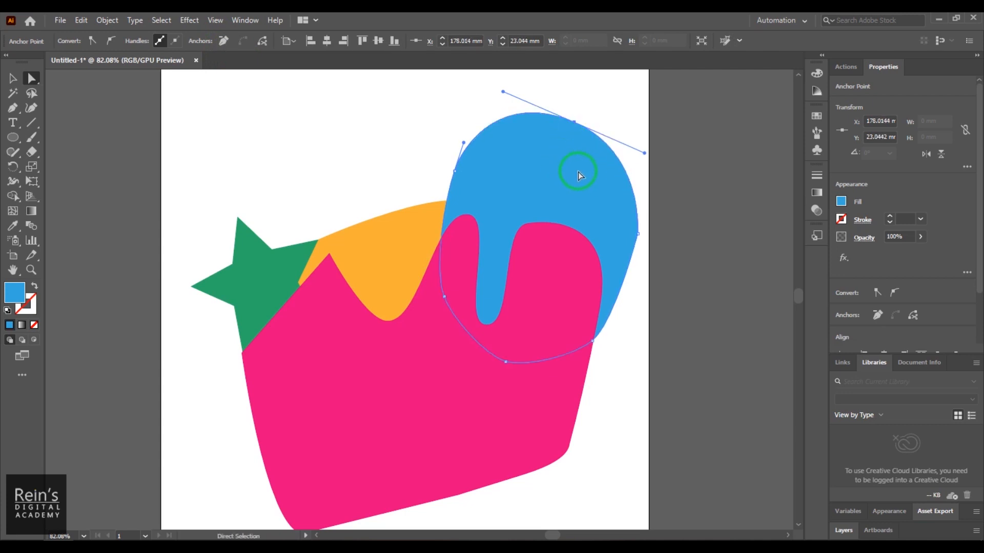
right_click(527, 182)
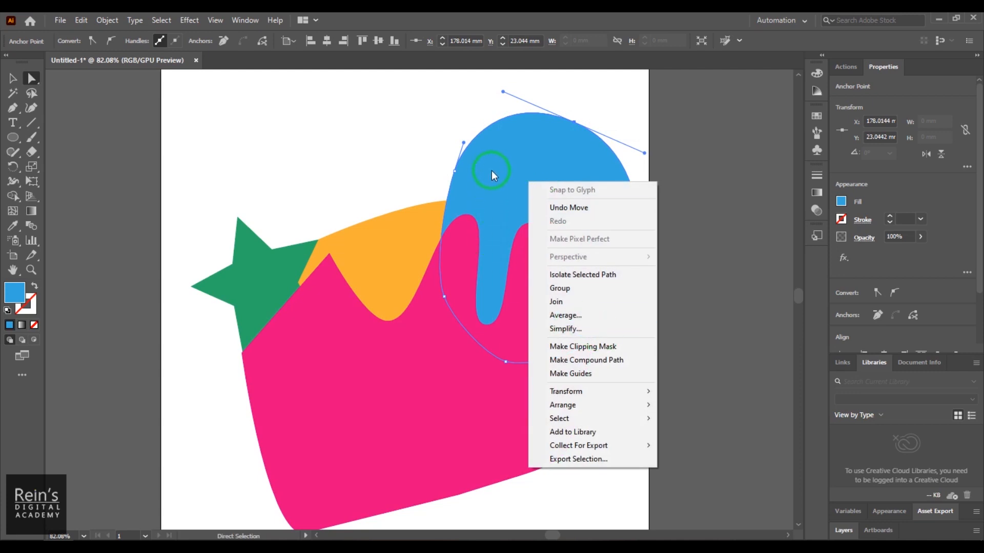
click(484, 114)
drag(557, 86, 618, 165)
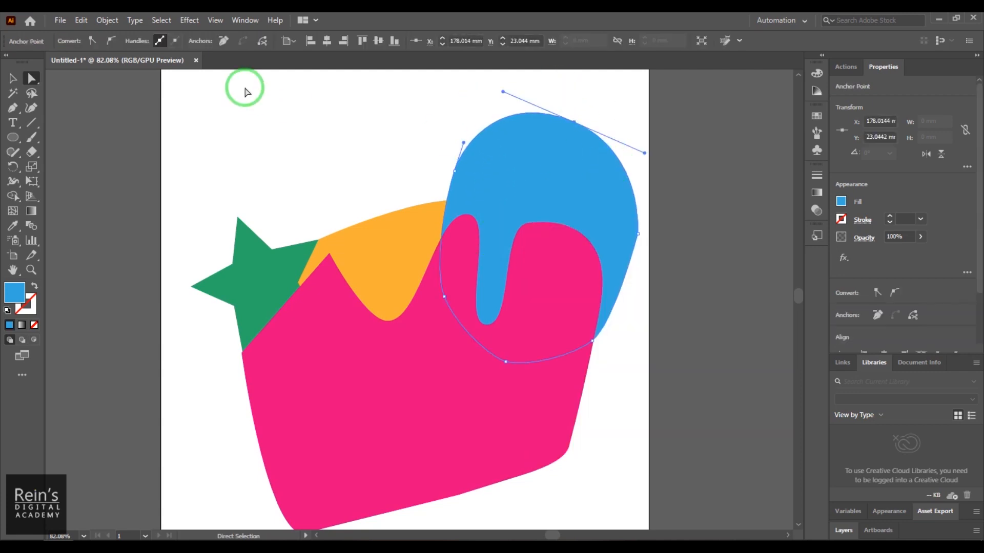
- Select the whole blue shape and give it a black 8 pt stroke
click(13, 78)
click(490, 162)
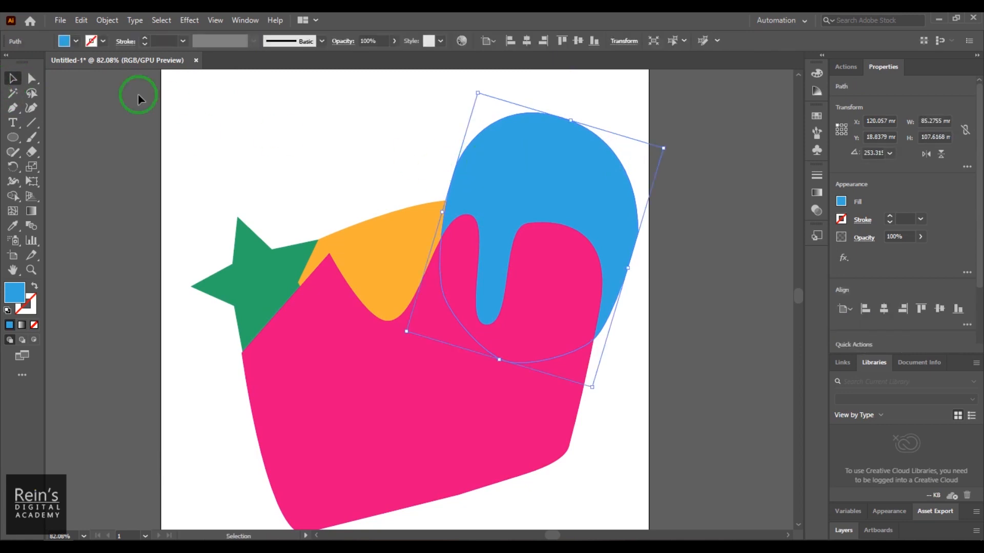
click(76, 41)
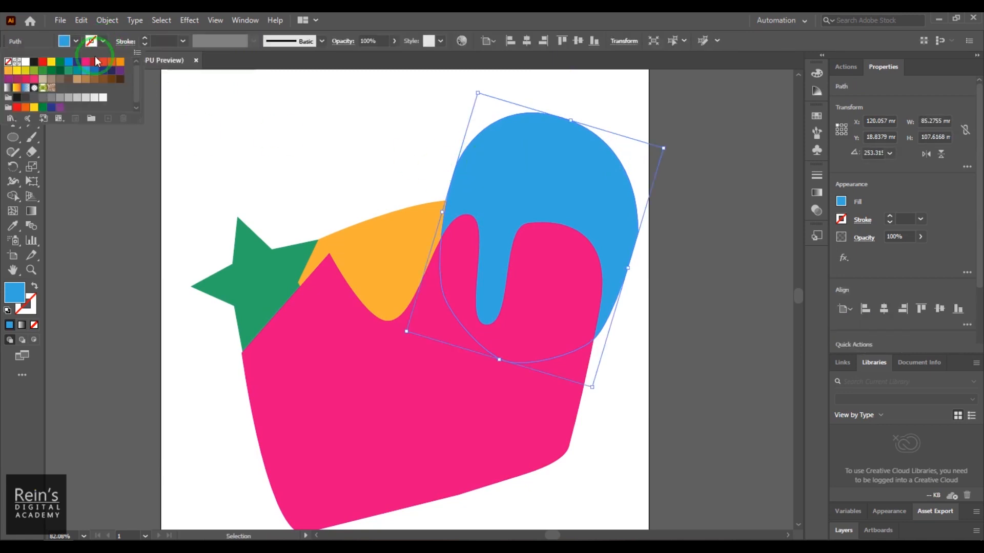
click(35, 63)
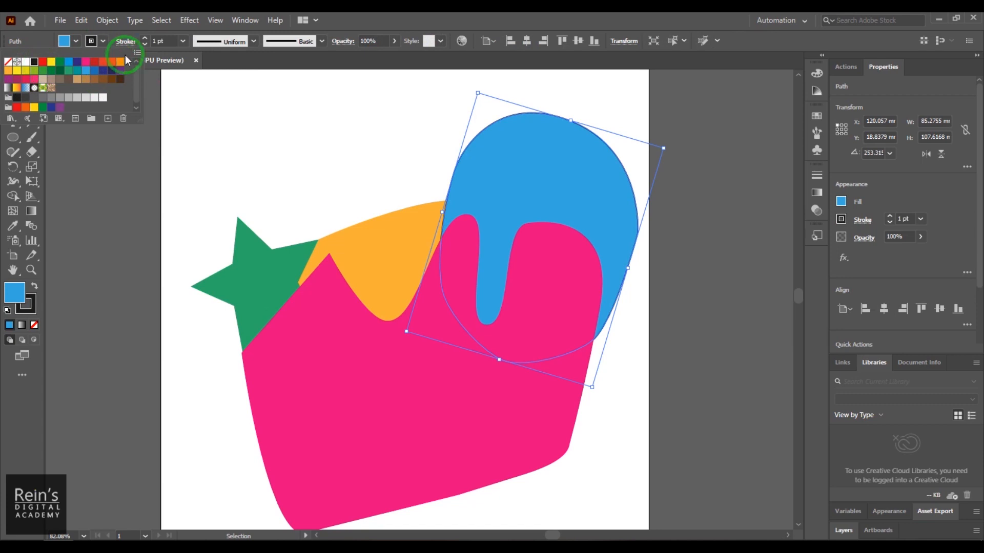
click(145, 39)
click(146, 39)
click(146, 39)
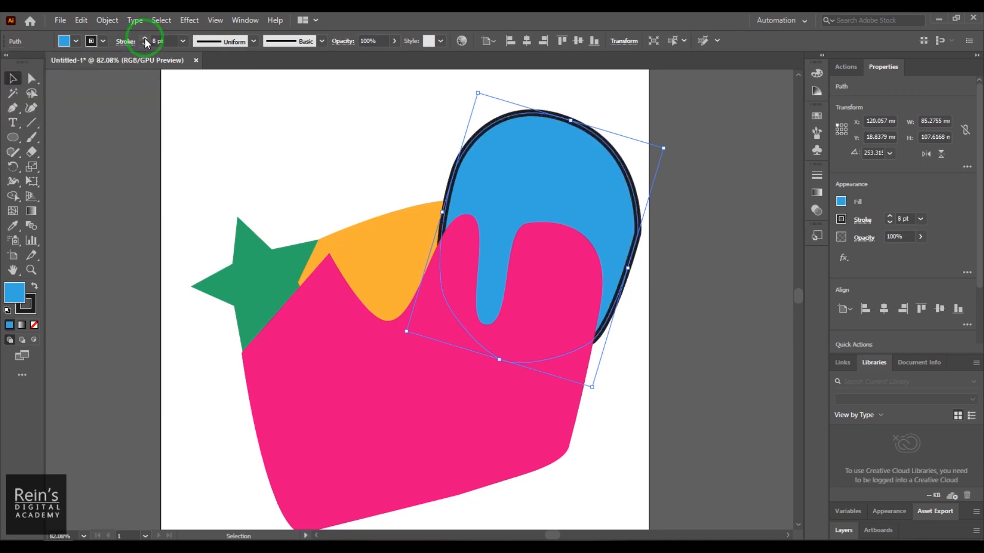
- Bring the blue shape to the front of all other artwork and keep it selected
right_click(506, 186)
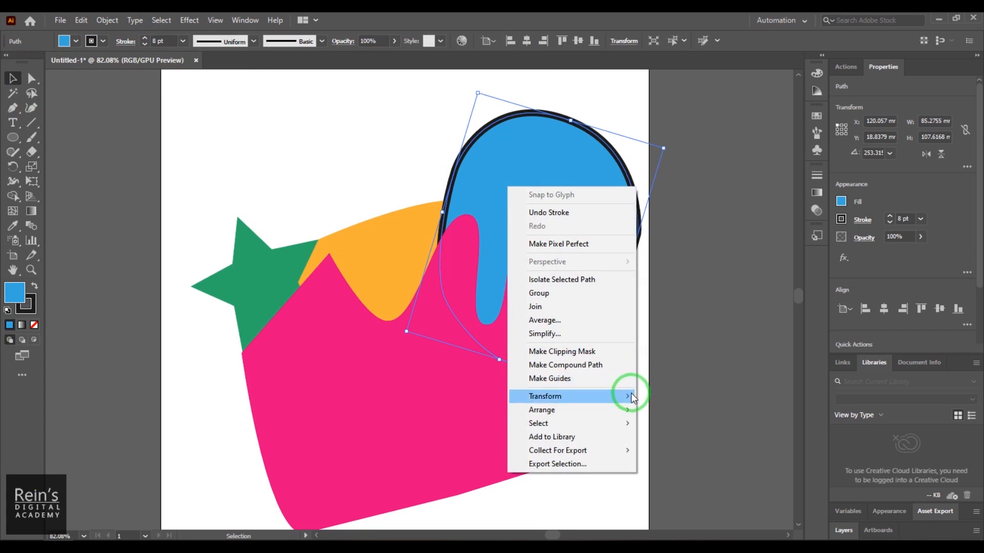
mouse_move(628, 410)
click(680, 409)
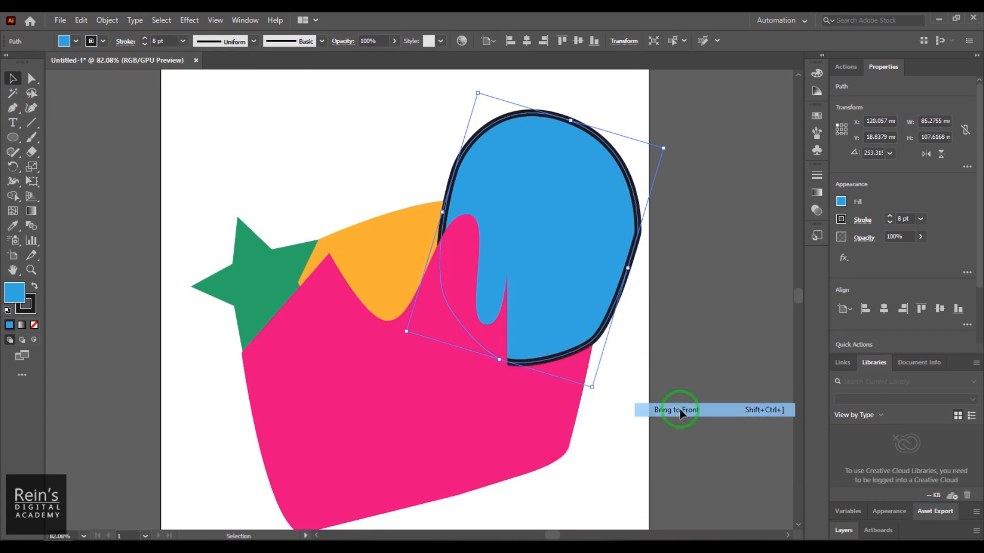
click(346, 195)
click(549, 225)
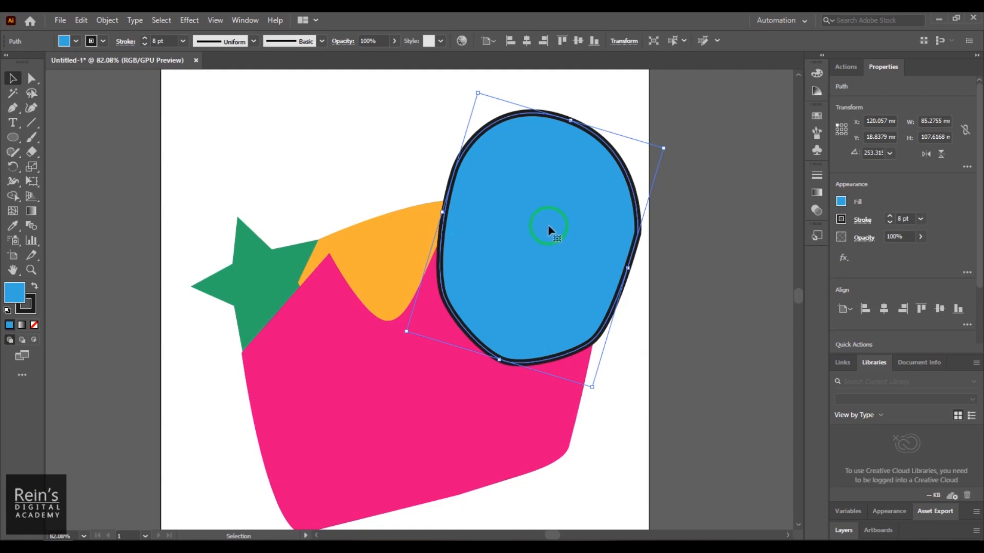
- Cut the blue shape's path at its top anchor and pull the endpoints apart to about X 160, Y 13 mm and X 190, Y 25 mm
click(32, 78)
drag(544, 96, 598, 145)
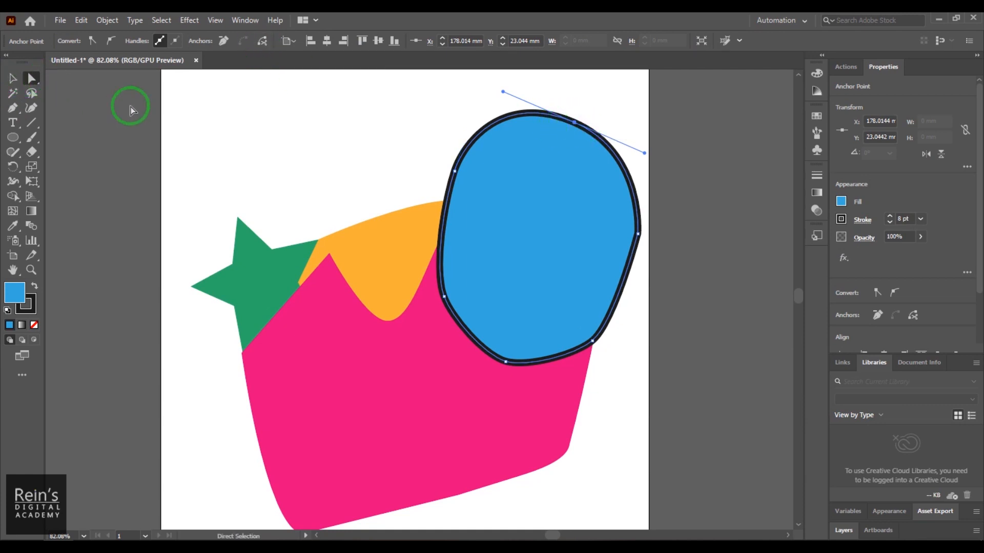
drag(575, 122, 456, 139)
drag(597, 177, 603, 166)
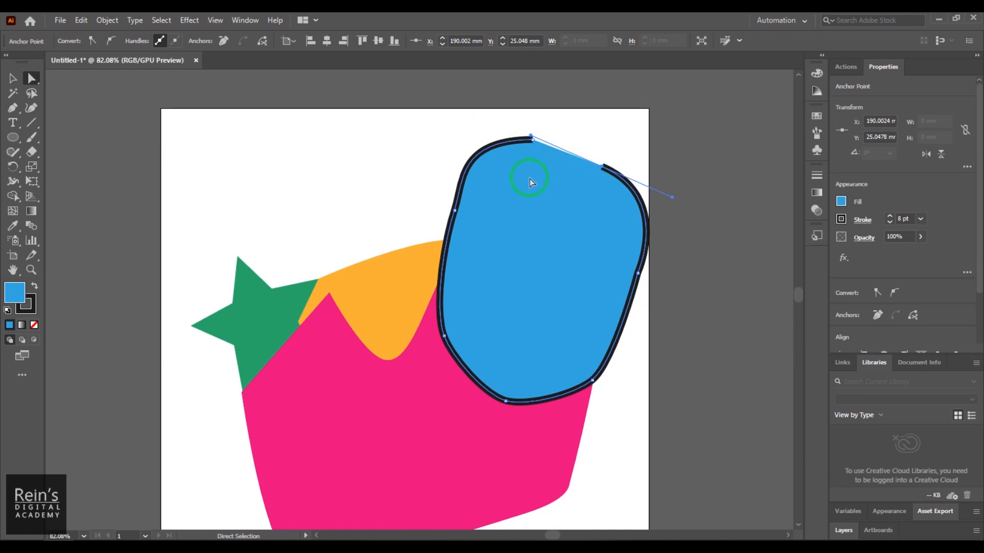
- Select both open endpoints at the top of the blue shape and connect them with a straight segment
click(512, 124)
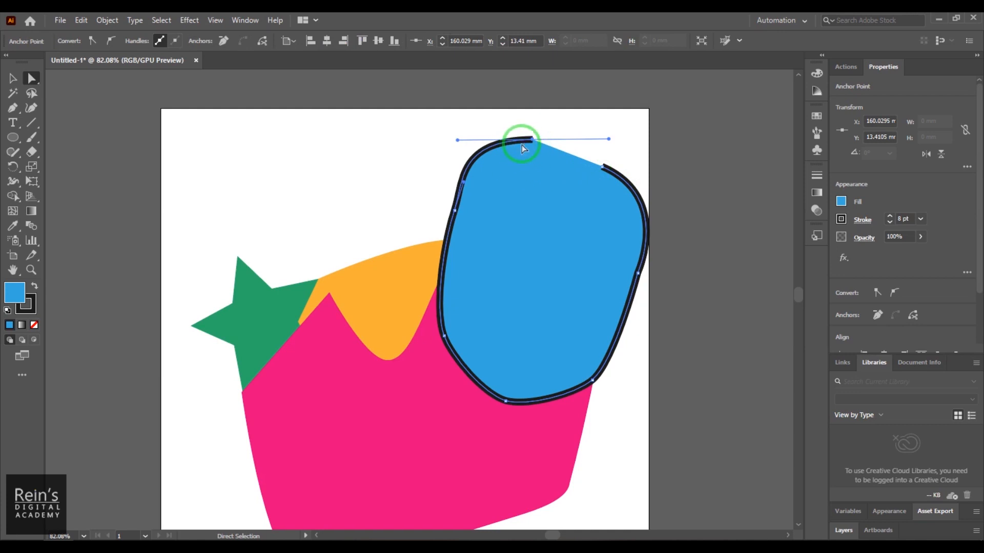
click(610, 180)
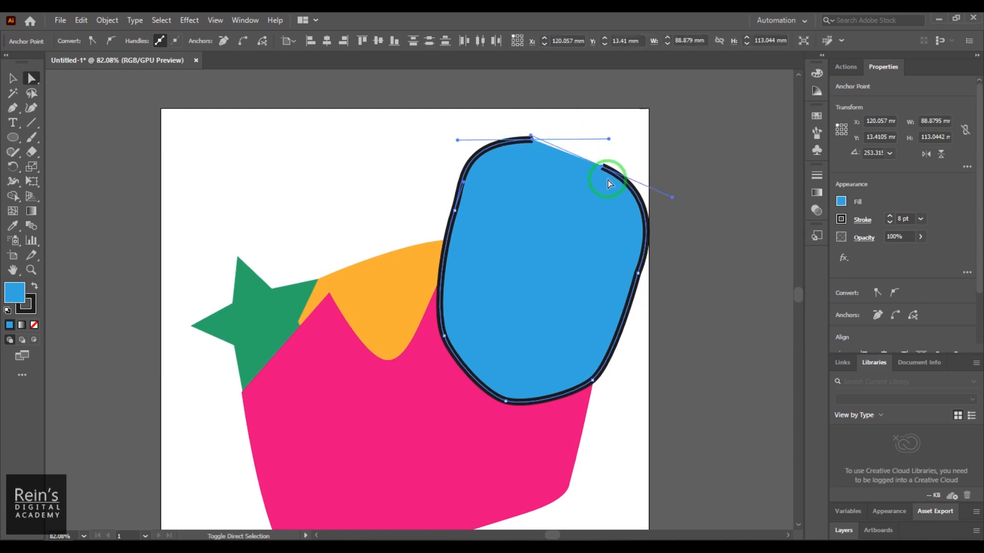
click(244, 43)
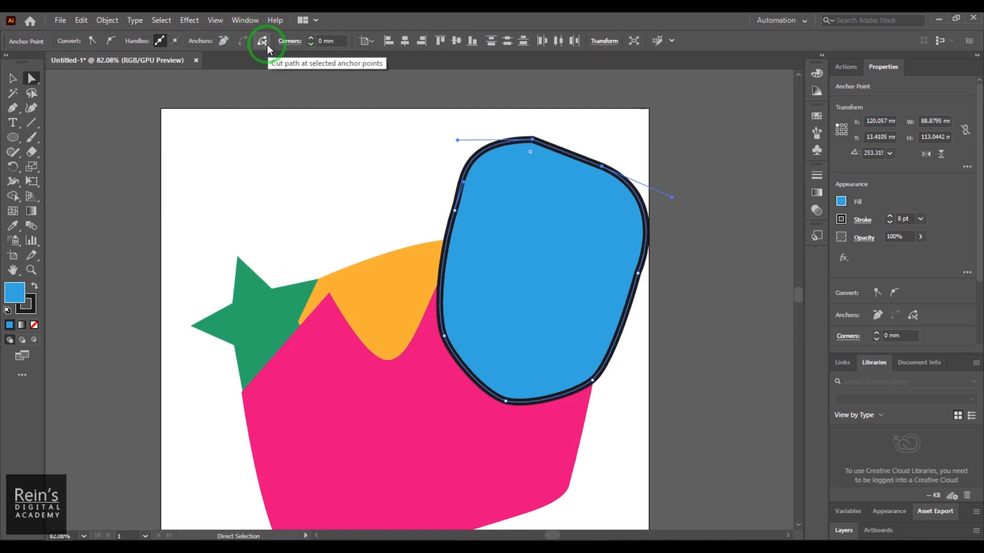
- Cut the blue shape's path at its upper-left anchor and pull the two endpoints apart to open a gap
click(459, 220)
click(454, 211)
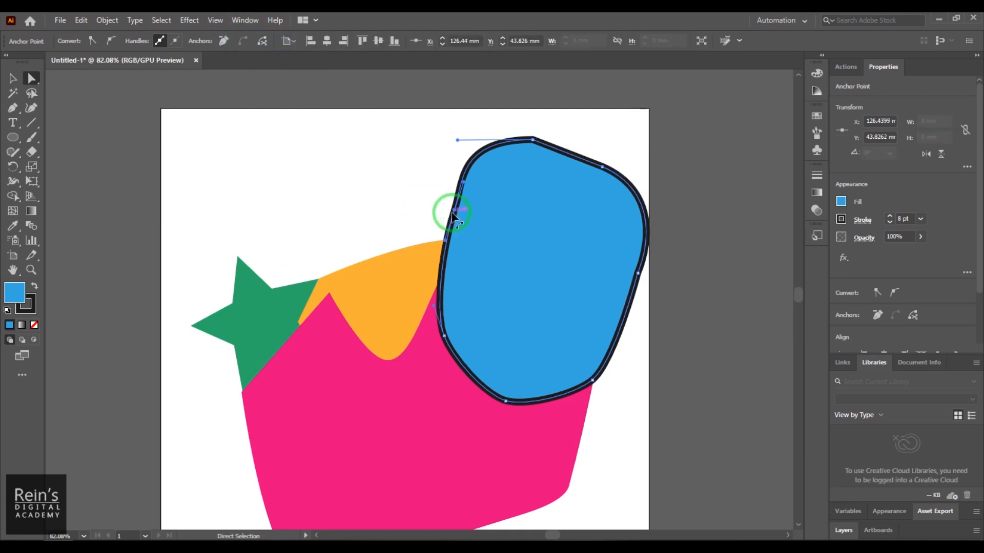
mouse_move(454, 211)
mouse_down()
mouse_move(407, 211)
mouse_move(470, 218)
mouse_up()
- Select both open endpoints on the blue shape's left side and connect them to close the path
click(368, 188)
click(491, 225)
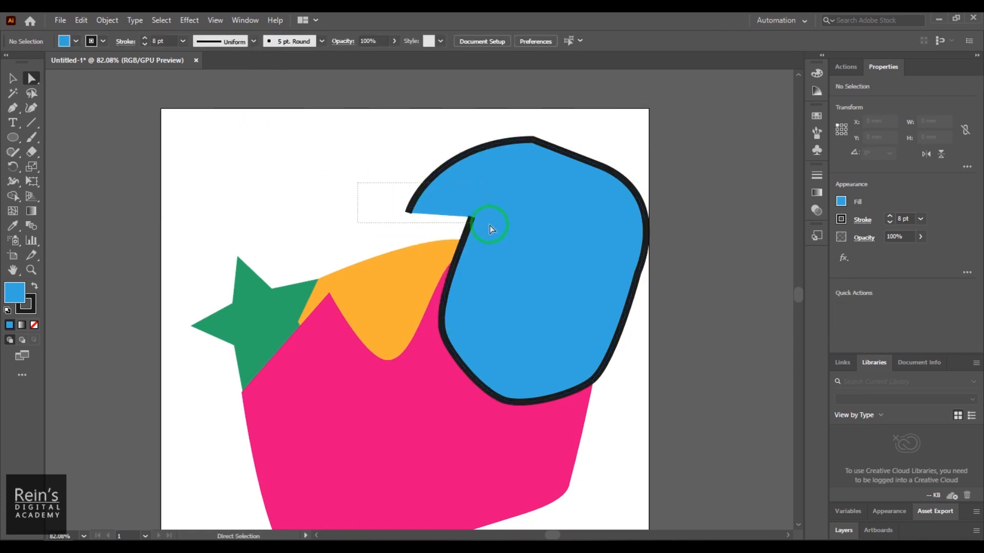
click(464, 220)
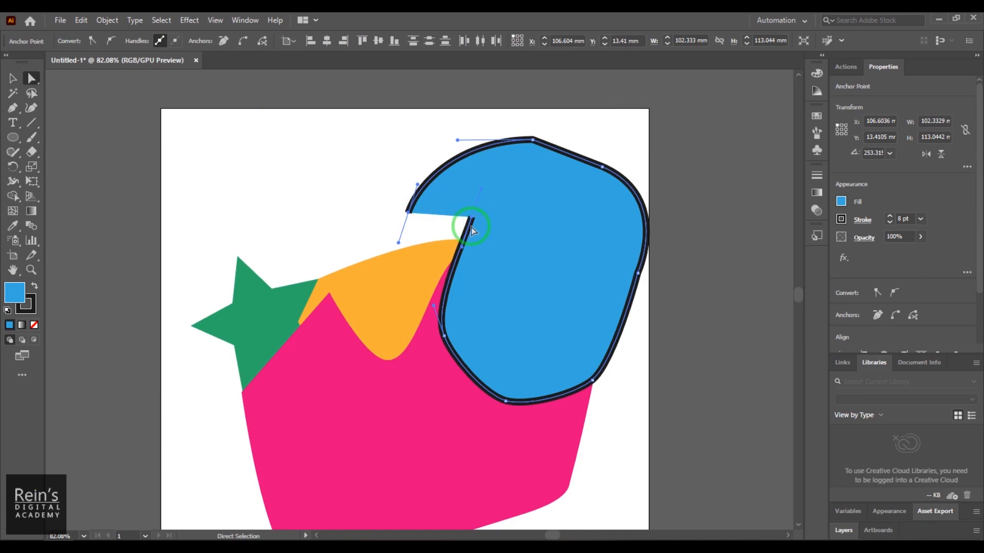
click(244, 41)
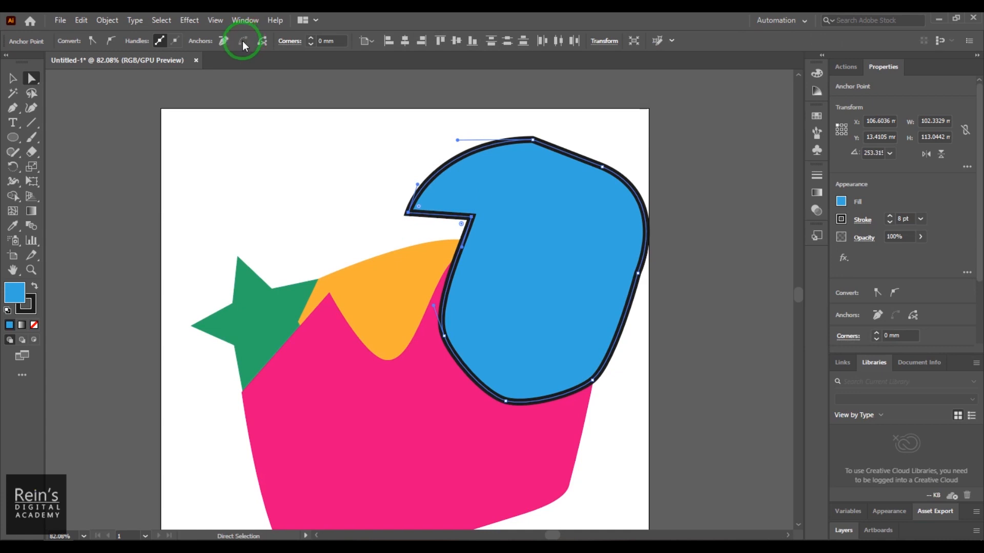
- Select the blue shape's anchors except the one on its right edge and convert them to sharp corners
click(407, 239)
ctrl+click(451, 189)
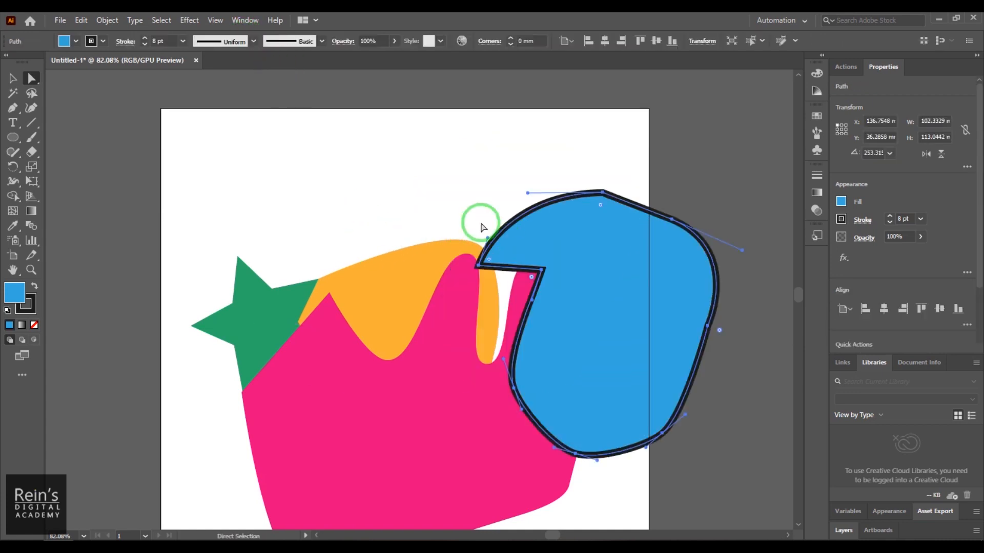
drag(345, 103, 685, 421)
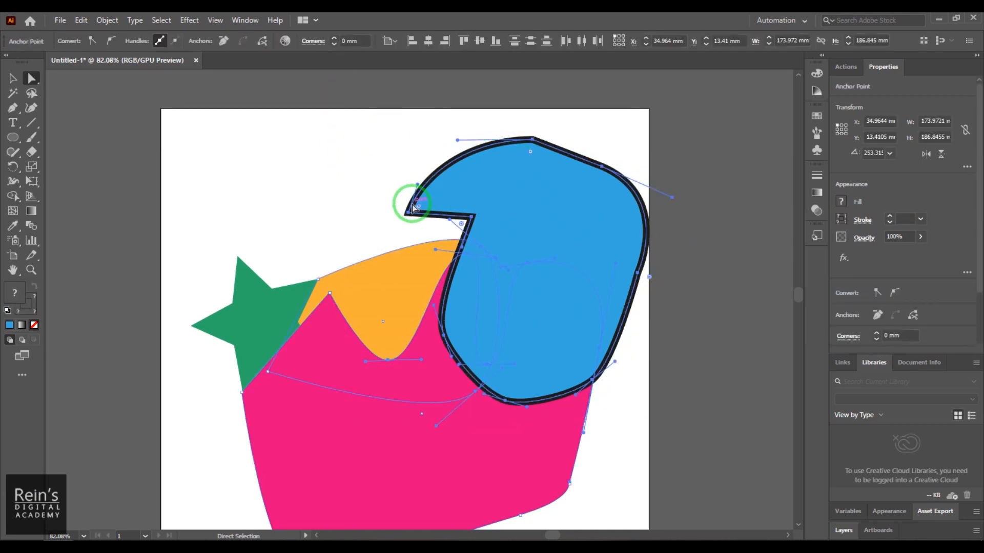
drag(367, 192, 415, 229)
shift+drag(514, 124, 624, 179)
shift+drag(616, 247, 674, 293)
key(ctrl+z)
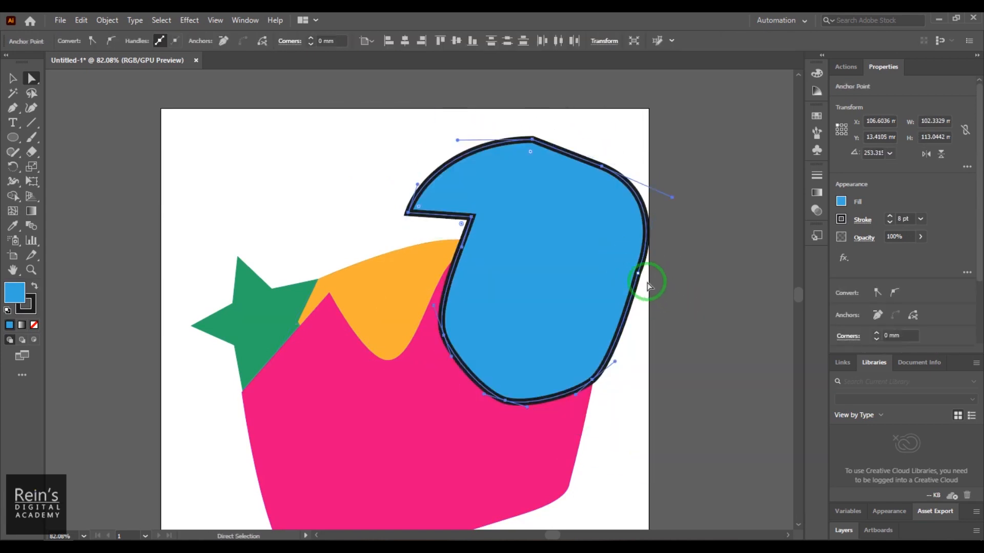
click(93, 41)
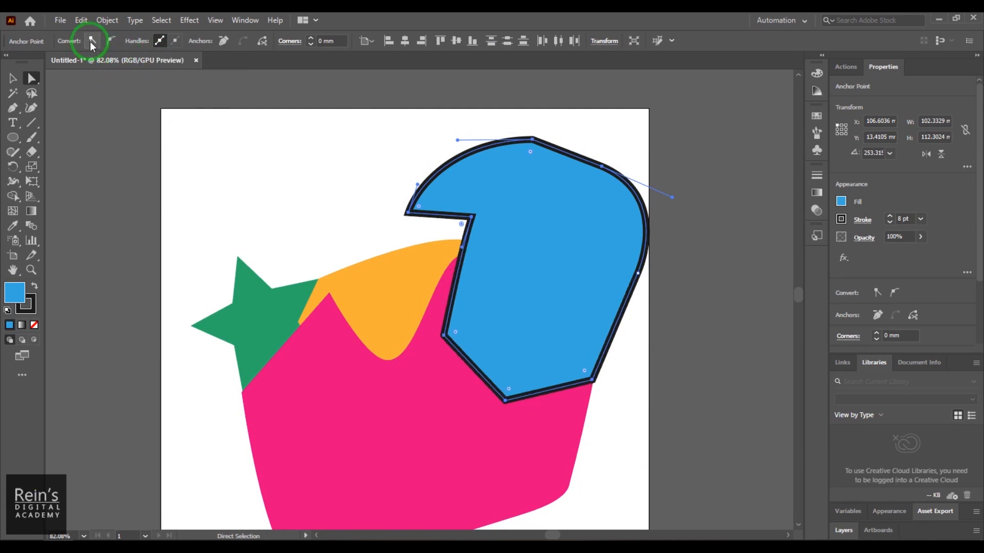
click(93, 40)
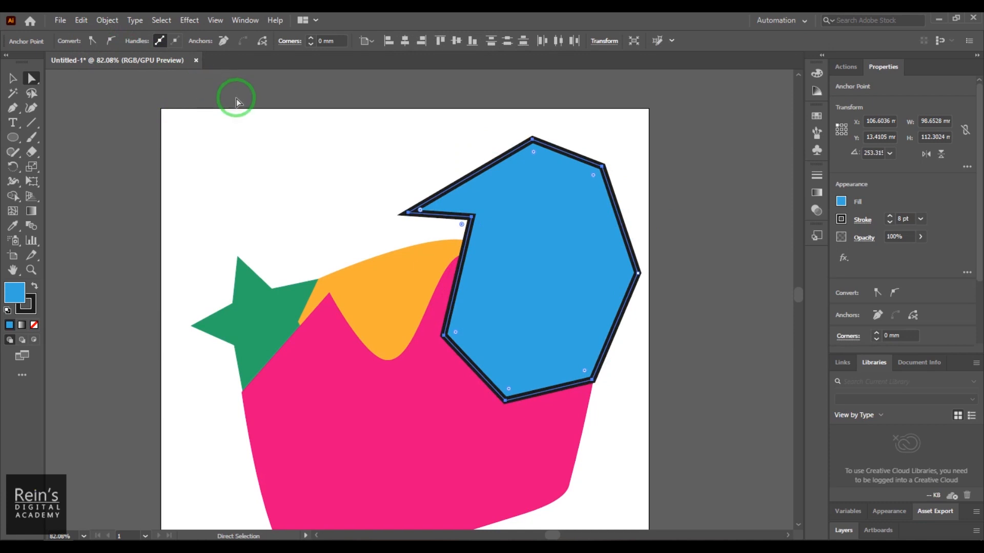
- Round the blue shape's selected corners to a radius of about 6.2 mm and deselect the shape
click(313, 38)
click(314, 38)
click(314, 38)
click(313, 38)
click(314, 38)
click(314, 38)
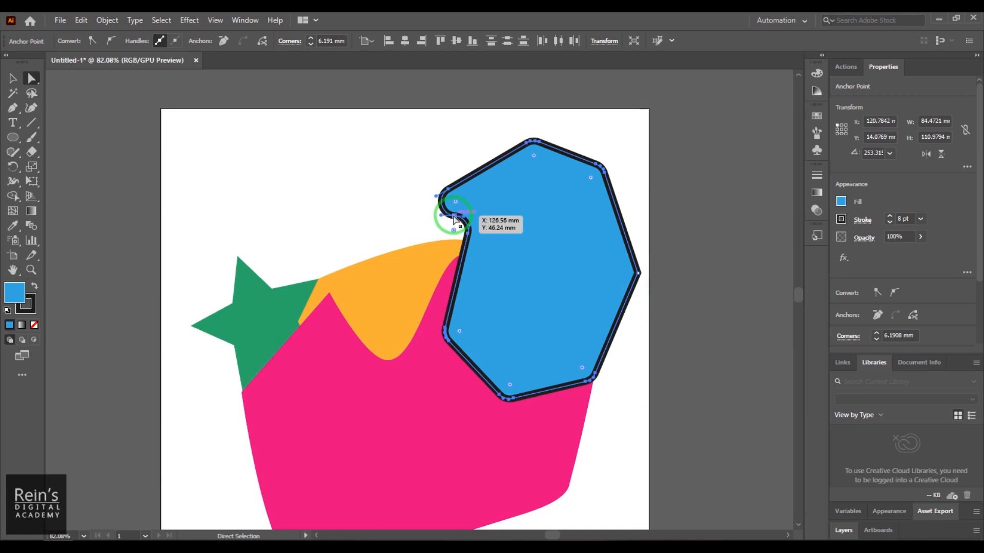
click(460, 147)
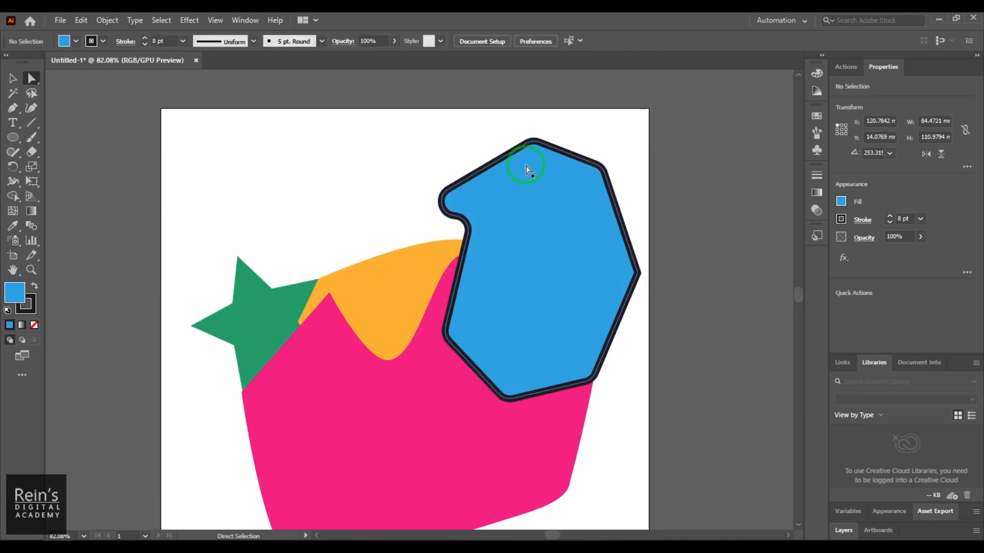
- Round the blue shape's top corner to about 60.3 mm and its right corner to about 33.3 mm individually
click(534, 140)
drag(533, 157, 546, 303)
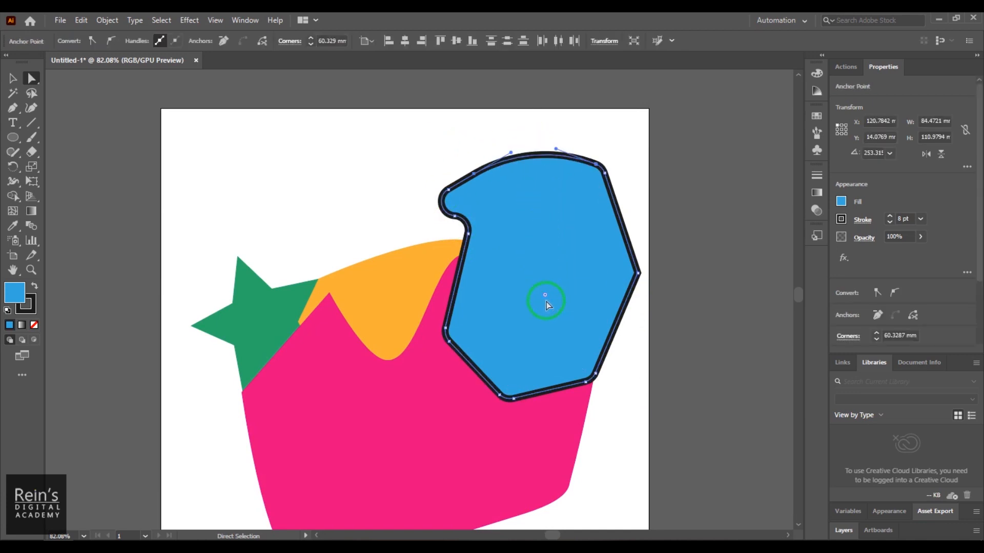
click(638, 273)
drag(623, 275, 554, 283)
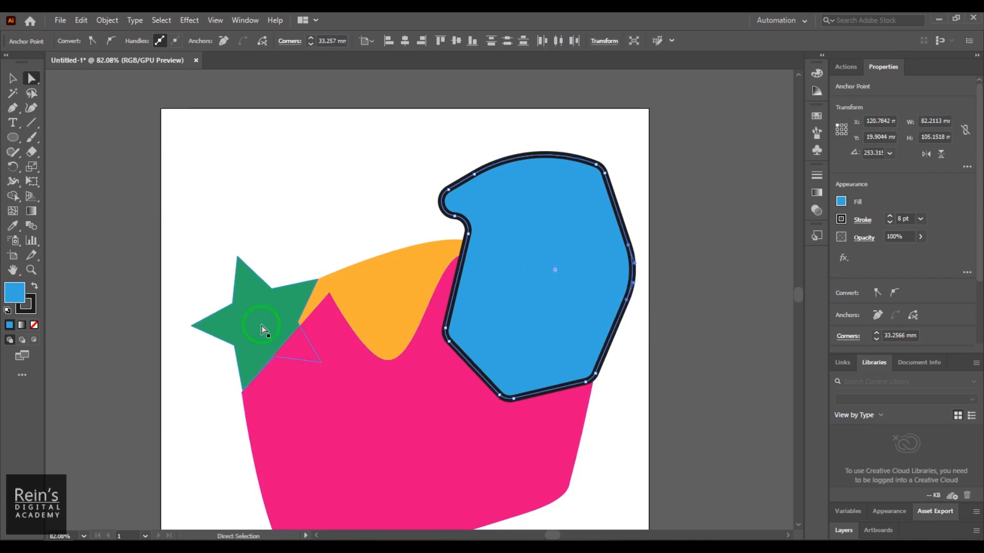
- Move the whole green star up to about X 11, Y 14 mm, clear of the other shapes
click(237, 336)
drag(170, 236, 351, 423)
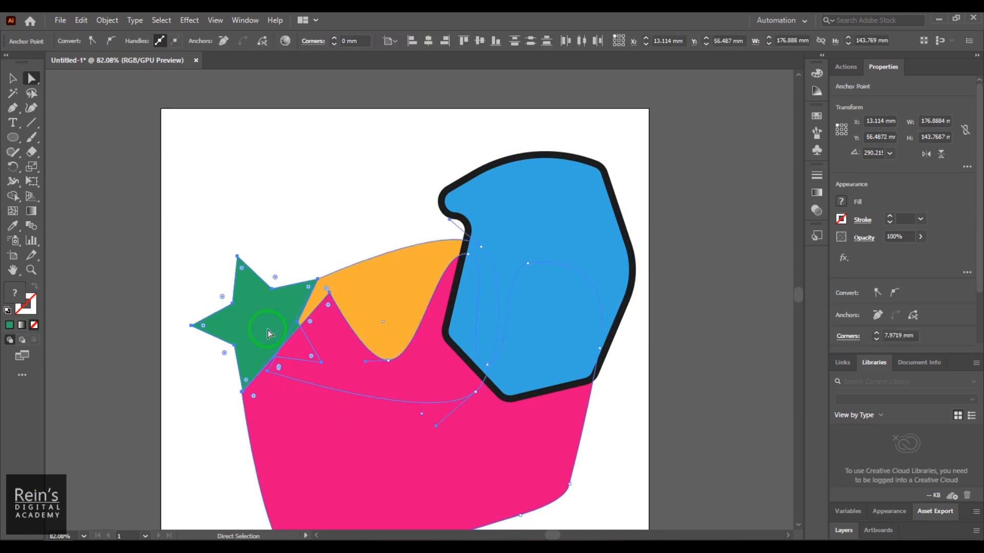
click(13, 78)
drag(254, 305, 254, 183)
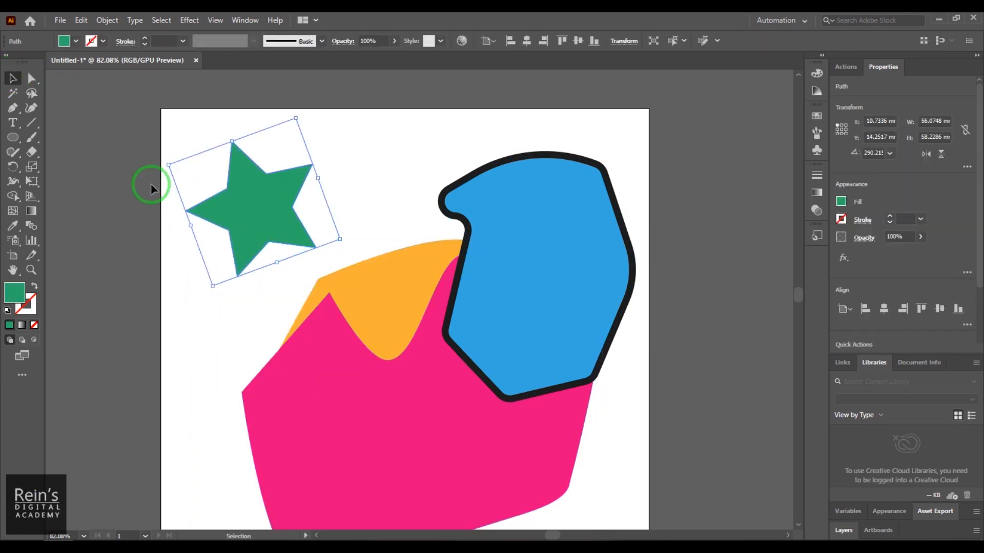
- Give the green star a black 4 pt stroke and activate the Direct Selection tool
click(103, 40)
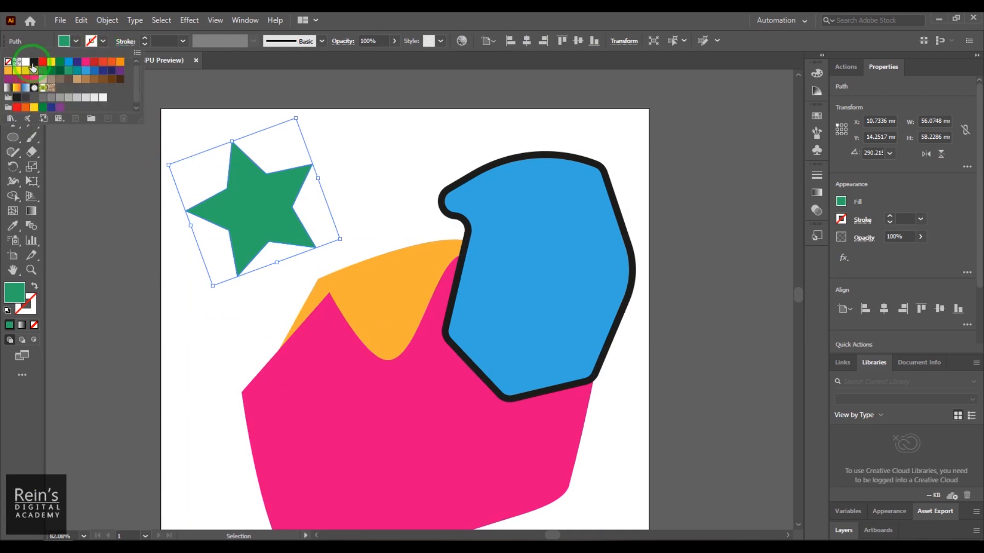
click(51, 86)
click(144, 38)
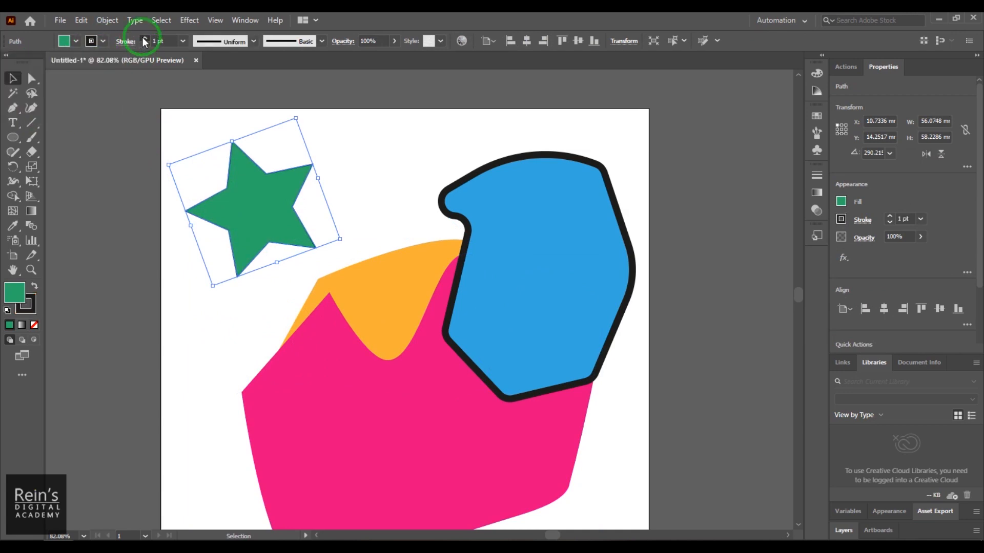
click(144, 39)
click(144, 38)
click(144, 38)
click(31, 77)
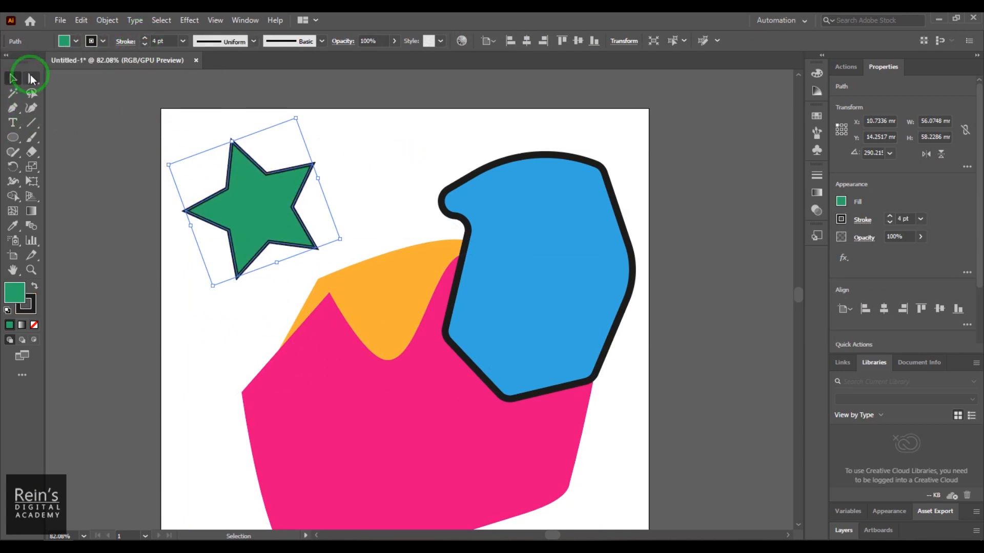
- Try rounding all of the star's corners together at radii of about 7.7 mm and 4.2 mm, undoing each attempt
drag(237, 155, 255, 219)
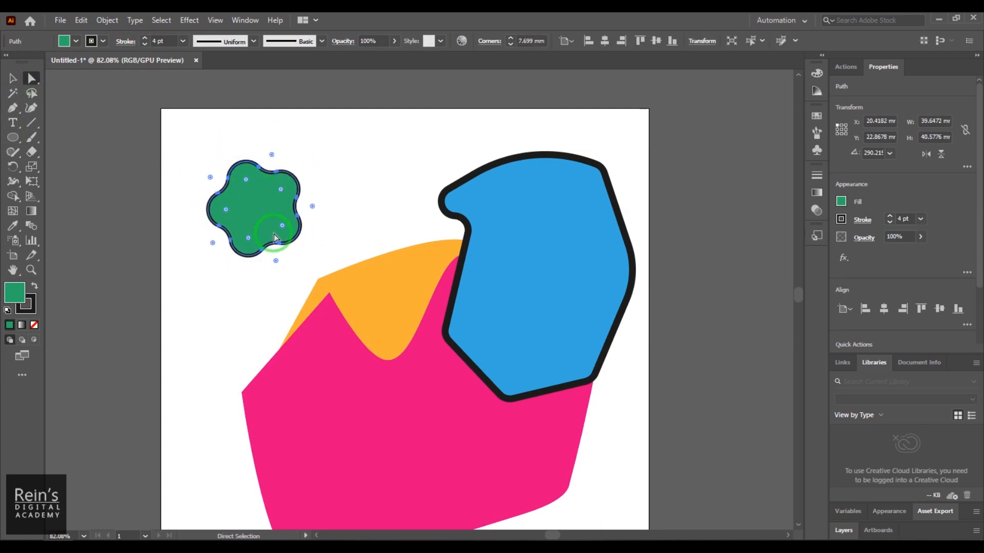
key(ctrl+z)
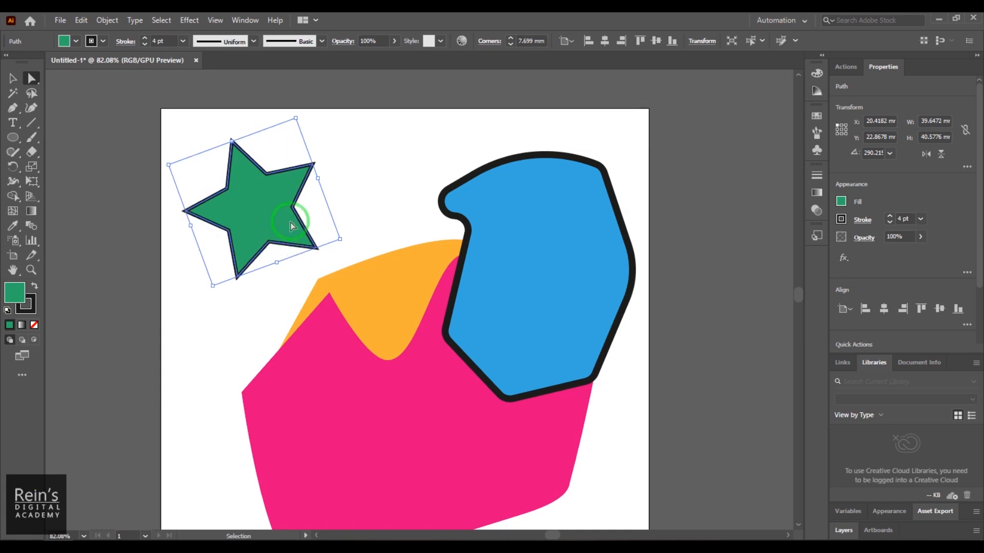
drag(237, 154, 243, 162)
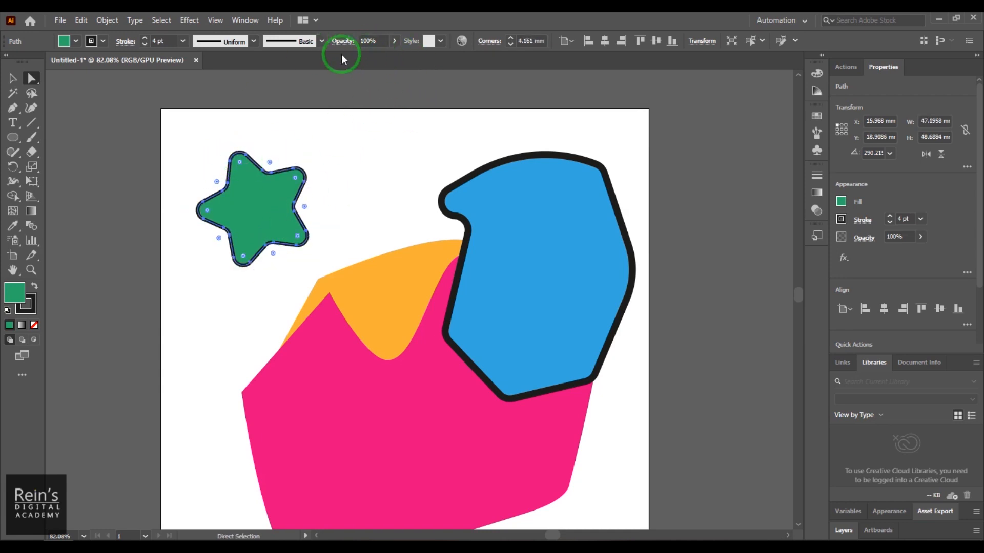
click(276, 148)
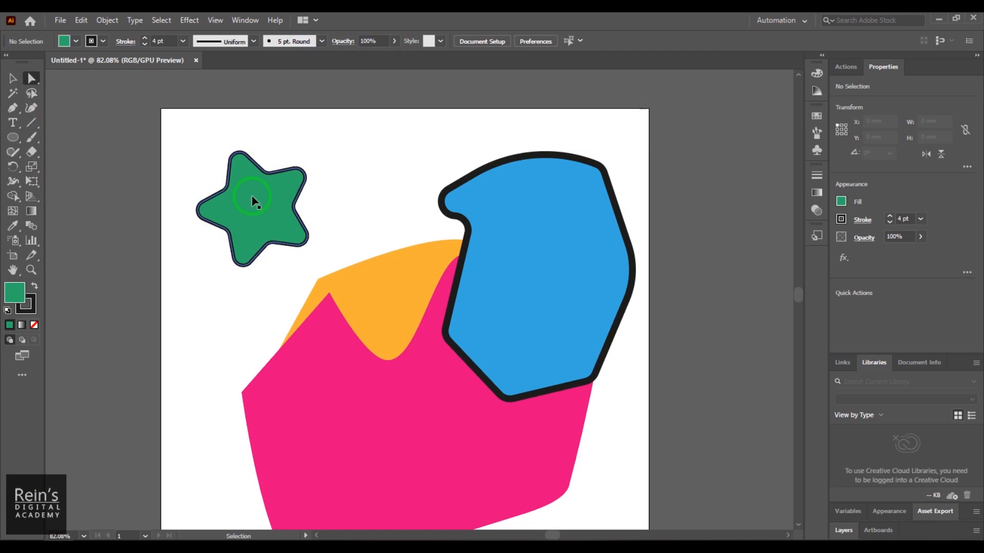
key(ctrl+z)
- Select only the star's top point and round it with a 9 mm corner radius
drag(210, 124, 266, 154)
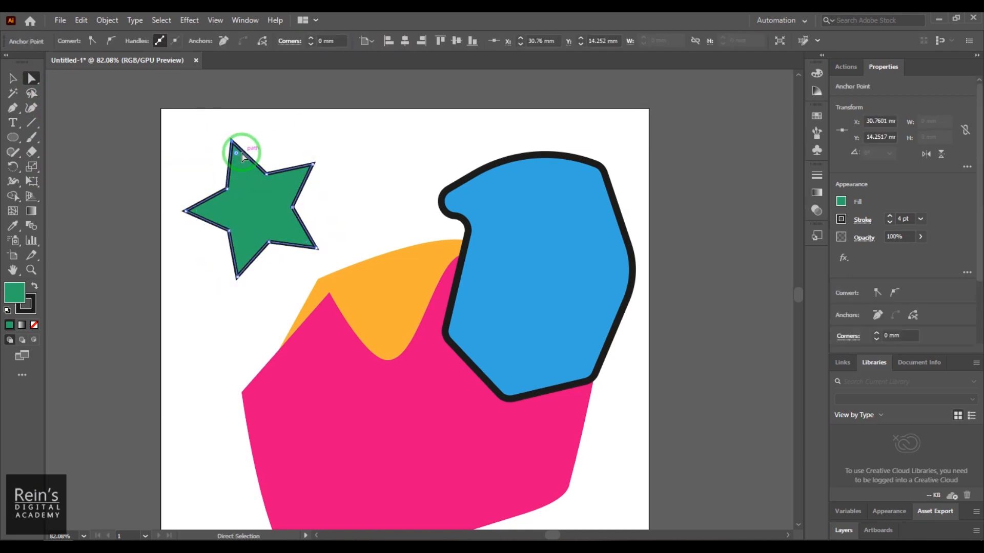
click(312, 39)
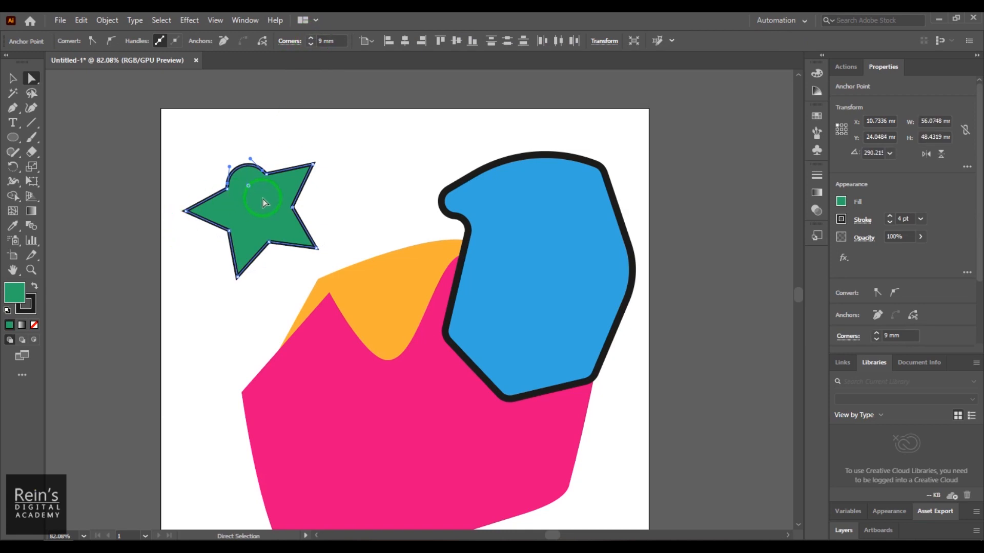
click(311, 50)
- Switch the corner style of the star's top point to Inverted Round and finally to Chamfer
click(298, 43)
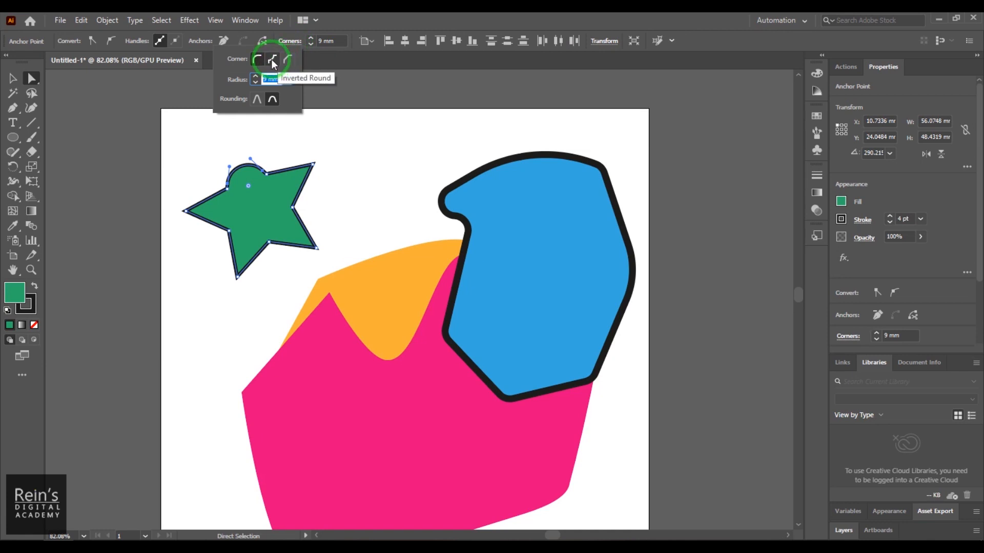
click(272, 60)
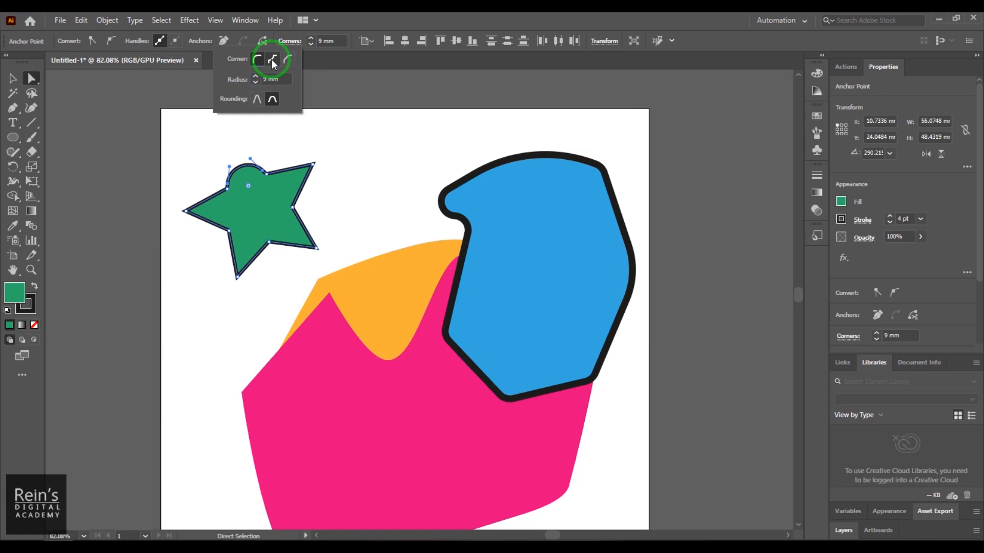
click(287, 58)
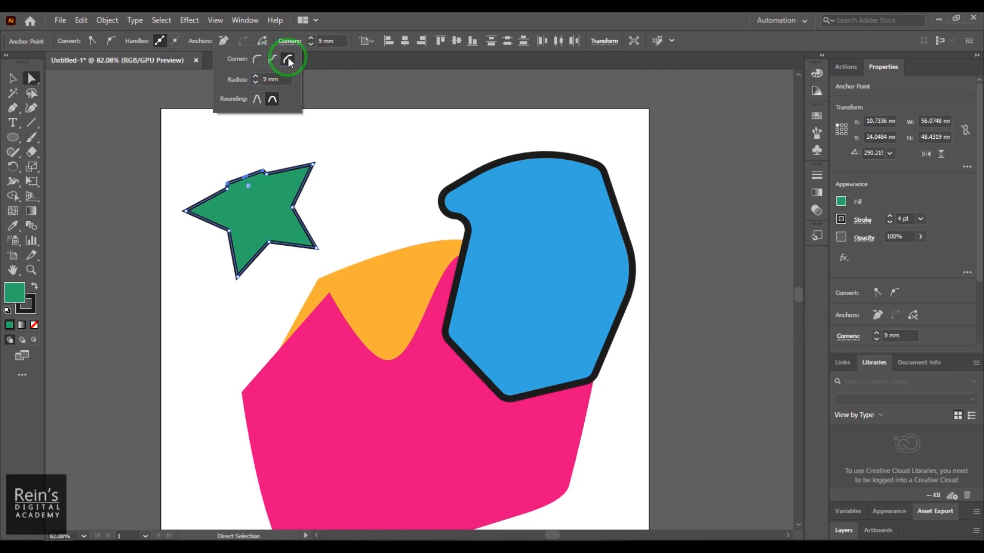
- Change the corner style of the star's top point to Inverted Round
click(275, 59)
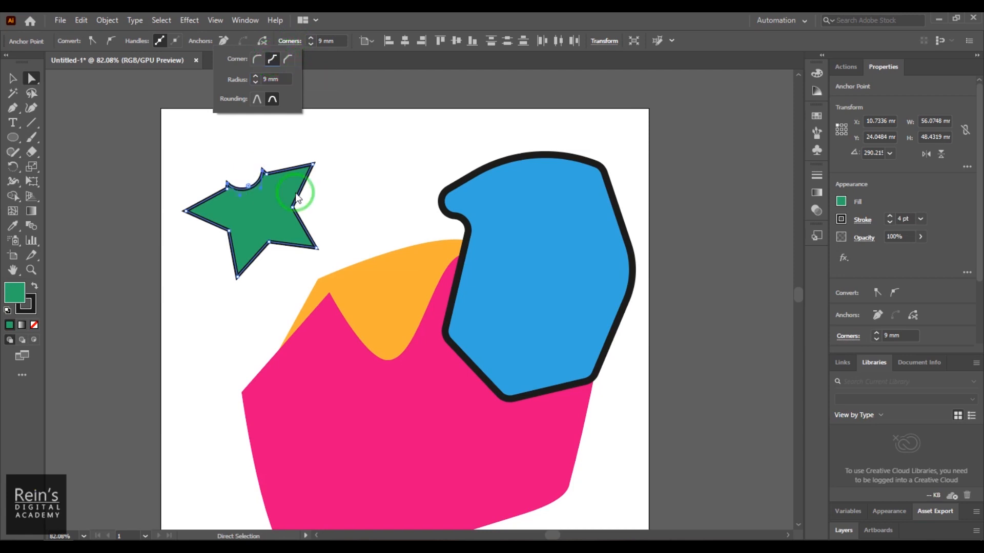
- Move the pink shape's leftmost anchor point outward to about X 18.5 mm, Y 120 mm
click(283, 432)
click(243, 392)
drag(242, 393, 204, 389)
- Give the whole pink shape a black 7 pt stroke and deselect it
click(13, 78)
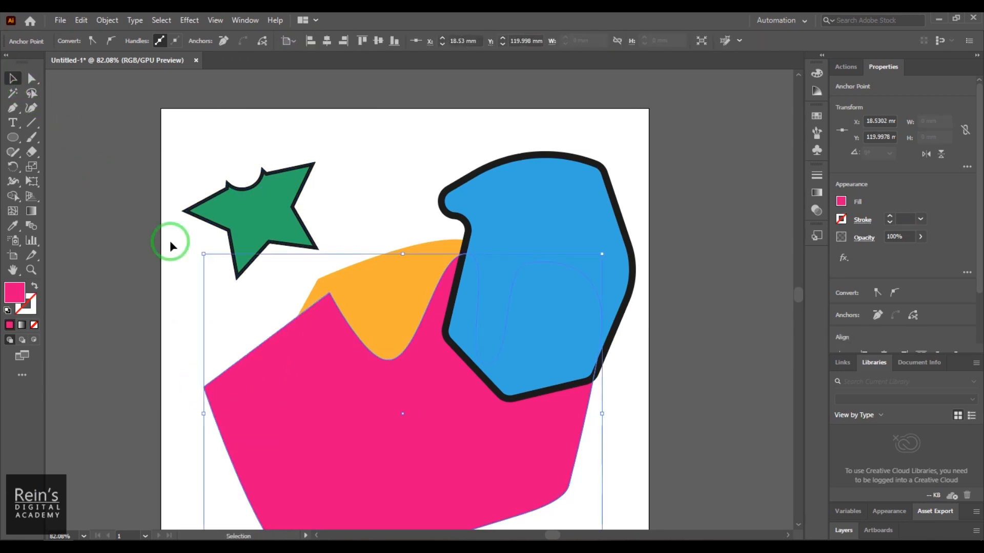
click(219, 312)
click(278, 419)
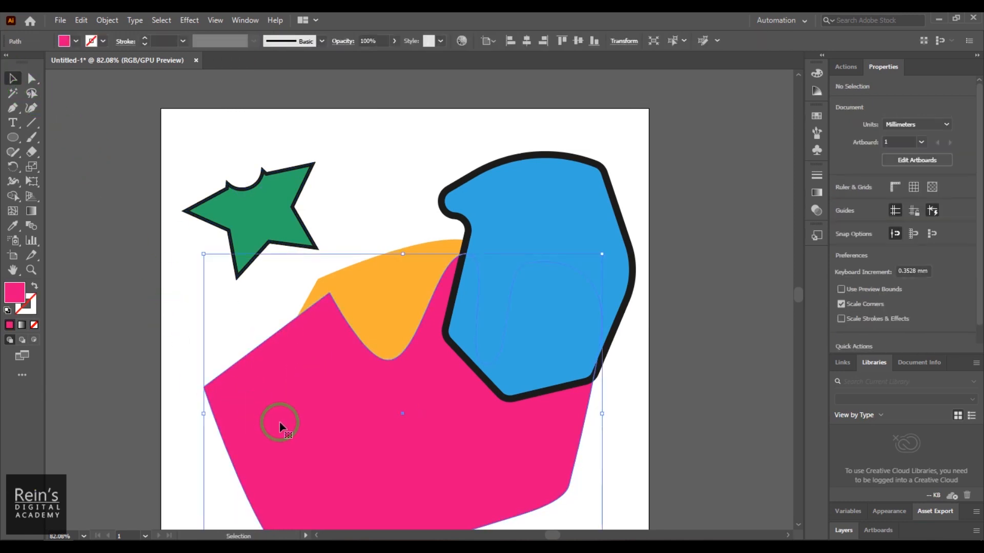
click(104, 43)
click(34, 62)
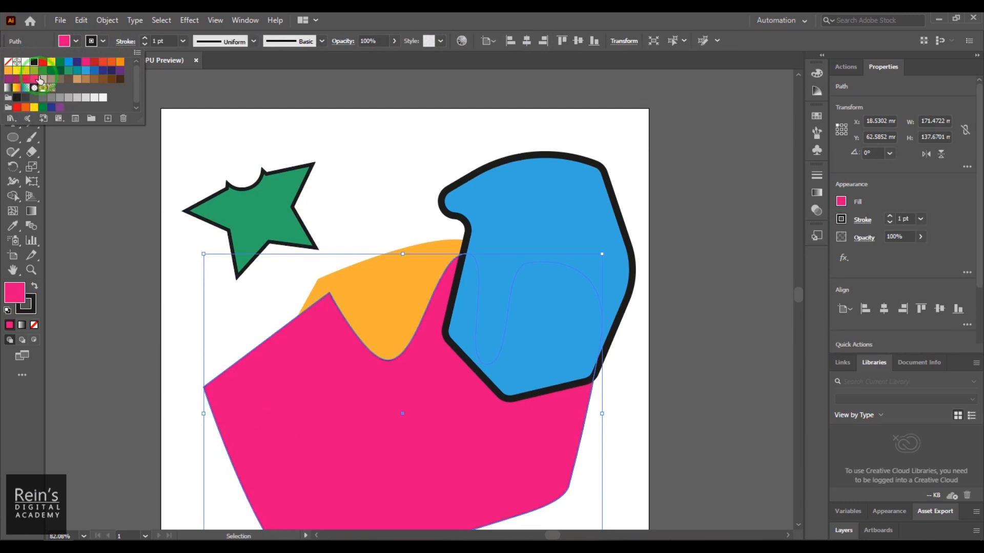
click(146, 40)
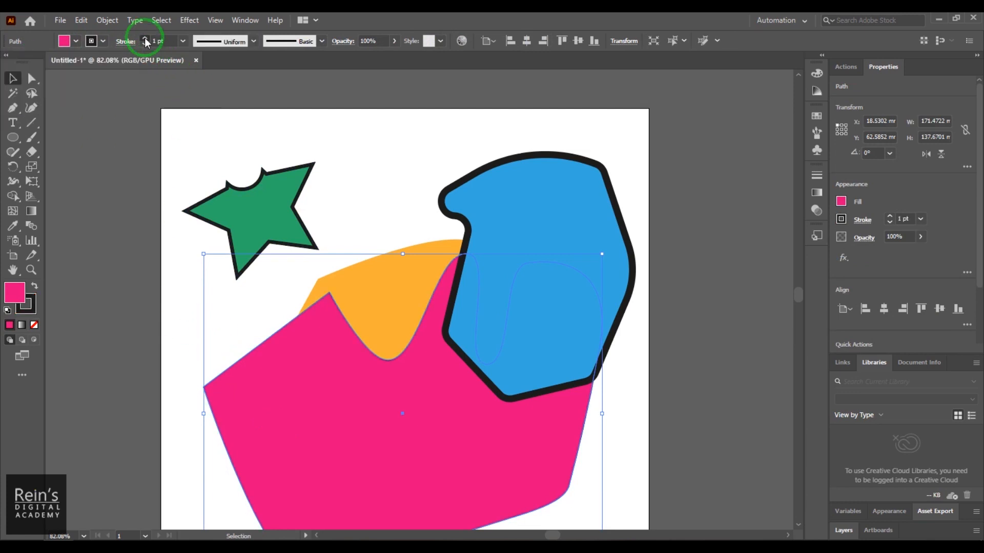
click(145, 39)
click(145, 39)
click(145, 39)
click(145, 39)
click(146, 39)
click(146, 39)
click(204, 428)
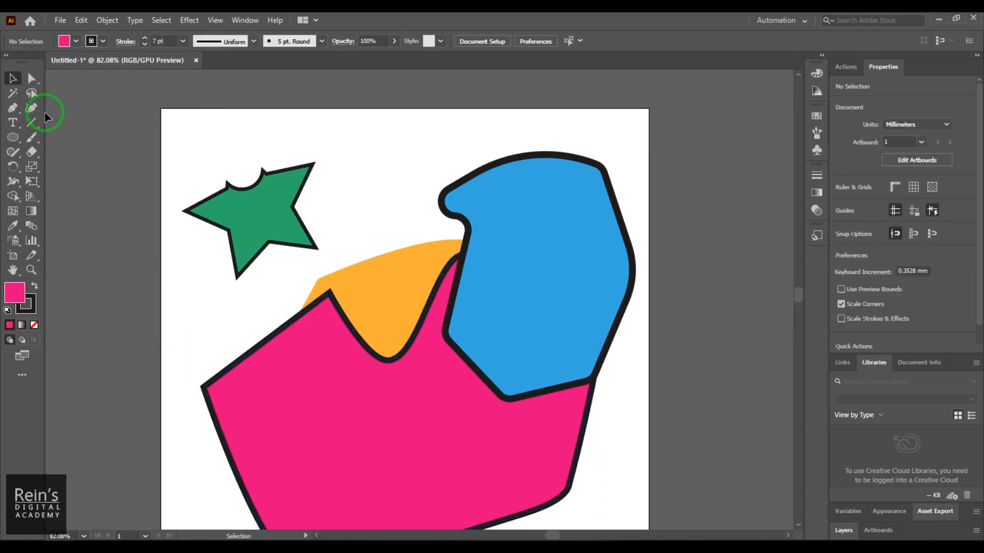
- Try rounding only the pink shape's left corner with a radius of about 26.3 mm, and undo it
click(32, 78)
drag(184, 364, 307, 436)
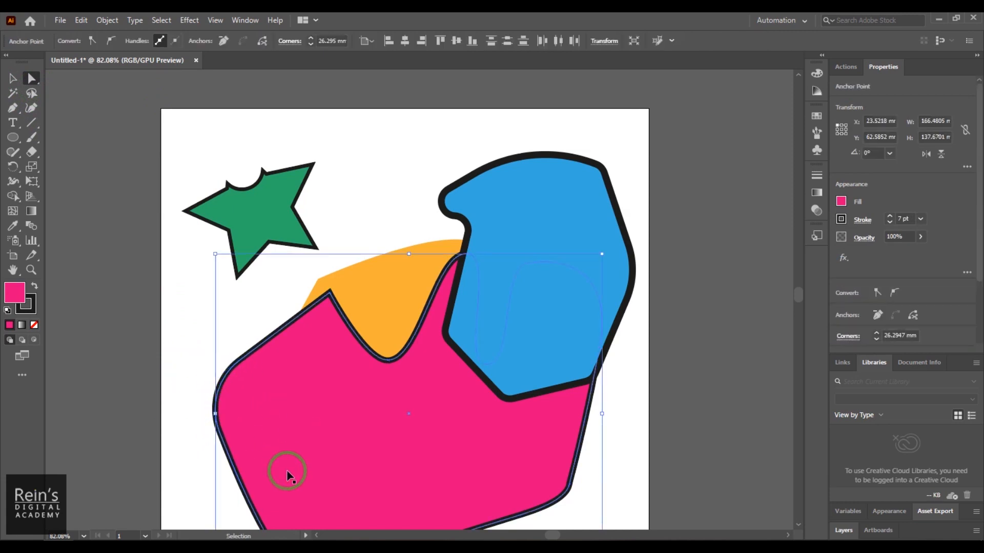
key(ctrl+z)
- Try the Inverted Round style on the pink shape's unrounded left corner, enlarge its radius freehand, and undo the rounding
click(290, 41)
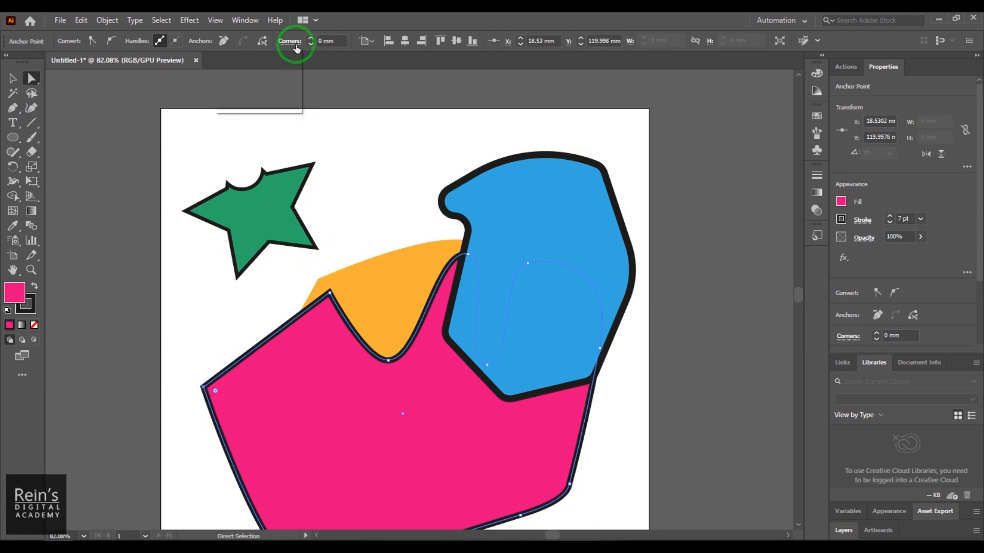
click(274, 60)
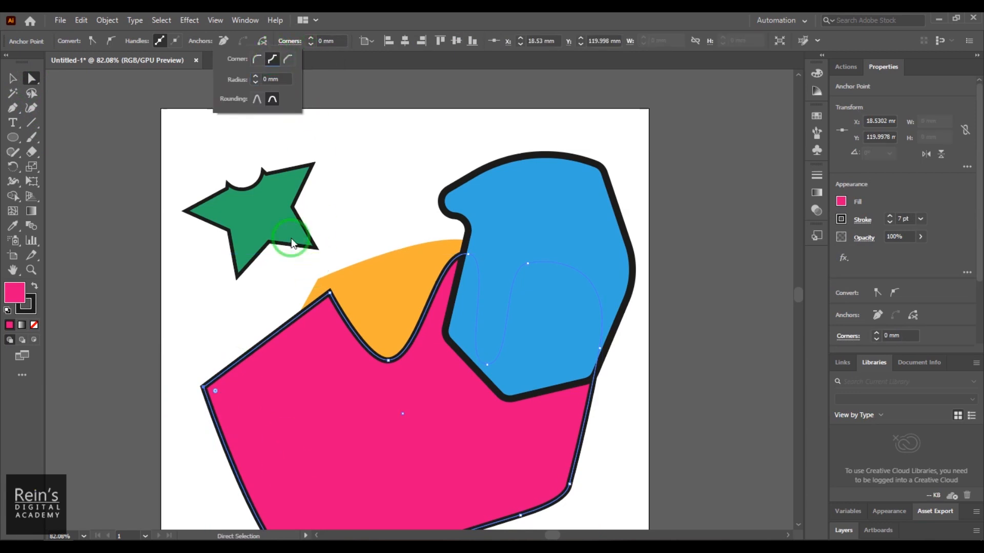
click(214, 392)
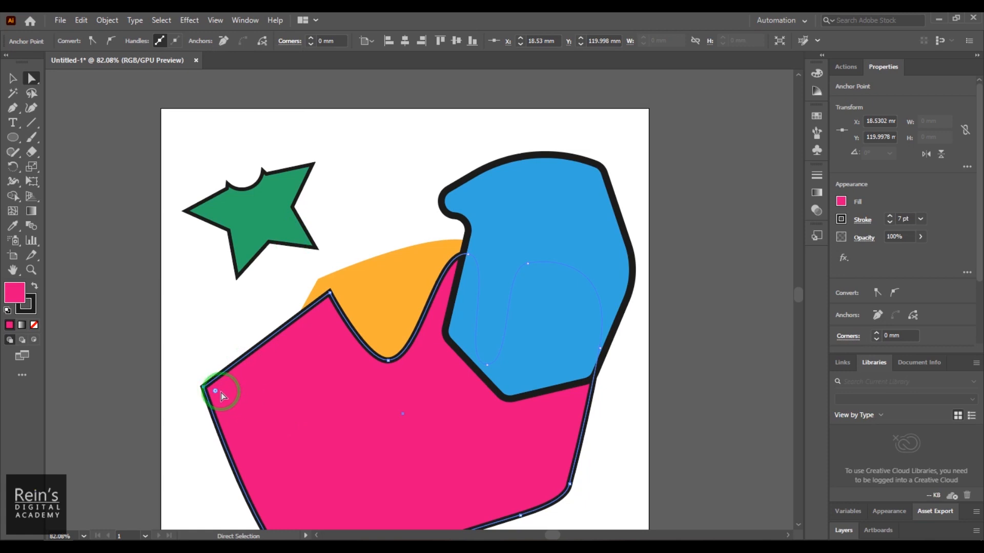
drag(215, 392, 245, 400)
key(ctrl)
key(ctrl+z)
- Set the pink shape's left corner radius to 22 mm and its corner style to Inverted Round
click(312, 38)
click(313, 40)
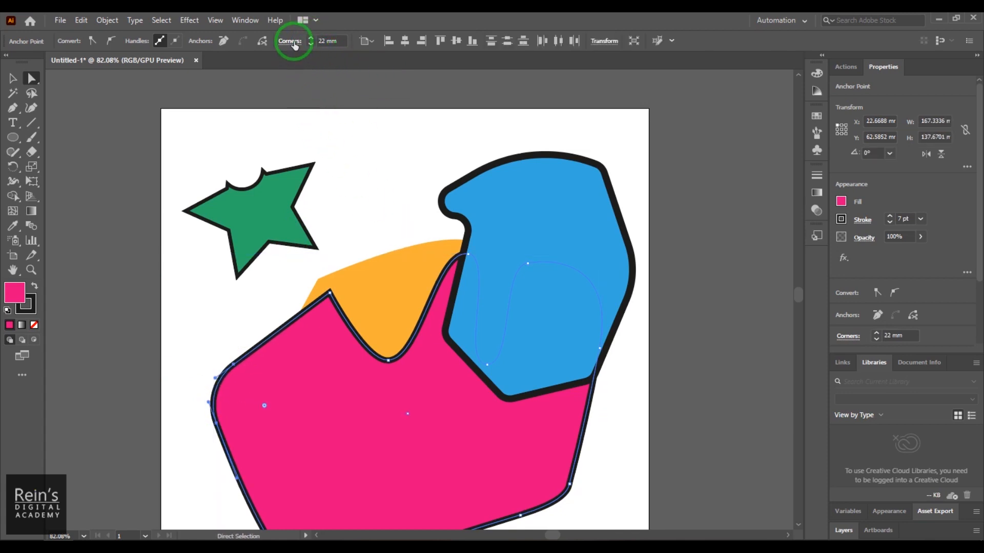
click(293, 44)
click(273, 61)
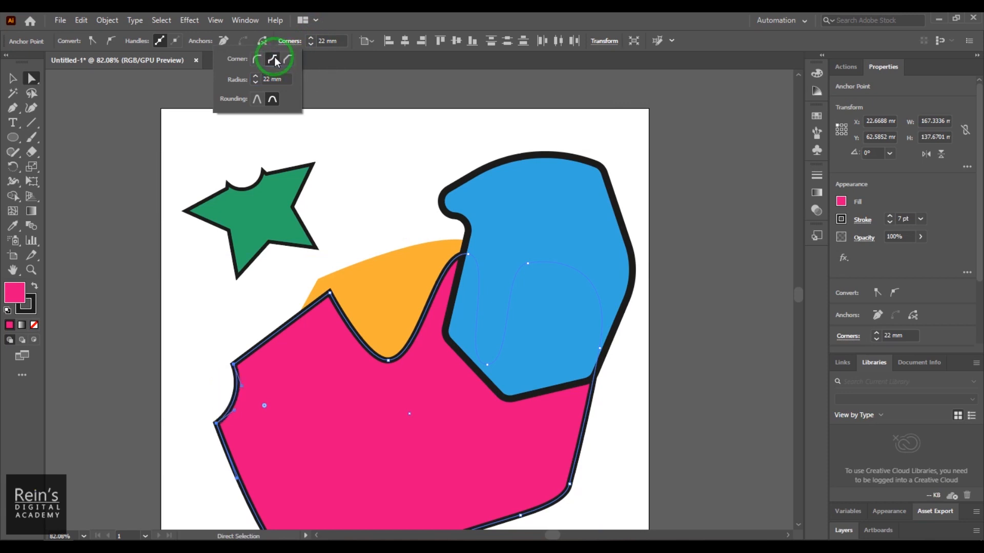
- Switch the left corner through Round and Chamfer back to Inverted Round, and enlarge its radius to about 43.8 mm
click(258, 60)
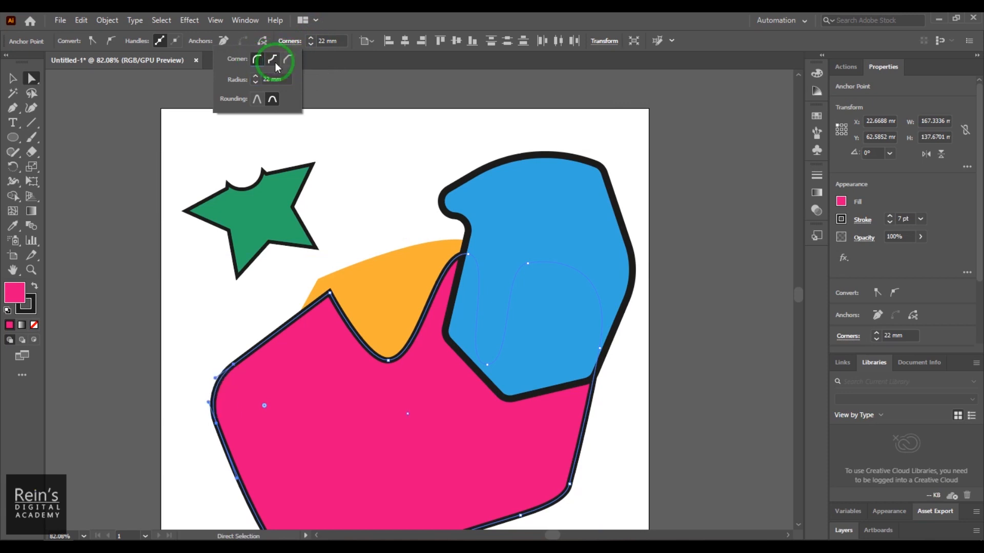
click(273, 60)
click(287, 60)
click(272, 60)
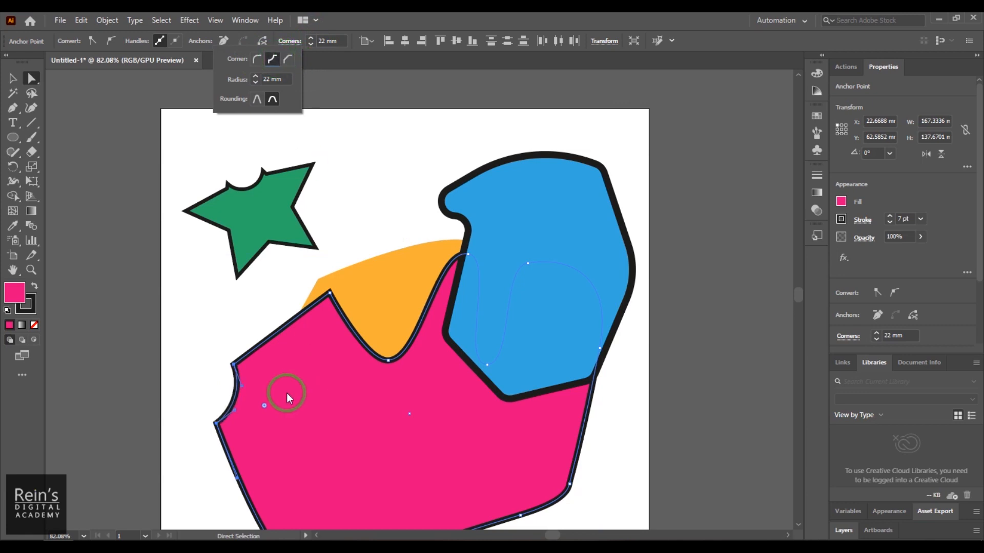
drag(265, 408, 328, 416)
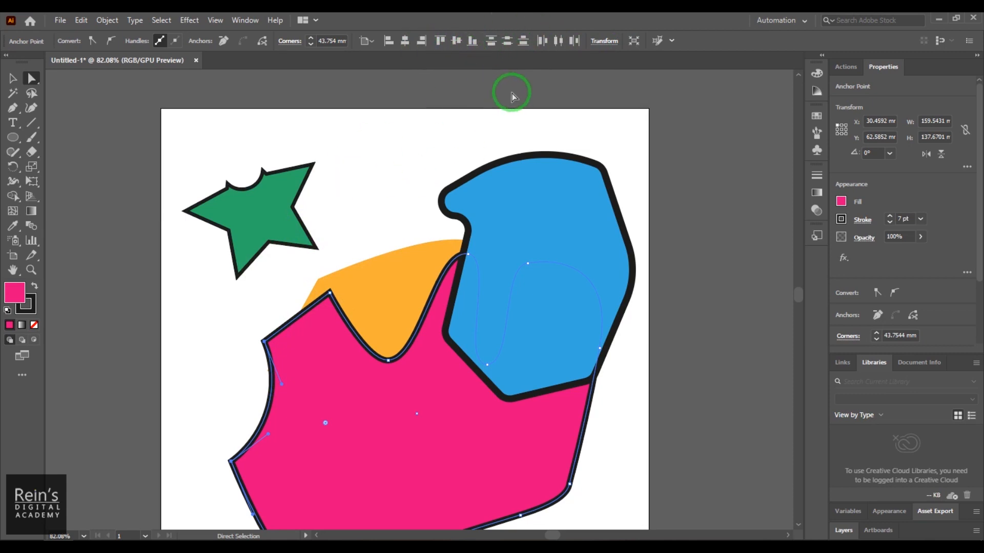
- Select the anchor point at the upper end of the pink shape's concave cutout and set its position to X 53 mm, Y 81 mm
drag(235, 322, 264, 340)
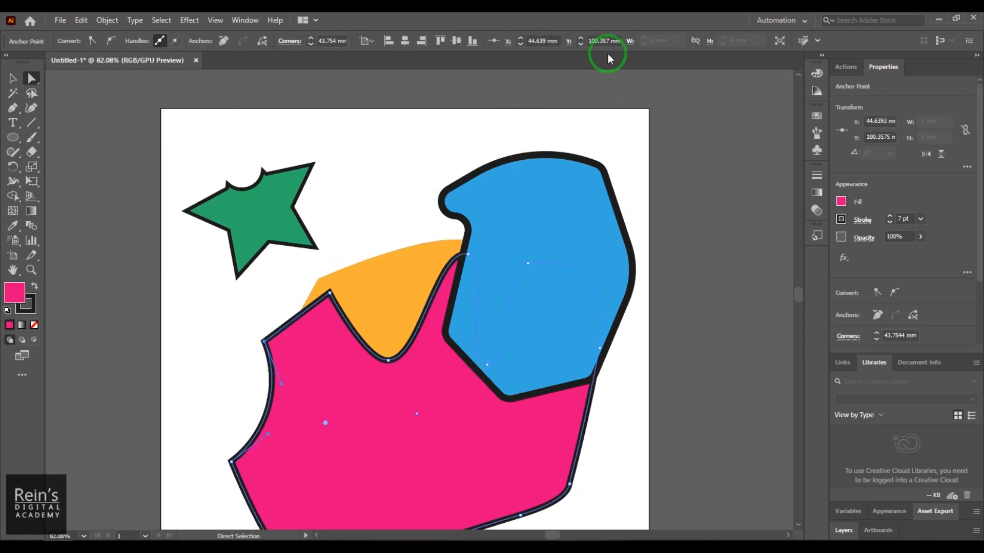
click(238, 353)
click(263, 342)
drag(262, 343, 225, 338)
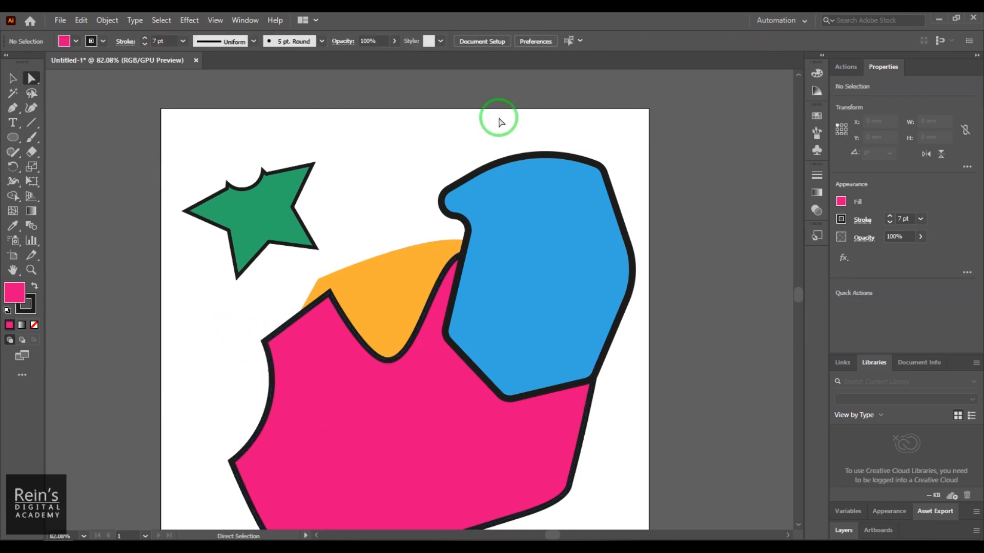
click(265, 342)
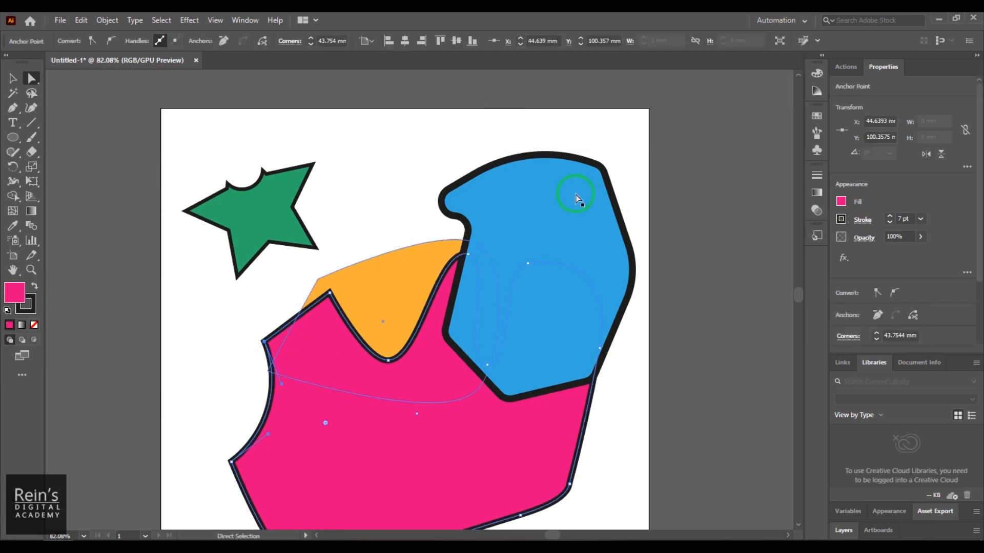
click(520, 40)
click(521, 40)
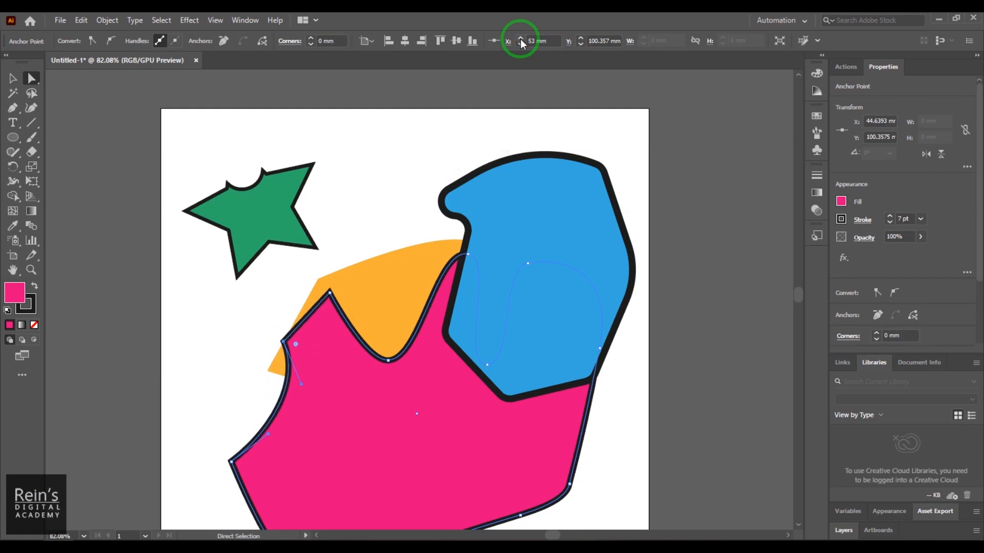
click(582, 39)
click(581, 39)
click(582, 44)
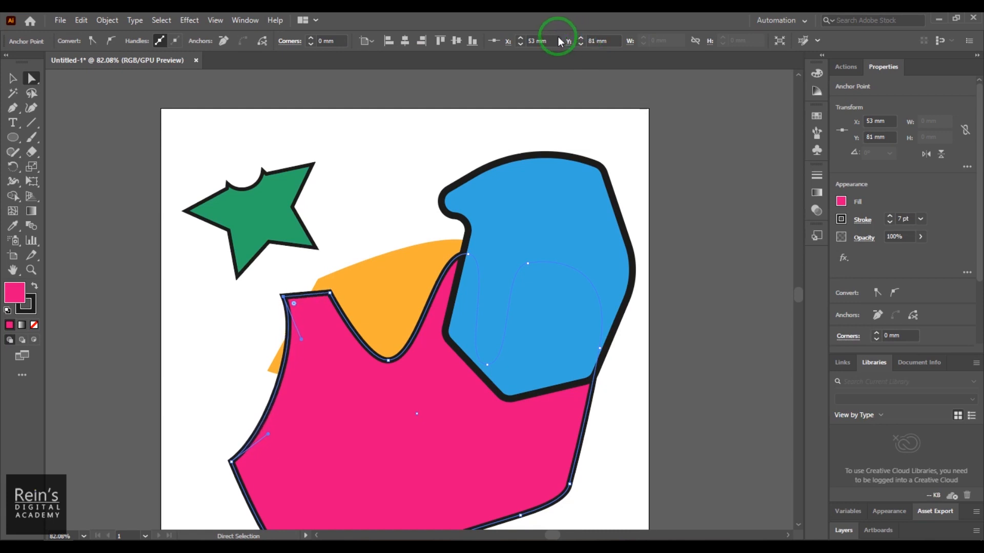
- Set the selected anchor's X position to 37 mm, and move it freehand to about X 25.9 mm, Y 88.5 mm
click(520, 46)
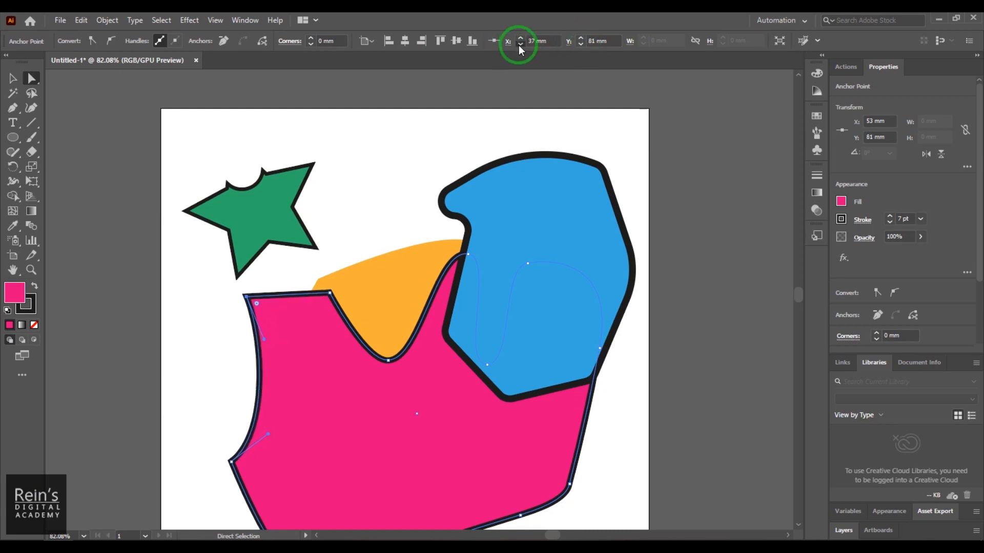
mouse_move(224, 296)
mouse_down()
mouse_move(241, 314)
mouse_move(219, 314)
mouse_up()
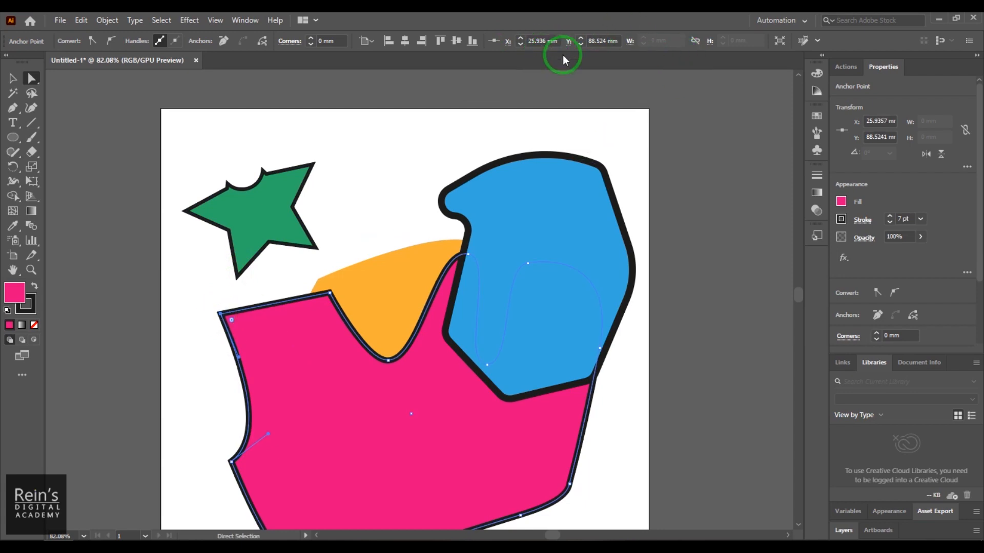
- Move the whole green star down behind the pink shape's upper-left corner, and shift the blue shape down and slightly left
click(13, 78)
click(258, 201)
drag(258, 201, 275, 309)
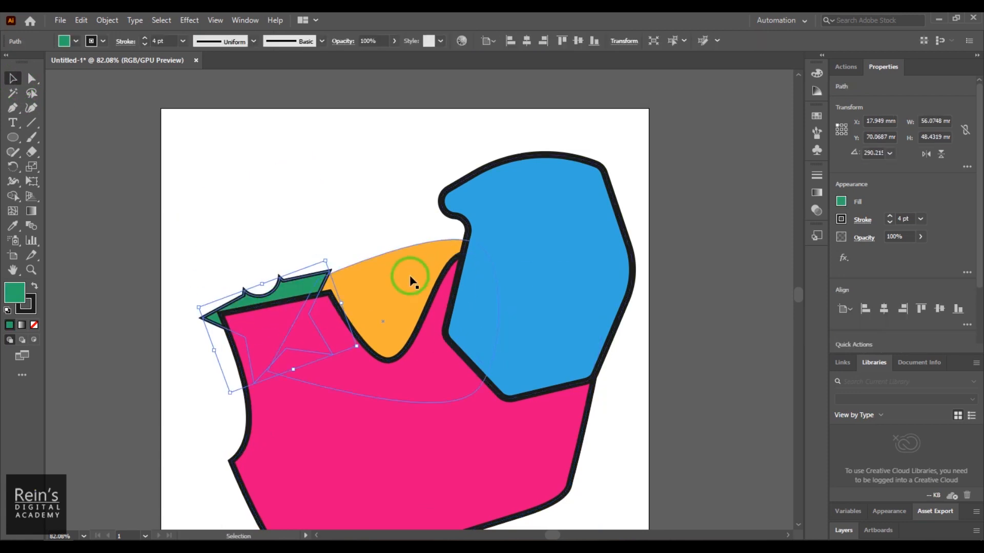
click(430, 279)
drag(527, 215, 510, 265)
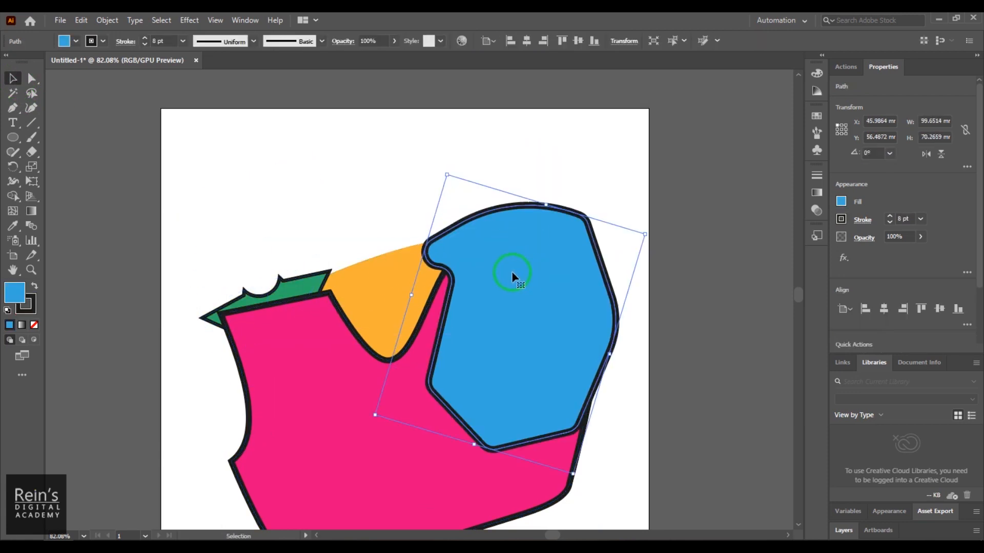
click(358, 205)
- Try moving the blue, orange and pink shapes apart one at a time, and undo all of these moves
scroll(336, 254, down, 3)
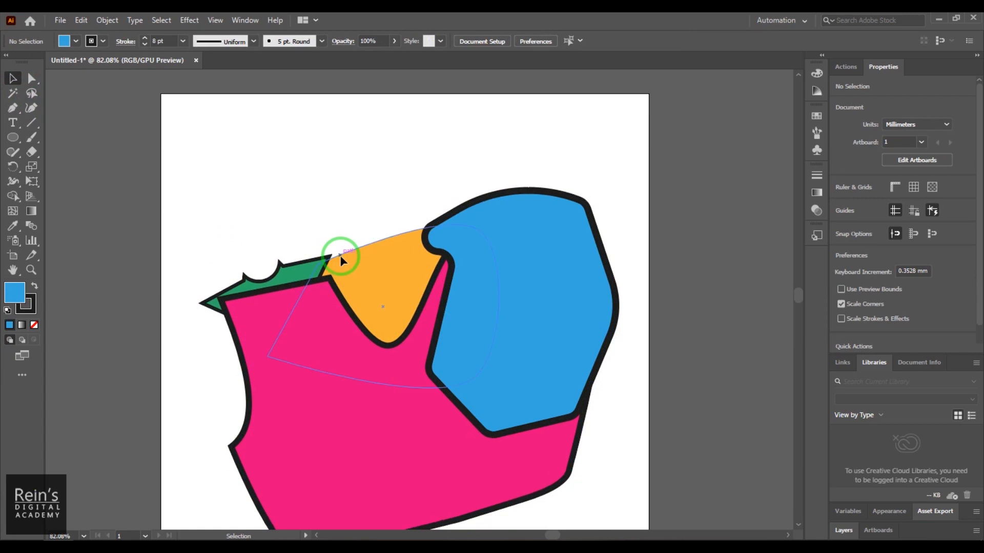
drag(451, 348, 282, 170)
drag(527, 278, 637, 219)
drag(395, 248, 397, 154)
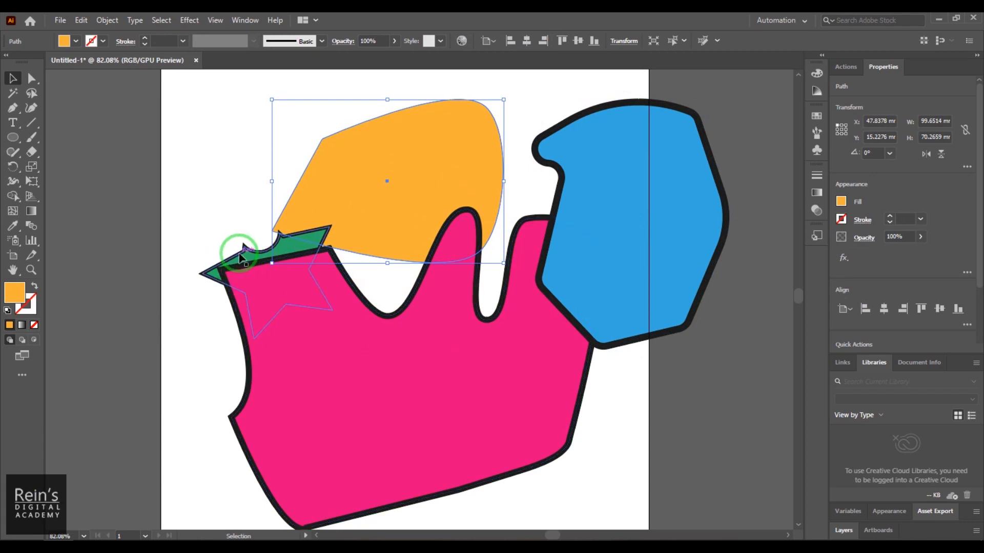
click(239, 254)
drag(384, 414, 344, 329)
drag(358, 296, 454, 434)
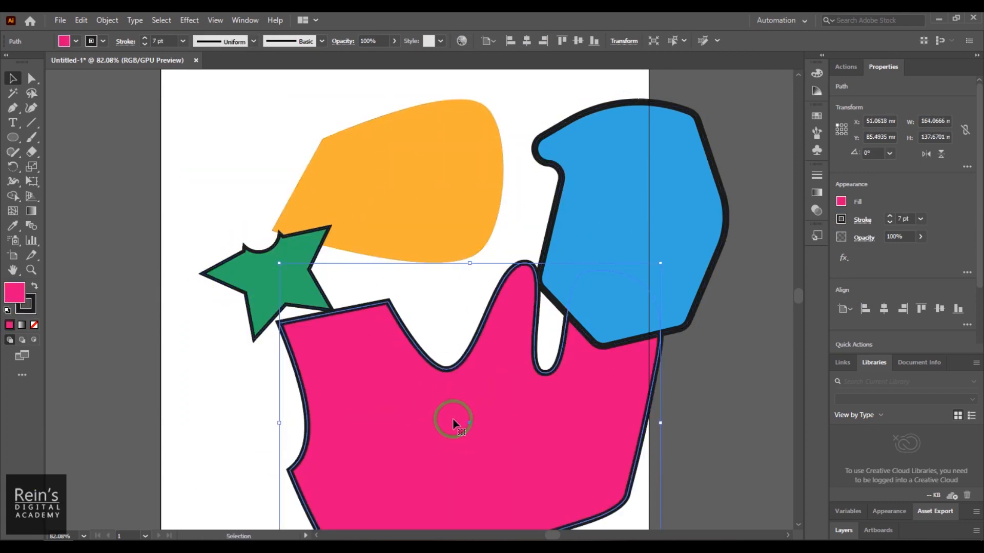
key(ctrl+z)
key(ctrl+z)
key(ctrl+z)
key(ctrl+z)
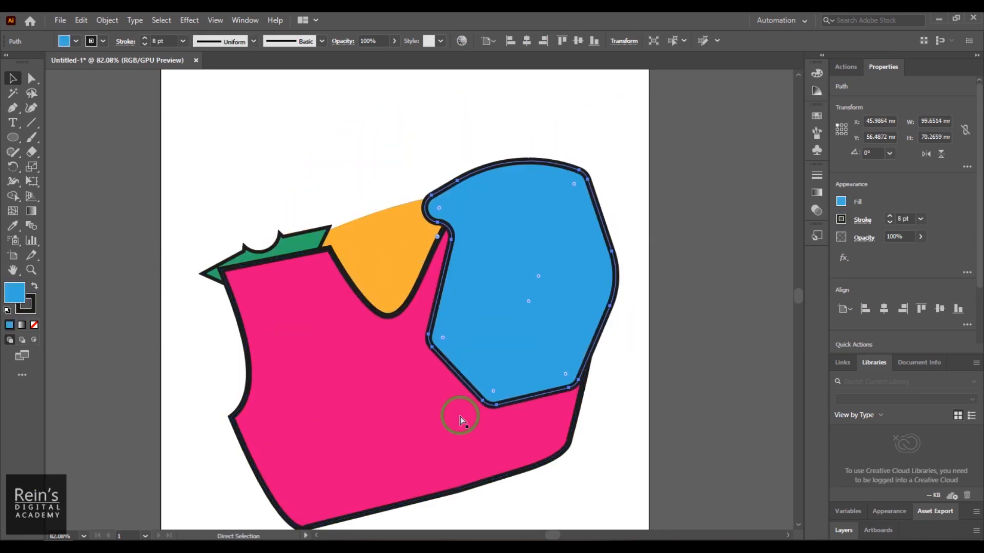
- Select the green, orange, pink and blue shapes together and group them
click(640, 287)
drag(191, 142, 636, 487)
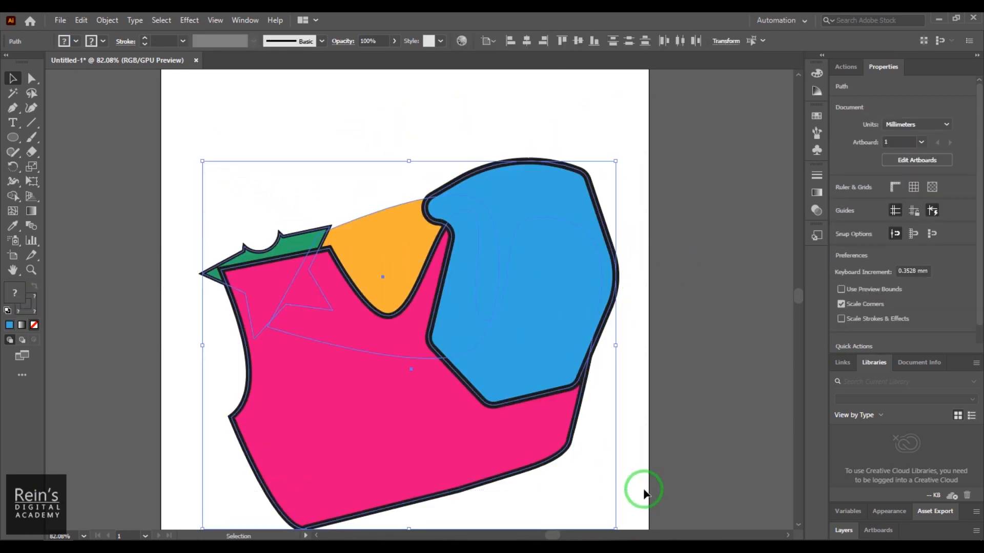
right_click(492, 275)
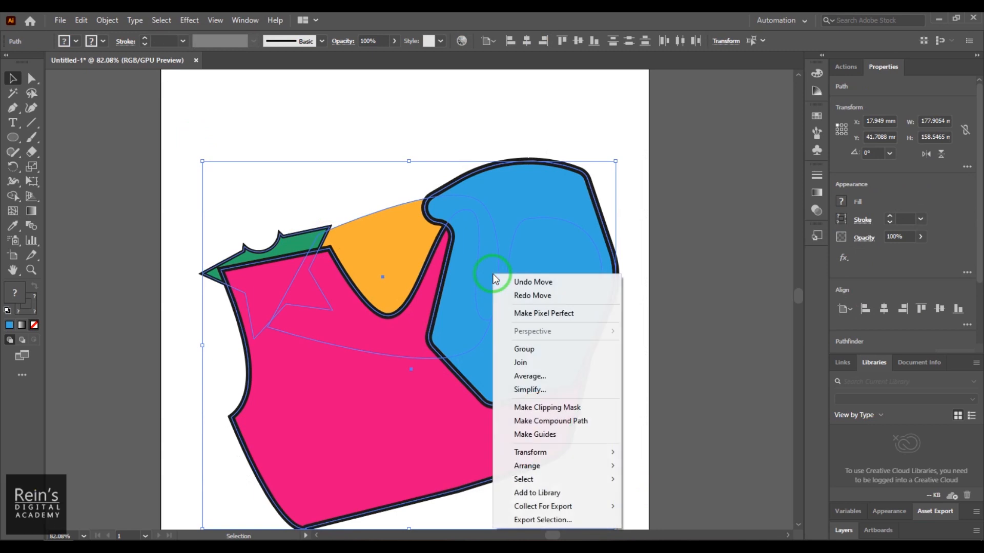
click(561, 352)
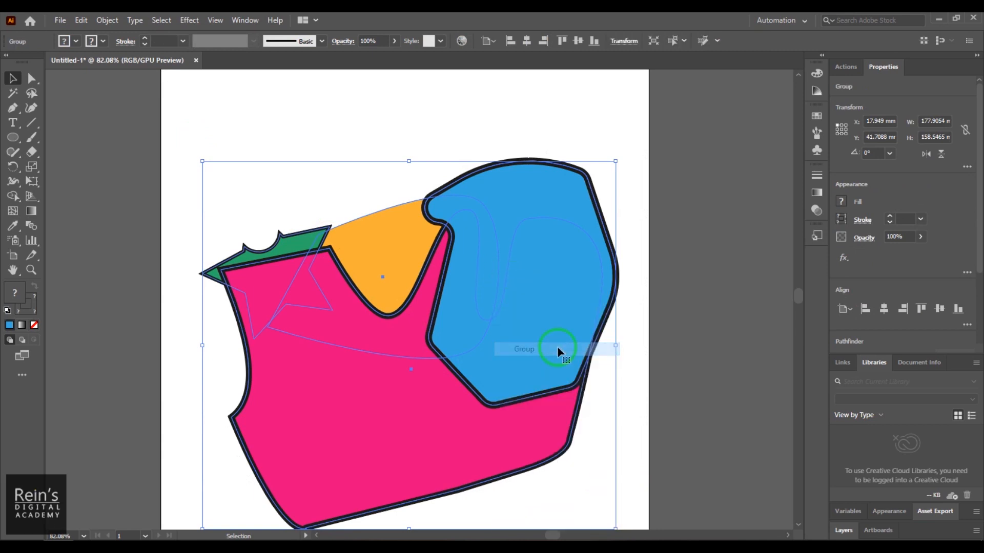
- Move the grouped shapes together to about X 10.9 mm, Y 32.6 mm, and reselect the group
click(736, 334)
click(500, 373)
drag(500, 373, 451, 328)
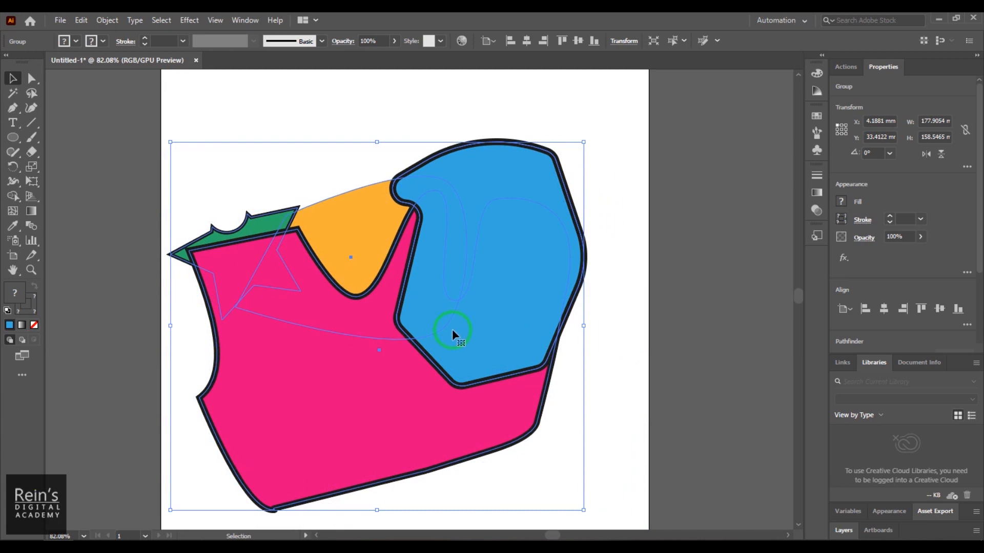
drag(452, 329, 464, 318)
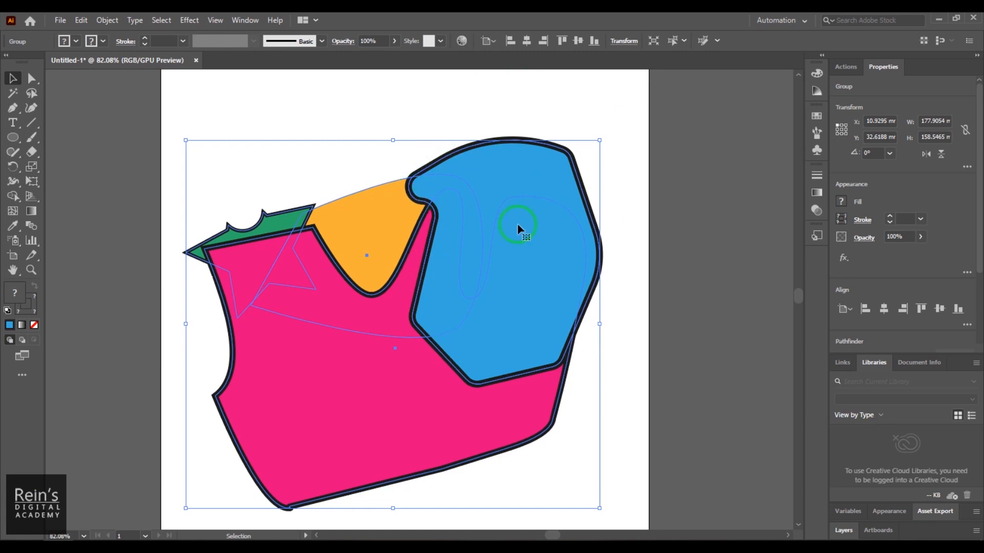
click(676, 278)
click(527, 193)
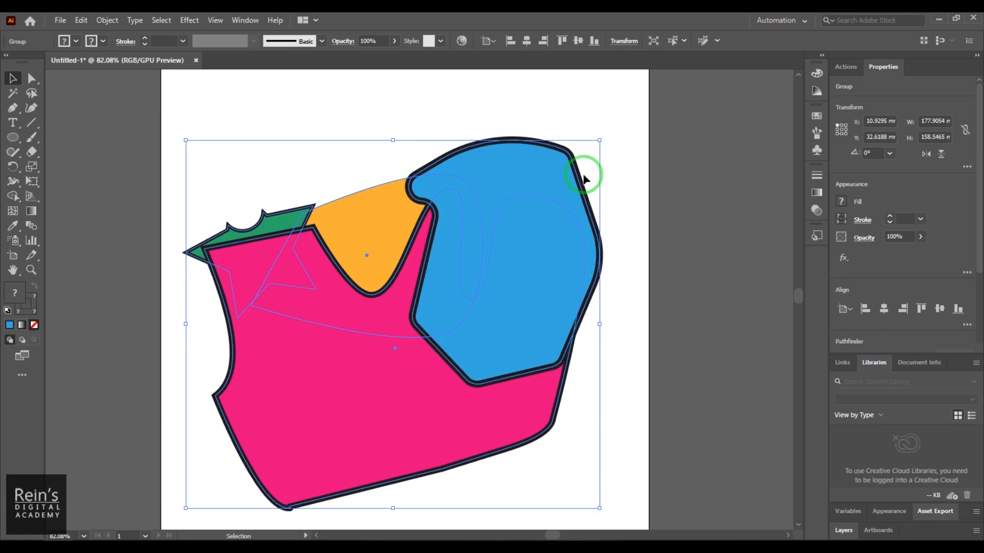
- Ungroup the four shapes, try moving the blue shape off to the upper right, and undo that move
right_click(512, 152)
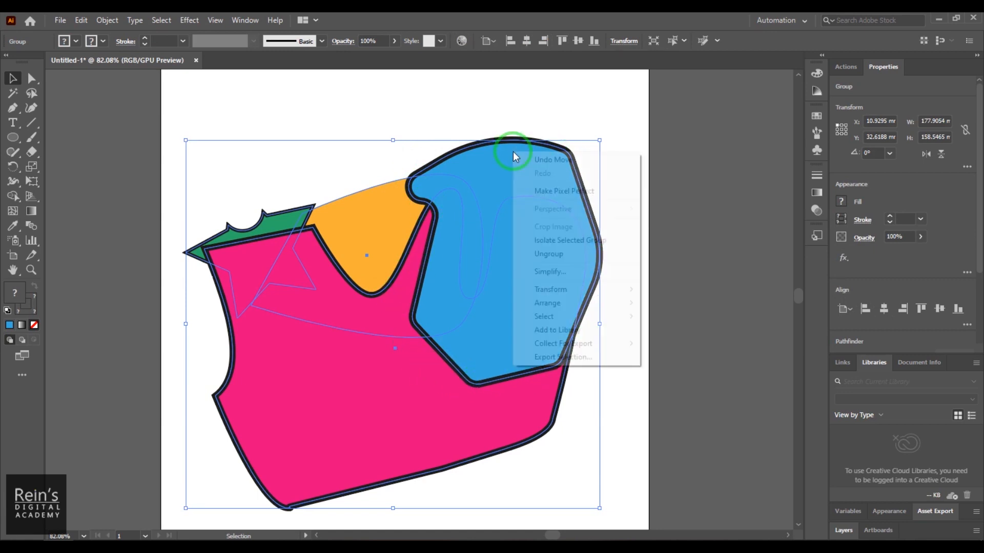
click(547, 254)
click(555, 235)
drag(555, 235, 716, 178)
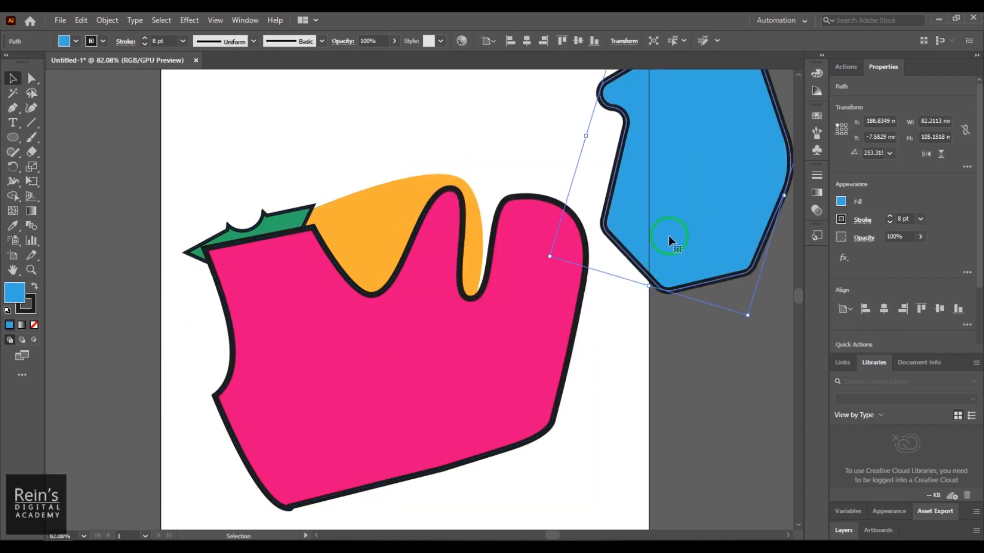
key(ctrl+z)
- Select the green, orange, pink and blue shapes together, group them again, and clear the selection
click(169, 120)
drag(167, 118, 652, 518)
right_click(441, 250)
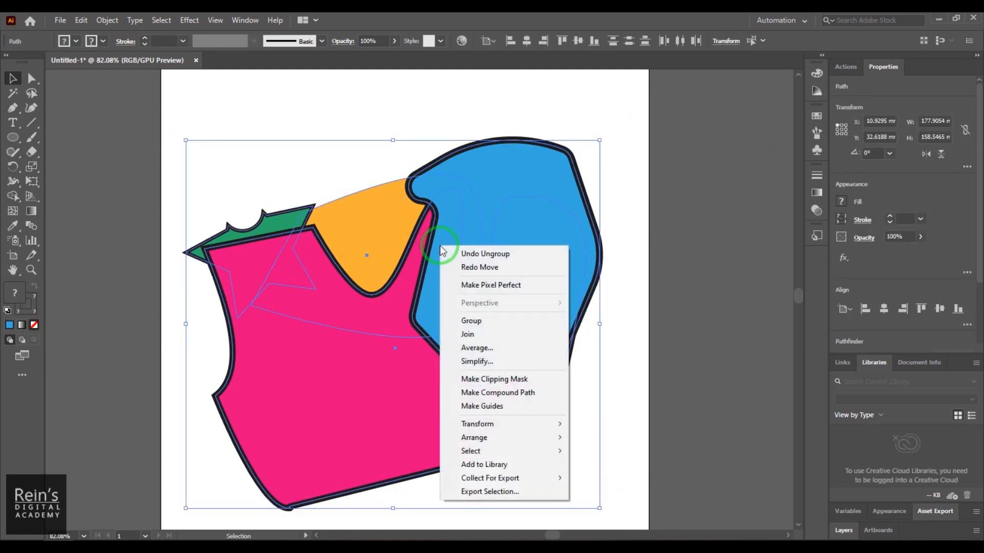
click(478, 321)
click(680, 307)
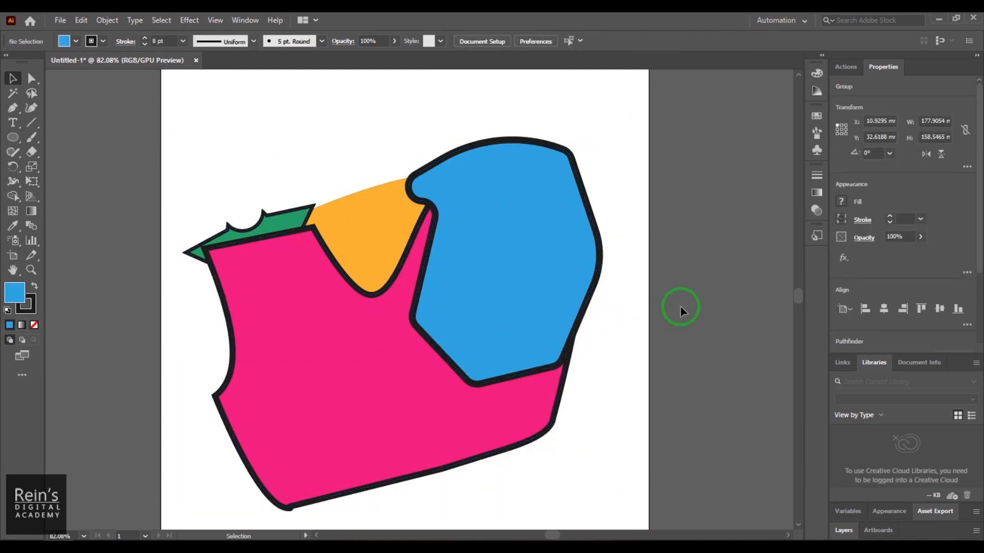
- Move the blue, pink and green shapes individually inside the group using the Group Selection tool
drag(32, 78, 110, 94)
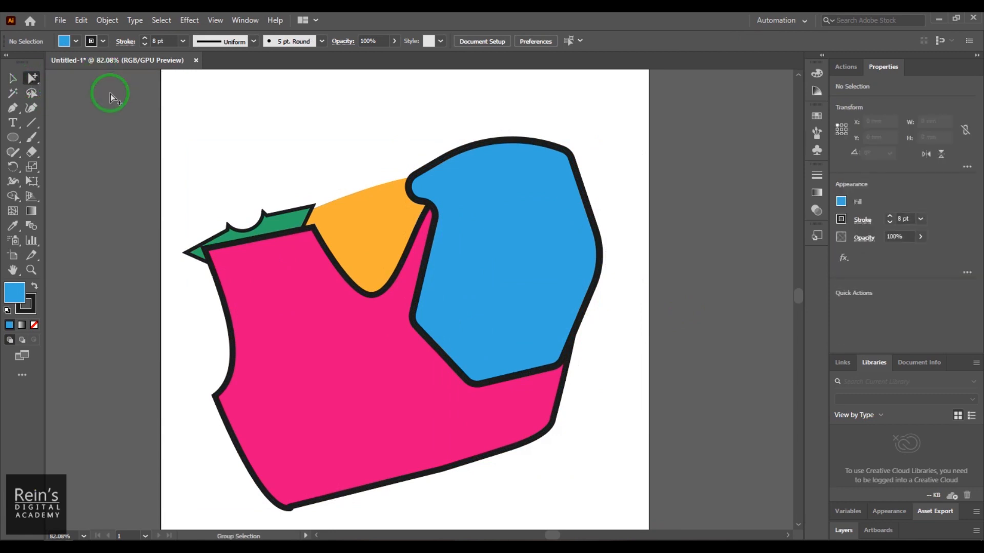
drag(501, 281, 476, 294)
drag(395, 384, 391, 405)
drag(271, 245, 251, 246)
- Move the whole group with the Selection tool to about X 8.9 mm, Y 28.7 mm, and deselect it
key(v)
mouse_move(439, 345)
mouse_down()
mouse_move(472, 270)
mouse_move(384, 343)
mouse_move(459, 297)
mouse_move(395, 329)
mouse_move(428, 301)
mouse_move(440, 346)
mouse_up()
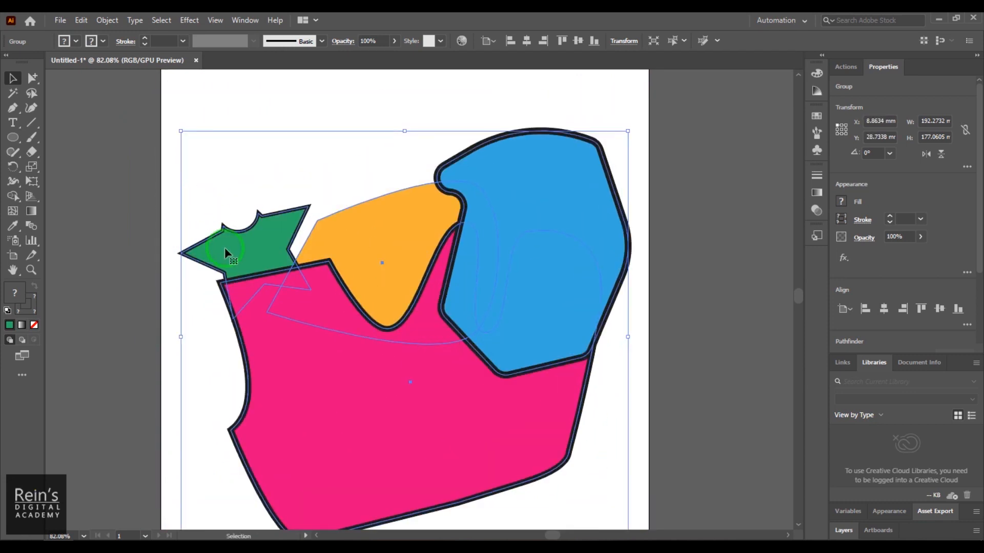
right_click(386, 223)
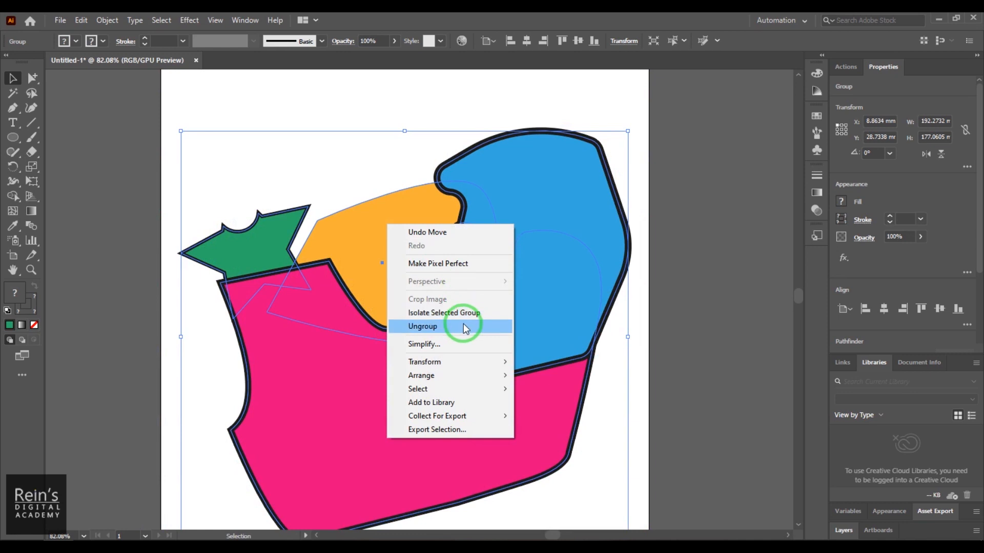
click(265, 109)
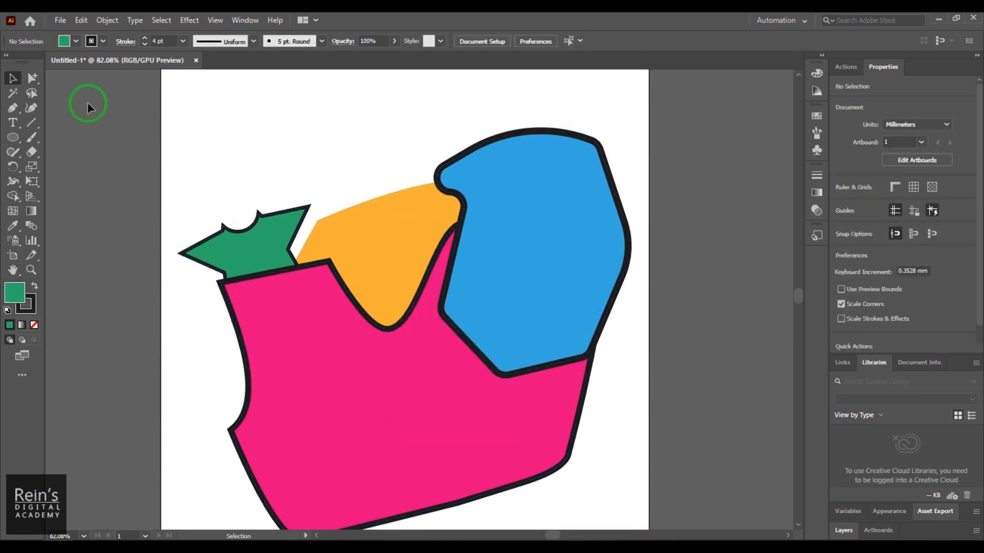
- Reposition the green star inside the group with the Group Selection tool, ending at about X 4.2 mm, Y 56.4 mm
click(34, 80)
drag(248, 220, 266, 261)
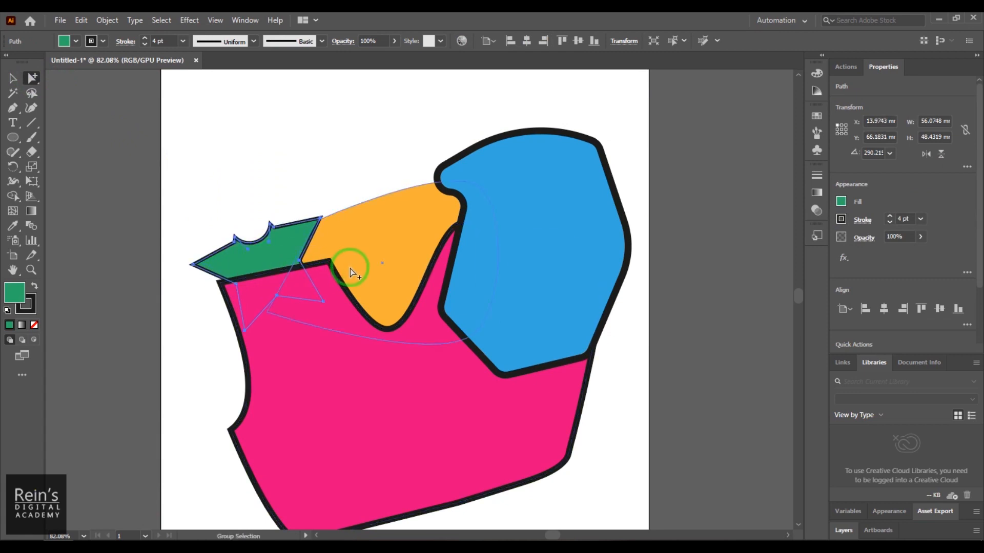
click(275, 253)
drag(272, 263, 250, 242)
click(165, 165)
click(245, 203)
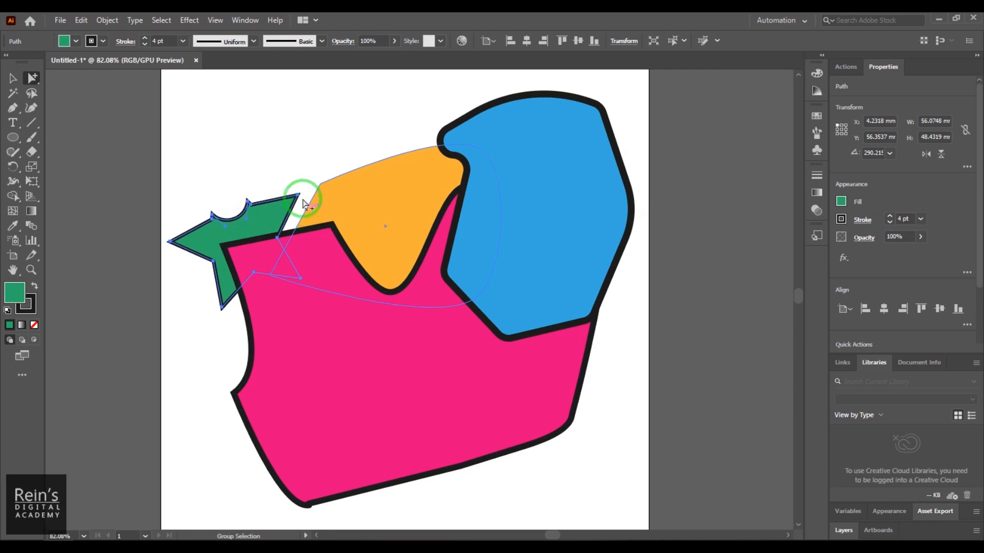
- Move the whole group down and back up, and shift it slightly left, using the Selection tool
click(13, 92)
click(15, 85)
drag(474, 318, 490, 381)
drag(489, 381, 472, 311)
drag(528, 338, 507, 348)
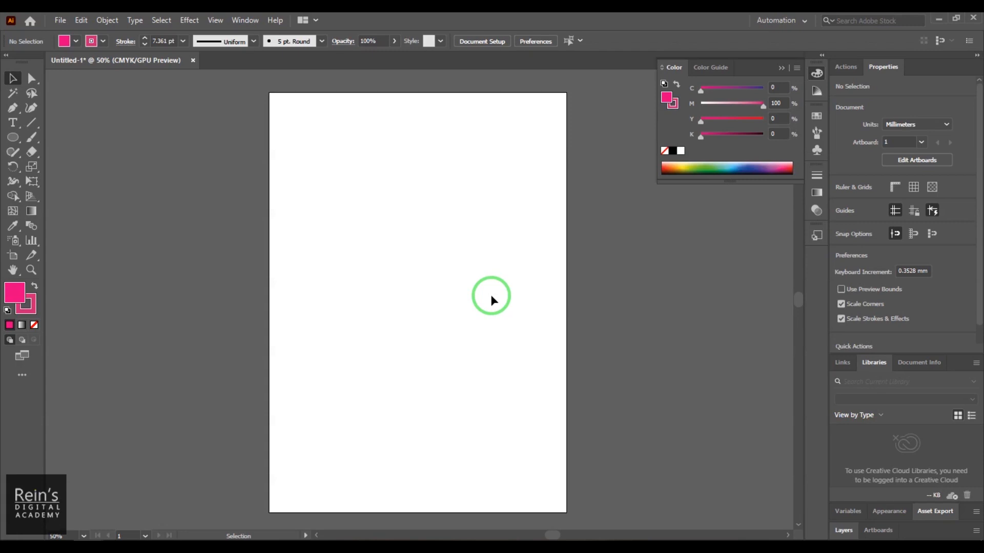
- Draw a rectangle about 71 × 63 mm in the upper part of the artboard with the Rectangle tool
drag(13, 138, 54, 136)
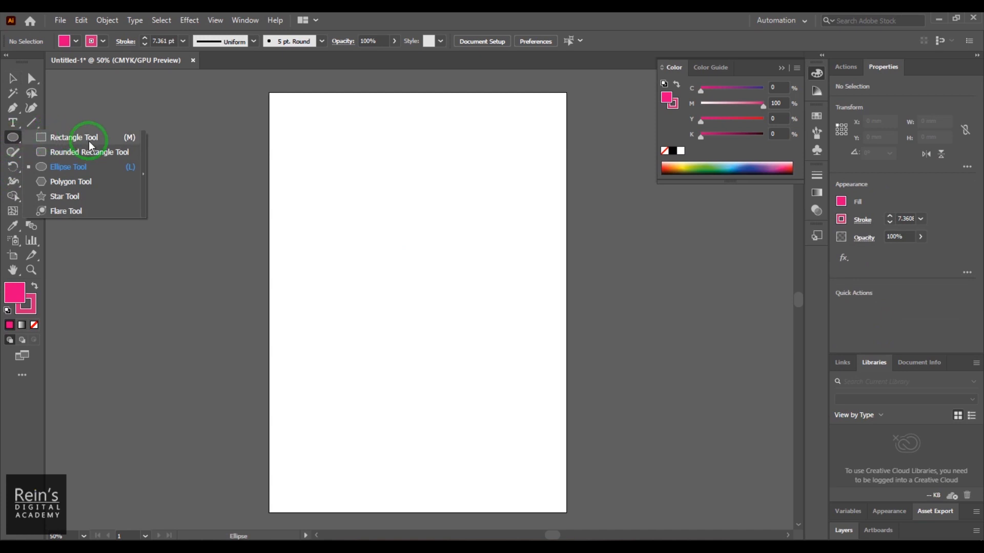
mouse_move(89, 142)
mouse_down()
mouse_move(100, 198)
mouse_move(109, 143)
mouse_up()
drag(94, 139, 94, 139)
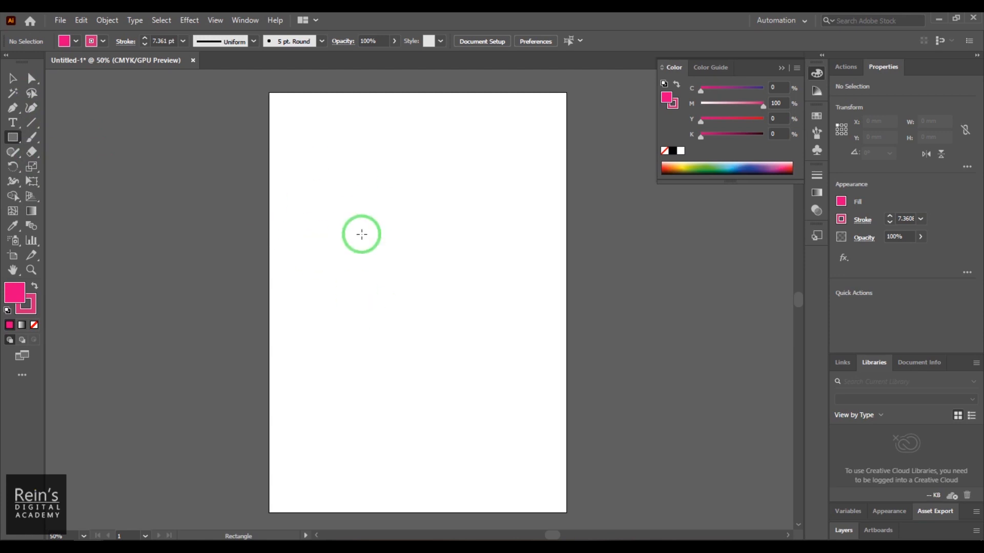
drag(326, 165, 429, 253)
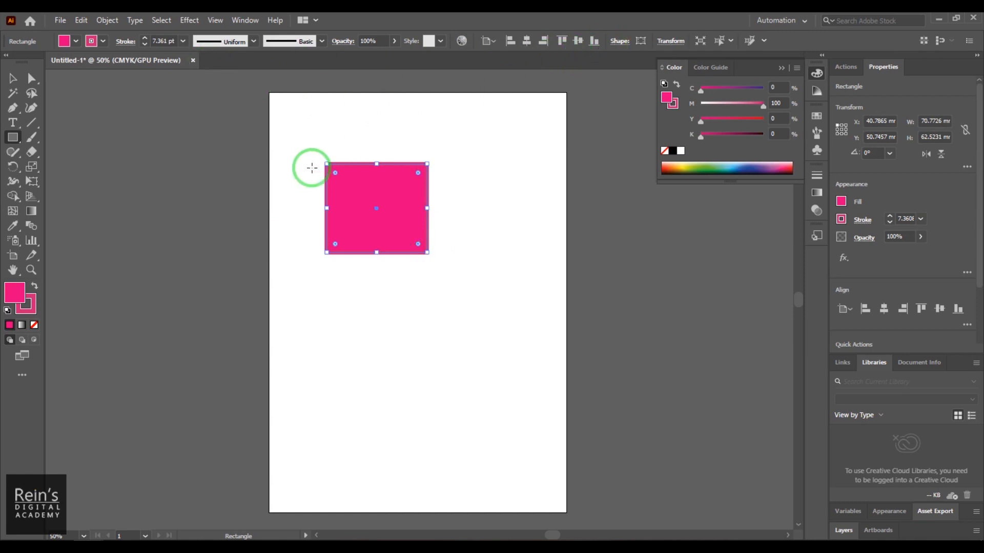
- Set the rectangle's fill to yellow and its stroke to green
click(64, 42)
click(52, 61)
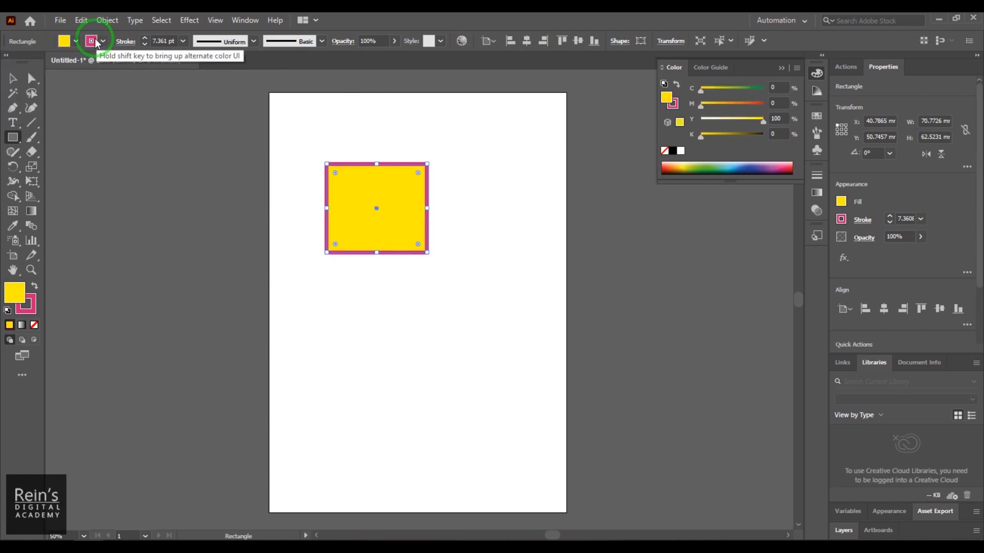
click(93, 41)
click(60, 62)
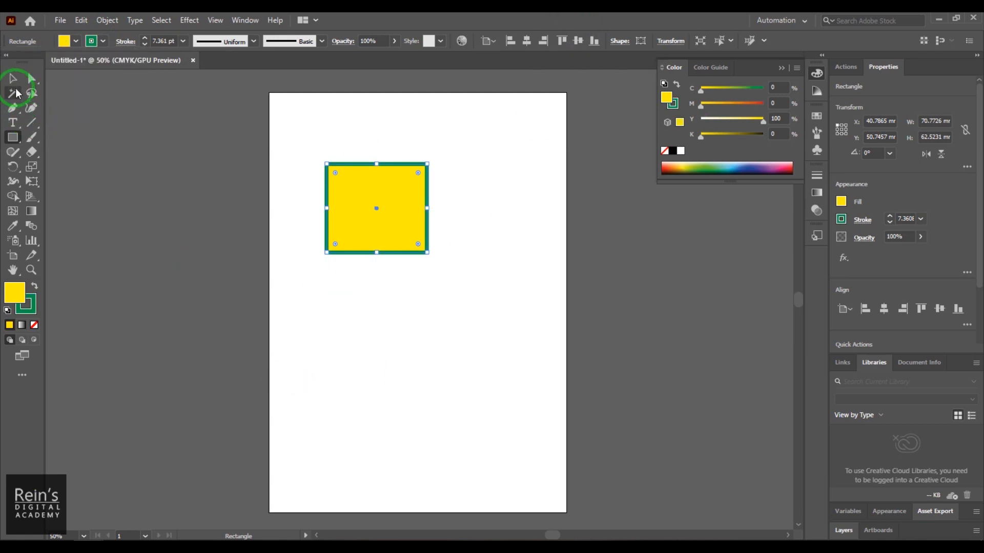
- Move the yellow rectangle down to about X 44.3 mm, Y 77.7 mm, and delete it
click(12, 78)
drag(391, 232, 409, 282)
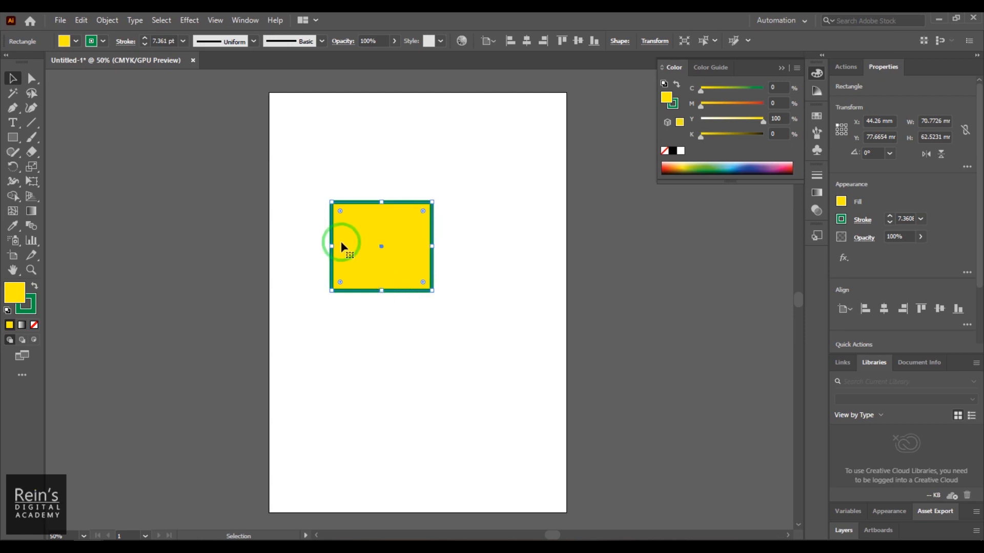
key(Delete)
- Draw a perfect square about 103 mm wide near the artboard's upper-left corner, and delete it
click(12, 138)
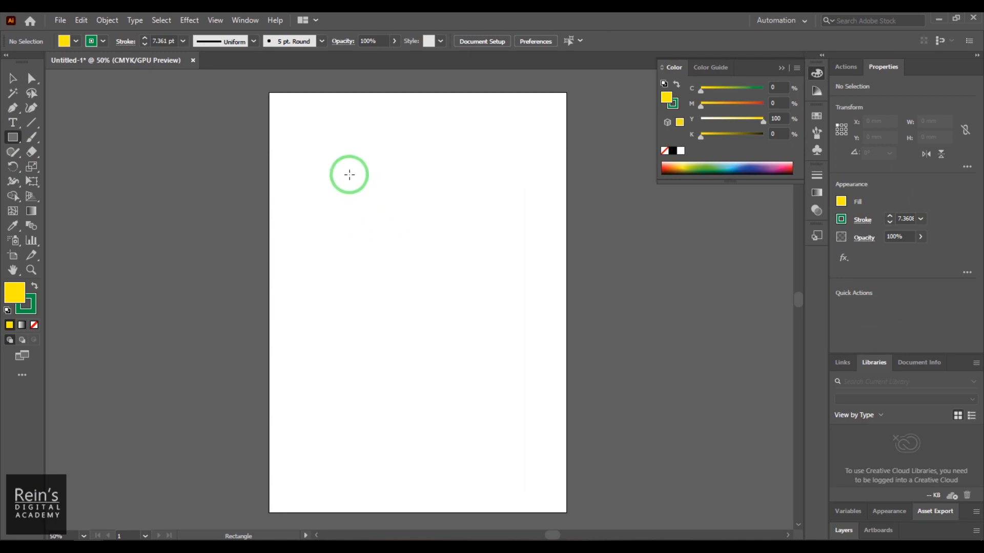
drag(312, 136, 459, 265)
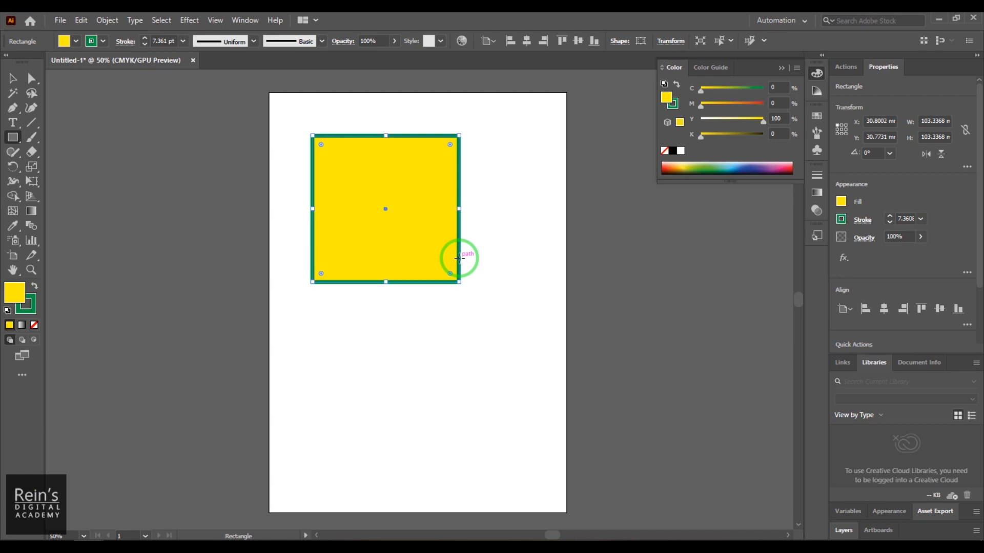
key(Delete)
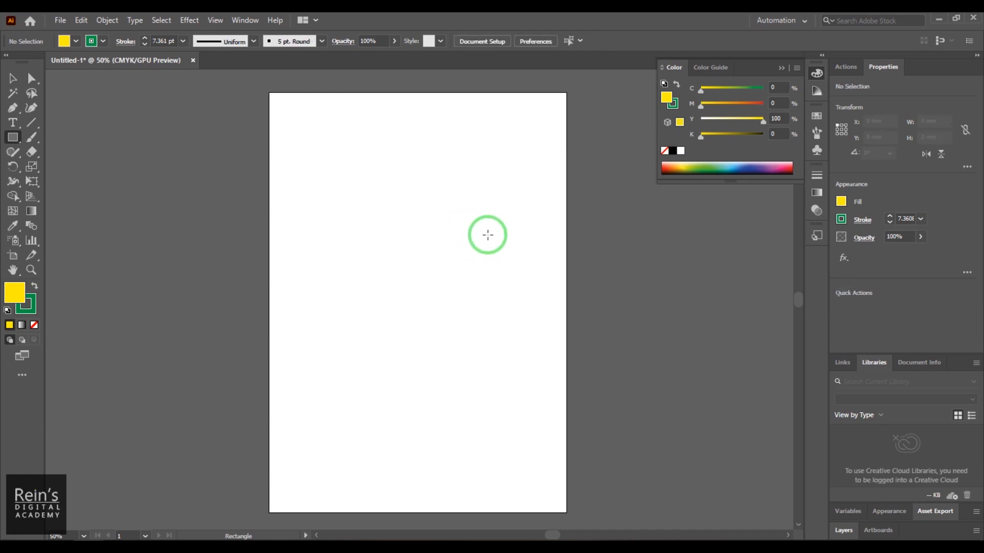
- Draw an unconstrained rectangle about 116 × 76 mm and a perfect square about 96 mm wide, deleting each after drawing
drag(325, 158, 491, 268)
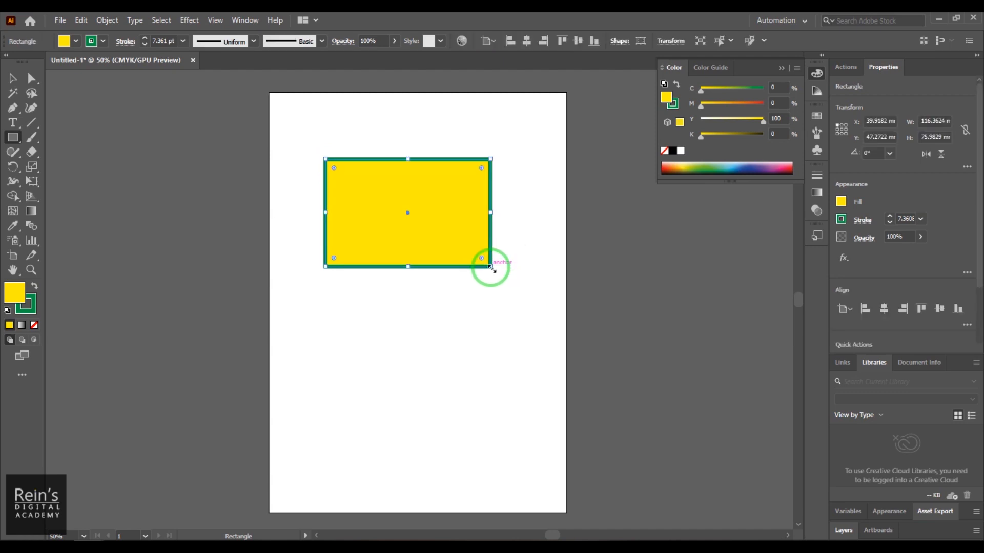
key(Delete)
drag(336, 147, 473, 257)
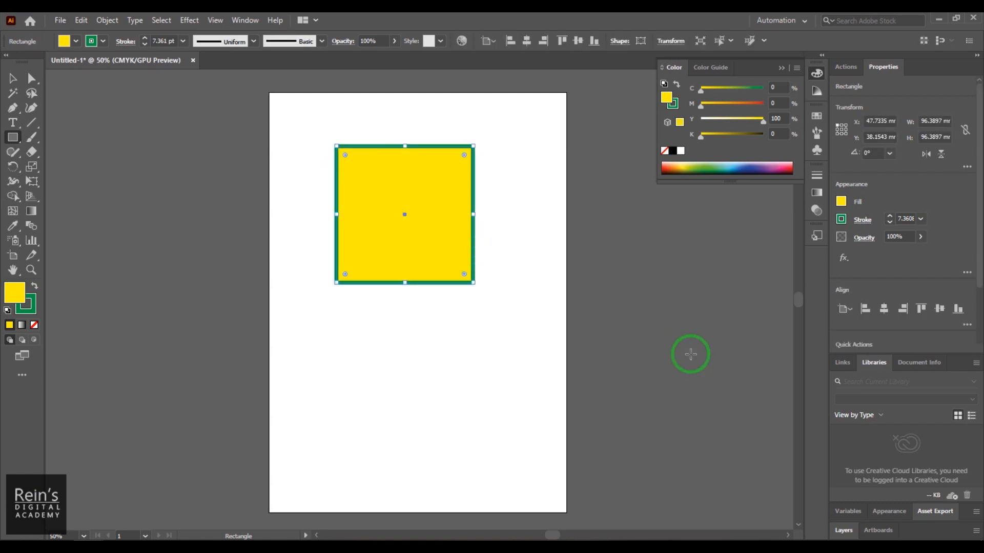
key(Delete)
- Draw a square about 102 mm wide at the artboard's lower left, move it to the upper middle, and delete it
mouse_move(338, 163)
mouse_down()
mouse_move(398, 236)
mouse_move(485, 306)
mouse_move(483, 296)
mouse_move(527, 269)
mouse_move(403, 326)
mouse_move(500, 439)
mouse_move(417, 453)
mouse_move(459, 277)
mouse_move(532, 313)
mouse_move(428, 438)
mouse_move(441, 494)
mouse_move(420, 503)
mouse_up()
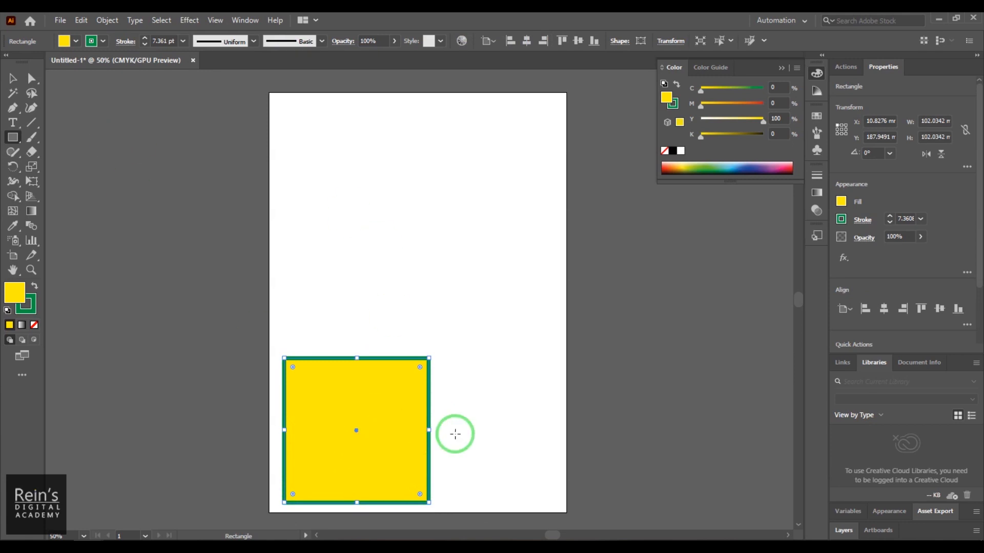
key(v)
drag(400, 398, 466, 240)
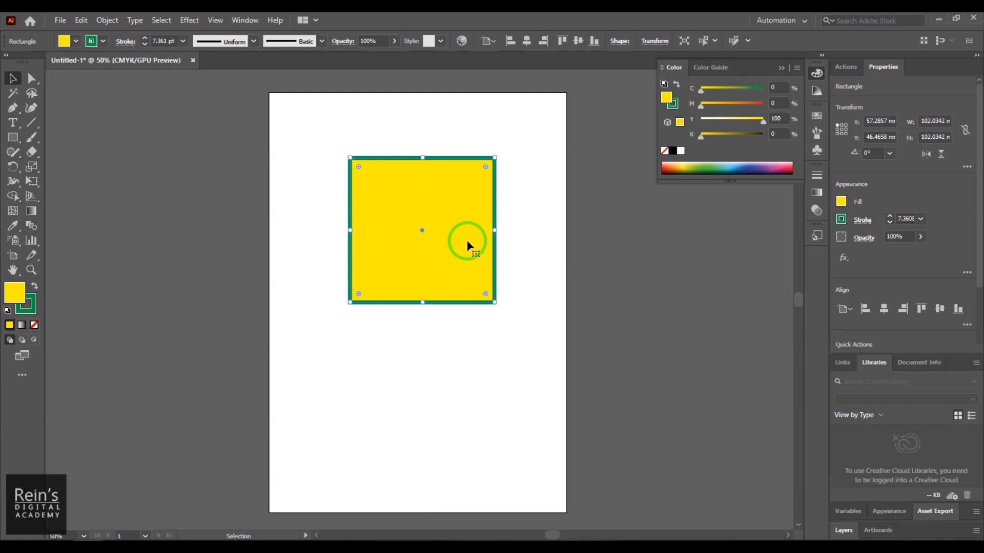
key(Delete)
- Draw a square about 154 mm wide outward from the artboard's centre, and round all four of its corners generously
click(14, 140)
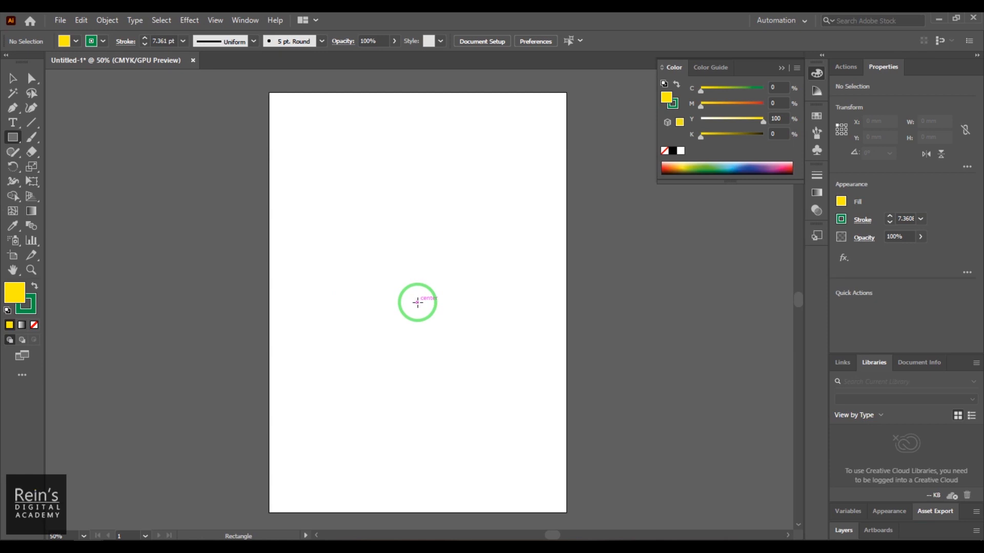
mouse_move(418, 303)
mouse_down()
mouse_move(430, 330)
mouse_move(484, 358)
mouse_move(461, 331)
mouse_move(485, 367)
mouse_move(481, 321)
mouse_move(459, 358)
mouse_move(485, 329)
mouse_move(452, 346)
mouse_move(507, 393)
mouse_move(488, 368)
mouse_move(500, 368)
mouse_move(527, 408)
mouse_up()
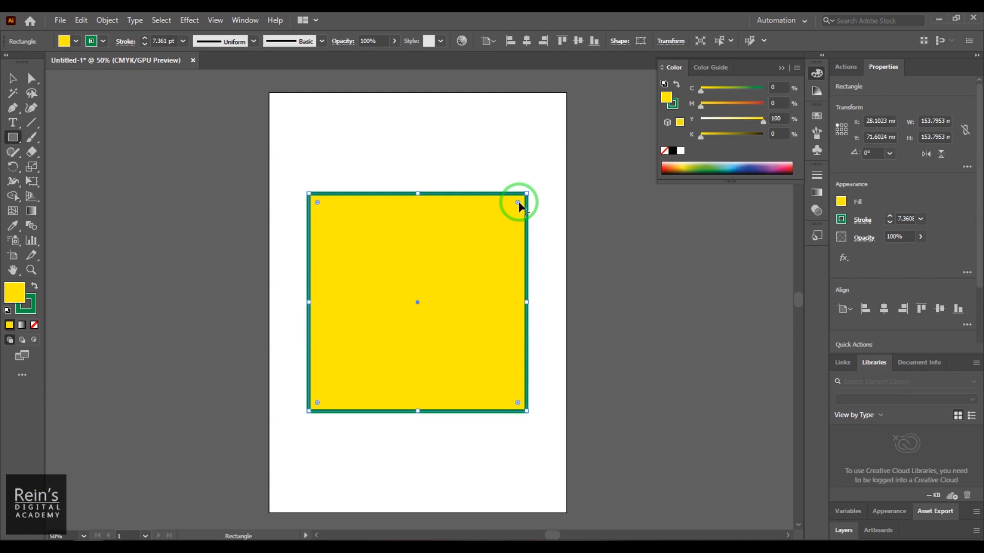
drag(519, 203, 459, 272)
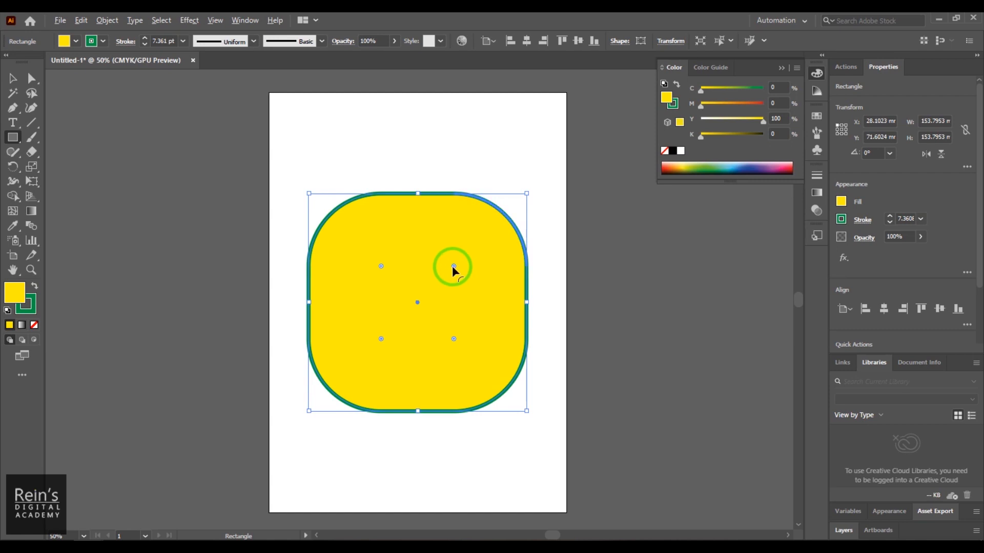
- Cycle the square's corners through inverted round, chamfer and round, reduce their radius to about 30 mm, and finish with chamfered corners
alt+click(452, 266)
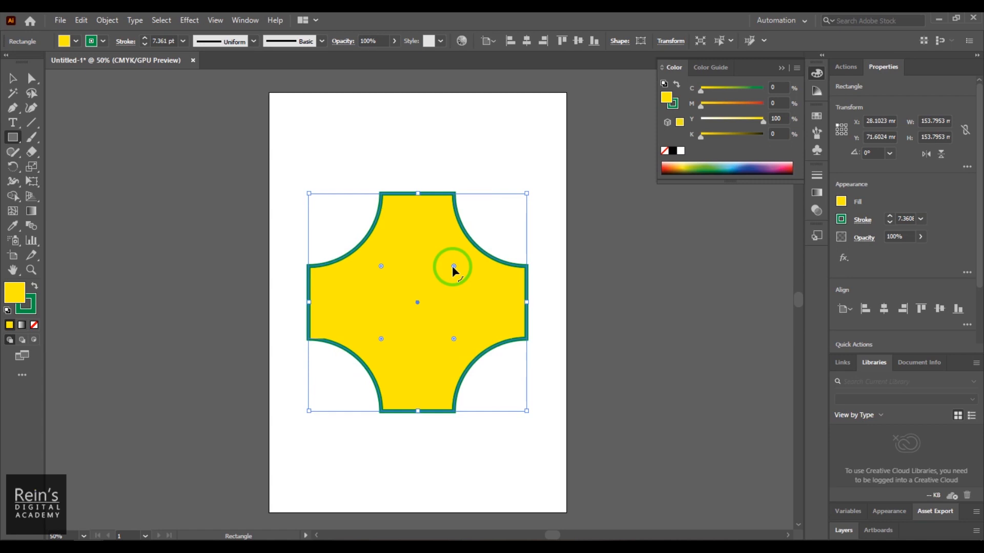
alt+click(452, 267)
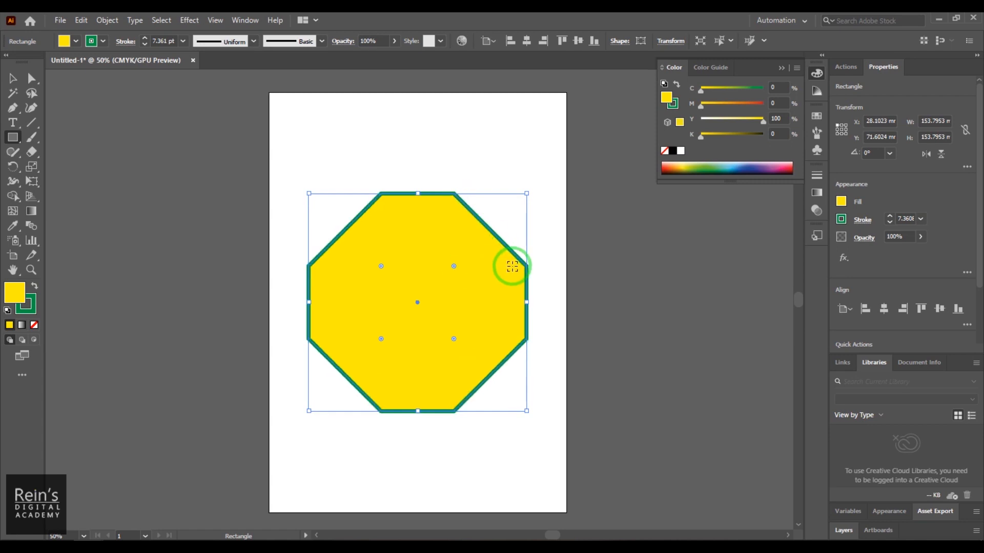
drag(454, 266, 484, 237)
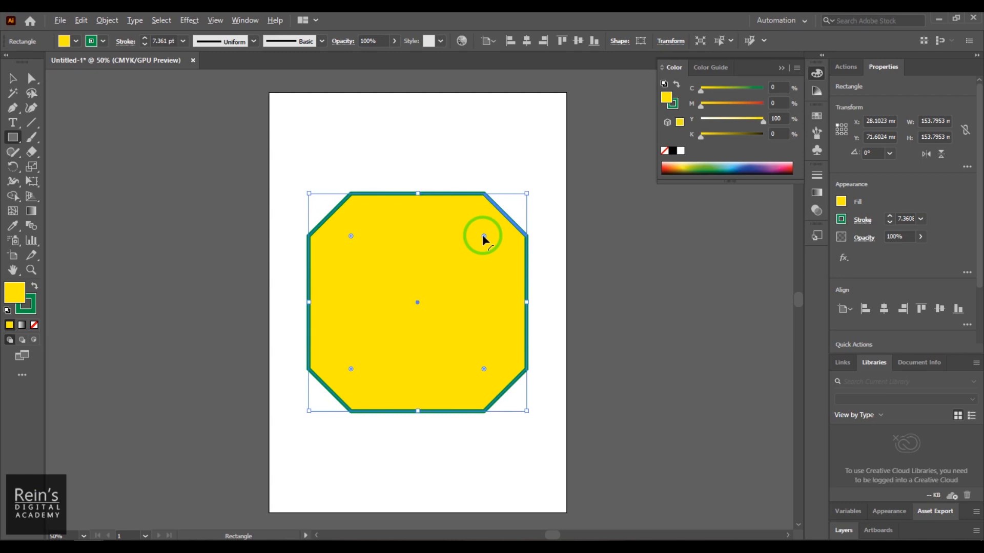
alt+click(483, 237)
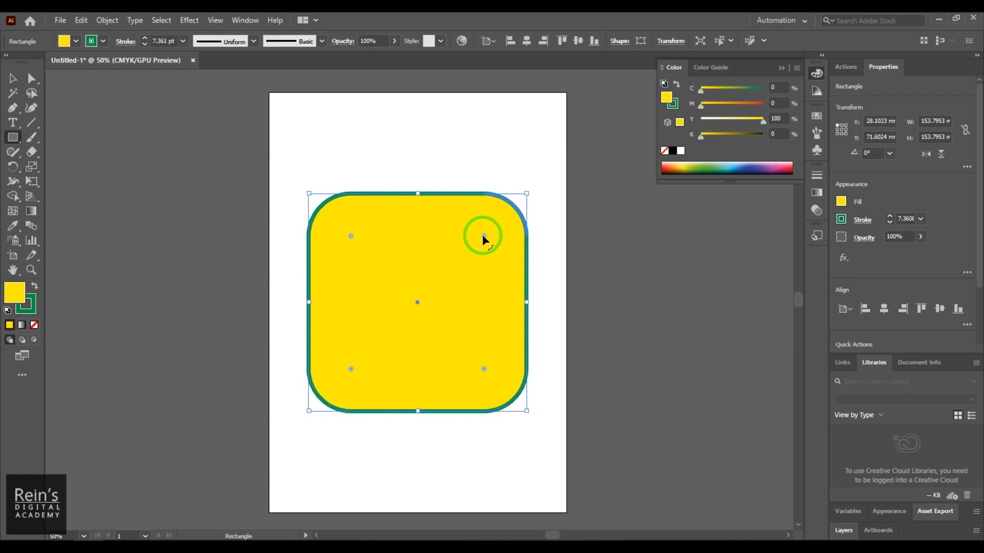
alt+click(483, 236)
alt+click(483, 236)
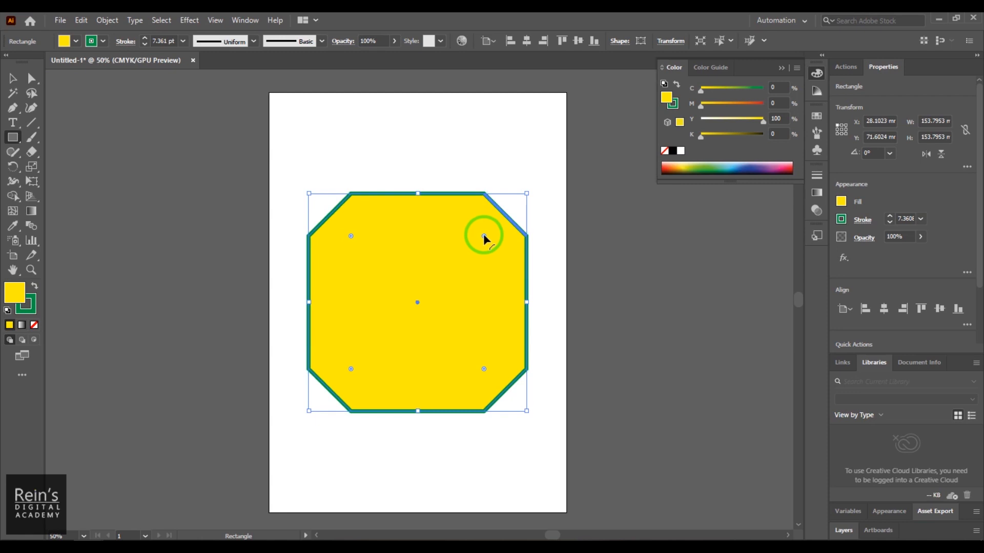
- Scale the chamfered square proportionally to 181 mm wide and high through its shape properties
click(620, 46)
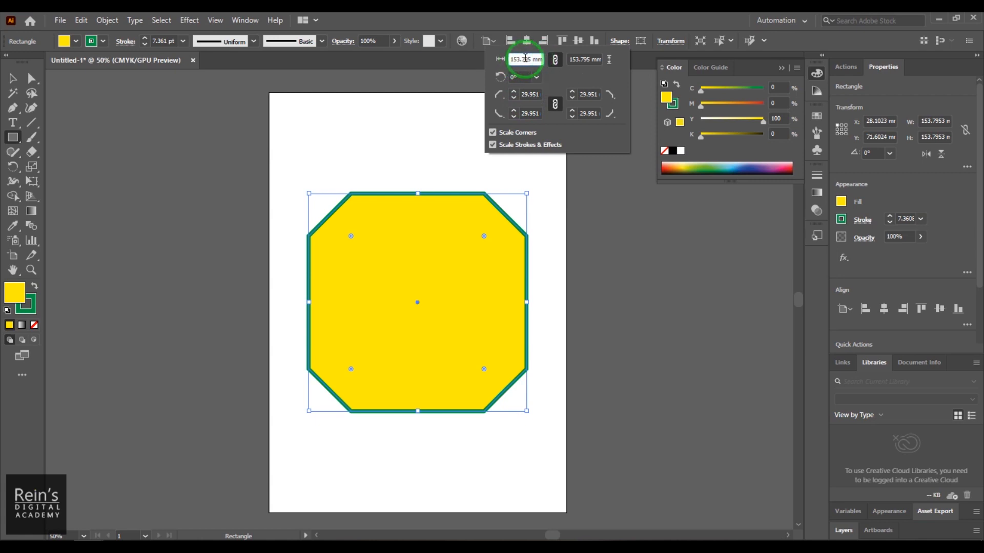
click(518, 60)
drag(530, 60, 508, 60)
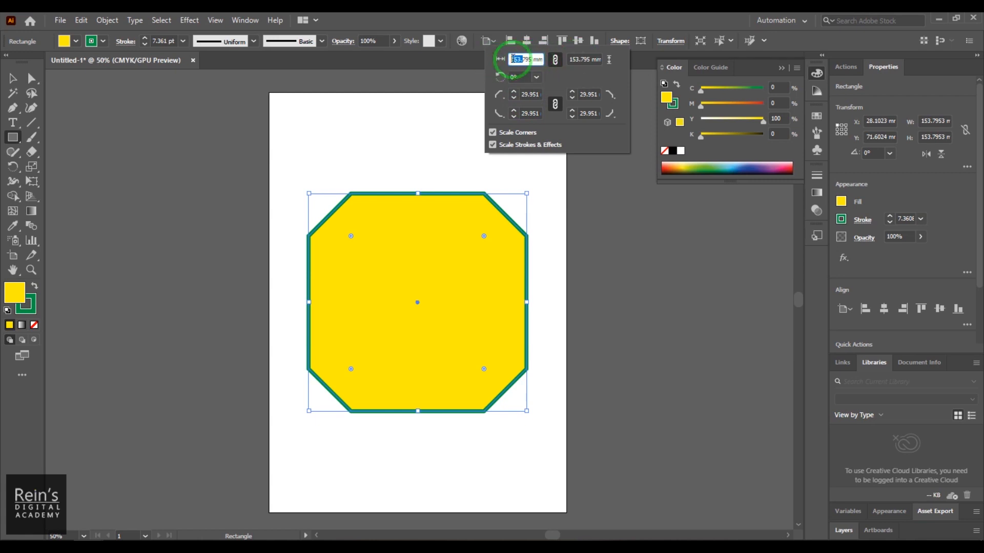
scroll(518, 59, up, 4)
scroll(519, 59, up, 20)
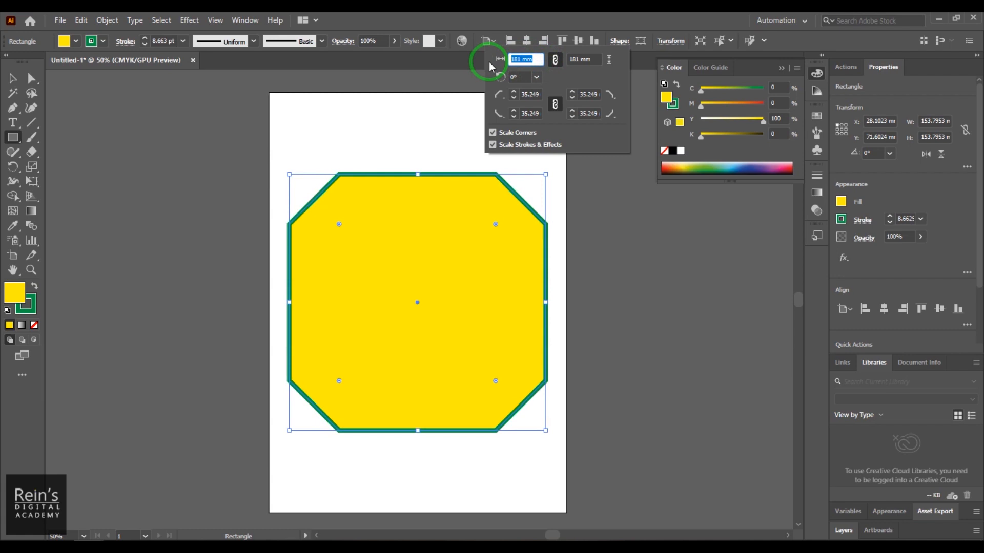
- Scale the chamfered square proportionally to 200 mm through its shape properties, and increase its width in increments to 210 mm
text(200)
key(Return)
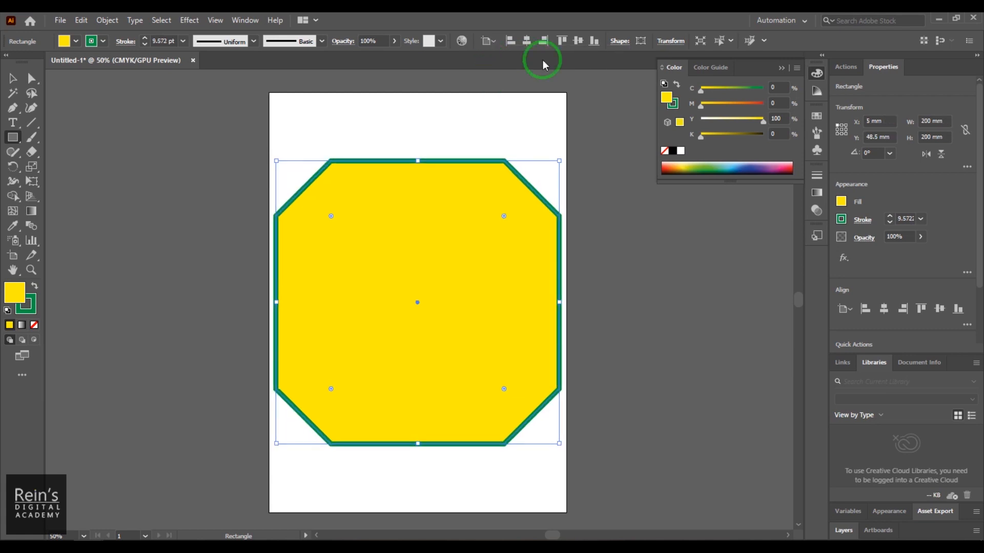
click(618, 42)
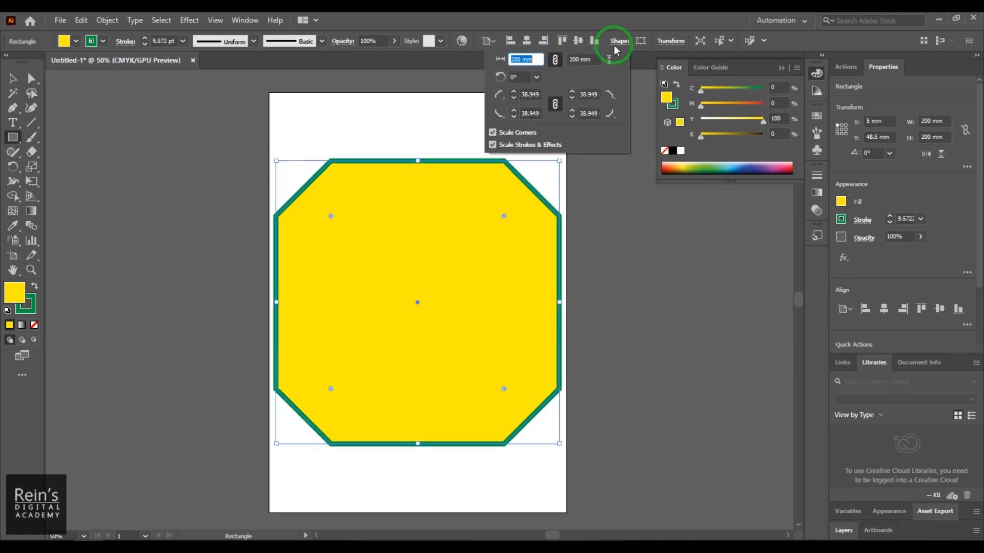
click(520, 59)
double_click(520, 59)
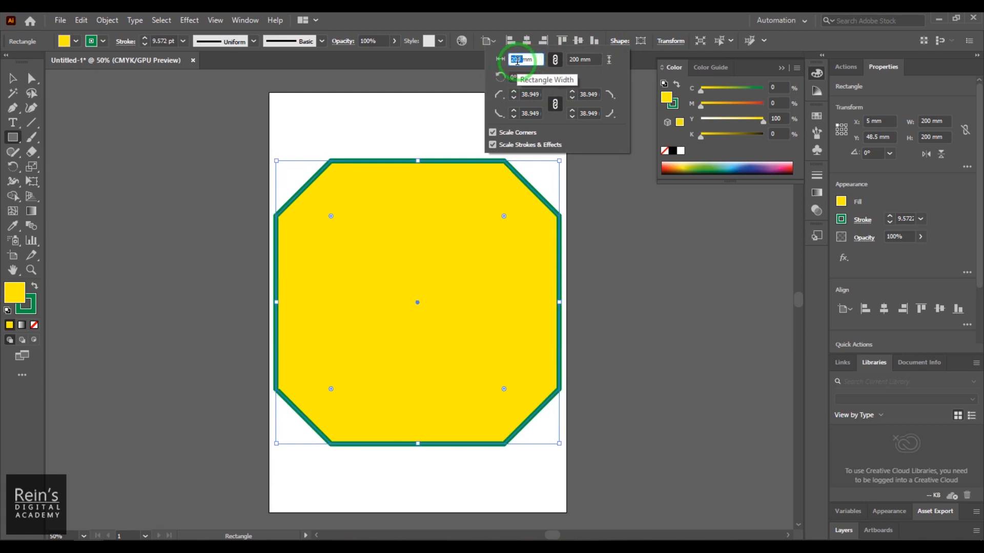
scroll(516, 61, up, 4)
scroll(516, 61, down, 5)
scroll(516, 61, up, 1)
scroll(516, 61, up, 2)
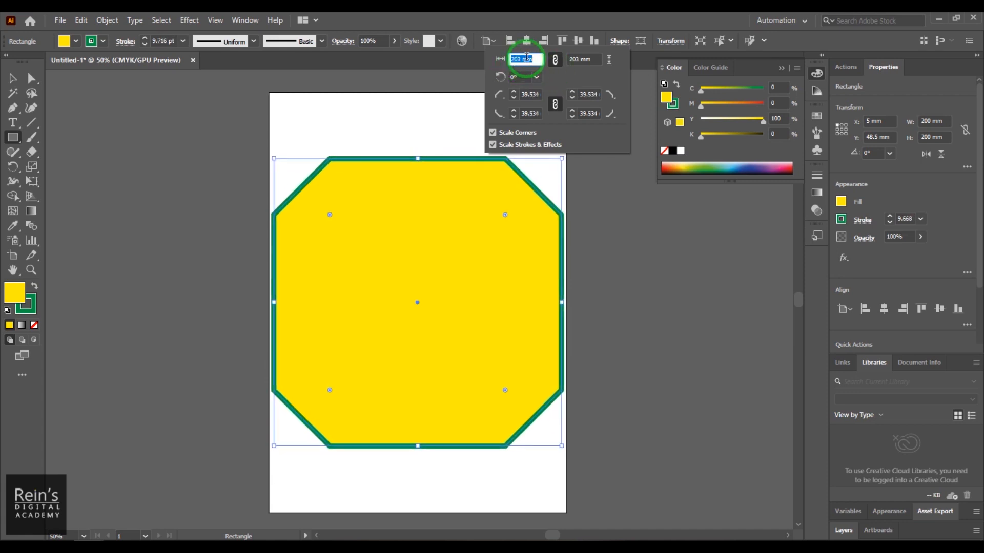
scroll(526, 57, up, 9)
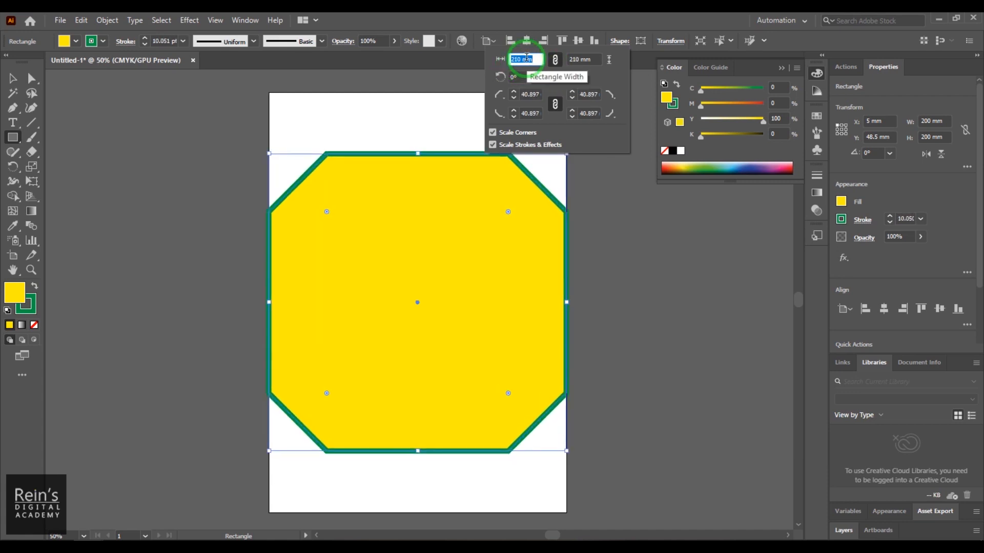
- Reduce the chamfered square's linked width to 160 mm, raise it past 162.5 mm, and bring it down to 136 mm
scroll(526, 57, down, 20)
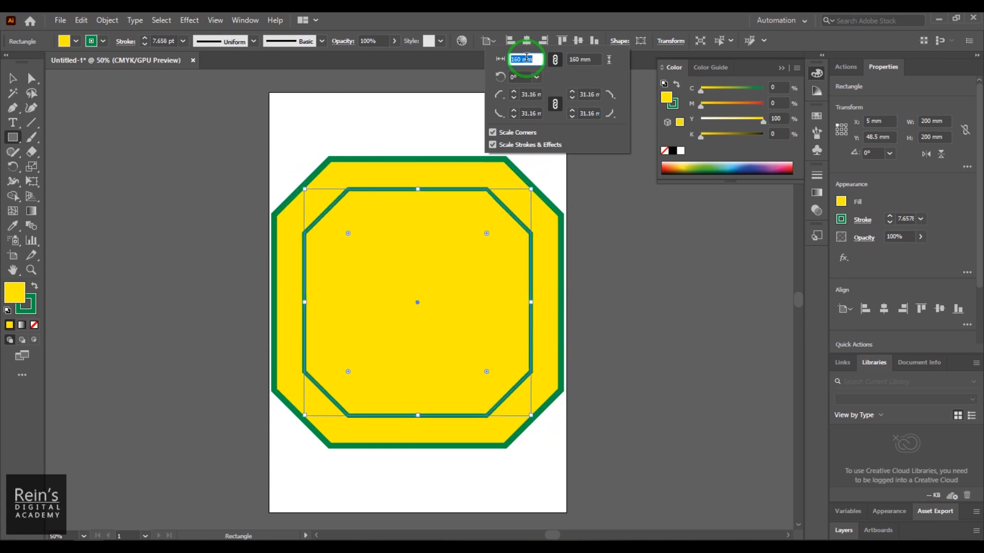
scroll(526, 57, up, 3)
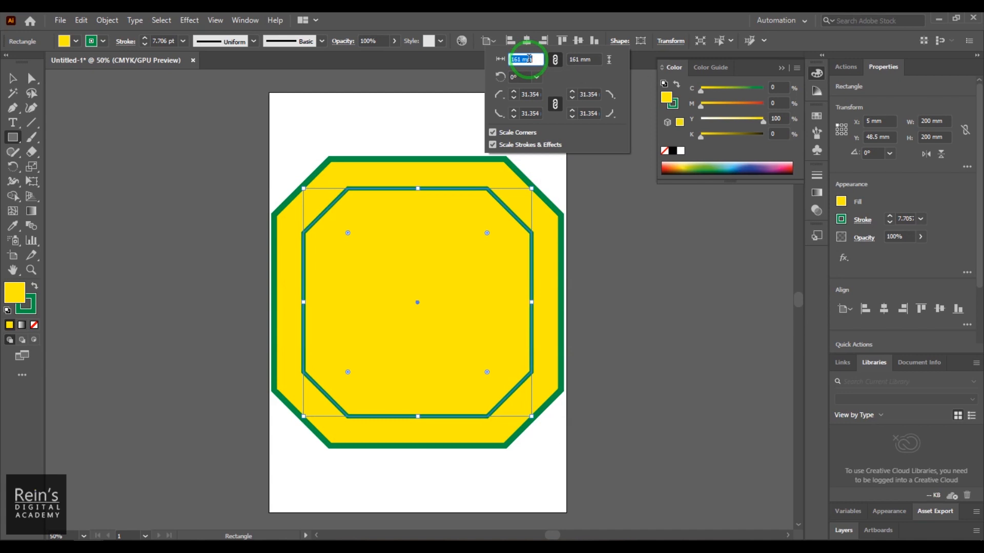
scroll(528, 59, up, 2)
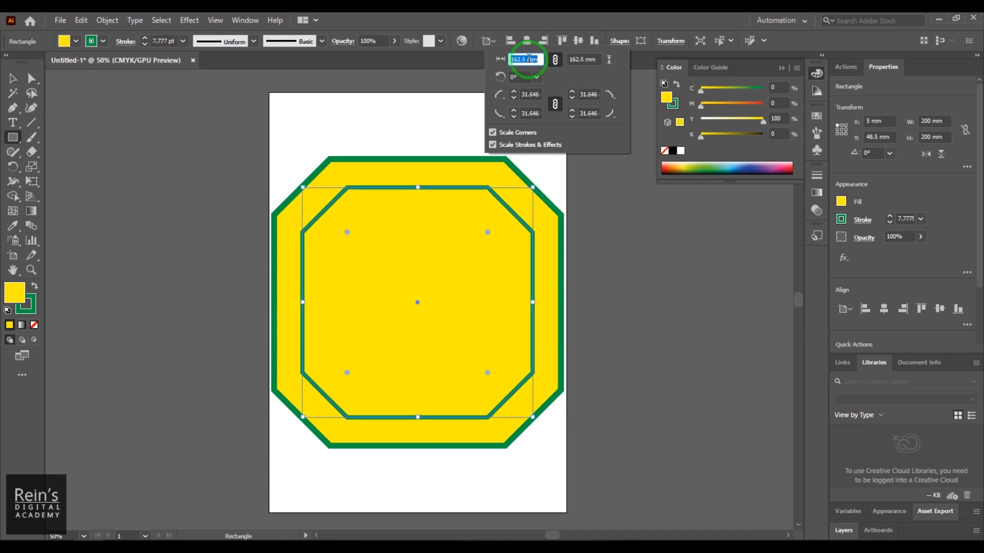
scroll(528, 59, up, 4)
scroll(528, 58, up, 13)
scroll(528, 59, down, 20)
scroll(529, 59, down, 20)
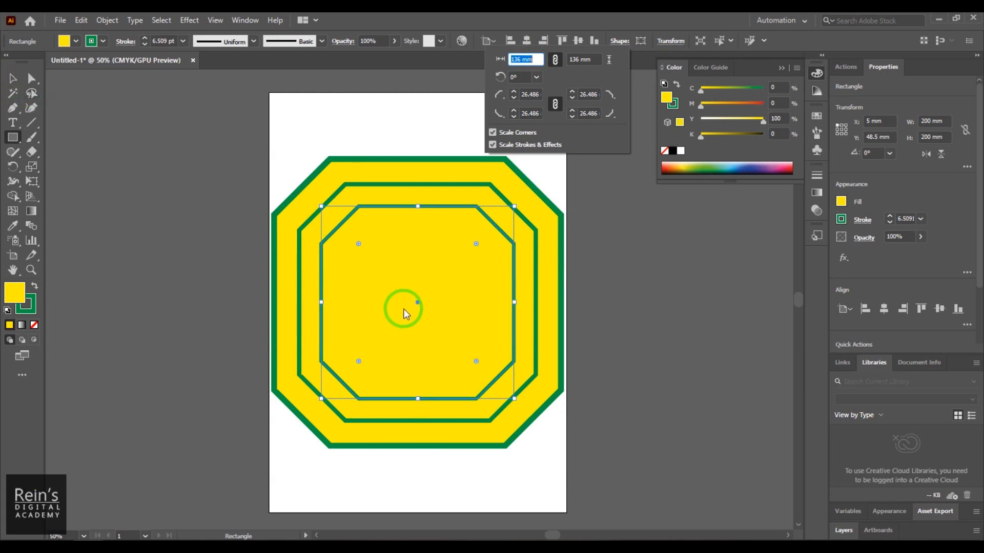
- Delete the smaller chamfered copies stacked inside the largest shape one after another
text(v)
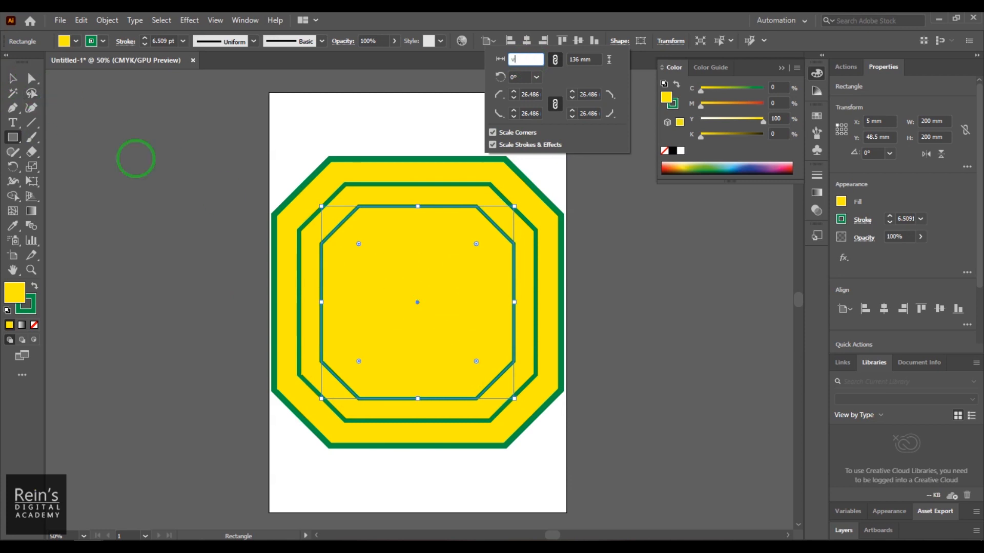
click(14, 82)
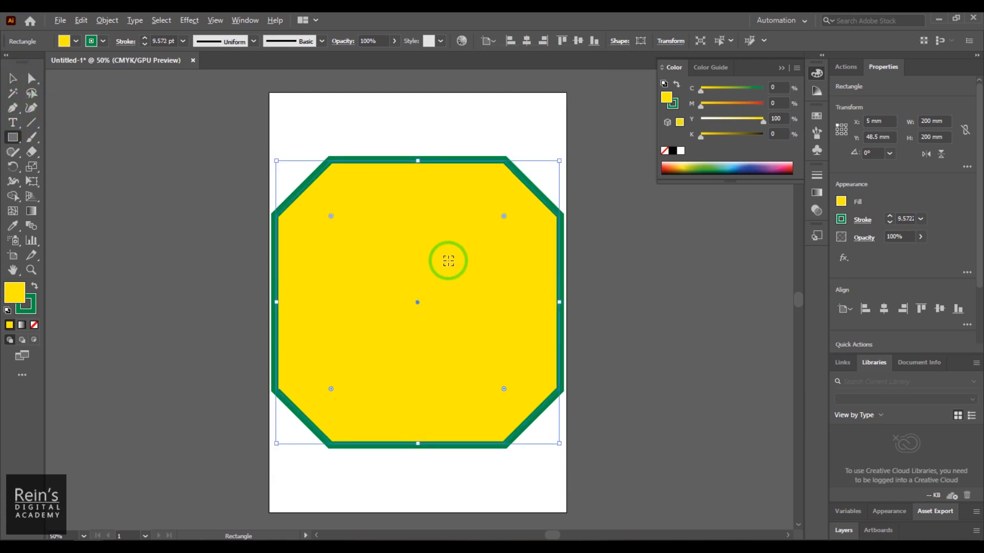
click(13, 78)
drag(479, 259, 369, 291)
key(Delete)
click(472, 318)
mouse_move(558, 443)
mouse_down()
mouse_move(456, 355)
mouse_move(459, 344)
mouse_up()
drag(386, 278, 456, 325)
key(Delete)
click(465, 292)
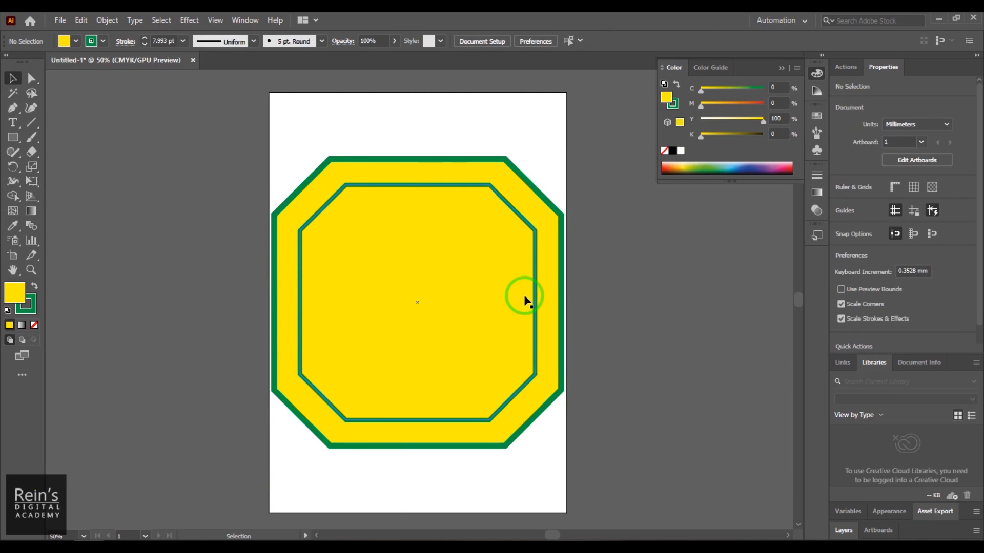
double_click(504, 274)
key(Delete)
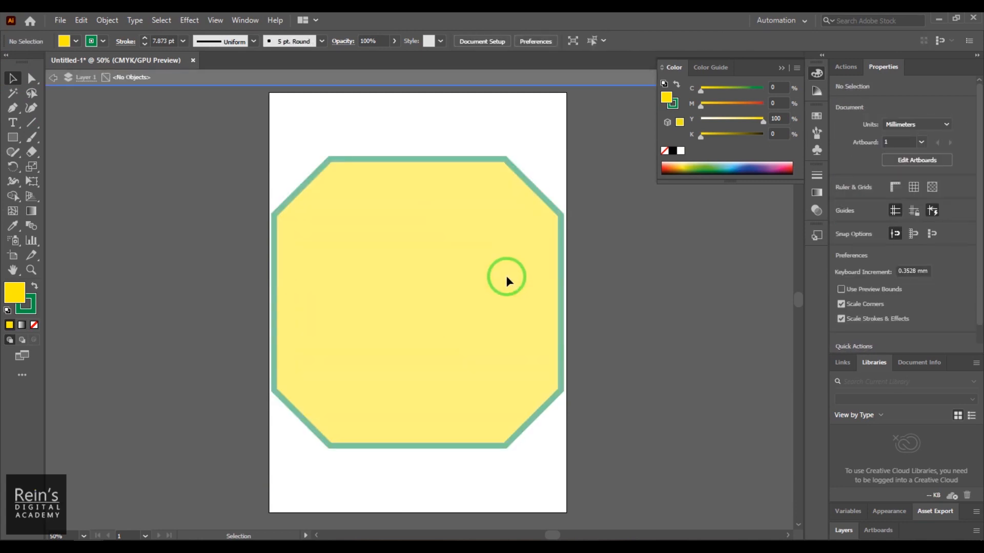
- Leave isolation mode and delete the remaining large chamfered squares until the artboard is empty
double_click(100, 135)
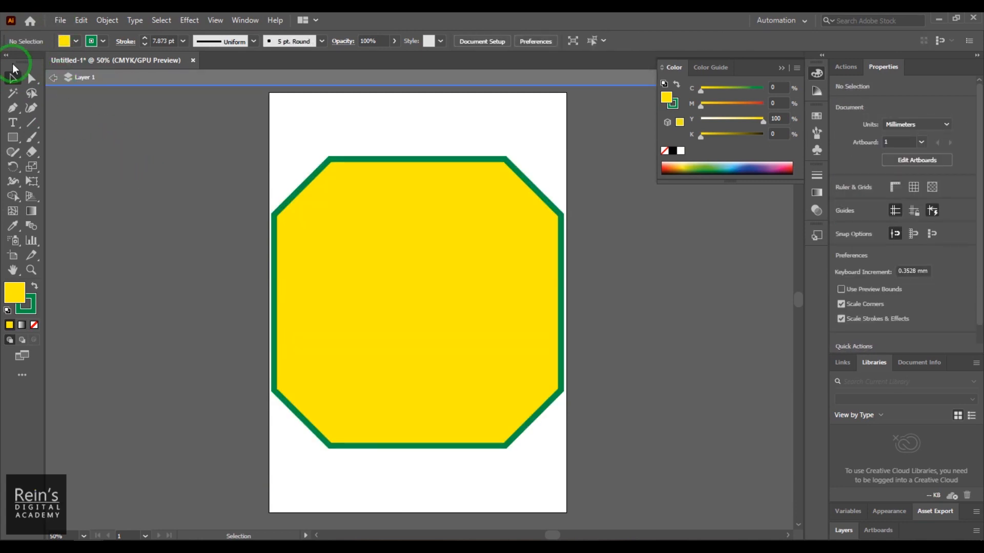
click(383, 260)
key(Delete)
click(410, 255)
key(Delete)
click(410, 256)
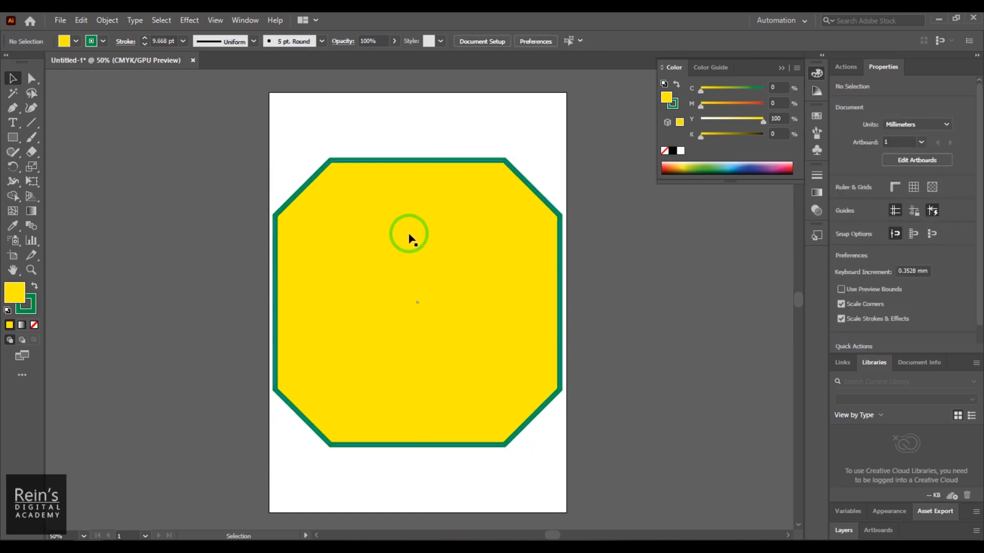
key(Delete)
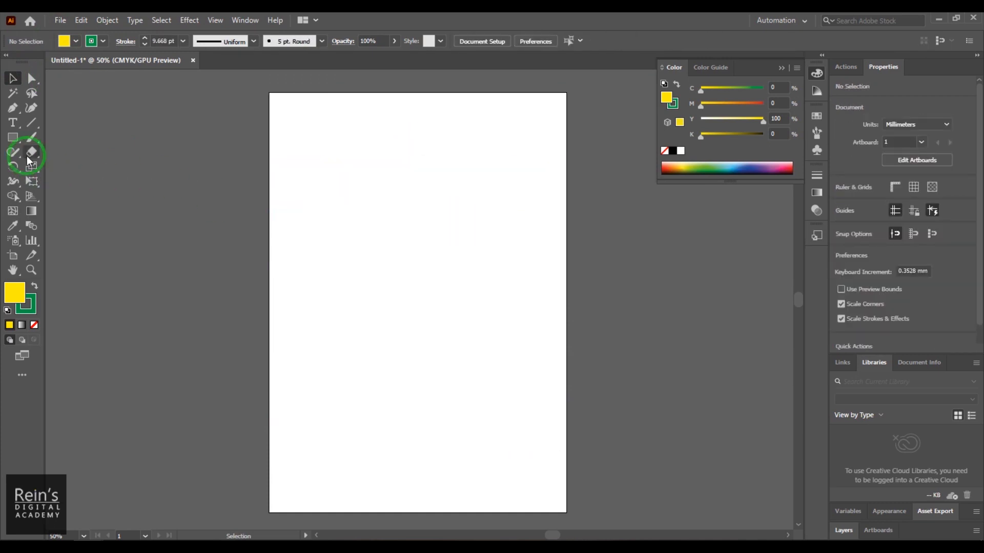
- Set the stroke weight to 3 pt and draw a square about 126 mm wide in the artboard's upper middle
click(20, 144)
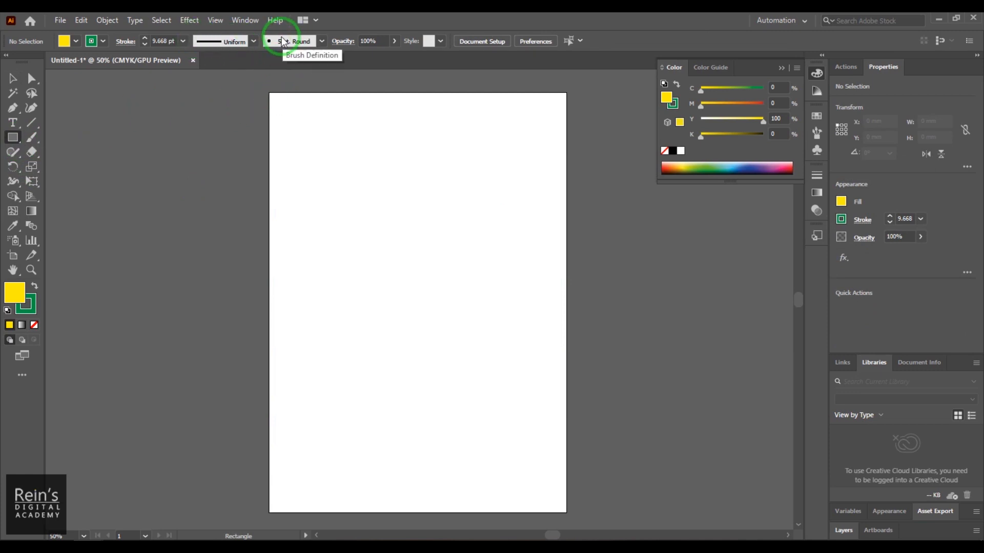
double_click(167, 41)
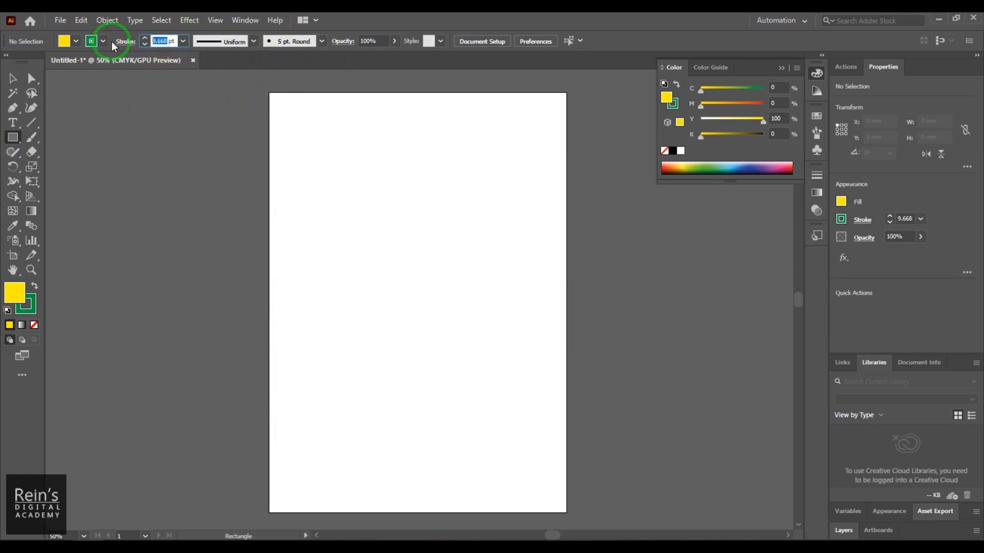
text(3)
key(Return)
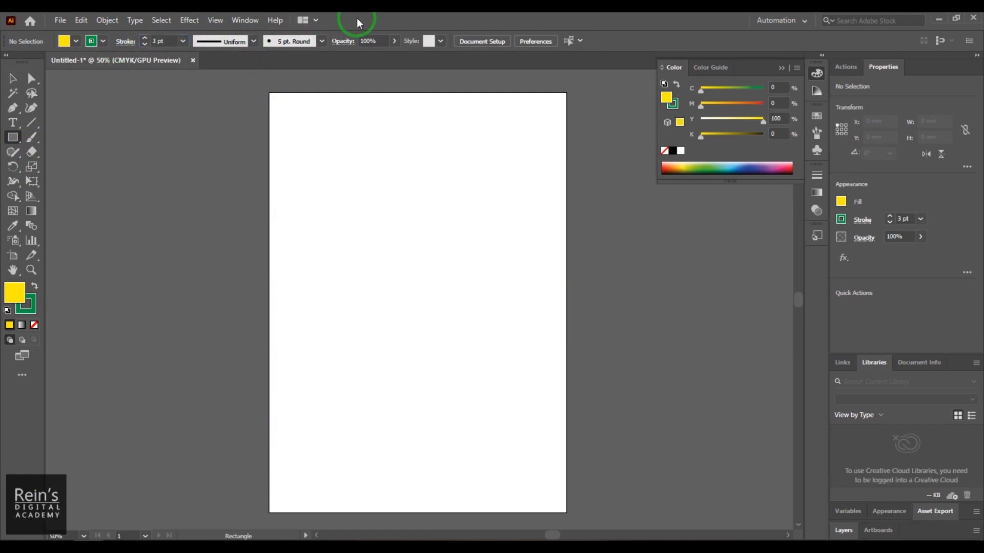
drag(326, 151, 491, 331)
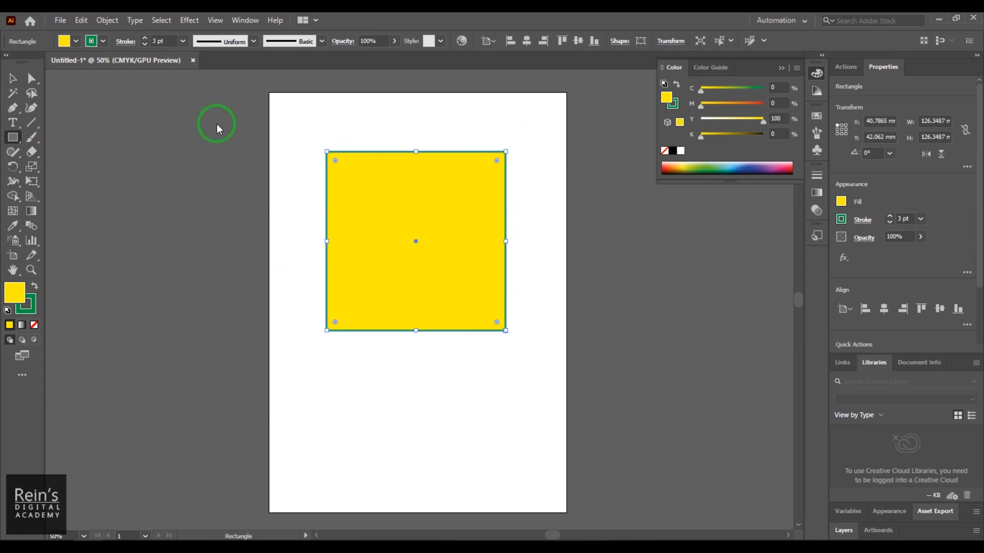
- Round the square's two upper corners individually, and undo both roundings
drag(335, 160, 365, 191)
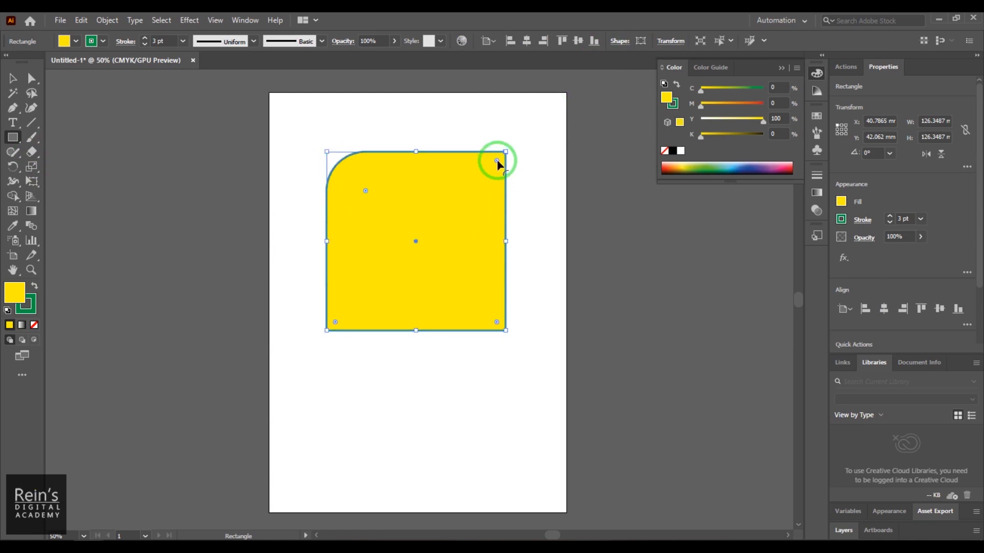
drag(497, 161, 467, 213)
key(ctrl+z)
key(ctrl+z)
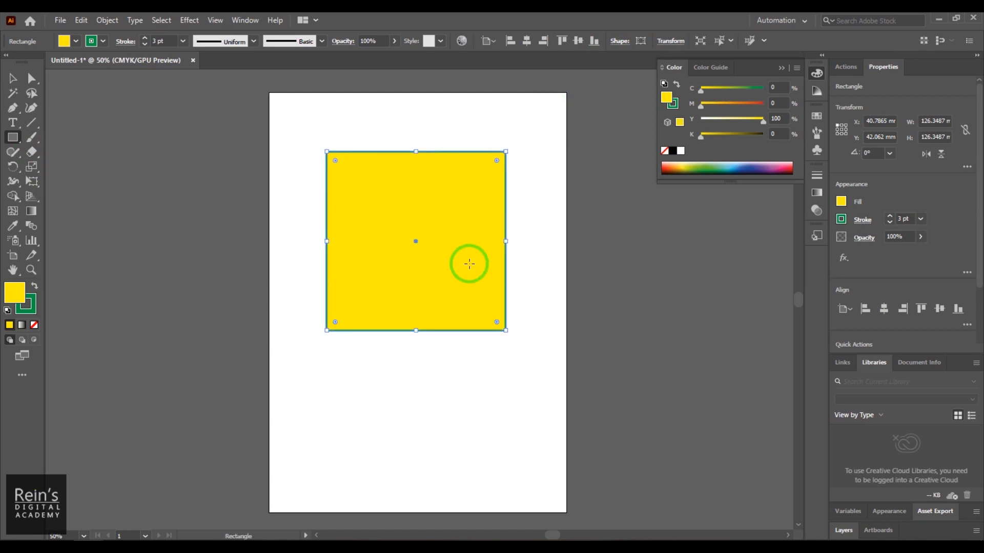
- Round all four corners of the square generously at the same time
drag(498, 326, 447, 273)
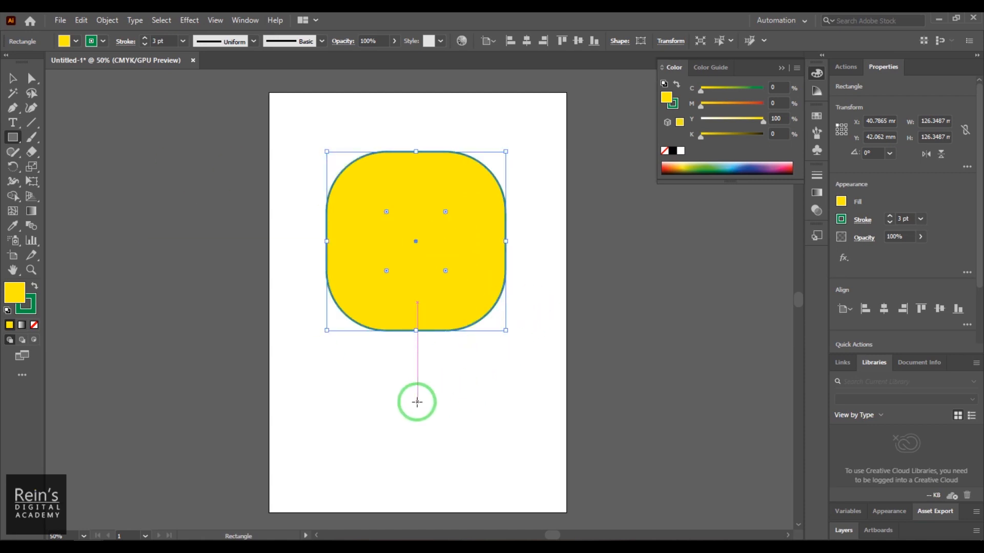
- Create a rectangle 125 mm wide and 150 mm high from exact dimensions, below the rounded square
click(12, 139)
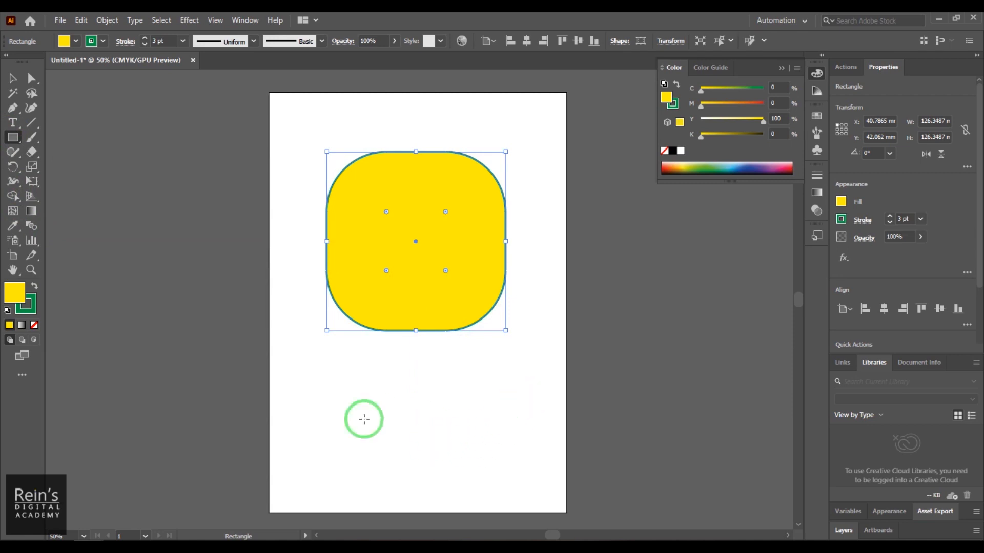
click(420, 411)
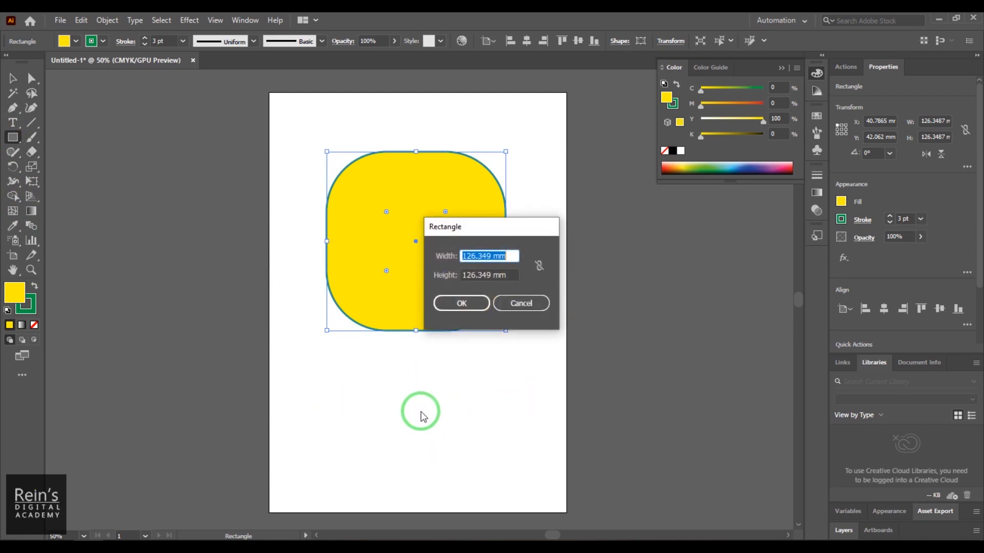
drag(421, 219, 373, 354)
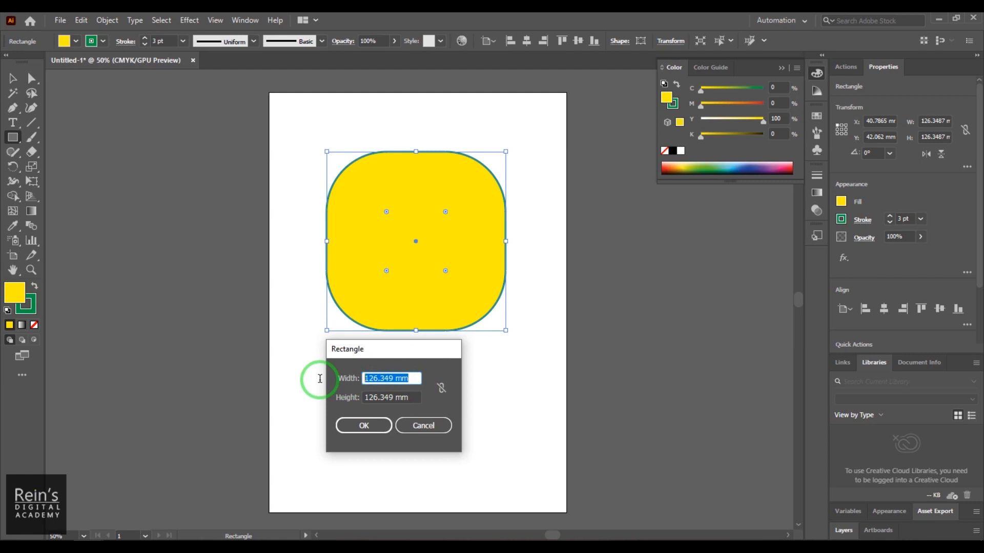
click(394, 397)
click(416, 397)
drag(416, 397, 324, 396)
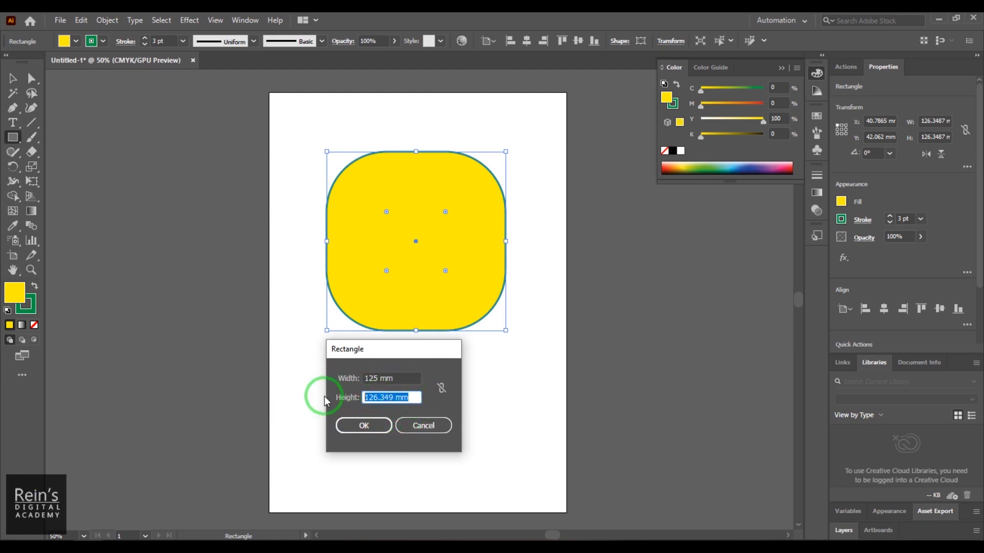
text(150)
click(387, 426)
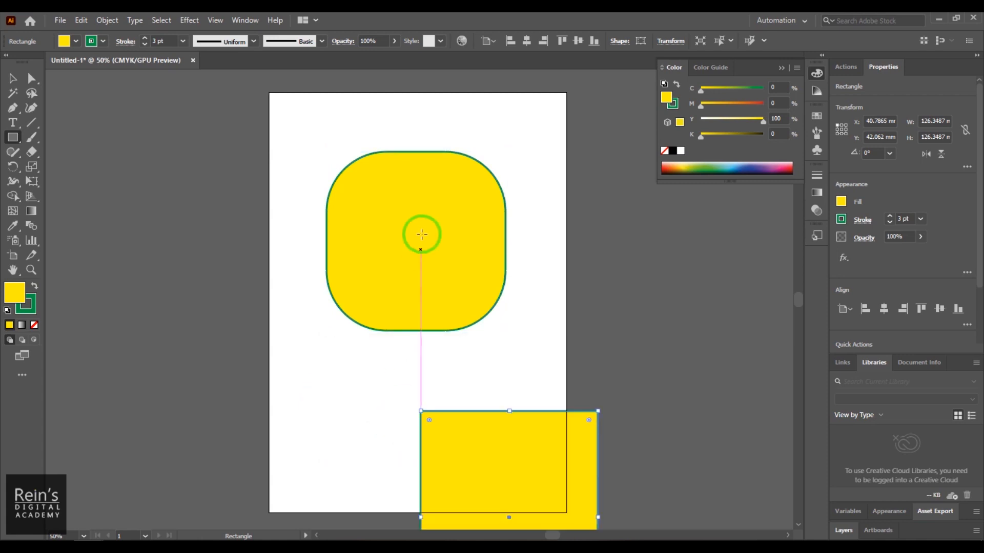
- Move the 125 × 150 mm rectangle fully onto the artboard, and delete both the rounded square and the rectangle
click(12, 79)
drag(424, 419, 417, 253)
drag(419, 315, 420, 370)
click(439, 219)
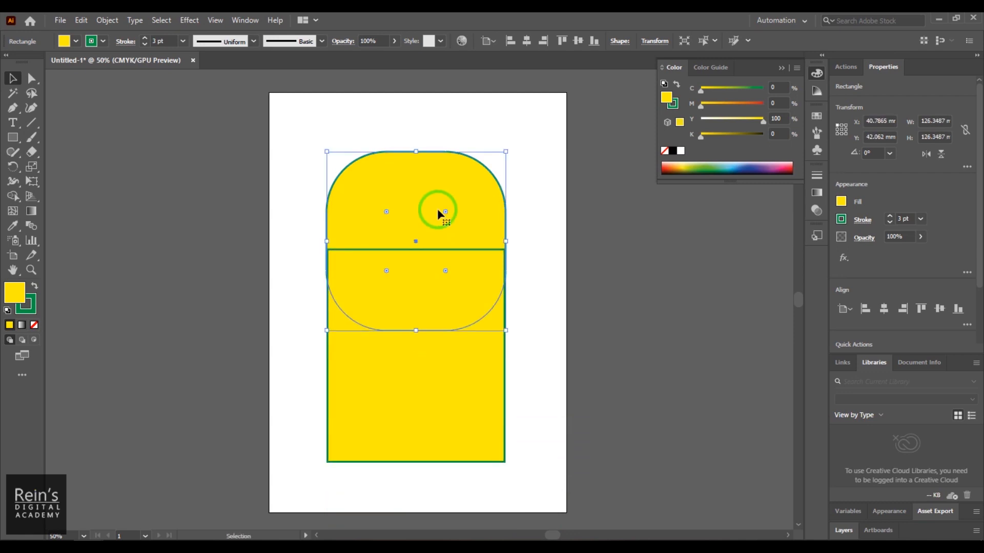
key(Delete)
drag(479, 348, 464, 283)
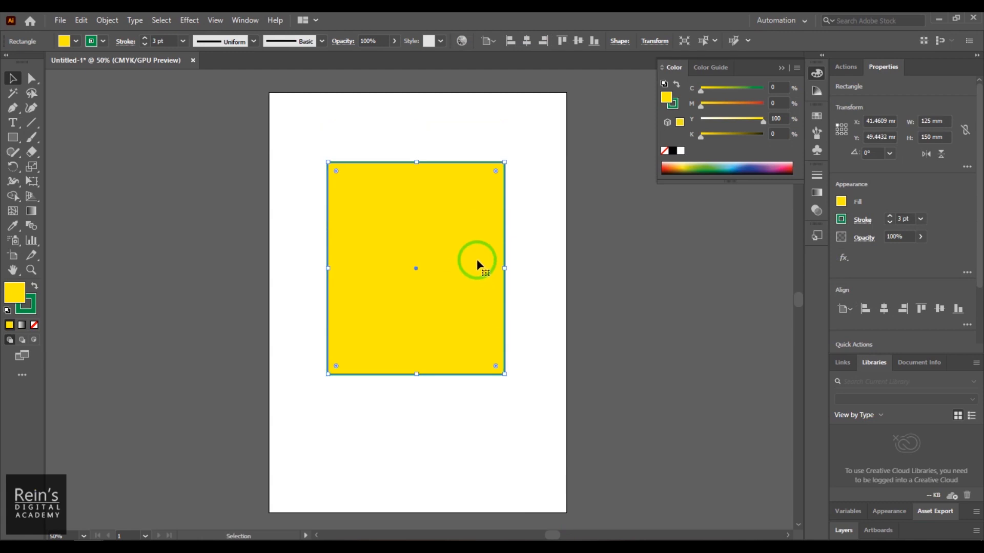
key(Delete)
- Draw a square about 110 mm wide with the Rounded Rectangle tool, and enlarge its corner radius to about 41 mm
drag(14, 142, 89, 149)
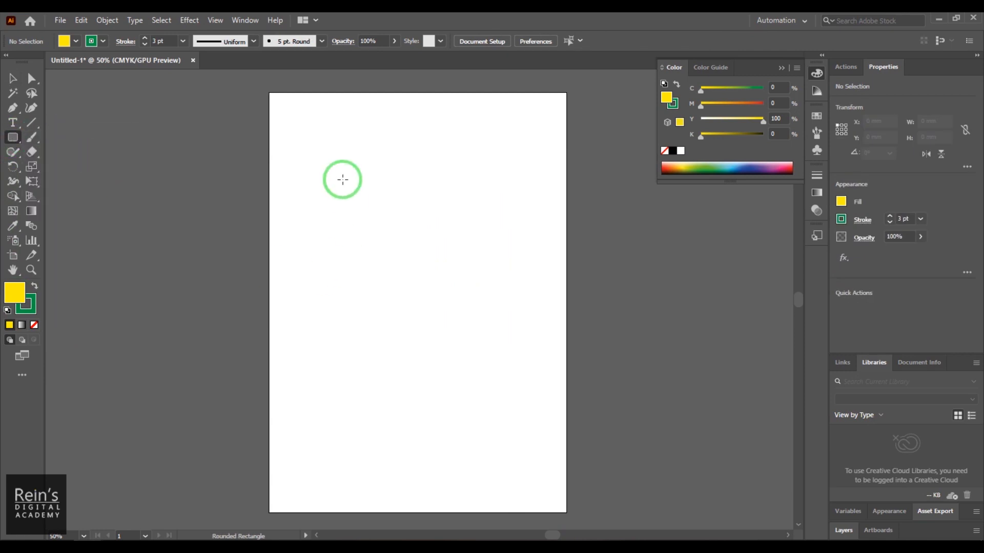
drag(316, 139, 470, 256)
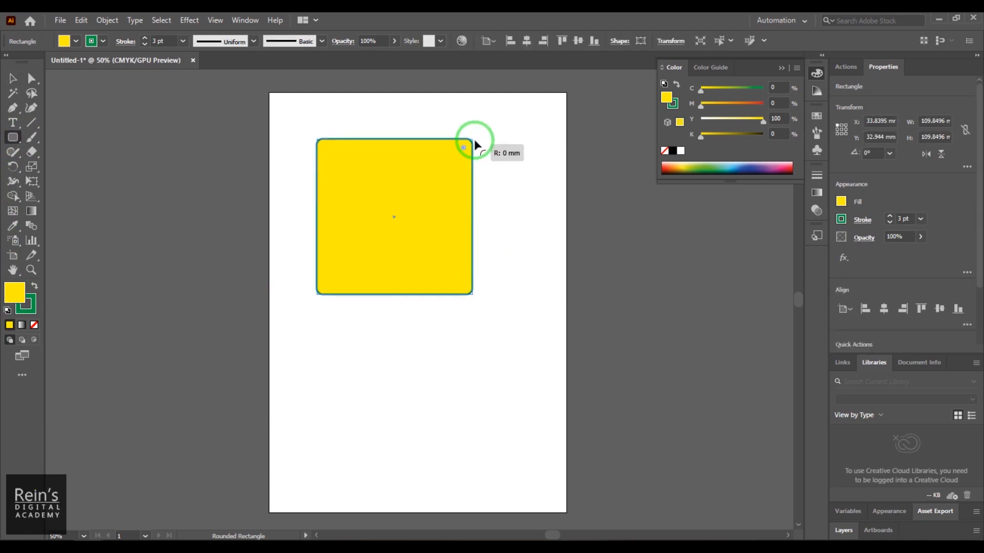
drag(461, 146, 413, 192)
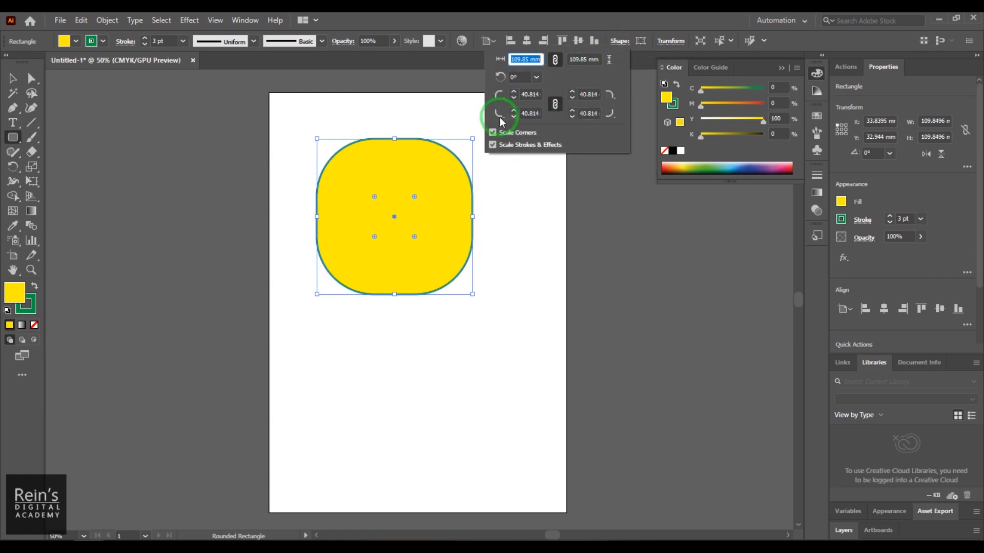
- Unlink the corner radius values and reduce the square's upper-left corner radius to 18 mm
click(555, 104)
click(520, 95)
scroll(524, 93, down, 10)
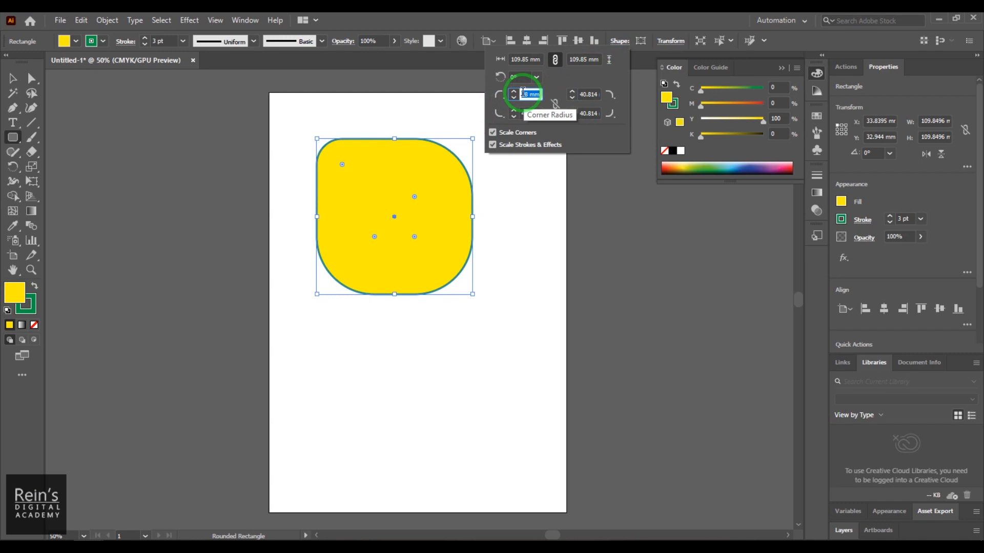
- Set the square's lower-right corner radius to 17 mm, and give its lower-right and upper-left corners the inverted round shape
click(589, 113)
text(43)
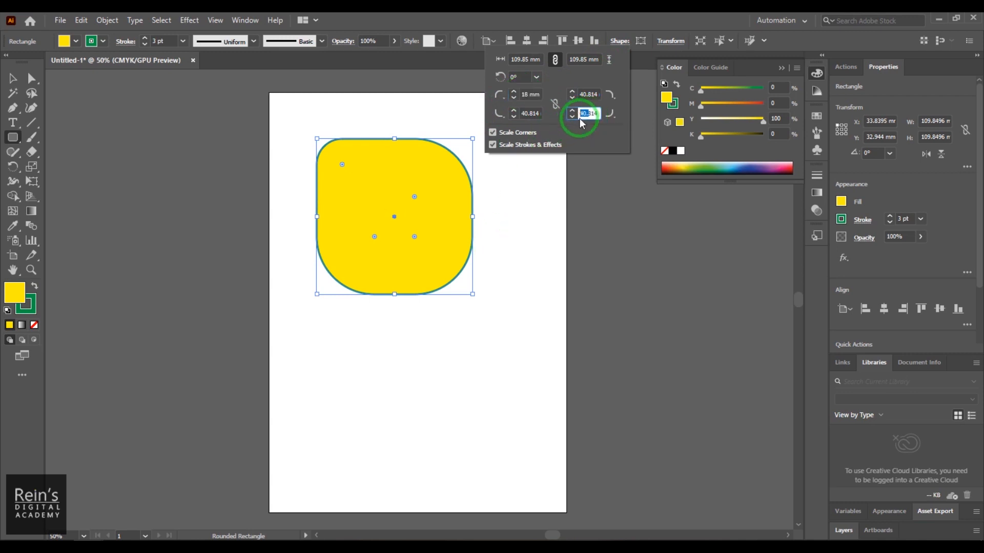
key(Return)
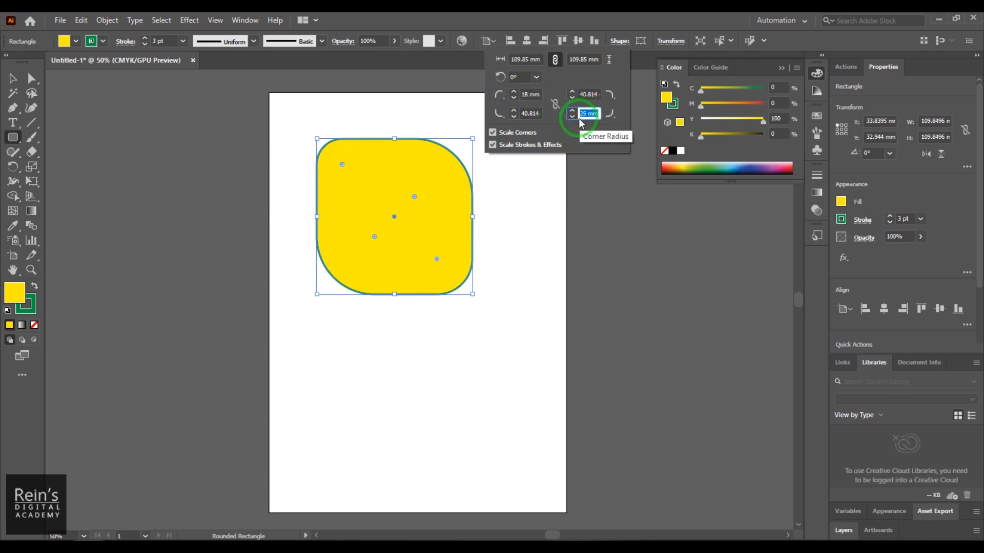
click(610, 114)
click(599, 130)
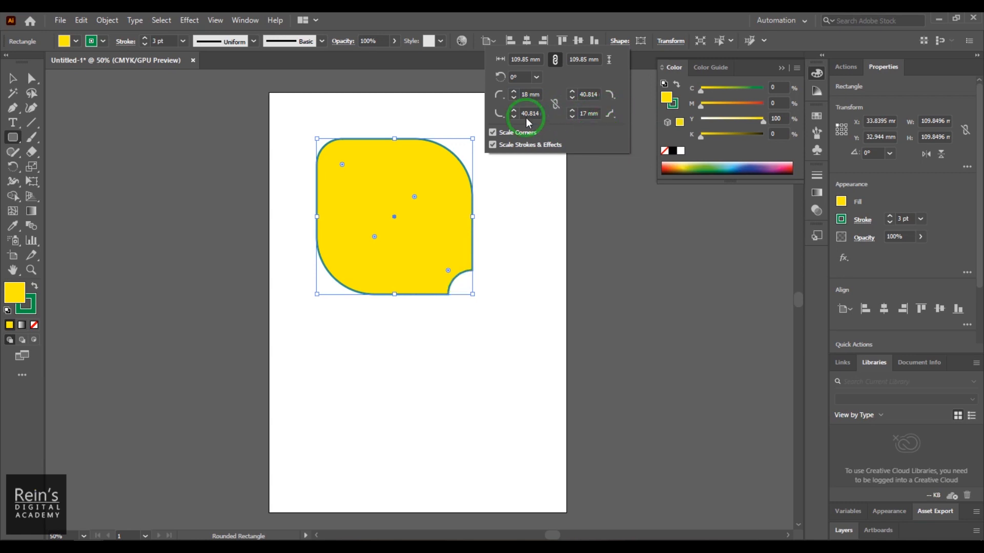
click(512, 110)
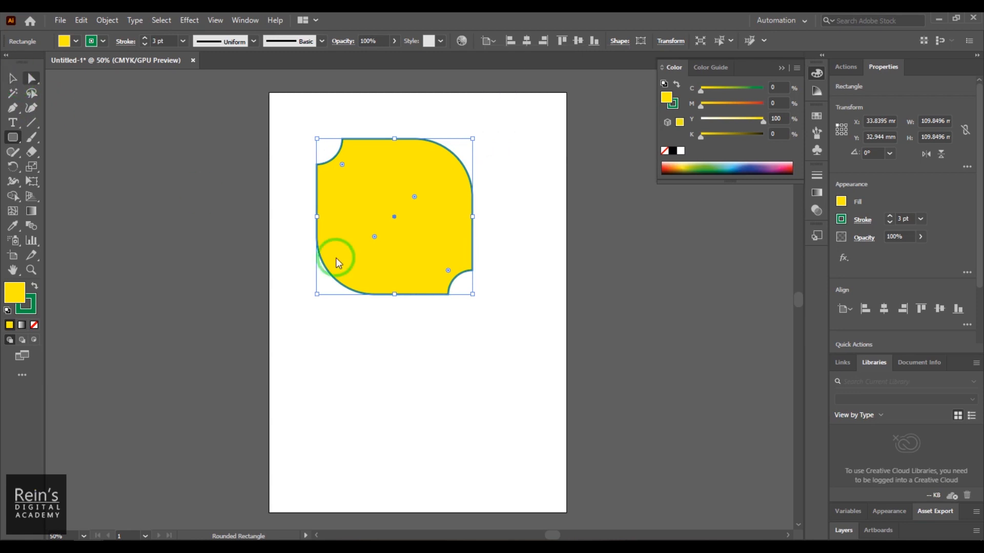
- Move the shape near the artboard's upper-left corner, and enlarge its corner radii to about 56 mm for the rounded corners and 33 mm for the inverted ones
click(421, 347)
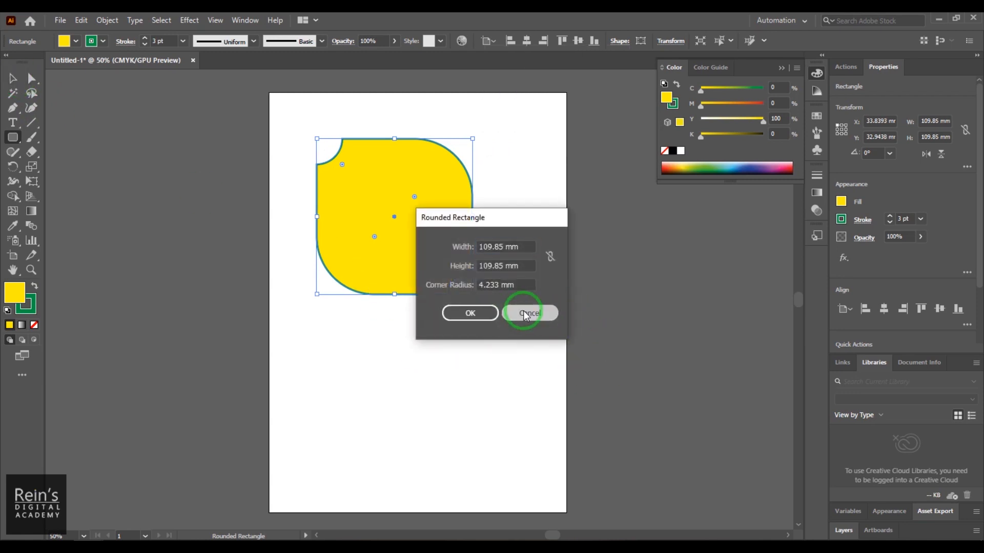
click(529, 313)
click(13, 80)
click(417, 338)
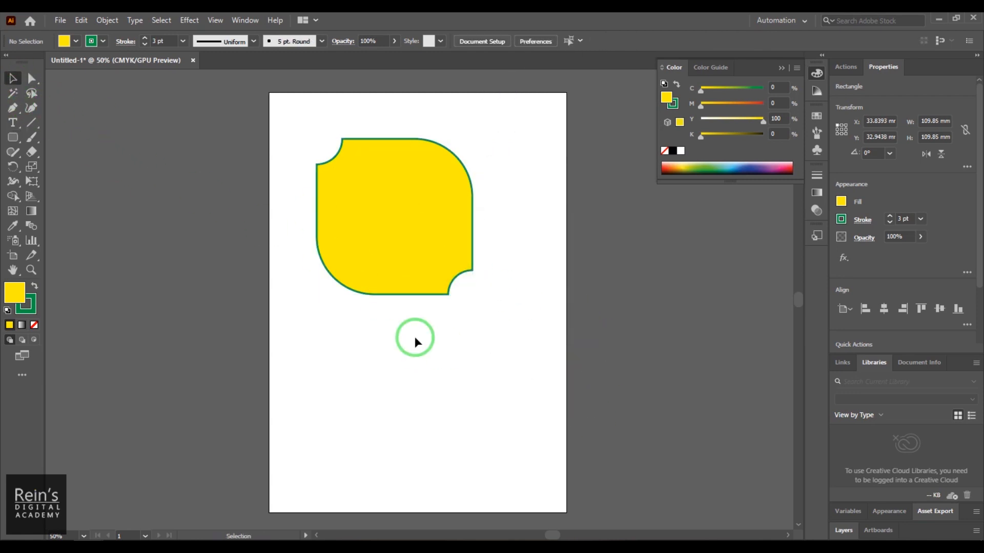
drag(402, 244, 379, 212)
click(530, 233)
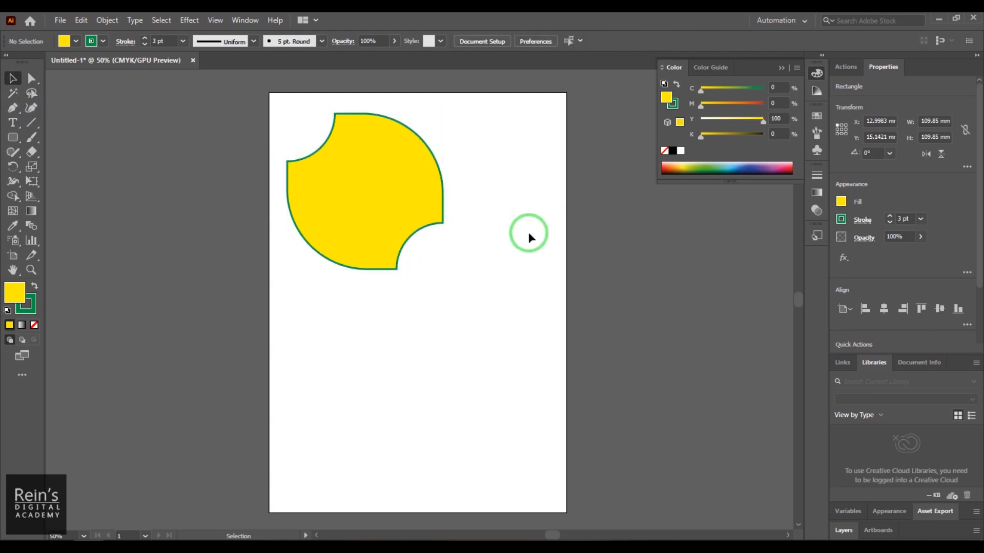
- Rotate the yellow shape through a series of rectangle angles, ending at 334°
click(391, 219)
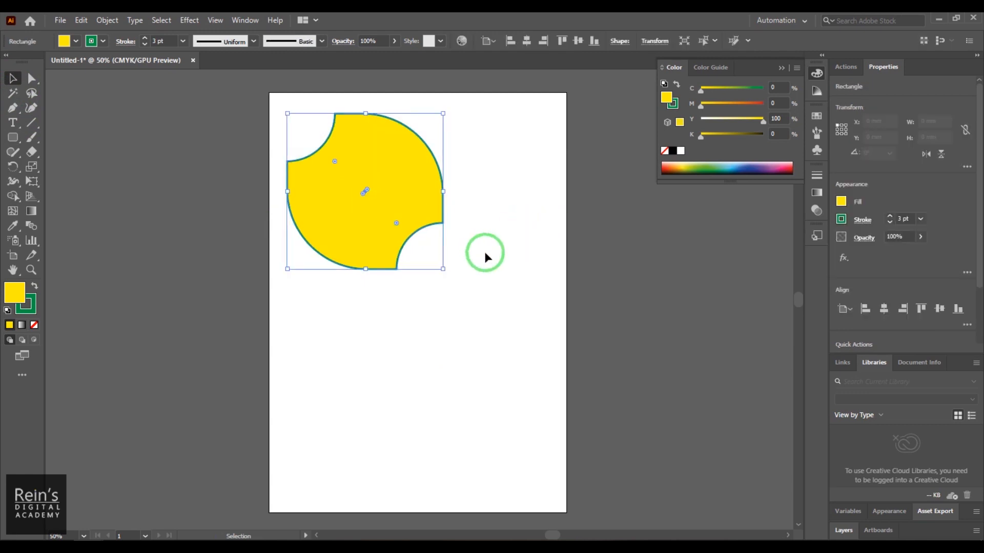
click(619, 42)
click(517, 77)
text(11)
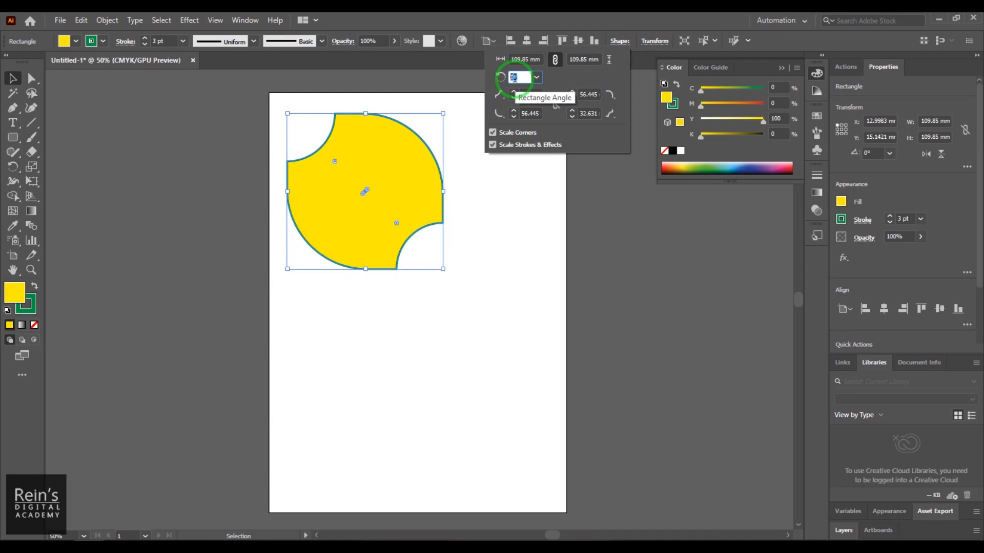
key(Return)
scroll(516, 77, up, 20)
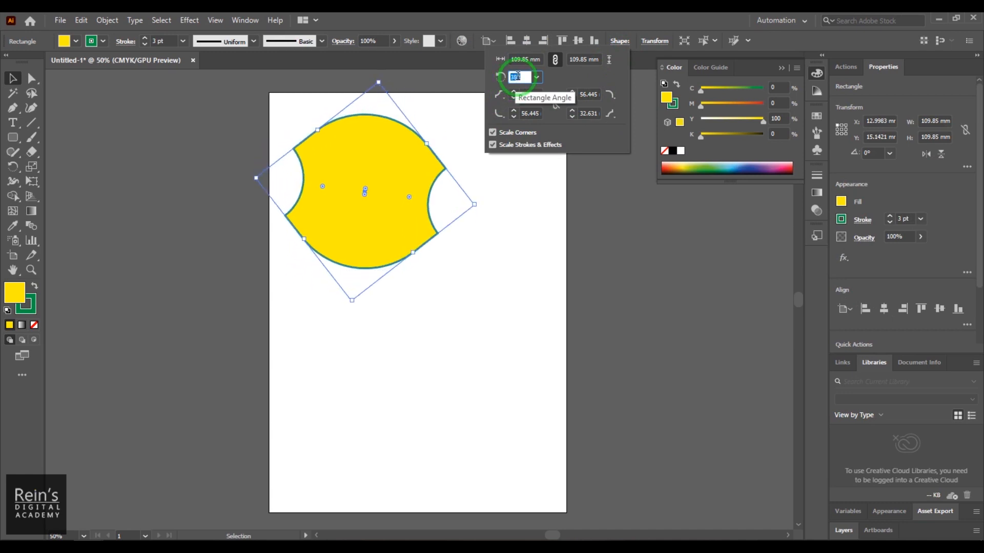
scroll(517, 77, down, 20)
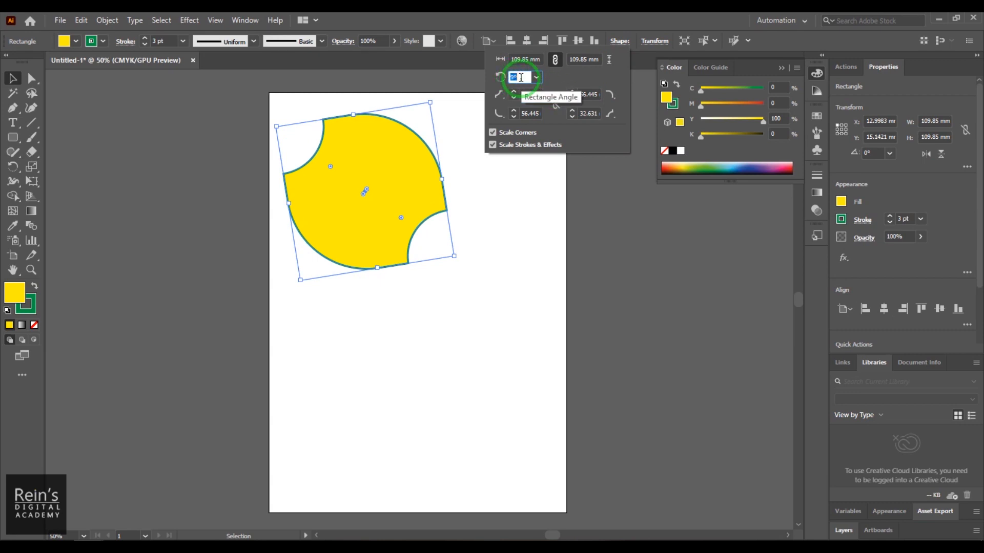
scroll(521, 75, down, 20)
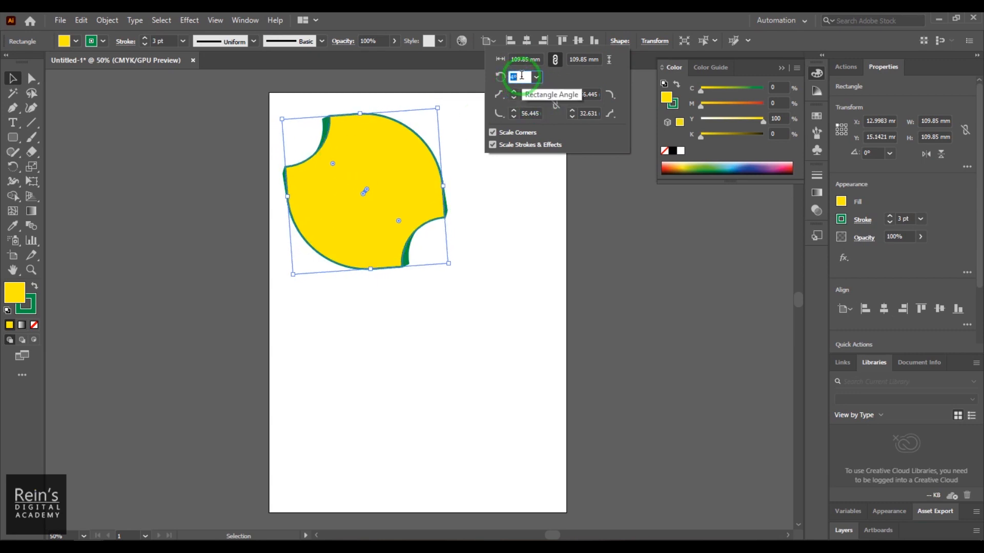
scroll(520, 78, down, 9)
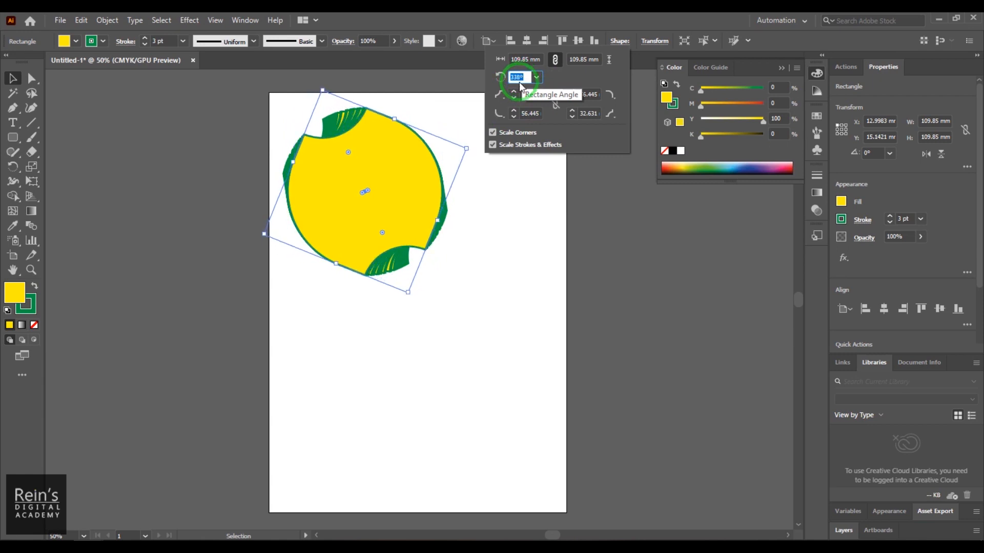
click(477, 291)
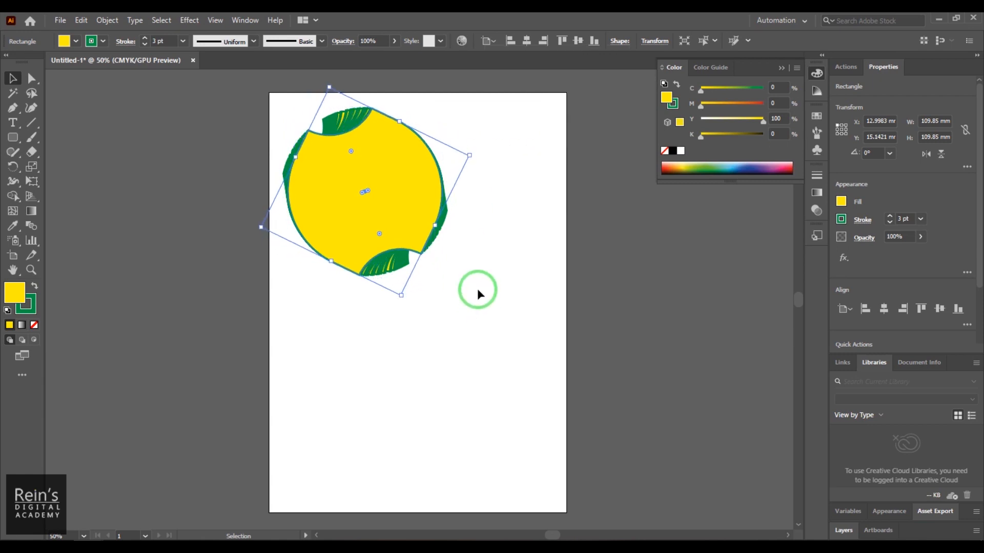
- Select all the rotated yellow shapes on the artboard and delete them
click(457, 328)
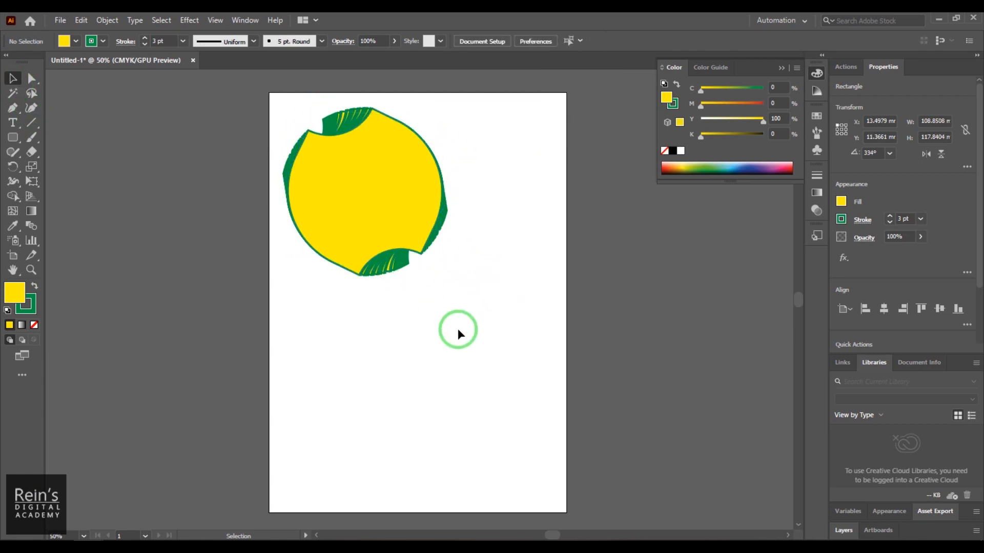
drag(525, 323, 252, 163)
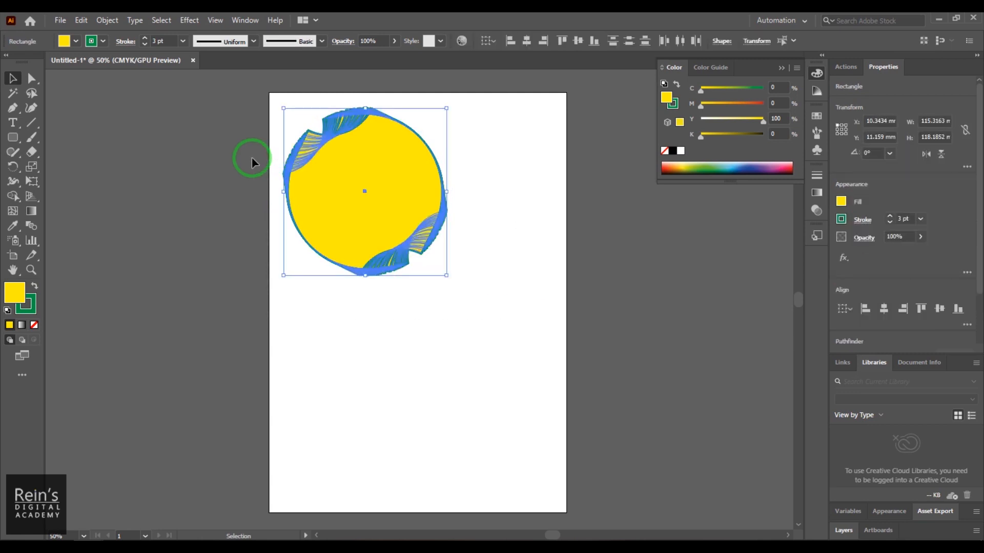
key(Delete)
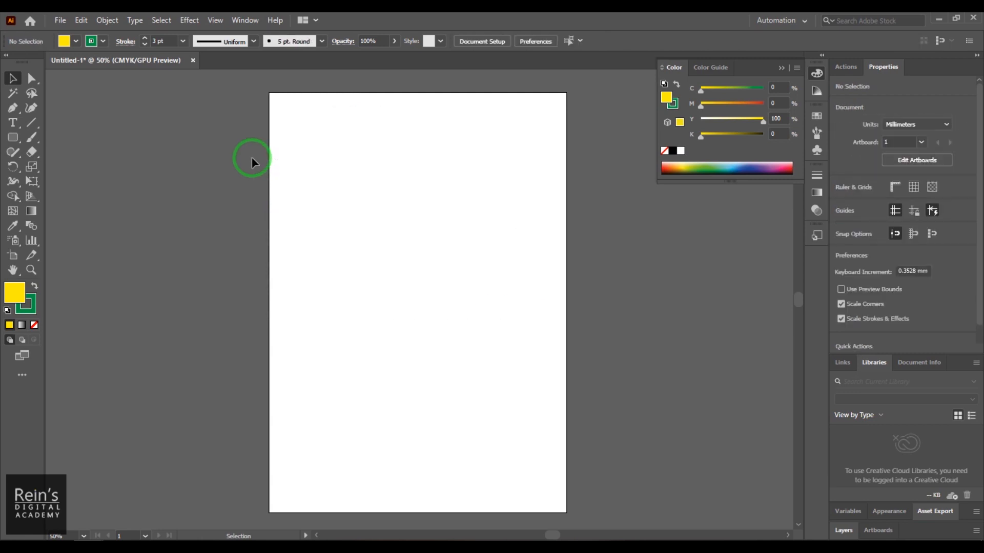
- Draw an ellipse about 122 mm wide and 79 mm high with the Ellipse tool, and delete it
drag(12, 144, 79, 169)
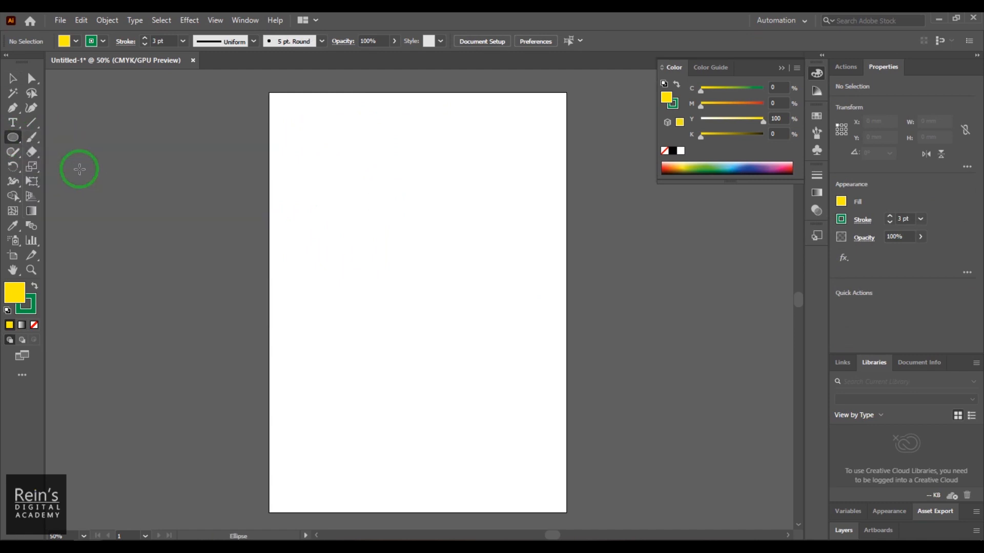
mouse_move(356, 181)
mouse_down()
mouse_move(467, 276)
mouse_move(530, 294)
mouse_up()
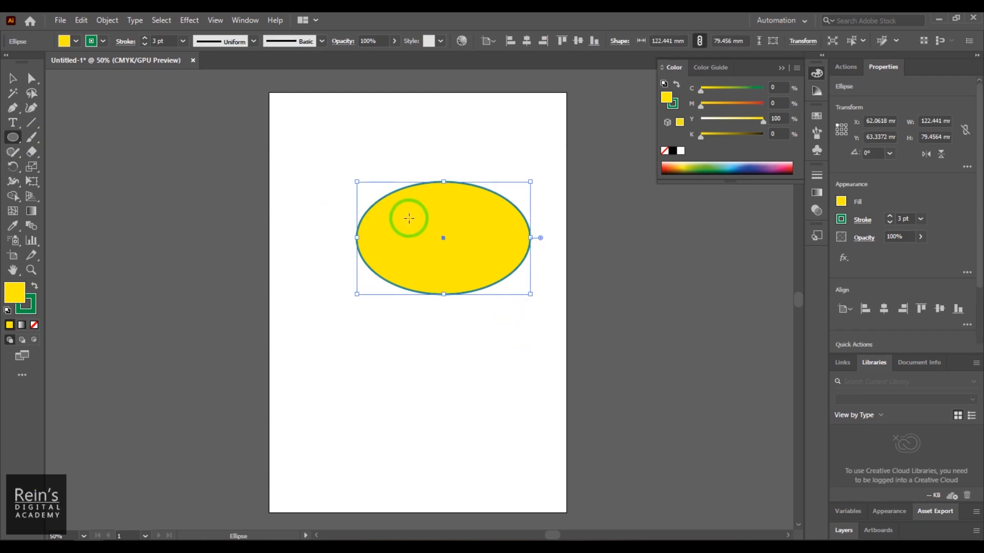
click(13, 78)
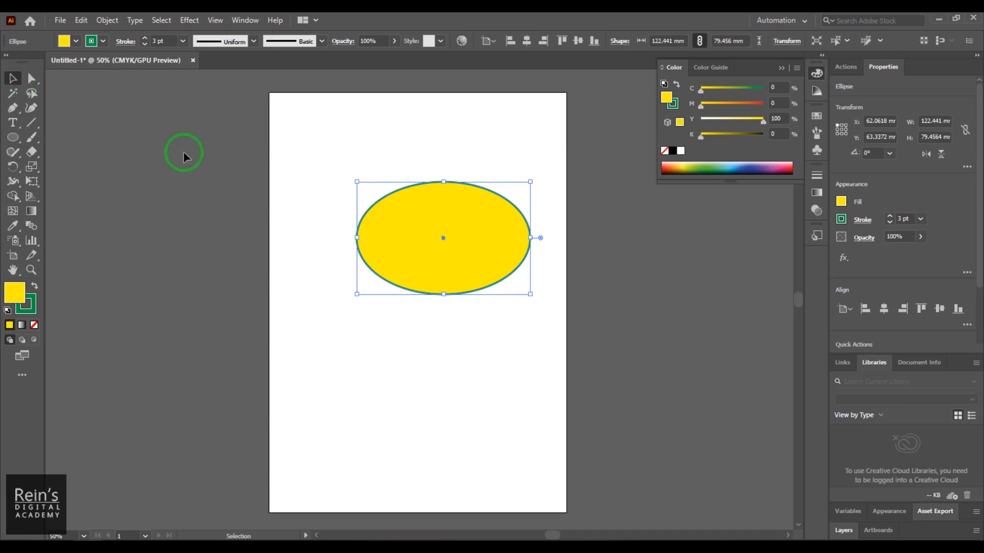
drag(410, 220, 359, 204)
key(Delete)
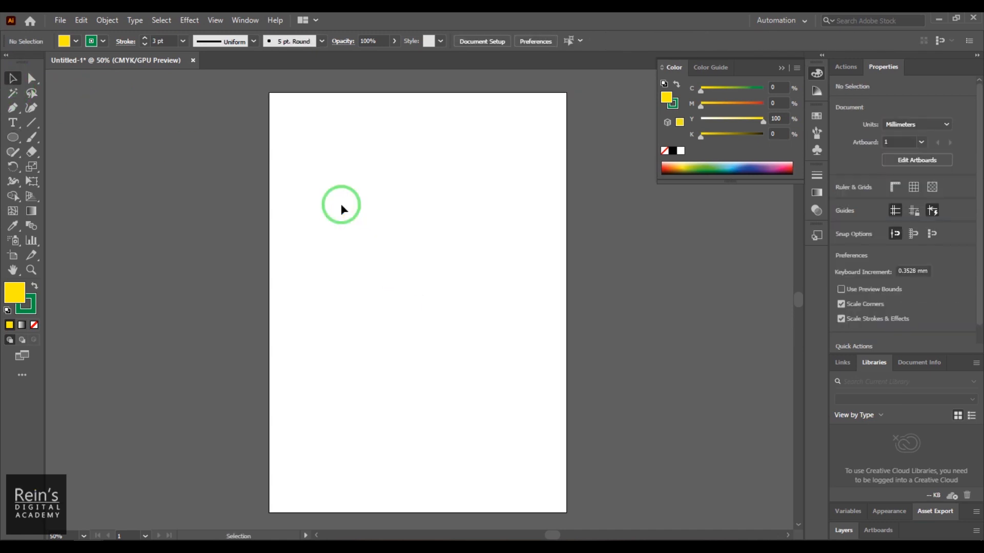
- Draw a perfect circle about 131 mm in diameter, move it toward the artboard's left edge, and delete it
click(17, 142)
drag(338, 180, 507, 367)
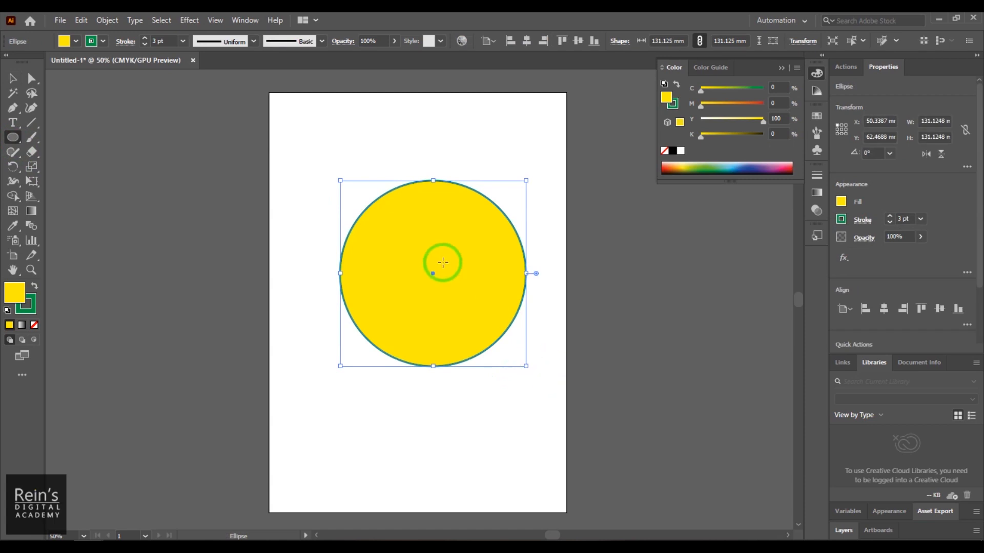
click(13, 78)
drag(451, 237, 398, 235)
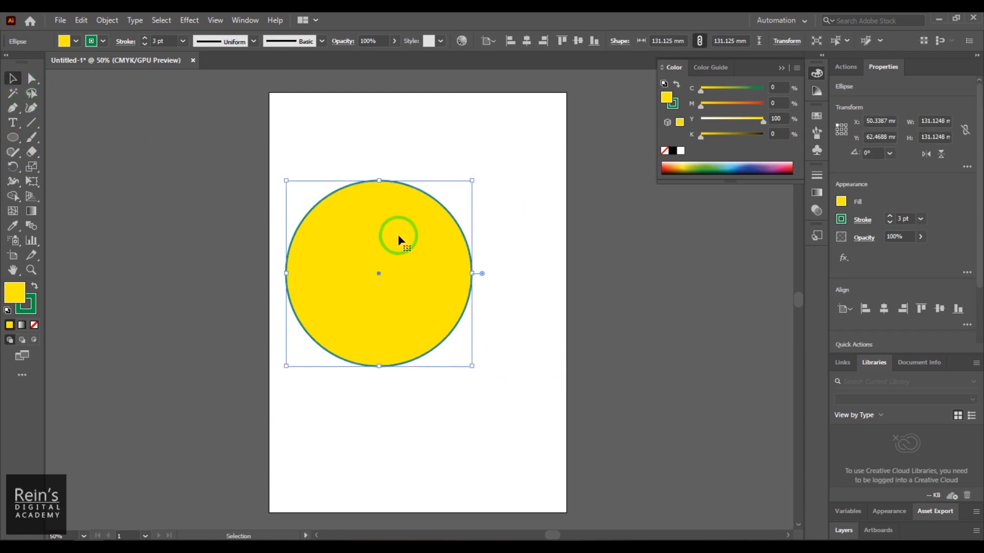
key(Delete)
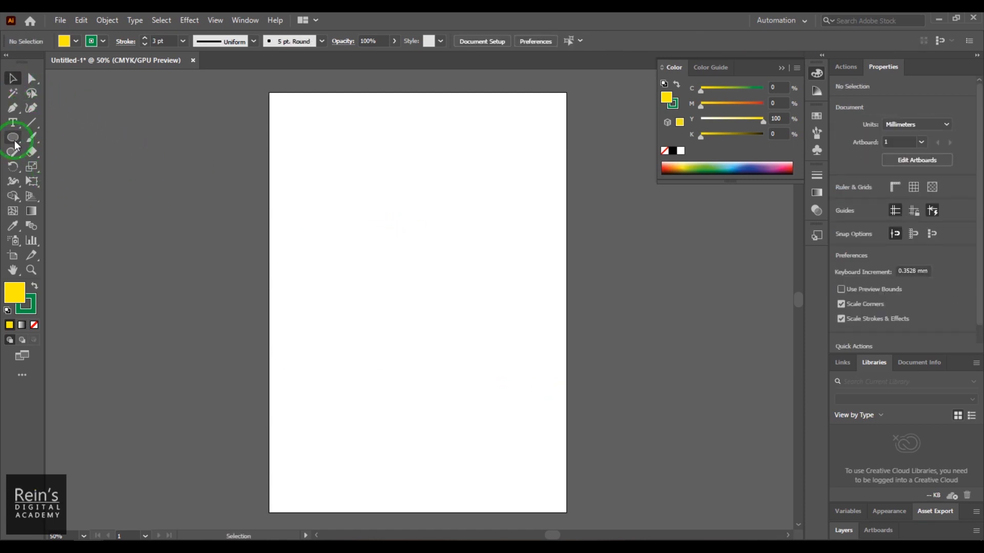
- Draw a square about 161.5 mm wide outward from the artboard's centre with the Rectangle tool
drag(12, 144, 57, 136)
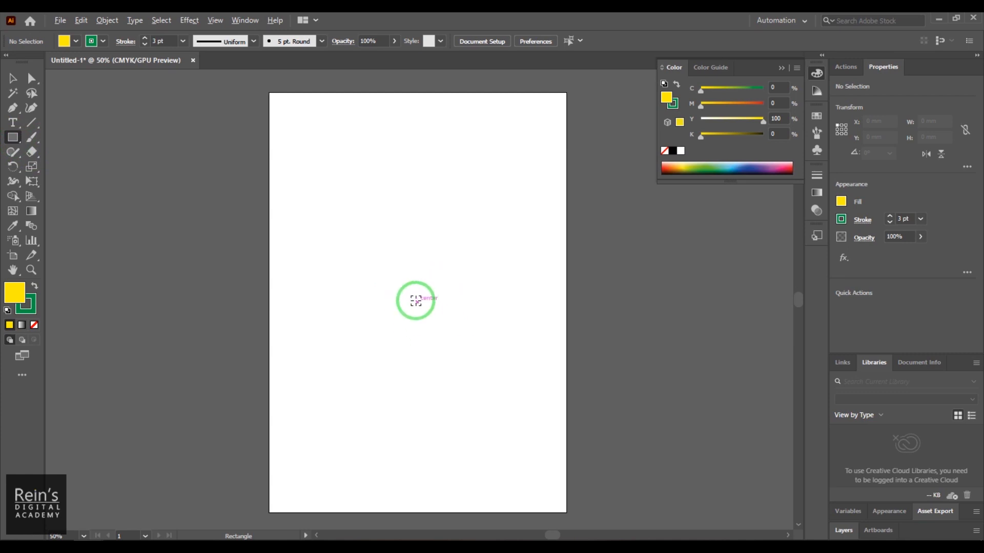
drag(416, 301, 533, 416)
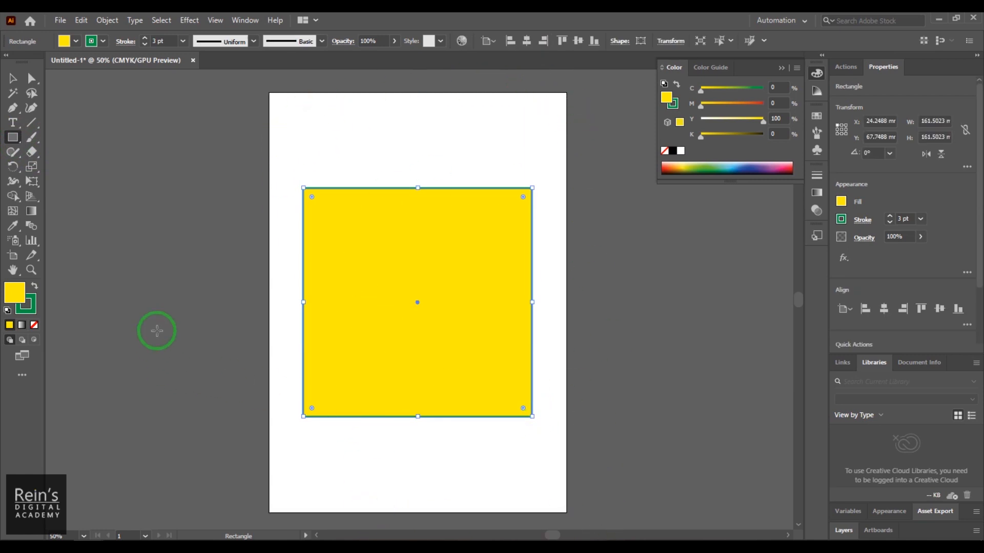
click(14, 79)
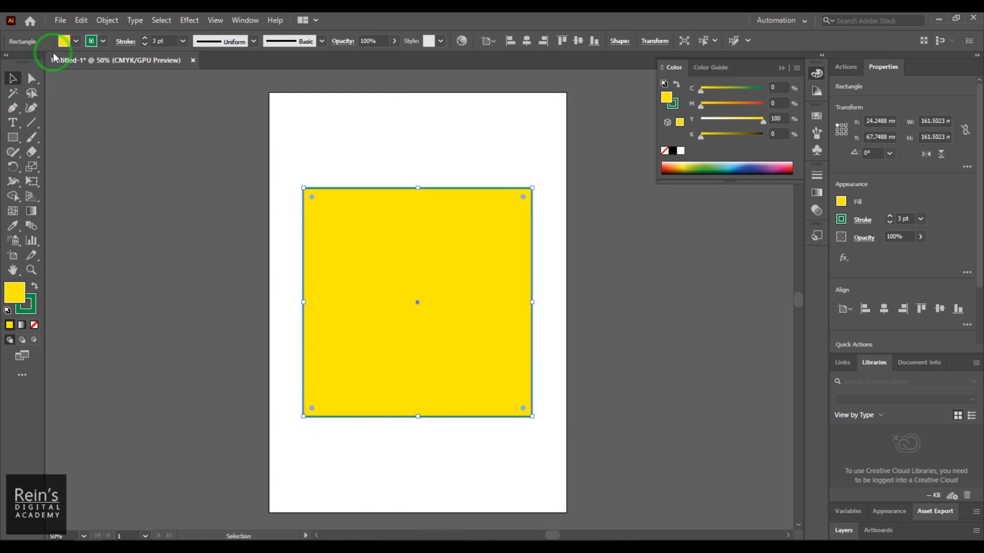
- Try a magenta fill (M 100, K 19) on the selected square, and restore its yellow fill
click(13, 137)
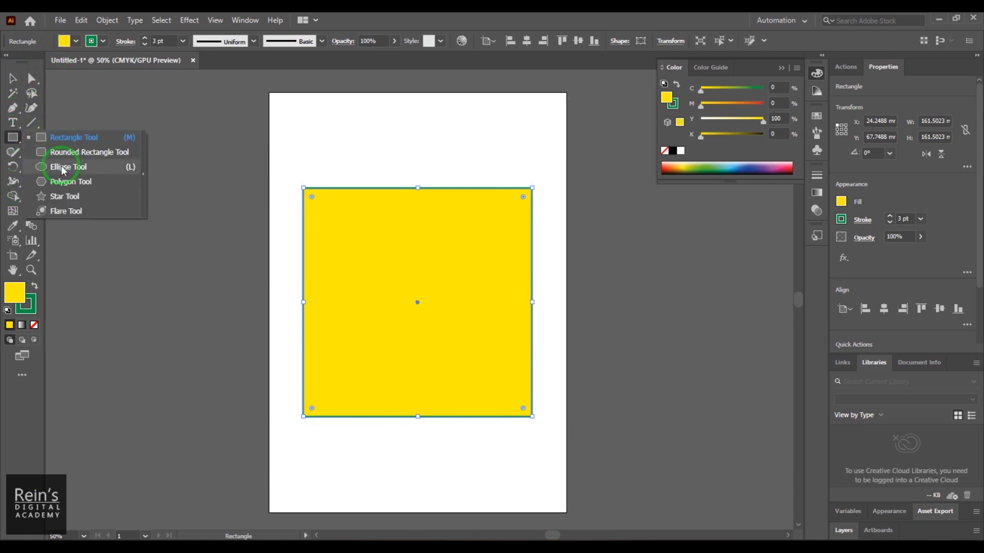
click(61, 169)
click(64, 41)
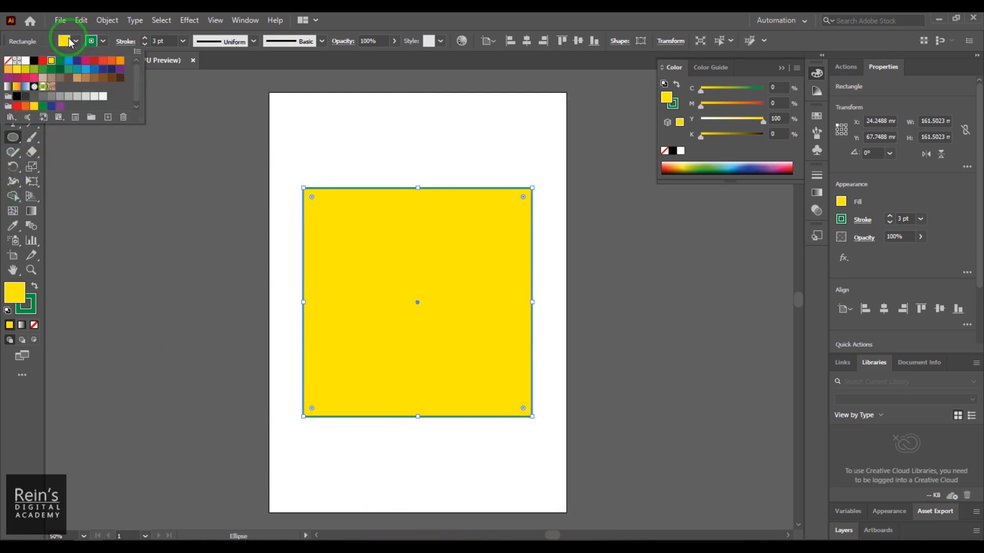
click(86, 62)
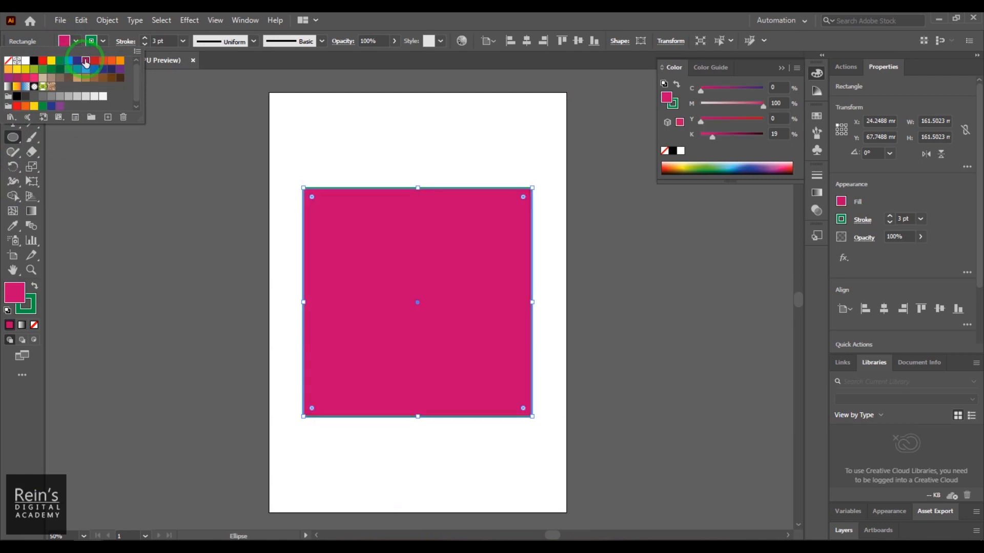
click(344, 21)
click(64, 41)
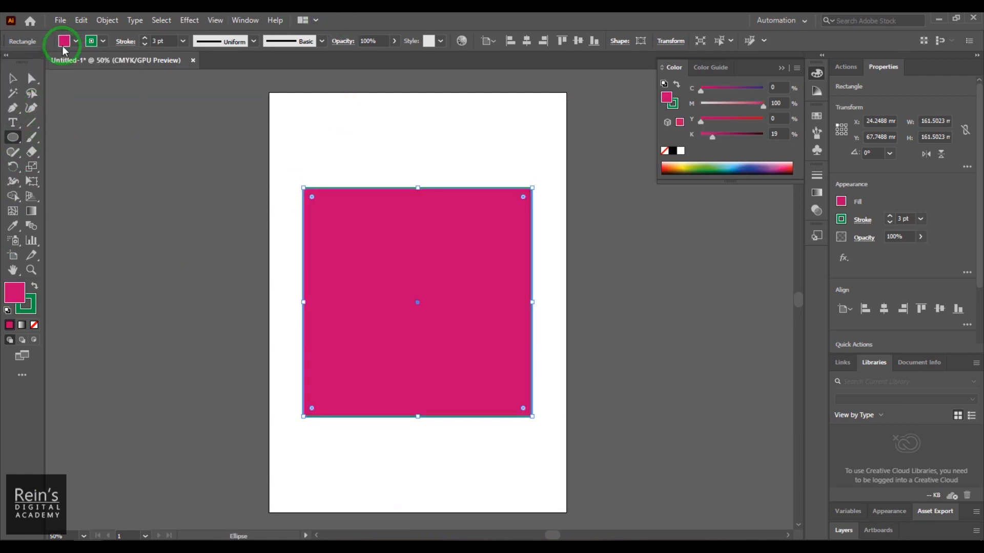
click(49, 60)
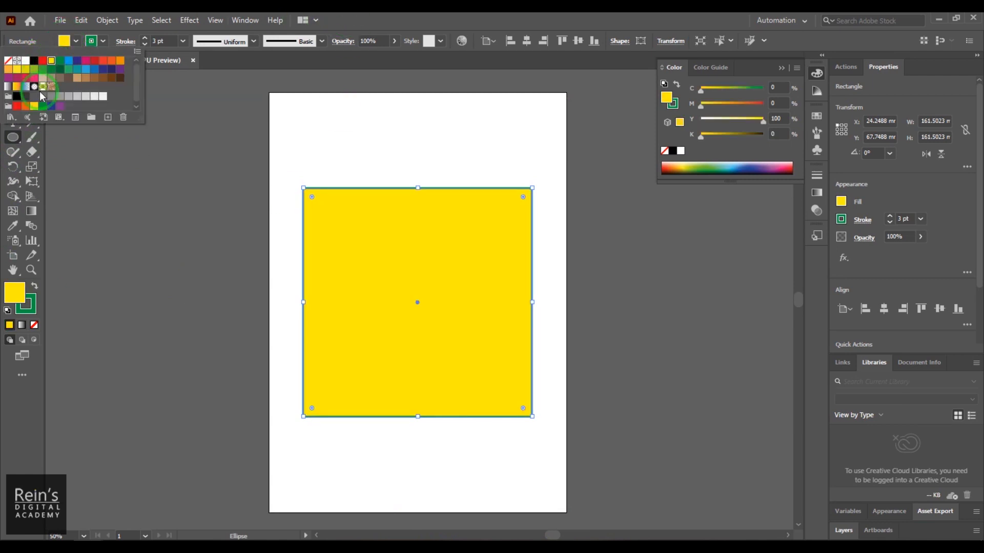
click(353, 18)
- Deselect the square, and choose a magenta fill (M 100, K 19) for the Ellipse tool
click(13, 77)
click(384, 170)
click(376, 262)
click(252, 167)
click(13, 141)
click(91, 41)
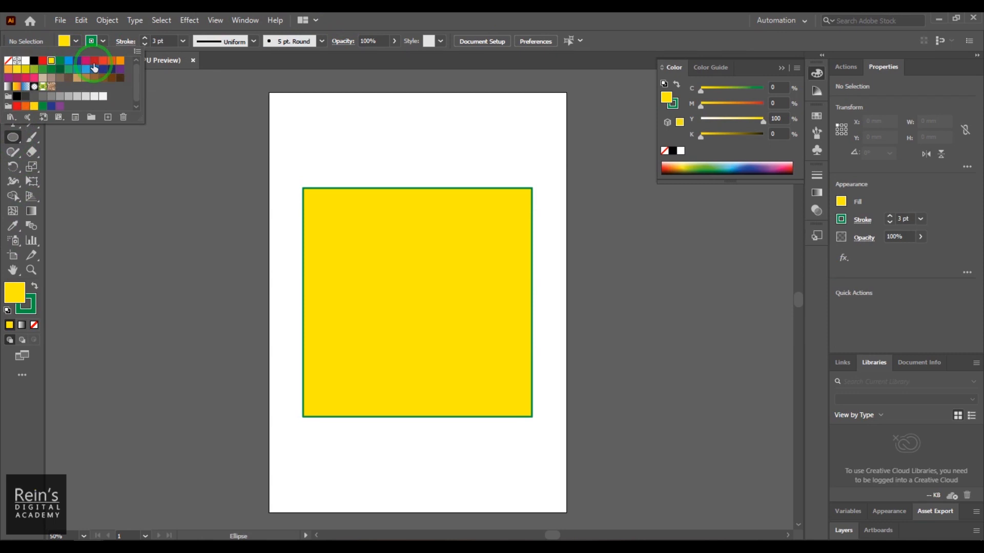
click(86, 61)
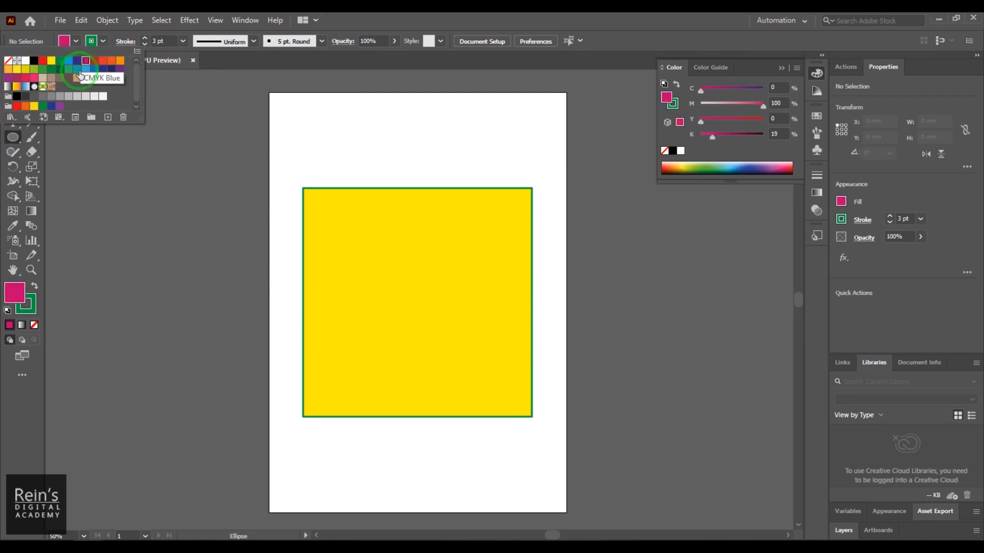
click(405, 130)
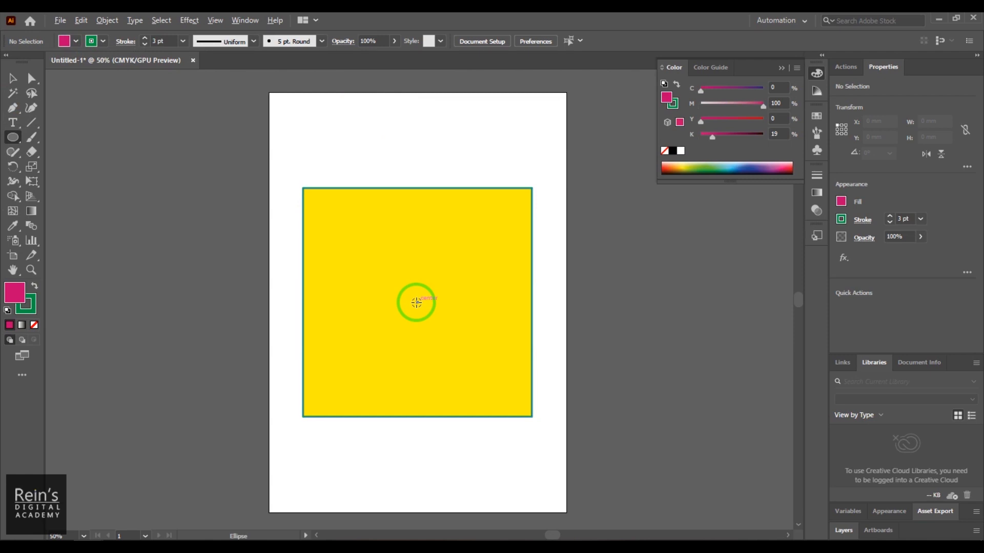
- Draw a perfect circle about 138 mm in diameter outward from the yellow square's centre, and open its shape properties
drag(416, 302, 480, 400)
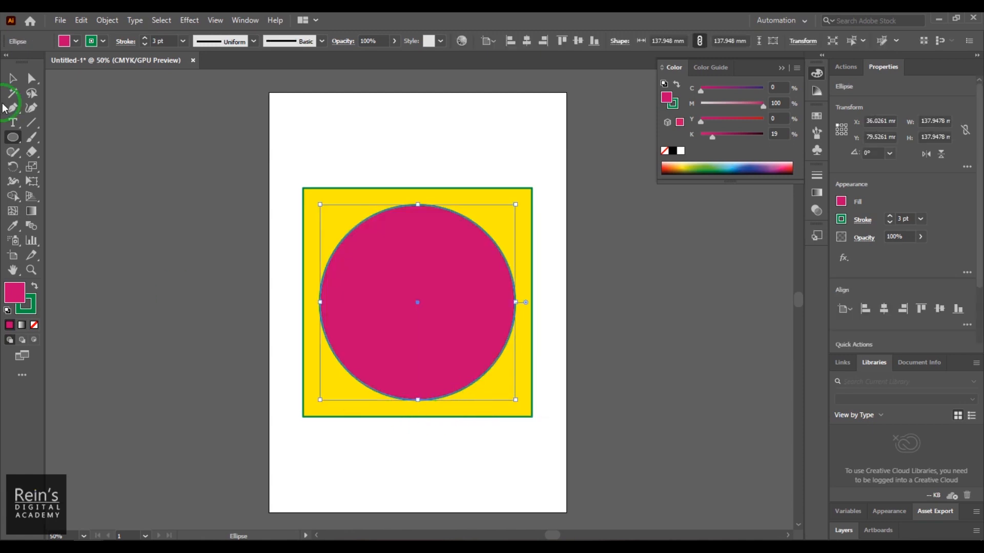
click(12, 77)
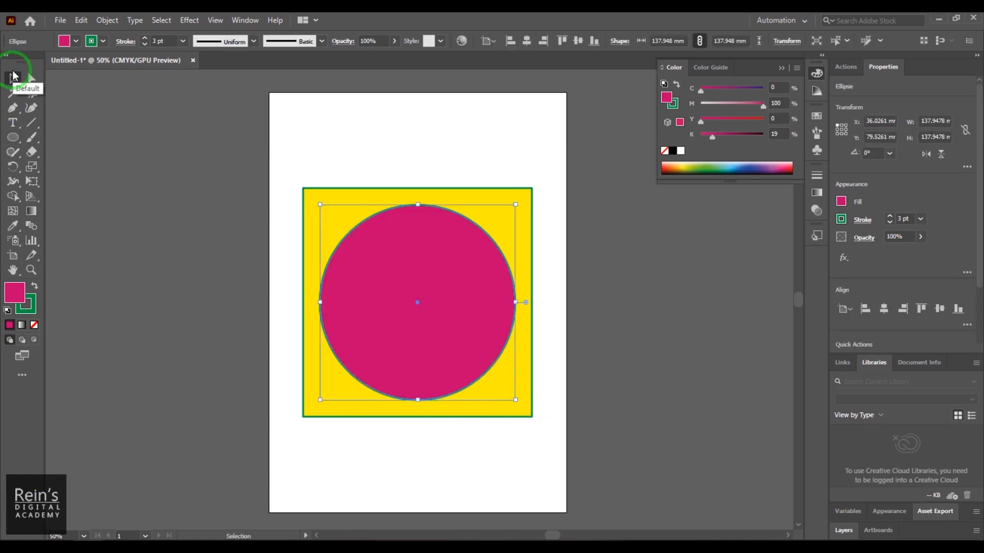
click(620, 41)
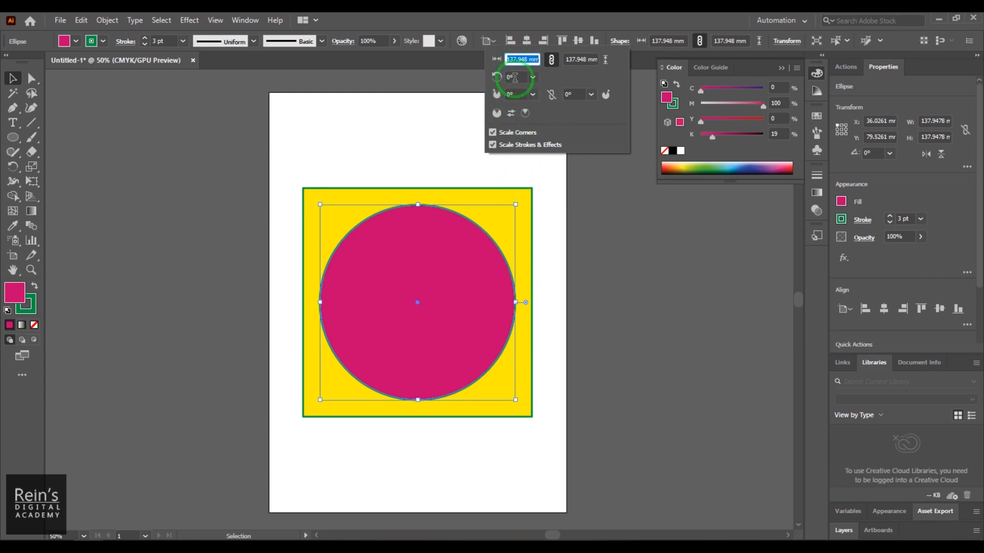
- Cut a right-facing wedge from the circle with pie angles of about 44° and 312°, and inspect the angles in its shape properties
click(526, 303)
drag(526, 302, 507, 400)
drag(527, 307, 523, 211)
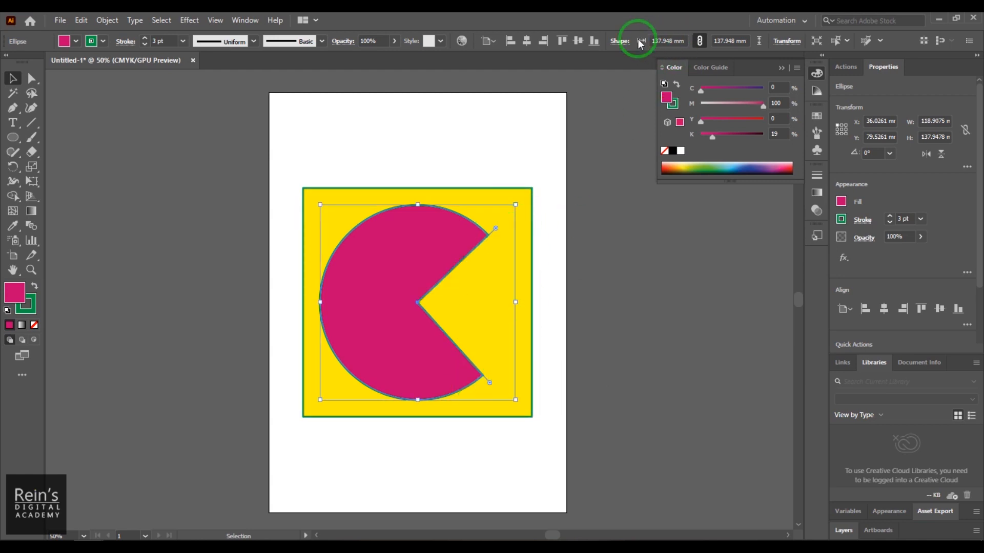
click(620, 41)
click(523, 94)
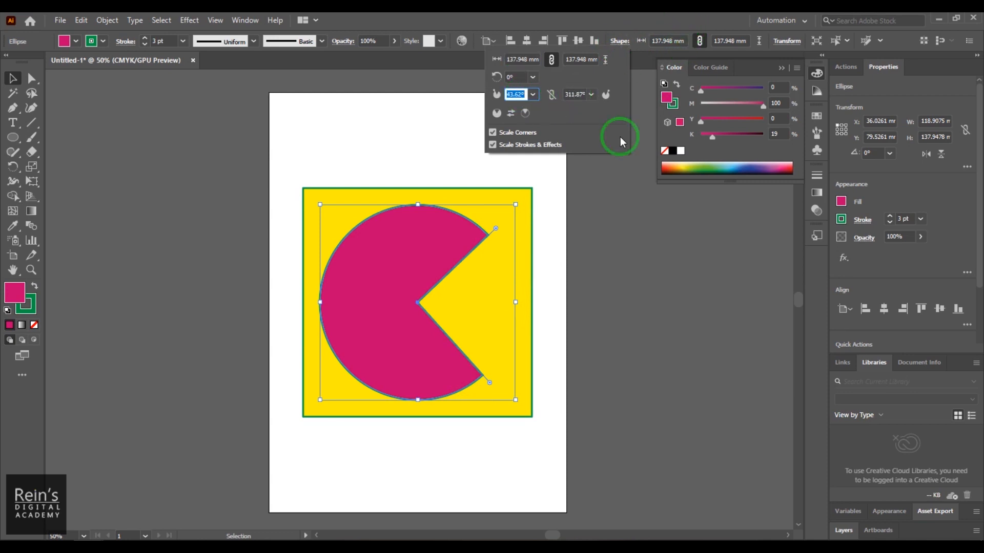
click(496, 234)
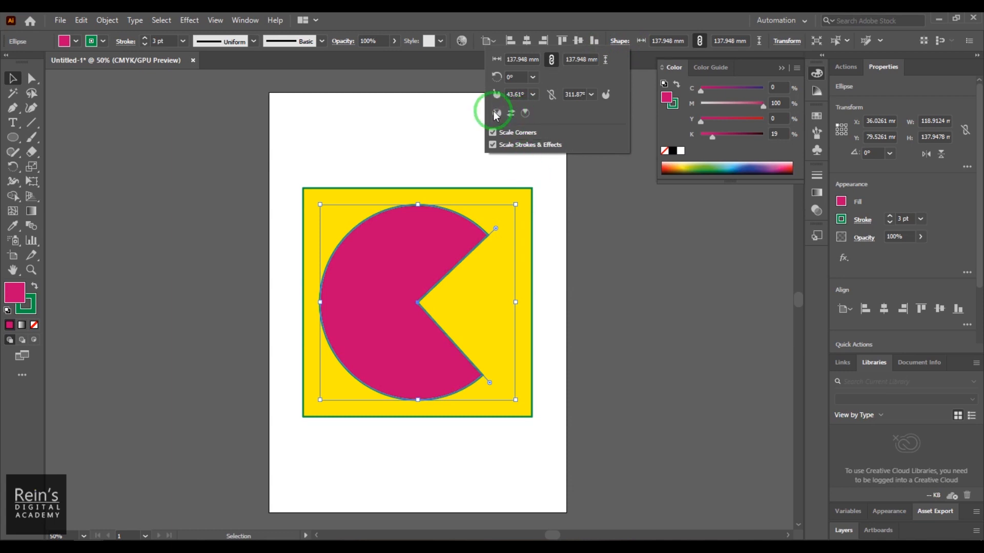
- Invert the magenta pie shape back and forth between the wedge and the remaining part of the circle
click(511, 115)
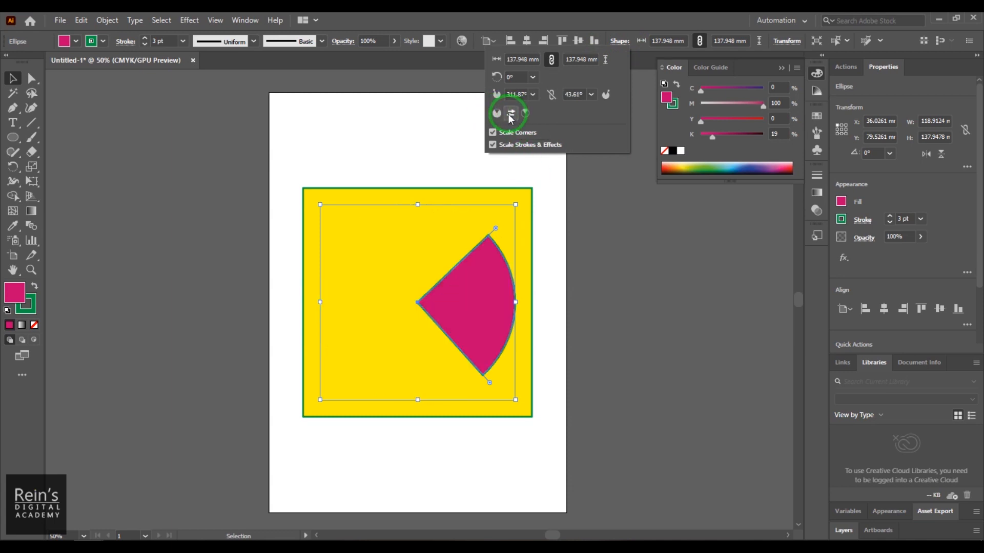
click(511, 116)
click(511, 116)
click(511, 116)
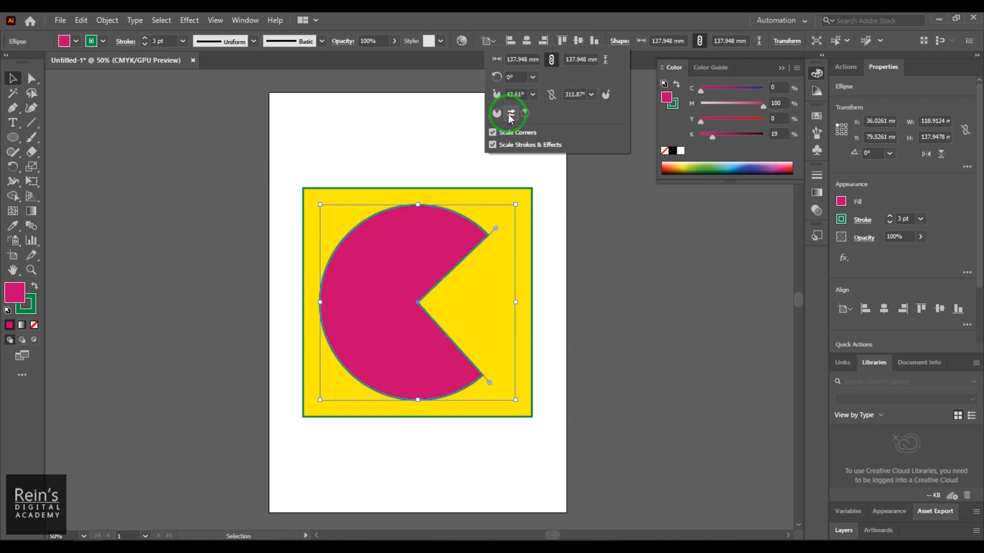
click(510, 115)
click(511, 116)
click(511, 116)
click(511, 116)
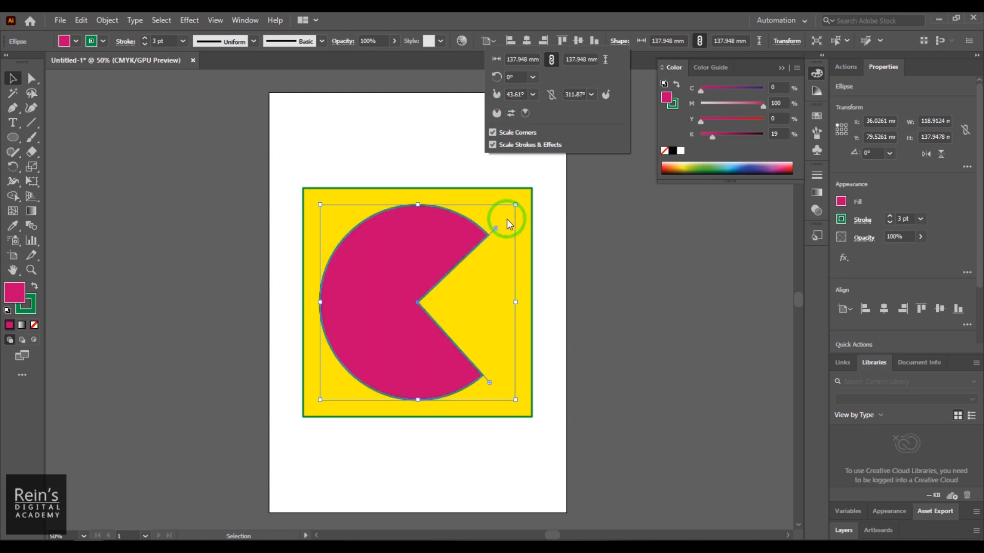
- Bring the pie's two edges together to restore the full circle
drag(491, 384, 506, 322)
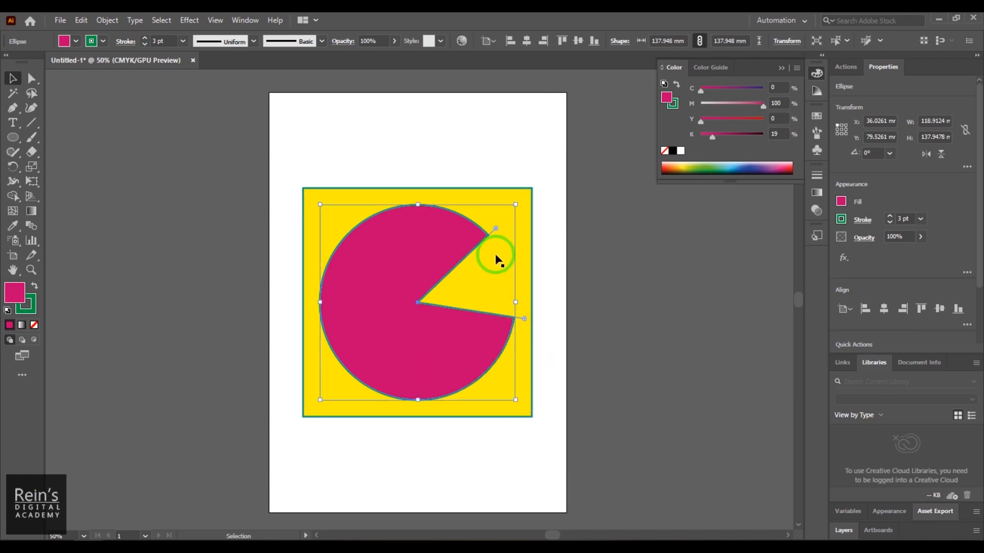
drag(495, 230, 525, 322)
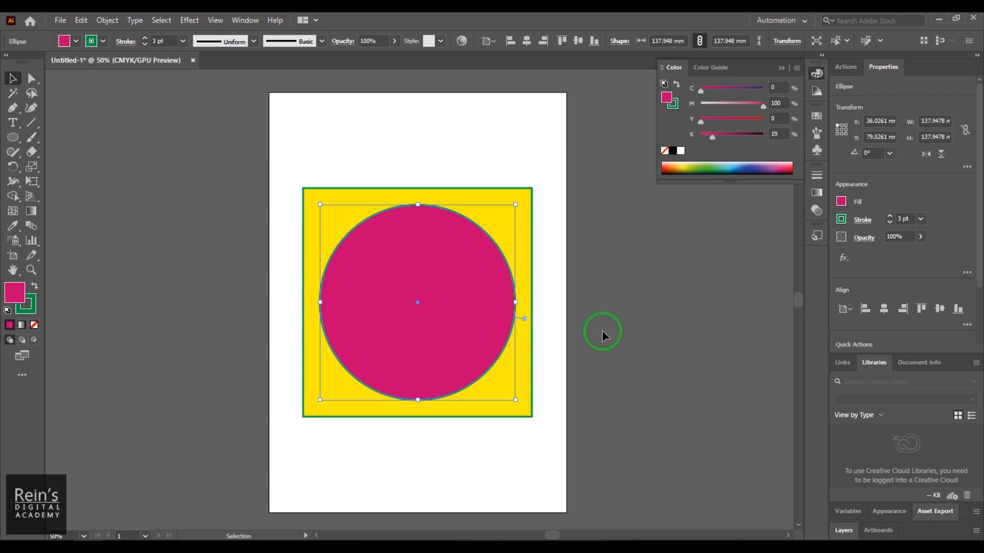
- Deselect the circle, and choose a cyan fill (C 100) for the Polygon tool
click(542, 127)
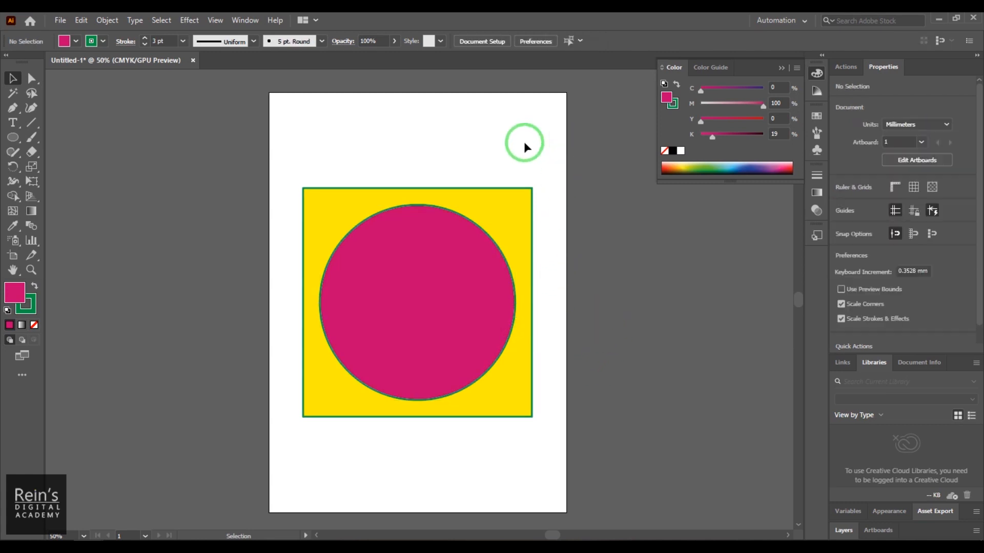
click(19, 139)
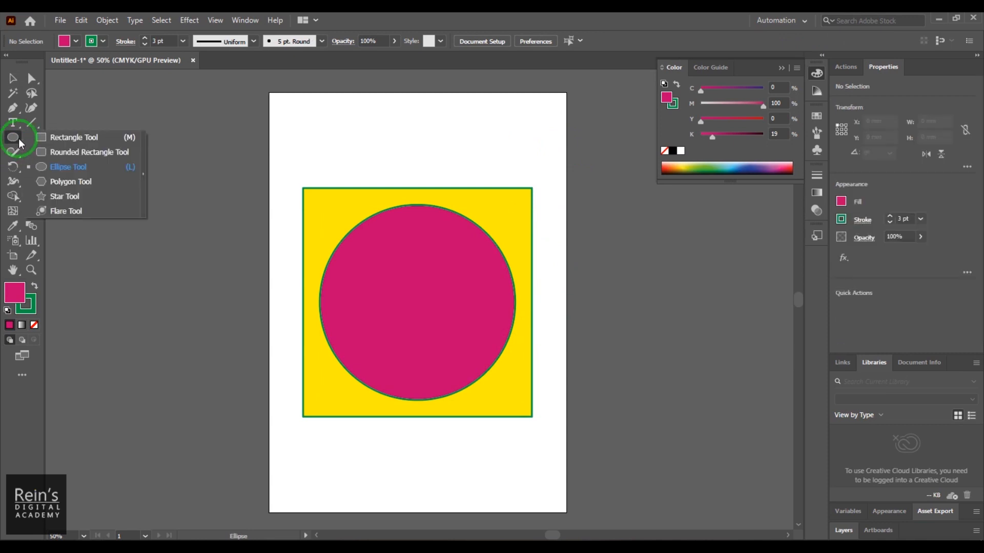
click(81, 182)
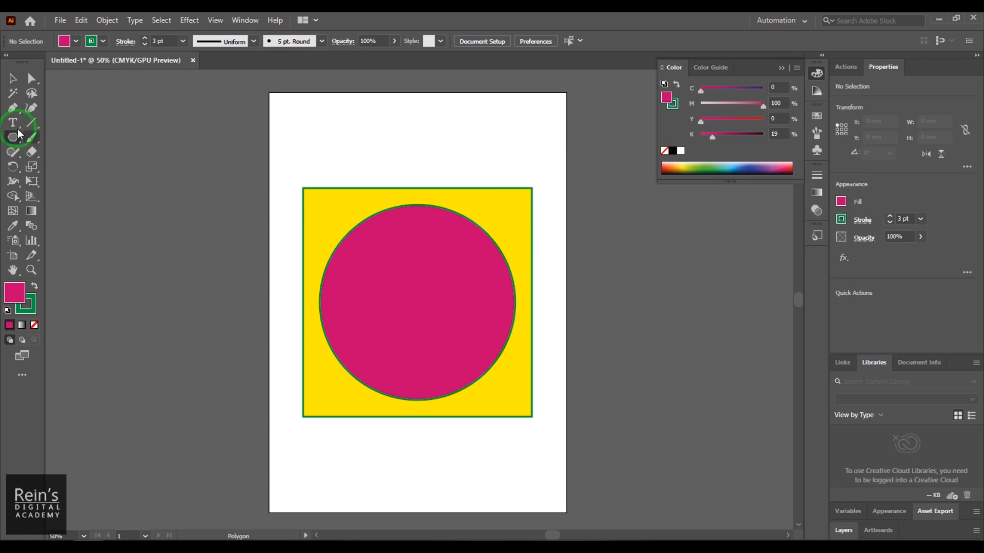
click(65, 40)
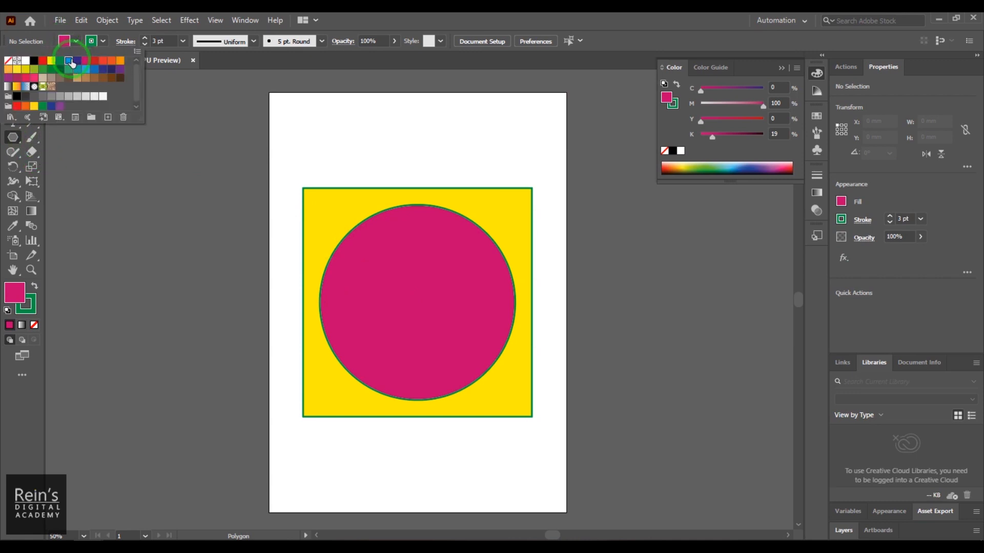
click(71, 62)
click(618, 20)
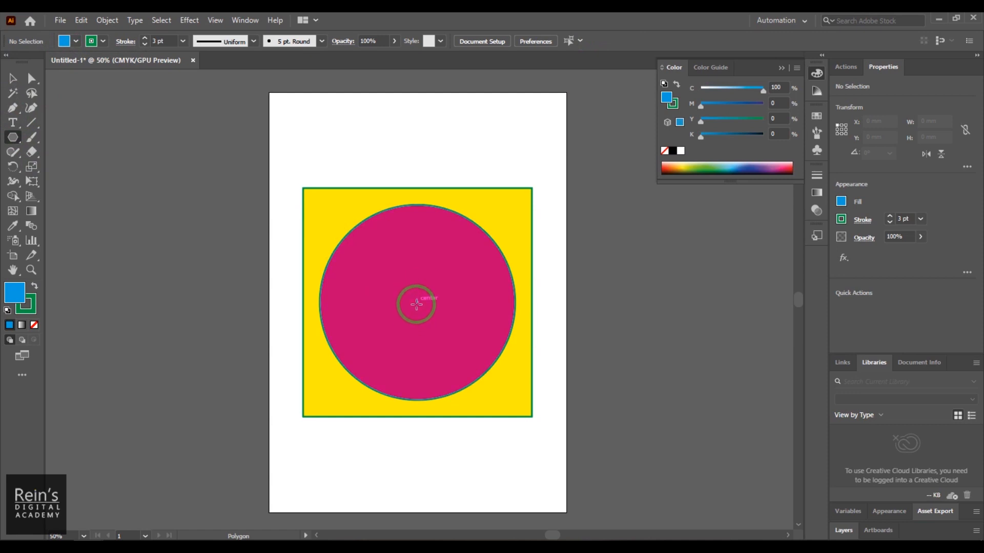
- Draw an upright triangle about 111 mm wide from the circle's centre with the Polygon tool, and change it to 8 sides
drag(417, 304, 482, 354)
key(Up)
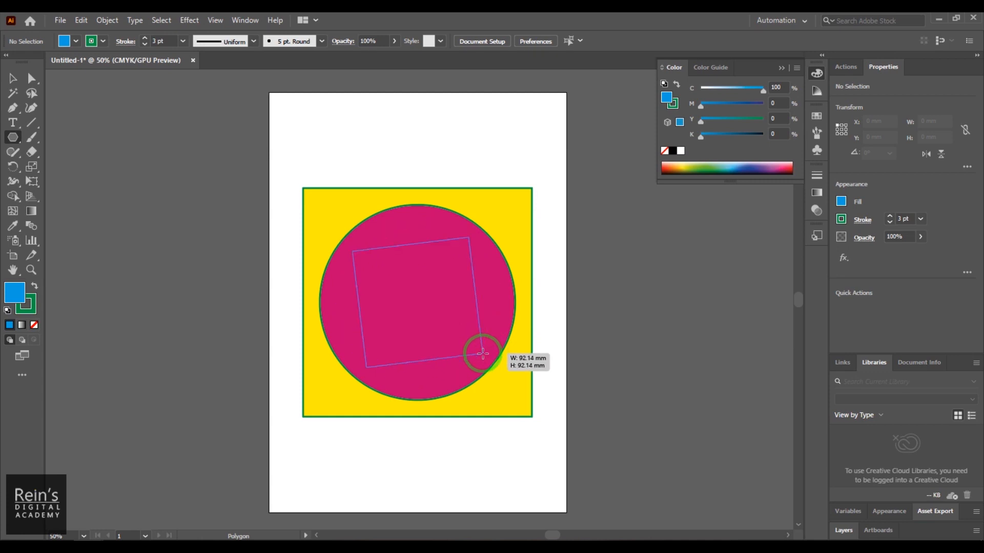
mouse_move(481, 346)
mouse_down()
mouse_move(468, 302)
mouse_move(480, 337)
mouse_up()
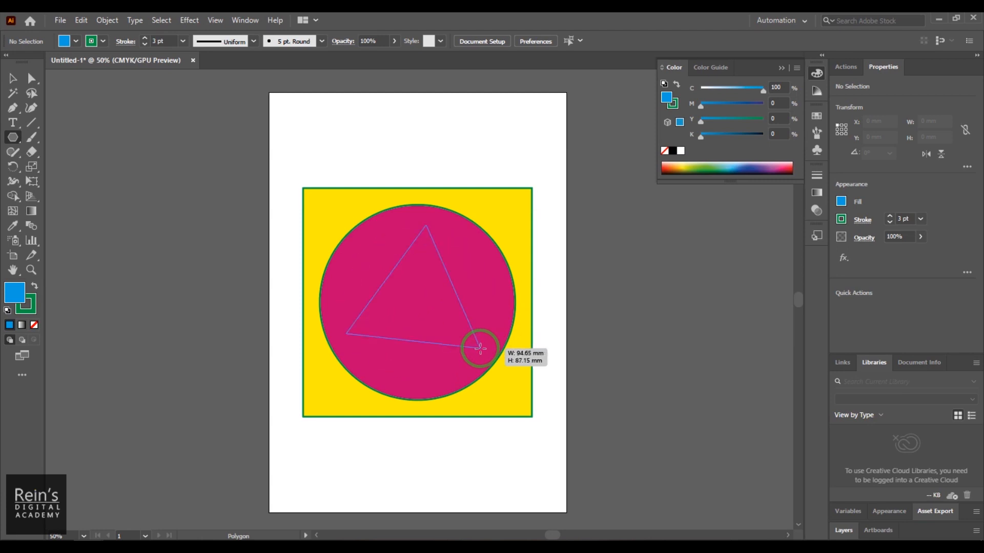
drag(481, 349, 454, 385)
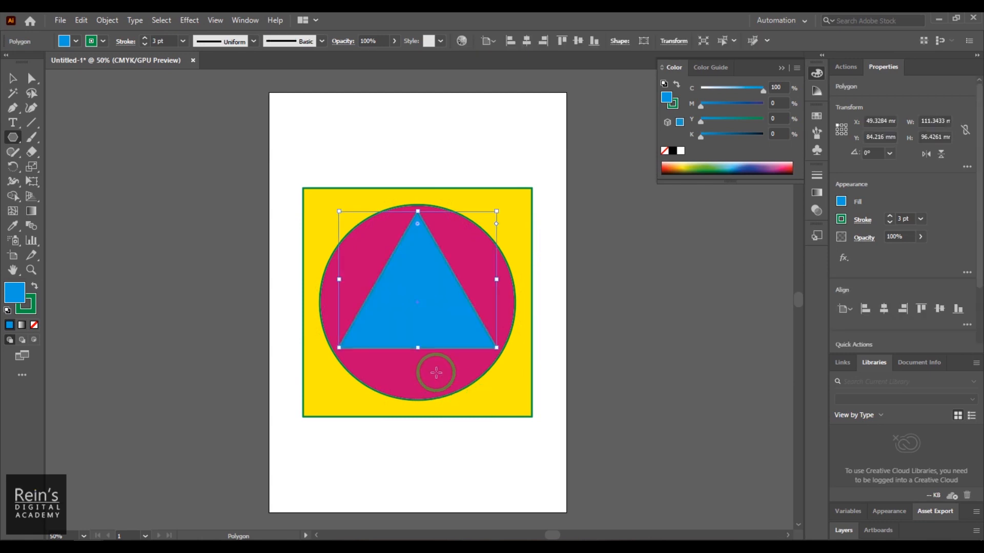
click(622, 43)
drag(509, 56, 532, 74)
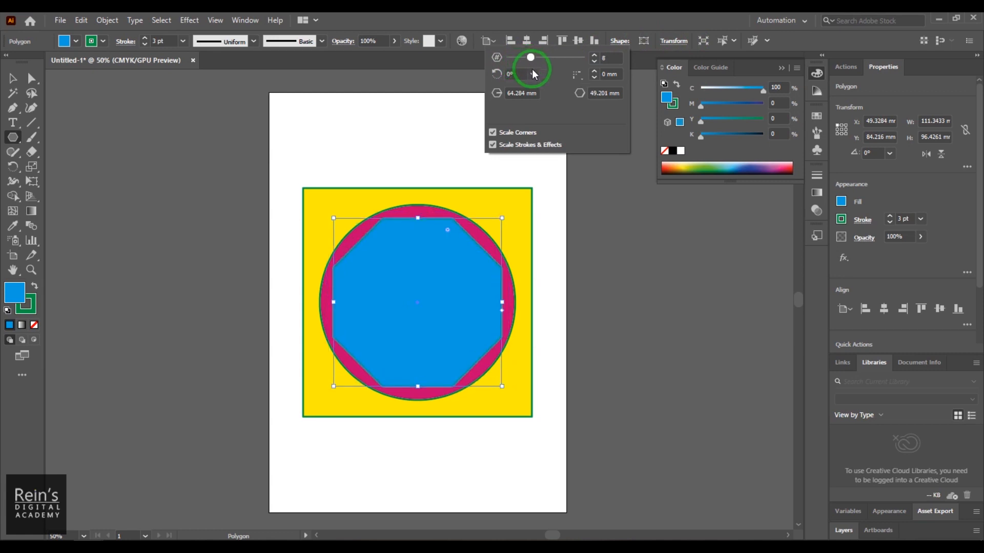
- Try polygon angles of 5° and 11° on the octagon, and reset its angle to 0°
click(517, 74)
text(5)
key(Return)
text(11)
key(Return)
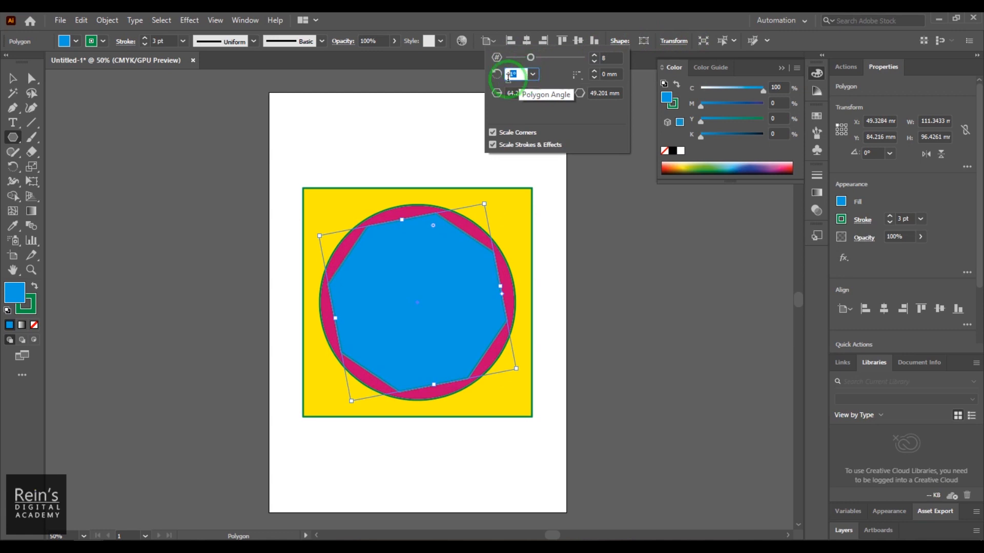
text(0)
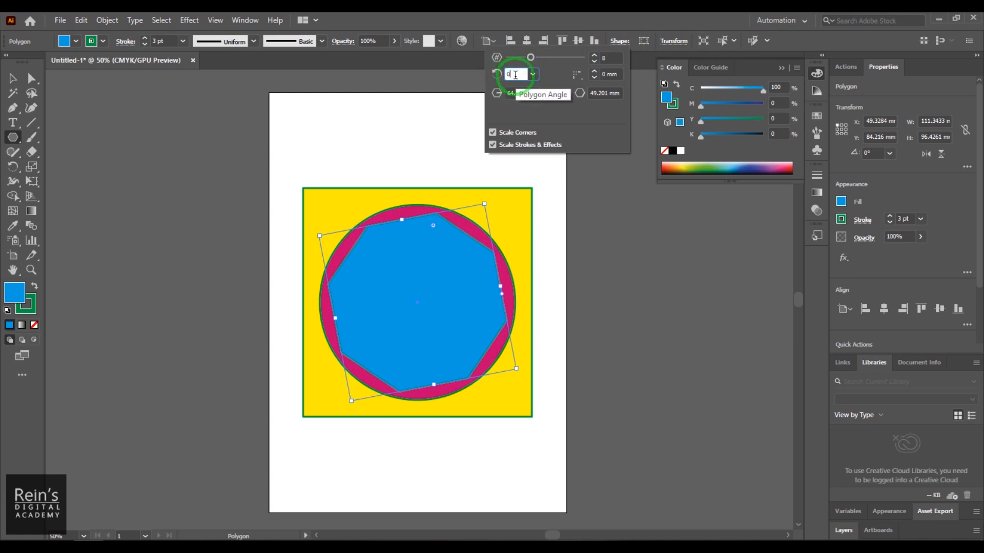
click(692, 18)
- Curve the blue octagon's corners inward with a radius of about 25.8 mm
click(12, 78)
click(466, 279)
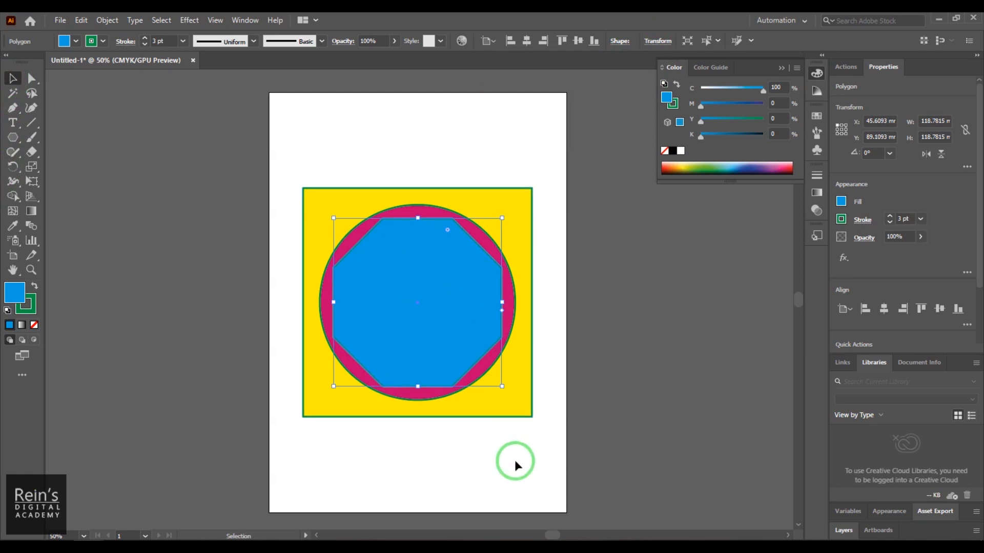
drag(447, 231, 438, 255)
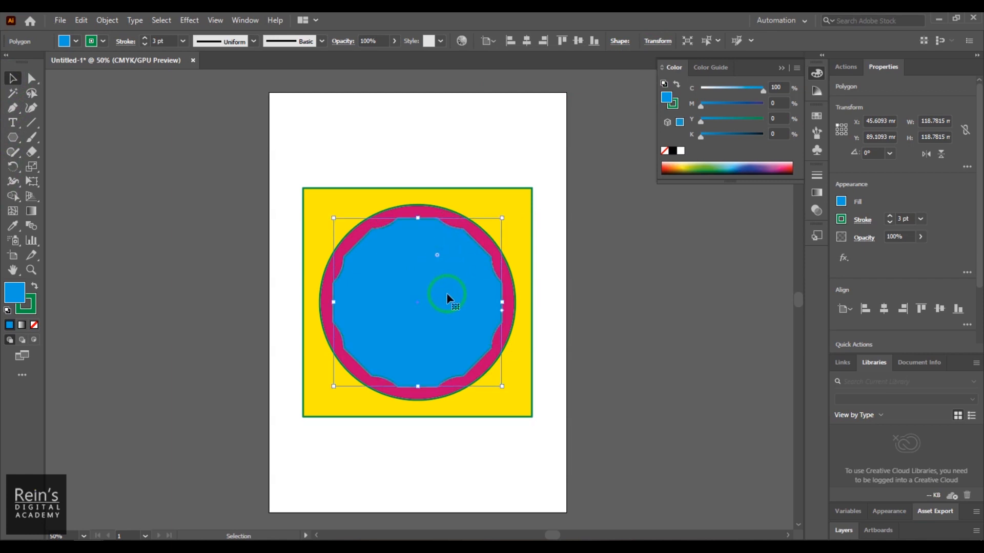
- Reduce the blue polygon to 6 sides, and deselect it
click(620, 40)
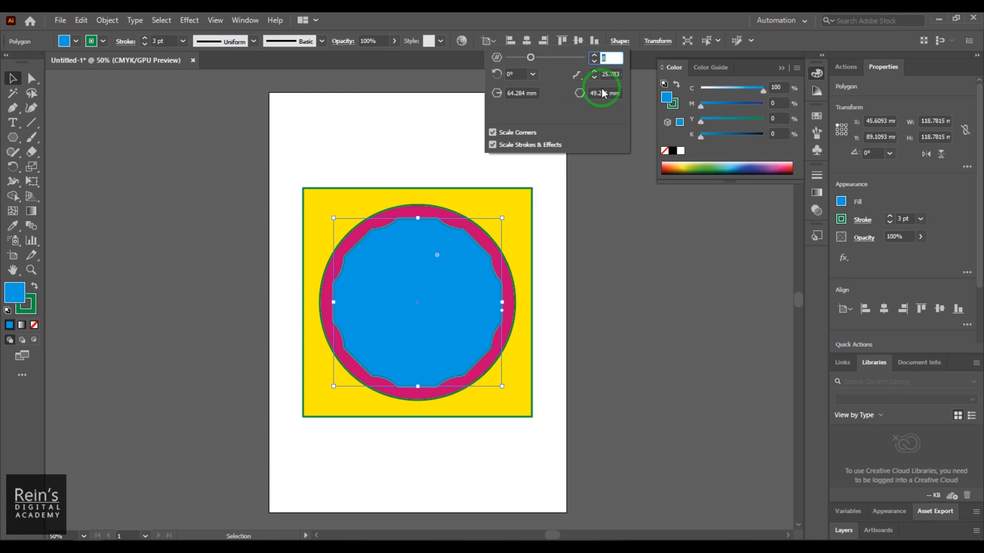
drag(530, 57, 521, 58)
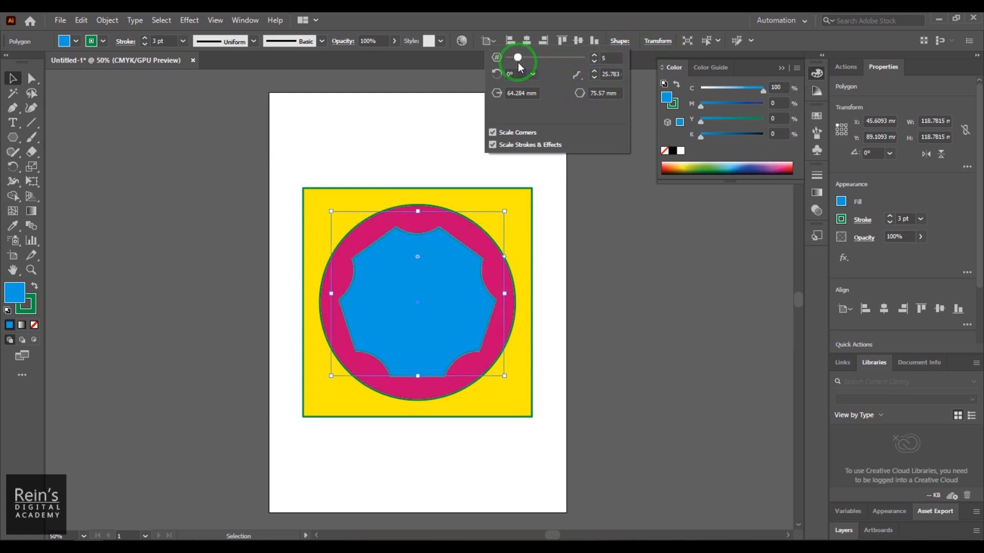
click(666, 38)
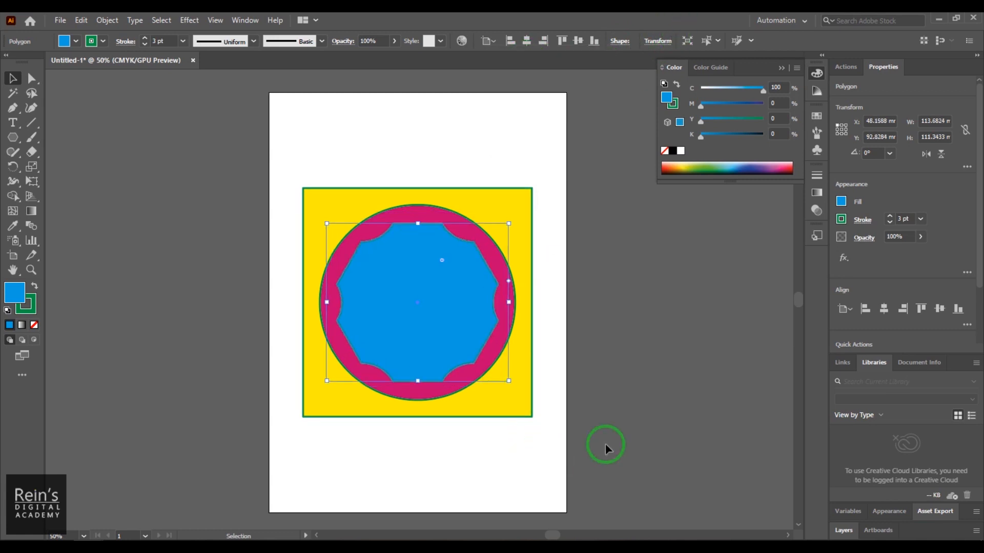
click(629, 419)
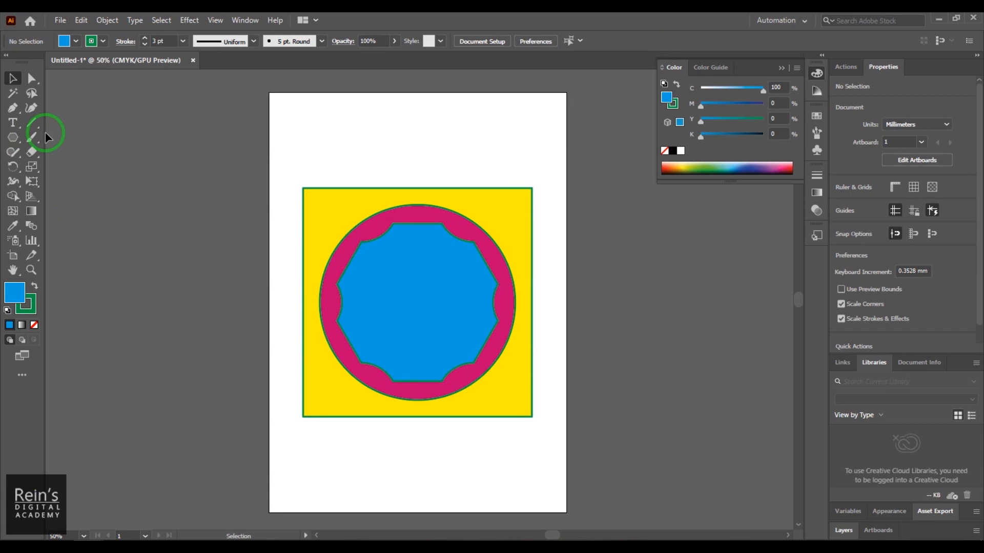
- Switch to the Star tool
click(10, 145)
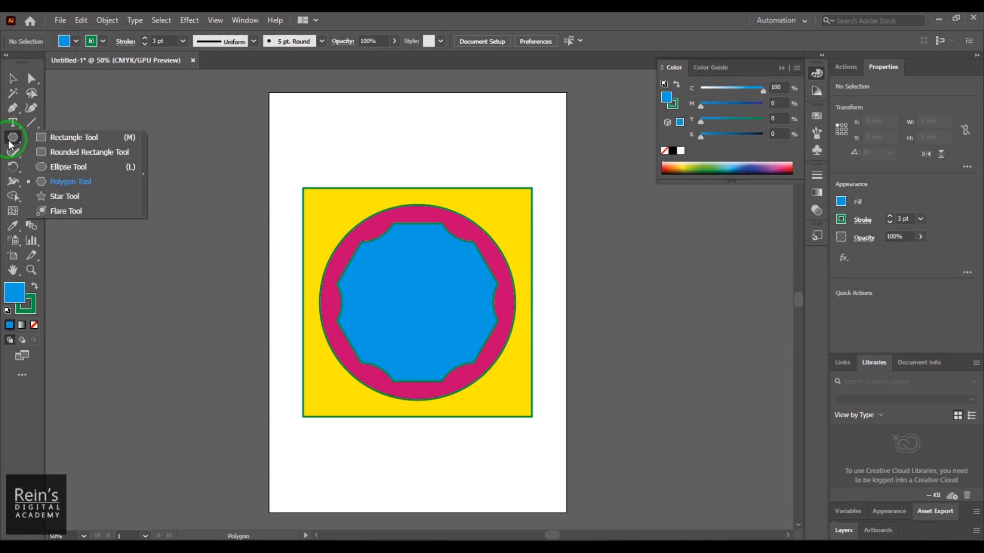
drag(10, 145, 104, 205)
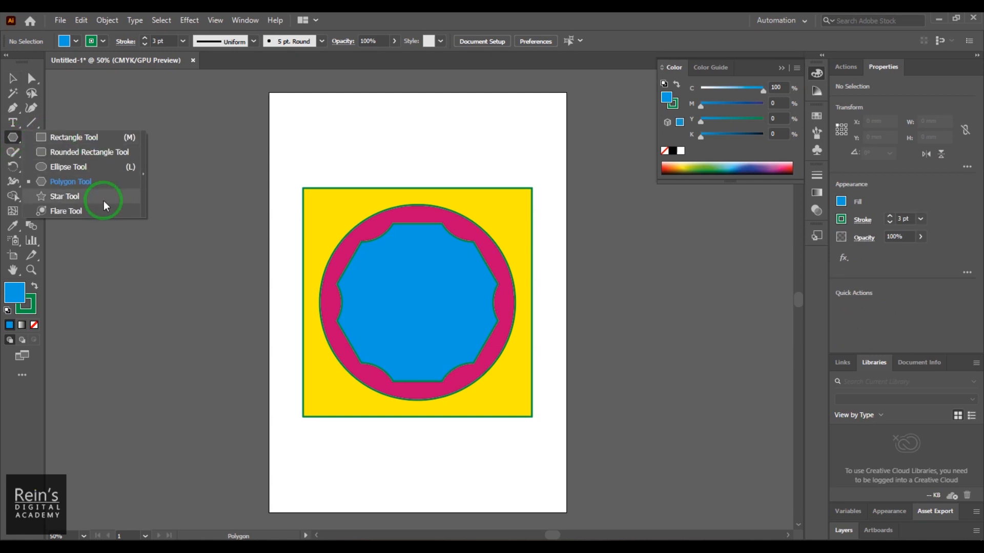
drag(104, 201, 104, 201)
- Try drawing a ten-pointed star about 122 mm wide over the blue polygon, and remove it
drag(362, 142, 395, 179)
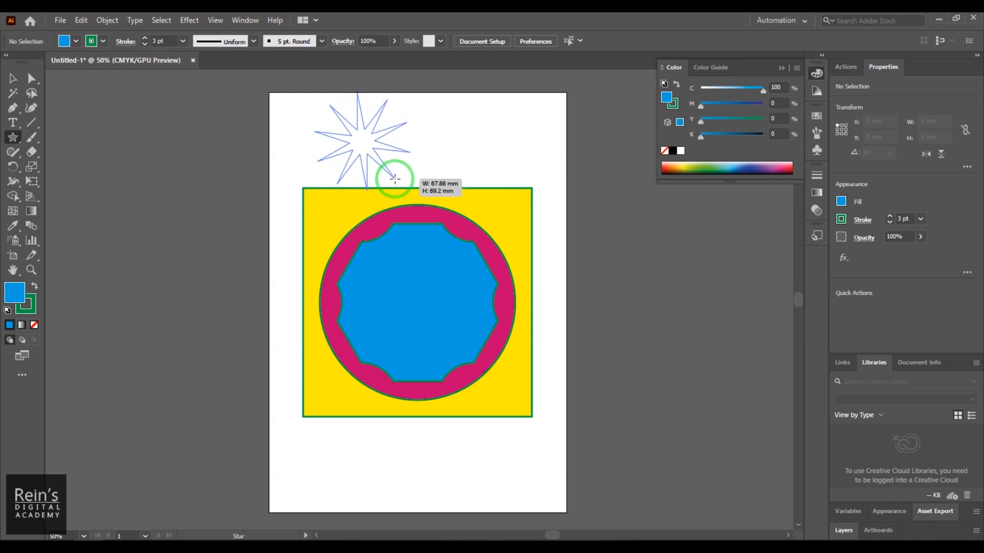
drag(394, 179, 405, 161)
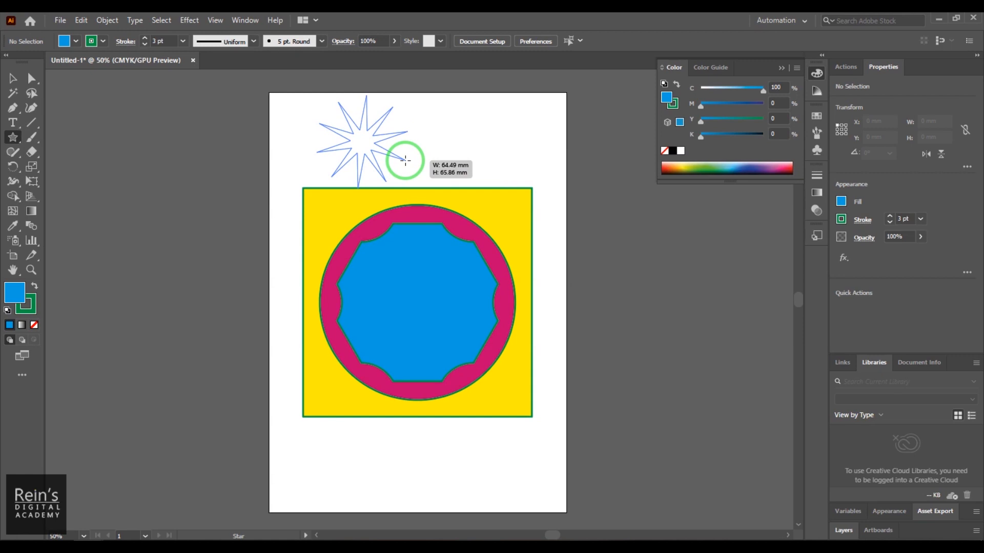
mouse_move(405, 161)
mouse_down()
mouse_move(427, 258)
mouse_move(431, 197)
mouse_move(481, 353)
mouse_up()
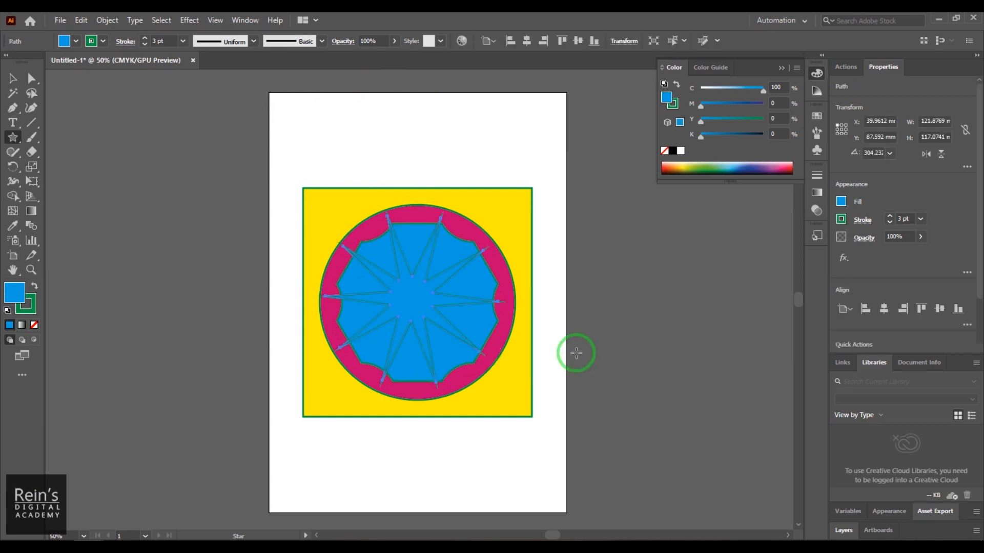
key(ctrl+shift+a)
- Choose a white fill for the Star tool
click(67, 41)
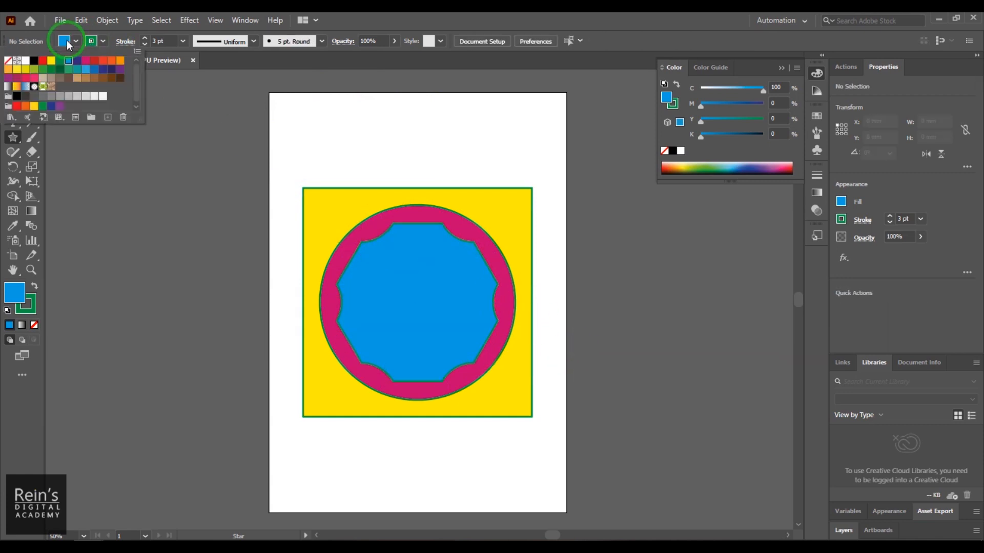
click(25, 61)
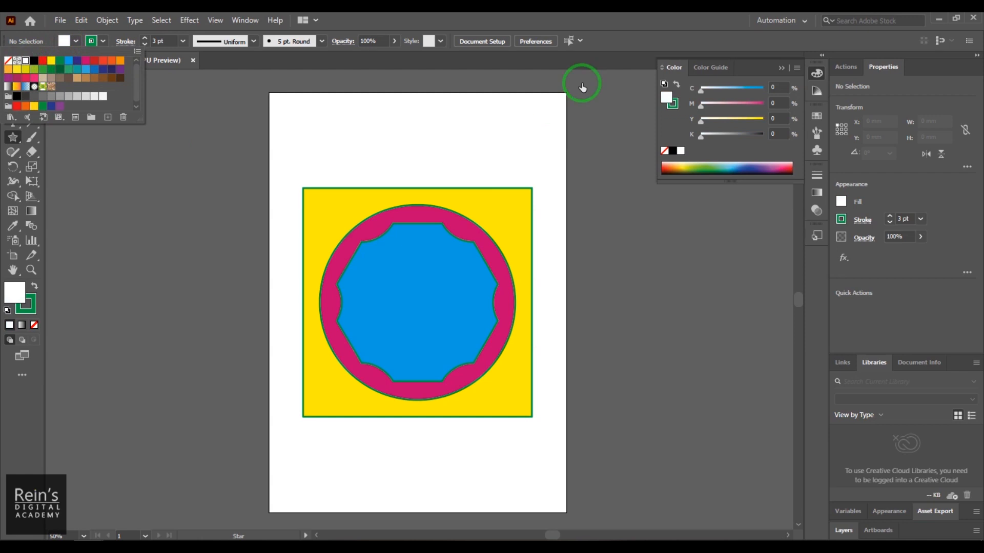
- Try drawing a rotated six-pointed white star about 158 mm wide from the centre of the blue polygon, and delete it
click(631, 22)
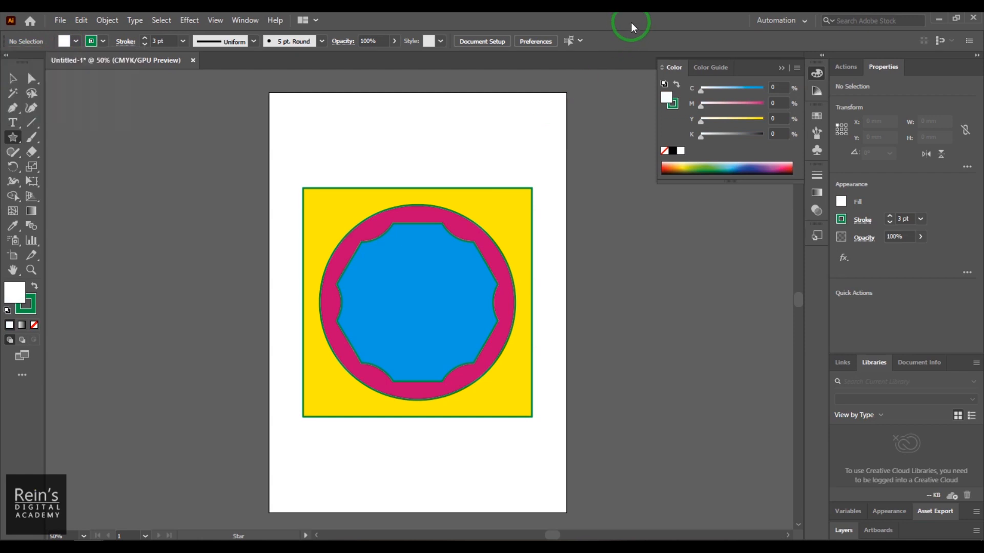
drag(414, 304, 489, 388)
mouse_move(479, 379)
mouse_down()
mouse_move(493, 390)
mouse_move(449, 360)
mouse_move(488, 390)
mouse_up()
key(Up)
key(Up)
key(Up)
key(Up)
key(Up)
key(Up)
key(Up)
key(Up)
key(Down)
key(Down)
key(Down)
key(Down)
key(Down)
key(Down)
key(Down)
key(Down)
key(Down)
key(Down)
click(488, 389)
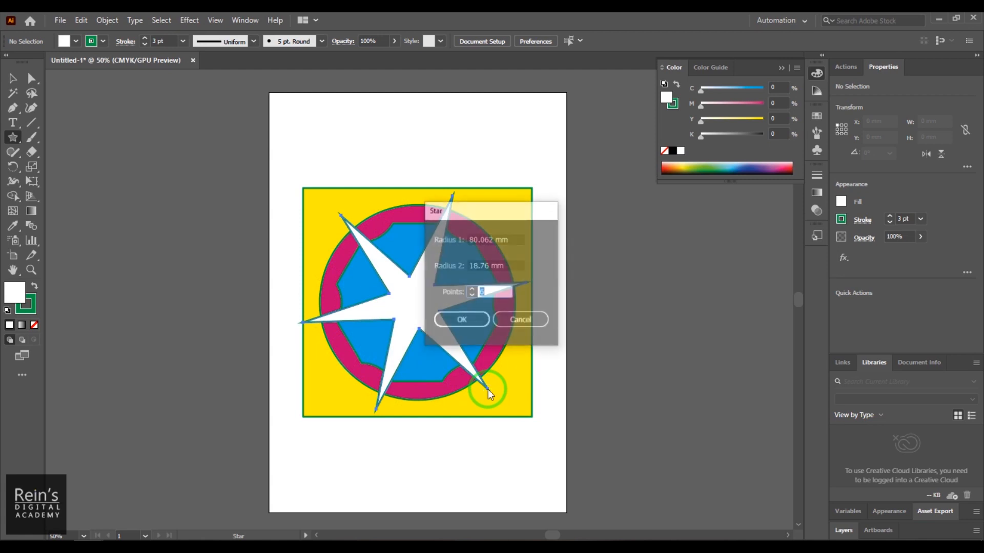
click(515, 310)
key(v)
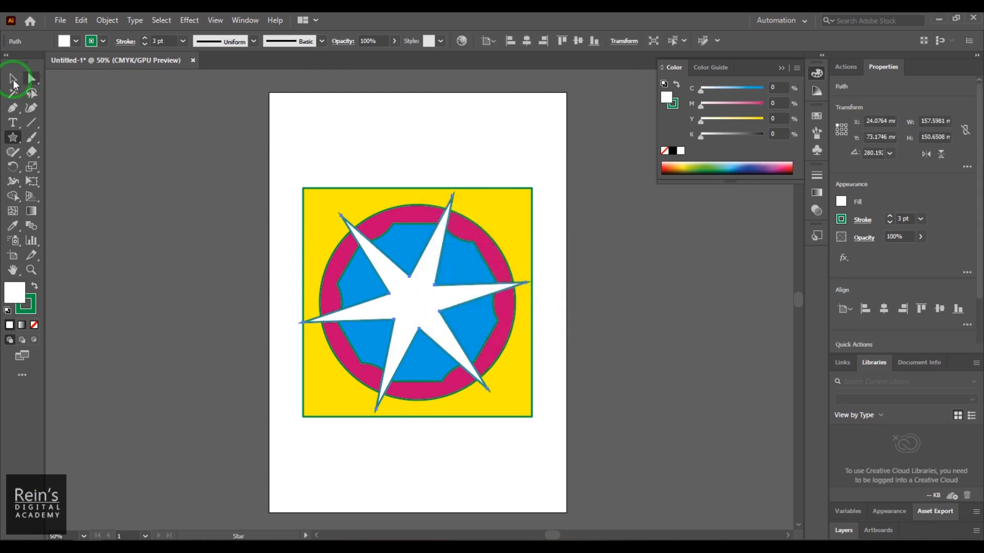
key(Delete)
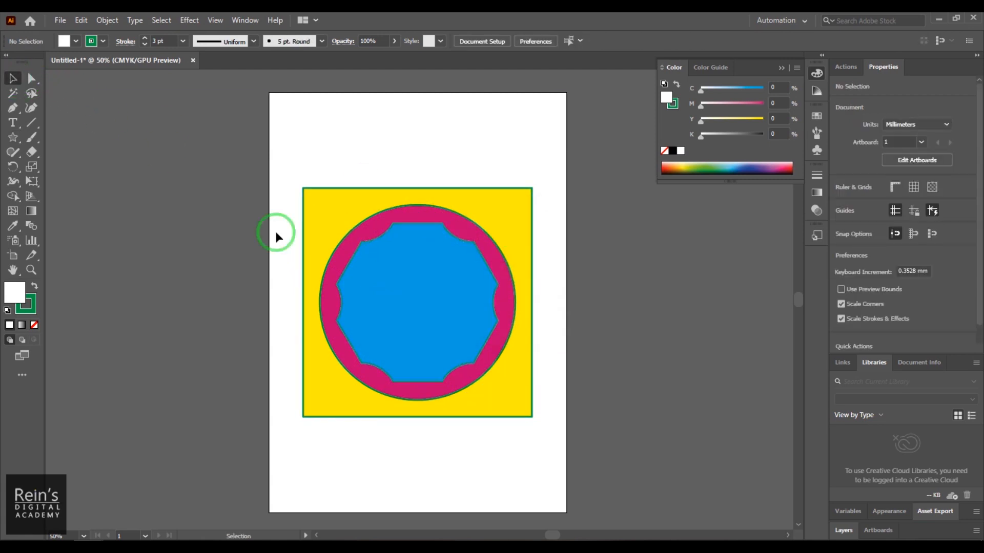
- Draw an upright ten-pointed white star about 150 mm wide and 158 mm high, centred on the blue polygon
click(13, 137)
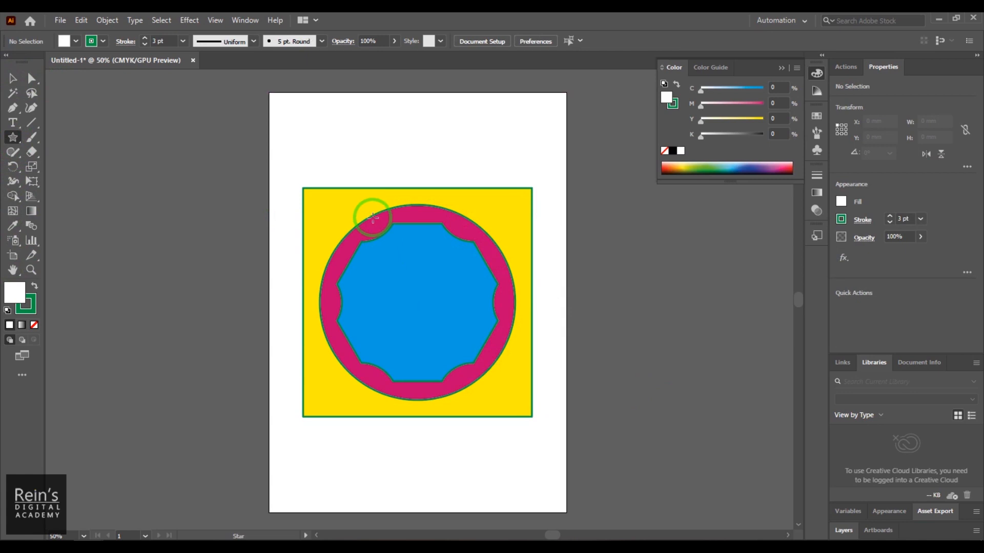
drag(419, 302, 481, 397)
key(Up)
key(Up)
key(Up)
key(Up)
key(Up)
key(Up)
key(shift)
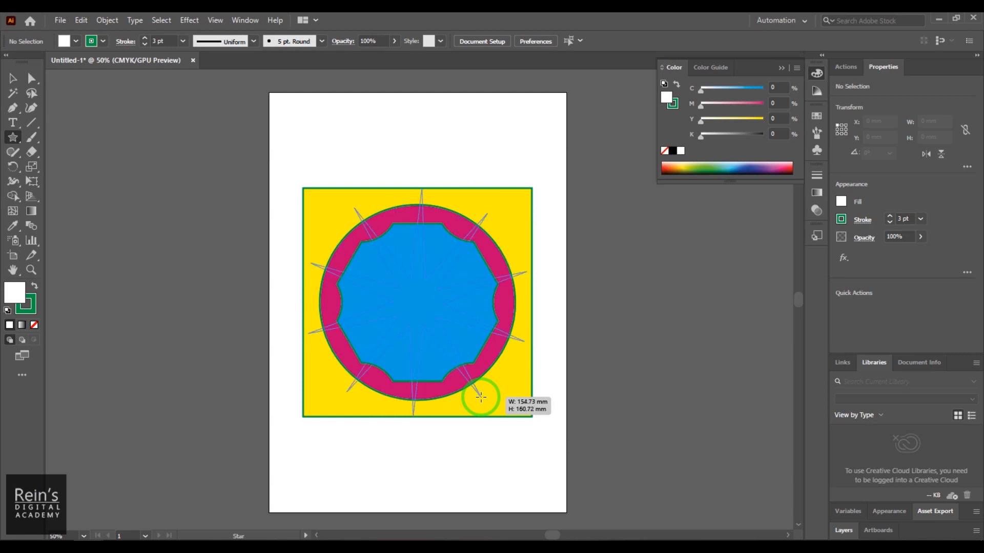
mouse_move(481, 397)
mouse_down()
mouse_move(468, 381)
mouse_move(525, 439)
mouse_move(500, 401)
mouse_move(436, 362)
mouse_move(414, 331)
mouse_move(477, 398)
mouse_up()
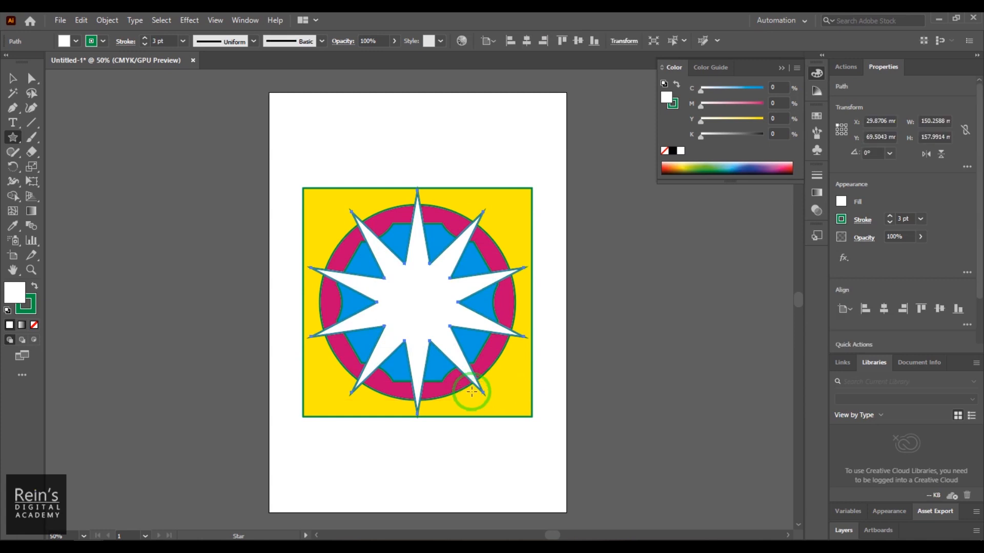
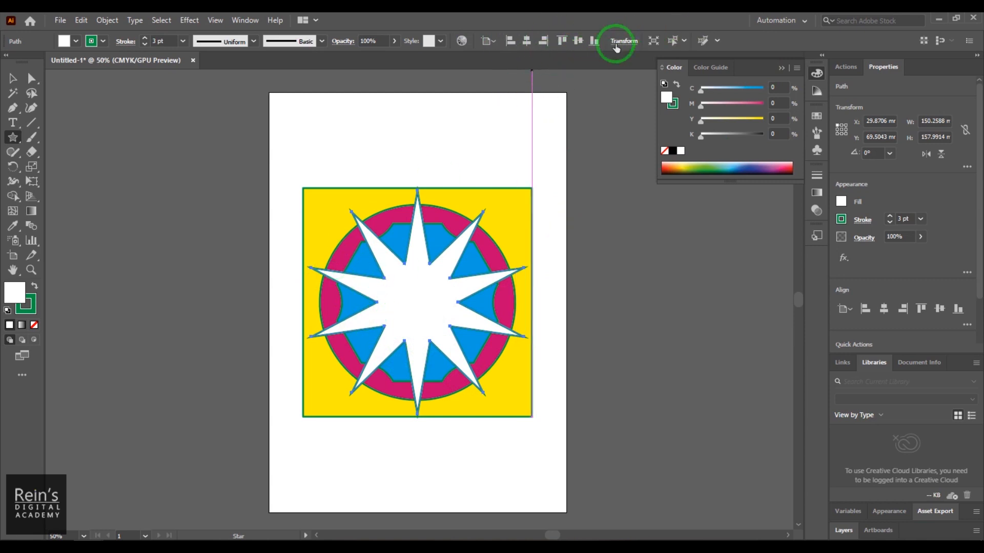
- Send the white ten-pointed star to the back, behind the yellow square
click(12, 77)
click(491, 300)
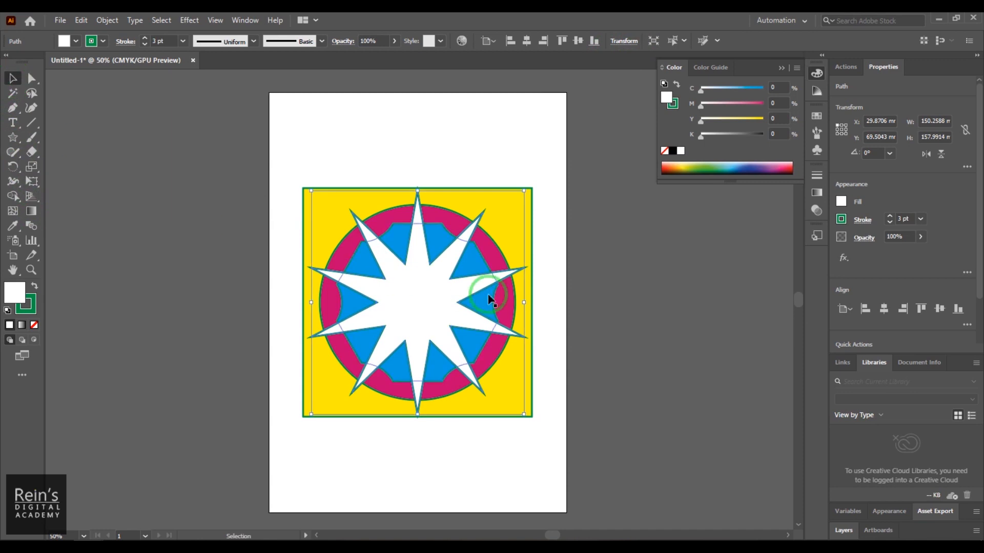
right_click(420, 271)
mouse_move(456, 478)
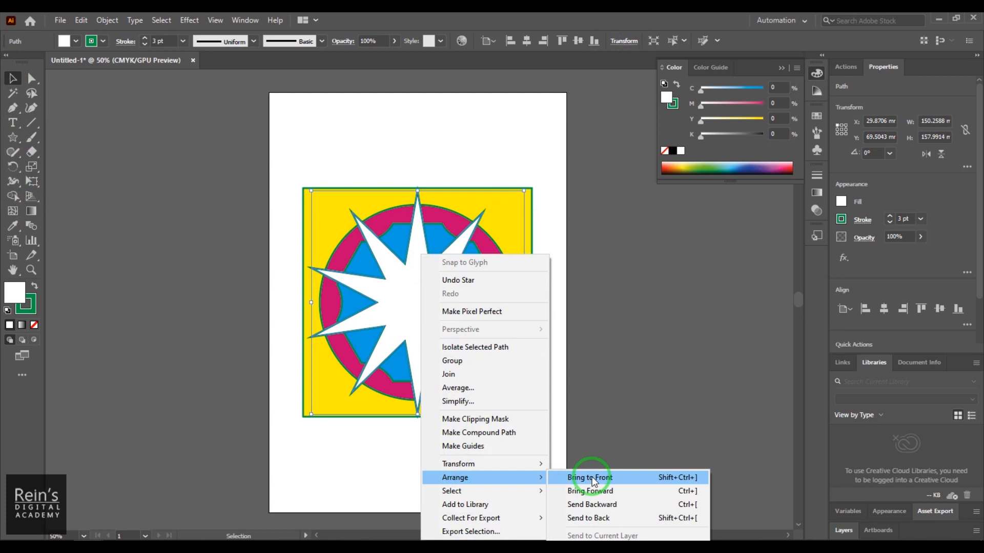
click(595, 518)
- Bring the star forward two levels so it lies between the magenta circle and the blue polygon, and deselect it
right_click(410, 253)
mouse_move(481, 482)
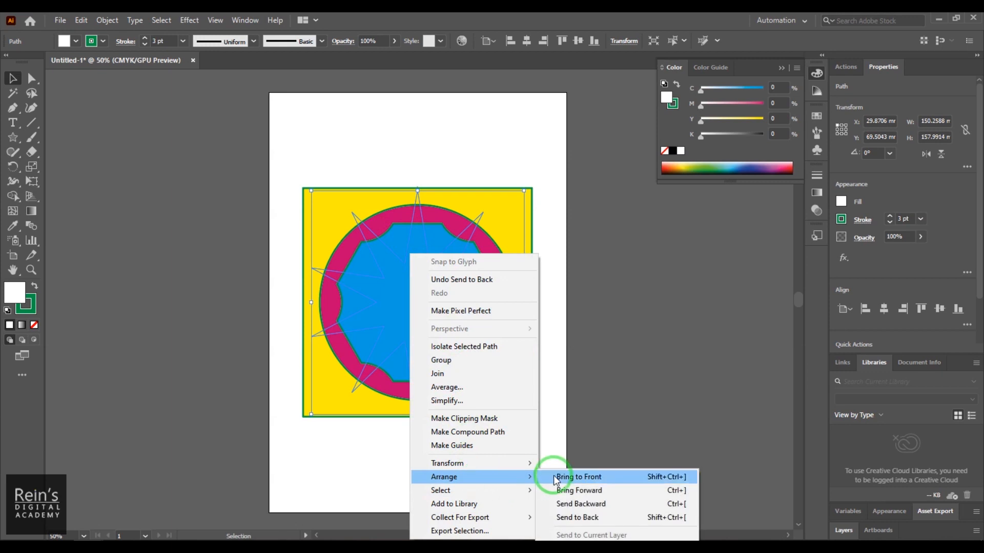
click(590, 492)
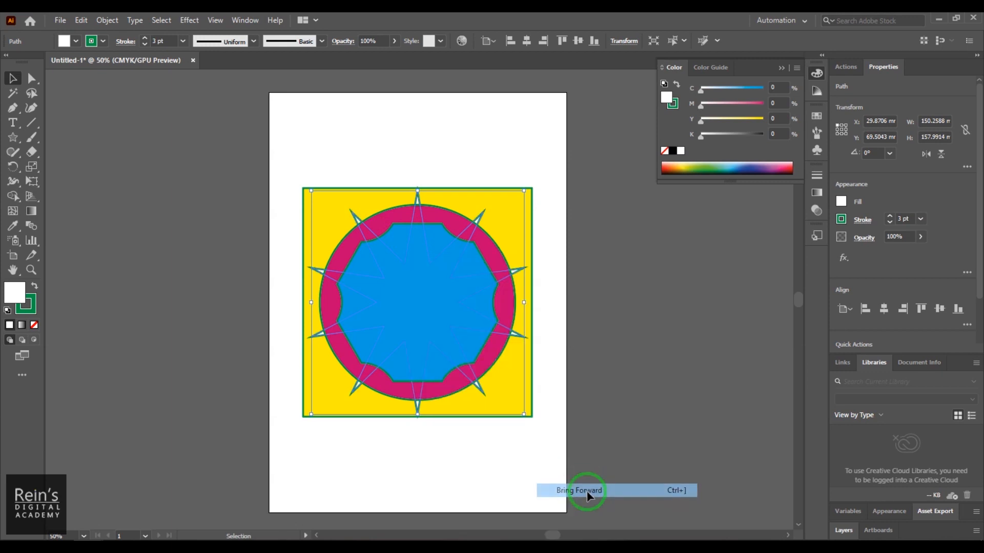
right_click(426, 249)
mouse_move(517, 467)
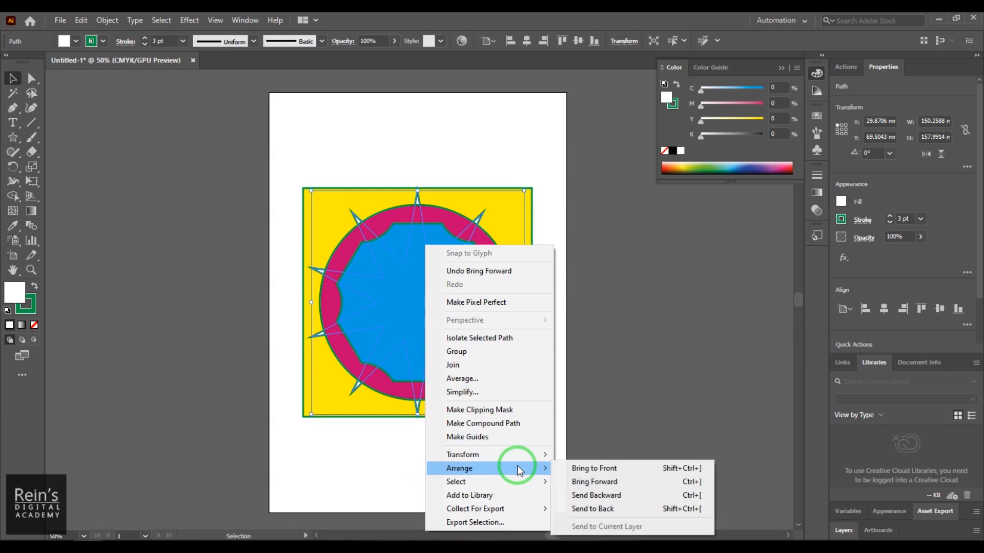
click(591, 486)
click(636, 332)
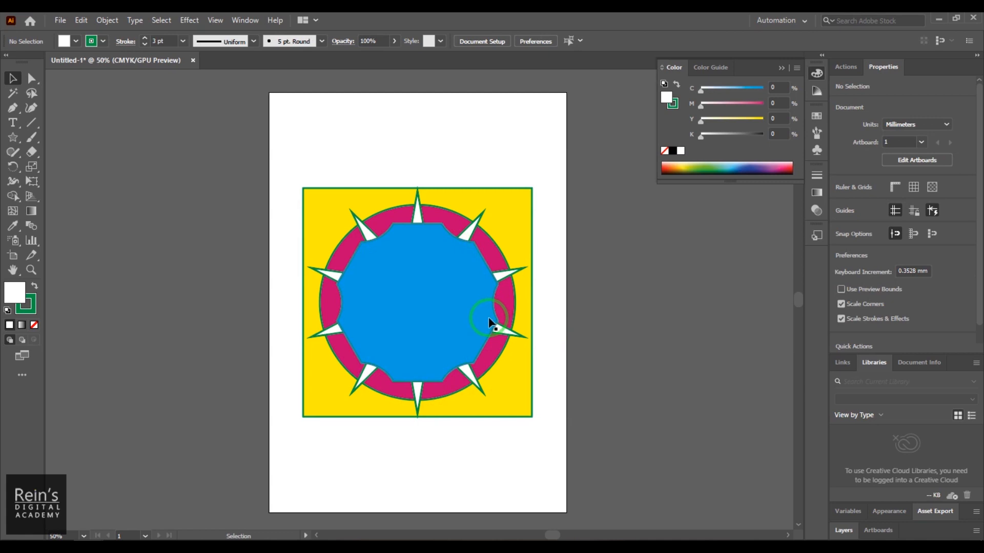
- Draw a lens flare with a halo and rays about 121 mm wide near the artboard's upper-left corner, with its rings ending near the lower-right corner
click(16, 139)
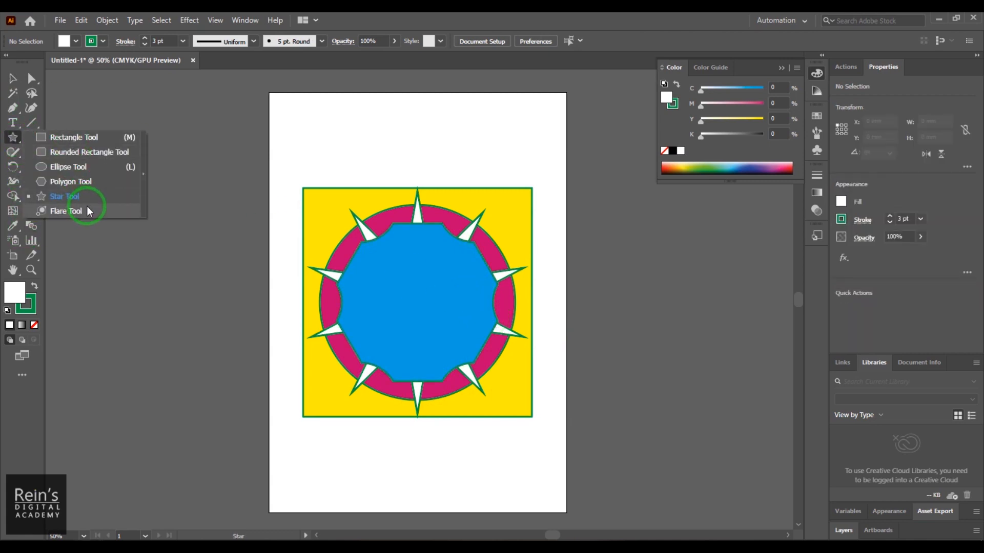
click(67, 212)
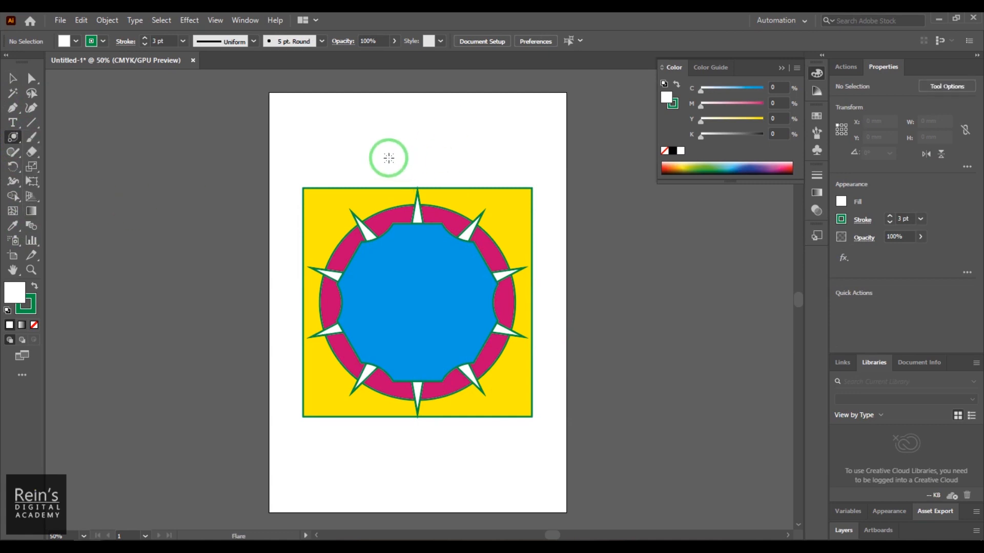
drag(336, 145, 350, 150)
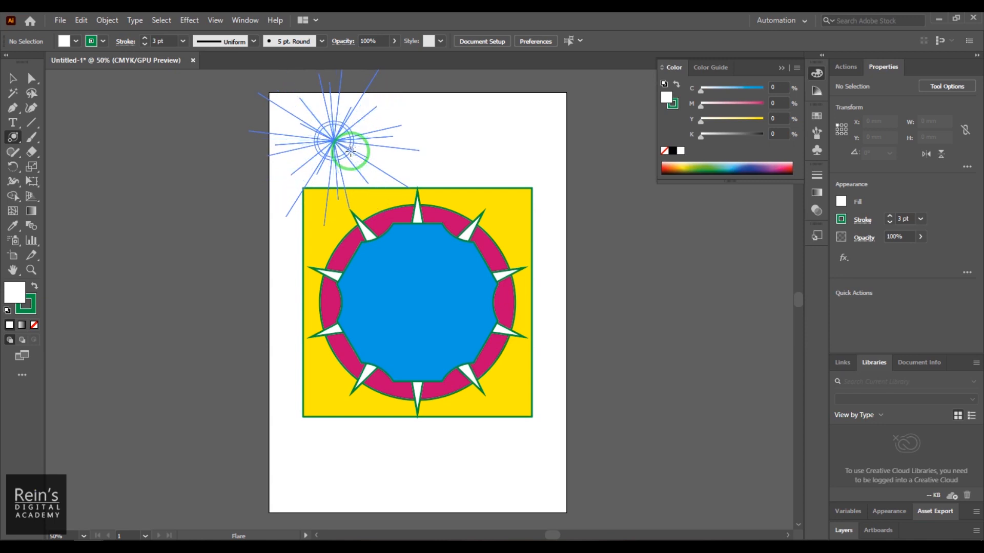
drag(350, 151, 351, 151)
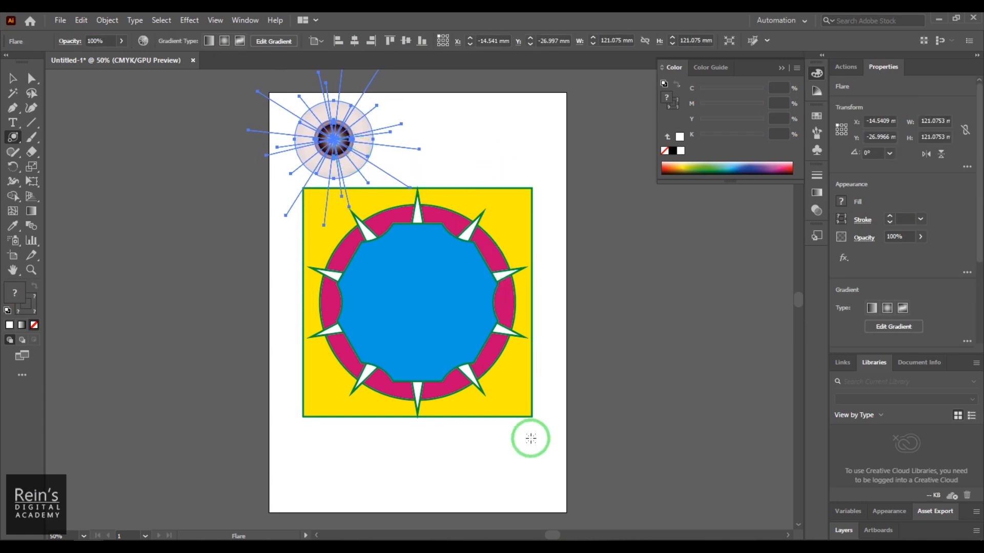
click(540, 474)
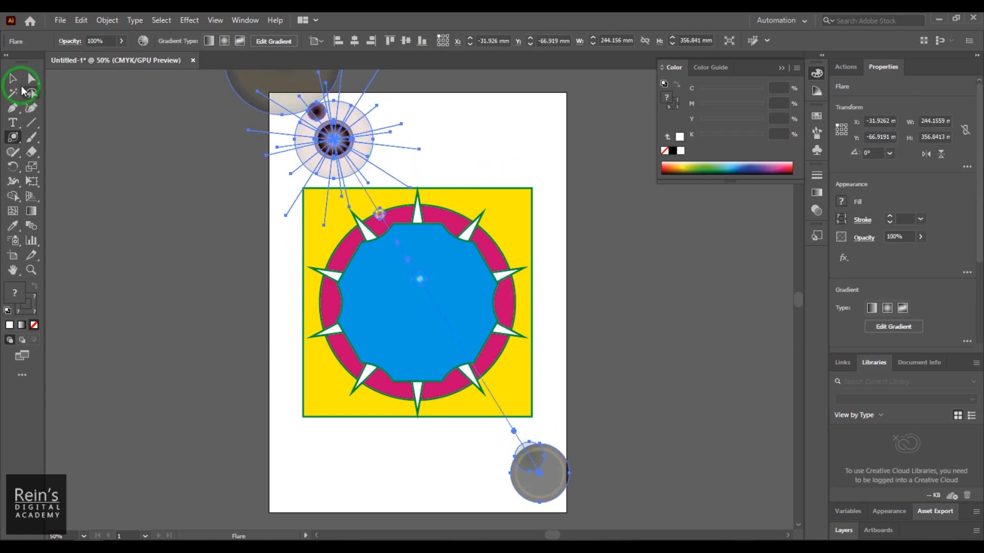
click(665, 235)
click(446, 296)
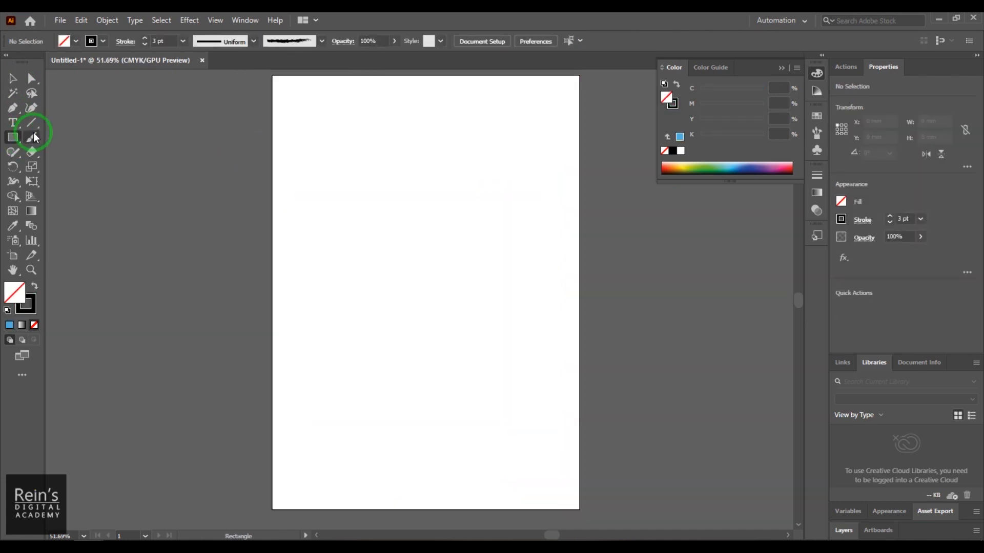
- Create a line segment with a length of 25 mm and an angle of 90° near the artboard's left edge
click(36, 126)
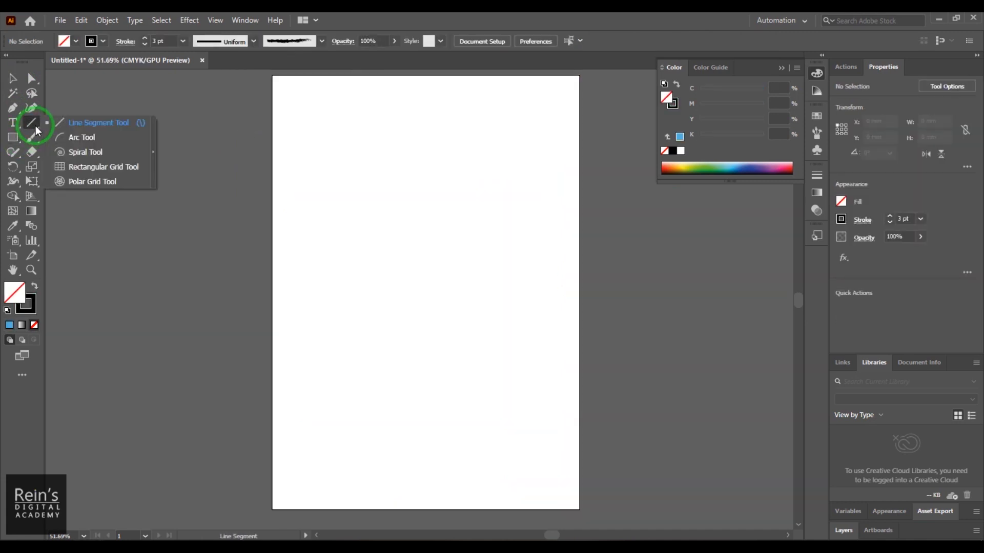
drag(35, 125, 74, 126)
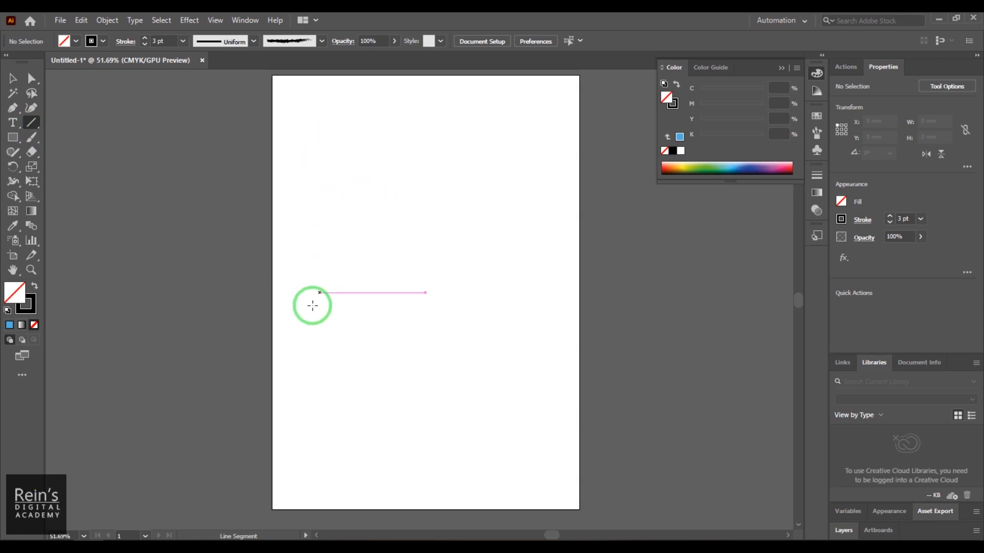
click(319, 362)
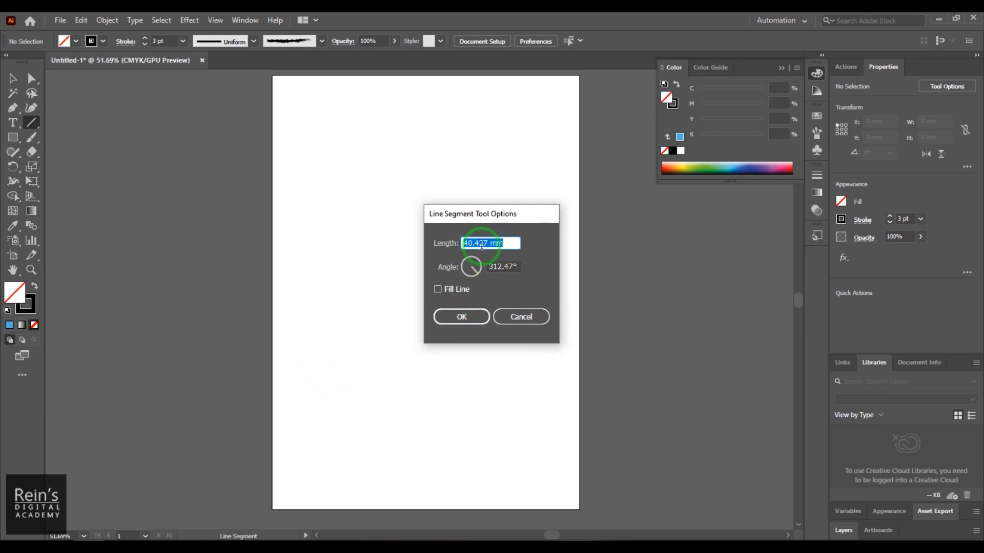
drag(510, 245, 439, 253)
text(25)
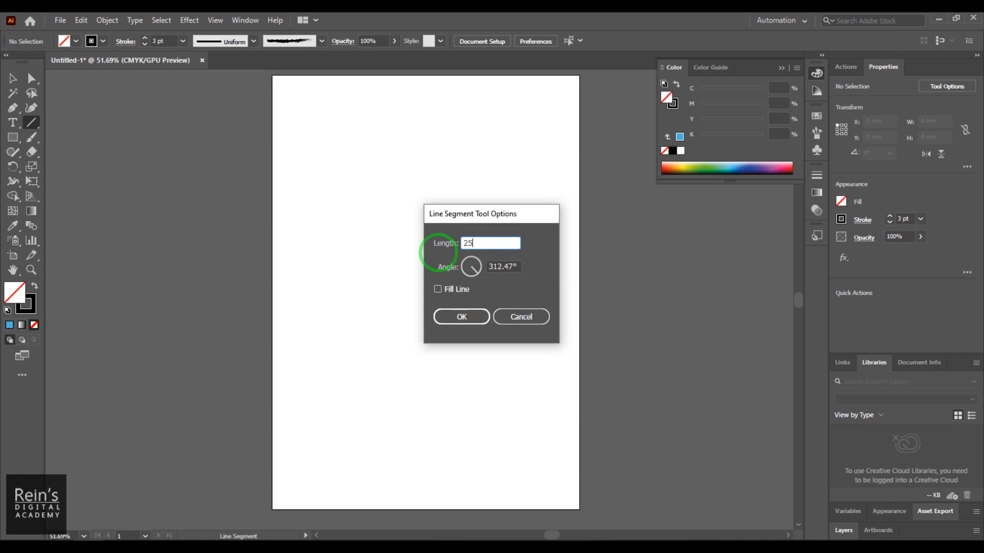
drag(518, 268, 450, 274)
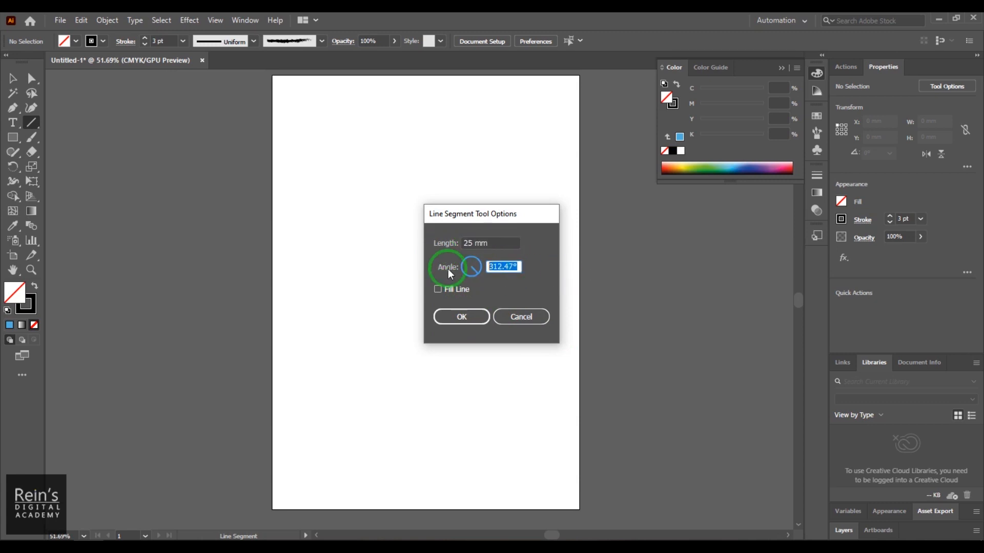
click(472, 317)
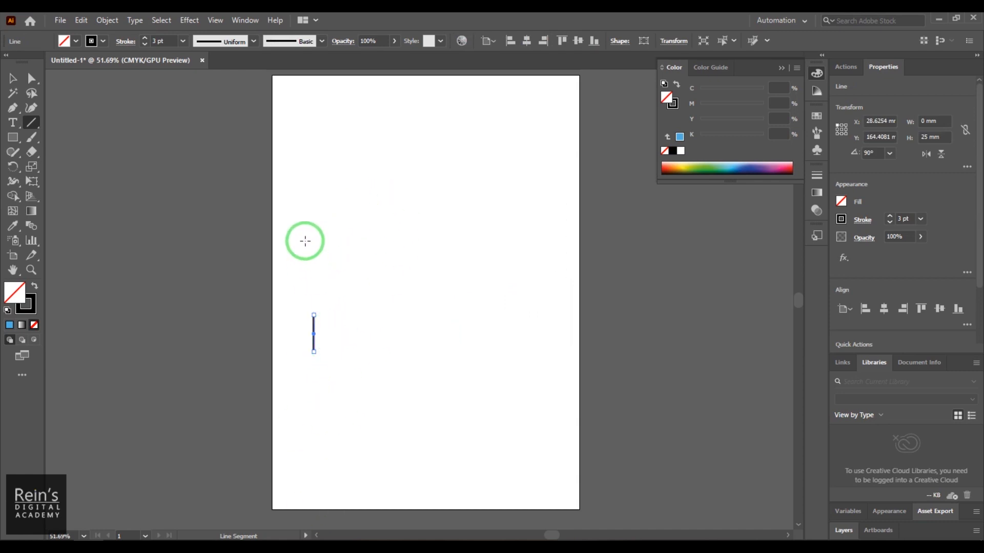
- Draw a rising diagonal line about 151 mm wide and 89 mm high across the upper artboard, and set its stroke weight to 17 pt
drag(304, 240, 527, 111)
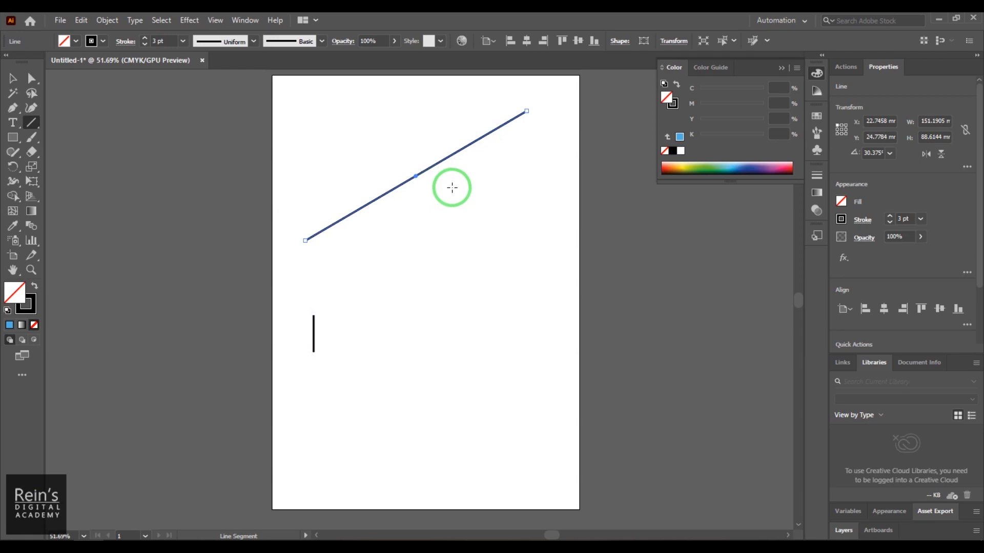
click(156, 42)
scroll(157, 42, up, 14)
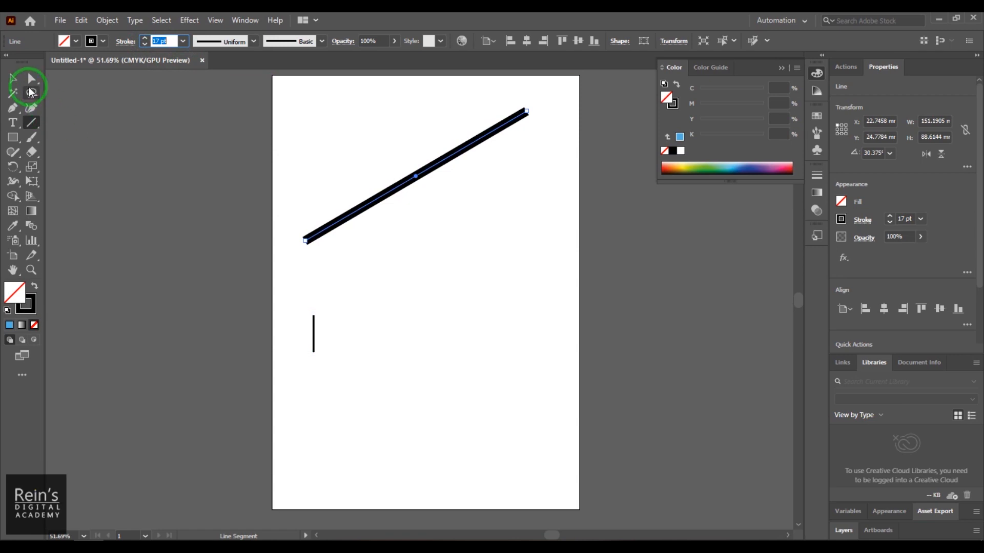
- Draw a perfectly horizontal 17 pt line about 163 mm long near the artboard's lower edge
click(14, 81)
click(33, 121)
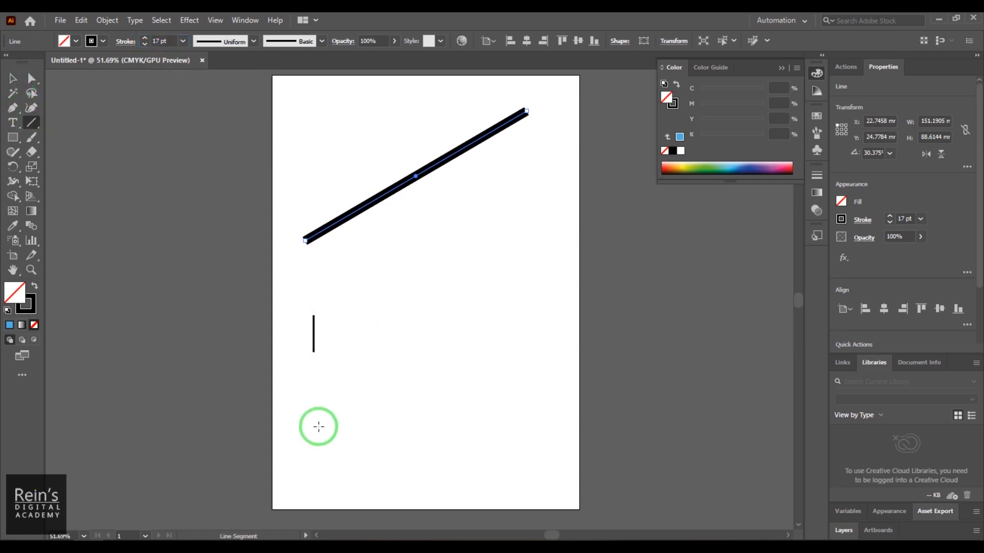
mouse_move(317, 459)
mouse_down()
mouse_move(364, 437)
mouse_move(470, 335)
mouse_move(448, 268)
mouse_move(348, 244)
mouse_move(441, 264)
mouse_move(334, 251)
mouse_move(481, 382)
mouse_move(523, 442)
mouse_move(540, 372)
mouse_move(541, 300)
mouse_move(524, 270)
mouse_move(373, 204)
mouse_move(509, 266)
mouse_move(558, 373)
mouse_move(564, 408)
mouse_move(551, 410)
mouse_up()
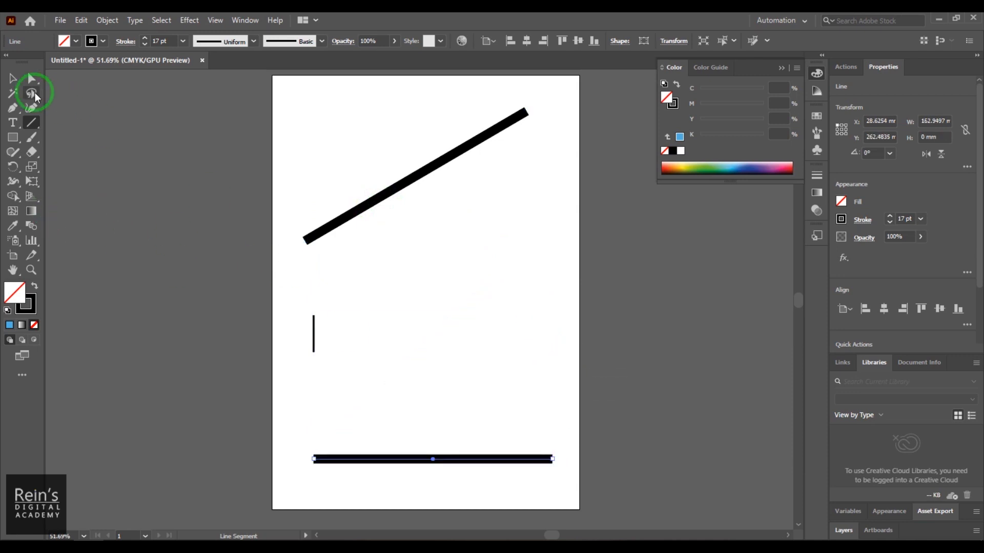
- Delete the thick diagonal line and the short vertical line
click(14, 79)
drag(328, 169, 429, 252)
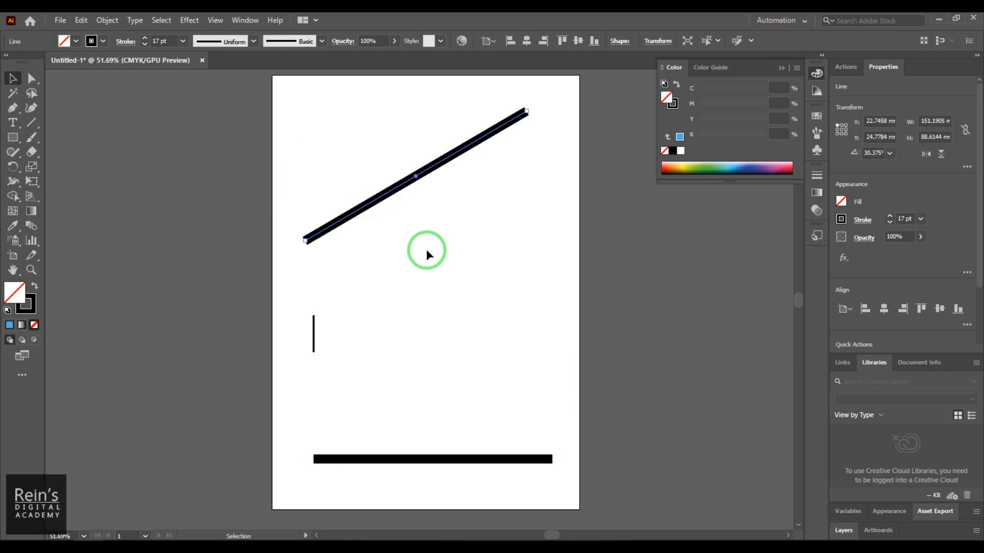
key(Delete)
drag(304, 307, 347, 381)
key(Delete)
- Try drawing a 3 pt diagonal line outward from its midpoint, about 110 mm wide and 108 mm high, and undo it
click(32, 122)
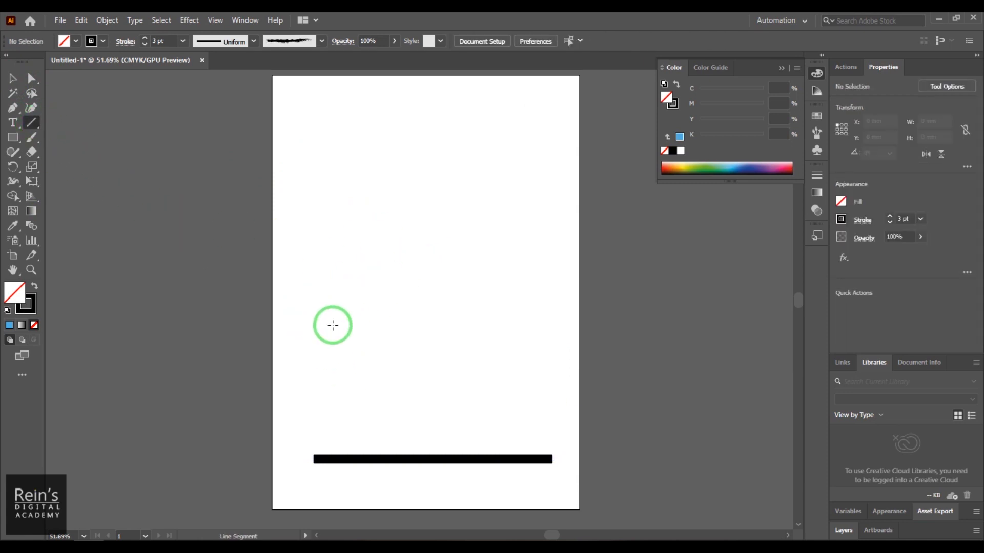
drag(426, 253, 492, 192)
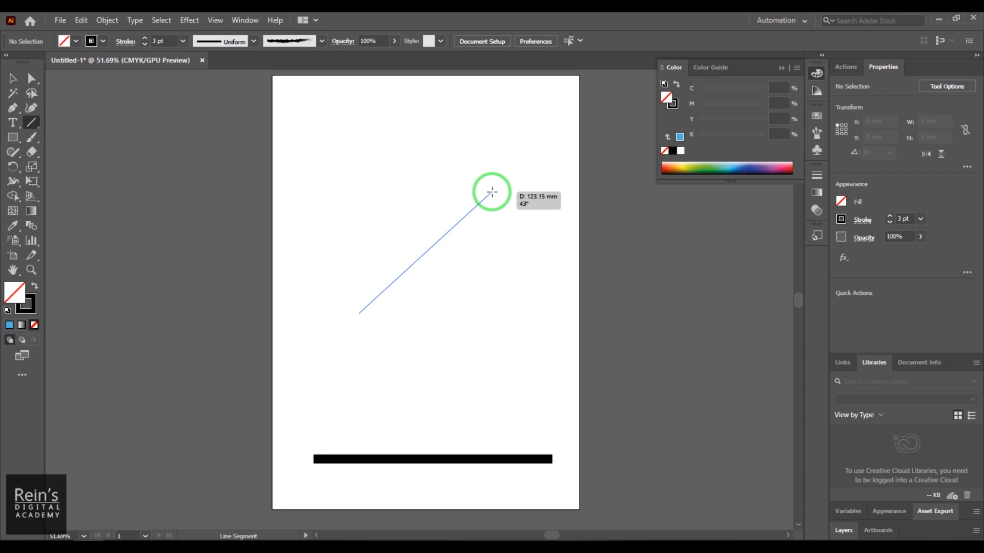
drag(492, 191, 506, 174)
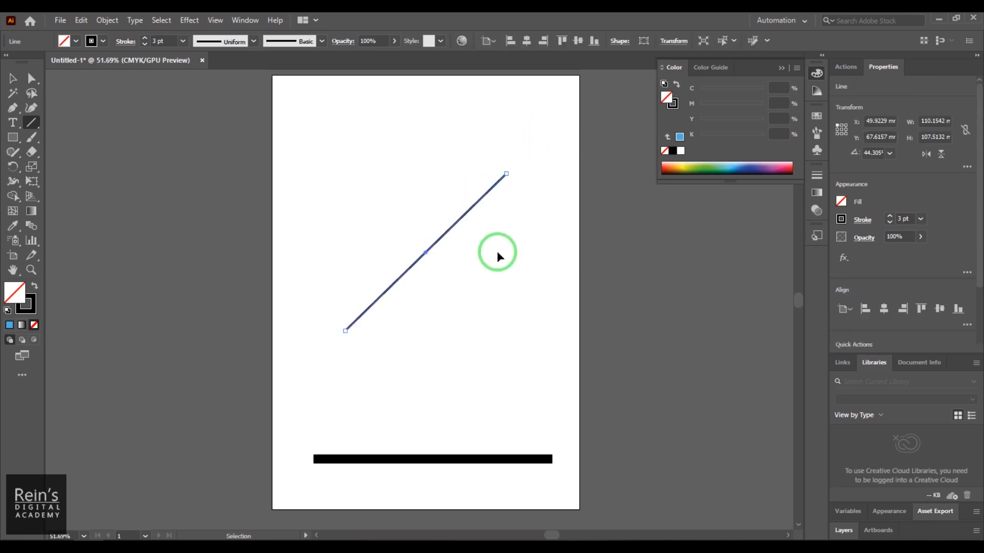
key(ctrl+z)
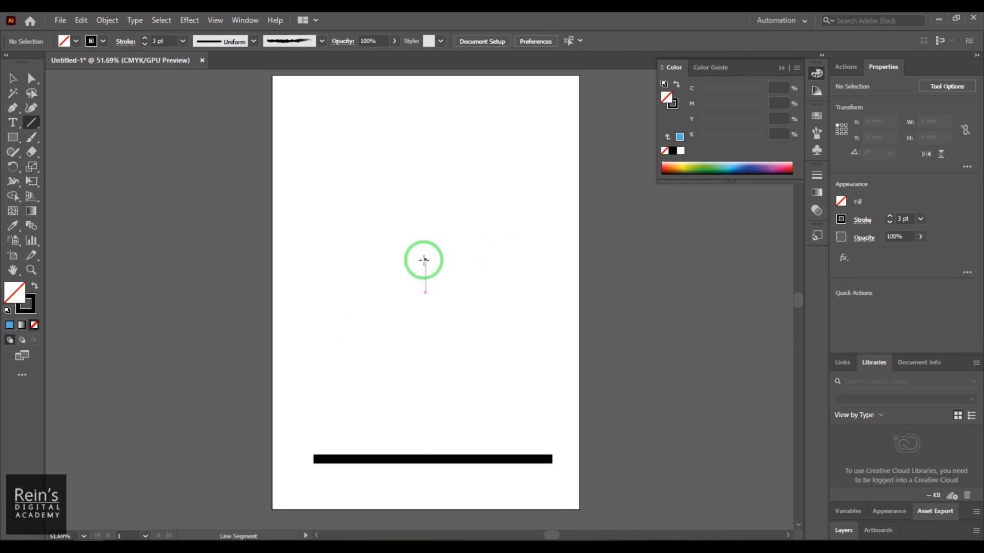
- Draw a 3 pt line outward from its midpoint, constrained to 45° and about 148 mm wide and high, on the artboard's vertical centre line
drag(425, 293, 420, 249)
mouse_move(414, 256)
mouse_down()
mouse_move(426, 260)
mouse_move(540, 116)
mouse_move(498, 181)
mouse_up()
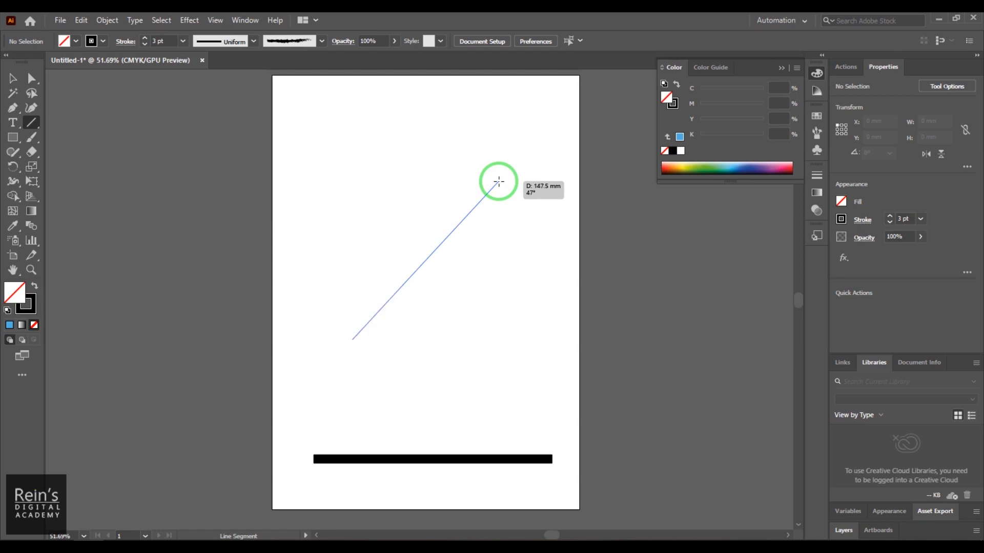
drag(498, 182, 515, 136)
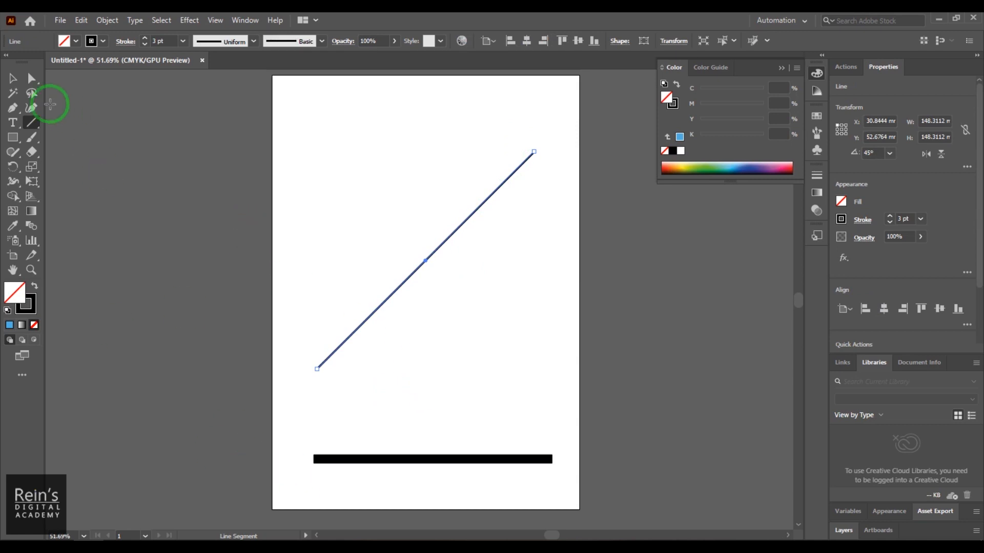
- Delete the thick horizontal line near the artboard's lower edge
click(15, 79)
click(425, 480)
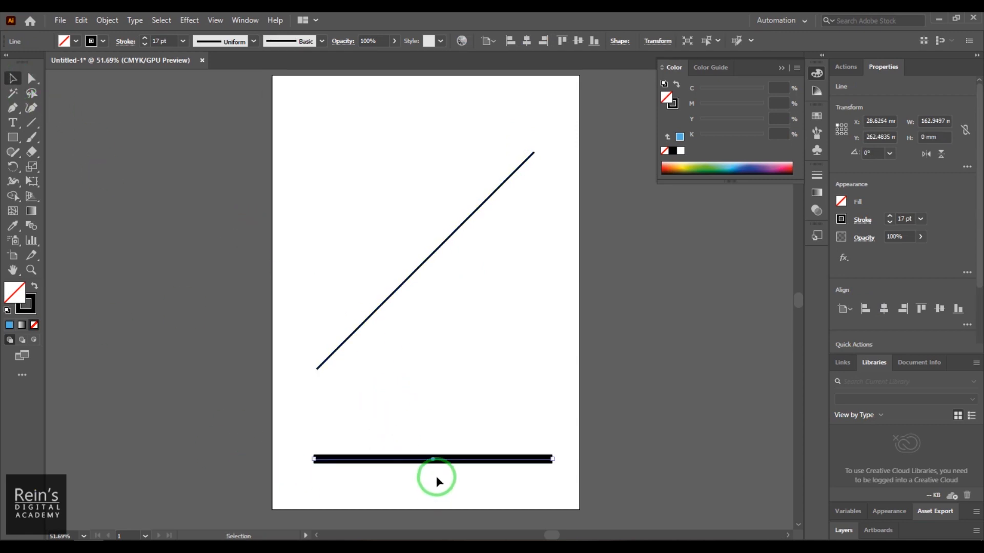
key(Delete)
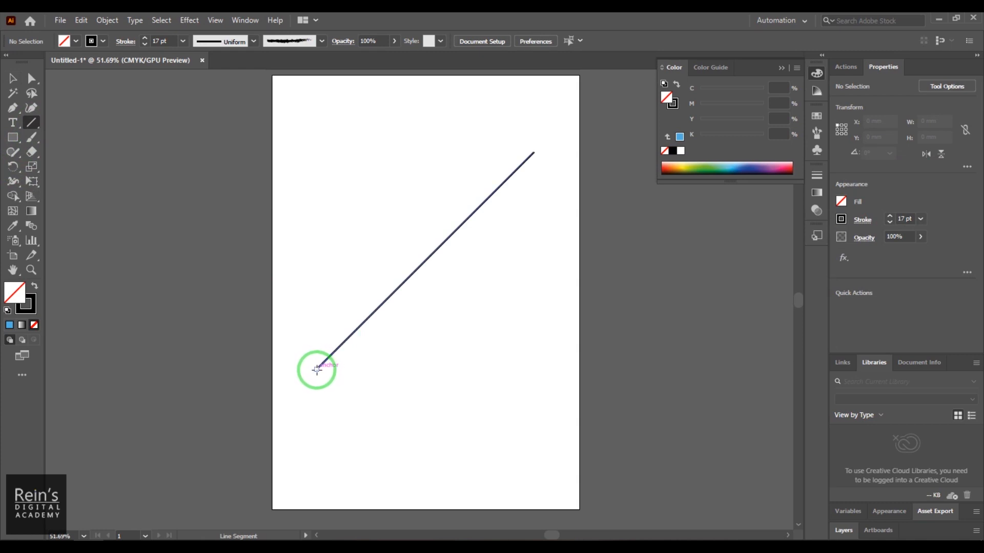
- Draw a horizontal 17 pt line about 163 mm long, starting at the lower-left anchor of the 45° line
drag(317, 369, 555, 385)
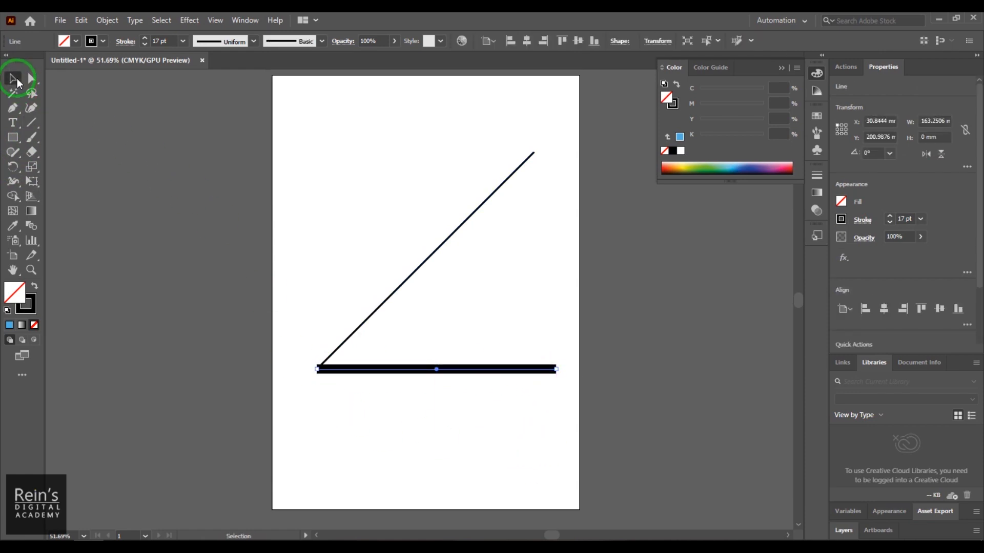
click(318, 371)
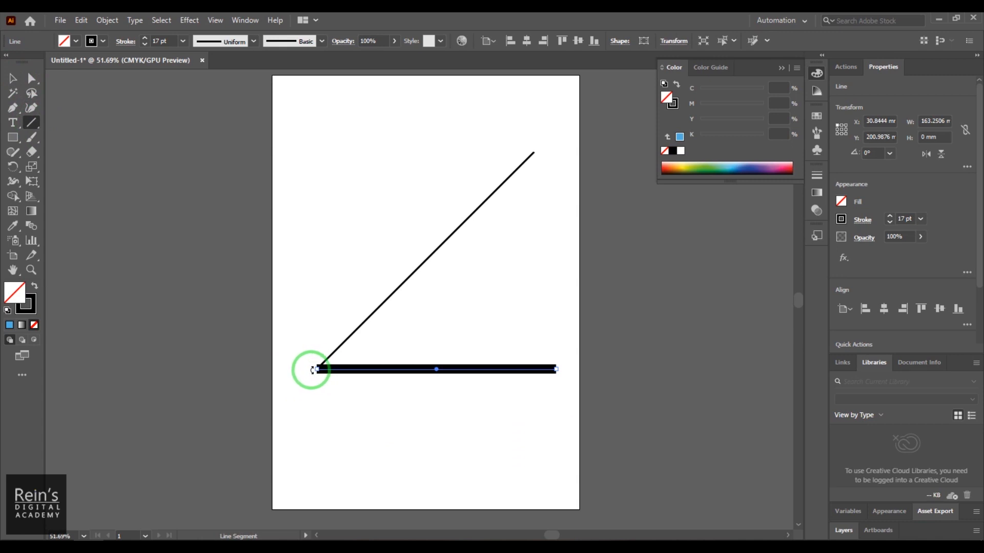
click(522, 317)
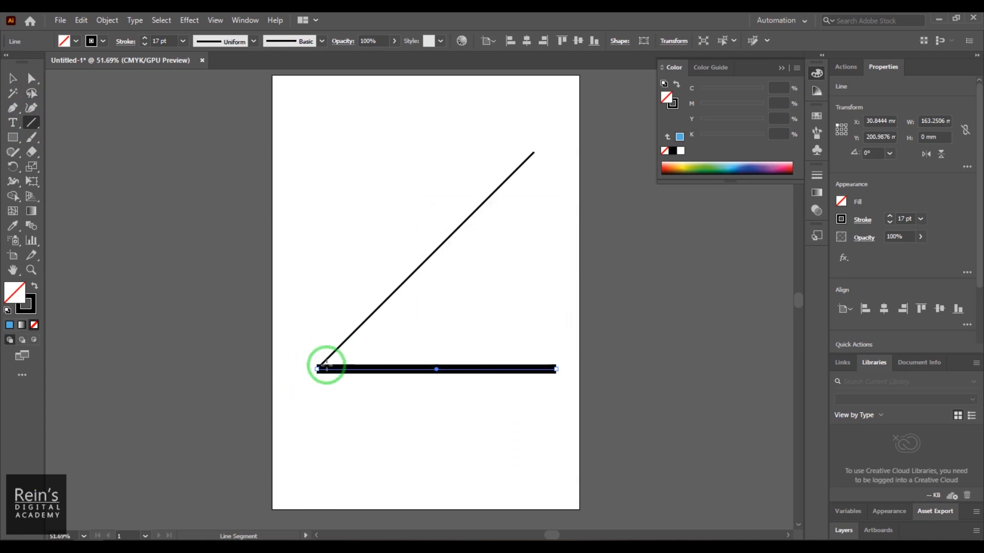
click(13, 78)
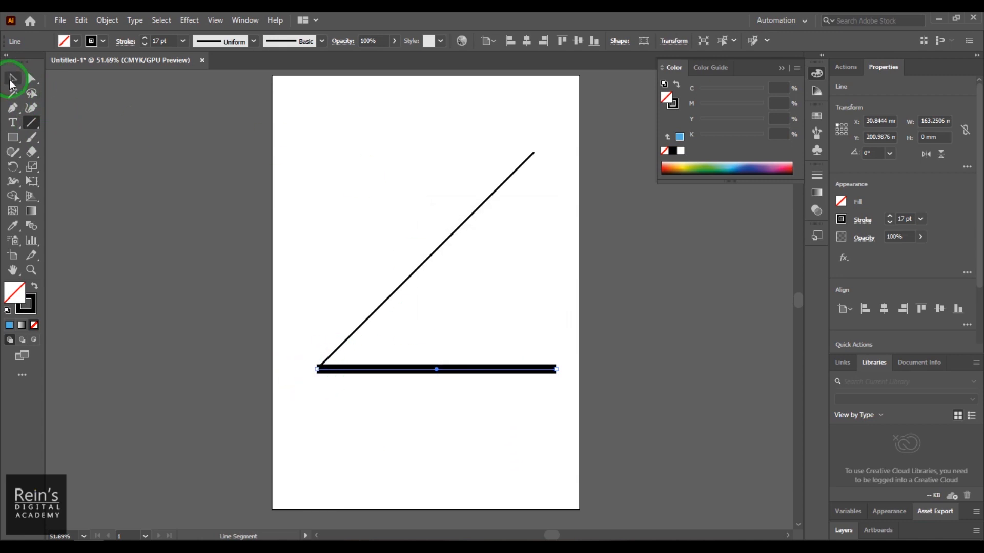
- Draw a vertical 17 pt line about 176 mm long, starting at the left end of the thick horizontal line
click(361, 455)
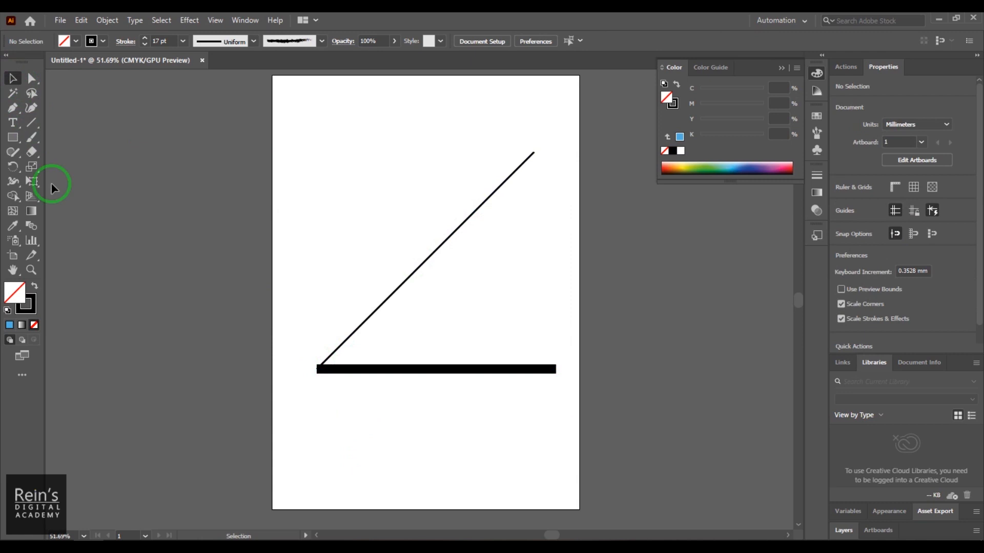
click(31, 124)
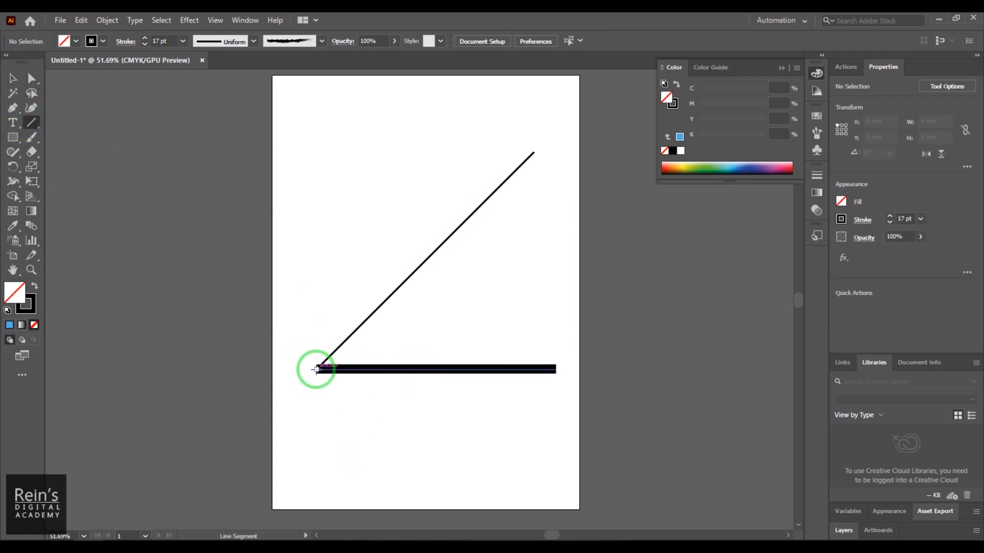
drag(316, 369, 348, 111)
click(12, 79)
click(414, 211)
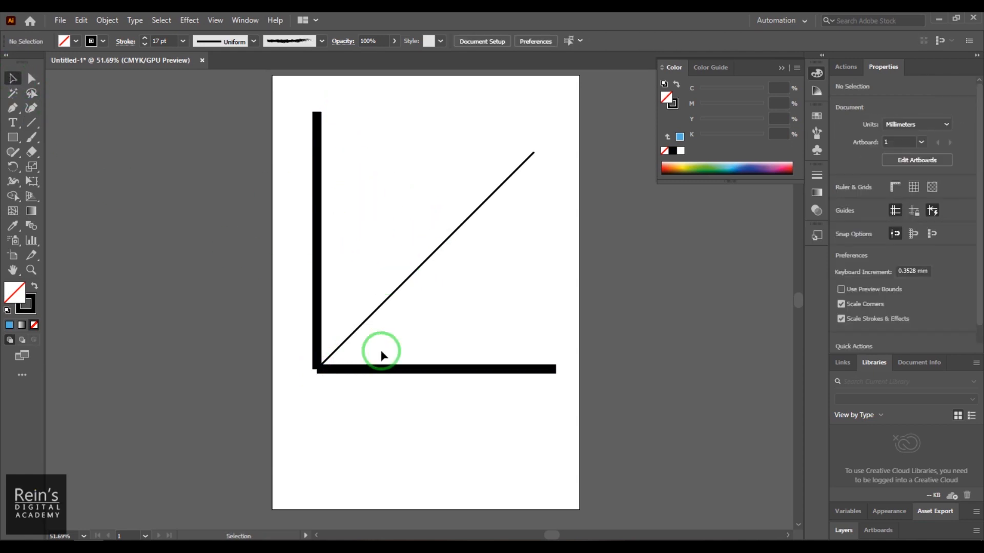
- Nudge the thick vertical line down about 2 mm to square off its corner with the horizontal line
click(316, 346)
key(Down)
key(Down)
key(Down)
key(Down)
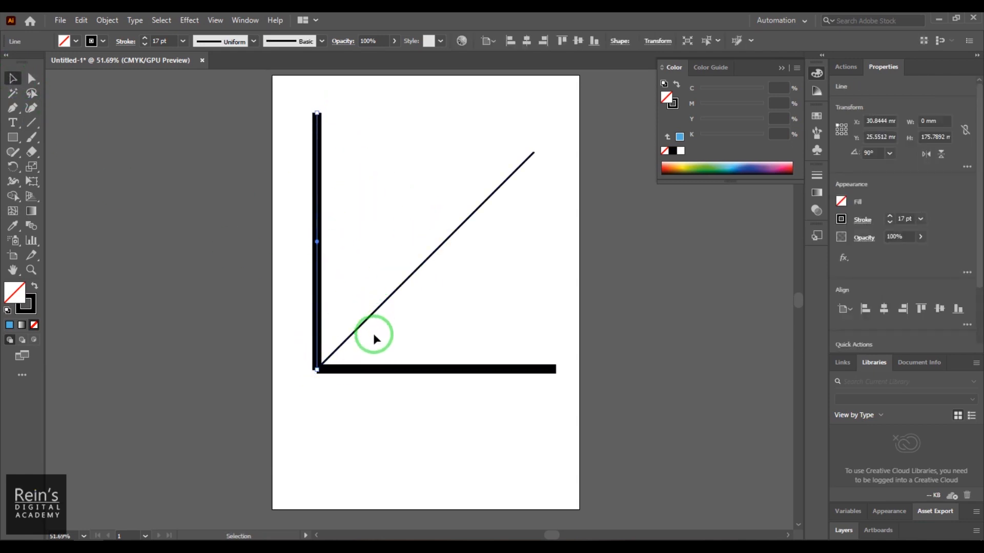
key(Down)
click(509, 447)
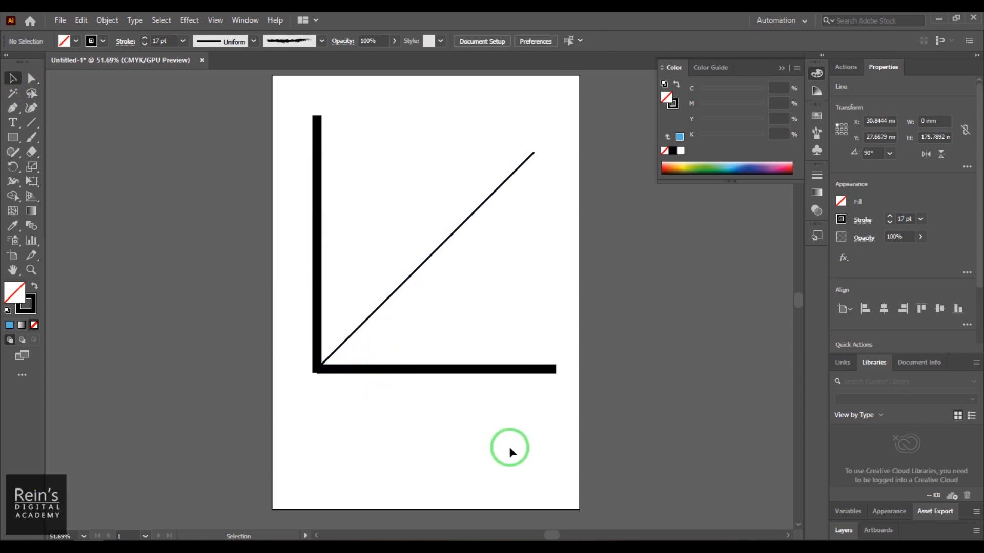
- Select the vertical, horizontal and diagonal lines together and delete them
key(ctrl+a)
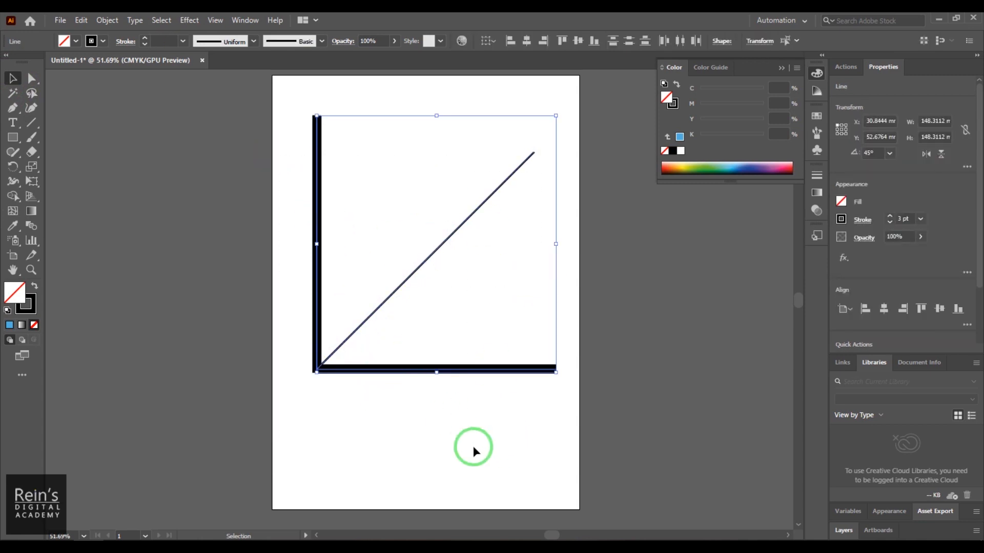
click(466, 467)
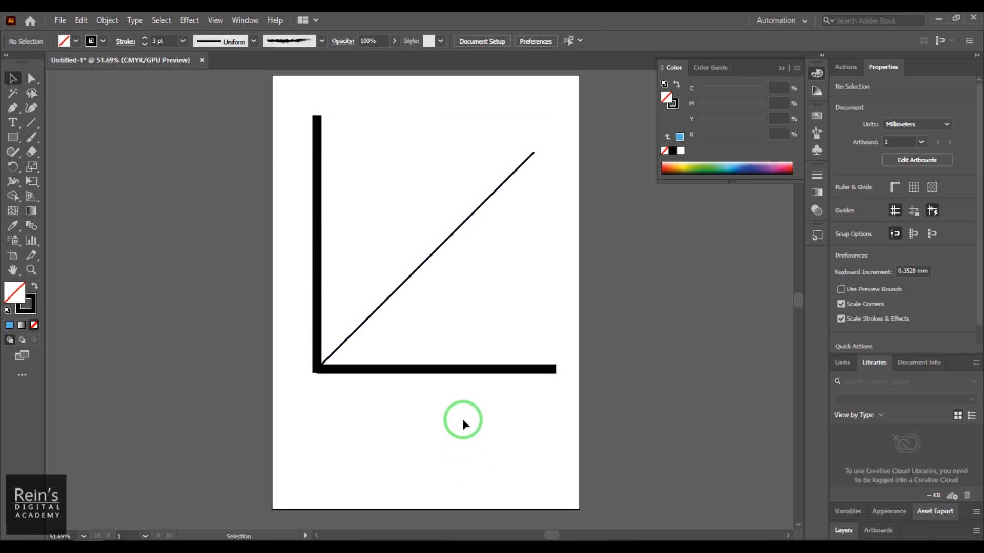
drag(286, 149, 592, 461)
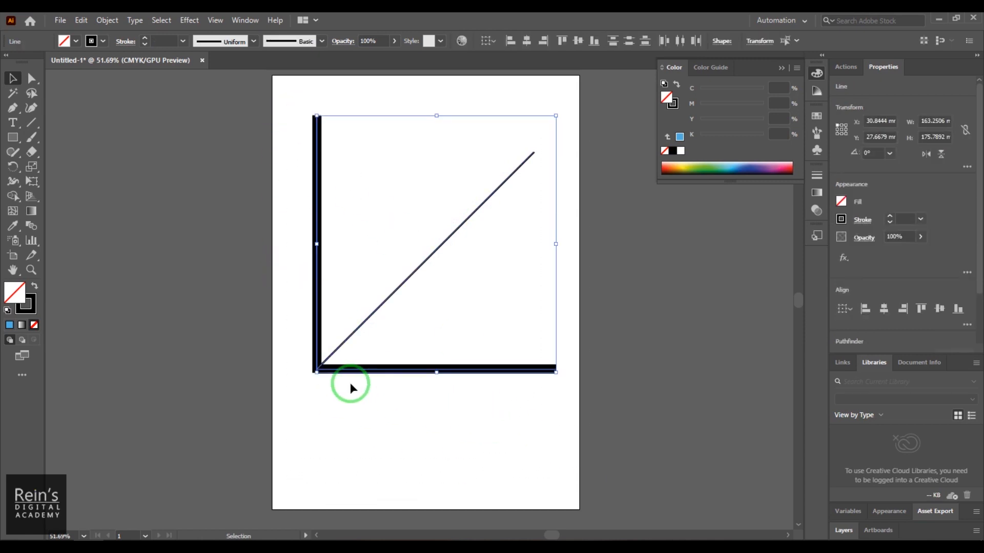
click(364, 416)
click(435, 251)
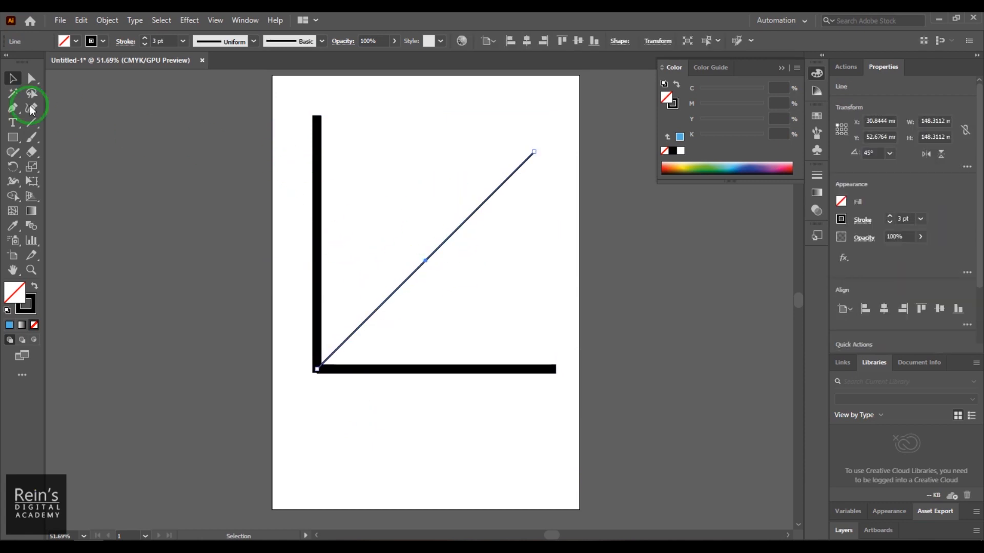
drag(297, 99, 571, 410)
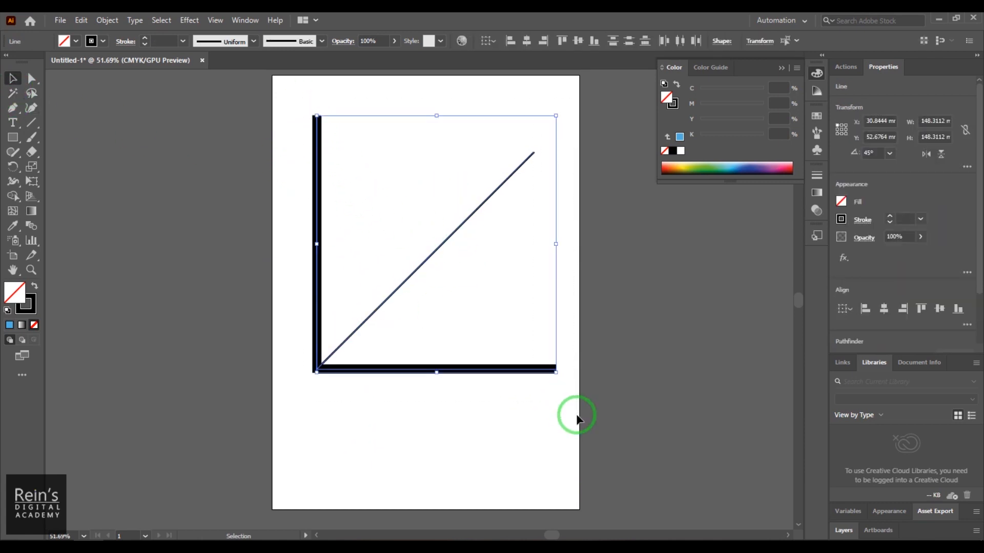
key(Delete)
- Try drawing a large 3 pt arc with the Arc tool, varying its curvature and growing it from the centre, and undo it
drag(31, 128, 104, 138)
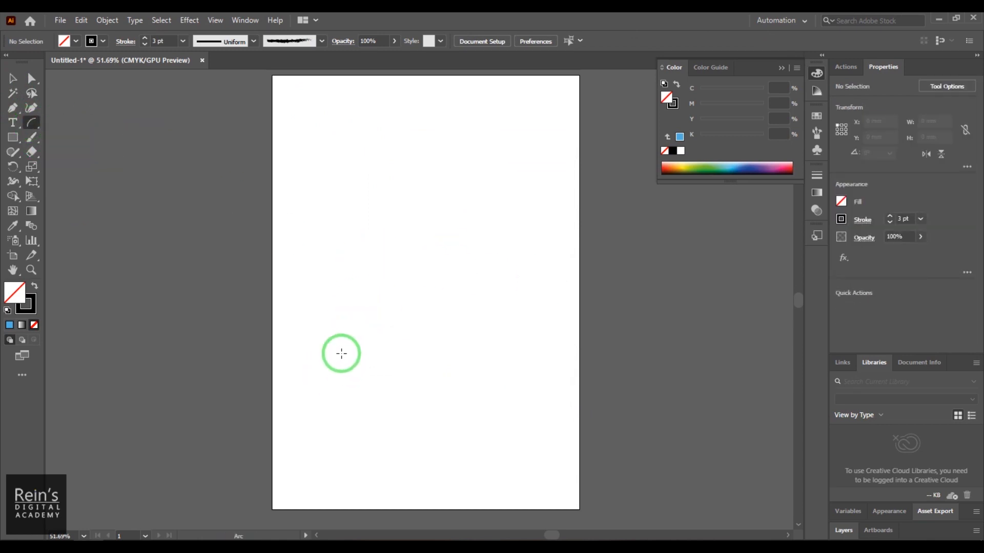
mouse_move(336, 346)
mouse_down()
mouse_move(397, 303)
mouse_move(518, 147)
mouse_move(505, 134)
mouse_move(522, 166)
mouse_move(505, 147)
mouse_move(514, 140)
mouse_move(407, 149)
mouse_move(461, 154)
mouse_move(511, 173)
mouse_move(541, 167)
mouse_up()
key(Up)
key(Up)
key(Down)
key(Down)
key(Down)
key(Down)
key(Down)
key(Down)
key(Up)
key(Up)
key(Up)
key(Up)
key(Up)
key(Up)
key(Down)
key(Down)
key(Down)
key(Down)
key(Down)
key(Down)
key(Up)
key(Up)
key(alt)
key(alt)
key(alt)
key(ctrl+z)
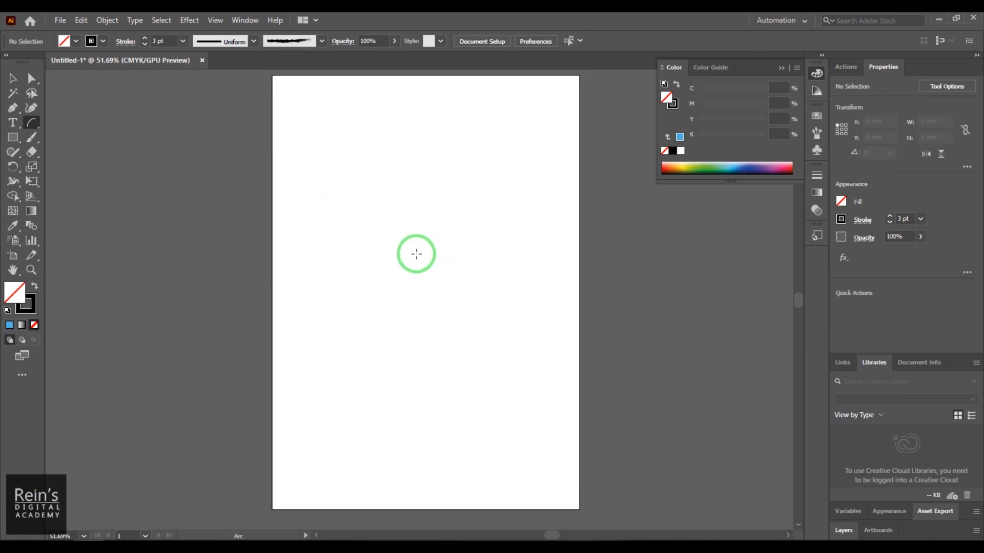
- Draw a 3 pt arc outward from its centre, about 58 mm wide and 53 mm high, near the artboard's middle
drag(417, 266, 471, 215)
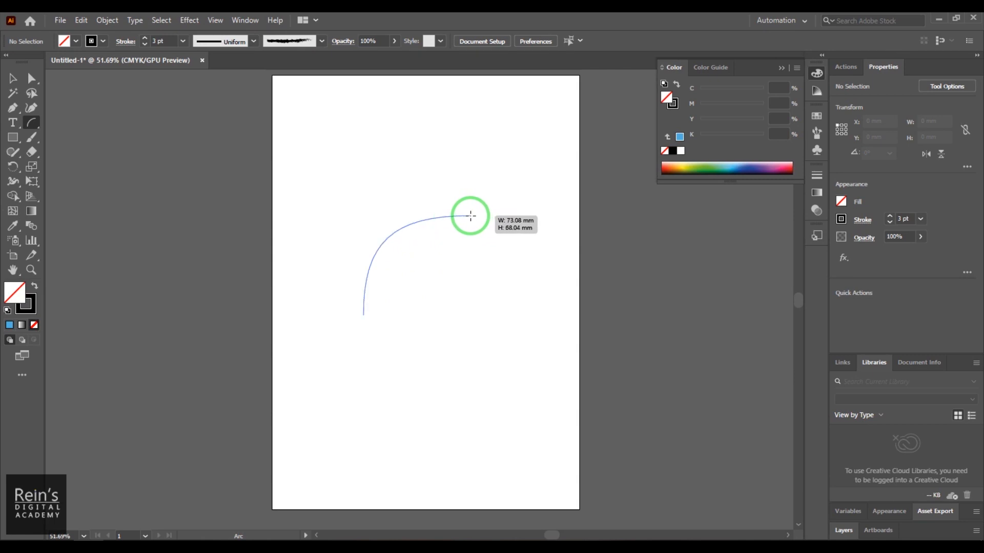
drag(472, 216, 451, 214)
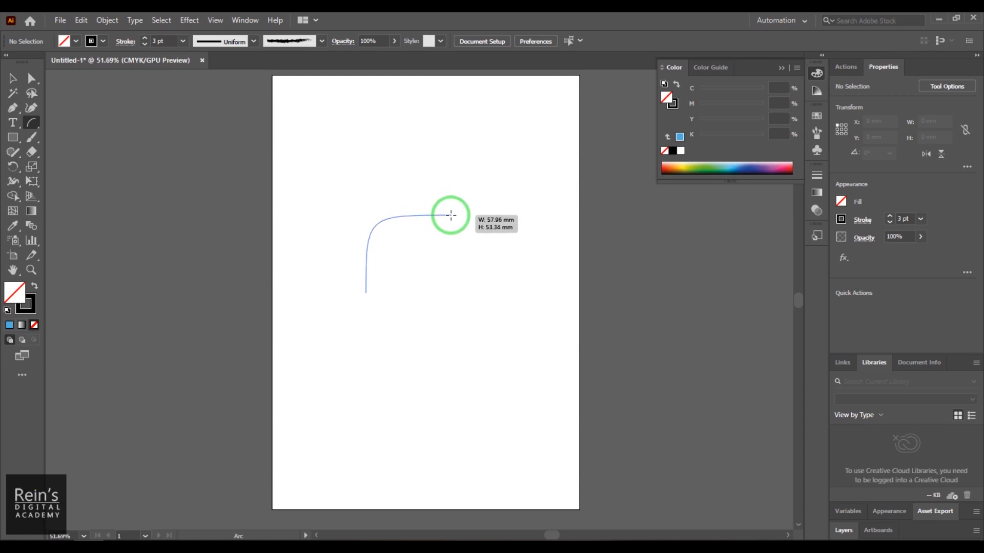
drag(451, 215, 451, 215)
- Delete the arc from the artboard
click(13, 79)
drag(342, 193, 486, 344)
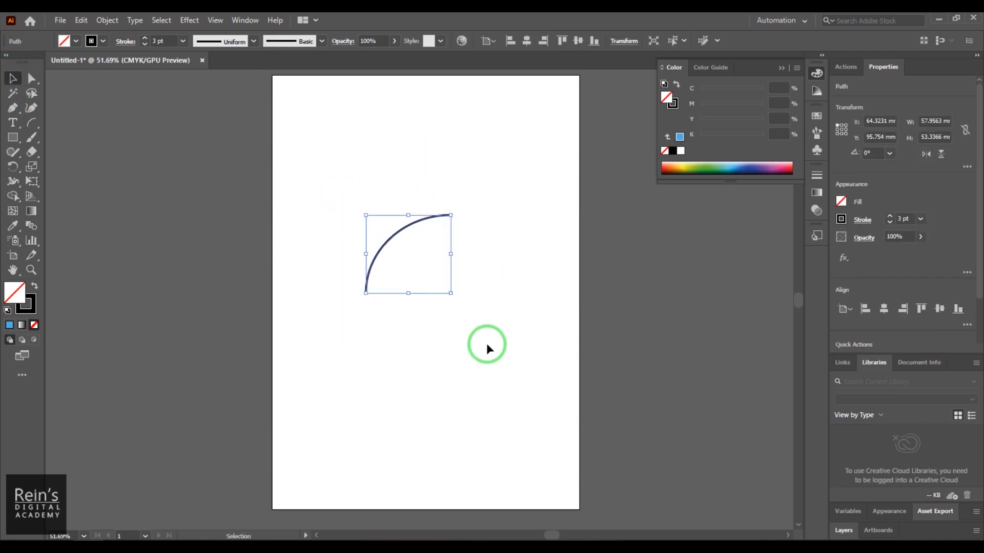
key(Delete)
- Draw a 3 pt spiral with many closely spaced winds, about 136 mm wide and 139 mm high, centred on the artboard
click(35, 125)
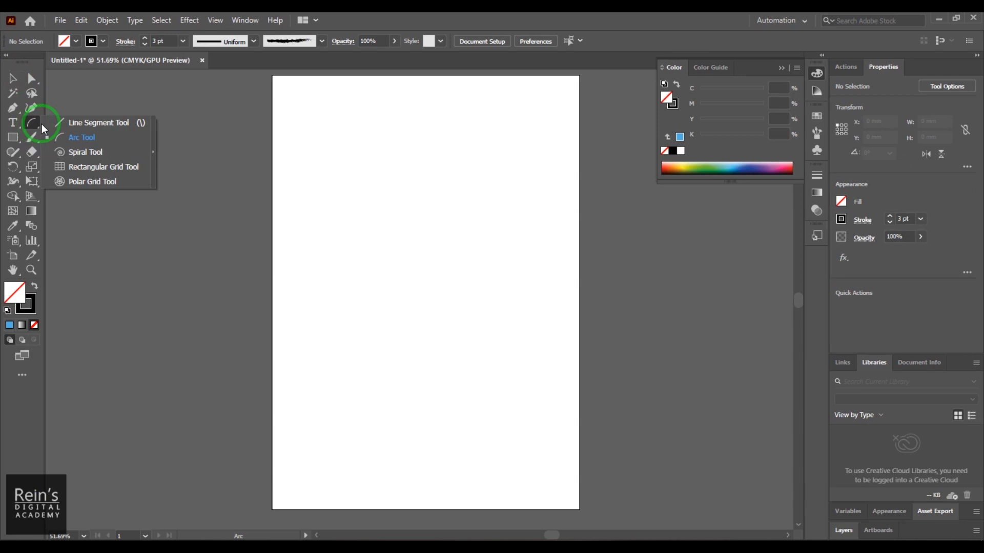
click(93, 152)
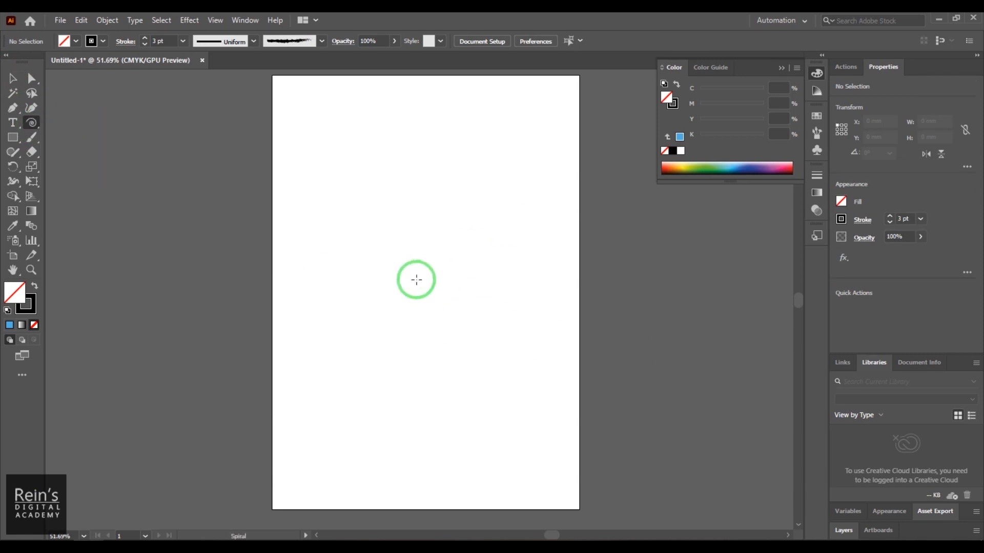
drag(424, 289, 487, 345)
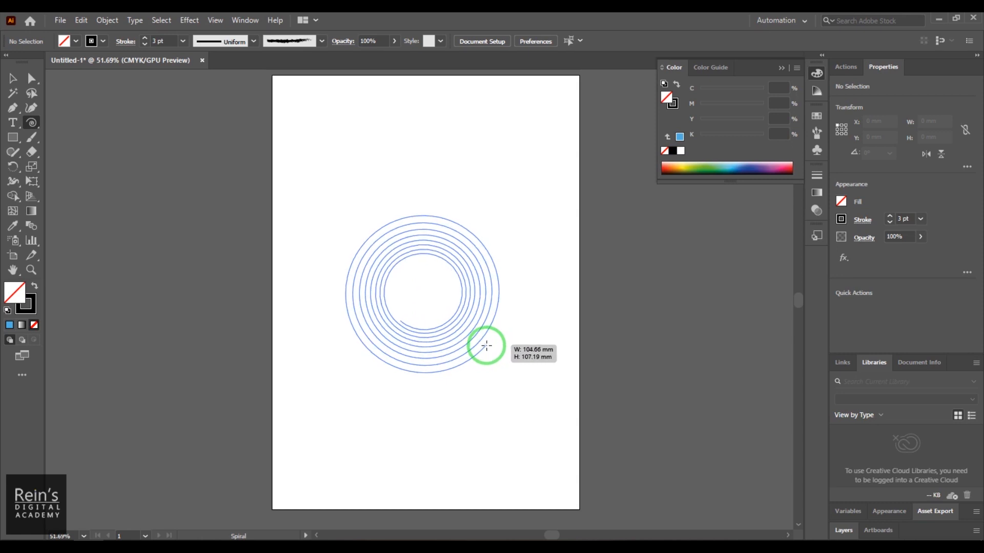
drag(486, 346, 486, 346)
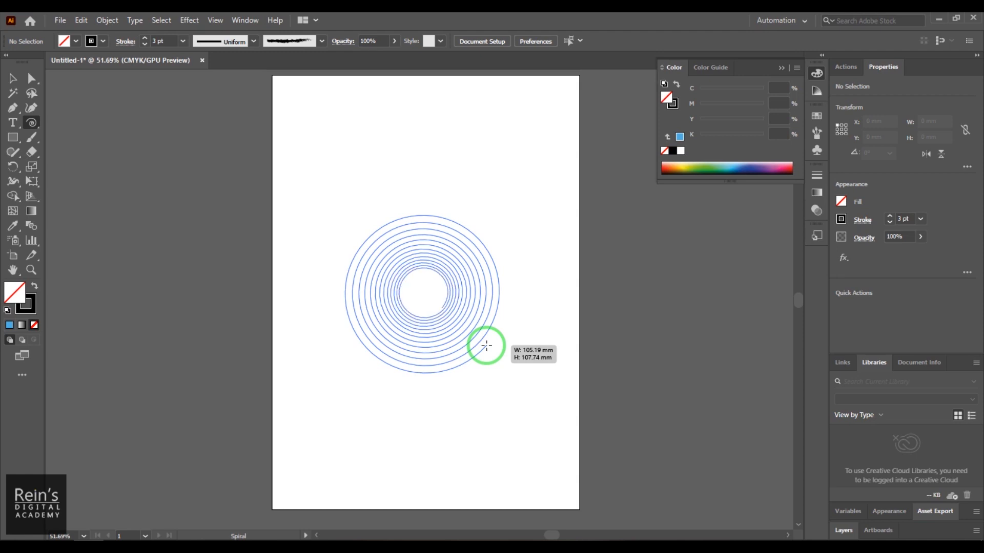
drag(487, 345, 498, 367)
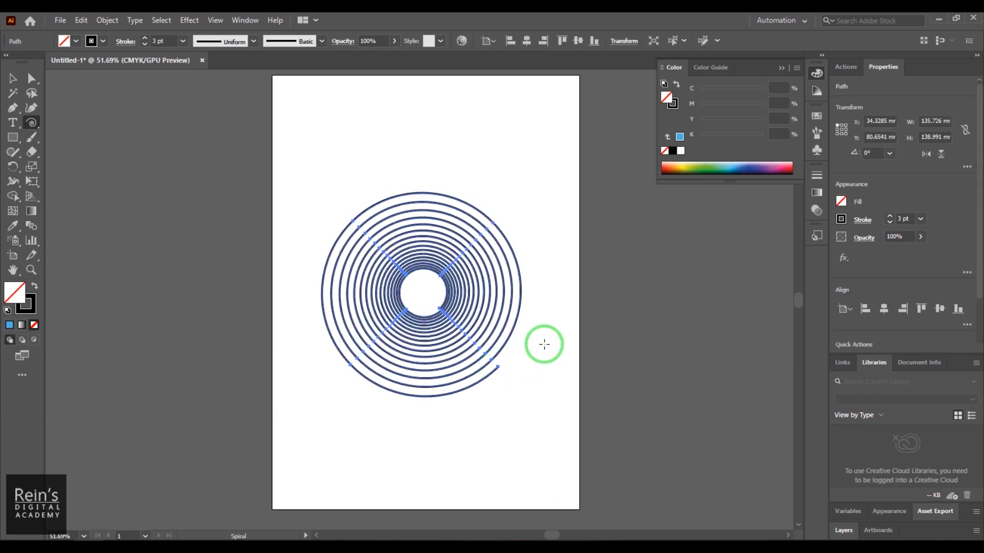
- Delete the spiral from the artboard
click(13, 79)
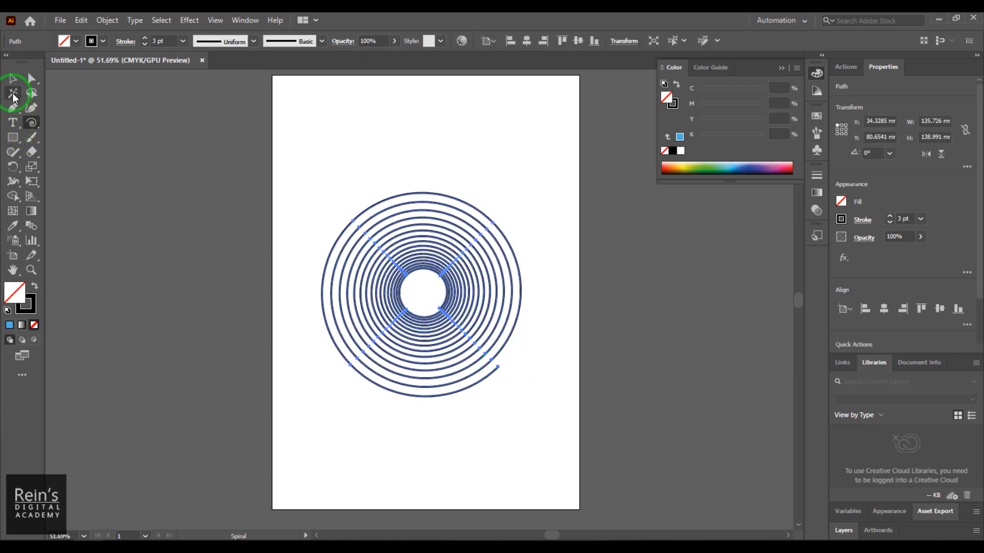
click(317, 144)
drag(316, 146, 518, 382)
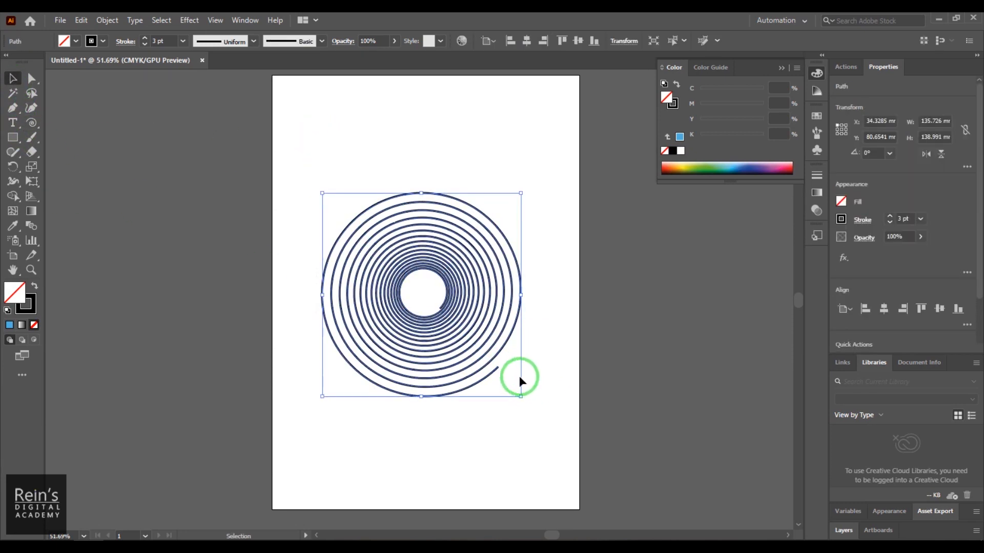
key(Delete)
- Draw a square 3 pt rectangular grid about 174 mm wide and high, with seven columns and six rows
drag(29, 125, 99, 167)
drag(305, 124, 559, 367)
key(Down)
key(Down)
key(Down)
key(Up)
key(Up)
key(Up)
key(Left)
key(Left)
key(Left)
key(Left)
key(Right)
key(Right)
key(Right)
key(Right)
key(Right)
mouse_move(556, 378)
mouse_down()
mouse_move(505, 435)
mouse_move(546, 408)
mouse_move(556, 413)
mouse_move(548, 392)
mouse_up()
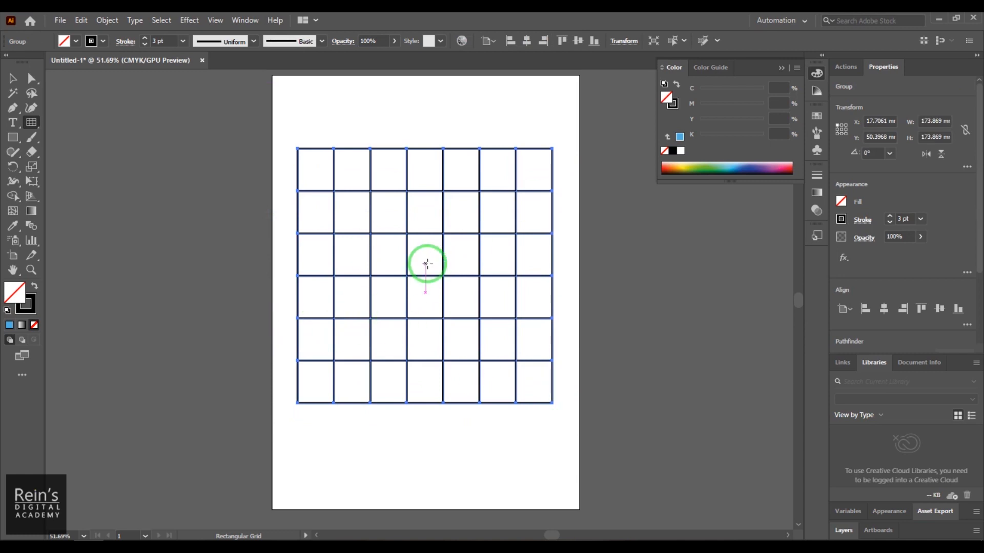
- Delete the rectangular grid from the artboard
click(13, 79)
drag(275, 121, 564, 448)
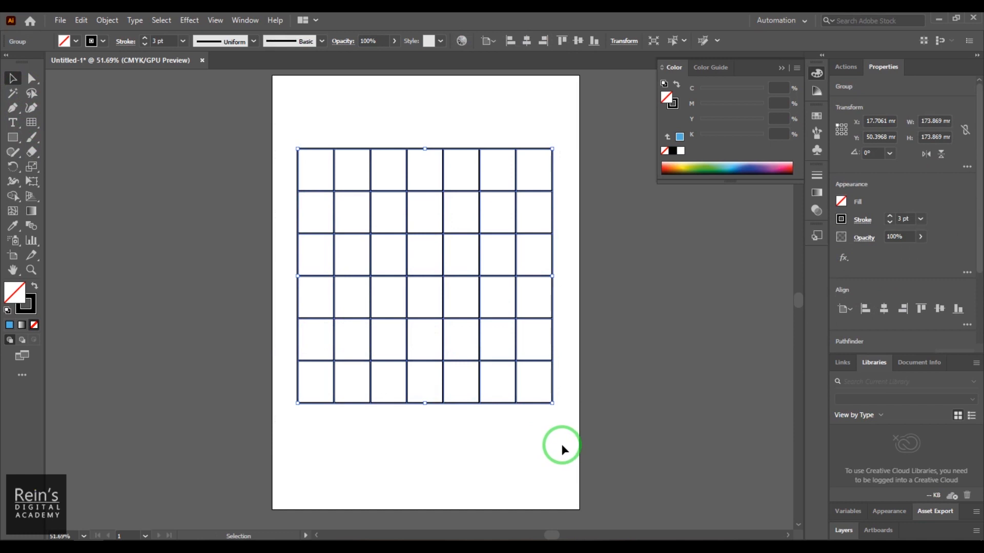
key(Delete)
- Draw a circular 3 pt polar grid about 193 mm across, with six concentric circles and twelve radial divisions
drag(33, 122, 126, 181)
drag(352, 158, 594, 427)
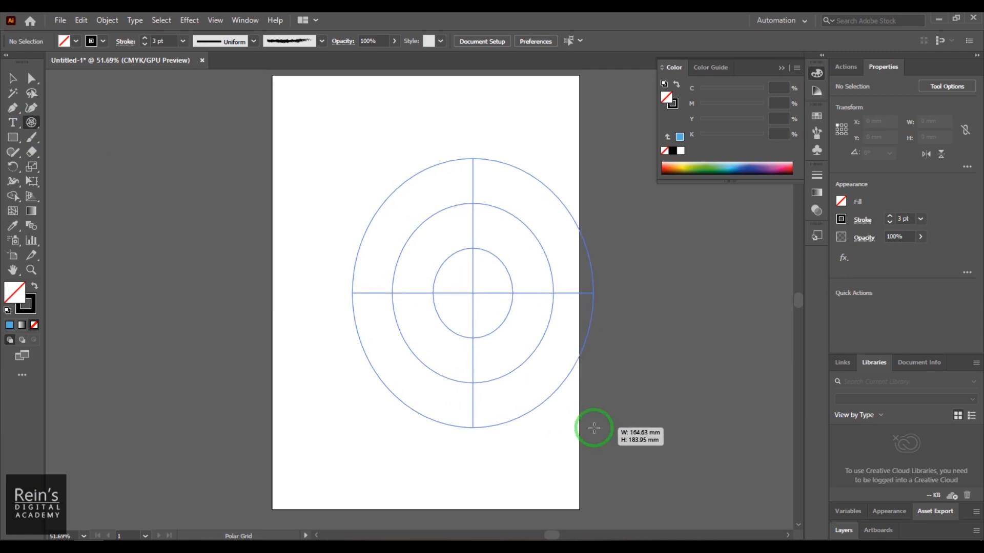
key(Up)
key(Up)
key(Up)
drag(594, 427, 568, 410)
key(Down)
key(Down)
key(Down)
key(Down)
key(Up)
key(Up)
key(Up)
key(Up)
key(Up)
key(Down)
key(Down)
key(Down)
key(Down)
key(Down)
key(Up)
key(Up)
key(Up)
key(Up)
key(Left)
key(Left)
key(Right)
key(Right)
key(Right)
key(Right)
key(Right)
key(Right)
key(Right)
key(Right)
key(Right)
key(Right)
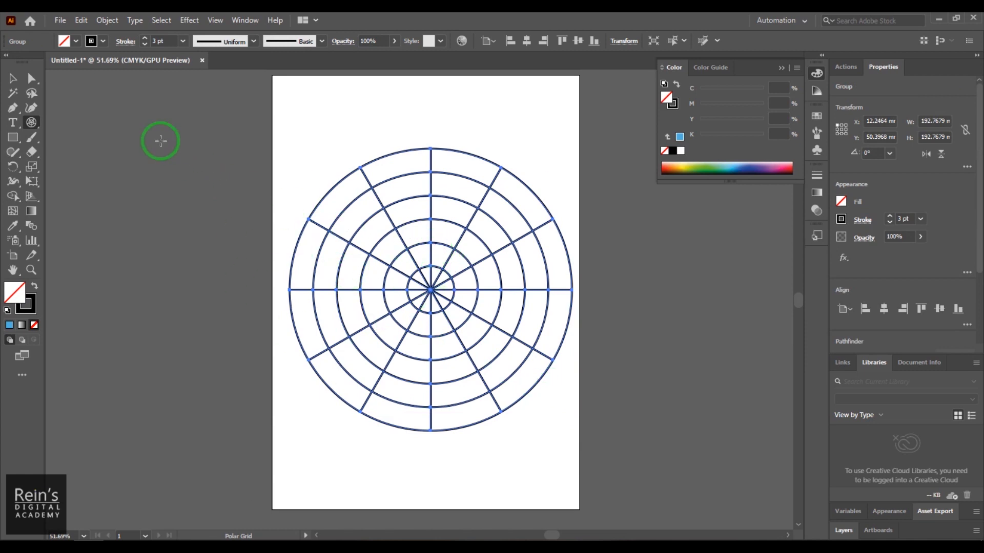
- Set the polar grid's stroke weight to 7 pt and its stroke colour to magenta
click(155, 40)
key(Up)
key(Up)
key(Up)
key(Up)
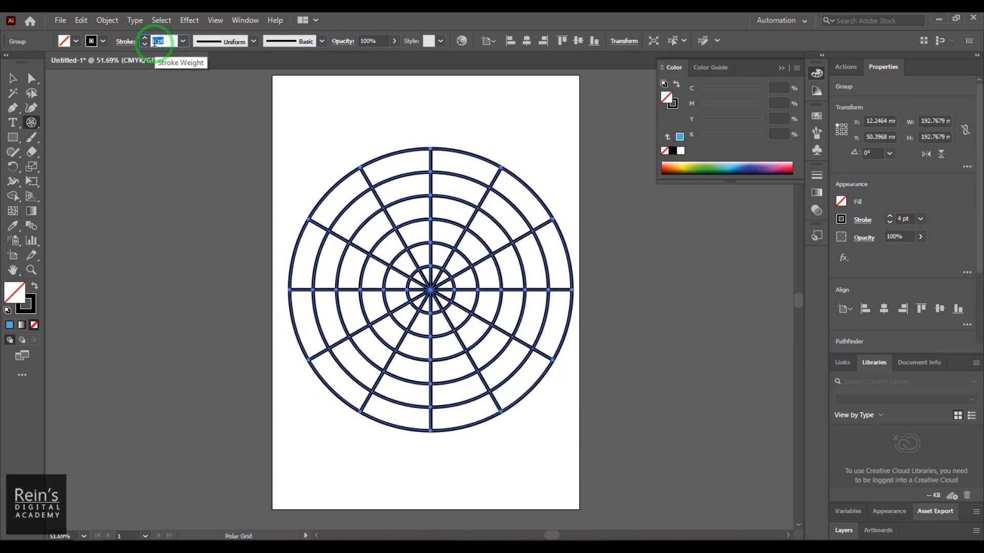
click(92, 43)
click(85, 61)
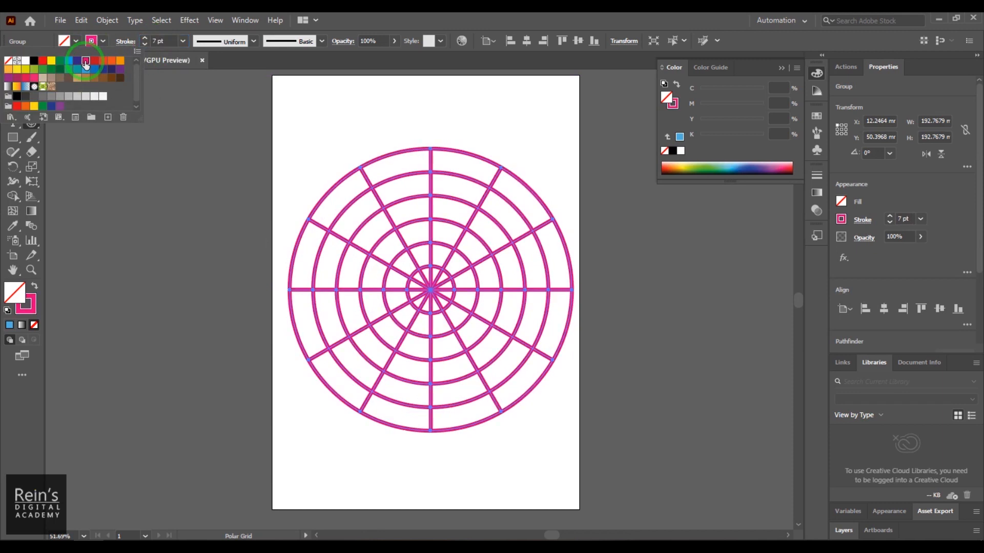
click(343, 17)
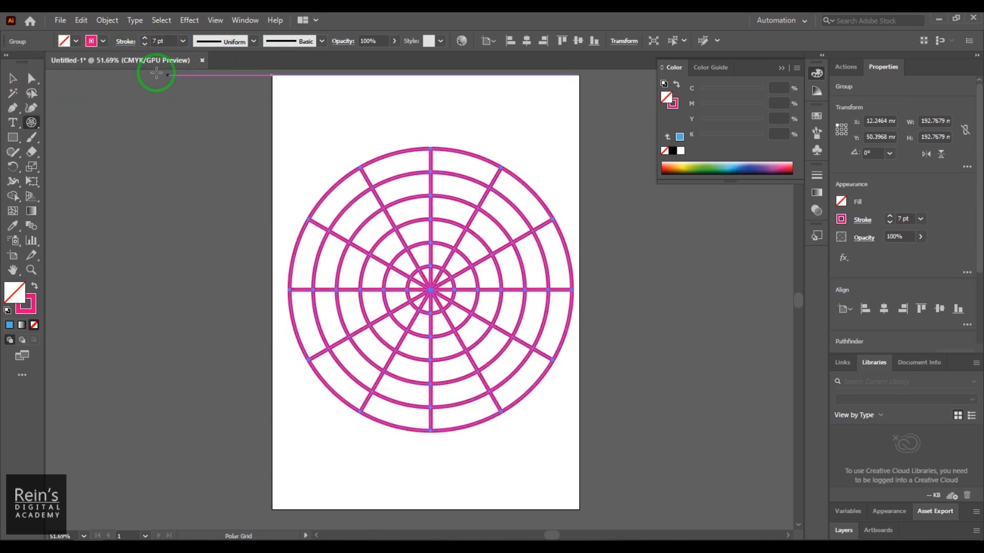
- Make the polar grid's stroke a dashed line, set its weight to 3 pt, and deselect the grid
click(119, 42)
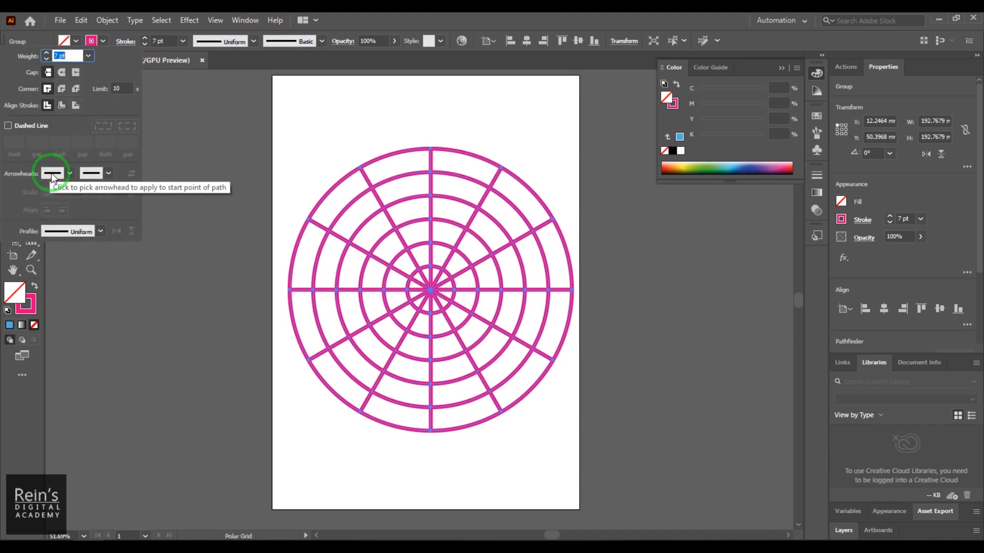
click(33, 126)
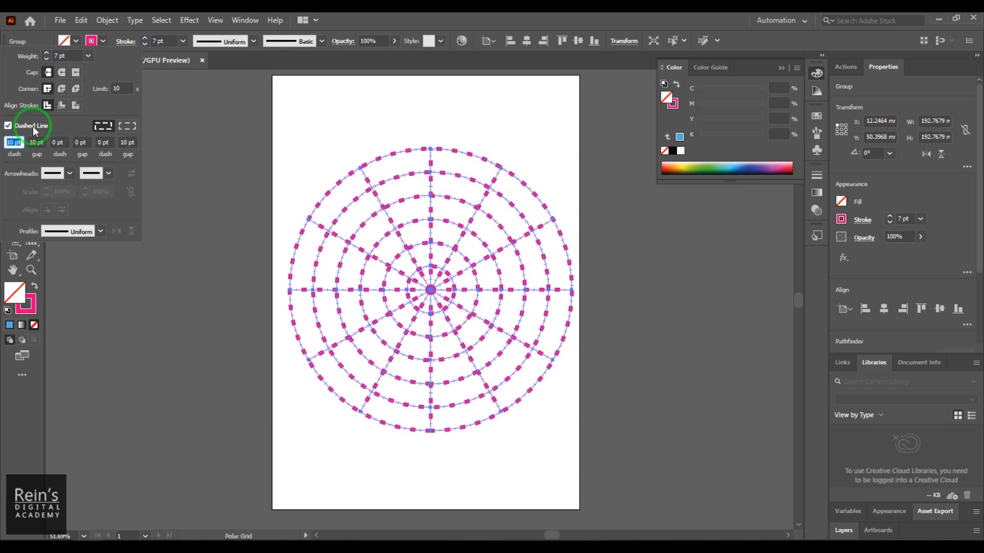
click(147, 41)
scroll(147, 43, down, 6)
scroll(147, 43, up, 2)
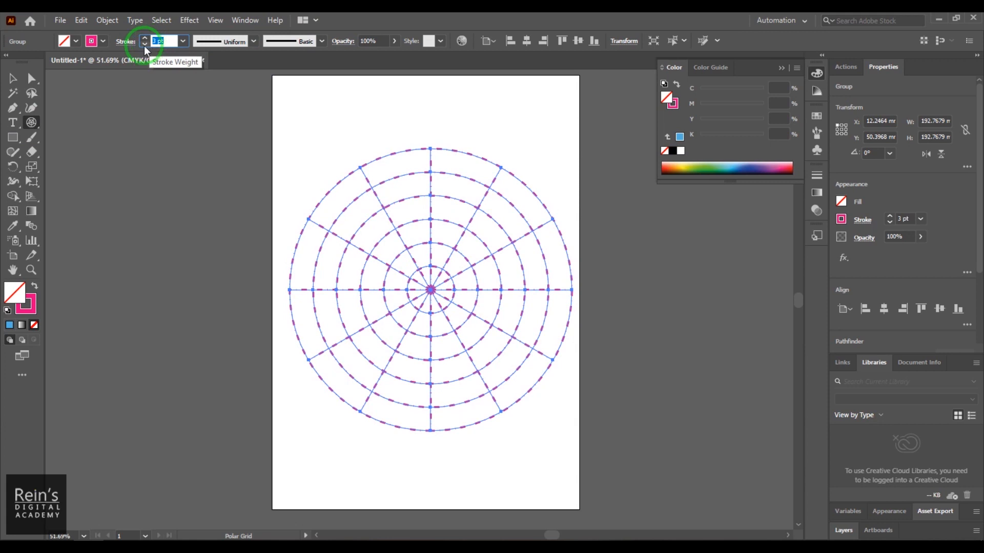
click(13, 78)
click(425, 114)
click(535, 432)
click(397, 353)
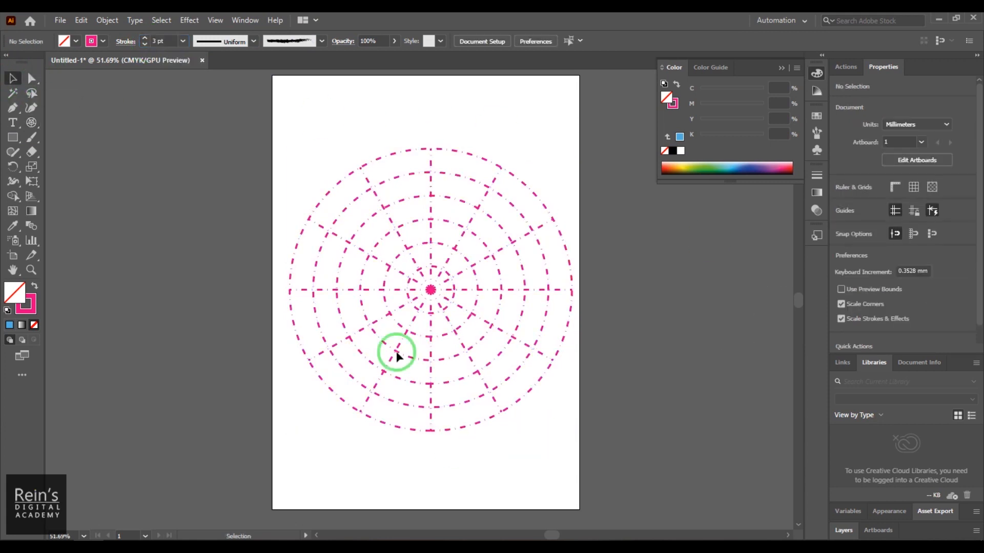
- Delete the dashed polar grid and display the available line and grid drawing tools
drag(97, 121, 667, 455)
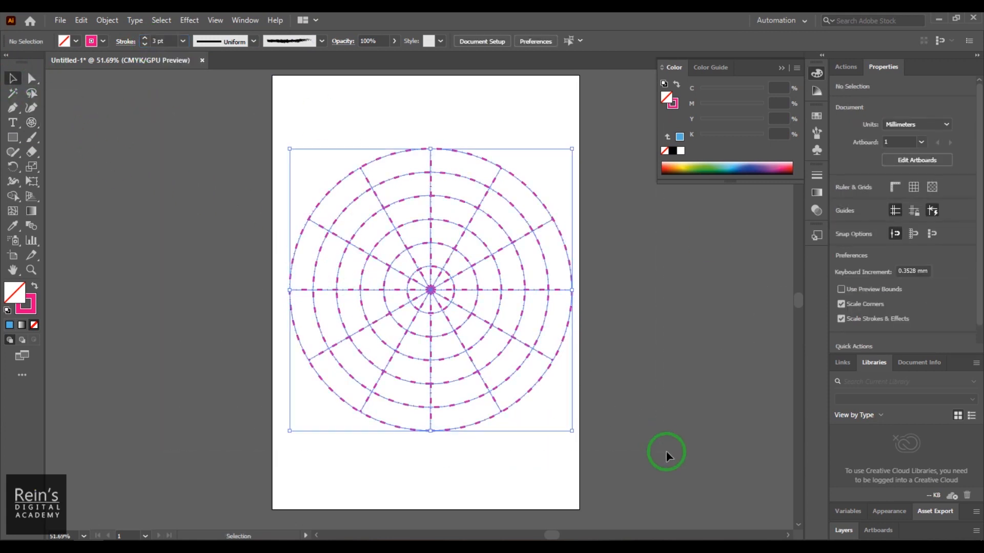
key(Delete)
click(29, 104)
click(36, 123)
click(72, 124)
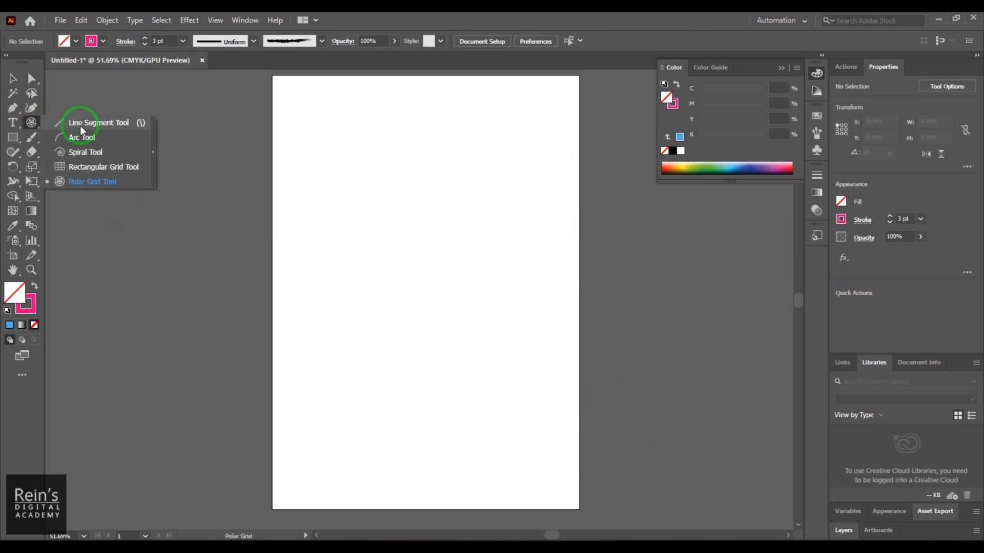
- Draw a dashed magenta line at 45° spanning about 129 mm in width and height, and set its stroke weight to 19 pt
drag(317, 353, 506, 165)
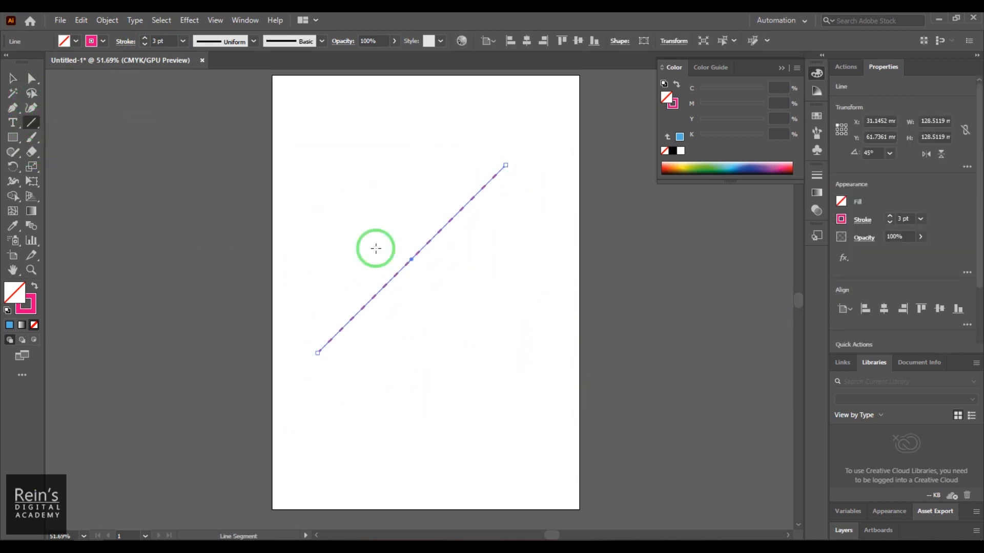
click(155, 41)
double_click(155, 41)
text(11)
key(Return)
text(19)
key(Return)
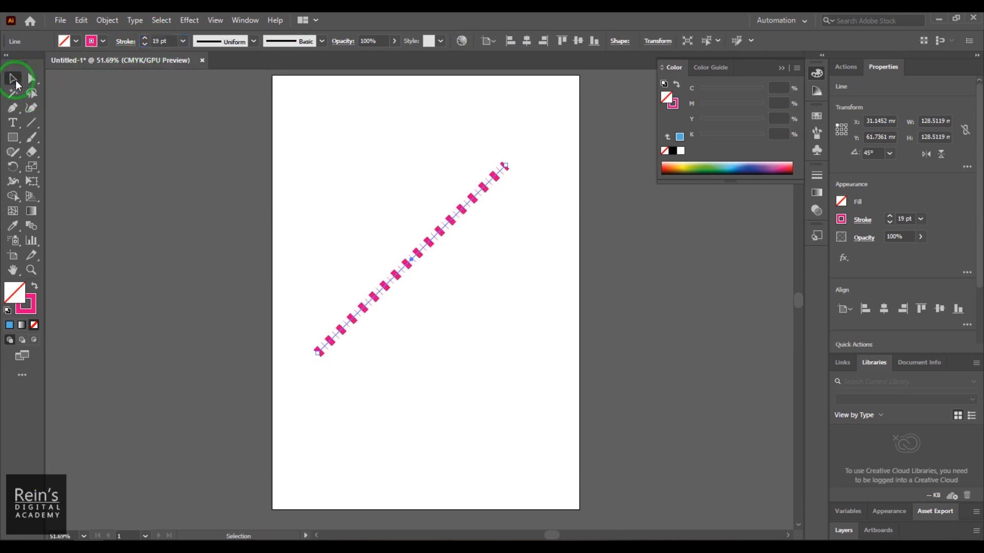
- Add a solid pointed arrowhead to the start of the line and a striped feather arrowhead to its end
click(123, 45)
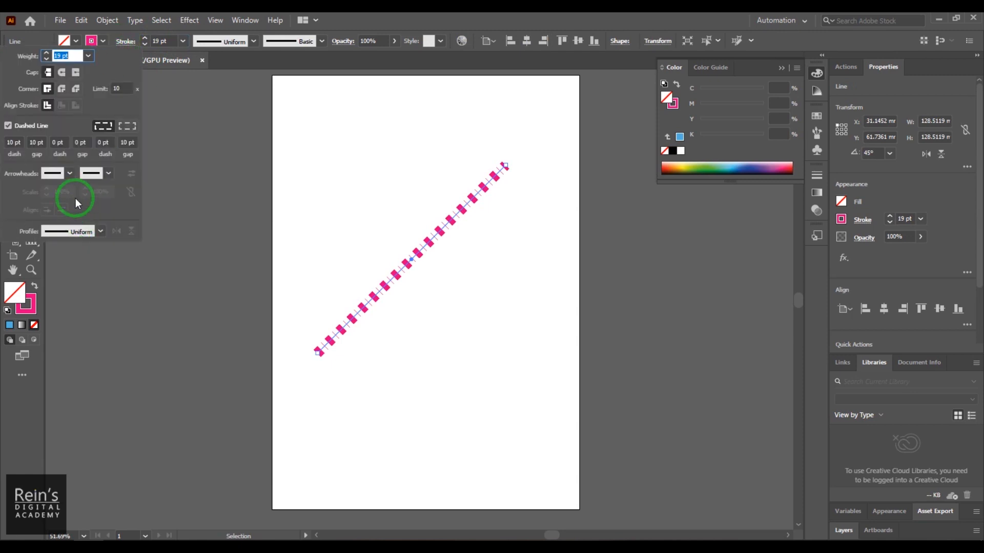
click(47, 175)
click(20, 214)
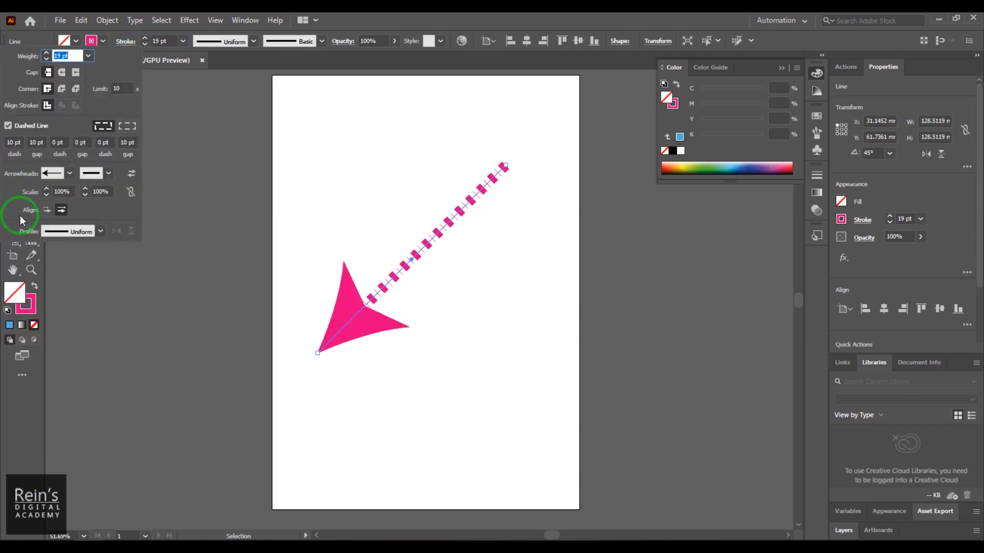
click(94, 174)
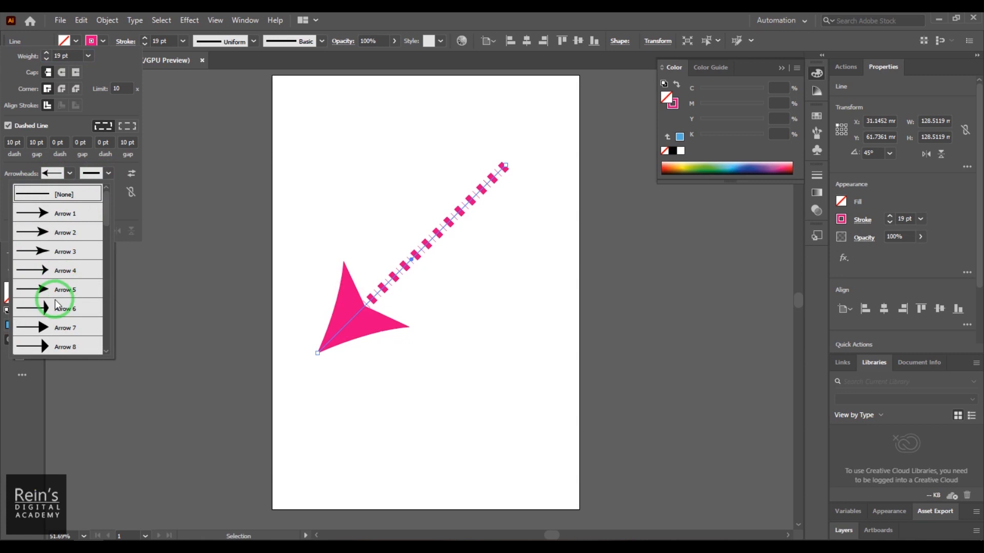
scroll(58, 300, down, 5)
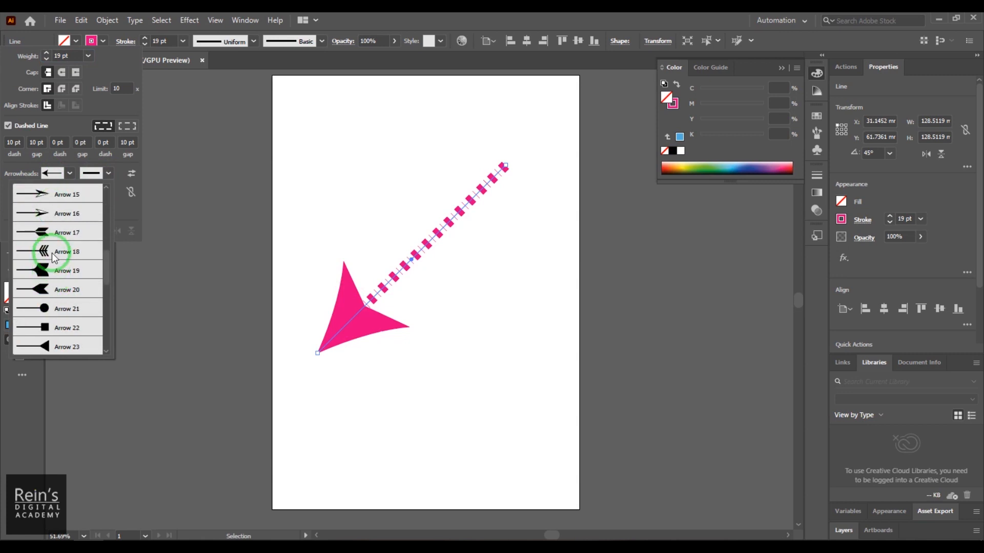
scroll(54, 259, down, 1)
scroll(55, 262, up, 1)
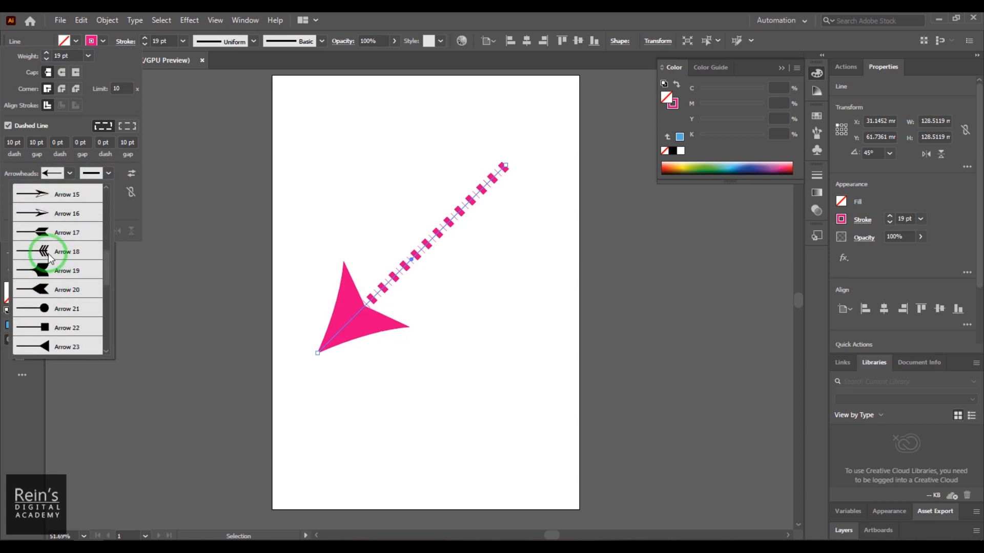
scroll(47, 253, down, 5)
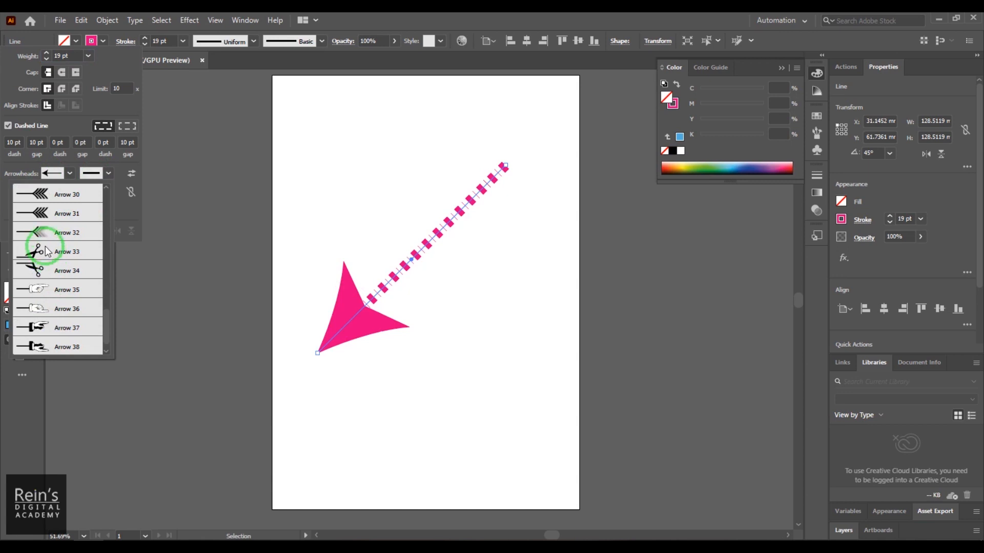
click(46, 201)
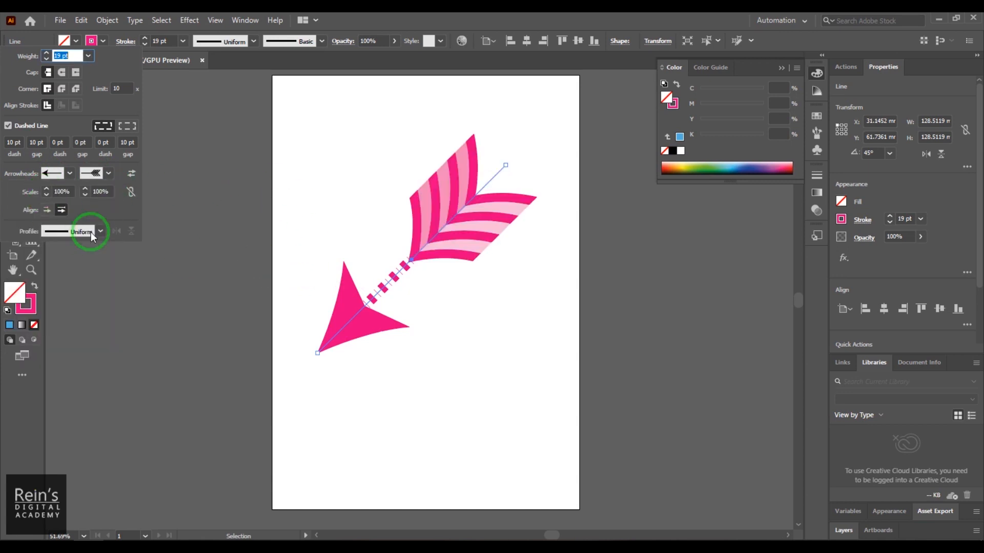
- Scale the line's end arrowhead to 39% and its start arrowhead to 51%
drag(103, 193, 92, 195)
scroll(92, 194, down, 11)
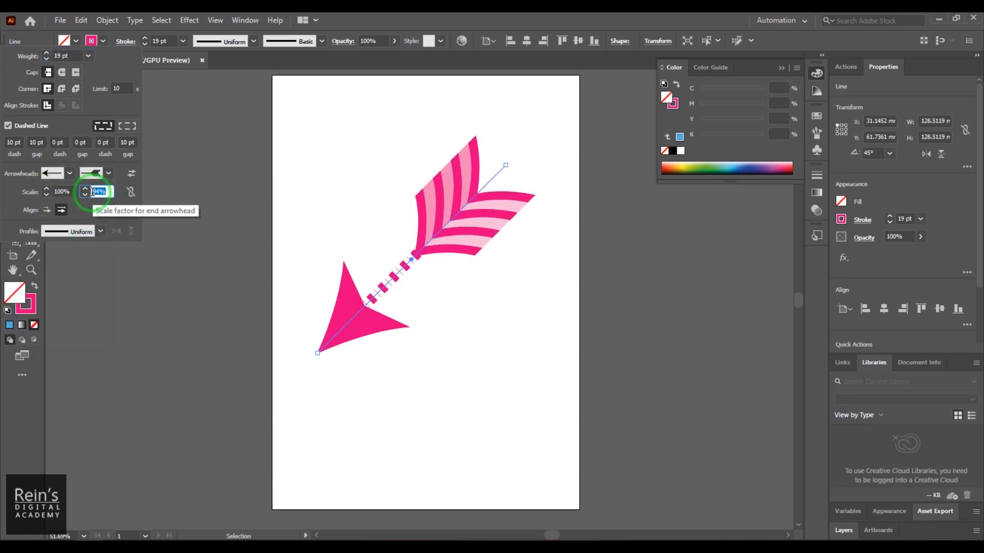
scroll(94, 198, down, 20)
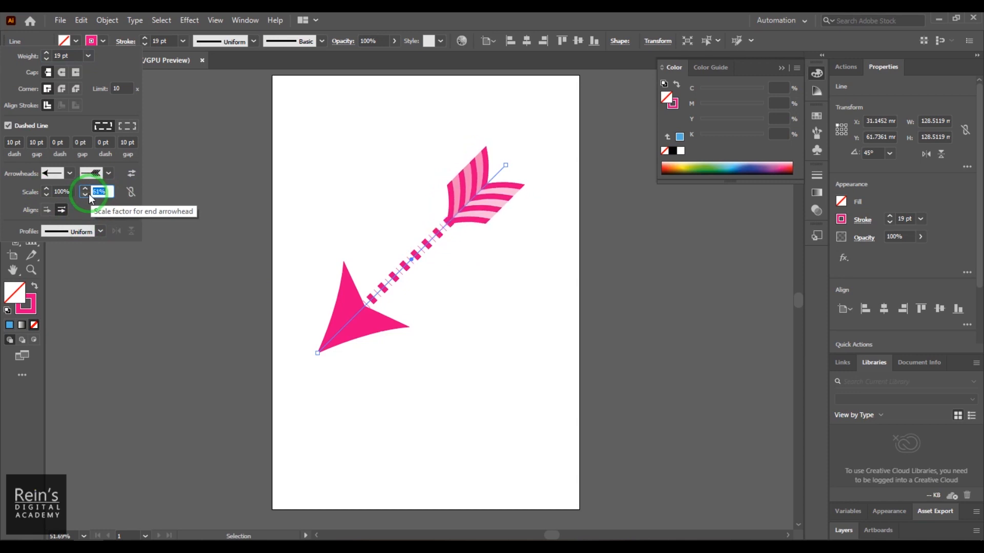
scroll(91, 198, down, 14)
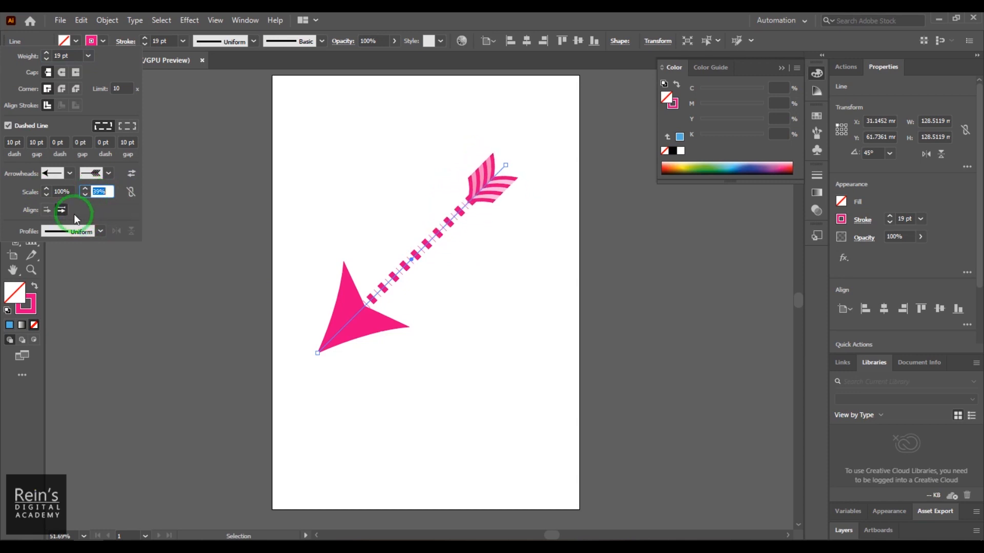
drag(62, 192, 55, 194)
scroll(54, 195, down, 18)
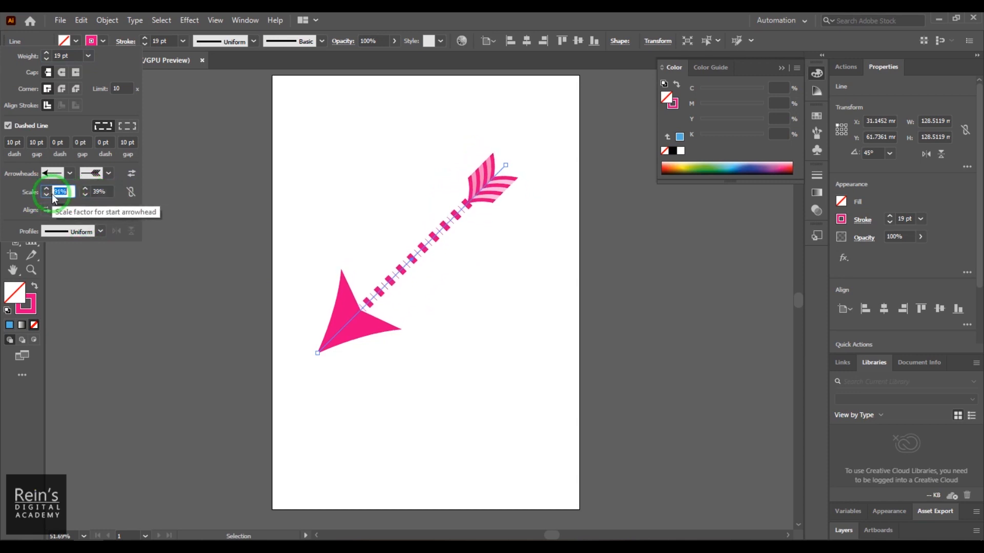
scroll(53, 197, down, 20)
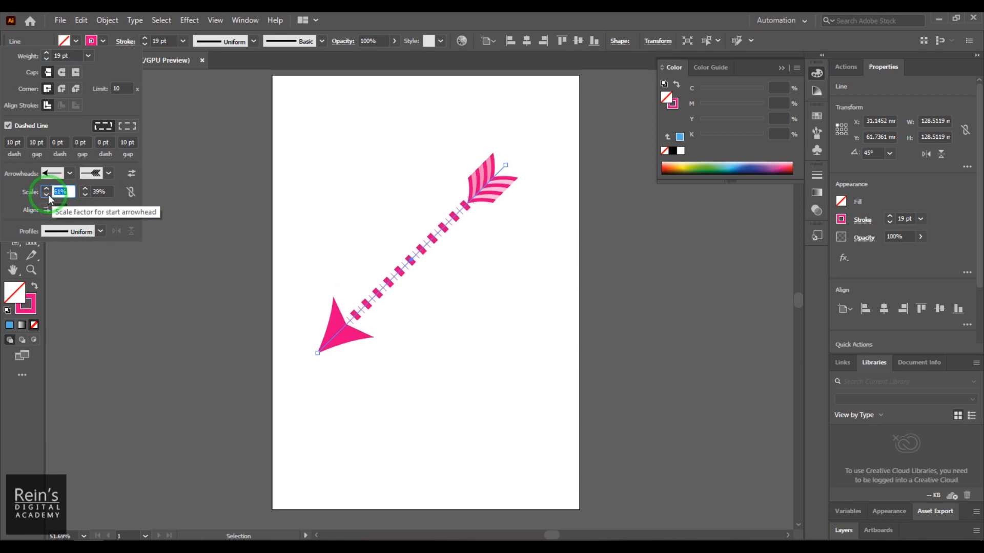
scroll(53, 193, down, 6)
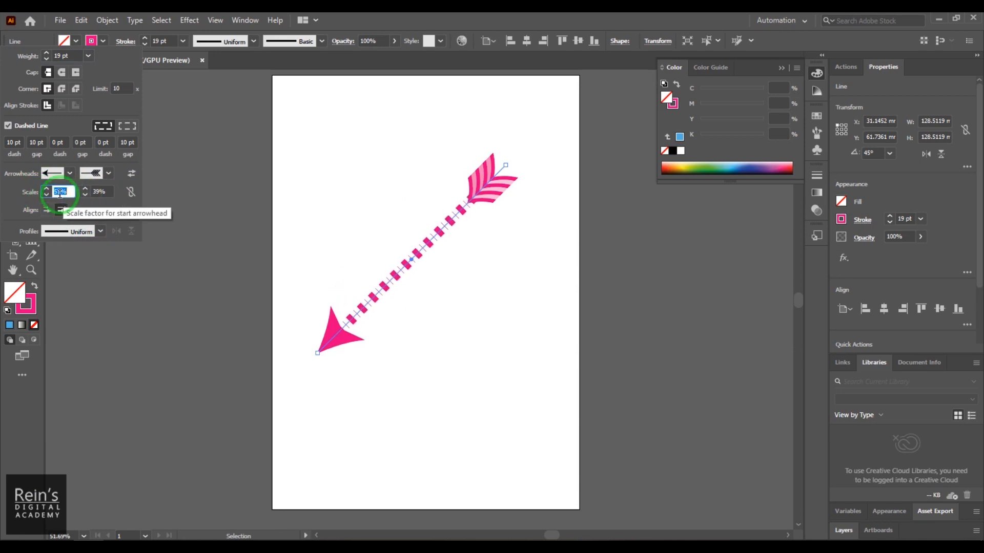
- Swap the line's start and end arrowheads, extend their tips beyond the ends of the path, and deselect the line
click(47, 210)
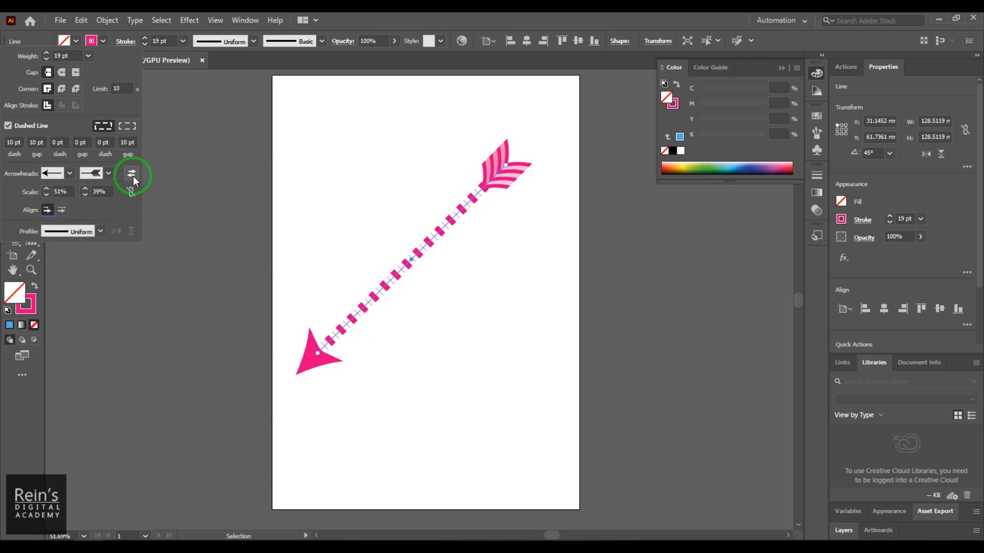
click(133, 177)
click(133, 175)
click(134, 175)
click(61, 210)
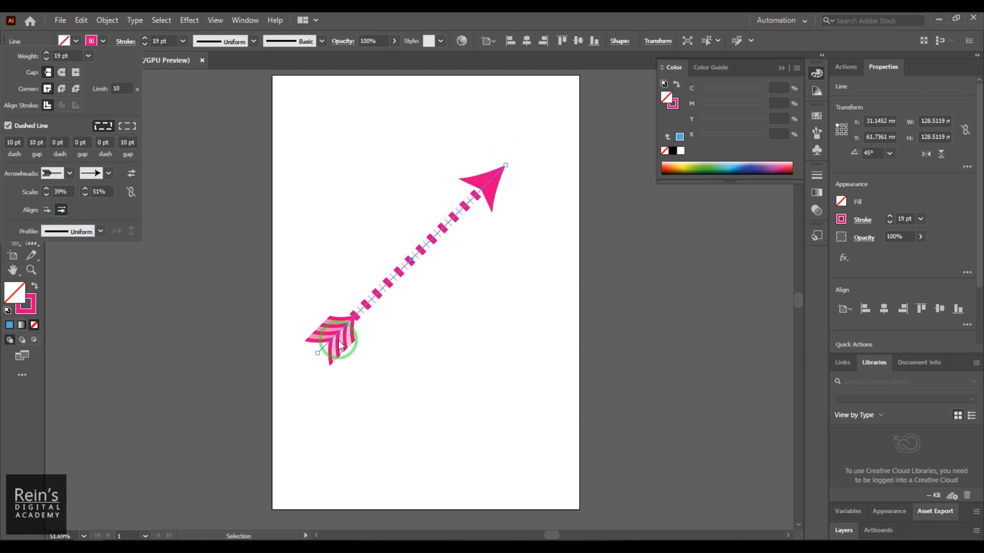
click(47, 210)
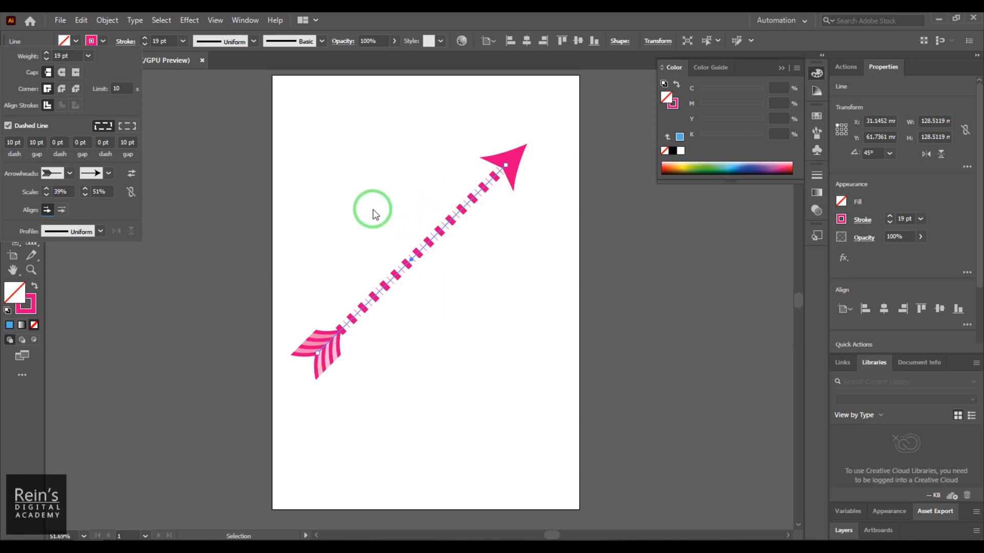
click(602, 341)
click(602, 341)
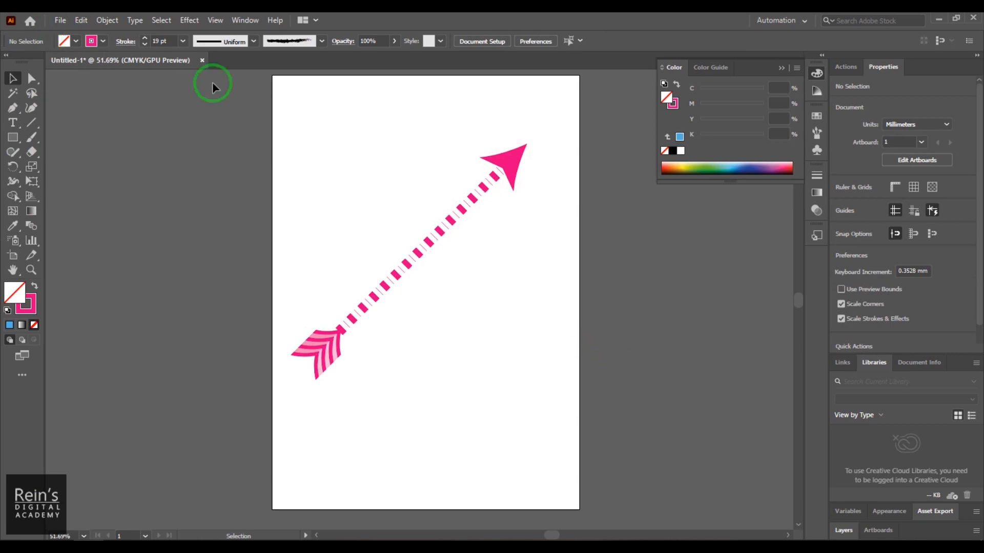
- Apply the Charcoal - Feather brush to the arrow line and turn off its dashed stroke
click(283, 43)
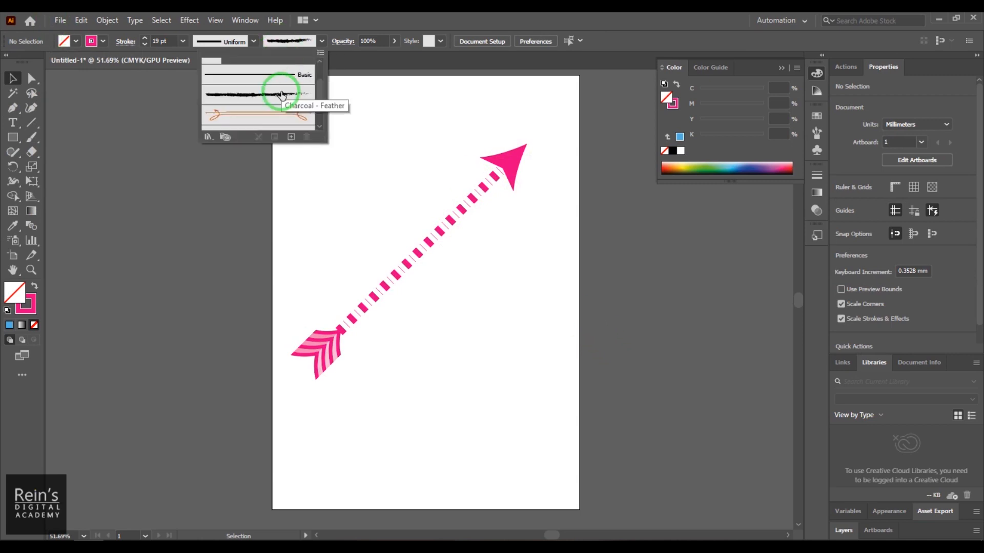
click(446, 218)
click(453, 227)
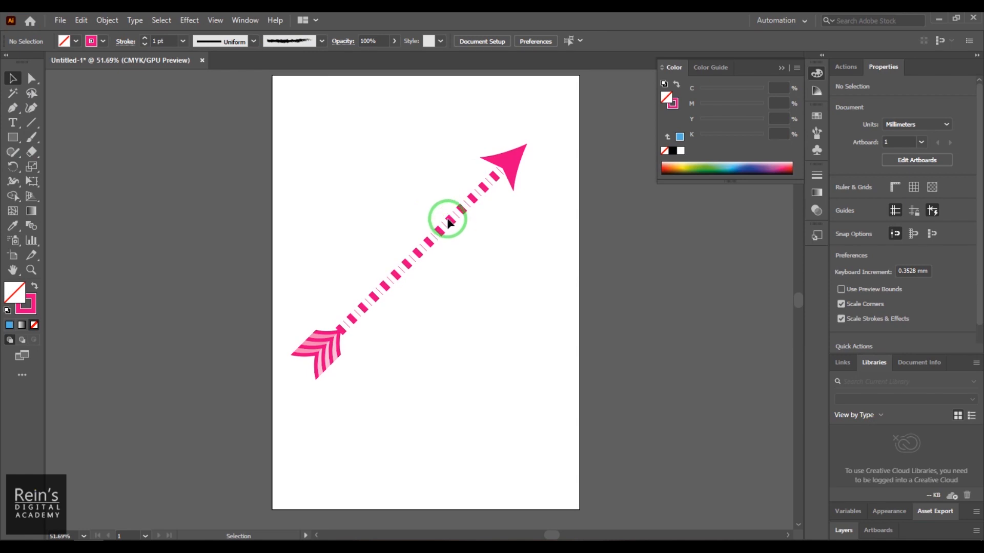
click(285, 41)
click(278, 102)
click(542, 260)
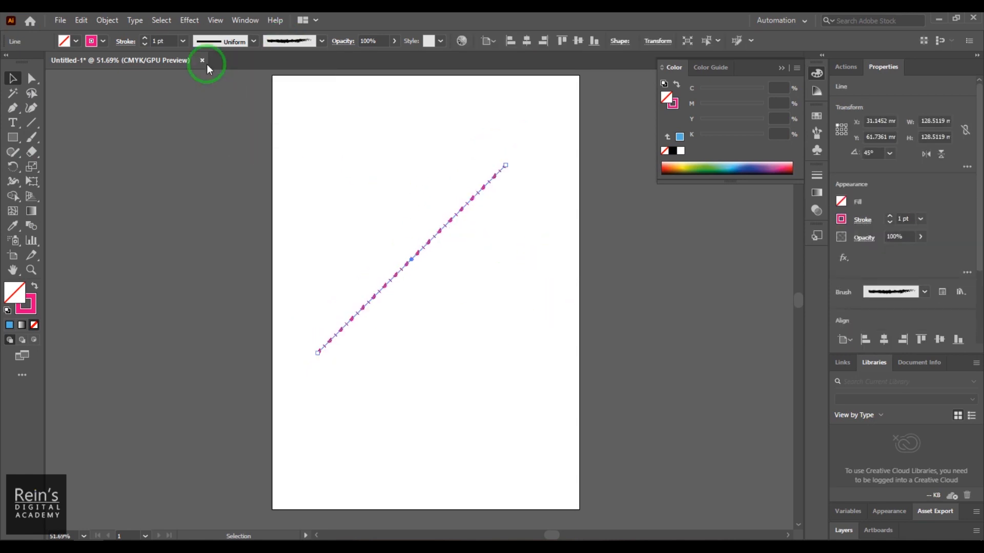
click(123, 42)
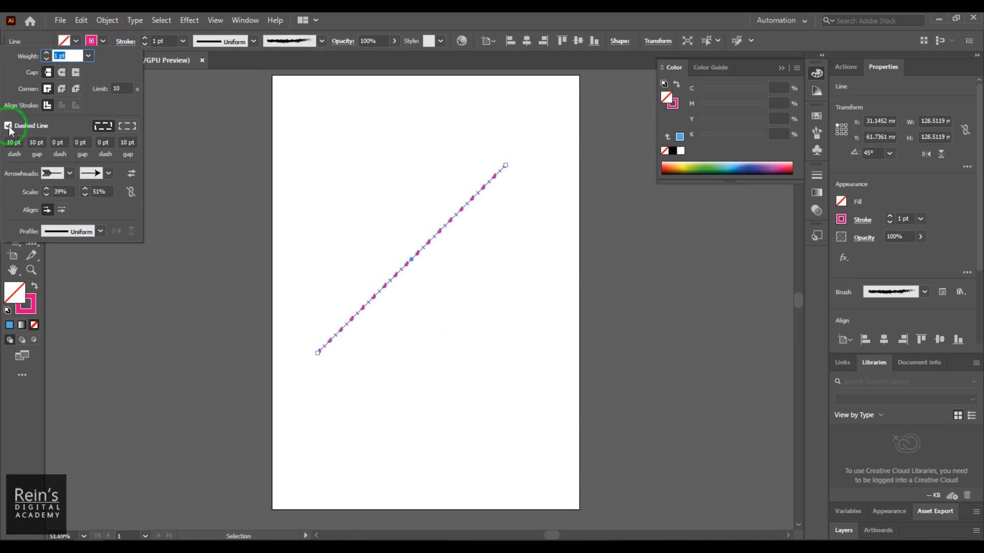
click(8, 125)
- Set the brushed line's stroke colour to dark blue and its weight to 6 pt, and deselect it
click(98, 44)
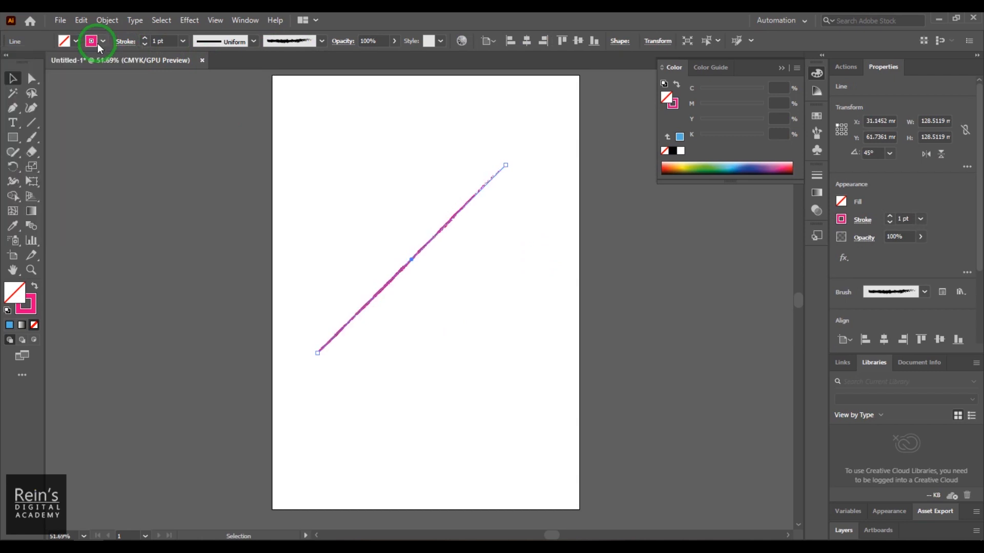
click(97, 45)
click(111, 76)
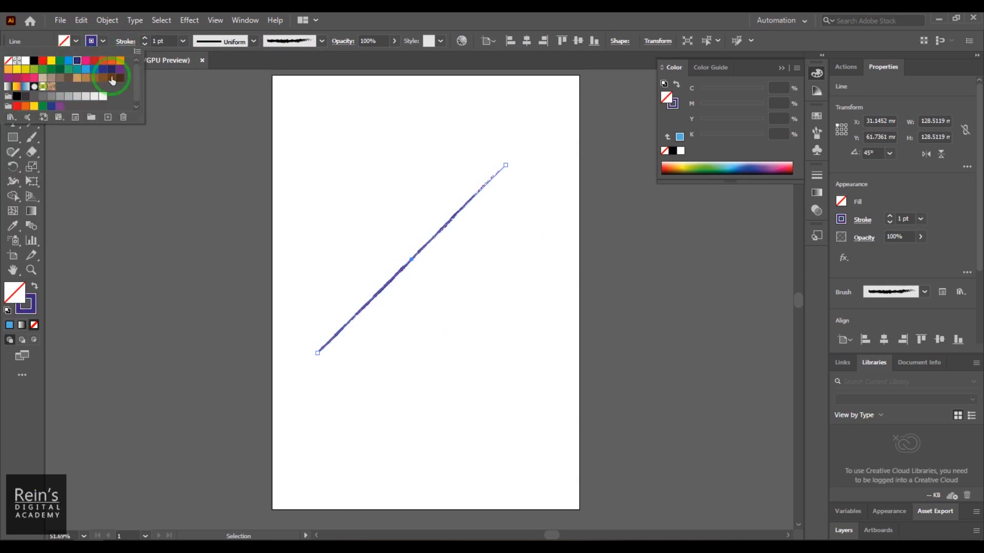
click(160, 40)
drag(161, 40, 150, 42)
scroll(151, 42, up, 10)
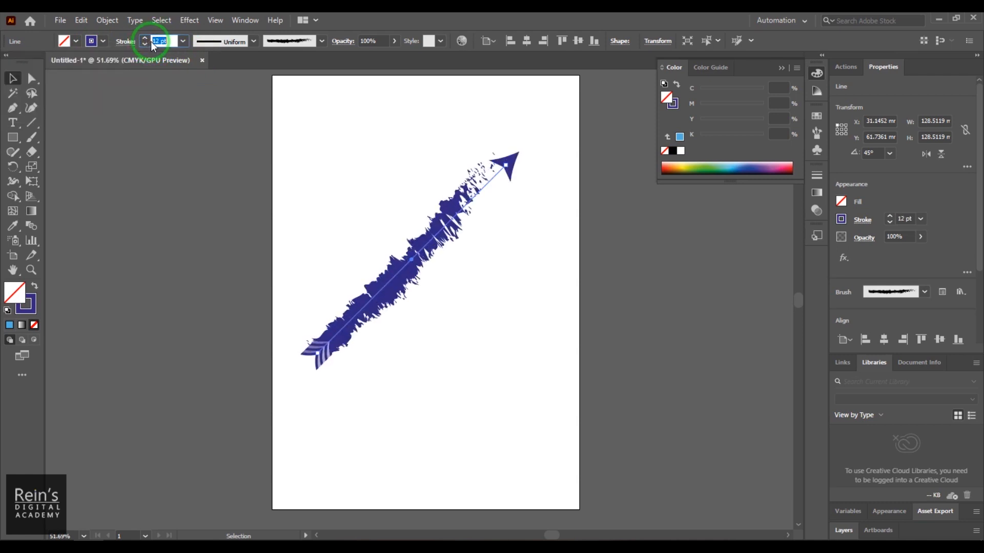
scroll(152, 43, down, 2)
scroll(154, 45, down, 3)
click(472, 323)
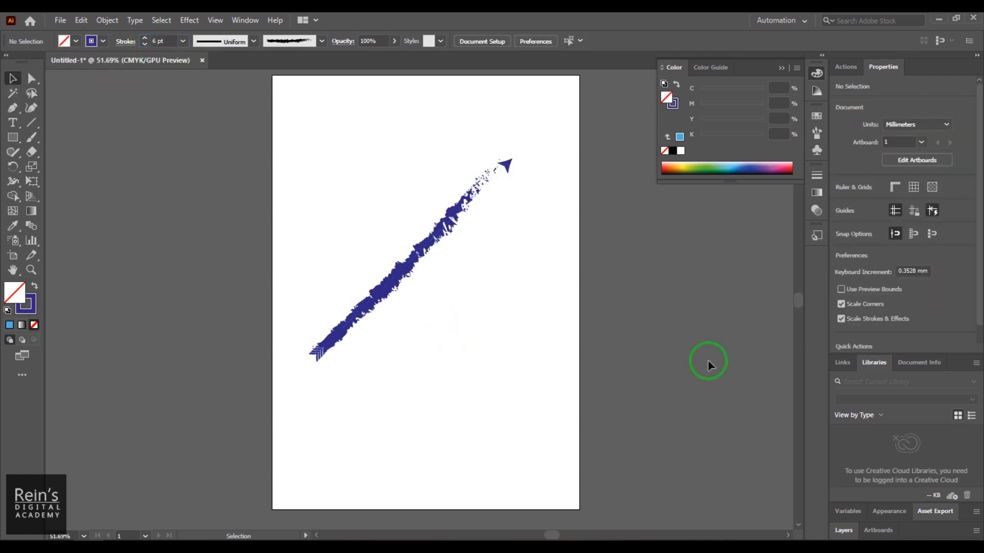
- Replace the line's charcoal brush with the orange decorative brush with looped arrow ends, and deselect the line
click(293, 40)
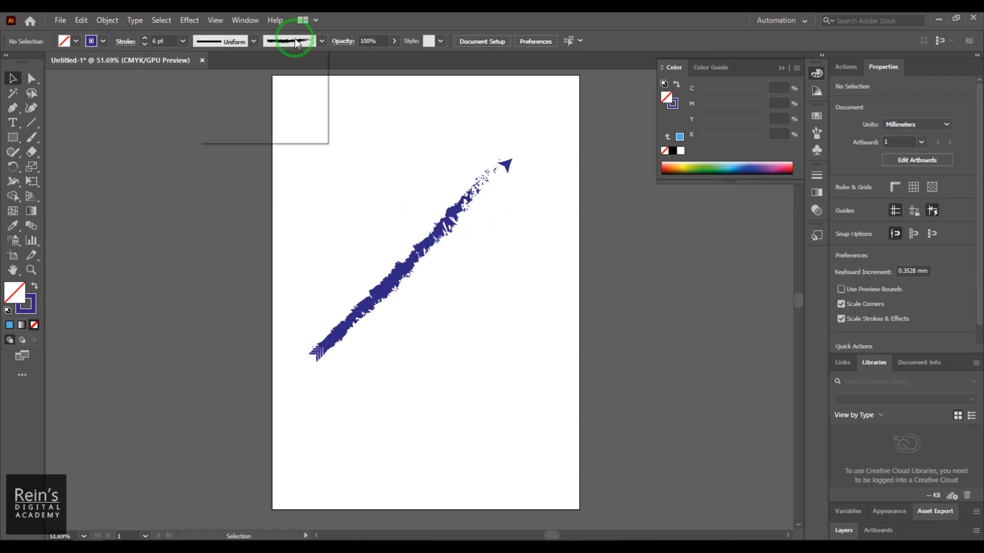
click(289, 120)
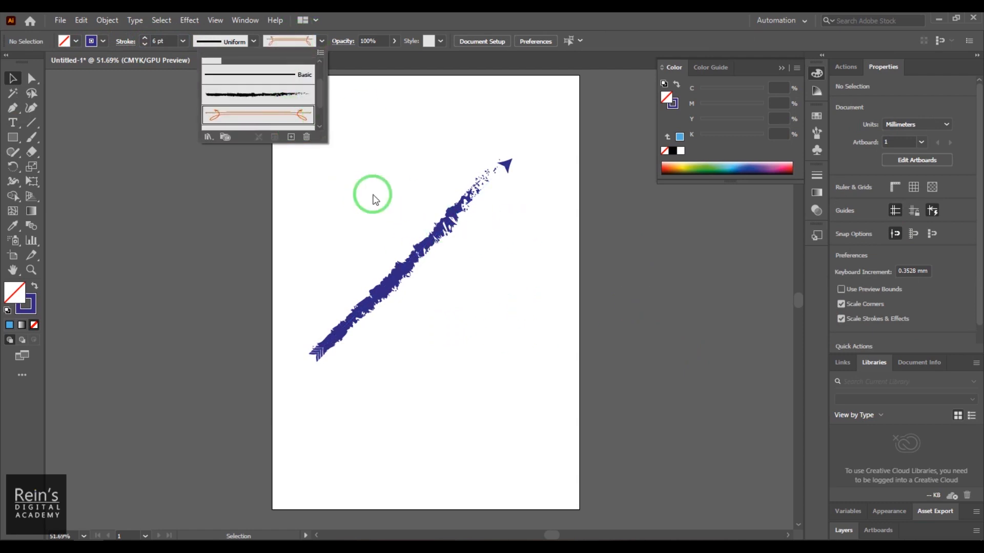
click(429, 250)
click(291, 45)
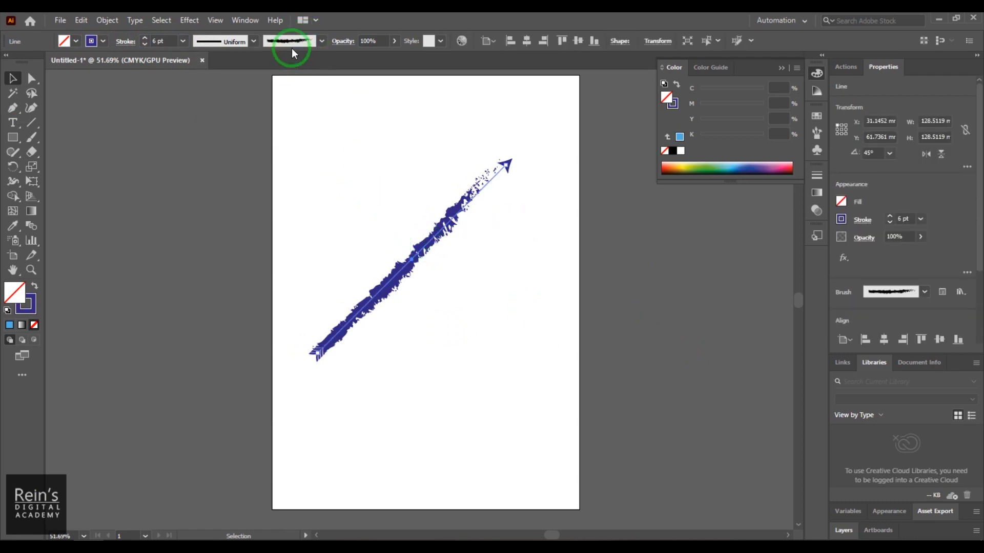
click(256, 122)
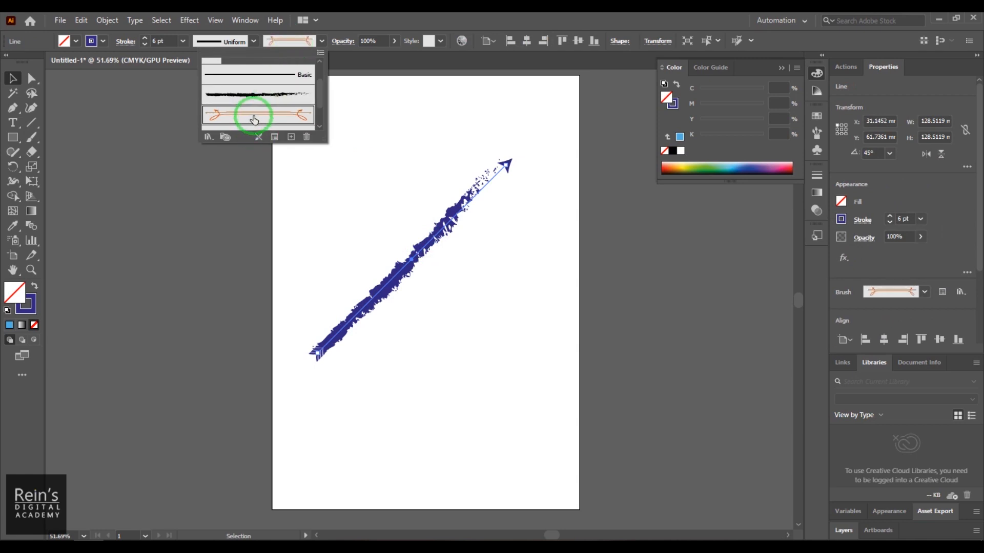
click(587, 277)
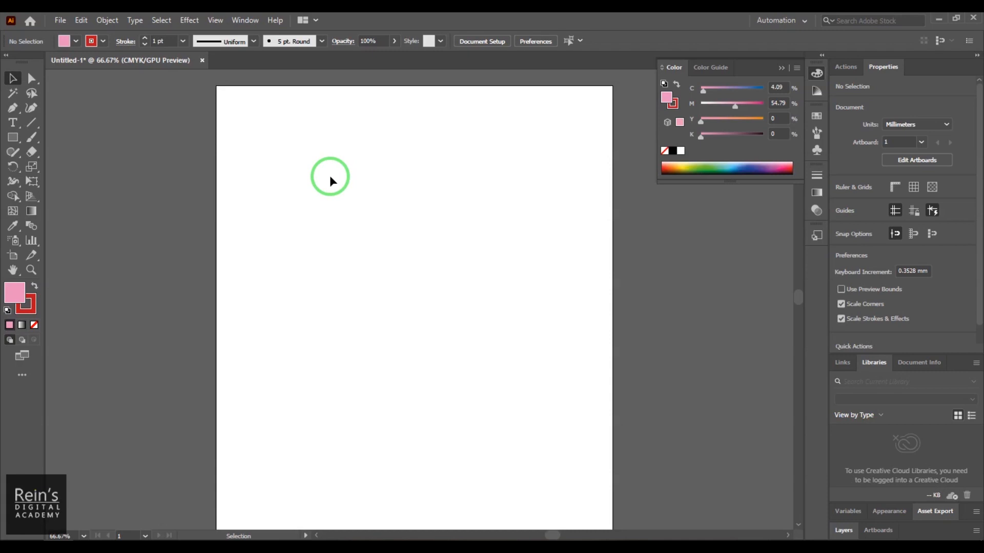
- Draw a pink rectangle about 110 mm wide and 45 mm high with a 1 pt red stroke, and delete it
click(15, 139)
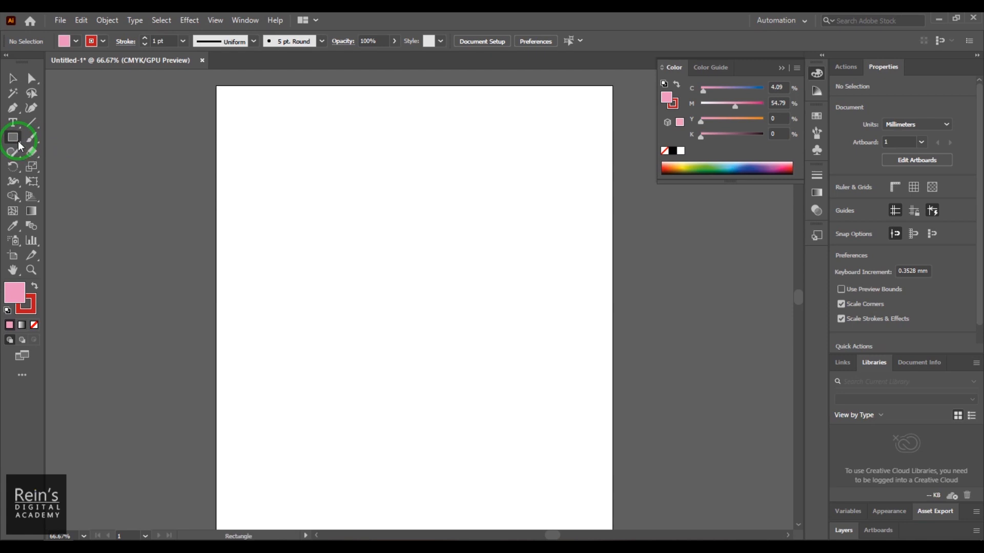
drag(270, 115, 478, 200)
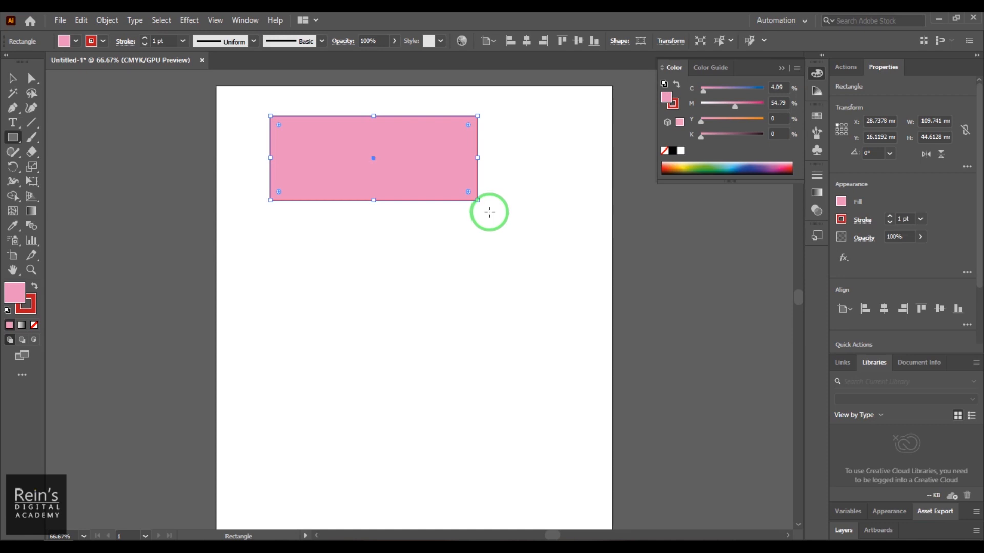
click(13, 78)
drag(242, 100, 513, 226)
key(Delete)
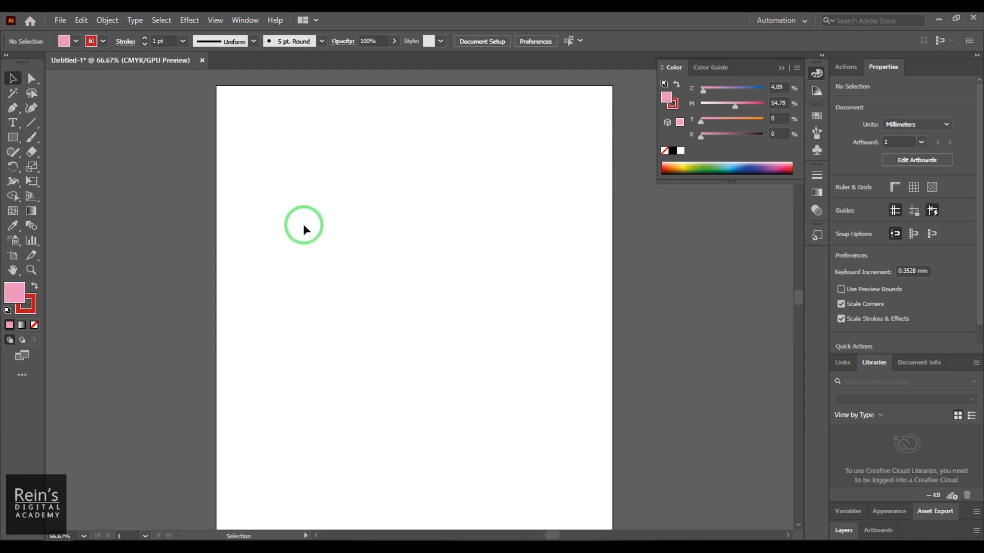
- Draw a closed four-sided shape about 114 mm wide and 125 mm high with the Pen tool, and deselect it
key(p)
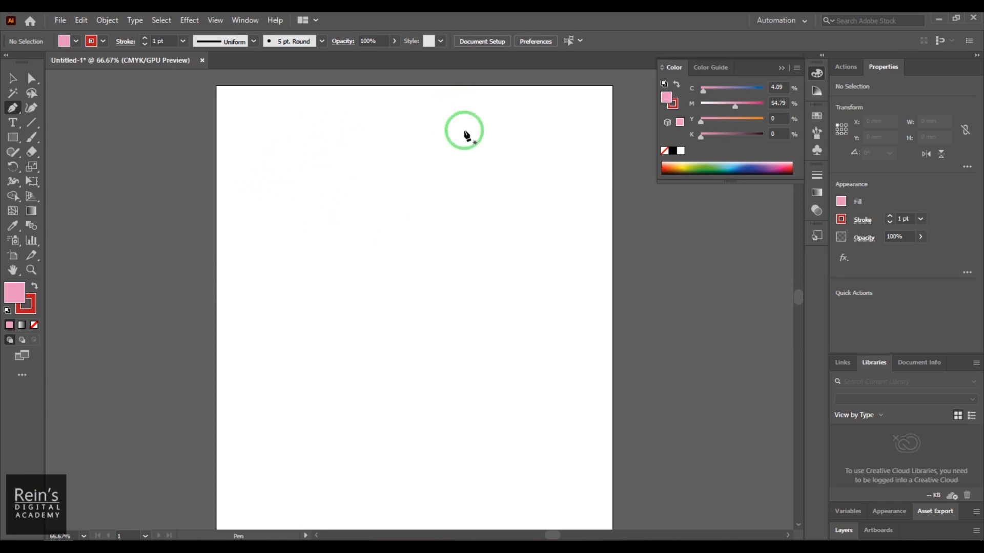
drag(295, 150, 510, 152)
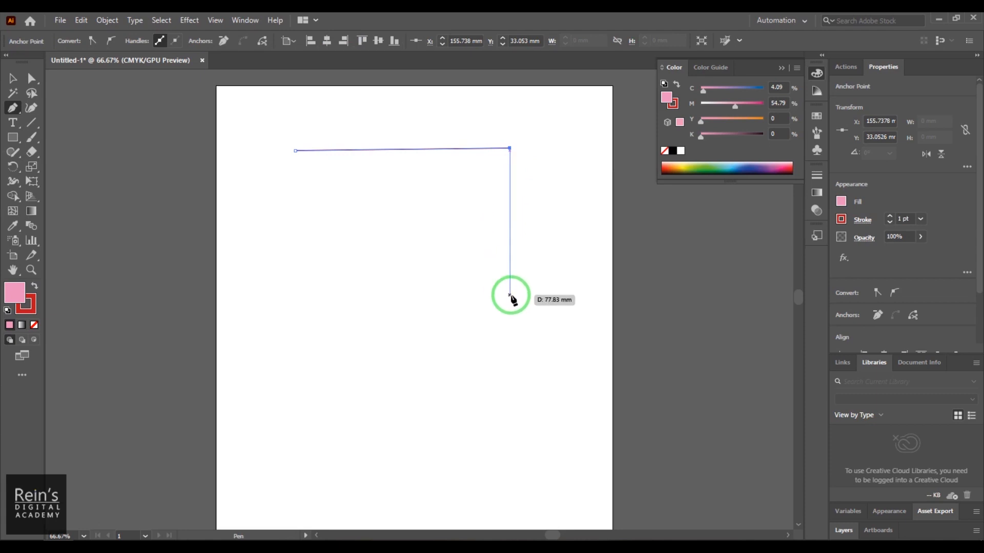
click(510, 295)
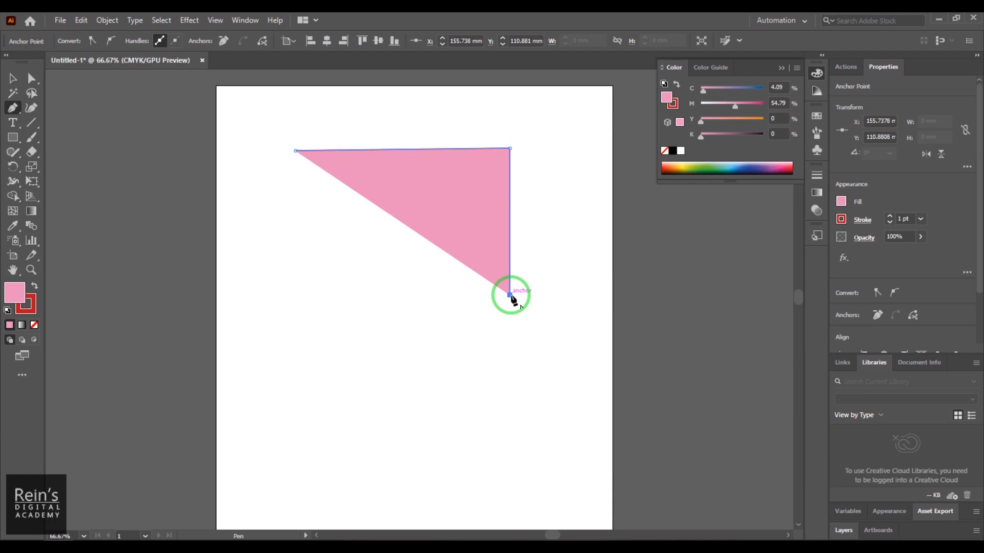
click(216, 21)
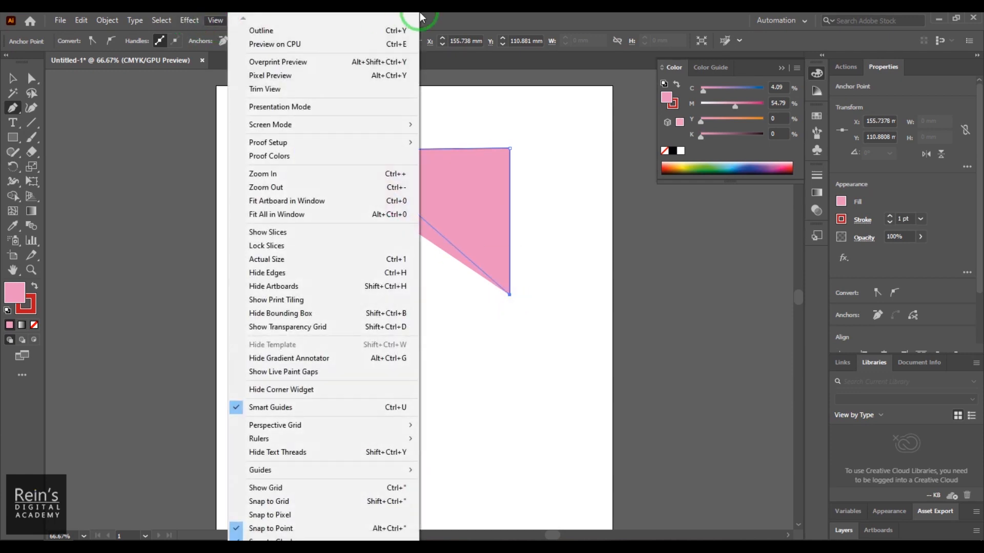
click(463, 17)
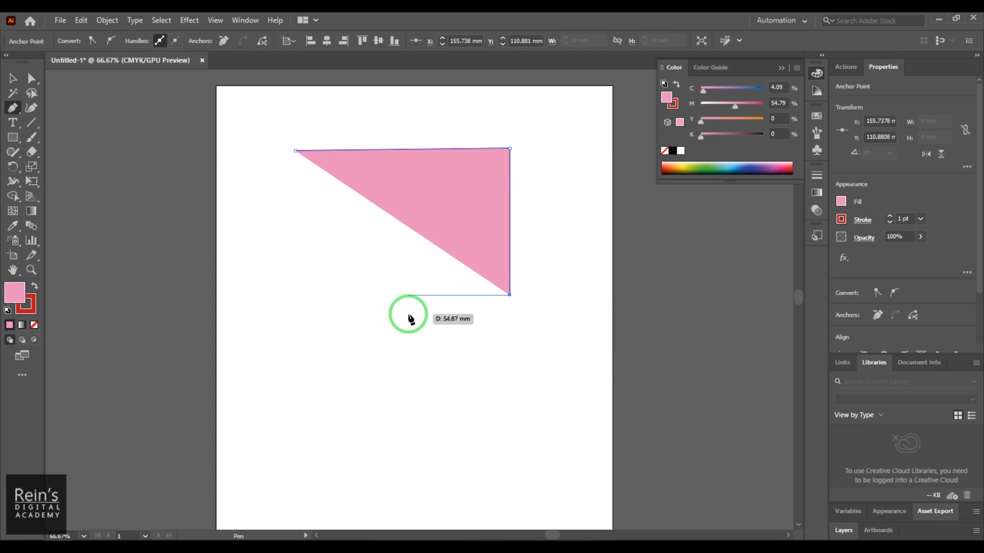
click(420, 384)
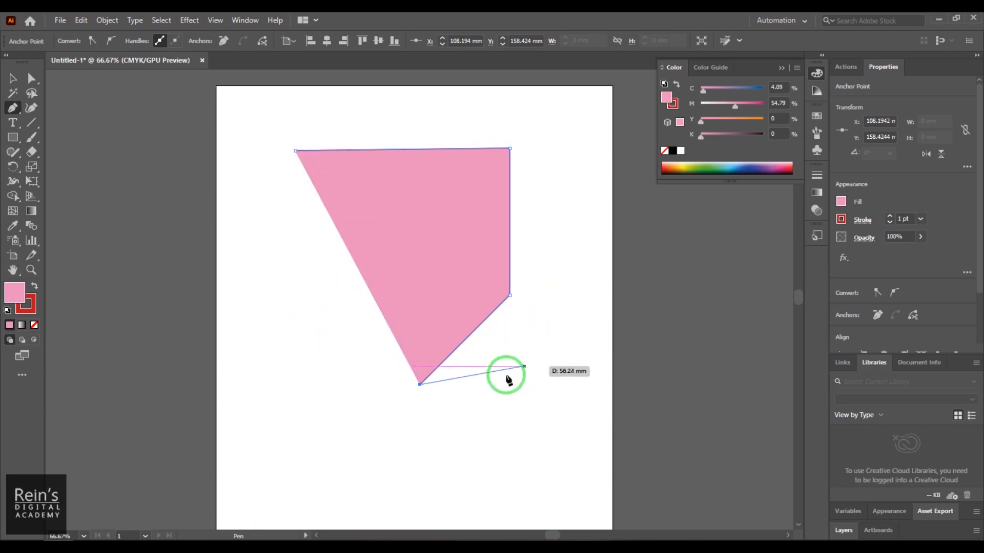
click(295, 151)
click(14, 81)
click(184, 296)
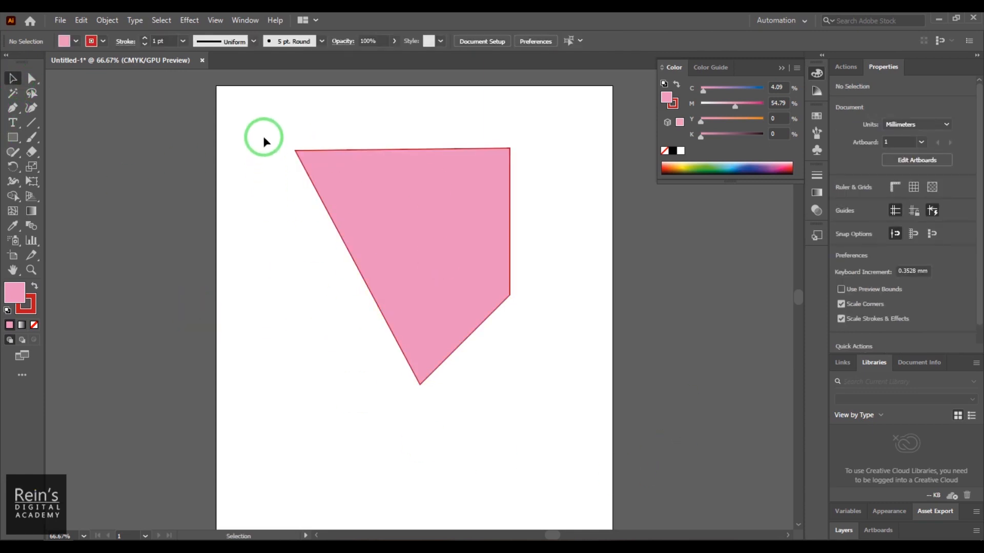
- Give the four-sided shape a black stroke with a weight of 18 pt, and delete the shape
click(329, 206)
click(93, 41)
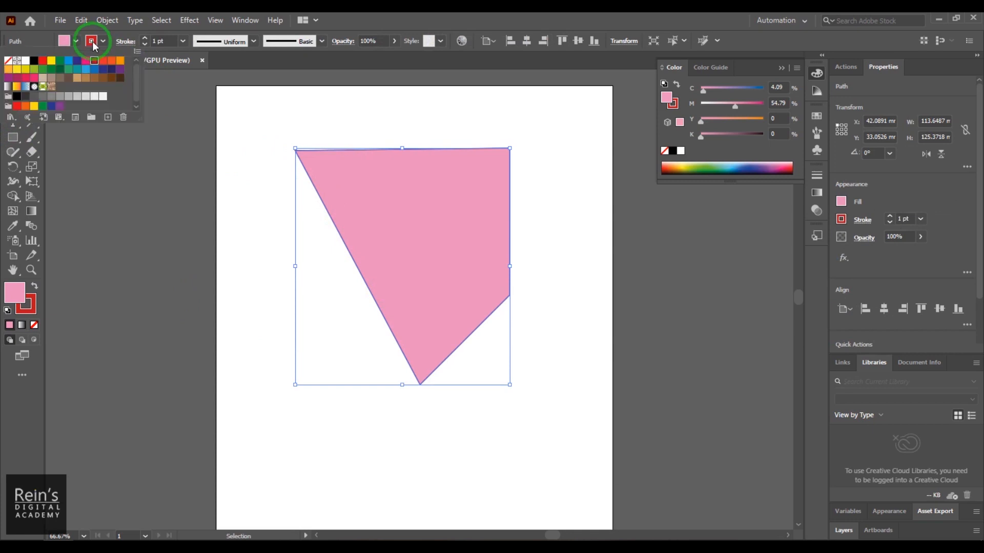
click(37, 67)
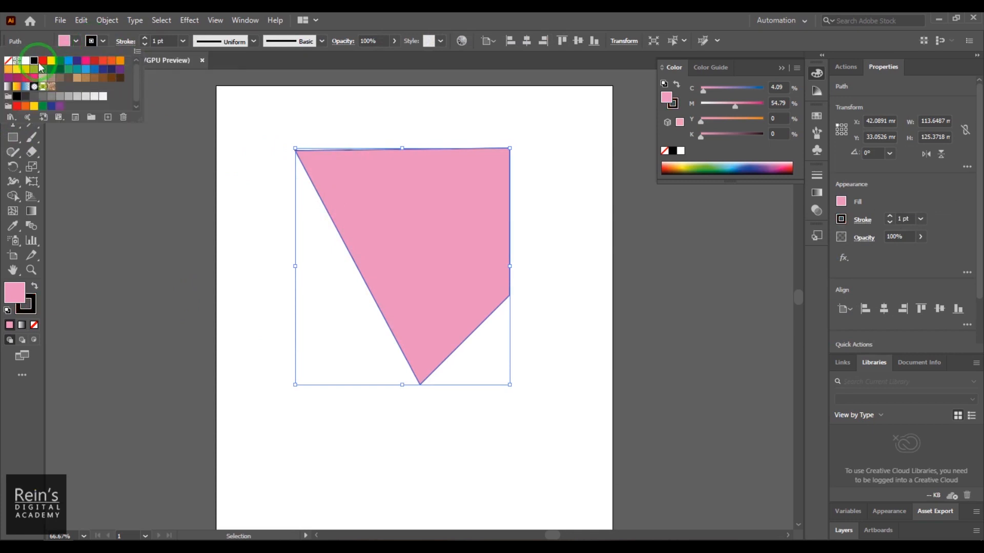
double_click(151, 41)
text(10)
key(Return)
key(Up)
key(Up)
key(Up)
key(Up)
key(Up)
key(Up)
key(Up)
key(Up)
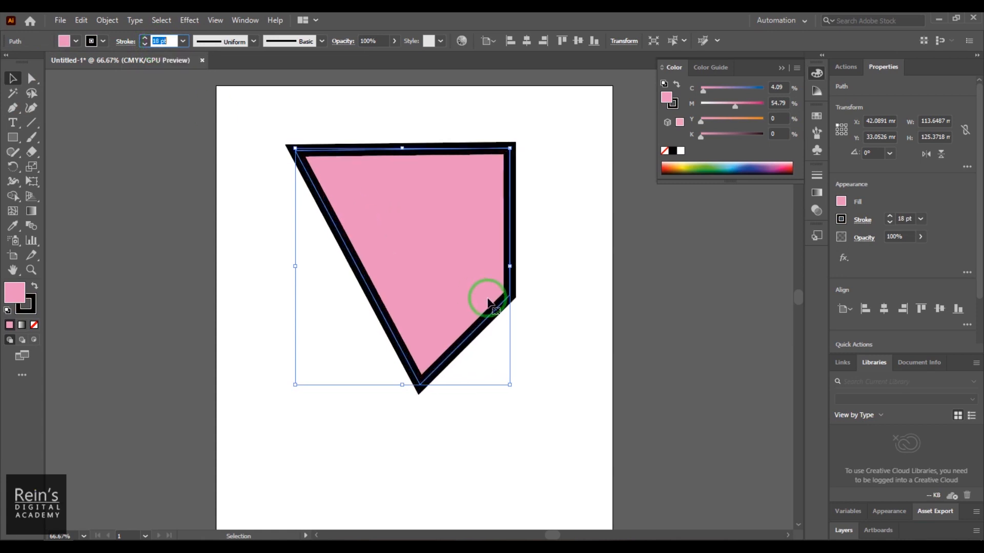
click(561, 323)
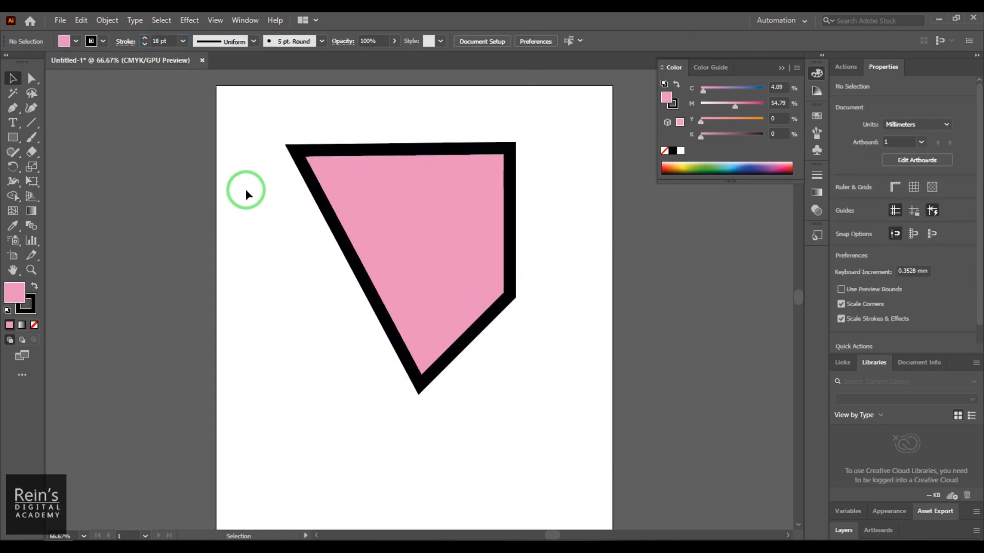
drag(232, 128, 567, 392)
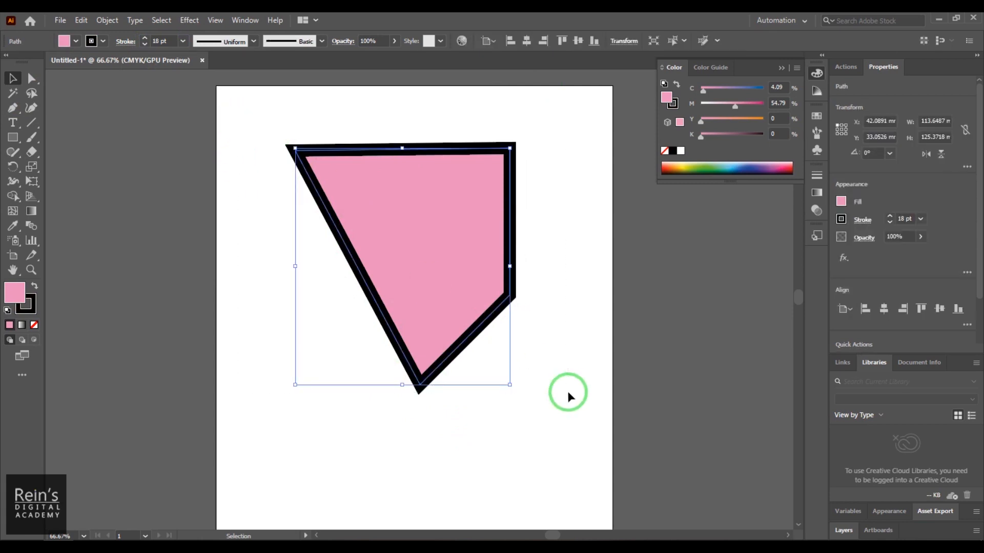
key(Delete)
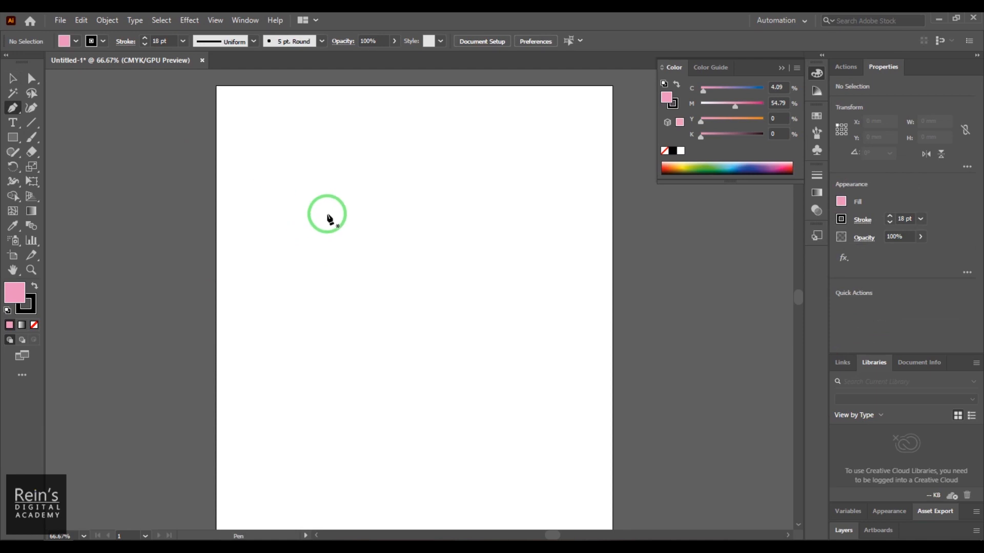
- Draw an open three-anchor path with a smooth, curved middle anchor using the Pen tool, and end it
click(317, 171)
drag(488, 178, 539, 238)
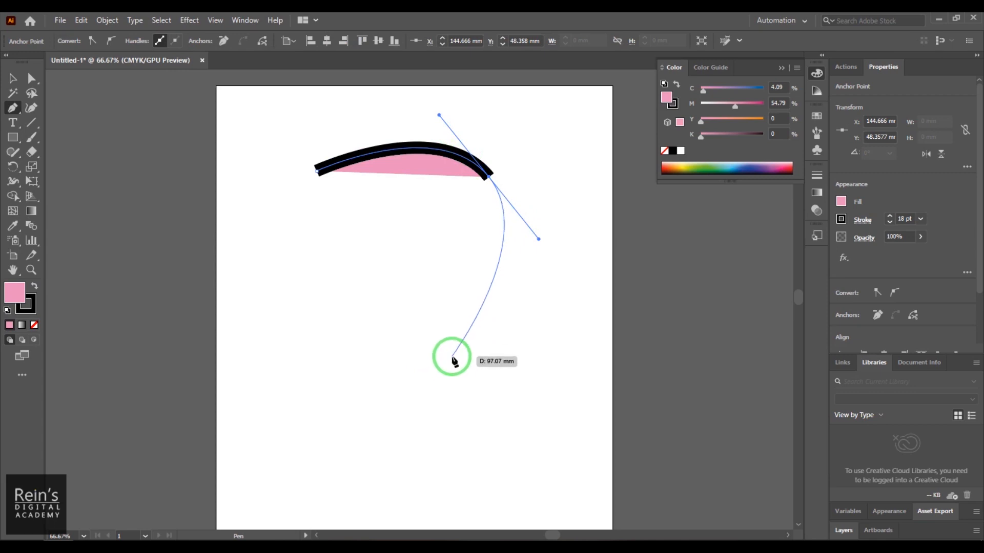
click(451, 356)
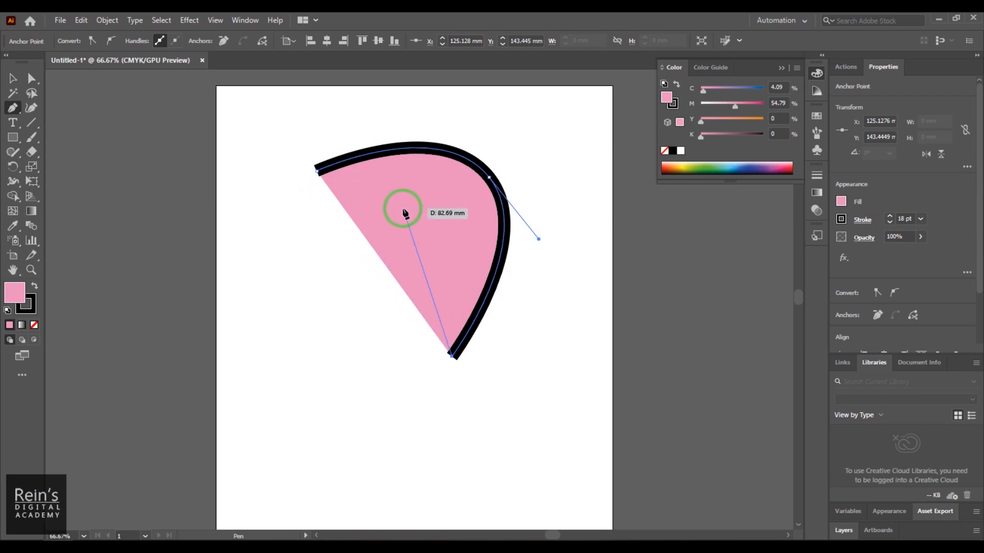
key(ctrl)
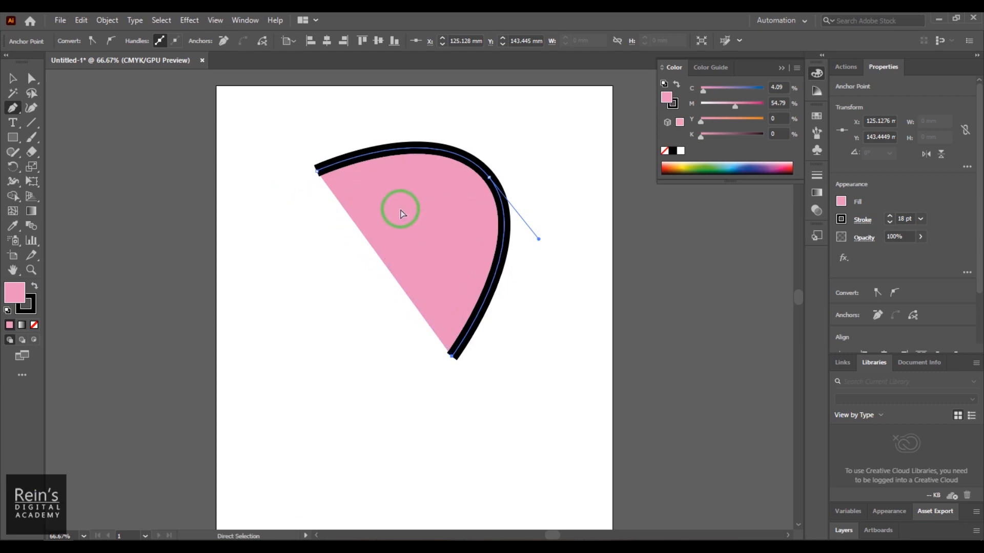
ctrl+click(559, 335)
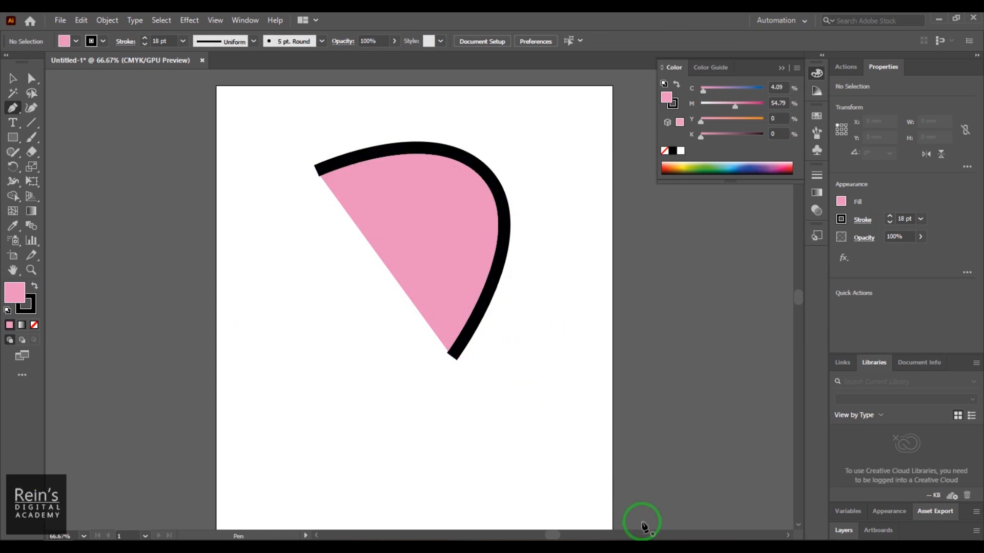
- Close the path with a straight segment from its lower end to its start, and move both corner anchors outward
click(452, 357)
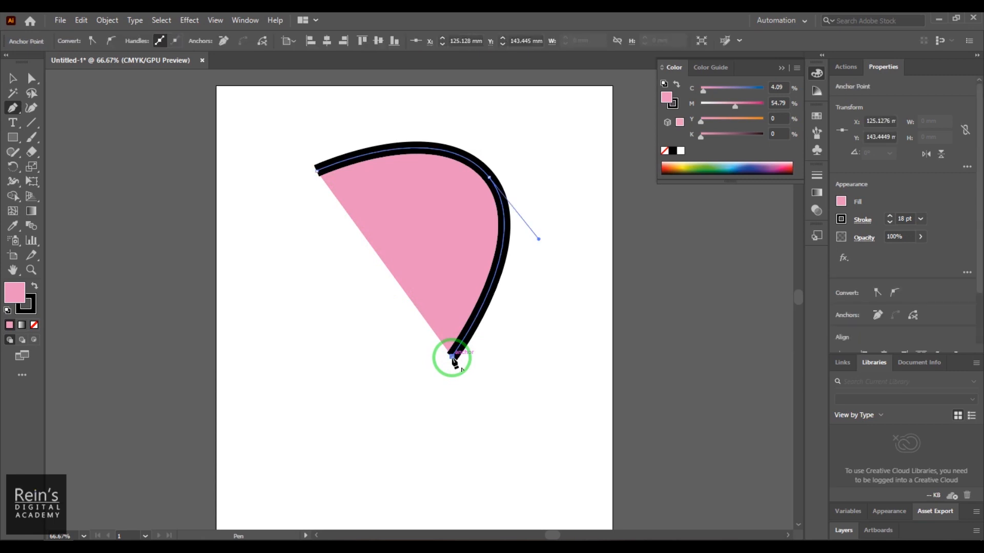
click(318, 172)
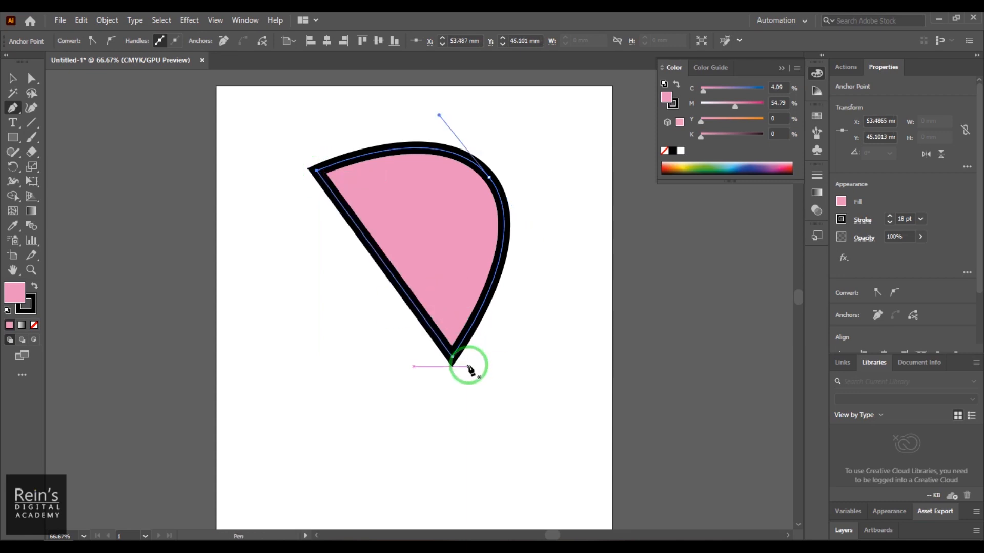
drag(315, 170, 261, 188)
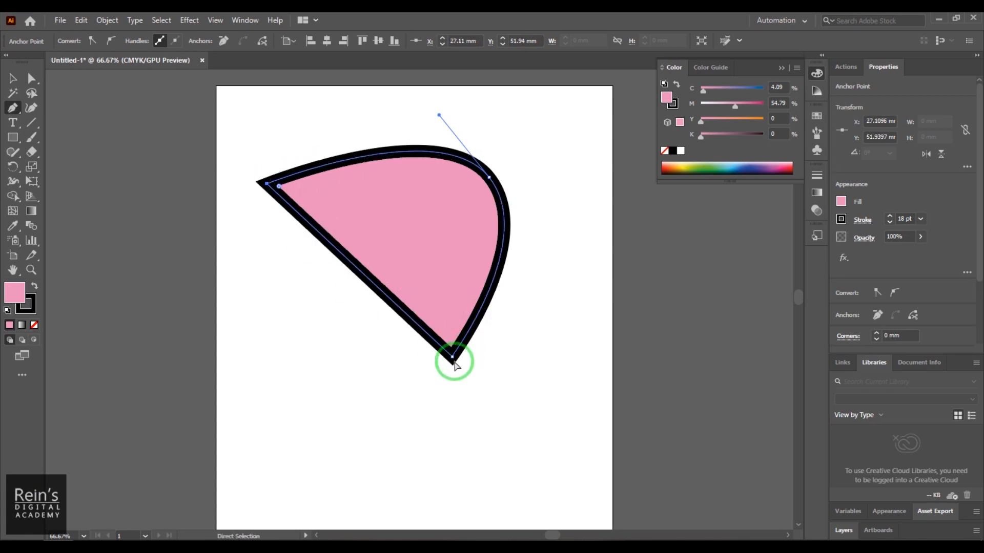
drag(452, 358, 471, 414)
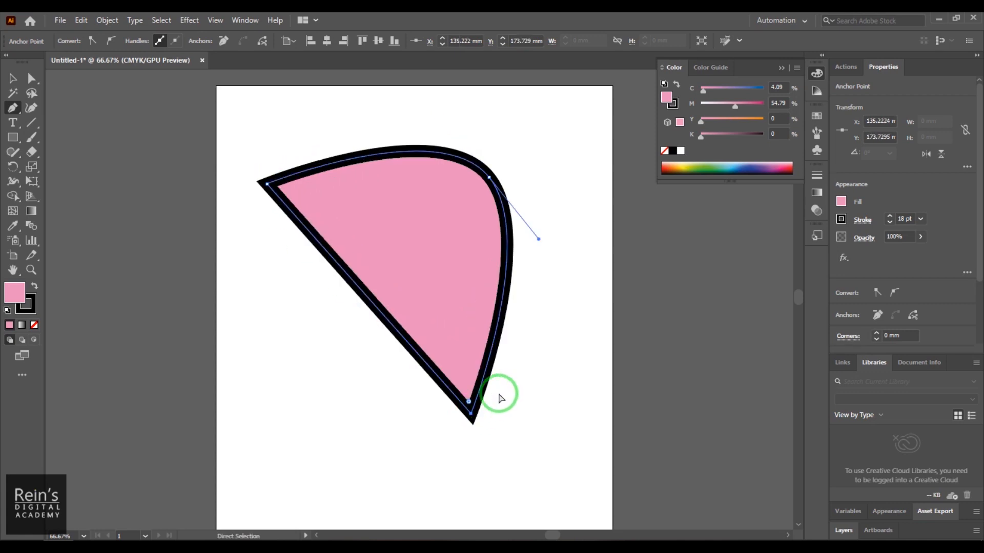
- Convert the shape's rounded anchor to a corner and back to smooth, repeating both conversions once
ctrl+click(489, 178)
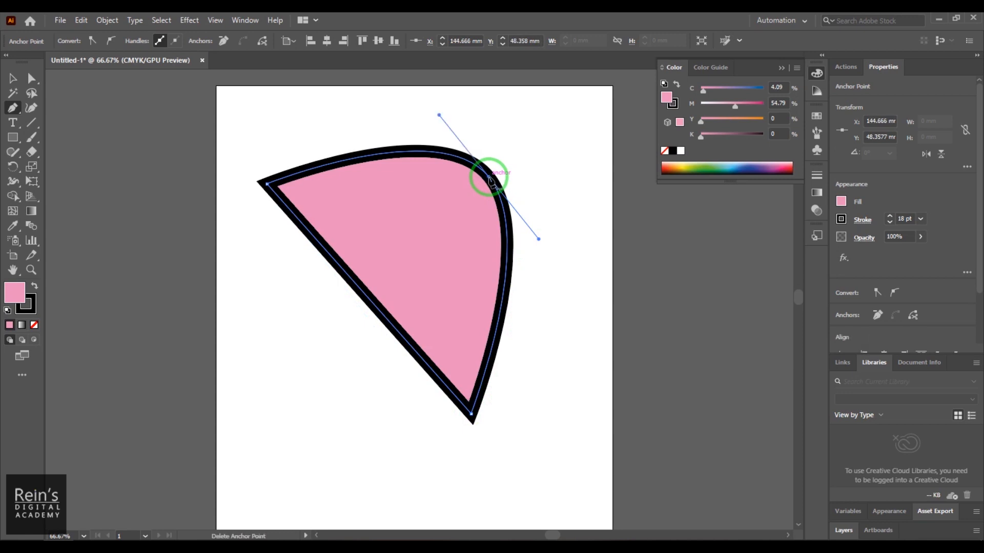
click(91, 41)
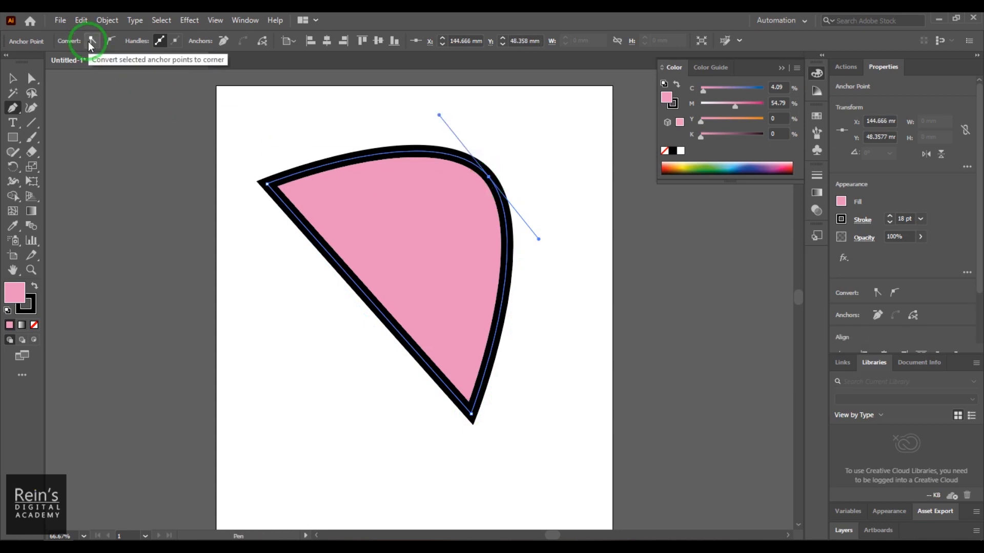
click(91, 43)
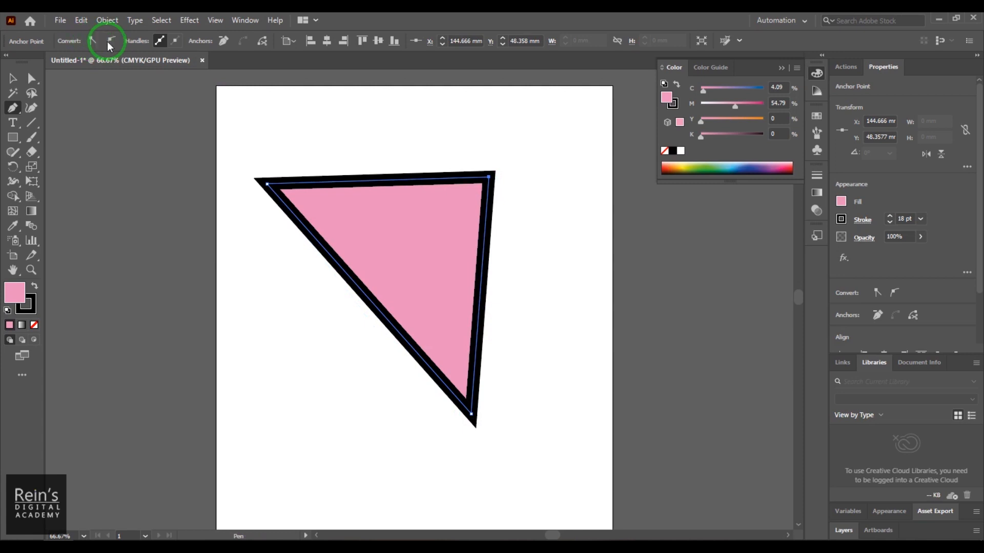
click(111, 43)
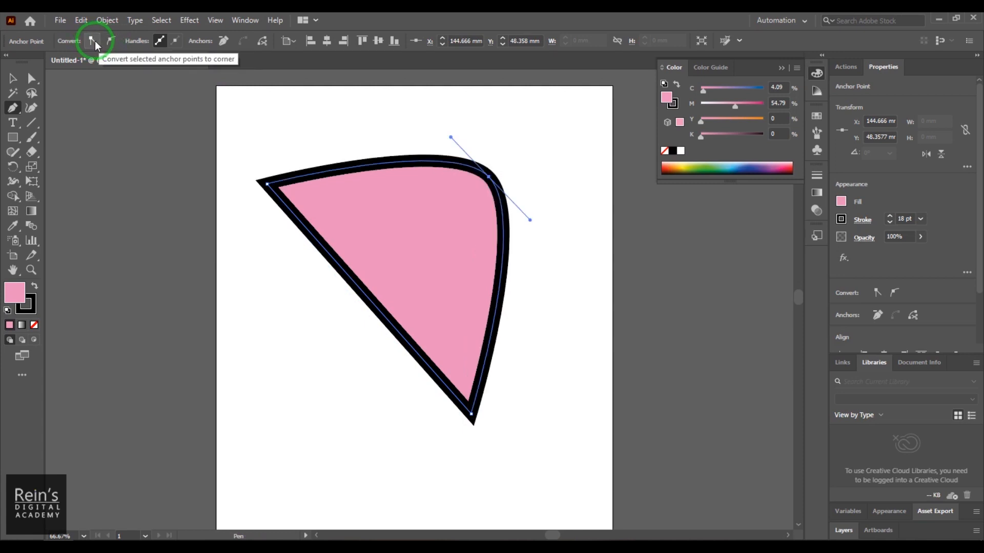
click(92, 40)
click(110, 41)
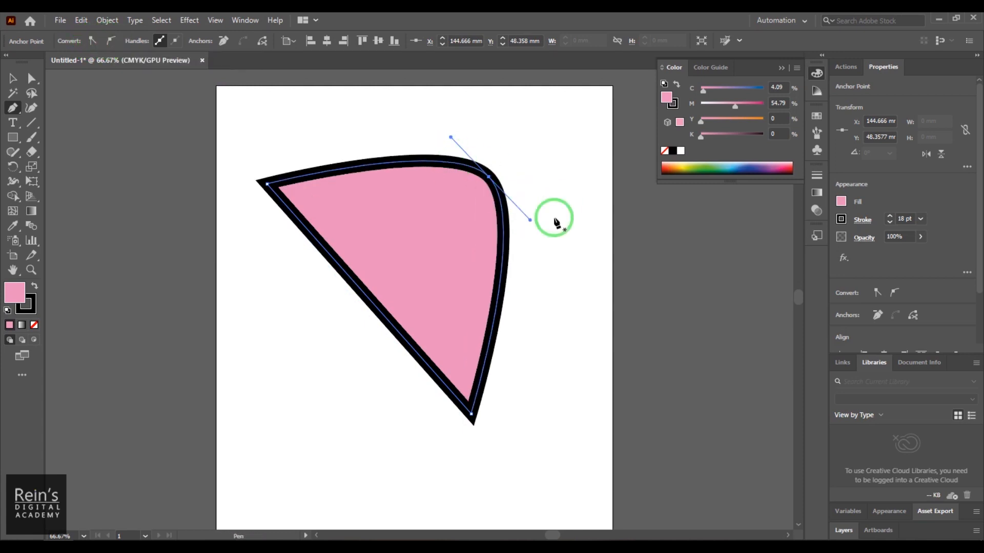
- Try swinging the rounded anchor's lower direction handle upward to reshape the adjoining curves
drag(530, 221, 575, 201)
key(ctrl+z)
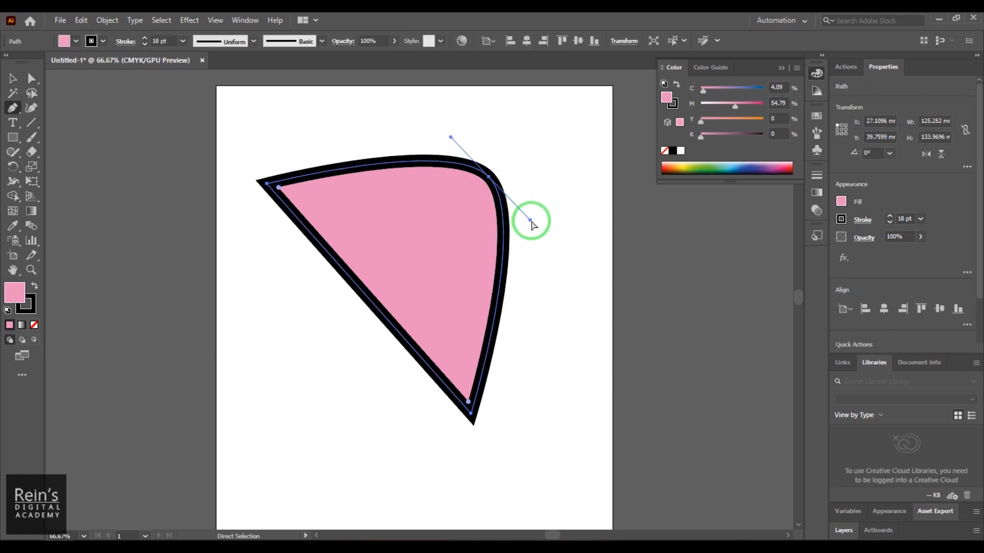
drag(531, 221, 571, 177)
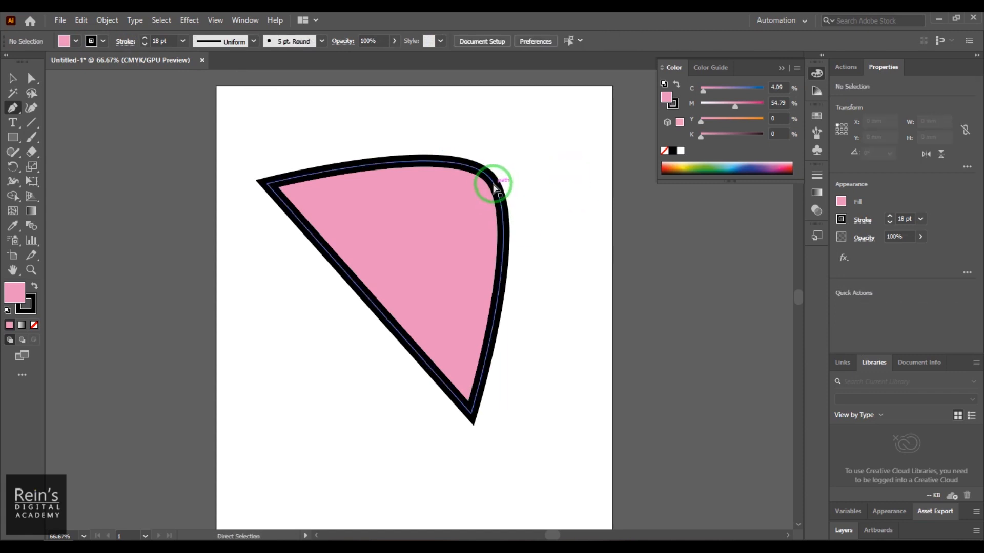
click(490, 179)
drag(531, 221, 566, 158)
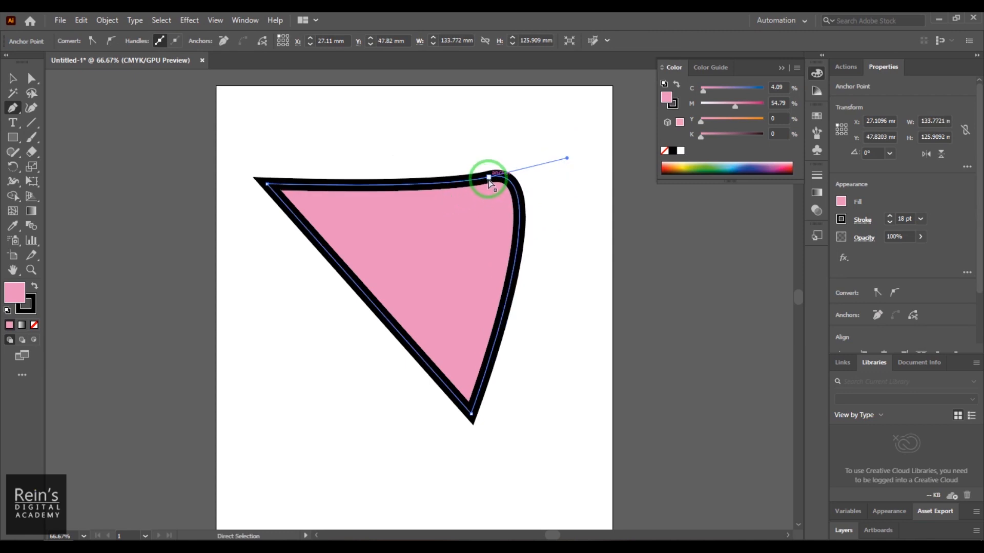
- Move the rounded anchor up and left with its lower handle extended, and bulge the curved right edge outward
drag(487, 180, 438, 108)
drag(529, 219, 565, 251)
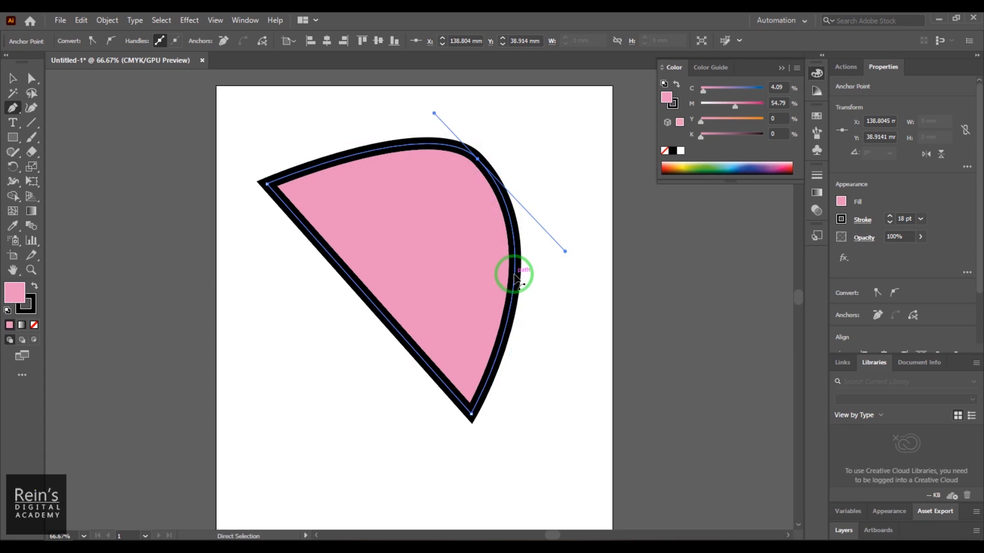
drag(515, 276, 545, 279)
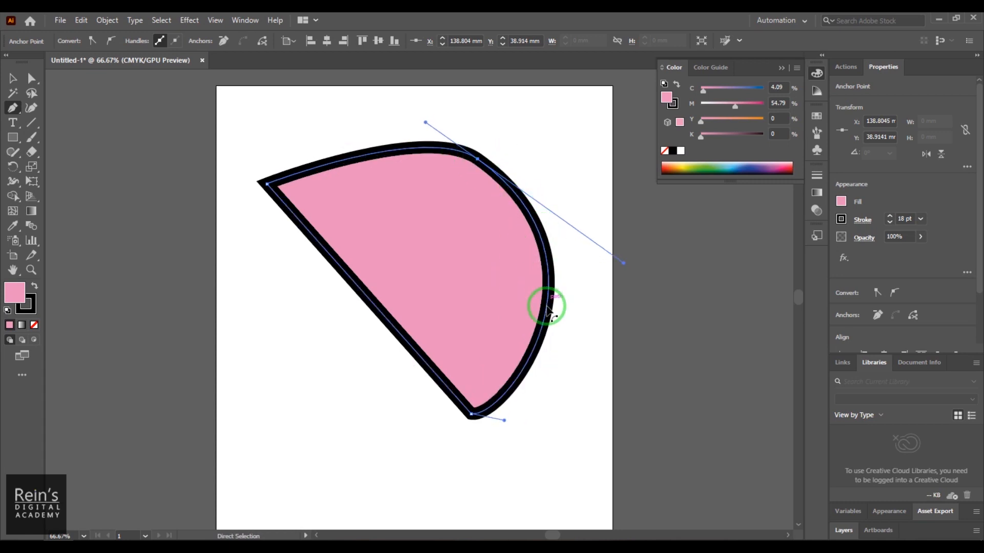
drag(539, 335, 560, 340)
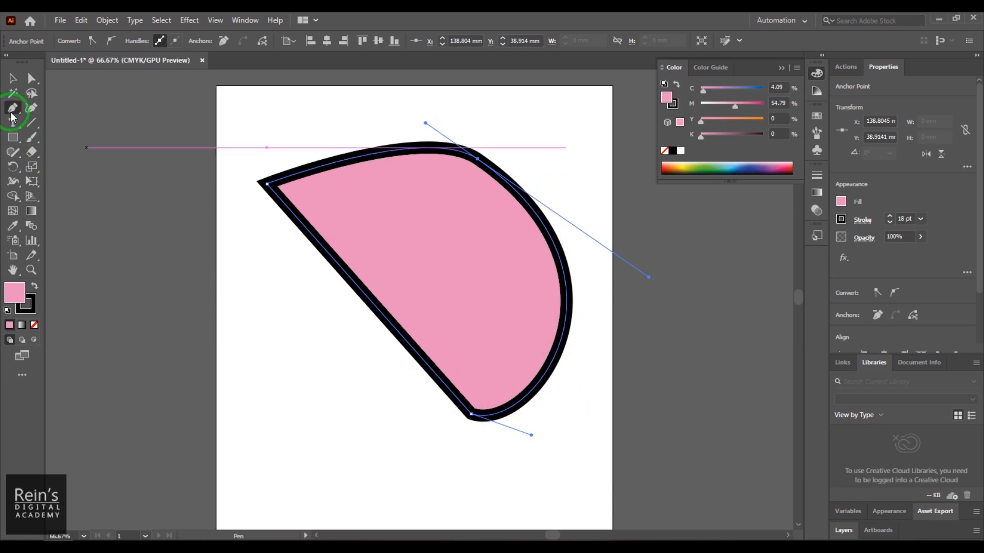
- Add six anchor points along the shape's straight diagonal edge with the Pen tool
click(307, 230)
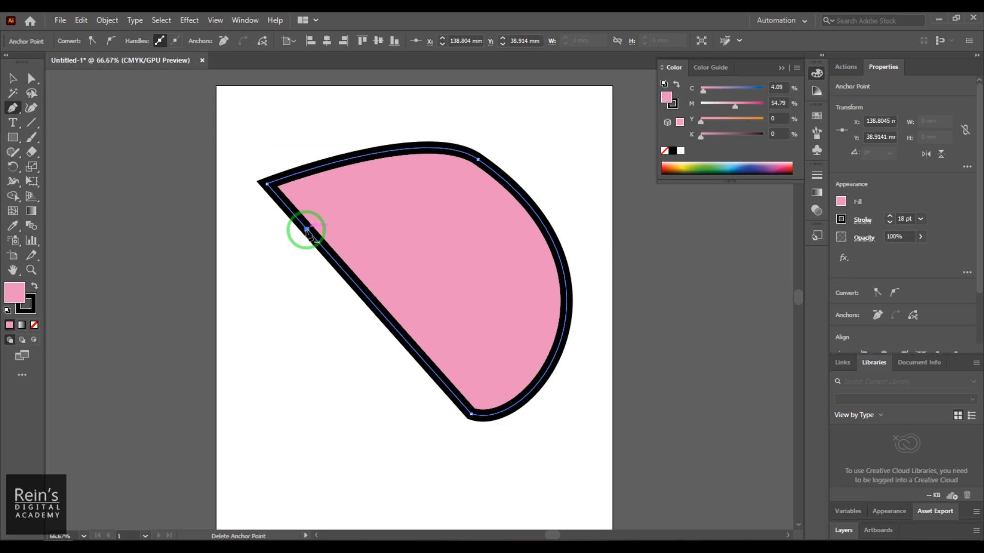
click(347, 276)
click(390, 323)
click(419, 355)
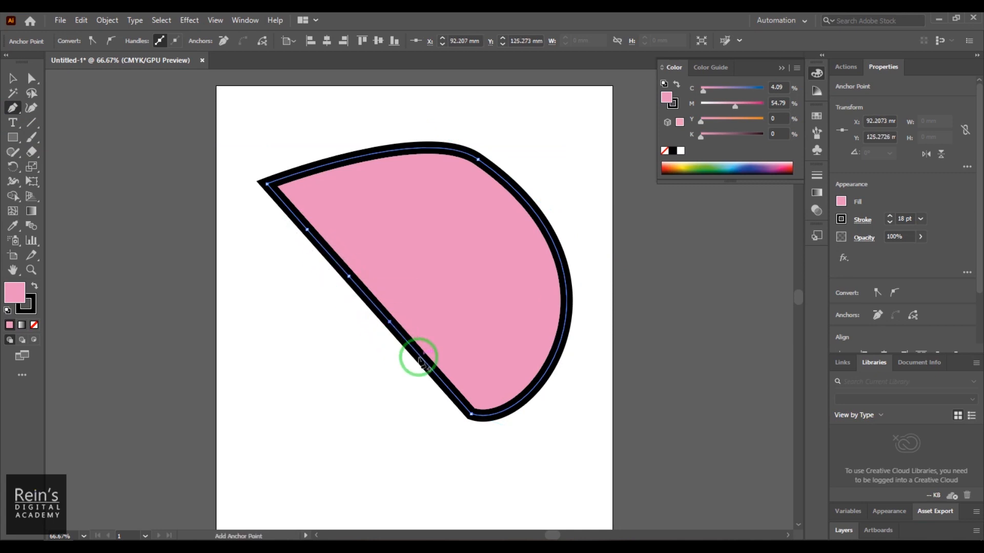
click(450, 389)
click(283, 203)
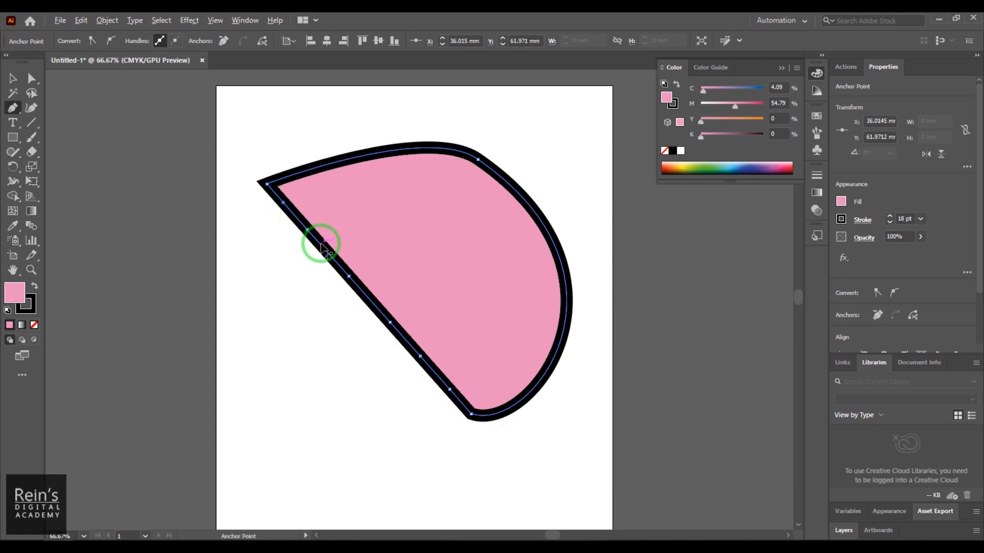
- Pull four segments of the shape's diagonal edge outward into curved, tooth-like lobes
drag(318, 247, 292, 271)
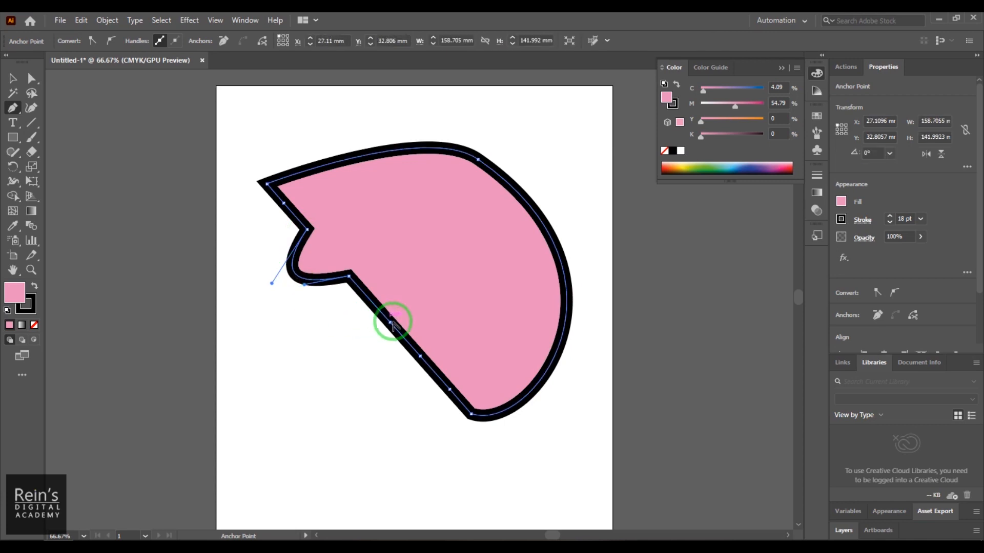
drag(400, 336, 378, 369)
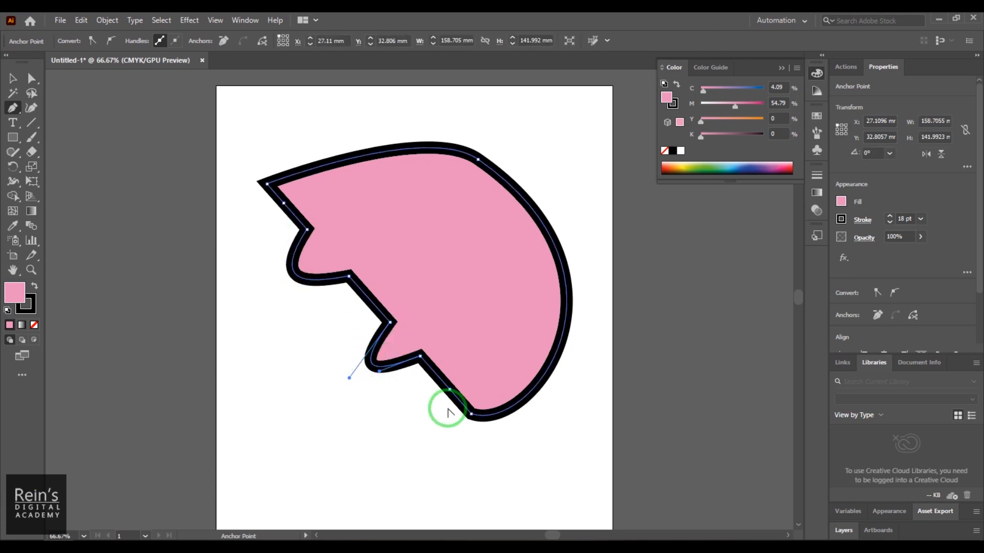
drag(455, 405, 422, 440)
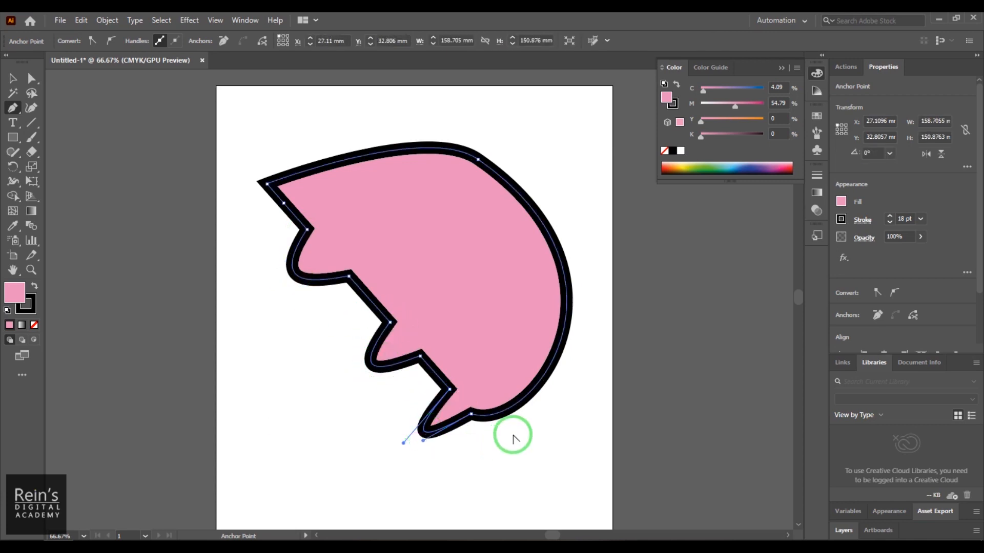
drag(258, 199, 229, 226)
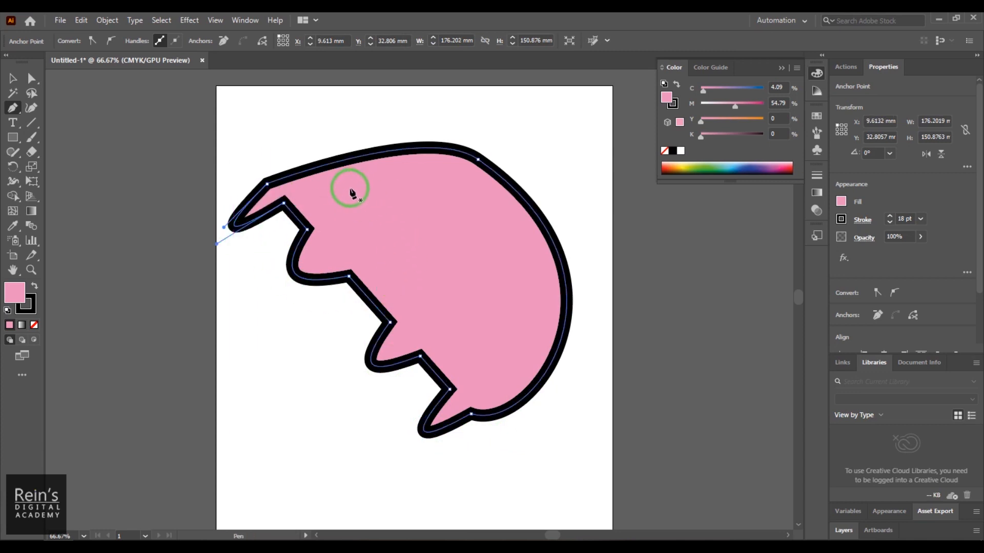
- Select the whole lobed shape and change its fill to pink #FF92BE
click(9, 72)
drag(318, 132, 606, 369)
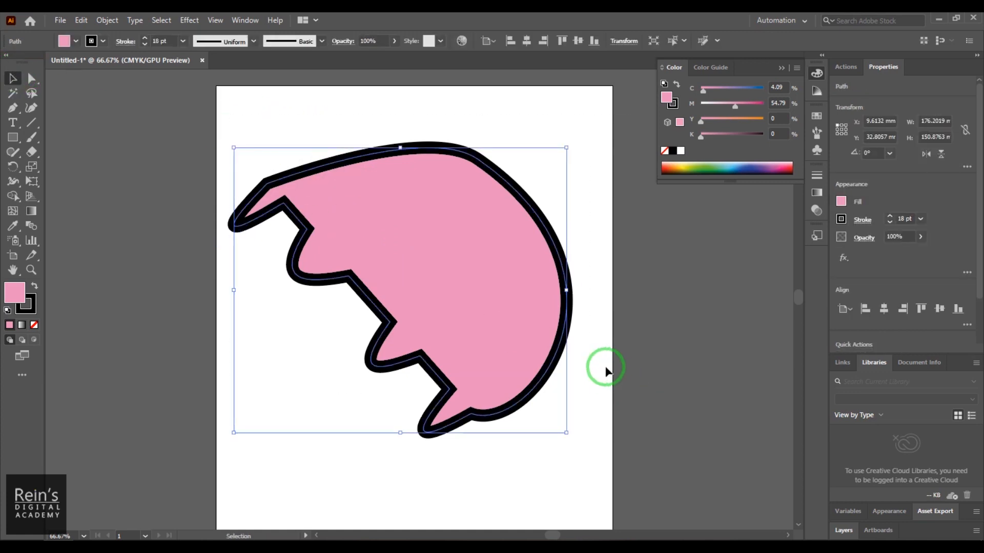
click(64, 41)
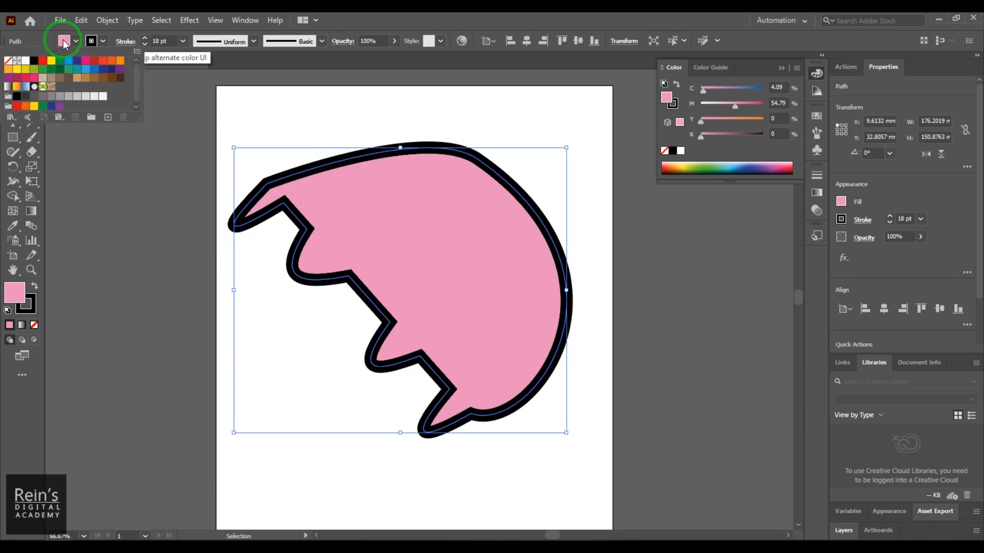
double_click(13, 304)
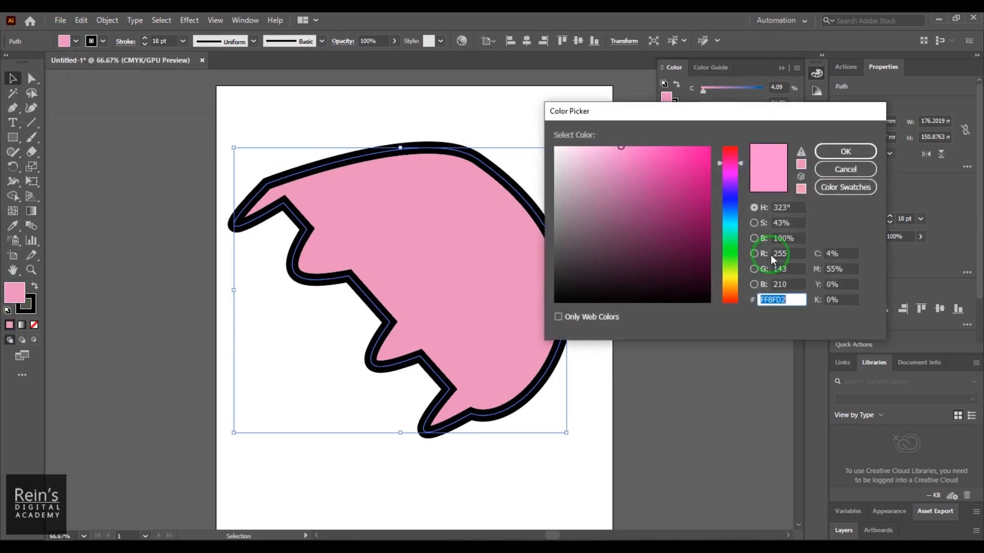
click(827, 154)
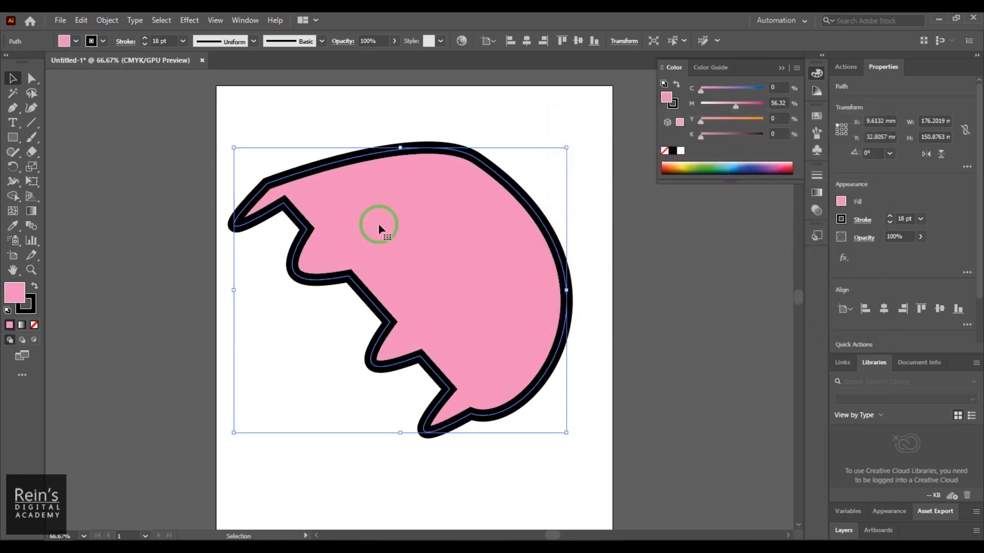
- Change the shape's fill to violet #5D25F4
double_click(14, 293)
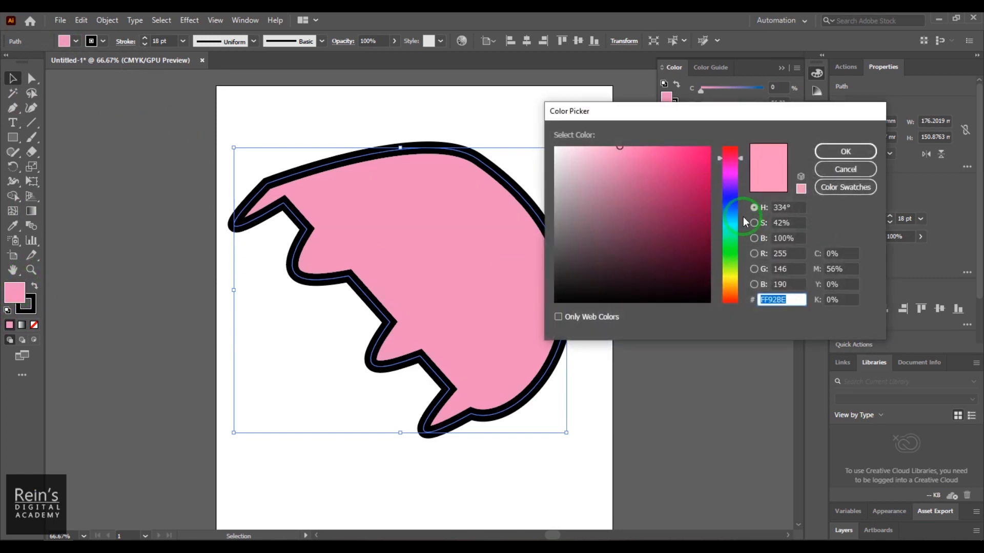
click(728, 193)
click(685, 154)
click(845, 152)
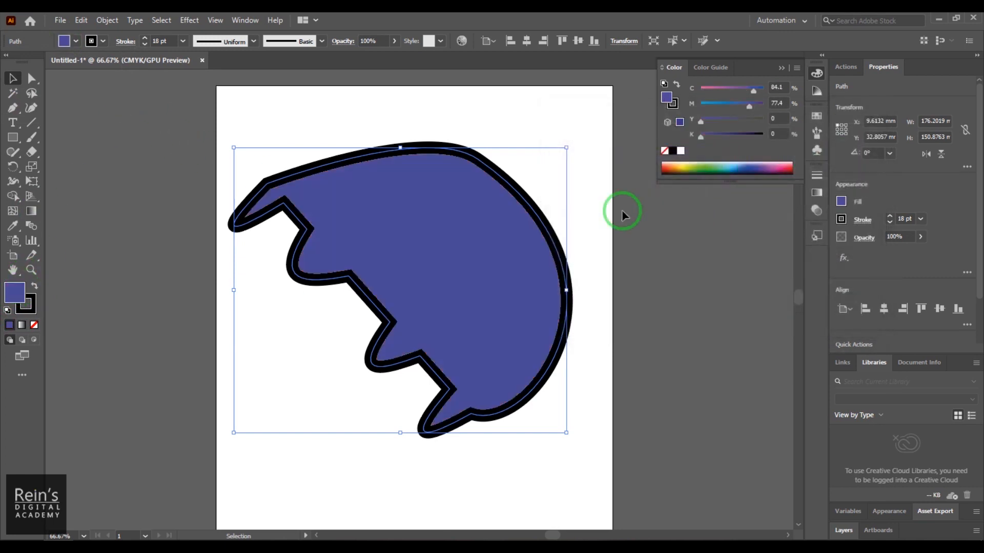
- Set the shape's fill to a deep blue of about C 100, M 85, Y 0, K 0
click(90, 42)
double_click(33, 304)
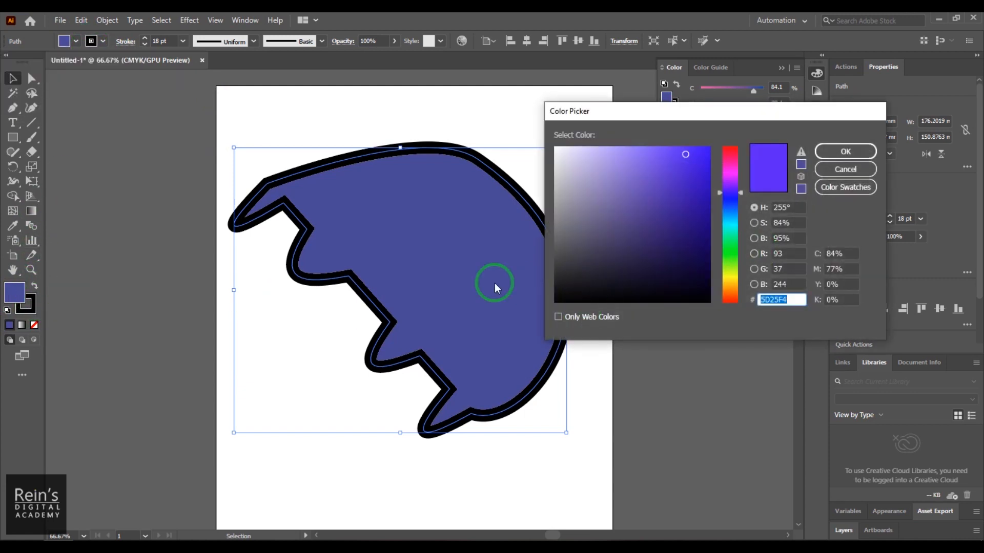
mouse_move(725, 221)
mouse_down()
mouse_move(731, 183)
mouse_move(729, 203)
mouse_up()
drag(692, 170, 713, 192)
click(846, 151)
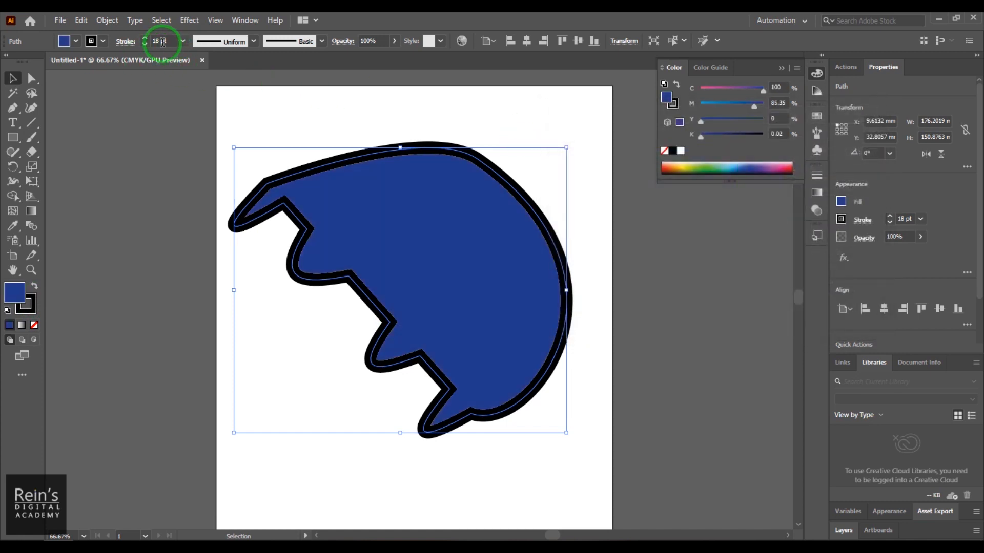
- Reduce the shape's stroke weight to 3 pt
drag(163, 40, 145, 41)
scroll(156, 43, down, 10)
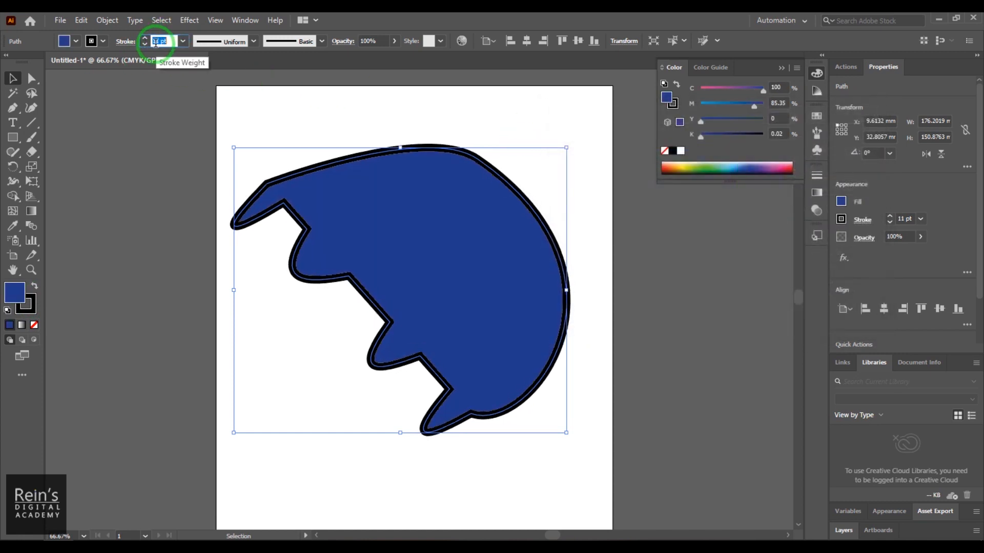
scroll(155, 43, down, 5)
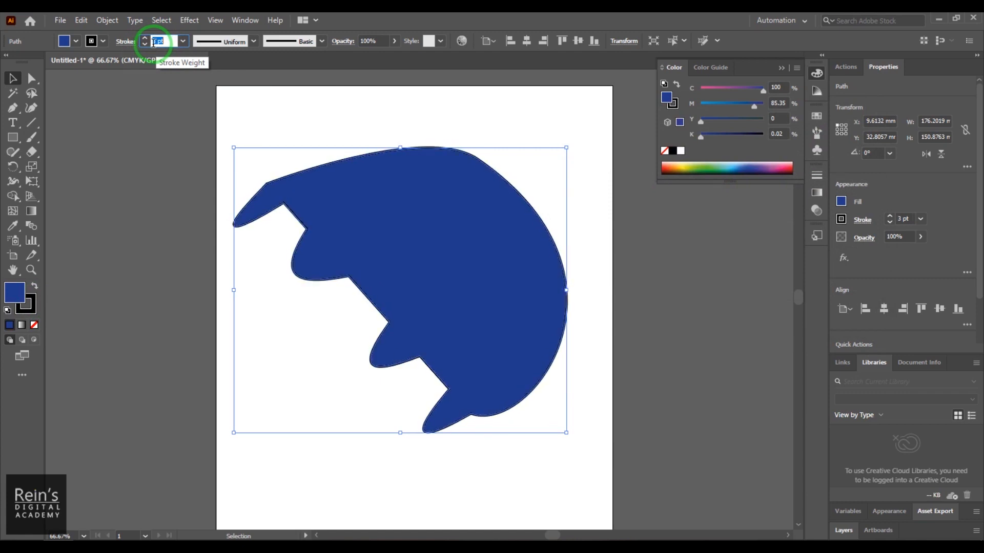
- Set the shape's stroke colour to dark navy #0E1675 and deselect the shape
click(97, 46)
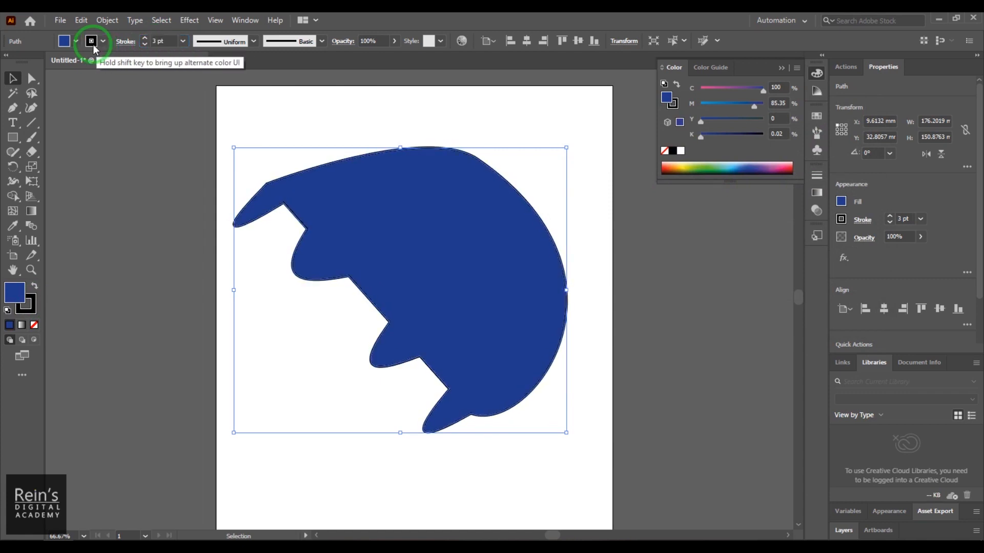
double_click(29, 309)
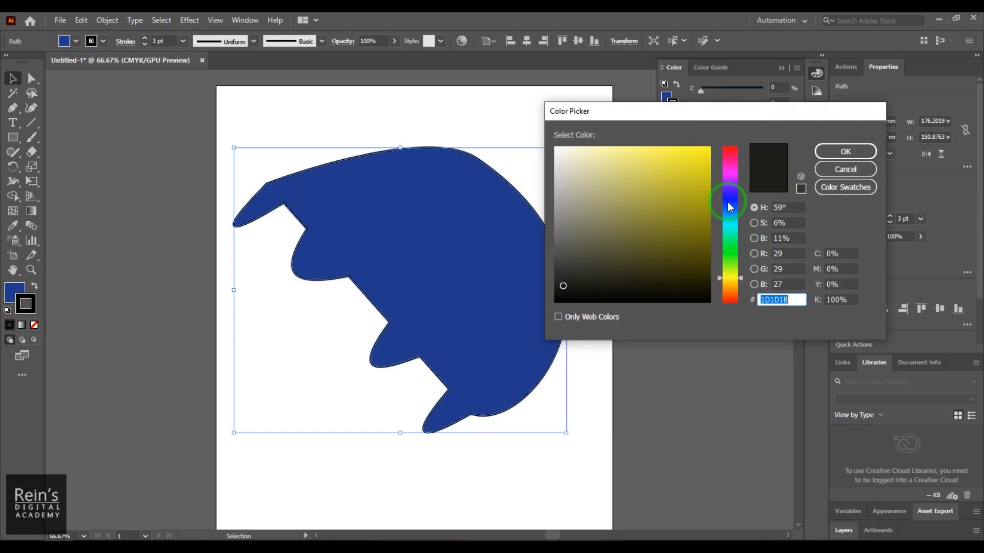
click(730, 207)
drag(687, 182, 692, 230)
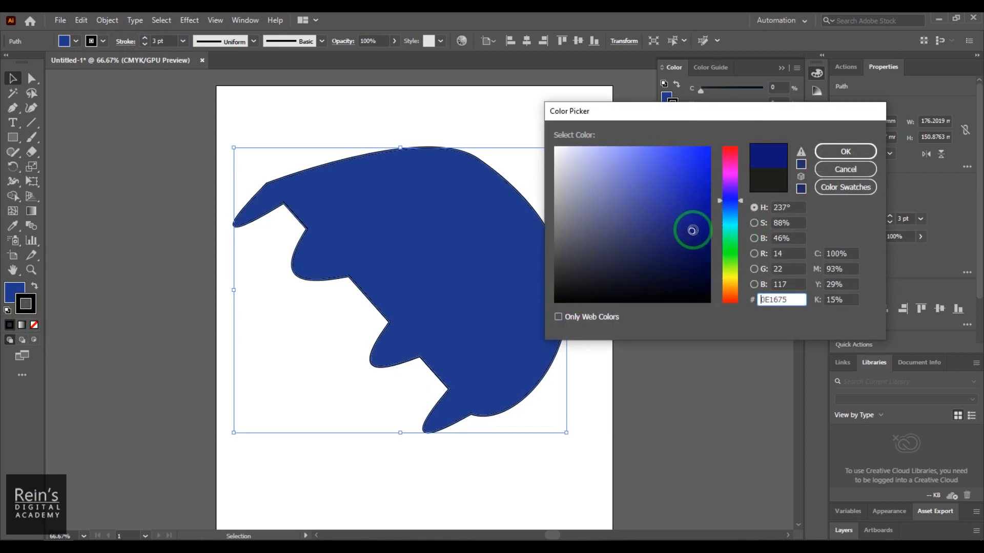
click(846, 152)
click(675, 292)
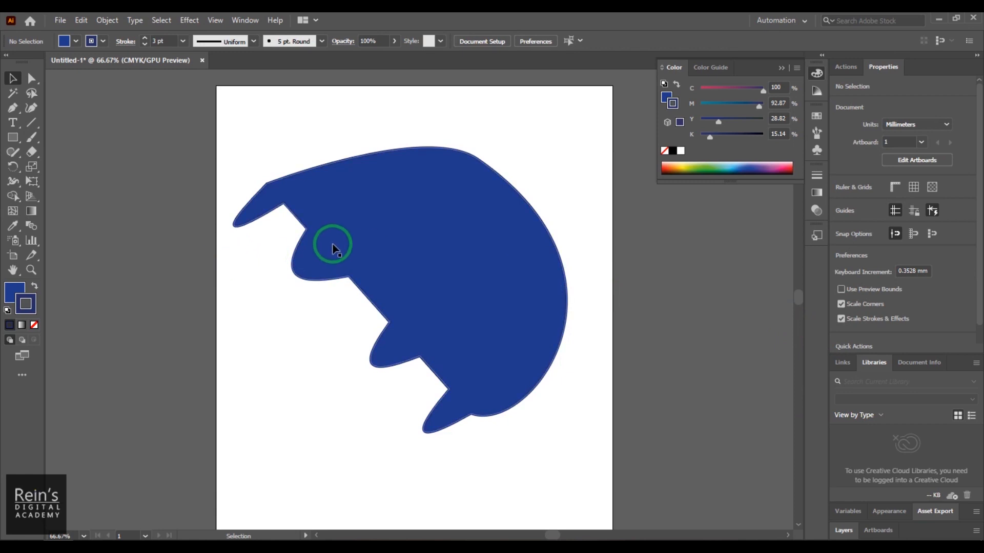
- Draw a closed upright rectangle with the Pen tool, overlapping the upper edge of the large shape
key(p)
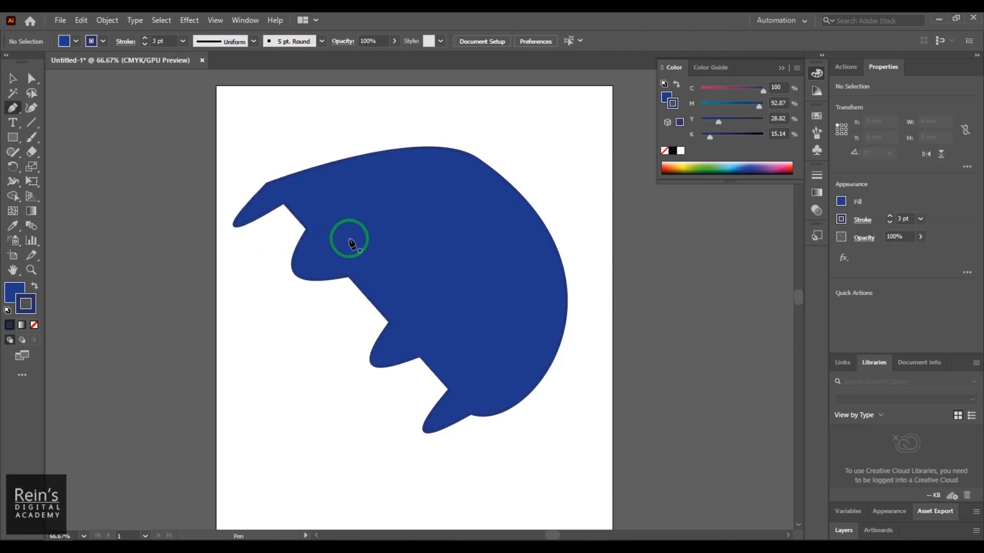
click(344, 123)
click(344, 187)
click(397, 187)
click(397, 123)
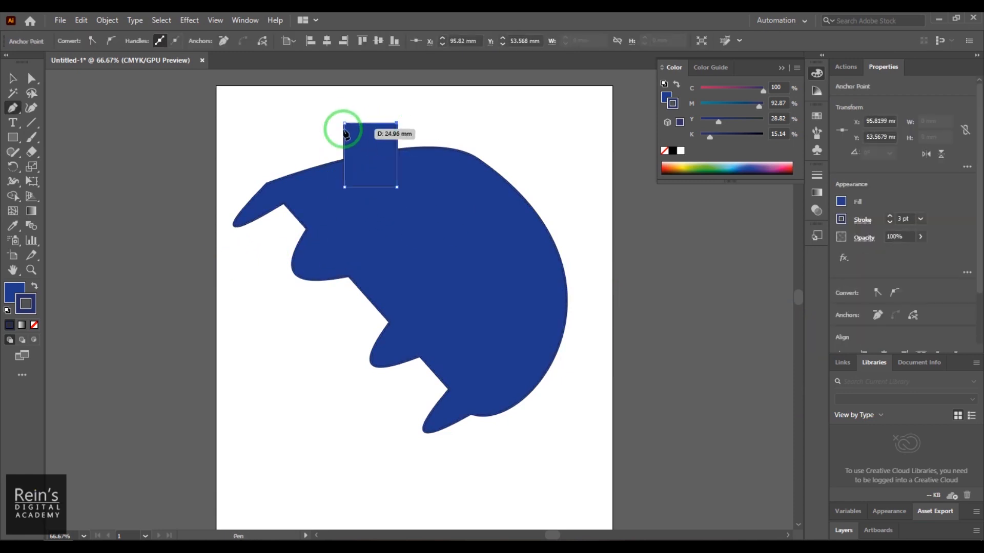
click(344, 128)
- Draw a closed four-sided shape with a slanted top over the large shape's upper right edge
click(519, 161)
click(519, 261)
click(576, 261)
click(576, 174)
click(520, 162)
- Draw a closed four-sided shape with a slanted left side over the large shape's lower right edge
click(508, 367)
click(586, 366)
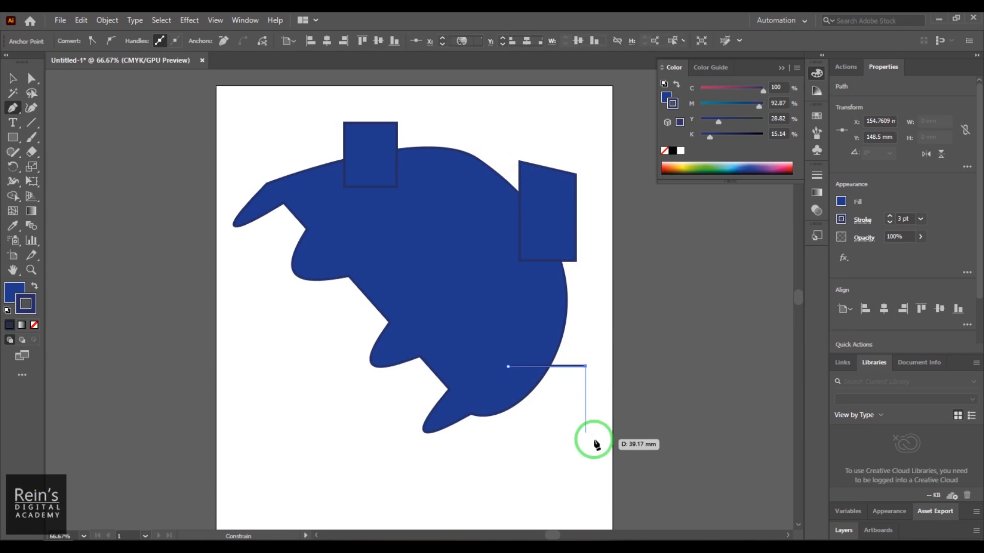
click(586, 441)
click(517, 440)
click(508, 366)
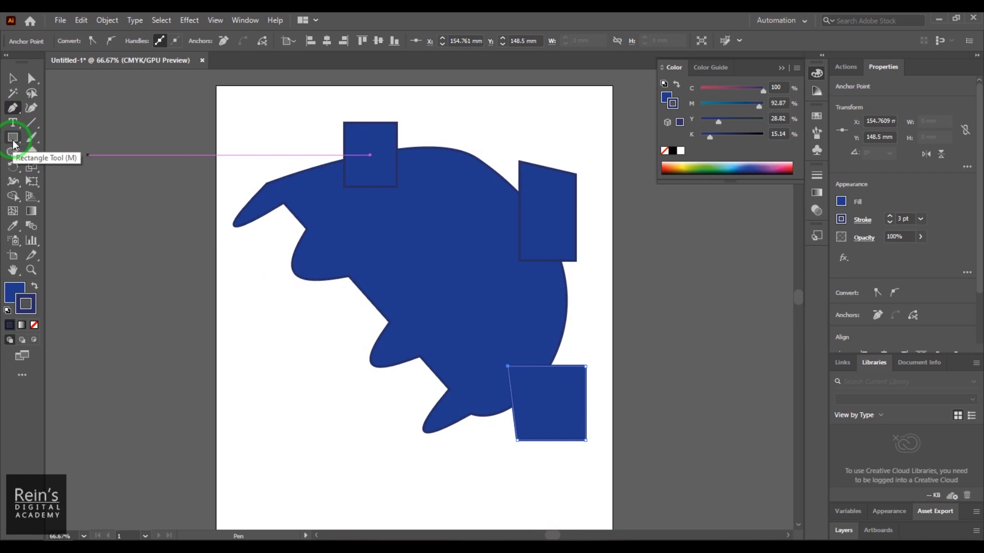
- Add three anchor points along the large shape's upper curve with the Add Anchor Point tool
click(18, 112)
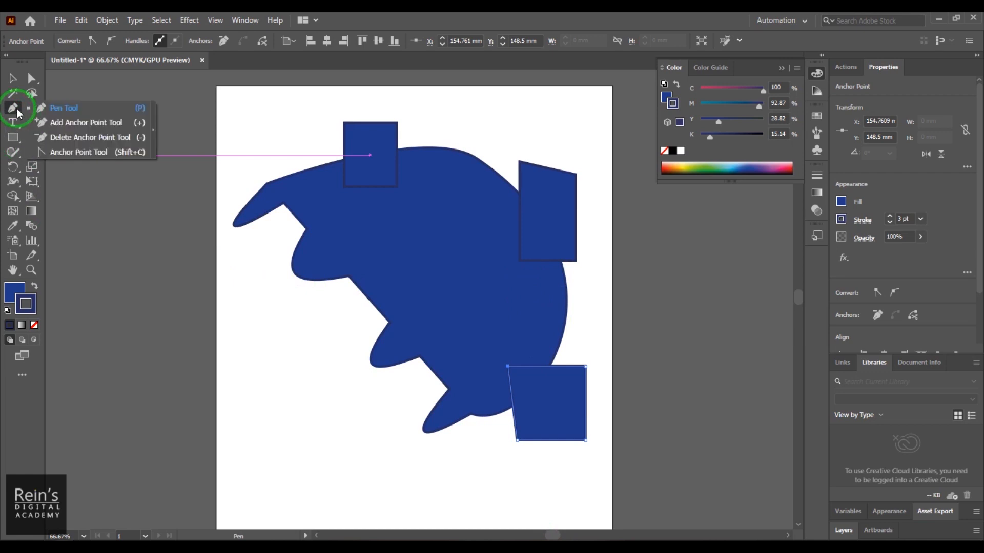
click(113, 128)
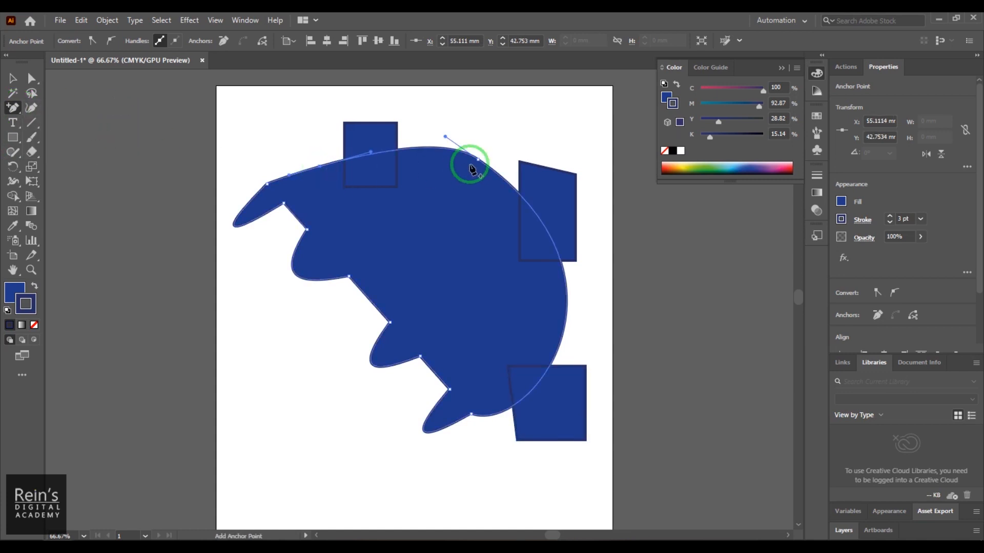
click(438, 148)
click(505, 181)
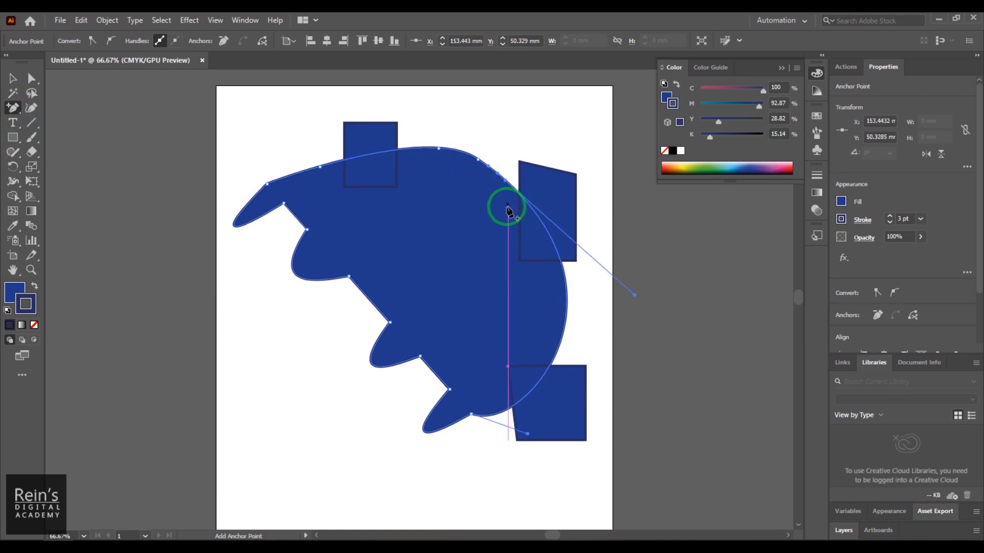
- Delete both right corners of the lower right four-sided shape and the notch anchor beside the large shape's upper left lobe
click(13, 114)
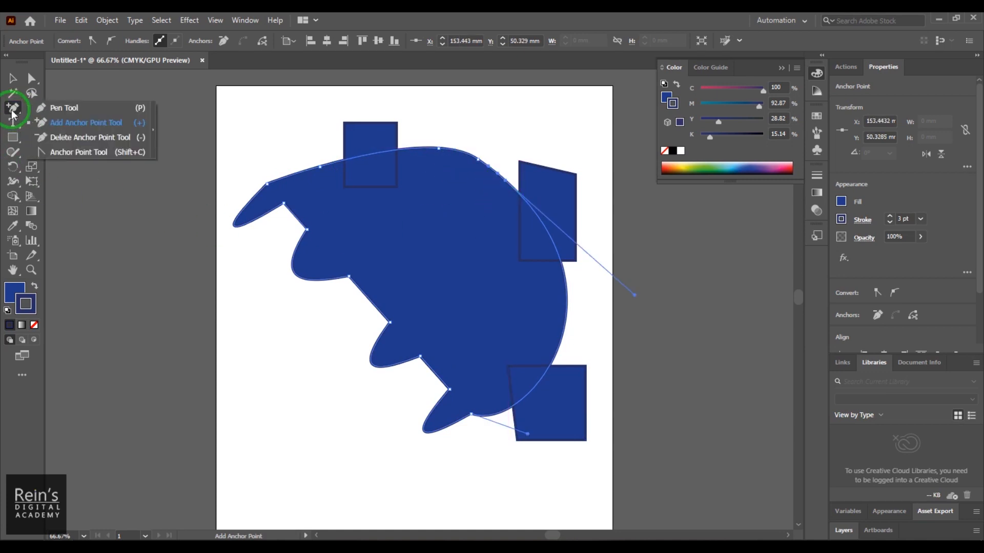
click(92, 138)
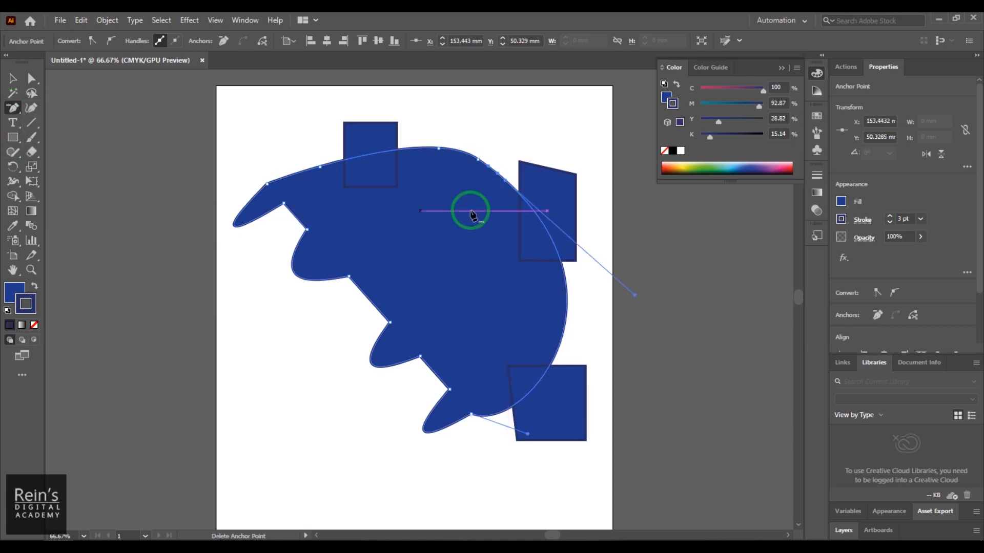
click(439, 154)
click(594, 298)
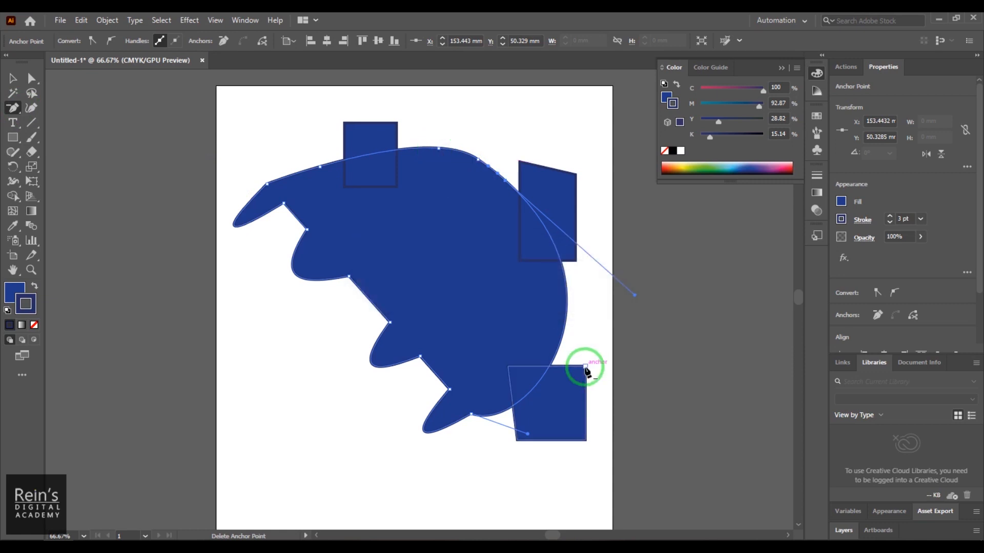
click(586, 367)
click(585, 441)
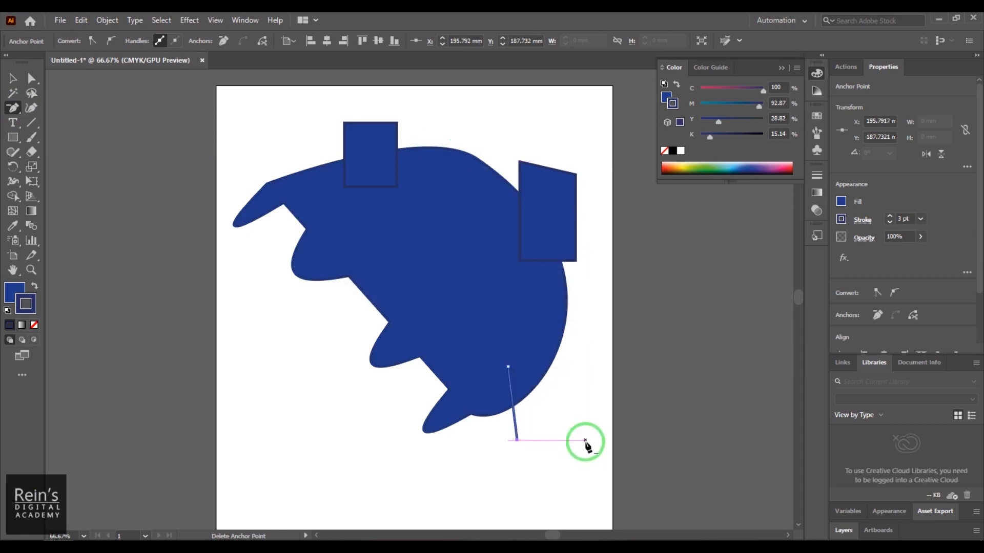
click(283, 205)
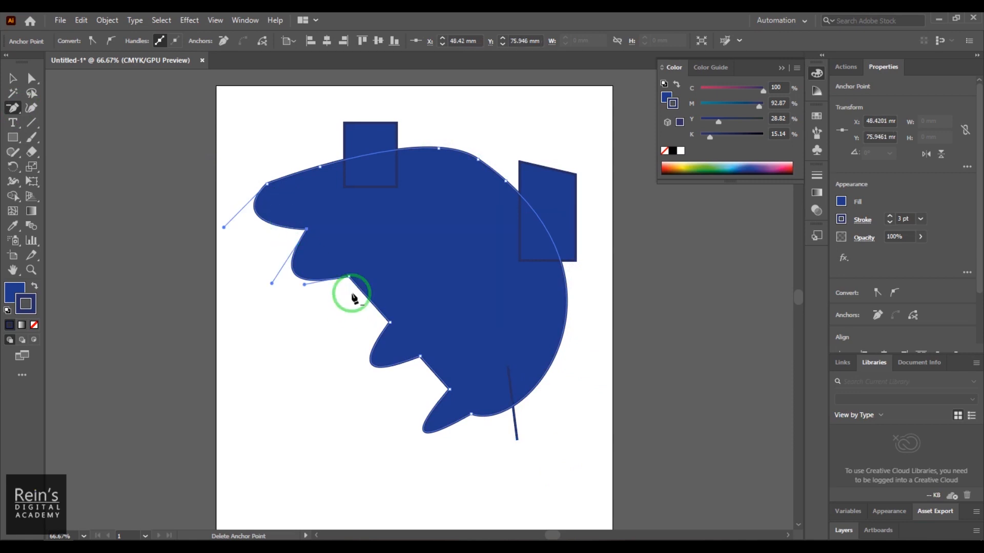
- Convert the large shape's upper left notch anchor and its upper left corner to smooth curves with the Anchor Point tool
drag(7, 108, 85, 153)
click(303, 232)
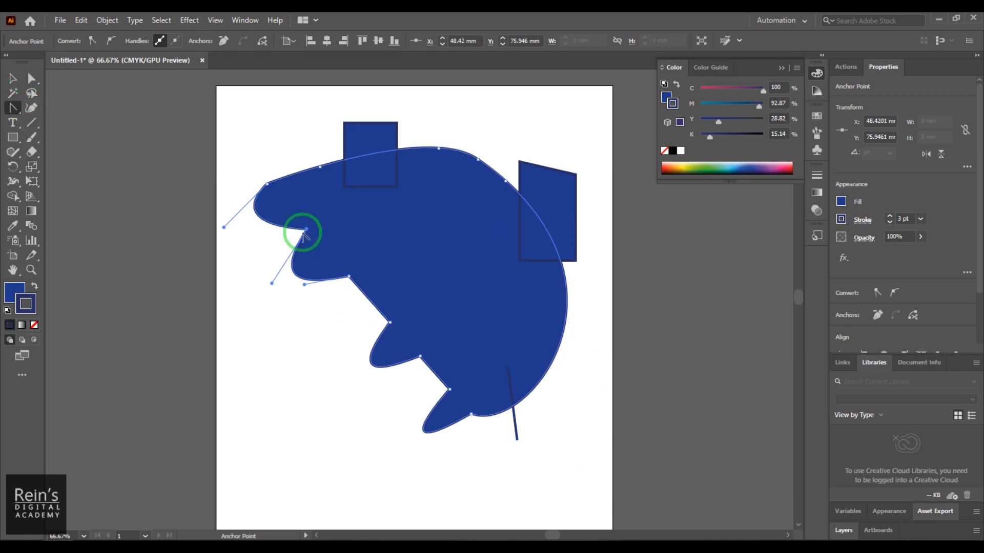
drag(307, 232, 314, 253)
click(267, 183)
drag(269, 187, 286, 136)
- Smooth the large shape's upper right anchor, the anchors around its bottom tip and the remaining notch corners on its left side
drag(504, 179, 527, 256)
click(472, 416)
drag(471, 414, 420, 465)
drag(449, 390, 451, 438)
drag(457, 352, 456, 349)
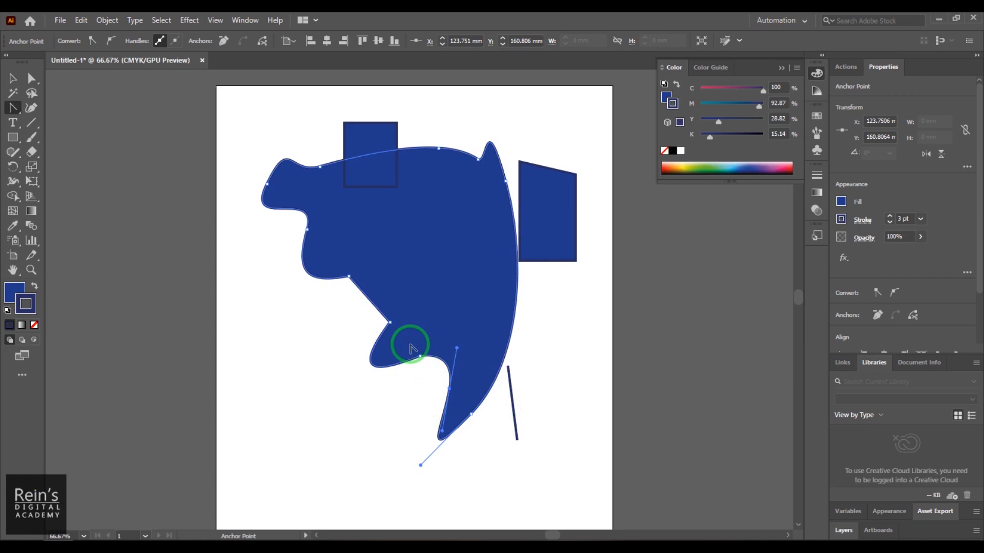
drag(390, 326, 310, 279)
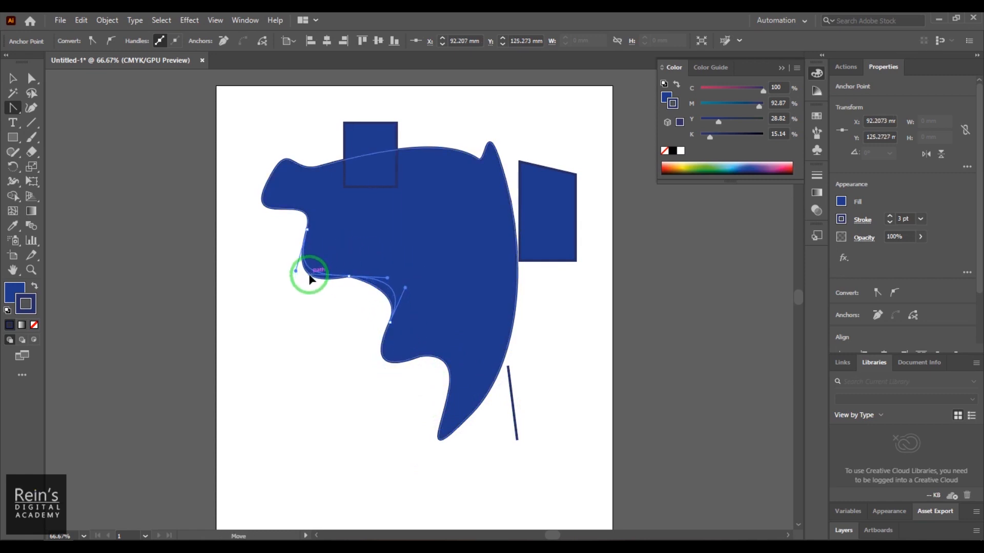
- Add two anchor points along the large shape's top curve and delete the anchor high on its right edge
click(7, 116)
click(41, 106)
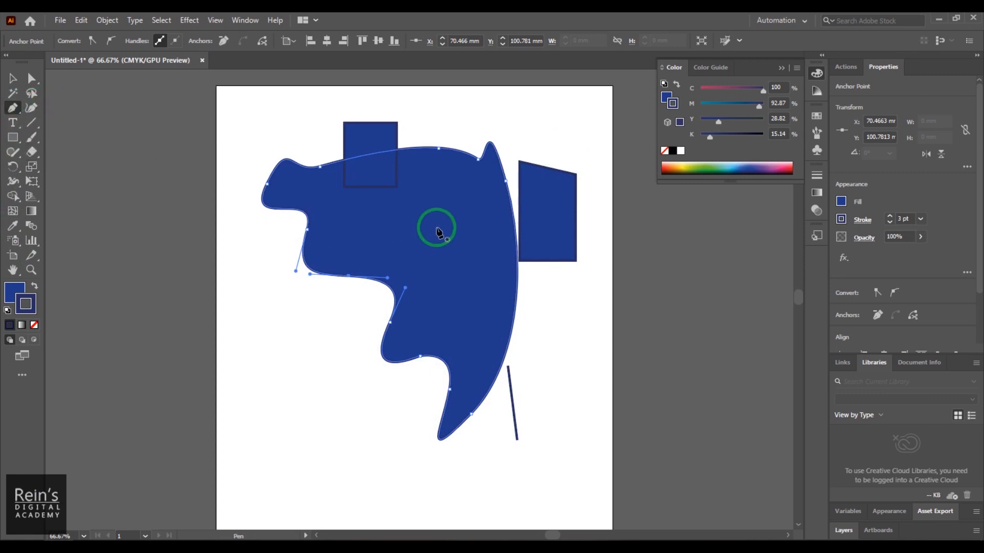
key(plus)
click(410, 149)
click(452, 149)
key(minus)
click(506, 182)
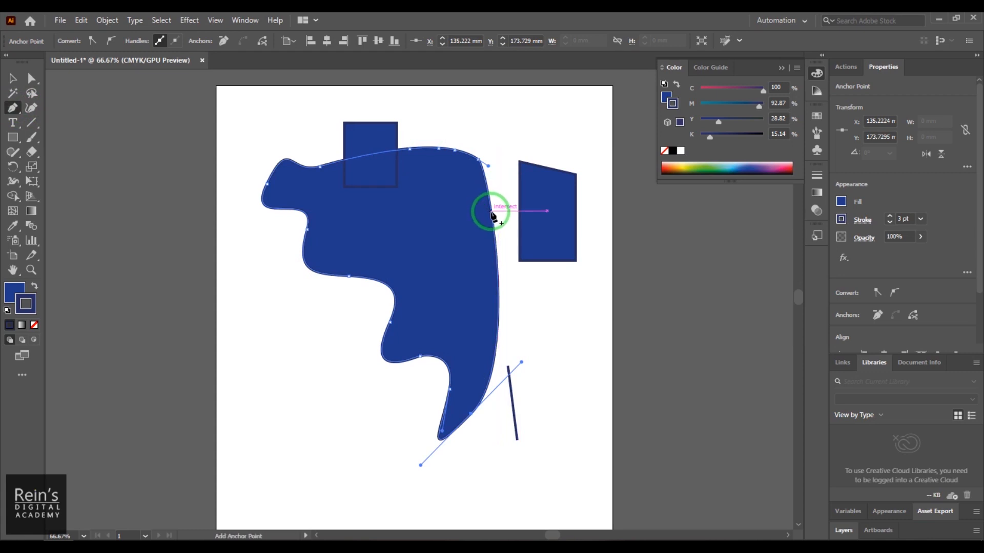
- Draw a small closed four-sided shape with the Pen tool below the right-hand quadrilateral
click(527, 311)
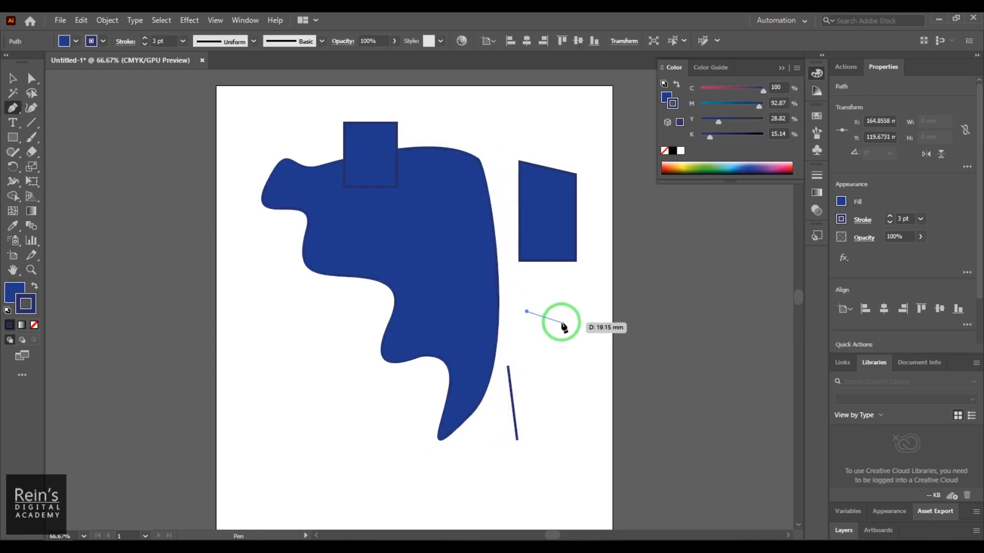
click(569, 312)
click(569, 351)
click(530, 351)
click(527, 312)
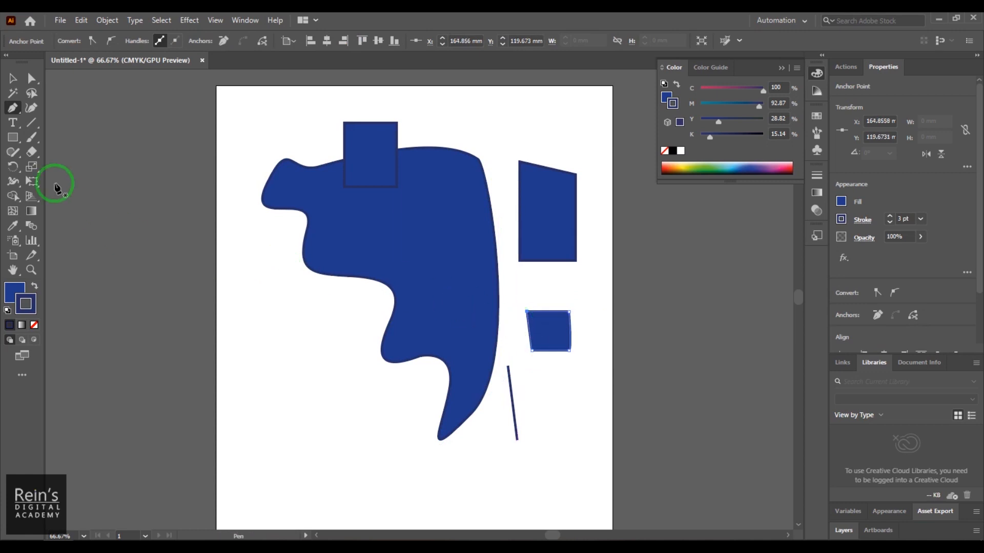
- Enlarge the new four-sided shape by pulling its upper left corner outward
key(shift+c)
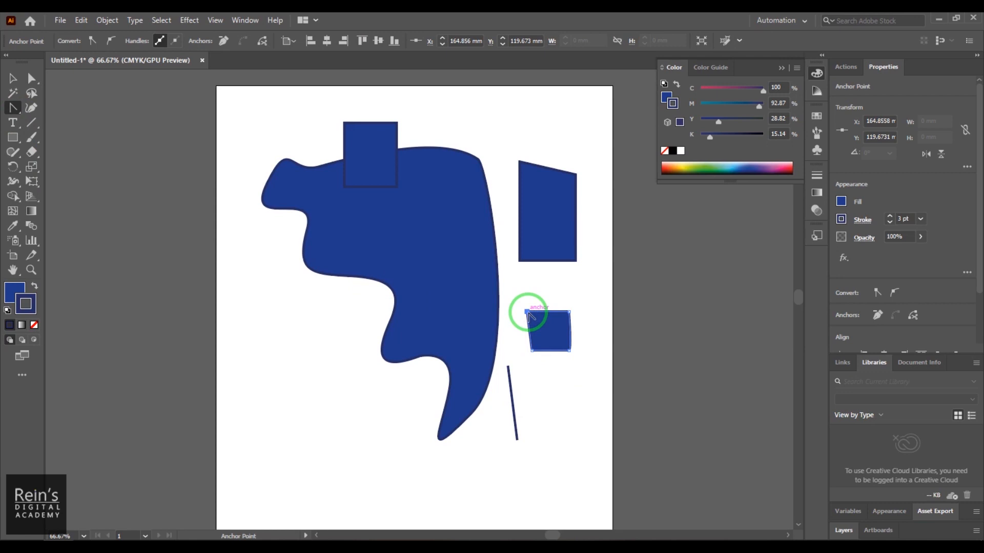
drag(527, 314, 517, 292)
click(538, 353)
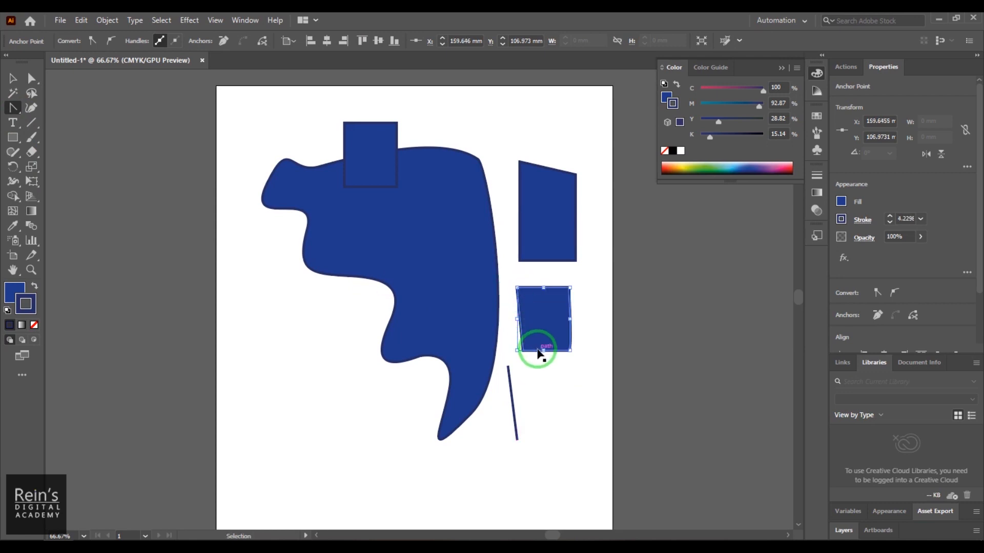
- Draw a closed crescent-like shape about 74 by 70 mm in the artboard's lower left area with the Curvature tool
drag(13, 108, 35, 110)
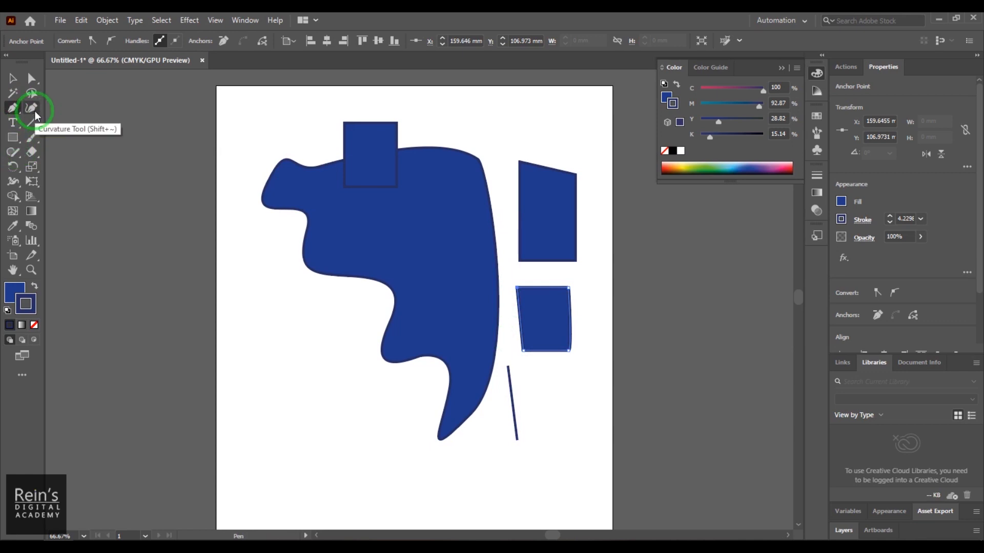
click(32, 108)
click(281, 382)
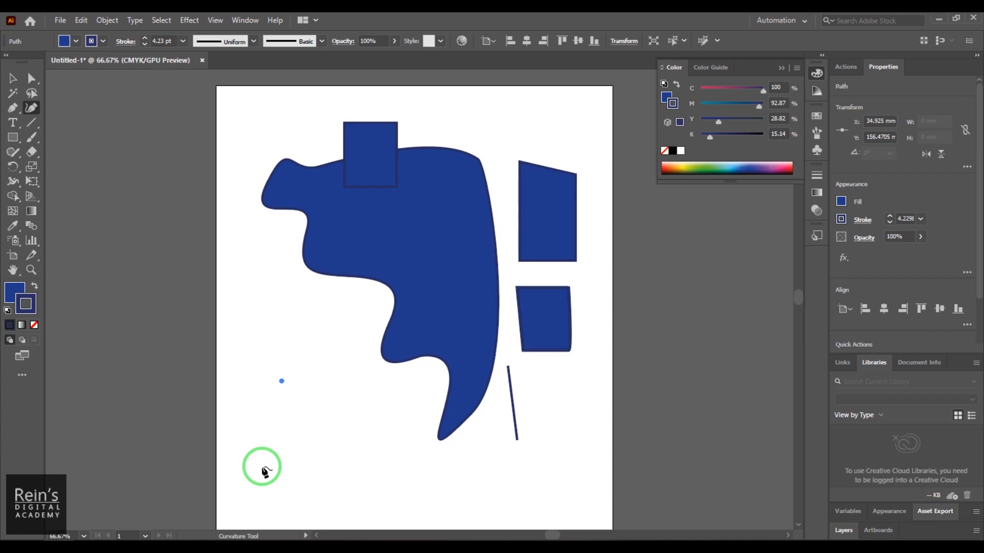
click(236, 435)
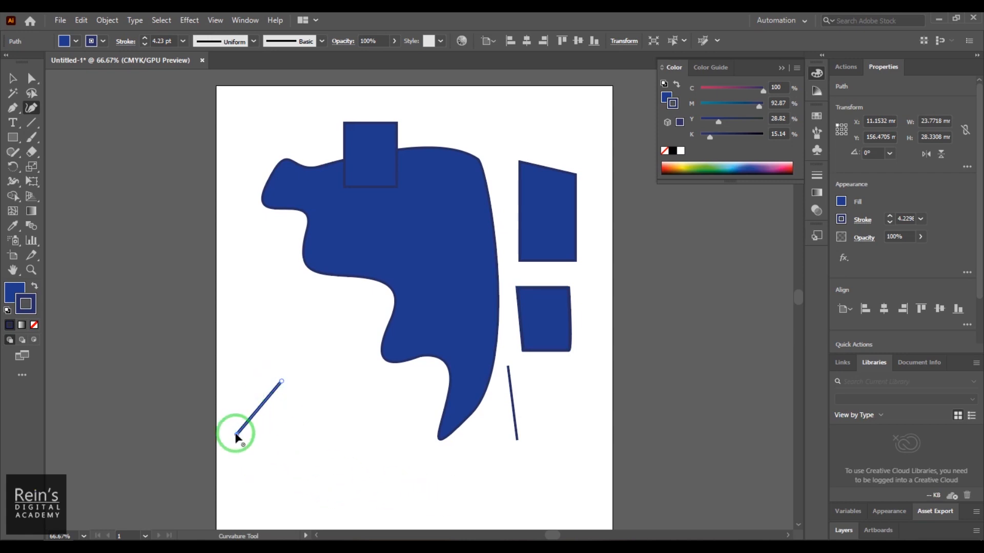
click(351, 478)
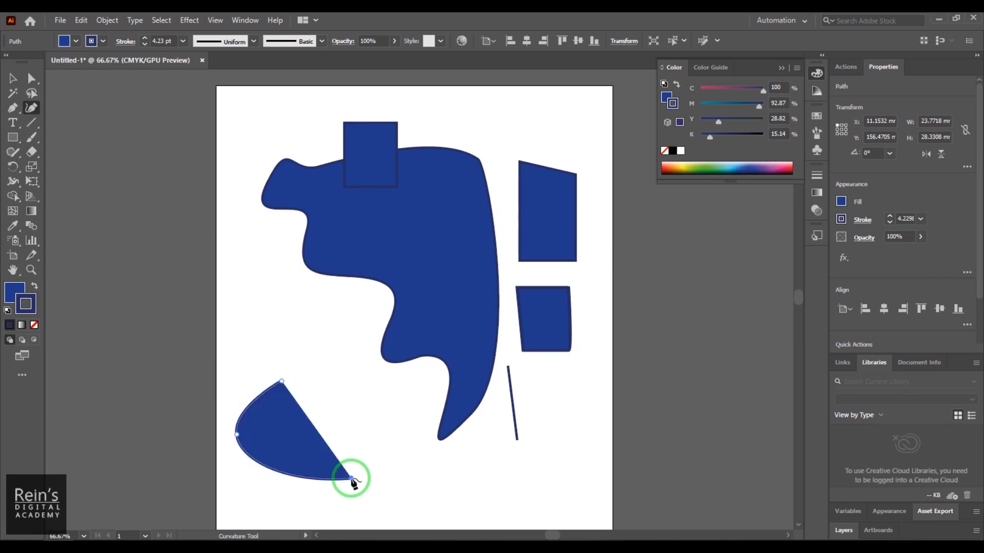
click(369, 393)
click(315, 436)
click(283, 405)
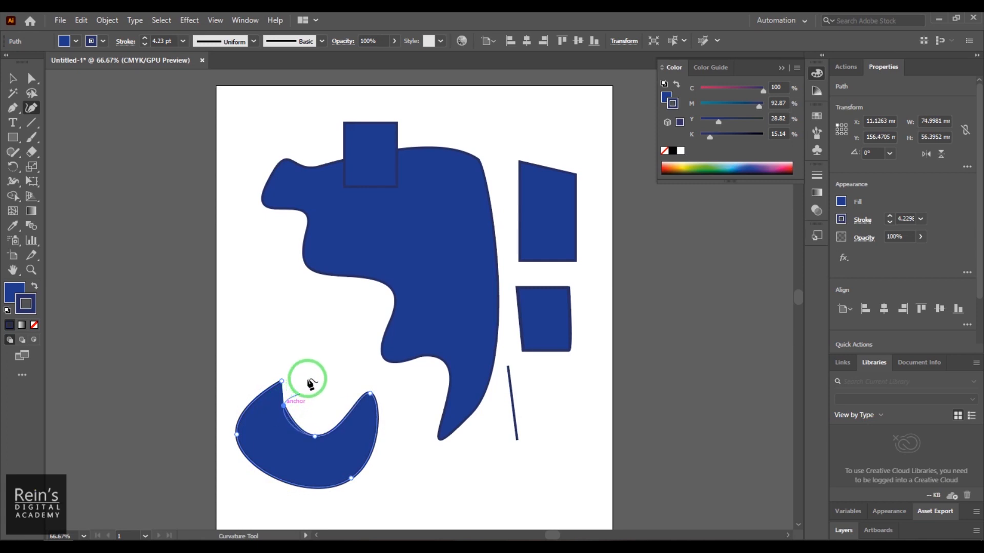
click(308, 354)
click(282, 382)
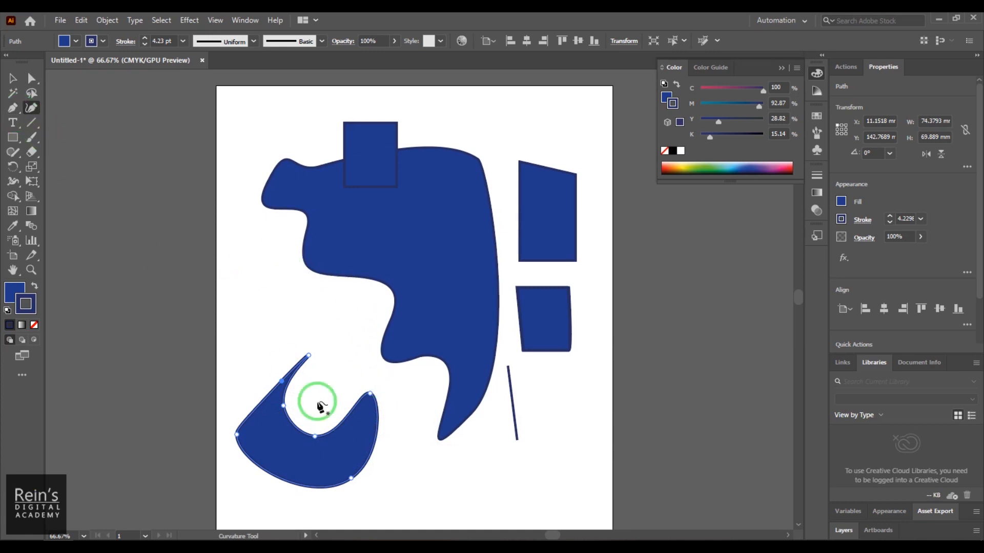
- Draw a second closed curved shape with a deep notch, about 42 by 45 mm, above the crescent with the Curvature tool
click(260, 269)
click(239, 317)
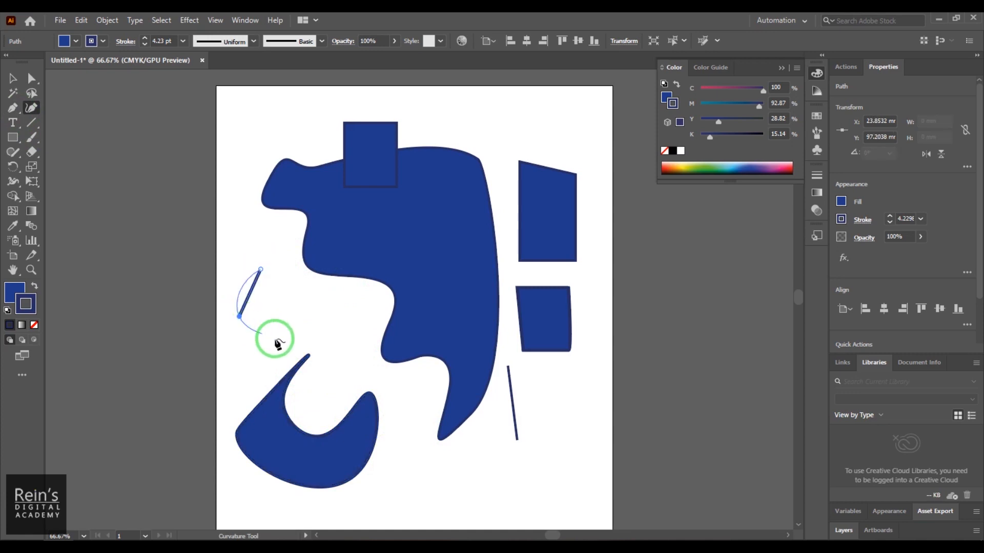
click(313, 325)
click(303, 282)
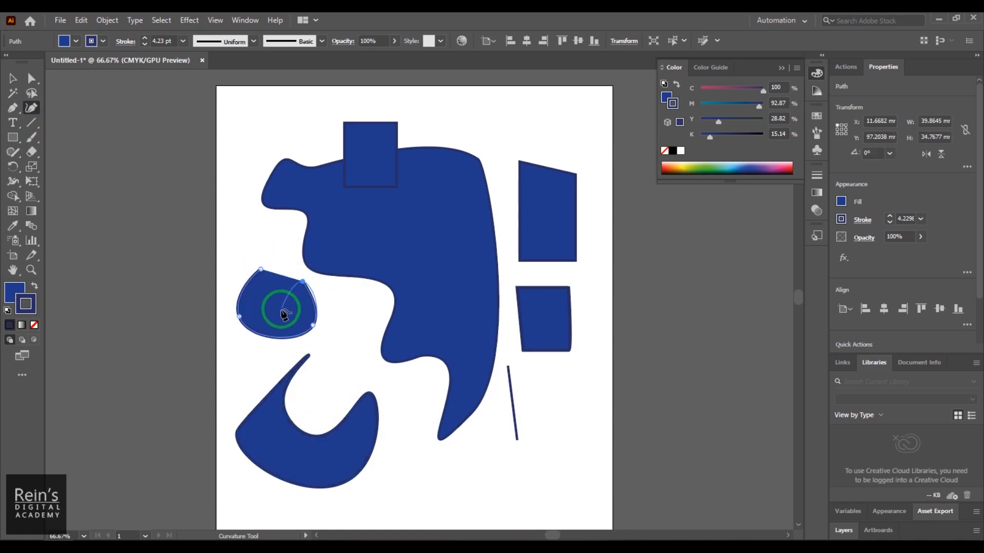
click(279, 310)
click(284, 253)
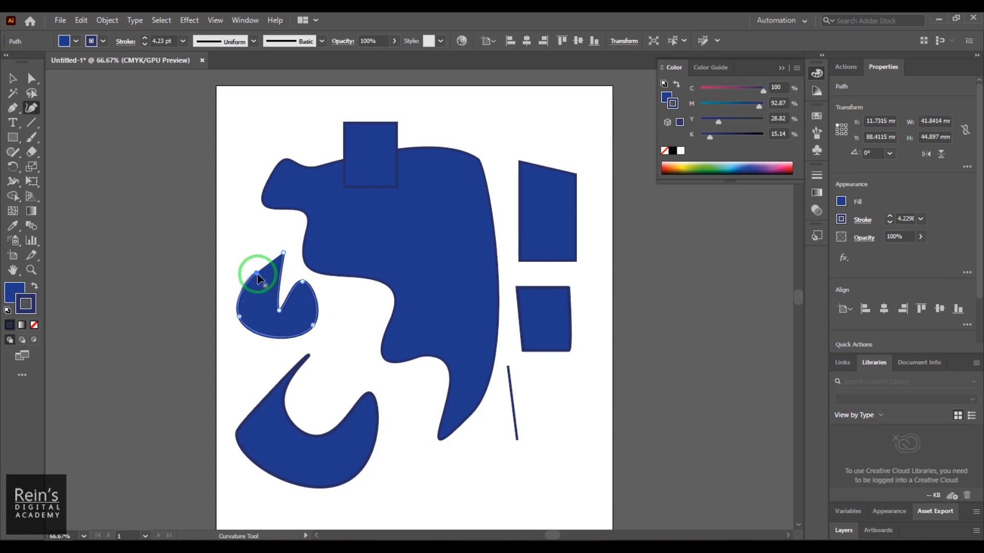
click(256, 273)
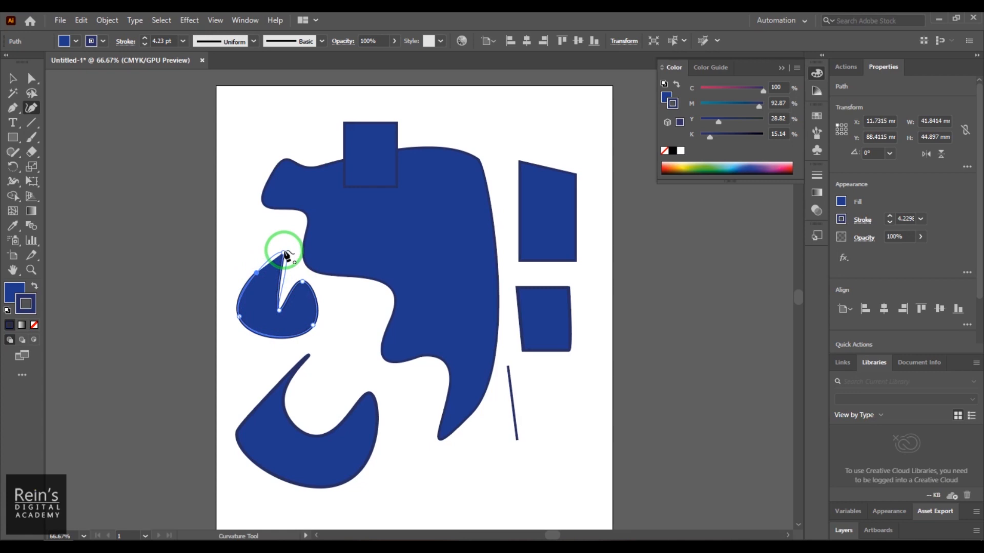
- Select all the artwork and delete it to leave an empty artboard
click(13, 78)
click(265, 282)
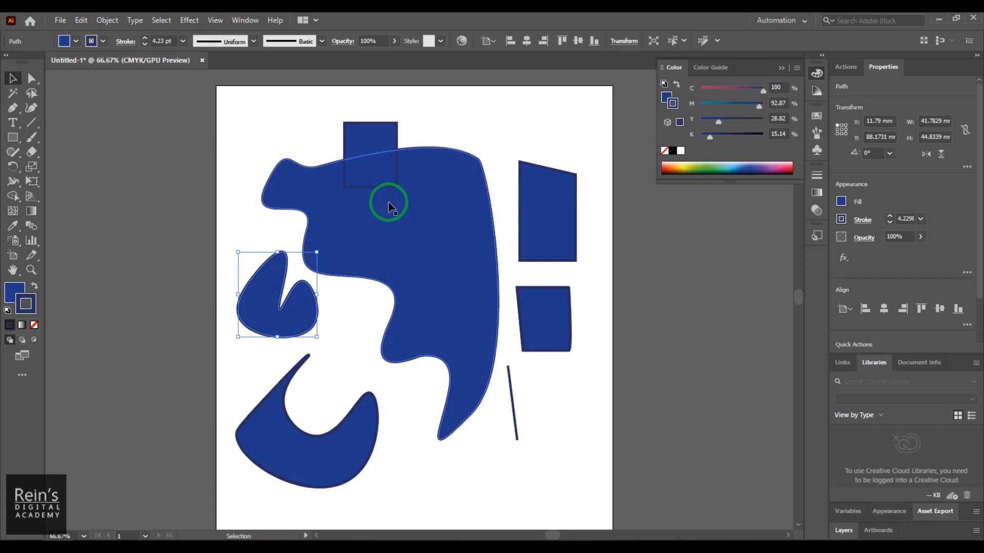
click(246, 134)
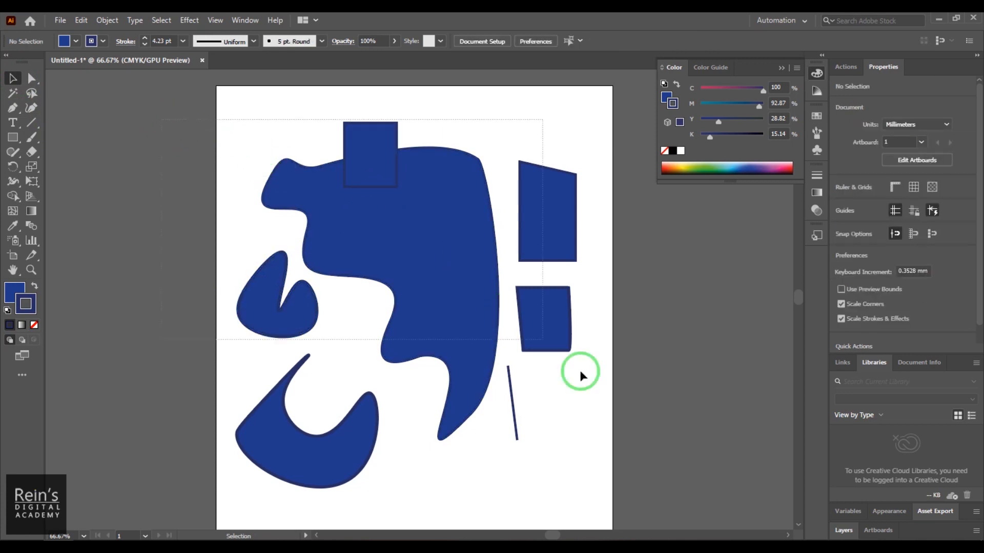
key(ctrl+a)
click(723, 372)
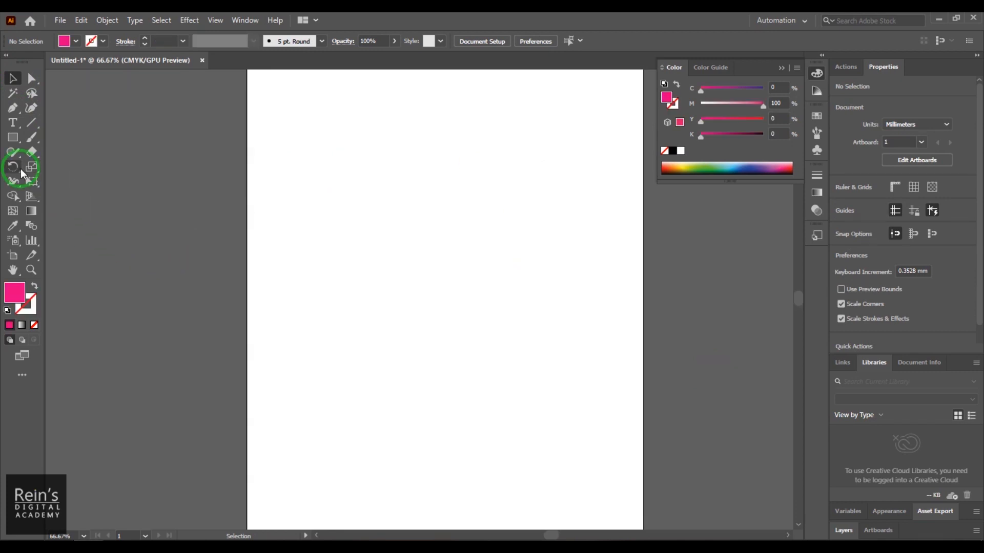
- Sketch a circle, a tall rectangle to its right, a triangle below the circle and a hexagon below the rectangle with the Shaper tool
click(14, 152)
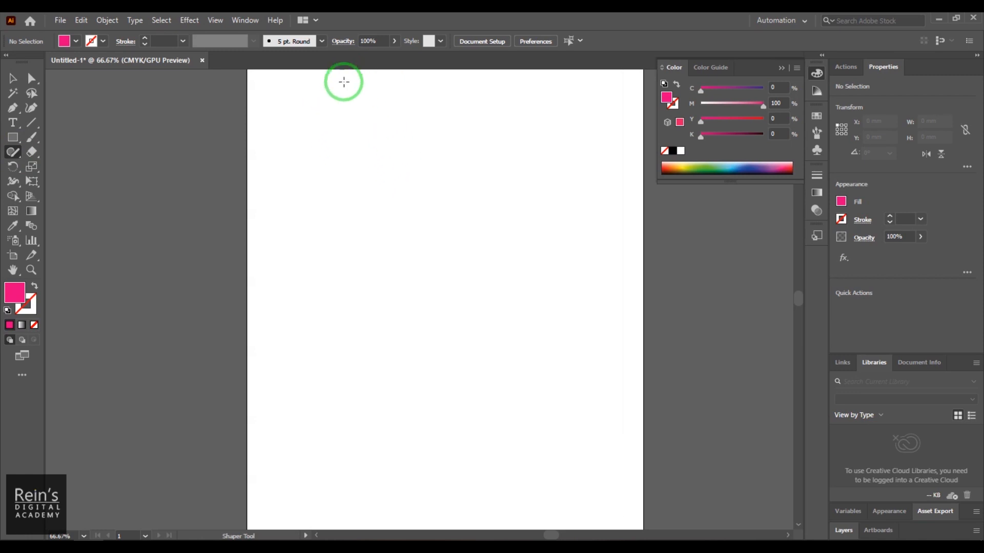
mouse_move(400, 130)
mouse_down()
mouse_move(425, 253)
mouse_move(478, 155)
mouse_move(401, 128)
mouse_up()
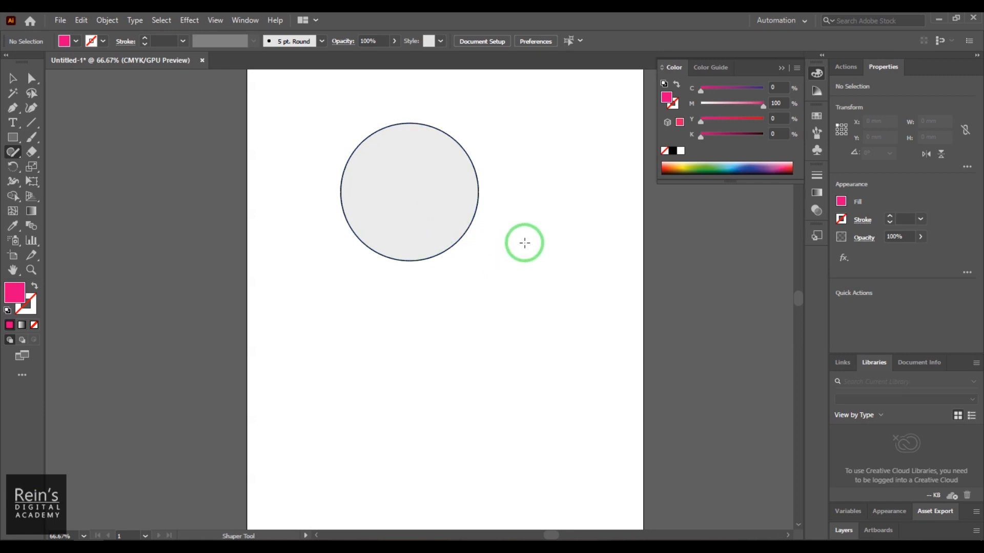
mouse_move(500, 176)
mouse_down()
mouse_move(559, 169)
mouse_move(568, 180)
mouse_move(571, 308)
mouse_move(505, 318)
mouse_move(502, 170)
mouse_up()
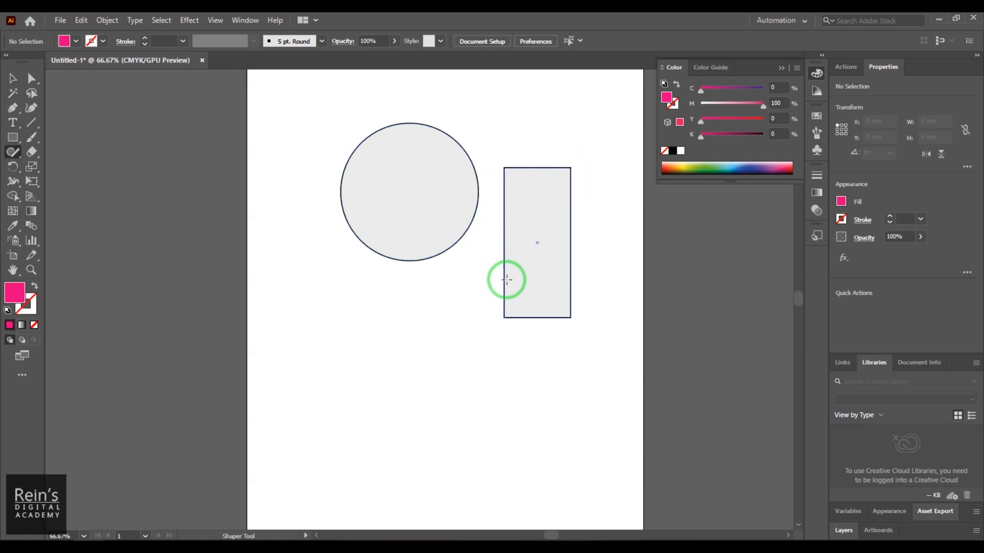
mouse_move(416, 295)
mouse_down()
mouse_move(334, 371)
mouse_move(486, 362)
mouse_move(415, 296)
mouse_up()
mouse_move(472, 408)
mouse_down()
mouse_move(496, 349)
mouse_move(558, 337)
mouse_move(585, 405)
mouse_move(540, 443)
mouse_move(518, 444)
mouse_move(472, 409)
mouse_up()
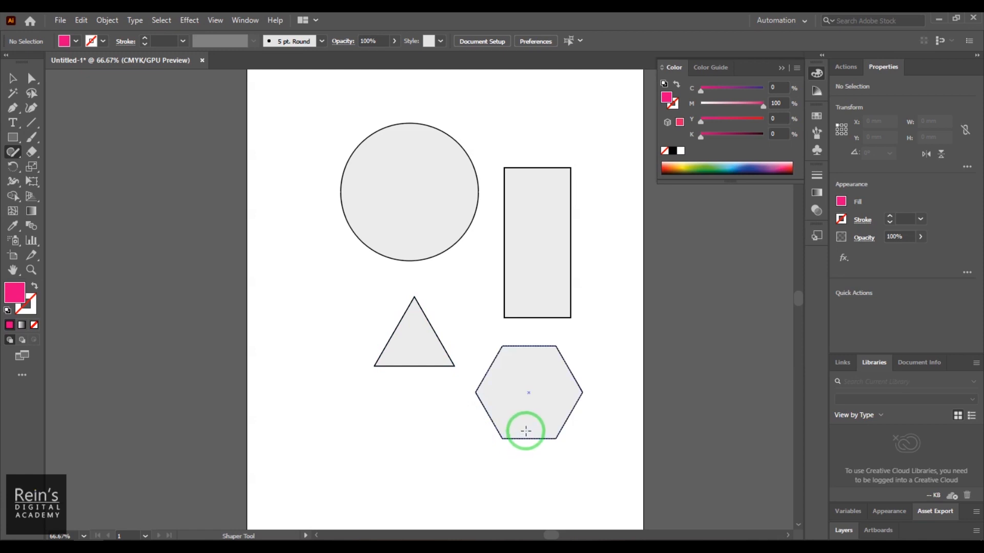
- Move the rectangle over the circle's right half and resize it to match the circle's height
click(544, 233)
drag(547, 226, 457, 167)
drag(446, 109, 447, 124)
- Move the hexagon over the rectangle's right side and resize it to about 72 by 73 mm, matching the circle's height
drag(554, 412, 572, 242)
drag(518, 215, 518, 219)
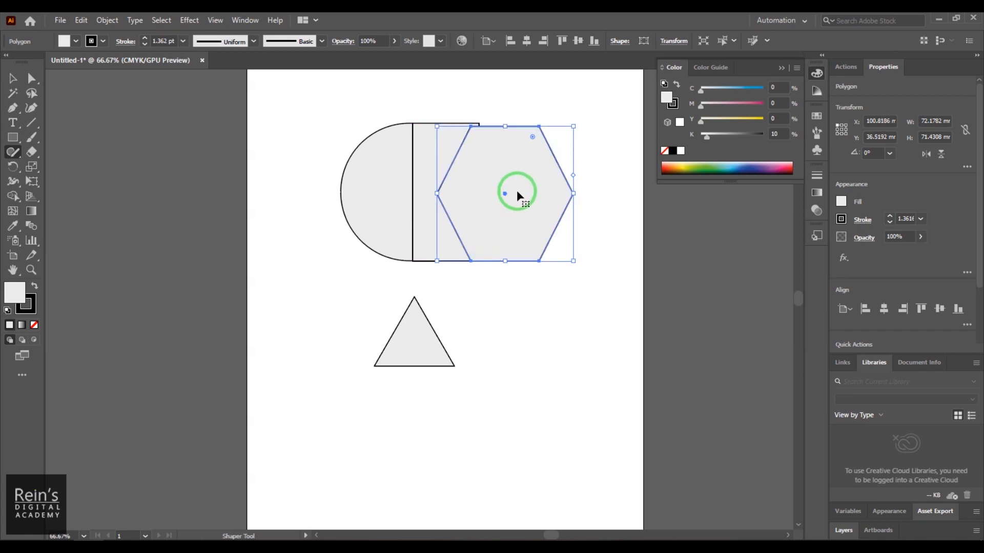
drag(504, 131, 507, 123)
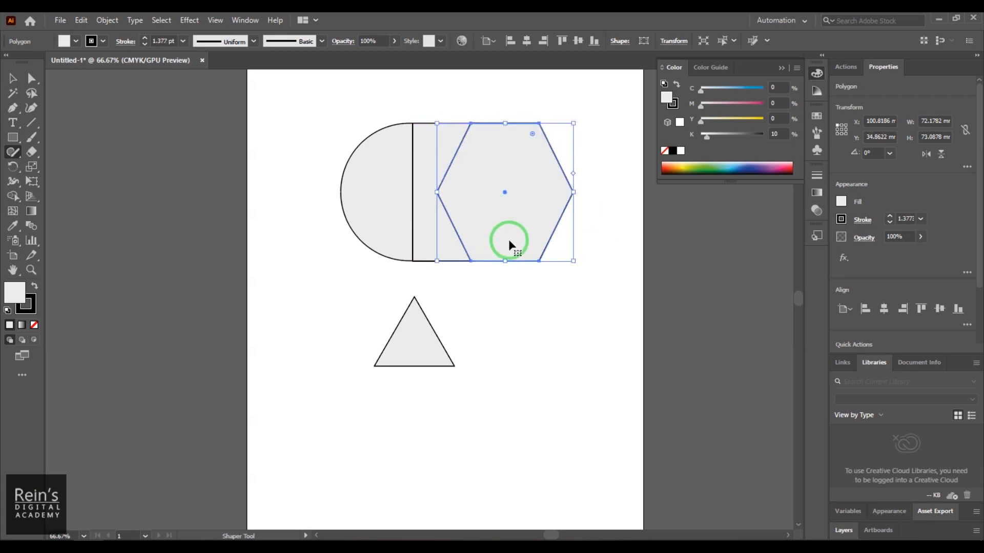
mouse_move(409, 353)
mouse_down()
mouse_move(417, 213)
mouse_move(510, 208)
mouse_move(402, 202)
mouse_up()
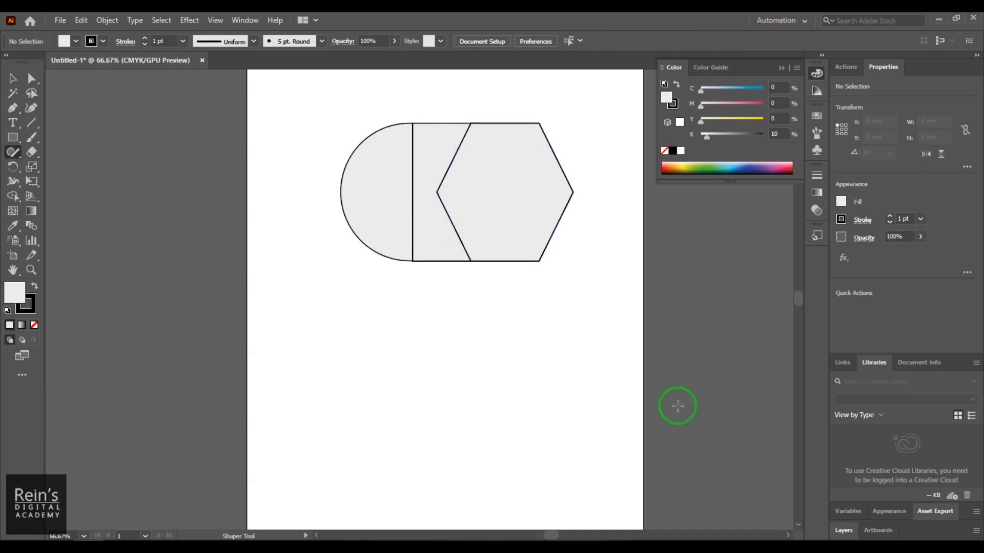
key(ctrl+z)
key(ctrl+z)
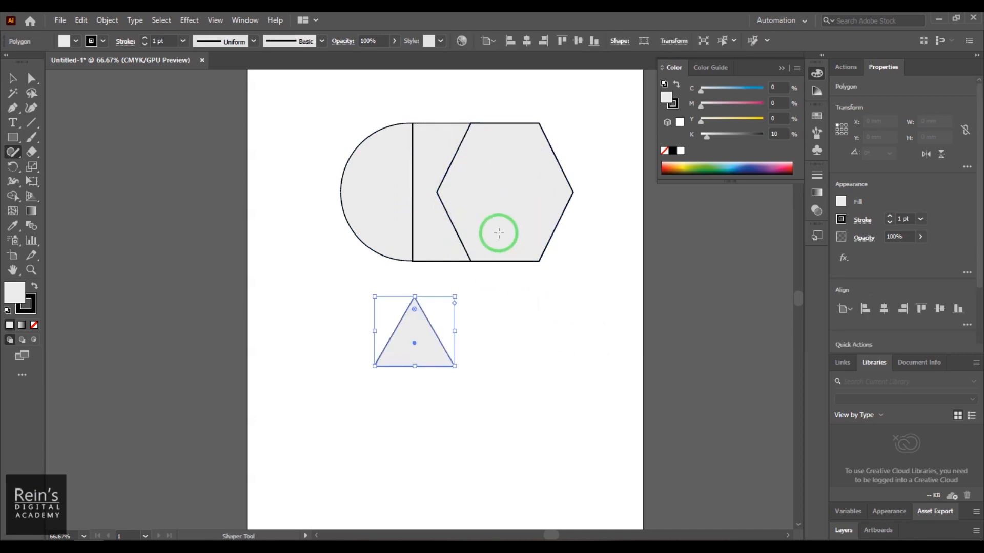
- Rotate the triangle 90° so it points left and place its base against the circle's left edge
drag(424, 339, 366, 183)
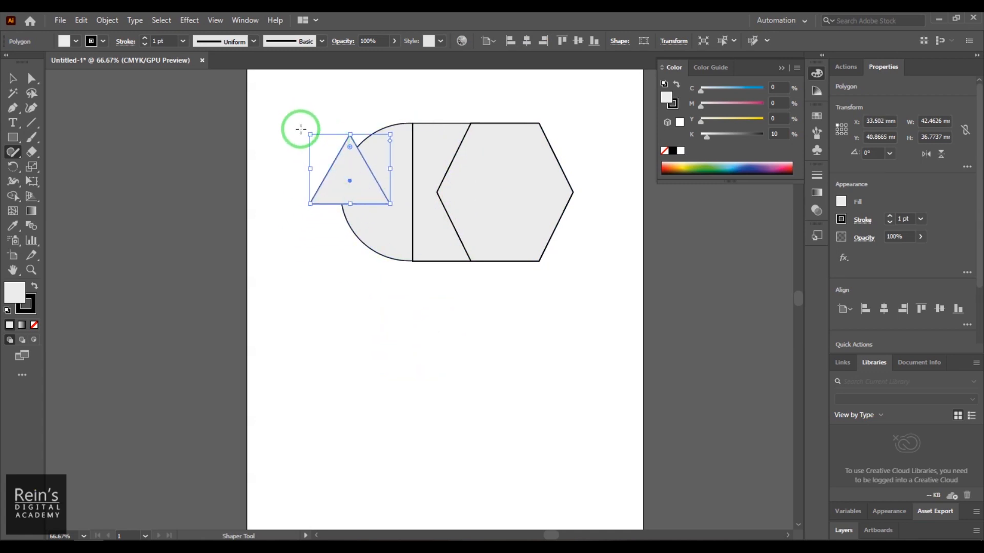
drag(306, 132, 280, 230)
drag(343, 196, 335, 188)
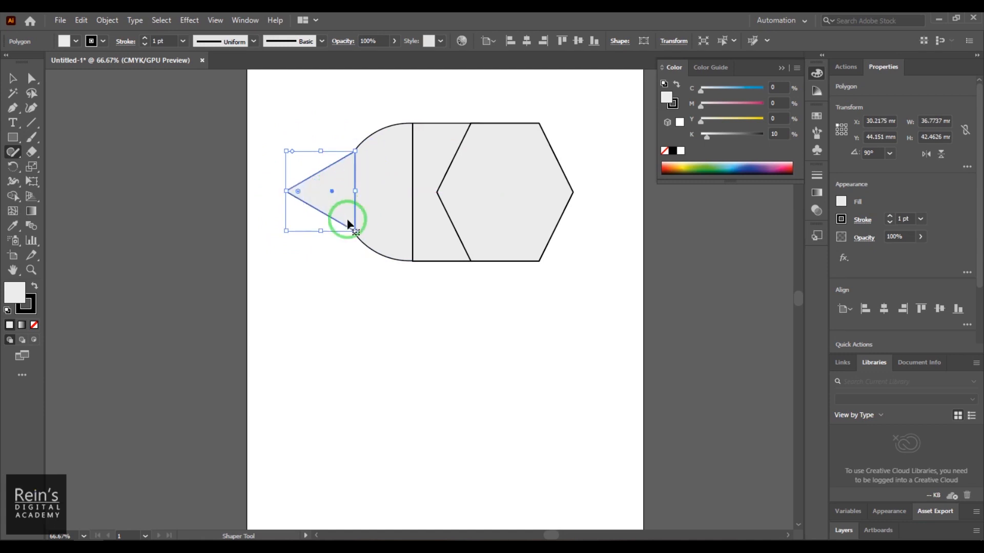
click(351, 264)
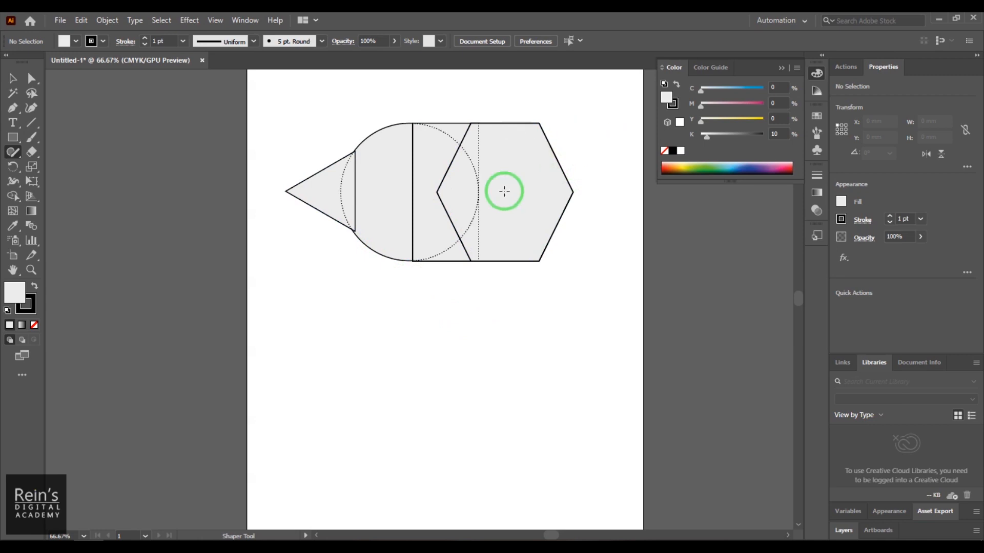
- Sketch a smaller circle over the hexagon's right tip with the Shaper tool
mouse_move(581, 238)
mouse_down()
mouse_move(604, 206)
mouse_move(553, 169)
mouse_move(514, 202)
mouse_move(521, 231)
mouse_move(566, 249)
mouse_move(582, 241)
mouse_move(587, 212)
mouse_up()
click(588, 229)
click(593, 282)
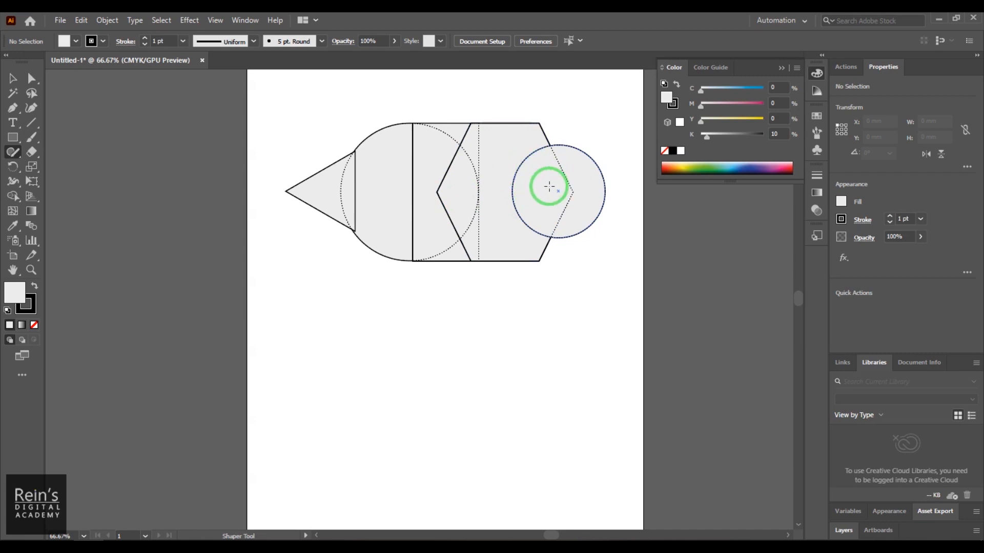
- Scribble out the small circle's overlap with the hexagon, and scribble across the two corner areas between the large circle's arc and the hexagon
mouse_move(558, 180)
mouse_down()
mouse_move(568, 200)
mouse_move(535, 199)
mouse_move(566, 190)
mouse_up()
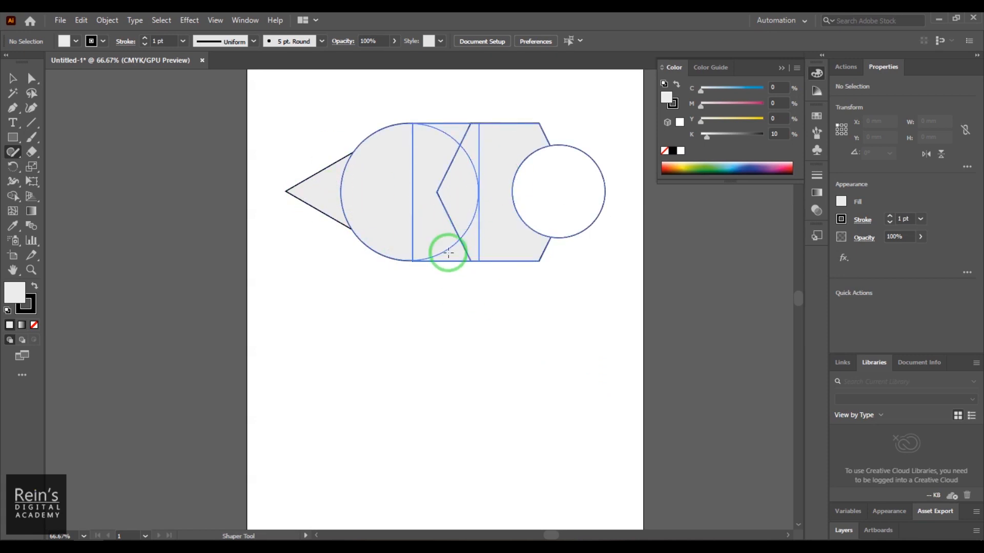
drag(459, 128, 461, 129)
drag(453, 250, 460, 257)
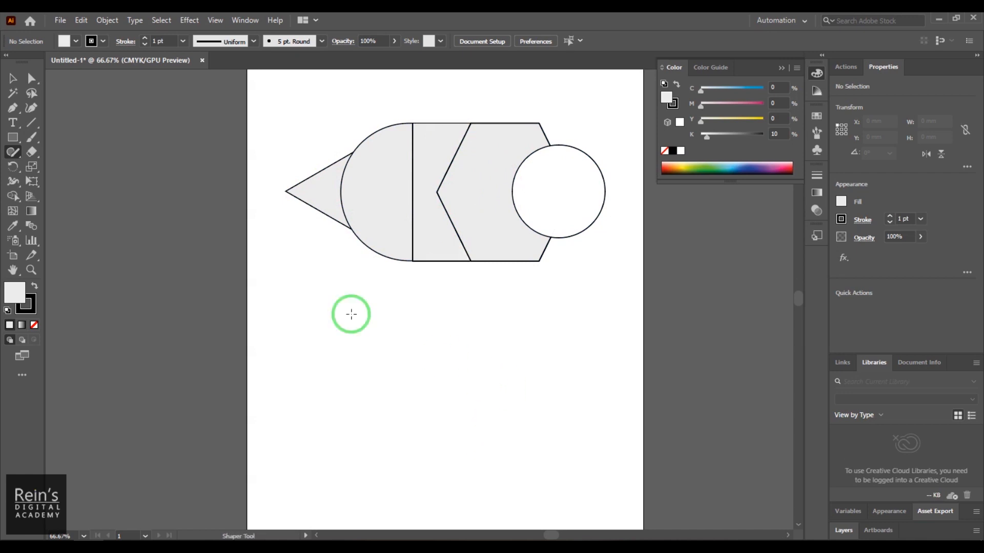
- Set the stroke of all the Shaper shapes to None and select the whole composition again
click(13, 80)
click(283, 140)
drag(281, 108, 618, 296)
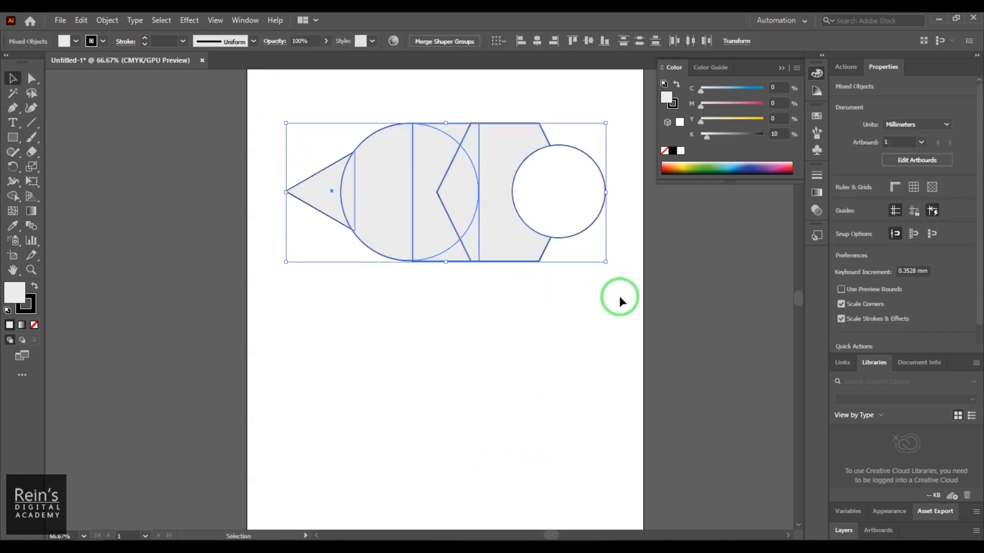
click(103, 41)
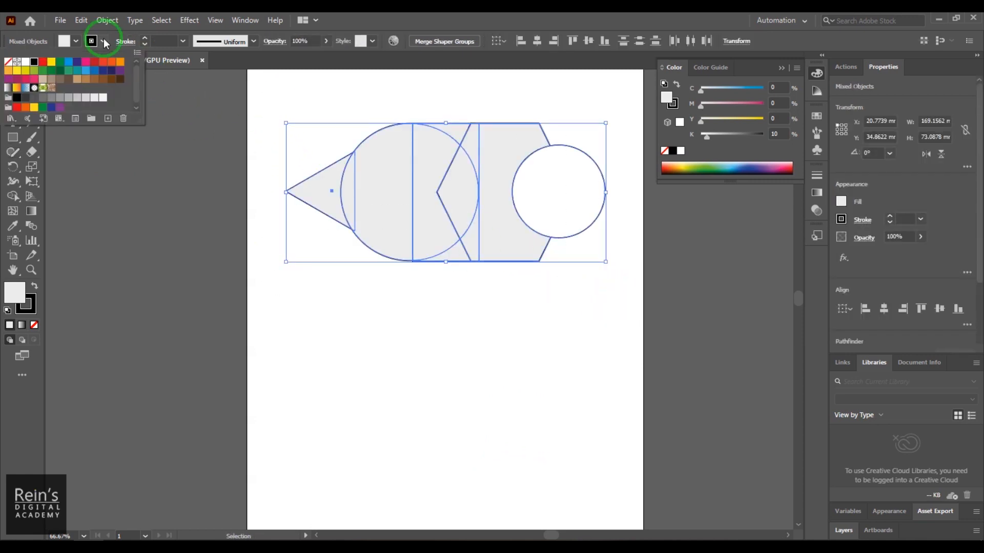
click(10, 68)
click(400, 346)
click(404, 358)
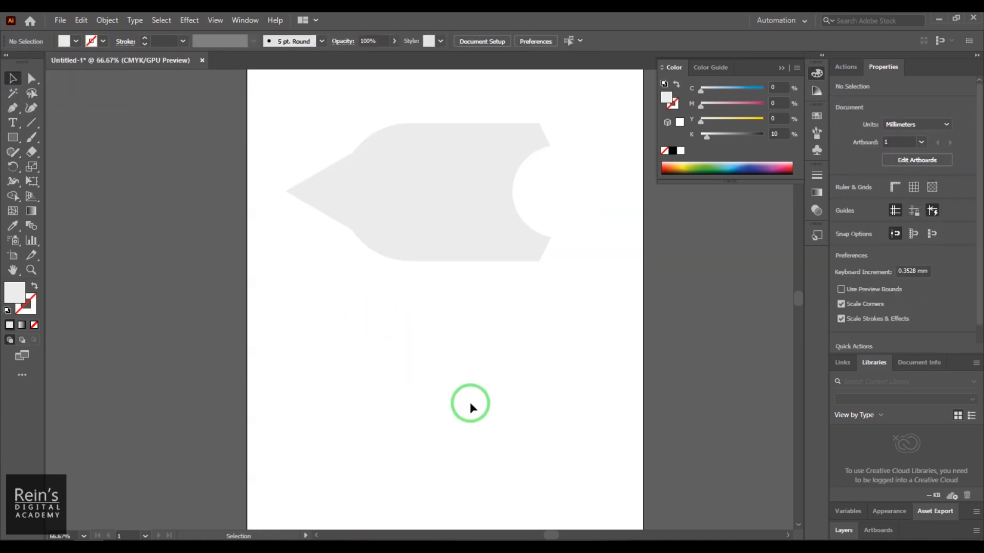
drag(278, 146, 637, 325)
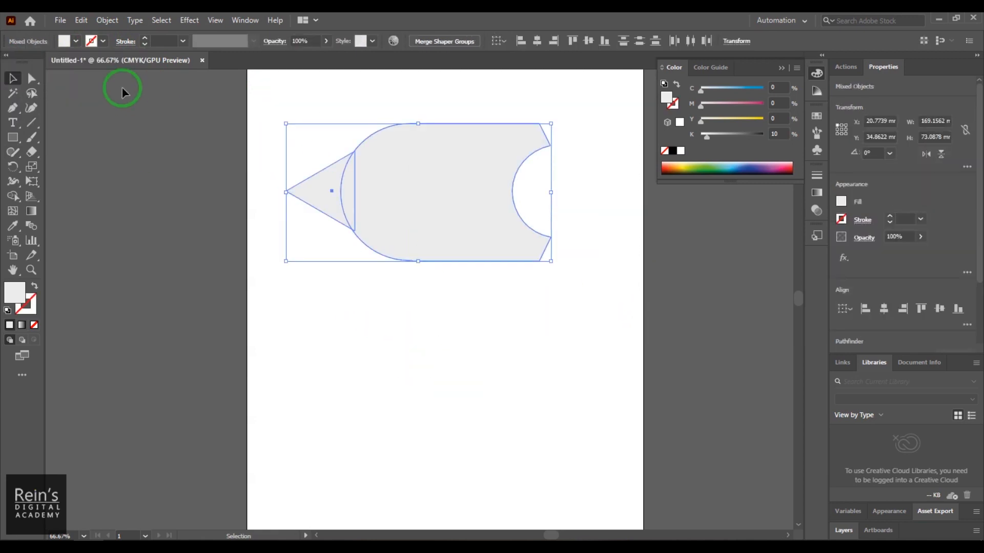
- Fill the whole selected Shaper composition with the magenta swatch (C 0, M 100, Y 0, K 0)
click(64, 42)
click(76, 76)
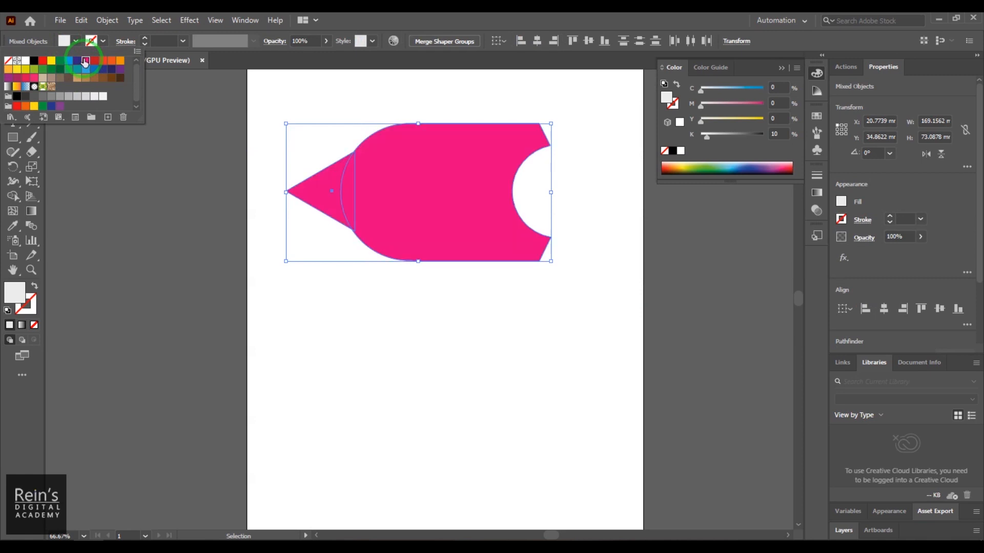
click(490, 365)
click(493, 366)
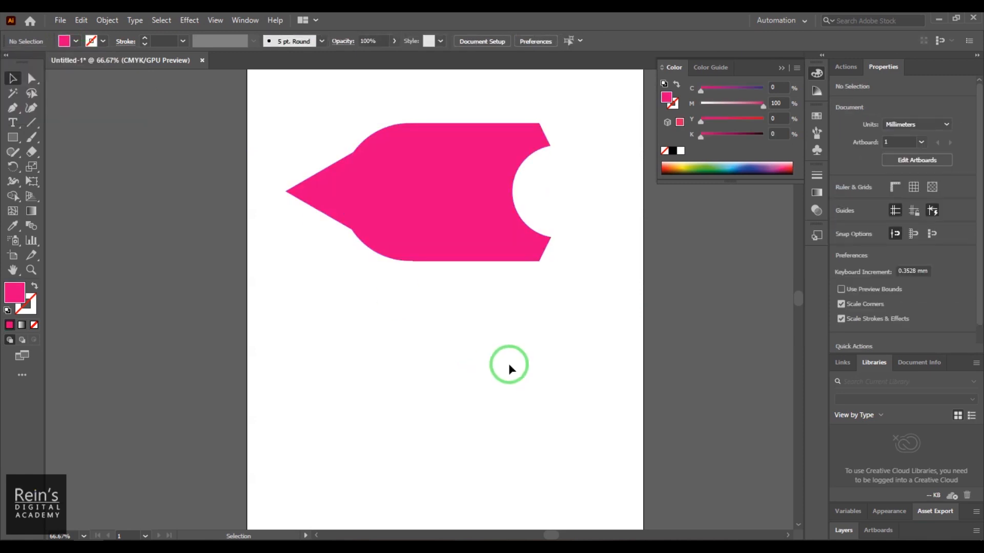
click(332, 200)
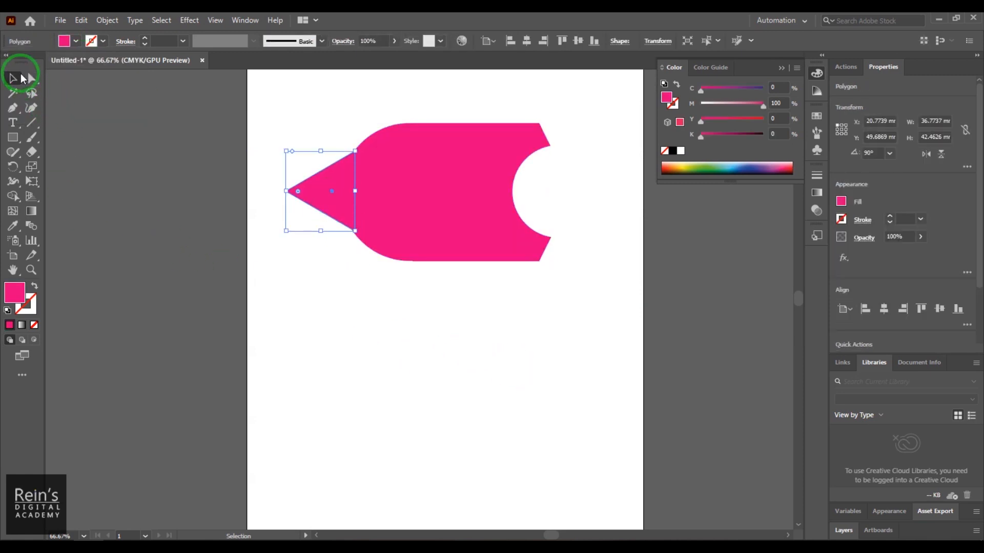
- Enlarge the cut-out circle inside the Shaper group to about 62.8 by 66.4 mm, extending it upward, downward and toward the body
click(13, 152)
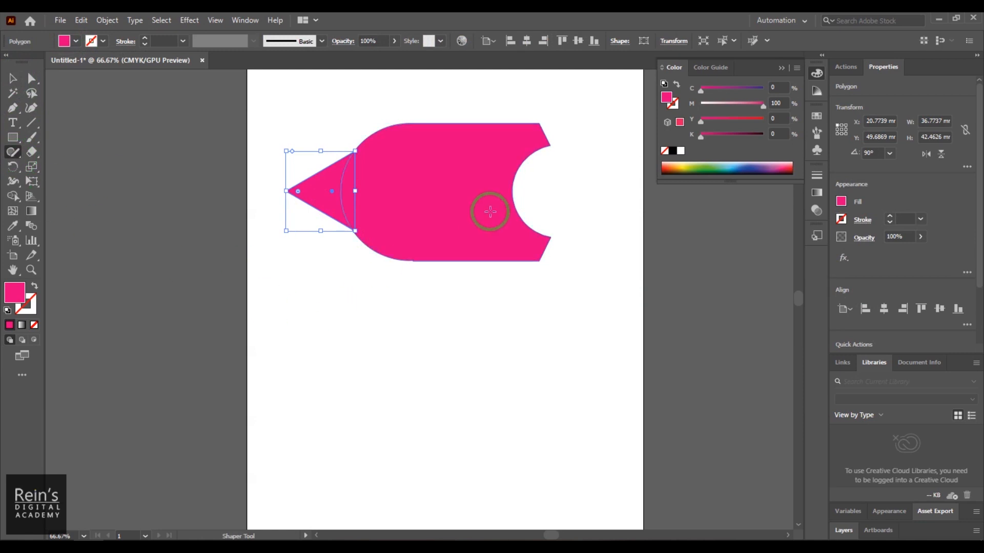
click(508, 199)
click(556, 302)
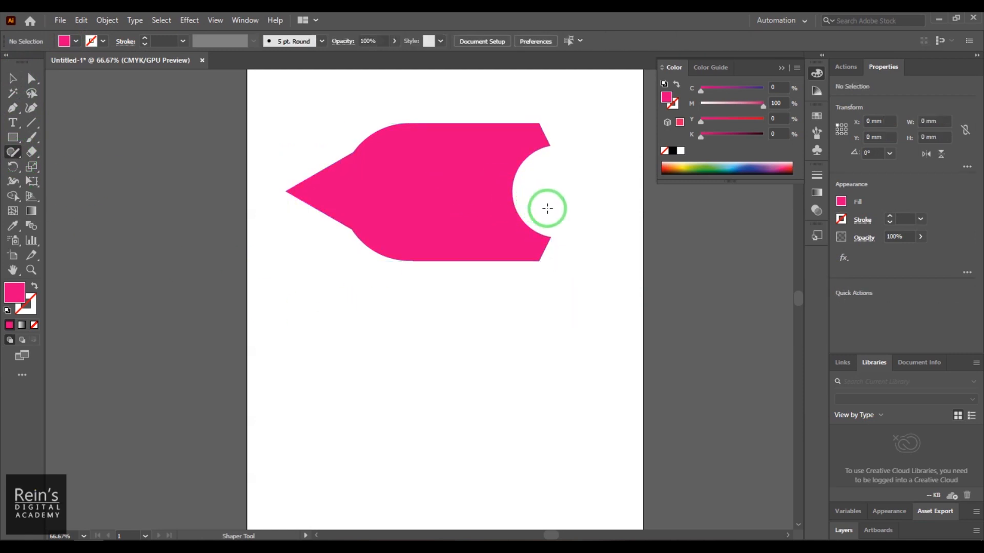
double_click(513, 199)
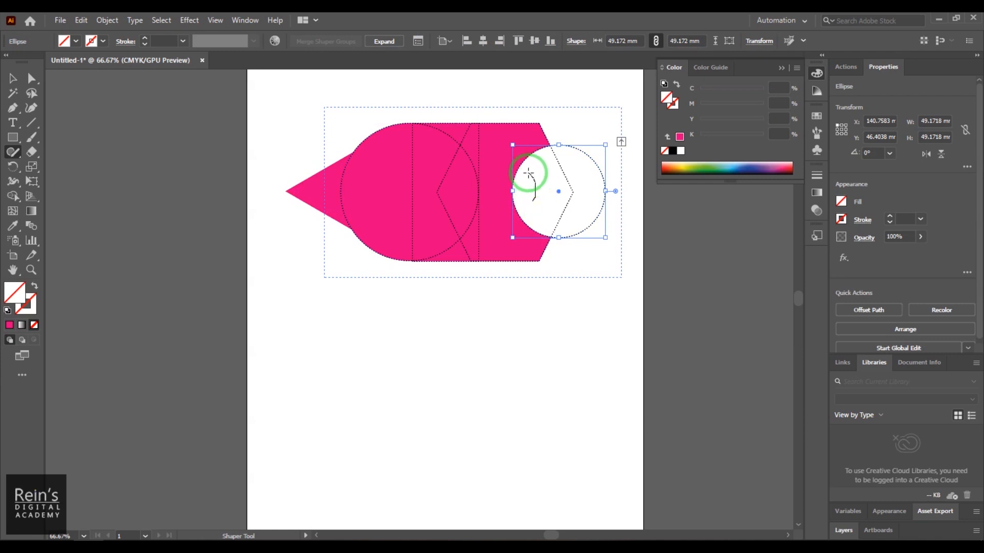
drag(529, 173, 538, 186)
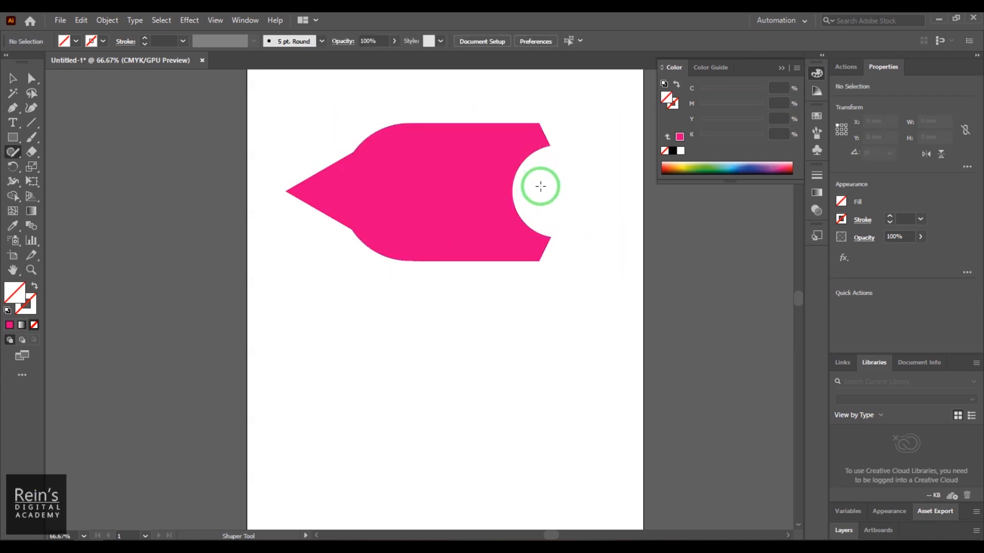
double_click(531, 229)
drag(560, 145, 558, 127)
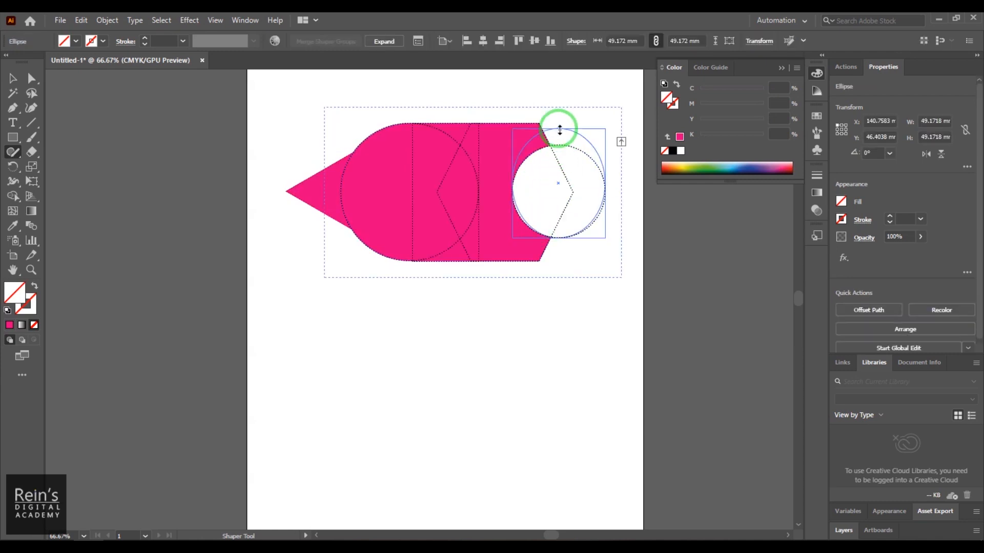
drag(560, 237, 559, 254)
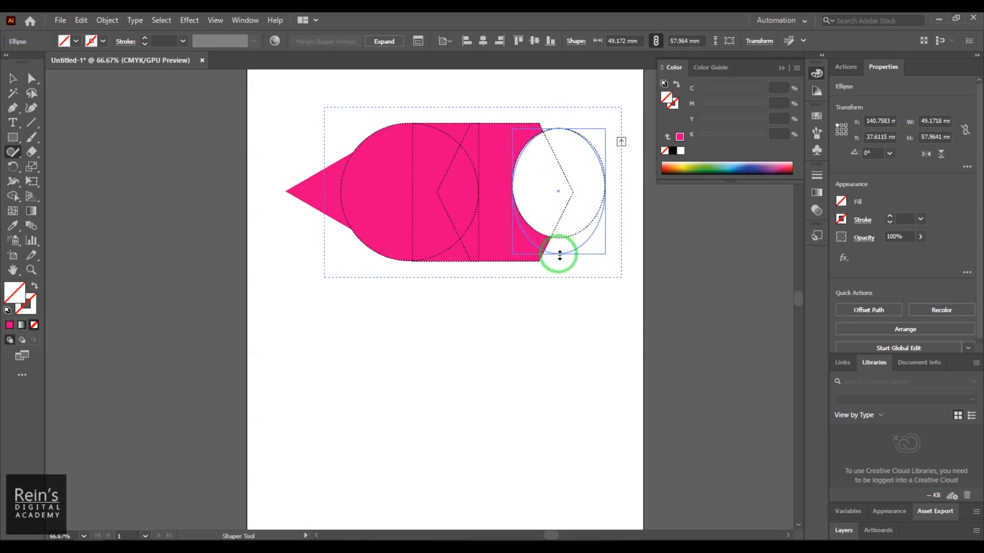
drag(513, 193, 486, 191)
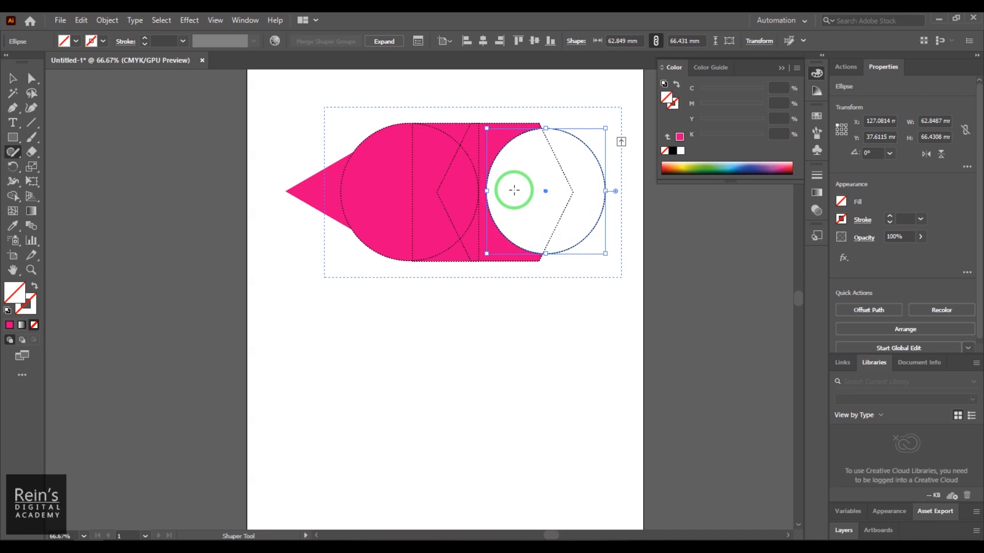
click(13, 77)
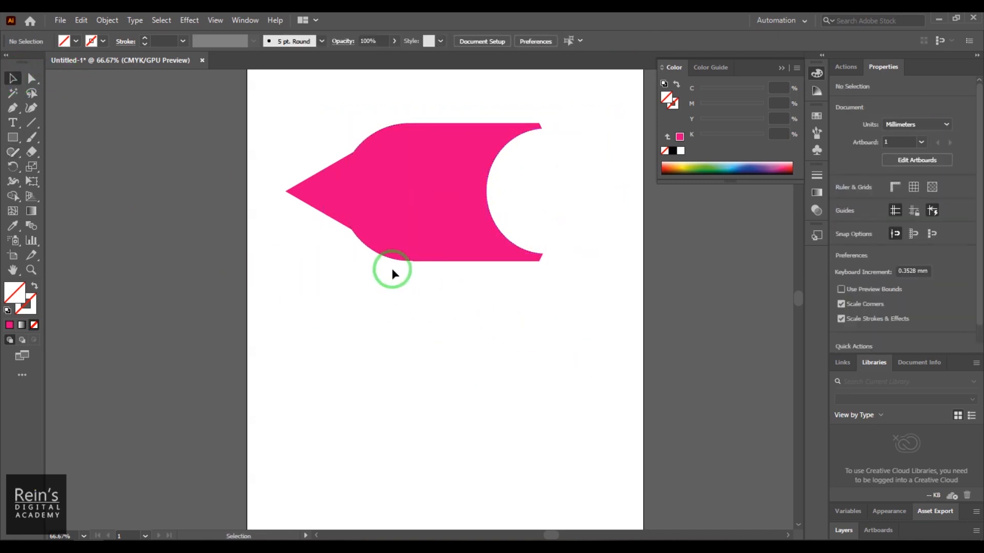
- Draw a rectangle about 133.8 by 72.3 mm below the composition and fill it with the magenta swatch
click(13, 139)
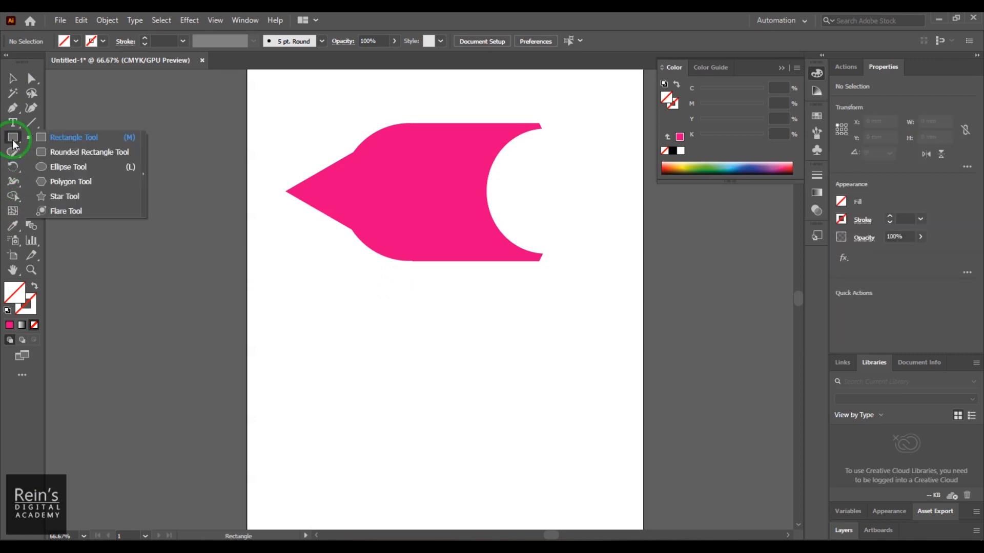
click(73, 136)
drag(313, 349, 566, 485)
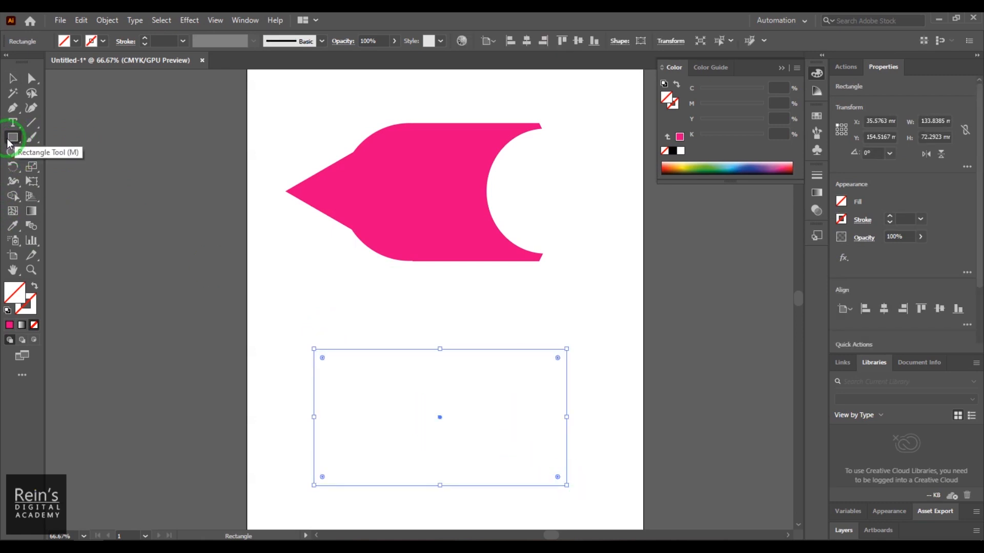
click(13, 78)
drag(301, 314, 405, 419)
click(65, 44)
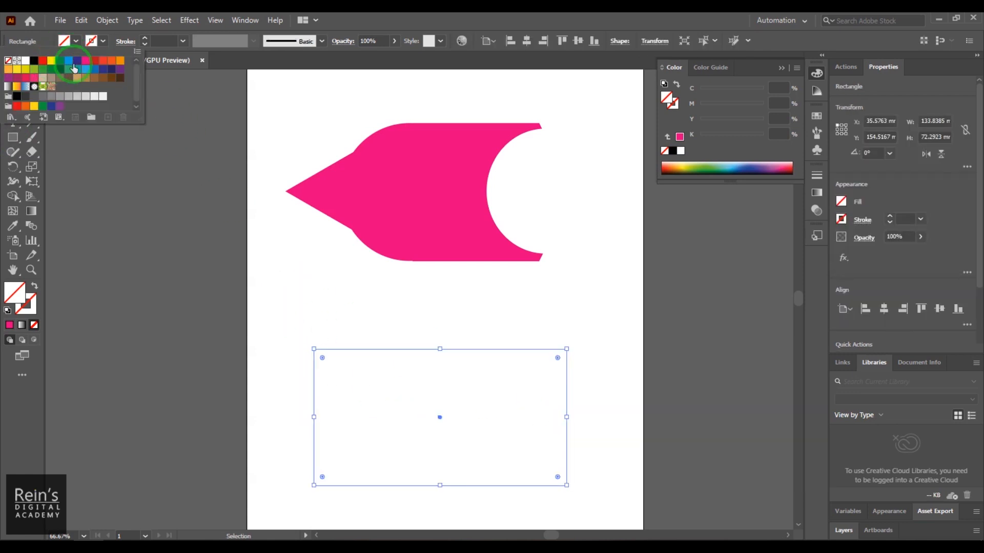
click(86, 61)
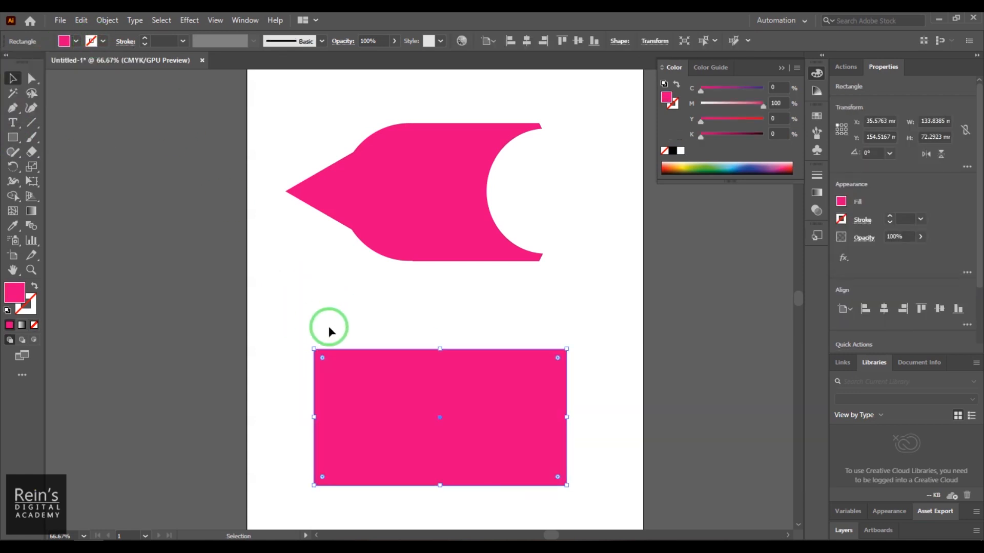
click(311, 301)
- Draw a circle about 65.6 mm across with the Ellipse tool and place it across the rectangle's upper edge
click(13, 138)
drag(16, 143, 74, 170)
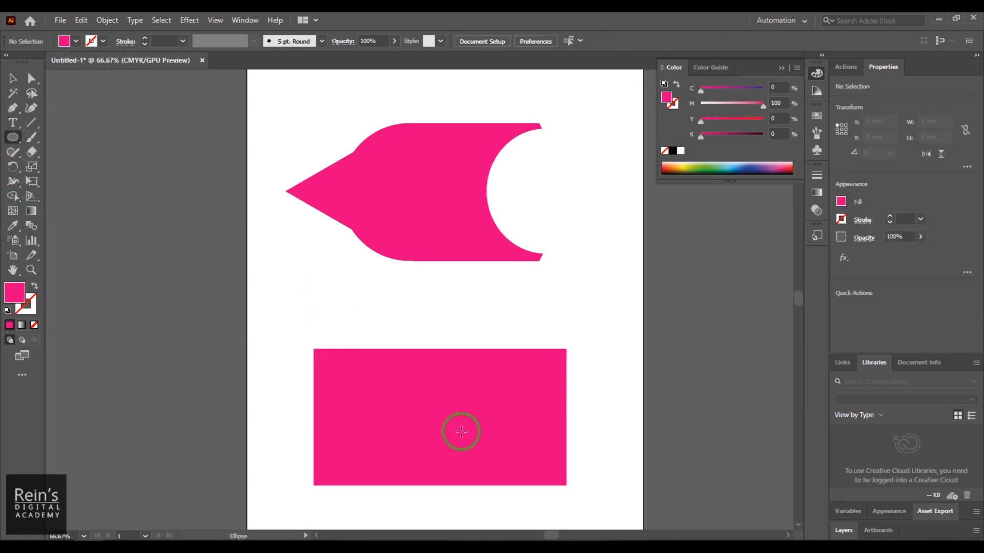
drag(366, 316, 491, 439)
drag(391, 370, 429, 392)
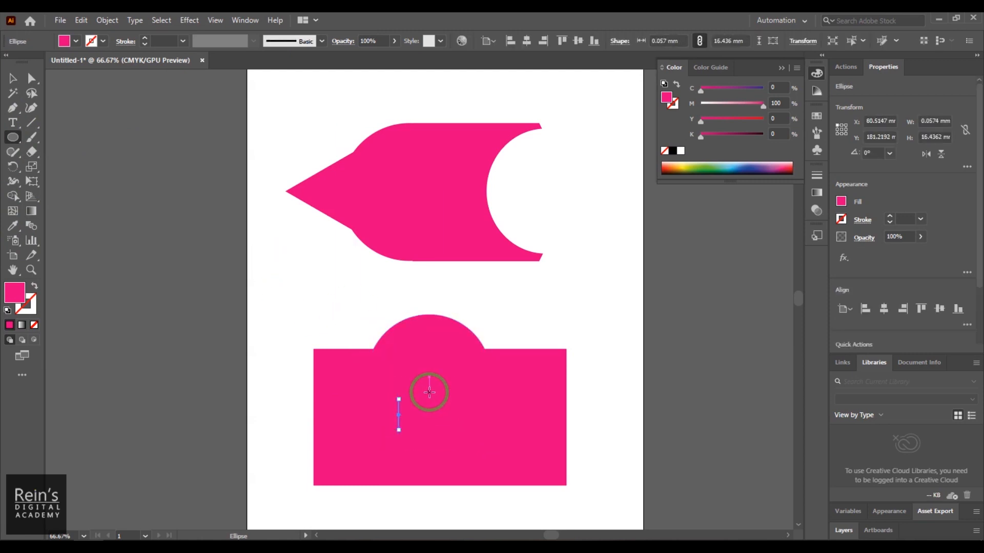
key(ctrl+z)
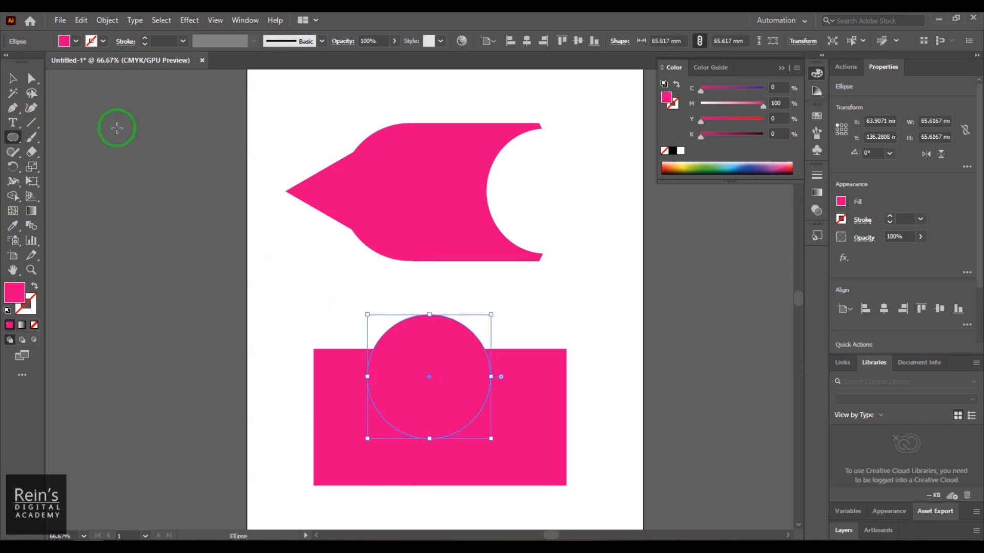
click(421, 315)
click(522, 301)
click(12, 78)
drag(430, 347, 475, 356)
- Draw a five-pointed star and move it over the rectangle's right edge
drag(13, 137, 90, 199)
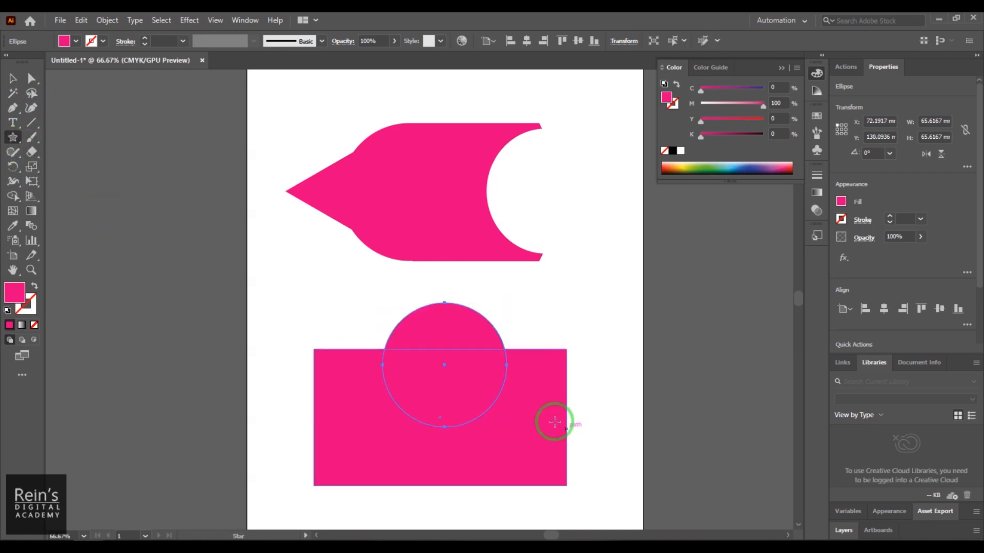
drag(533, 402, 590, 449)
click(13, 78)
click(527, 433)
drag(541, 407, 583, 422)
click(610, 315)
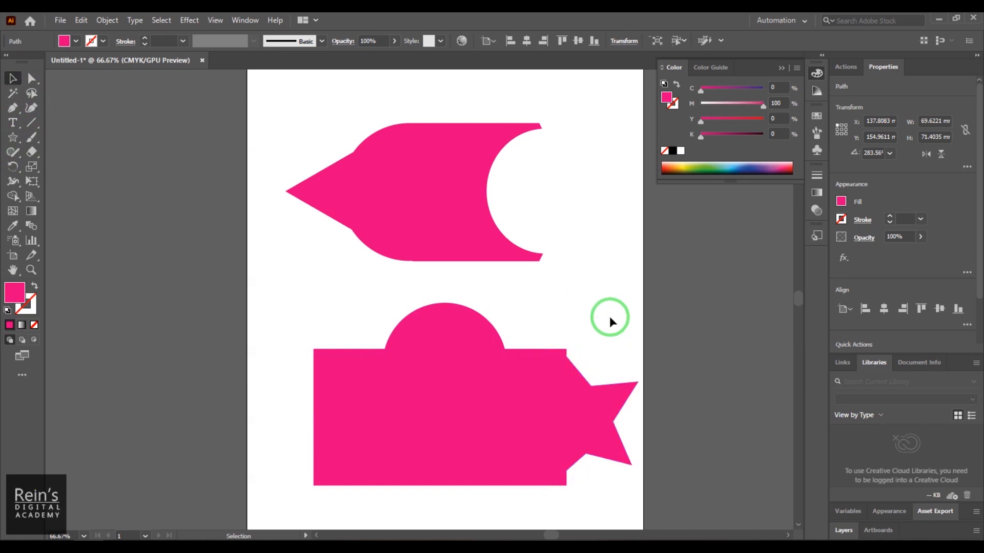
- Rotate the star so one tip points right and position it across the rectangle's right edge
click(571, 397)
drag(625, 327, 643, 340)
drag(589, 397, 565, 413)
click(625, 423)
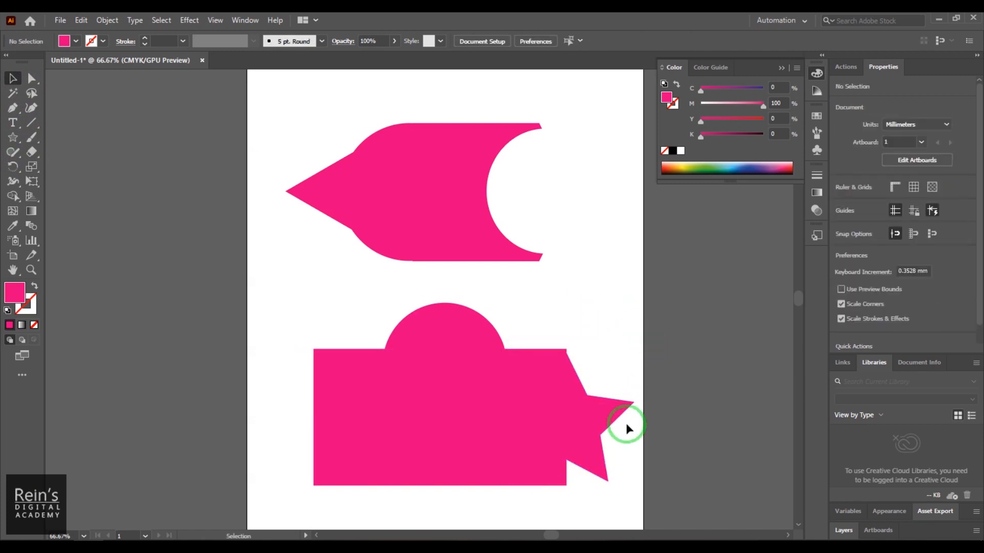
click(592, 441)
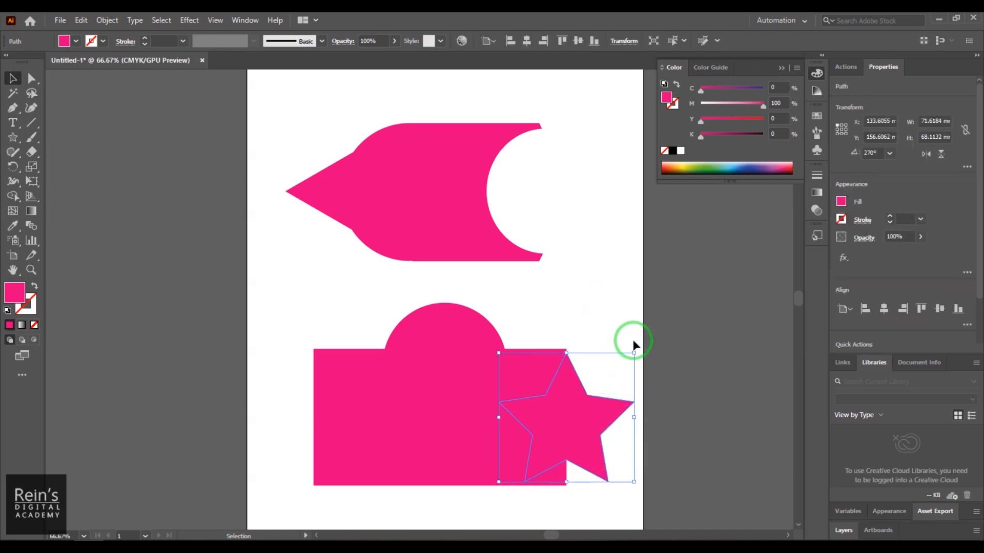
drag(638, 347, 630, 474)
drag(593, 419, 581, 422)
click(579, 324)
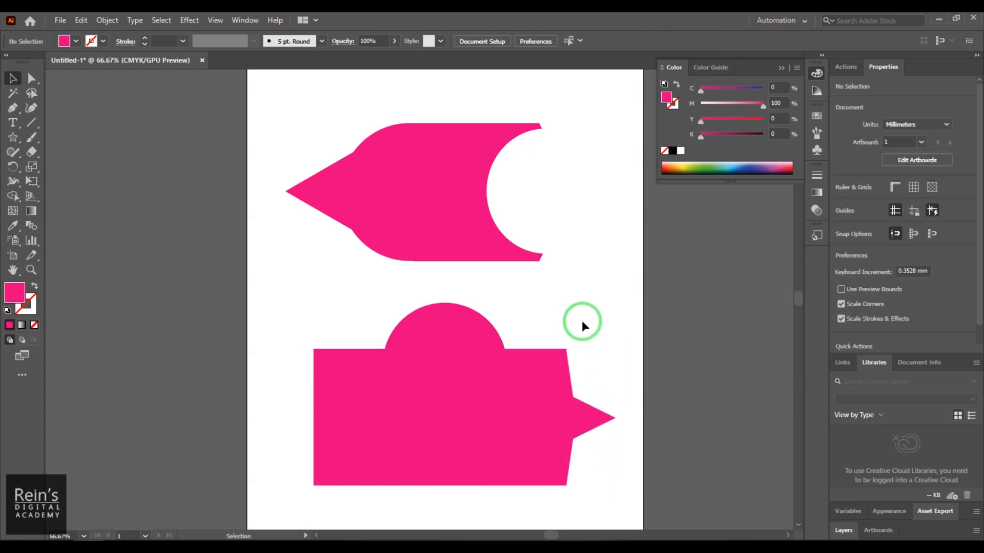
- Scribble out the circle, the star tip inside it and the star's overlap with the rectangle using the Shaper tool
click(17, 157)
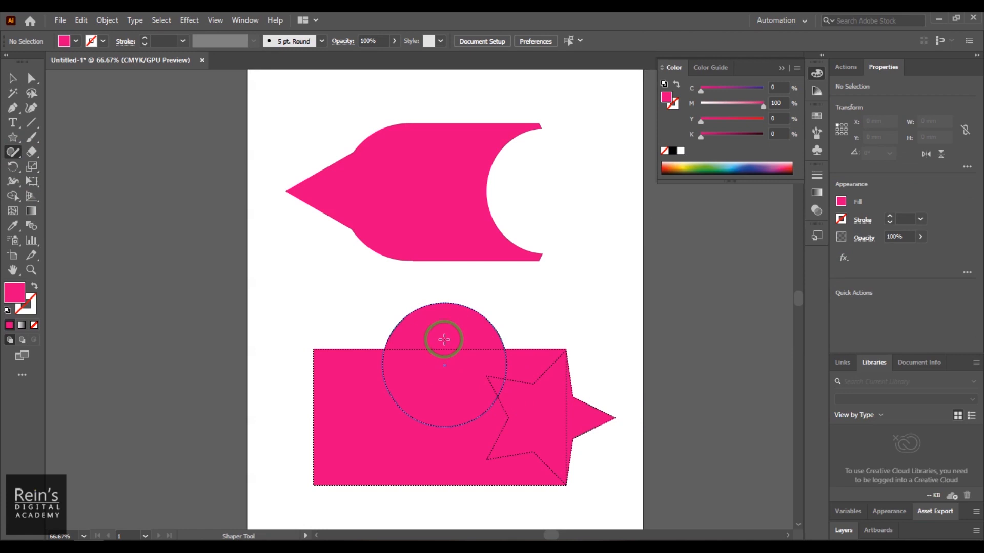
drag(424, 356, 442, 359)
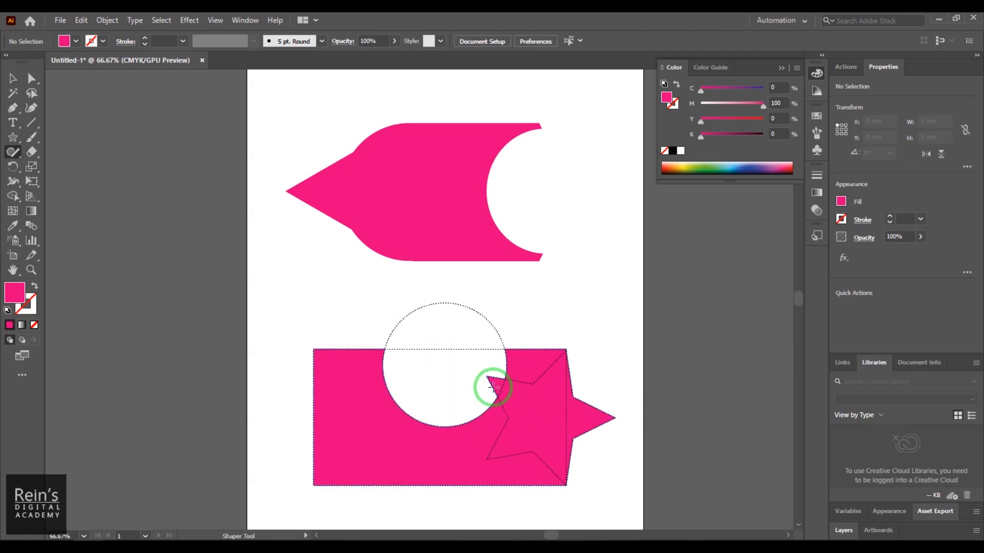
drag(497, 380, 499, 405)
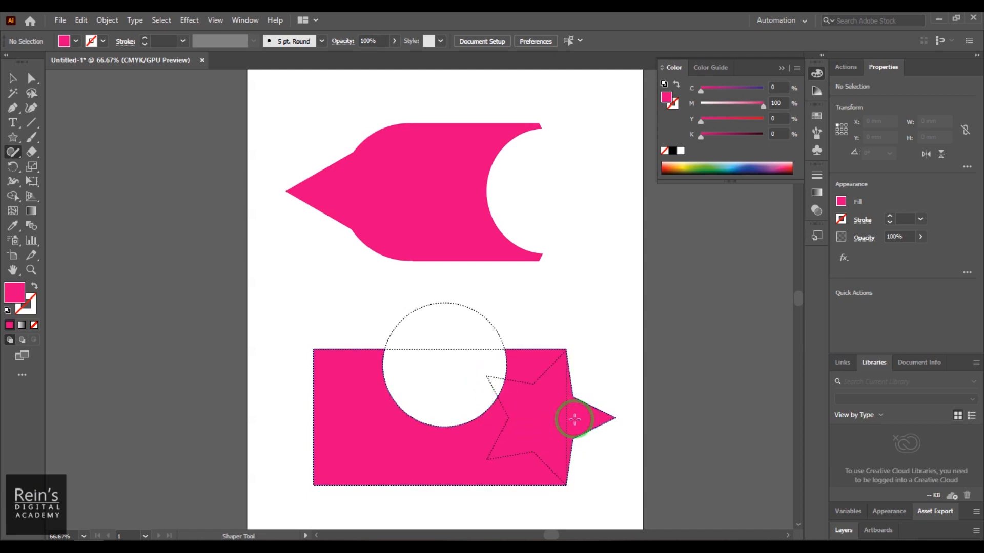
mouse_move(574, 419)
mouse_down()
mouse_move(548, 417)
mouse_move(550, 426)
mouse_up()
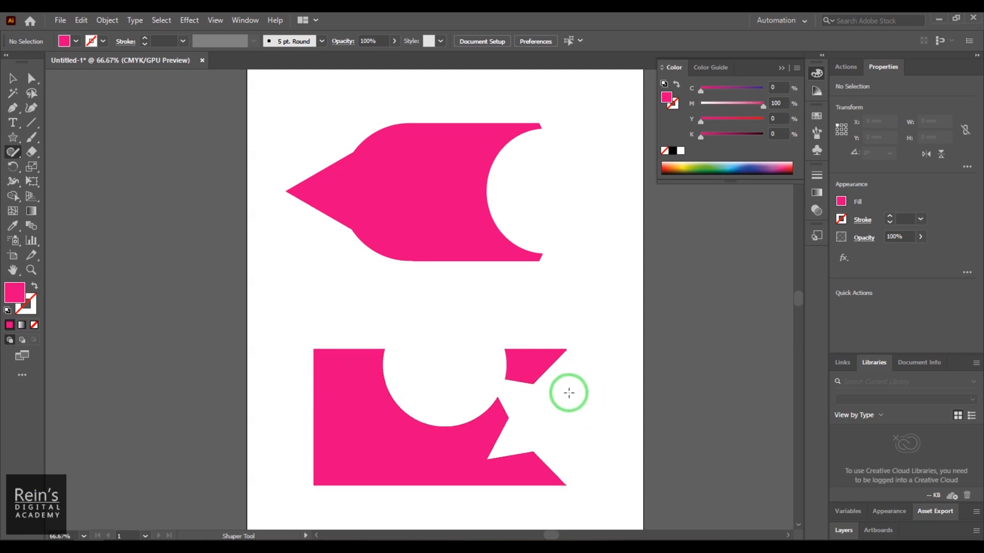
- Sketch ellipses over the rectangle's upper-right, lower-right and upper-left areas and a square over its left edge with the Shaper tool
mouse_move(555, 303)
mouse_down()
mouse_move(513, 377)
mouse_move(574, 325)
mouse_move(558, 307)
mouse_up()
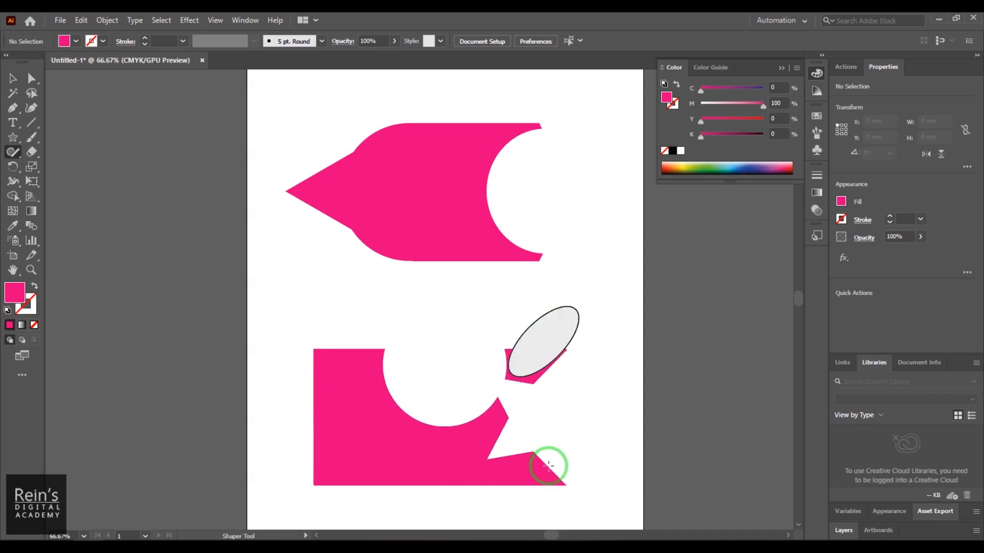
mouse_move(569, 507)
mouse_down()
mouse_move(548, 492)
mouse_move(511, 478)
mouse_move(584, 518)
mouse_up()
mouse_move(401, 353)
mouse_down()
mouse_move(355, 336)
mouse_move(355, 363)
mouse_up()
mouse_move(269, 398)
mouse_down()
mouse_move(335, 391)
mouse_move(348, 456)
mouse_move(266, 459)
mouse_move(271, 394)
mouse_up()
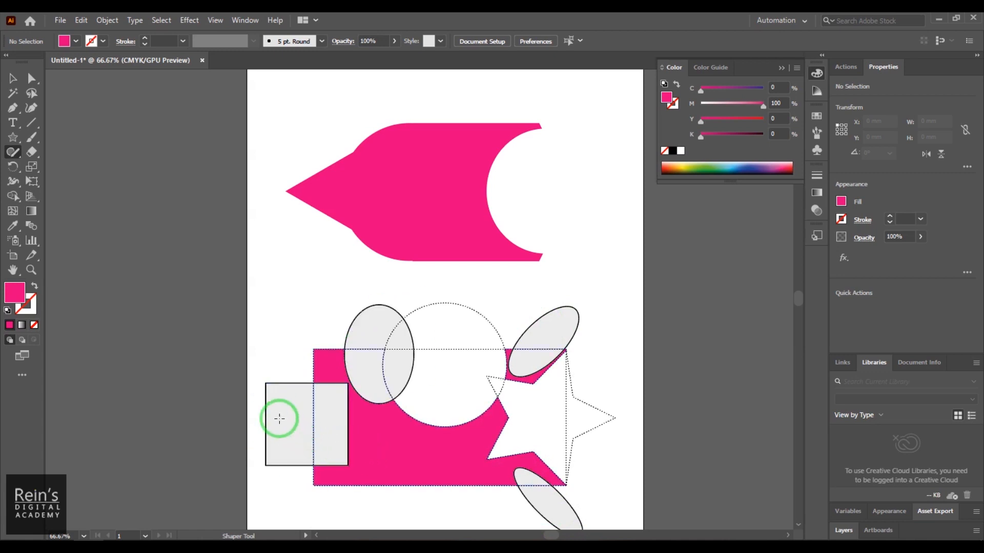
- Enlarge and round the corners of the square on the rectangle's left edge, and scribble it out of the rectangle
click(280, 388)
mouse_move(270, 389)
mouse_down()
mouse_move(259, 373)
mouse_move(336, 435)
mouse_move(318, 442)
mouse_up()
click(285, 347)
- Sketch a small circle inside the upper-left ellipse and scribble out the upper-right ellipse
mouse_move(358, 333)
mouse_down()
mouse_move(386, 330)
mouse_move(363, 341)
mouse_up()
mouse_move(537, 361)
mouse_down()
mouse_move(550, 329)
mouse_move(536, 337)
mouse_move(550, 327)
mouse_move(544, 359)
mouse_up()
- Give the entire lower Shaper group the magenta fill and set its stroke to None
click(12, 80)
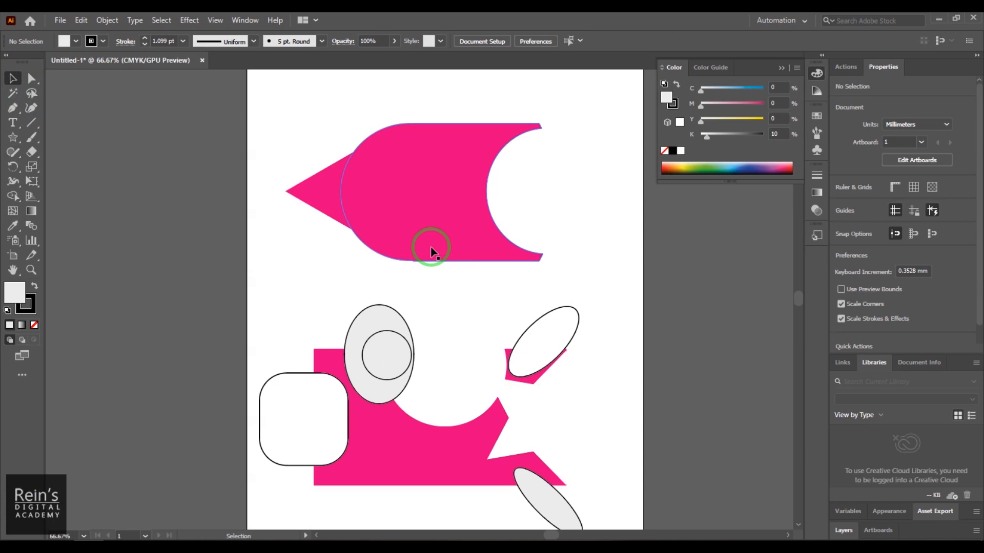
drag(272, 301, 615, 530)
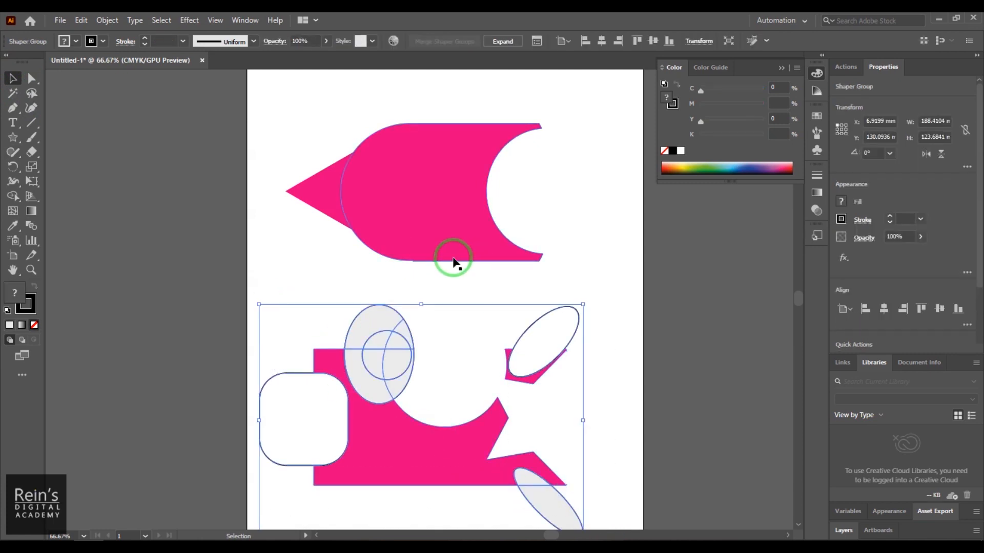
click(64, 42)
click(85, 61)
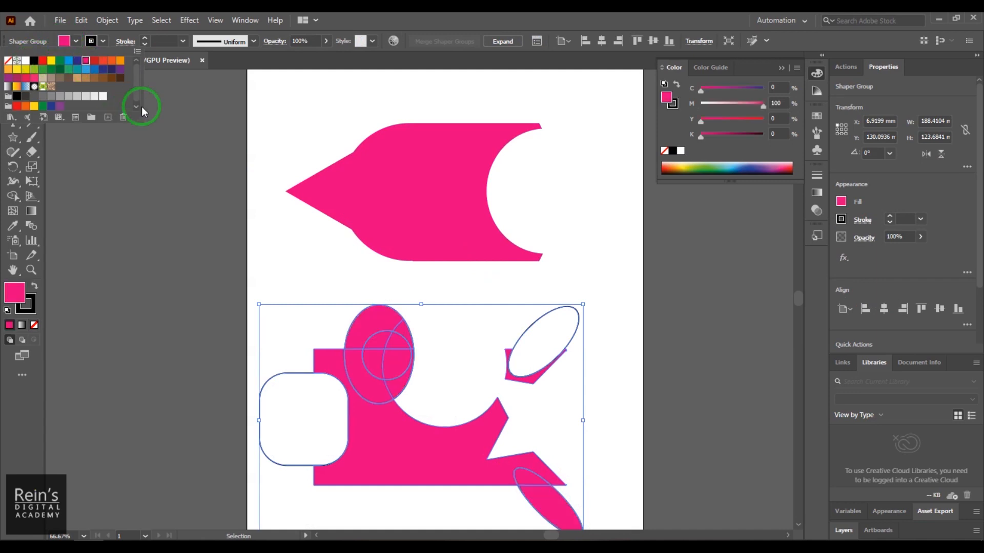
click(91, 42)
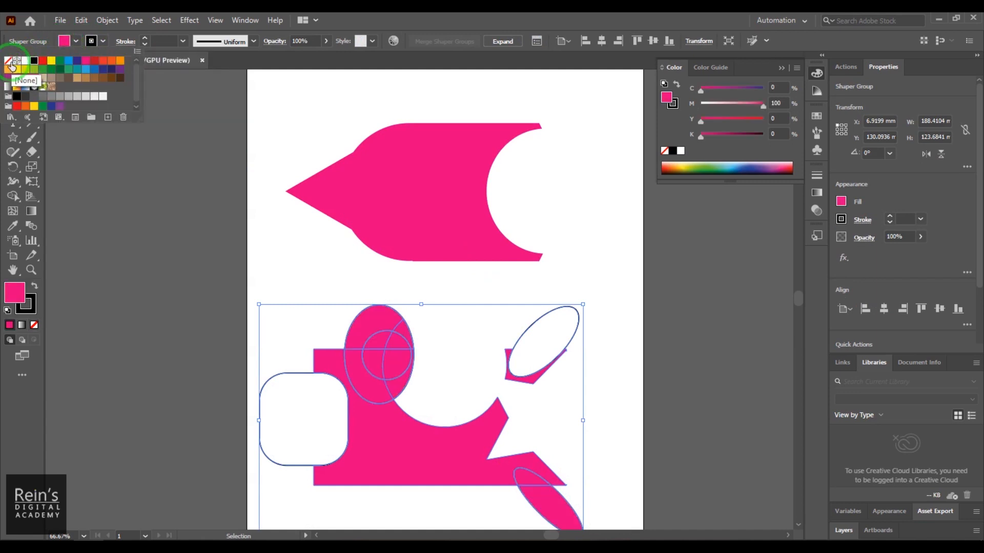
click(8, 60)
click(342, 98)
click(598, 319)
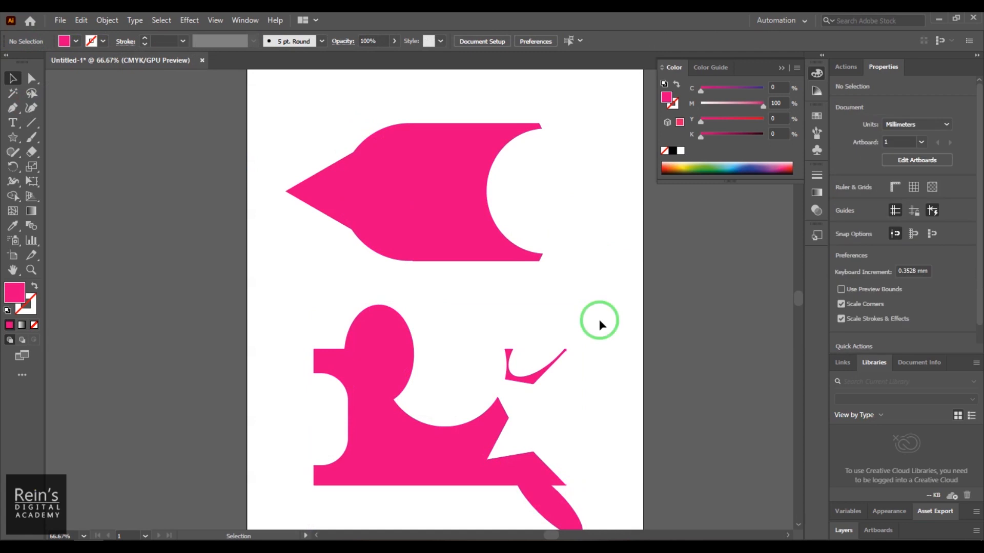
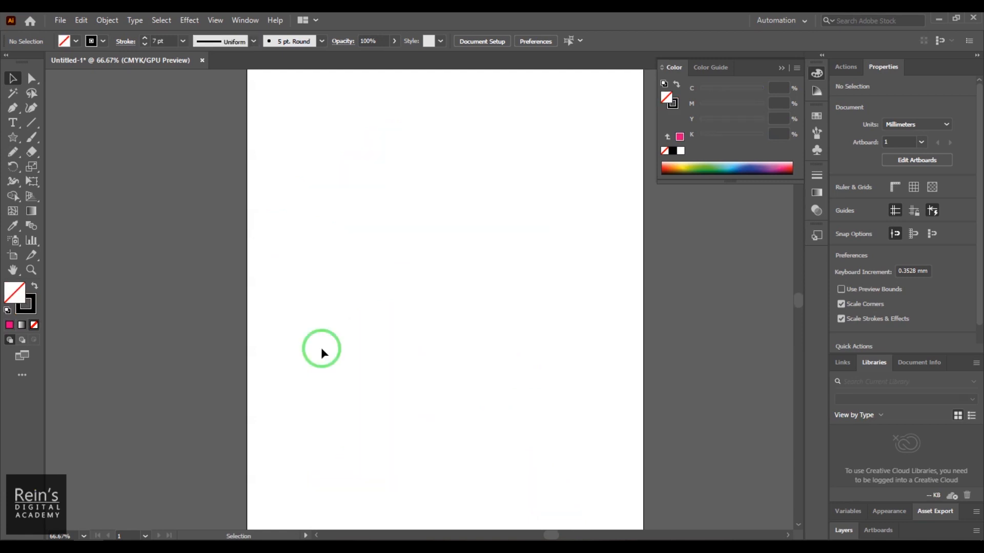
- Draw a large open loop, a closed rounded shape, a wedge and a lobed shape freehand with the Pencil tool
click(13, 153)
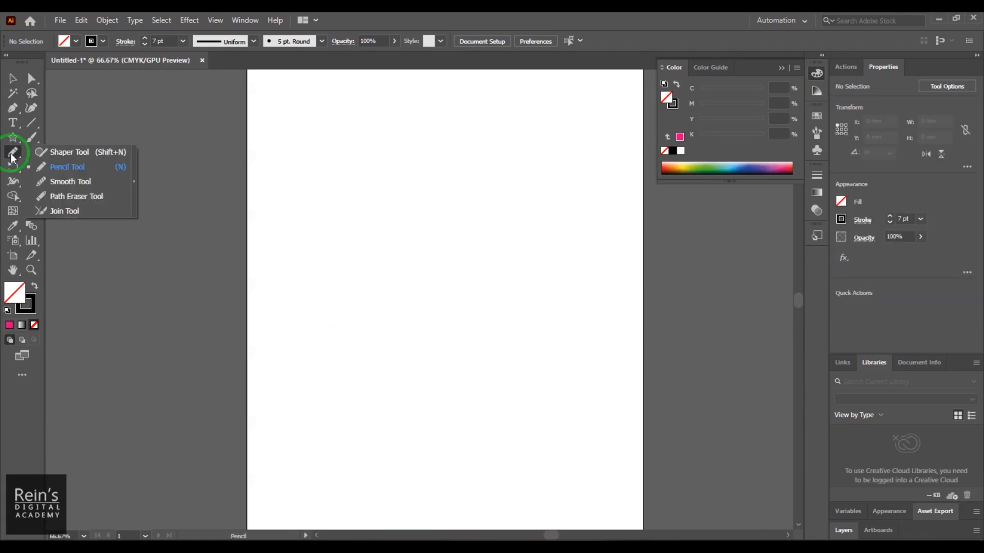
click(99, 167)
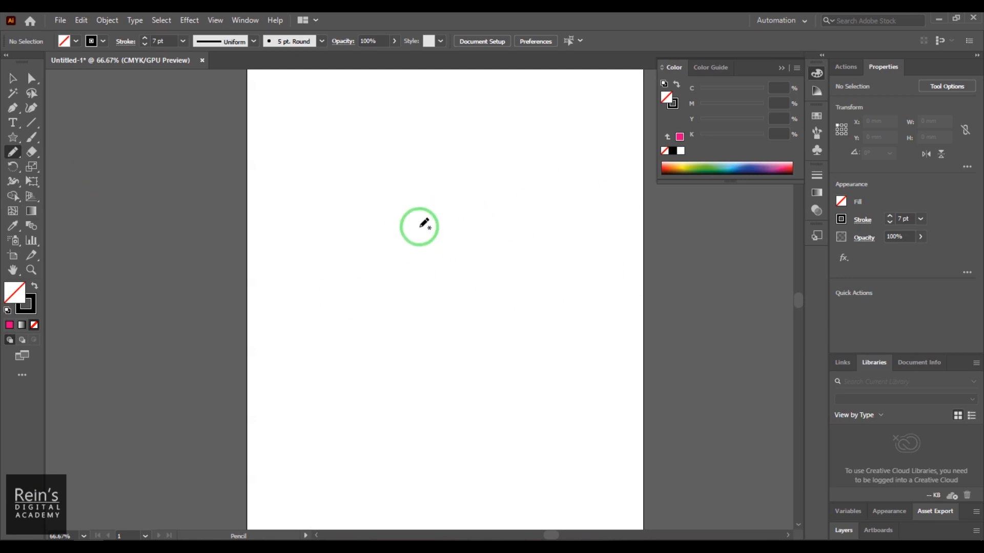
mouse_move(417, 149)
mouse_down()
mouse_move(357, 210)
mouse_move(420, 275)
mouse_move(512, 223)
mouse_move(511, 180)
mouse_move(486, 153)
mouse_up()
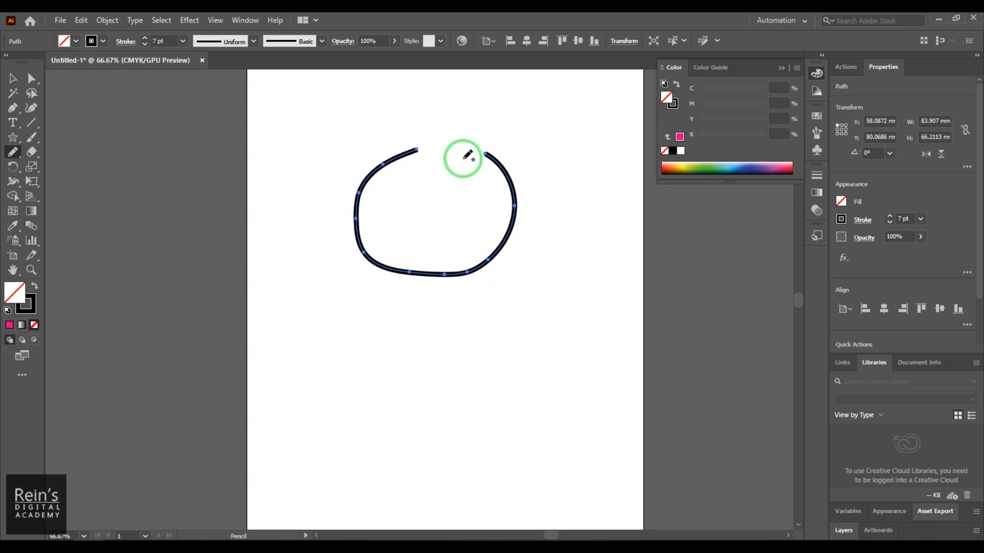
mouse_move(444, 343)
mouse_down()
mouse_move(406, 424)
mouse_move(511, 445)
mouse_move(526, 357)
mouse_move(444, 344)
mouse_up()
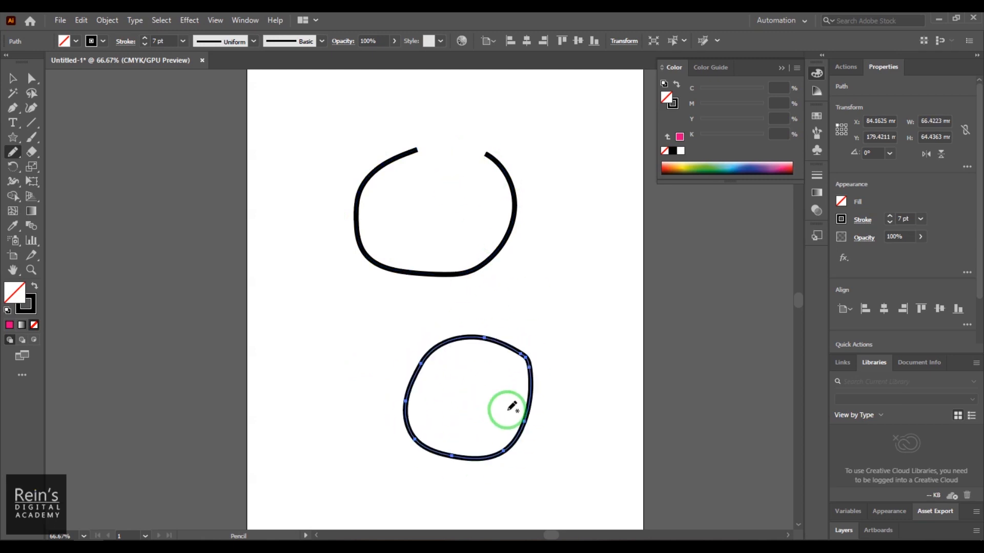
mouse_move(566, 245)
mouse_down()
mouse_move(596, 333)
mouse_move(603, 239)
mouse_move(567, 245)
mouse_up()
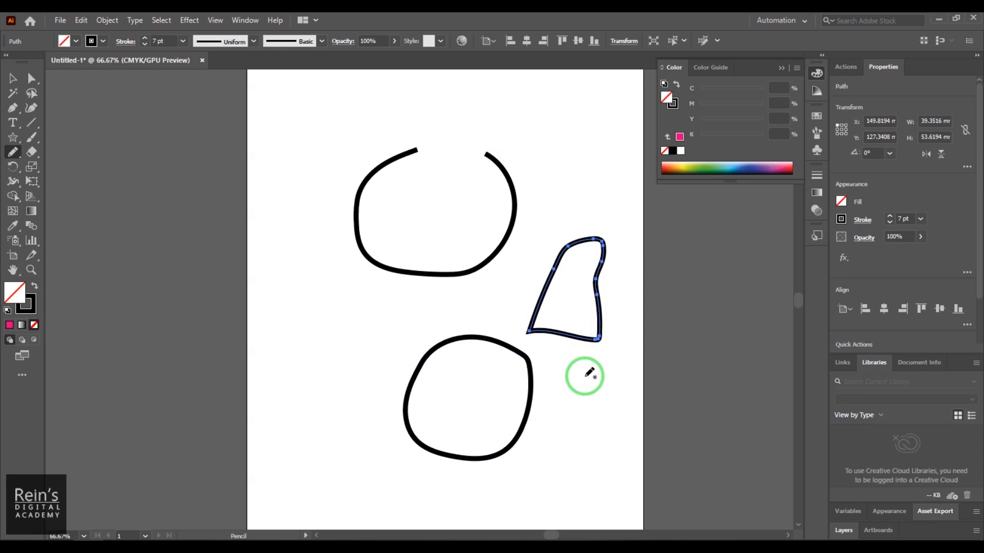
mouse_move(306, 286)
mouse_down()
mouse_move(341, 330)
mouse_move(339, 260)
mouse_move(306, 285)
mouse_up()
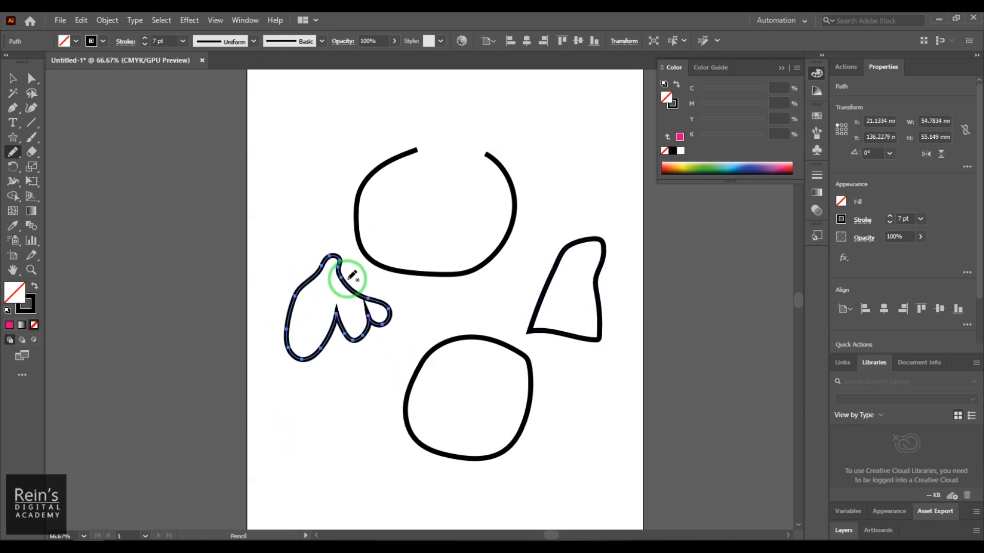
- Undo all the freehand pencil shapes to empty the artboard
key(ctrl+z)
key(ctrl+z)
key(ctrl+z)
key(ctrl+z)
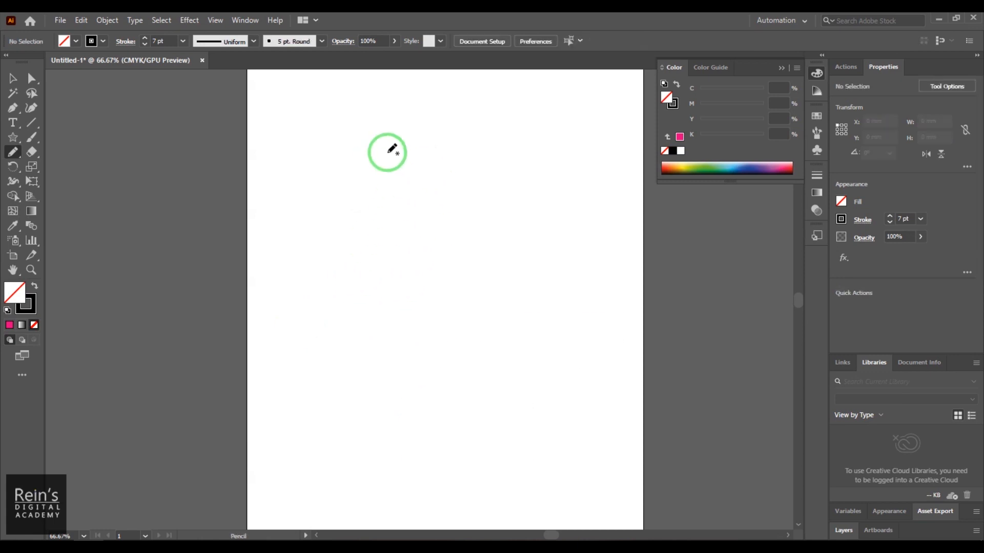
- Draw one continuous pencil path about 187 × 167 mm that mixes freehand loops with straight segments, and delete it
mouse_move(306, 272)
mouse_down()
mouse_move(311, 201)
mouse_move(402, 183)
mouse_move(443, 194)
mouse_move(462, 269)
mouse_up()
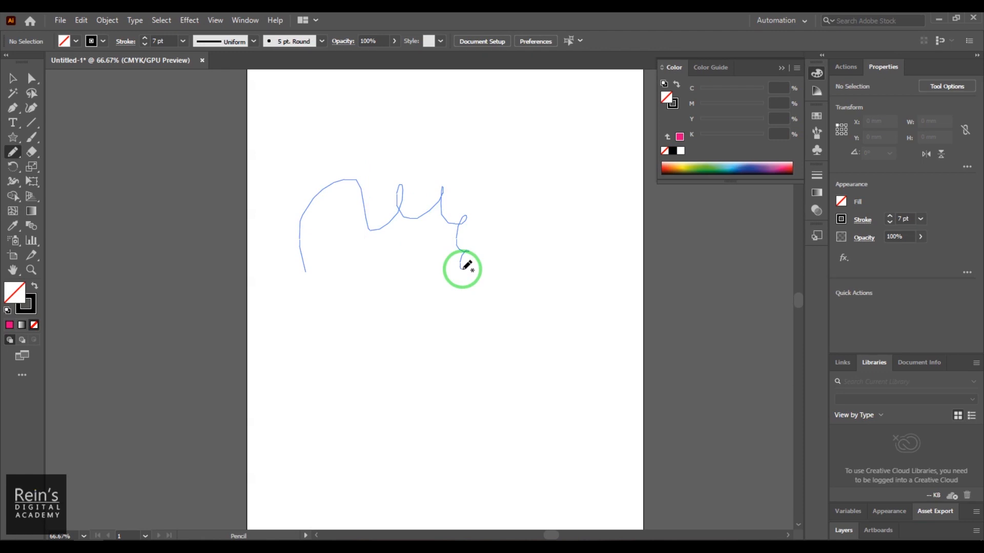
mouse_move(462, 269)
mouse_down()
mouse_move(580, 279)
mouse_move(565, 382)
mouse_move(455, 382)
mouse_move(411, 310)
mouse_move(297, 271)
mouse_move(308, 229)
mouse_move(339, 196)
mouse_move(427, 157)
mouse_move(309, 133)
mouse_move(468, 151)
mouse_move(315, 150)
mouse_move(471, 172)
mouse_move(532, 193)
mouse_move(326, 144)
mouse_move(466, 164)
mouse_move(477, 141)
mouse_move(549, 176)
mouse_move(551, 158)
mouse_move(565, 158)
mouse_move(555, 196)
mouse_move(433, 271)
mouse_move(344, 346)
mouse_move(589, 358)
mouse_move(359, 344)
mouse_move(591, 344)
mouse_move(348, 346)
mouse_move(559, 320)
mouse_move(369, 331)
mouse_move(344, 350)
mouse_move(341, 374)
mouse_move(390, 435)
mouse_move(449, 429)
mouse_move(451, 441)
mouse_move(531, 354)
mouse_move(633, 215)
mouse_up()
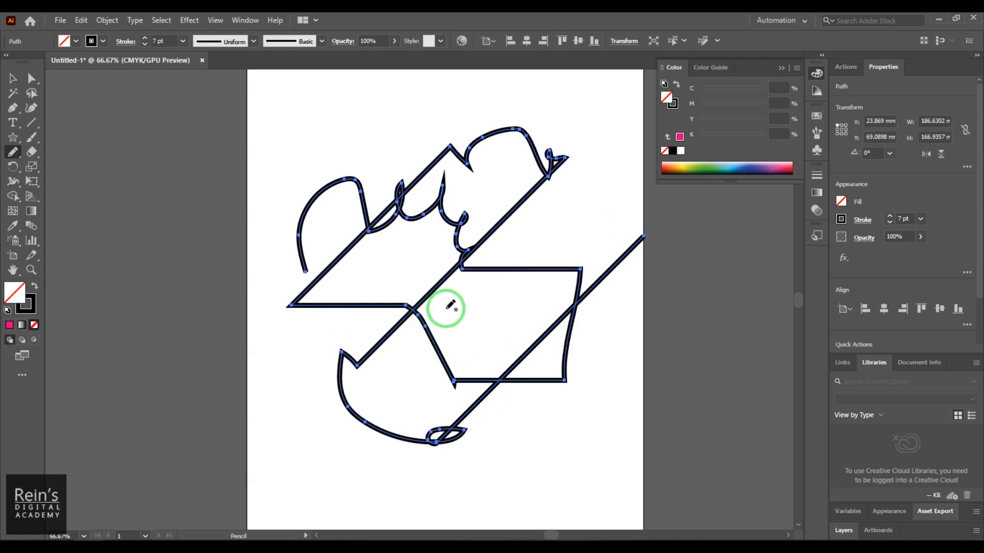
click(16, 80)
click(310, 307)
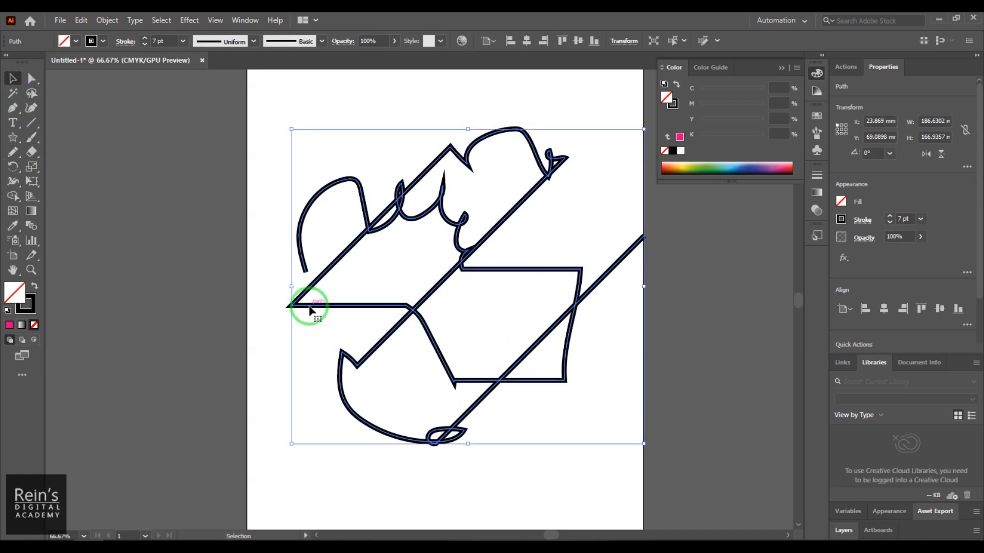
key(Delete)
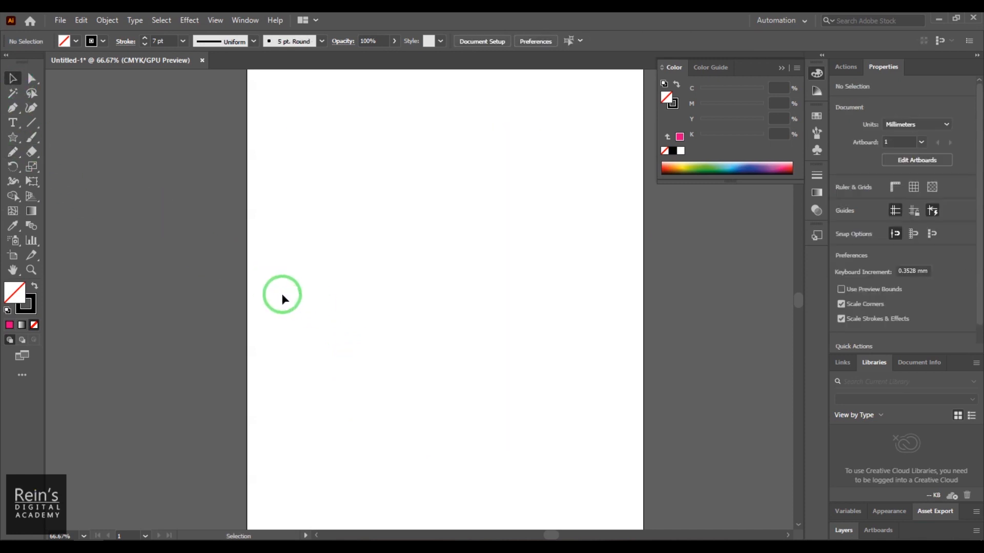
- Draw a looping pencil path about 86 × 165 mm that ends in a long straight diagonal, and delete it
click(16, 152)
mouse_move(385, 133)
mouse_down()
mouse_move(298, 260)
mouse_move(387, 284)
mouse_move(439, 337)
mouse_move(408, 379)
mouse_move(434, 415)
mouse_move(491, 386)
mouse_move(518, 300)
mouse_move(498, 374)
mouse_move(502, 444)
mouse_move(399, 519)
mouse_move(532, 374)
mouse_move(468, 431)
mouse_move(436, 414)
mouse_move(453, 413)
mouse_move(443, 414)
mouse_move(452, 418)
mouse_move(446, 450)
mouse_move(527, 431)
mouse_move(488, 446)
mouse_move(586, 285)
mouse_move(537, 123)
mouse_move(358, 143)
mouse_move(660, 228)
mouse_move(403, 218)
mouse_move(501, 232)
mouse_move(509, 197)
mouse_move(459, 202)
mouse_move(508, 204)
mouse_move(537, 175)
mouse_move(548, 125)
mouse_move(414, 128)
mouse_move(603, 116)
mouse_move(373, 186)
mouse_move(507, 279)
mouse_move(604, 109)
mouse_move(543, 90)
mouse_move(385, 85)
mouse_move(265, 103)
mouse_move(263, 74)
mouse_move(364, 117)
mouse_move(581, 104)
mouse_move(570, 118)
mouse_move(441, 85)
mouse_move(331, 79)
mouse_move(321, 101)
mouse_up()
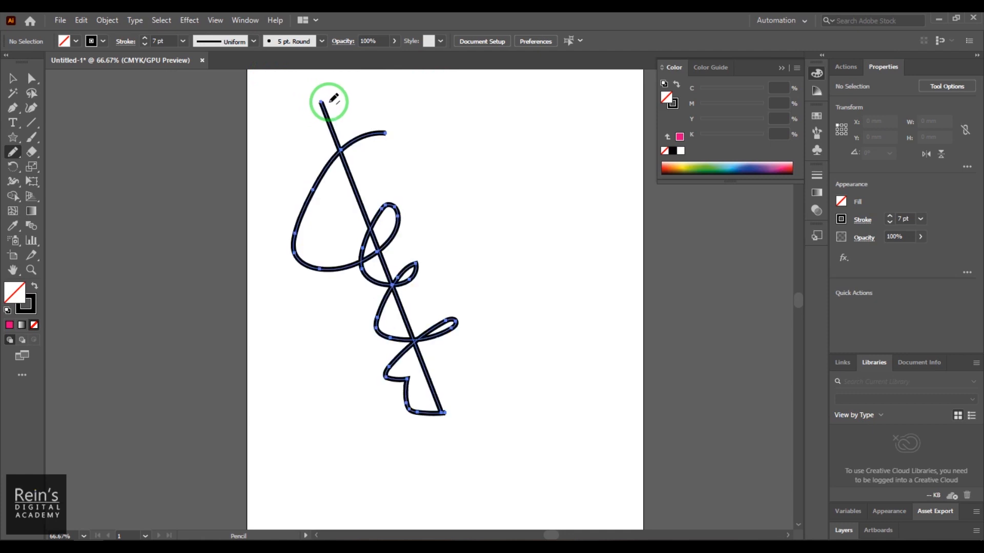
click(13, 77)
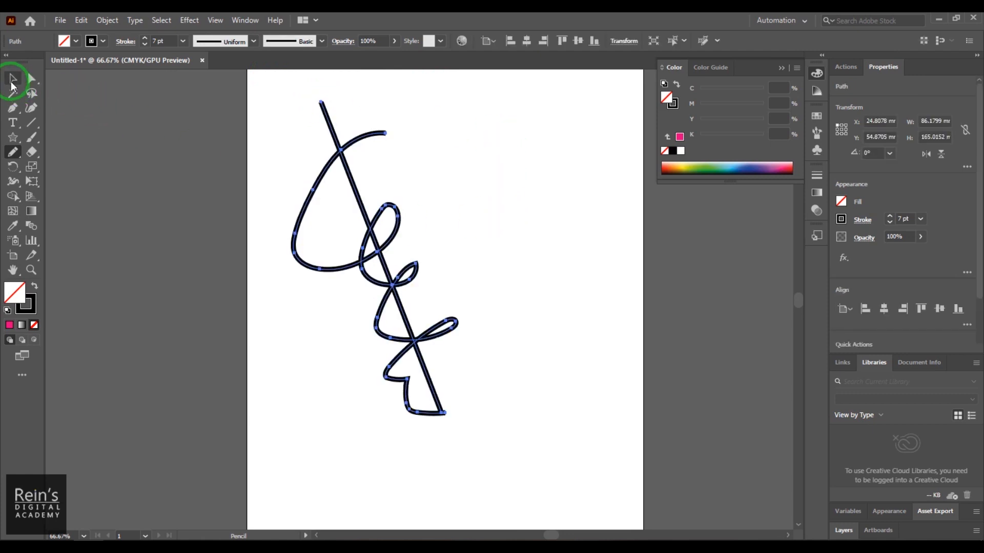
drag(278, 100, 551, 481)
key(Delete)
- Draw a pencil path of alternating curves and crossing straight segments across the artboard, and delete it
click(13, 153)
mouse_move(364, 167)
mouse_down()
mouse_move(256, 239)
mouse_move(365, 369)
mouse_move(421, 356)
mouse_move(554, 170)
mouse_move(568, 190)
mouse_move(530, 436)
mouse_move(484, 281)
mouse_move(423, 160)
mouse_move(358, 333)
mouse_move(357, 410)
mouse_move(375, 419)
mouse_move(470, 336)
mouse_move(481, 149)
mouse_move(581, 149)
mouse_move(581, 262)
mouse_move(500, 309)
mouse_up()
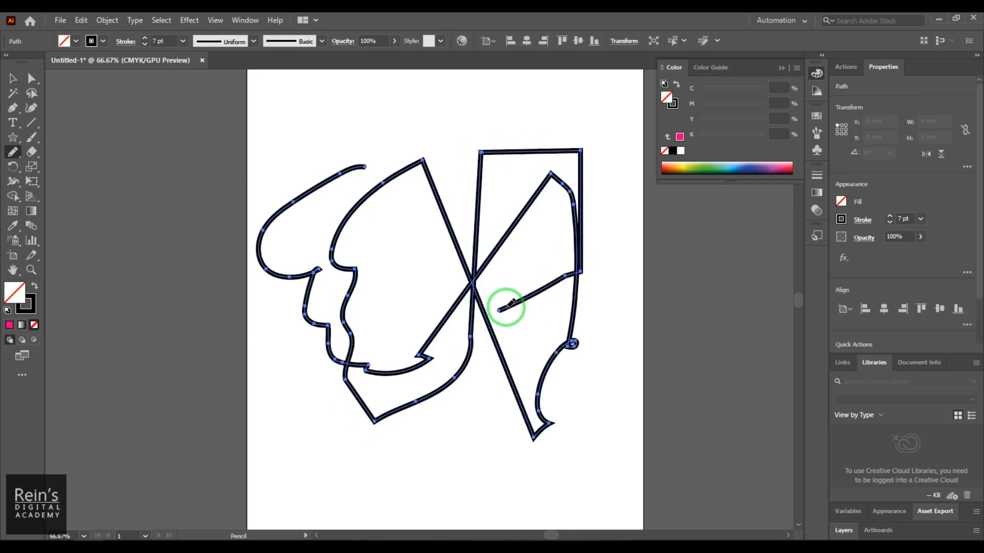
click(21, 84)
drag(258, 112, 594, 478)
key(Delete)
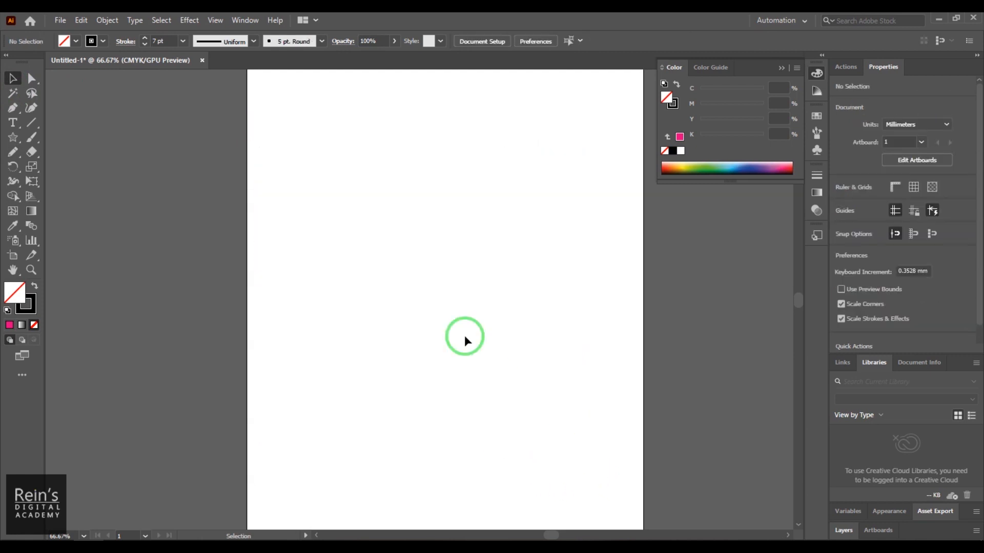
- Draw a pencil path about 131 × 113 mm with a curly start and horizontal, vertical and diagonal straight segments, and delete it
click(14, 155)
mouse_move(330, 348)
mouse_down()
mouse_move(376, 315)
mouse_move(367, 259)
mouse_move(605, 273)
mouse_move(574, 280)
mouse_move(571, 476)
mouse_move(446, 402)
mouse_move(434, 256)
mouse_move(443, 320)
mouse_move(431, 290)
mouse_up()
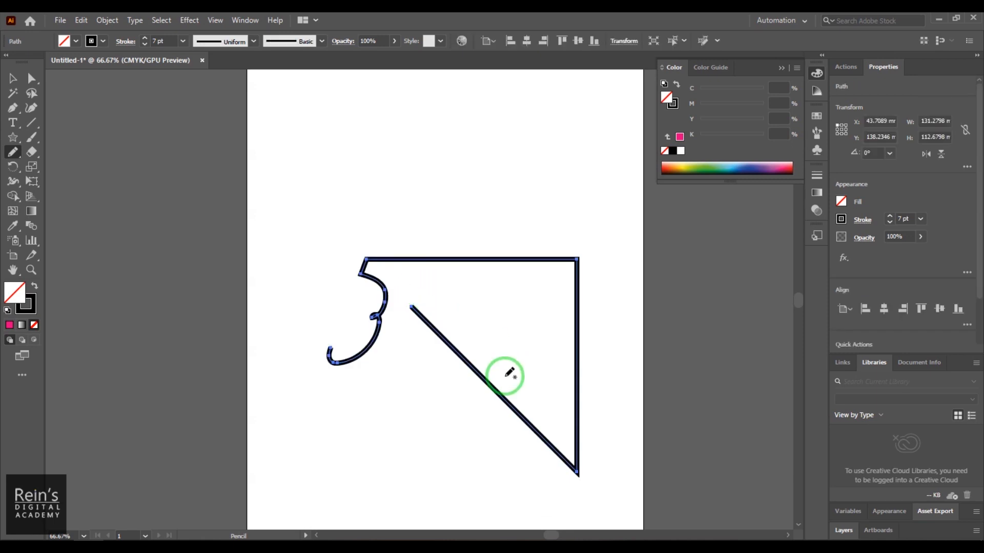
click(10, 79)
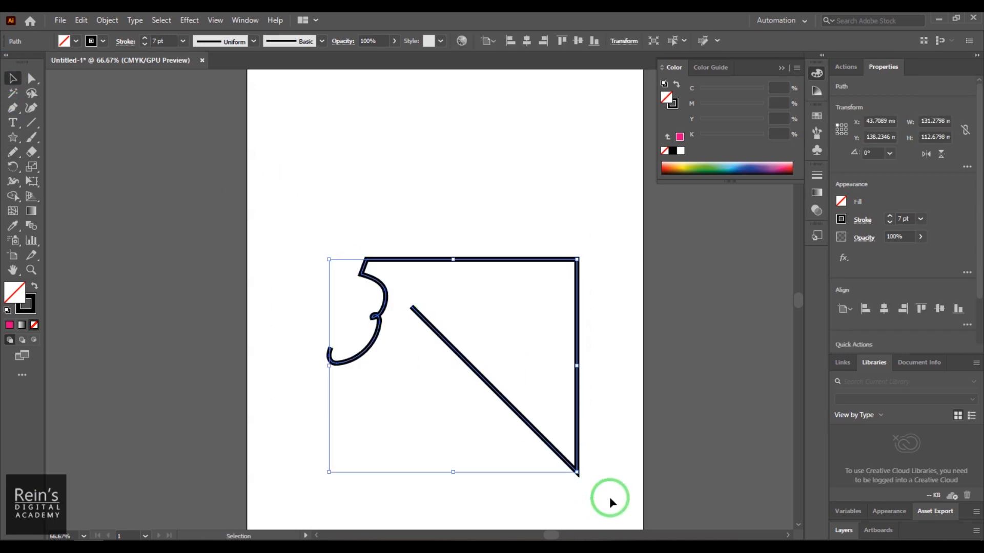
key(Delete)
- Draw a closed zigzag shape about 154 × 139 mm with the Pencil tool and fill it with magenta
click(13, 152)
mouse_move(310, 147)
mouse_down()
mouse_move(335, 151)
mouse_move(383, 287)
mouse_move(283, 374)
mouse_move(522, 340)
mouse_move(572, 305)
mouse_move(290, 380)
mouse_move(435, 374)
mouse_move(386, 377)
mouse_move(411, 381)
mouse_move(458, 287)
mouse_move(486, 356)
mouse_move(486, 291)
mouse_move(492, 300)
mouse_move(497, 366)
mouse_move(593, 252)
mouse_move(563, 225)
mouse_move(603, 179)
mouse_move(574, 158)
mouse_move(489, 135)
mouse_move(516, 235)
mouse_move(424, 162)
mouse_move(426, 251)
mouse_move(388, 147)
mouse_move(374, 251)
mouse_move(350, 128)
mouse_move(310, 125)
mouse_move(310, 146)
mouse_up()
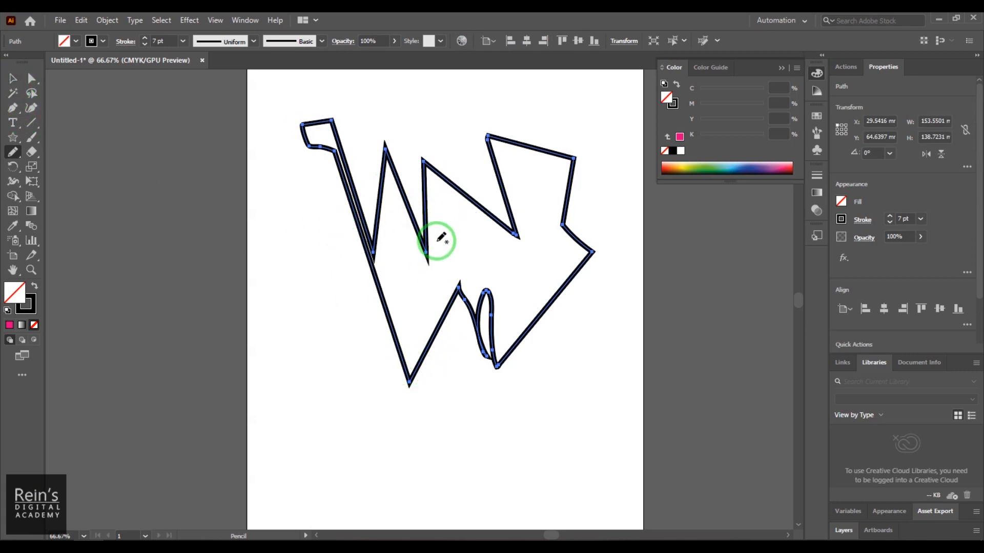
click(75, 41)
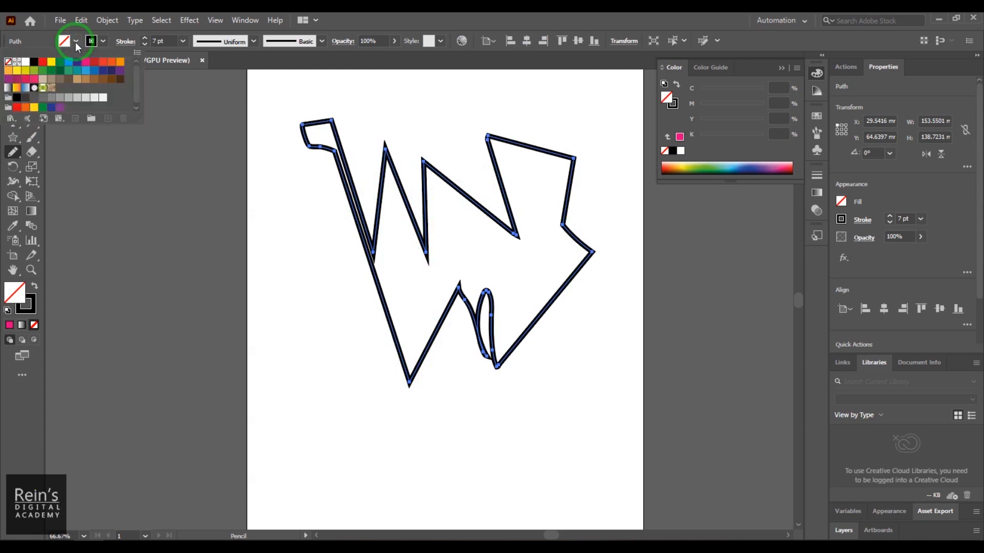
click(86, 62)
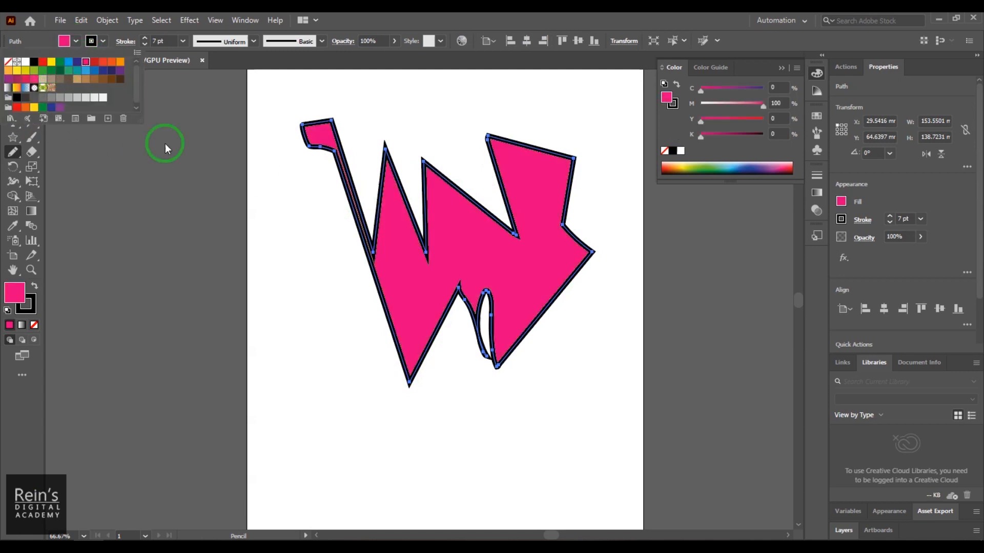
click(332, 322)
- Select the magenta zigzag shape and delete it
click(12, 78)
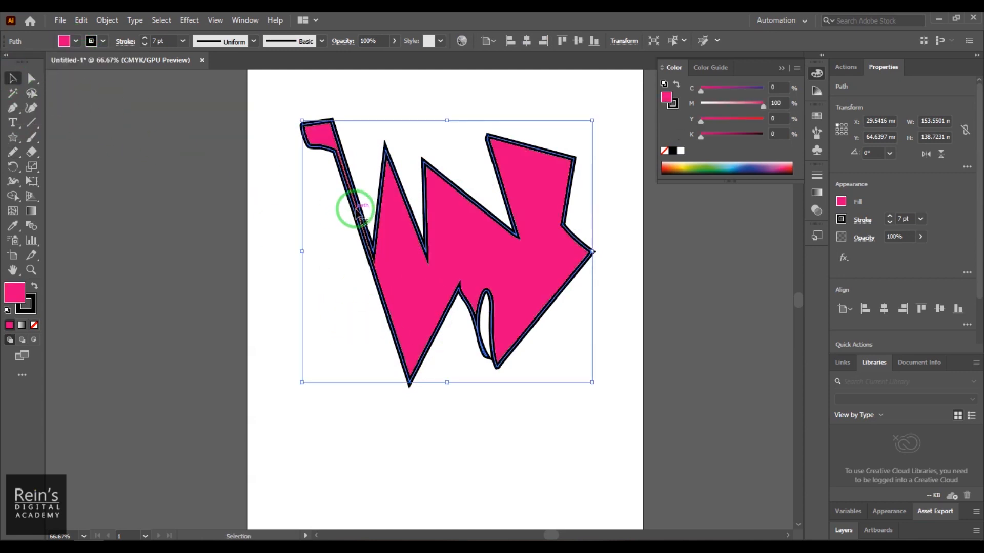
click(270, 88)
click(527, 341)
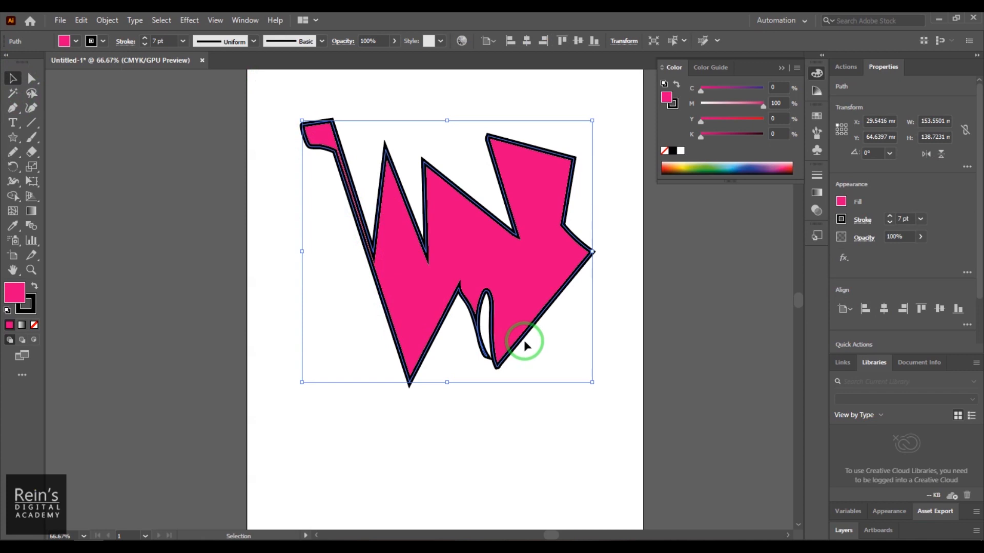
click(442, 474)
drag(294, 100, 689, 431)
key(Delete)
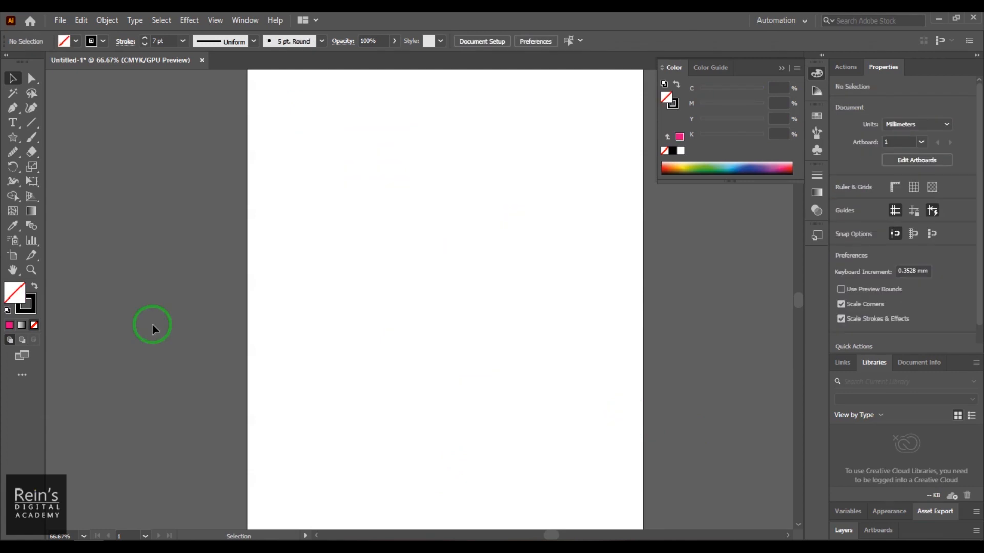
- Draw a jagged, roughly vertical pencil line about 40 × 182 mm down the artboard
click(9, 152)
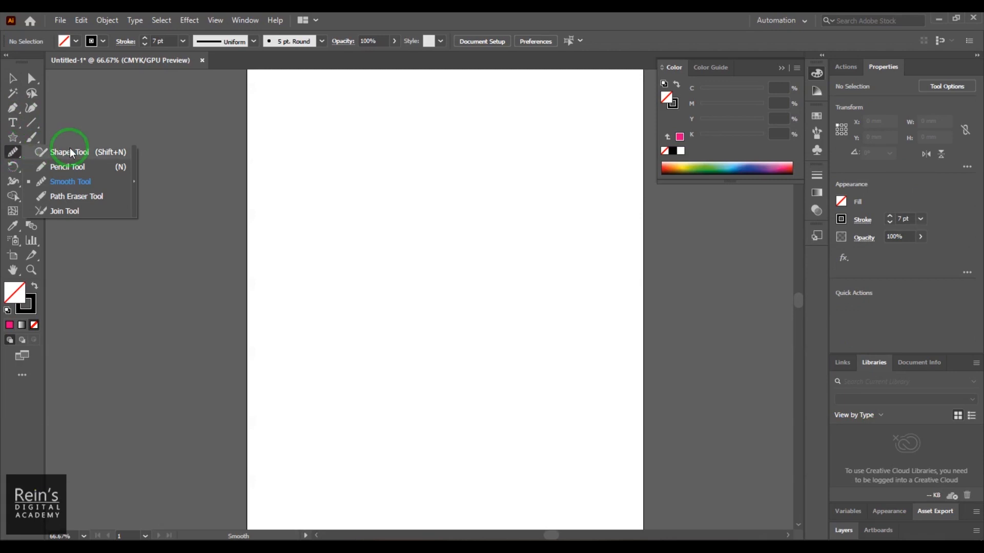
click(98, 169)
mouse_move(396, 115)
mouse_down()
mouse_move(400, 222)
mouse_move(393, 239)
mouse_move(332, 288)
mouse_move(374, 313)
mouse_move(390, 458)
mouse_up()
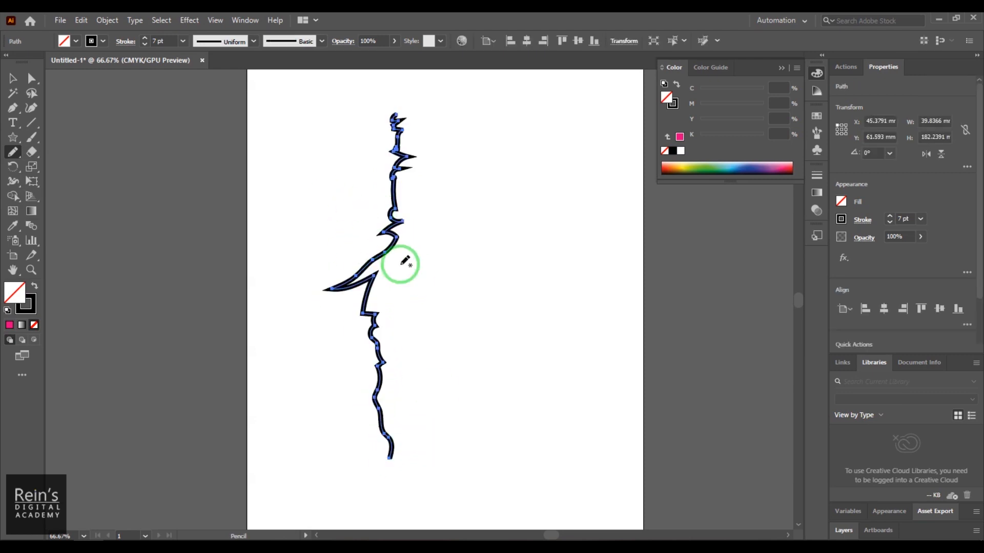
- Even out the jagged line with Smooth tool strokes over its pointed bend, lower half and upper part
click(11, 153)
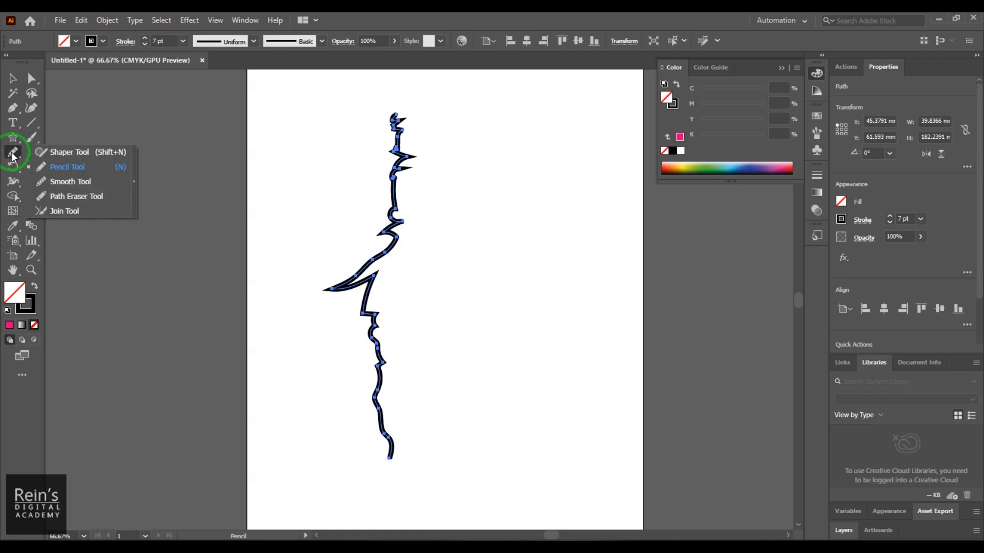
click(82, 186)
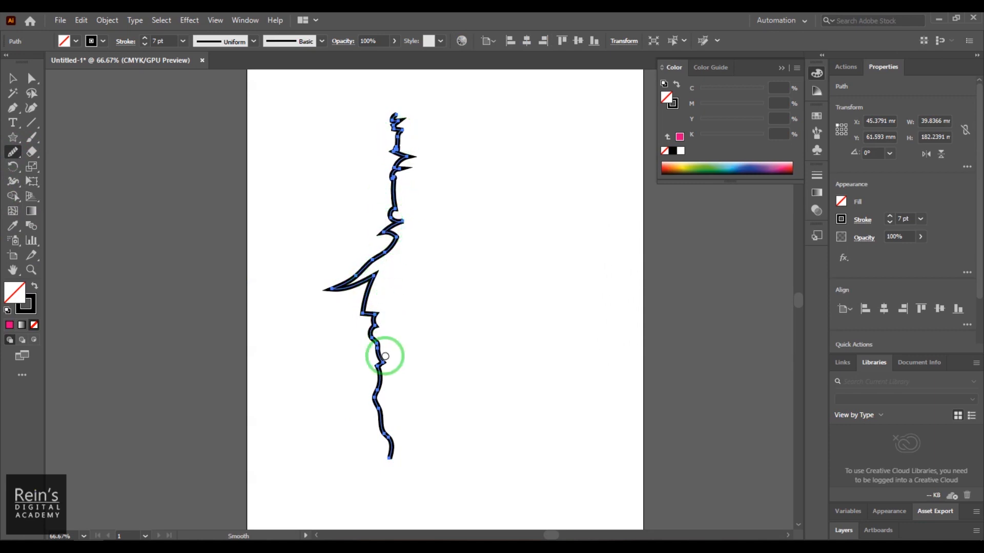
drag(386, 362, 384, 333)
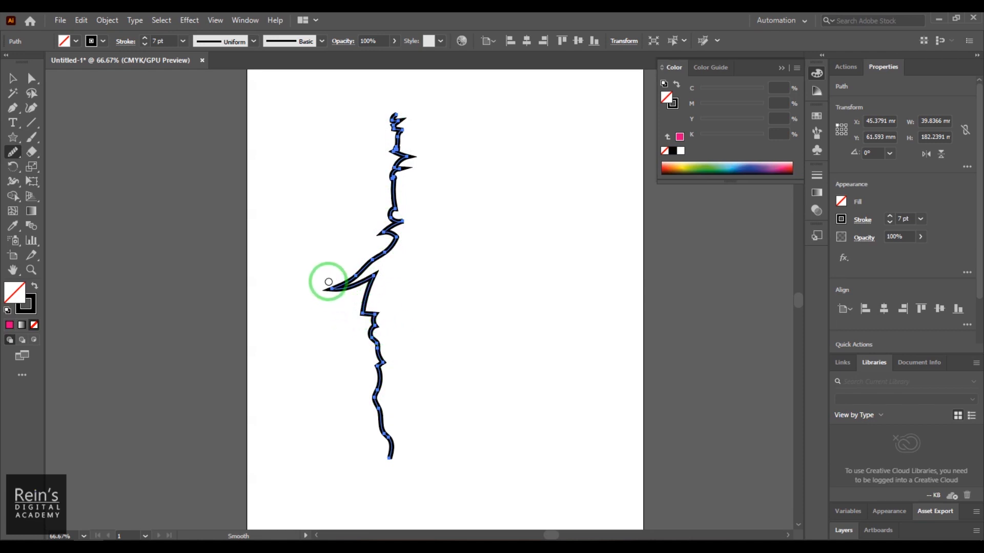
drag(330, 277, 339, 307)
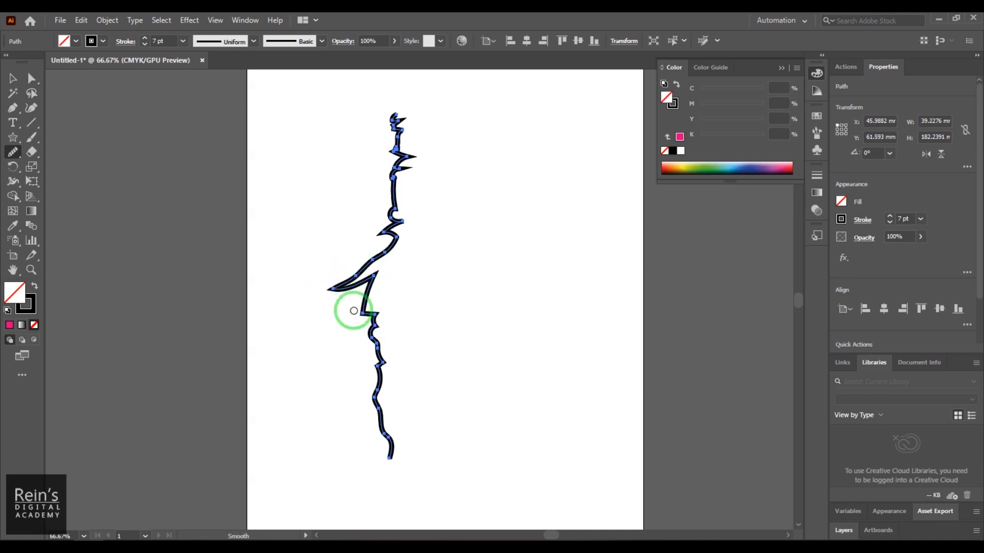
mouse_move(380, 312)
mouse_down()
mouse_move(343, 339)
mouse_move(381, 334)
mouse_move(347, 359)
mouse_move(387, 341)
mouse_move(352, 376)
mouse_move(382, 377)
mouse_move(391, 362)
mouse_move(346, 394)
mouse_move(373, 428)
mouse_up()
mouse_move(406, 213)
mouse_down()
mouse_move(363, 232)
mouse_move(396, 244)
mouse_move(402, 223)
mouse_move(389, 220)
mouse_move(370, 251)
mouse_move(421, 164)
mouse_move(389, 174)
mouse_move(425, 147)
mouse_move(403, 150)
mouse_move(382, 171)
mouse_move(377, 148)
mouse_move(402, 116)
mouse_move(375, 148)
mouse_move(390, 218)
mouse_move(334, 313)
mouse_move(352, 283)
mouse_move(360, 312)
mouse_move(378, 284)
mouse_move(381, 226)
mouse_move(408, 275)
mouse_move(402, 217)
mouse_move(378, 192)
mouse_move(425, 216)
mouse_move(427, 202)
mouse_move(386, 145)
mouse_move(397, 136)
mouse_move(426, 192)
mouse_move(387, 321)
mouse_move(345, 360)
mouse_move(346, 471)
mouse_move(336, 382)
mouse_move(374, 298)
mouse_move(344, 364)
mouse_move(371, 307)
mouse_move(322, 352)
mouse_move(389, 262)
mouse_move(342, 316)
mouse_move(368, 249)
mouse_move(332, 241)
mouse_move(420, 311)
mouse_move(389, 285)
mouse_up()
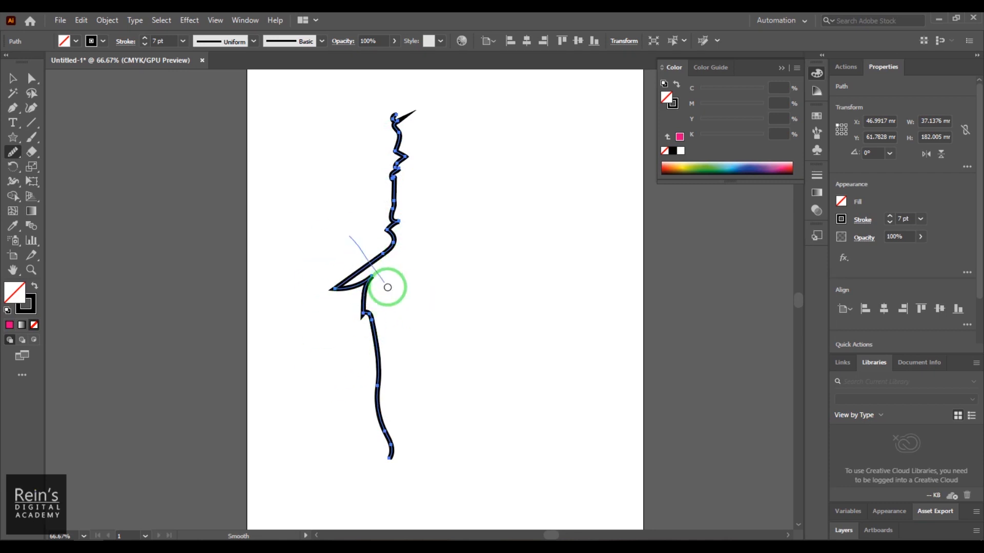
- Select the smoothed vertical line and delete it
click(13, 79)
click(328, 205)
click(376, 319)
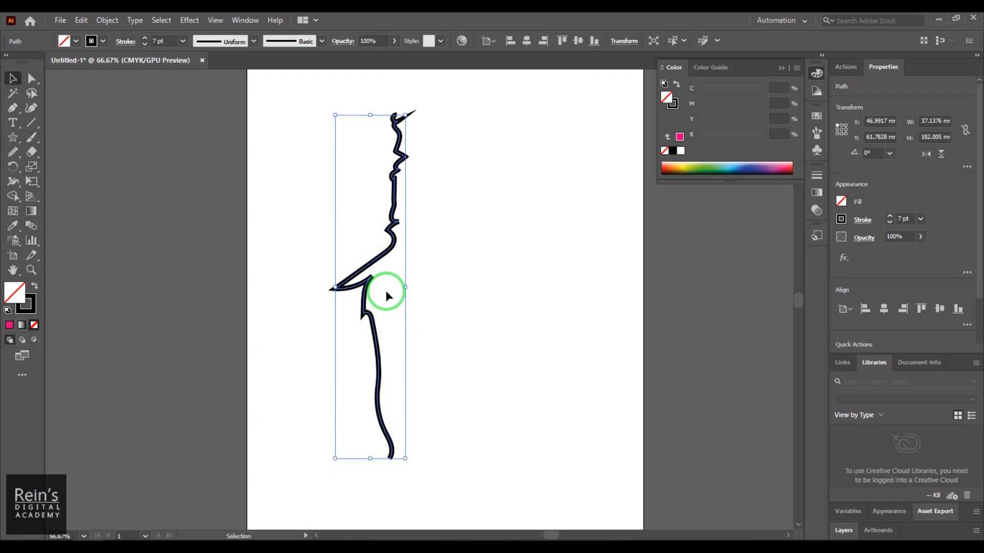
key(Delete)
- Draw a closed heart-like shape about 102 × 97 mm with the Pen tool, with two curved lobes and a point facing left
click(13, 108)
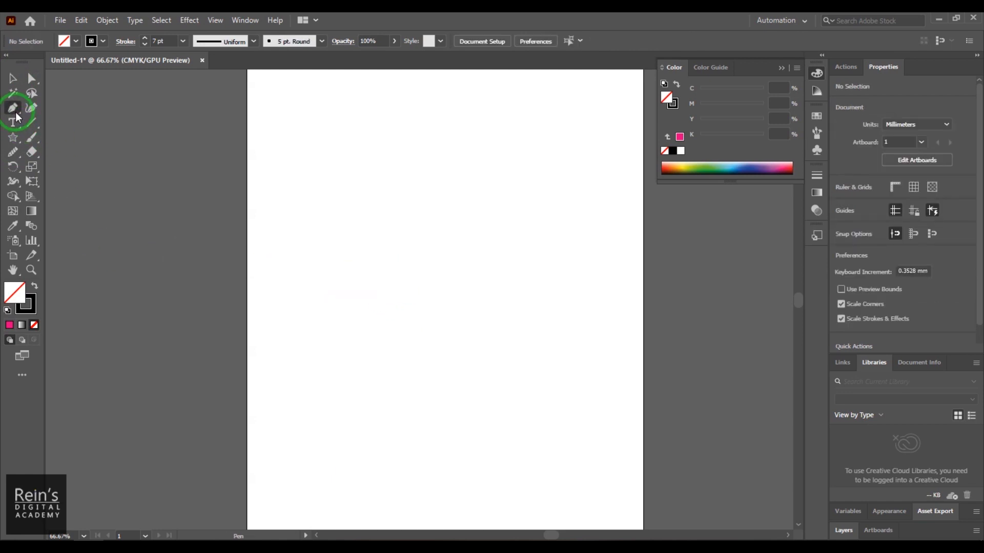
click(397, 184)
drag(501, 185, 518, 241)
drag(431, 255, 527, 266)
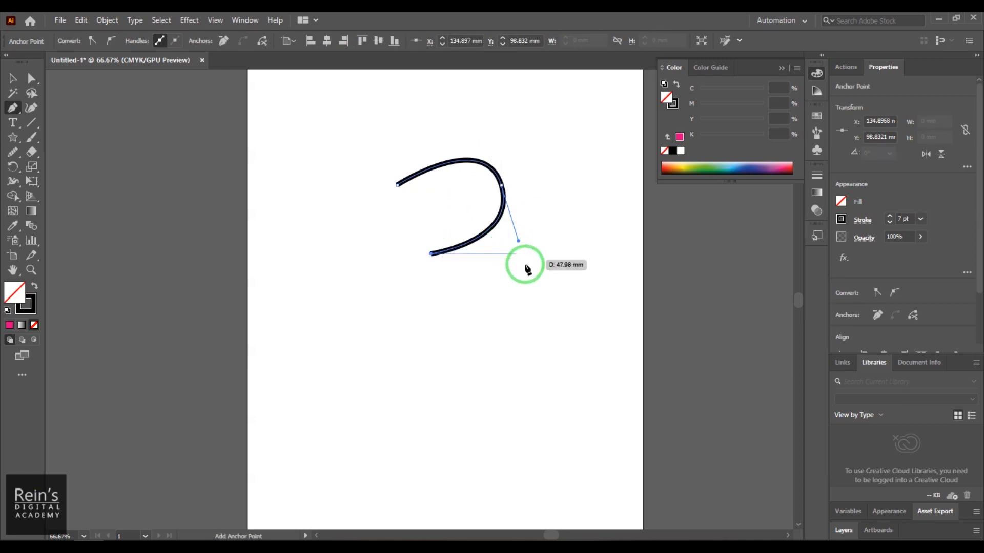
click(527, 265)
drag(444, 334, 356, 291)
click(334, 252)
click(397, 185)
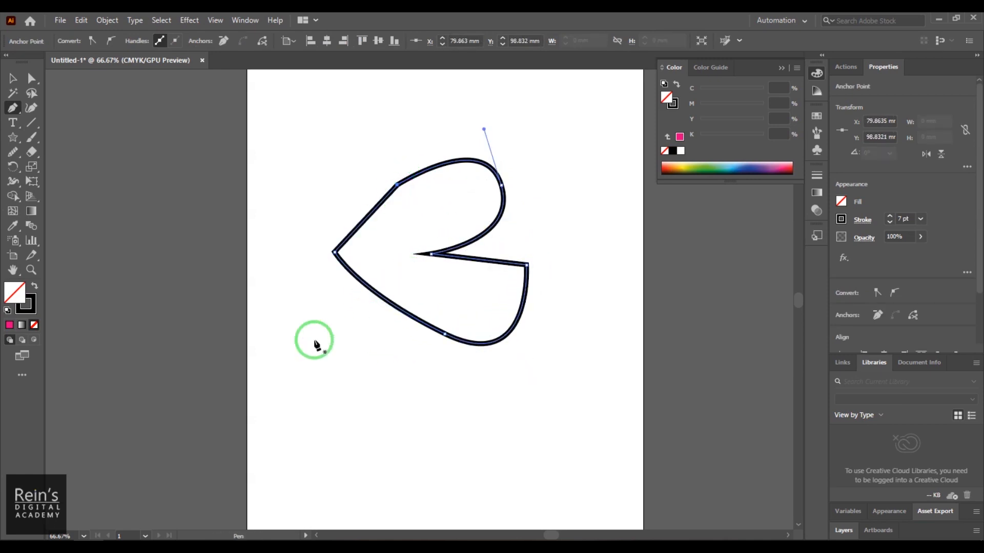
- Round off the heart-like shape's left point, upper curve, right corner and inner notch with Smooth tool strokes
mouse_move(22, 158)
mouse_down()
mouse_move(58, 139)
mouse_move(82, 179)
mouse_up()
mouse_move(468, 292)
mouse_down()
mouse_move(448, 260)
mouse_move(429, 260)
mouse_move(454, 267)
mouse_move(480, 208)
mouse_up()
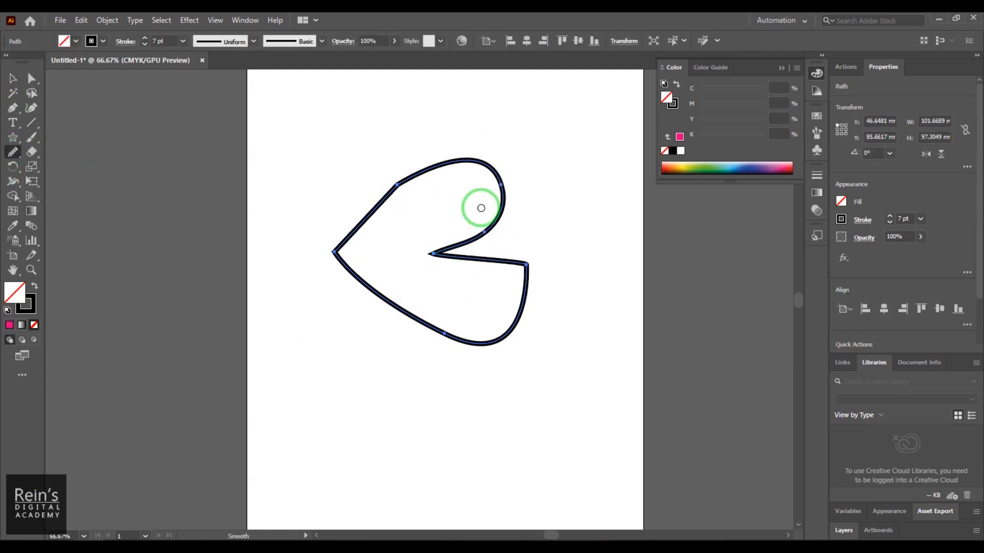
mouse_move(396, 209)
mouse_down()
mouse_move(398, 179)
mouse_move(395, 226)
mouse_up()
mouse_move(536, 251)
mouse_down()
mouse_move(513, 294)
mouse_move(530, 260)
mouse_up()
mouse_move(323, 258)
mouse_down()
mouse_move(371, 254)
mouse_move(321, 257)
mouse_move(394, 262)
mouse_move(409, 291)
mouse_move(458, 241)
mouse_move(425, 250)
mouse_move(453, 272)
mouse_move(433, 257)
mouse_move(434, 267)
mouse_move(432, 245)
mouse_move(432, 277)
mouse_move(432, 241)
mouse_move(442, 271)
mouse_move(503, 248)
mouse_up()
drag(475, 208, 531, 279)
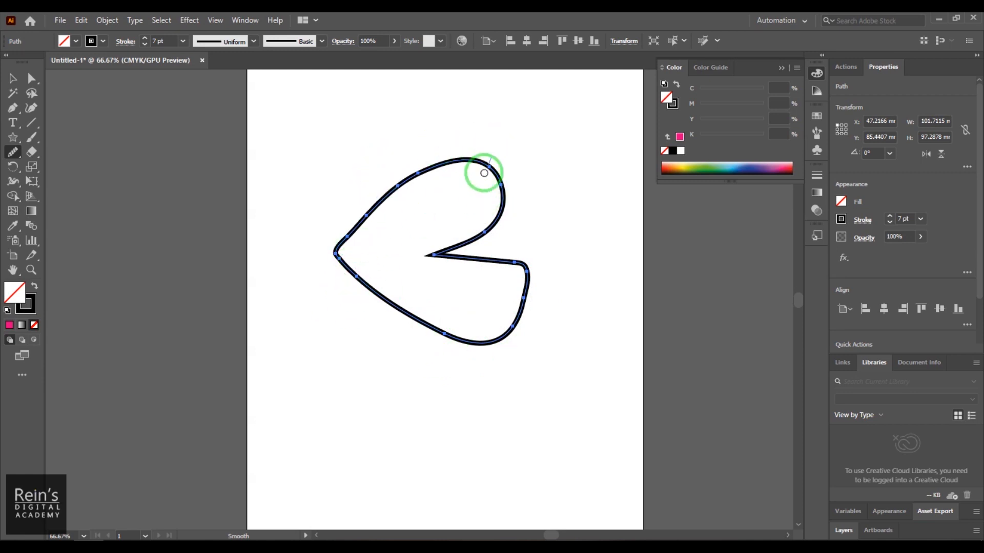
mouse_move(495, 152)
mouse_down()
mouse_move(482, 198)
mouse_move(510, 190)
mouse_move(500, 222)
mouse_move(435, 255)
mouse_up()
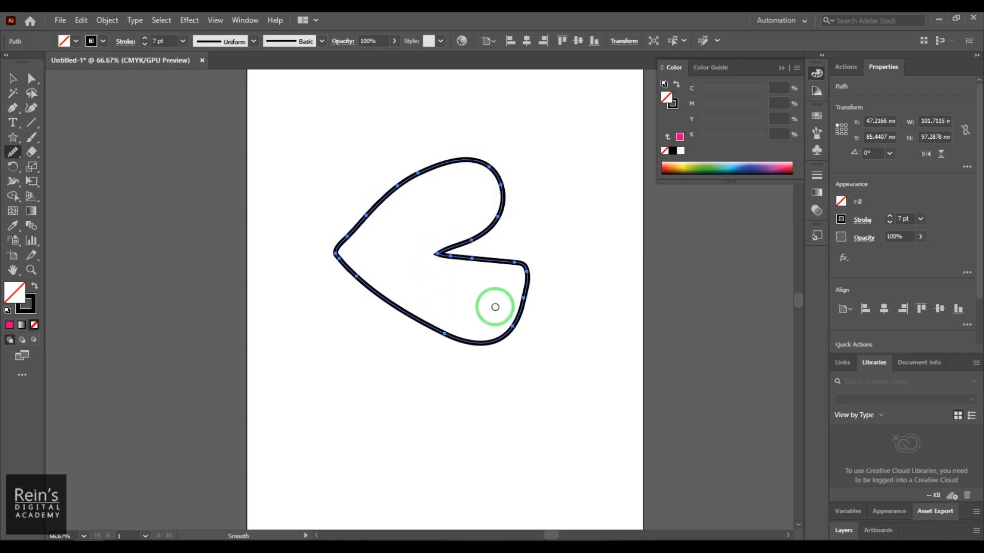
- Fill the smoothed heart-like shape with magenta and deselect it
click(13, 78)
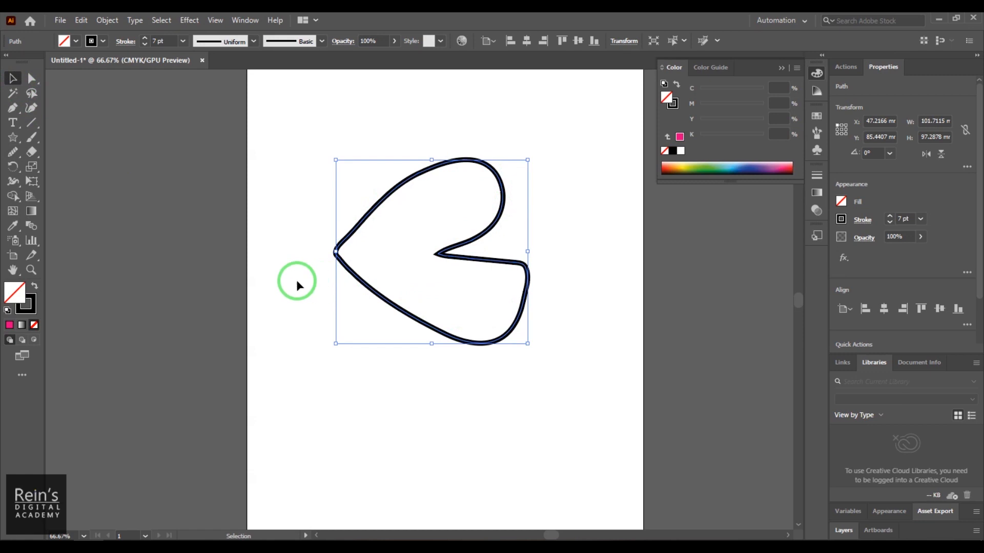
click(74, 43)
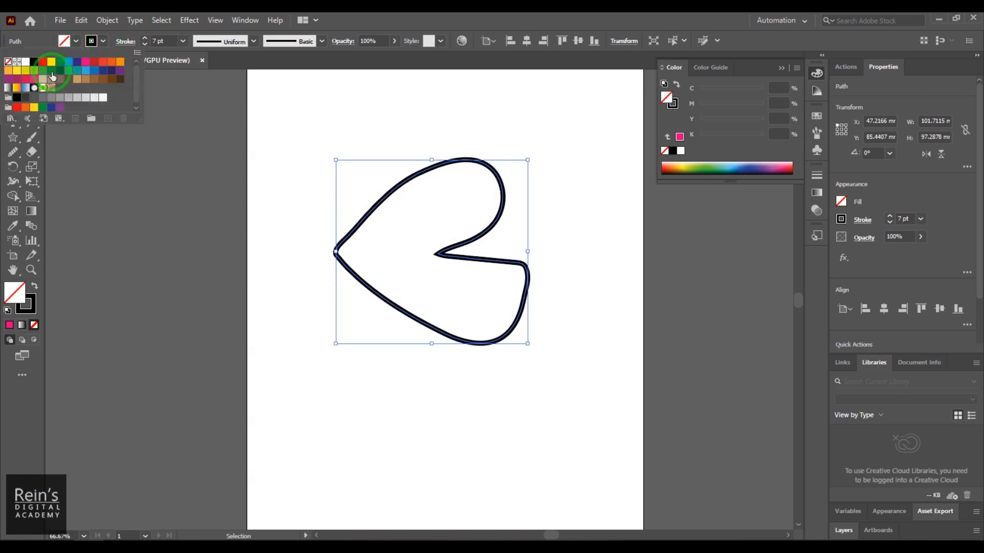
click(88, 63)
click(527, 453)
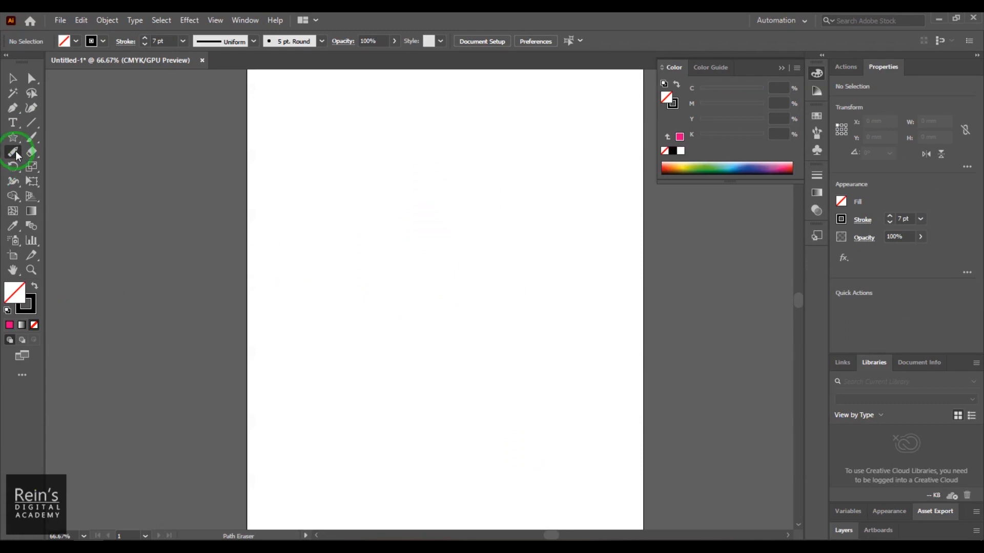
- Draw a closed shape about 142 × 126 mm with the Pen tool, with two curved lobes and an angular notch facing left
click(15, 152)
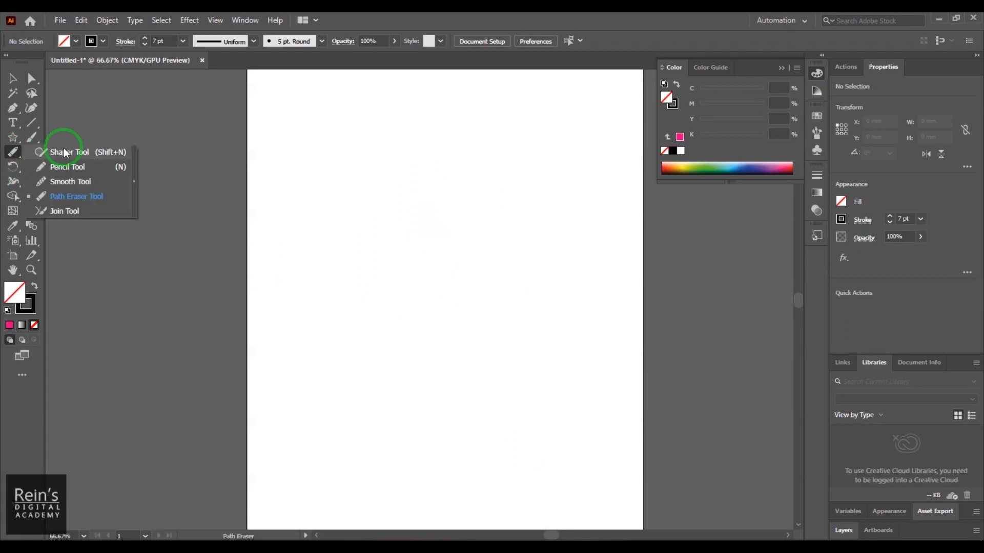
click(108, 199)
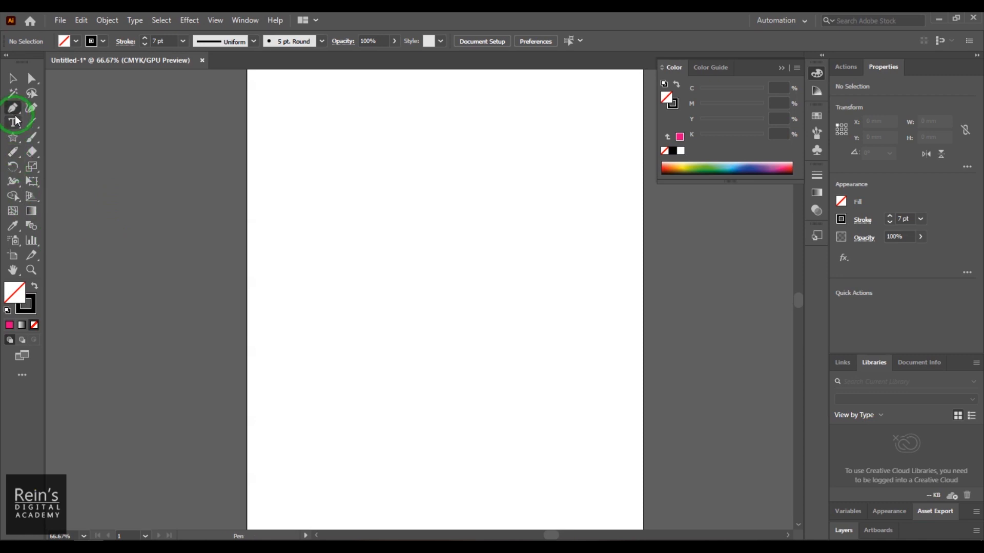
click(364, 214)
drag(469, 154, 512, 211)
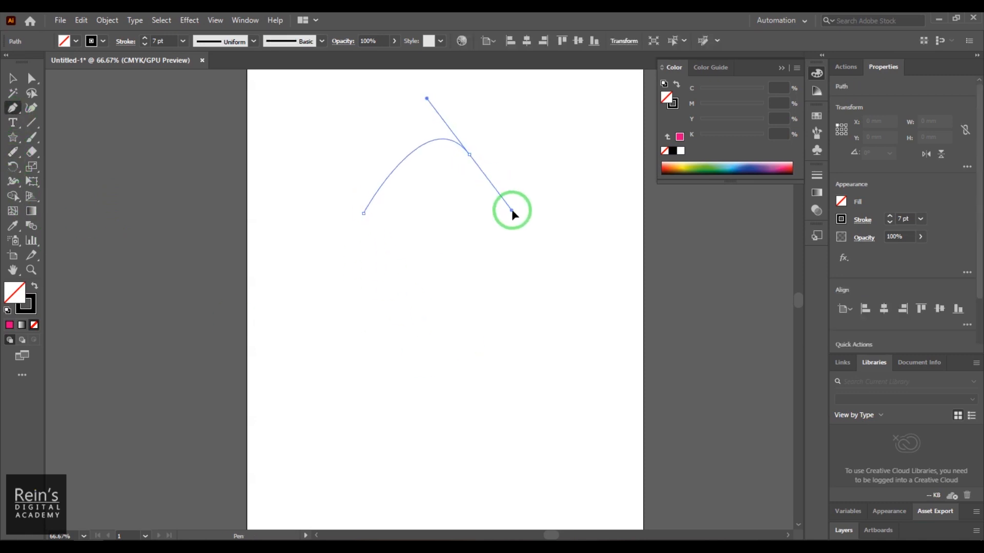
click(445, 258)
drag(588, 243, 561, 345)
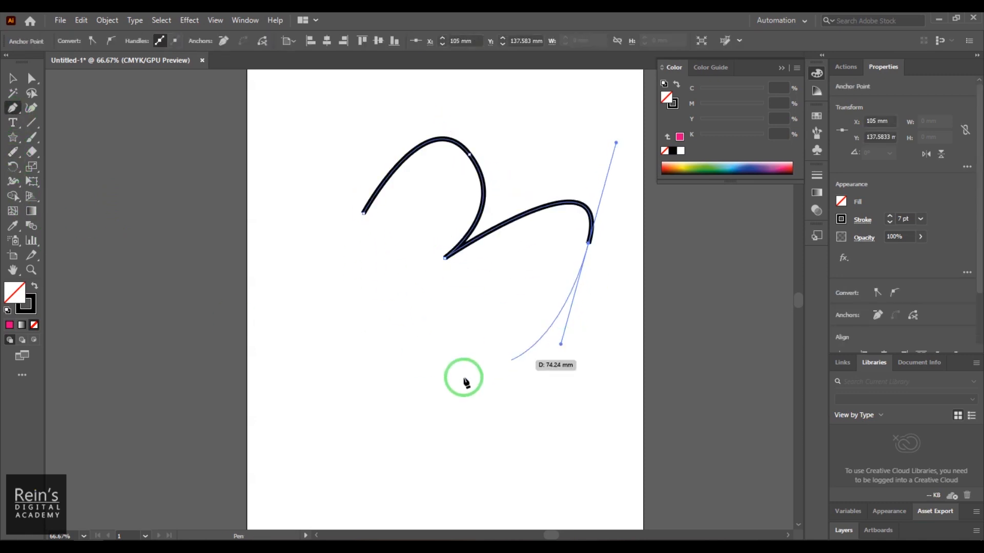
click(421, 378)
click(332, 296)
click(404, 286)
click(392, 247)
click(323, 242)
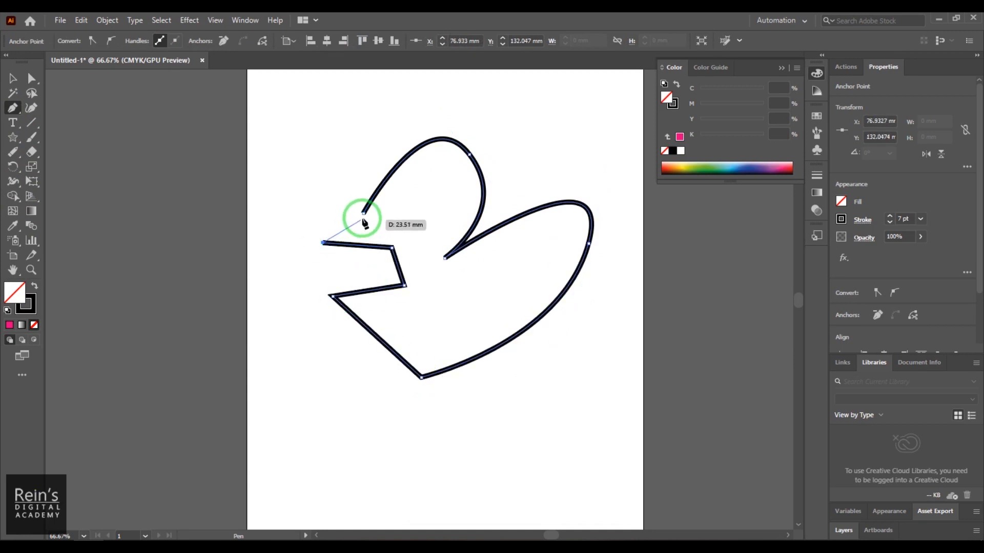
click(363, 215)
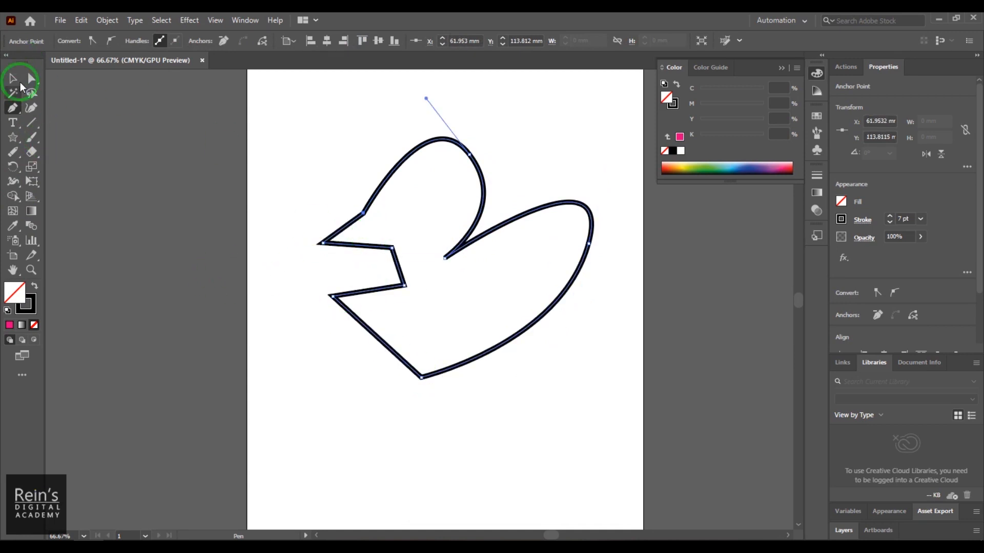
- Fill the new two-lobed shape with magenta and deselect it
click(20, 84)
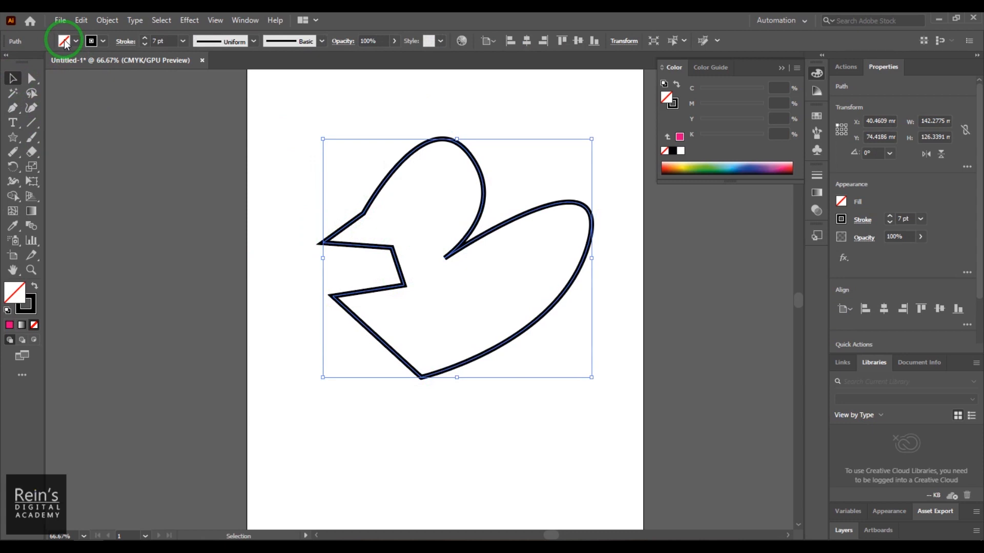
click(66, 44)
click(86, 63)
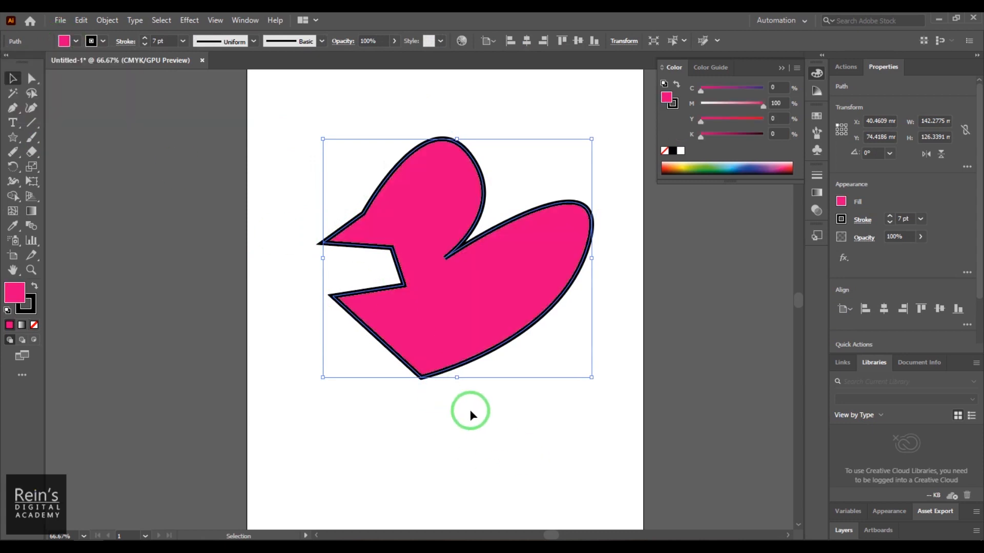
click(432, 463)
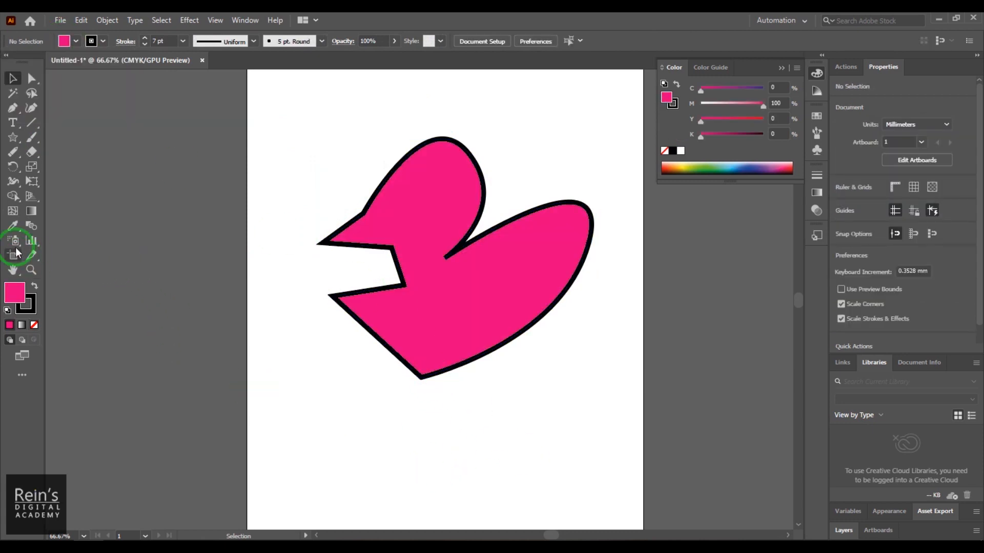
- Select the magenta shape and erase the outline around its left notch with the Path Eraser tool
drag(11, 158, 68, 203)
ctrl+click(329, 226)
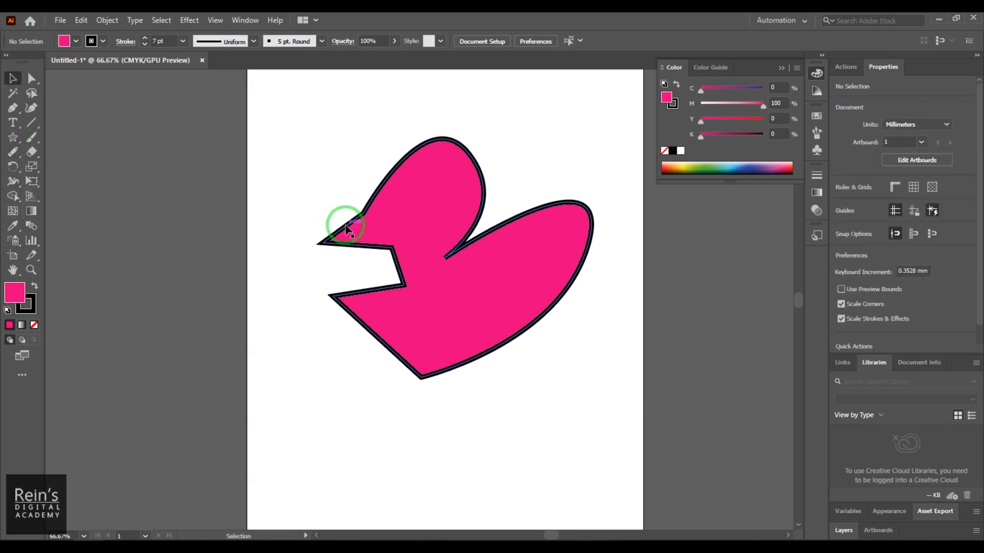
click(19, 155)
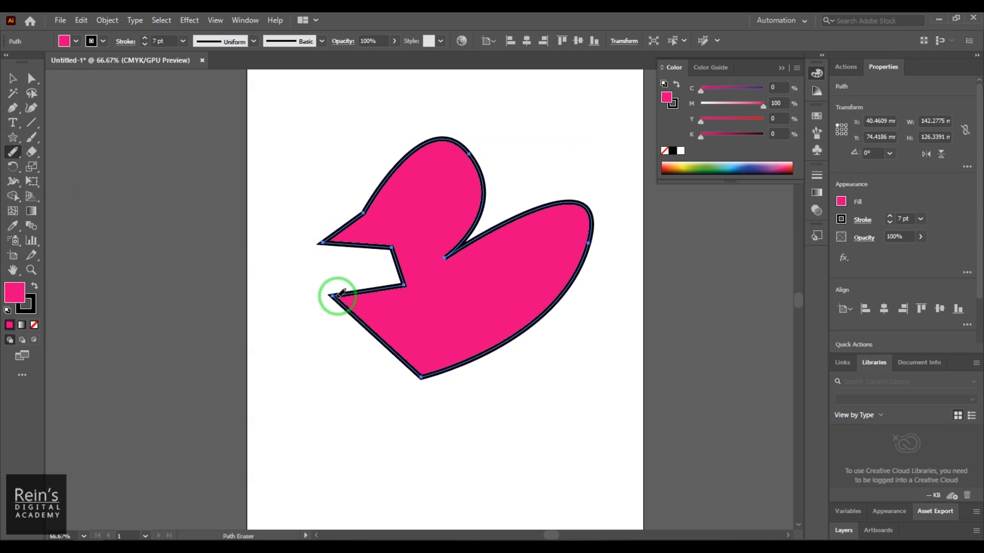
mouse_move(360, 291)
mouse_down()
mouse_move(356, 290)
mouse_move(419, 278)
mouse_move(404, 288)
mouse_move(398, 252)
mouse_move(396, 282)
mouse_move(384, 263)
mouse_move(393, 248)
mouse_move(305, 245)
mouse_move(335, 243)
mouse_move(312, 238)
mouse_move(331, 240)
mouse_move(337, 211)
mouse_up()
mouse_move(333, 256)
mouse_down()
mouse_move(325, 217)
mouse_move(331, 237)
mouse_move(309, 250)
mouse_up()
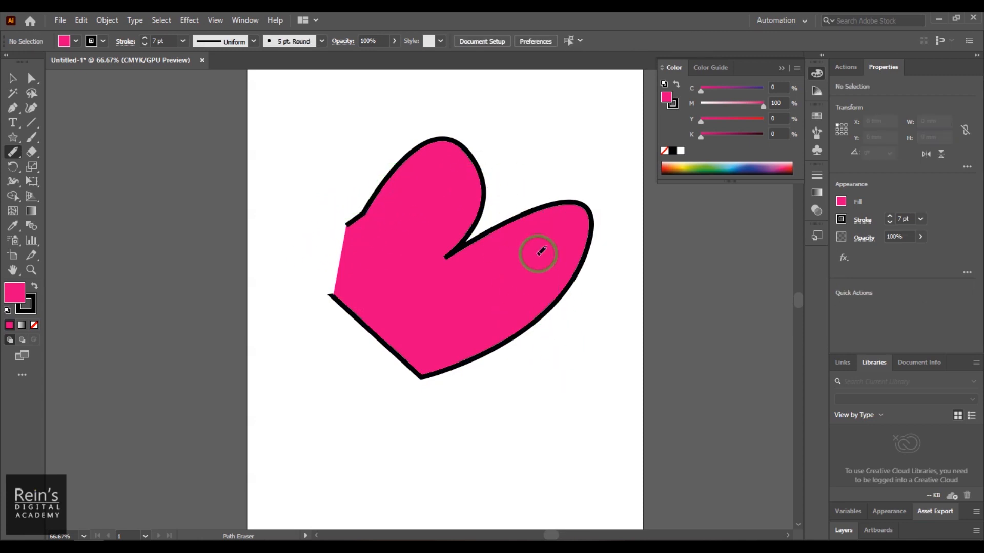
- Try to erase the outline around the right lobe with the Path Eraser while the shape is deselected
drag(500, 182, 553, 341)
drag(534, 176, 550, 322)
drag(489, 169, 478, 247)
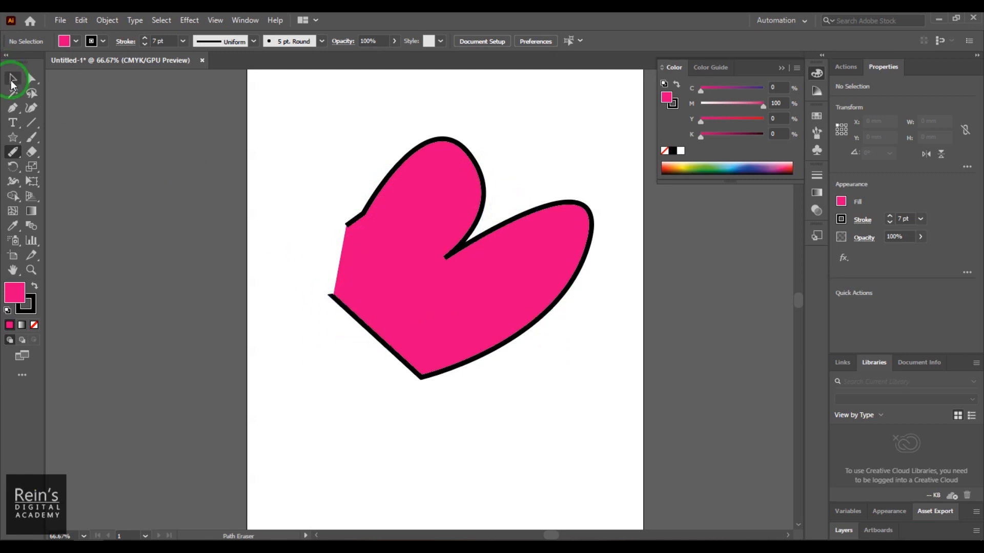
- Select the shape again and erase its outline from the left end over the top of the upper lobe
click(12, 80)
click(428, 253)
click(13, 152)
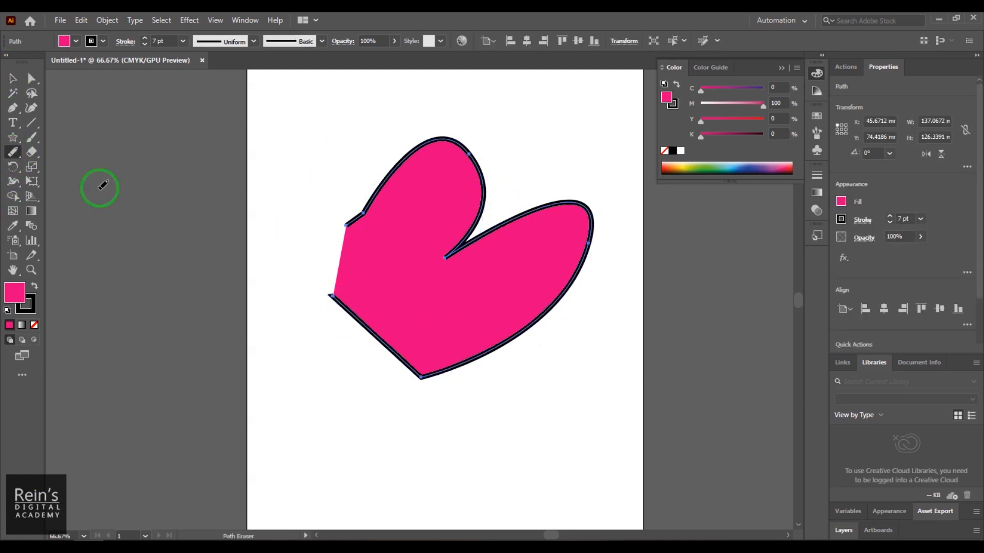
mouse_move(345, 222)
mouse_down()
mouse_move(391, 196)
mouse_move(378, 208)
mouse_move(379, 193)
mouse_move(341, 235)
mouse_move(410, 144)
mouse_move(378, 180)
mouse_up()
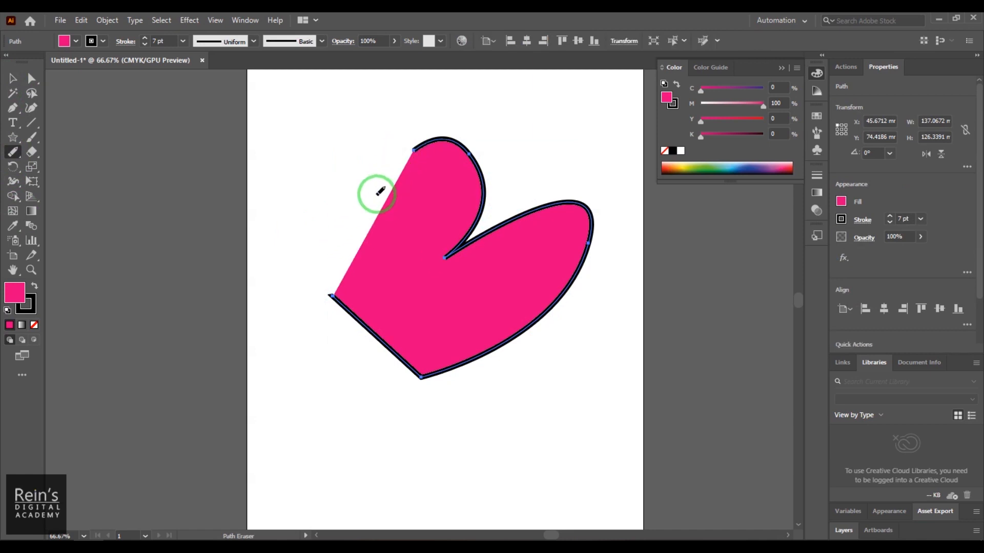
mouse_move(435, 142)
mouse_down()
mouse_move(419, 154)
mouse_move(438, 140)
mouse_move(443, 290)
mouse_up()
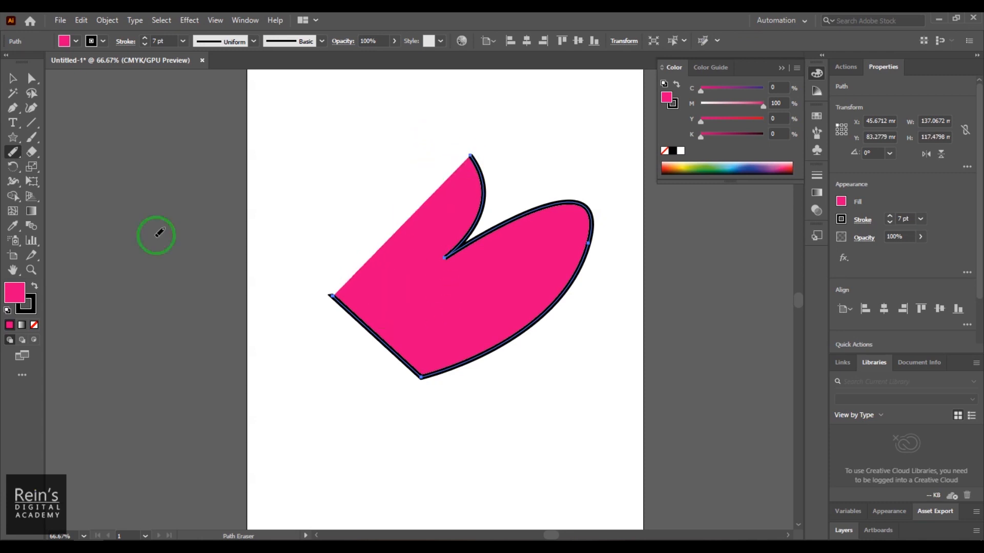
- Set the partly erased shape's fill to none and reposition it around the middle of the artboard
click(12, 79)
click(447, 303)
click(352, 403)
drag(441, 325, 492, 461)
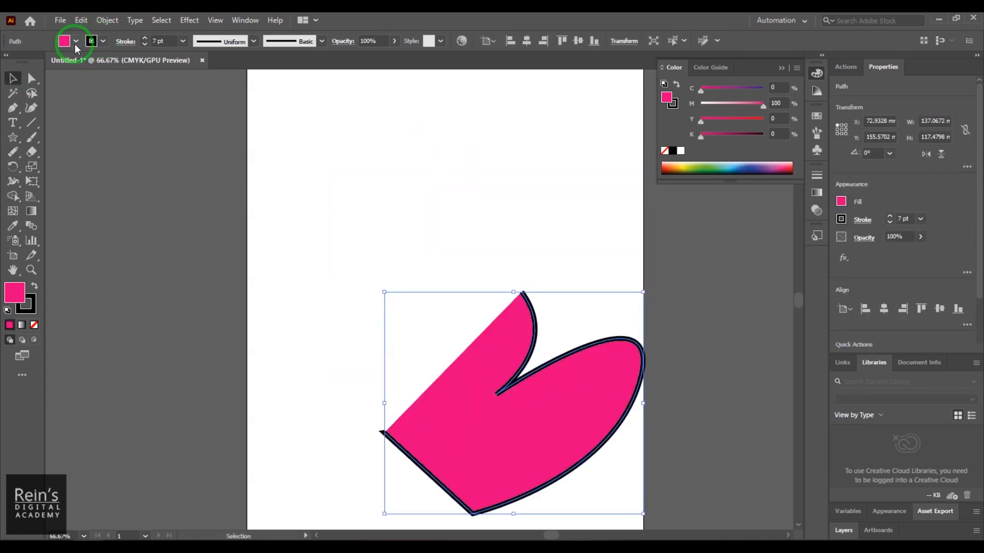
click(76, 42)
click(8, 62)
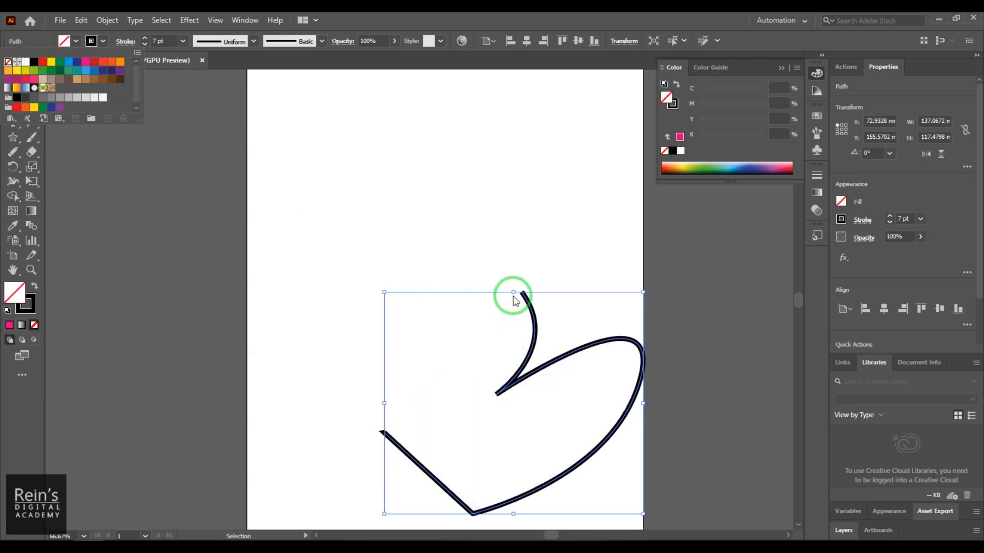
click(547, 360)
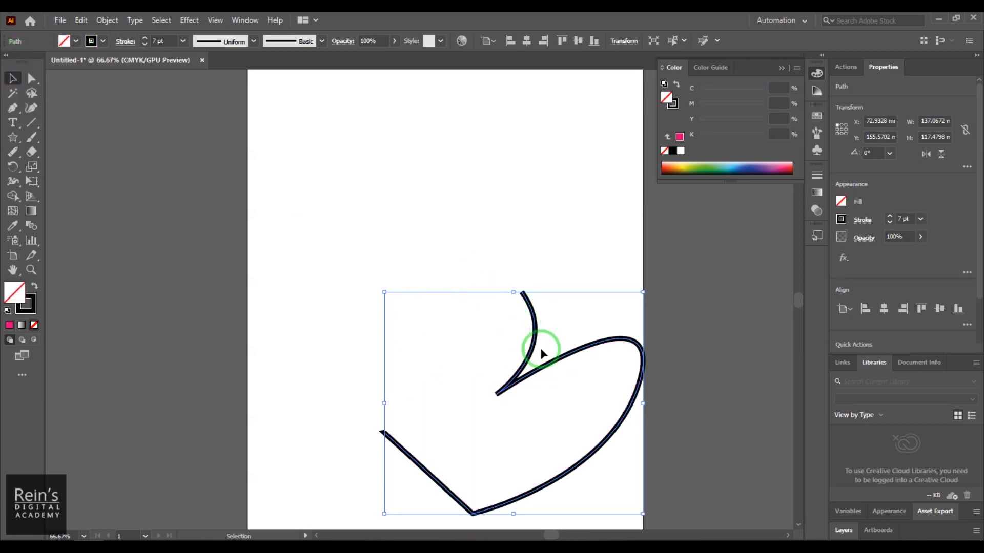
drag(548, 365, 489, 263)
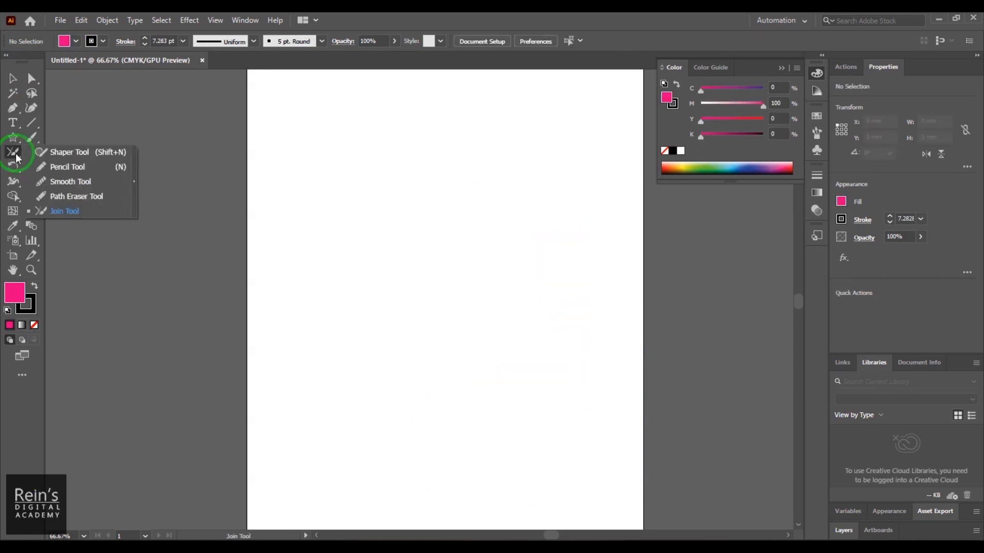
- Draw an open zigzag path about 73 × 182 mm down the left half of the artboard with the Pen tool
drag(11, 149, 117, 199)
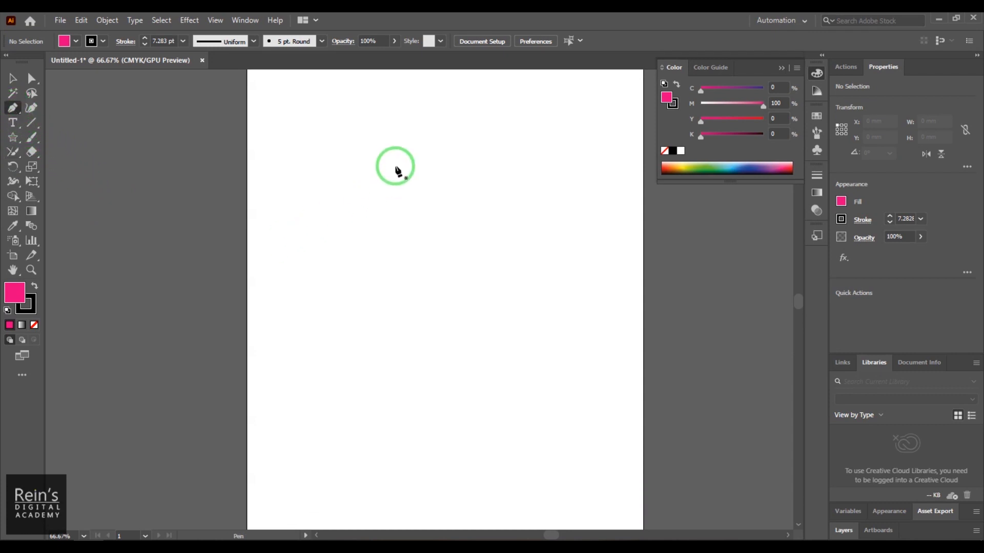
click(397, 157)
click(363, 190)
click(397, 212)
click(353, 243)
click(319, 282)
click(361, 331)
click(371, 354)
click(340, 381)
click(329, 413)
click(408, 449)
click(376, 491)
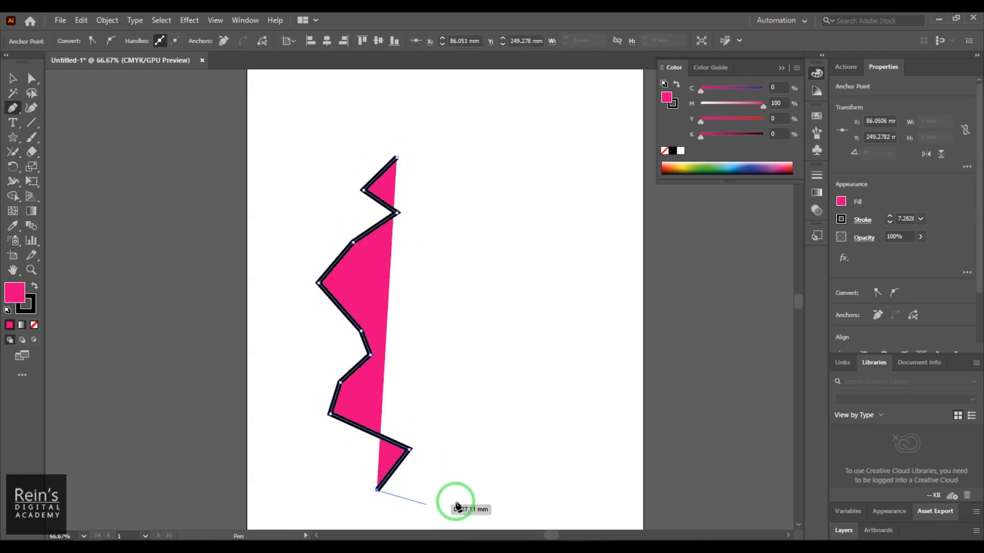
click(455, 501)
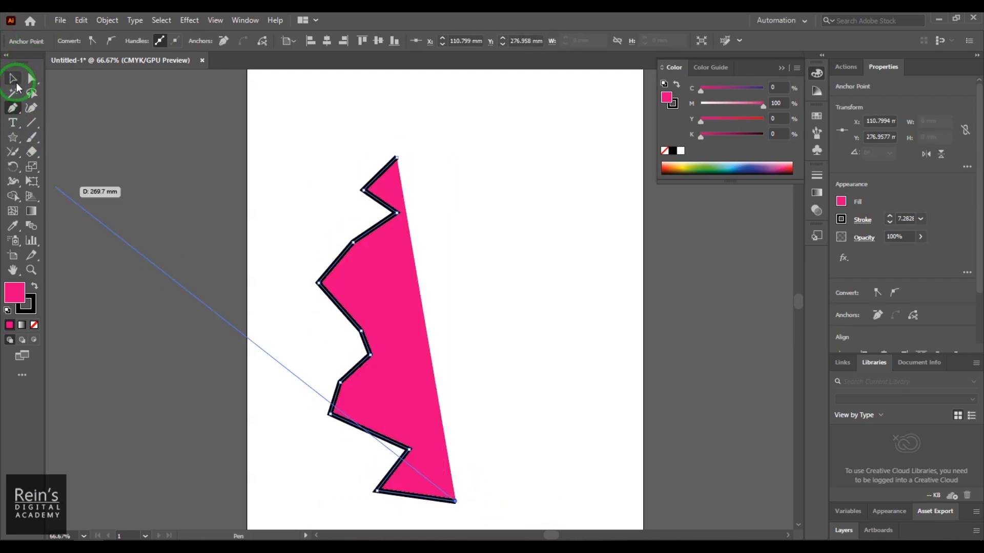
- Move the zigzag shape slightly up and left, rotate it slightly clockwise until its straight side is nearly vertical, and deselect it
click(16, 82)
click(432, 298)
drag(359, 344, 346, 323)
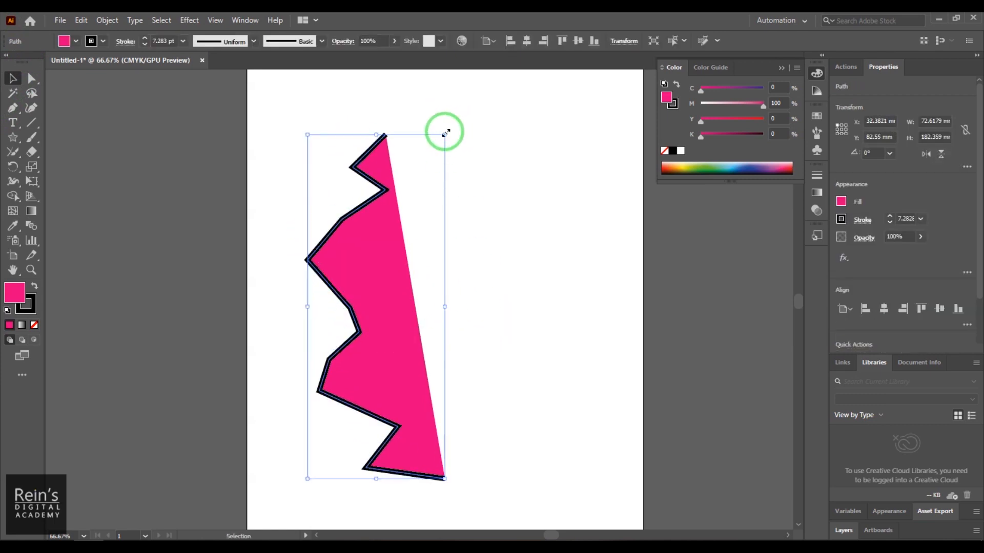
drag(450, 132, 562, 220)
click(134, 178)
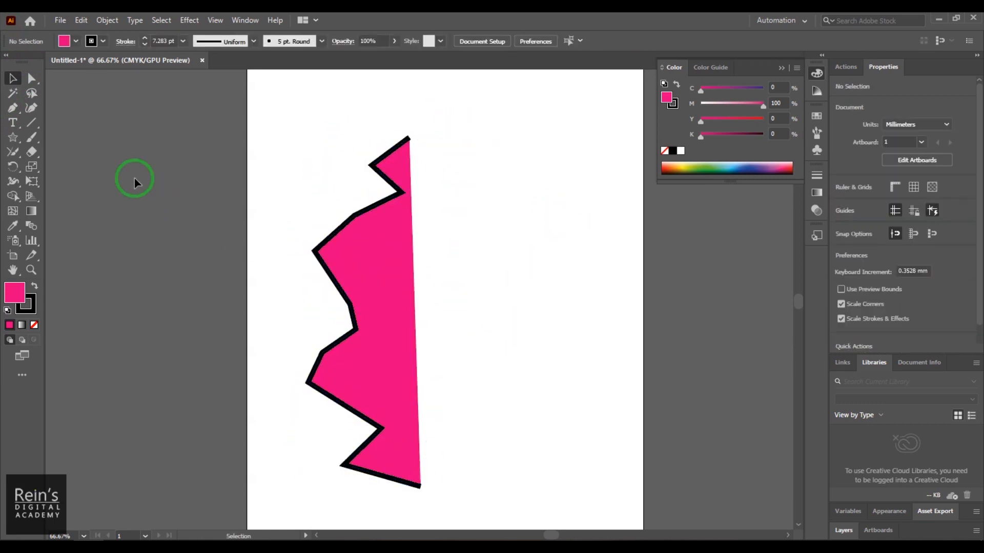
- Draw a second open zigzag path of 11 anchor points down the right side of the first one with the Pen tool
click(12, 109)
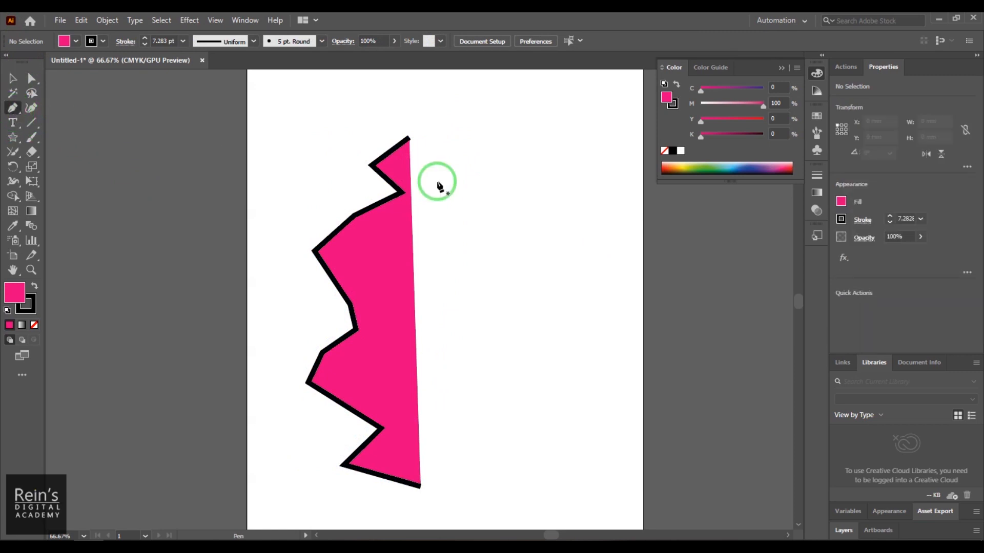
click(420, 138)
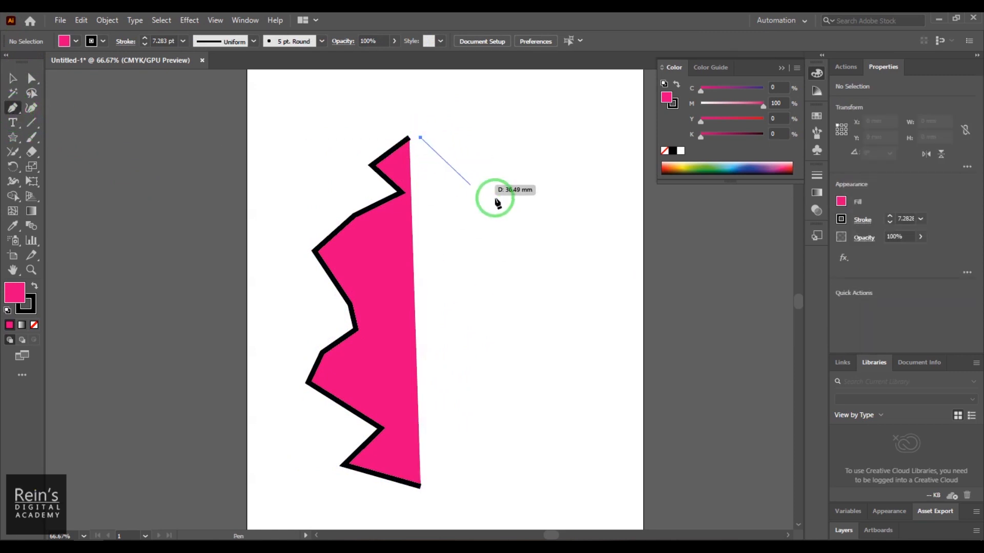
click(494, 196)
click(426, 210)
click(541, 258)
click(479, 302)
click(626, 372)
click(474, 405)
click(484, 439)
click(493, 475)
click(436, 461)
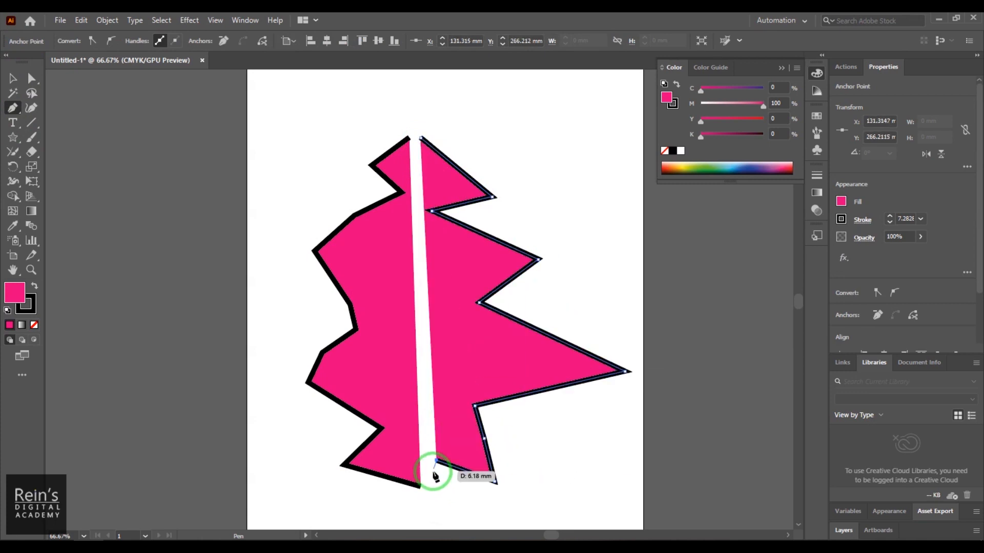
click(429, 480)
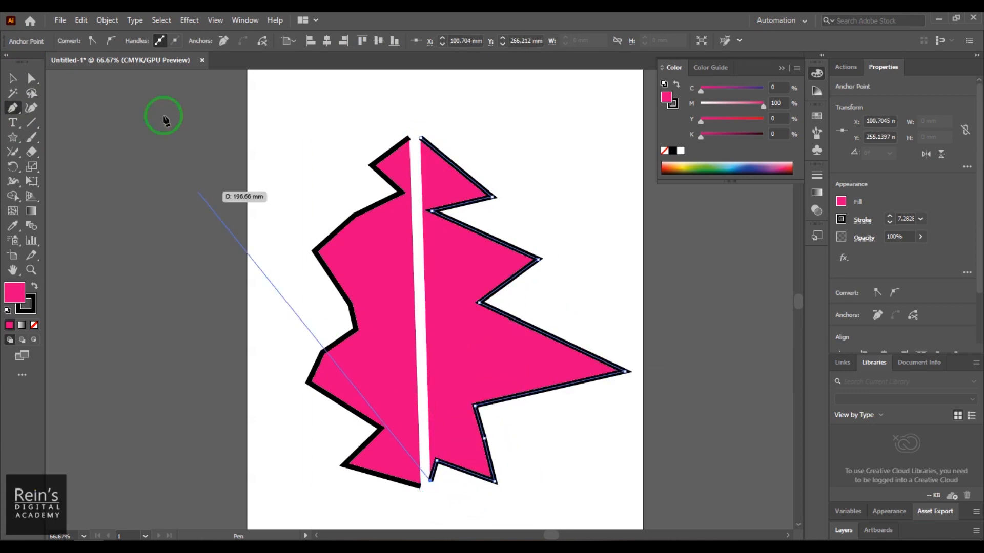
- Select both zigzag paths and connect their open ends at the top and bottom with the Join tool
right_click(311, 211)
click(14, 80)
click(296, 150)
drag(533, 205, 547, 222)
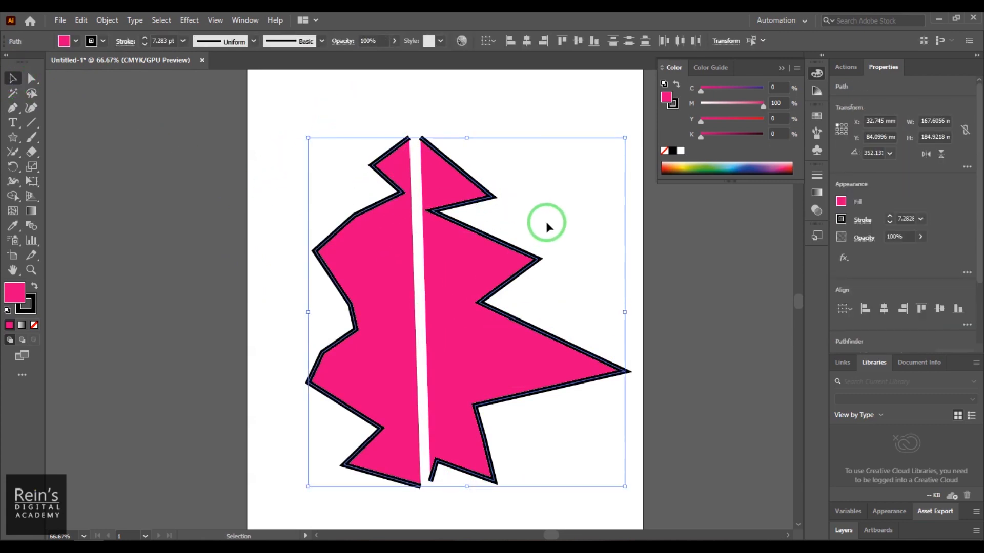
click(13, 152)
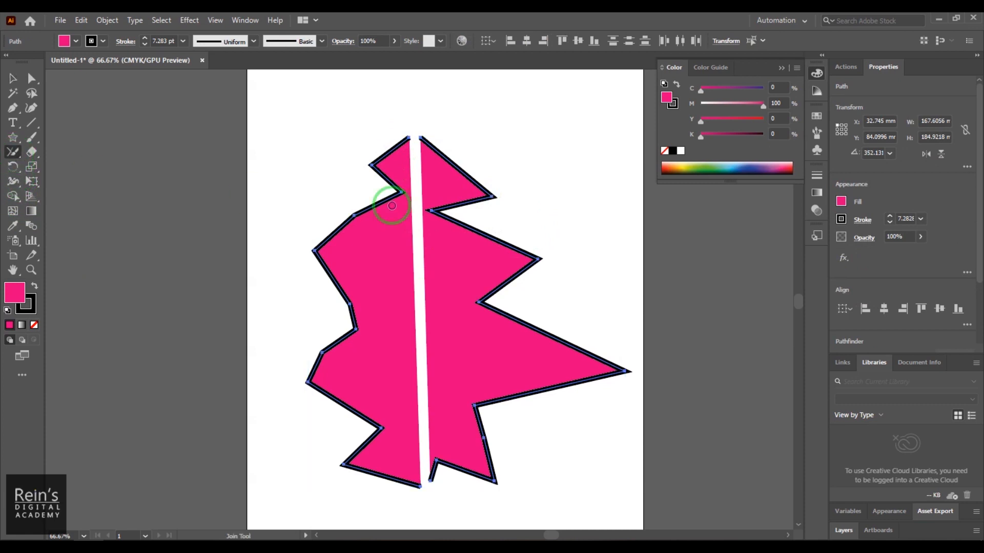
click(12, 155)
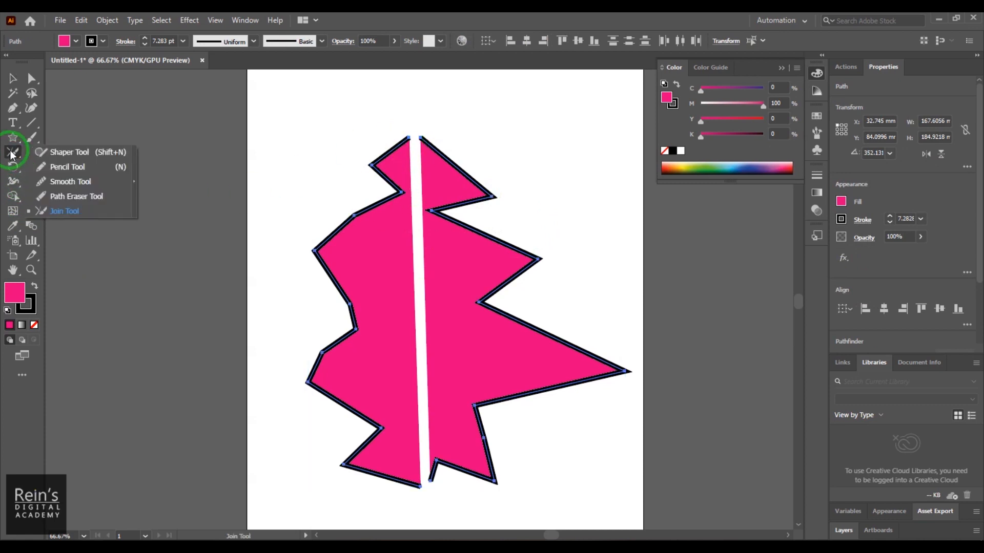
click(78, 210)
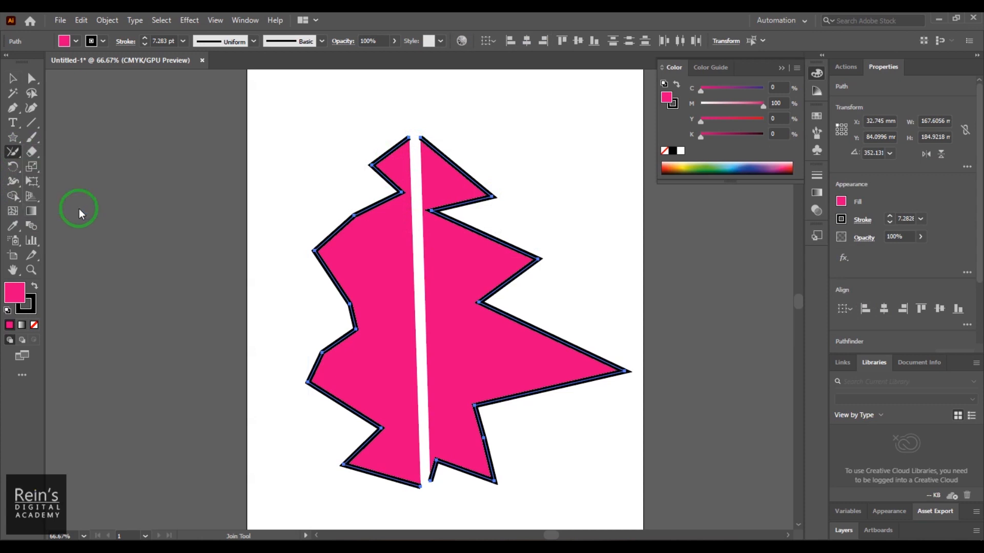
drag(409, 138, 418, 137)
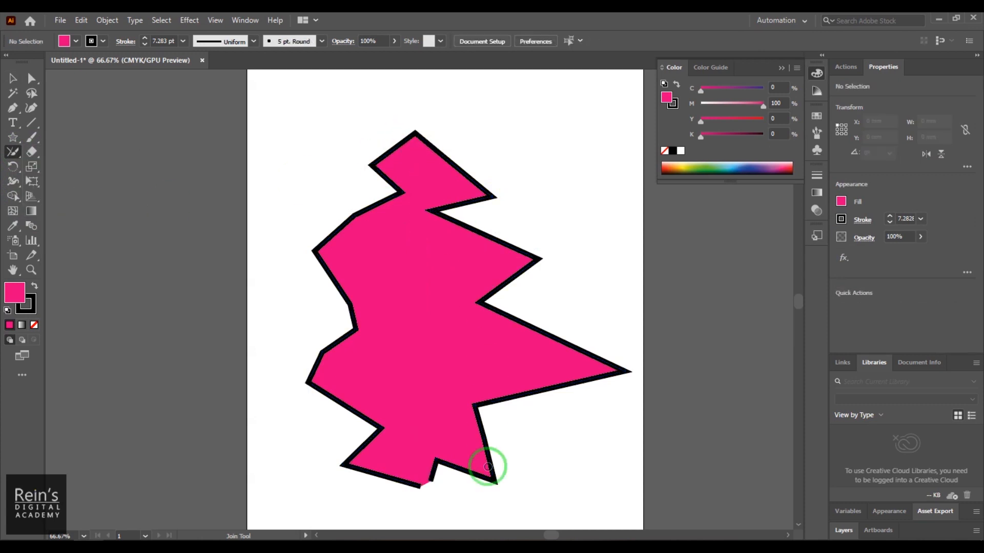
drag(430, 479, 417, 479)
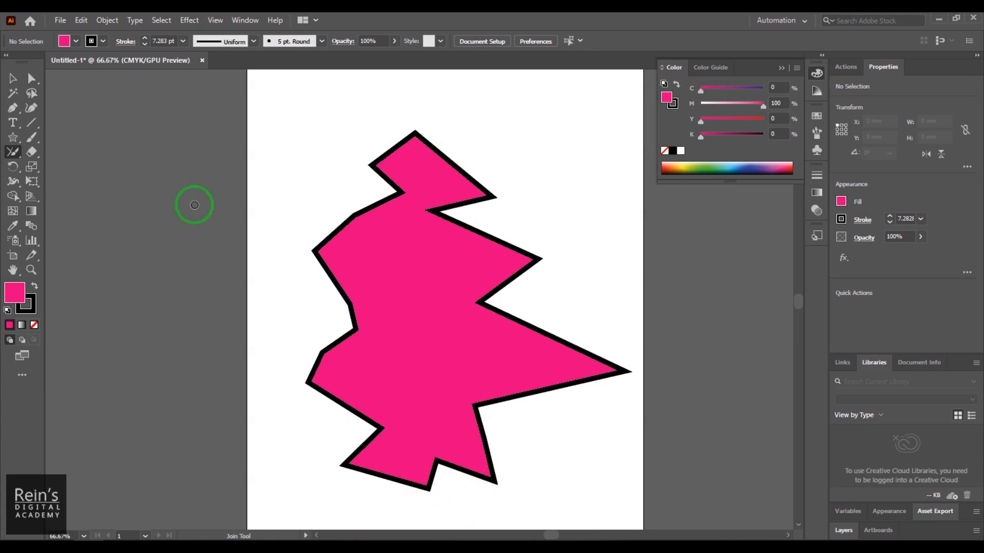
click(12, 84)
drag(424, 149, 372, 148)
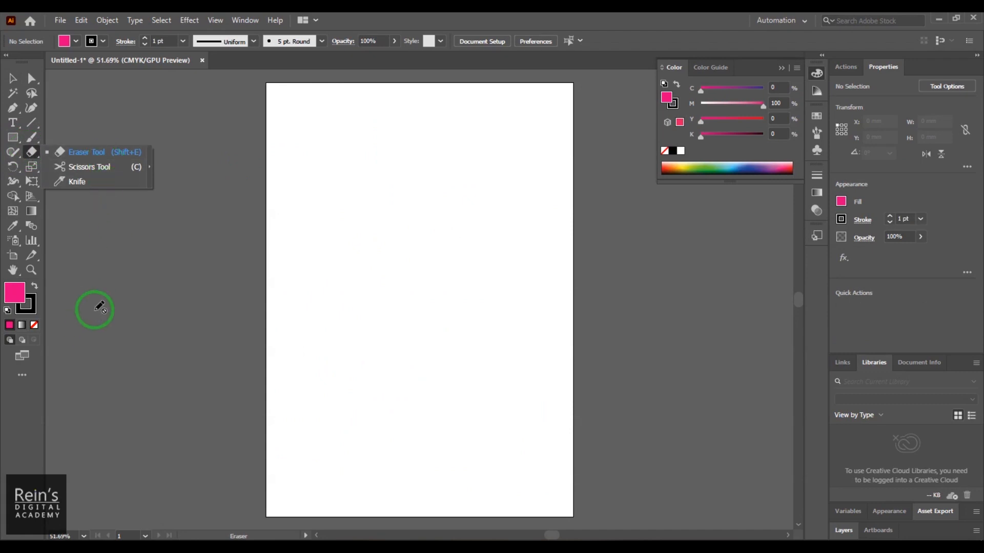
- Draw a rectangle about 141 × 89 mm across the upper part of the empty artboard
click(16, 140)
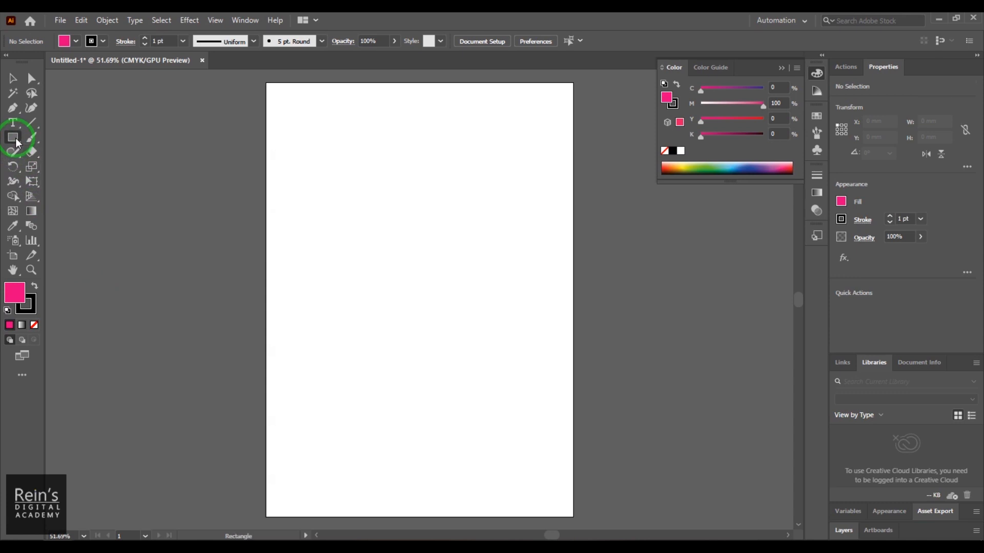
drag(307, 134, 515, 264)
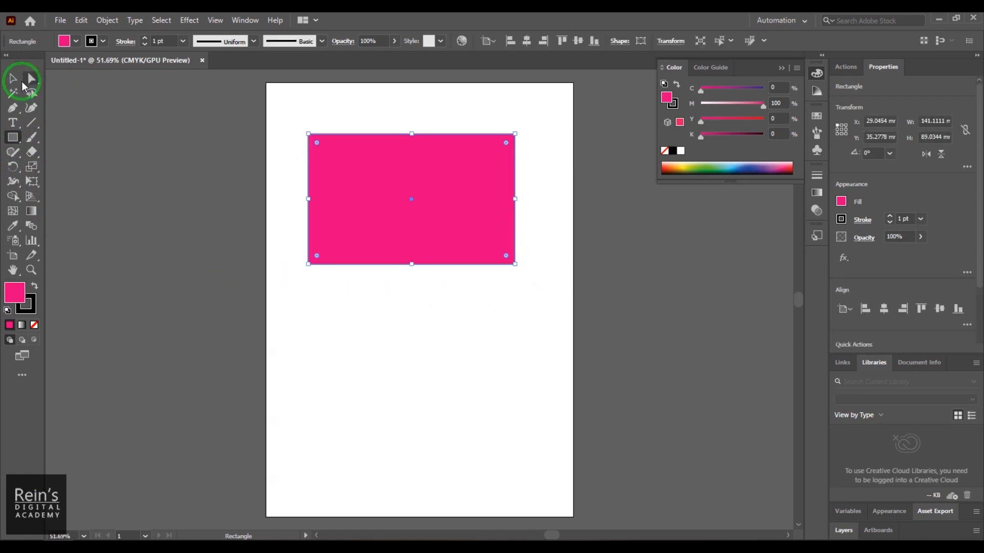
click(13, 79)
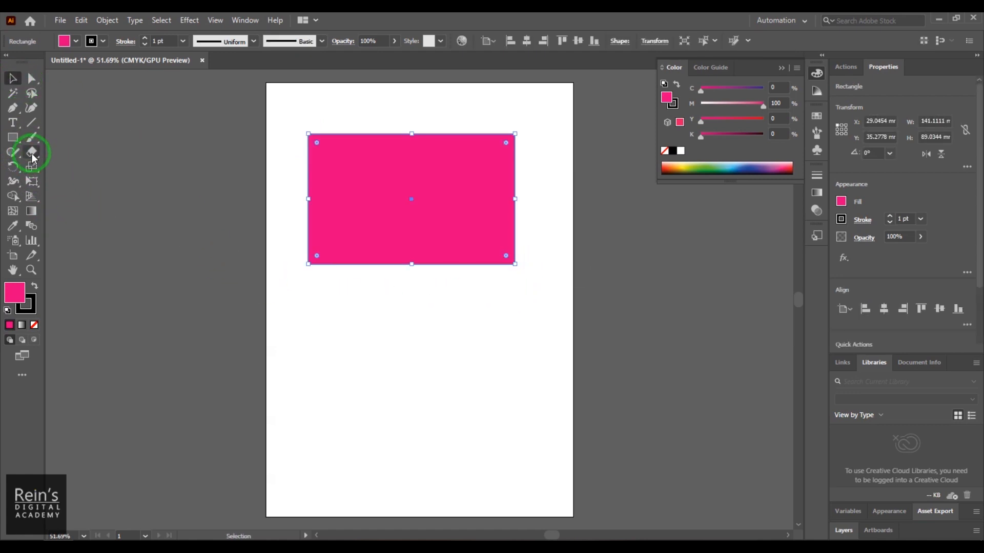
- Activate the Eraser tool and try larger and smaller brush sizes beside the rectangle
click(32, 152)
mouse_move(31, 152)
mouse_down()
mouse_move(155, 162)
mouse_move(127, 155)
mouse_up()
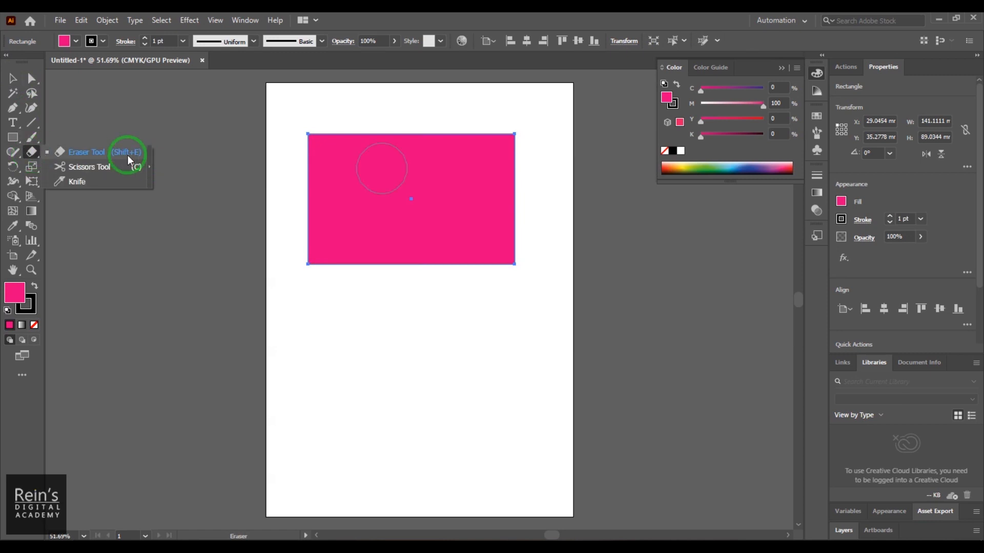
drag(127, 156, 128, 155)
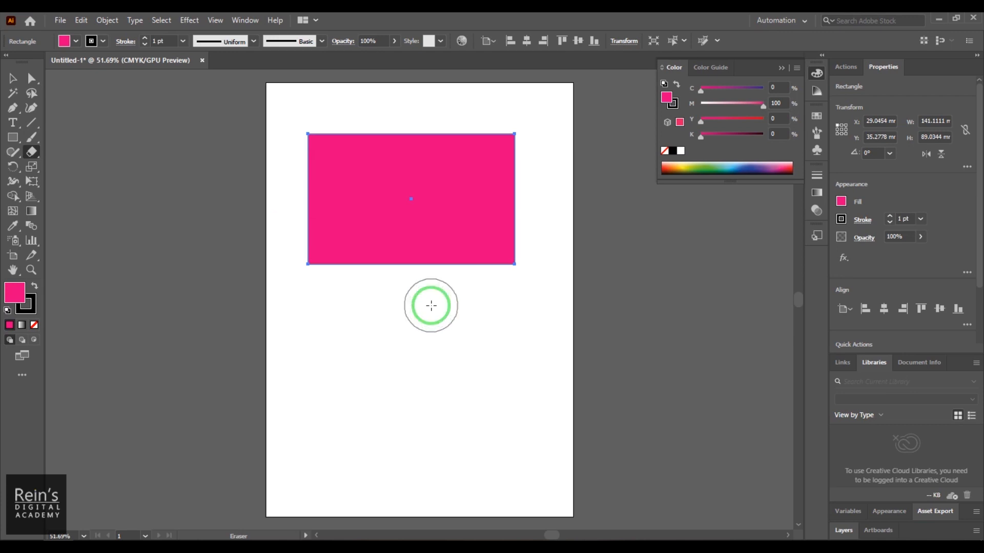
key(bracketright)
key(bracketright)
key(bracketright)
key(bracketright)
key(bracketright)
key(bracketright)
key(bracketright)
key(bracketright)
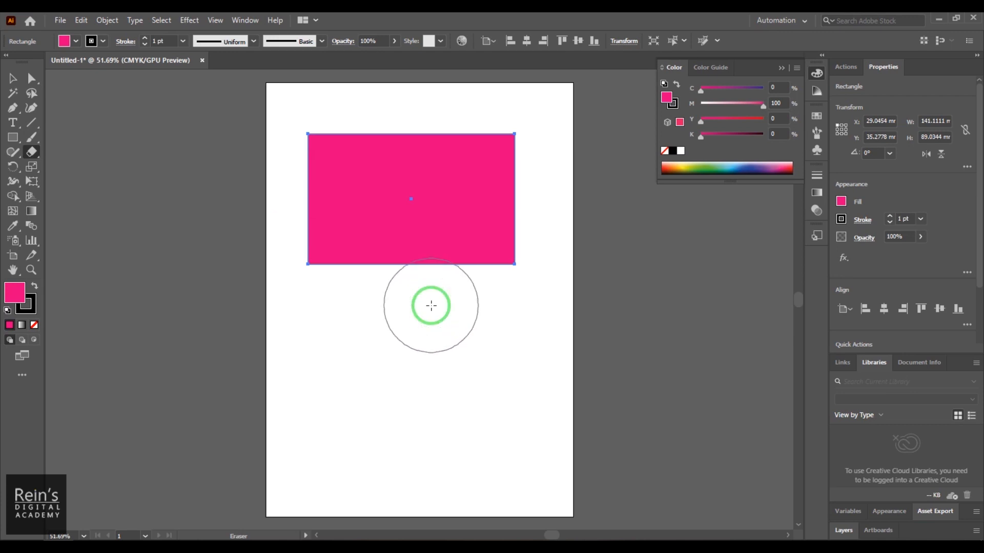
key(bracketright)
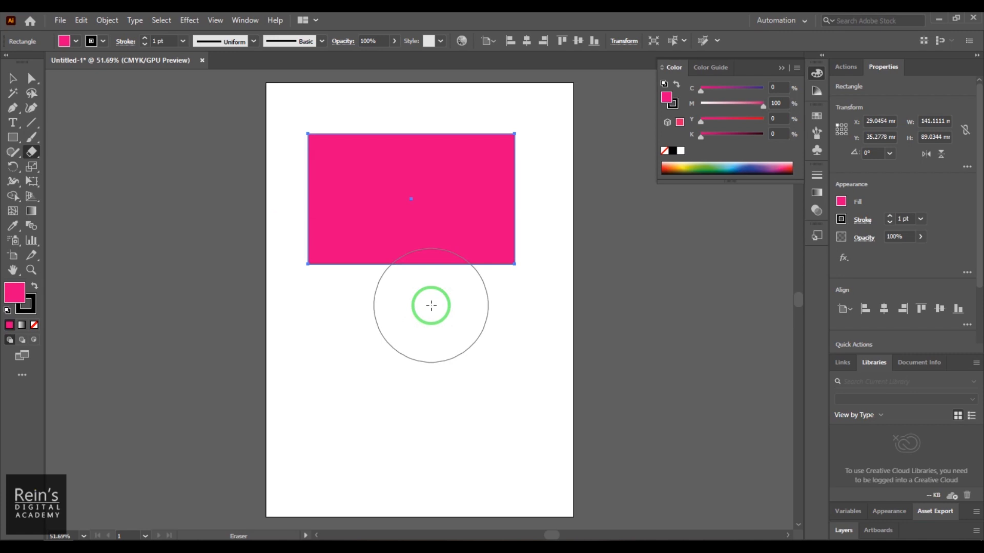
key(bracketleft)
key(bracketleft)
key(bracketleft)
key(bracketleft)
key(bracketleft)
key(bracketleft)
key(bracketleft)
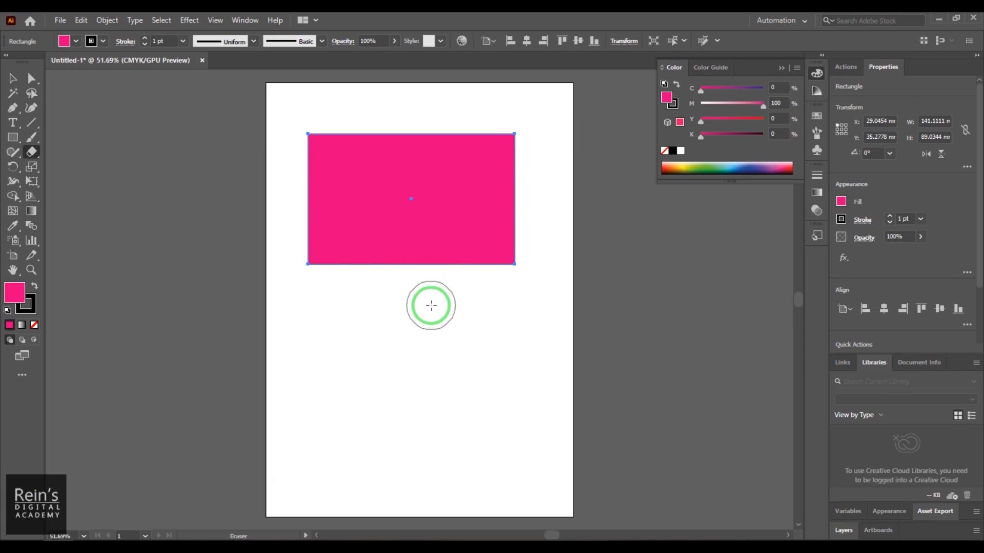
key(bracketright)
key(bracketright)
key(bracketright)
key(bracketright)
key(bracketleft)
key(bracketleft)
key(bracketleft)
key(bracketleft)
key(bracketleft)
key(bracketleft)
- Erase several curved diagonal bands across the rectangle, from its lower right corner to its upper left corner, varying the eraser size
drag(439, 292, 552, 216)
mouse_move(369, 297)
mouse_down()
mouse_move(406, 248)
mouse_move(498, 197)
mouse_move(542, 202)
mouse_up()
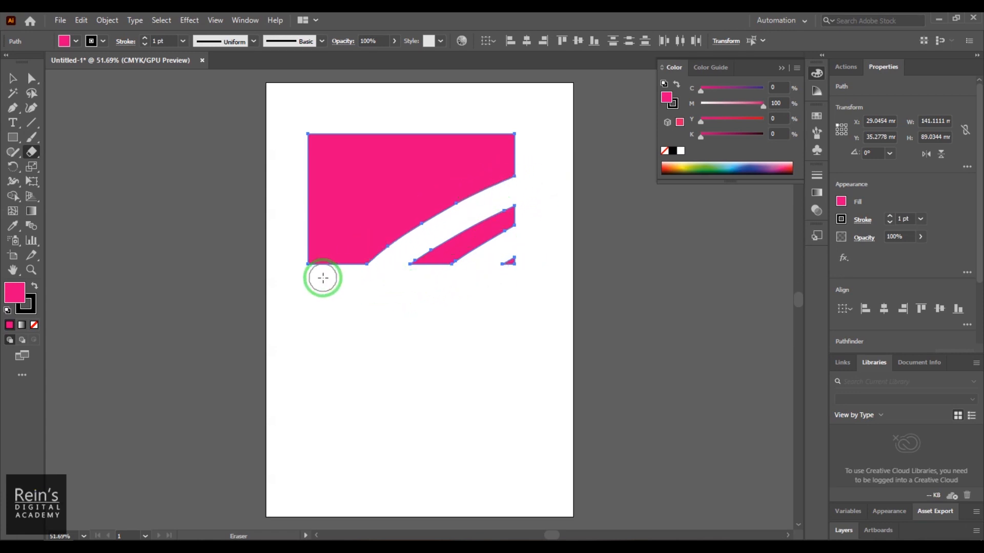
mouse_move(358, 120)
mouse_down()
mouse_move(289, 168)
mouse_move(323, 178)
mouse_move(386, 136)
mouse_up()
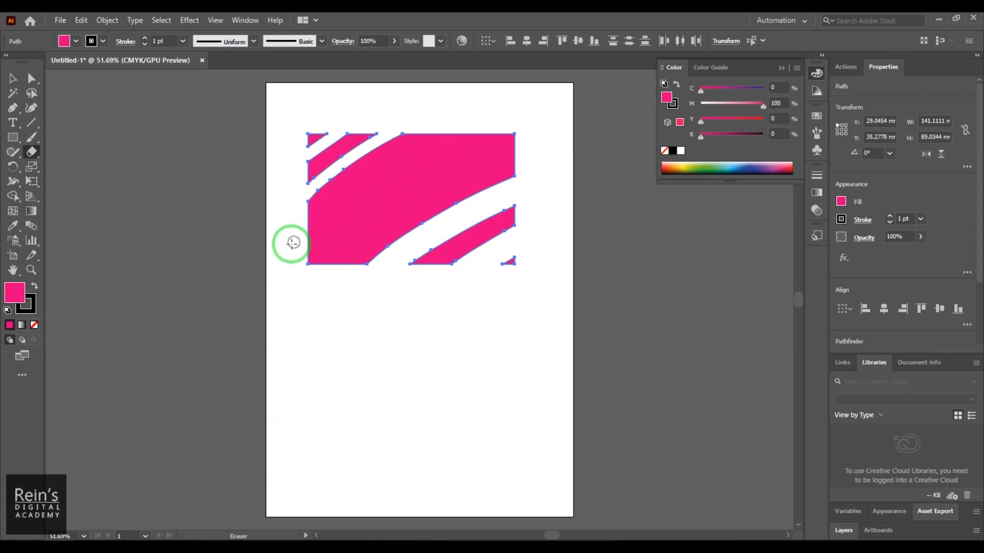
drag(293, 243, 382, 186)
drag(477, 141, 374, 223)
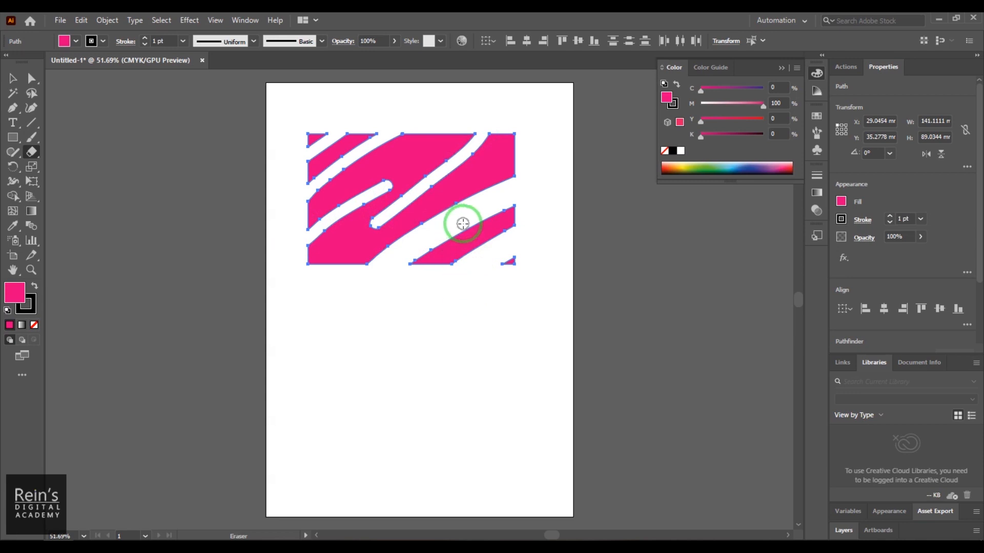
- Erase short cross cuts between the diagonal bands and a curved cut through the rectangle's lower left part
mouse_move(471, 213)
mouse_down()
mouse_move(486, 257)
mouse_move(472, 234)
mouse_up()
drag(484, 194, 461, 164)
drag(395, 152, 424, 179)
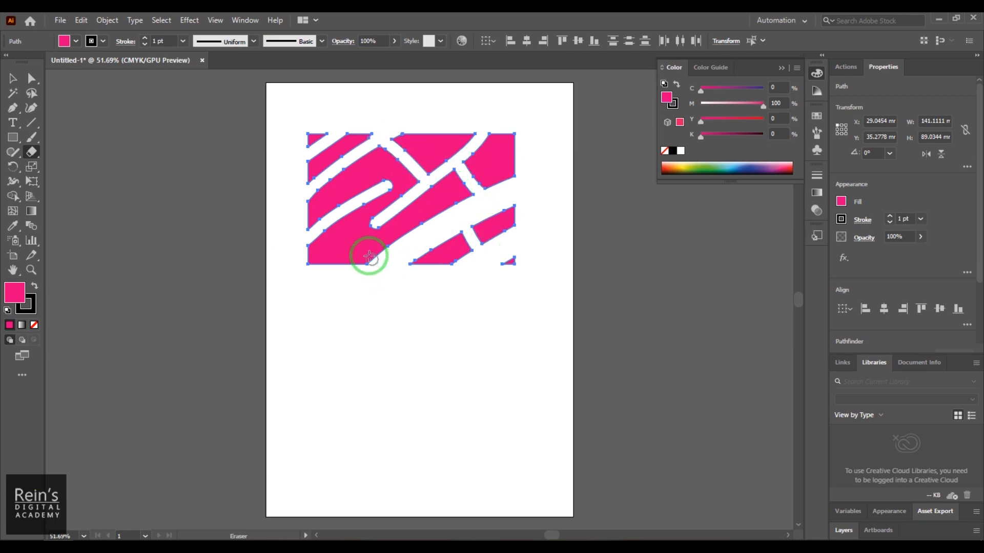
mouse_move(349, 212)
mouse_down()
mouse_move(364, 247)
mouse_move(397, 246)
mouse_move(396, 261)
mouse_up()
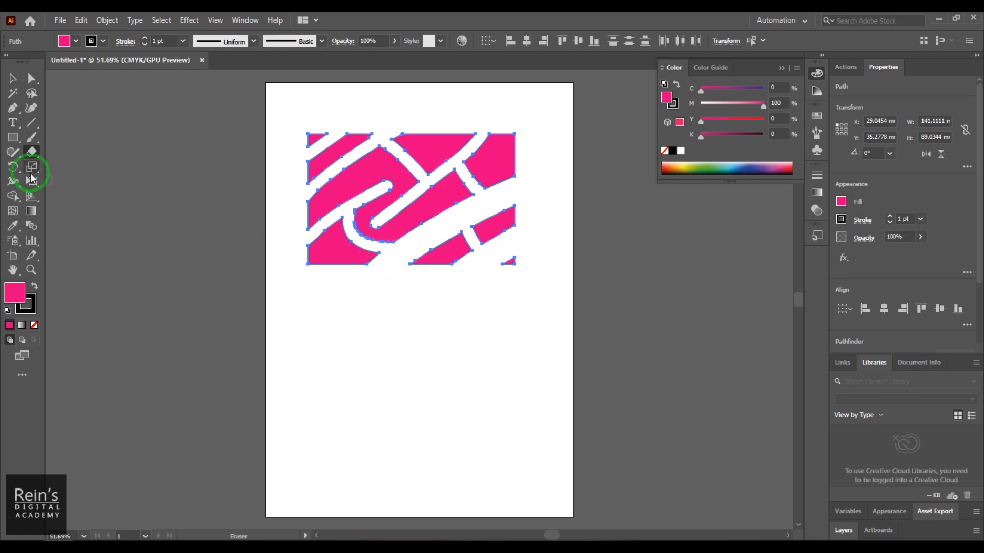
- Delete all the erased rectangle pieces from the artboard
click(14, 82)
click(310, 146)
click(378, 185)
key(Delete)
click(257, 223)
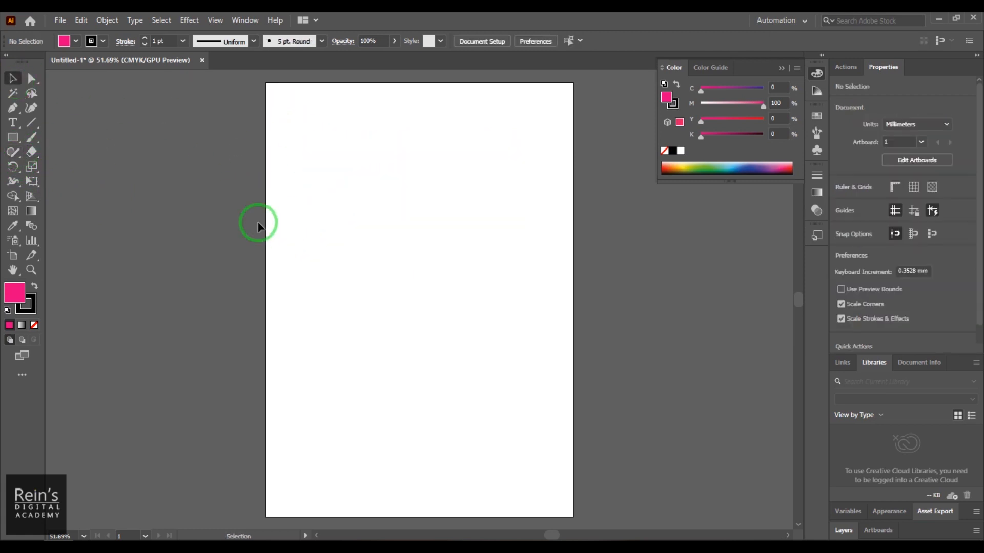
- Draw a rectangle about 136 × 83 mm in the upper half of the artboard and try the Scissors tool on its upper left corner
click(23, 145)
drag(312, 174, 511, 294)
click(32, 150)
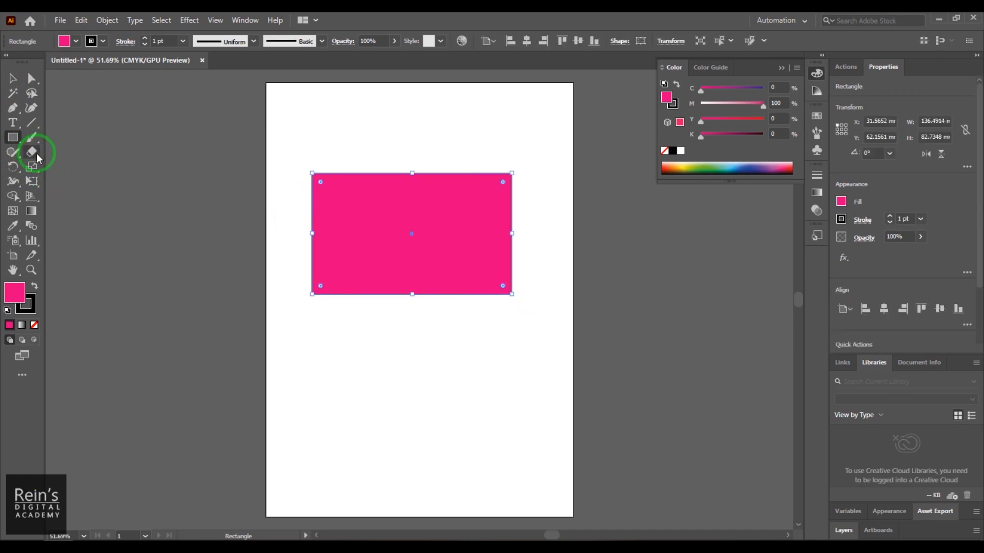
drag(39, 158, 122, 171)
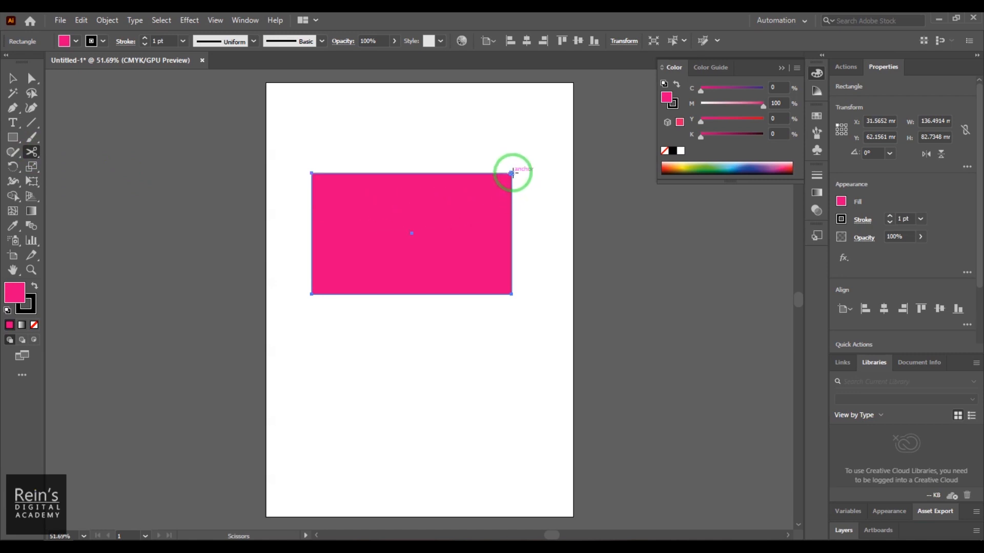
click(312, 174)
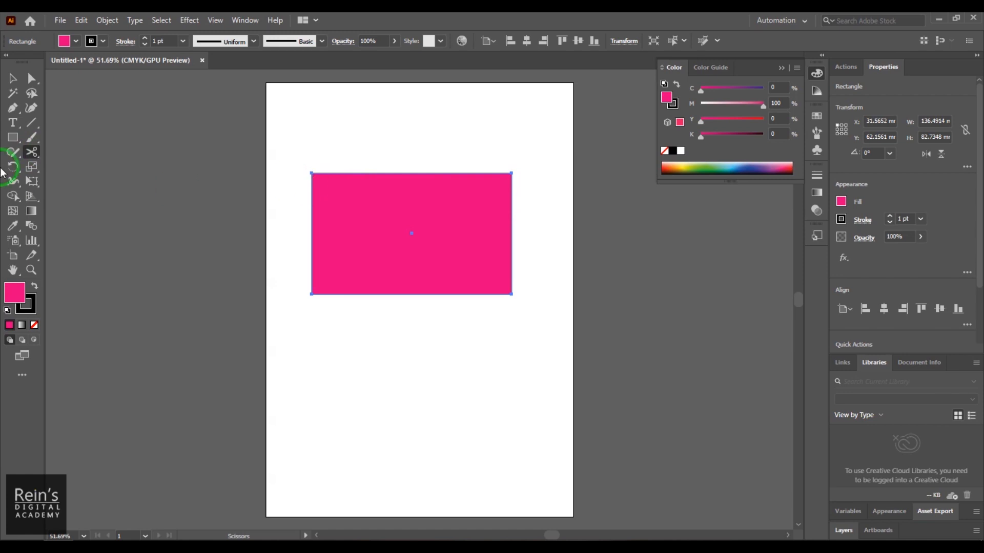
- Set the rectangle's stroke weight to 13 pt
click(12, 77)
click(194, 60)
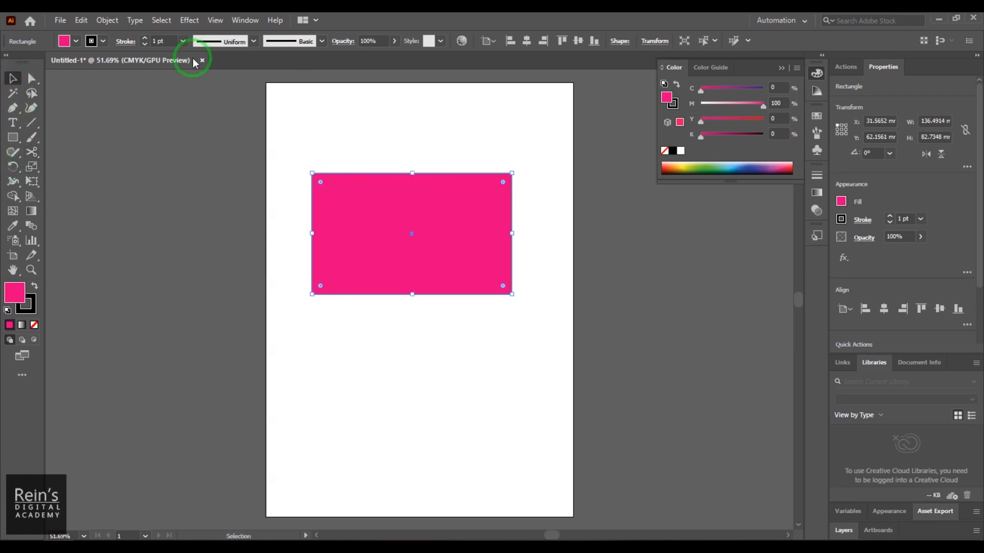
drag(157, 42, 129, 42)
scroll(155, 39, up, 12)
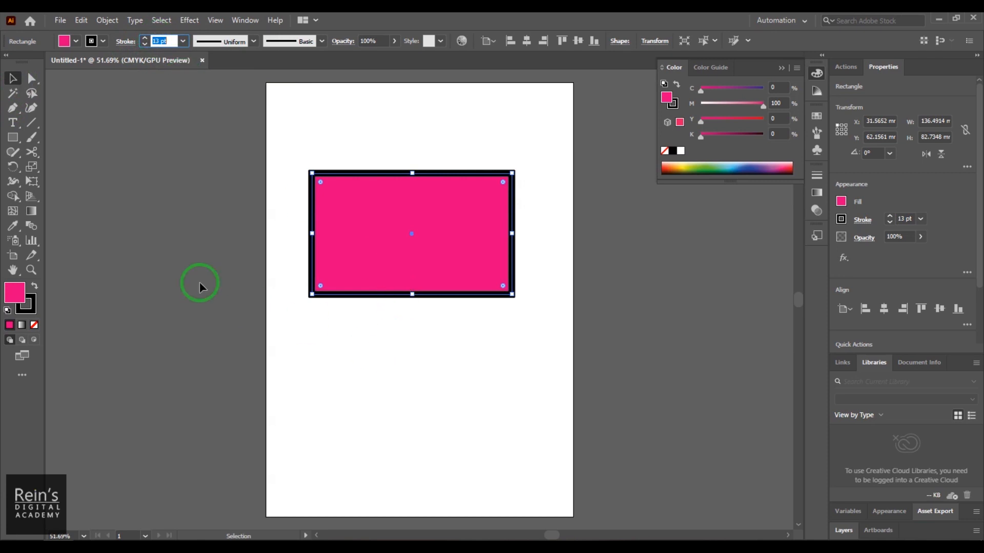
- Cut the rectangle's path with the Scissors tool at both upper corners and at two points along its lower edge
click(31, 152)
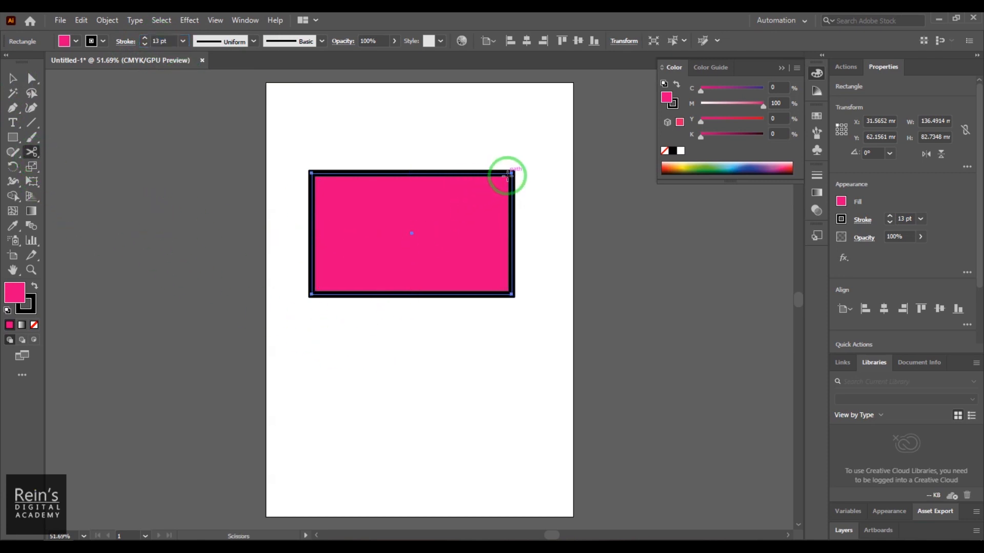
click(511, 174)
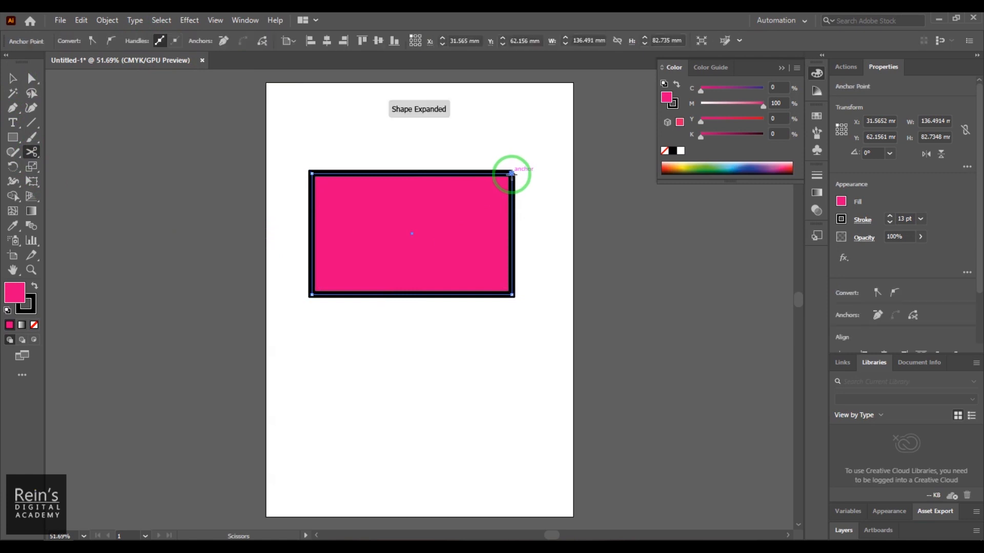
click(311, 173)
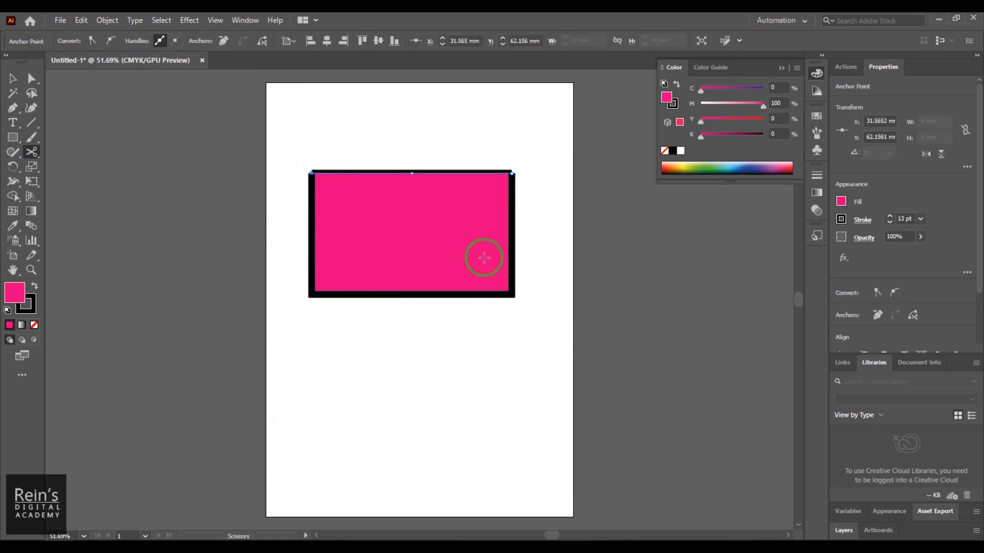
click(443, 294)
click(357, 295)
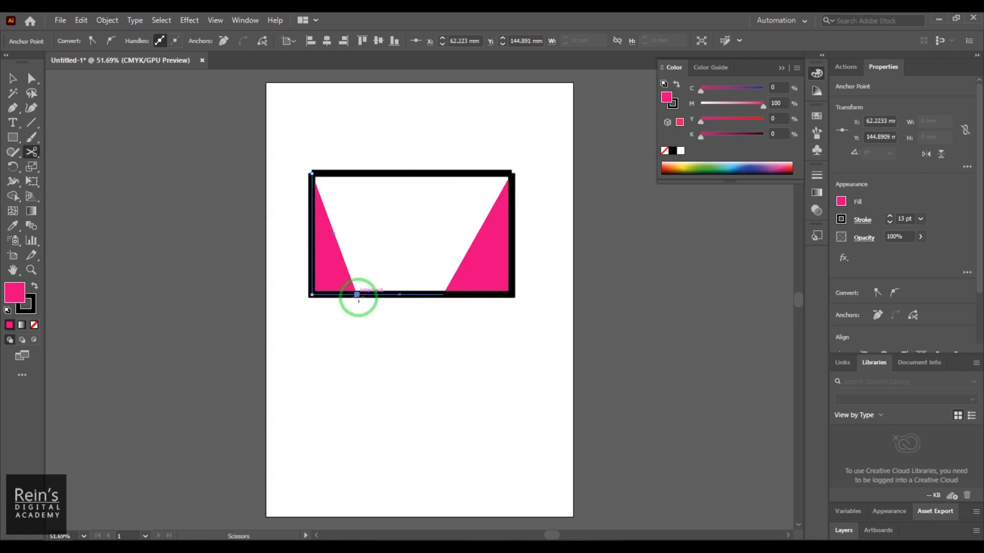
- Move the four cut pieces apart: lower segment down, upper segment up, and both corner pieces outward and down
click(12, 78)
drag(395, 294, 395, 358)
drag(413, 174, 416, 127)
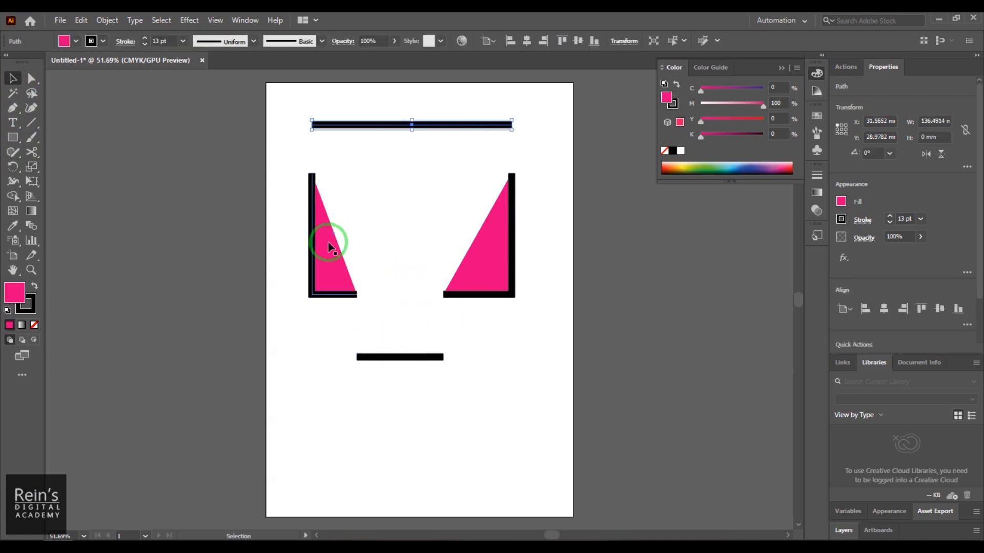
drag(310, 266, 283, 285)
drag(487, 300, 507, 334)
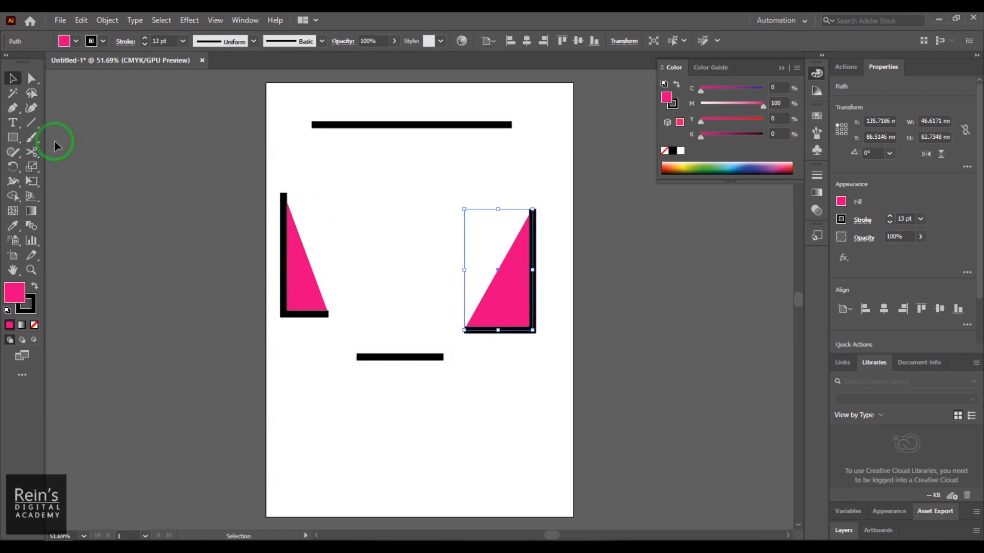
- Delete all the cut pieces and draw a new rectangle about 141 × 98 mm in the artboard's upper half
drag(274, 104, 589, 434)
key(Delete)
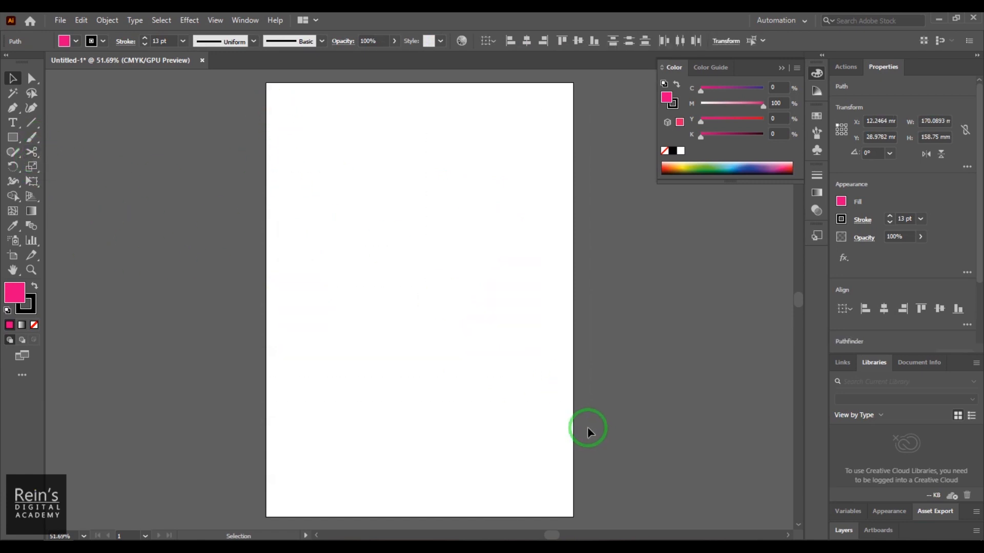
click(13, 139)
drag(314, 163, 520, 306)
- Slice the rectangle with the Knife tool from top to bottom near its left side, plus a diagonal cut from the top edge meeting it
mouse_move(32, 137)
mouse_down()
mouse_move(83, 143)
mouse_move(33, 152)
mouse_move(91, 183)
mouse_up()
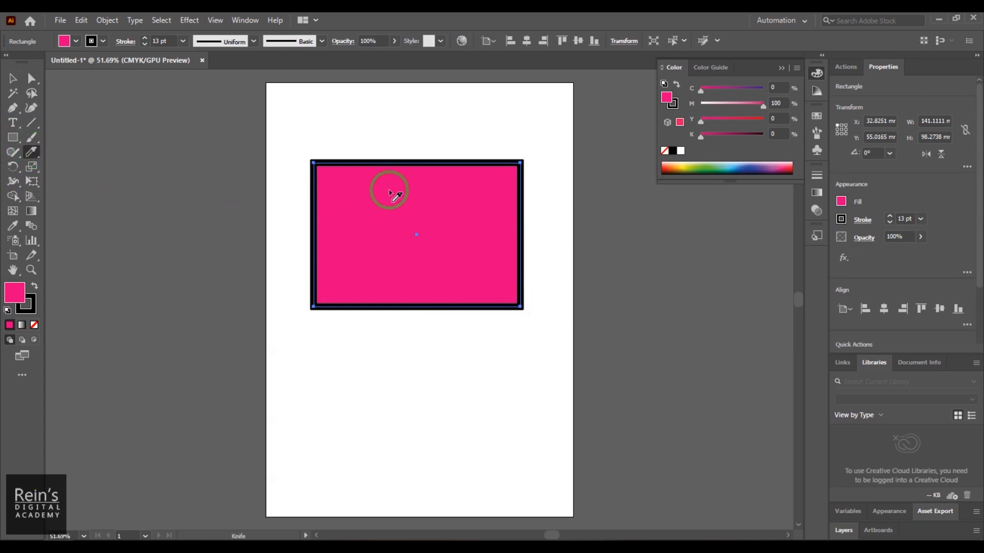
mouse_move(377, 124)
mouse_down()
mouse_move(355, 229)
mouse_move(355, 363)
mouse_up()
drag(445, 110, 353, 229)
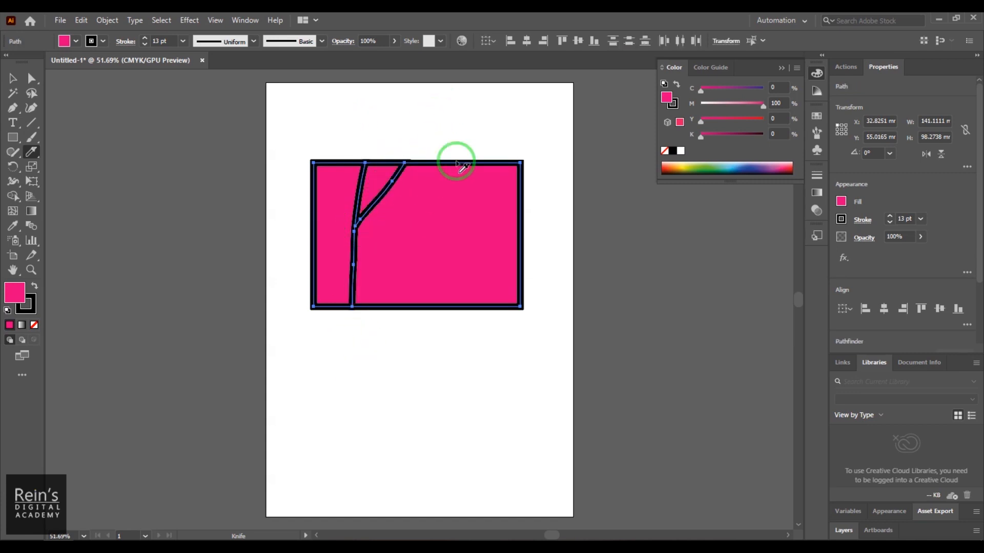
- Slice the rectangle with three more Knife cuts from top to bottom and move the resulting pieces apart
drag(410, 138, 385, 349)
mouse_move(439, 119)
mouse_down()
mouse_move(416, 341)
mouse_move(466, 231)
mouse_move(488, 362)
mouse_up()
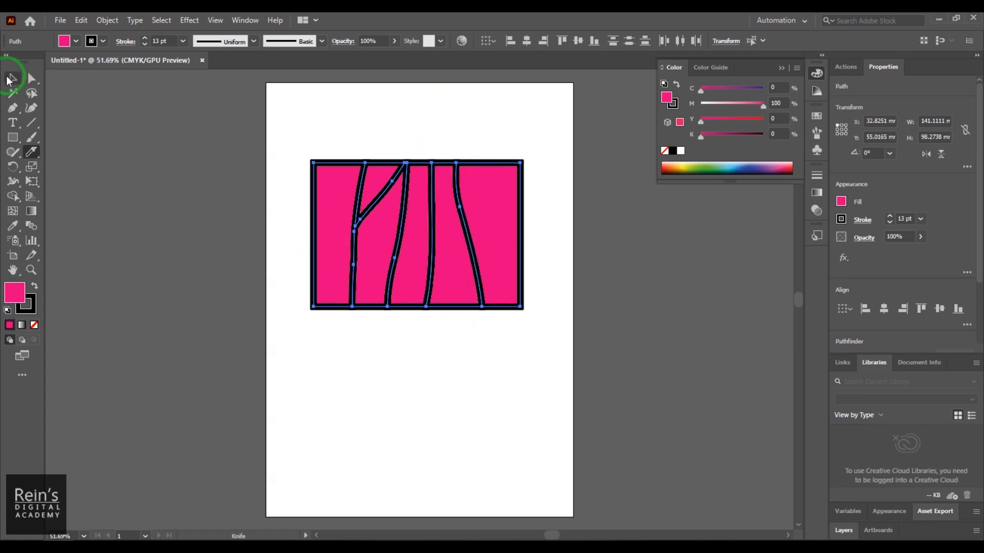
click(10, 80)
click(351, 318)
drag(328, 282, 296, 345)
drag(371, 264, 359, 324)
drag(417, 274, 433, 194)
drag(453, 251, 453, 334)
drag(510, 235, 520, 199)
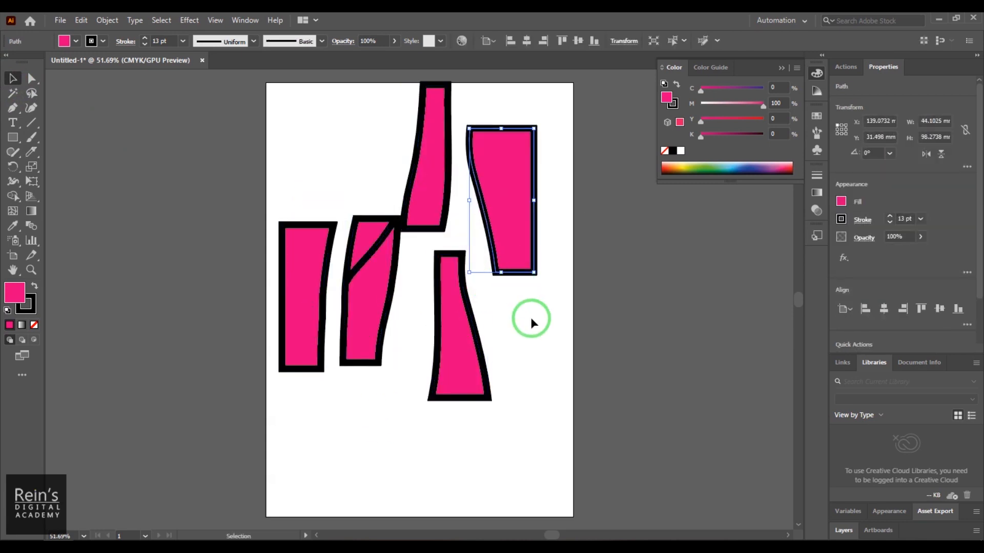
click(530, 318)
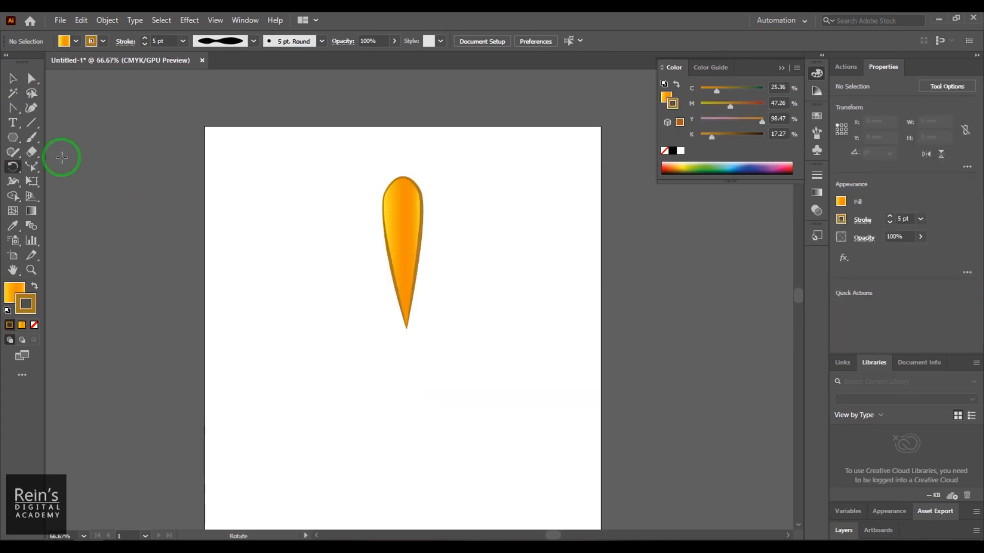
- Select the petal and try rotating it about its centre by its bounding box and by about 53° with the Rotate tool, undoing each rotation
drag(325, 163, 514, 332)
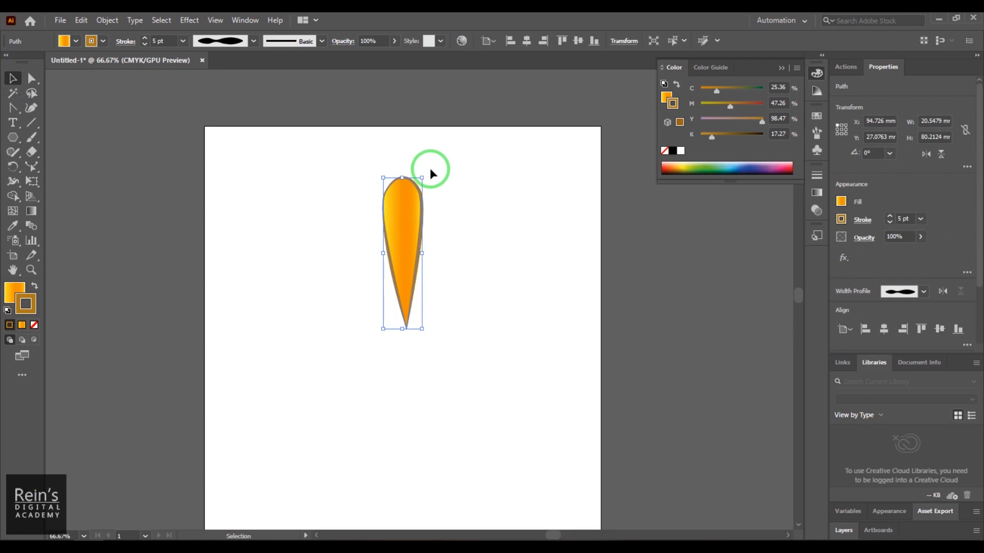
drag(427, 172, 333, 170)
key(ctrl+z)
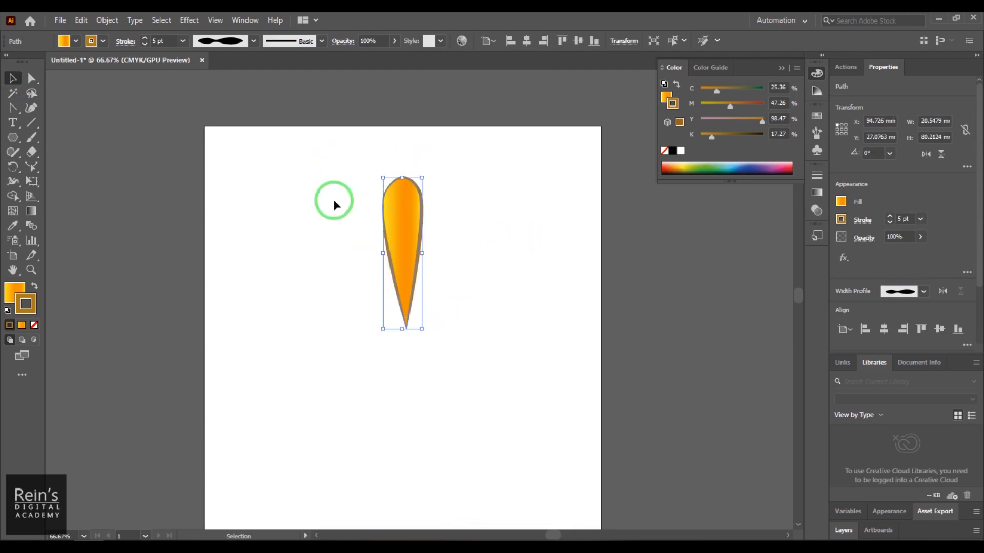
click(11, 173)
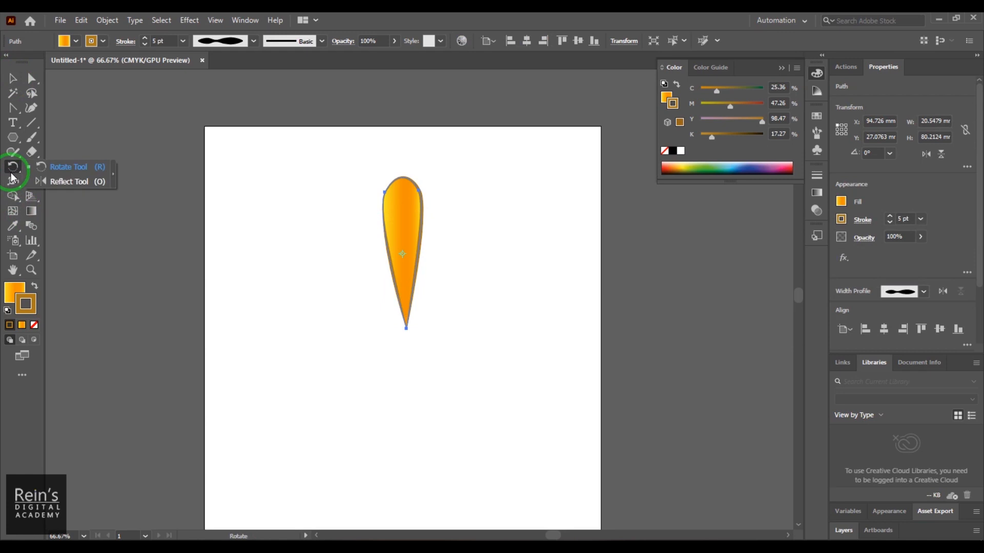
click(78, 169)
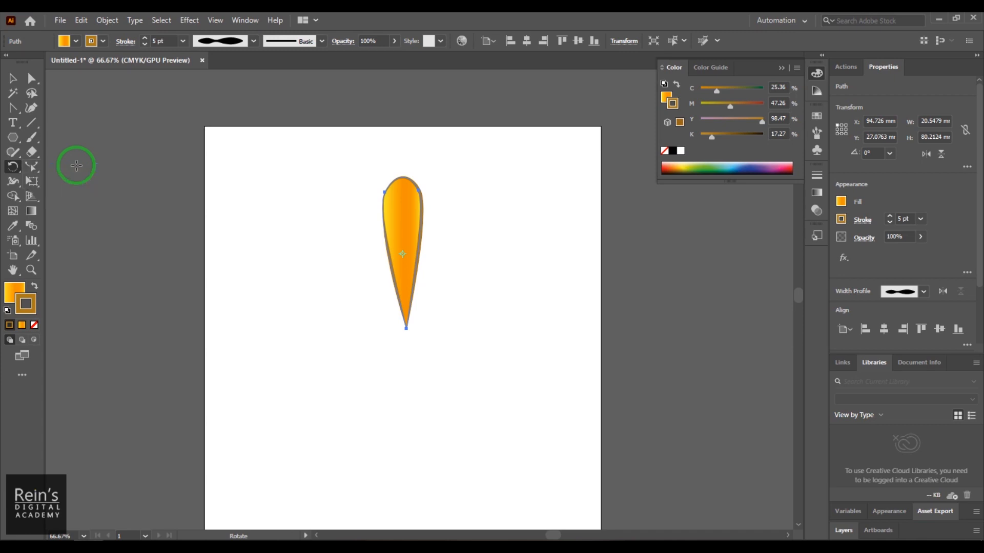
drag(512, 173, 412, 163)
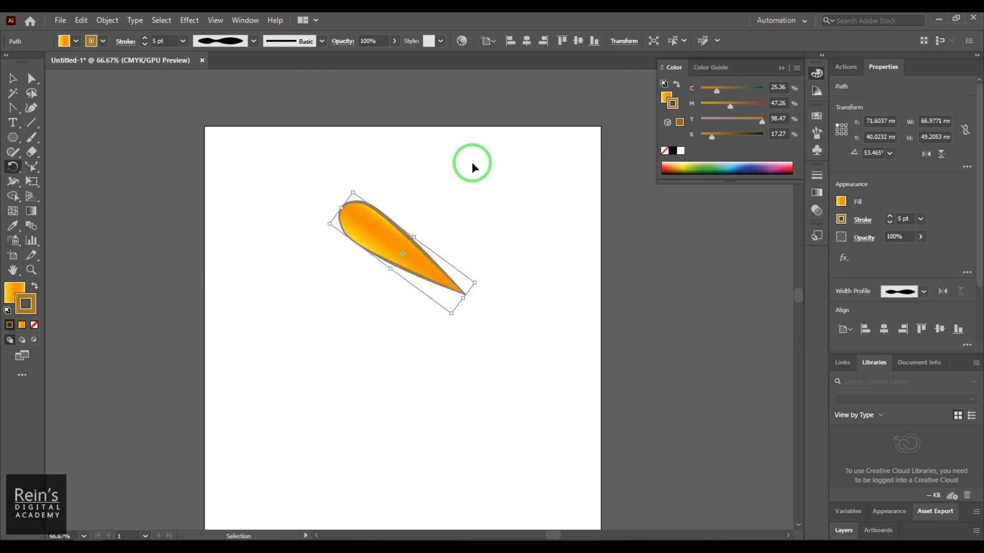
key(ctrl+z)
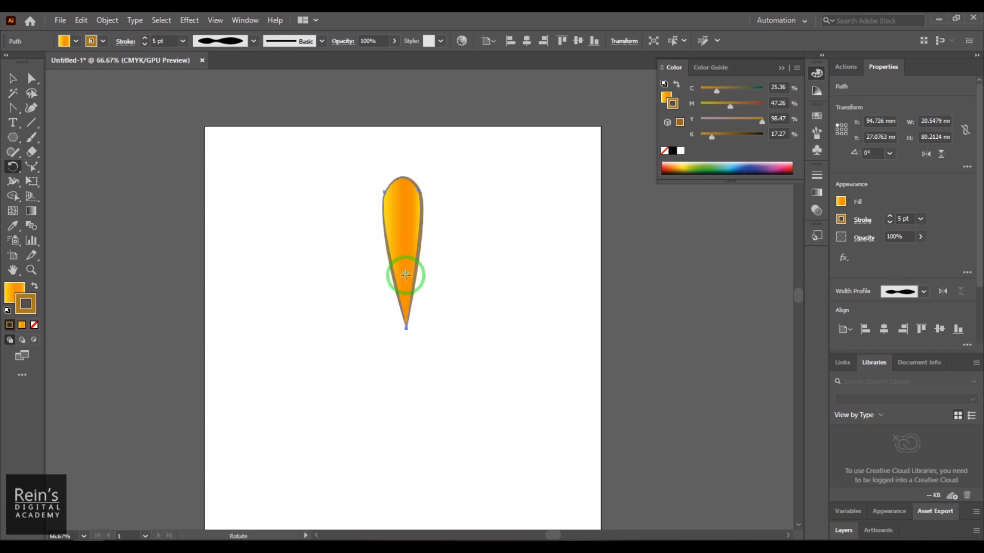
- Try rotating the petal by about 49° around a pivot point placed just below its tip, and undo the change
click(419, 366)
drag(476, 187, 335, 206)
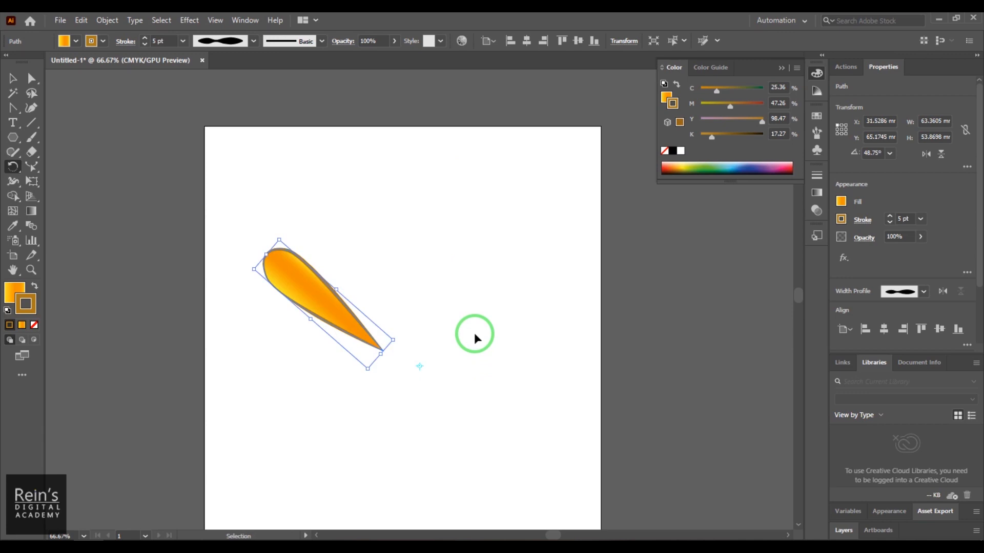
key(ctrl+z)
drag(421, 373, 404, 326)
key(ctrl+z)
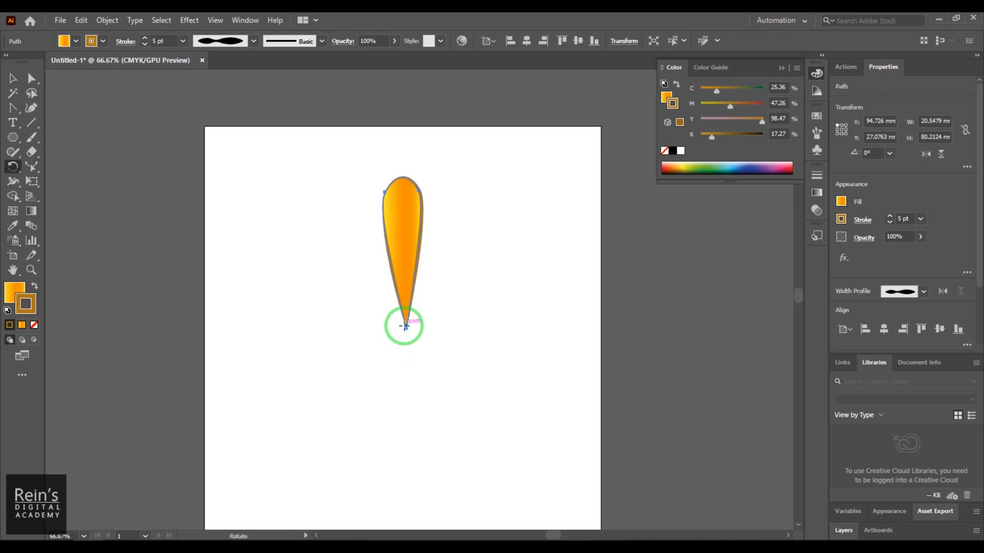
- Place the rotation pivot exactly on the petal's bottom tip, test a rotation of about 18°, and undo that rotation
click(406, 326)
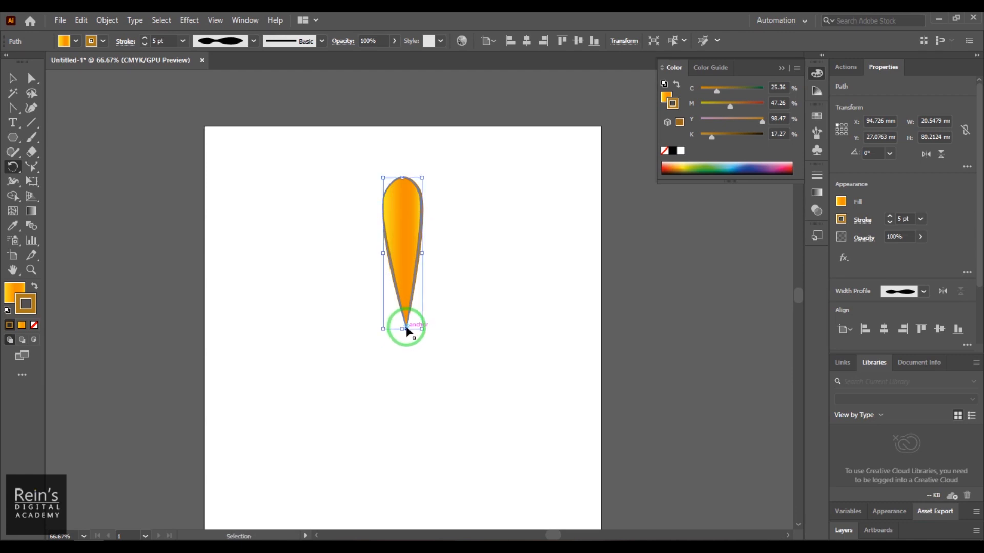
key(ctrl+plus)
key(ctrl+plus)
key(ctrl+plus)
drag(404, 326, 423, 220)
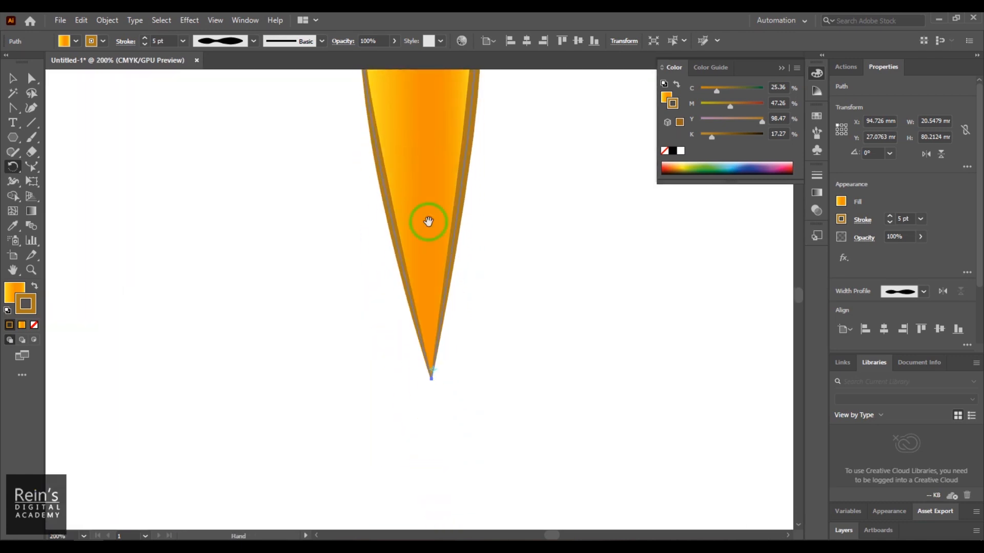
click(432, 370)
key(ctrl+minus)
key(ctrl+minus)
key(ctrl+minus)
key(ctrl+minus)
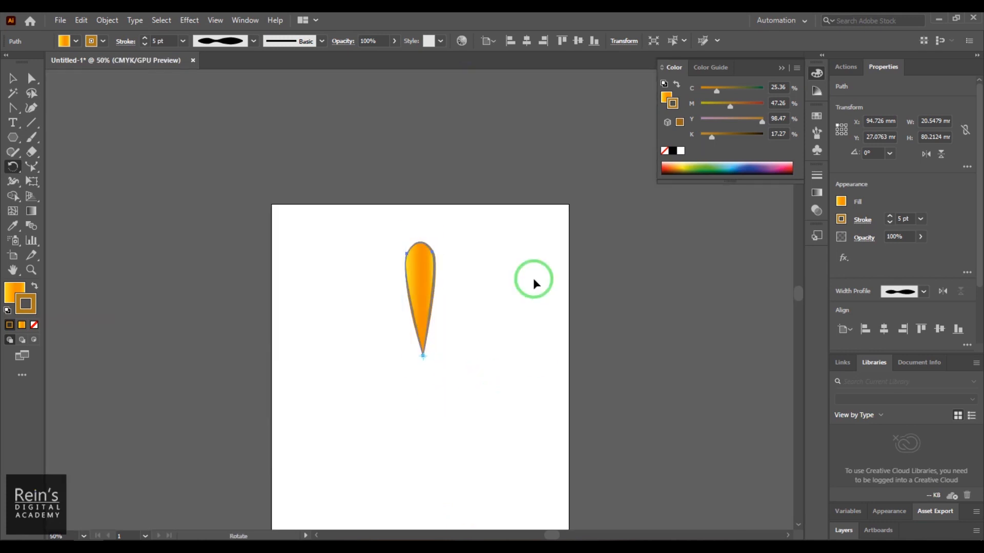
drag(444, 234, 410, 233)
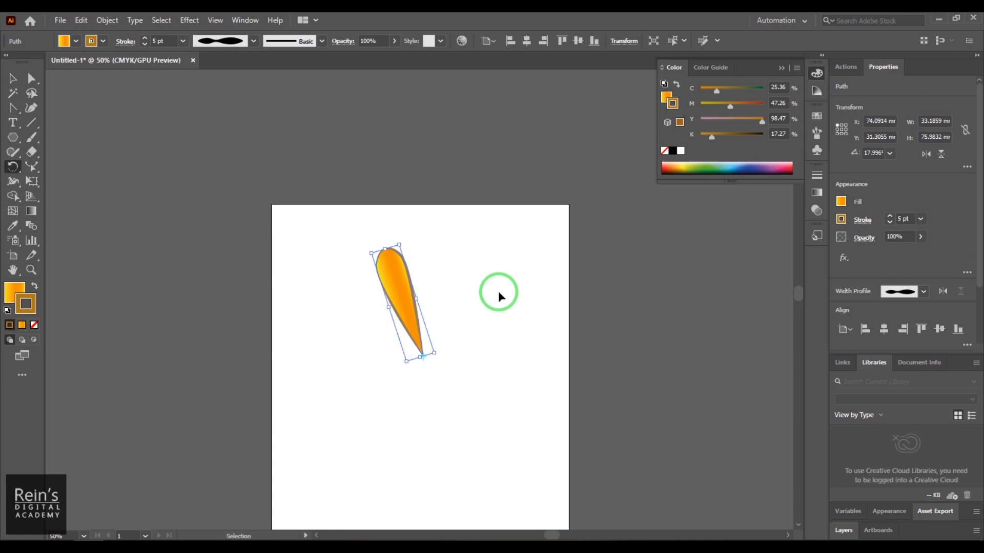
key(ctrl+z)
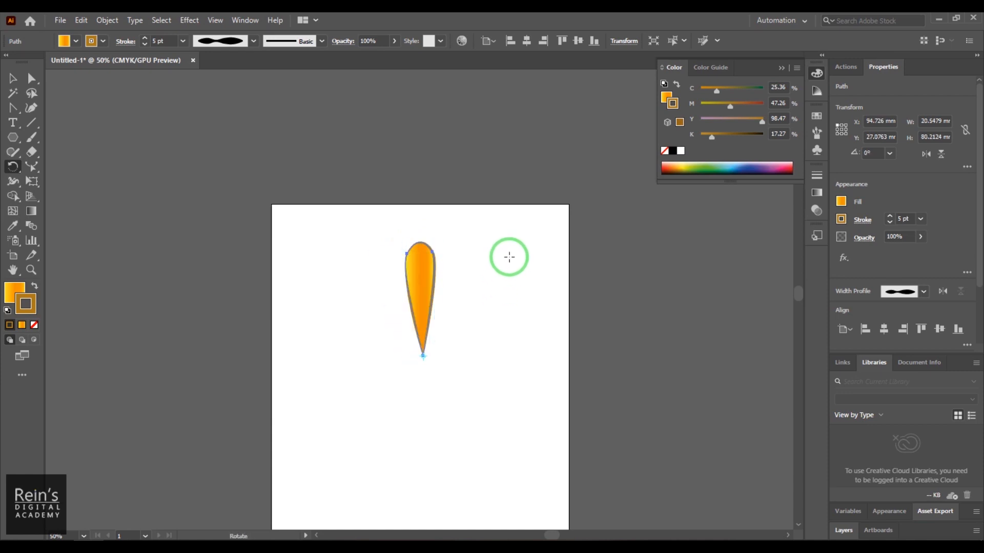
- Rotate copies of the petal around its tip at intervals of about 16° to complete a full round flower, and deselect everything
drag(515, 243, 472, 241)
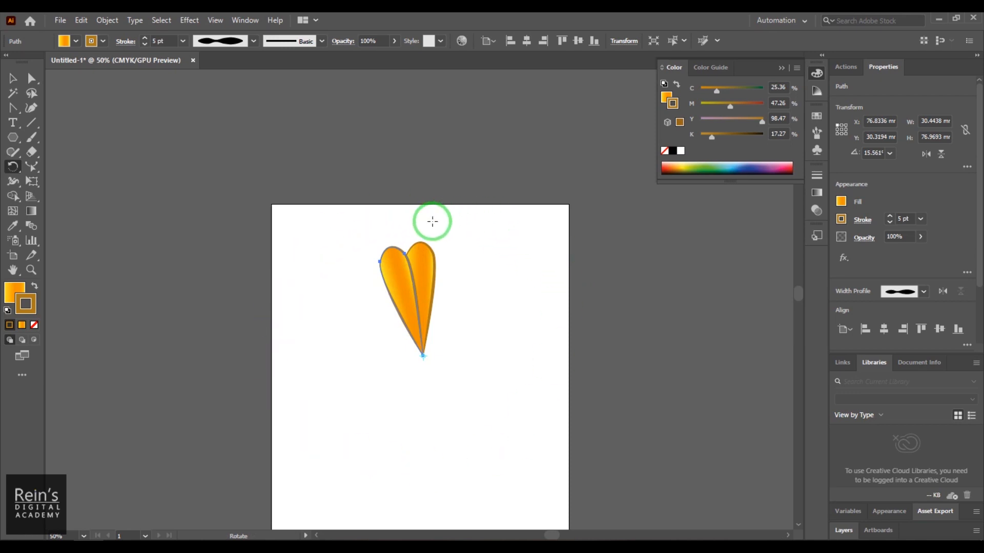
drag(474, 228, 437, 236)
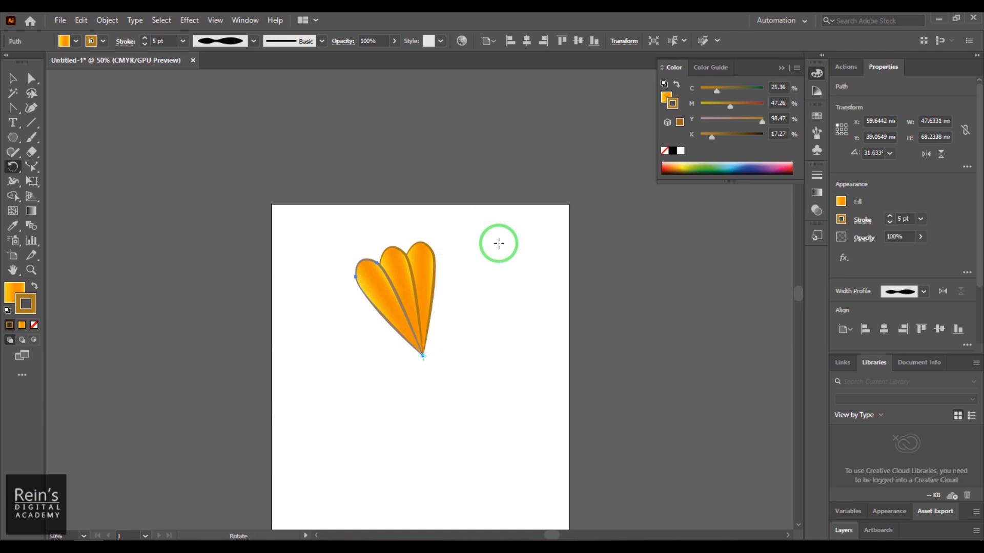
drag(495, 235, 439, 255)
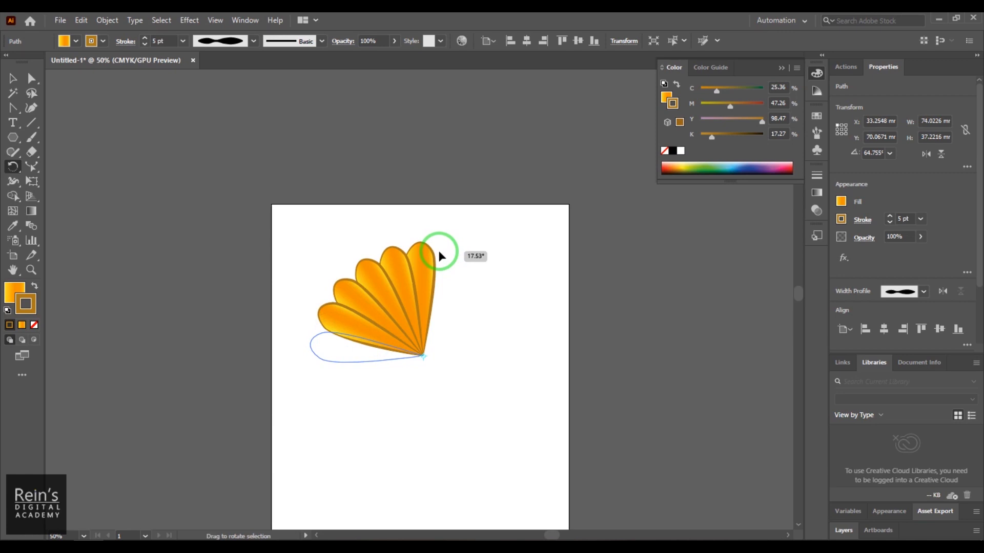
drag(439, 251, 439, 252)
key(ctrl+z)
drag(501, 238, 485, 271)
drag(544, 285, 487, 226)
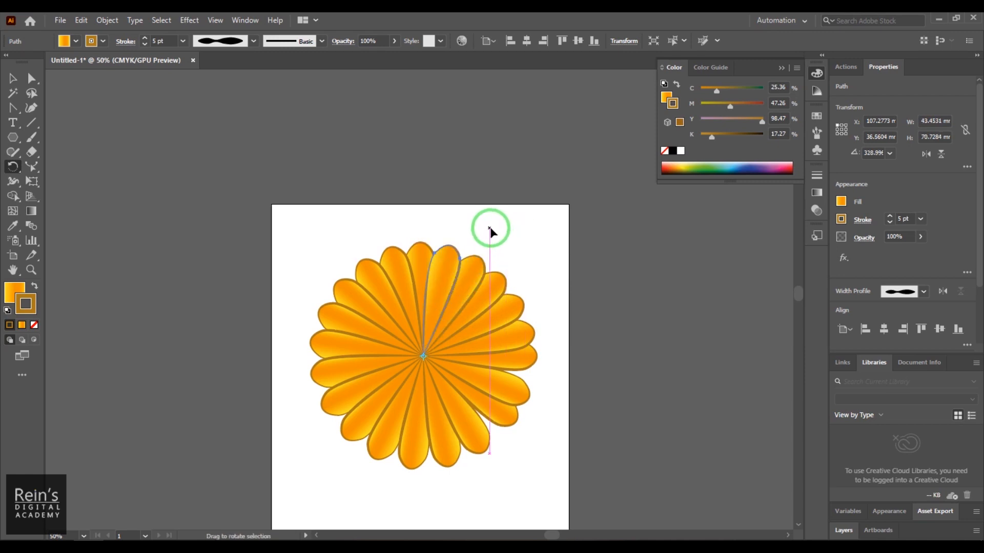
click(12, 77)
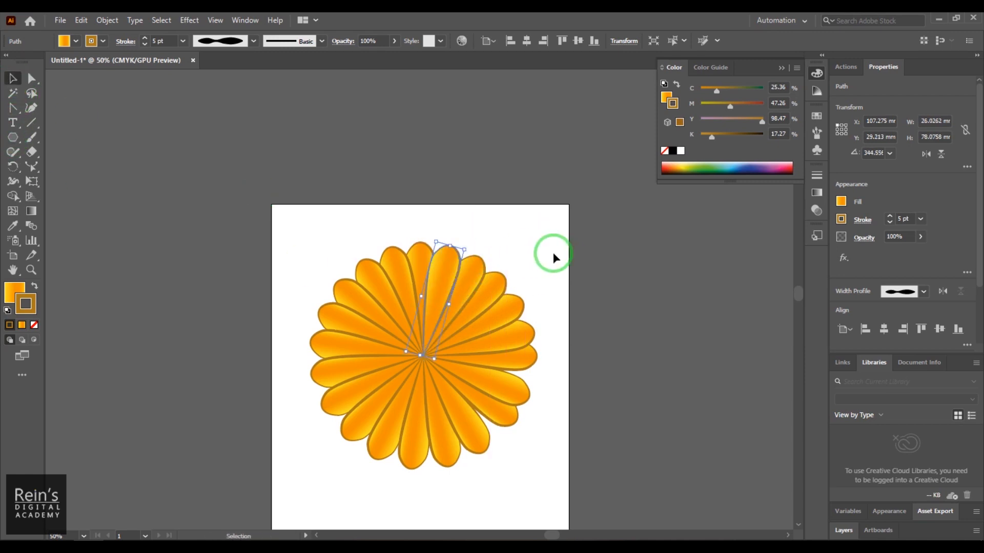
click(532, 235)
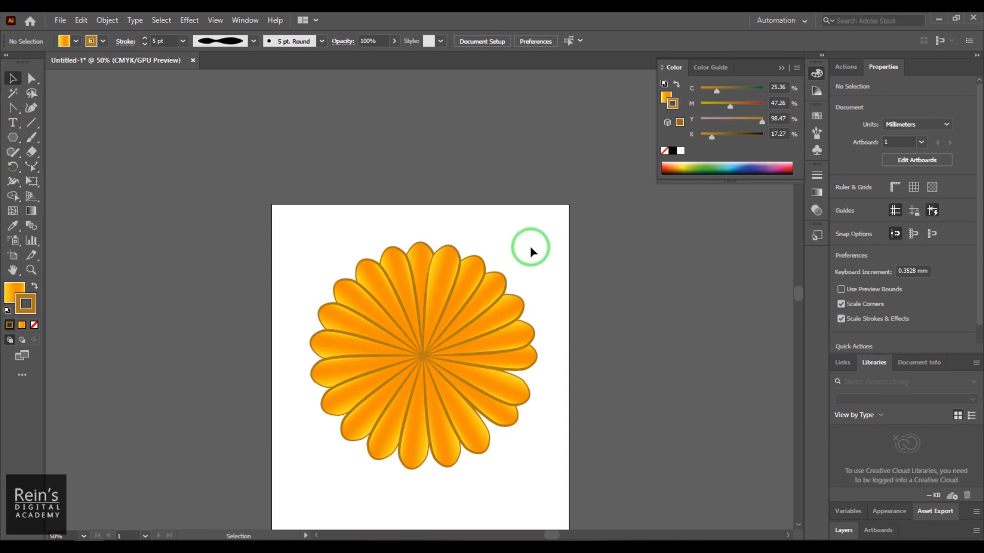
- Delete the petals on the flower's right side, keeping the vertical top petal and the left half
drag(527, 255, 507, 178)
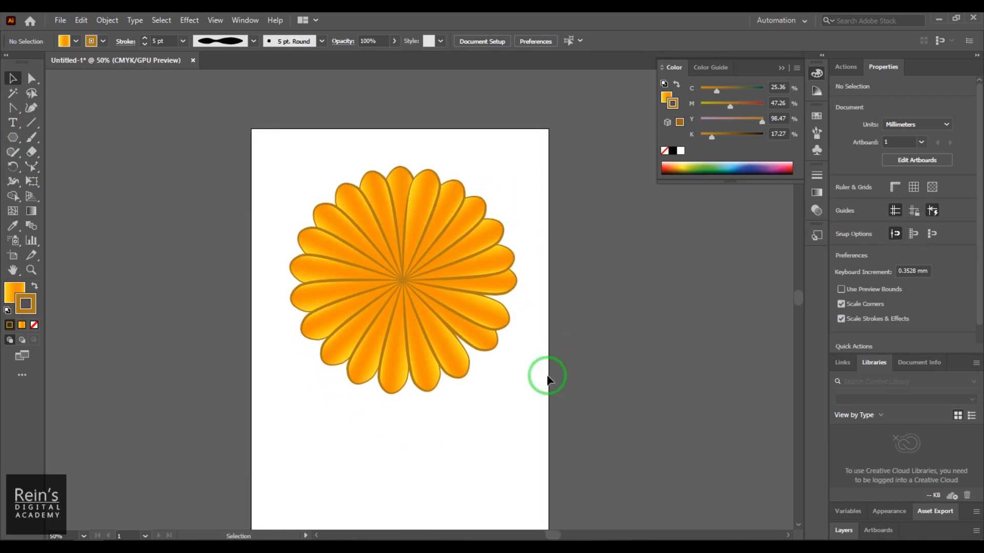
drag(533, 391, 416, 137)
key(Delete)
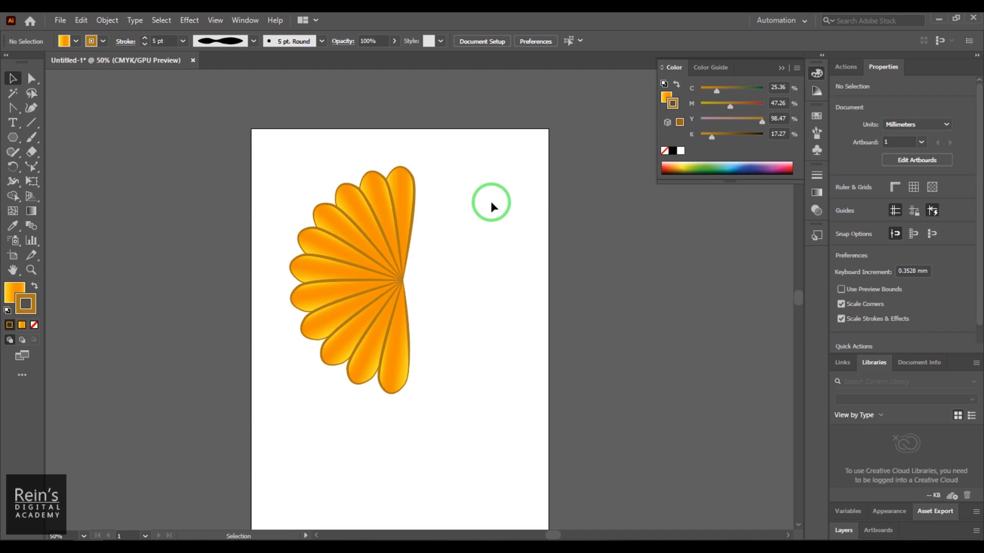
- Select all petals of the remaining half flower and activate the Reflect tool
click(14, 169)
drag(23, 167, 85, 187)
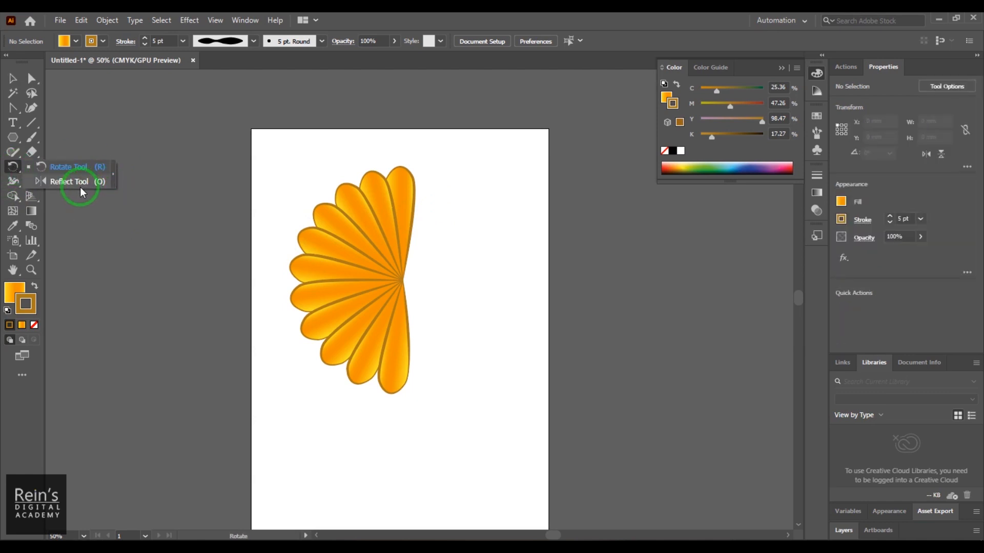
drag(84, 182, 84, 182)
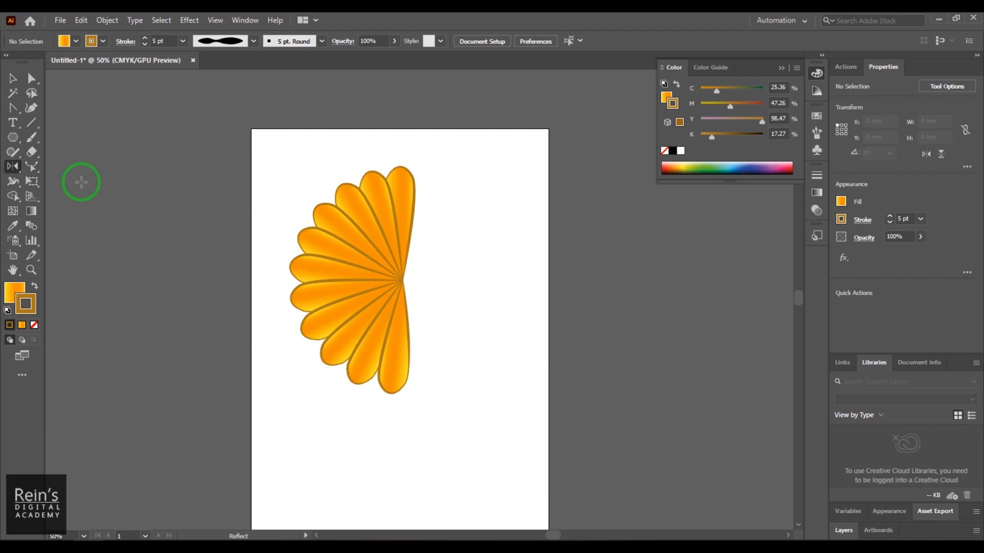
click(13, 79)
click(323, 213)
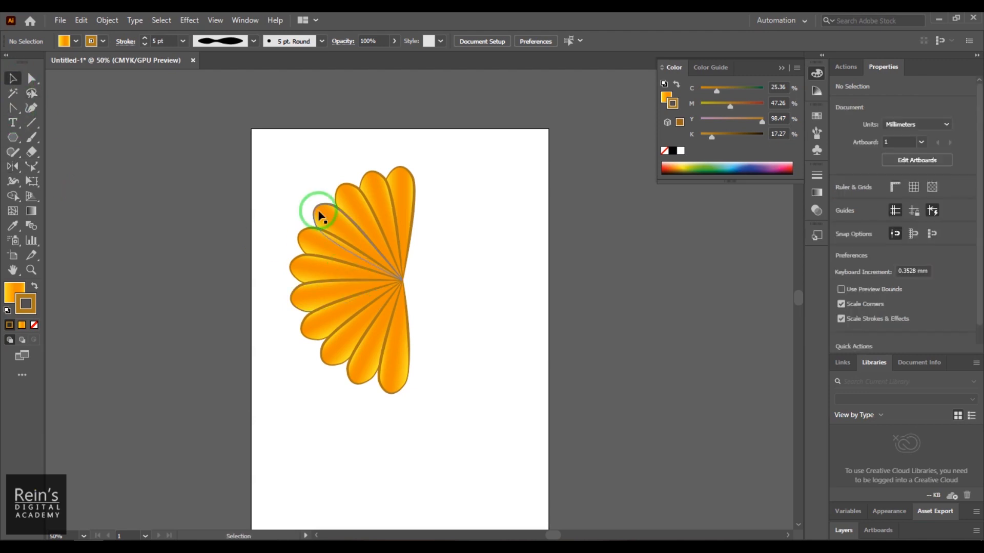
drag(270, 153, 451, 454)
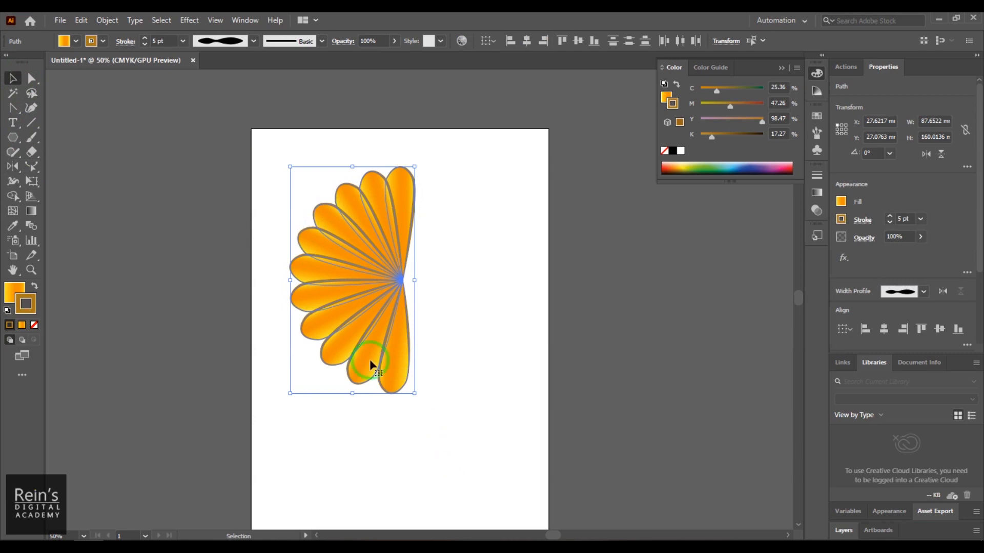
click(13, 170)
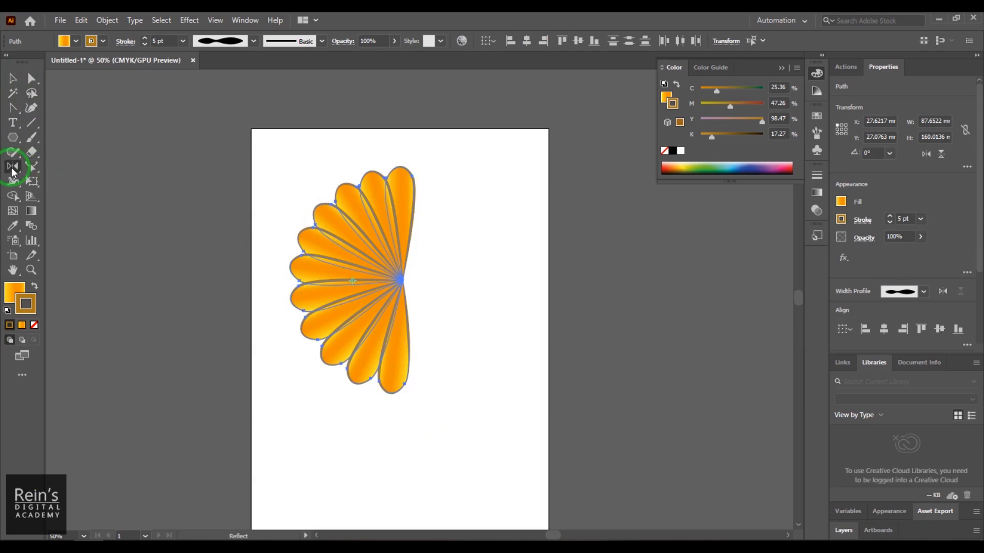
- Try reflecting the half flower across a slanted axis from the bottom petal and near-vertical axes through the top and bottom petals, undoing each reflection
click(396, 365)
click(494, 229)
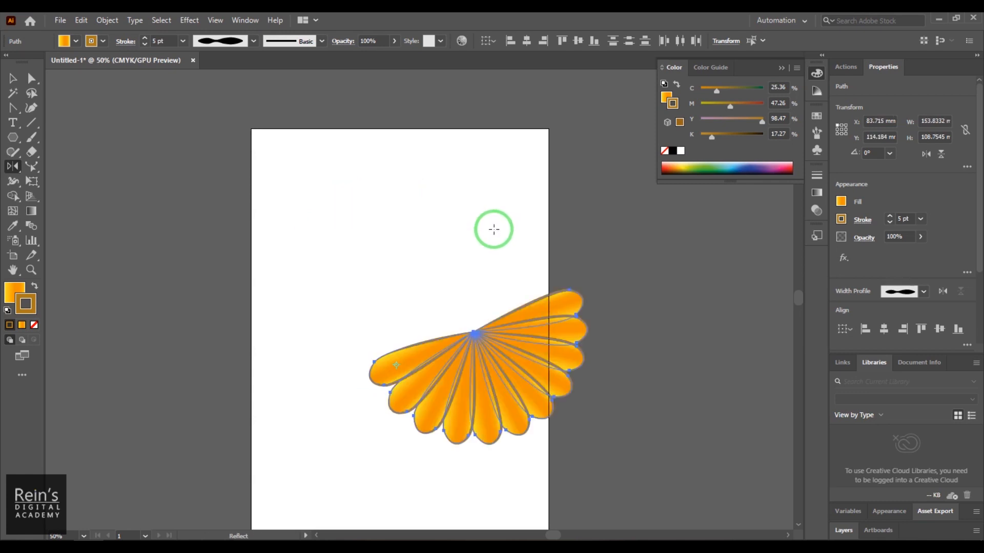
key(ctrl+z)
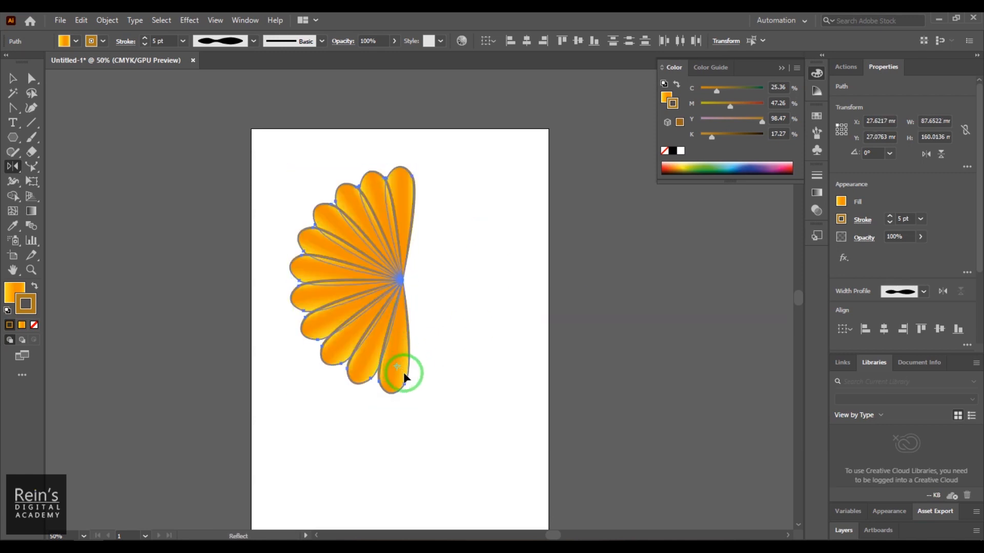
click(401, 195)
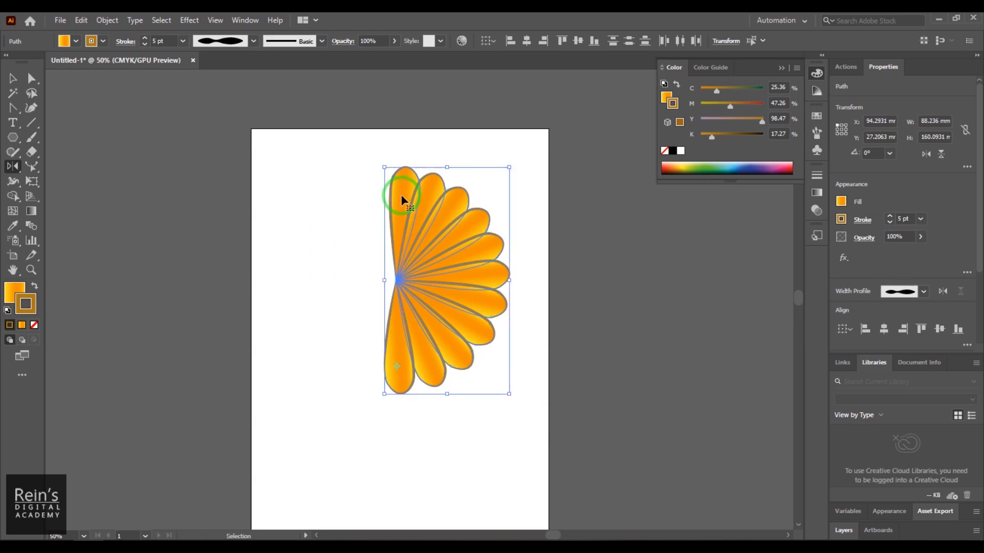
click(400, 194)
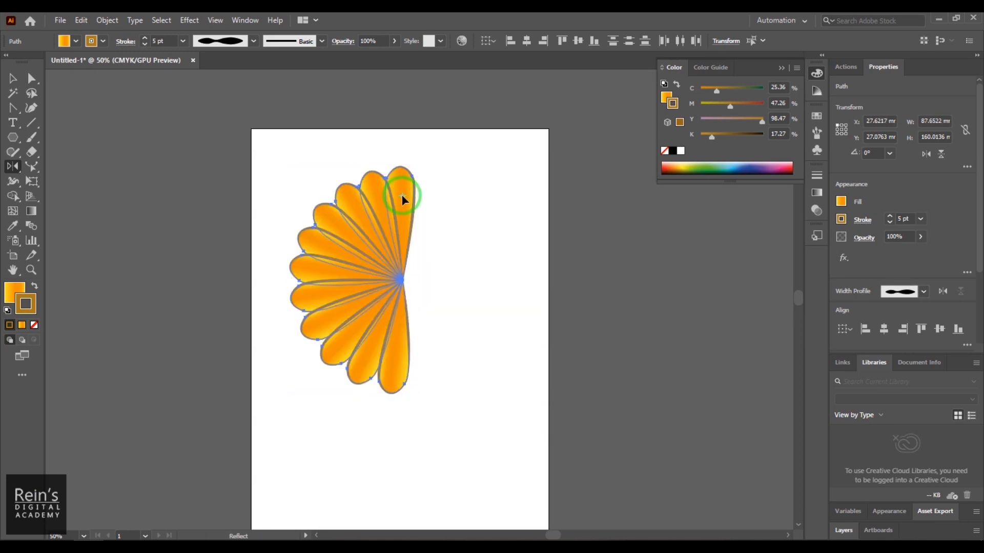
drag(391, 384, 393, 369)
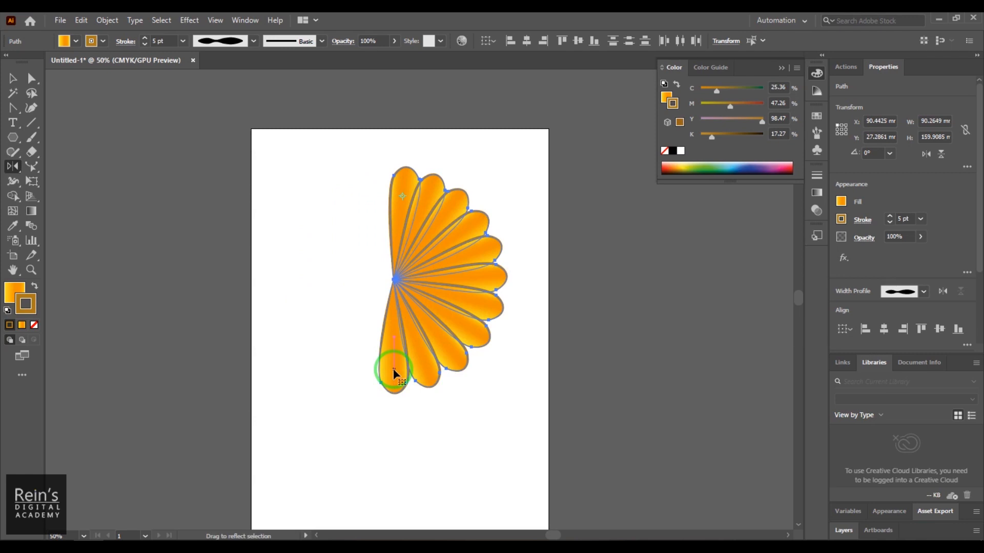
drag(393, 371, 419, 243)
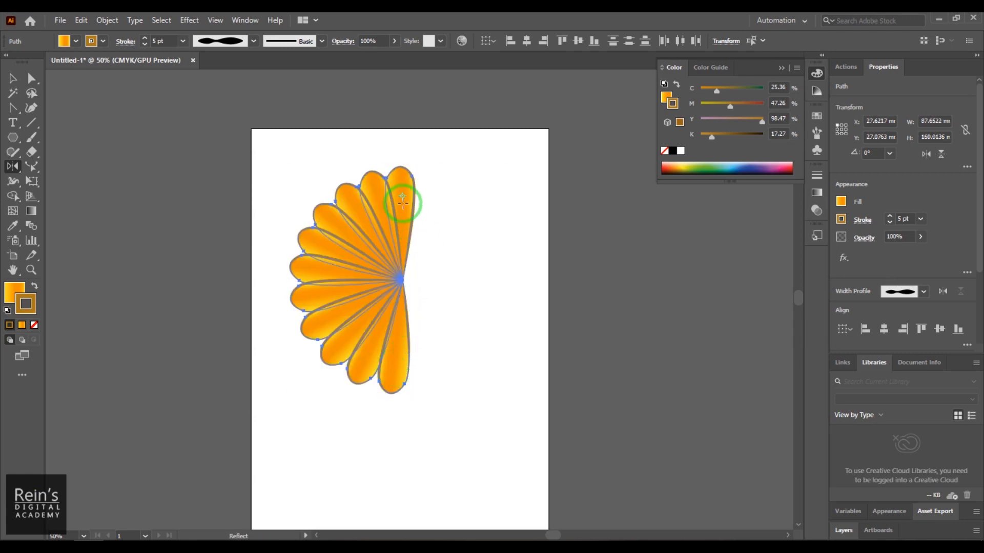
- Reflect a copy of the half flower across a near-vertical axis through the bottom and top petals, and deselect everything
click(396, 368)
drag(403, 188, 402, 187)
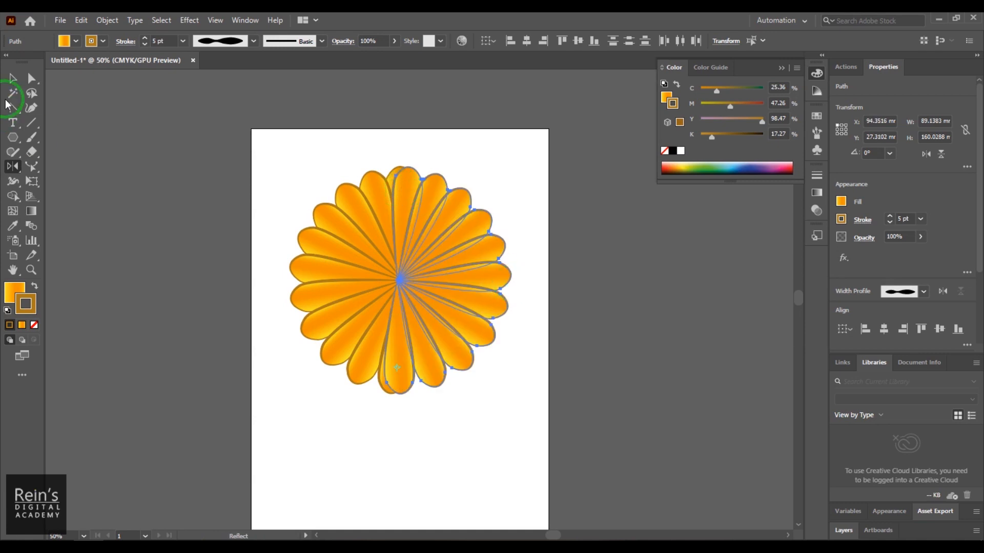
click(13, 78)
click(484, 461)
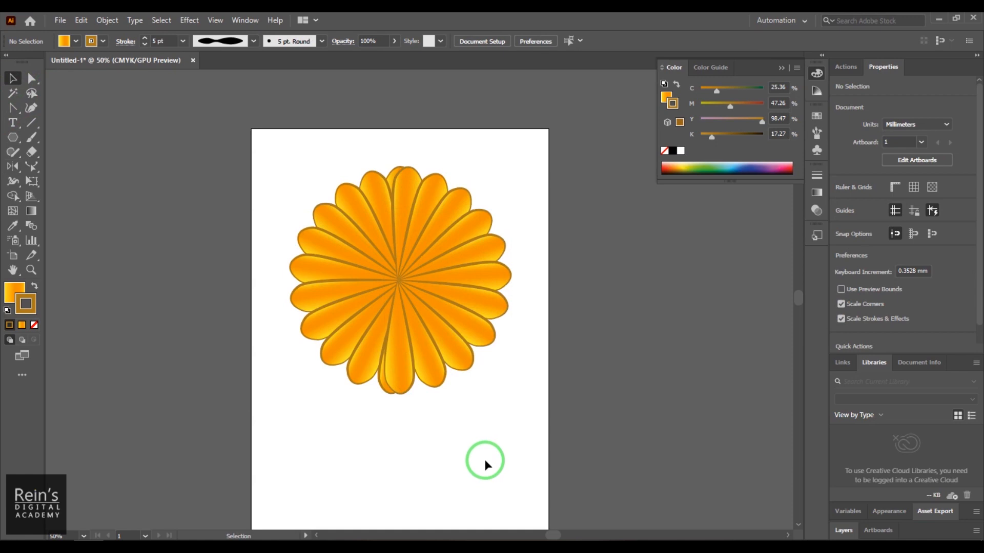
- Delete the petals of the right half and the lower-left quarter, keeping only the six upper-left petals including the vertical top one
drag(514, 414, 410, 155)
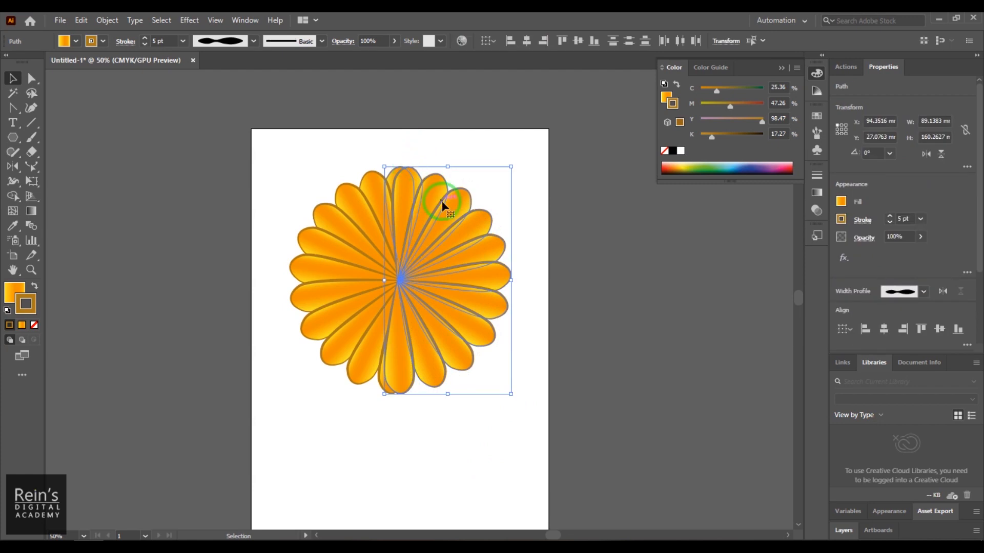
click(509, 410)
drag(508, 410, 449, 171)
key(Delete)
drag(476, 400, 431, 331)
key(Delete)
drag(470, 218, 438, 170)
key(Delete)
key(Delete)
click(409, 374)
key(Delete)
drag(473, 416, 285, 303)
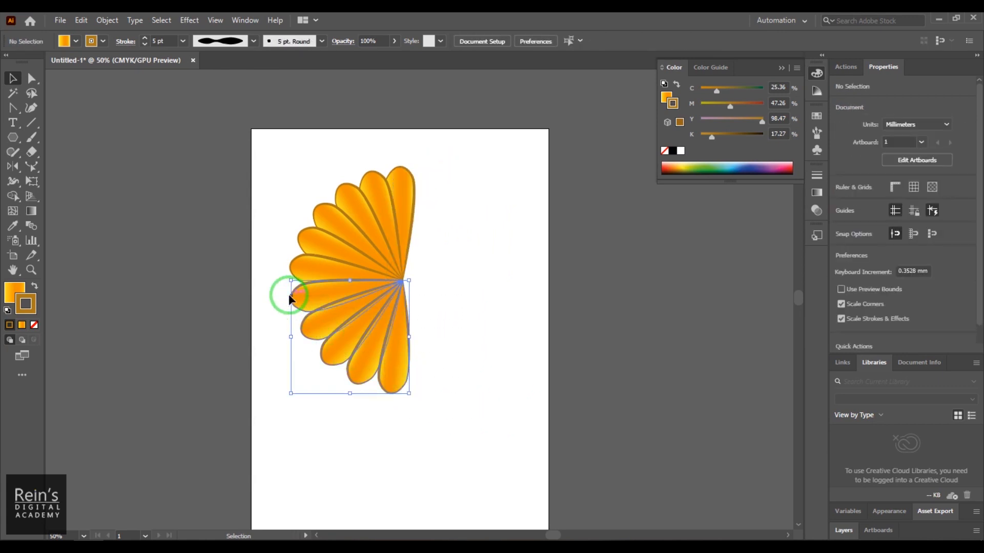
key(Delete)
- Select the quarter flower and reflect a copy downward across an axis through its center and lowest petal
drag(279, 152, 484, 313)
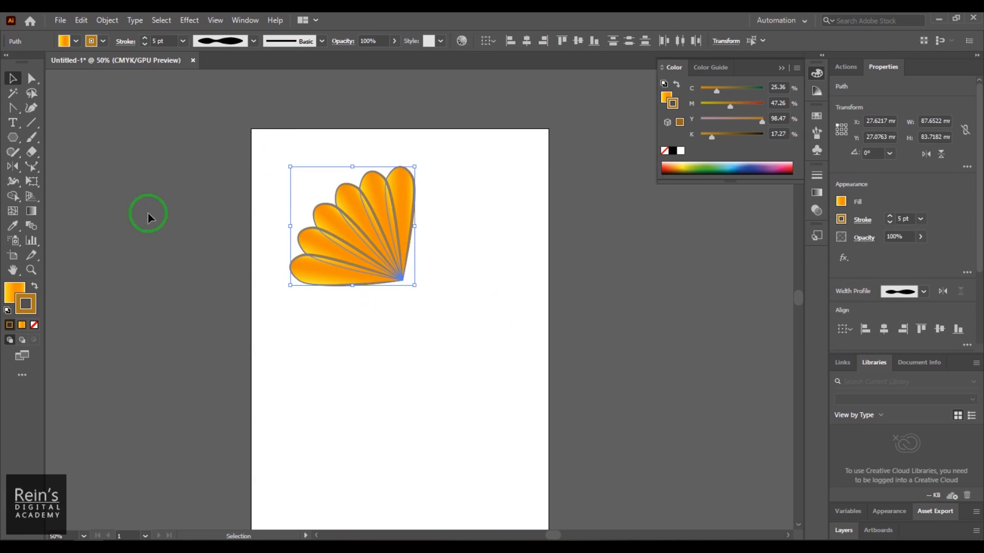
click(12, 167)
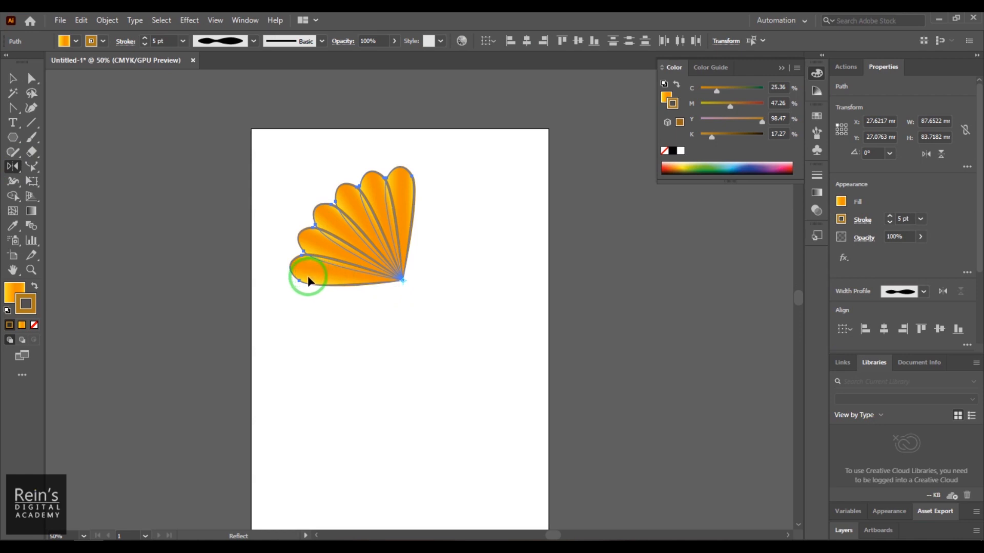
drag(308, 276, 308, 277)
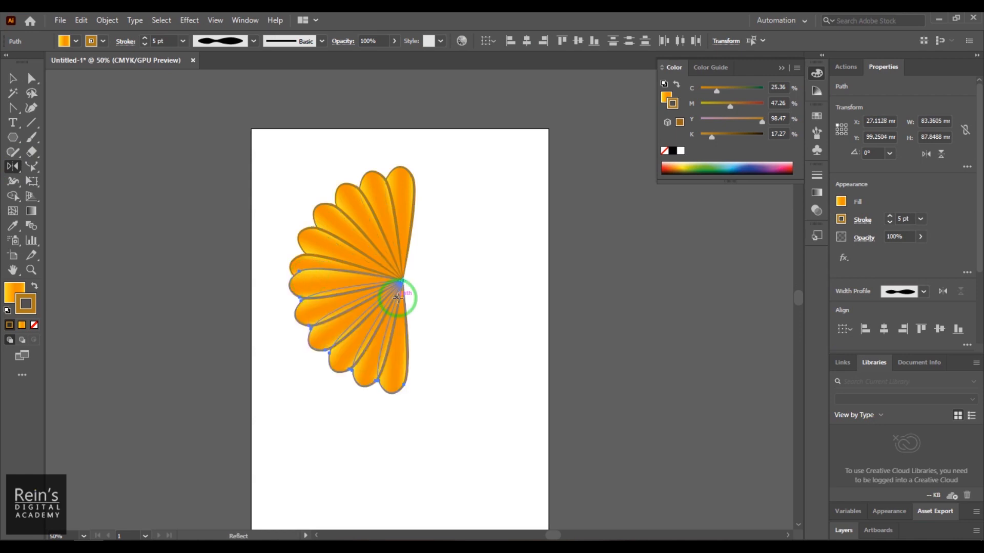
- Select the left half flower, reflect a copy across the axis through its top and bottom petals to complete the flower, and deselect it
click(13, 78)
drag(281, 154, 441, 411)
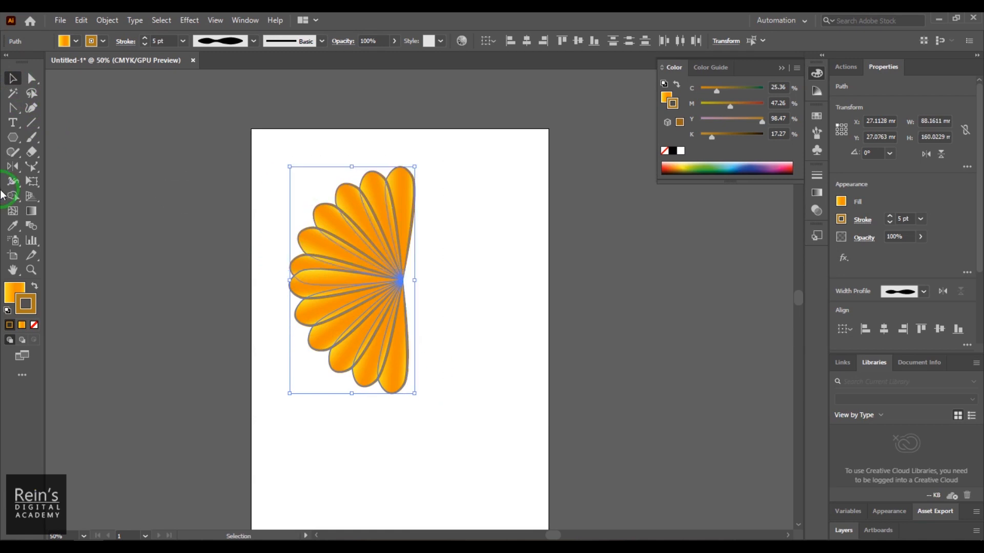
click(13, 172)
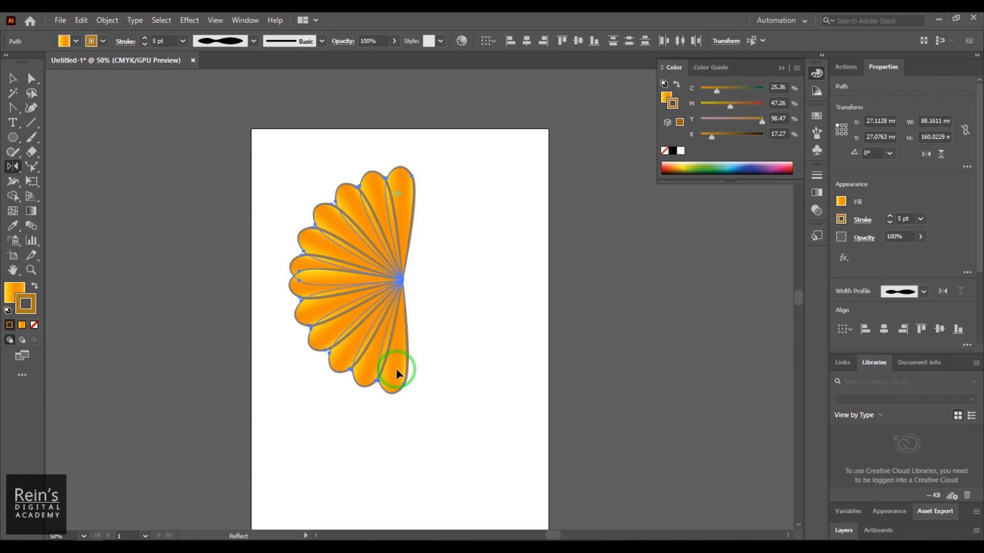
drag(397, 374, 396, 370)
click(13, 78)
click(455, 459)
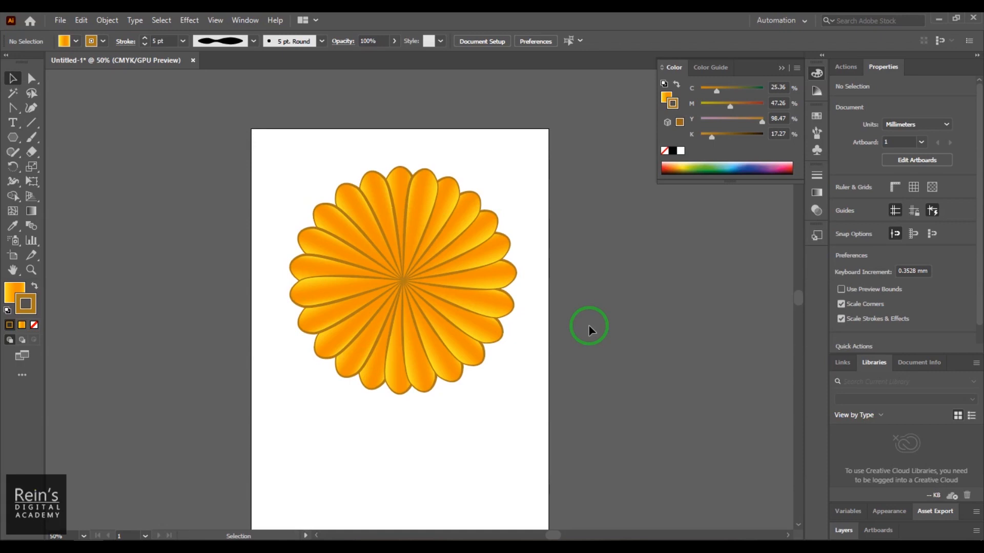
- Select all petals of the full flower and activate the Scale tool
drag(36, 170, 103, 168)
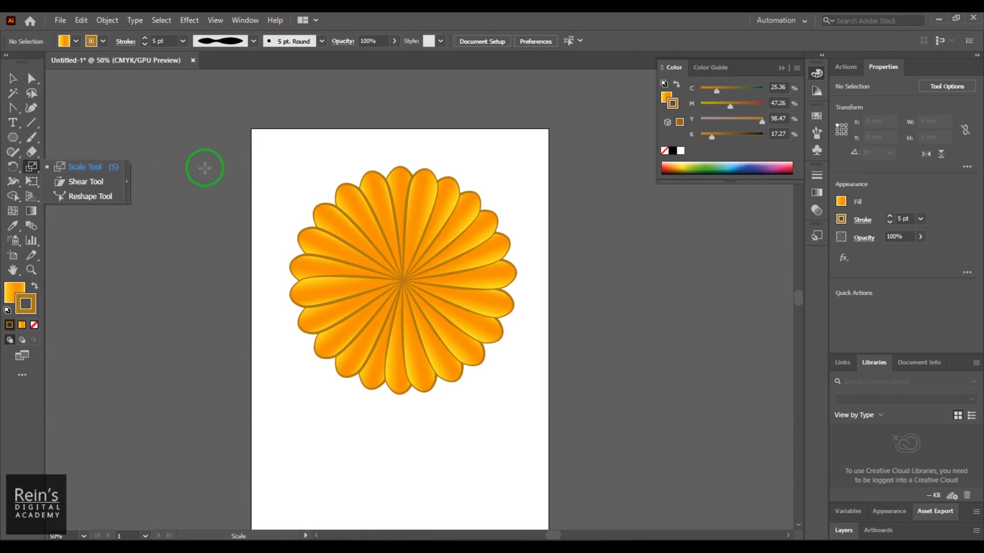
click(13, 78)
drag(375, 238, 538, 408)
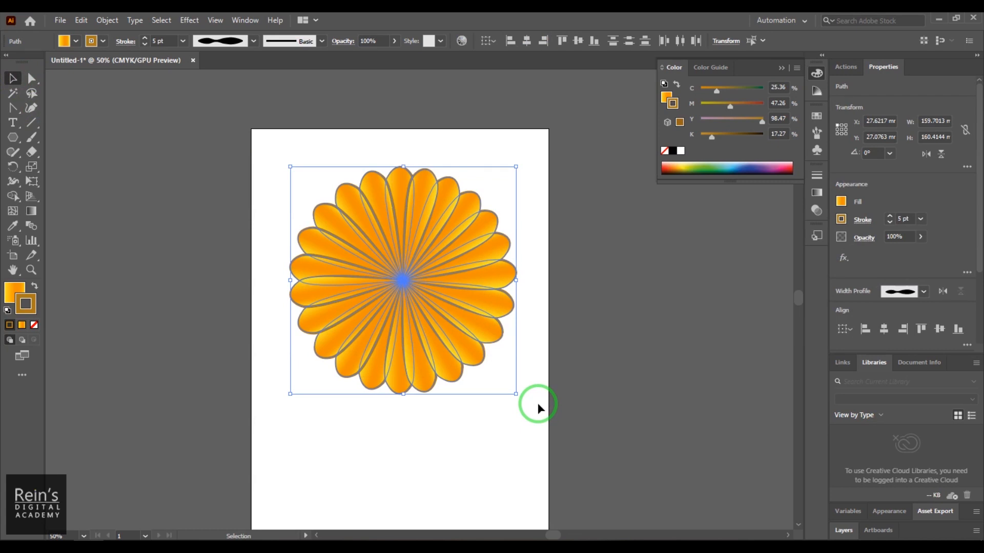
key(s)
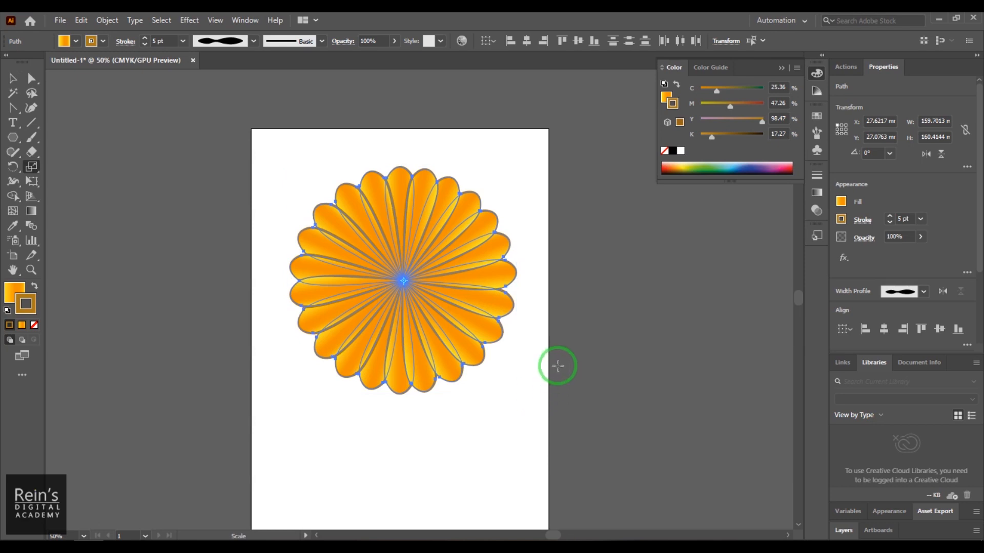
- Try enlarging the flower freely, only horizontally, only vertically and proportionally from its center, undoing each scaling
drag(526, 180, 558, 165)
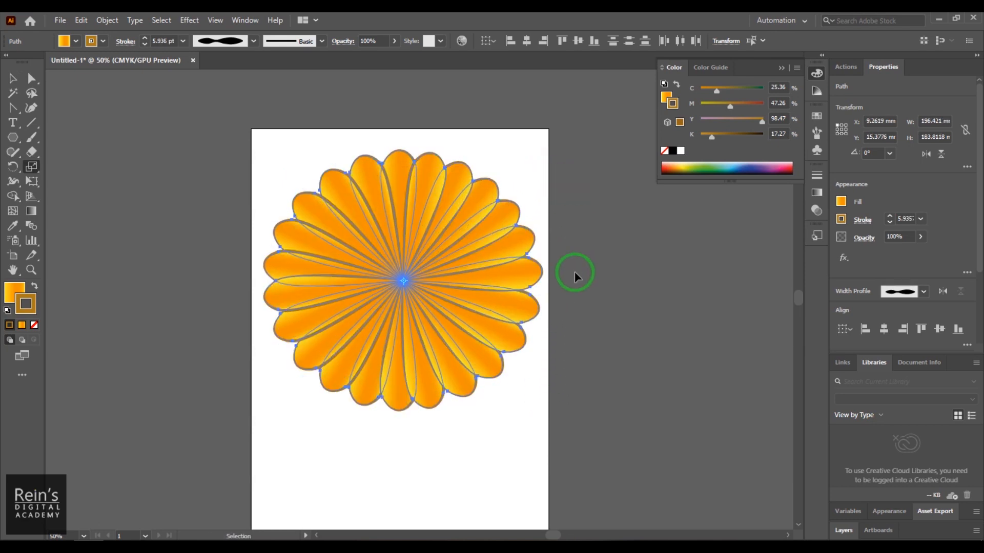
key(ctrl+z)
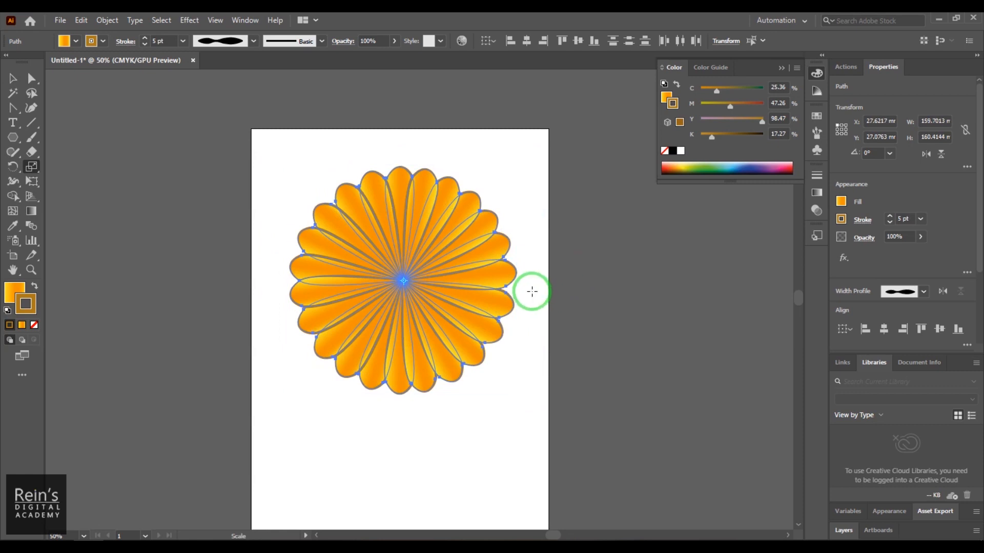
mouse_move(531, 278)
mouse_down()
mouse_move(689, 266)
mouse_move(669, 275)
mouse_up()
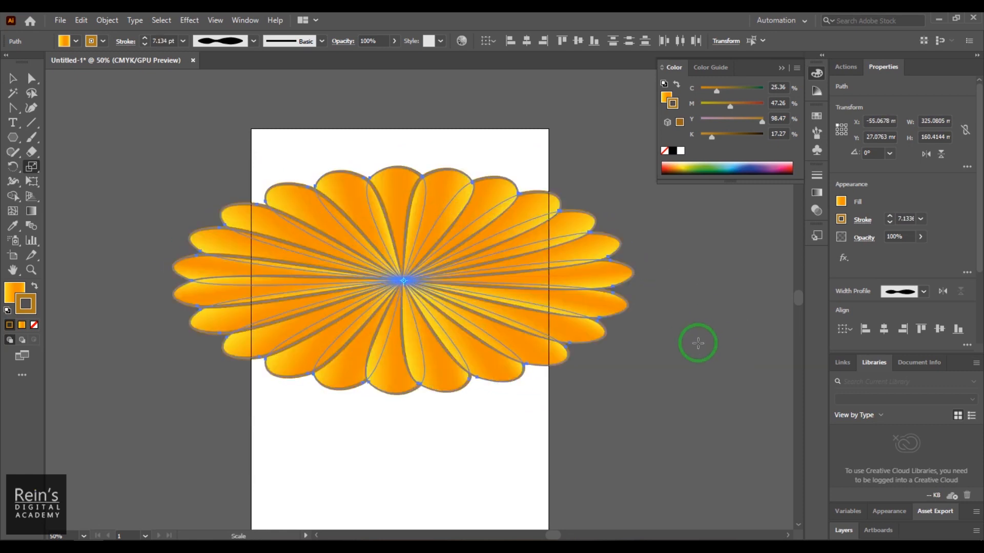
key(ctrl+z)
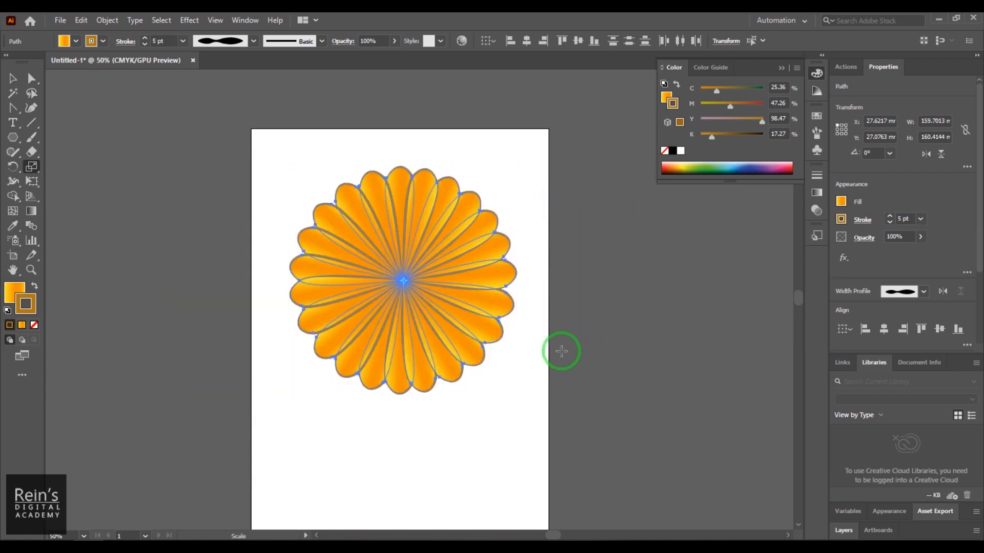
mouse_move(537, 346)
mouse_down()
mouse_move(537, 204)
mouse_move(535, 278)
mouse_move(521, 200)
mouse_move(521, 240)
mouse_up()
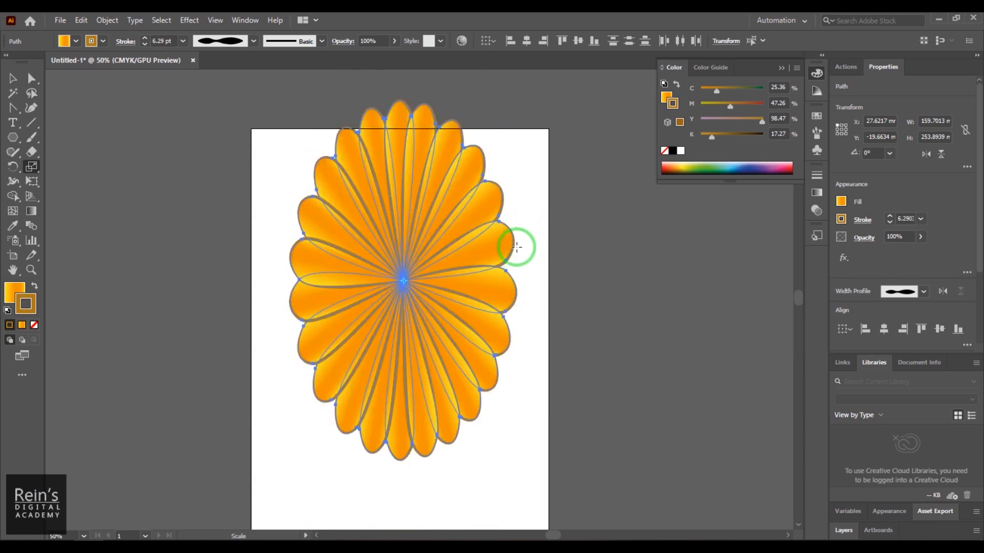
key(ctrl+z)
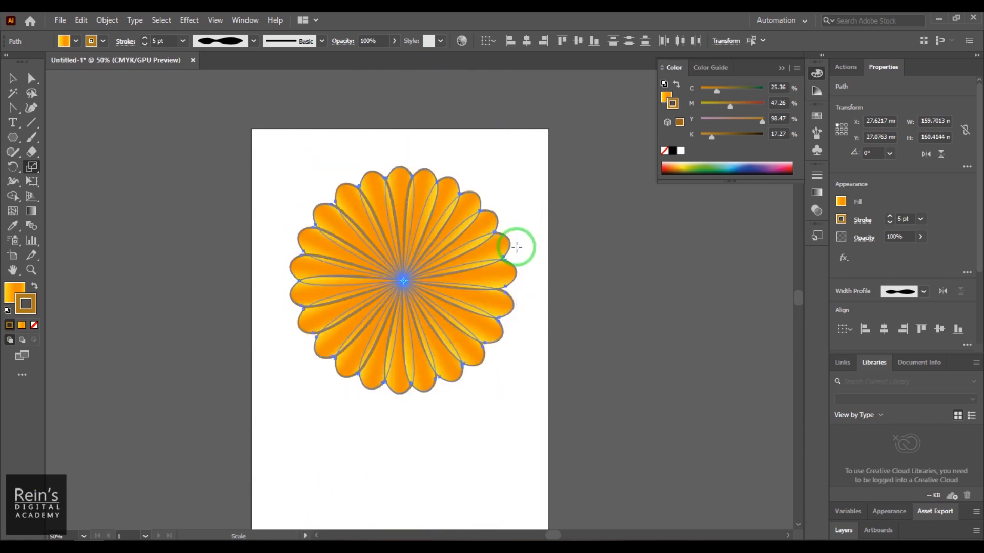
mouse_move(516, 247)
mouse_down()
mouse_move(518, 186)
mouse_move(510, 195)
mouse_move(577, 160)
mouse_move(563, 205)
mouse_up()
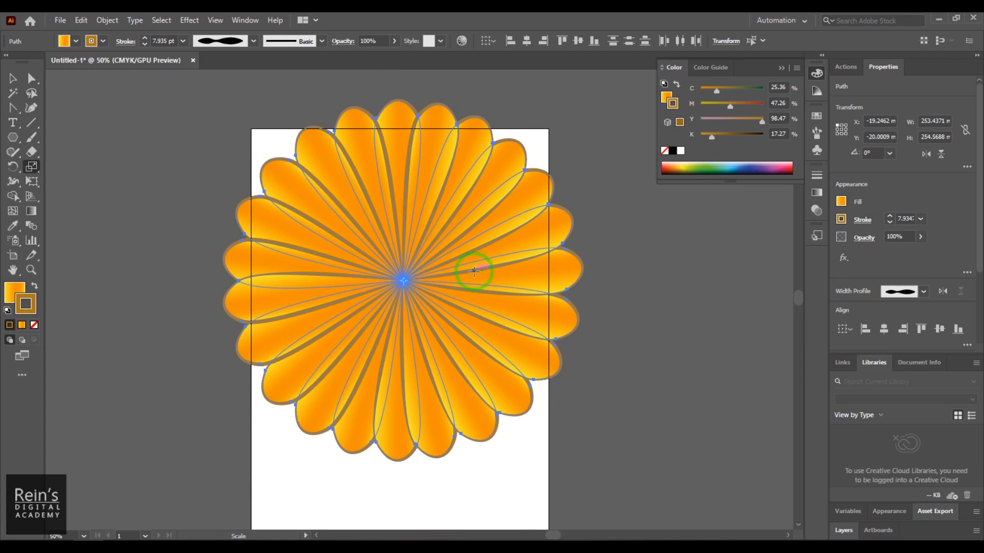
key(ctrl+z)
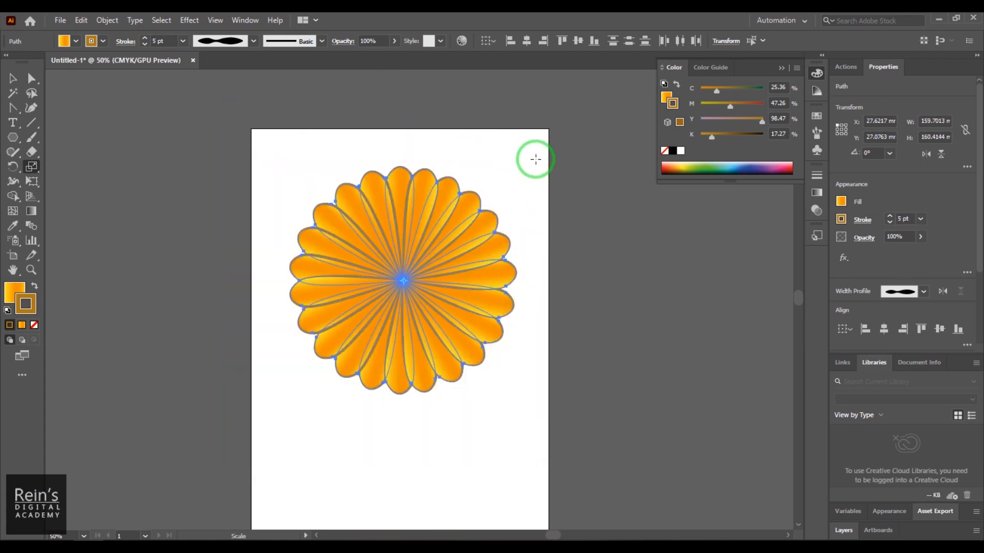
- Scale a copy of the flower to 84.8% about its center and rotate it slightly so its petals are offset from the outer ring
drag(533, 156, 515, 177)
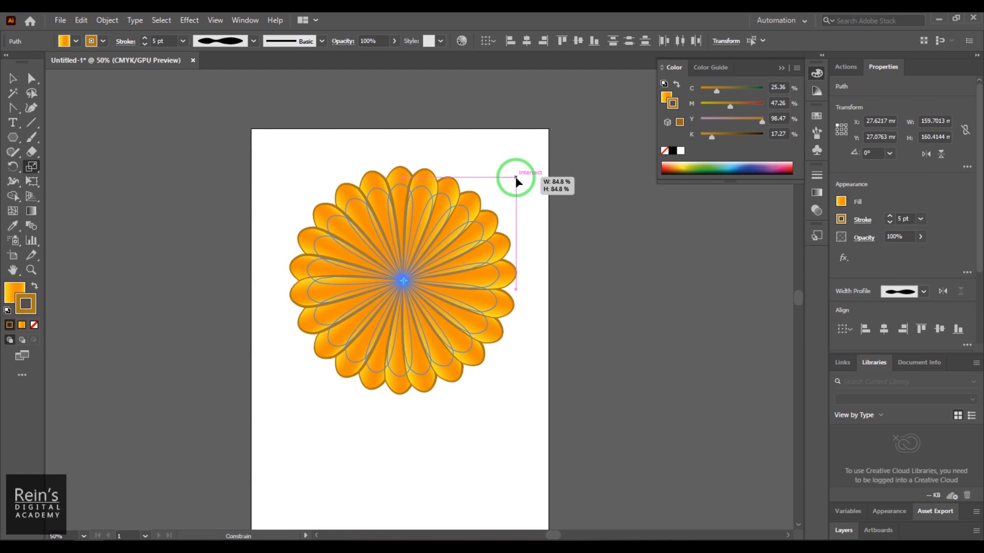
drag(516, 178, 516, 178)
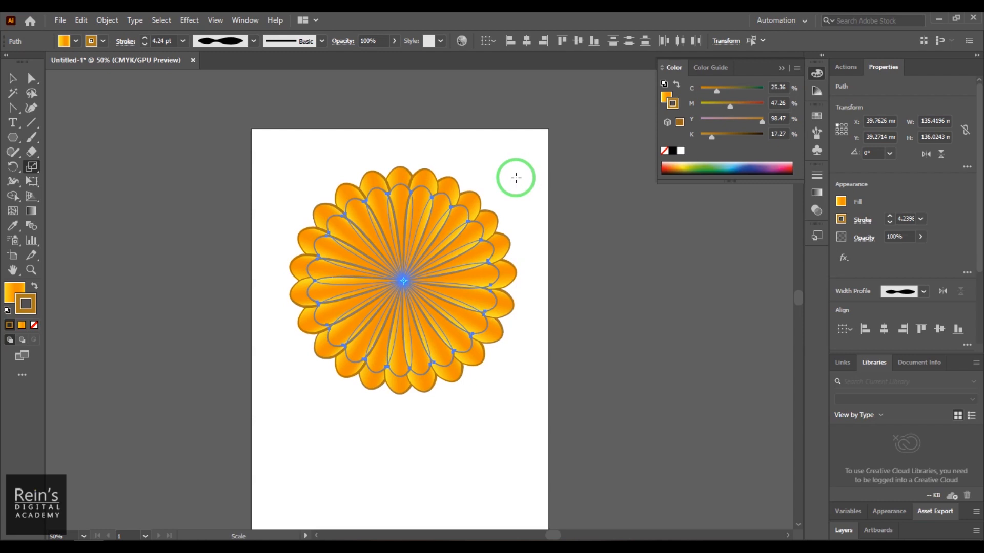
key(r)
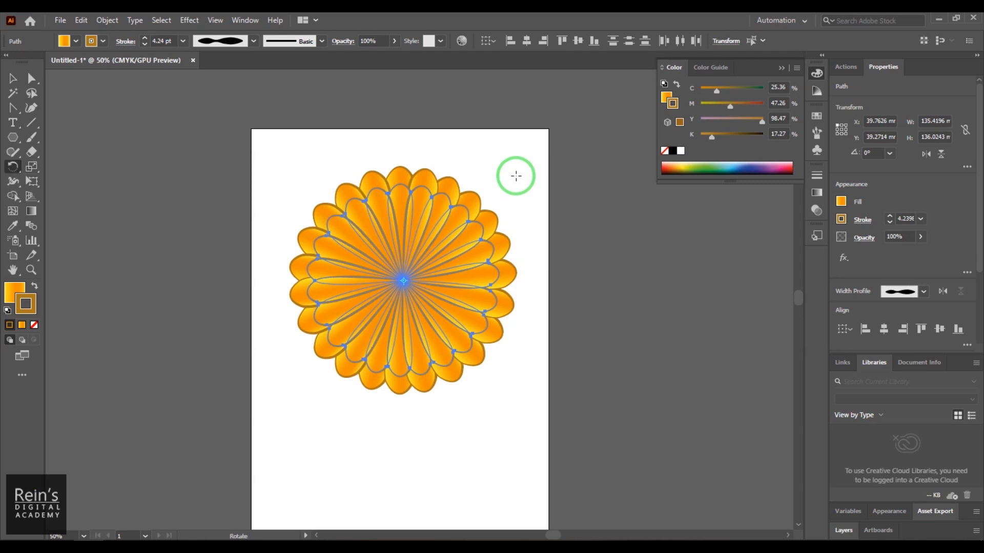
drag(510, 169, 496, 165)
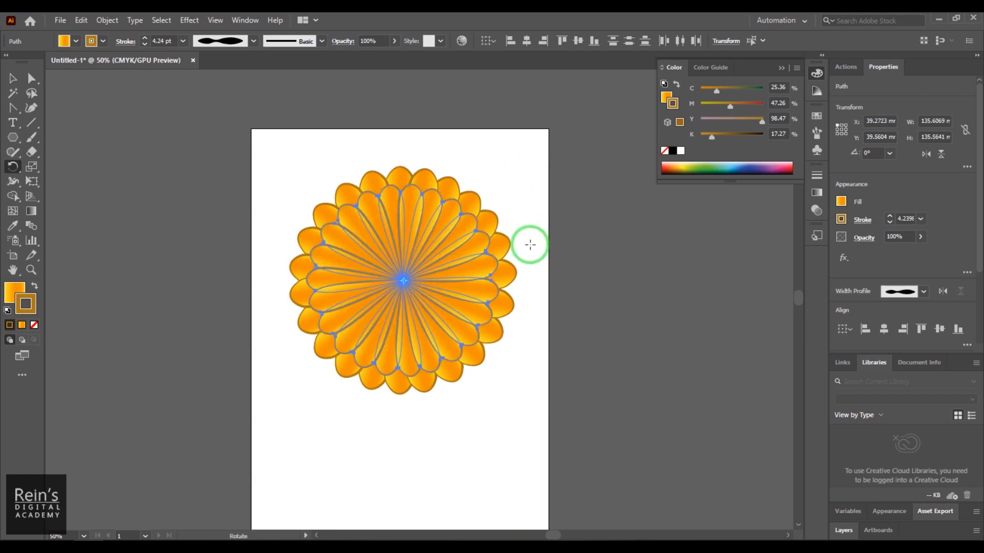
- Scale a copy of the second petal ring to 82.89% about the center and rotate it slightly to form a third ring
key(s)
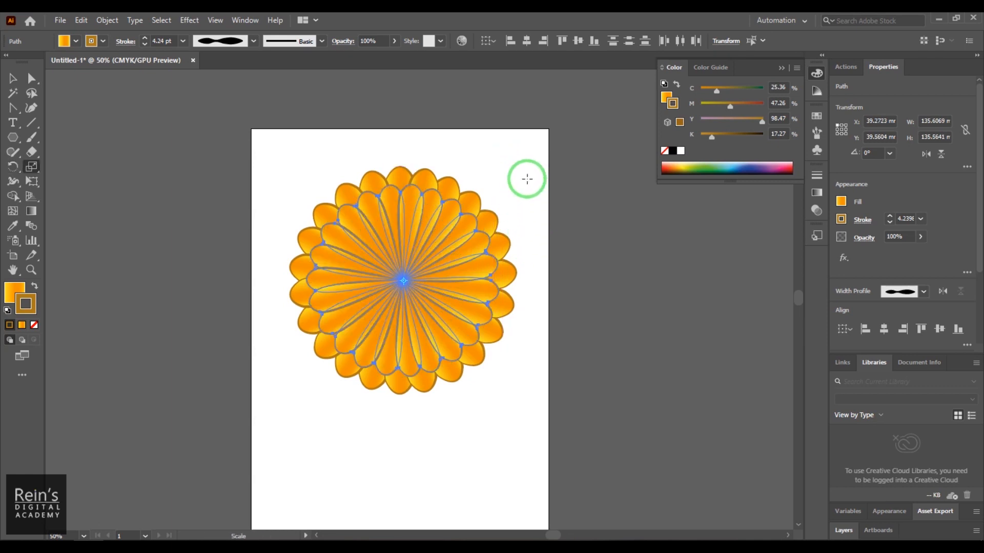
drag(531, 164, 509, 189)
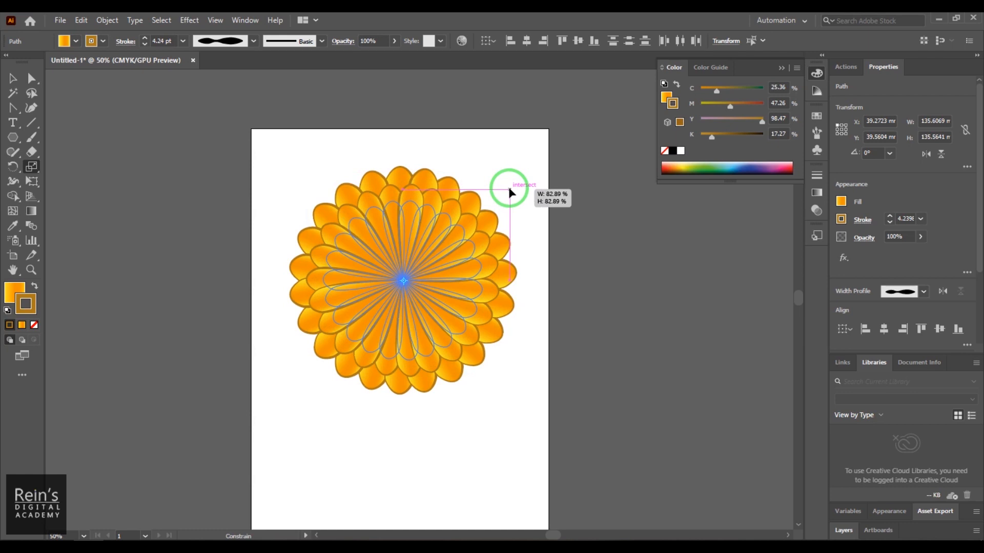
drag(509, 189, 507, 167)
key(r)
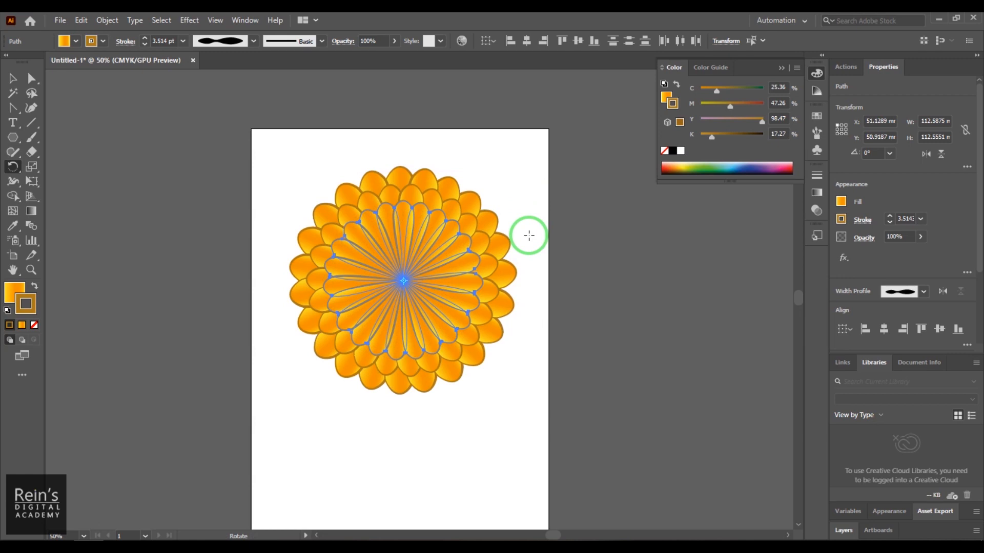
- Scale a smaller copy of the third petal ring about the center, rotate it slightly as a fourth ring, and deselect everything
key(s)
mouse_move(528, 235)
mouse_down()
mouse_move(527, 158)
mouse_move(499, 180)
mouse_move(505, 163)
mouse_up()
key(r)
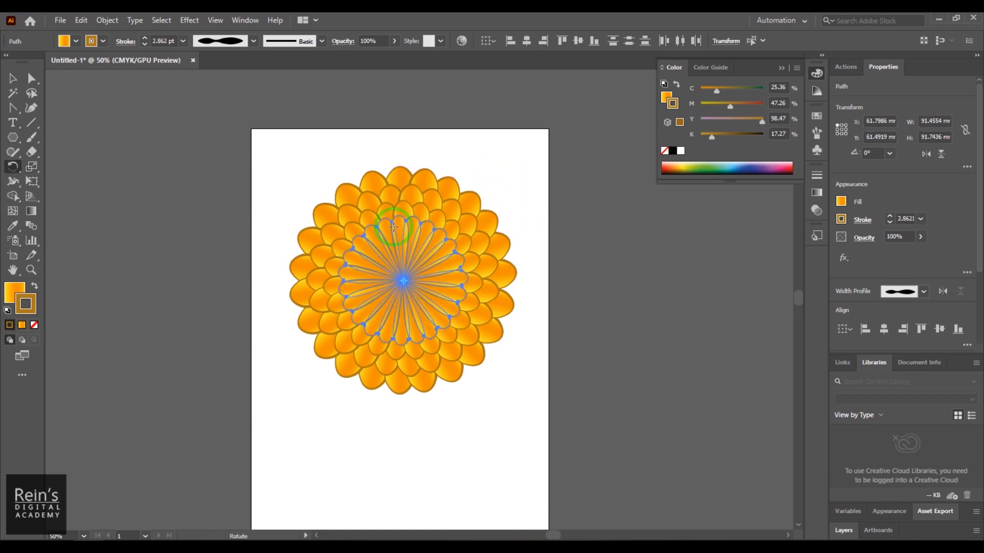
click(14, 79)
click(421, 424)
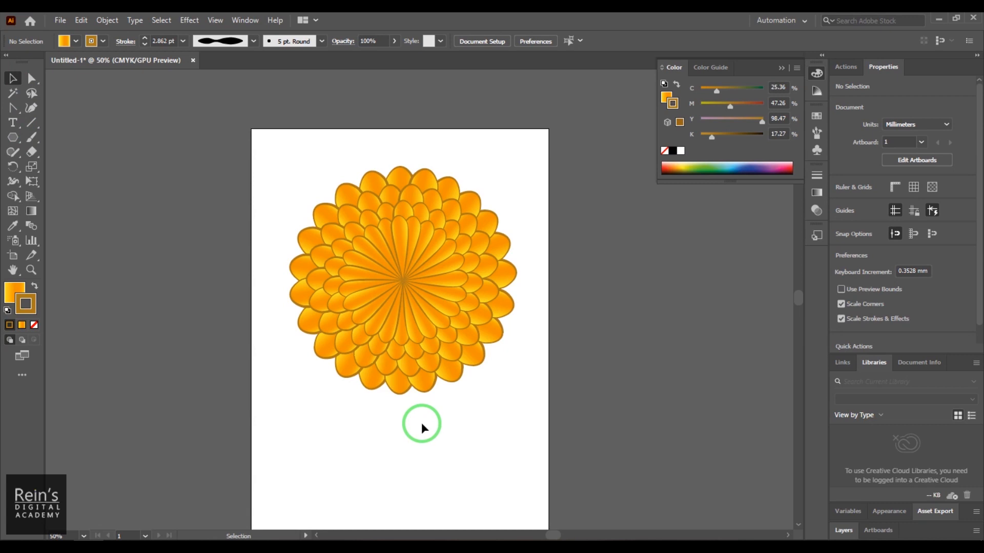
- Set the stroke weight of all petals in the layered flower to 0.5 pt and deselect them
drag(286, 165, 516, 410)
click(159, 39)
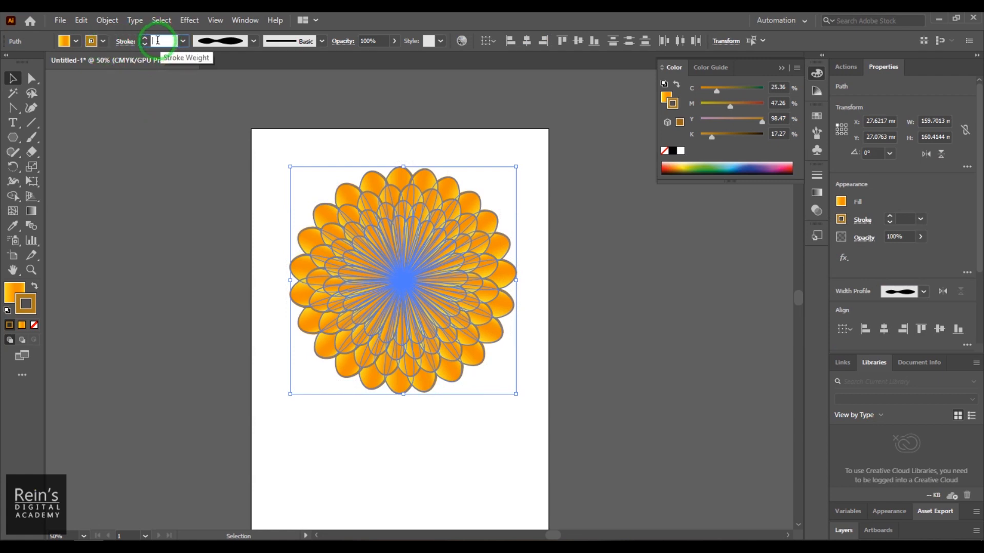
text(0.5)
key(Return)
click(370, 499)
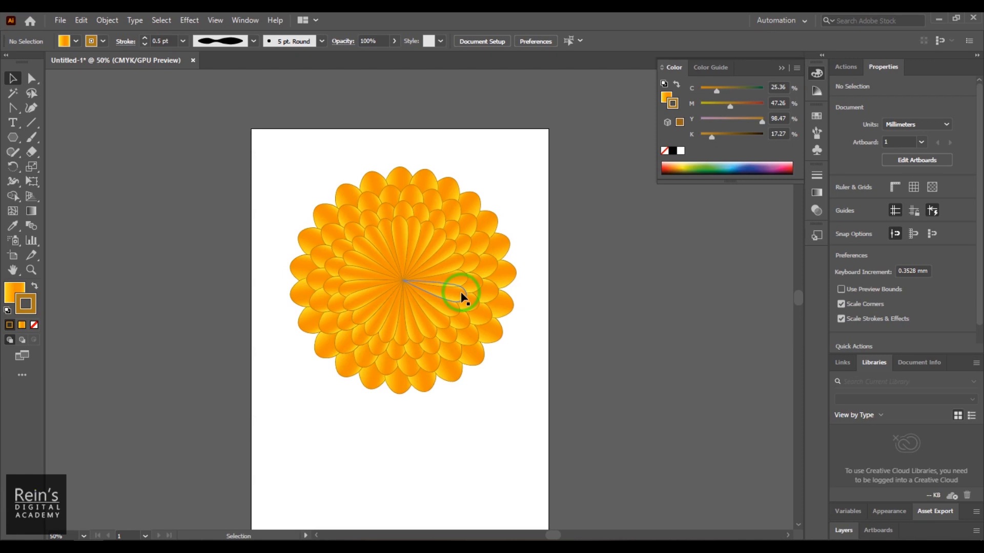
- Select the whole layered flower and shear it about its center so that its top slants slightly to the right
drag(266, 158, 575, 468)
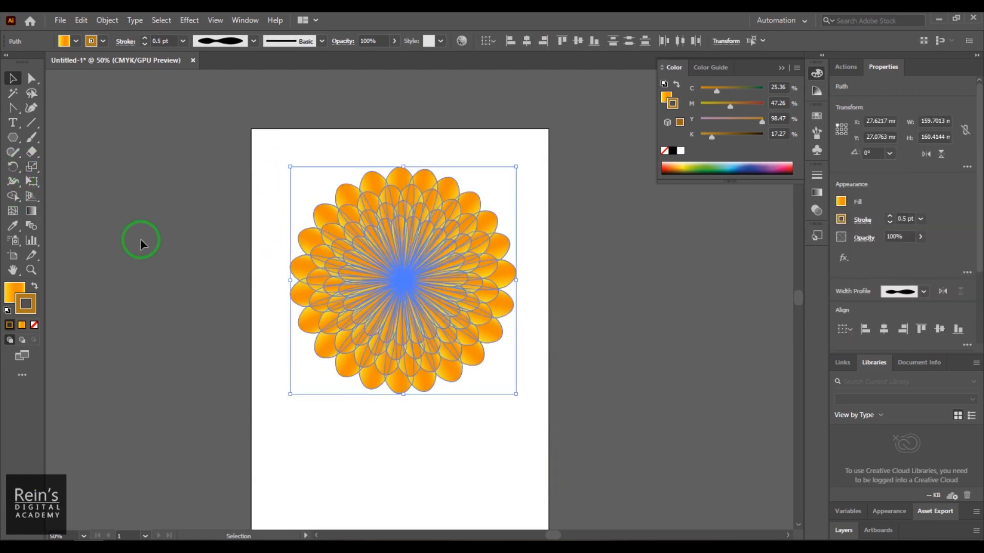
drag(32, 167, 93, 185)
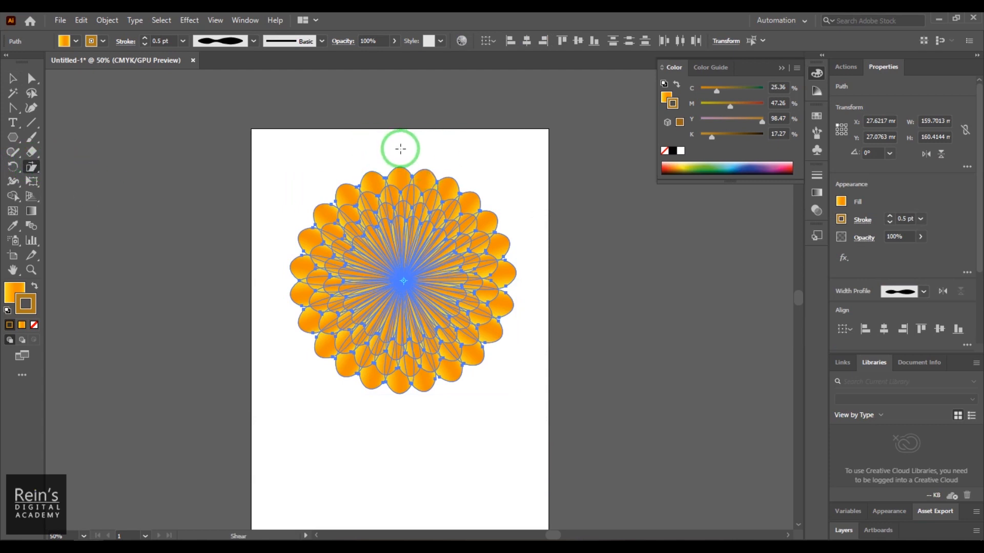
drag(401, 148, 428, 152)
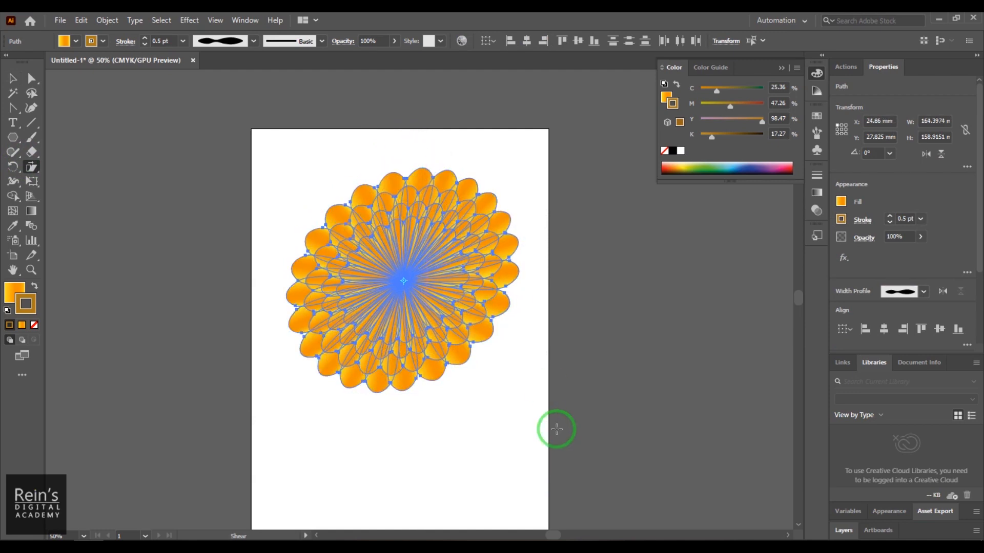
- Shear the layered flower back to a nearly round, upright shape, try a further downward shear and undo that one
drag(553, 430, 544, 383)
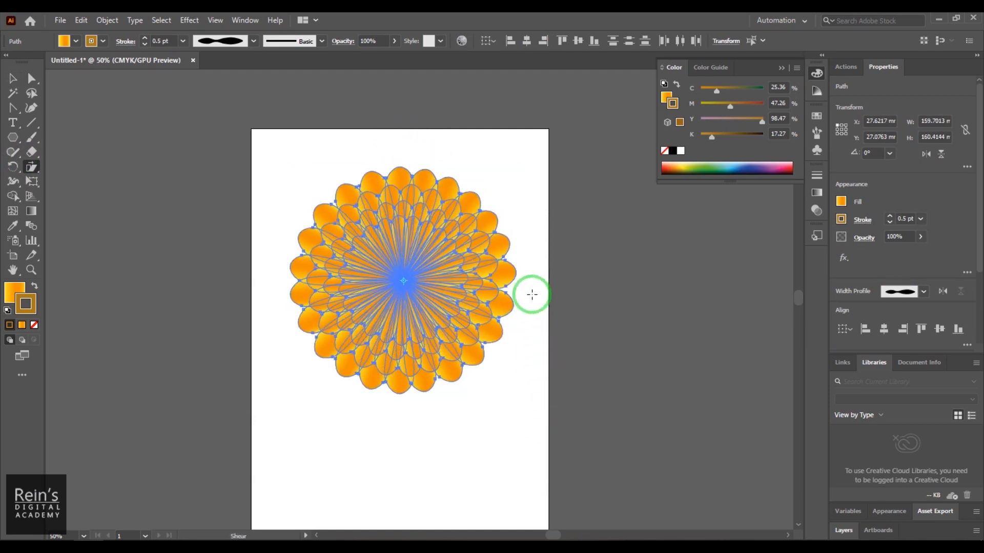
drag(531, 222, 532, 272)
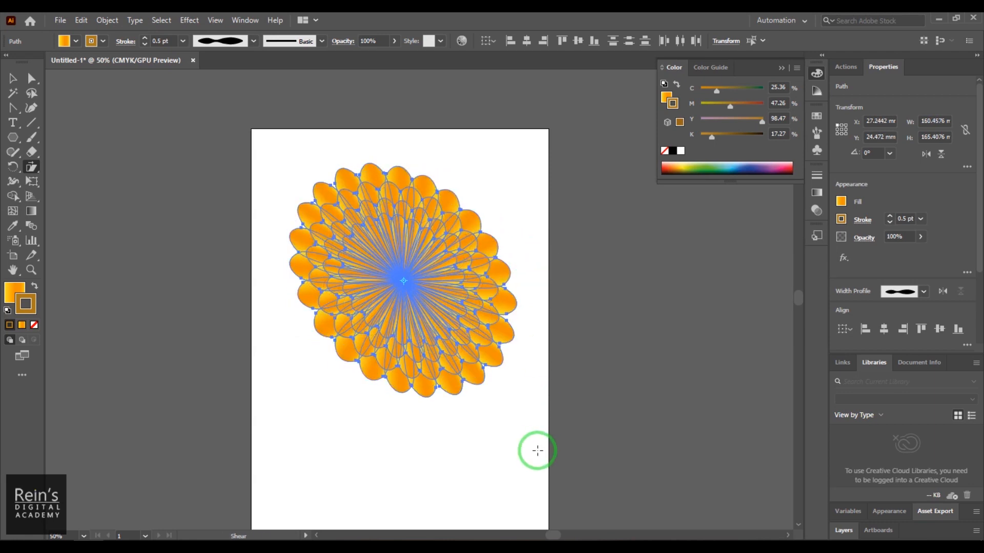
key(ctrl+z)
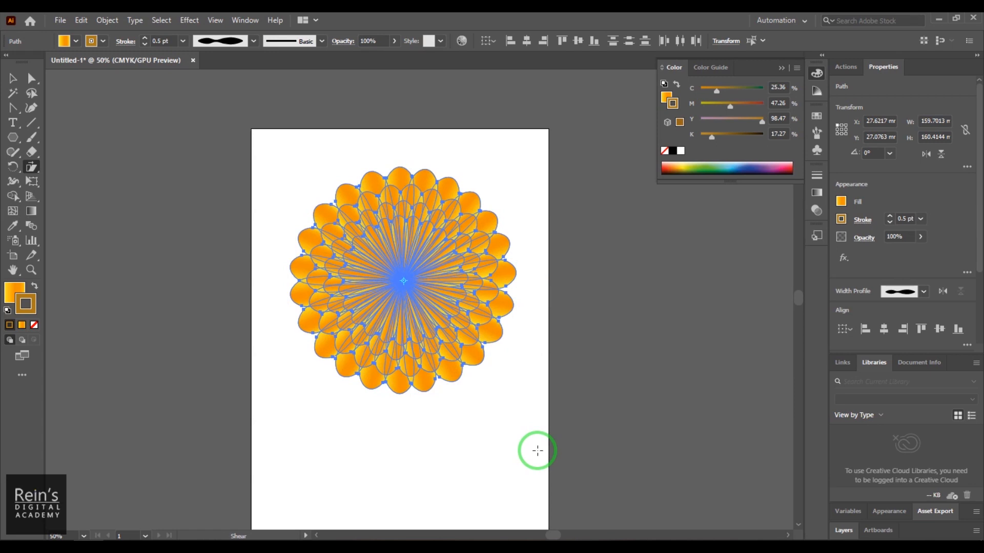
- Look at the numeric Rotate and Reflect options for the selected flower and cancel both without applying them
double_click(13, 169)
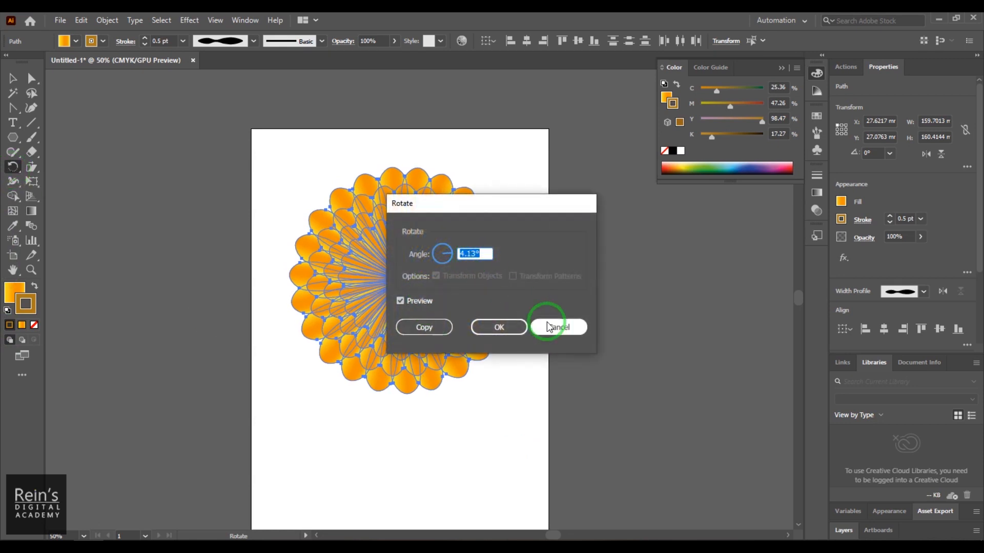
click(549, 328)
drag(12, 167, 60, 180)
double_click(13, 167)
click(428, 259)
click(562, 359)
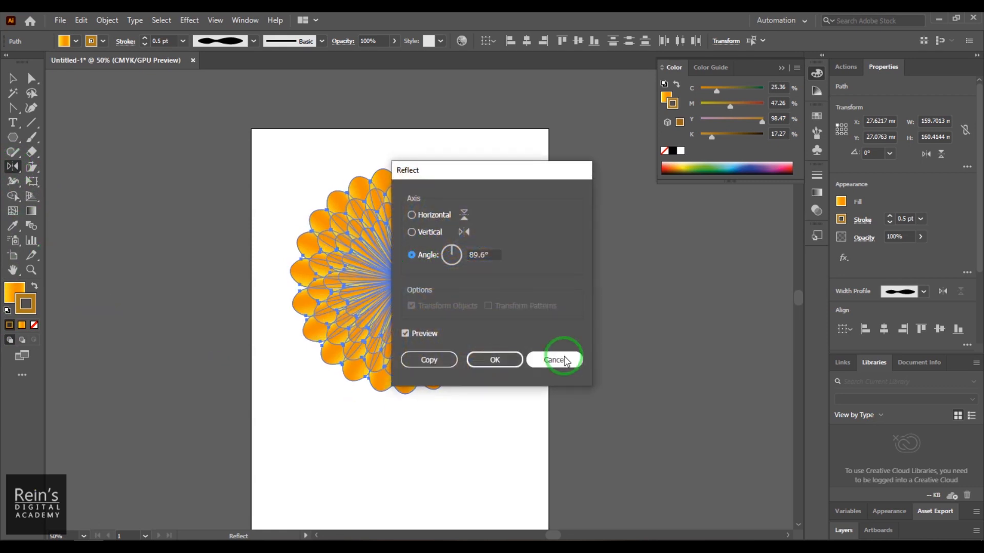
click(494, 360)
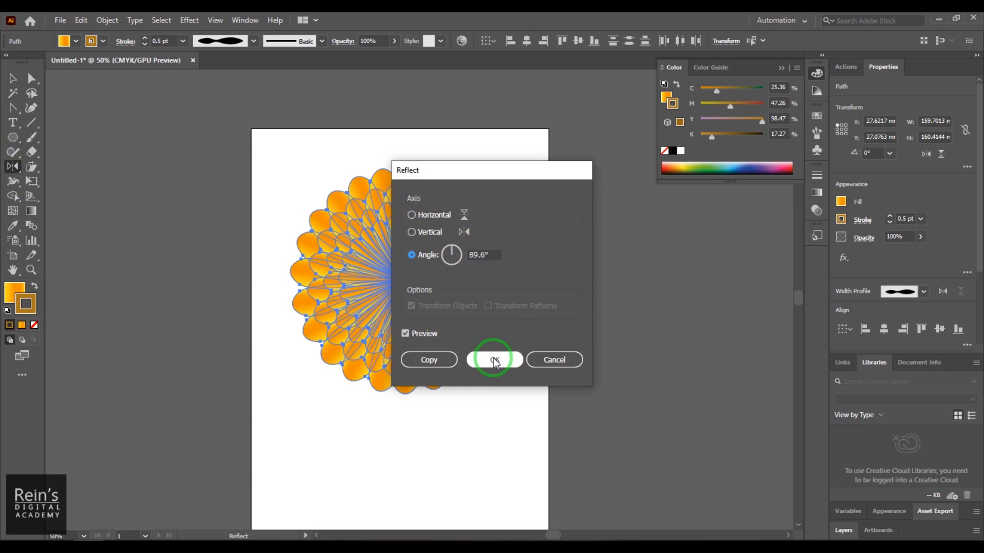
click(545, 361)
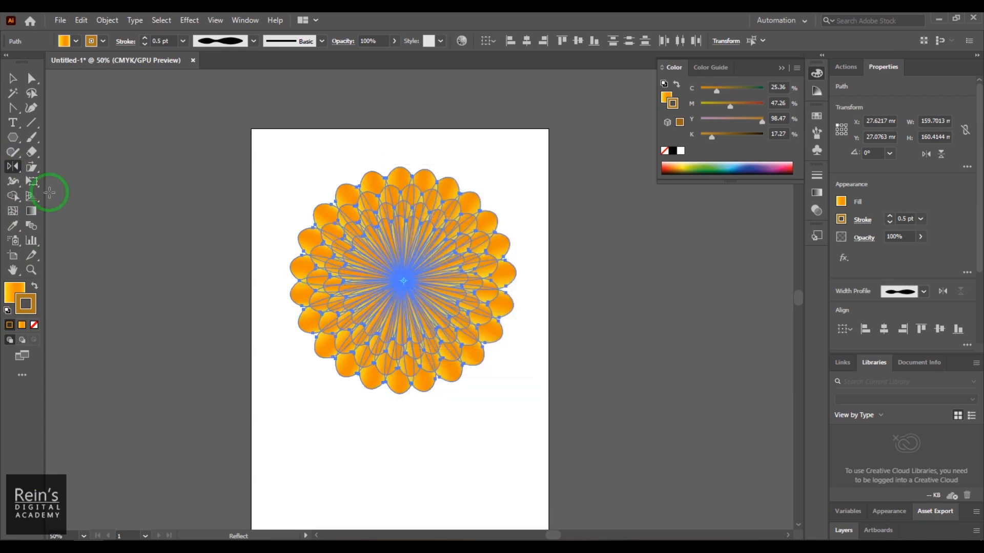
- Look at the numeric Scale and Shear options for the flower, cancelling the scale and accepting a 0° horizontal shear
drag(32, 166, 83, 169)
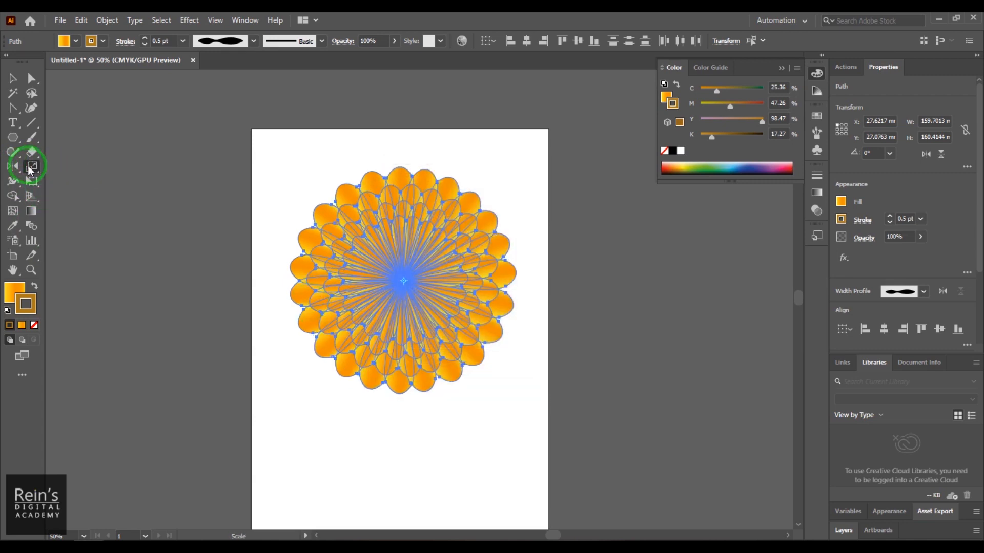
double_click(31, 167)
click(536, 385)
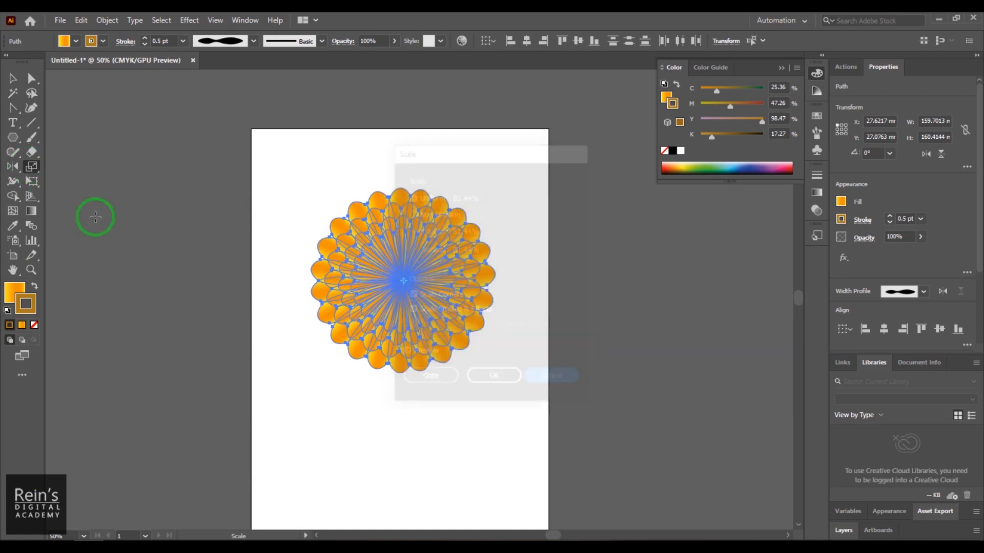
drag(32, 167, 70, 184)
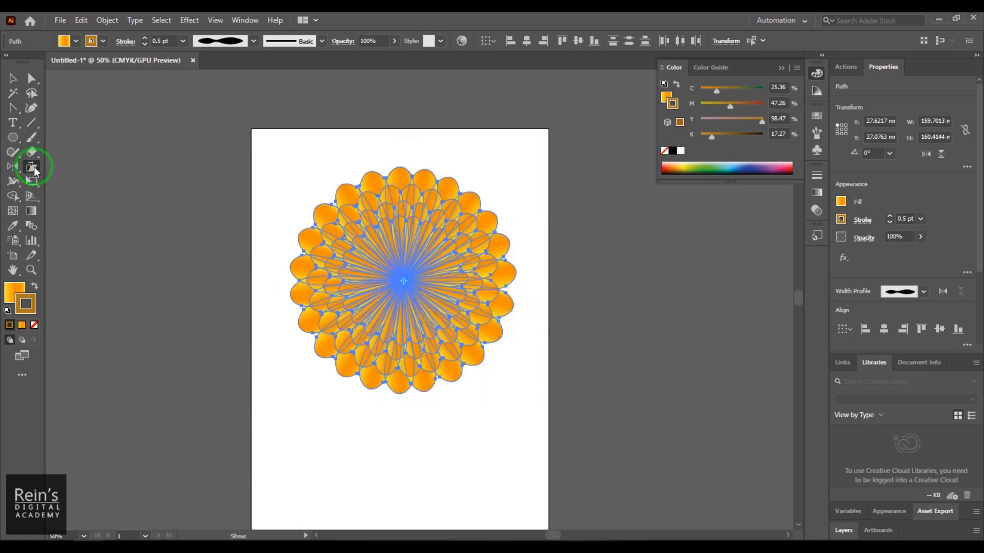
double_click(32, 166)
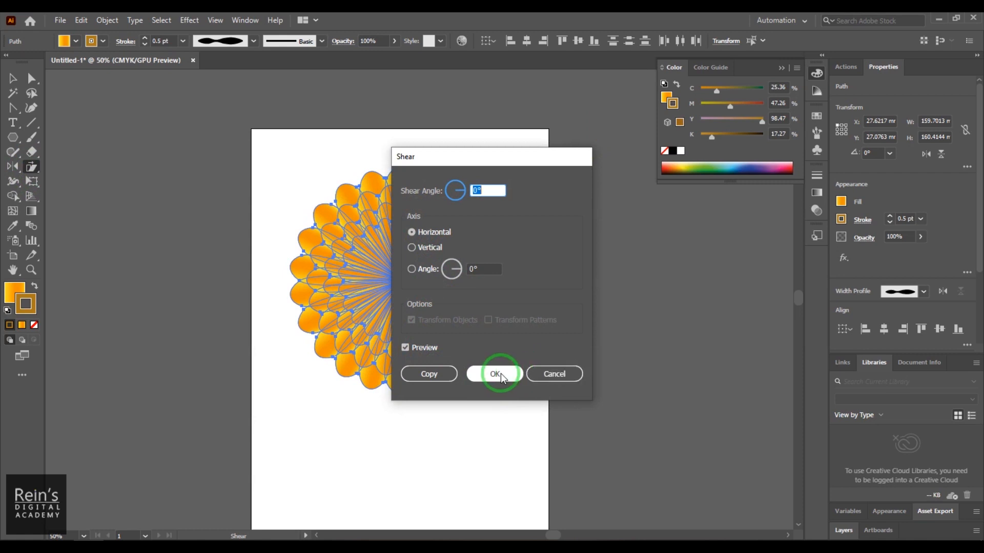
click(500, 374)
- Deselect the flower, reselect all of its petals with the Selection tool and rotate it slightly counterclockwise
click(13, 78)
click(338, 278)
click(255, 302)
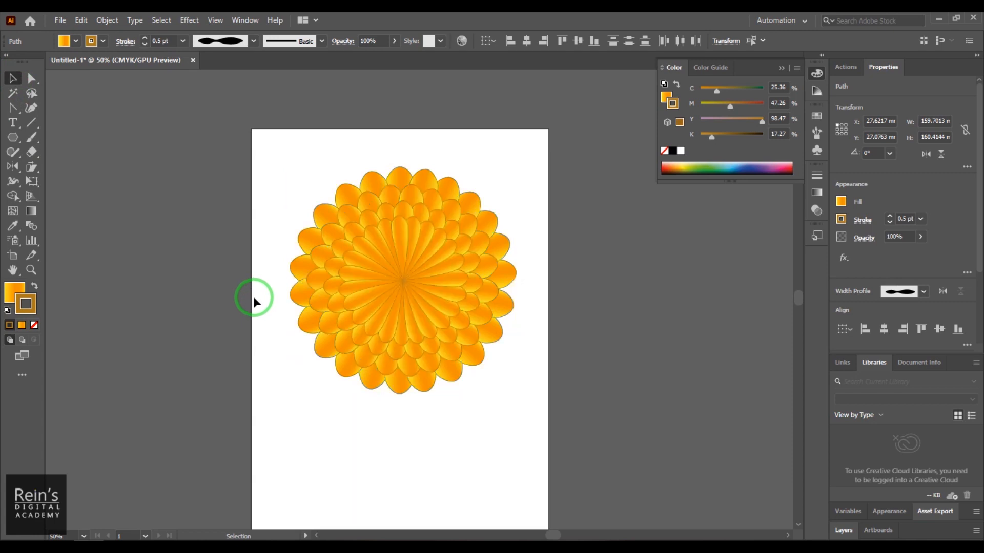
drag(272, 161, 511, 419)
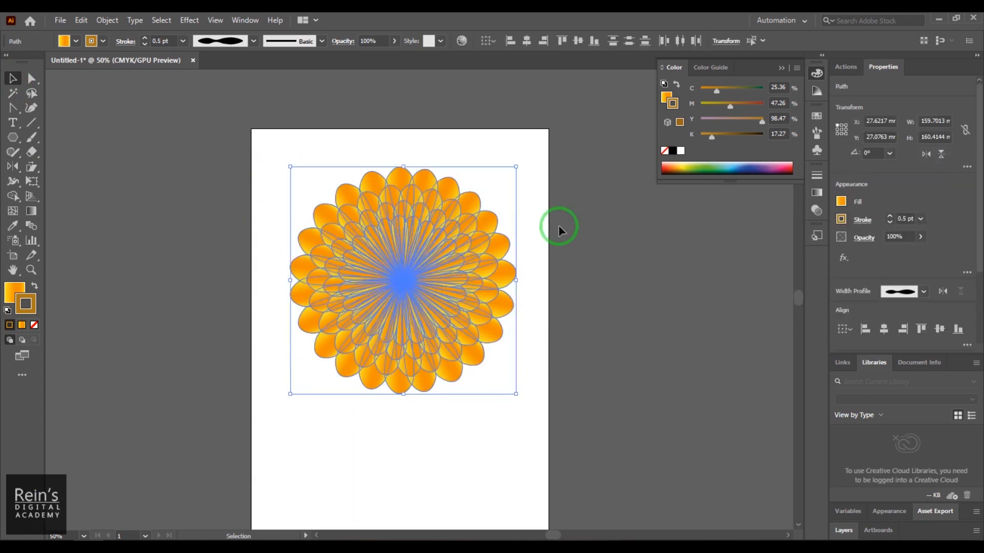
drag(518, 159, 493, 136)
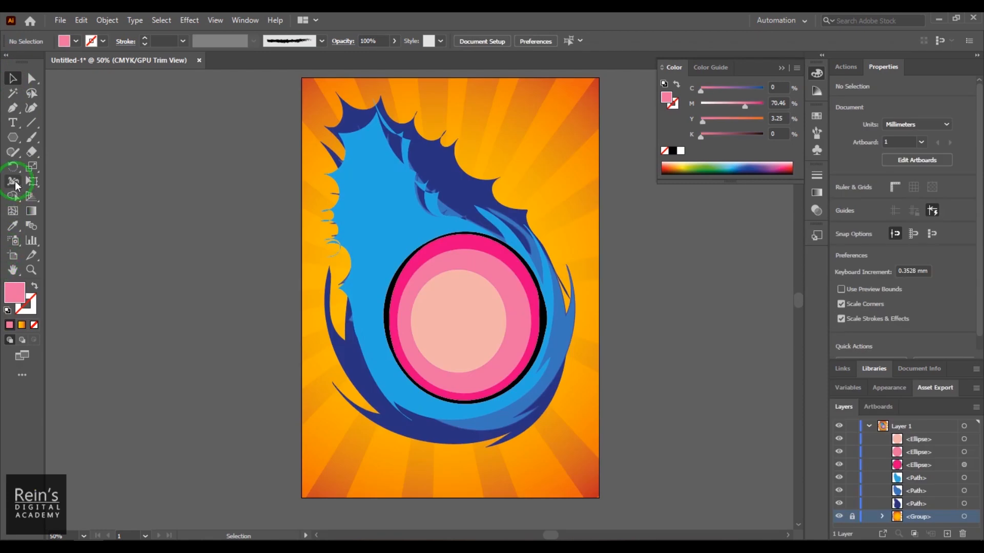
- Look through the Width tool group, which holds Warp, Twirl, Pucker, Bloat, Scallop, Crystallize and Wrinkle
click(13, 182)
drag(16, 185, 280, 343)
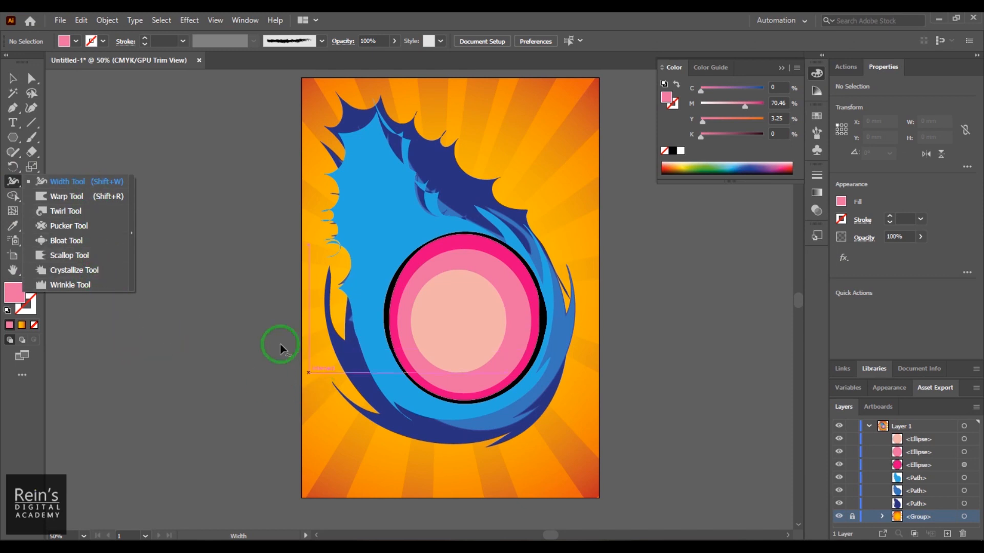
click(746, 389)
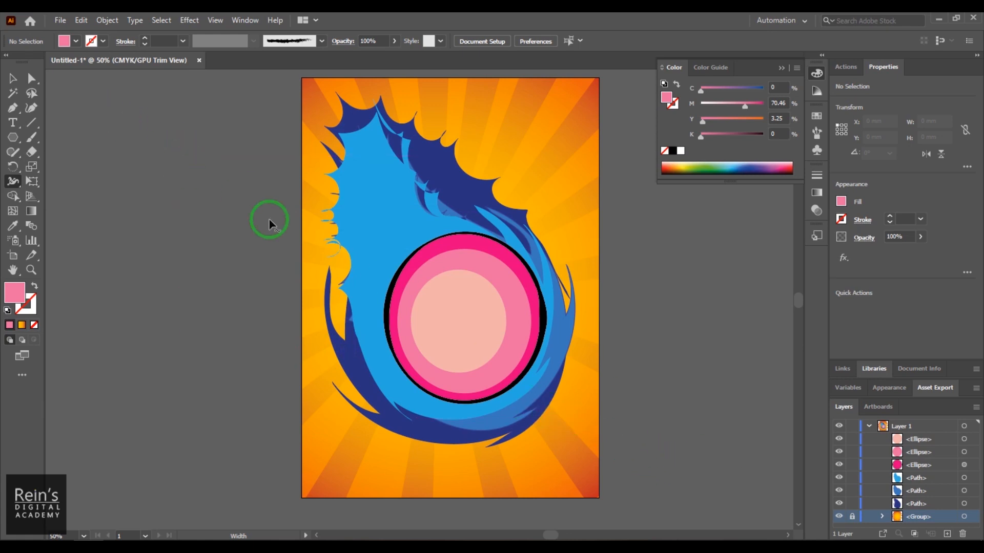
- Select the whole blue flame artwork with its pink circles and delete it, leaving only the sunburst background
click(12, 79)
drag(176, 120, 626, 421)
mouse_move(489, 325)
mouse_down()
mouse_move(474, 306)
mouse_move(491, 327)
mouse_up()
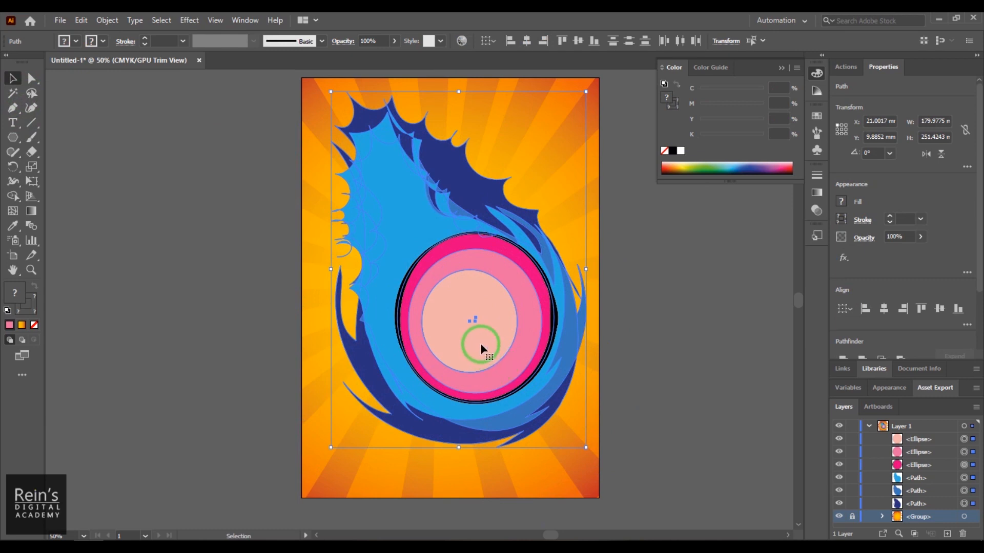
key(Delete)
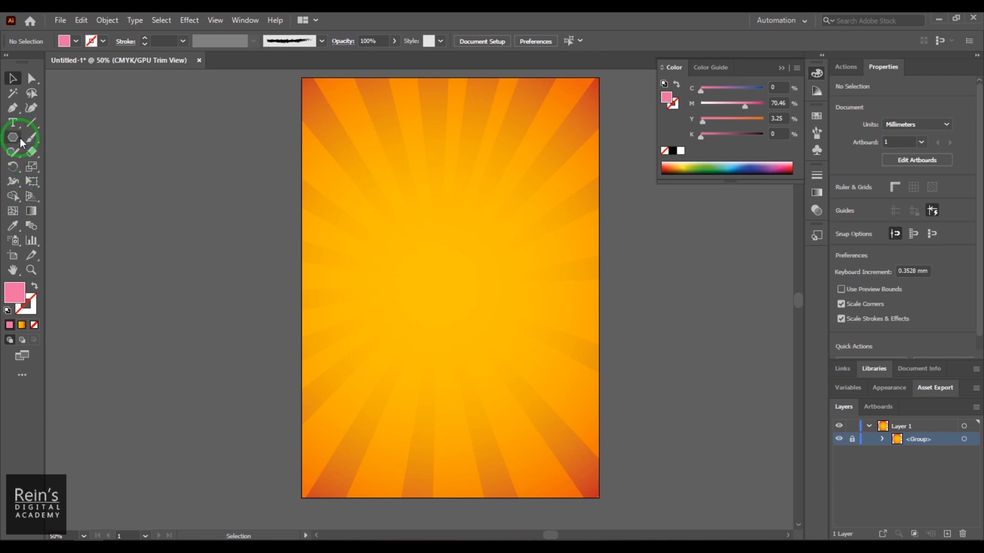
- Draw a circle about 116 mm in diameter with the Ellipse tool and move it near the middle of the sunburst
drag(17, 137, 79, 171)
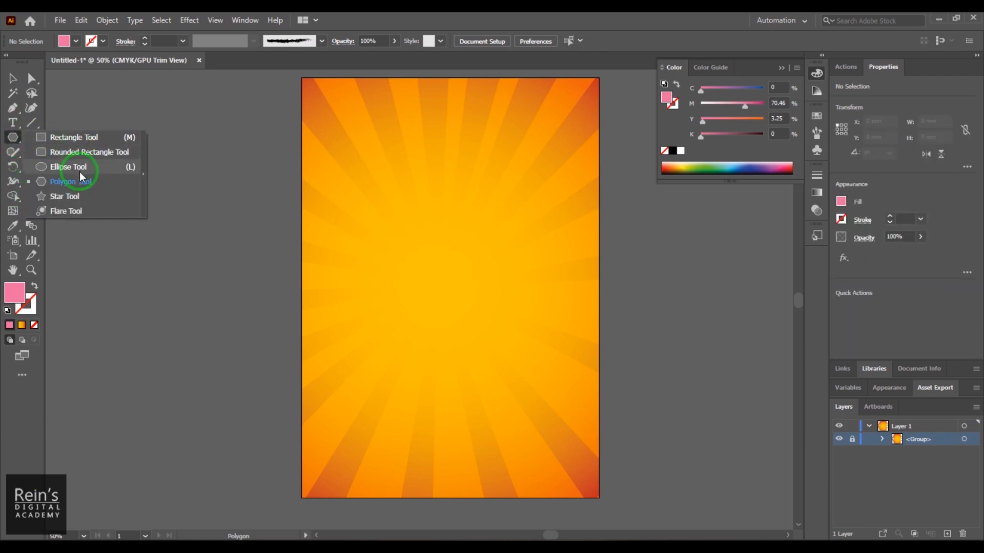
drag(80, 173, 80, 173)
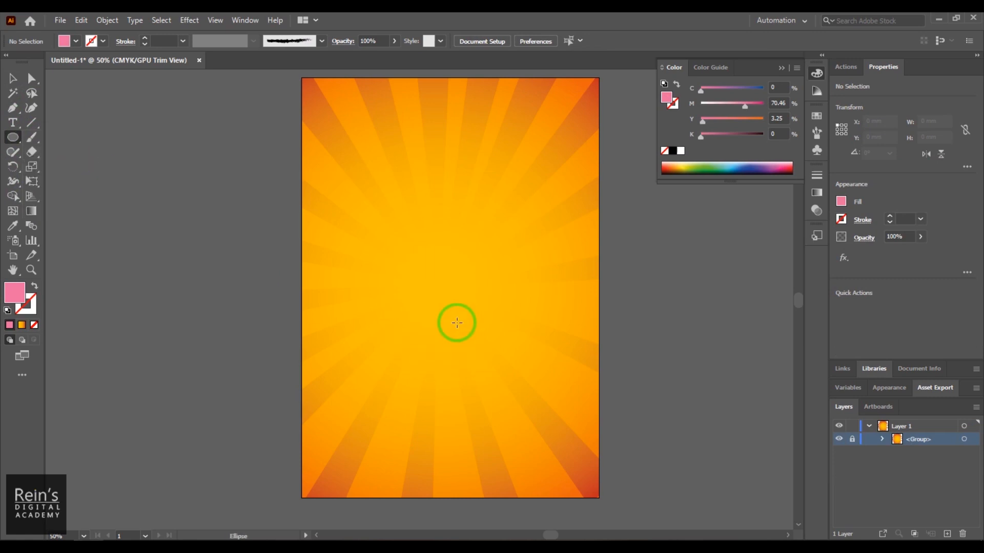
drag(392, 230, 513, 396)
click(13, 80)
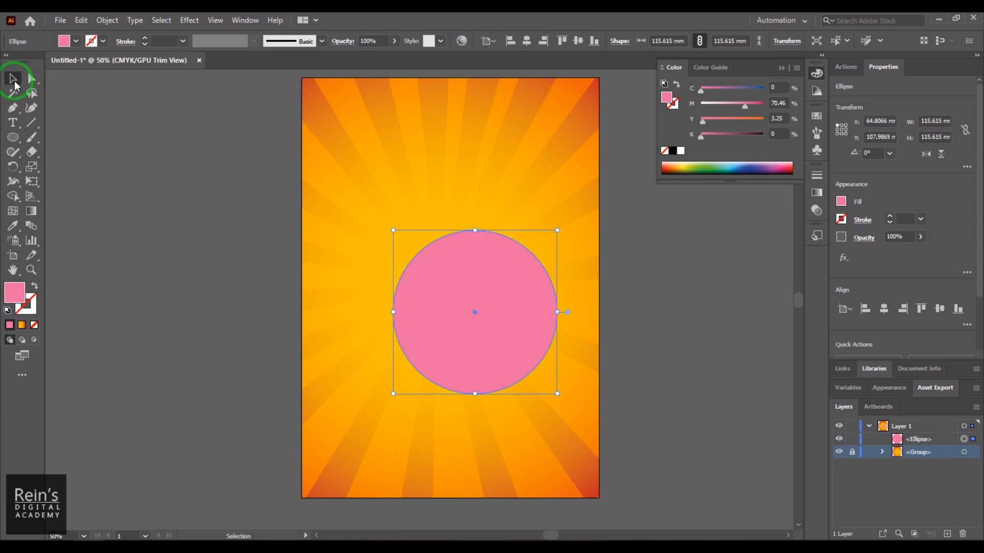
mouse_move(472, 347)
mouse_down()
mouse_move(453, 357)
mouse_move(459, 363)
mouse_move(458, 340)
mouse_up()
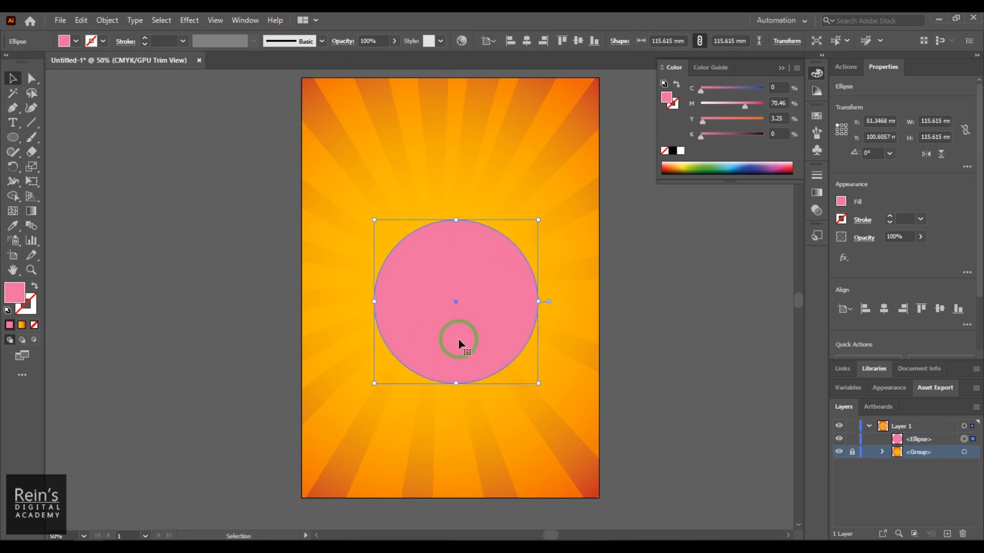
- Fill the circle with CMYK red and give it a black stroke
click(65, 46)
click(44, 61)
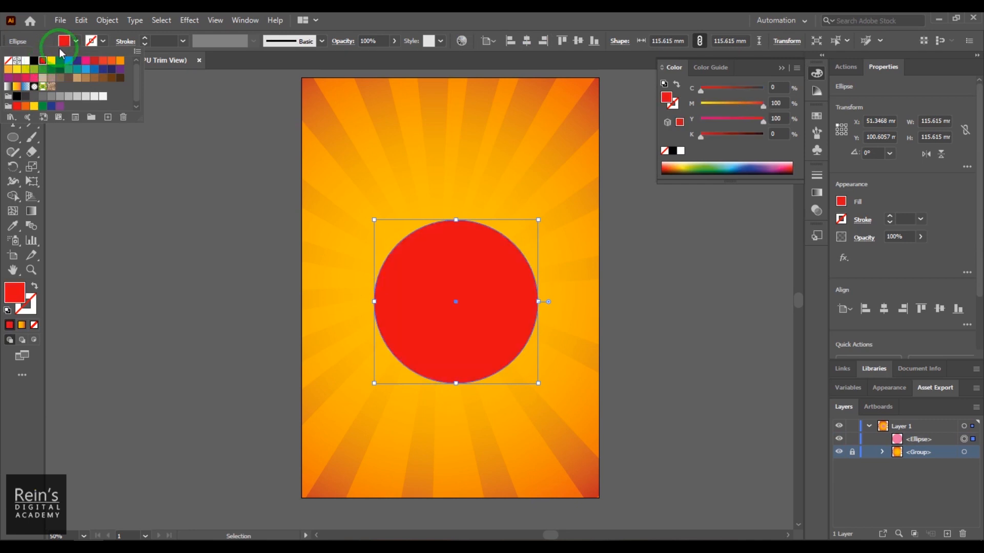
click(446, 18)
click(104, 43)
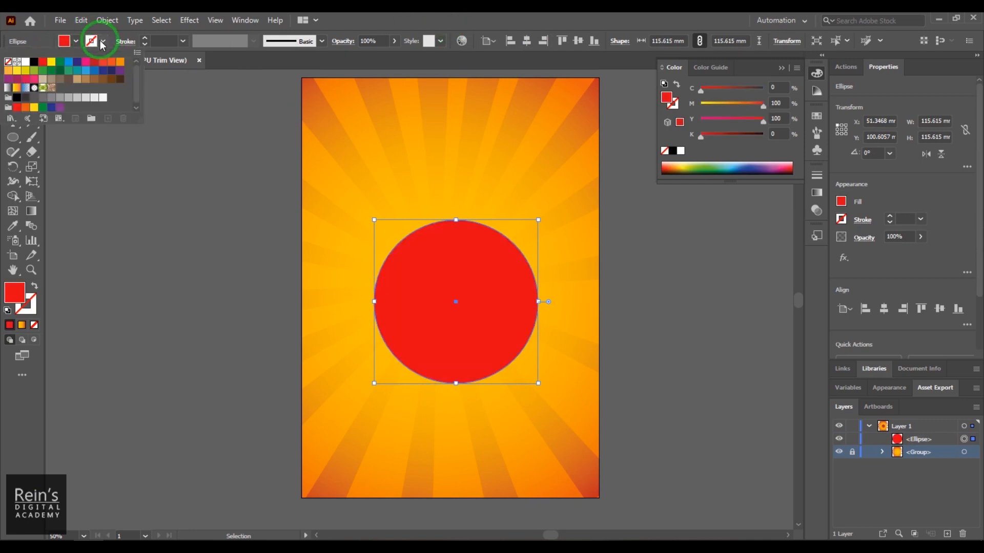
click(38, 64)
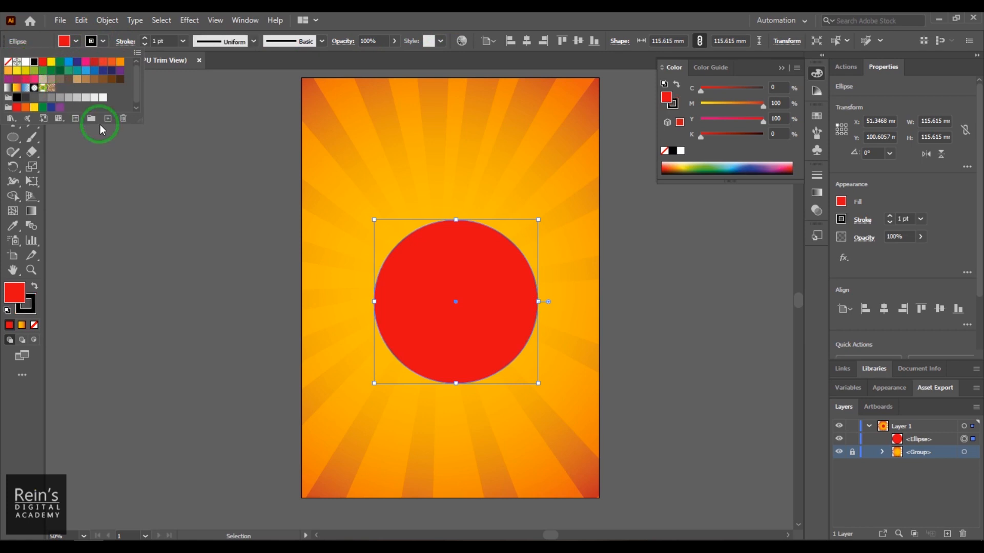
- Set the circle's stroke weight to 11 pt and deselect it
click(154, 40)
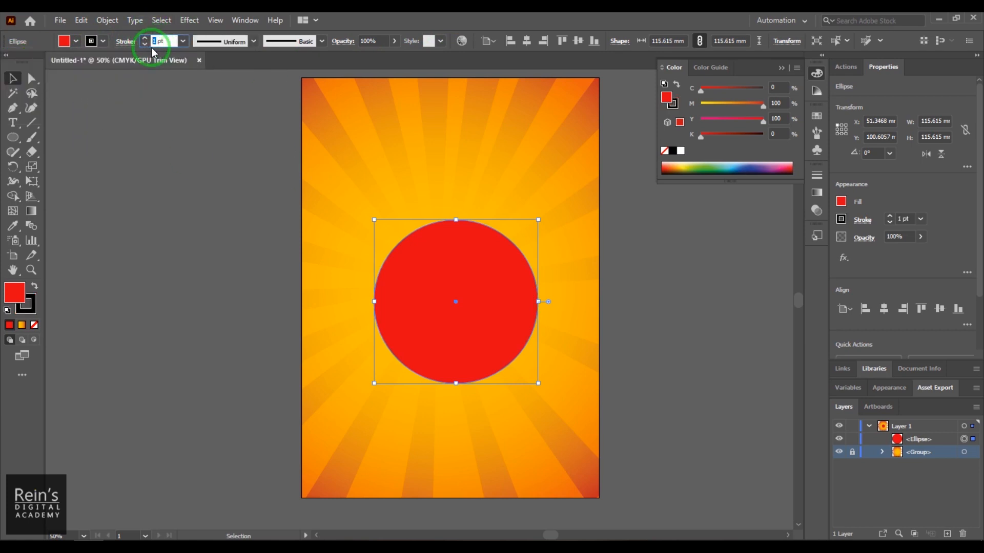
scroll(162, 42, up, 13)
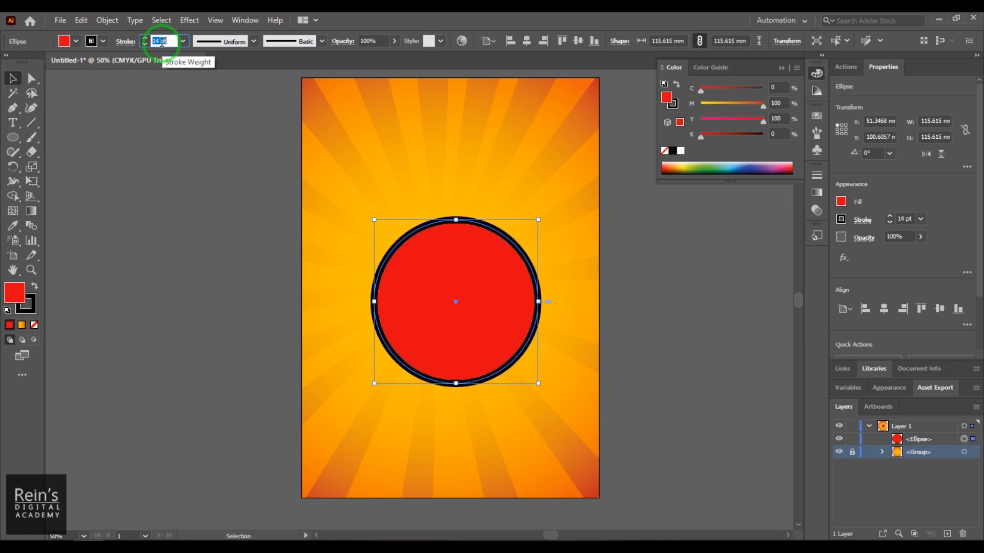
scroll(162, 42, down, 3)
click(478, 387)
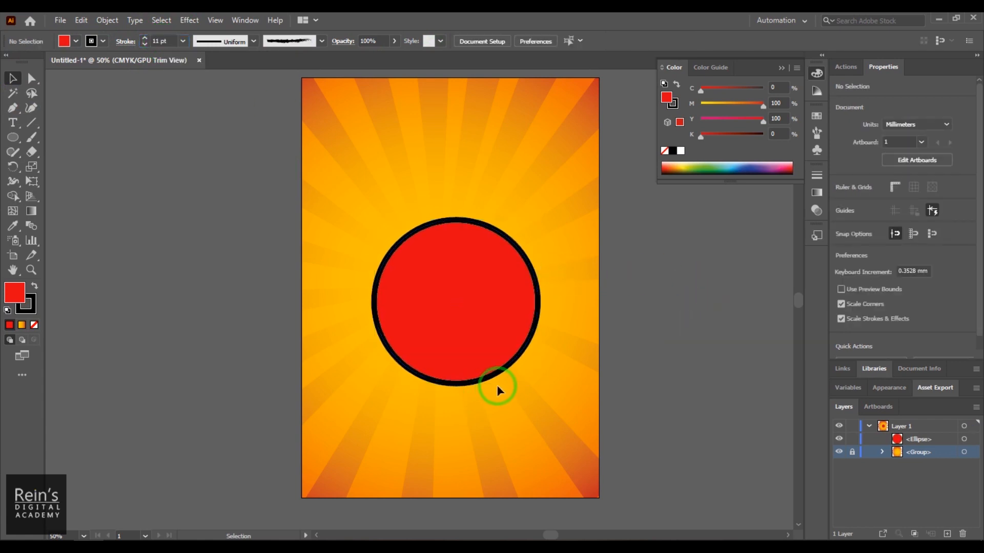
- Select the red circle, apply the double-bulge variable width profile to its stroke, and deselect it
click(468, 317)
click(298, 45)
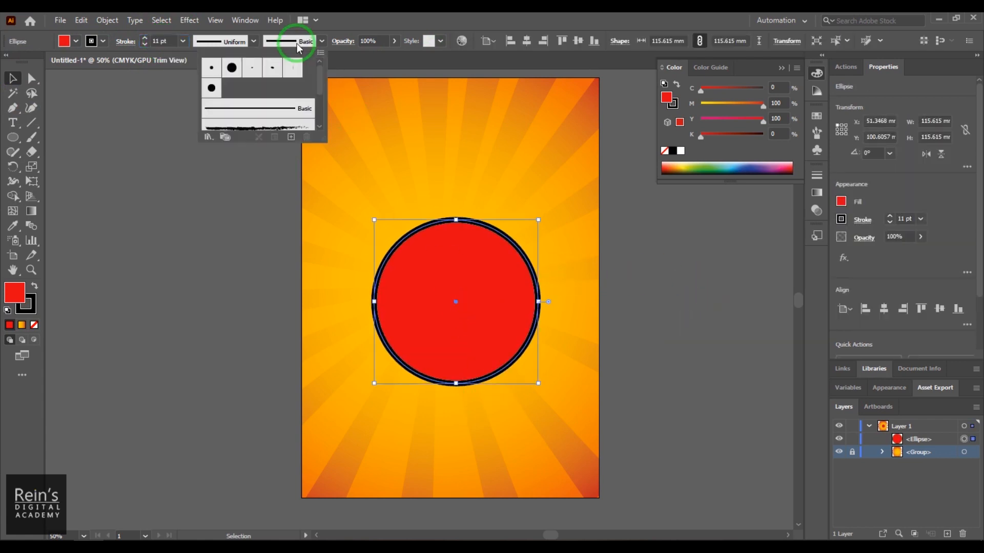
click(221, 44)
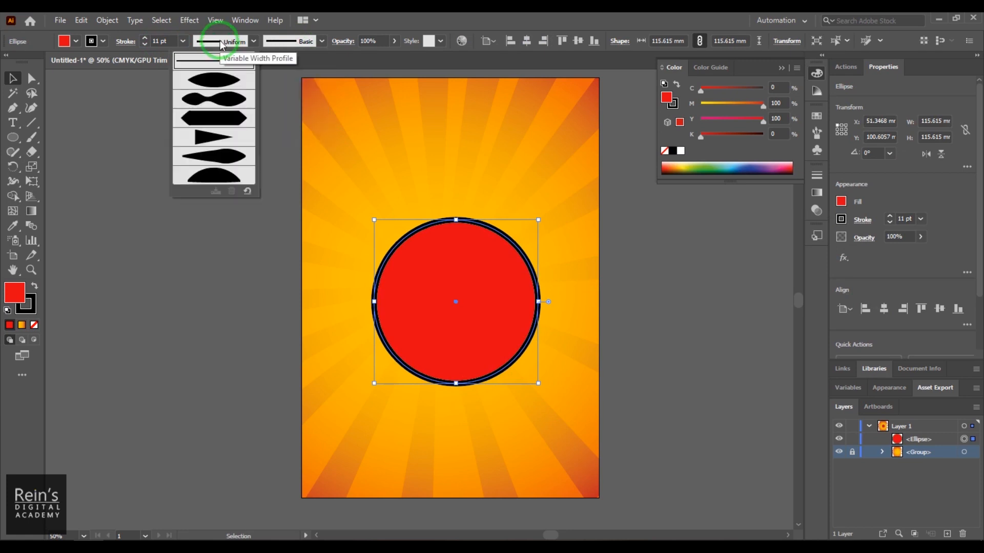
click(213, 98)
click(334, 387)
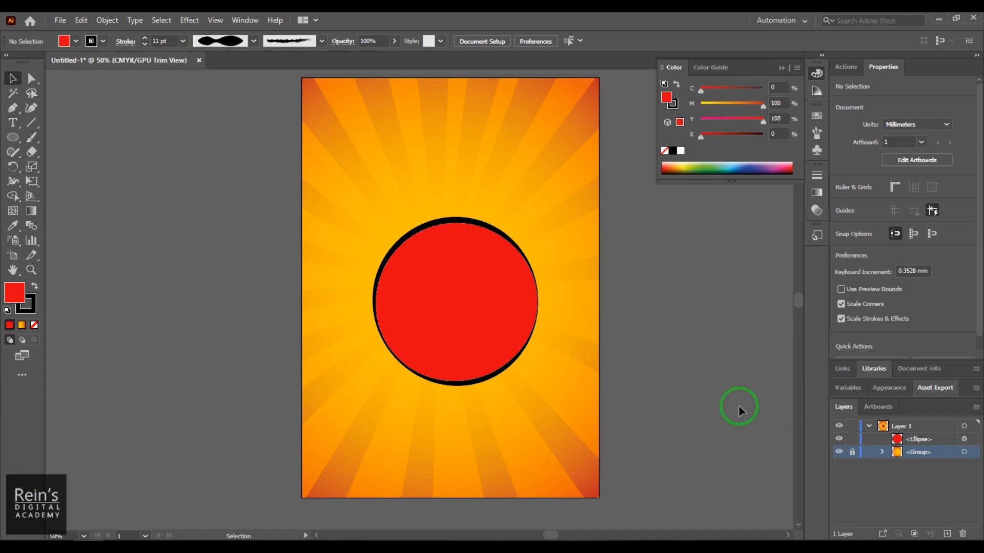
- Select the red circle, apply the asymmetric teardrop-shaped width profile to its stroke, and deselect it
key(z)
drag(587, 424, 659, 476)
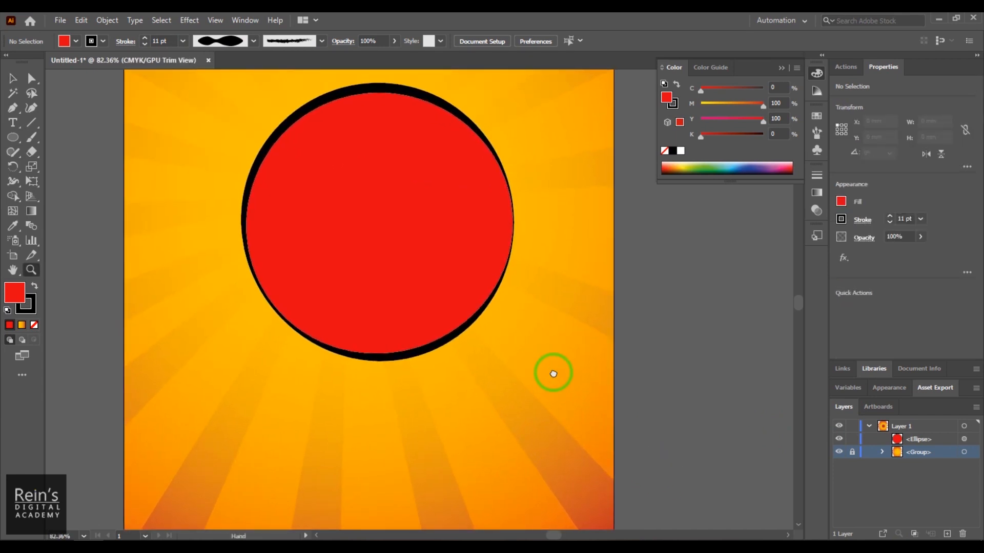
drag(551, 373, 578, 410)
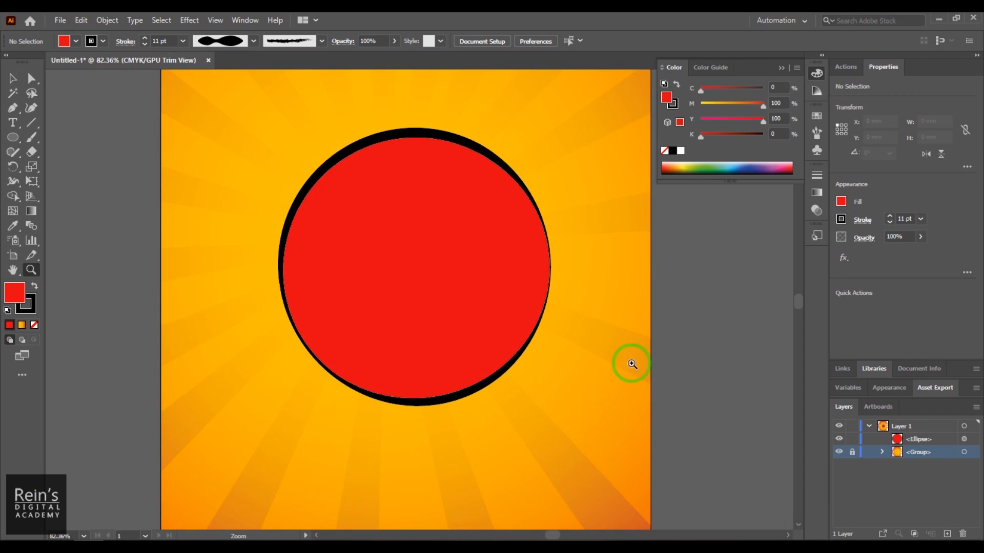
click(13, 78)
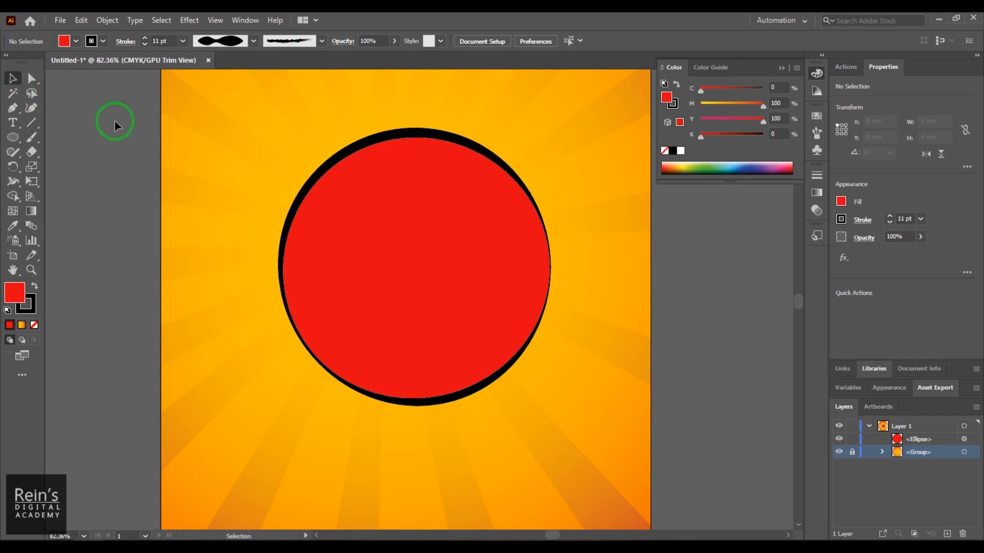
click(387, 227)
click(231, 43)
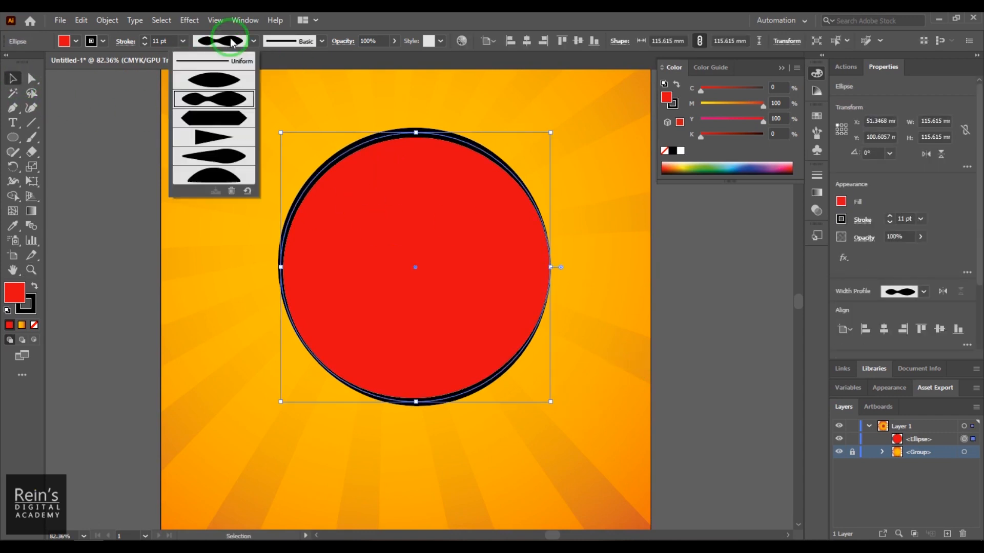
click(222, 156)
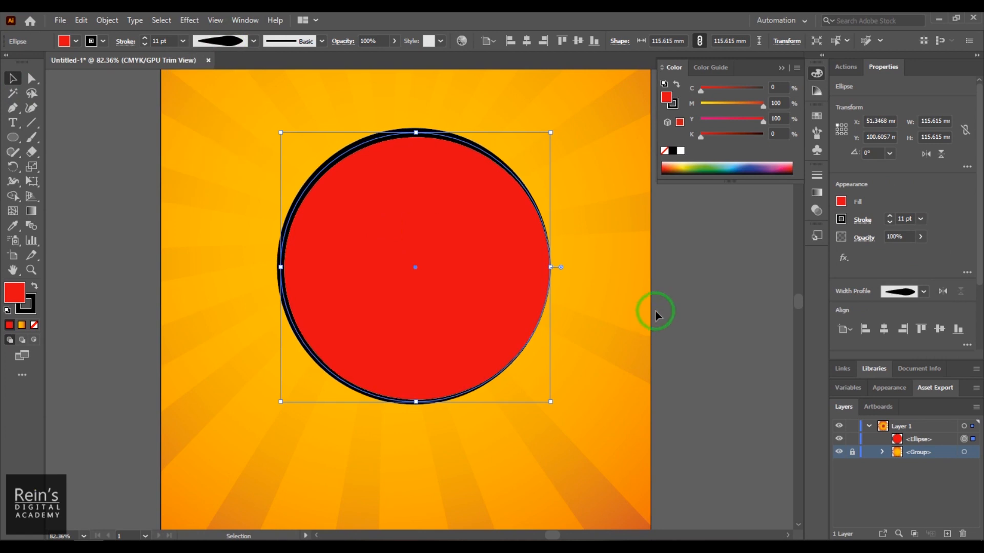
click(773, 324)
- Select the circle, apply the symmetric lens-shaped width profile to its stroke, and deselect it
click(243, 41)
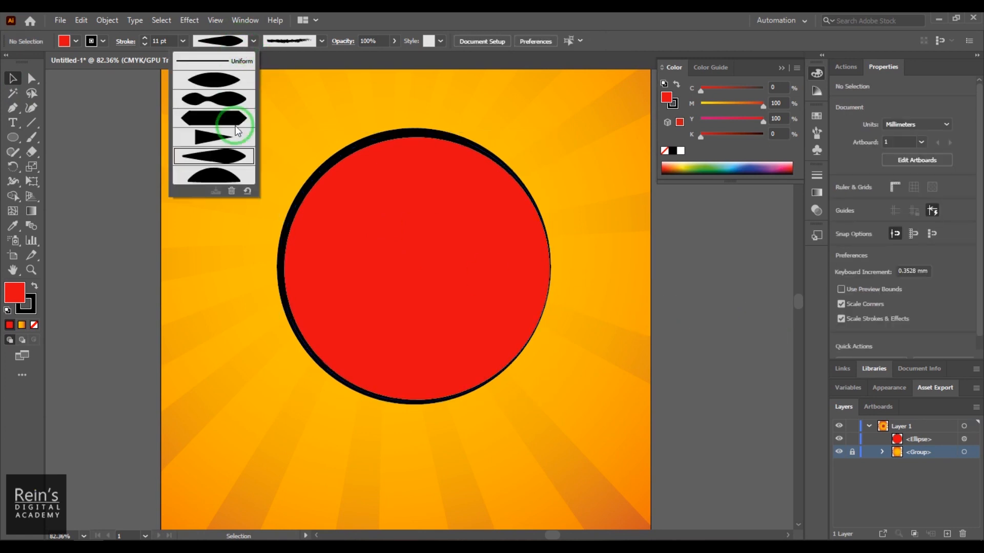
click(219, 76)
key(ctrl+a)
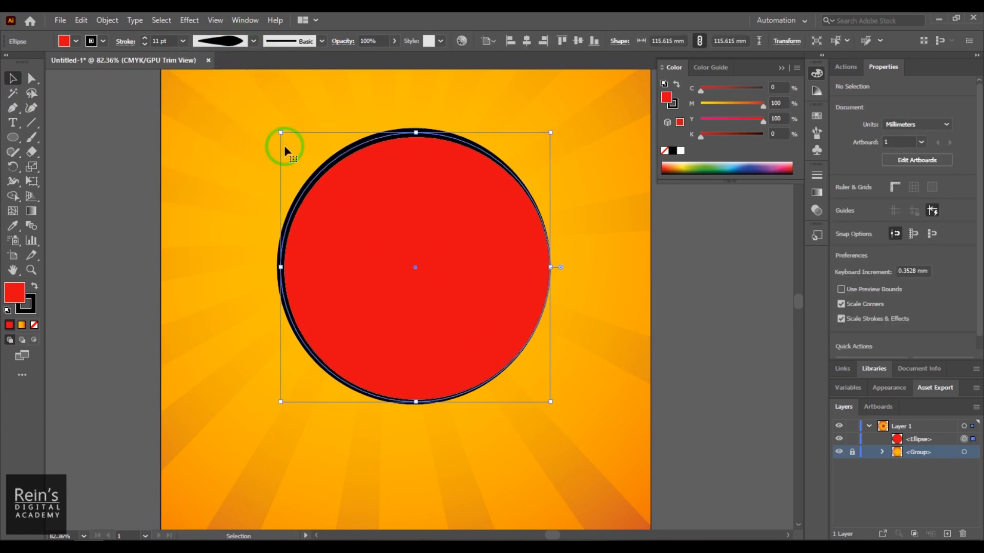
click(220, 41)
click(222, 89)
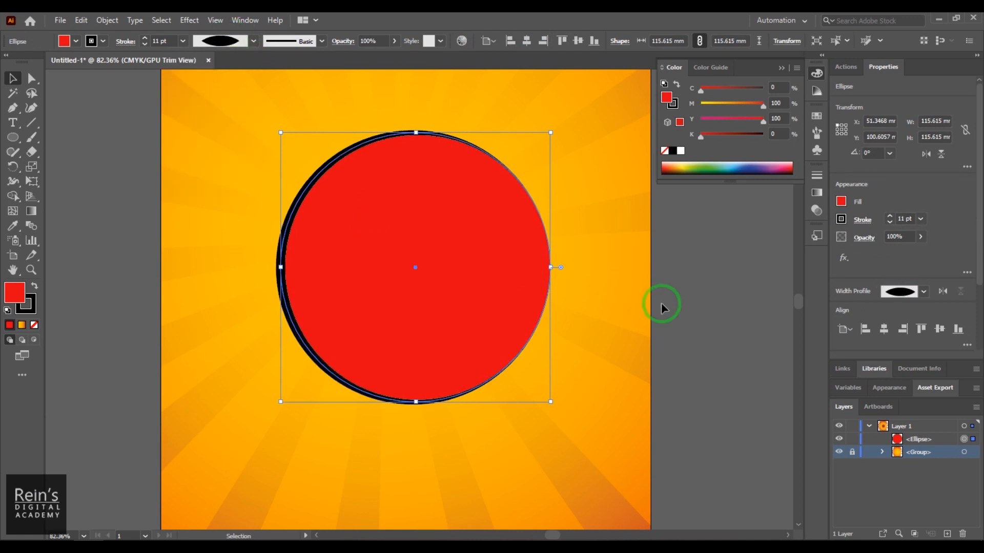
click(693, 302)
- Reselect the circle and return its stroke to the Uniform width profile
key(ctrl+a)
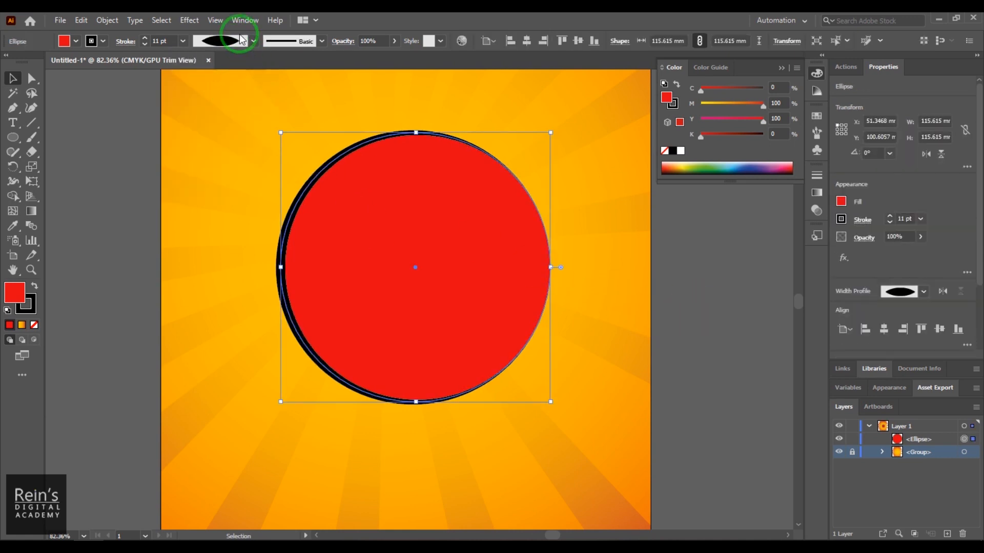
click(239, 43)
click(220, 63)
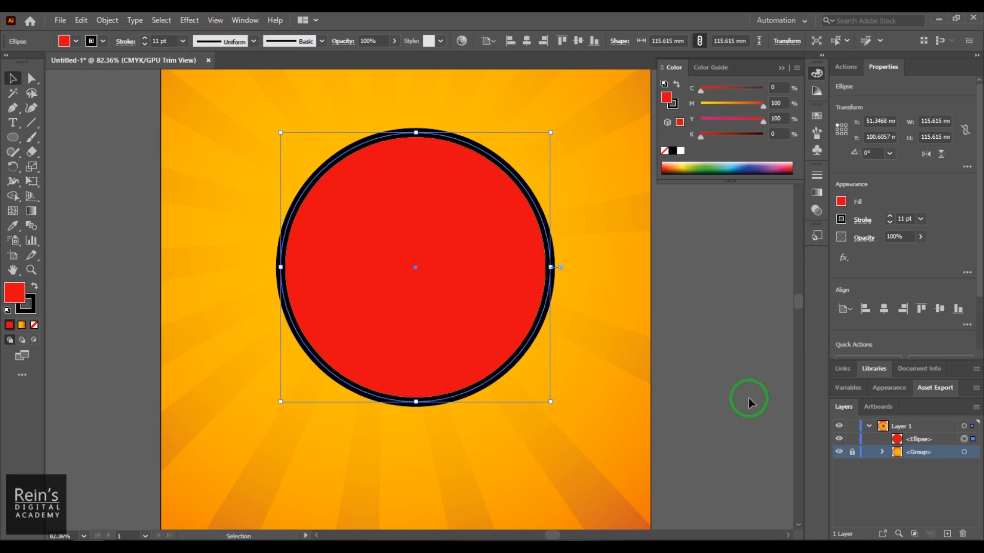
click(228, 41)
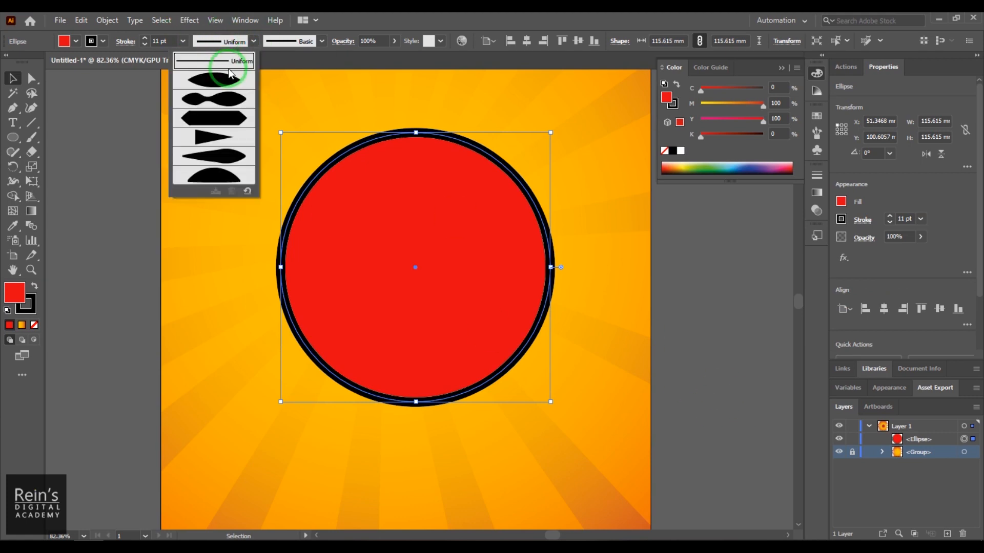
click(689, 318)
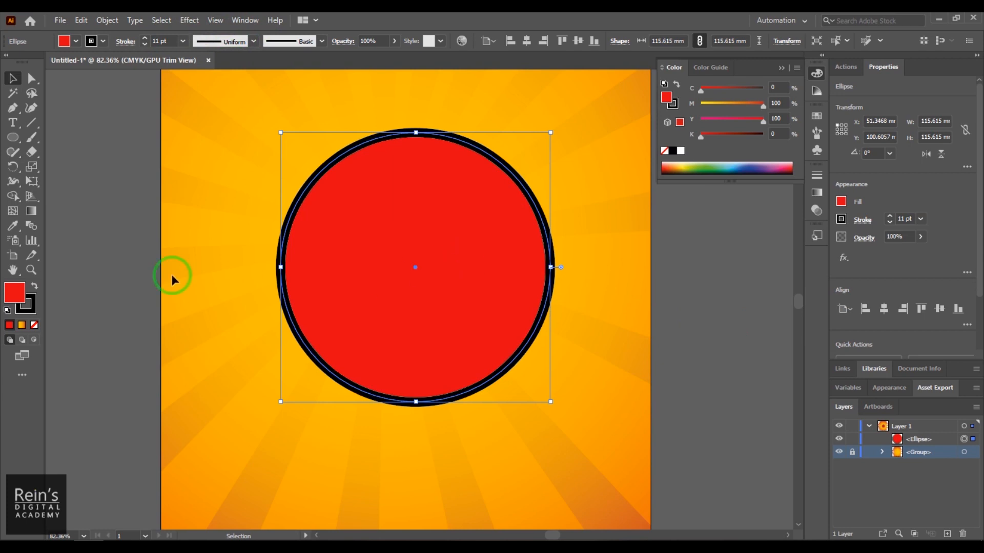
- With the Width tool, widen the circle's stroke at its upper left, narrow it at the lower left, and add a bulge at the right edge
click(12, 185)
drag(13, 188, 88, 184)
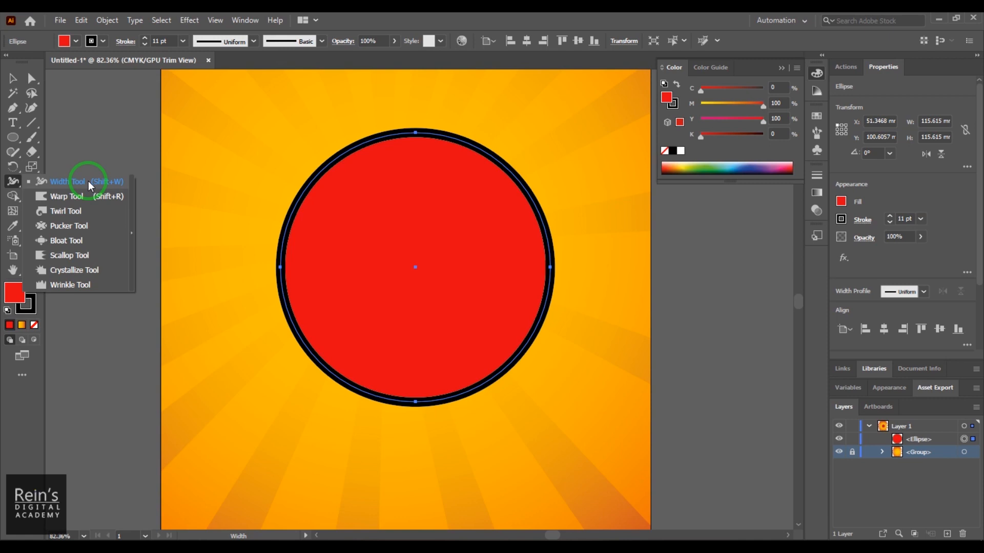
drag(88, 180, 88, 180)
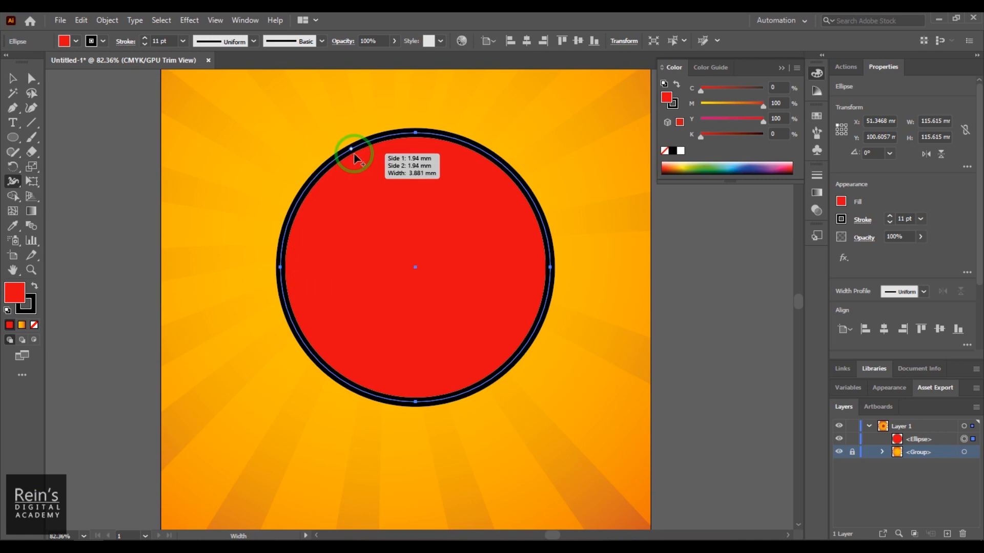
drag(354, 154, 358, 161)
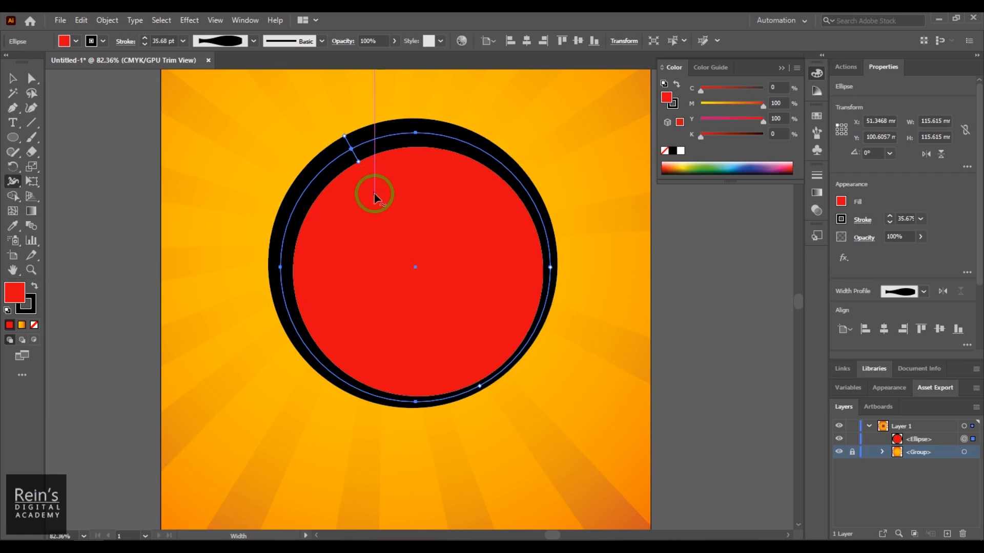
drag(304, 345, 305, 348)
mouse_move(520, 190)
mouse_down()
mouse_move(540, 219)
mouse_move(540, 251)
mouse_up()
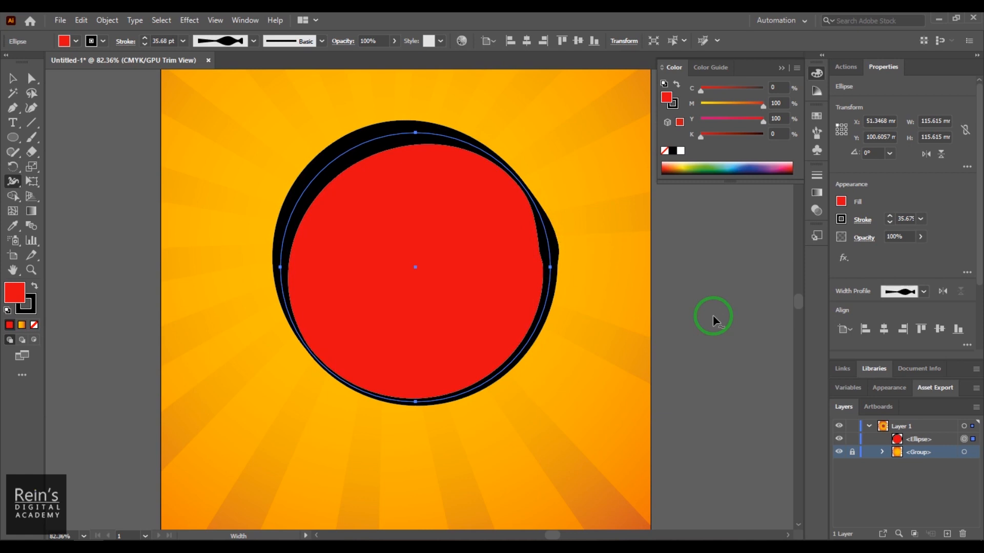
- Try several weights for the circle's variable-width stroke and settle on 12 pt
click(159, 41)
text(29)
key(Return)
key(Down)
key(Down)
key(Down)
key(Down)
key(Down)
key(Down)
key(Down)
key(Down)
key(Down)
key(Down)
key(Down)
key(Down)
key(Down)
key(Down)
key(Down)
key(Down)
key(Down)
key(Down)
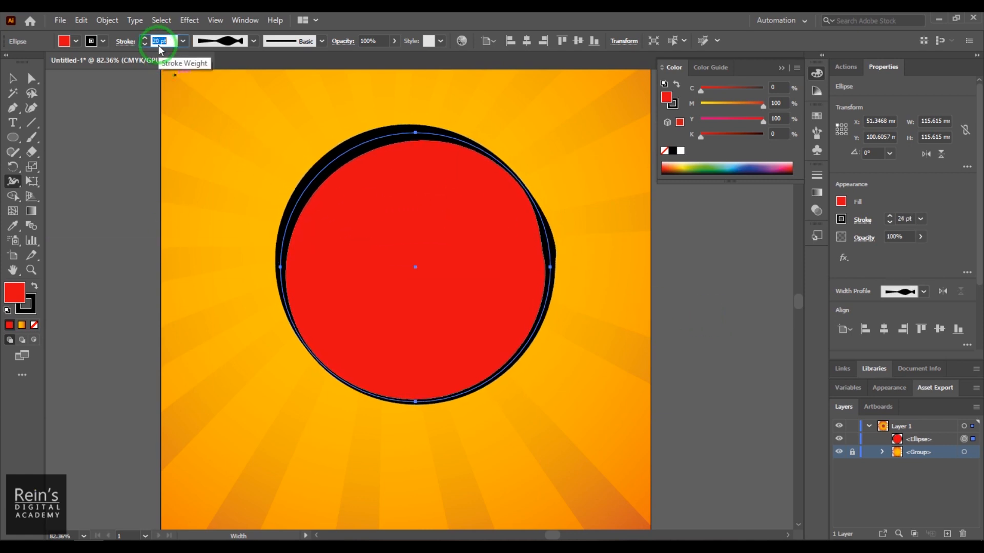
key(Up)
key(Up)
key(Up)
key(Up)
key(Up)
key(Up)
key(Up)
key(Up)
key(Up)
key(Up)
key(Up)
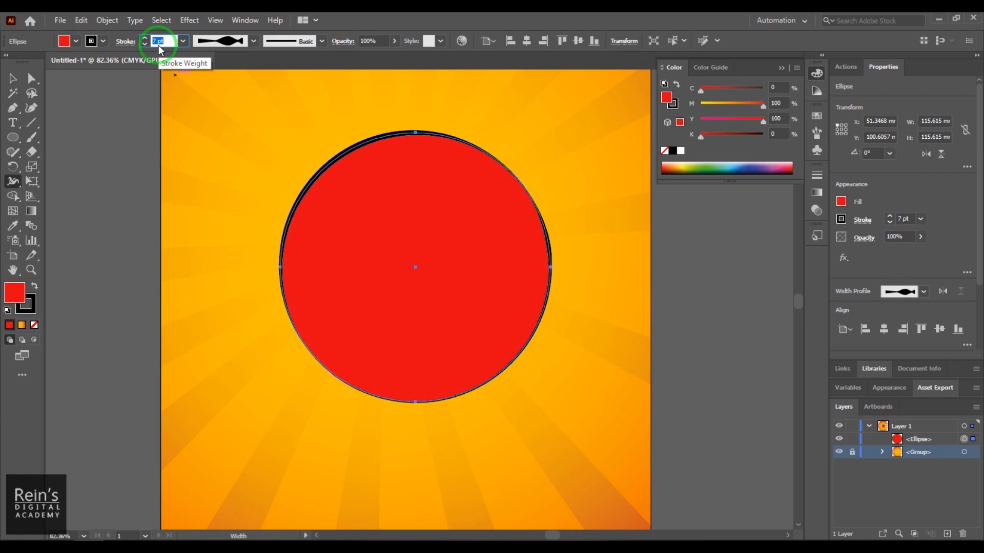
key(Up)
key(Up)
key(Up)
key(Up)
key(Up)
key(Up)
key(Up)
key(Up)
key(Up)
key(Up)
key(Up)
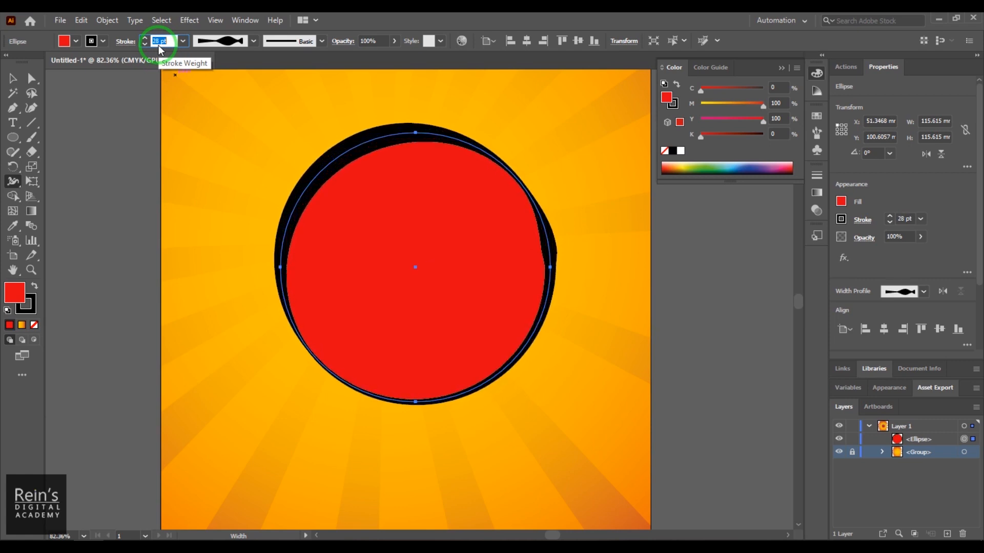
scroll(153, 41, down, 19)
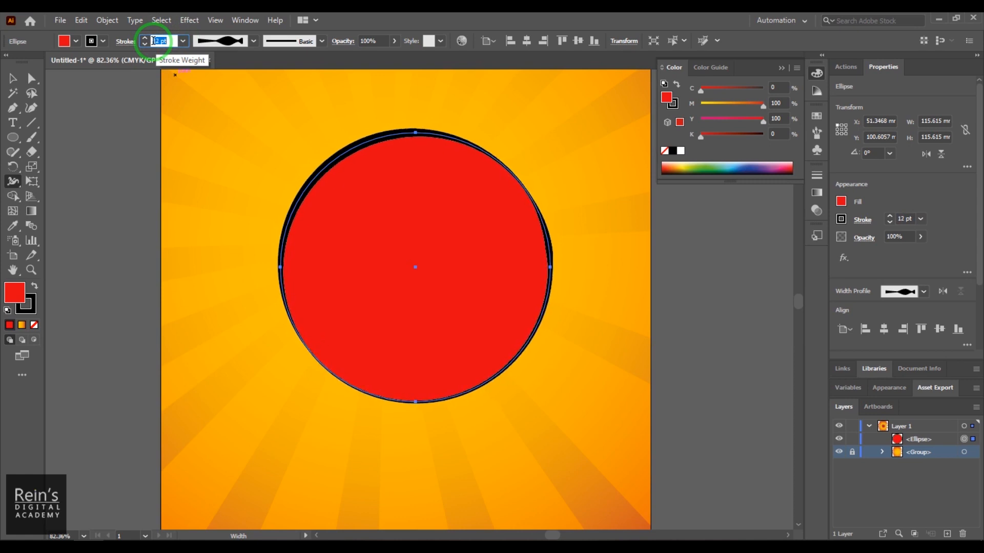
- Change the circle's stroke colour to the dark red swatch and deselect the circle
click(91, 41)
click(94, 61)
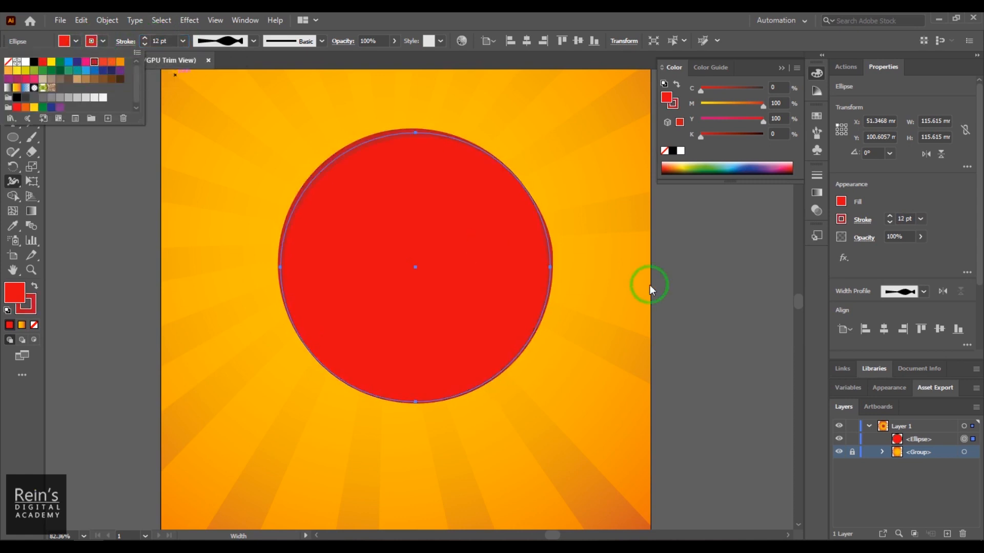
click(721, 327)
click(13, 78)
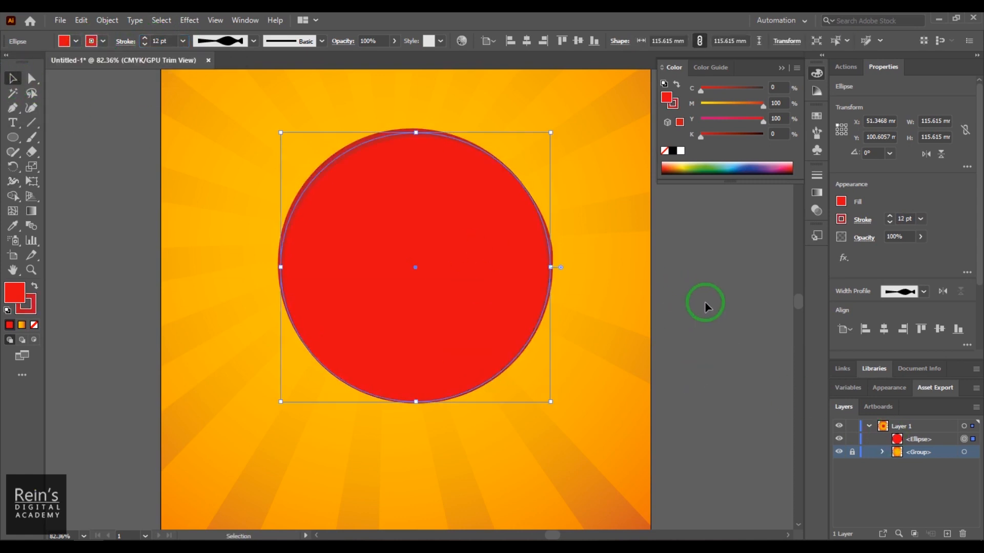
click(722, 304)
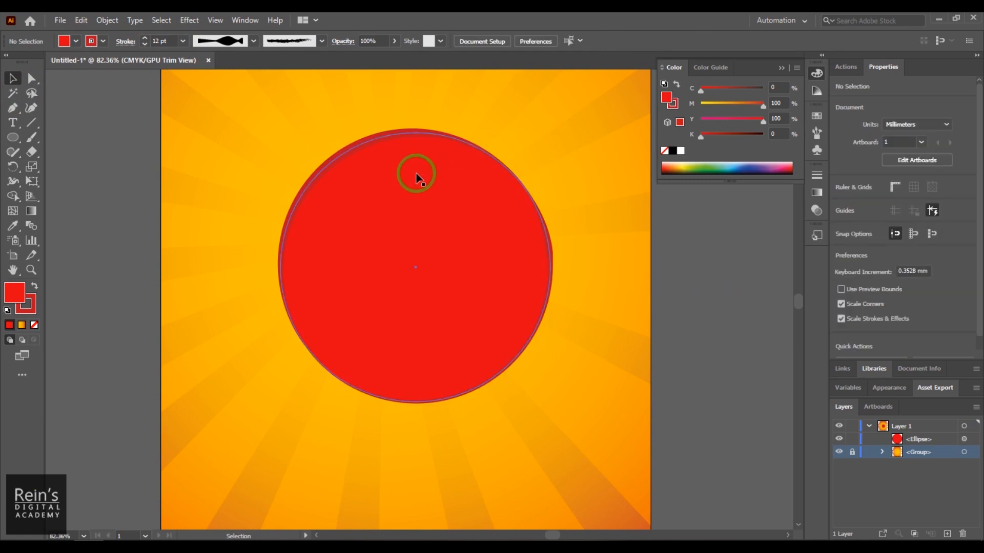
- Scale the circle down to about 88.5 mm in diameter, reposition it near the middle of the sunburst, and deselect it
click(416, 281)
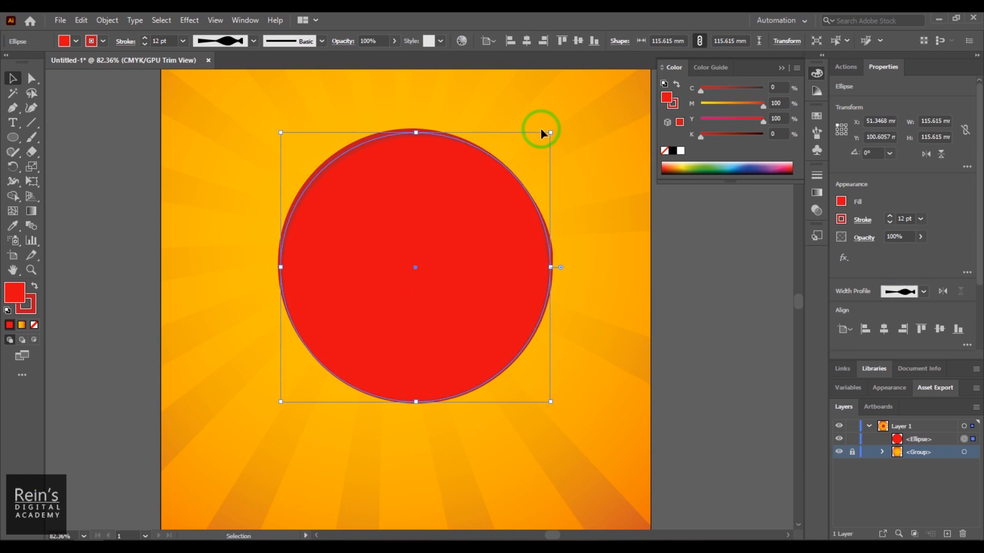
drag(552, 132, 487, 196)
drag(444, 288, 460, 277)
scroll(797, 378, down, 5)
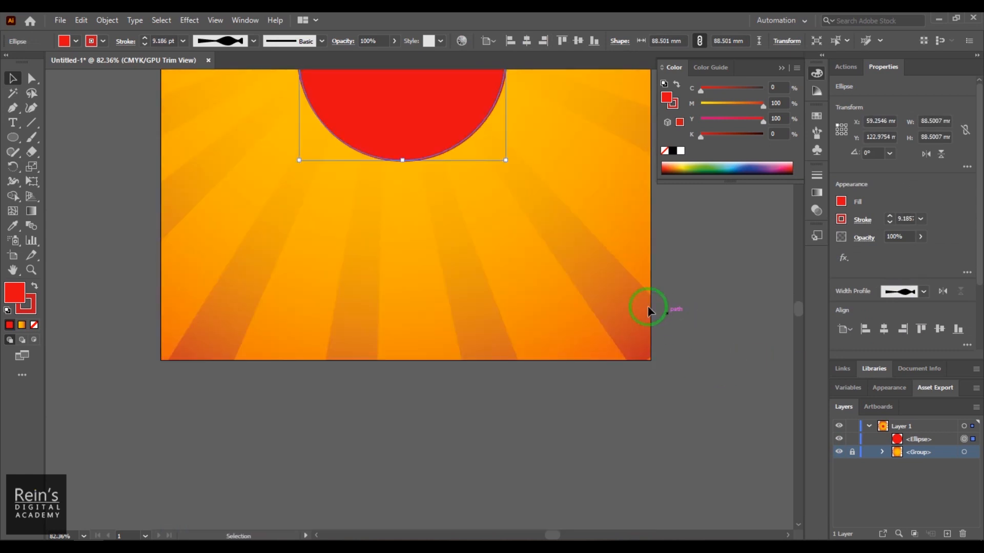
key(space)
drag(545, 235, 555, 428)
click(723, 342)
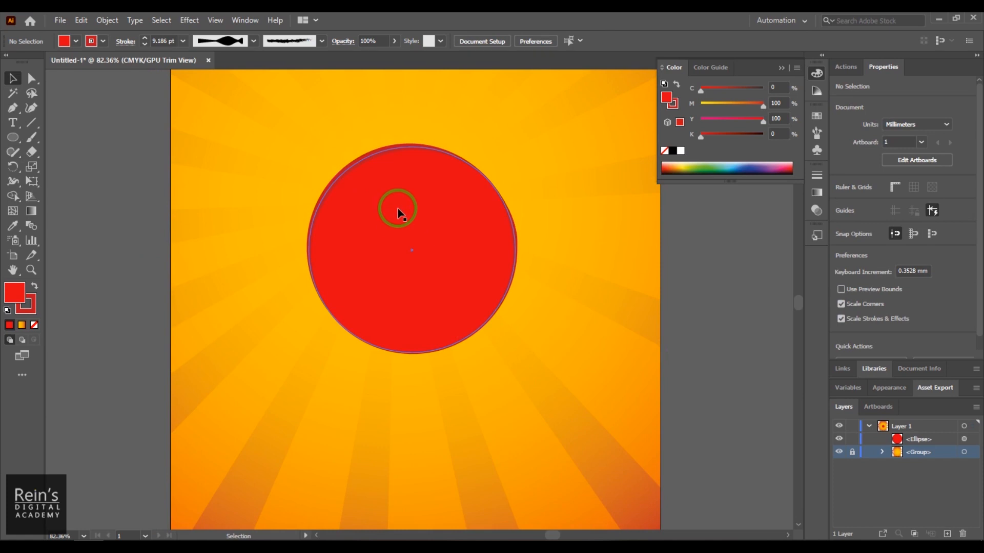
- With the Width tool, open the circle's upper-left width point for editing and set its Side 1 to 5 mm
key(ctrl+equal)
key(ctrl+equal)
key(space)
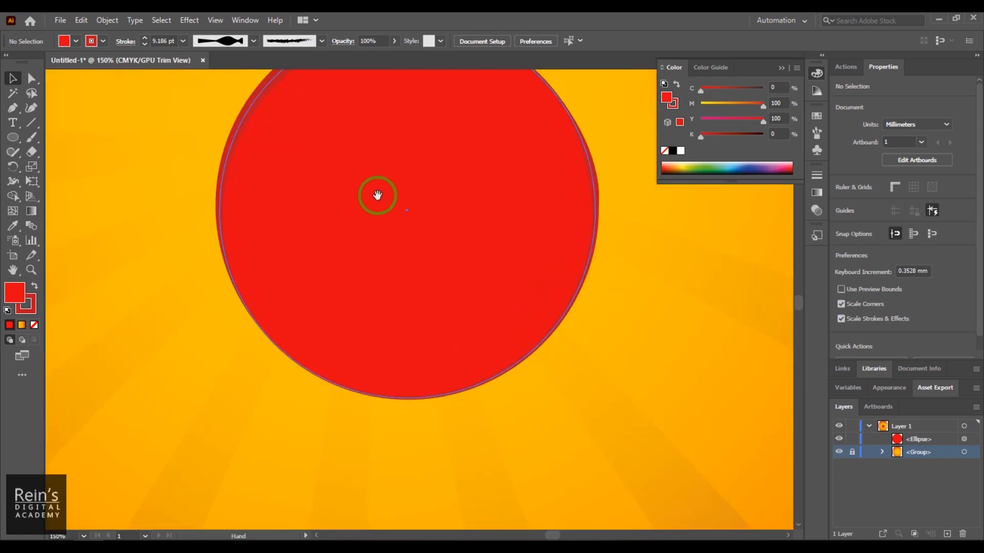
drag(377, 196, 384, 284)
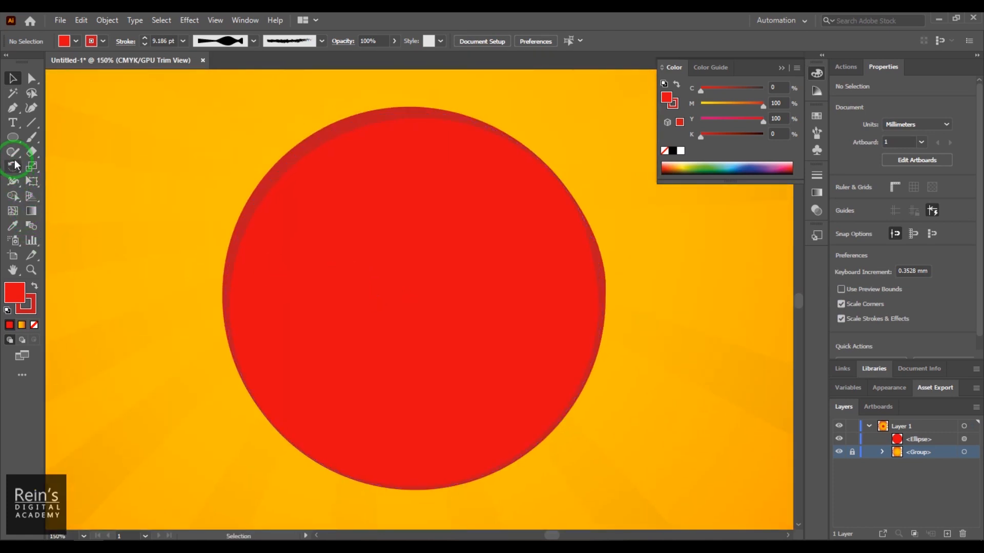
click(13, 181)
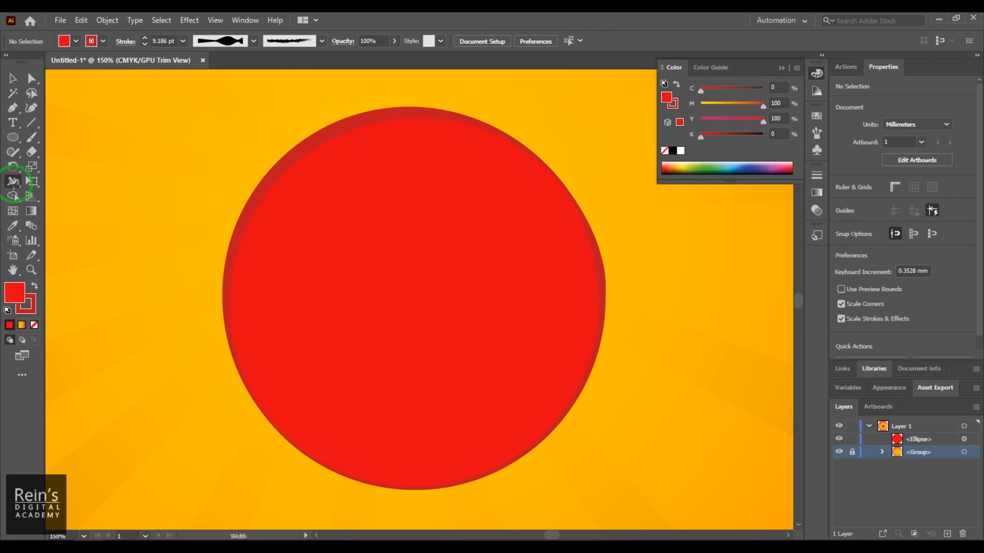
double_click(325, 137)
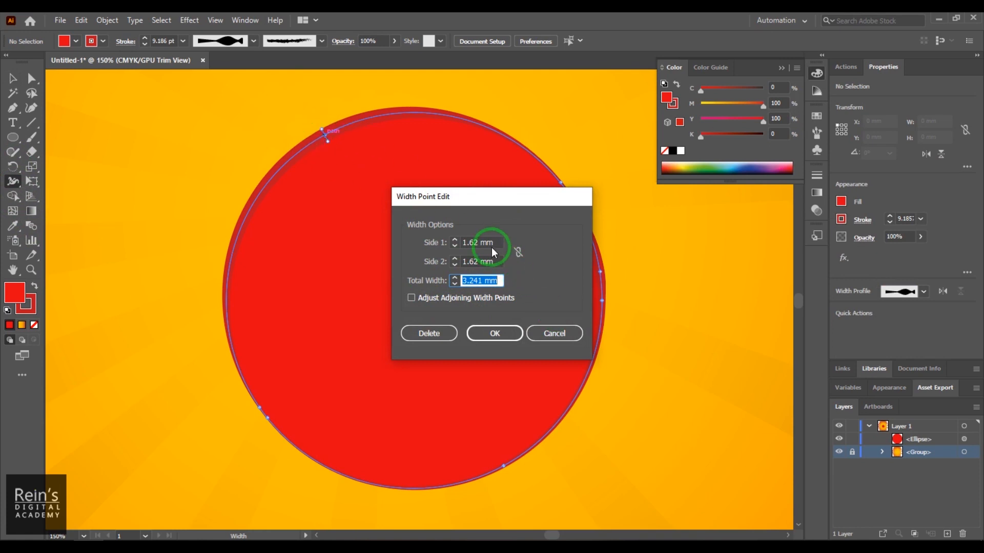
click(468, 244)
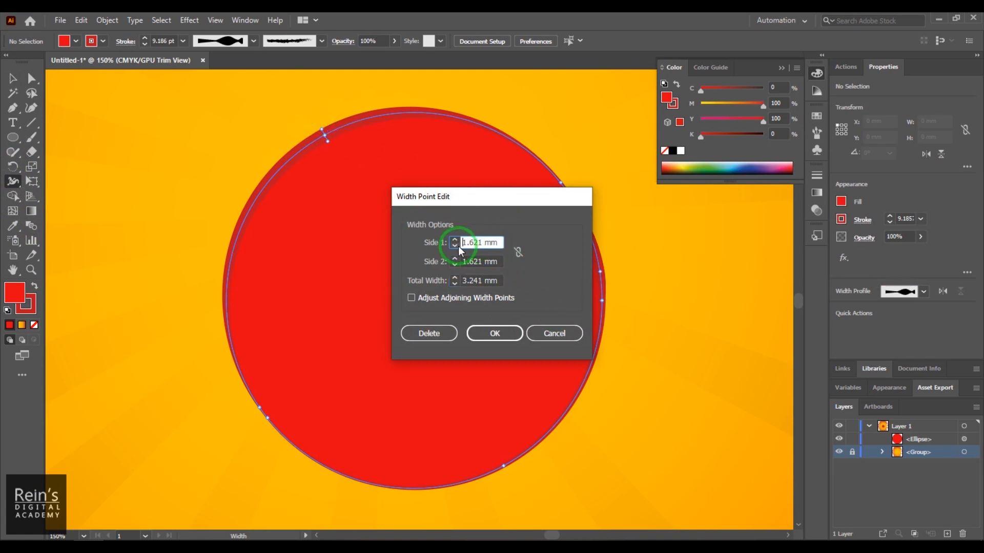
scroll(464, 243, up, 7)
scroll(466, 244, down, 2)
scroll(466, 244, up, 2)
scroll(465, 244, down, 3)
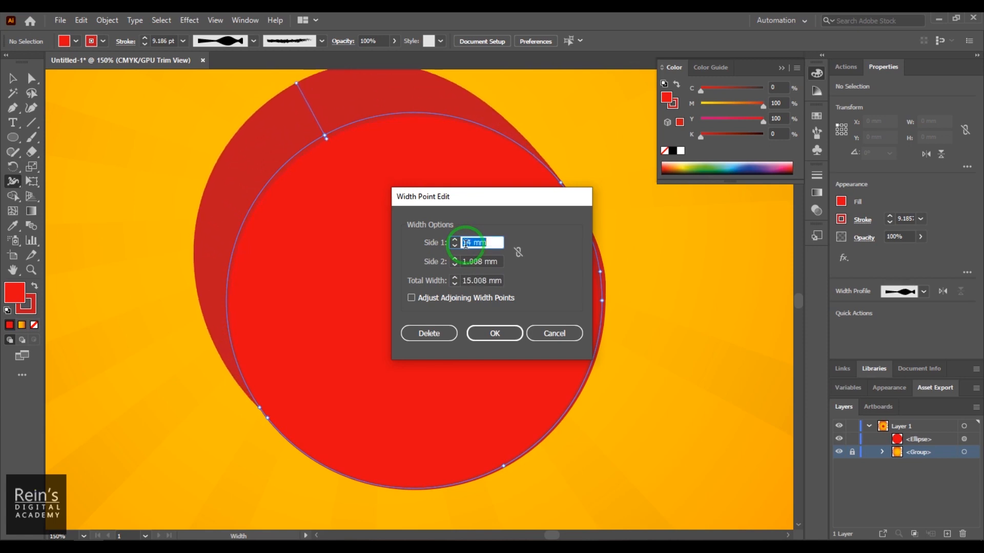
scroll(465, 244, down, 4)
scroll(465, 244, up, 4)
scroll(465, 244, down, 2)
scroll(465, 245, up, 3)
scroll(466, 244, down, 1)
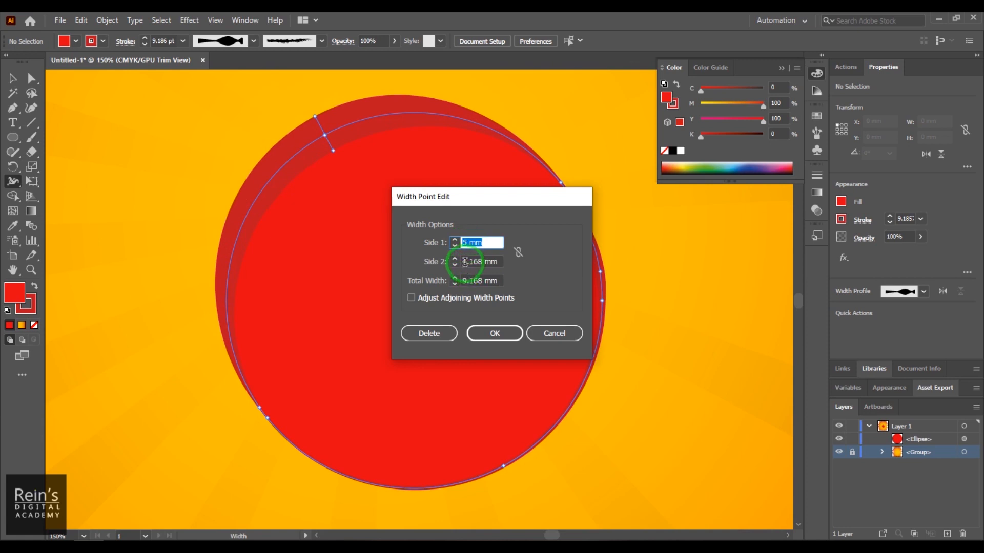
- Set the width point's Side 2 to 2 mm, link both sides to adjust proportionately, and bring each side to 6 mm
click(465, 261)
scroll(462, 262, down, 3)
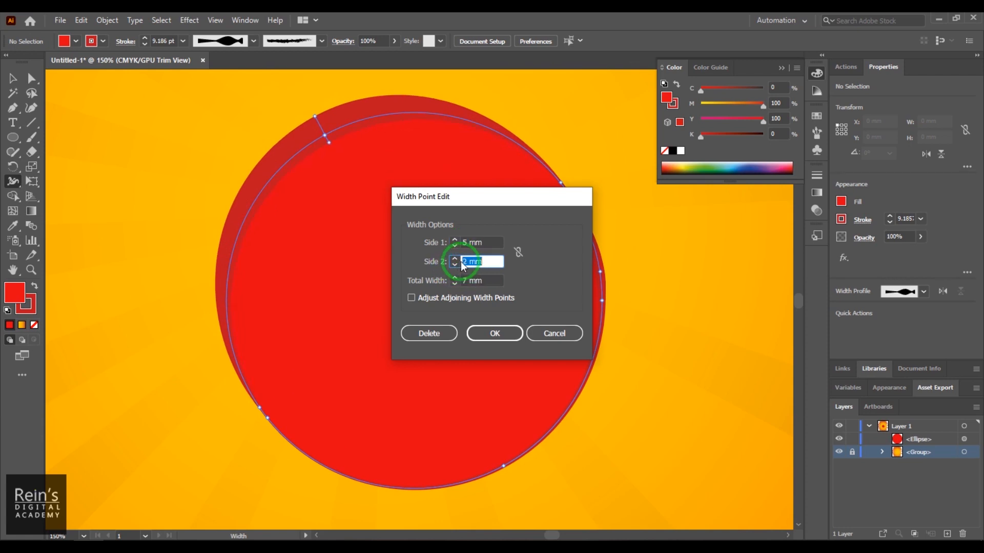
click(519, 254)
click(490, 261)
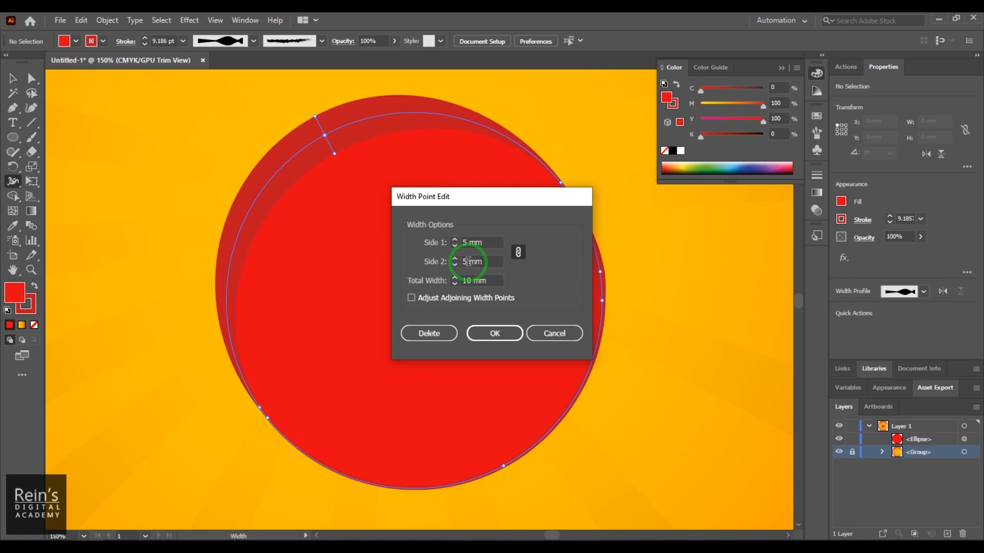
scroll(465, 261, up, 5)
scroll(465, 262, down, 8)
scroll(466, 261, up, 6)
scroll(466, 262, down, 3)
scroll(465, 262, down, 2)
scroll(465, 261, up, 3)
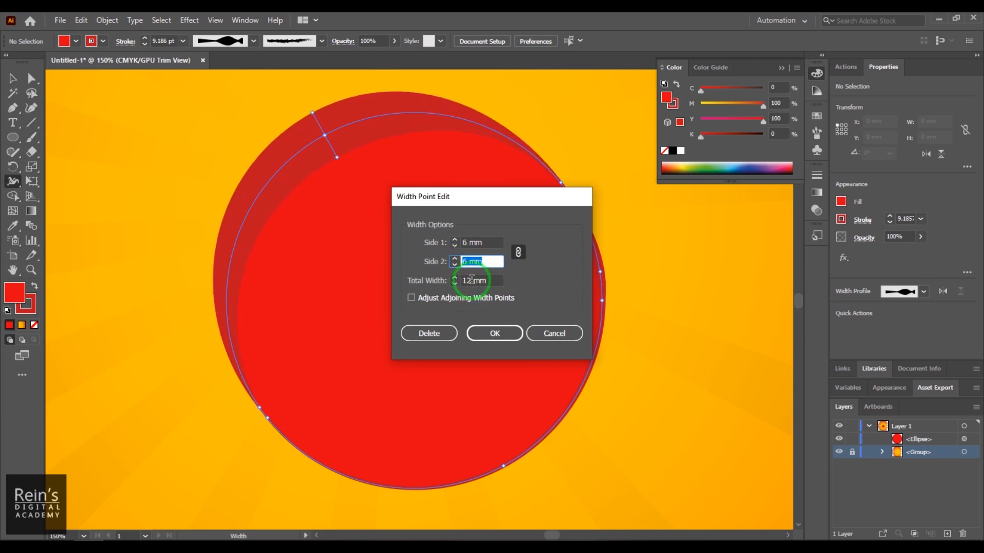
- Try several total widths for the linked width point, including 16 mm and 14 mm
click(472, 281)
scroll(466, 280, down, 6)
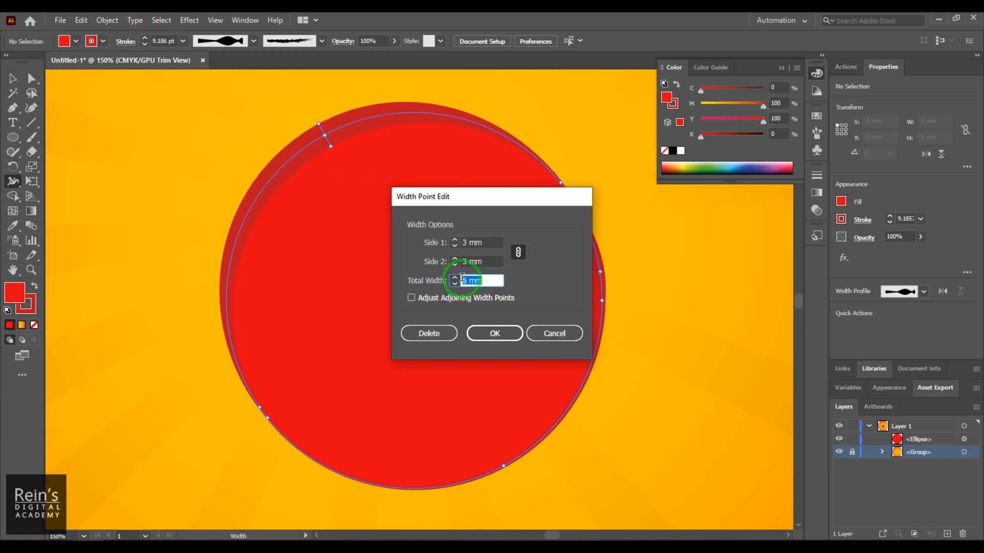
scroll(463, 280, up, 3)
scroll(463, 279, up, 2)
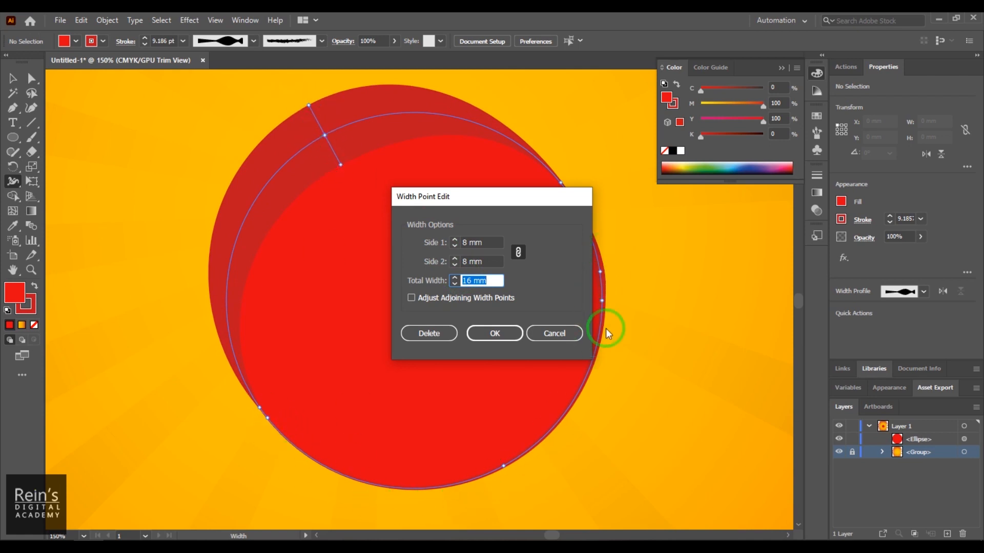
scroll(462, 285, up, 3)
scroll(463, 285, down, 9)
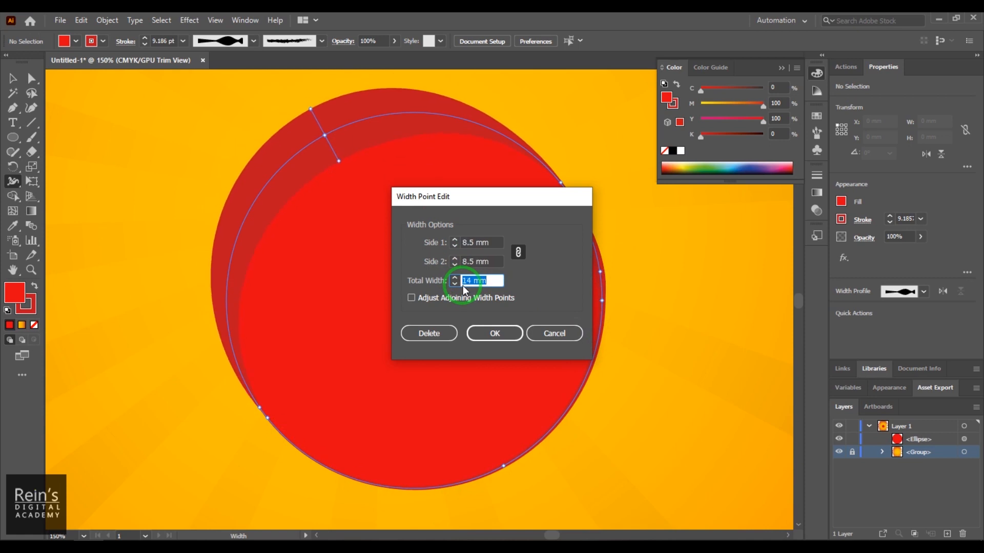
- Enable Adjust Adjoining Width Points and try several total widths, including 20 mm and 10 mm, watching the neighbouring points
click(411, 298)
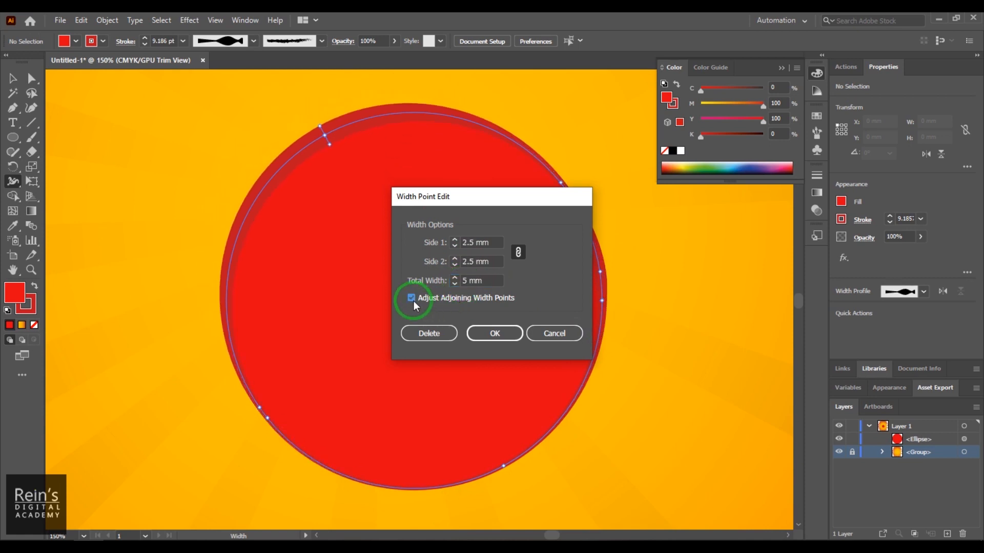
drag(499, 205, 662, 219)
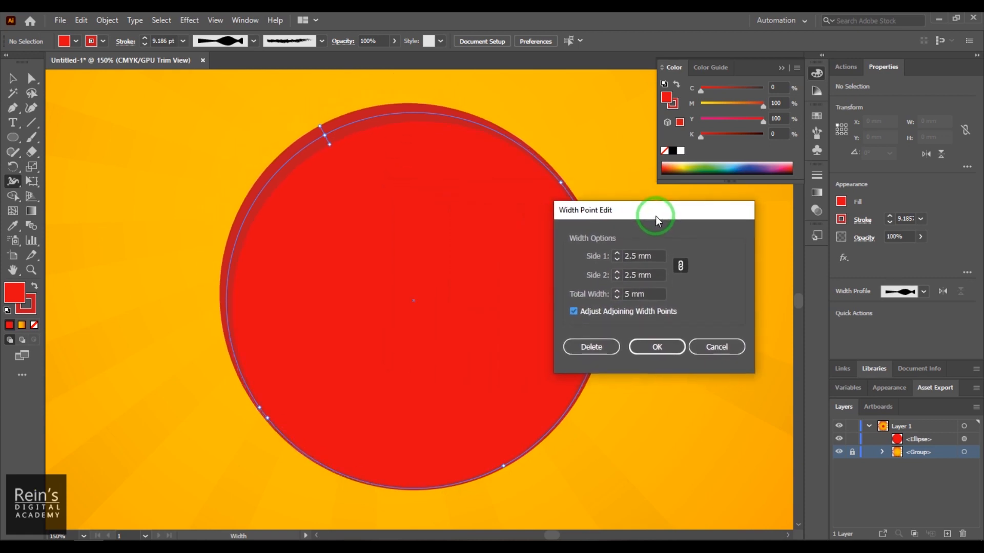
double_click(619, 295)
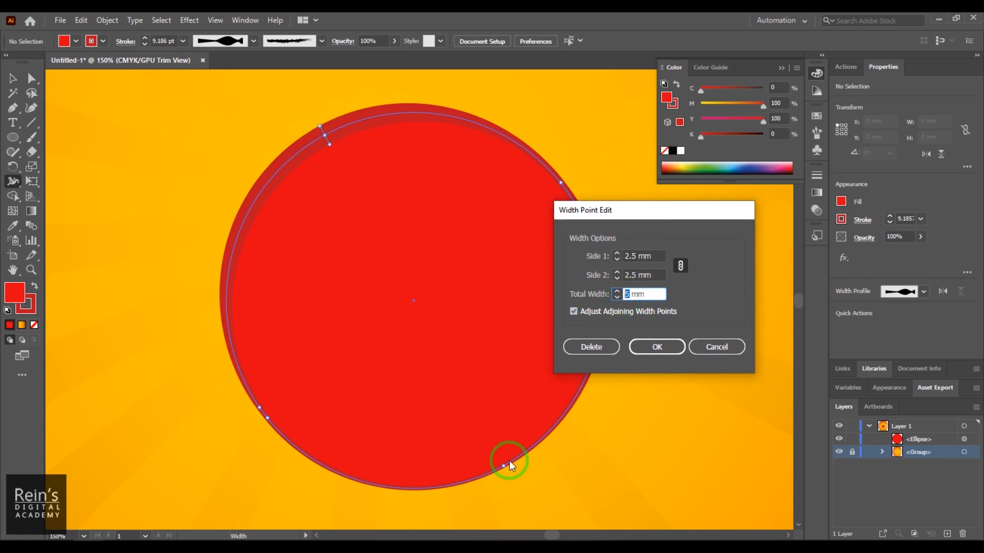
scroll(626, 293, up, 3)
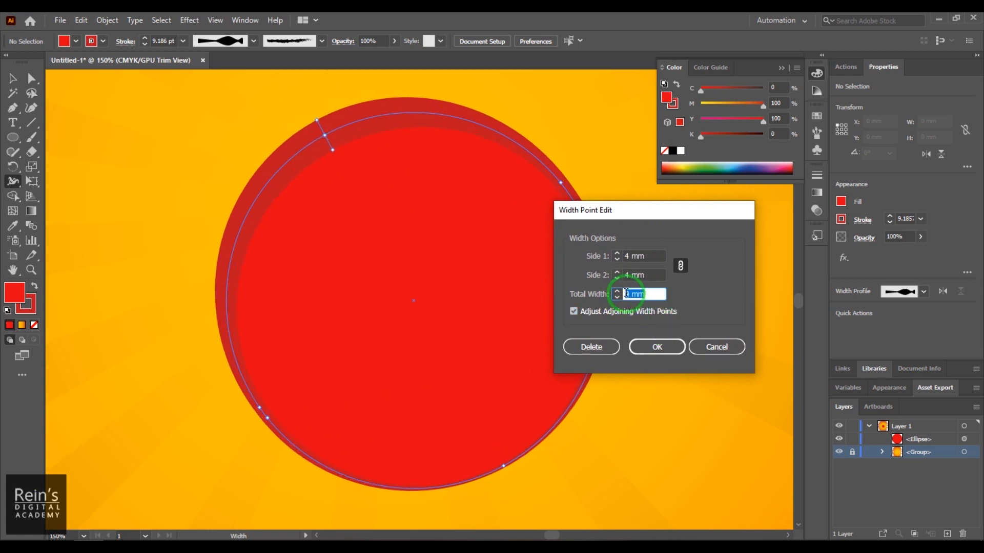
scroll(626, 293, up, 13)
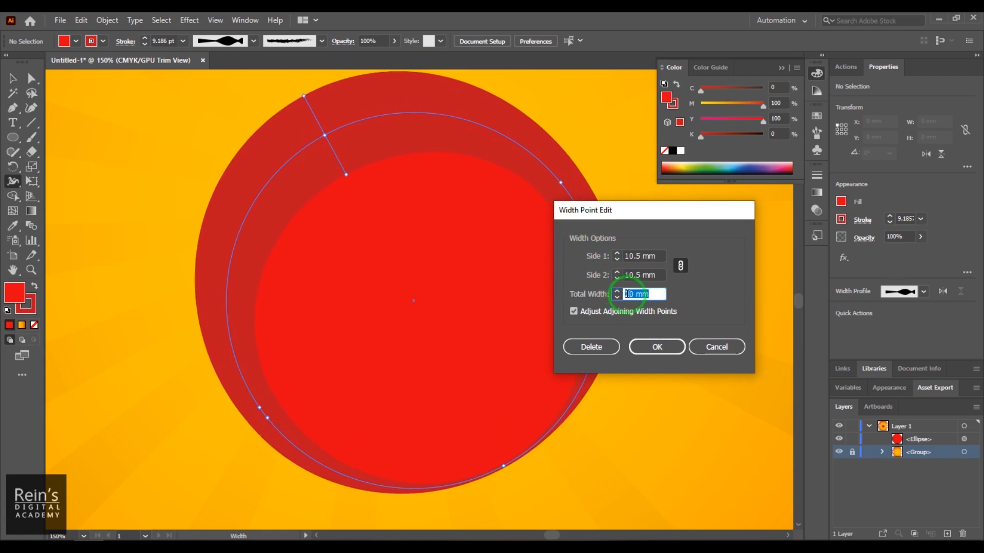
scroll(629, 307, down, 5)
scroll(629, 293, down, 8)
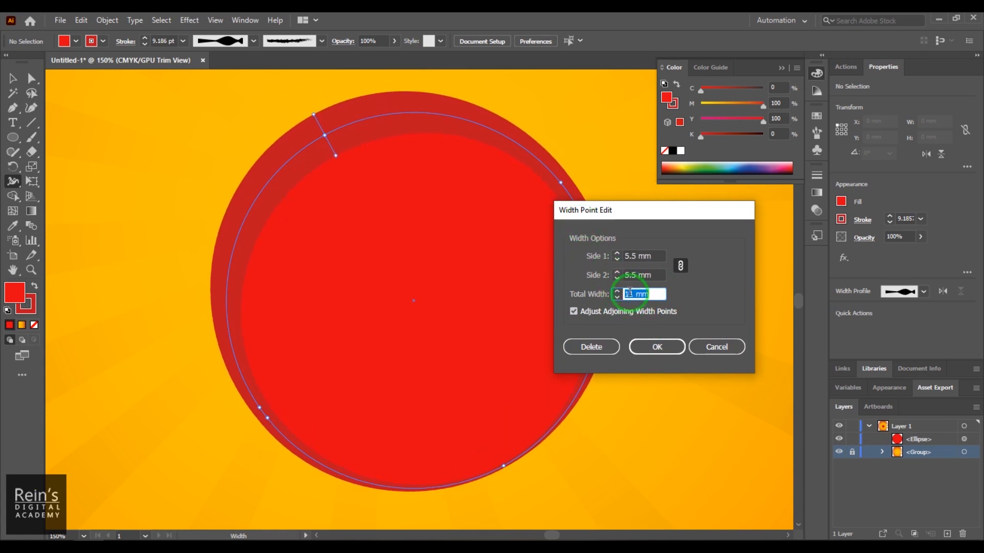
- Disable Adjust Adjoining Width Points, set the width point's total width to 6 mm, and apply the edit
click(573, 311)
scroll(630, 293, up, 2)
scroll(630, 293, up, 15)
scroll(627, 290, down, 14)
scroll(627, 288, down, 7)
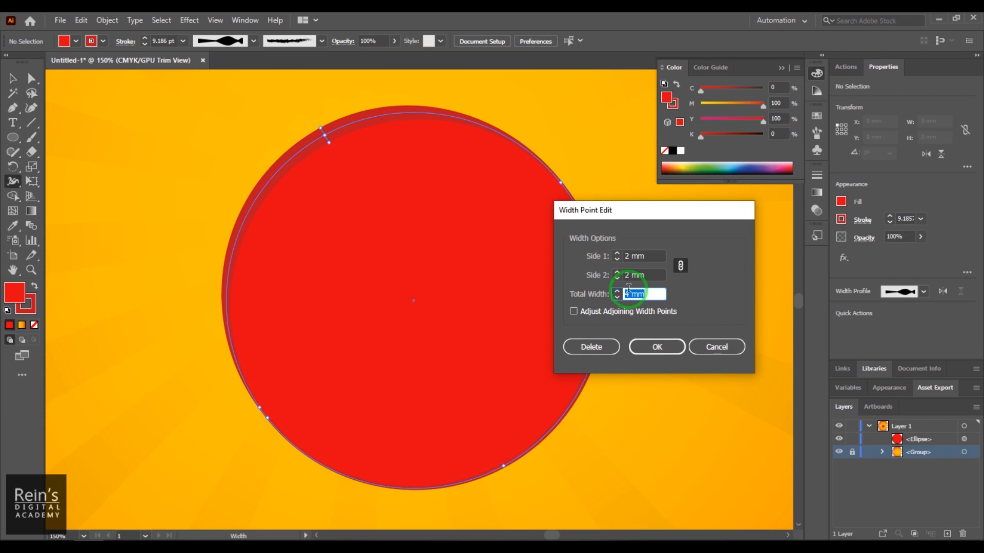
scroll(634, 291, up, 2)
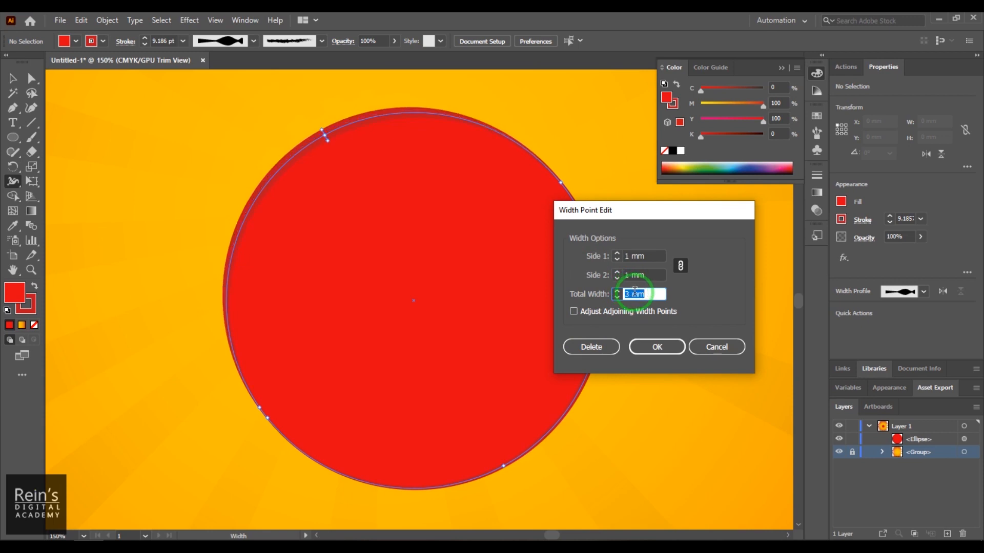
click(651, 365)
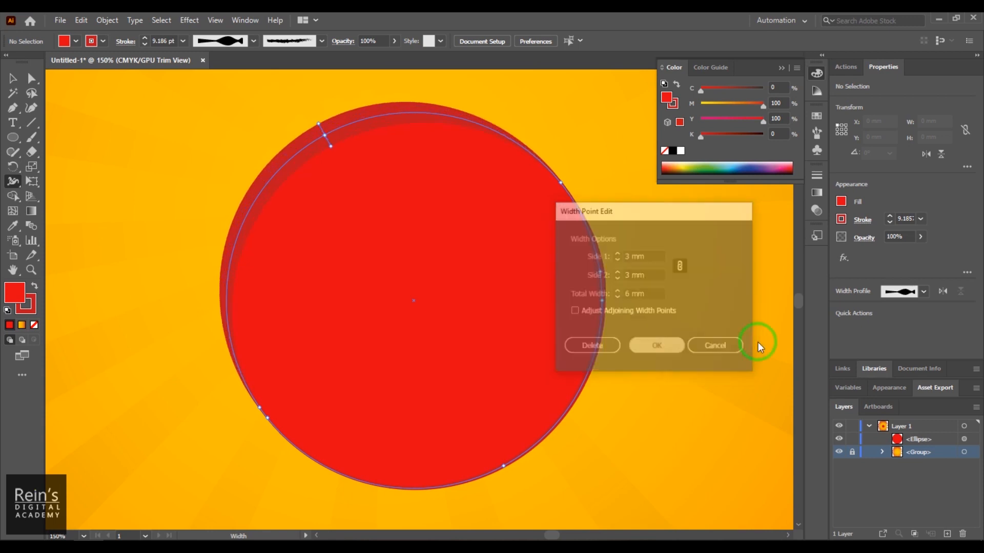
- Slide a zero-width point onto the circle's upper-left width point to make it discontinuous, and place another below it to taper the stroke
mouse_move(384, 116)
mouse_down()
mouse_move(306, 138)
mouse_move(334, 149)
mouse_move(328, 138)
mouse_move(328, 152)
mouse_up()
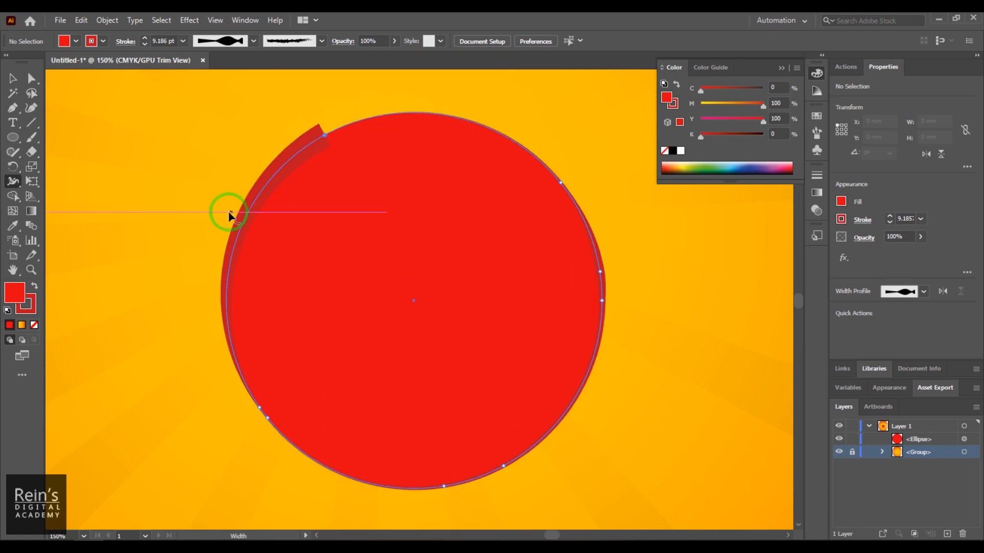
mouse_move(259, 193)
mouse_down()
mouse_move(263, 201)
mouse_move(250, 196)
mouse_up()
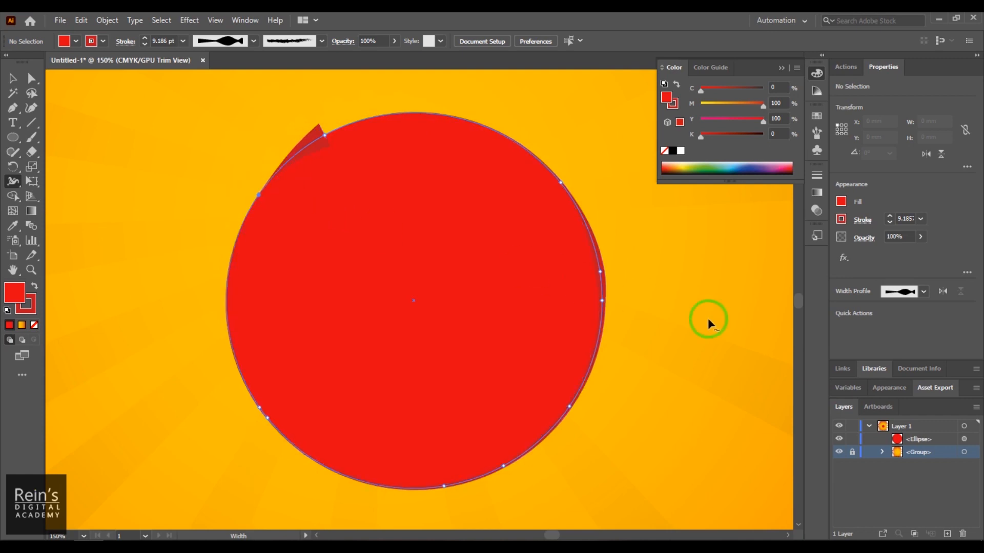
- Open the discontinuous upper-left width point for editing and select the Side 1 value of its wider half
double_click(324, 137)
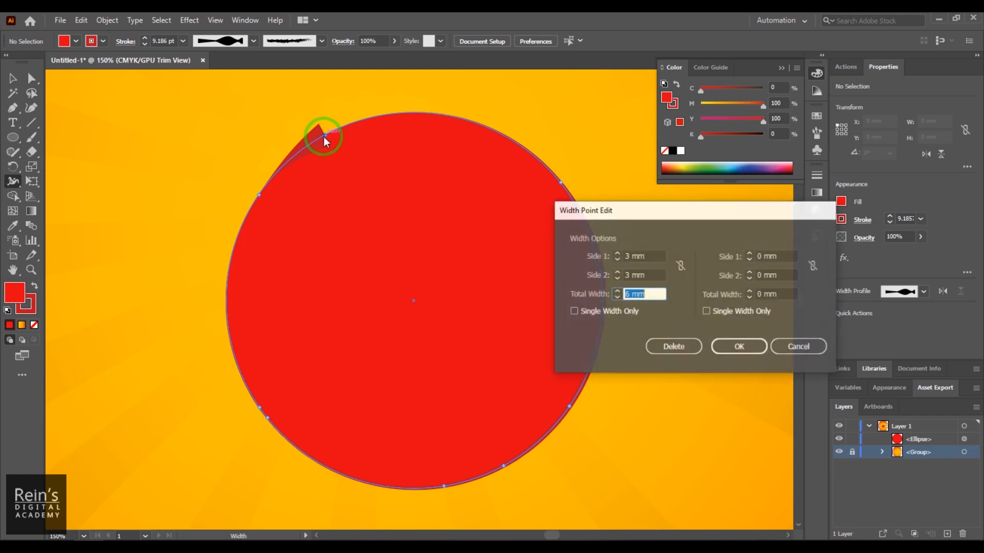
drag(630, 211, 388, 195)
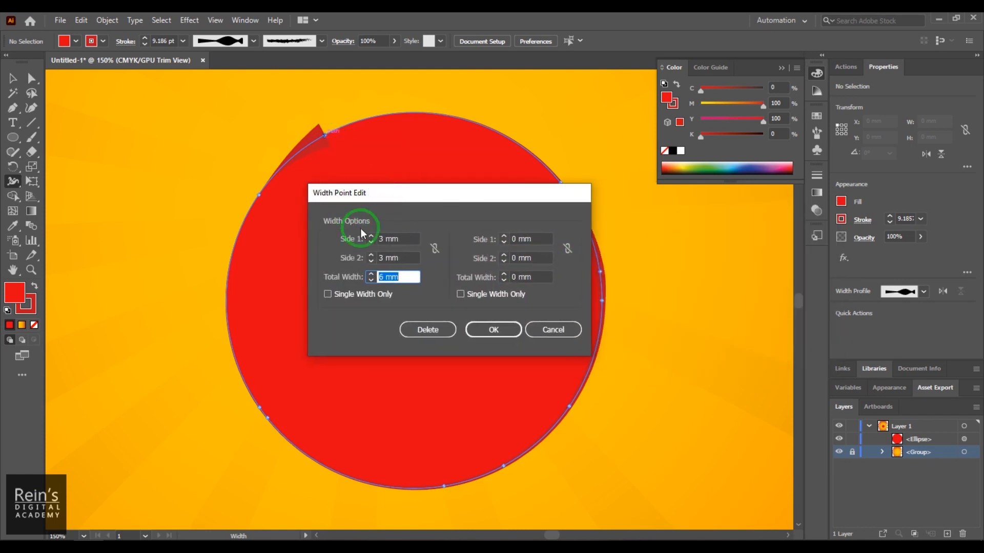
double_click(401, 240)
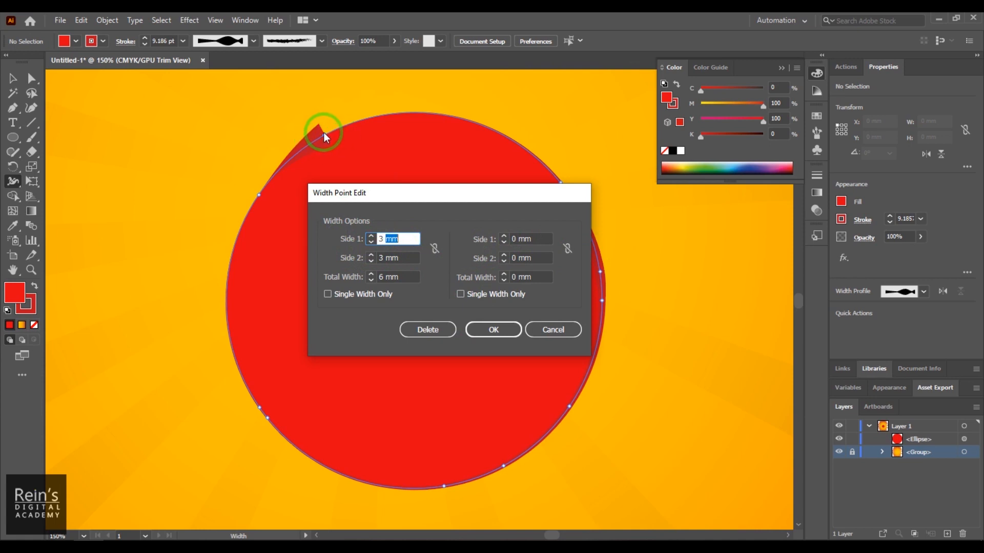
- Slide a width point down the circle's right edge onto its neighbour to make a discontinuous point, and accept its width values
click(491, 330)
click(594, 239)
mouse_move(594, 240)
mouse_down()
mouse_move(603, 328)
mouse_move(626, 326)
mouse_move(601, 321)
mouse_move(599, 332)
mouse_move(604, 305)
mouse_move(598, 340)
mouse_move(601, 324)
mouse_up()
double_click(601, 324)
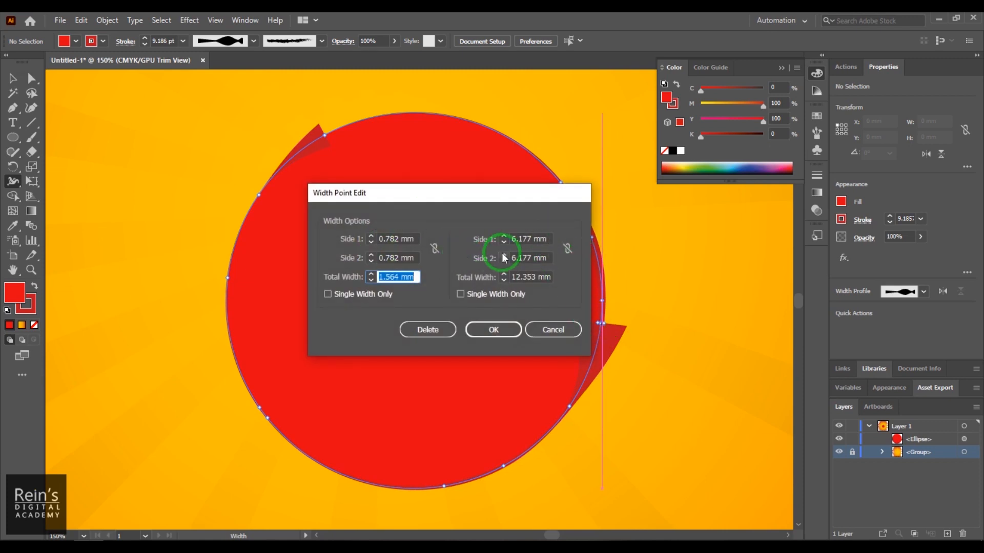
click(494, 331)
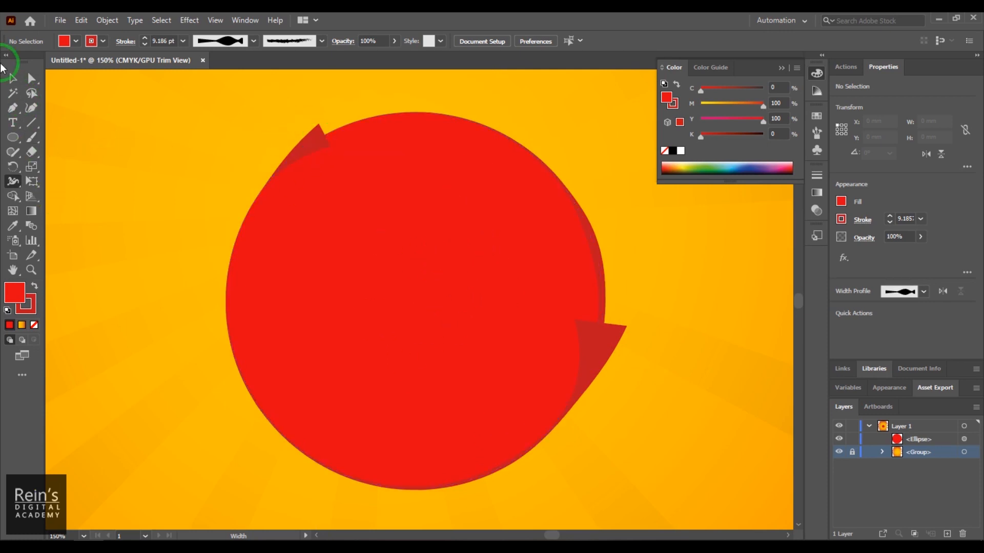
- Duplicate the red circle, scale the copy proportionally to about 73.7 mm, and position it inside the original
click(426, 211)
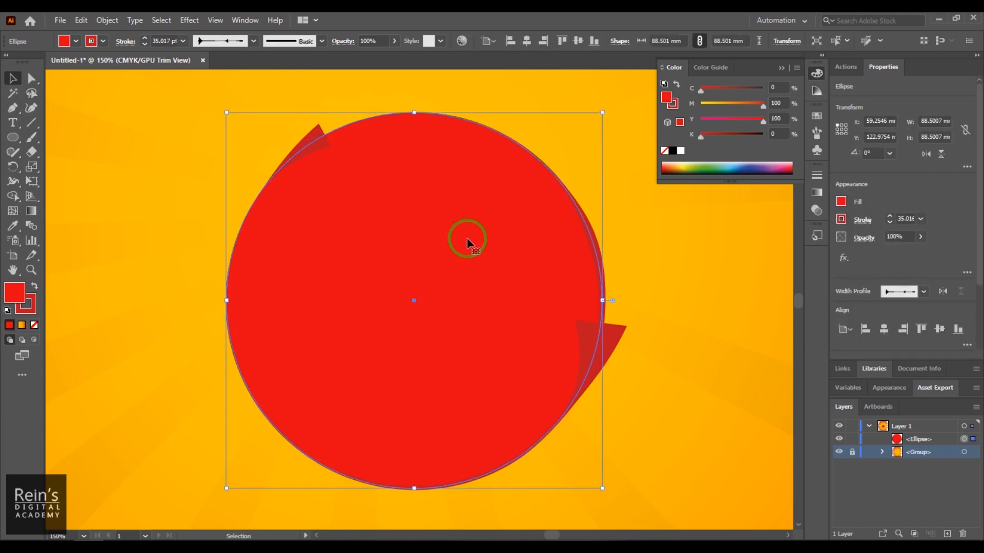
drag(487, 246, 487, 275)
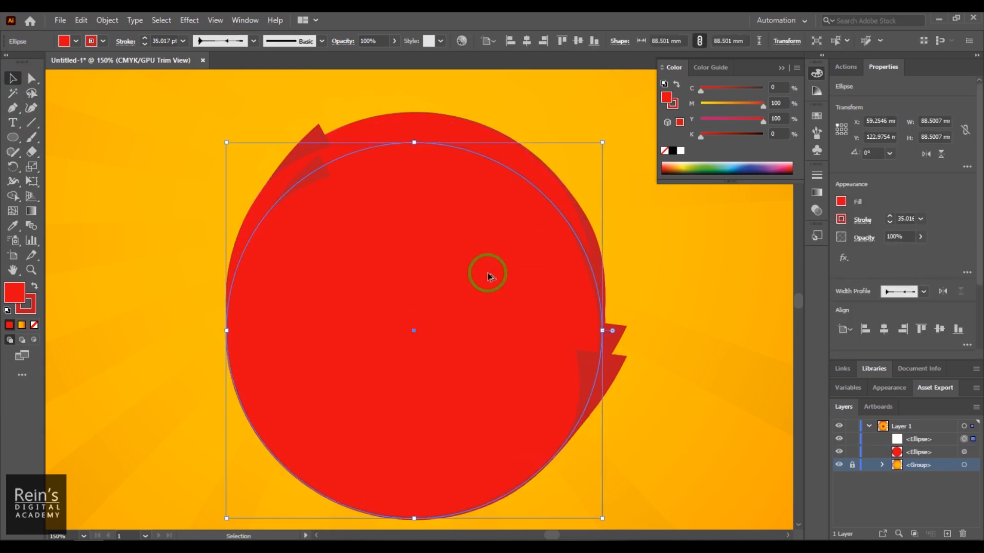
drag(603, 146, 545, 204)
drag(487, 274, 487, 234)
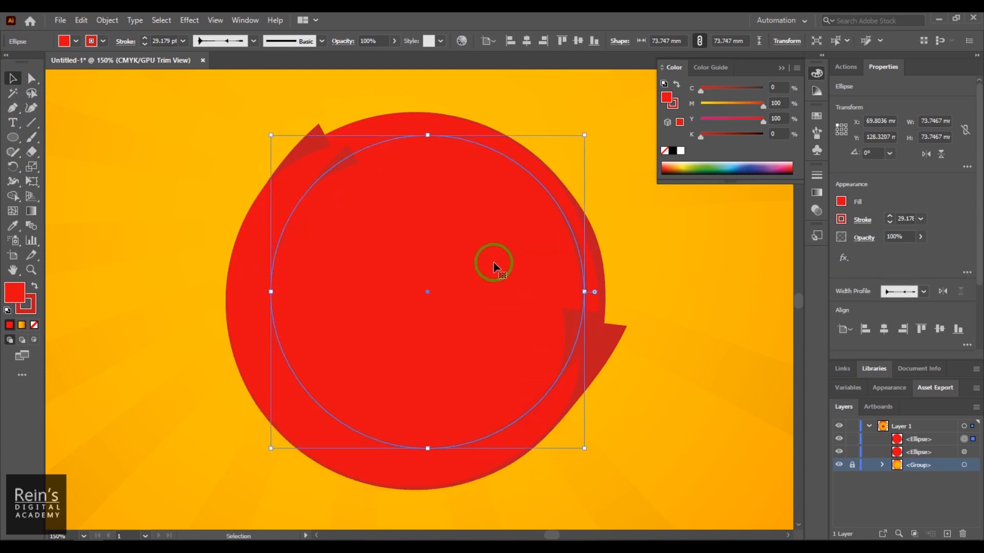
- Remove the inner circle's stroke and fill it with orange EA6D12
click(99, 43)
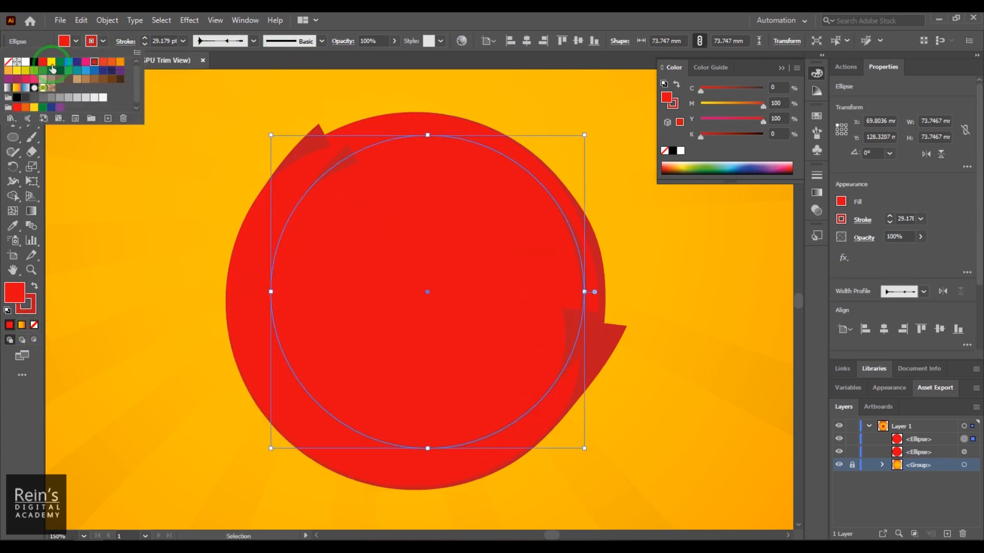
click(9, 63)
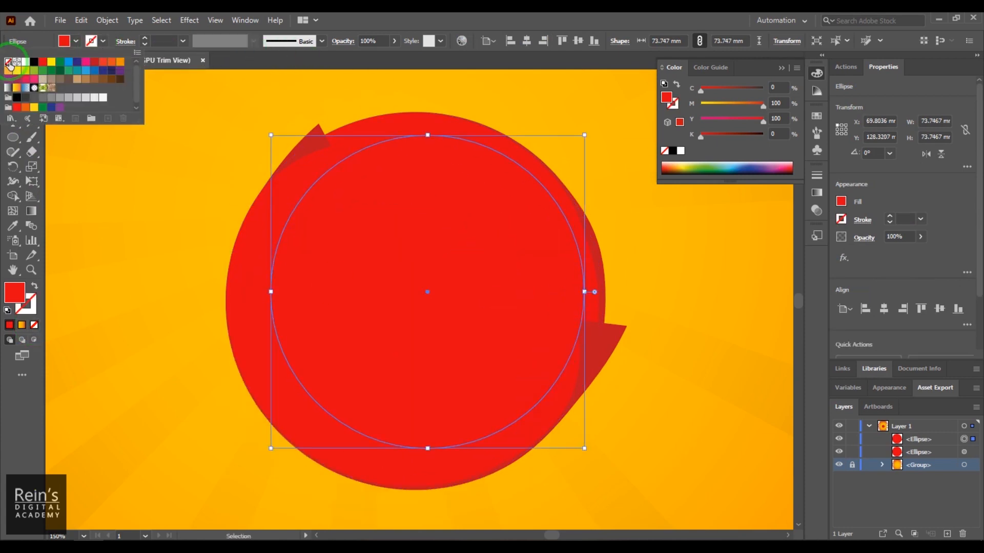
click(65, 43)
double_click(12, 303)
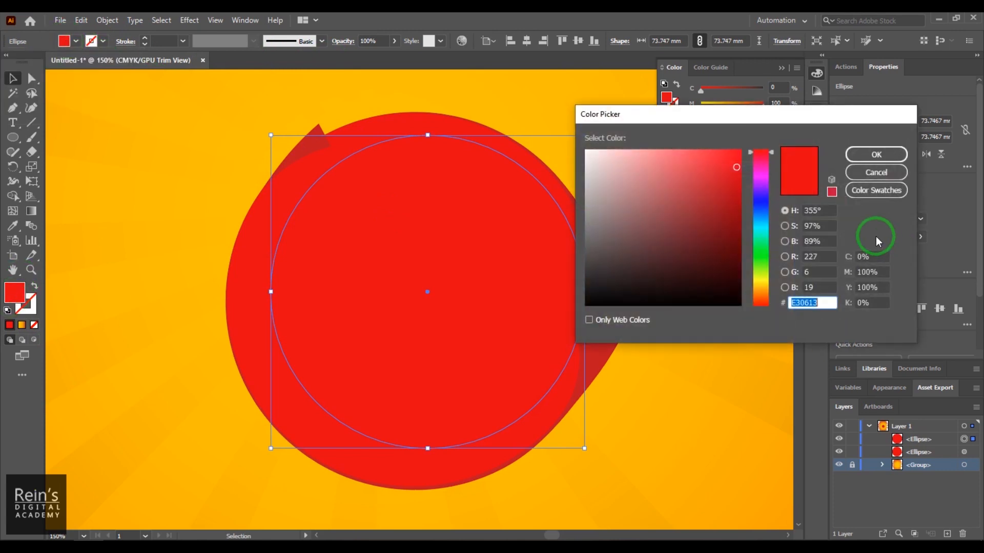
click(731, 161)
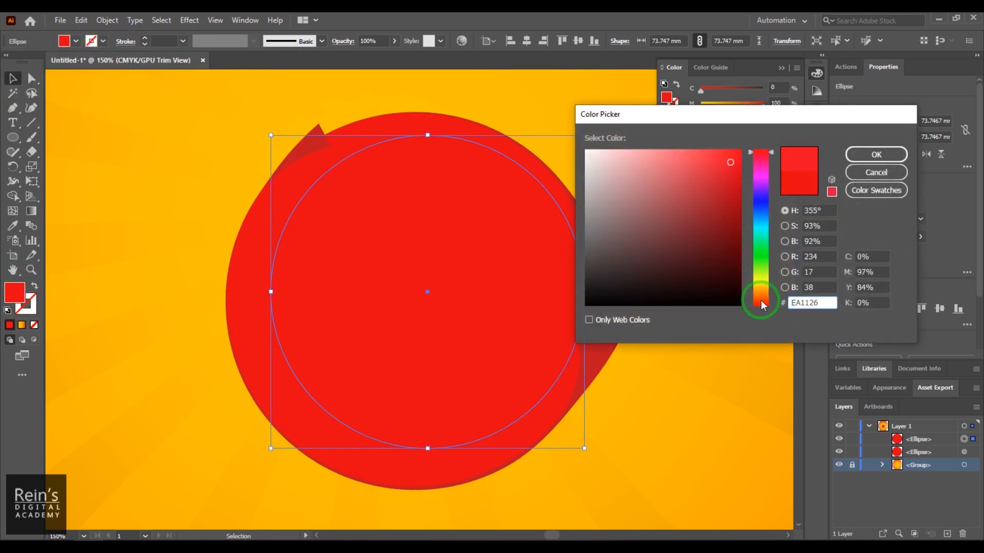
drag(762, 301, 761, 295)
click(875, 155)
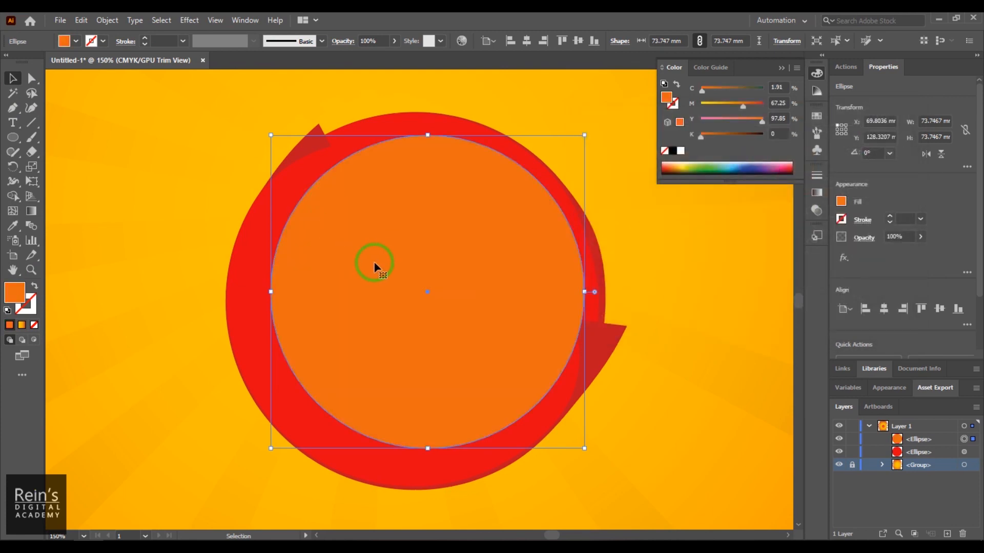
- Fill the large outer circle with dark blue 281999
click(236, 259)
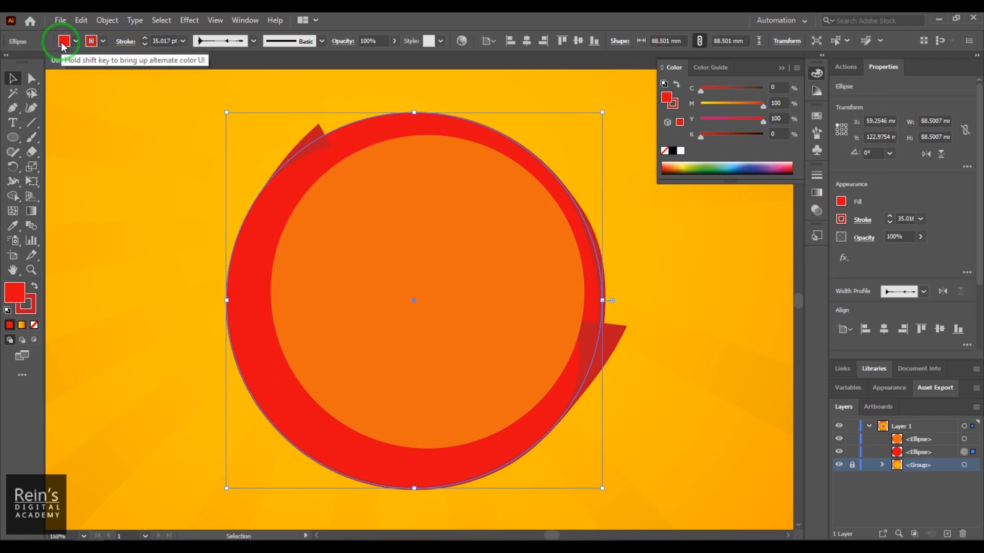
double_click(15, 292)
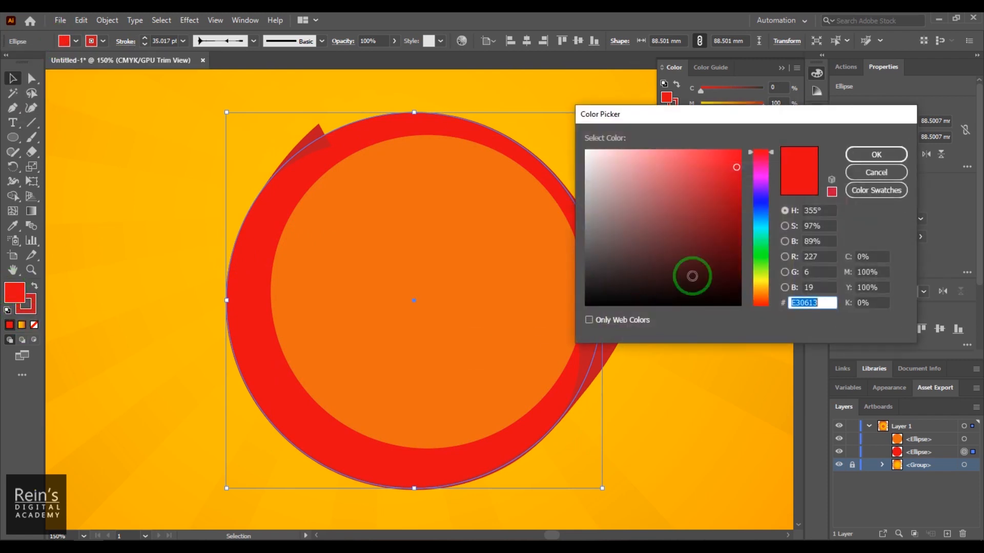
click(761, 200)
click(715, 211)
click(881, 154)
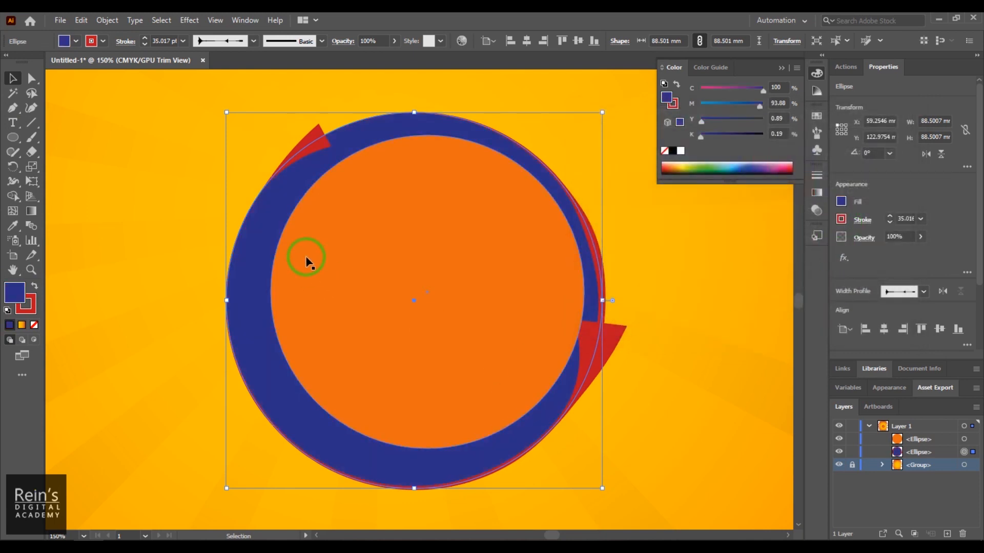
click(92, 44)
click(34, 306)
double_click(34, 306)
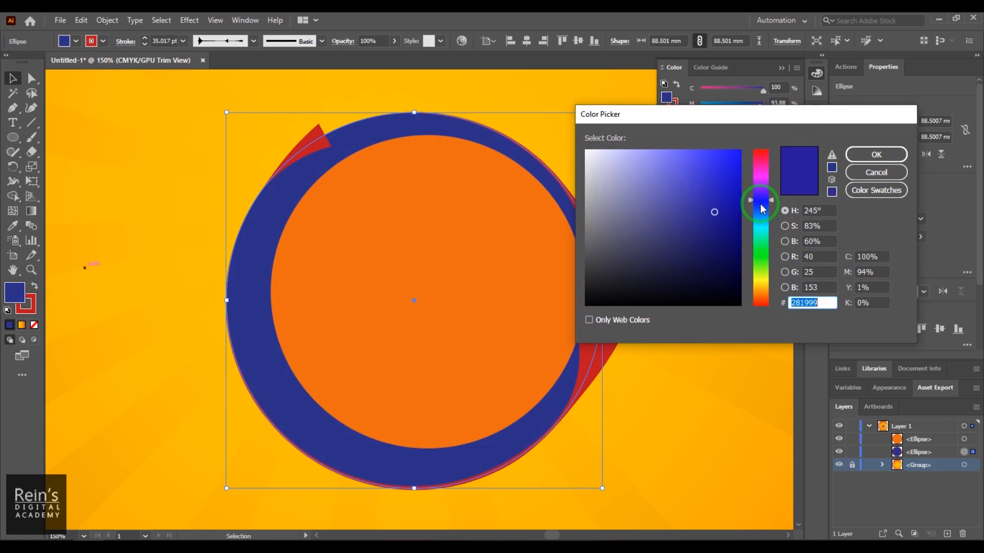
drag(720, 188, 707, 176)
click(876, 154)
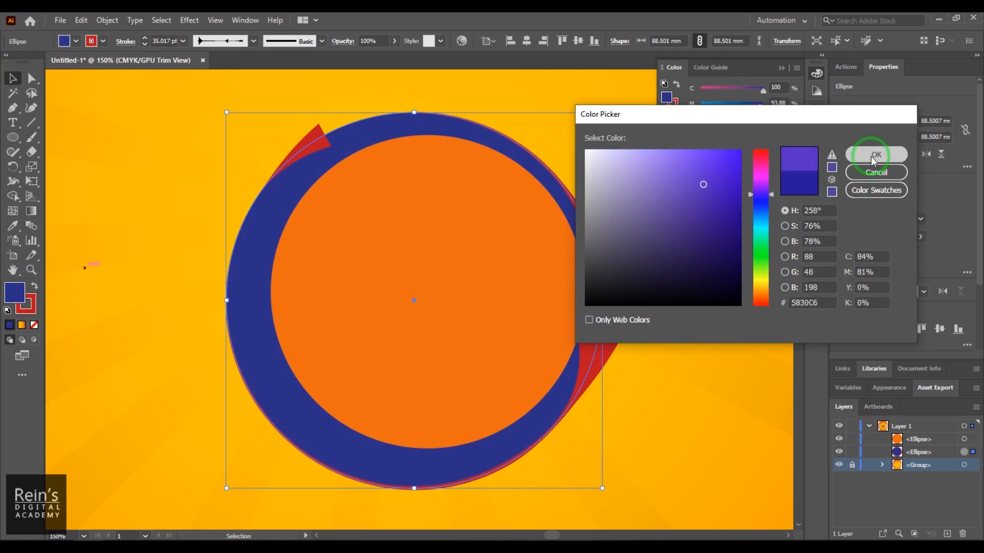
key(ctrl+z)
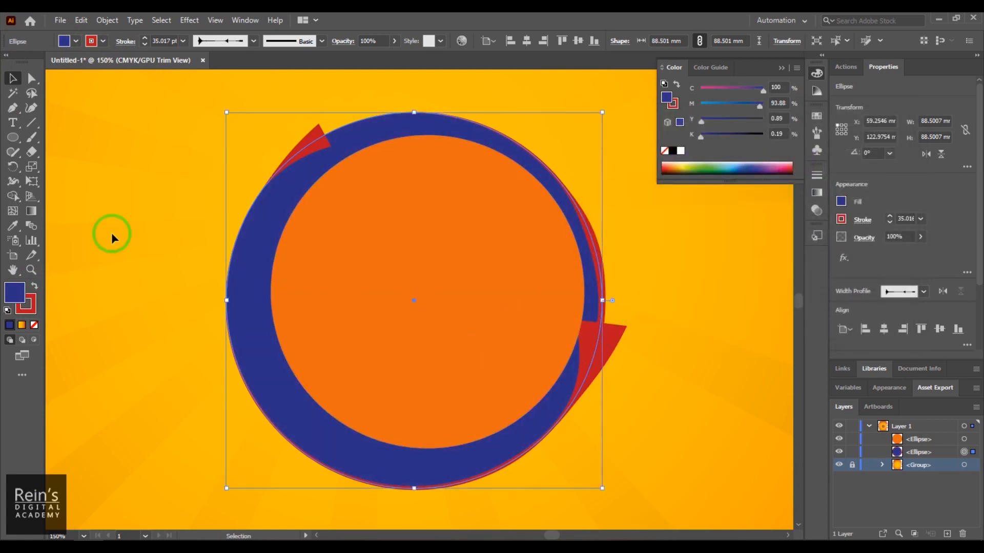
- Set the outer circle's stroke to purple, about C 73% and M 78%, and deselect it
click(35, 309)
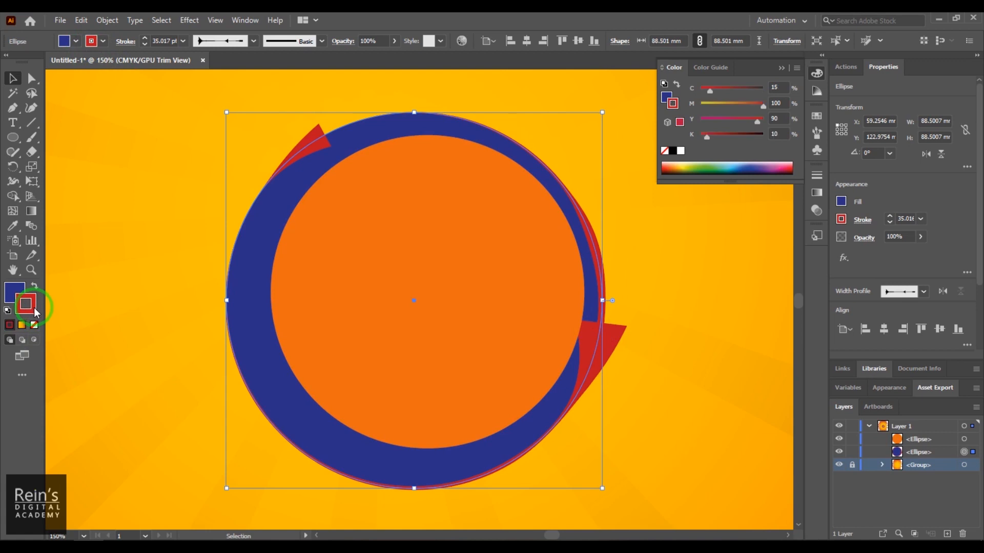
double_click(27, 305)
drag(759, 216, 761, 198)
drag(685, 168, 692, 174)
drag(743, 194, 762, 192)
click(876, 154)
click(766, 368)
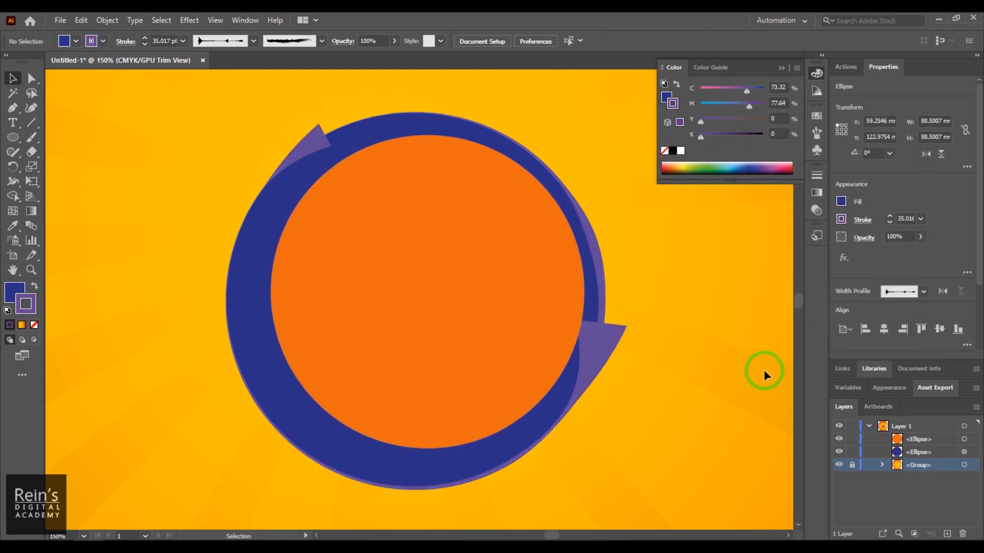
- Fill the orange inner circle with medium blue 4468CC
click(438, 288)
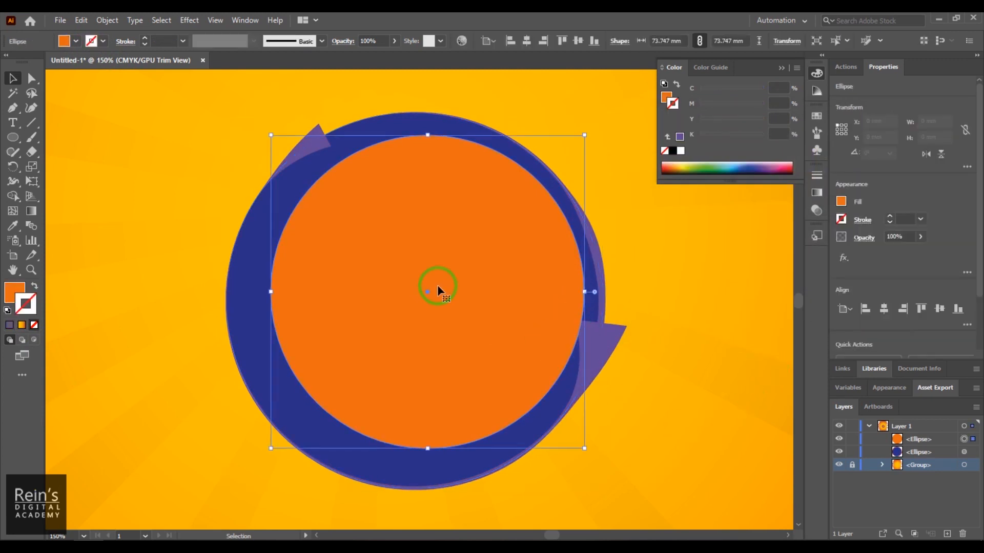
double_click(14, 294)
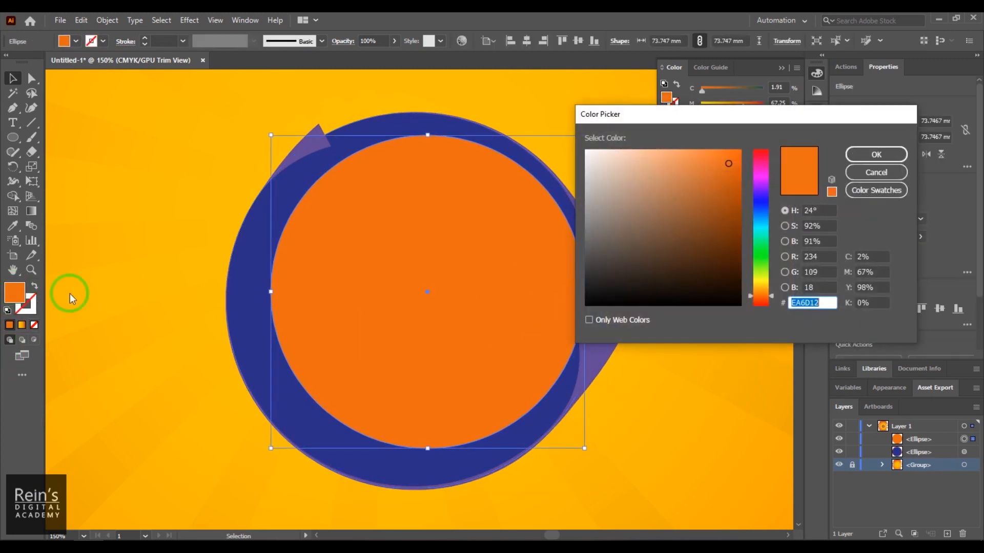
click(761, 209)
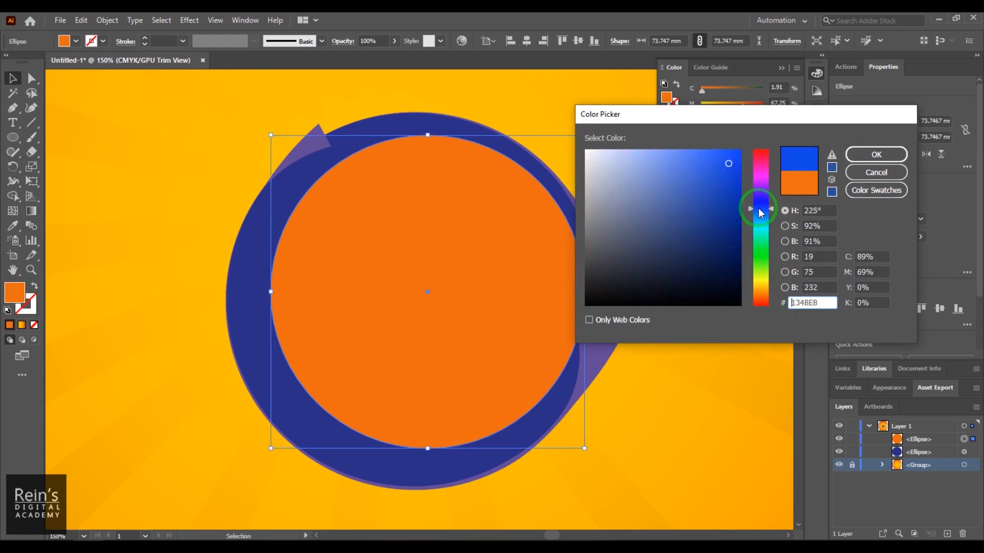
click(691, 186)
click(876, 154)
- Shift the medium-blue circle toward the outer circle's upper left and place a copy inside it scaled to about 56.7 mm
click(478, 279)
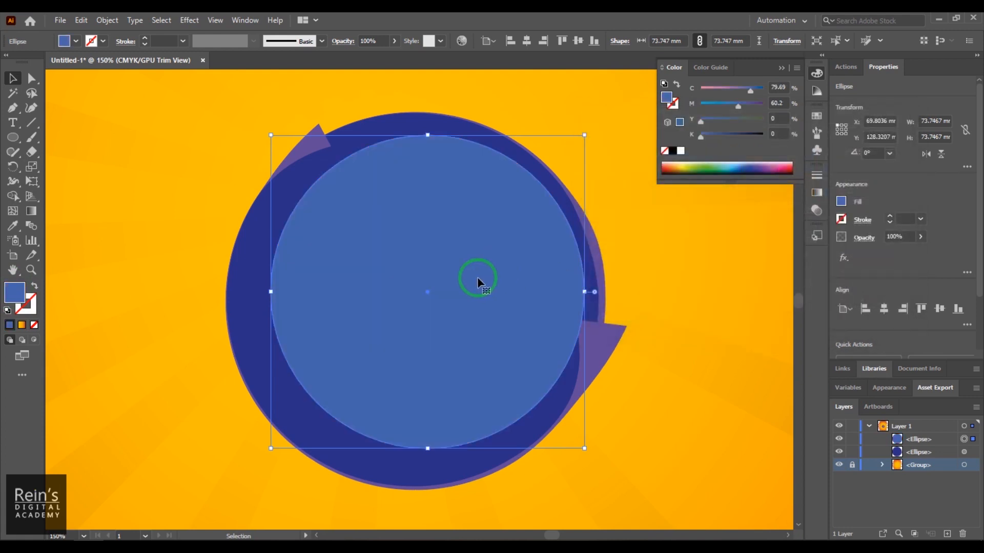
drag(466, 282, 429, 296)
drag(571, 149, 505, 219)
drag(422, 281, 438, 248)
- Fill the smallest circle with light blue 46A3CC and deselect it
double_click(15, 294)
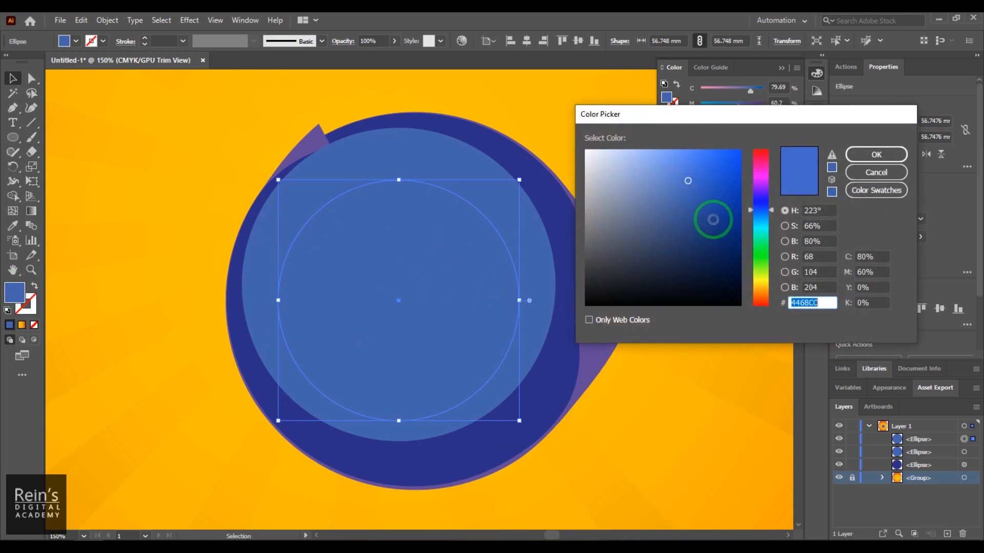
click(757, 220)
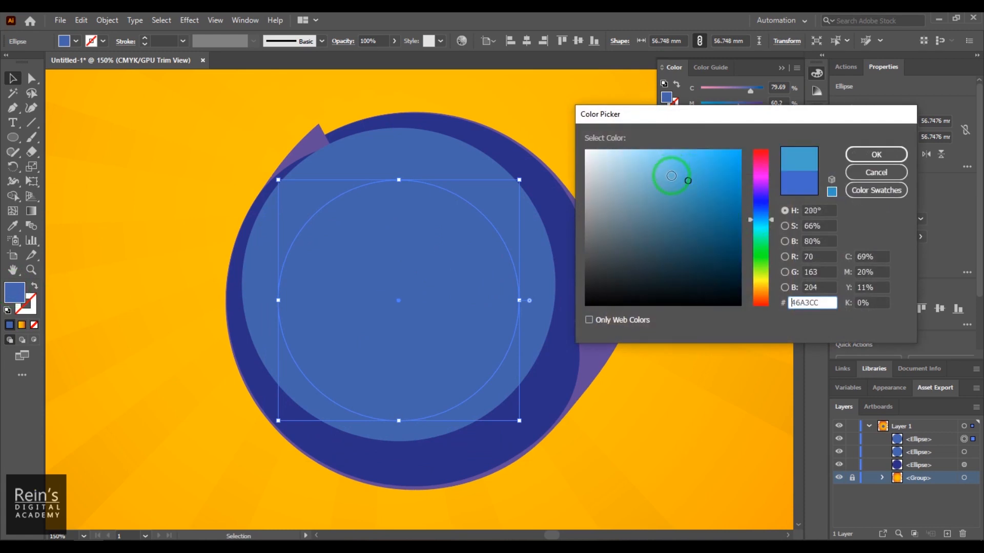
click(871, 155)
click(698, 305)
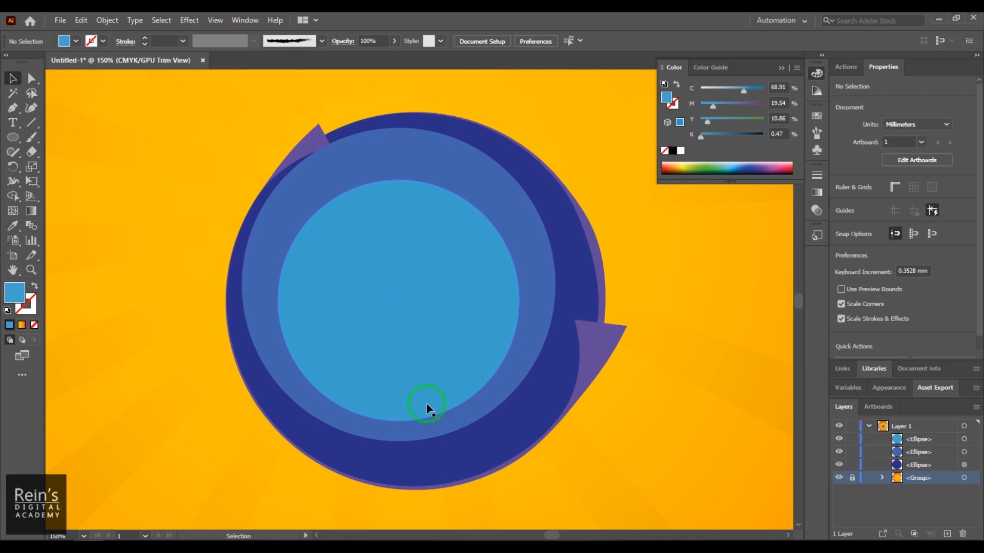
- Scale all three circles together to about 84.9 mm wide and move them to the middle of the artboard
key(ctrl+a)
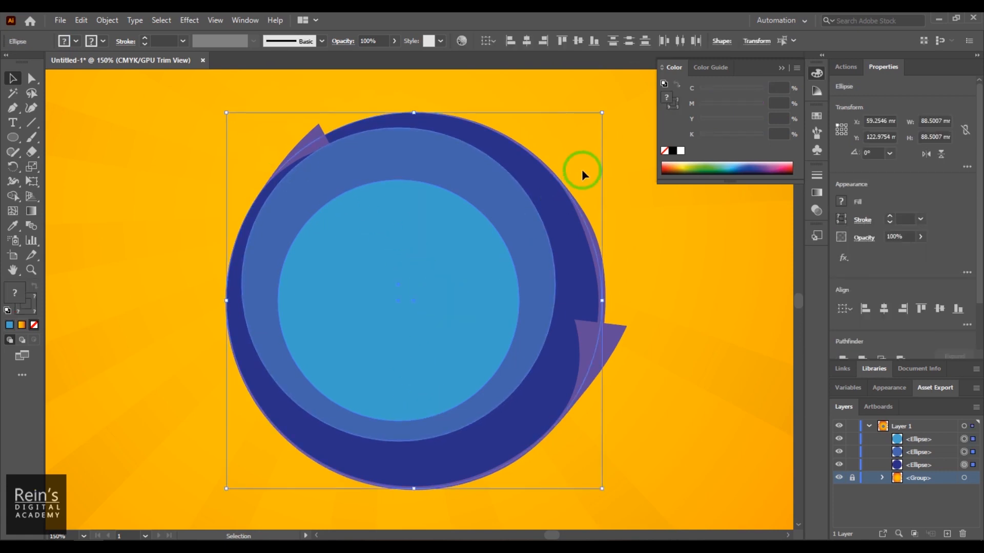
drag(604, 113, 588, 128)
drag(487, 258, 518, 338)
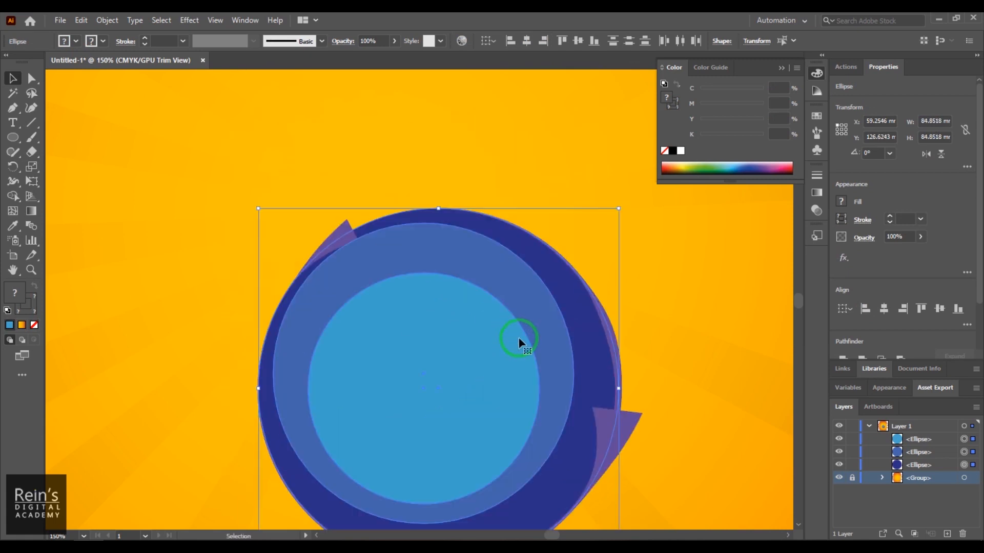
key(ctrl+minus)
key(ctrl+minus)
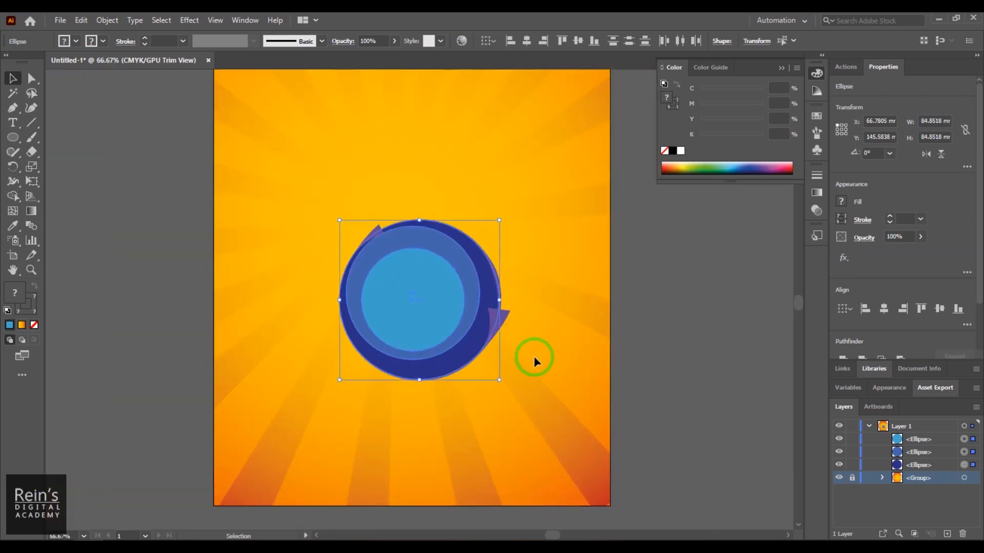
click(671, 340)
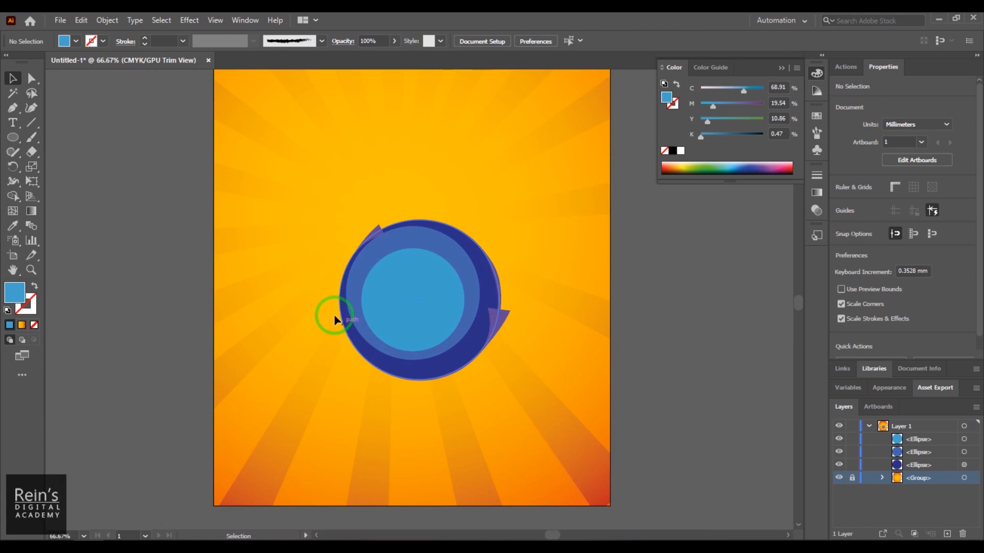
- Draw a circle about 143 mm in diameter over the three nested circles with the Ellipse tool
drag(121, 241, 128, 287)
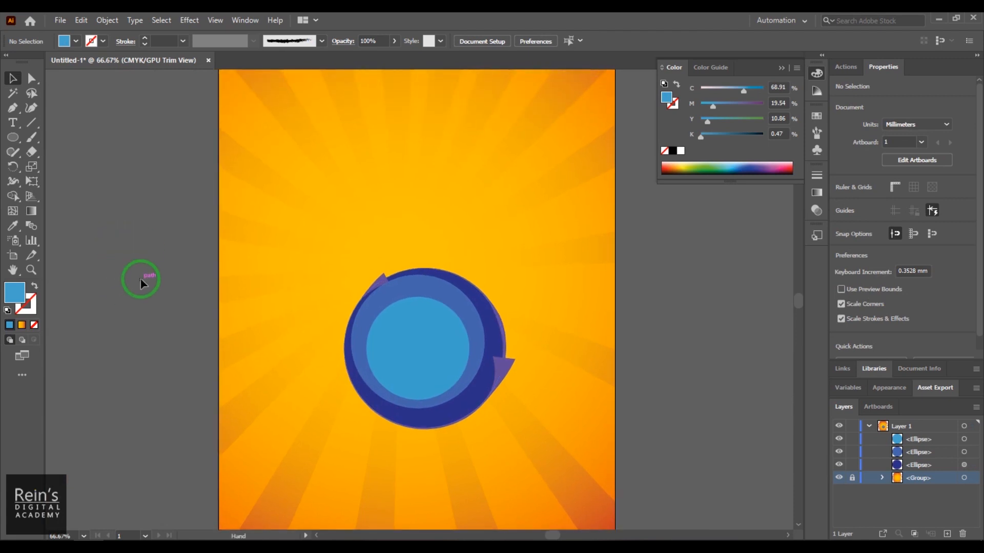
click(17, 144)
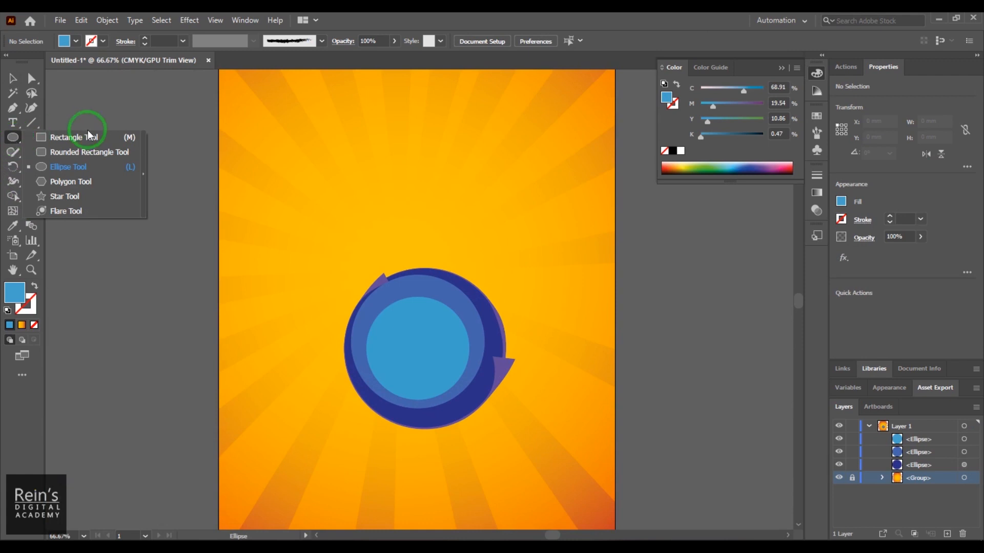
click(94, 173)
drag(308, 188, 532, 458)
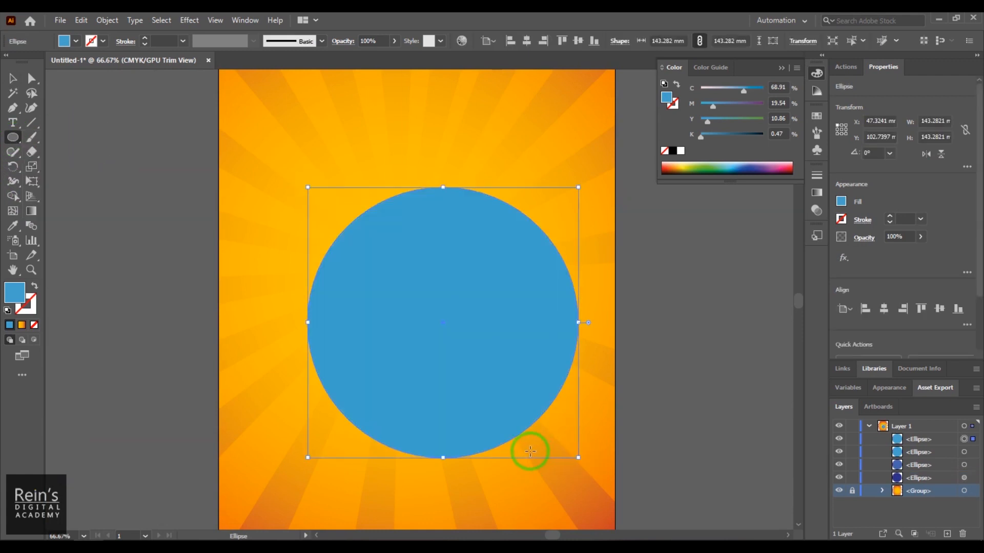
- Send the large circle backward two levels in the stacking order
click(14, 79)
right_click(468, 263)
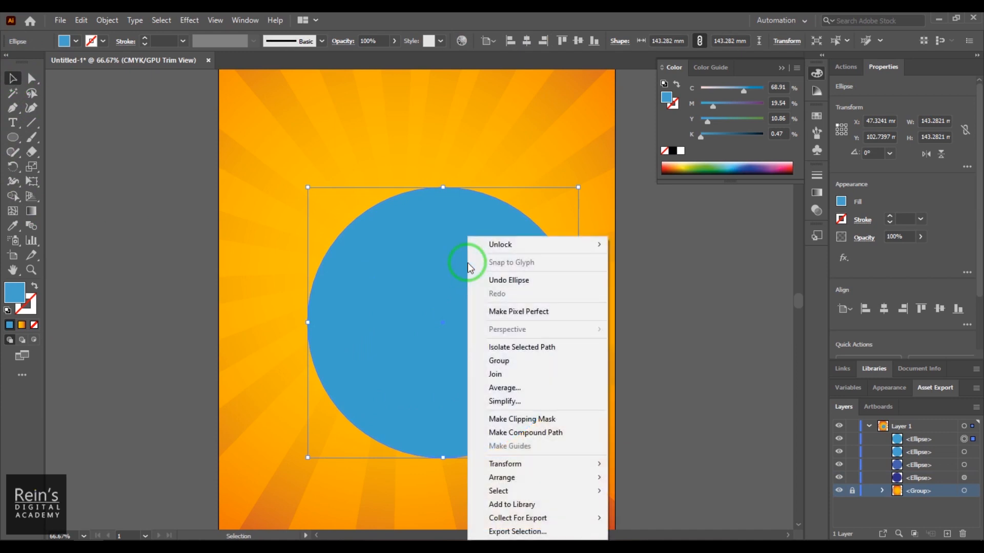
mouse_move(567, 477)
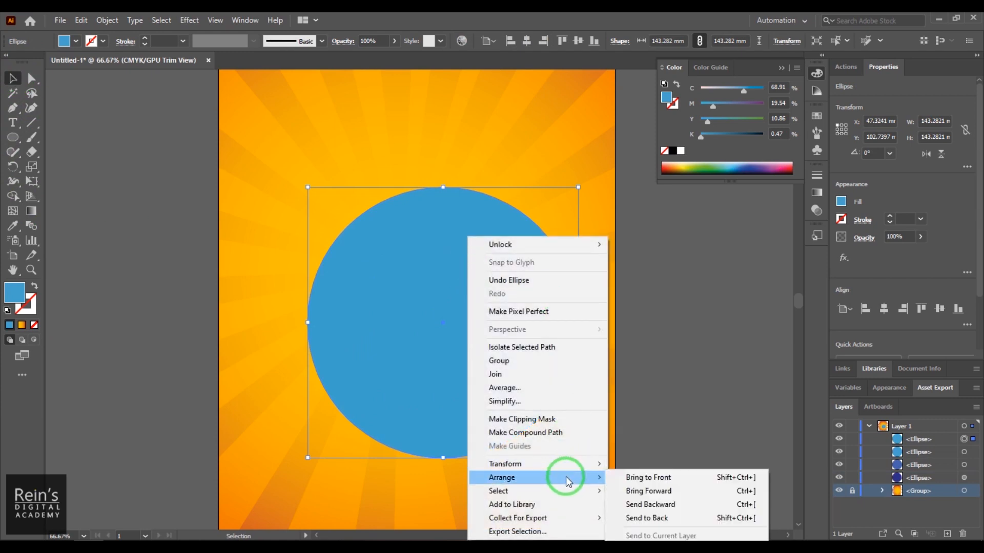
click(655, 506)
right_click(495, 249)
mouse_move(612, 477)
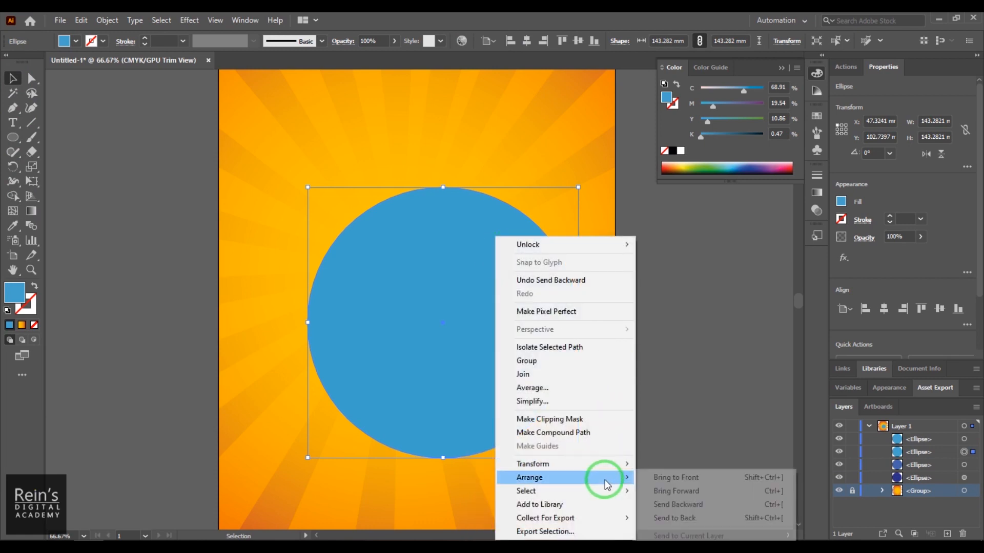
click(675, 512)
- Send the large circle to the back and bring it forward one level so it sits directly above the sunburst background
right_click(509, 239)
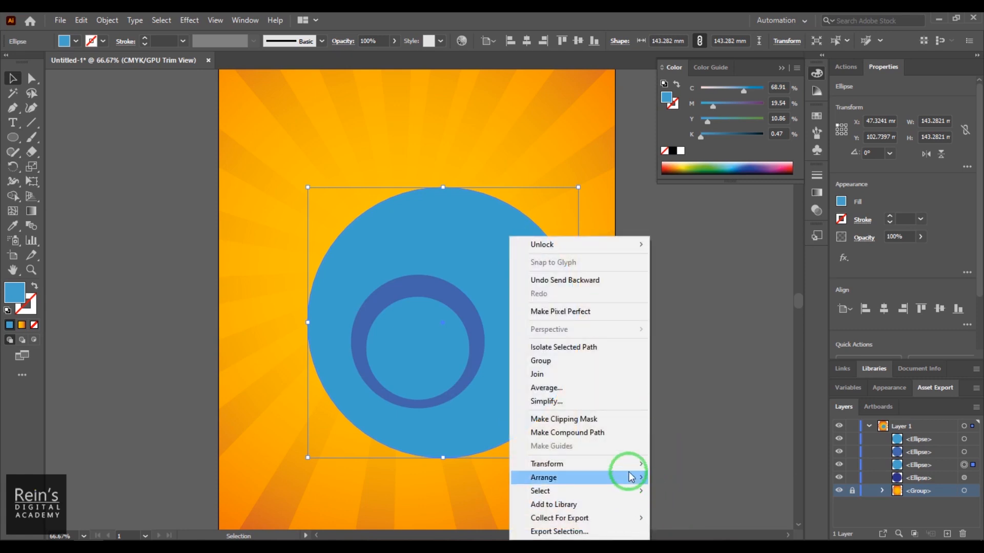
mouse_move(617, 478)
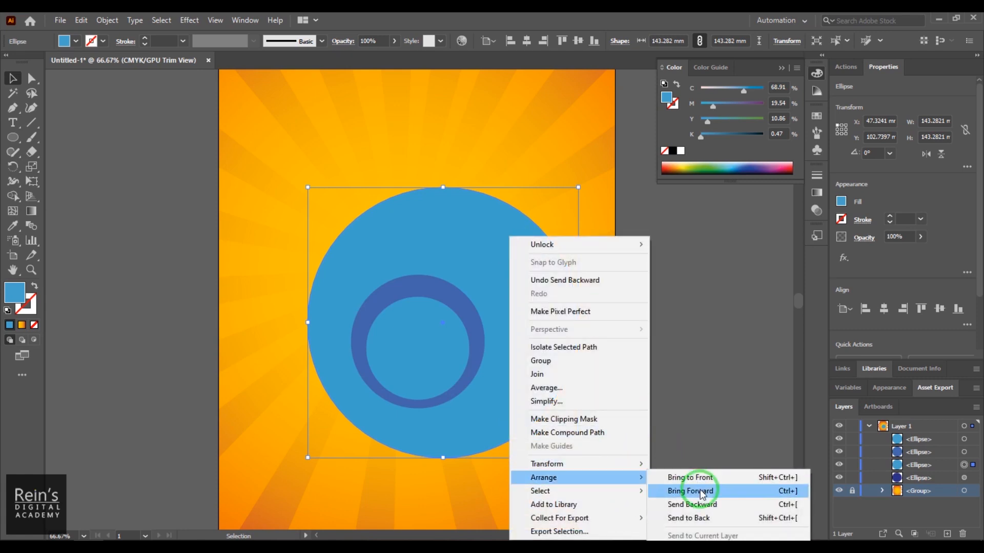
click(706, 520)
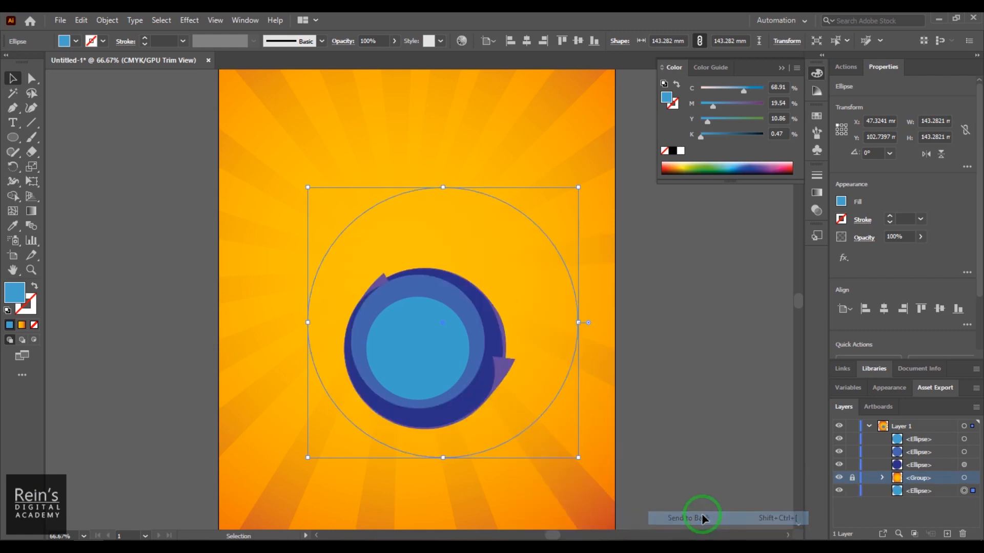
right_click(501, 239)
mouse_move(612, 476)
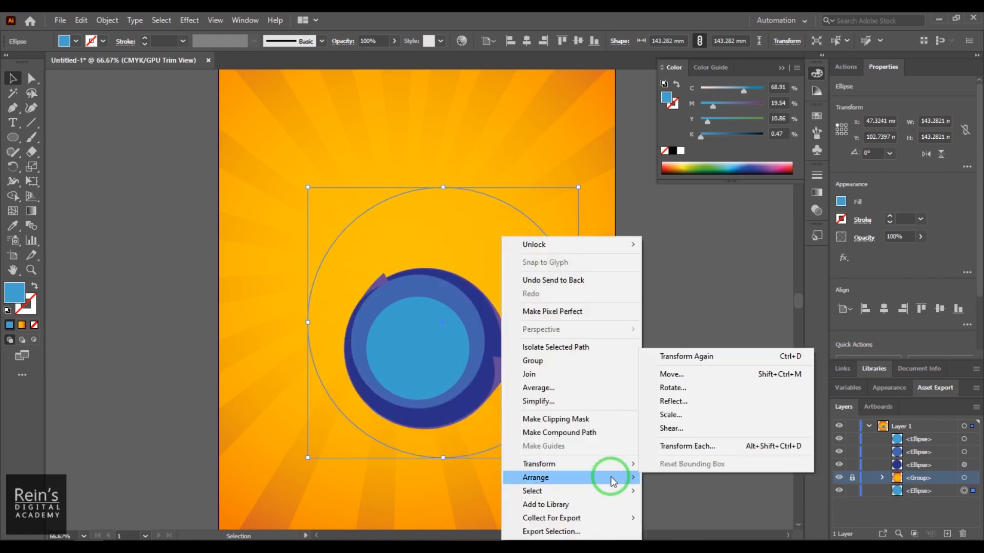
click(669, 491)
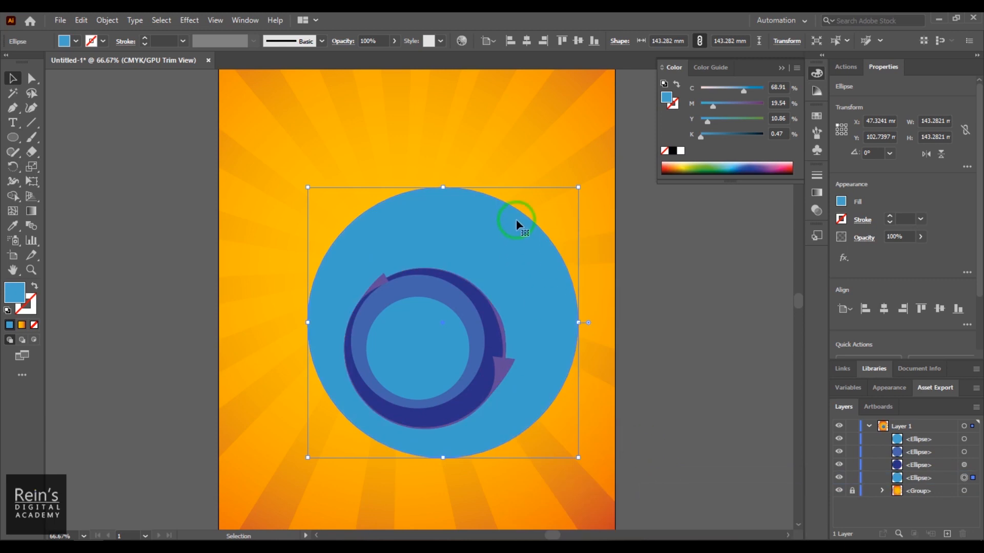
- Bring the large circle forward past the dark-blue circle and send it backward one level again
right_click(508, 239)
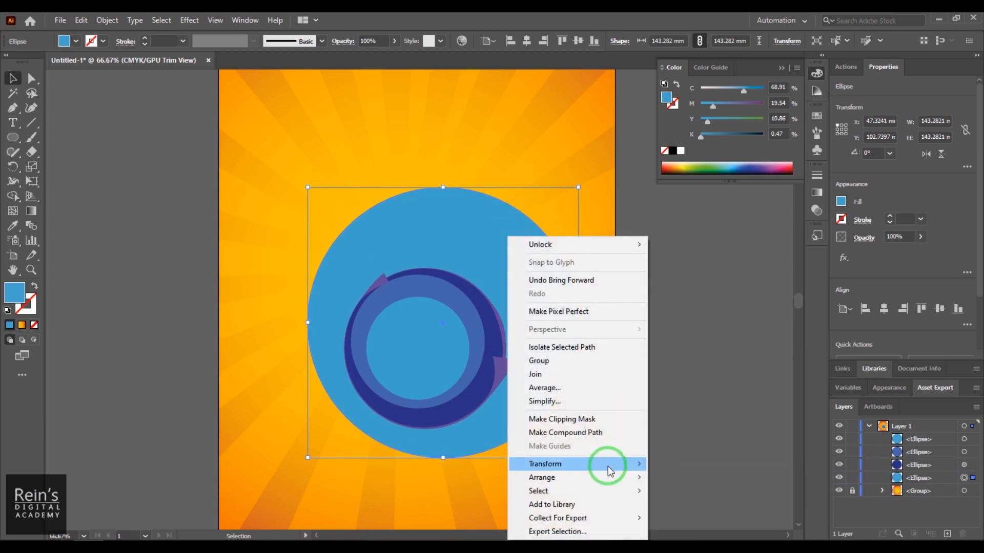
mouse_move(610, 478)
click(678, 487)
right_click(492, 220)
mouse_move(596, 462)
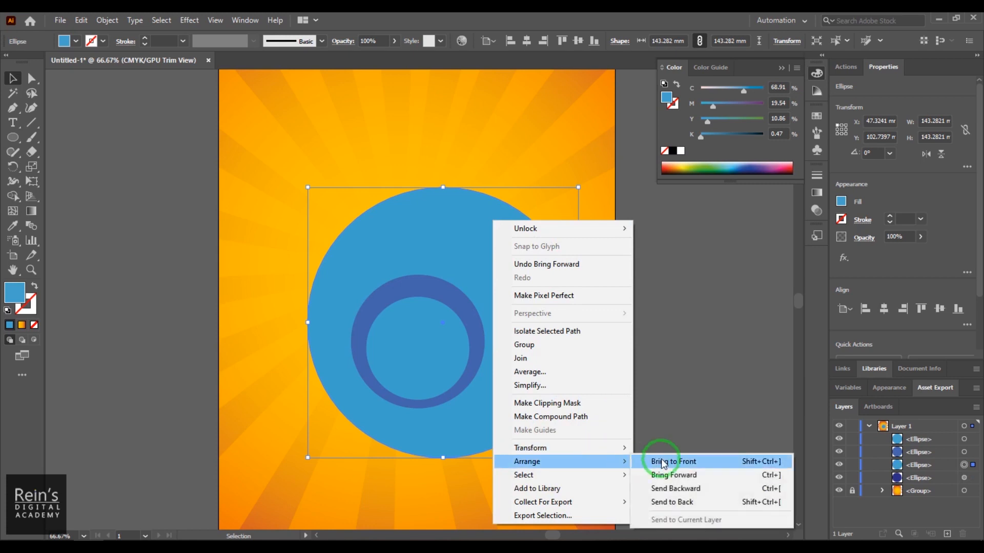
click(673, 489)
click(696, 383)
click(497, 284)
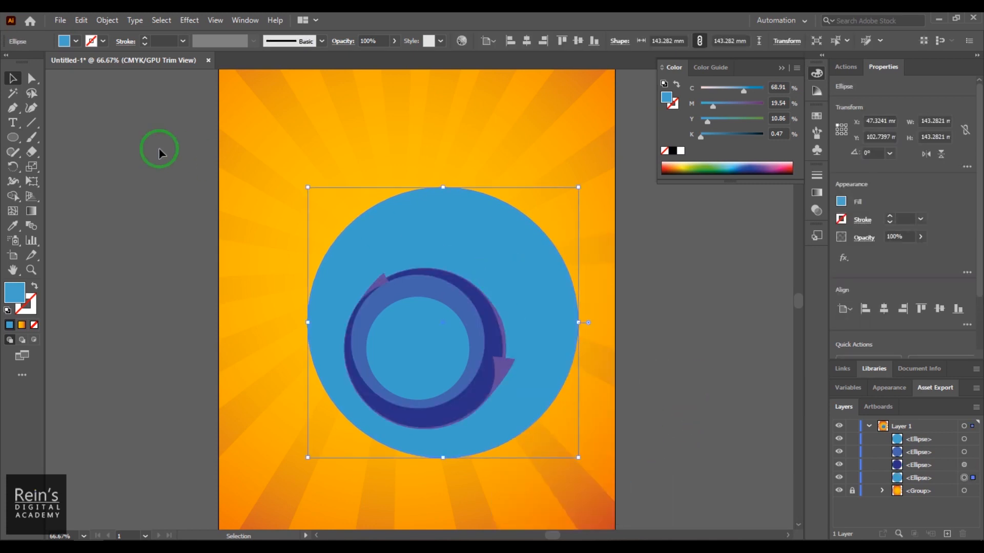
- Fill the large circle with red C15 M100 Y90 K10 and move it toward the artboard's upper left
click(66, 41)
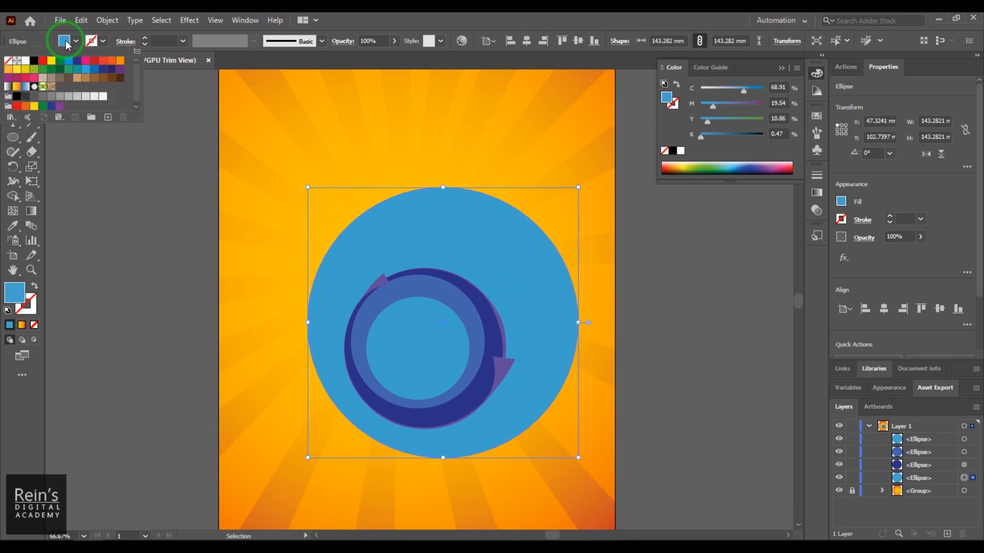
click(103, 61)
click(491, 278)
drag(472, 288, 454, 236)
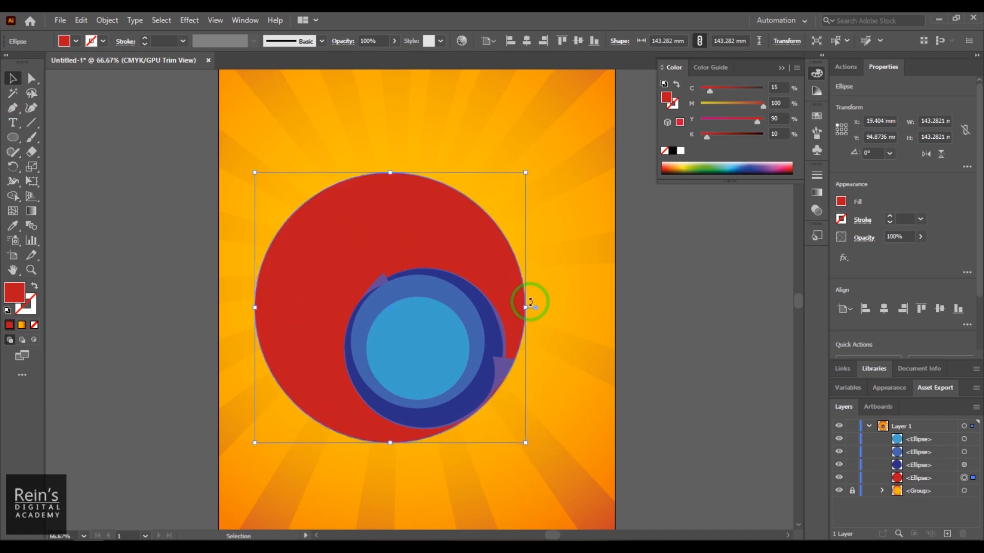
- Narrow the red circle to an ellipse about 110.2 mm wide and place it behind the nested circles, with their lower edges nearly aligned
drag(525, 309, 462, 310)
drag(329, 273, 370, 247)
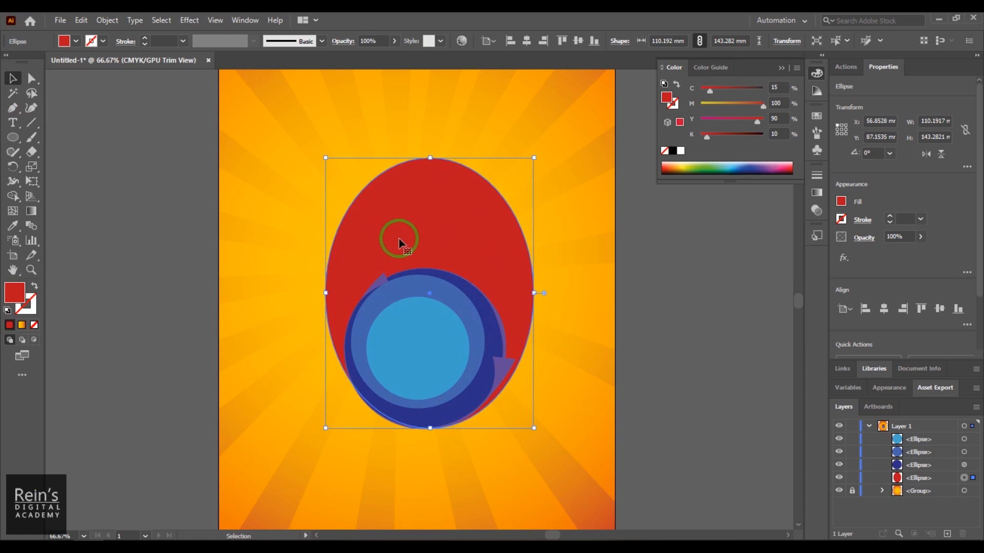
mouse_move(430, 294)
mouse_down()
mouse_move(435, 325)
mouse_move(423, 292)
mouse_move(435, 298)
mouse_up()
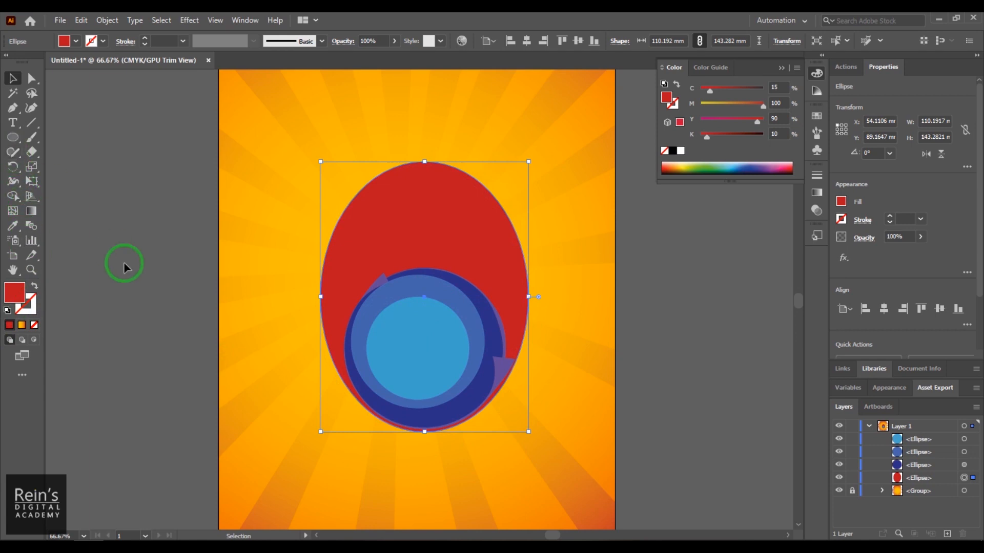
- Try to rotate the red ellipse about its centre and undo the rotation
key(r)
drag(424, 296, 428, 352)
key(ctrl+z)
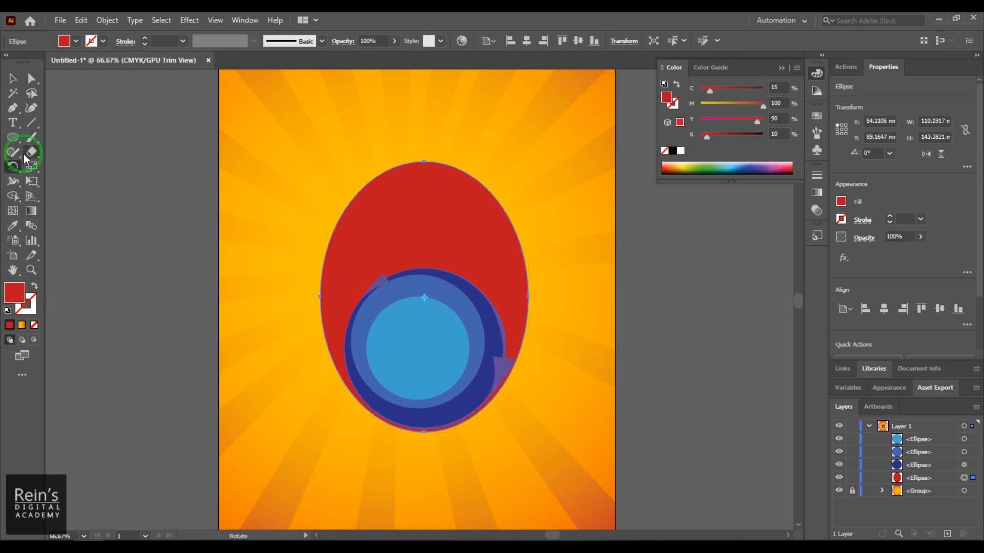
click(12, 78)
- Rotate the red ellipse about 16.8° counterclockwise around its lower end, shift it behind the nested circles and deselect it
click(16, 167)
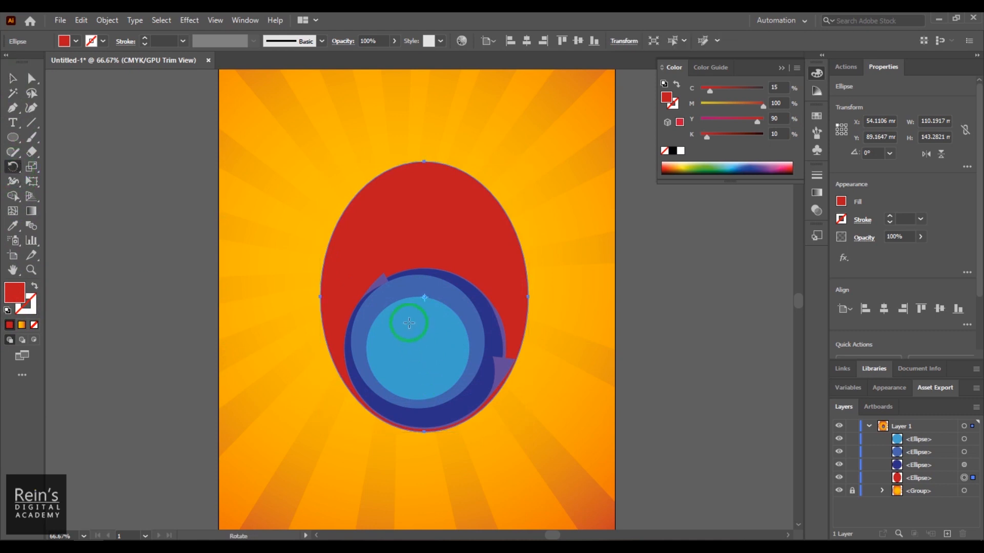
click(424, 430)
drag(473, 146, 371, 136)
key(v)
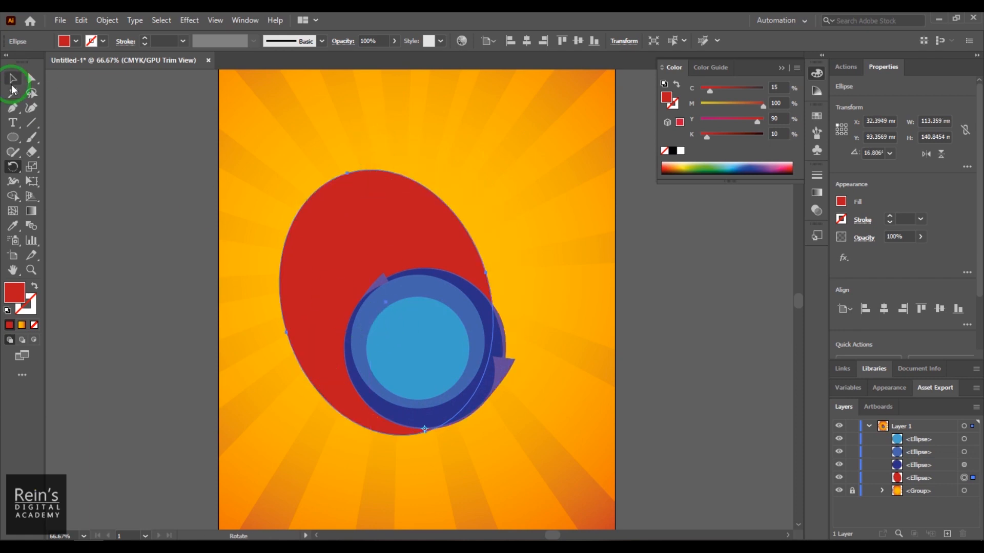
drag(314, 226, 342, 232)
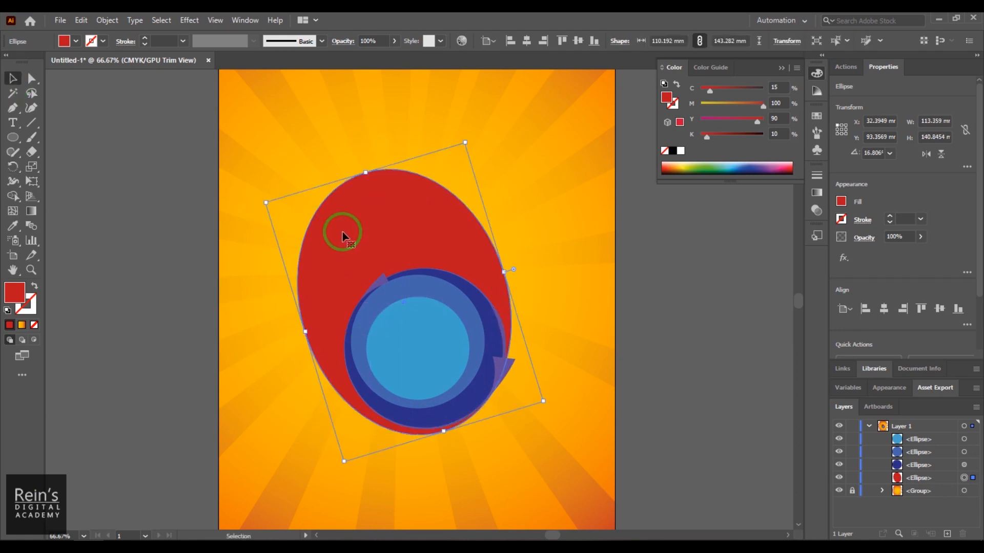
click(693, 348)
- Try the Crystallize tool on the red ellipse's edge and undo the distortion
click(442, 235)
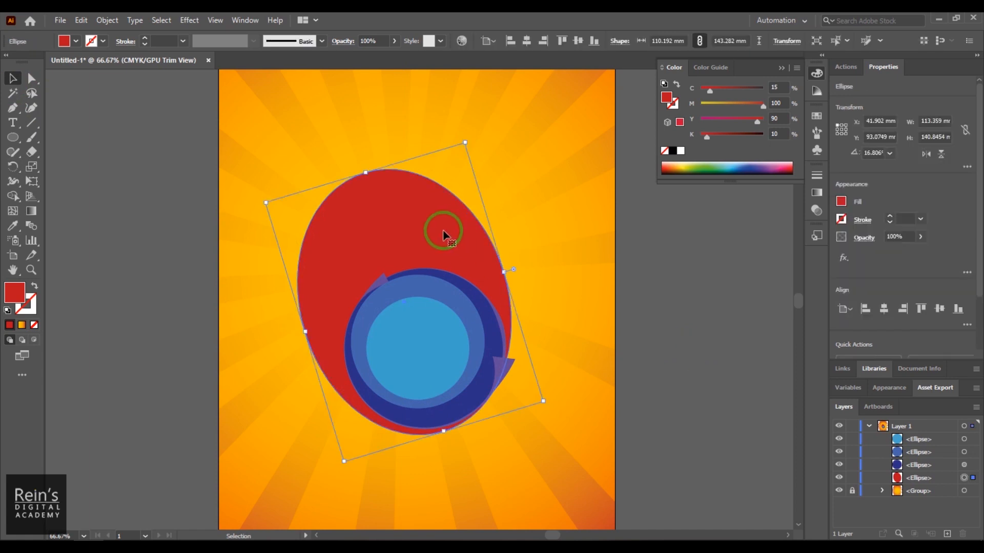
click(15, 185)
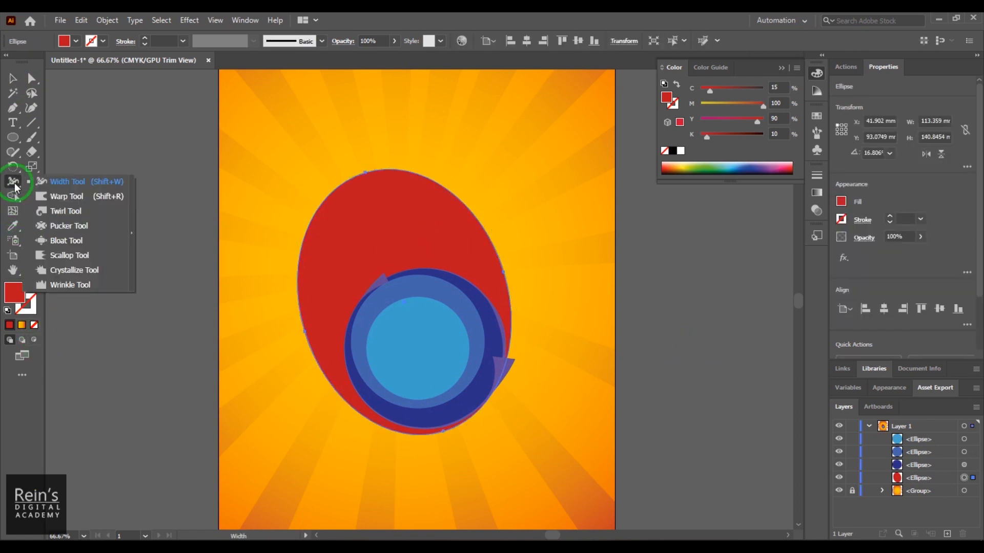
click(83, 271)
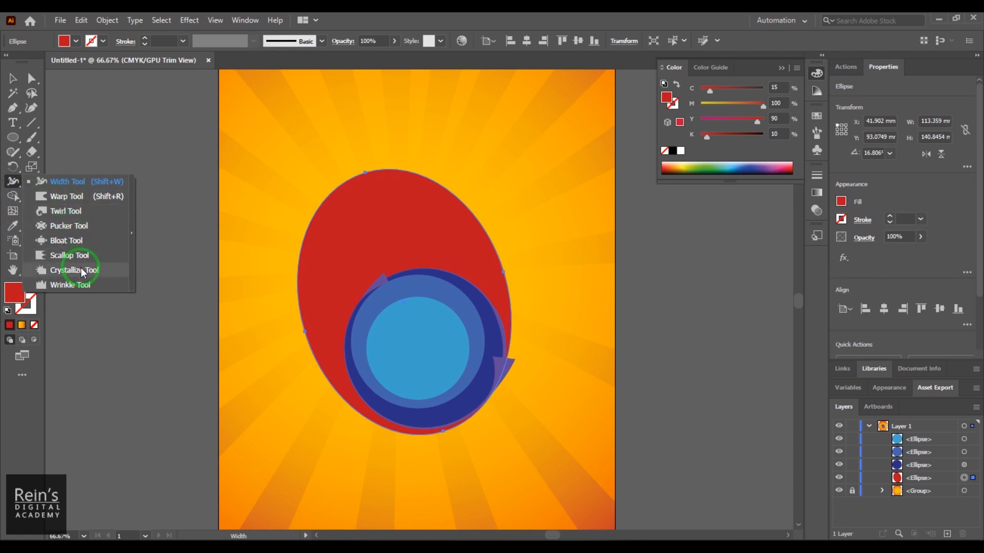
drag(394, 305, 393, 302)
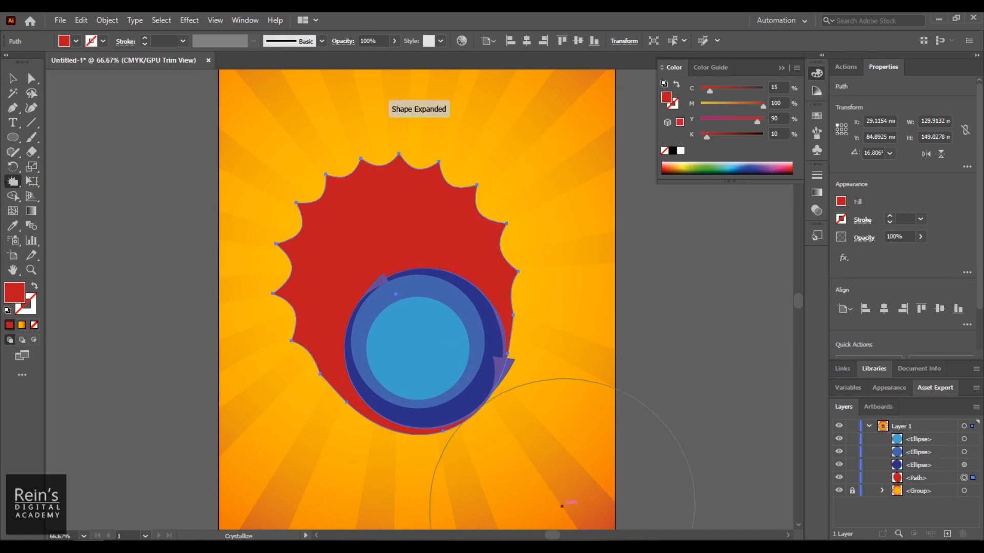
key(ctrl+z)
key(ctrl+z)
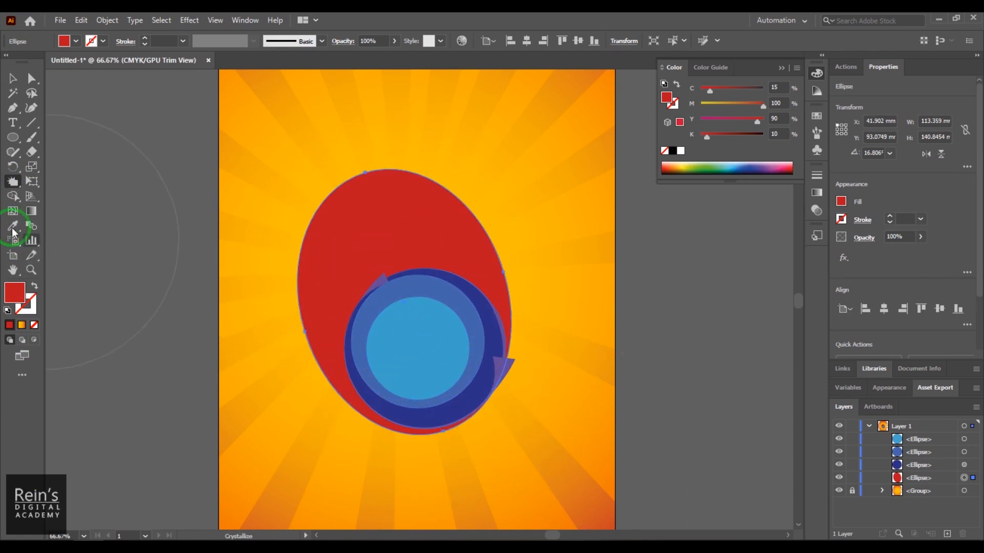
- Set the Crystallize tool's intensity to 50% and its detail to 4
double_click(12, 182)
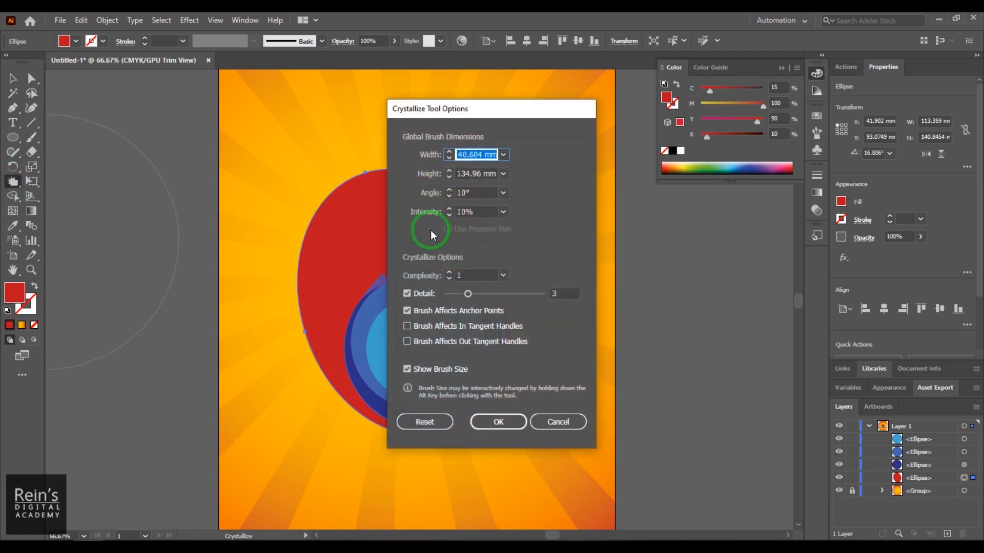
click(468, 212)
text(50)
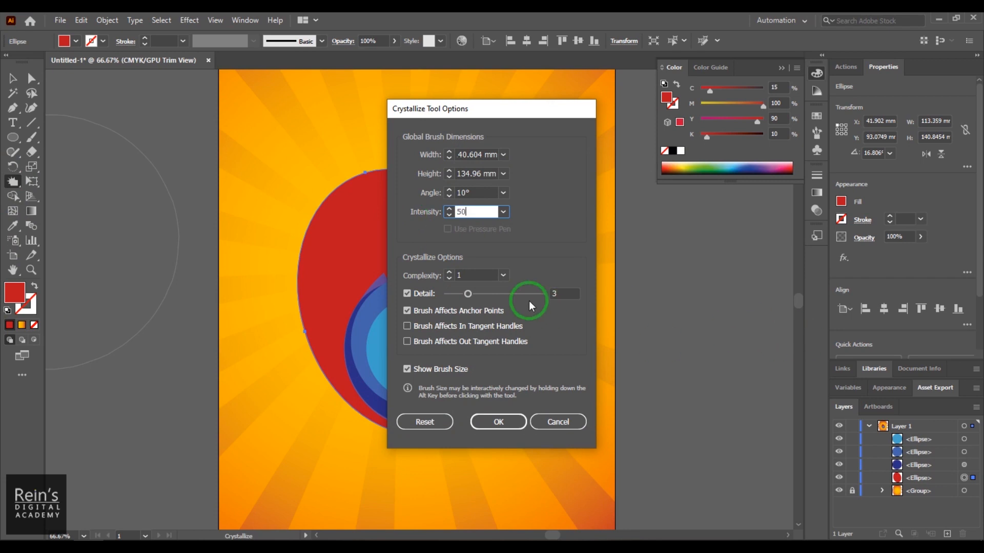
drag(468, 293, 478, 293)
click(498, 422)
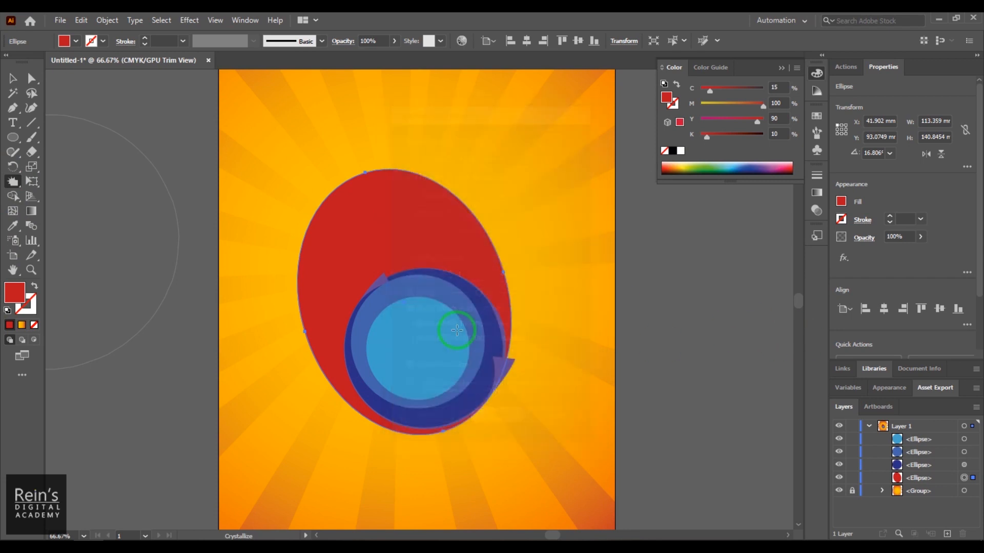
- Crystallize the upper and side edges of the red ellipse into spikes with repeated strokes from inside the shape
drag(402, 252, 385, 252)
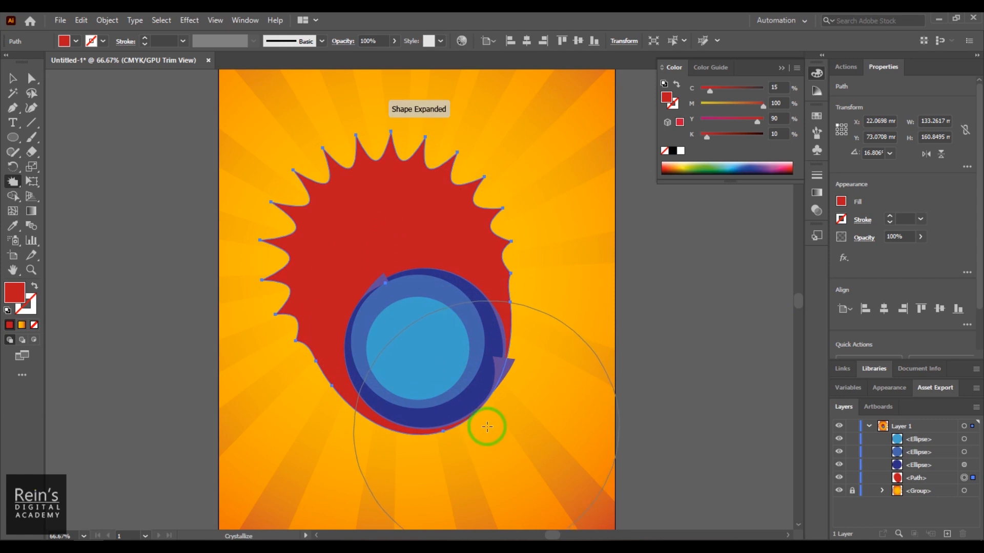
click(425, 348)
mouse_move(425, 347)
mouse_down()
mouse_move(431, 365)
mouse_move(397, 266)
mouse_up()
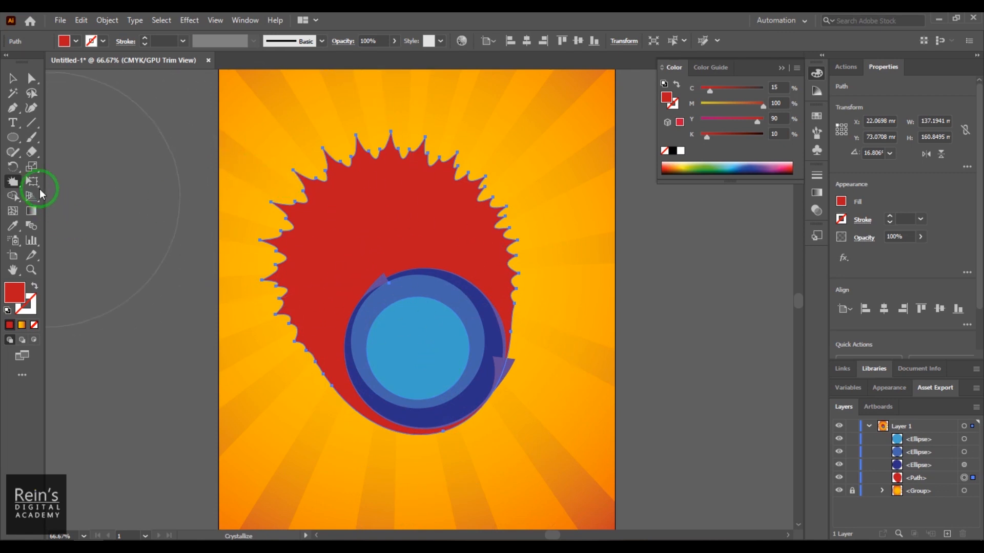
- Try another Crystallize stroke on the red shape with the current options, undo it and resize the brush freehand
double_click(12, 182)
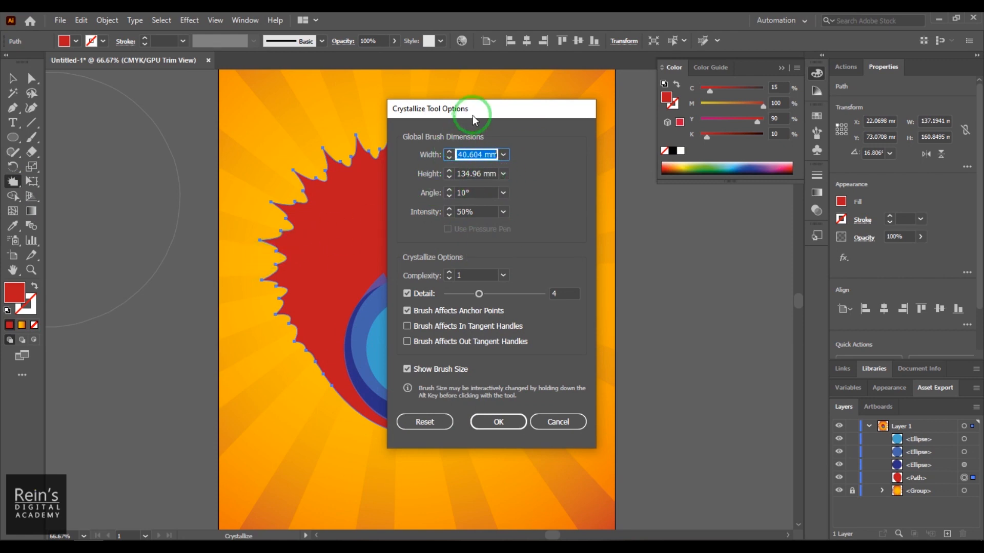
drag(473, 115, 567, 101)
key(Return)
drag(435, 233, 424, 275)
key(ctrl+z)
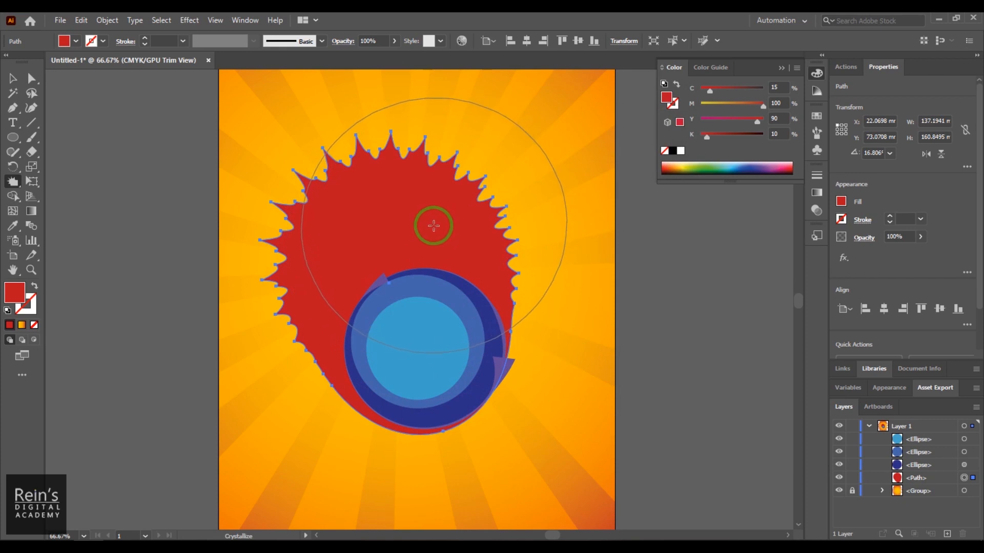
mouse_move(433, 226)
mouse_down()
mouse_move(543, 243)
mouse_move(431, 257)
mouse_move(404, 202)
mouse_move(398, 152)
mouse_move(416, 247)
mouse_move(485, 286)
mouse_move(398, 224)
mouse_move(454, 272)
mouse_move(414, 236)
mouse_up()
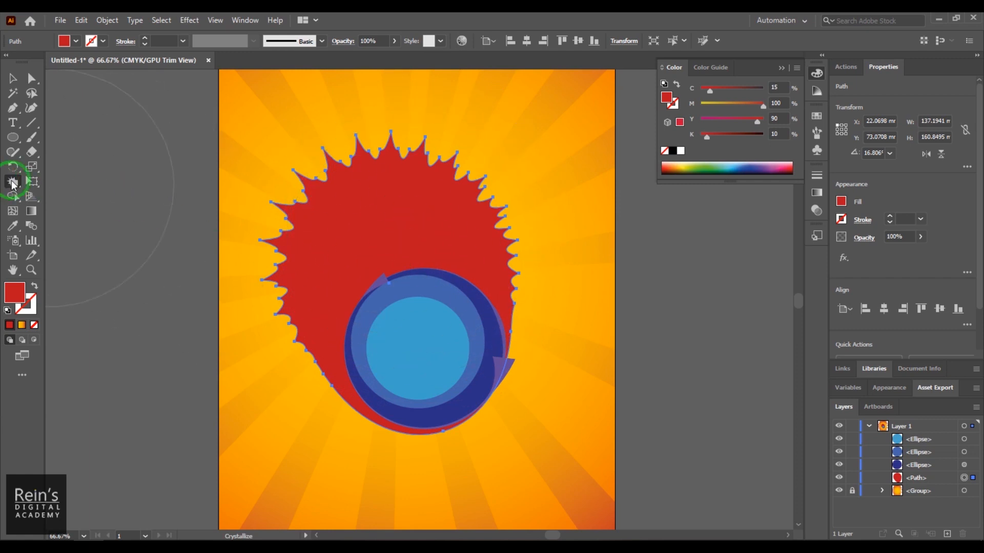
- Set the Crystallize brush to 20 mm width and 150 mm height, and try a stroke on the red shape before undoing it
double_click(13, 182)
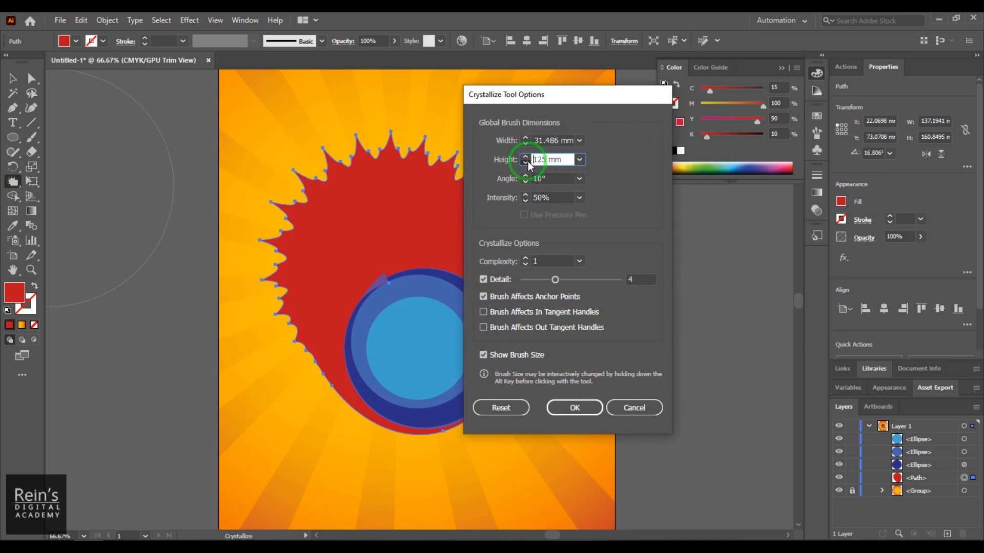
click(526, 143)
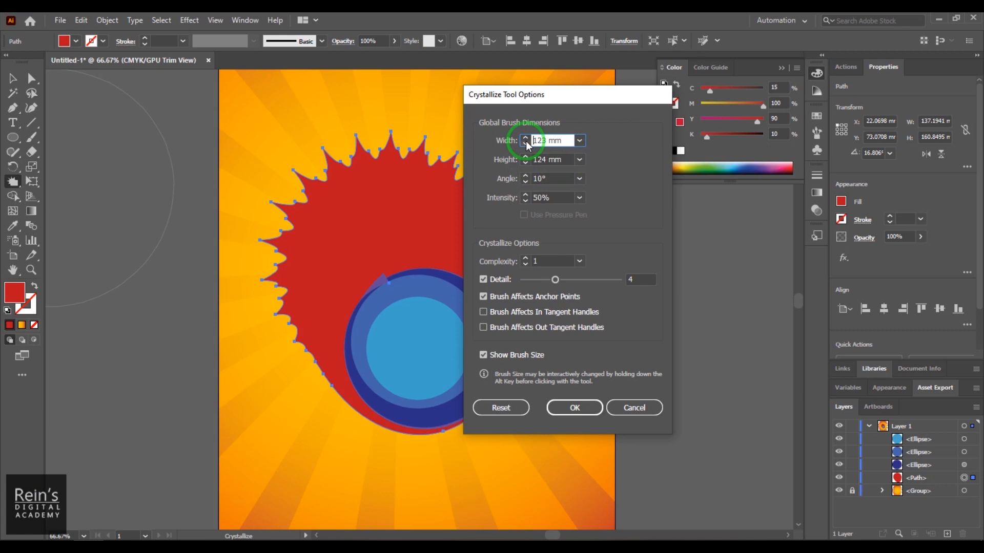
click(487, 143)
text(20)
double_click(538, 160)
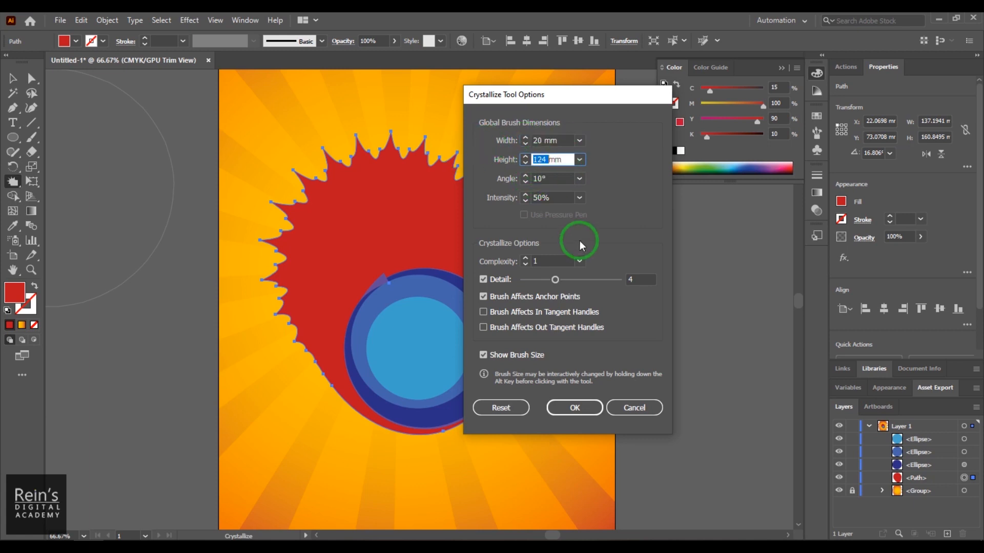
text(150)
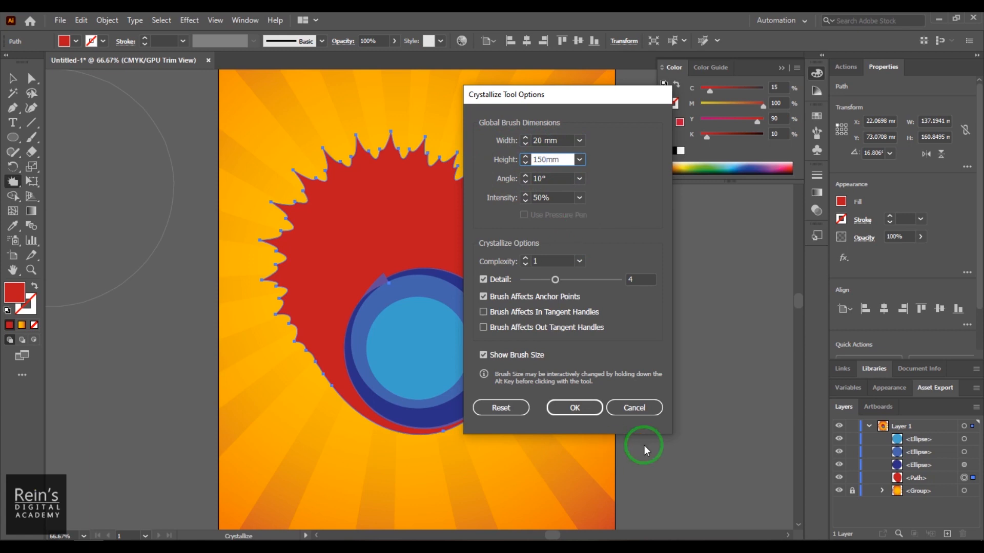
click(574, 408)
mouse_move(448, 255)
mouse_down()
mouse_move(452, 224)
mouse_move(480, 250)
mouse_up()
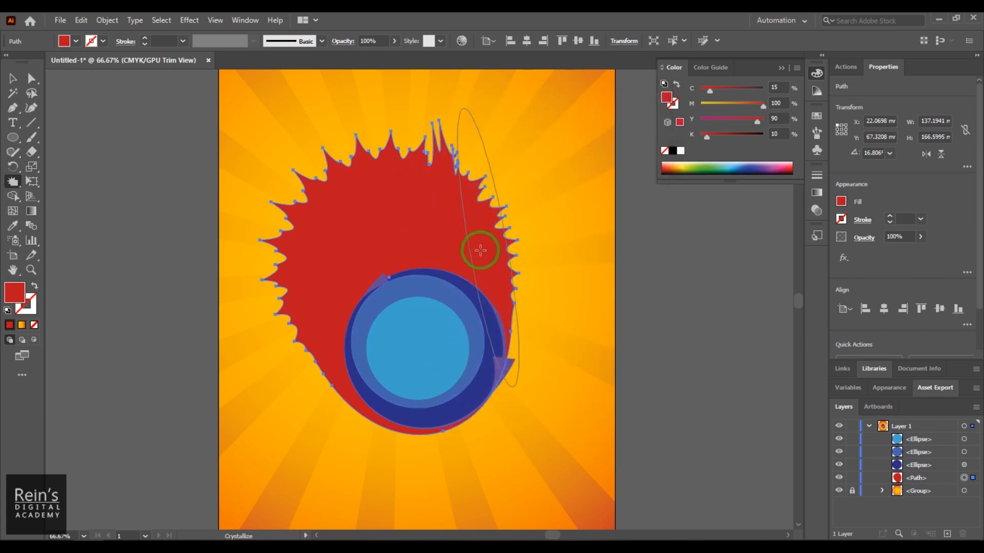
key(ctrl+z)
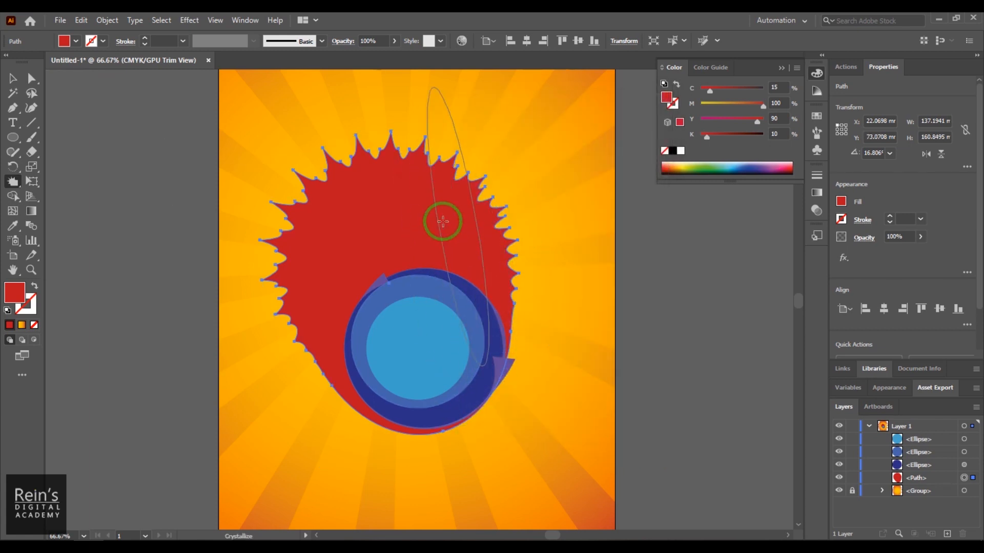
- Set the Crystallize brush angle to 45°, and try it on the upper part of the red shape before undoing it
double_click(13, 181)
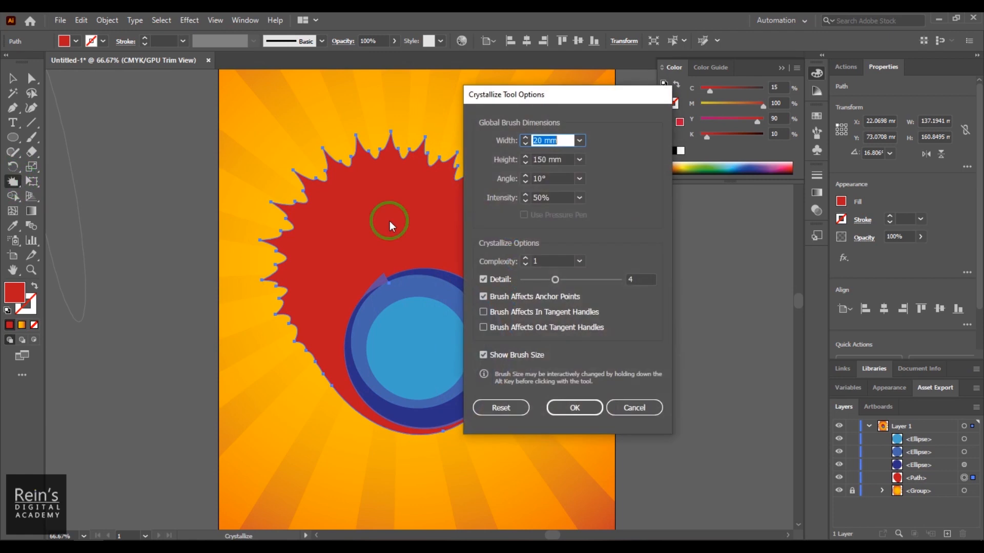
click(554, 180)
text(45)
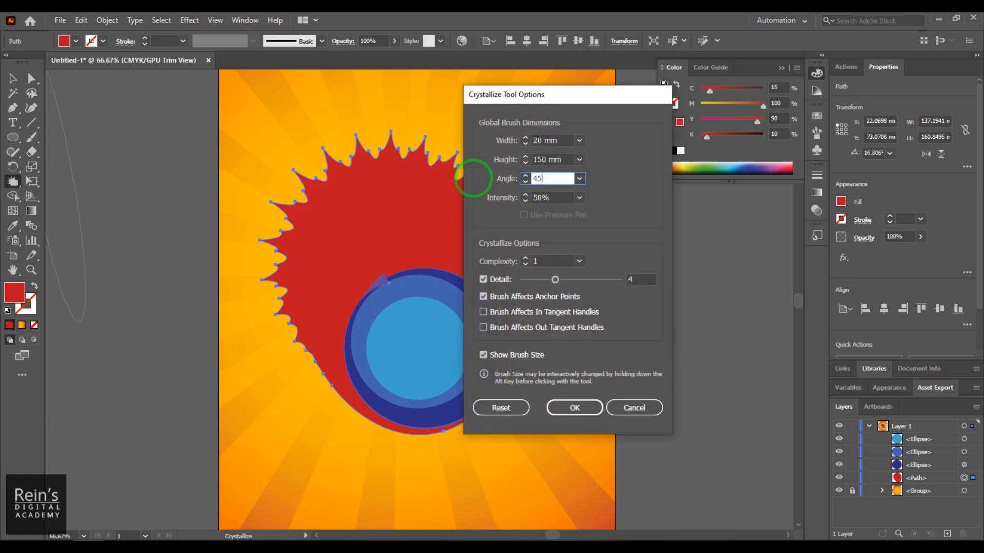
key(Return)
click(434, 189)
key(ctrl+z)
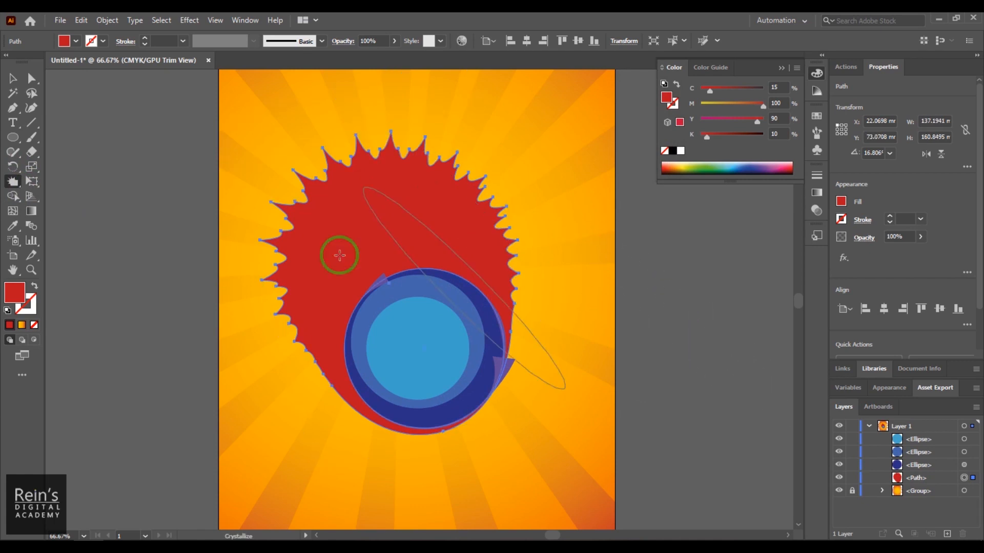
- Set the Crystallize brush width and height to 50 mm and its angle to 0°
double_click(11, 183)
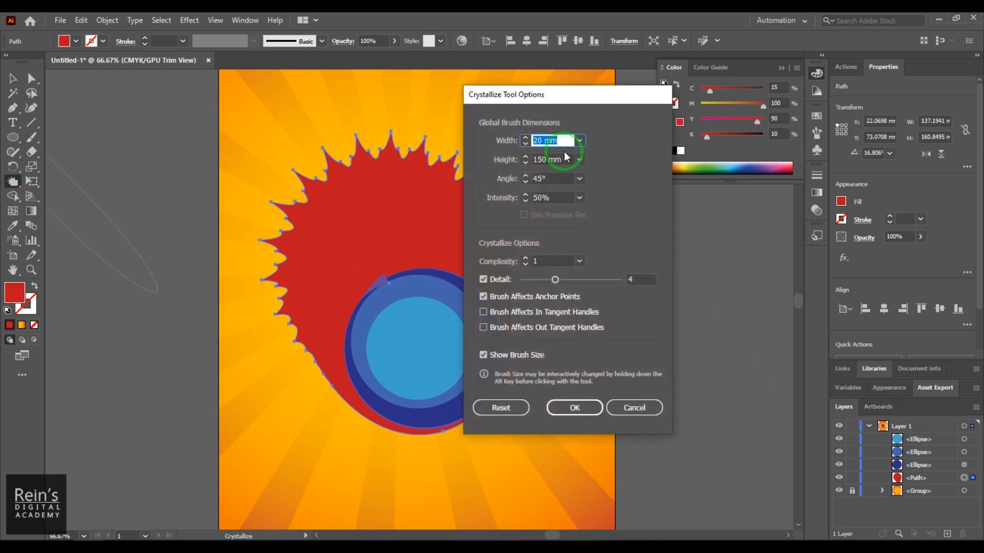
text(50)
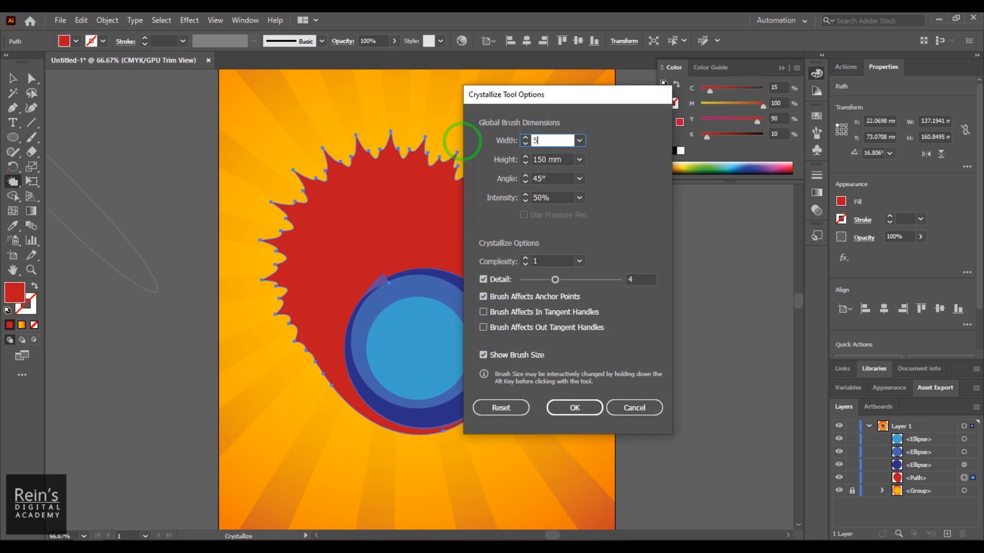
key(Tab)
text(5)
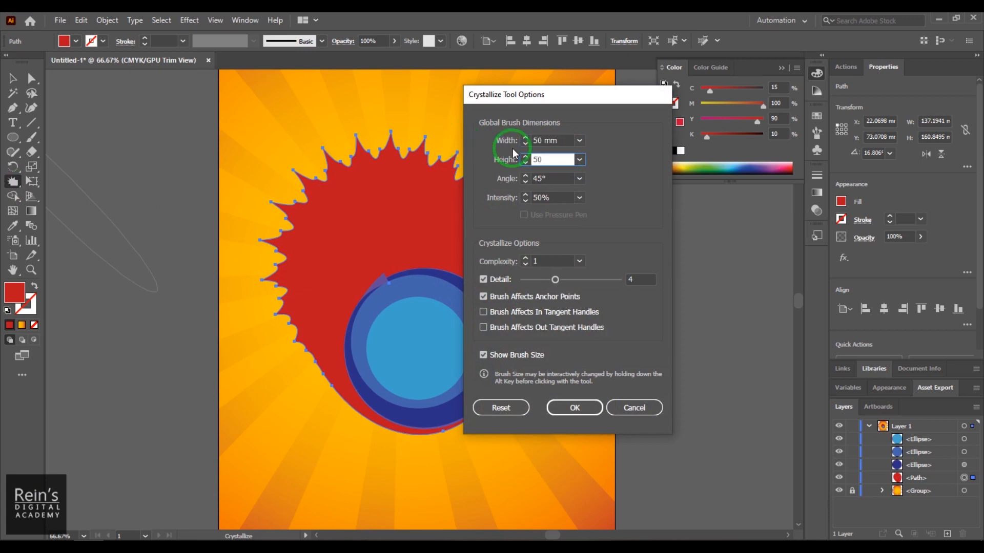
text(0)
click(548, 176)
text(0)
key(Return)
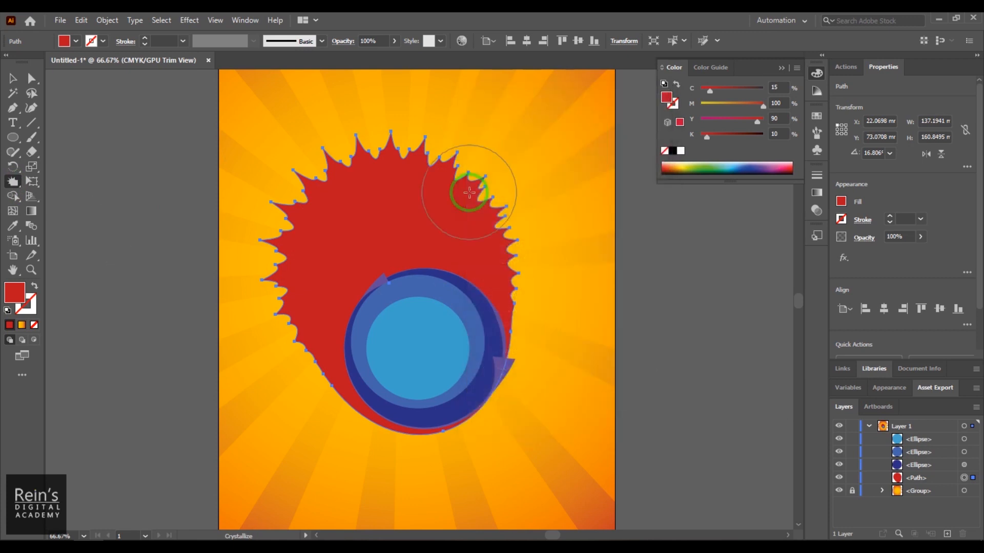
- Undo the last Crystallize stroke on the red shape and set the brush width and height to 150 mm
alt+drag(371, 176, 402, 187)
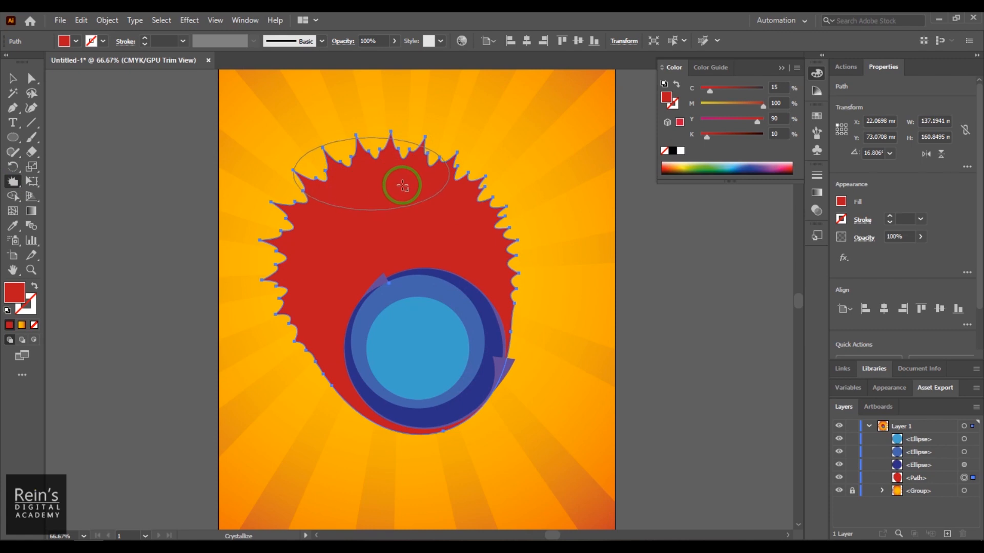
key(ctrl+z)
click(11, 182)
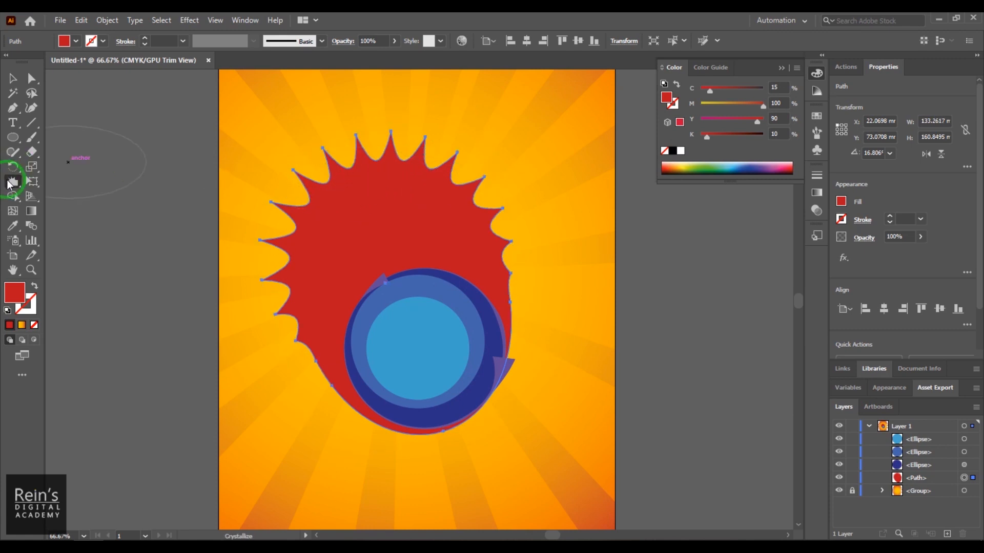
double_click(11, 183)
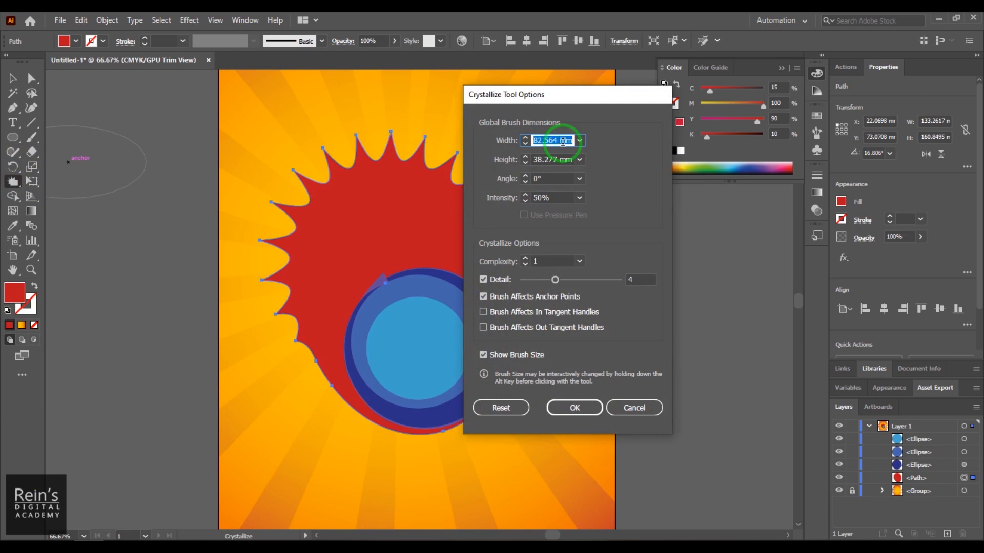
text(150)
key(Tab)
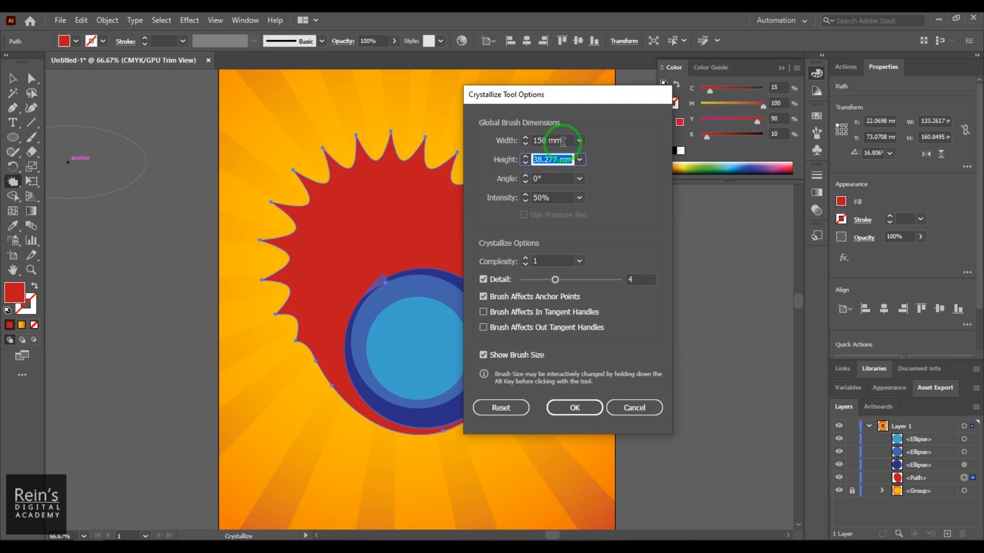
key(Return)
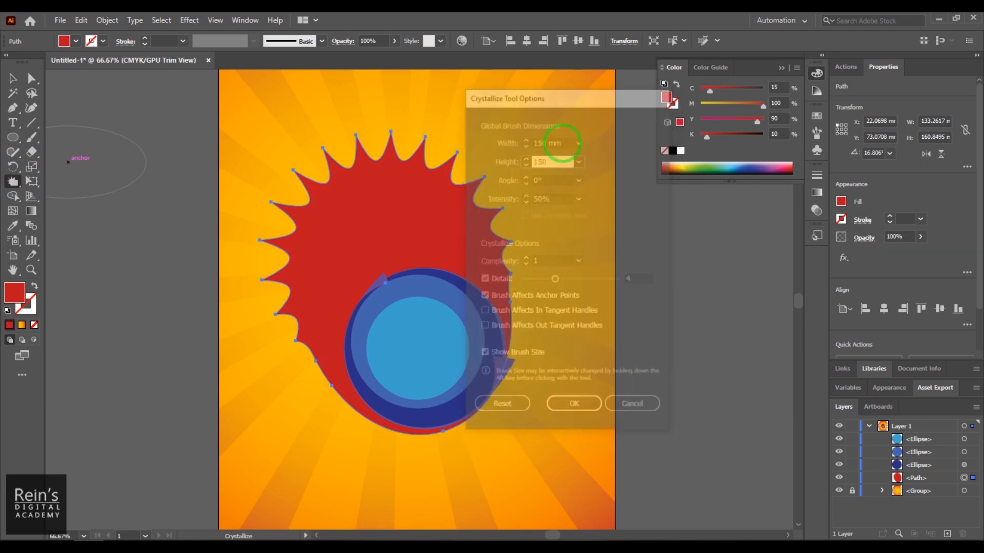
- Try a Crystallize stroke with the 150 mm brush, and undo it along with the earlier spikes to restore the plain red ellipse
drag(422, 237, 364, 227)
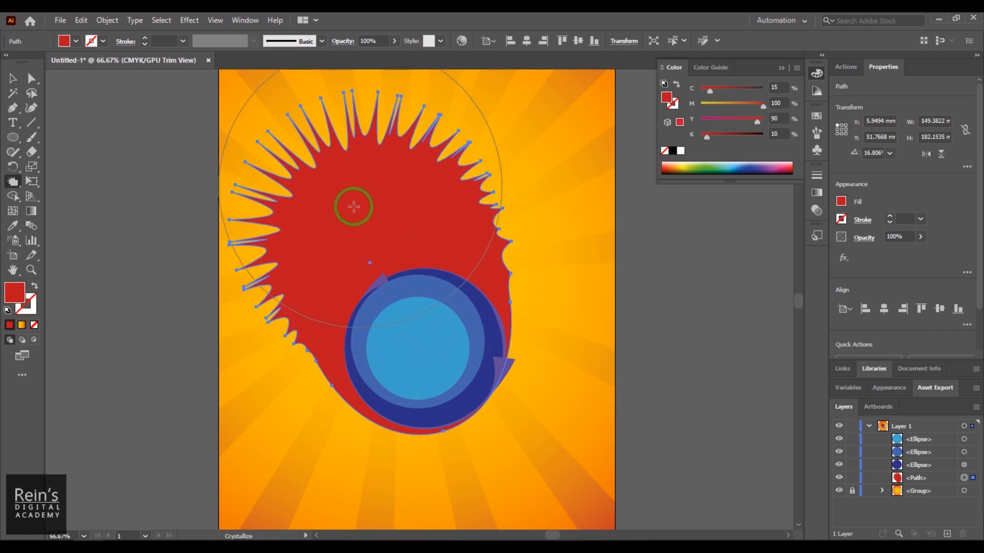
key(ctrl+z)
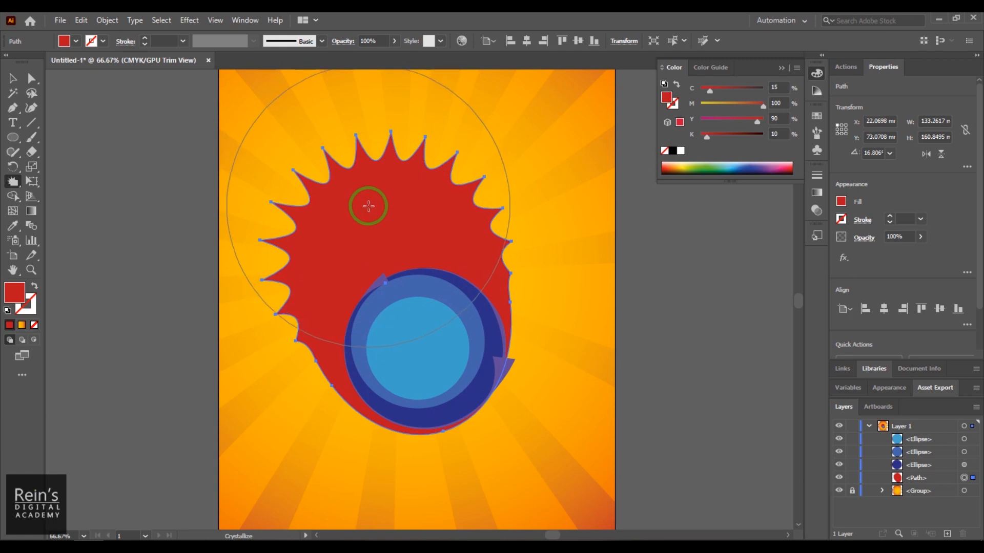
key(ctrl+z)
- Try single Crystallize applications from different points within the red ellipse, undoing each one
click(381, 207)
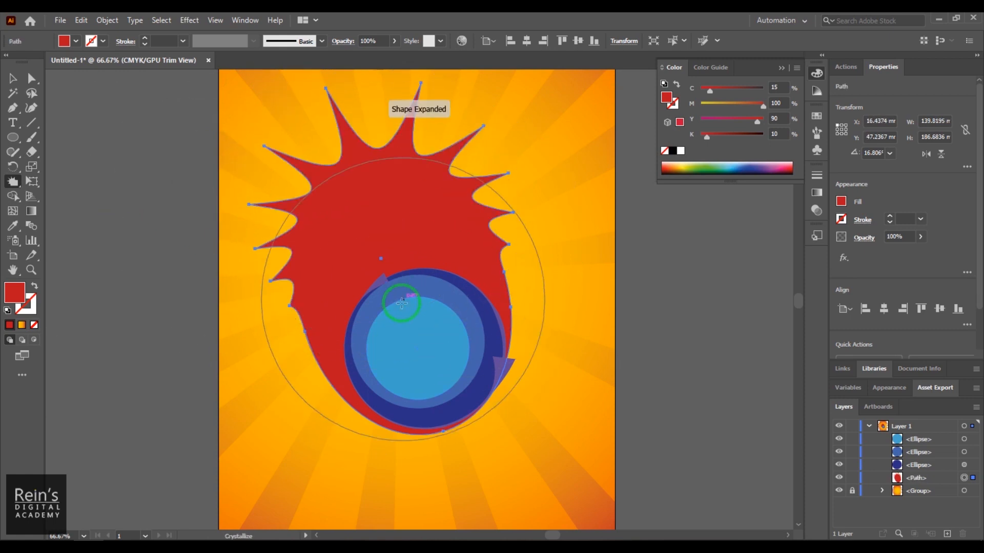
key(ctrl+z)
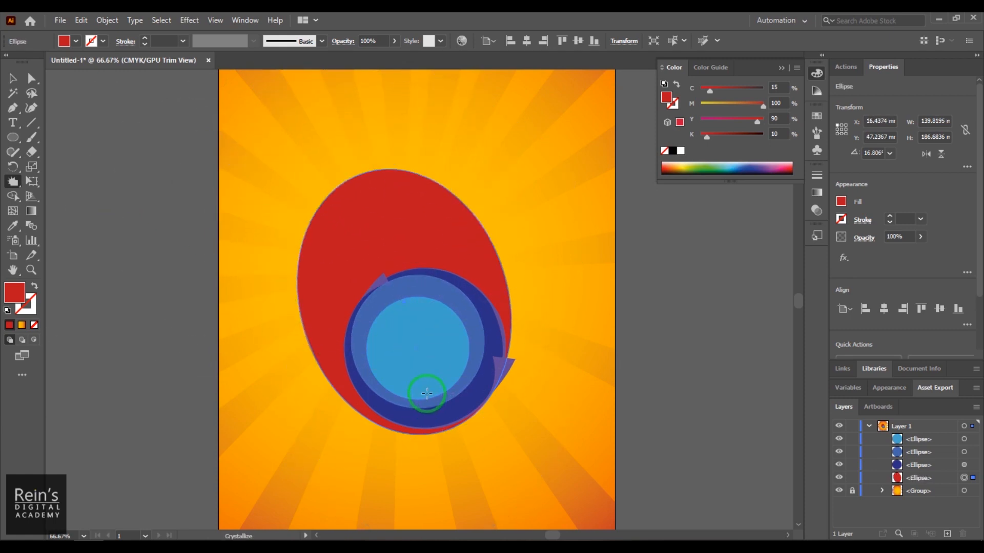
click(404, 295)
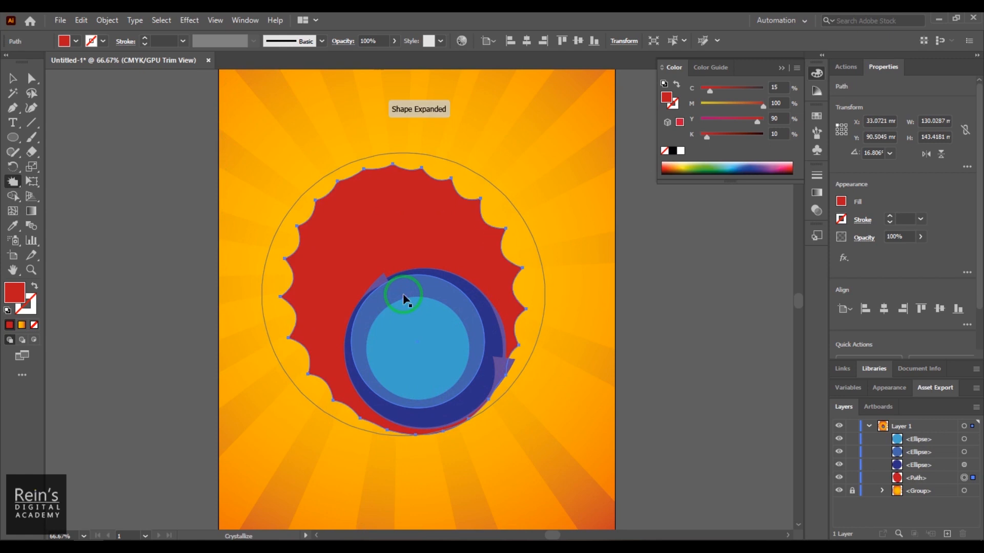
key(ctrl+z)
click(389, 235)
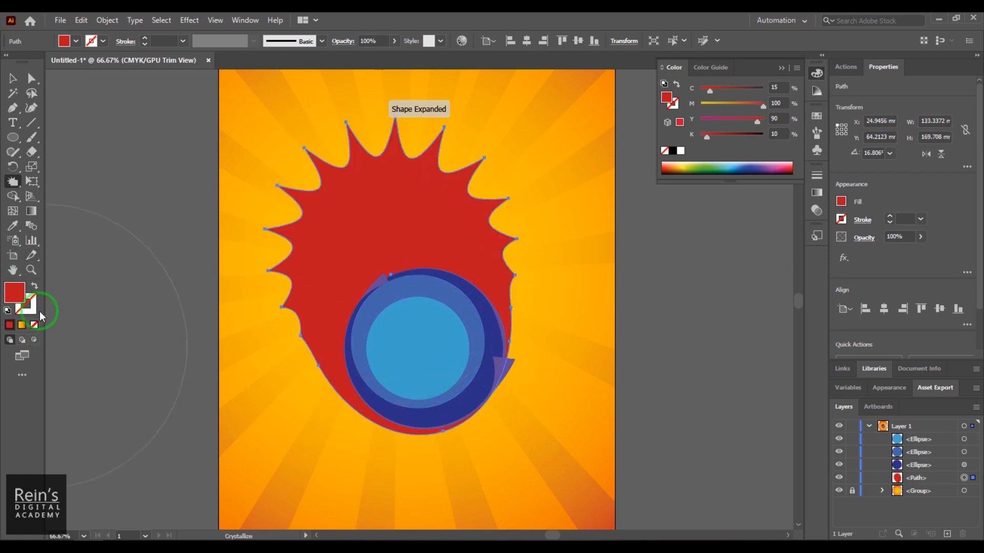
key(ctrl+z)
- Try the Scallop tool on the upper part of the red ellipse and undo the distortion
mouse_move(13, 182)
mouse_down()
mouse_move(64, 184)
mouse_move(78, 282)
mouse_move(81, 260)
mouse_up()
mouse_move(384, 257)
mouse_down()
mouse_move(352, 229)
mouse_move(386, 226)
mouse_move(367, 326)
mouse_up()
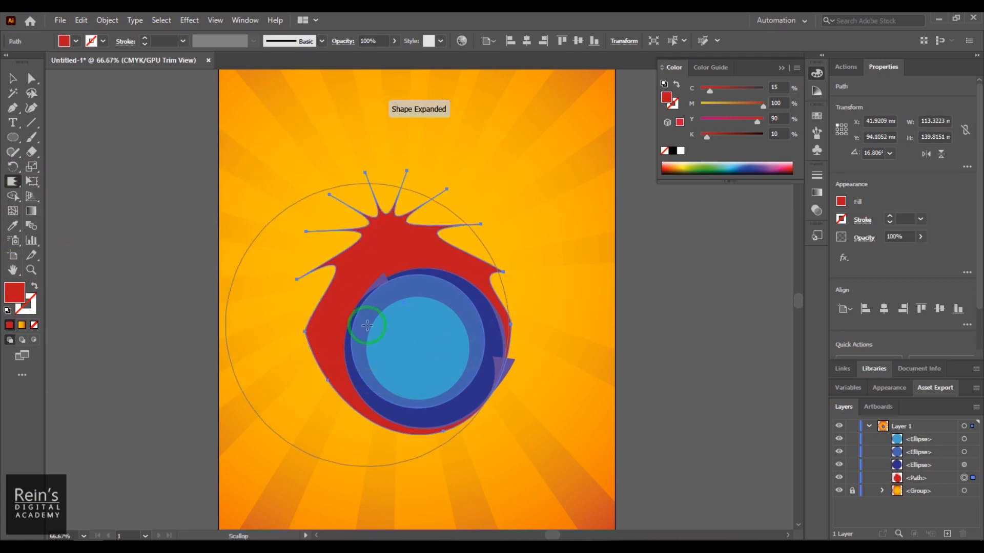
key(ctrl+z)
key(ctrl+shift+z)
key(ctrl+z)
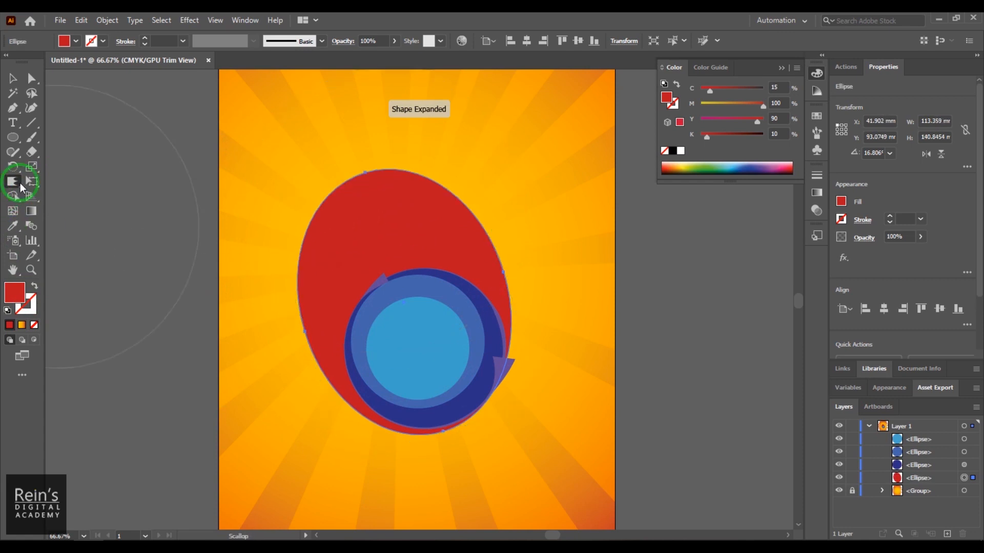
- Reduce the Scallop tool's detail to its minimum
double_click(13, 182)
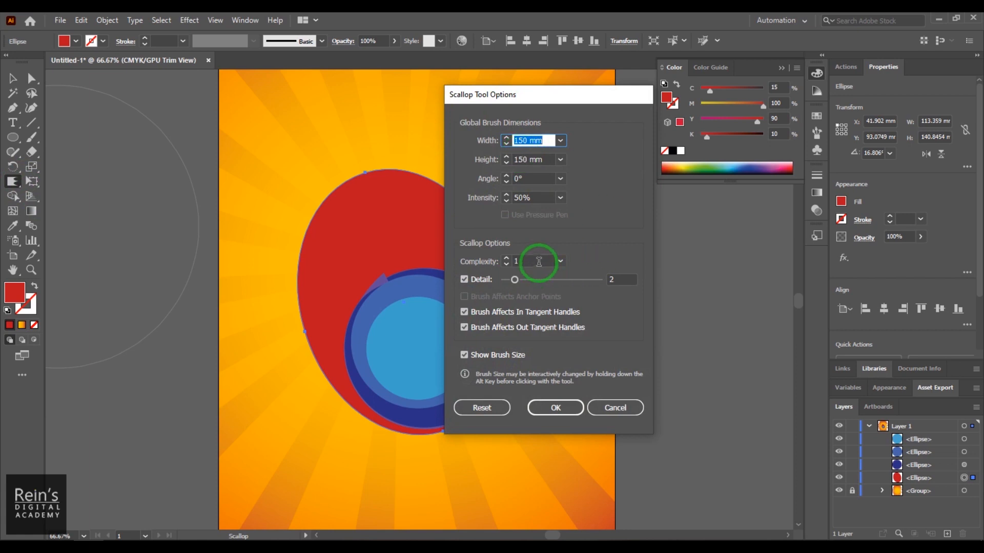
drag(514, 280, 497, 288)
click(555, 407)
- Switch back to the Crystallize tool and set its detail to 1
drag(13, 182, 67, 270)
double_click(12, 181)
drag(555, 279, 523, 281)
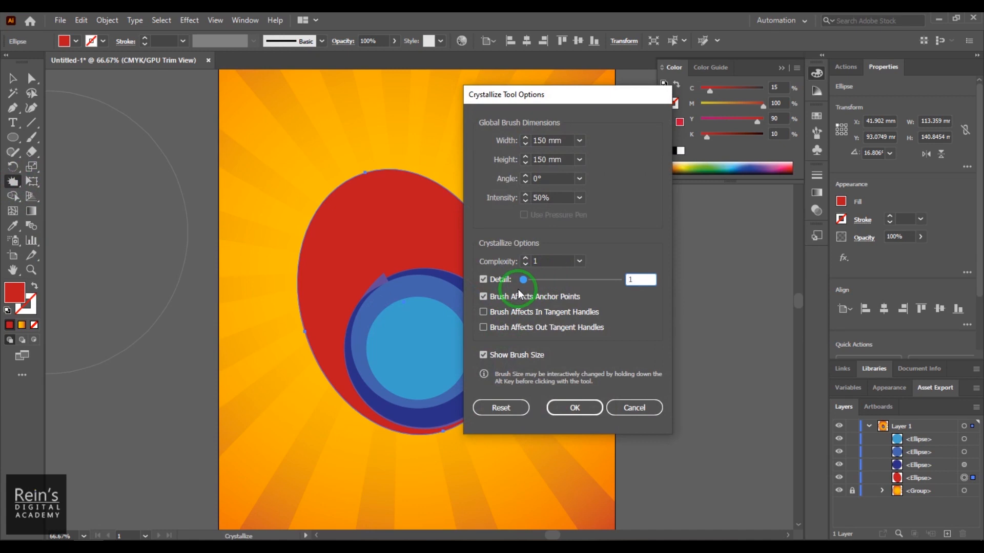
click(569, 406)
- Try a Crystallize stroke on the red ellipse at the lowest detail and undo it
drag(380, 244, 384, 246)
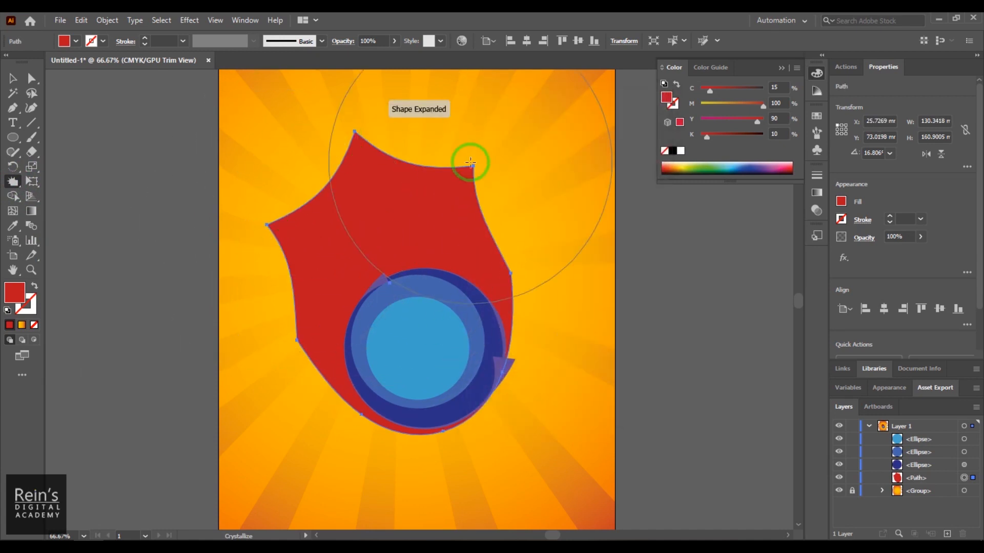
key(ctrl+z)
key(ctrl+z)
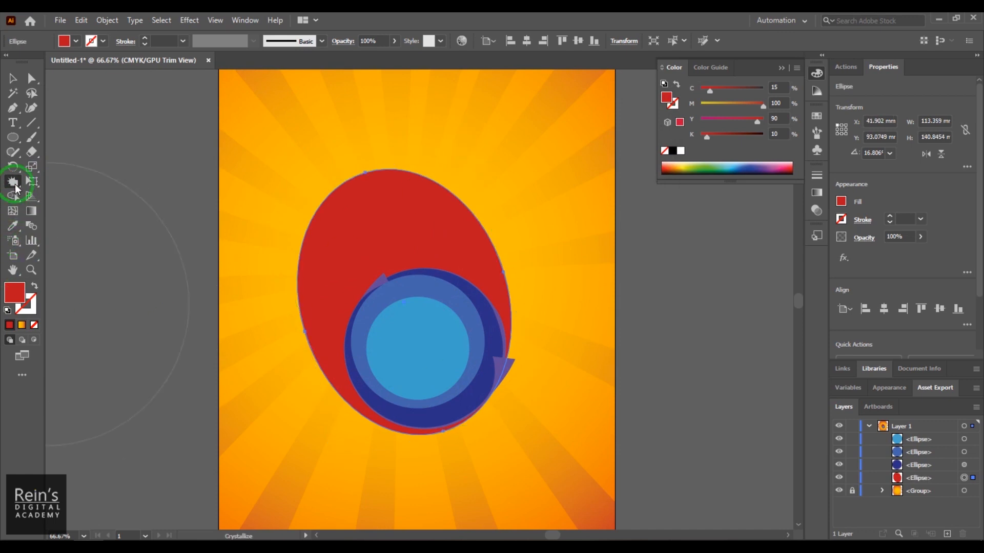
- Set the Crystallize tool's complexity to 2, and try a stroke on the red ellipse before undoing it
double_click(16, 183)
click(524, 258)
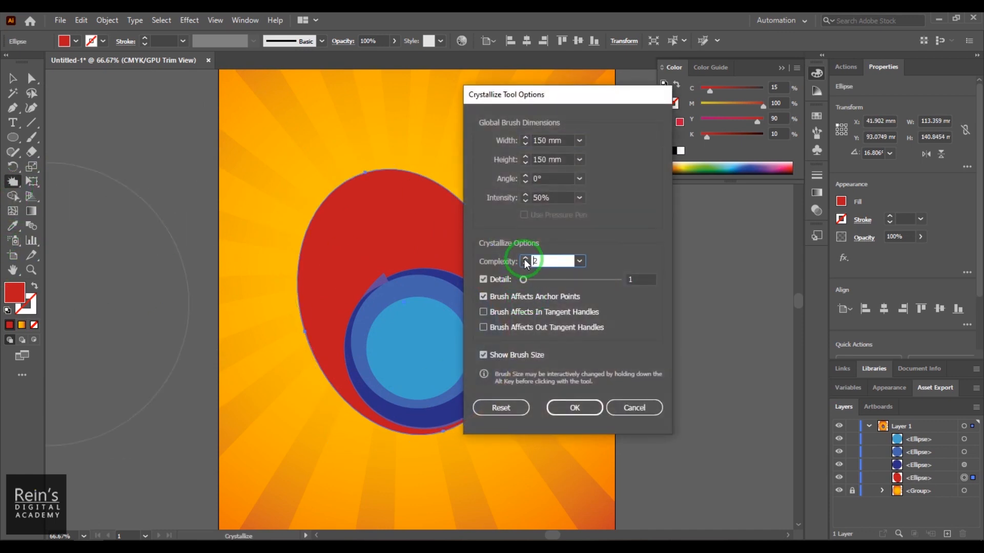
click(566, 407)
drag(430, 247, 392, 235)
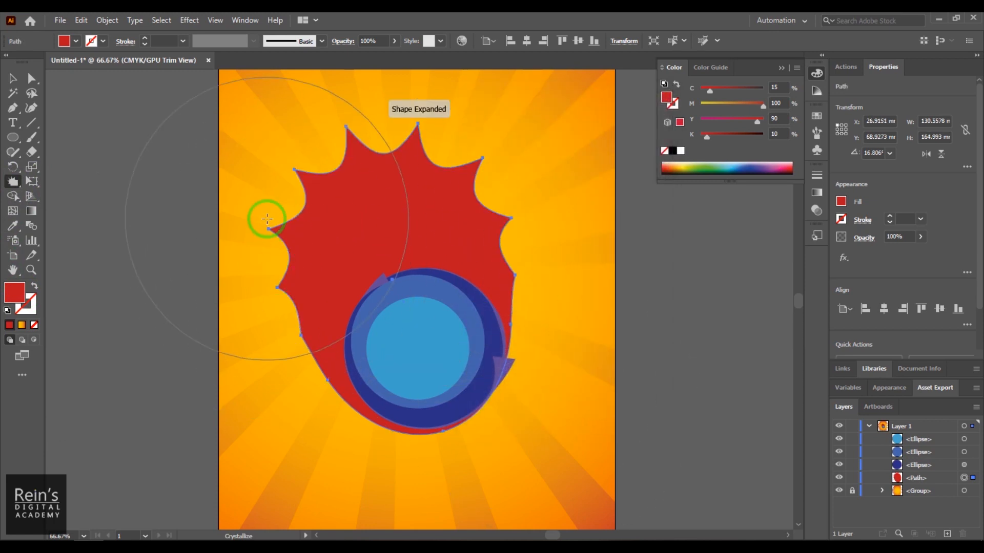
key(ctrl+z)
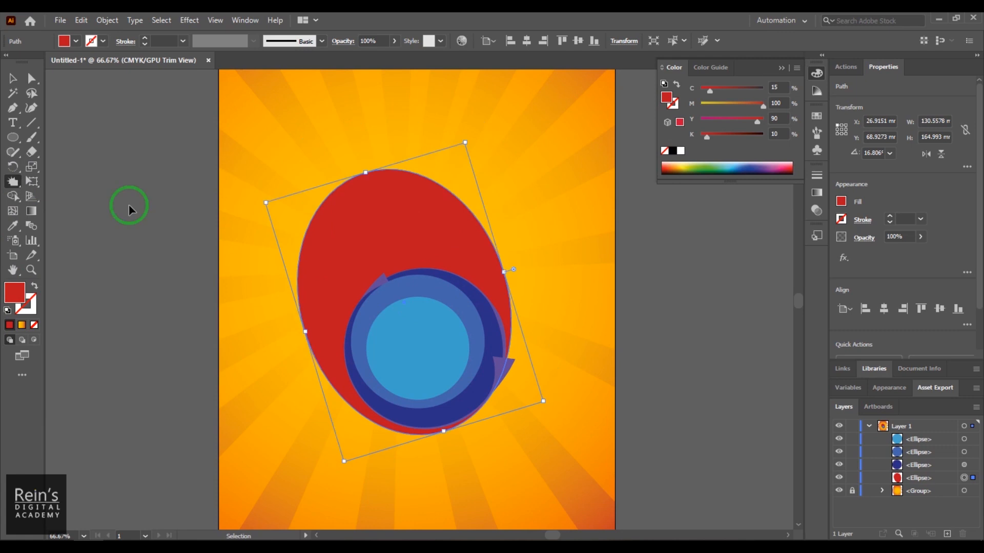
- Set the Crystallize tool's complexity to 1 and its detail to 2
double_click(13, 182)
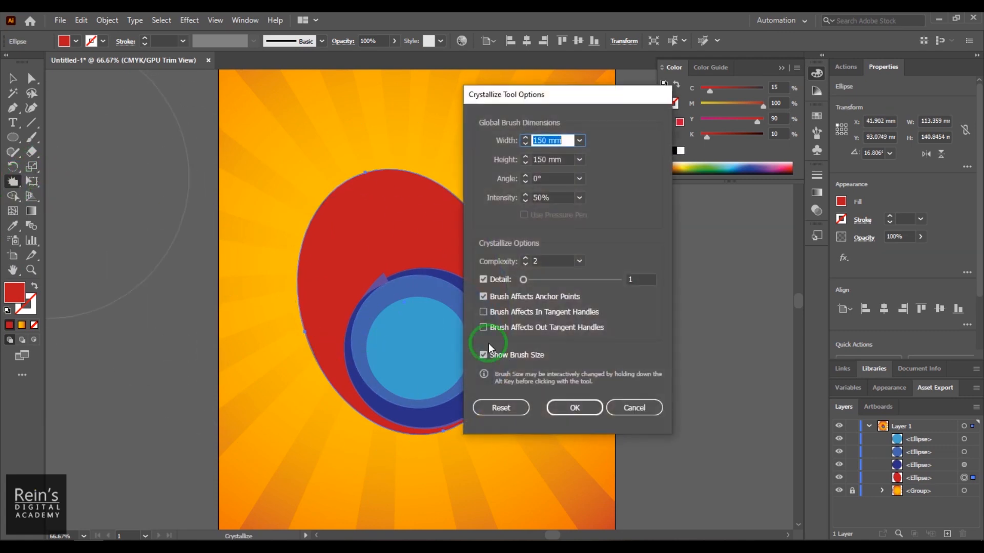
click(525, 264)
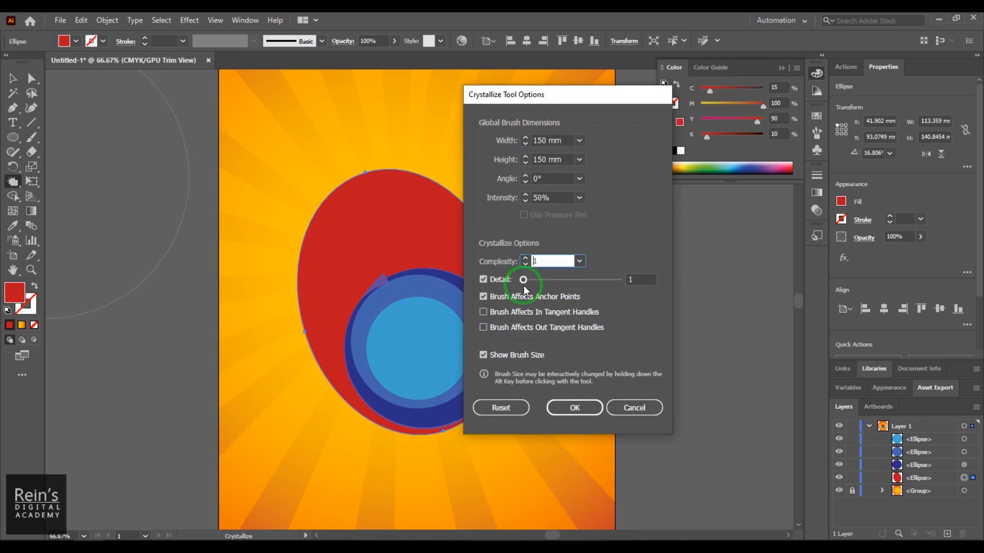
drag(523, 279, 533, 283)
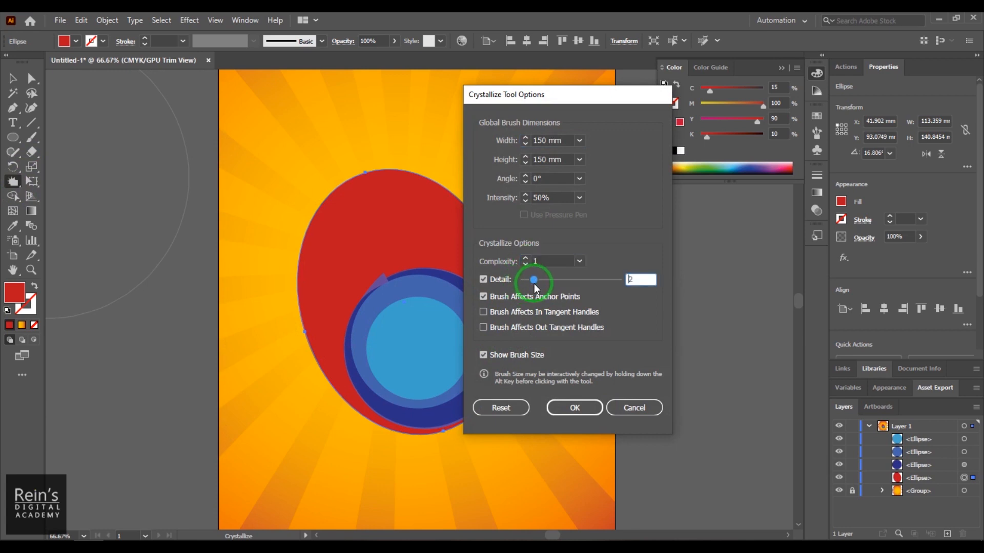
click(579, 410)
- Try two Crystallize strokes on the upper part of the red ellipse, undoing each one
click(393, 254)
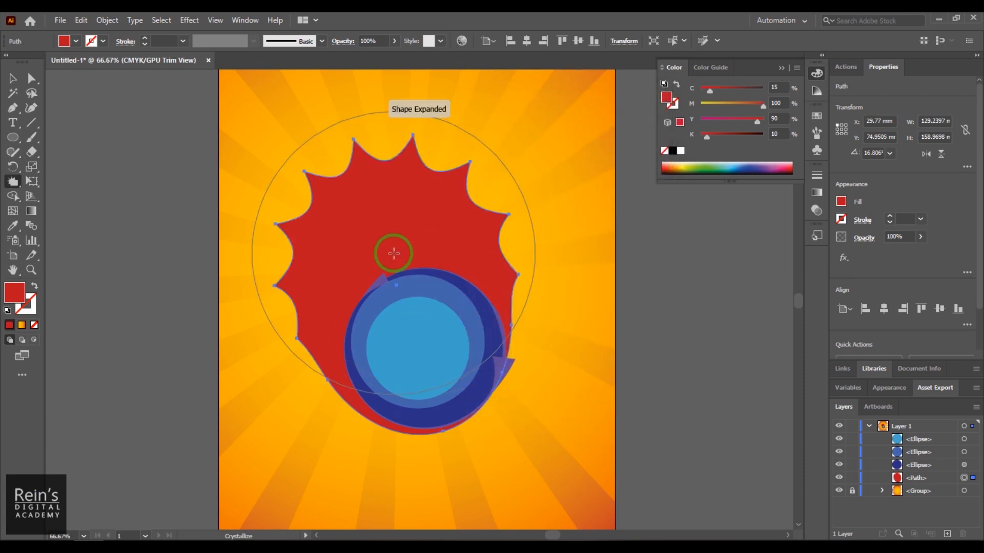
key(ctrl+z)
click(383, 211)
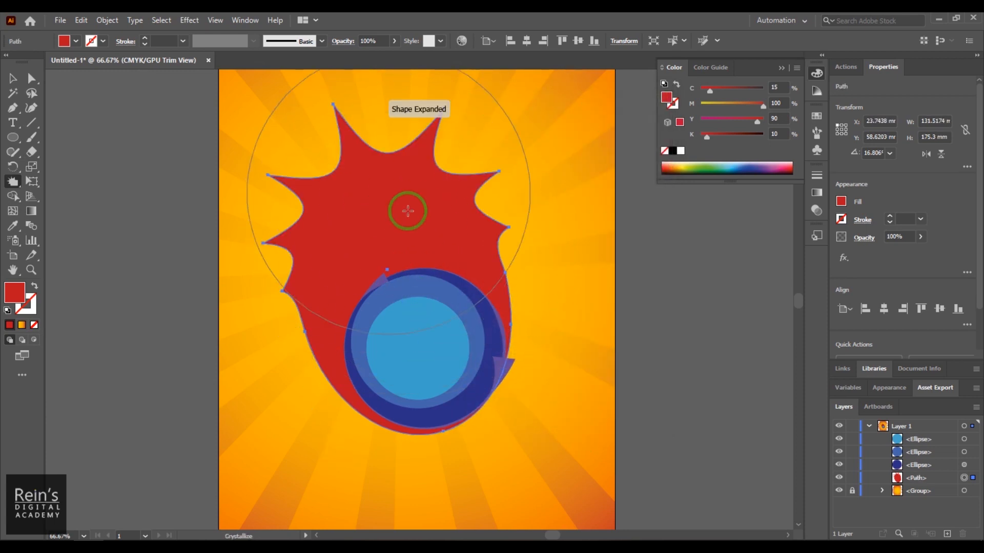
key(ctrl+z)
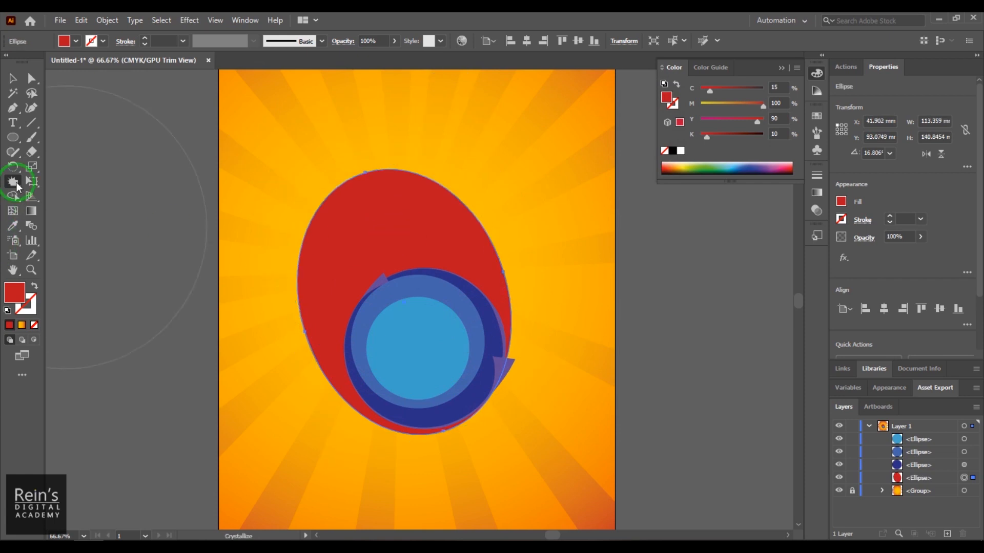
- Set the Crystallize tool's detail to 1, try a stroke on the red ellipse and undo it
double_click(12, 182)
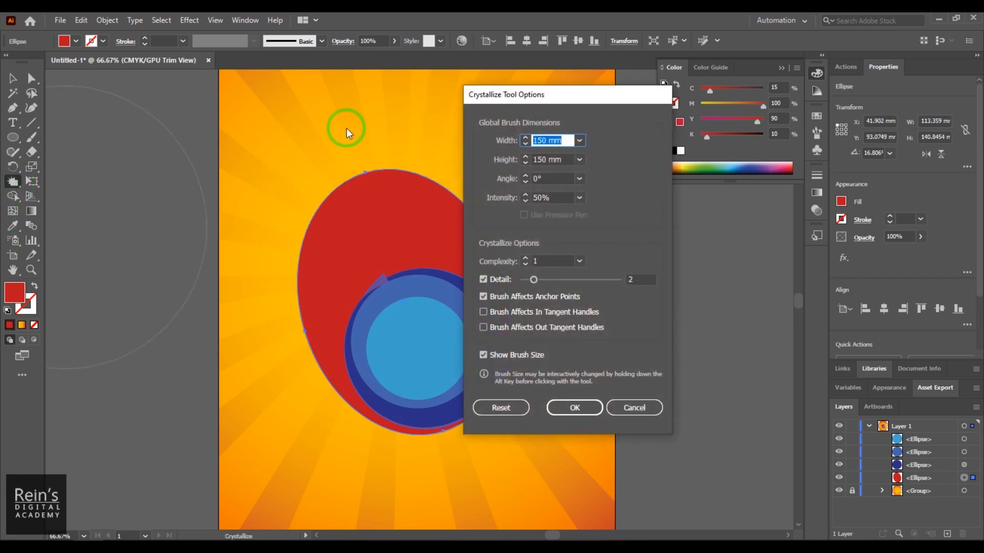
drag(533, 280, 523, 280)
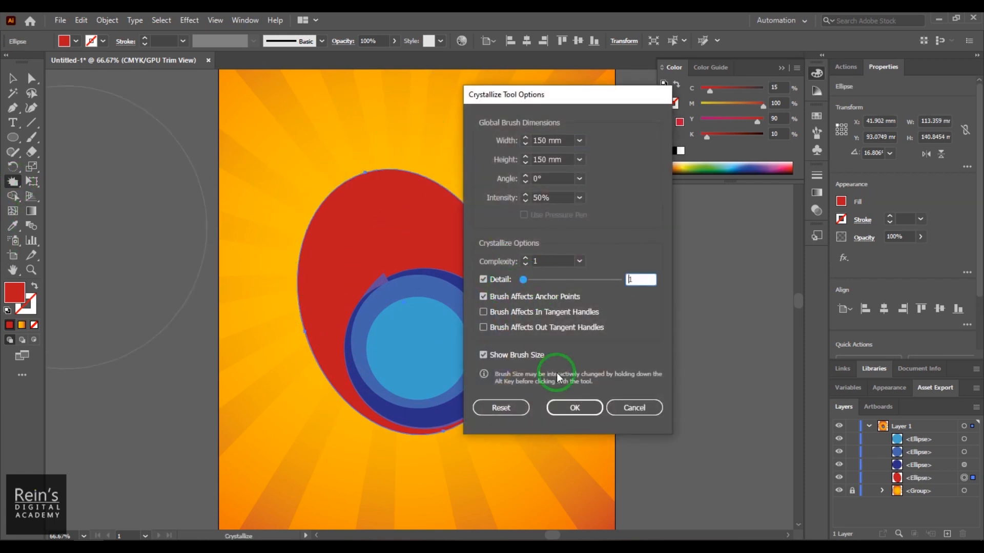
click(572, 409)
click(405, 248)
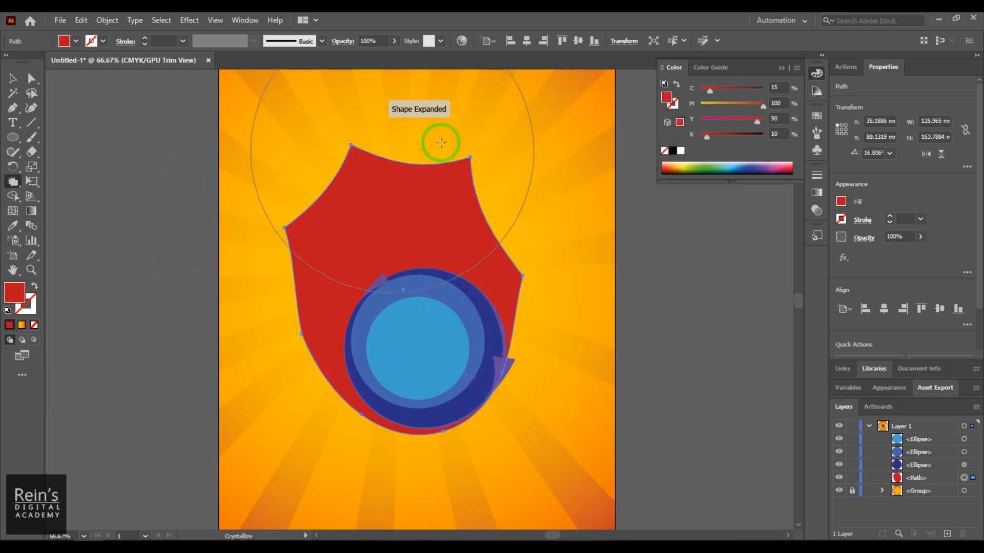
key(ctrl+z)
- Raise the Crystallize tool's detail and brush long spikes around the upper part of the red ellipse, undoing any surplus stroke
double_click(13, 181)
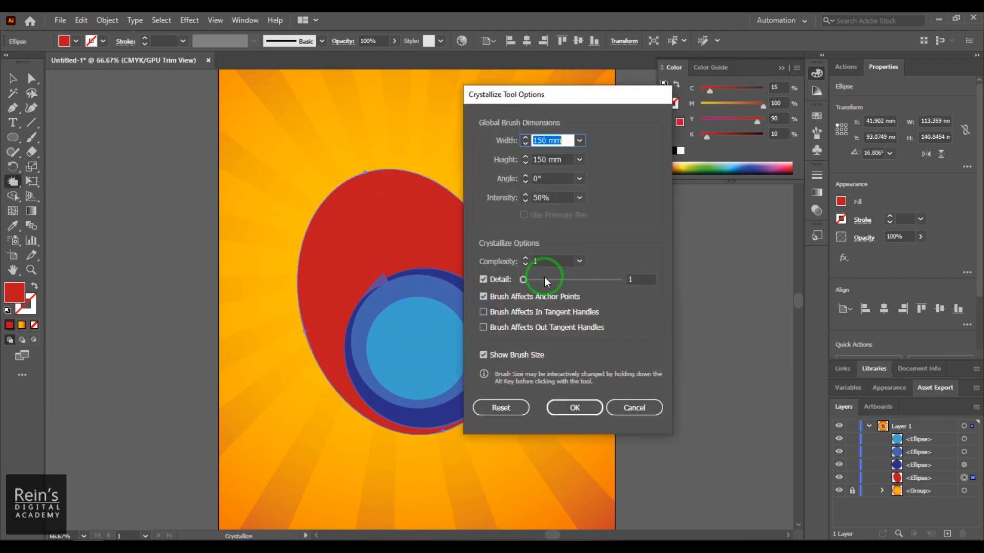
drag(523, 280, 552, 285)
click(564, 408)
mouse_move(377, 248)
mouse_down()
mouse_move(275, 275)
mouse_move(374, 134)
mouse_up()
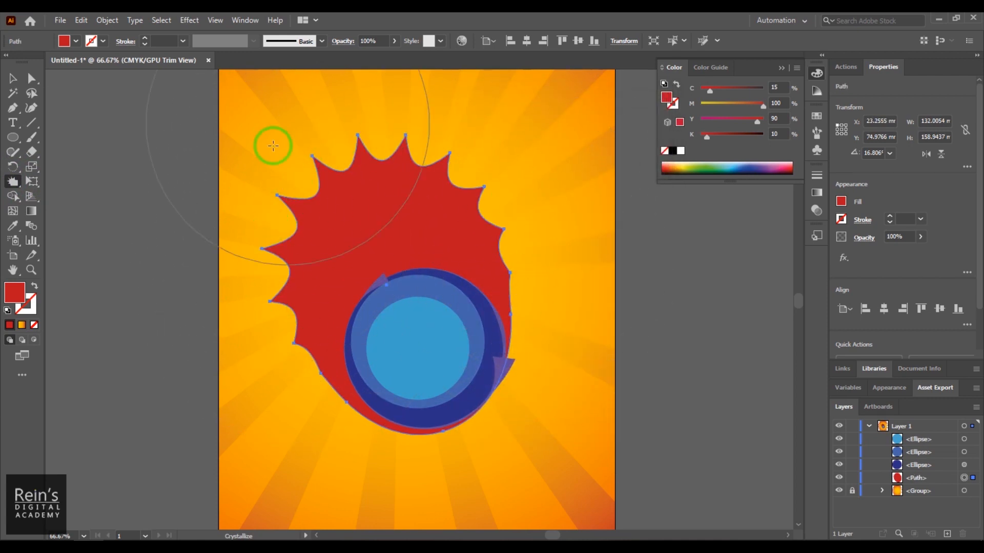
mouse_move(347, 204)
mouse_down()
mouse_move(364, 204)
mouse_move(420, 275)
mouse_move(303, 287)
mouse_move(317, 290)
mouse_up()
key(ctrl+z)
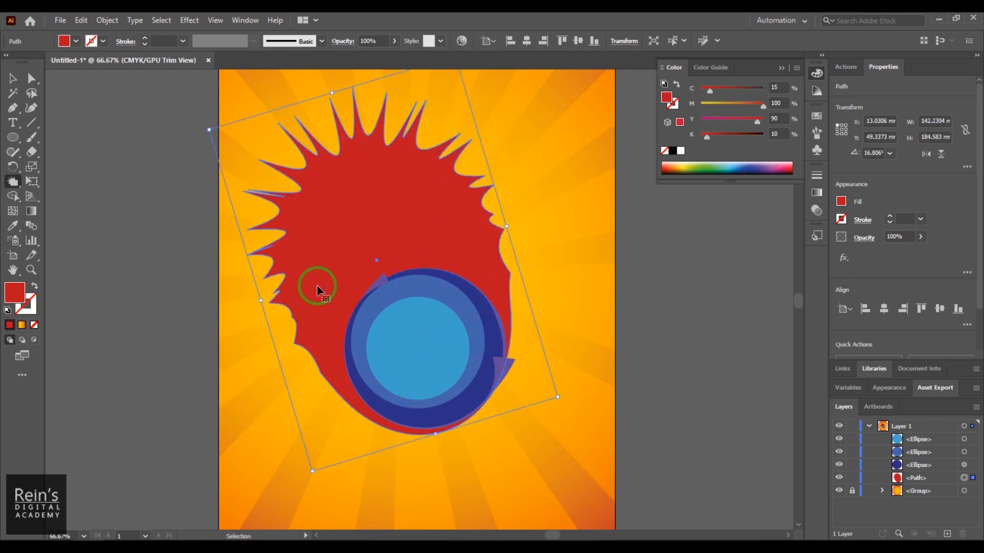
- Switch to the Bloat tool and try inflating the spiky red shape with short strokes, undoing them
click(12, 184)
mouse_move(13, 186)
mouse_down()
mouse_move(72, 213)
mouse_move(78, 239)
mouse_up()
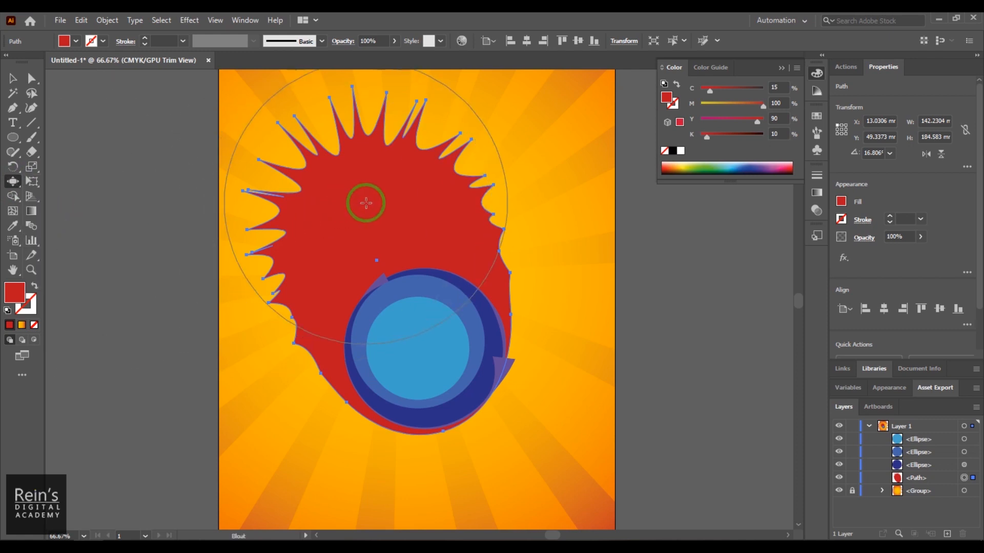
drag(366, 203, 365, 202)
key(ctrl+z)
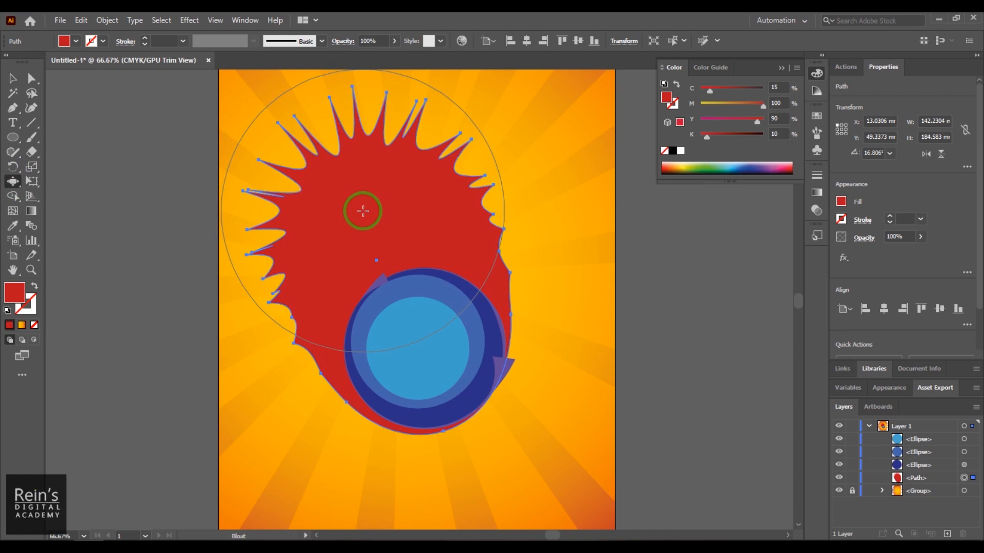
drag(362, 211, 367, 220)
key(ctrl+z)
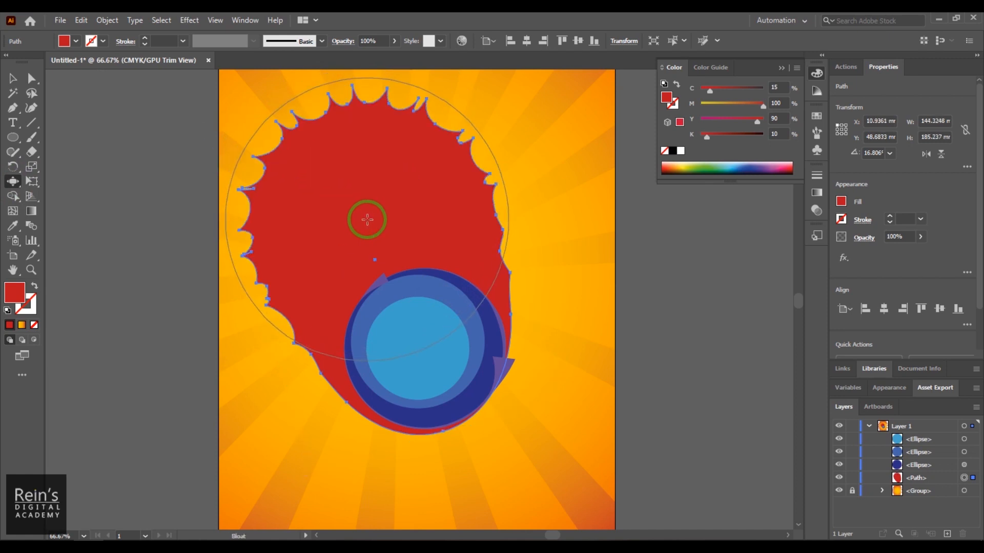
key(ctrl+z)
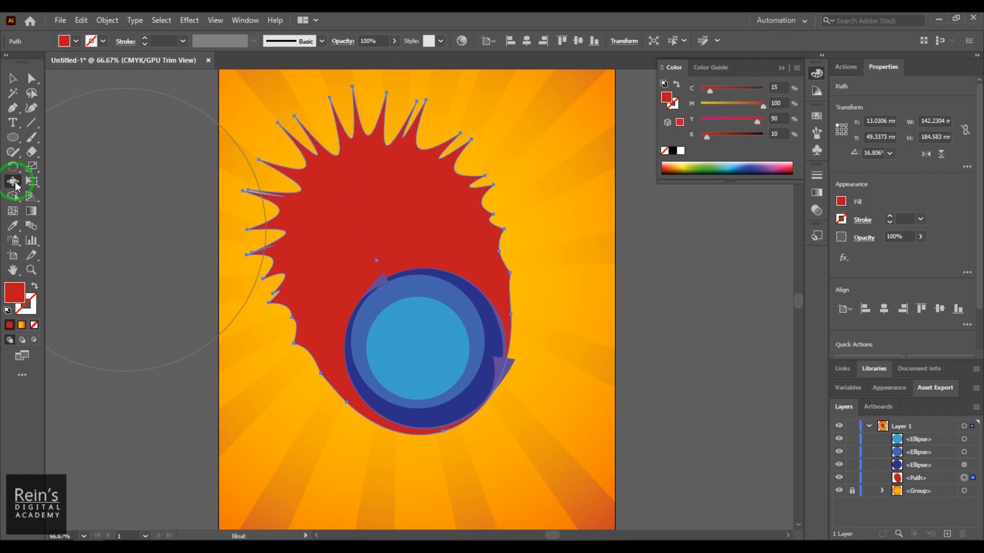
- Set the Bloat tool's detail to 1 and its simplify value to 6
double_click(14, 182)
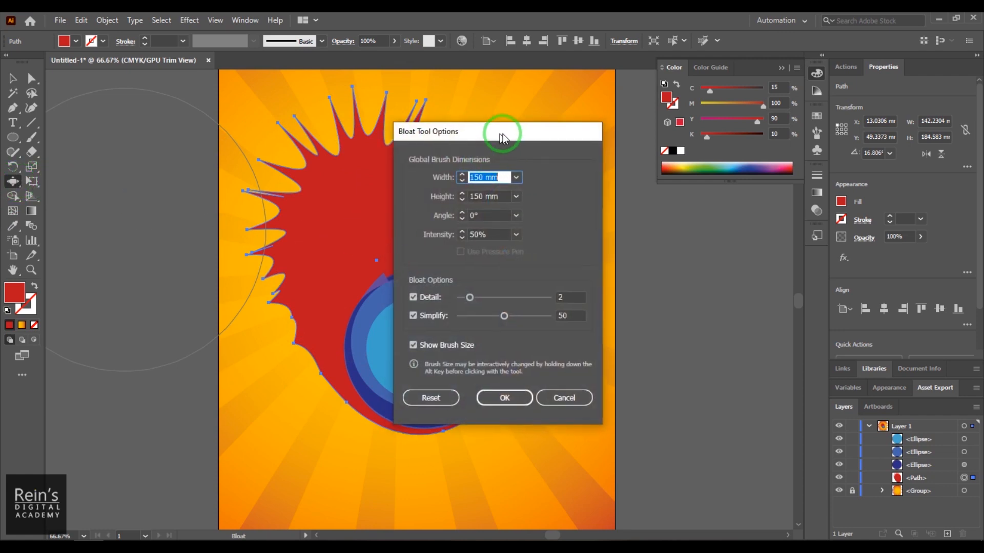
drag(501, 132, 566, 114)
drag(529, 279, 523, 312)
click(554, 380)
- Try several Bloat strokes on the spiky red shape with the reduced detail, undoing each one
key(ctrl+z)
key(ctrl+shift+z)
click(397, 215)
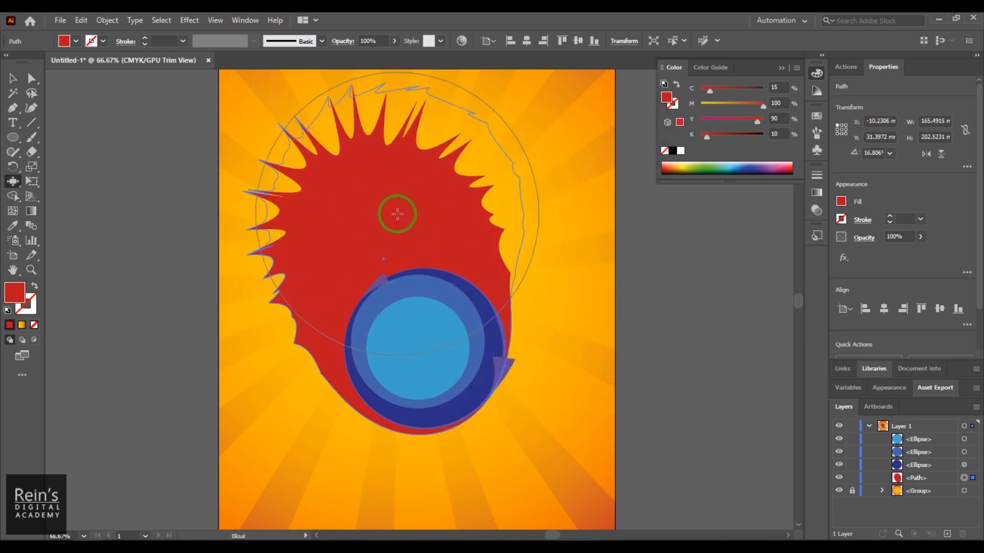
key(ctrl+z)
click(379, 224)
key(ctrl+z)
click(377, 225)
key(ctrl+z)
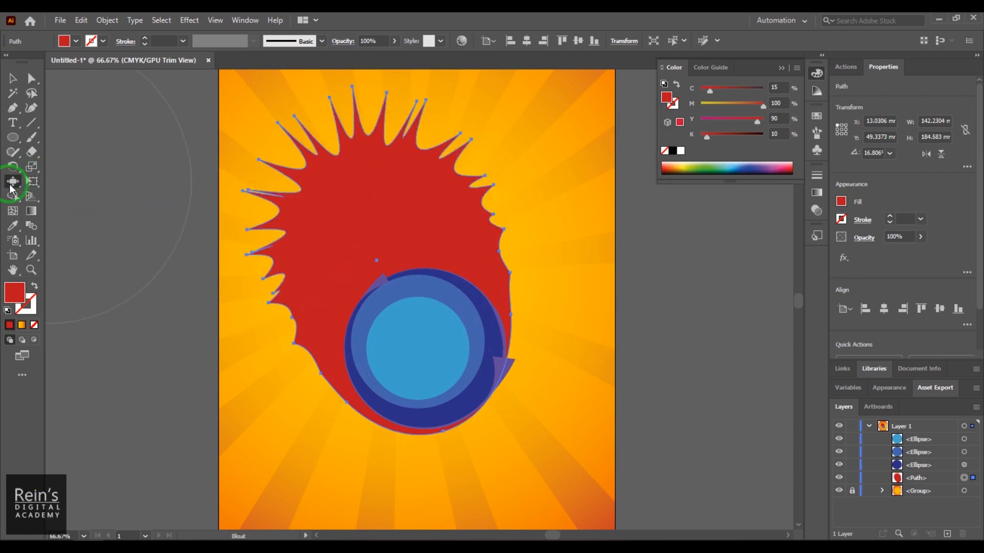
- Review the Bloat tool's options, and try one more stroke on the red shape before undoing it
double_click(13, 182)
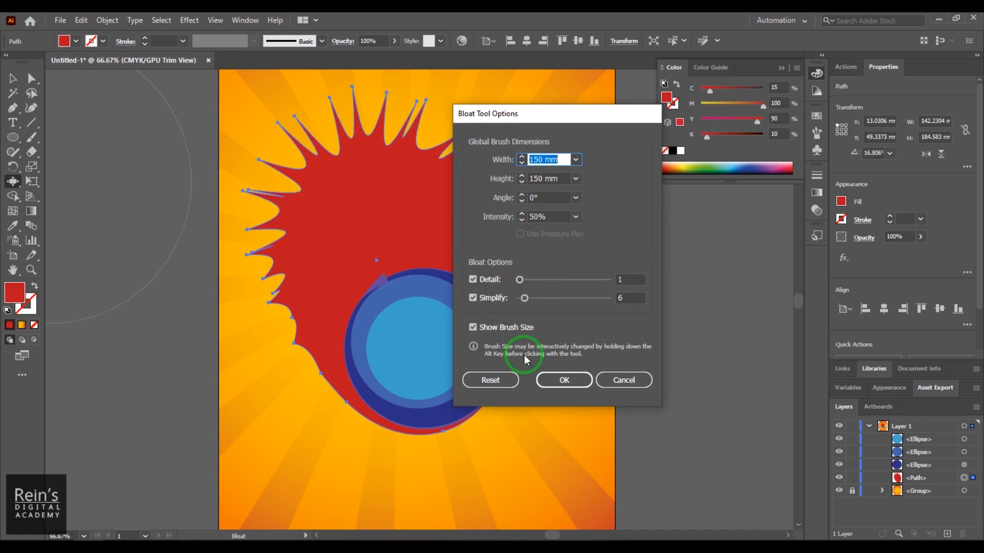
click(563, 379)
click(370, 229)
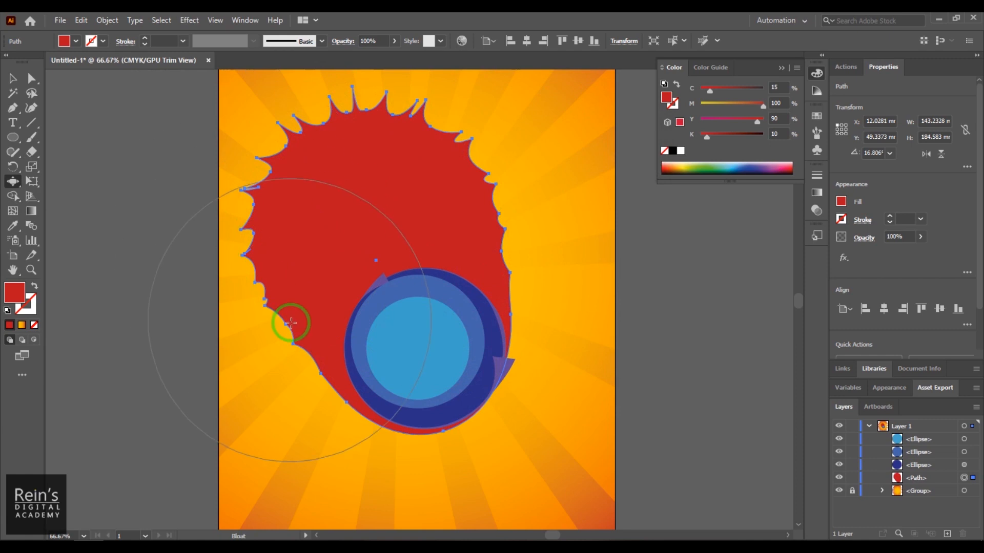
key(ctrl+z)
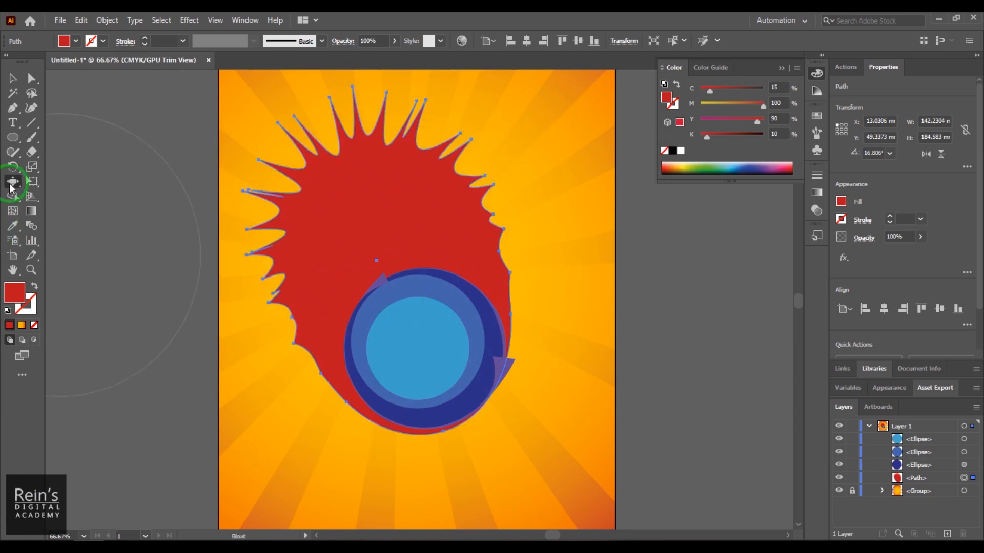
double_click(11, 185)
click(612, 394)
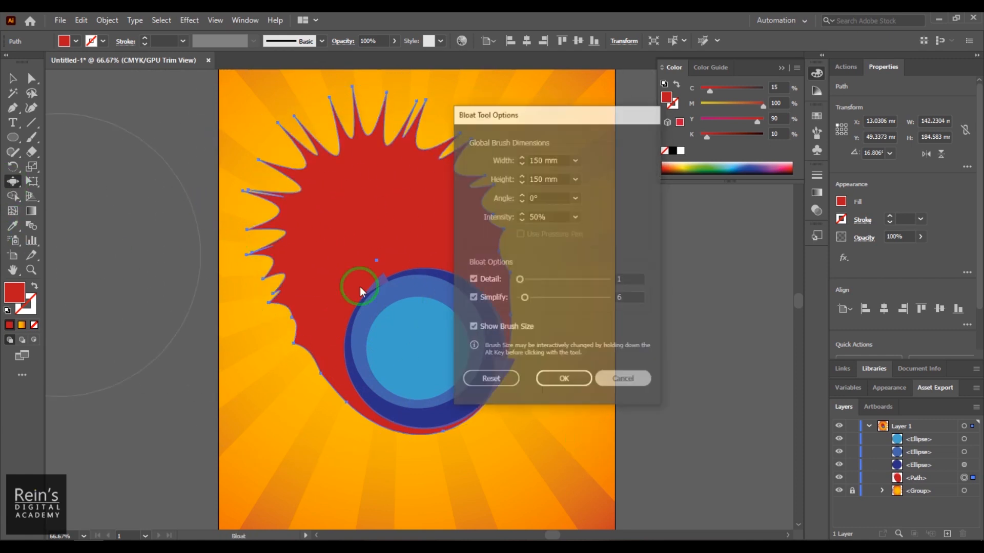
- Switch to the Pucker tool, try a stroke on the spiky red shape and undo it
mouse_move(12, 181)
mouse_down()
mouse_move(65, 184)
mouse_move(93, 229)
mouse_up()
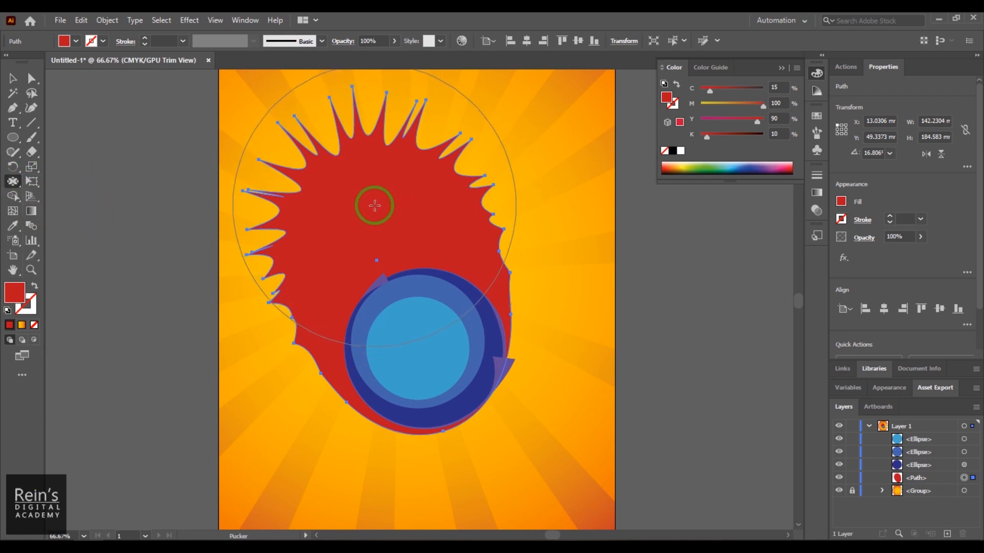
mouse_move(16, 185)
mouse_down()
mouse_move(66, 248)
mouse_move(65, 225)
mouse_up()
drag(366, 216, 366, 218)
key(ctrl+z)
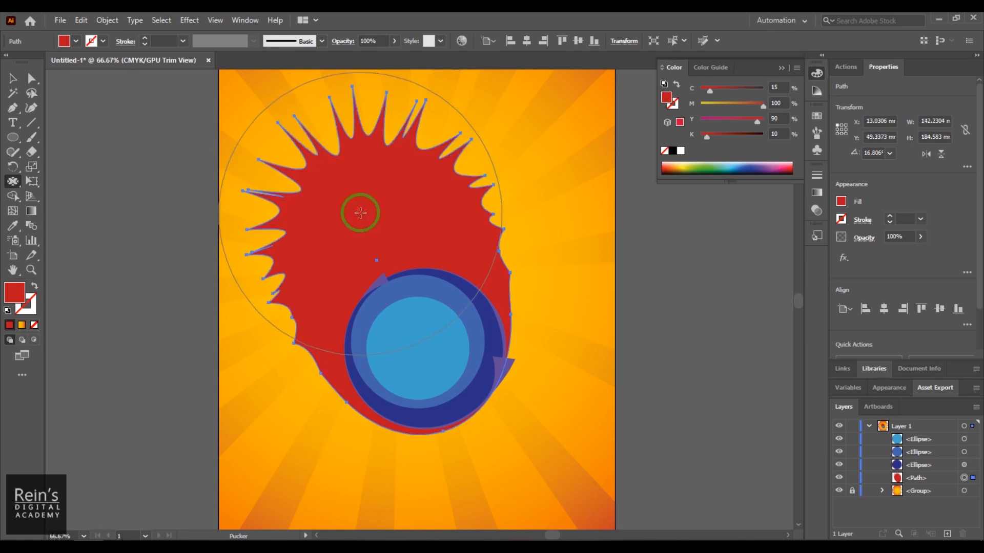
- Set the Pucker tool's simplify value to 13 and intensity to 10%, and try a stroke on the red shape
double_click(13, 182)
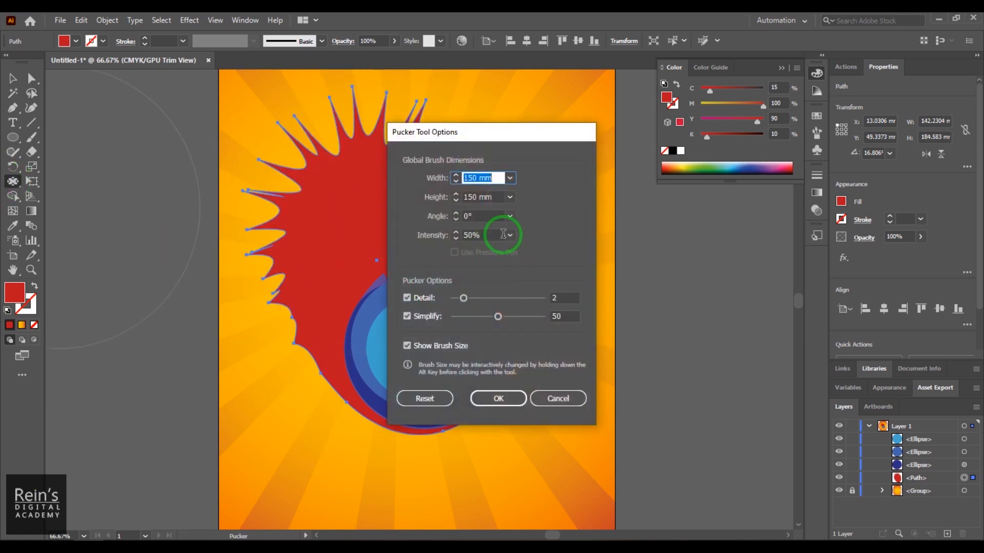
drag(498, 316, 465, 317)
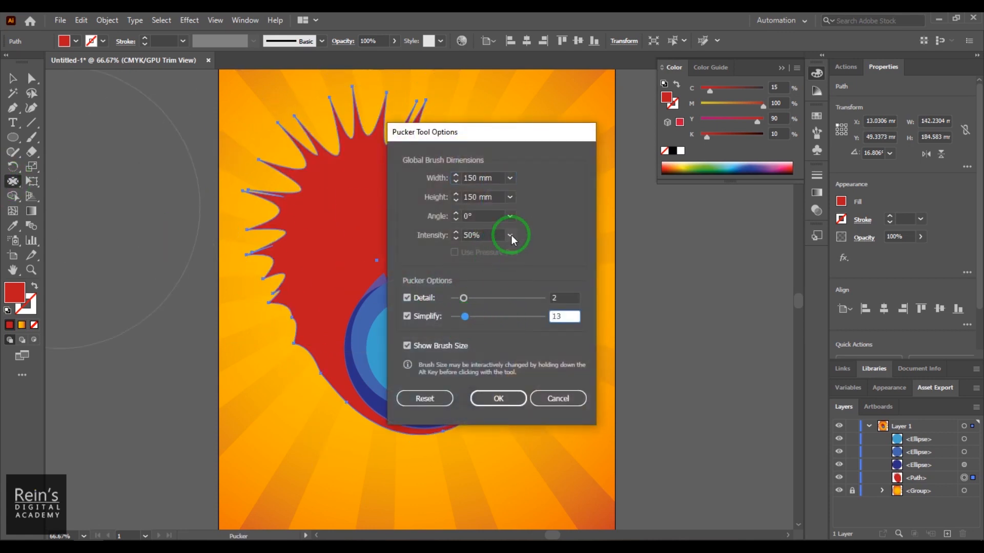
click(456, 239)
click(509, 235)
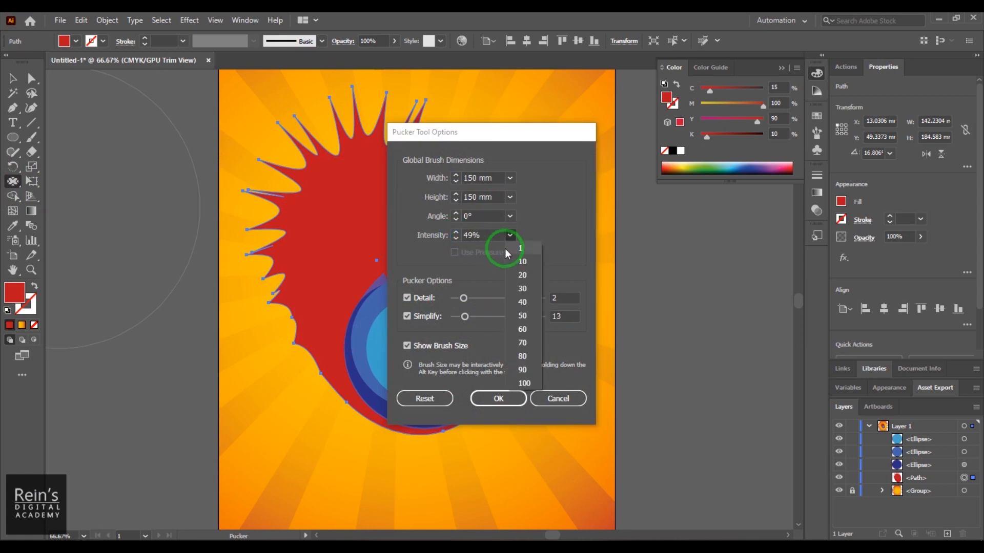
click(522, 261)
mouse_move(385, 241)
mouse_down()
mouse_move(362, 198)
mouse_move(351, 198)
mouse_move(379, 220)
mouse_move(374, 241)
mouse_up()
- Switch to the Twirl tool and twist the spikes of the red shape, undoing the first attempts
mouse_move(13, 184)
mouse_down()
mouse_move(51, 187)
mouse_move(78, 211)
mouse_up()
mouse_move(334, 197)
mouse_down()
mouse_move(358, 197)
mouse_move(361, 213)
mouse_up()
key(ctrl+z)
key(ctrl+z)
click(362, 211)
mouse_move(340, 258)
mouse_down()
mouse_move(451, 247)
mouse_move(376, 278)
mouse_move(263, 301)
mouse_move(305, 282)
mouse_up()
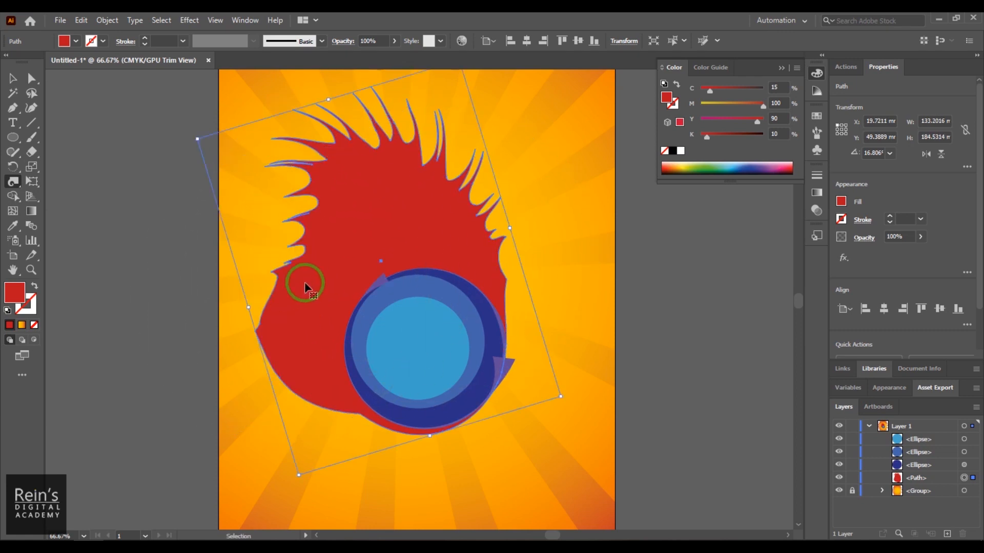
- Set the Twirl tool's rate to 88° and twirl the red shape in the opposite direction, undoing the surplus strokes
double_click(11, 183)
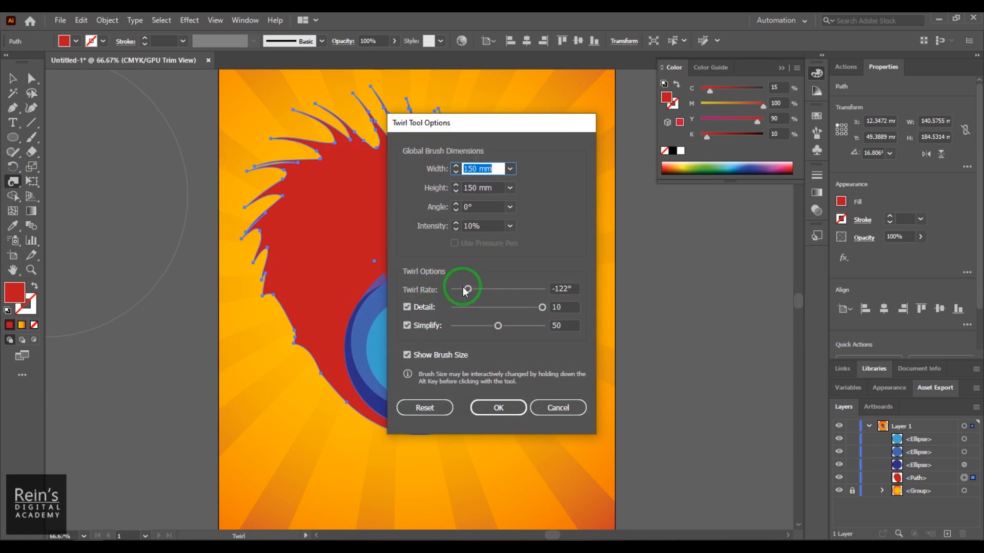
drag(466, 291, 521, 297)
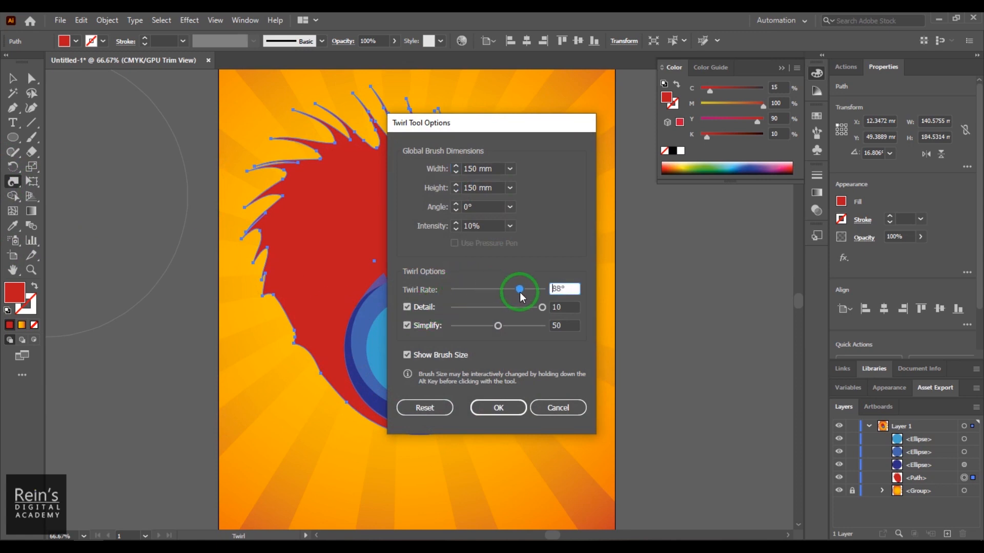
click(498, 407)
mouse_move(307, 314)
mouse_down()
mouse_move(304, 306)
mouse_move(428, 222)
mouse_move(454, 225)
mouse_up()
click(311, 301)
key(ctrl+z)
key(ctrl+z)
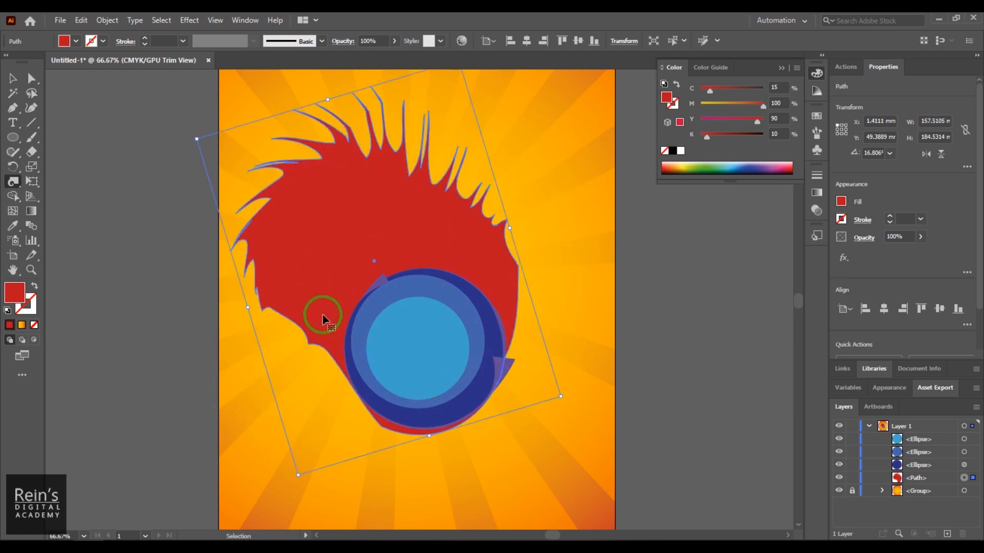
- Push the upper part of the twirled red shape down toward the blue circles with the Warp tool
click(17, 183)
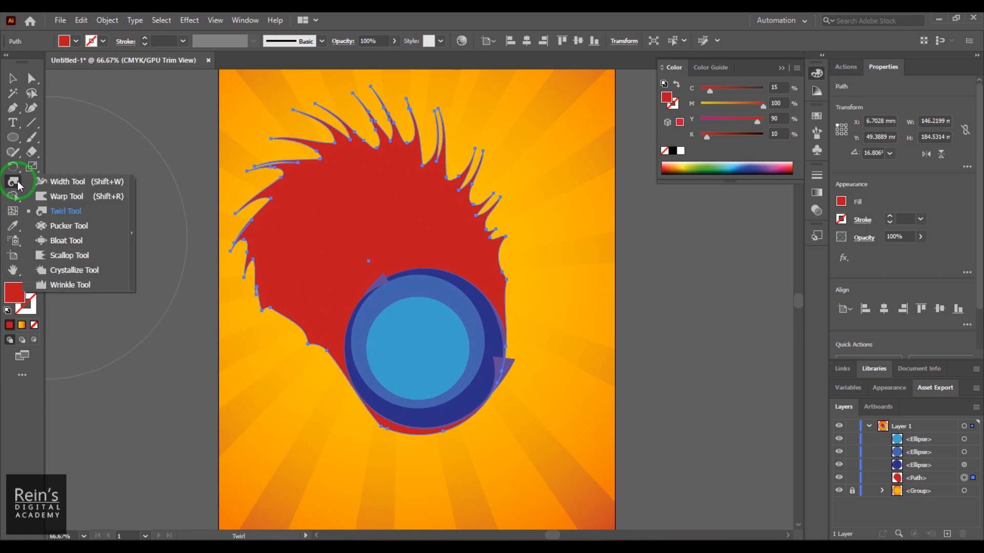
click(71, 196)
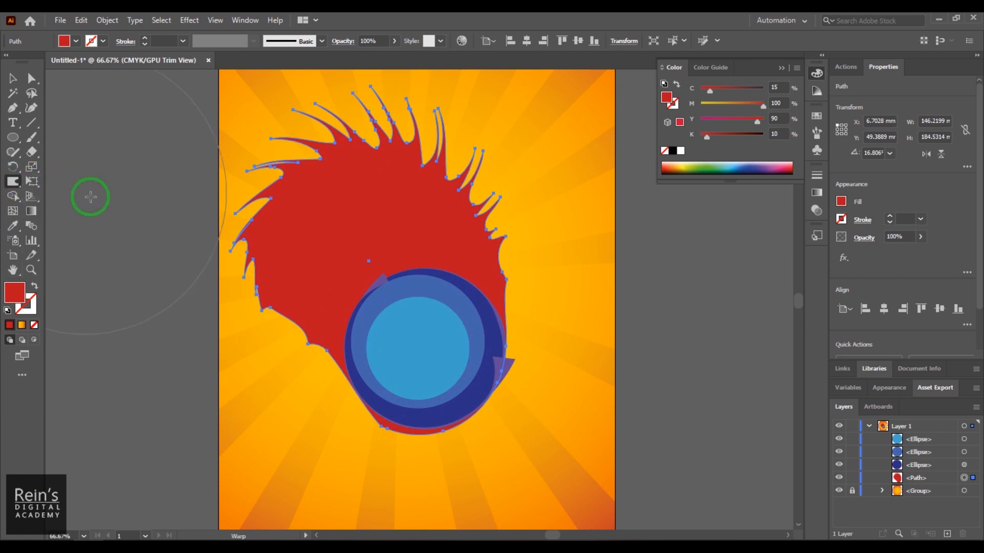
mouse_move(381, 180)
mouse_down()
mouse_move(388, 288)
mouse_move(360, 246)
mouse_move(314, 226)
mouse_move(246, 287)
mouse_move(405, 148)
mouse_move(441, 166)
mouse_move(483, 237)
mouse_move(492, 233)
mouse_move(433, 274)
mouse_up()
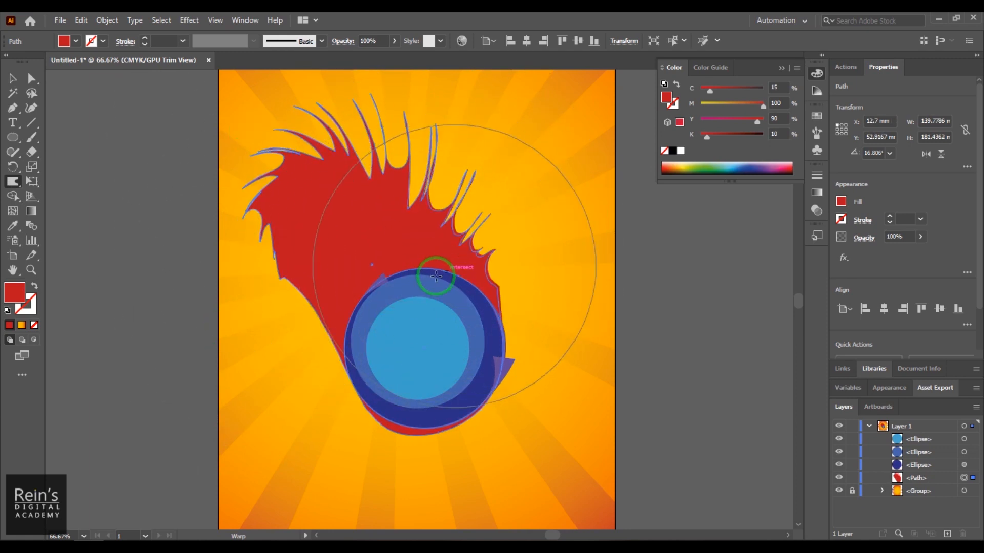
- Warp the red shape's lower side and bottom edge inward so they tuck behind the blue circles
mouse_move(289, 298)
mouse_down()
mouse_move(332, 244)
mouse_move(280, 272)
mouse_move(297, 229)
mouse_move(306, 236)
mouse_move(357, 155)
mouse_move(439, 221)
mouse_move(510, 196)
mouse_move(502, 281)
mouse_up()
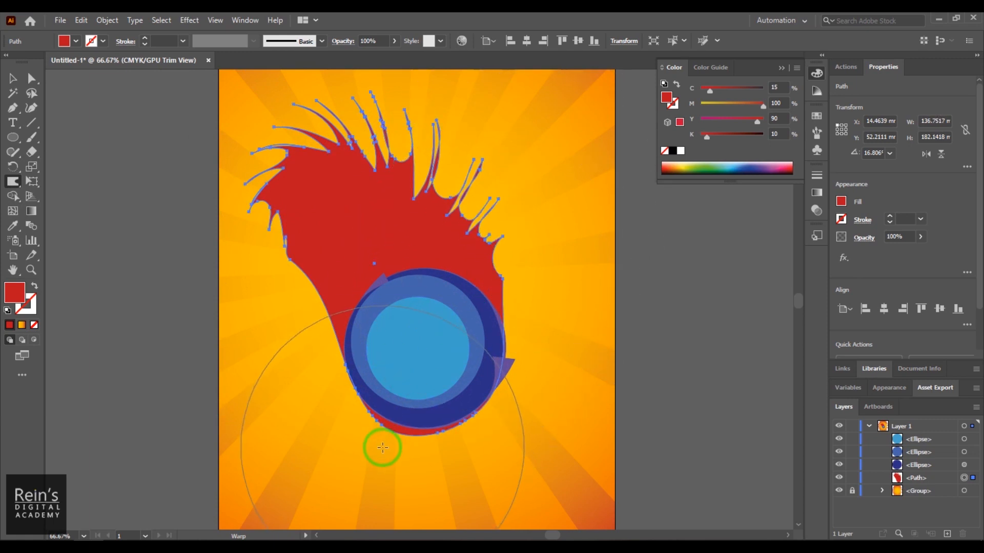
drag(392, 443, 386, 425)
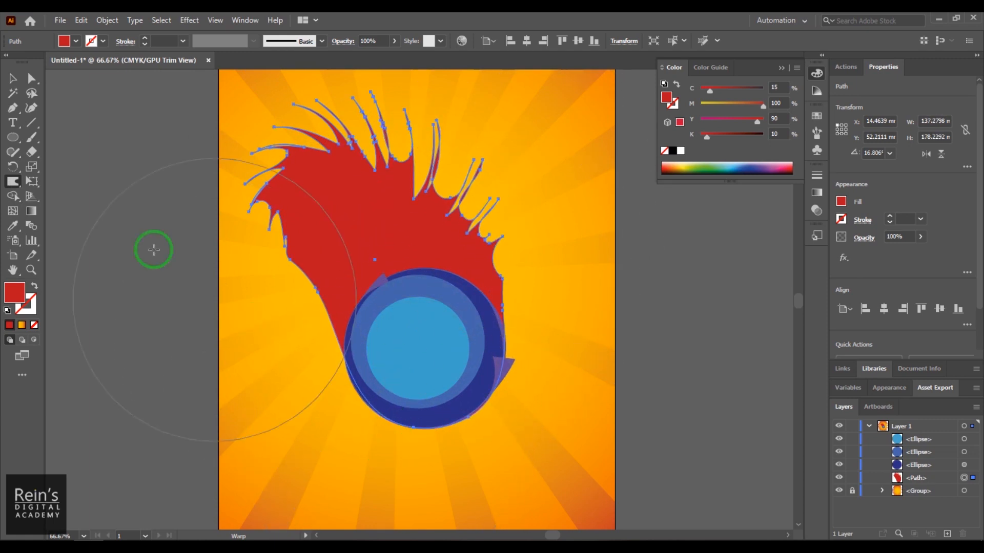
- Wrinkle the red shape's spikes into flame-like tongues using the Wrinkle tool's existing options, and deselect the shape
click(12, 188)
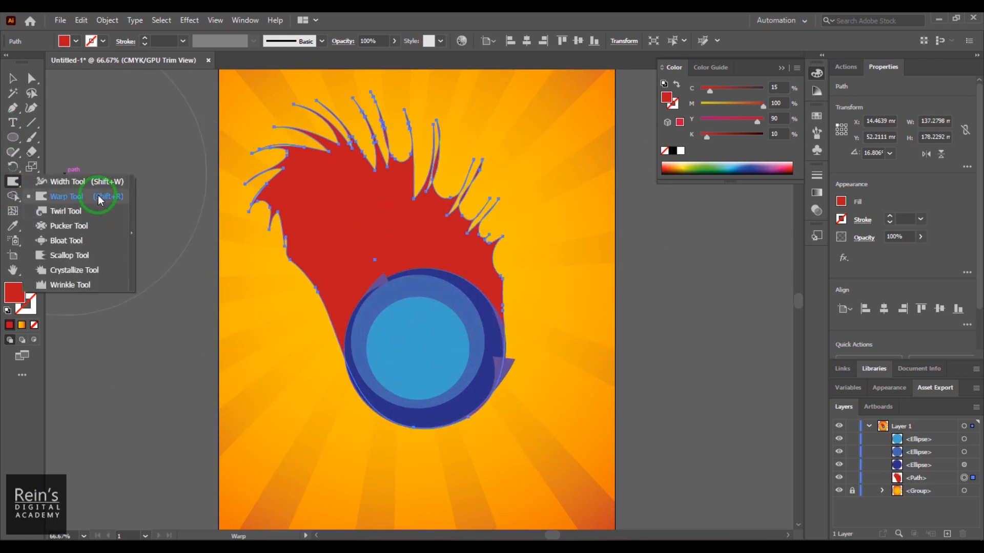
click(92, 283)
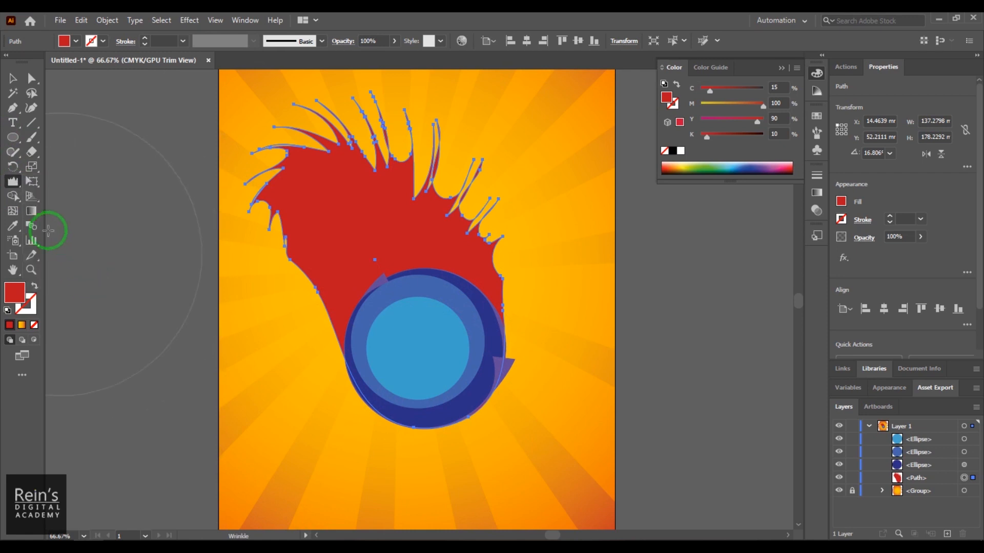
double_click(13, 184)
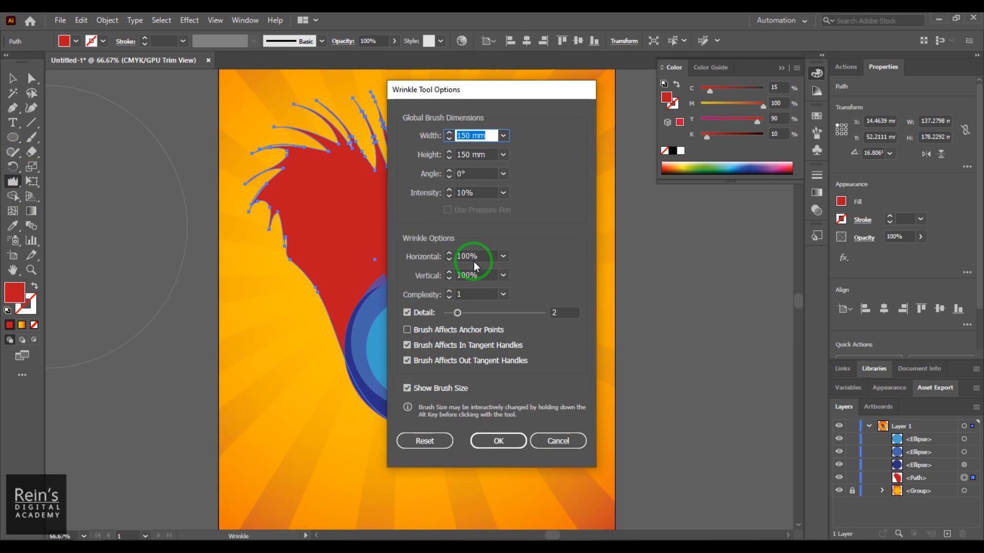
click(497, 440)
drag(385, 256, 380, 220)
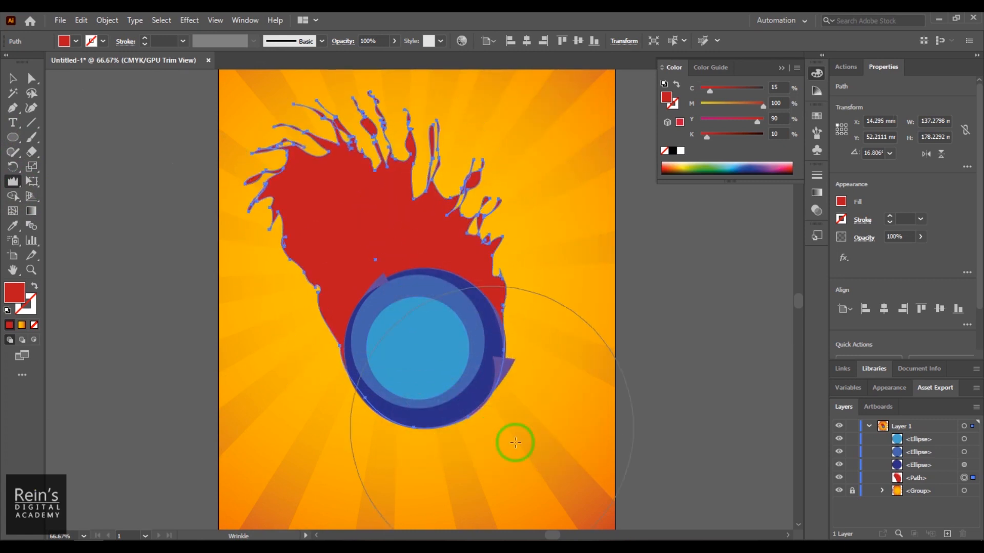
click(18, 83)
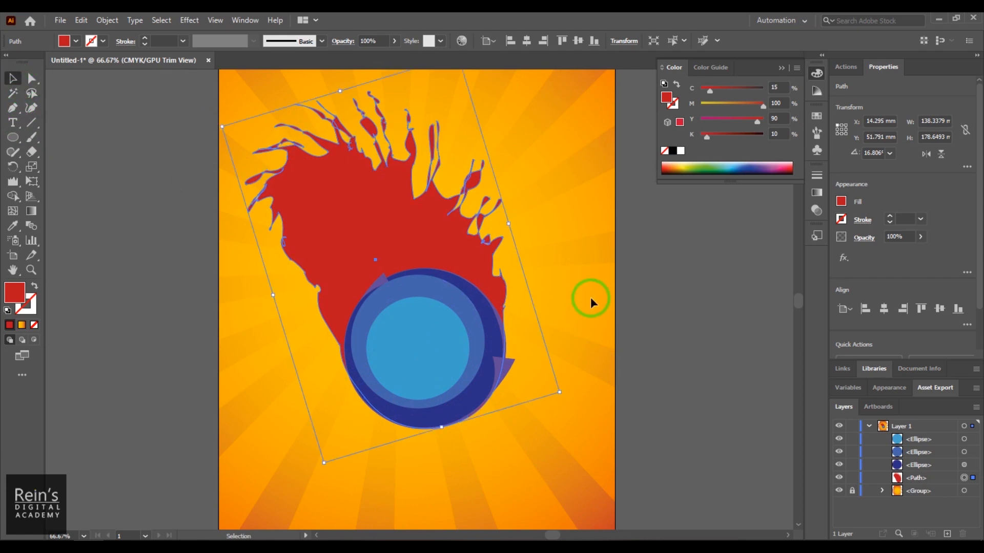
click(582, 281)
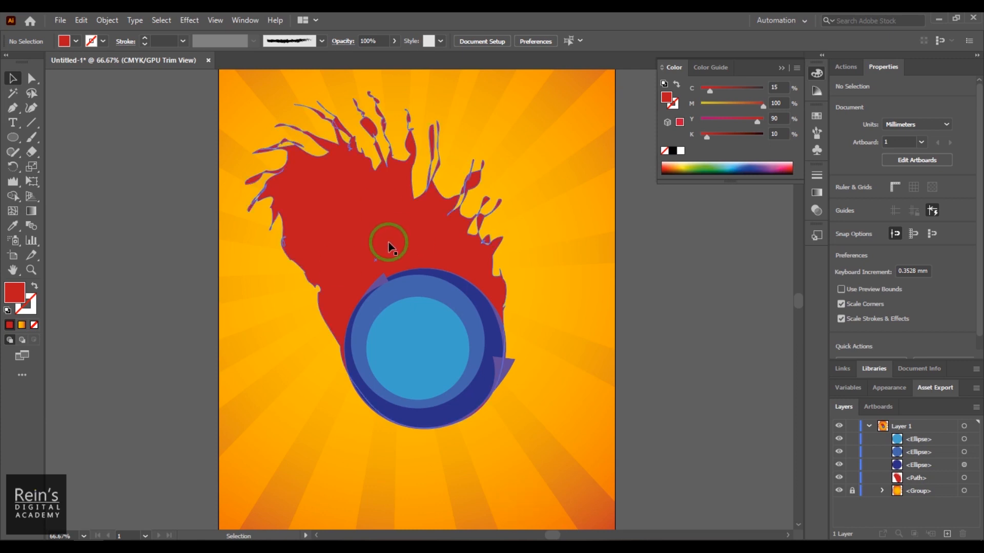
- Make two copies of the red flame, one offset toward the lower left and one slightly toward the upper right
click(13, 181)
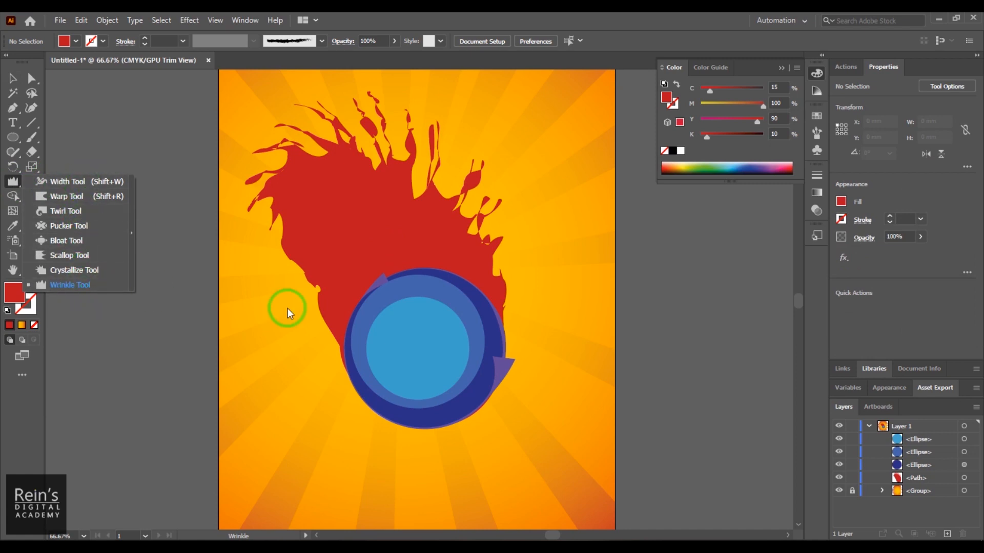
click(13, 78)
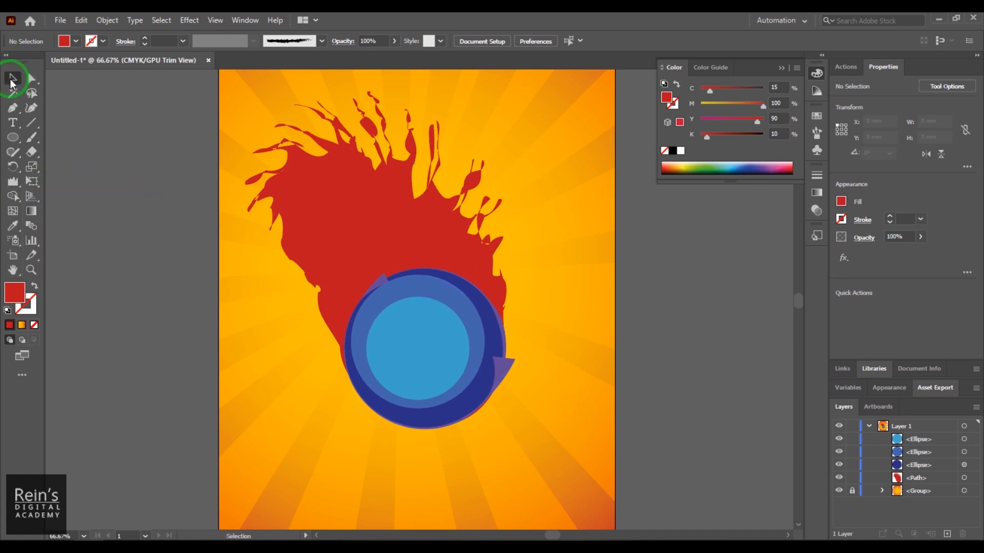
click(437, 241)
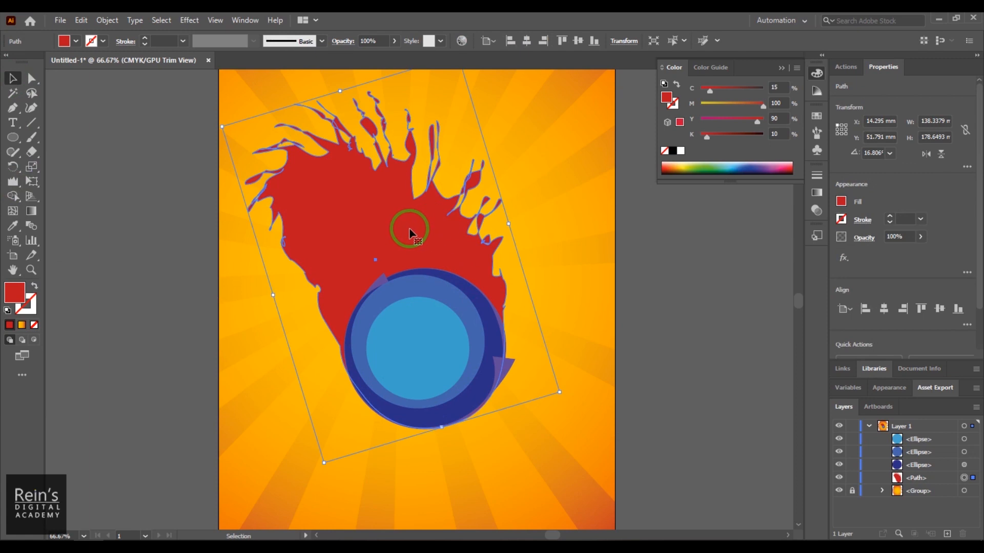
drag(409, 220, 425, 234)
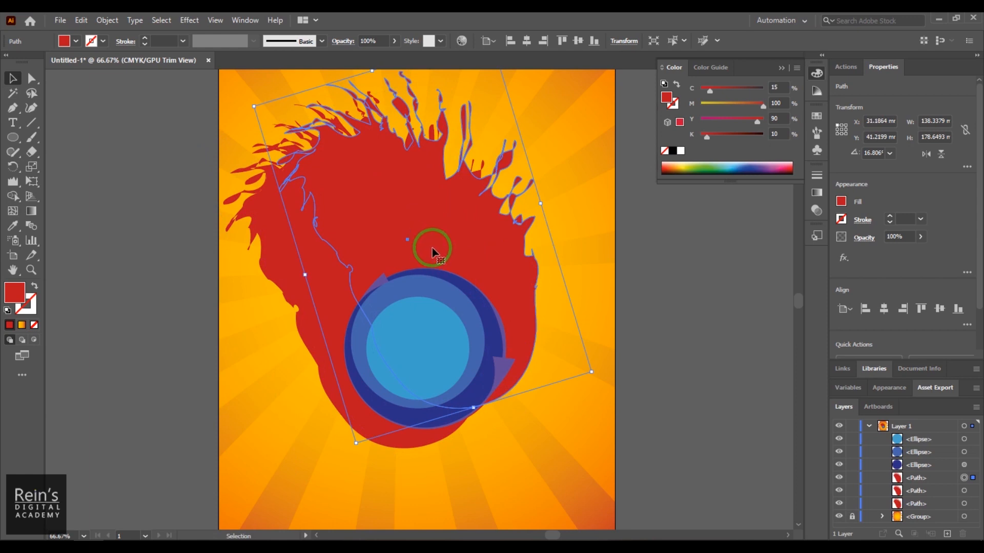
drag(506, 305, 480, 313)
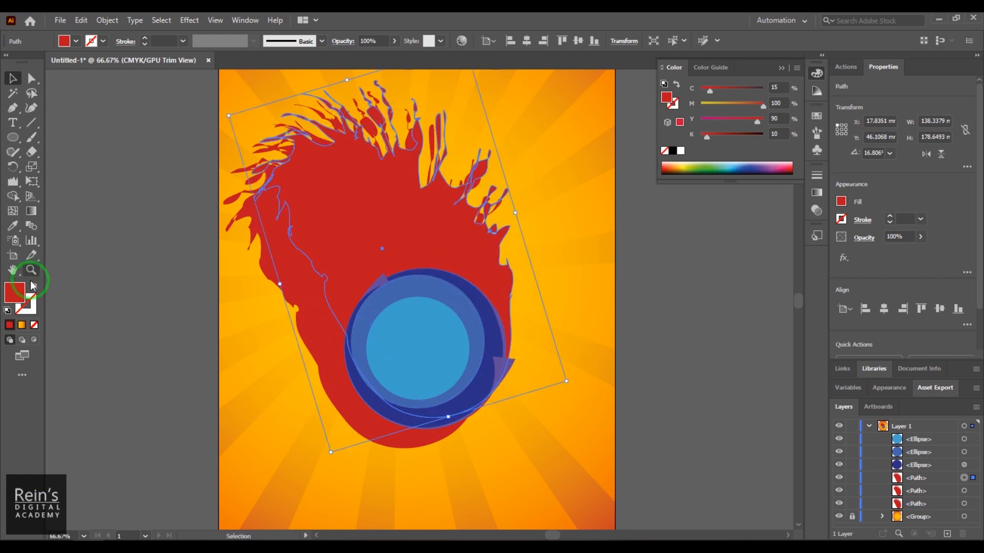
- Fill the upper-right flame copy with orange-red D84119 and deselect it
double_click(14, 293)
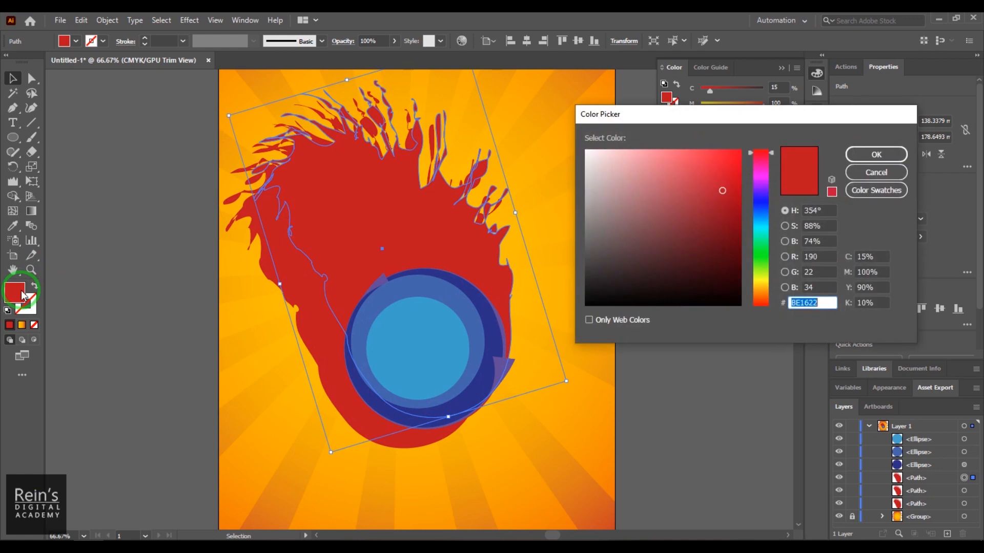
click(764, 306)
drag(724, 202, 725, 171)
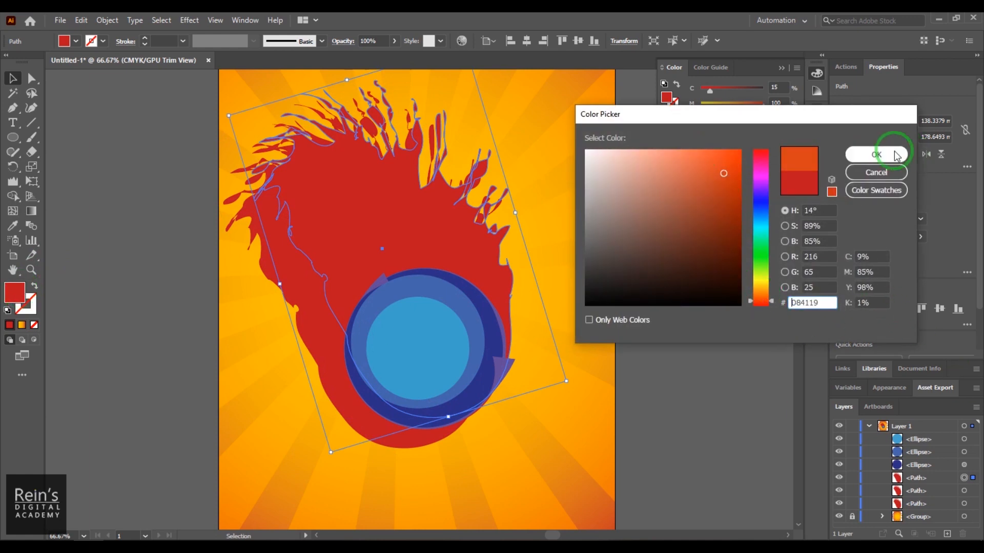
click(876, 155)
click(683, 336)
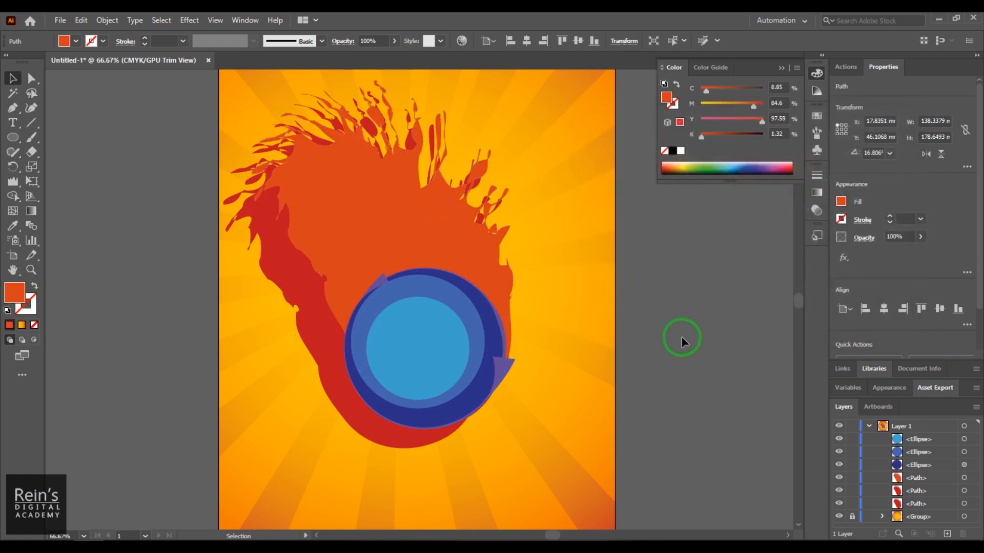
- Bring the lower-left red flame copy forward one level, above the orange-red flame
click(307, 298)
right_click(307, 296)
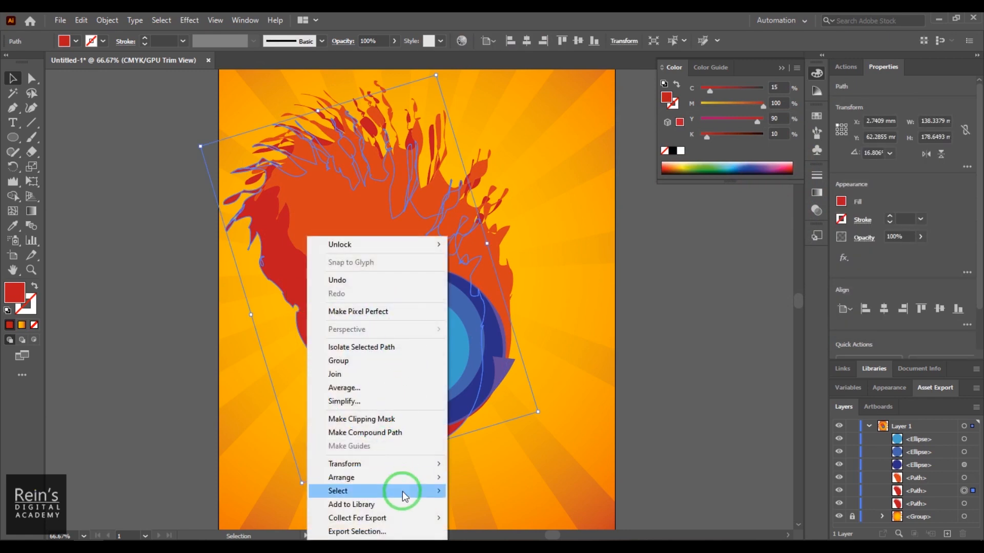
mouse_move(409, 485)
click(509, 492)
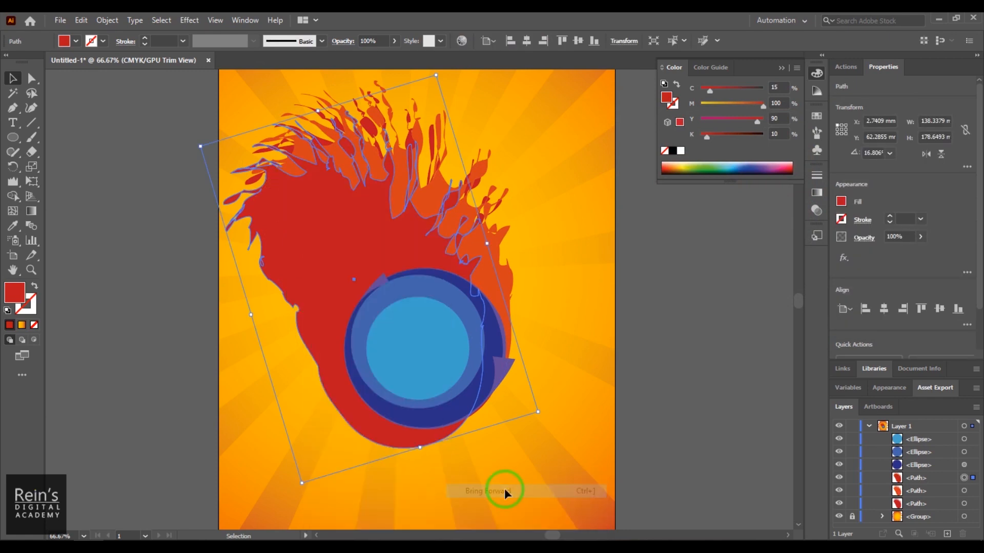
- Fill the lower-left flame copy with a darker orange, about C 15, M 60, Y 100, K 4, and deselect it
double_click(16, 295)
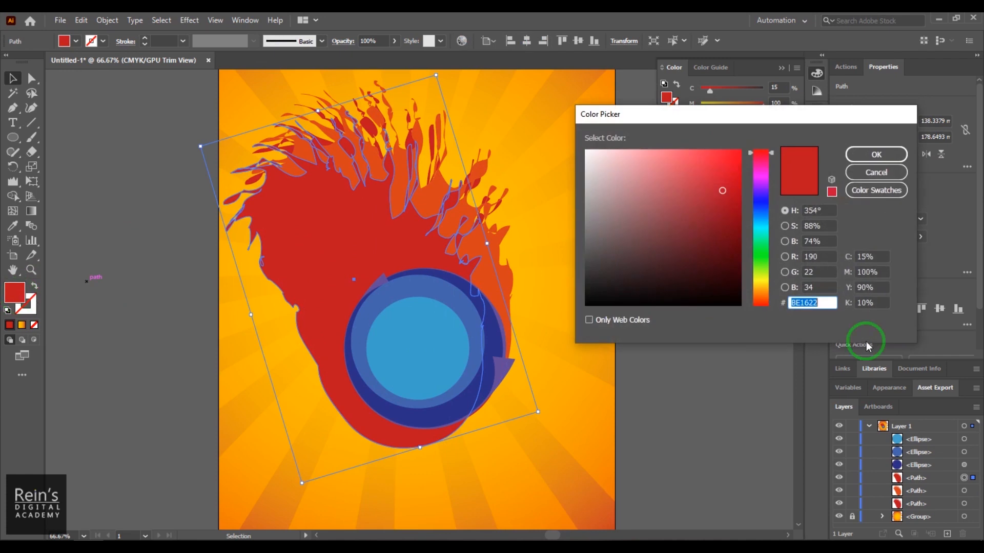
drag(750, 303, 760, 292)
click(728, 177)
click(876, 155)
click(737, 329)
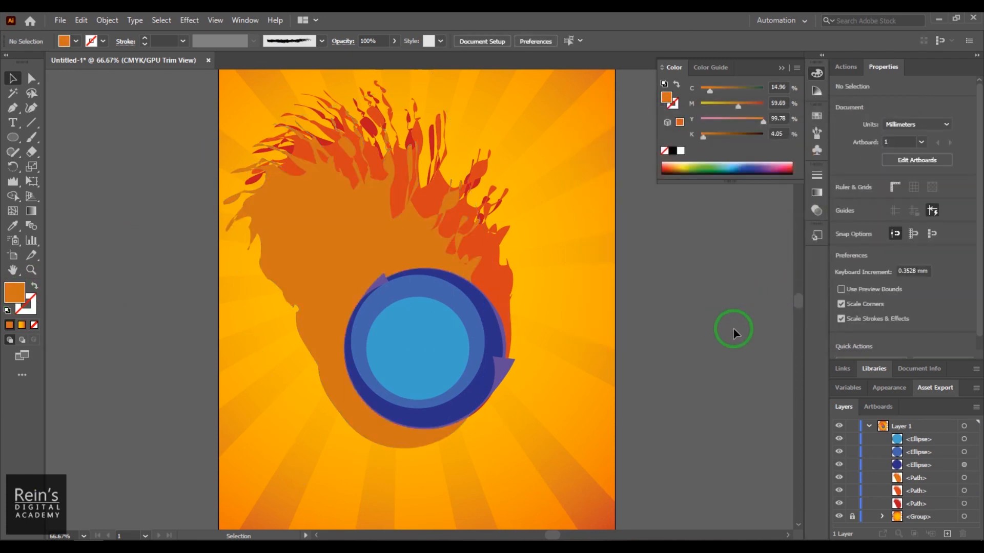
- Narrow the dark orange flame from its left side to about 114 mm wide so the other flames surround it
click(348, 268)
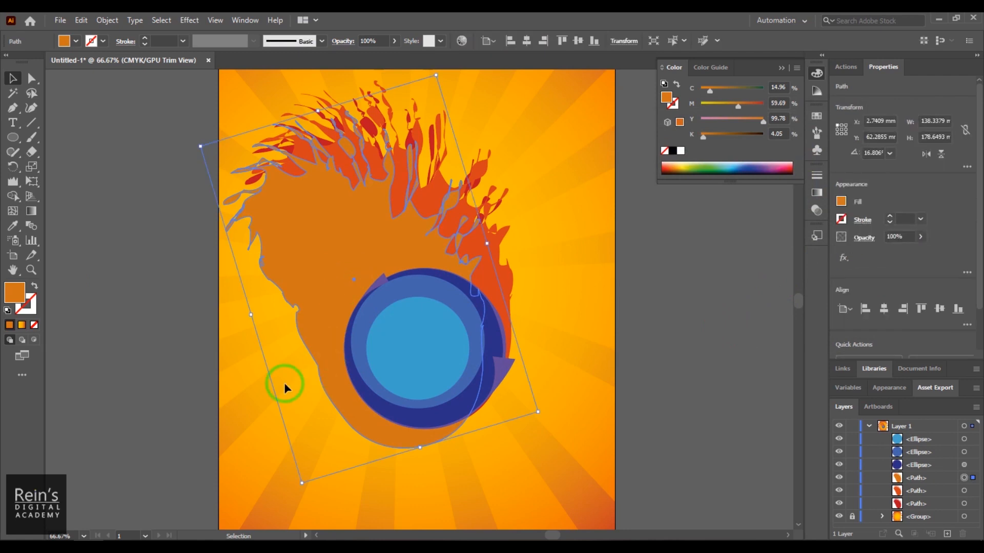
drag(249, 315, 304, 315)
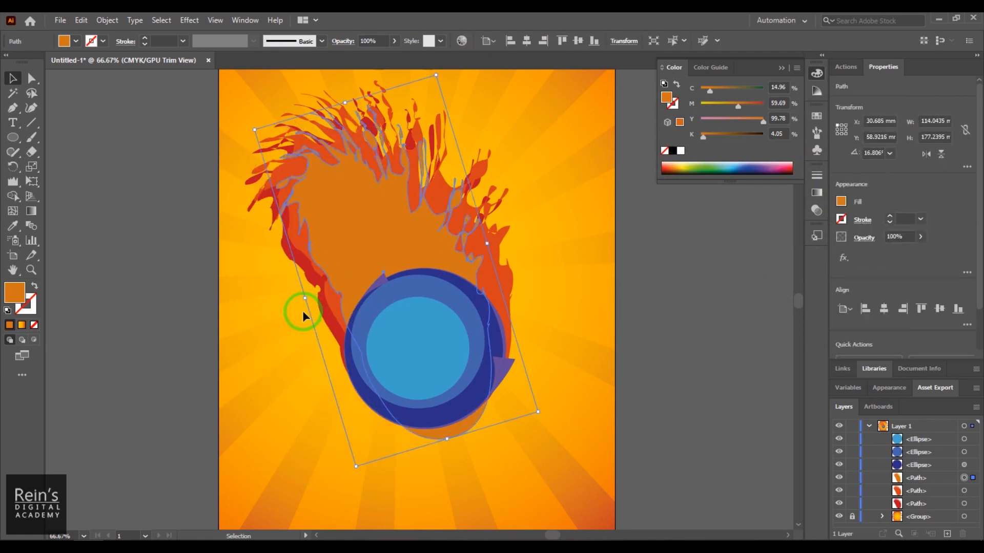
click(681, 363)
drag(383, 220, 349, 189)
click(721, 377)
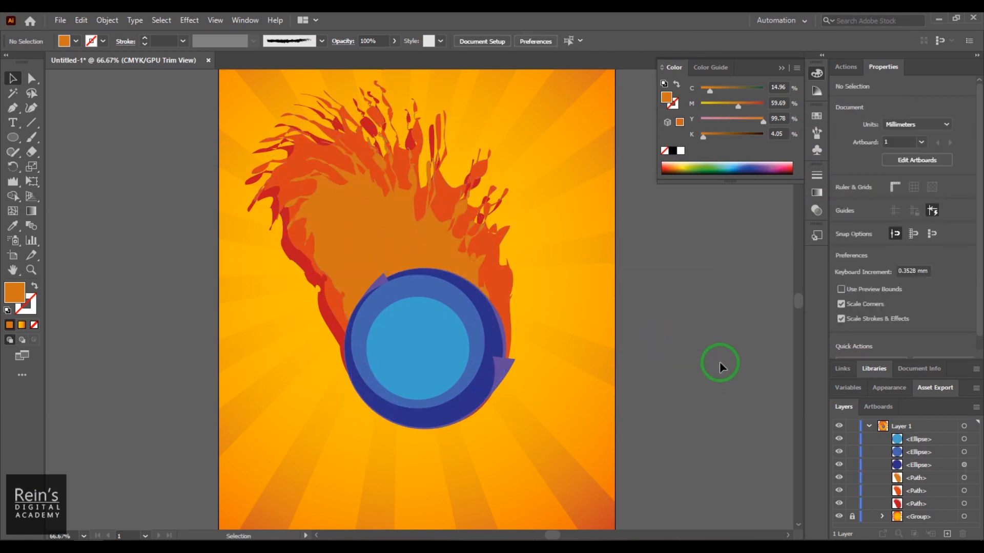
- Rotate the red flame at the back counterclockwise to an angle of about 28.2°
click(320, 281)
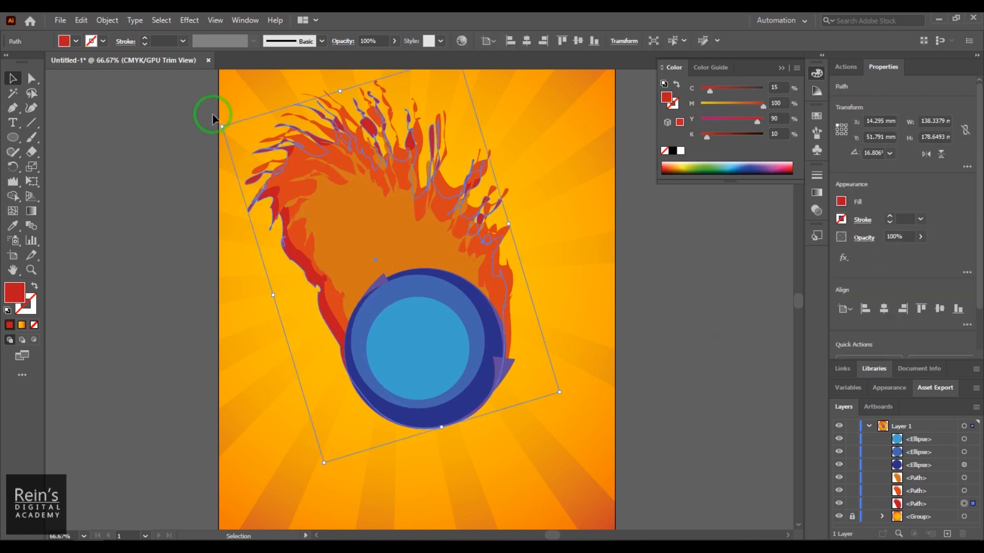
click(177, 165)
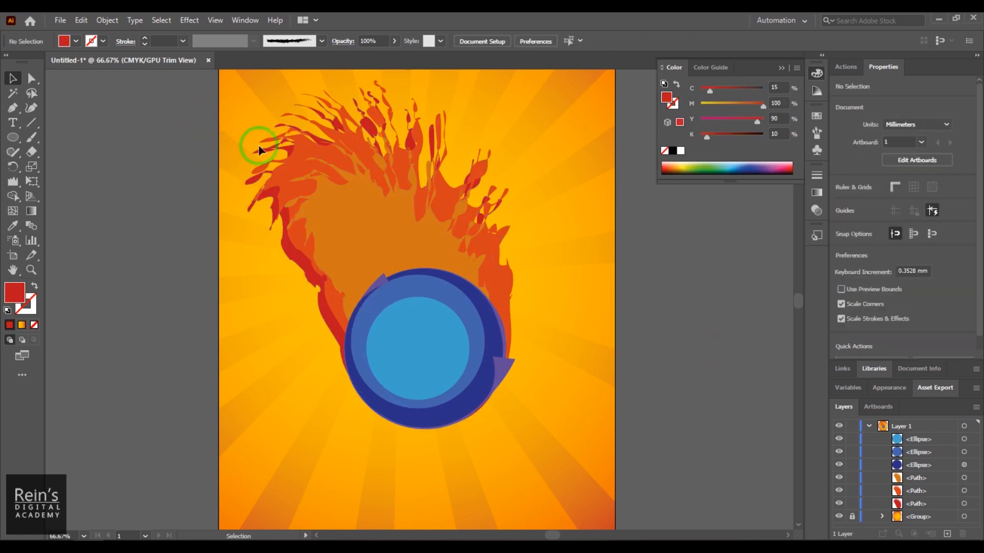
click(279, 250)
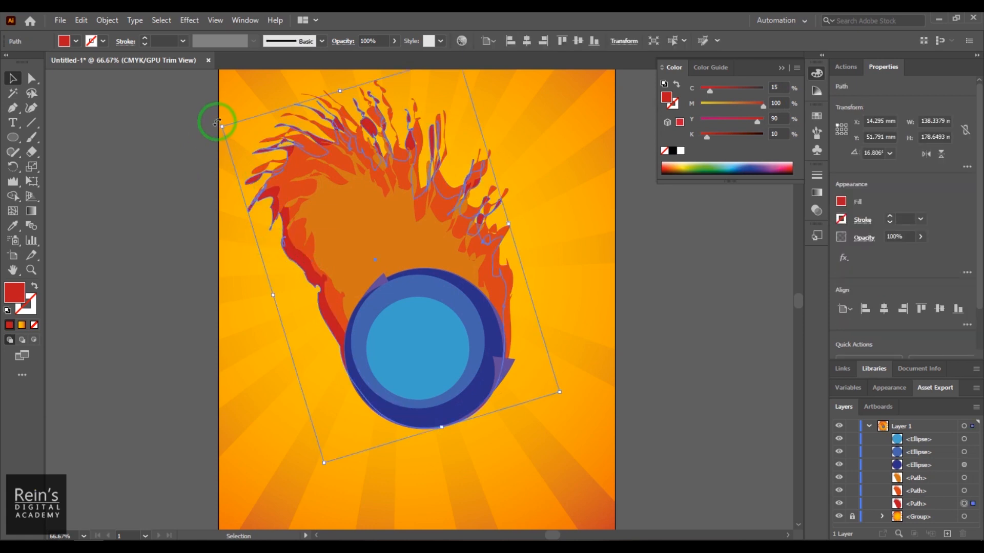
drag(216, 123, 177, 155)
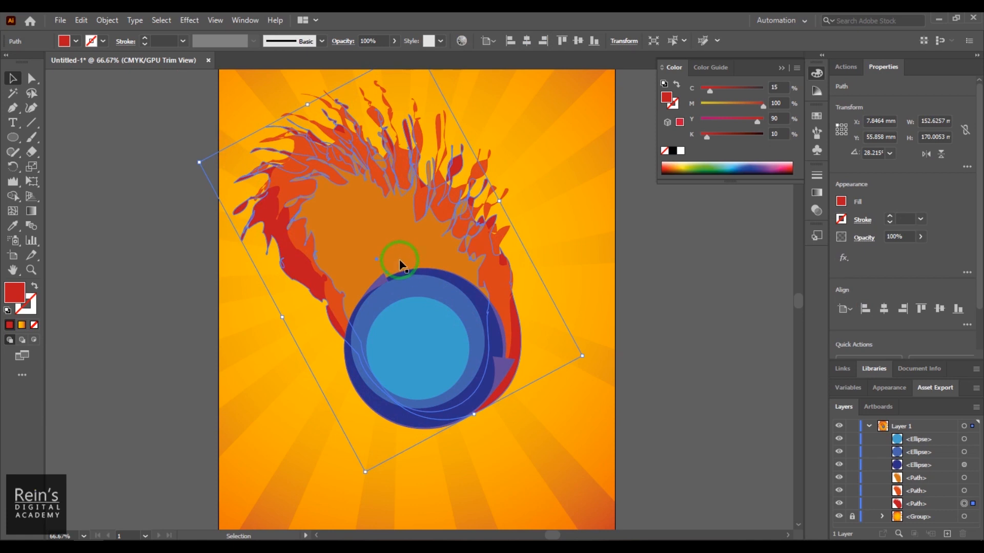
- Push the red flame's left edge inward behind the orange flames with the Warp tool, and deselect it
drag(14, 182, 65, 201)
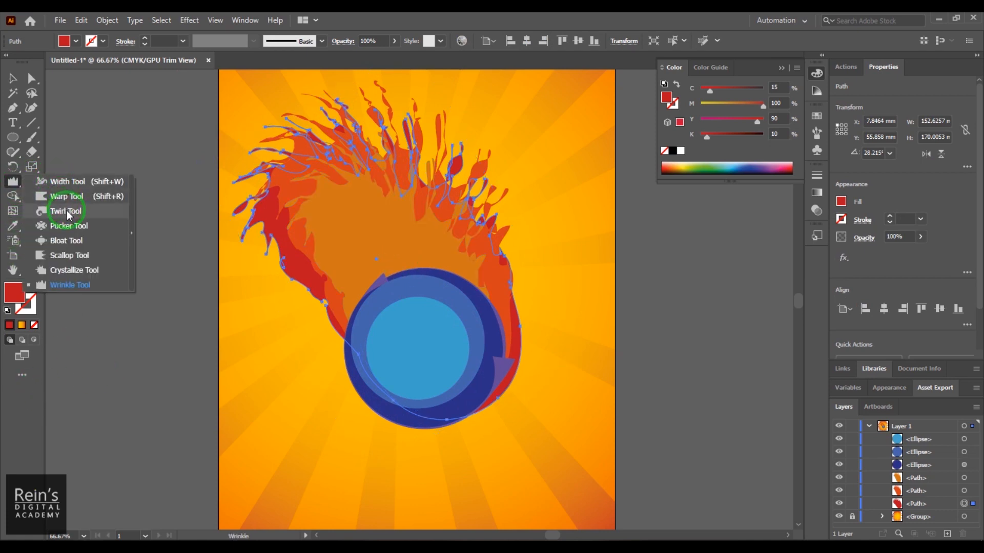
click(70, 200)
mouse_move(264, 288)
mouse_down()
mouse_move(316, 208)
mouse_move(285, 103)
mouse_move(252, 253)
mouse_move(248, 99)
mouse_move(369, 278)
mouse_move(349, 231)
mouse_move(305, 279)
mouse_move(374, 175)
mouse_move(544, 263)
mouse_up()
click(20, 80)
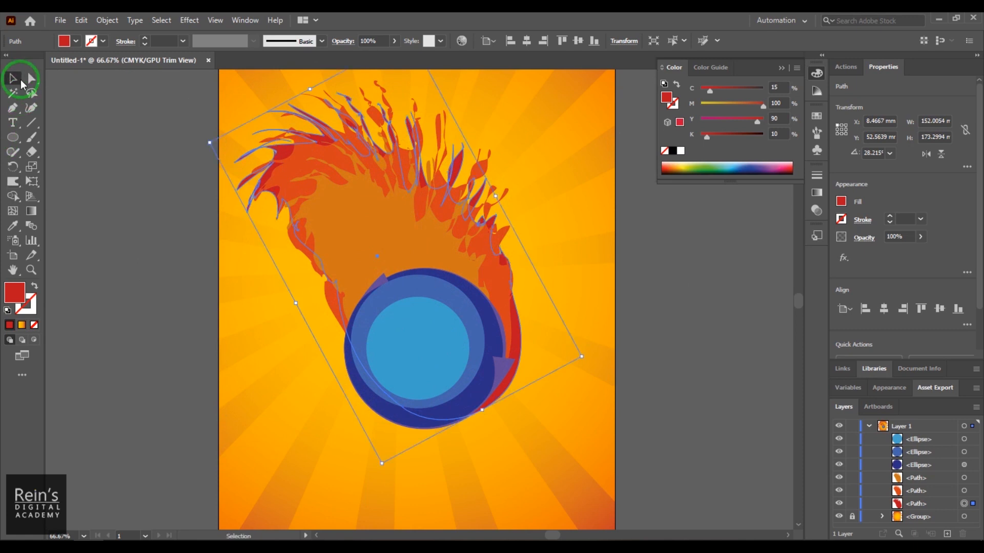
click(645, 359)
drag(675, 373, 674, 328)
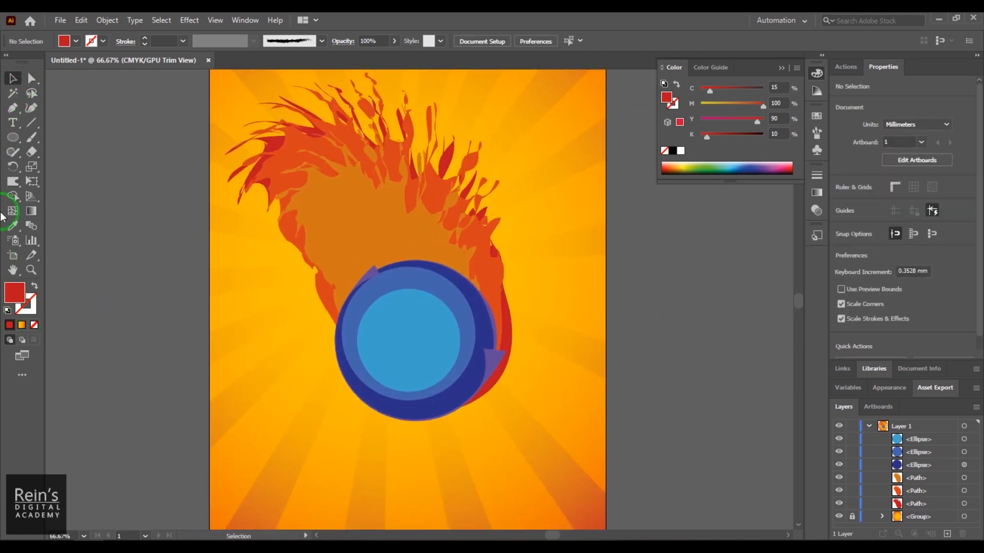
- Draw a red hexagon about 120 by 129 mm with the Polygon tool and place it over the blue circles
click(14, 143)
drag(14, 144, 88, 187)
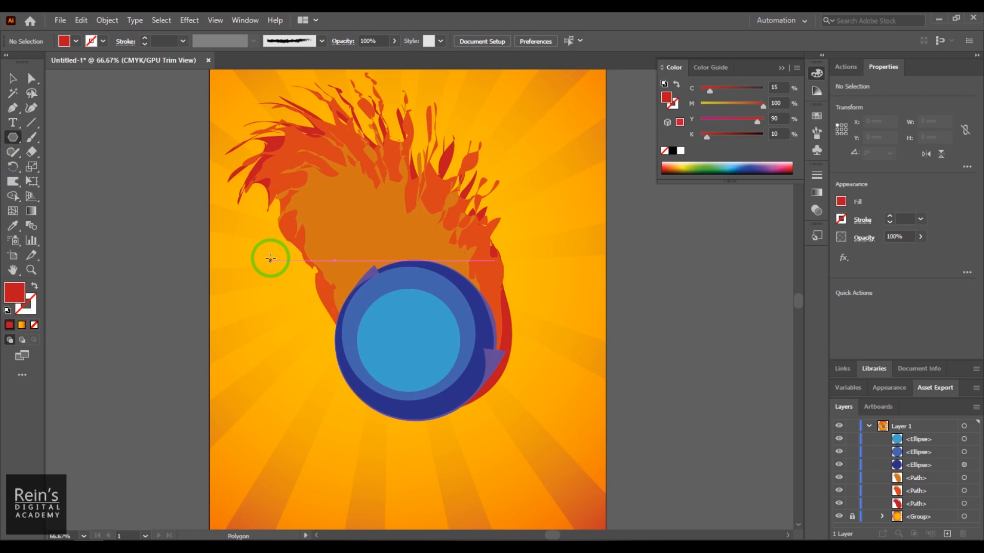
mouse_move(270, 258)
mouse_down()
mouse_move(395, 378)
mouse_move(369, 330)
mouse_up()
click(13, 78)
drag(235, 281, 378, 358)
- Send the red hexagon to the back of the stacking order
right_click(388, 333)
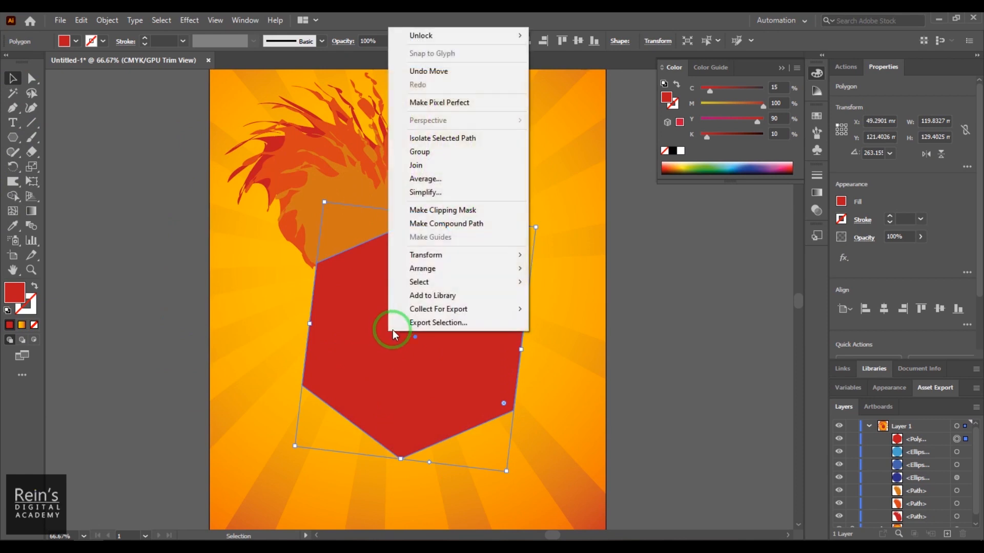
mouse_move(491, 269)
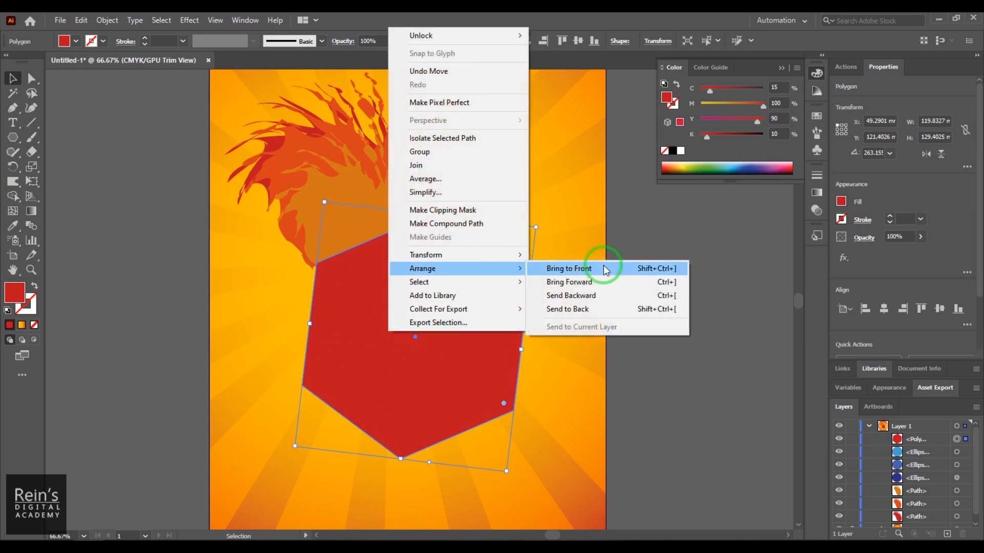
click(601, 309)
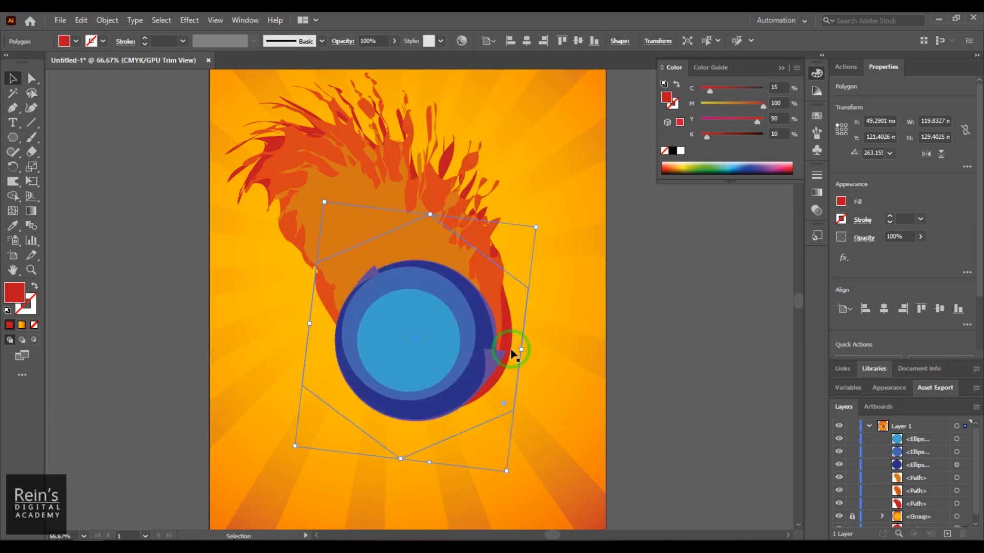
- Bring the hexagon one level forward in the stacking order and change its fill to cyan #12C0D8
right_click(512, 292)
mouse_move(635, 478)
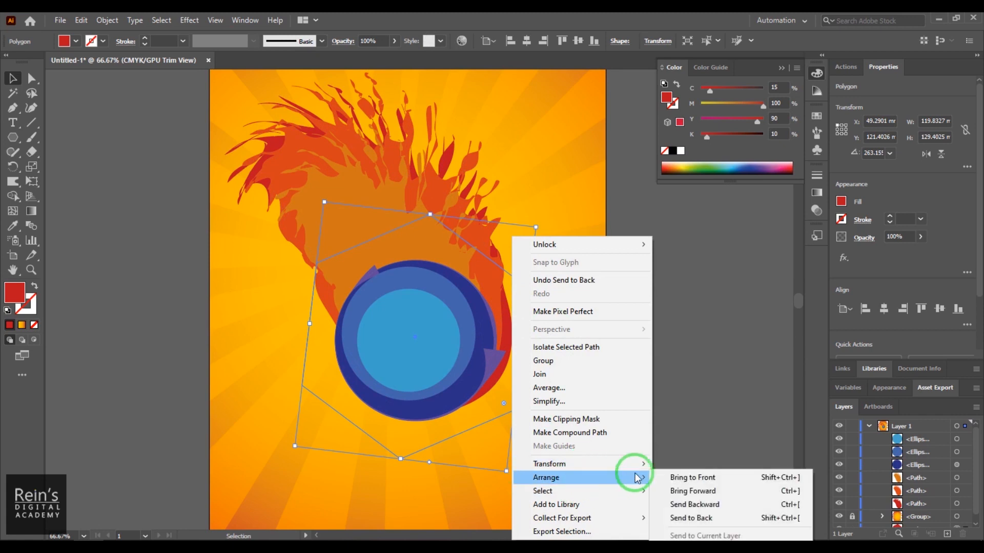
click(706, 491)
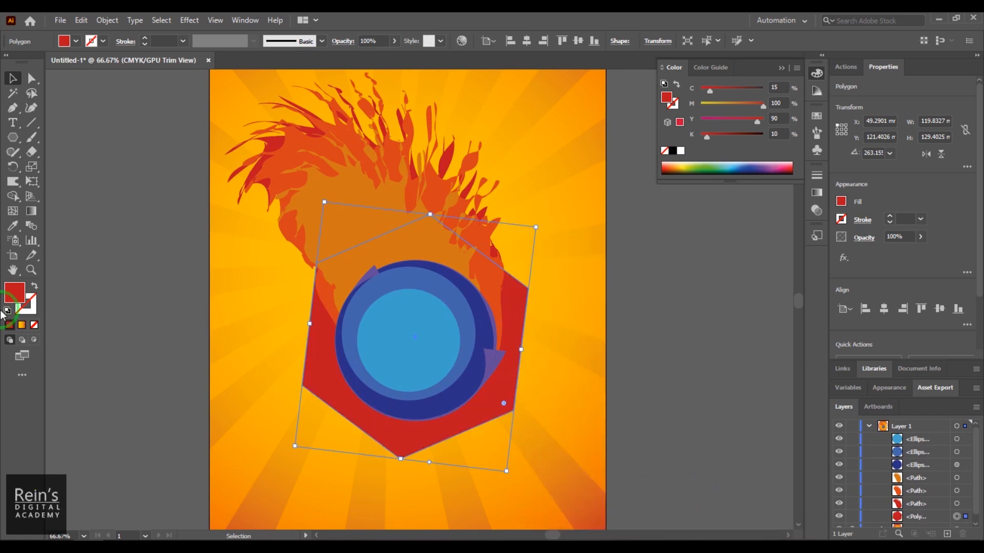
double_click(11, 297)
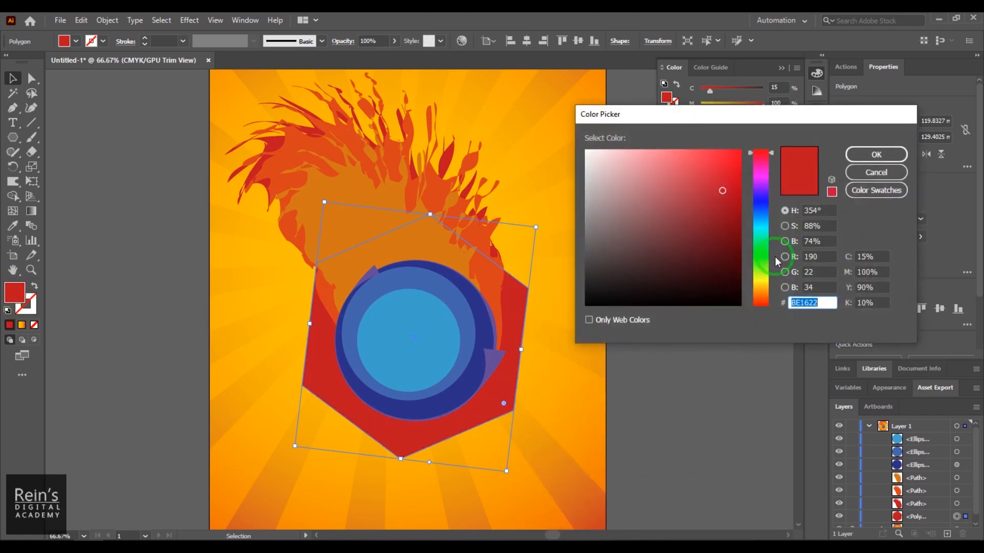
drag(764, 223, 765, 229)
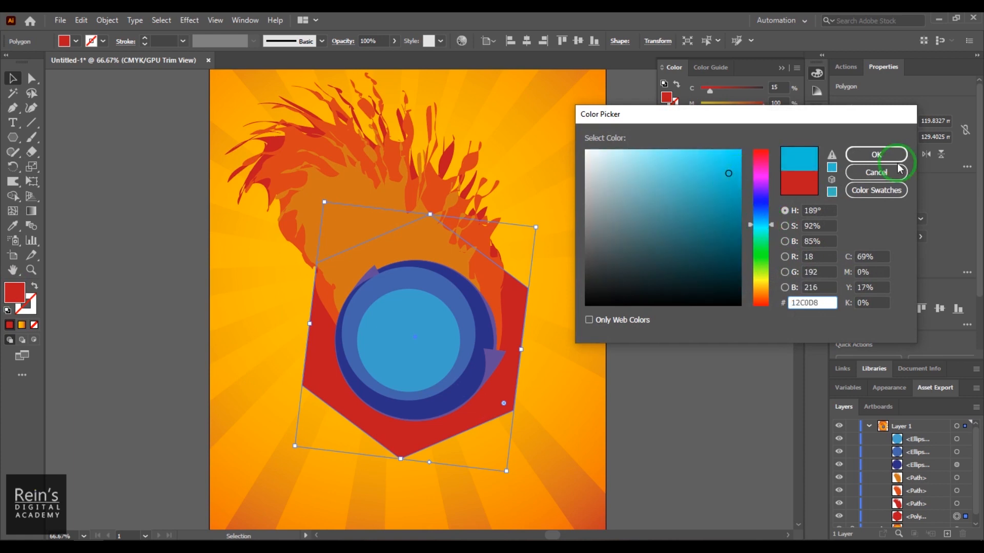
click(876, 155)
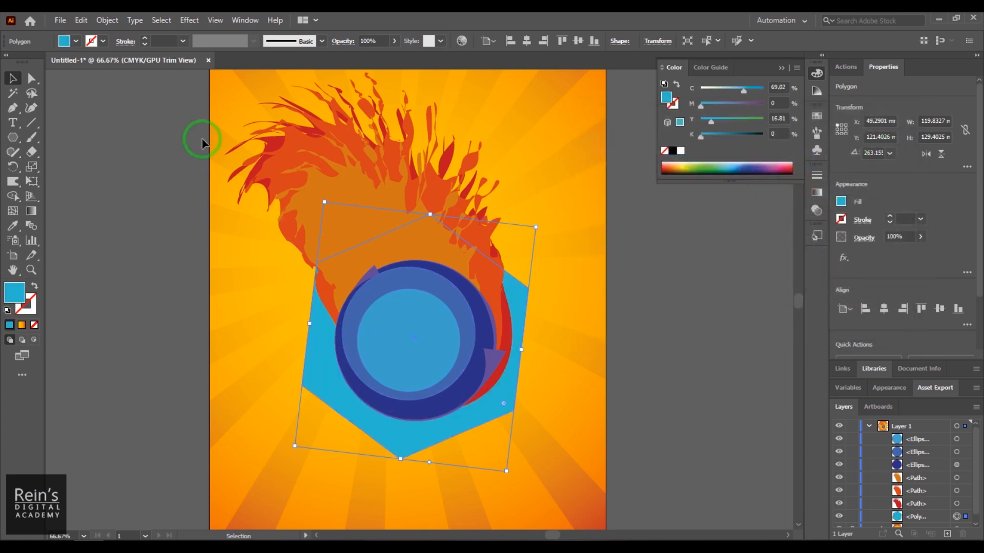
- Give the hexagon a black stroke with a weight of 8 pt
click(96, 43)
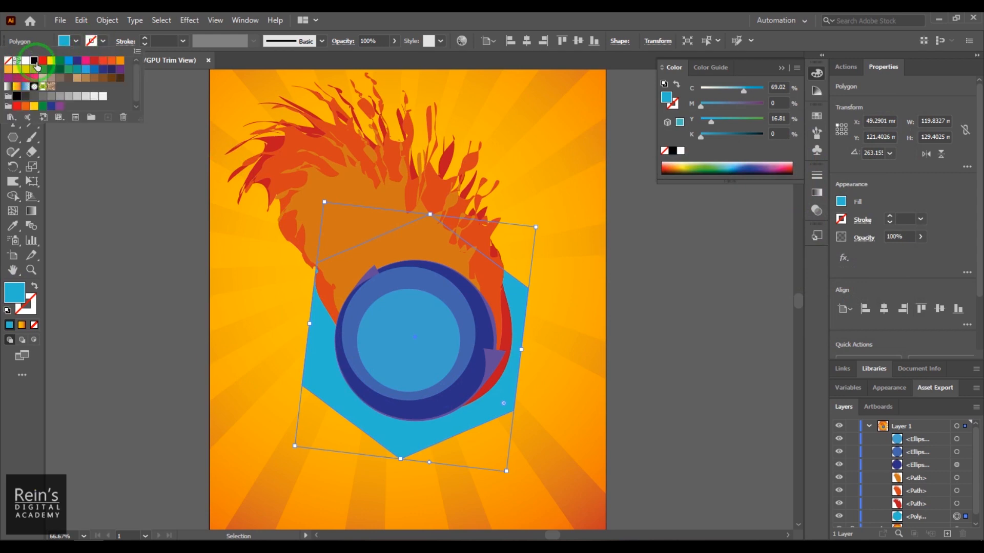
click(35, 62)
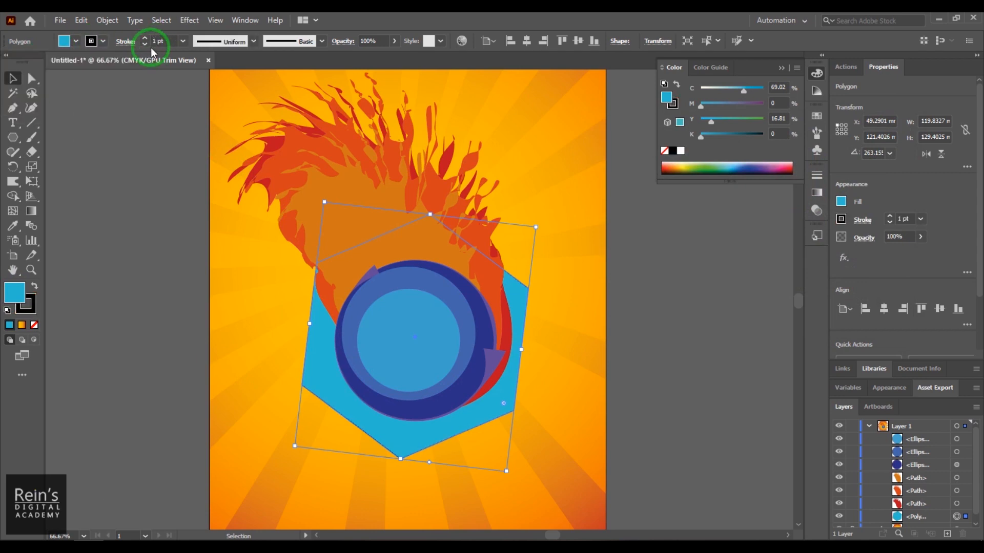
scroll(152, 45, up, 7)
scroll(152, 45, down, 2)
- Distort the hexagon with the Crystallize tool into a spiky burst about 143 by 145 mm, and deselect it
drag(13, 182, 94, 280)
drag(406, 347, 413, 343)
click(13, 78)
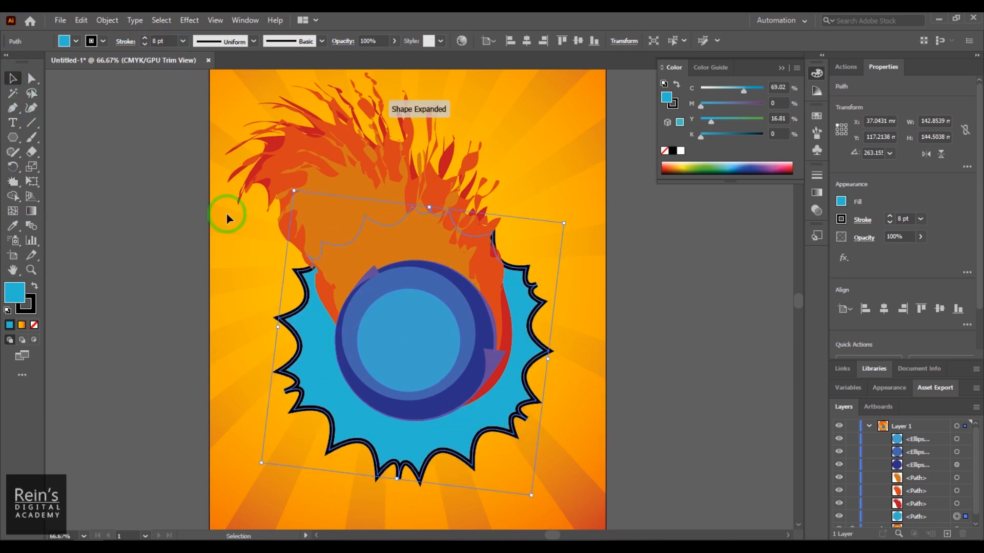
click(656, 397)
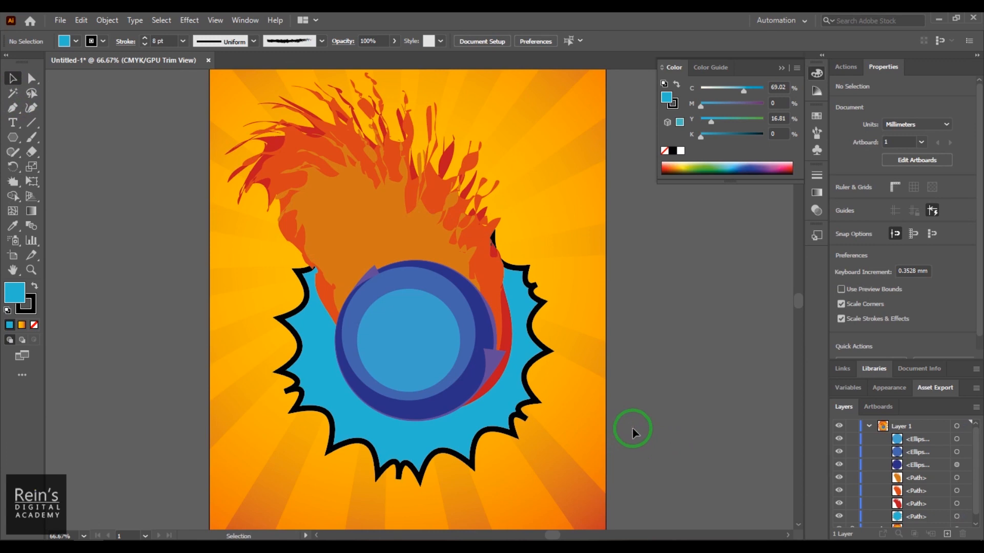
- Enlarge the spiky burst to about 164 by 166 mm and reposition it behind the blue circles
drag(503, 416, 459, 430)
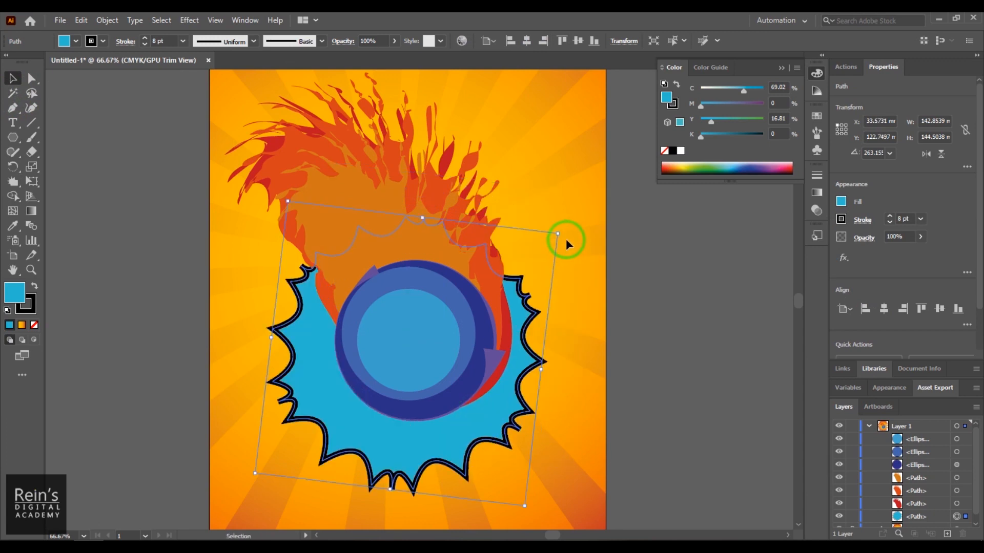
drag(558, 233, 593, 189)
drag(608, 167, 607, 167)
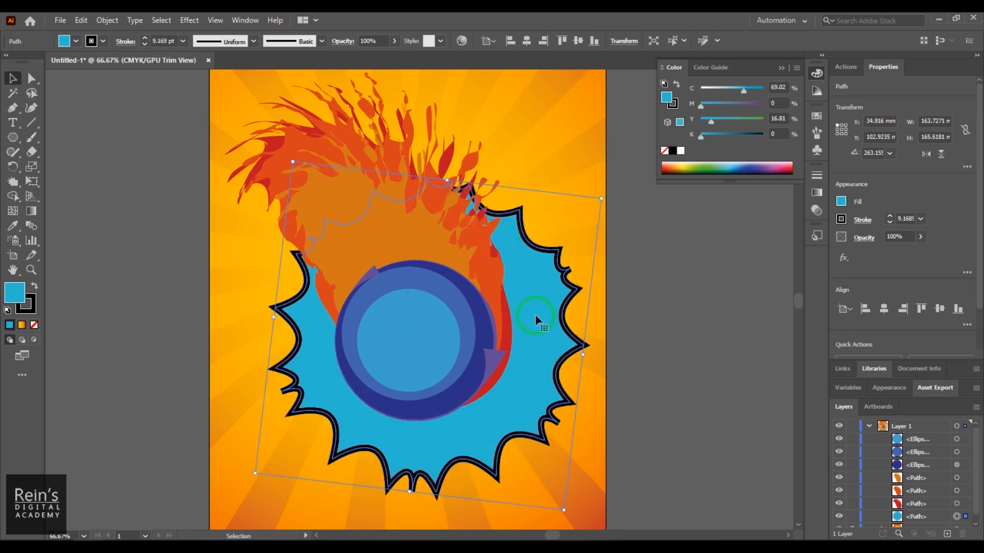
drag(525, 362, 515, 372)
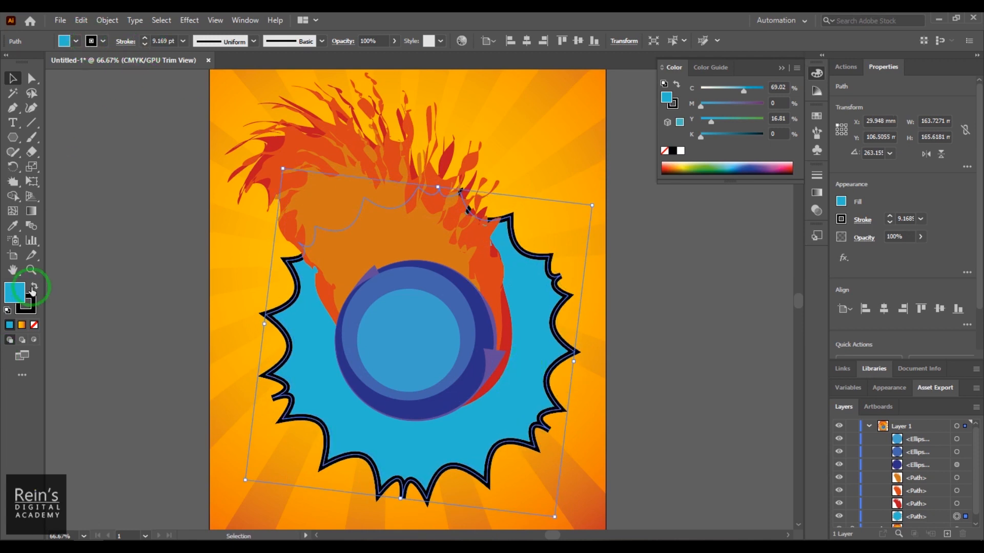
- Recolour the burst's stroke purple (C 82.85, M 100, Y 0, K 0) and reduce its weight to 1 pt
double_click(29, 311)
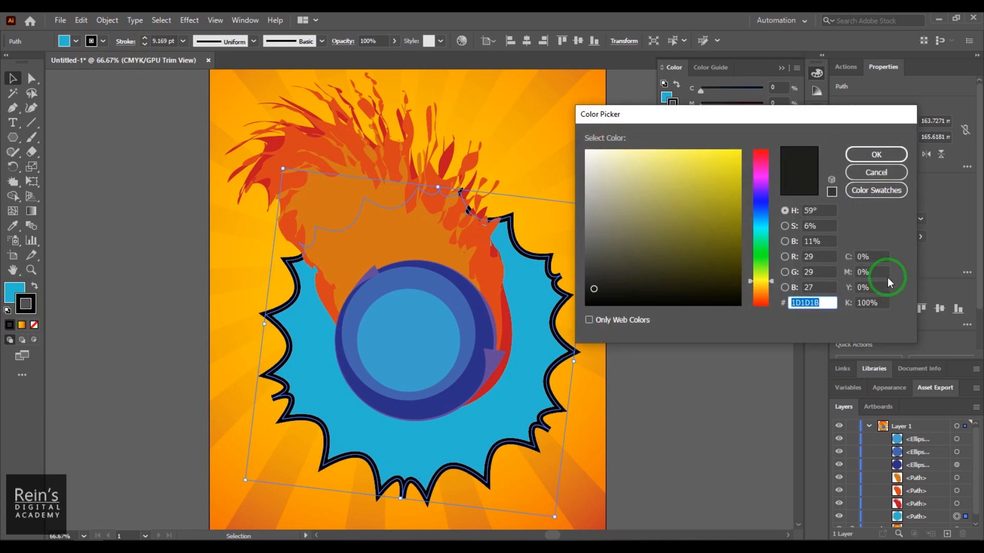
mouse_move(763, 221)
mouse_down()
mouse_move(767, 189)
mouse_move(737, 197)
mouse_move(737, 213)
mouse_up()
click(876, 155)
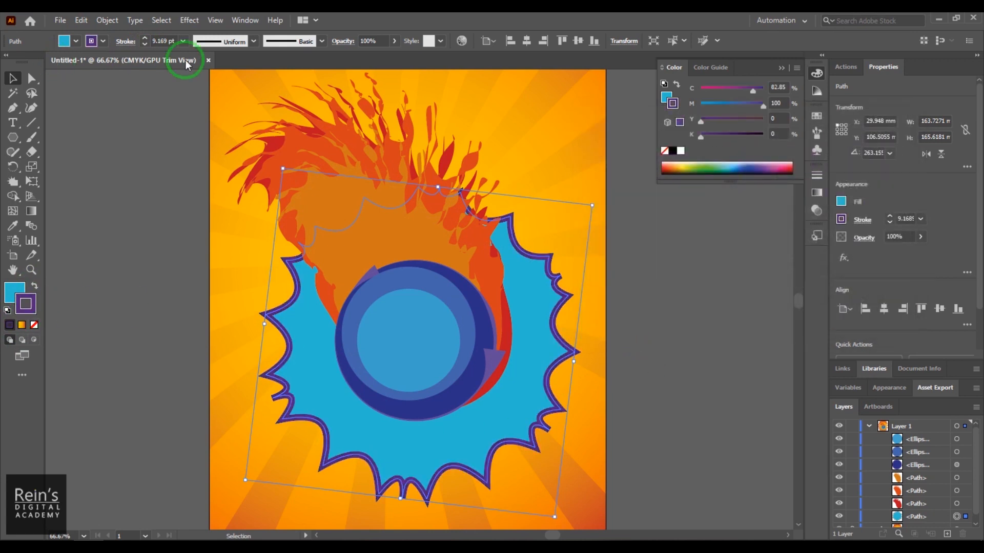
drag(158, 40, 153, 45)
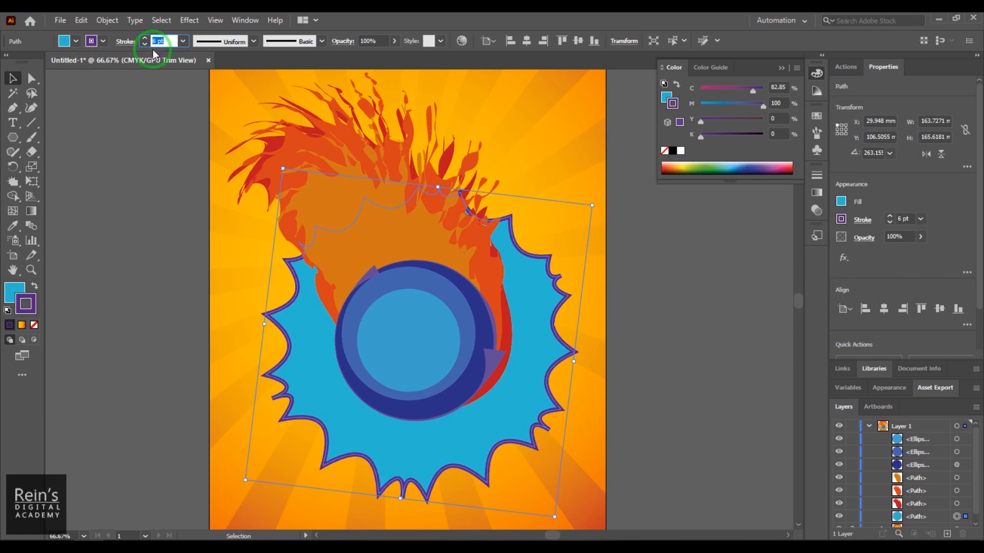
scroll(154, 42, down, 3)
scroll(153, 41, down, 3)
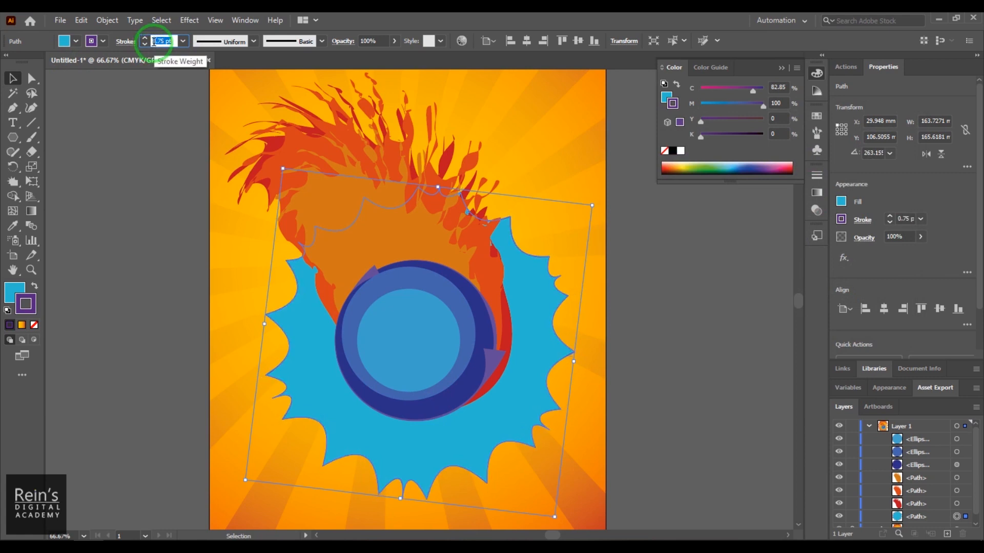
scroll(153, 41, up, 1)
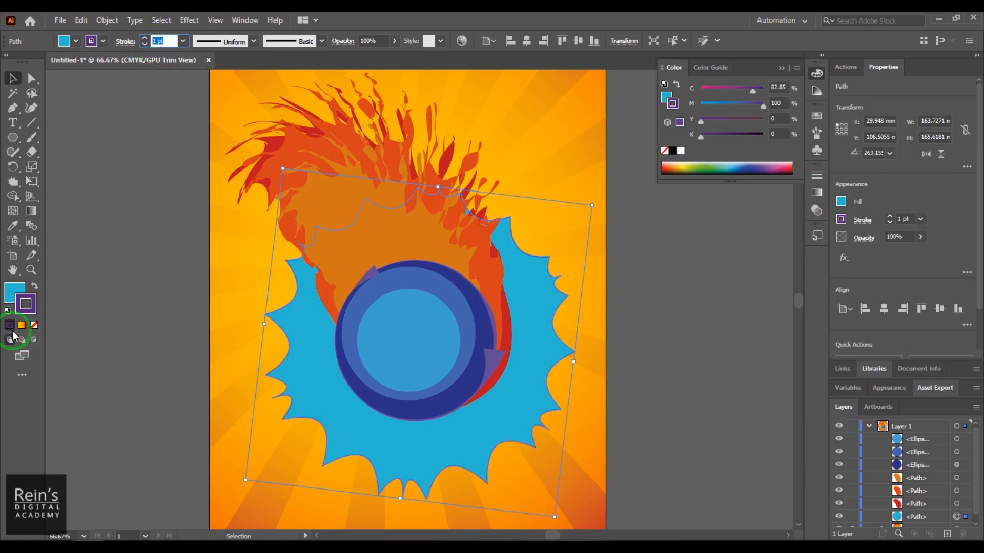
- Fill the burst with a radial gradient and set its centre stop to dark blue (C 100, M 100, Y 0, K 0)
click(13, 293)
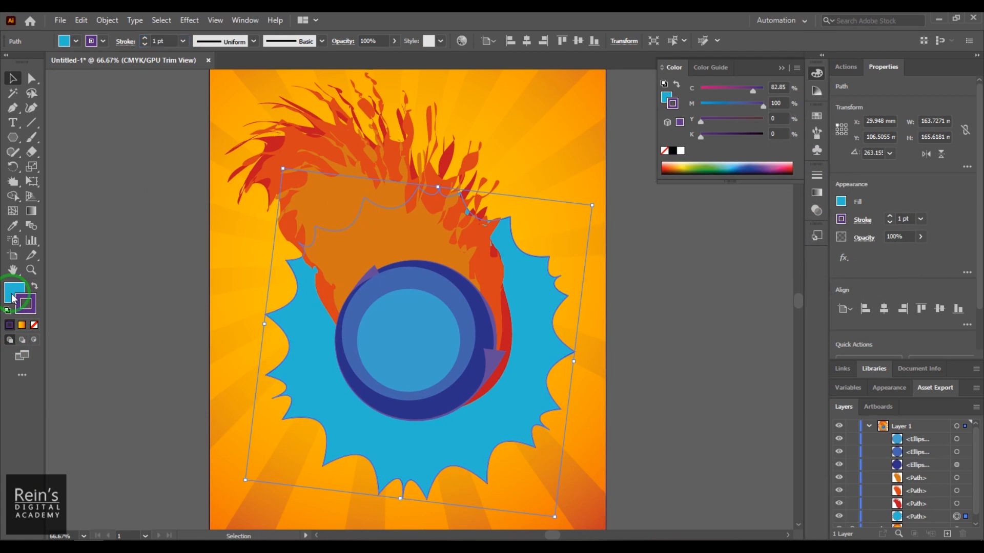
click(22, 326)
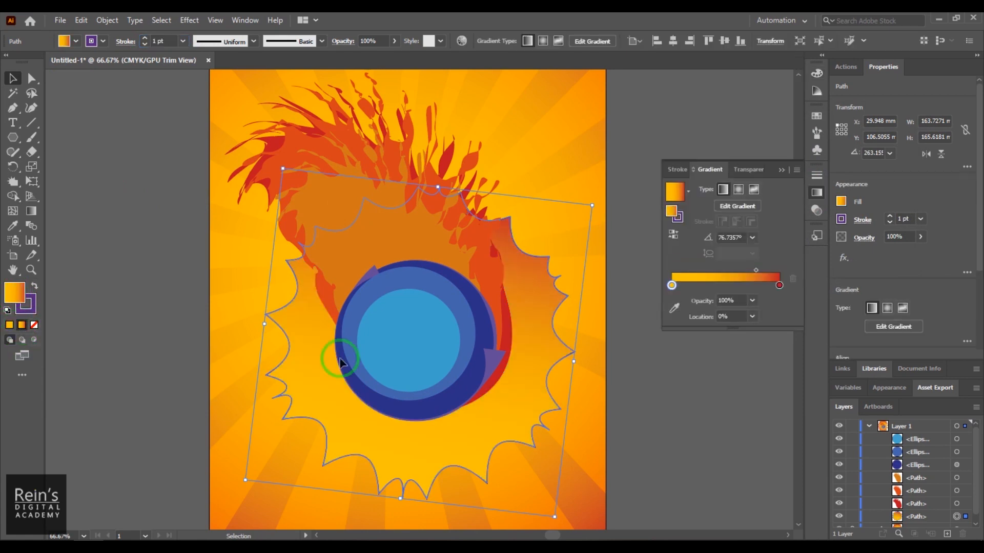
click(738, 190)
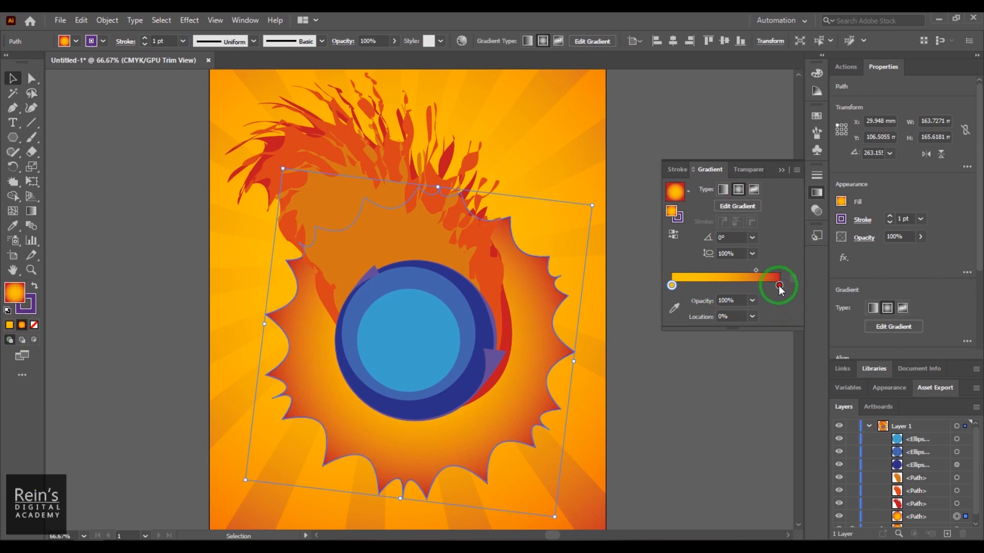
double_click(672, 285)
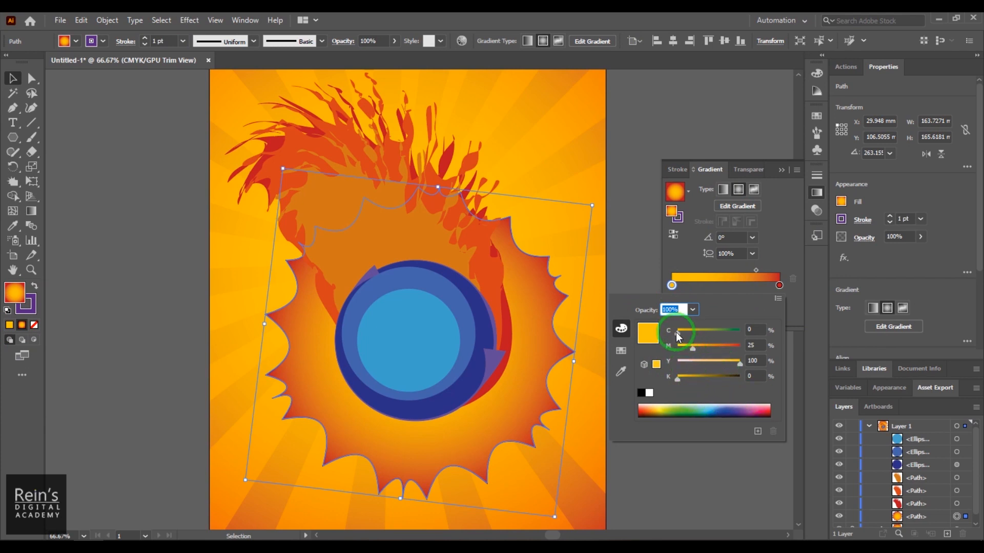
drag(675, 333, 736, 359)
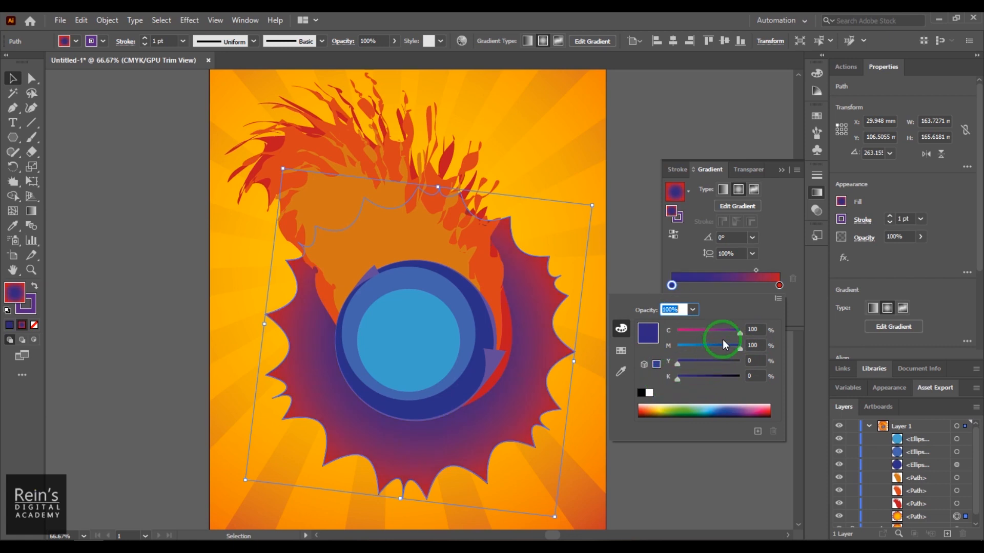
click(786, 245)
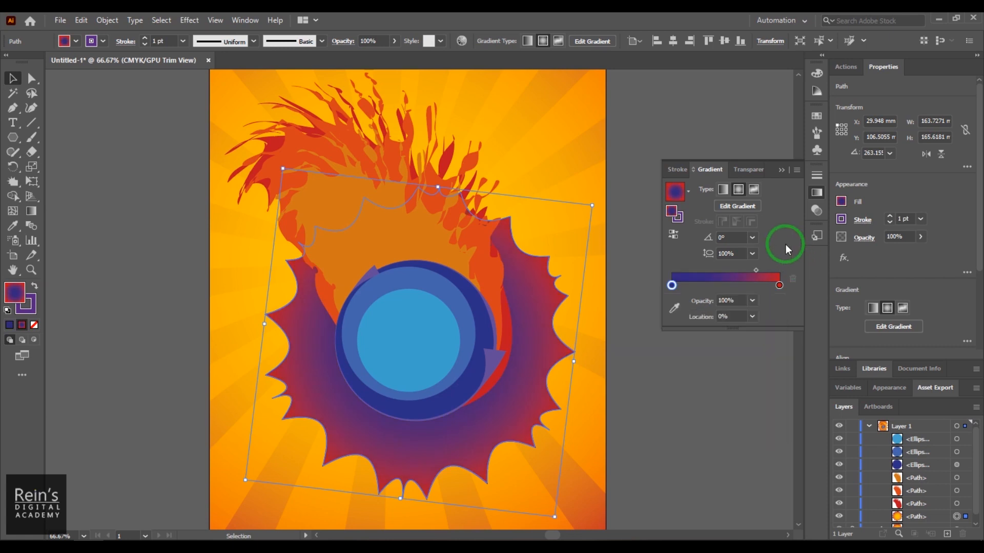
- Set the outer stop of the burst's gradient to bright blue (C 100, M 0, Y 0, K 10)
click(779, 285)
double_click(779, 285)
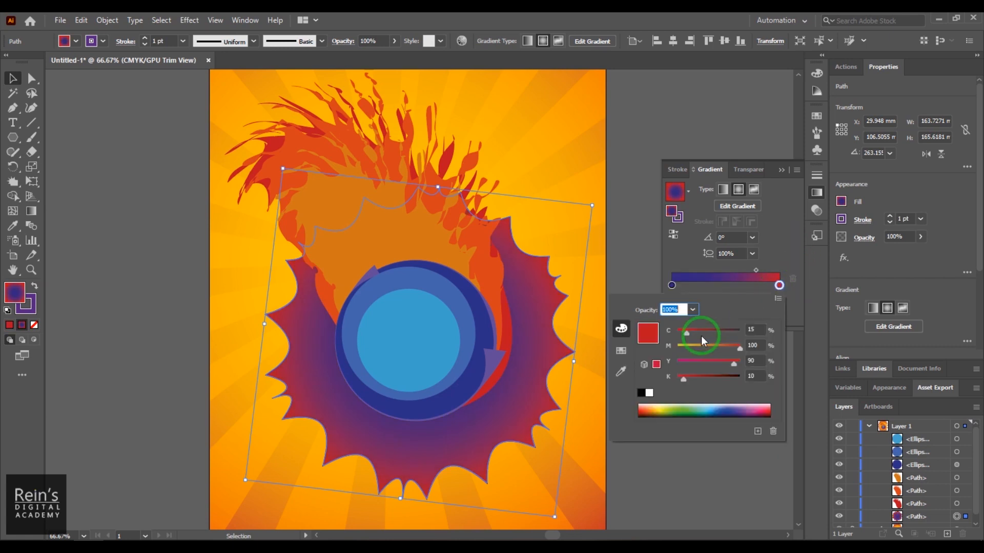
drag(714, 330, 677, 349)
drag(734, 363, 668, 378)
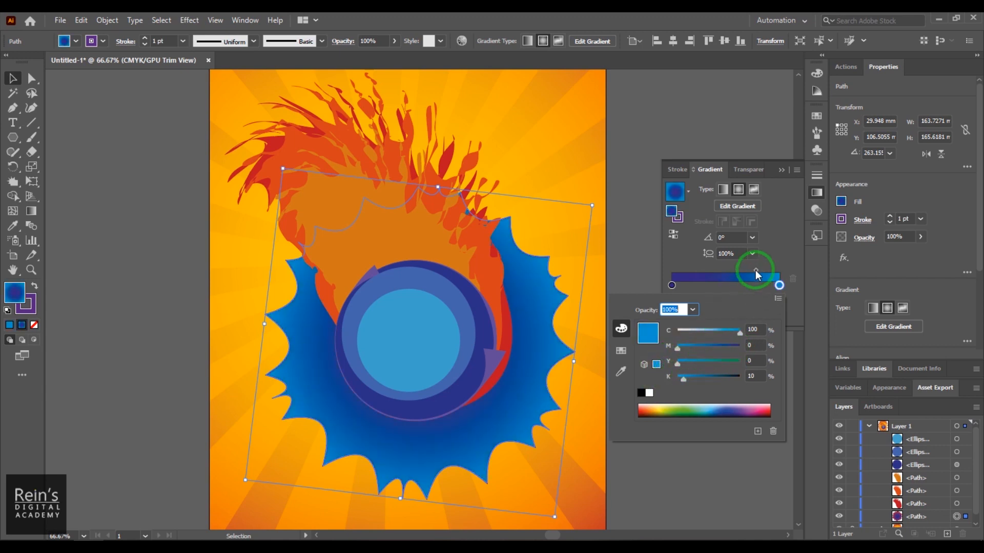
- Rearrange the burst's gradient so bright blue fills the centre and dark blue the rim, adjust the midpoint, and deselect
click(728, 276)
drag(755, 270, 791, 281)
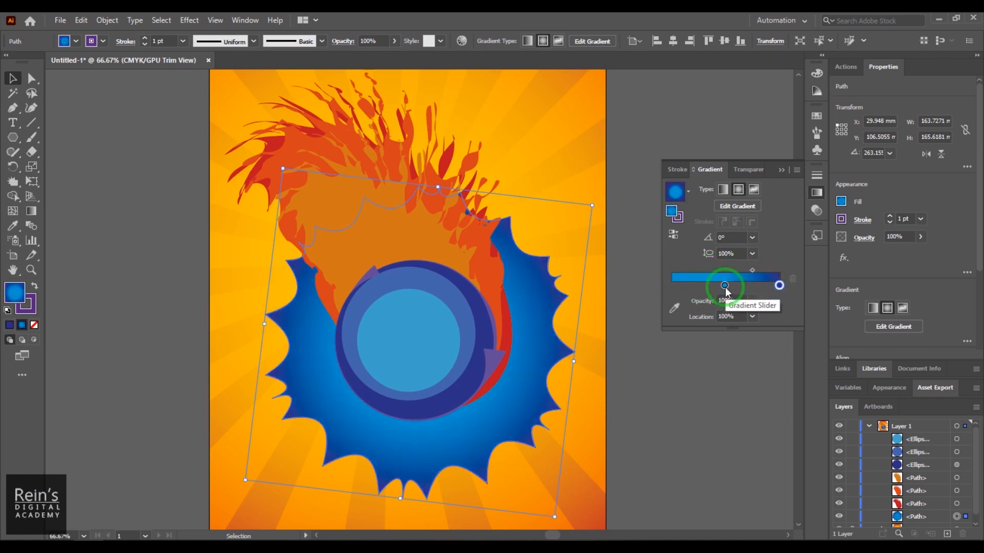
drag(724, 287, 618, 284)
drag(725, 270, 762, 270)
click(708, 371)
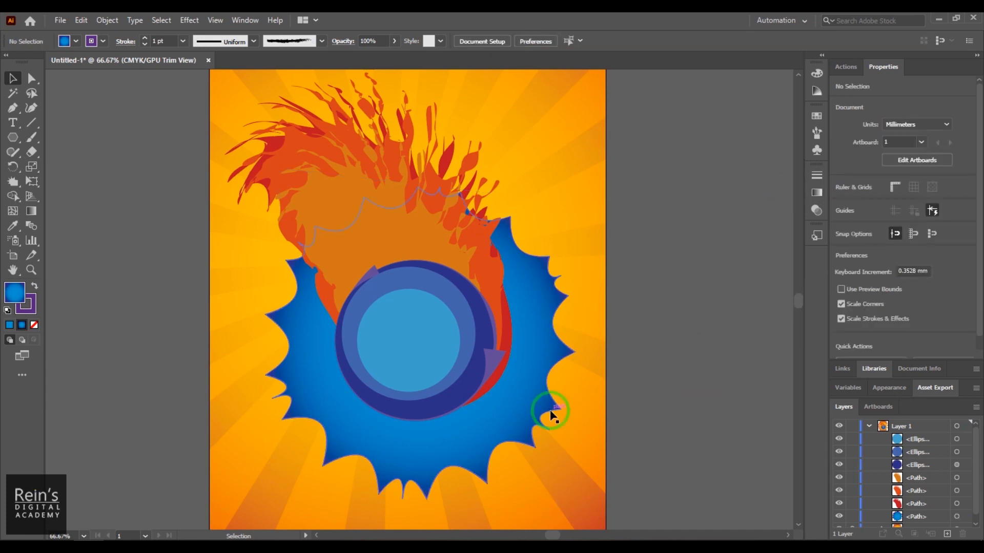
- Set the burst's stroke weight to 5 pt and deselect it
click(534, 395)
click(640, 396)
click(513, 392)
click(153, 41)
text(5)
key(Return)
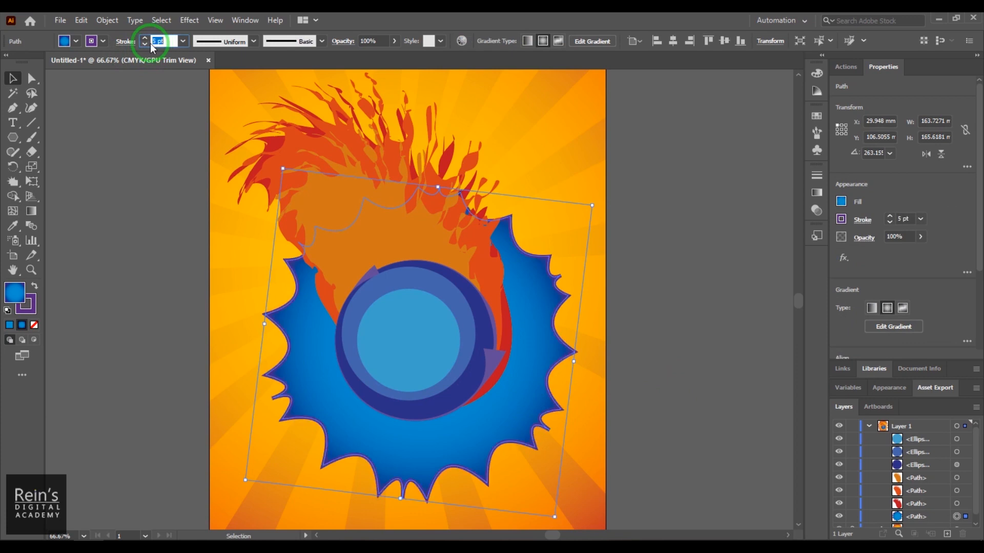
click(681, 308)
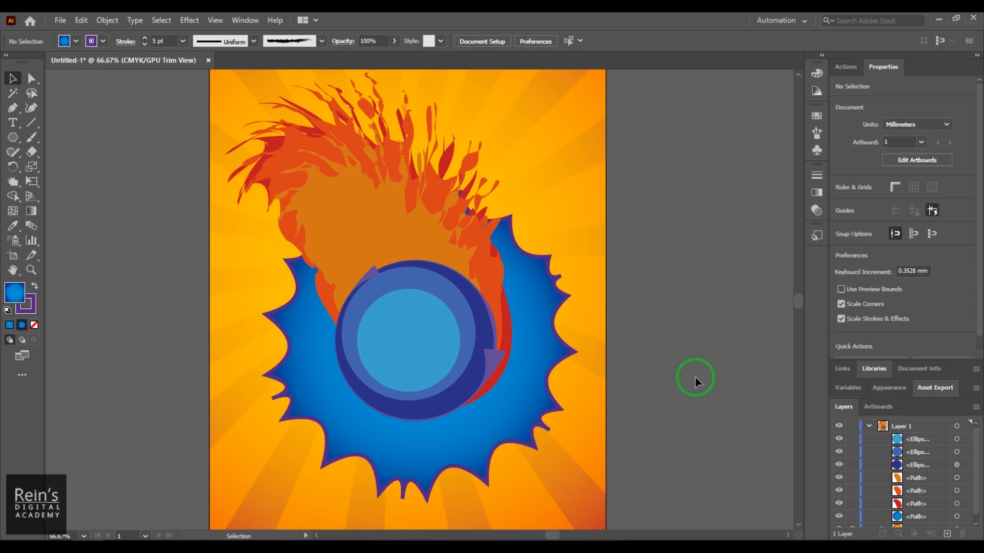
click(13, 181)
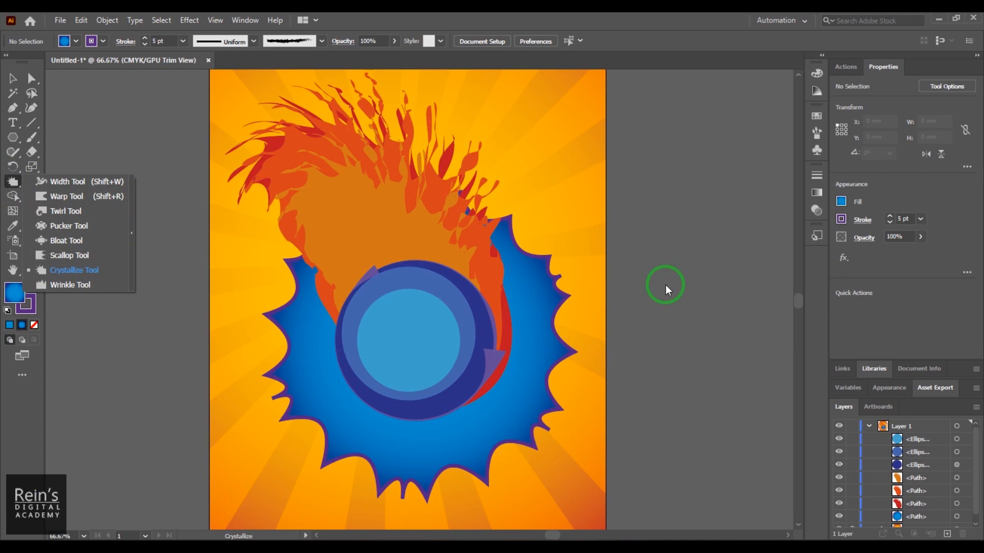
click(14, 78)
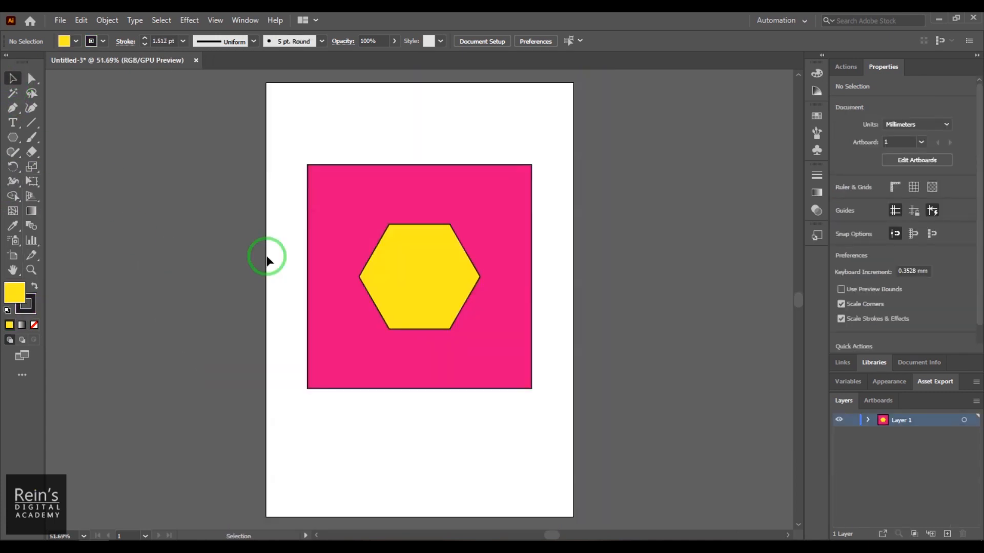
click(35, 185)
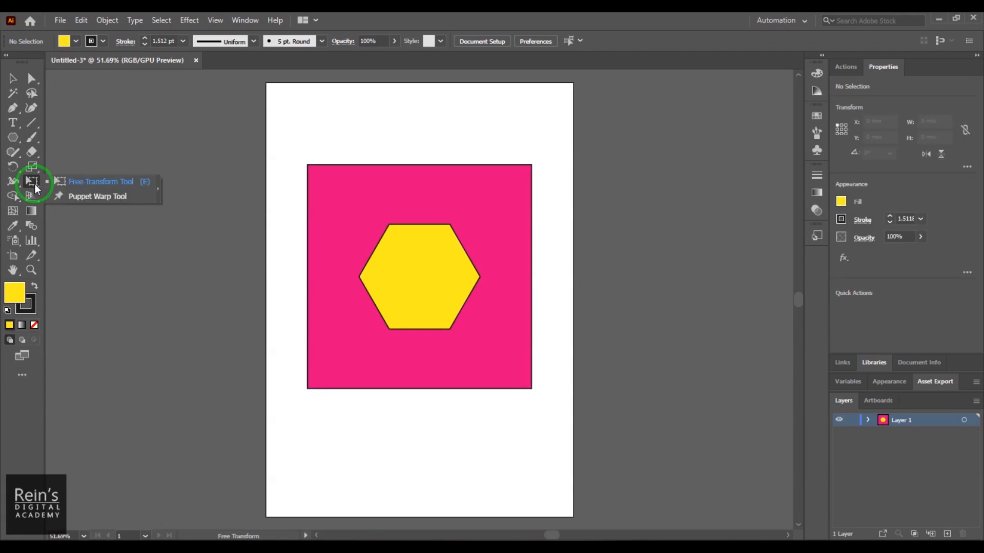
click(132, 187)
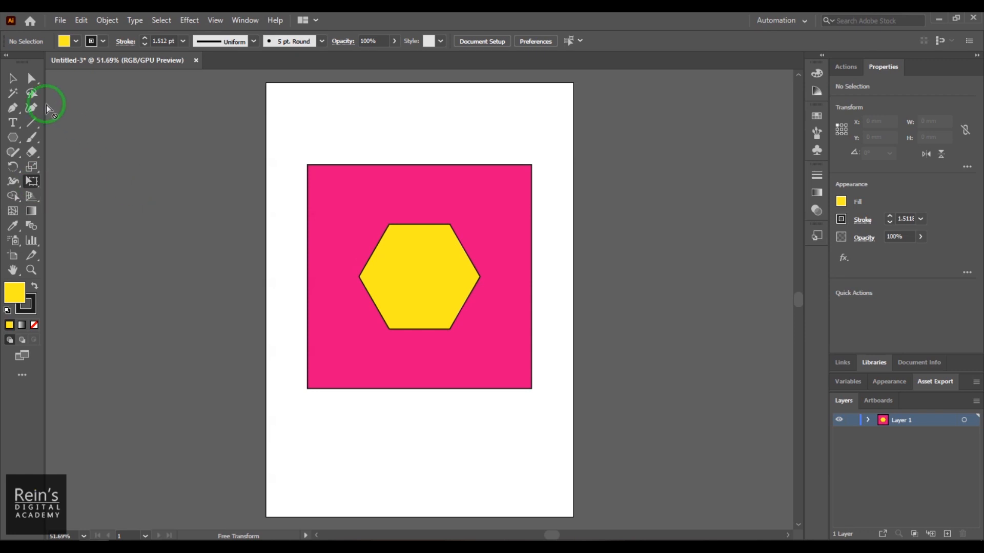
click(13, 82)
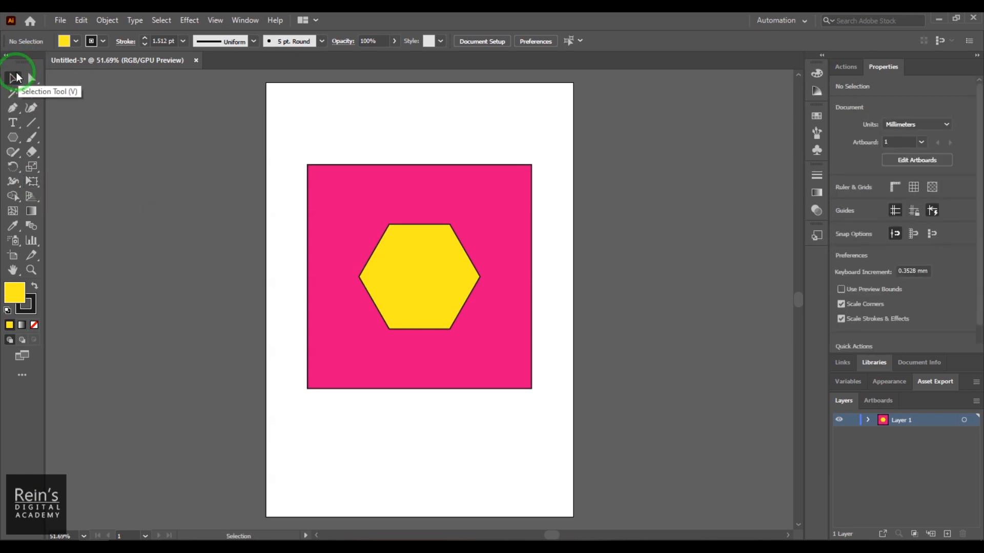
- Select the pink square with the yellow hexagon and enlarge both from the upper-right corner to about 163 × 166 mm
drag(286, 142, 552, 412)
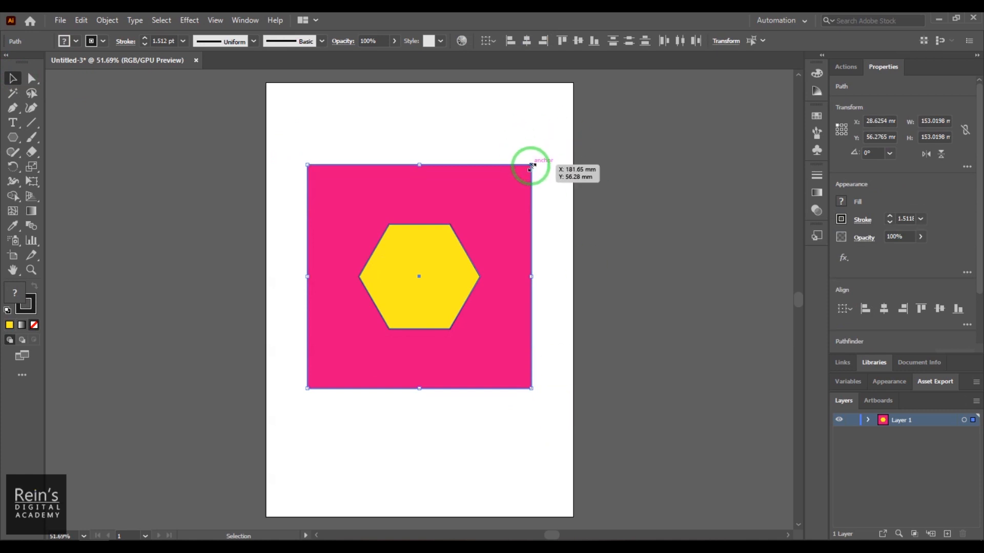
drag(531, 166, 547, 146)
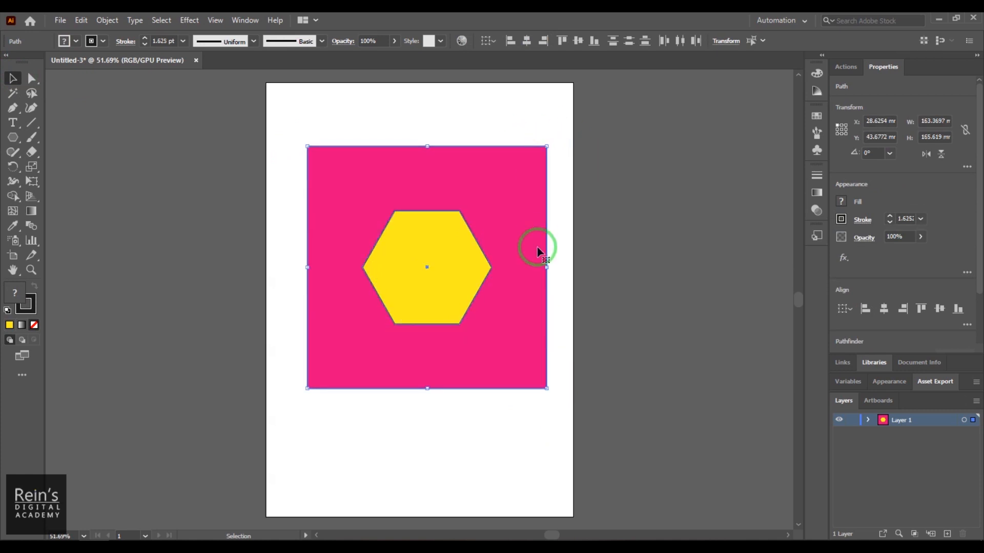
- Try widening the selected shapes and rotating them about 13 degrees counterclockwise, and undo both transformations
drag(547, 267, 557, 266)
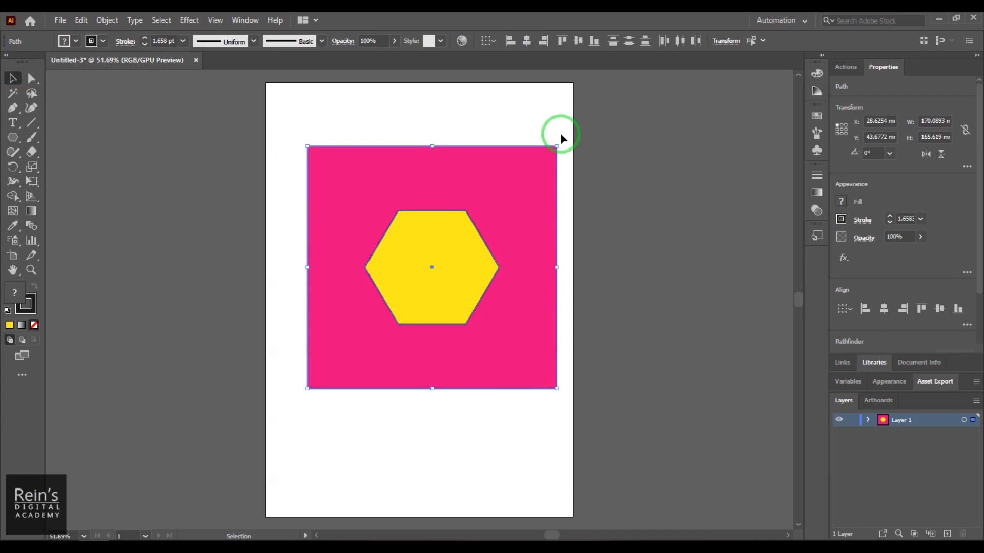
drag(563, 143, 533, 109)
drag(466, 278, 452, 303)
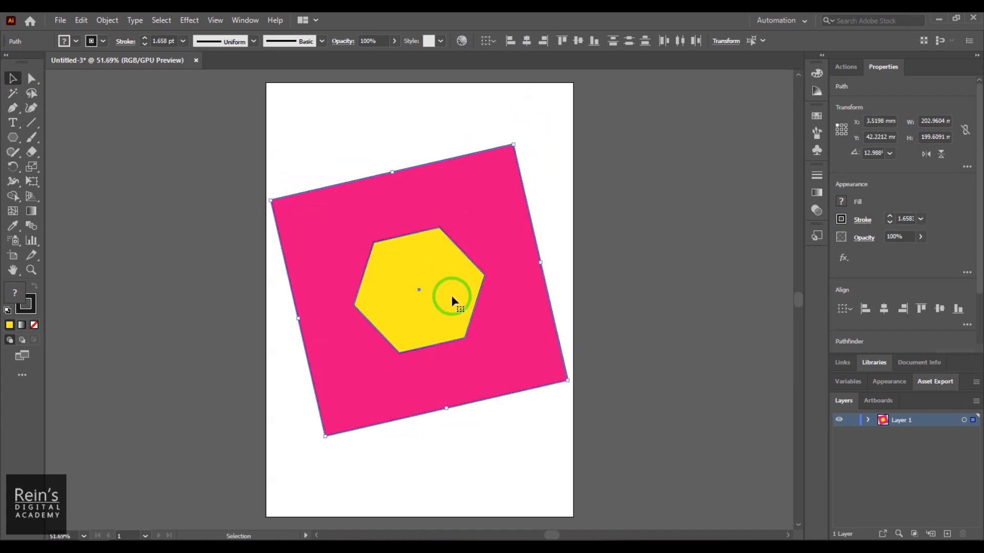
key(ctrl+z)
key(ctrl+z)
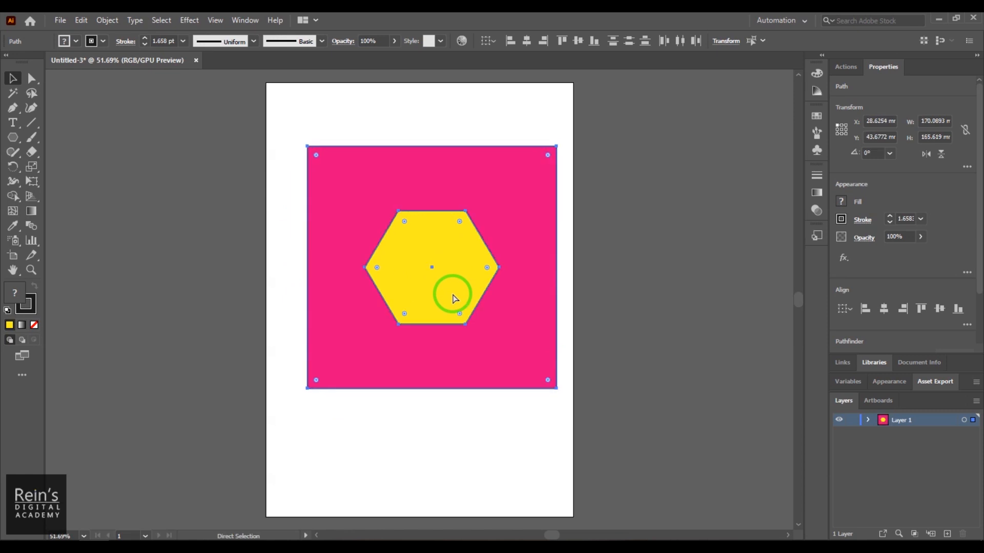
key(ctrl+z)
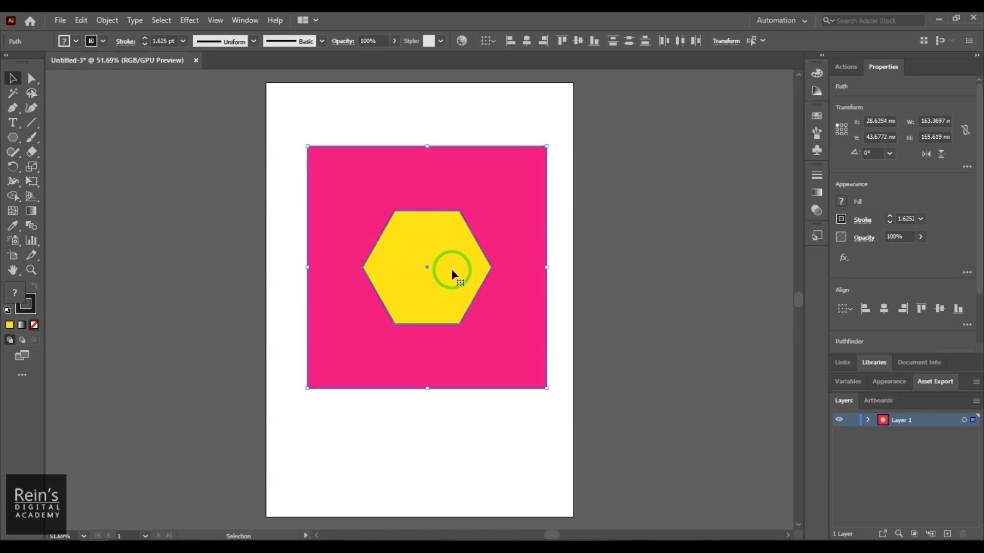
- Resize the selected shapes with Free Transform, stretching their corner and sides to about 160 mm wide and 145 mm high
click(32, 182)
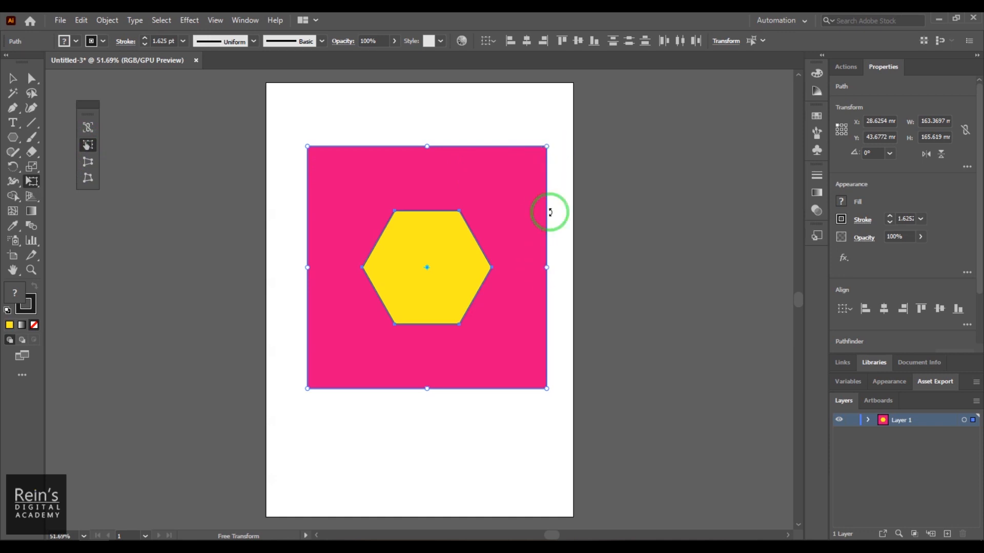
mouse_move(547, 139)
mouse_down()
mouse_move(518, 113)
mouse_move(540, 152)
mouse_move(544, 144)
mouse_move(514, 167)
mouse_up()
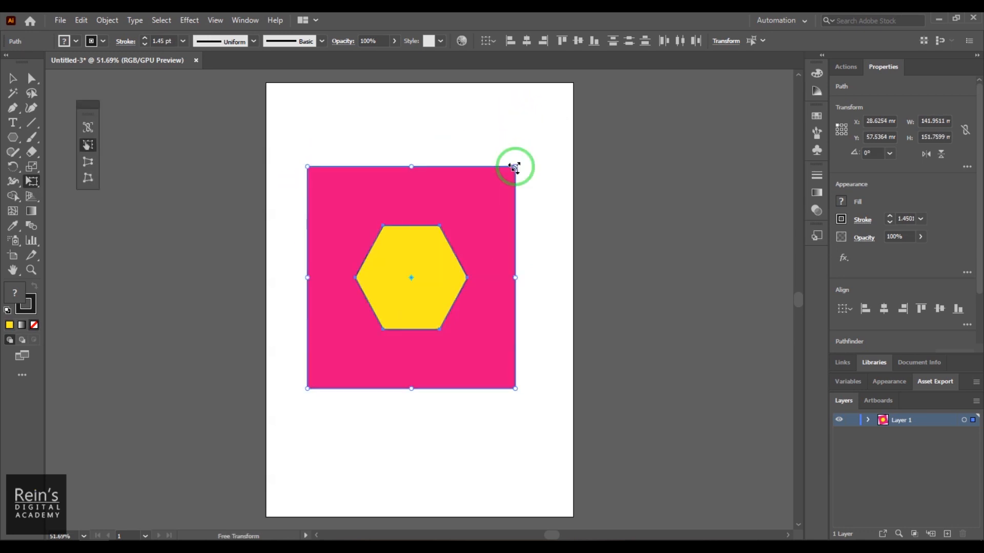
drag(411, 165, 408, 131)
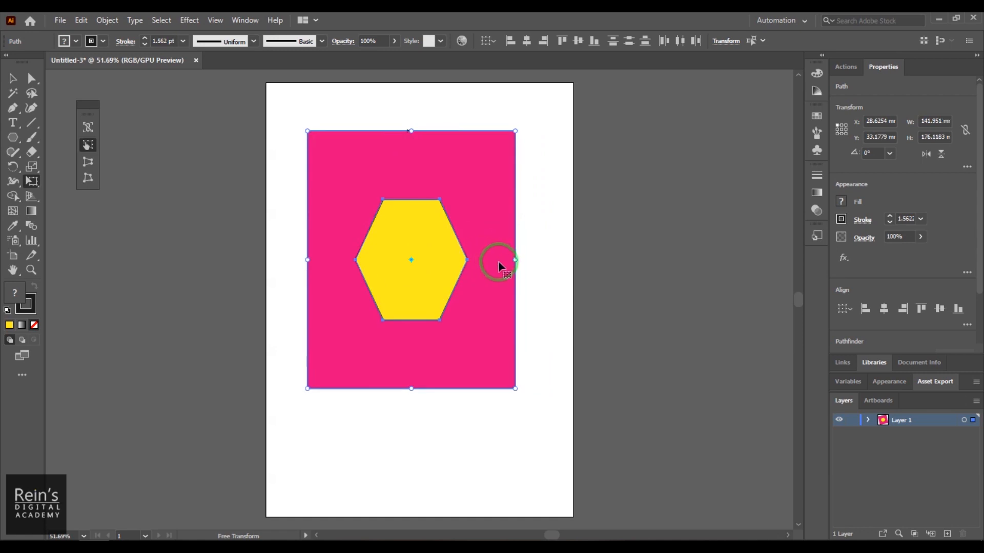
drag(517, 260, 479, 260)
drag(478, 260, 542, 259)
drag(424, 128, 425, 177)
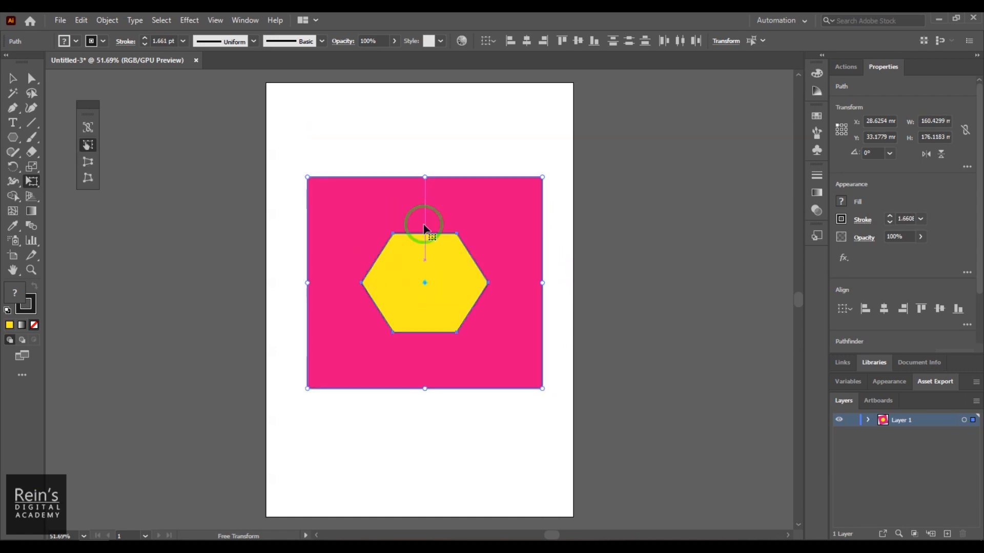
- Move the shapes up the artboard and scale them proportionally with Constrain to about 138 × 124 mm
drag(415, 334, 437, 290)
click(94, 133)
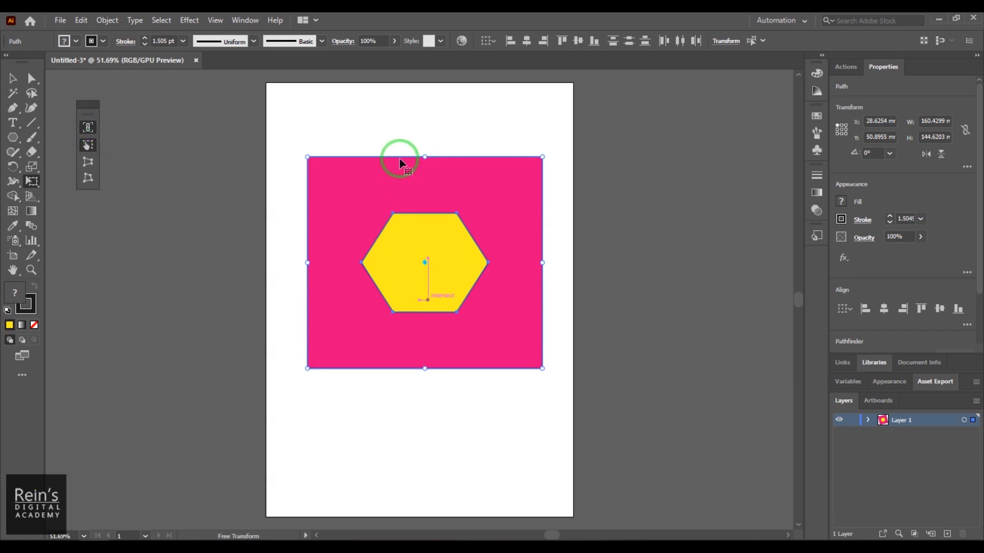
drag(542, 157, 509, 186)
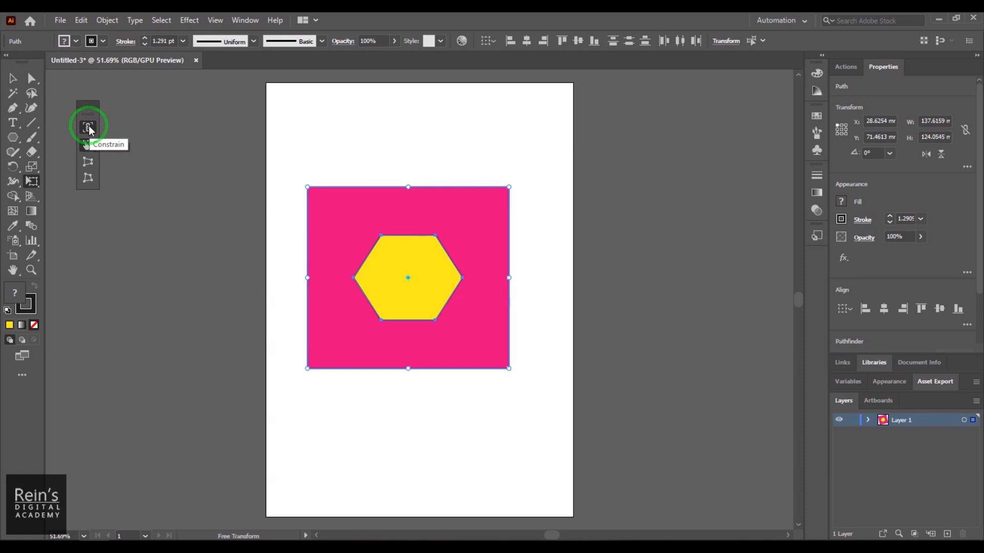
- Try Perspective Distort on the shapes to heighten the left side and narrow the top edge, and undo the narrowing
click(88, 163)
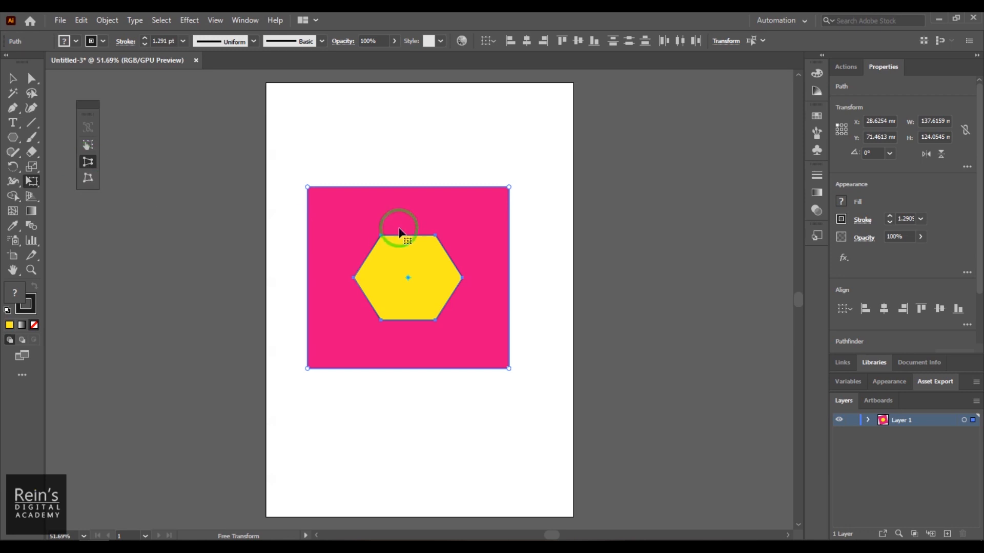
drag(308, 188, 307, 144)
drag(510, 189, 509, 161)
drag(307, 146, 367, 149)
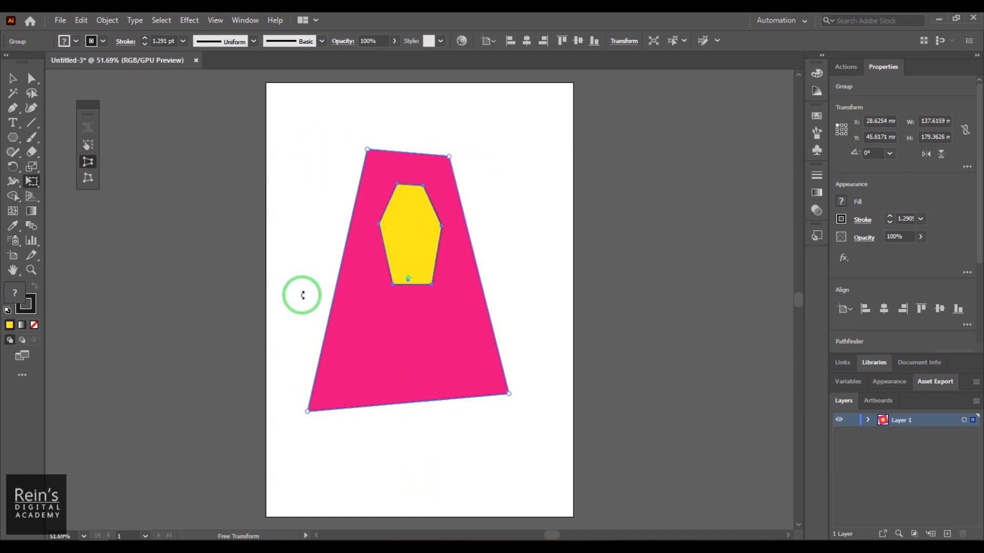
key(v)
key(ctrl+z)
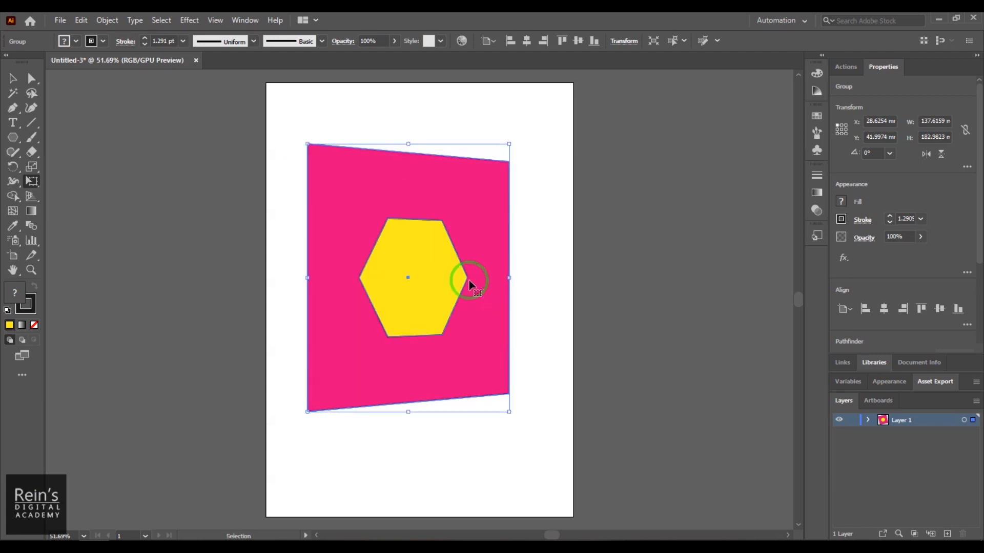
- Try a perspective distortion that narrows the shapes' right side, and undo all the perspective changes
key(ctrl+shift+z)
key(e)
mouse_move(509, 341)
mouse_down()
mouse_move(513, 310)
mouse_move(513, 324)
mouse_up()
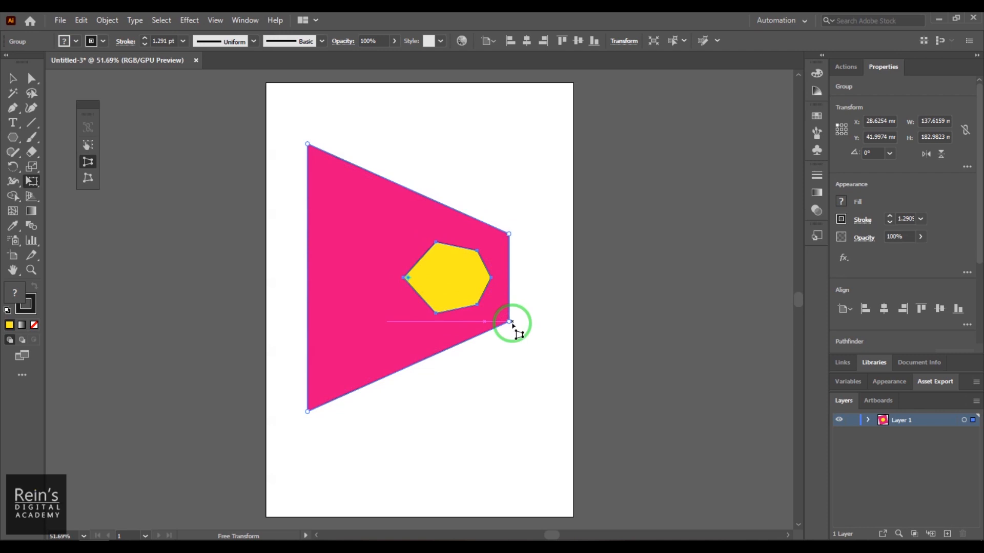
key(v)
key(ctrl+z)
key(ctrl+z)
key(ctrl+z)
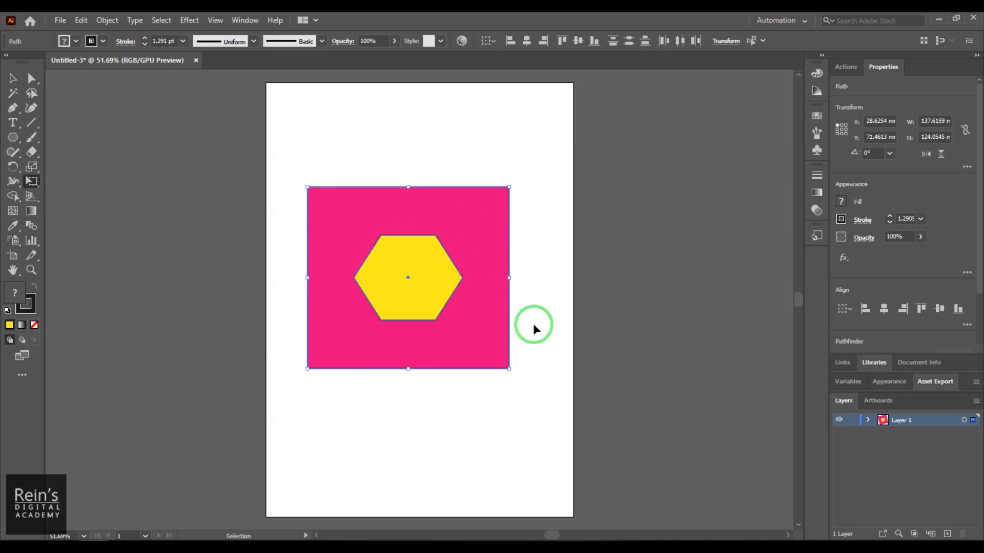
- Use Free Distort to pull the shapes' lower-right corner inward and raise both upper corners
key(e)
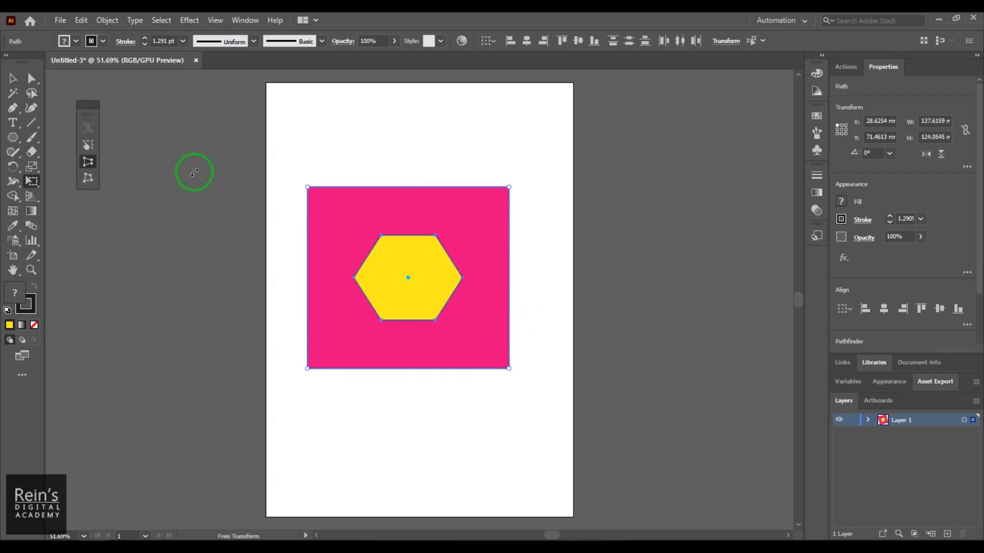
click(95, 180)
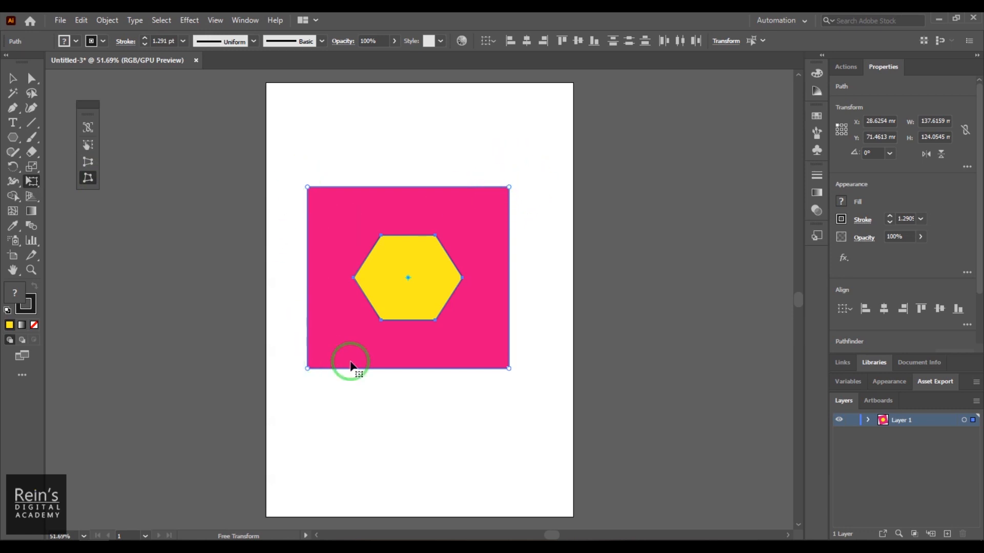
drag(509, 187, 453, 231)
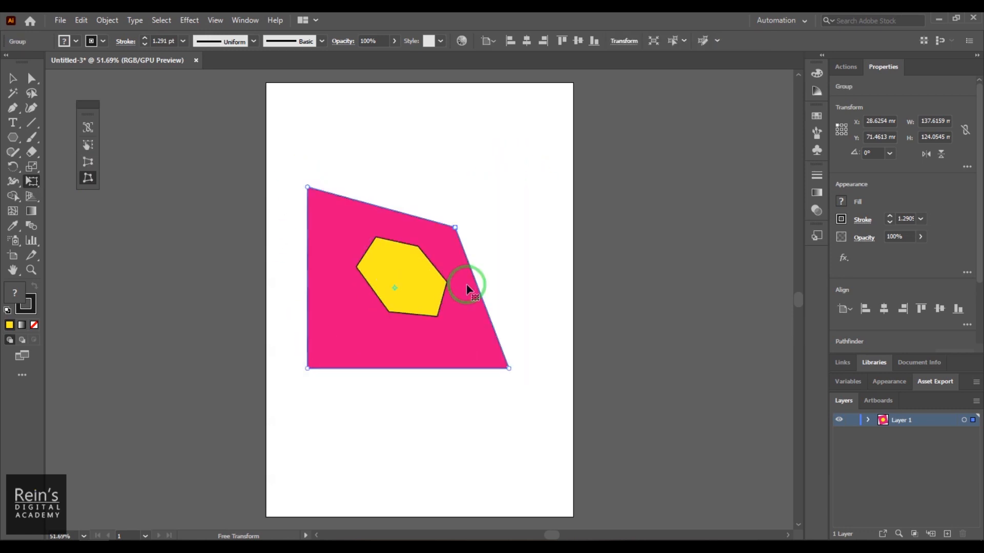
drag(510, 369, 464, 331)
drag(455, 228, 484, 128)
drag(307, 187, 314, 137)
- Free-distort the remaining corners into a tall panel tapering to the right, about 77 mm wide and 222 mm high
drag(486, 128, 441, 126)
drag(462, 330, 432, 331)
drag(308, 368, 302, 428)
drag(314, 137, 302, 105)
drag(440, 125, 415, 135)
drag(437, 332, 414, 324)
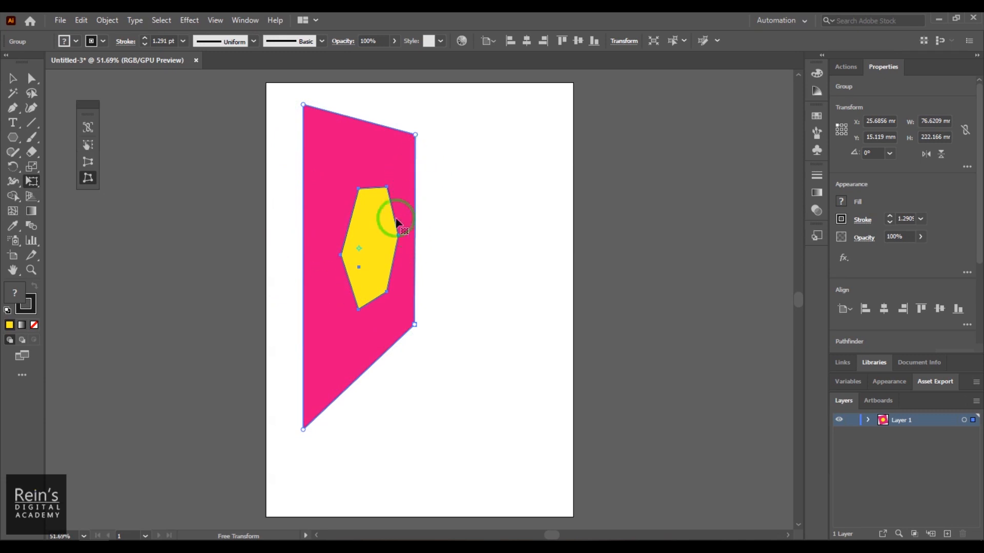
- Move the distorted shapes right and slightly down, closer to the artboard's center
click(13, 78)
drag(341, 207, 389, 221)
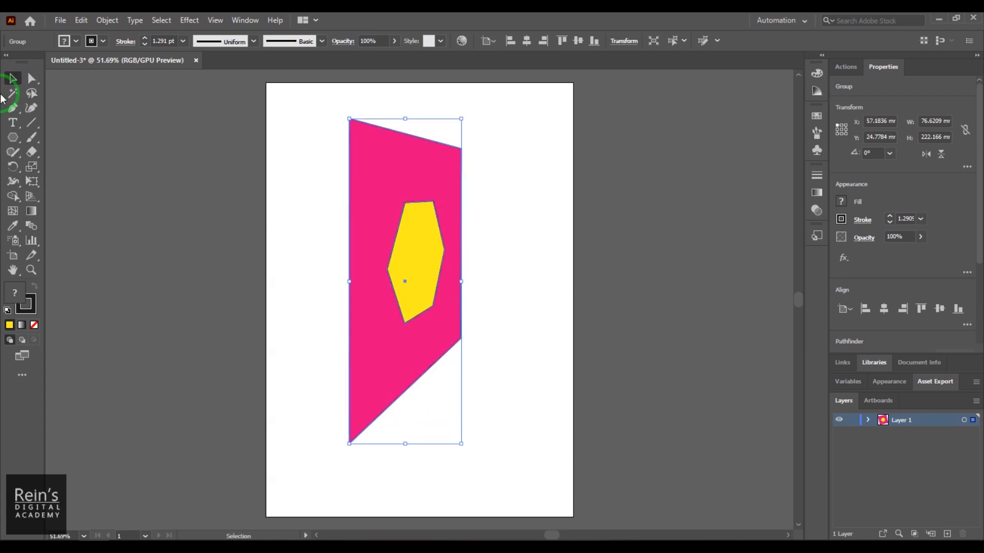
- Puppet-warp the shapes by pulling their corner pins outward, adding a new pin at the lower-right corner
click(32, 168)
click(32, 181)
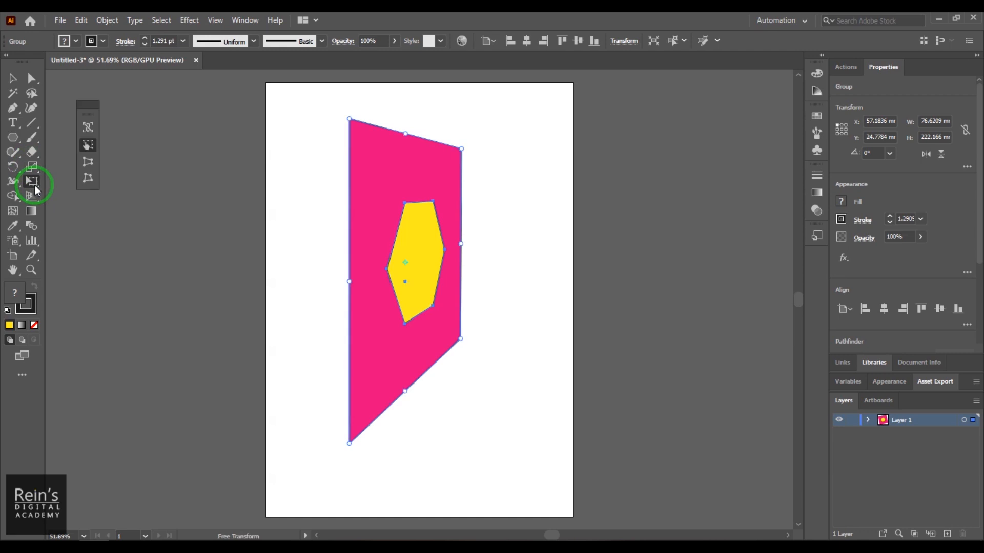
click(81, 198)
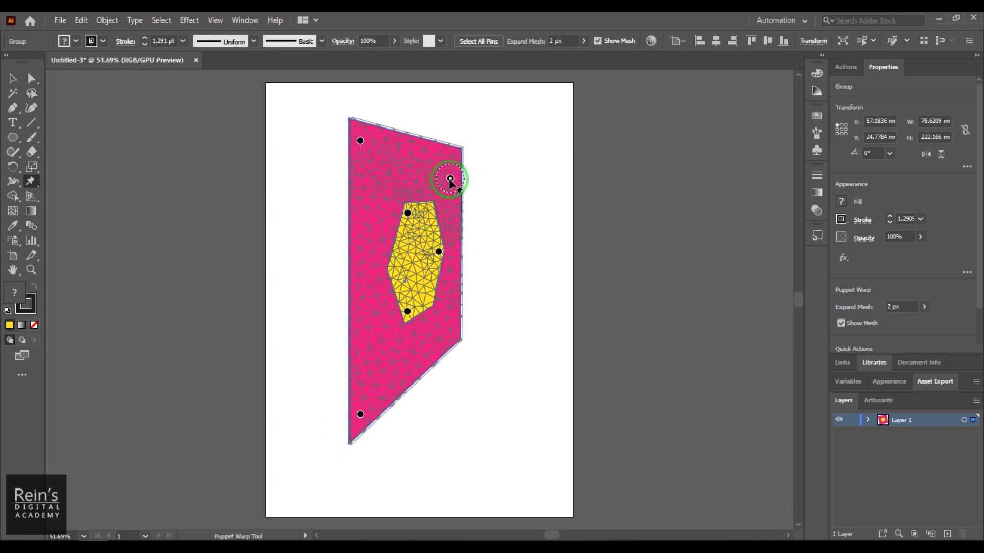
drag(450, 178, 500, 161)
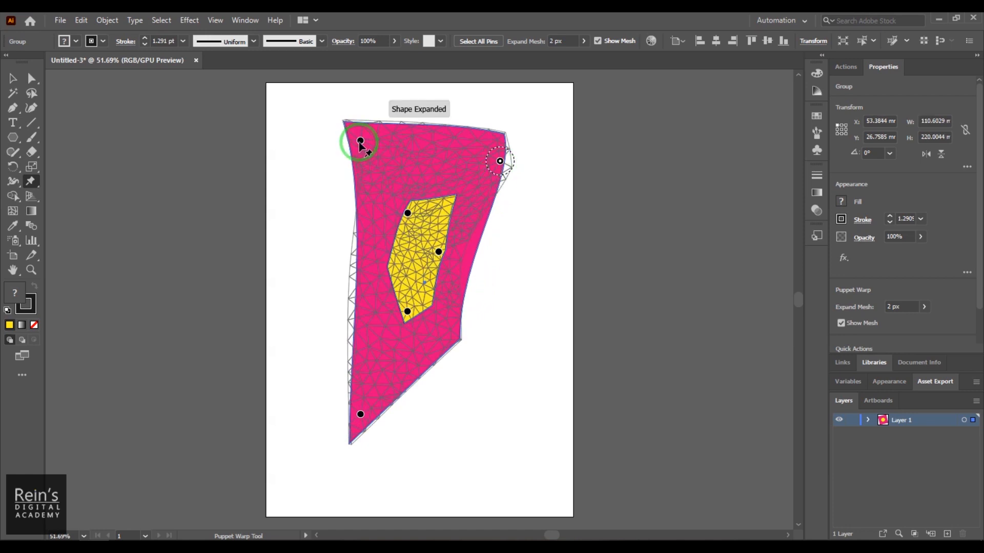
drag(360, 140, 335, 140)
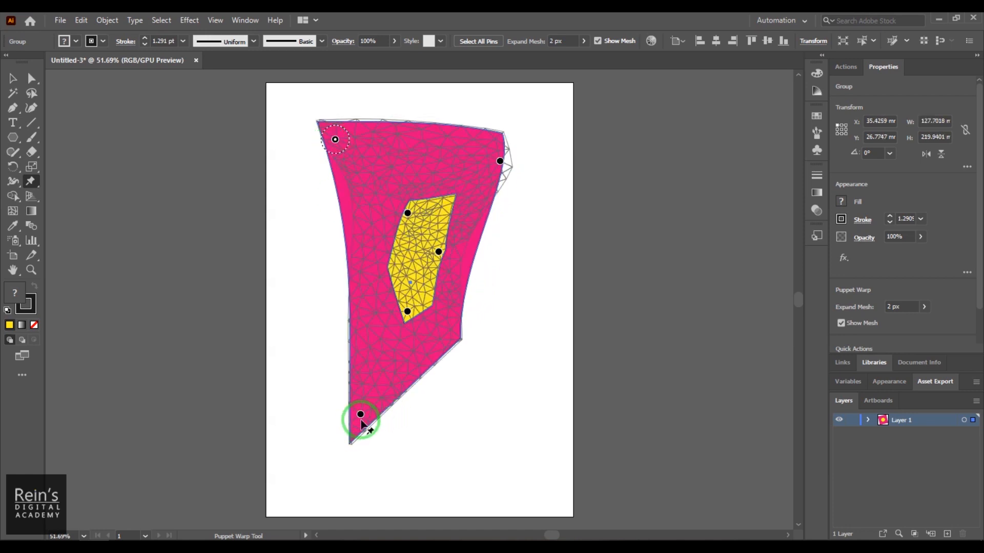
drag(360, 414, 358, 441)
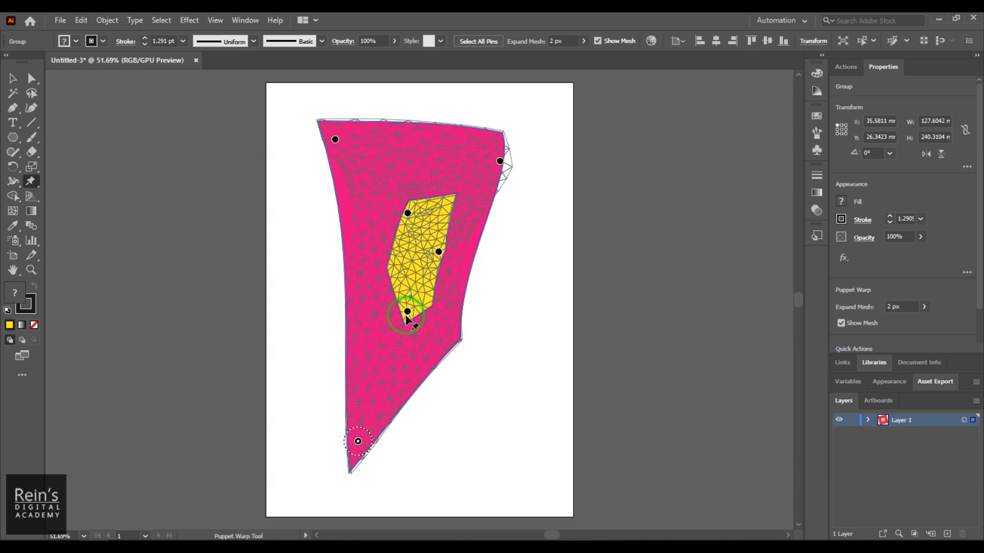
mouse_move(358, 443)
mouse_down()
mouse_move(378, 450)
mouse_move(432, 432)
mouse_move(314, 444)
mouse_move(423, 450)
mouse_move(345, 455)
mouse_up()
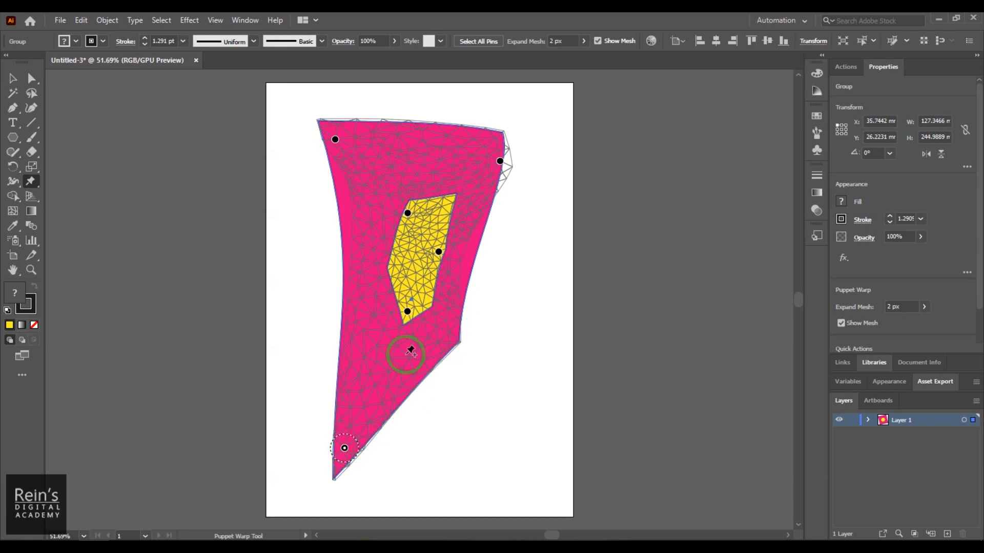
click(450, 339)
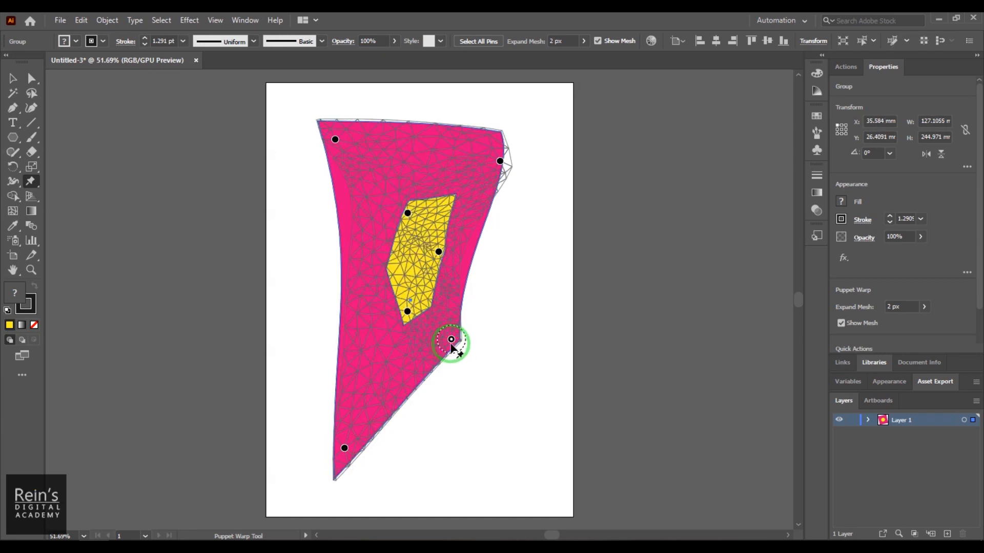
drag(451, 339, 500, 339)
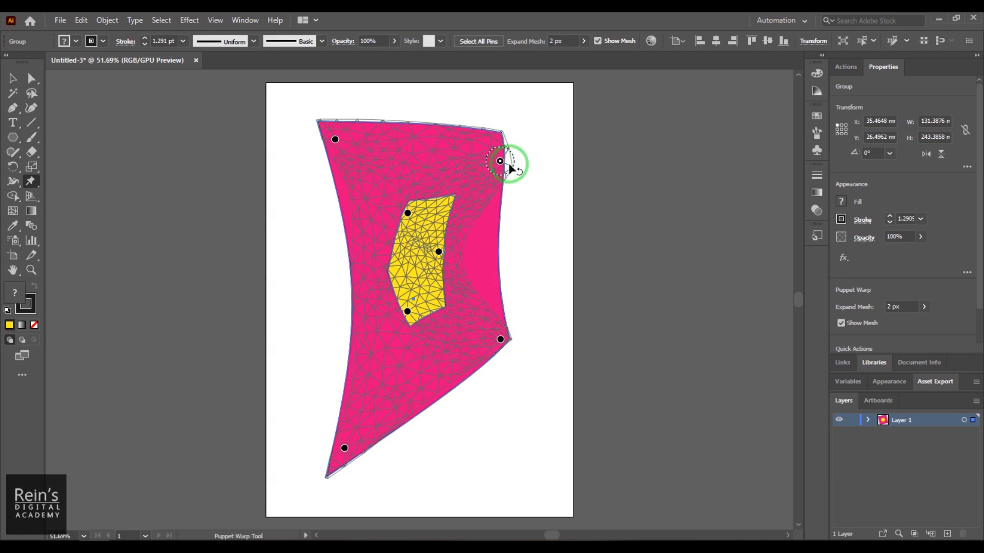
- Twist the puppet-warped shape clockwise around the upper-right pin and counterclockwise around the upper-left pin
mouse_move(506, 159)
mouse_down()
mouse_move(509, 178)
mouse_move(499, 156)
mouse_move(505, 167)
mouse_up()
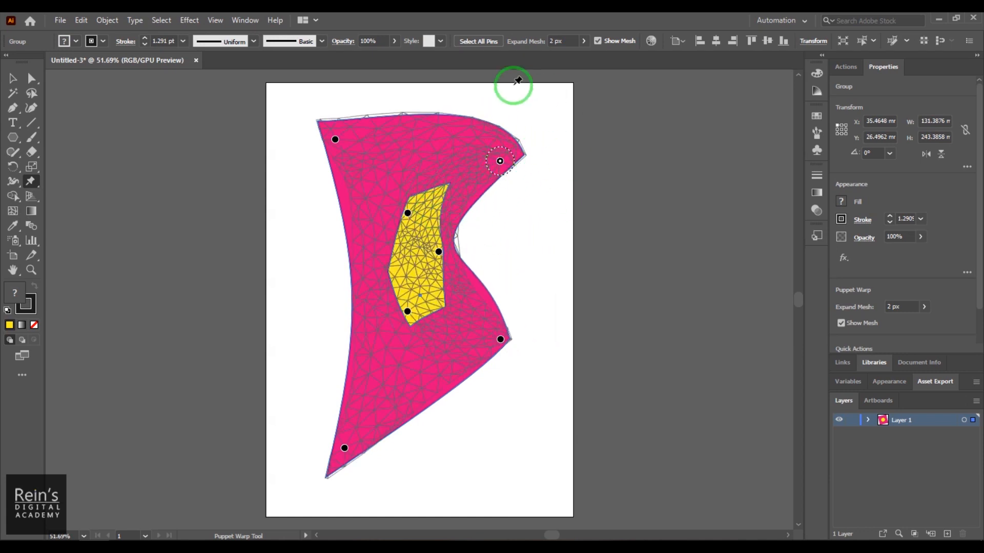
click(336, 141)
mouse_move(344, 149)
mouse_down()
mouse_move(340, 135)
mouse_move(328, 155)
mouse_up()
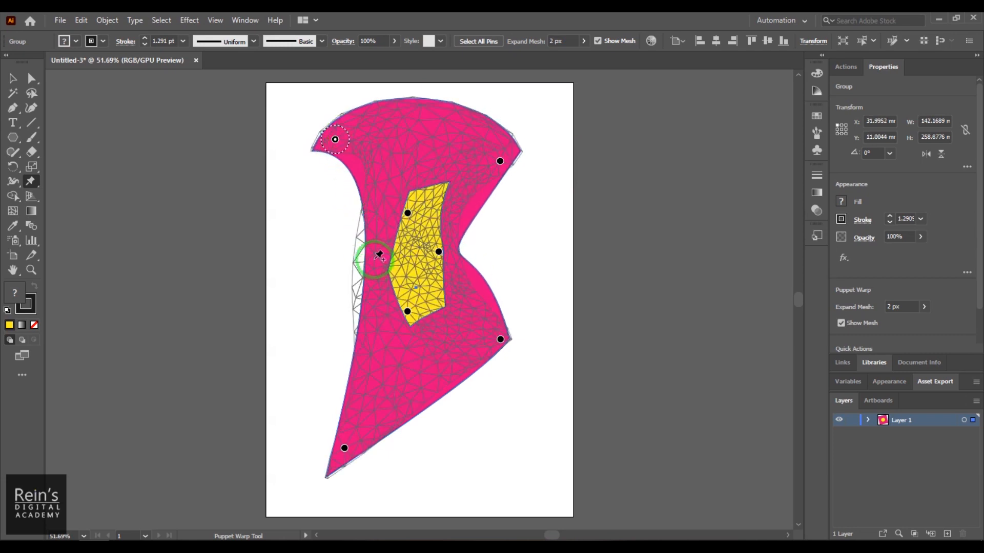
- Add a pin left of the hexagon and pull it outward, and add a top-center pin and pull it down beside the hexagon
click(375, 260)
drag(376, 260, 290, 264)
click(432, 131)
drag(432, 132, 393, 204)
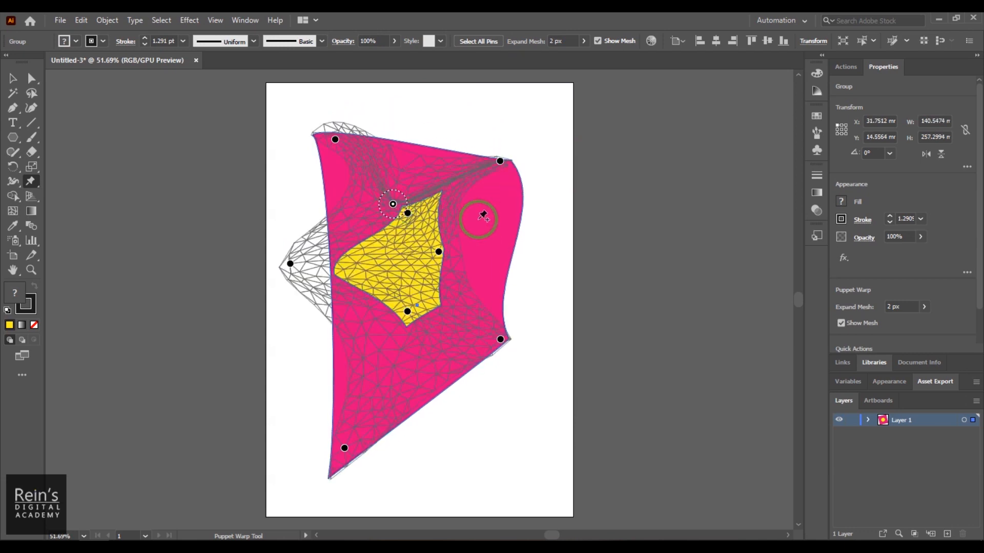
- Add puppet-warp pins at the hexagon's lower right and near the pink shape's bottom edge, and shift them to bend the mesh
click(452, 270)
mouse_move(452, 270)
mouse_down()
mouse_move(522, 272)
mouse_move(542, 241)
mouse_move(459, 255)
mouse_move(447, 288)
mouse_up()
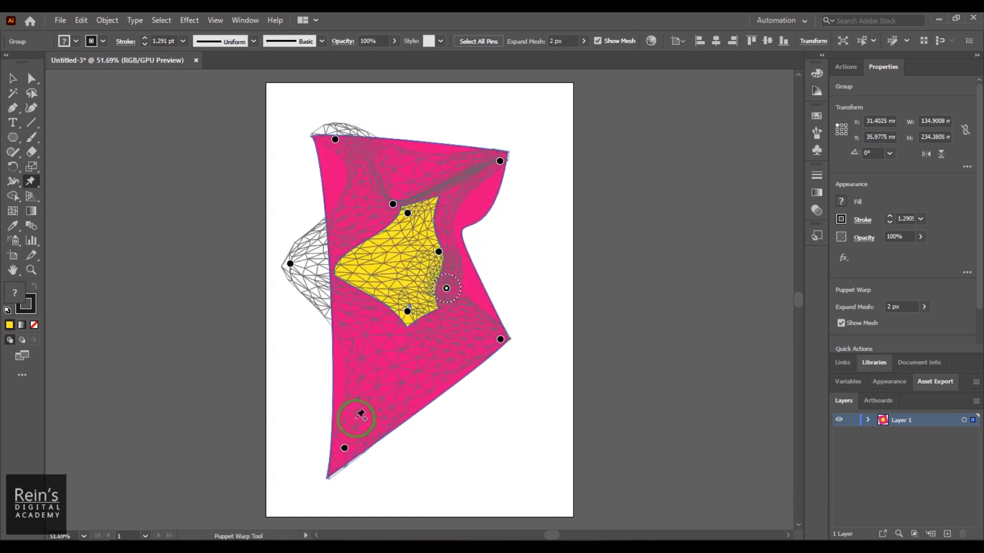
click(396, 379)
drag(396, 379, 440, 367)
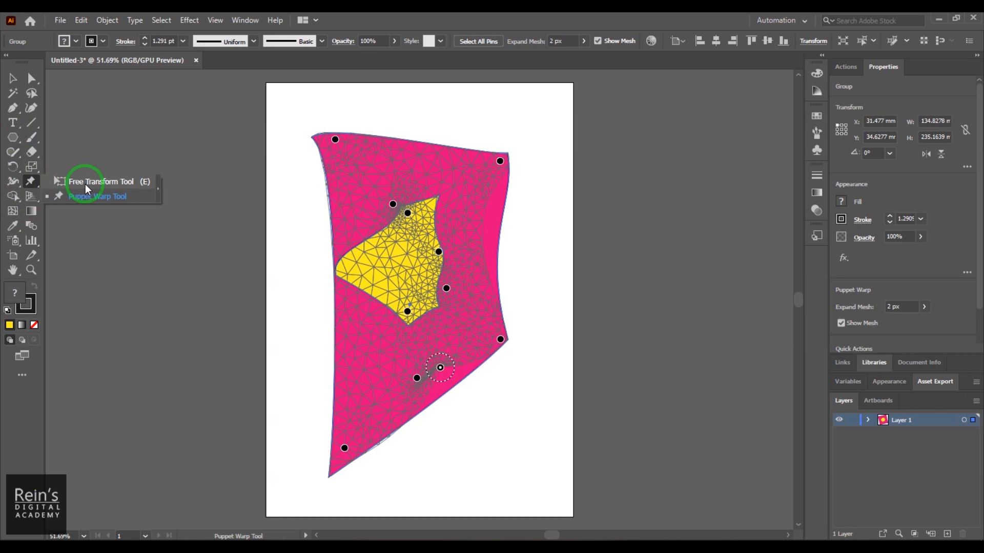
- Leave Puppet Warp, and briefly activate the Shape Builder tool before returning to the Selection tool
click(13, 79)
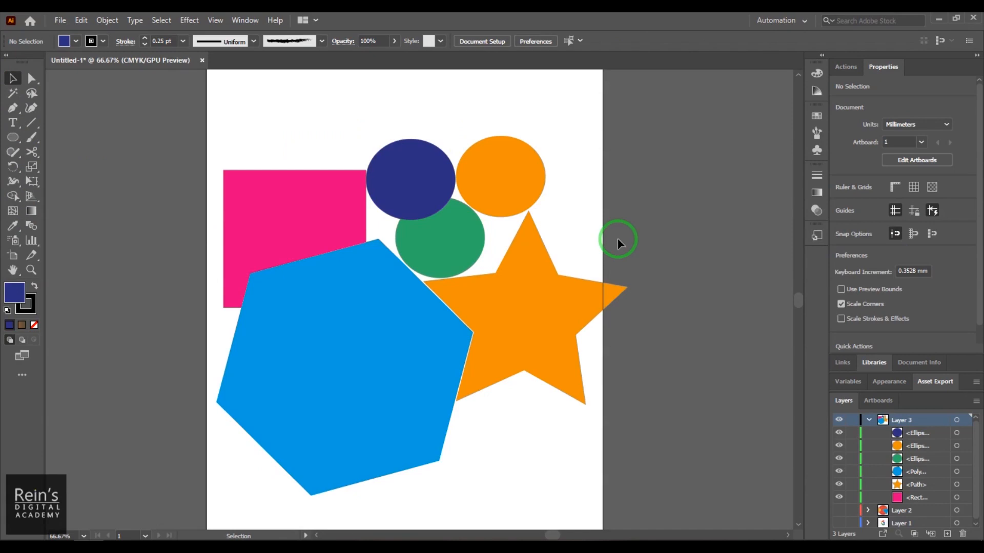
click(10, 197)
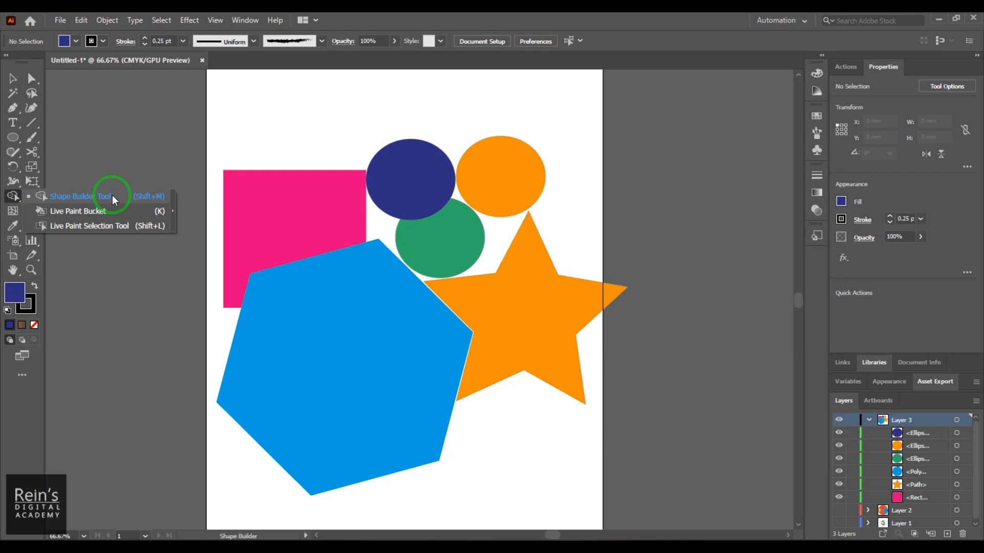
click(112, 195)
click(12, 78)
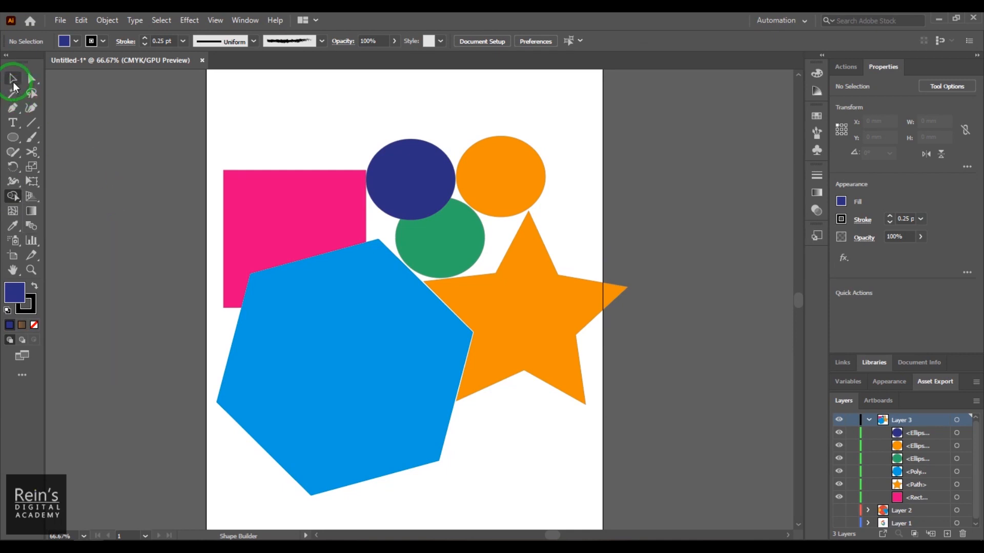
- Select the pink square, a circle beside it, the orange circle, the star and the blue hexagon one by one, and clear the selection
click(309, 226)
click(430, 199)
click(514, 191)
click(476, 299)
click(373, 358)
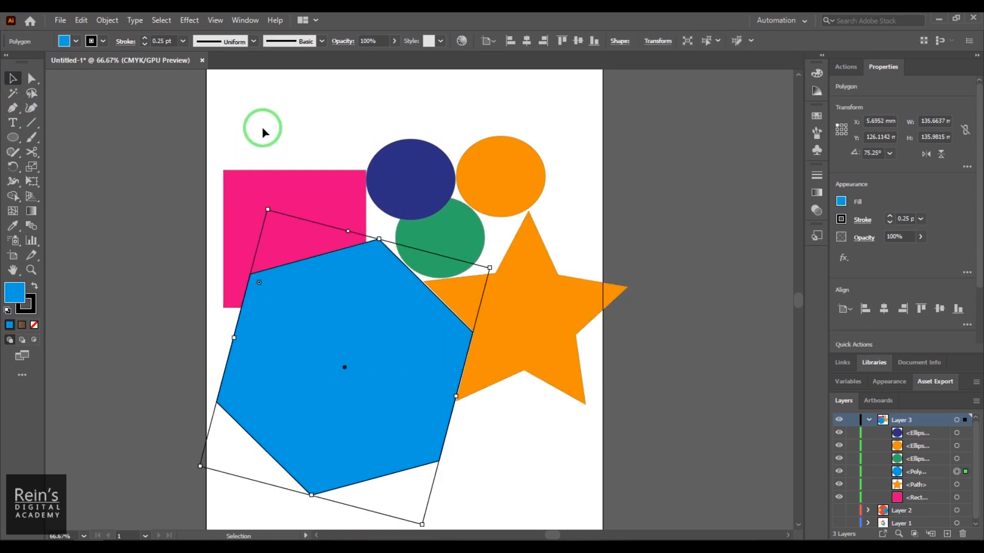
click(228, 132)
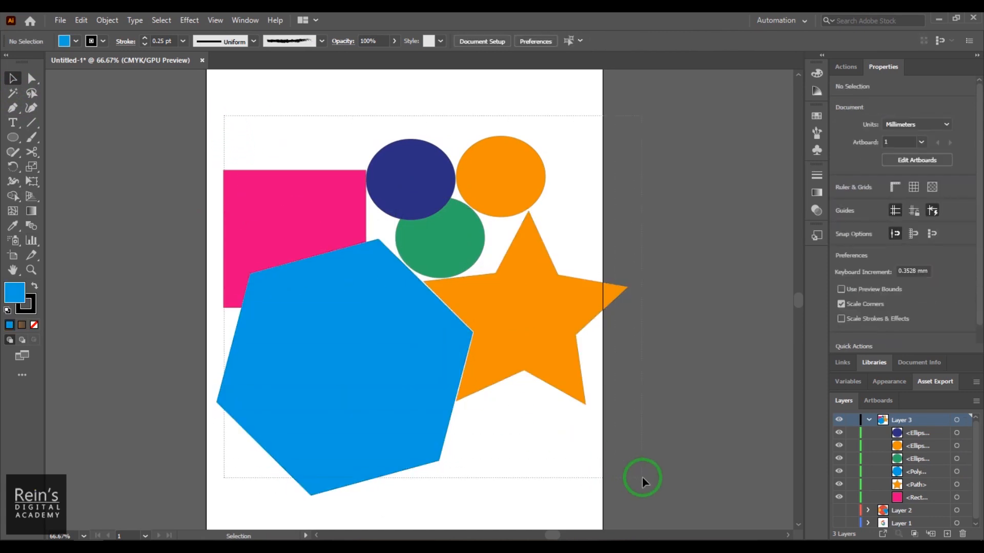
- Select all the overlapping shapes and activate the Shape Builder tool on them
key(ctrl+a)
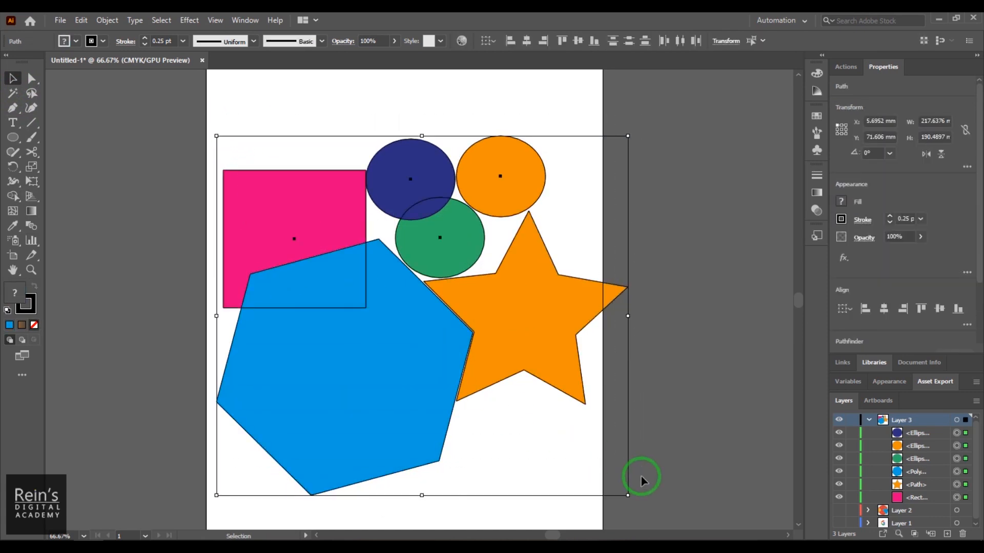
click(13, 197)
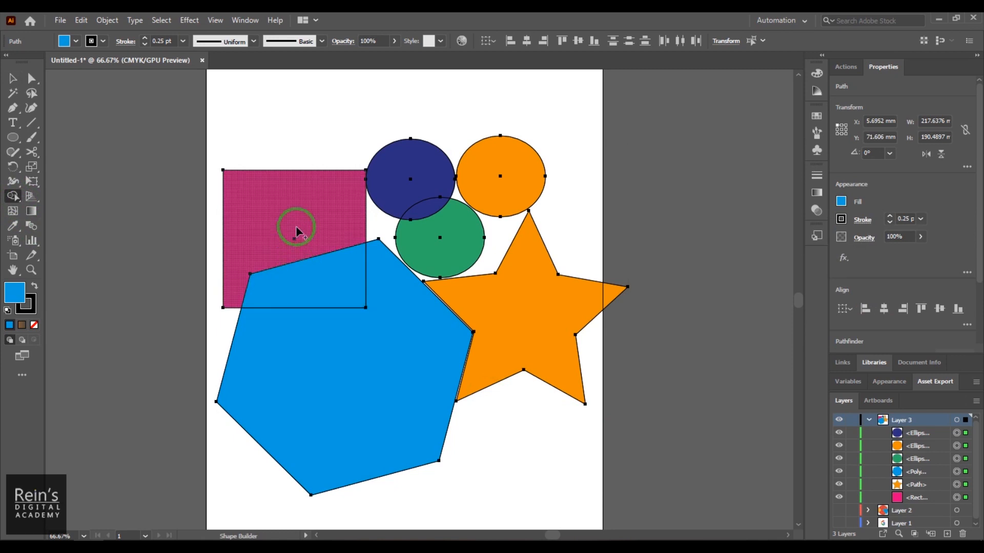
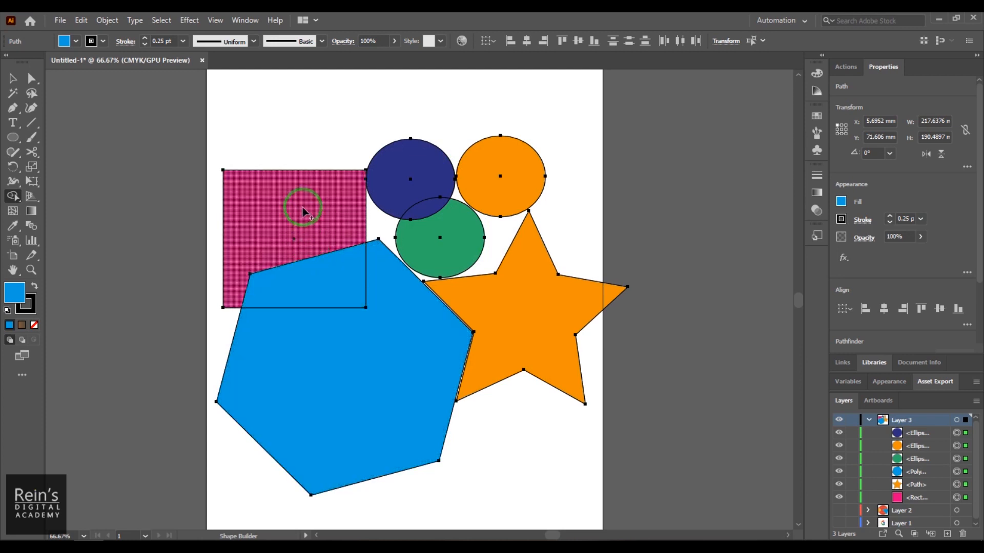
- Try merging the pink rectangle and blue hexagon with the Shape Builder from different starting regions, undoing each merge
mouse_move(300, 205)
mouse_down()
mouse_move(315, 221)
mouse_move(314, 270)
mouse_move(332, 292)
mouse_move(341, 338)
mouse_up()
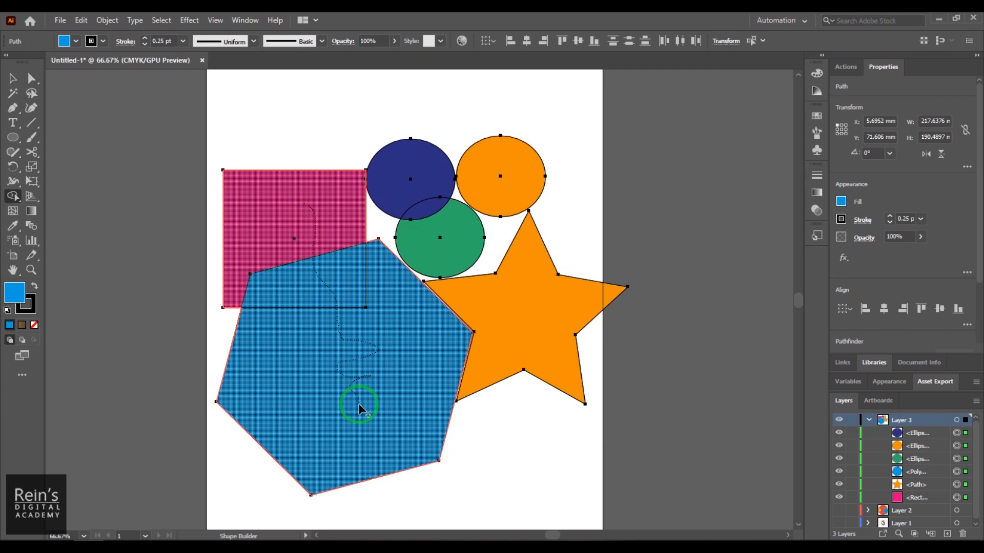
drag(358, 409, 358, 405)
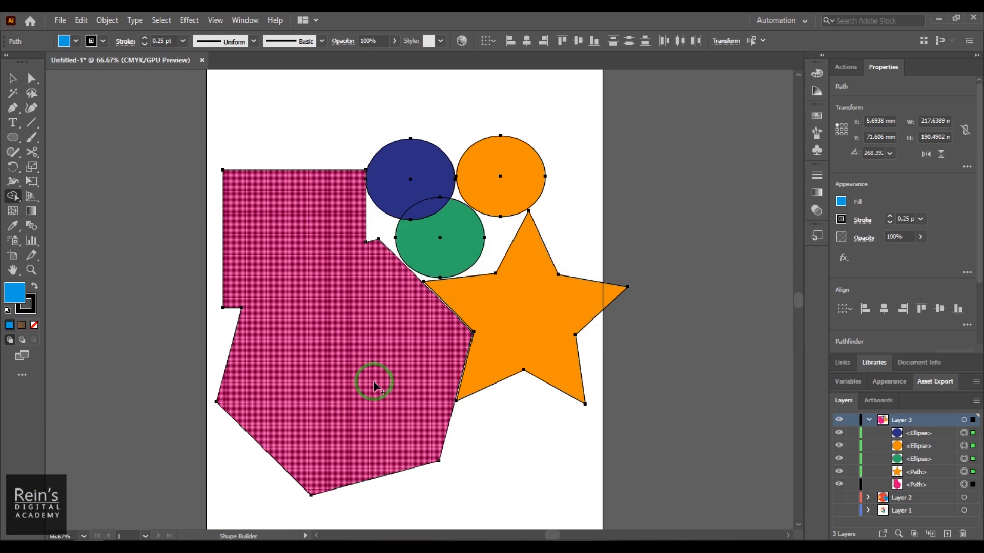
key(ctrl+z)
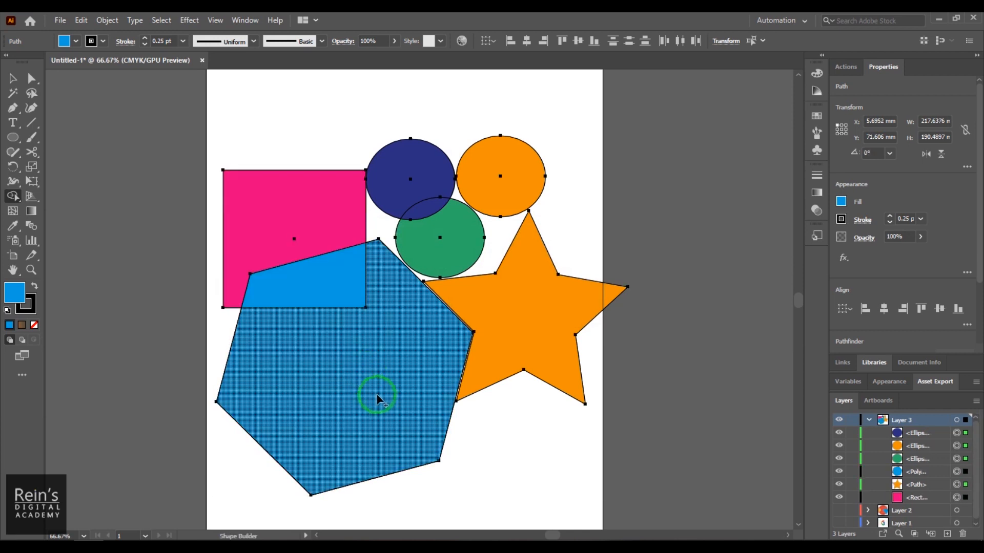
mouse_move(379, 408)
mouse_down()
mouse_move(301, 272)
mouse_move(387, 397)
mouse_move(406, 452)
mouse_up()
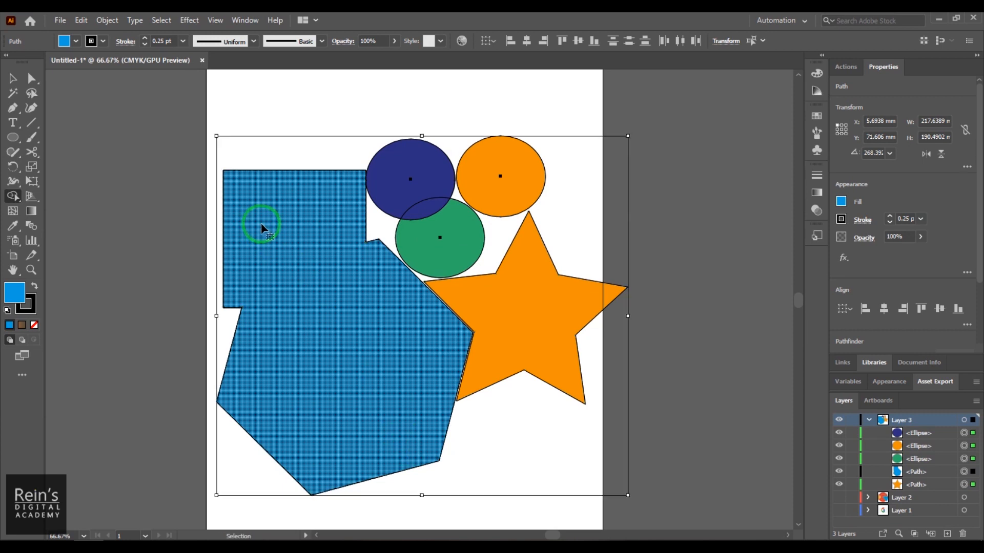
key(ctrl+z)
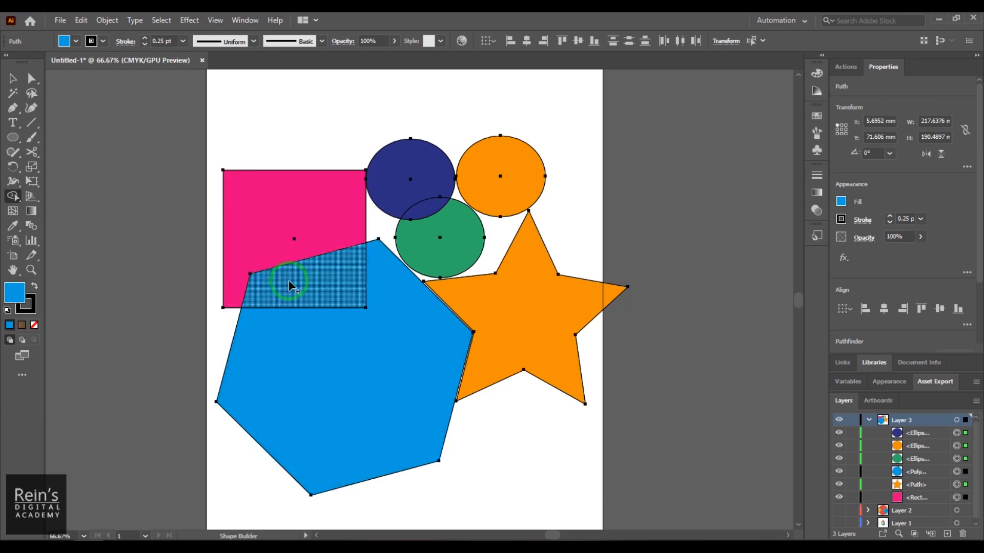
mouse_move(289, 285)
mouse_down()
mouse_move(295, 250)
mouse_move(264, 201)
mouse_move(304, 270)
mouse_move(345, 402)
mouse_up()
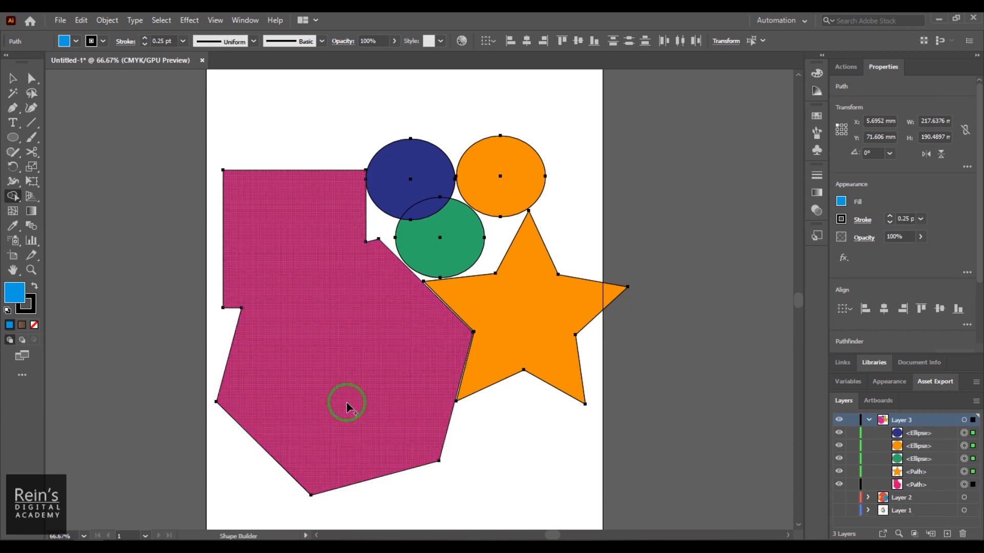
key(ctrl+z)
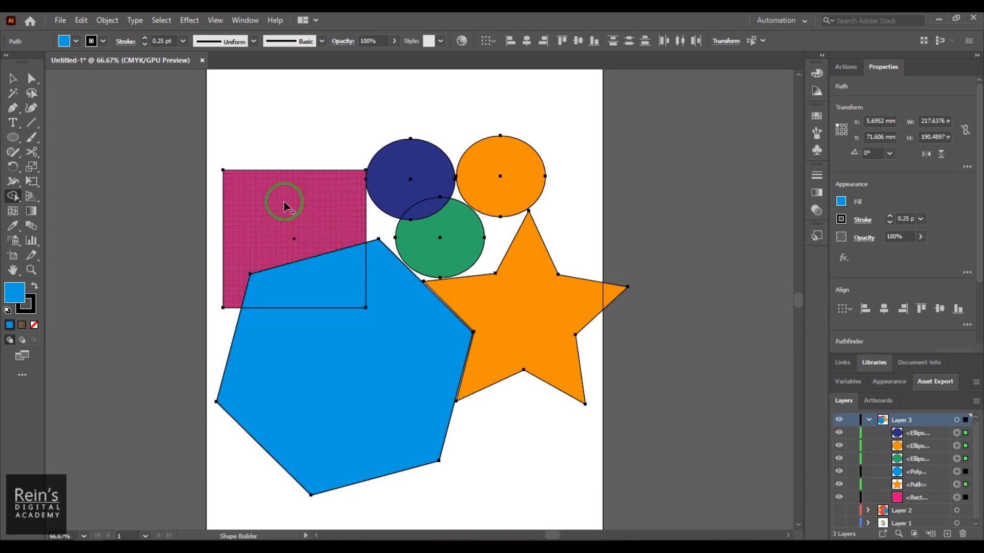
- Set the fill colour to light cyan, 30FCED, in the Color Picker
double_click(18, 299)
click(761, 230)
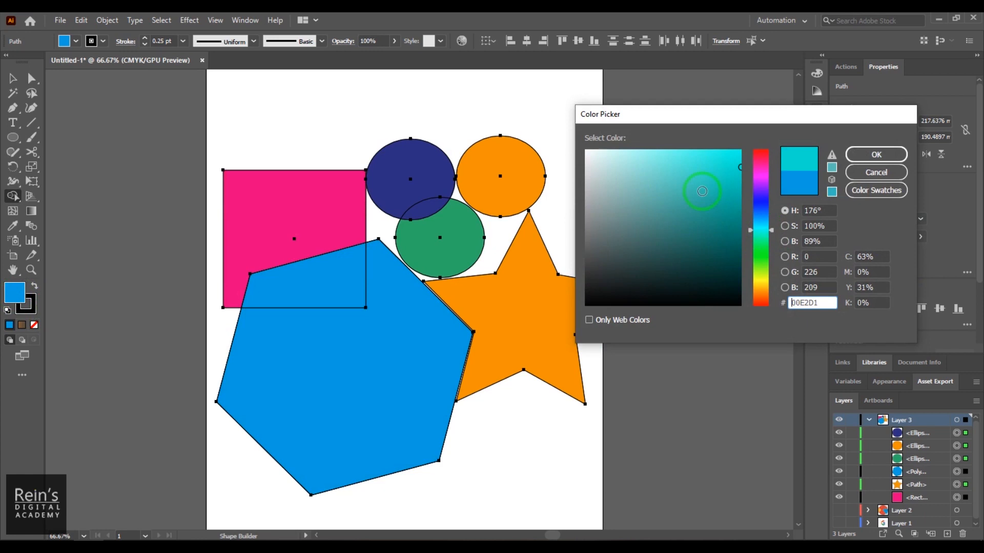
click(711, 151)
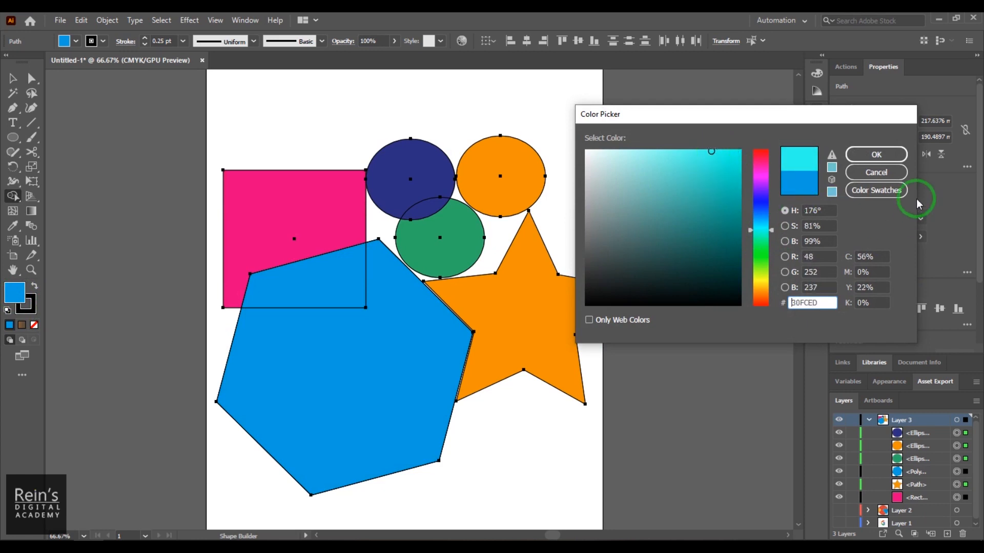
click(876, 154)
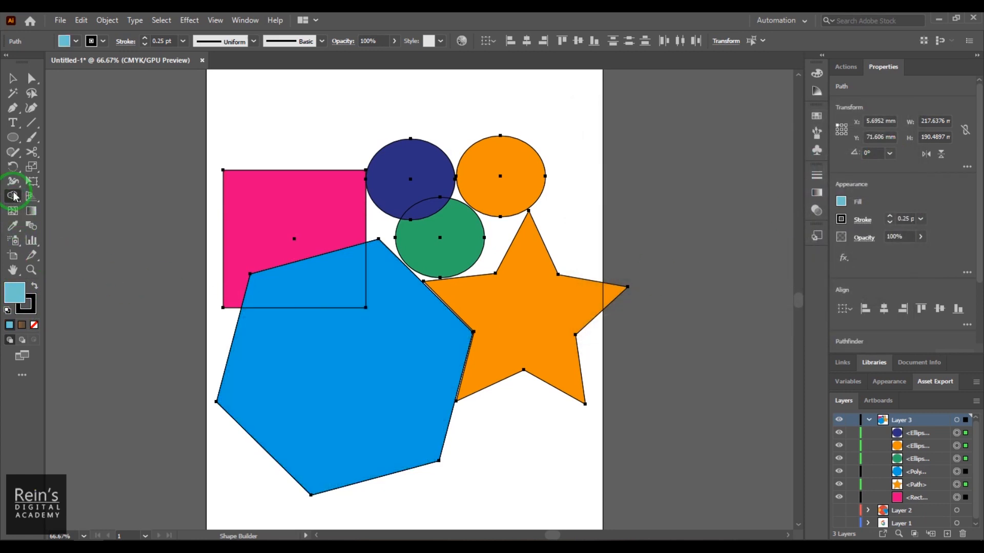
- Set the Shape Builder to pick colour from Color Swatches and try merging the pink rectangle with the blue hexagon
double_click(13, 196)
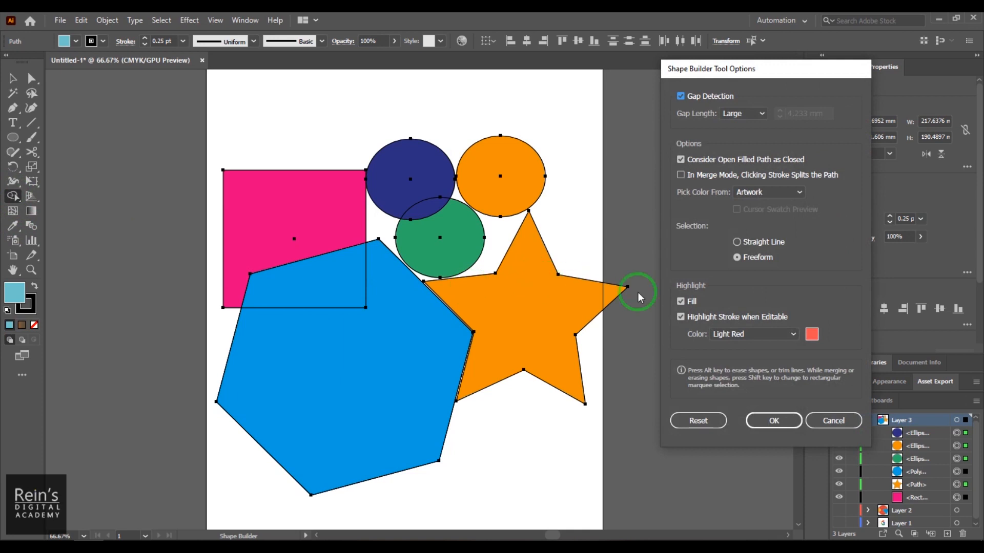
click(780, 192)
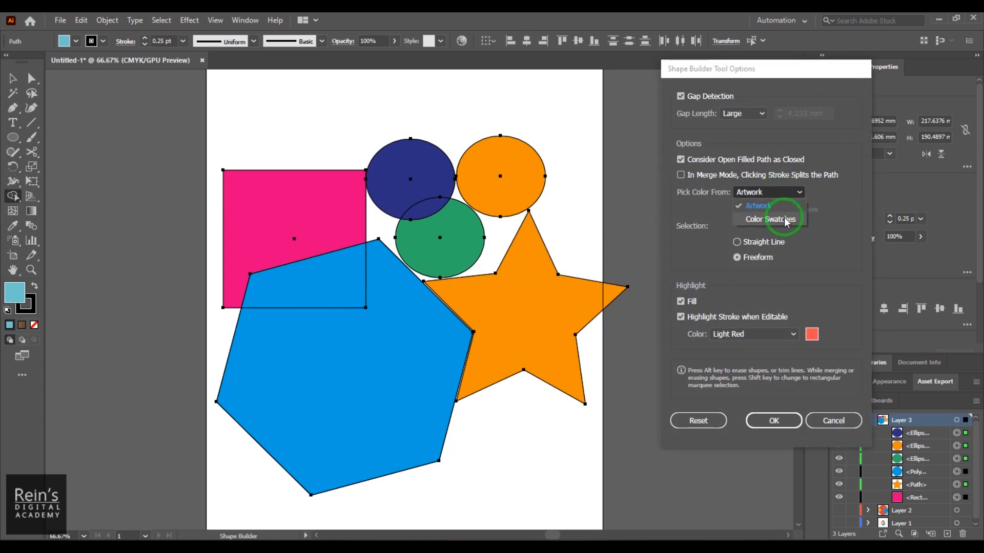
click(780, 216)
click(779, 426)
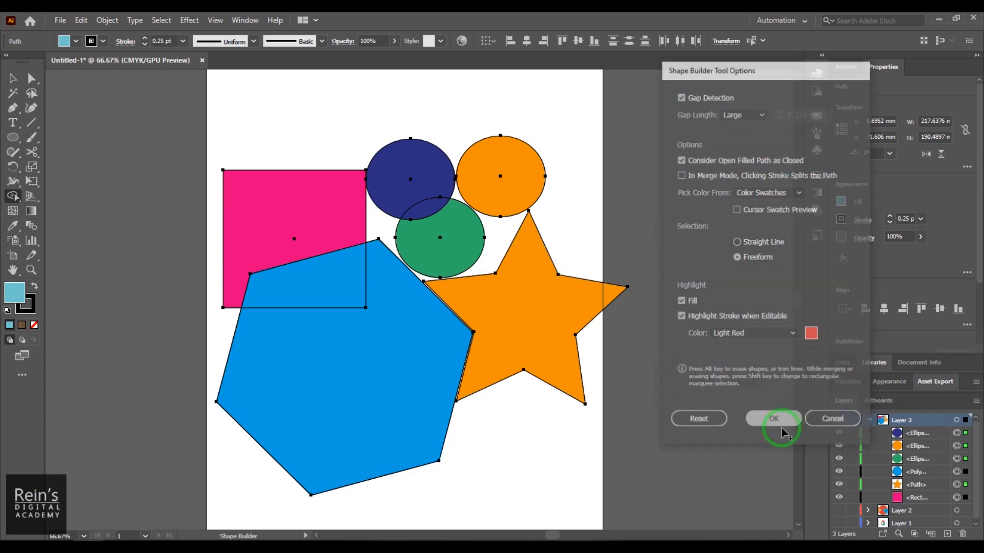
mouse_move(289, 200)
mouse_down()
mouse_move(327, 220)
mouse_move(314, 303)
mouse_move(348, 381)
mouse_up()
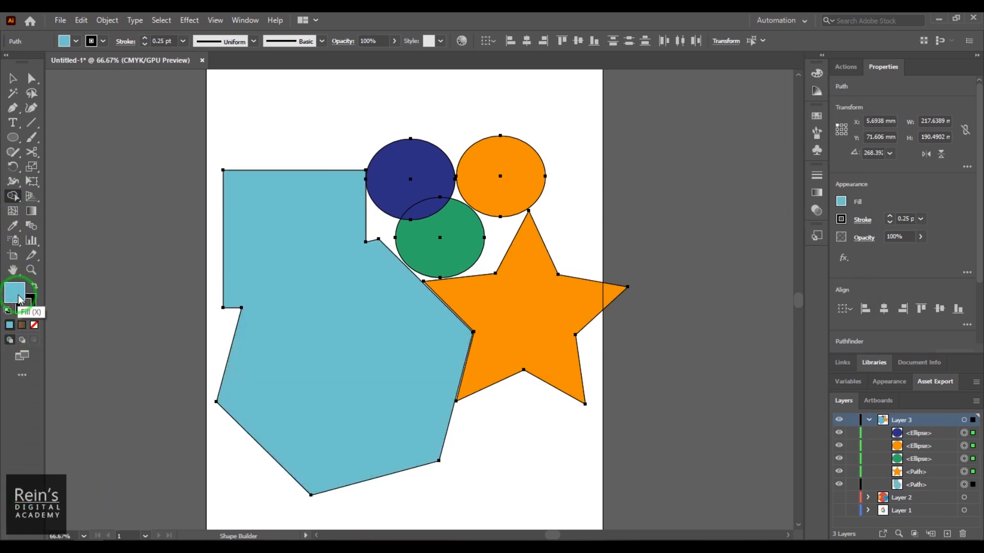
key(ctrl+z)
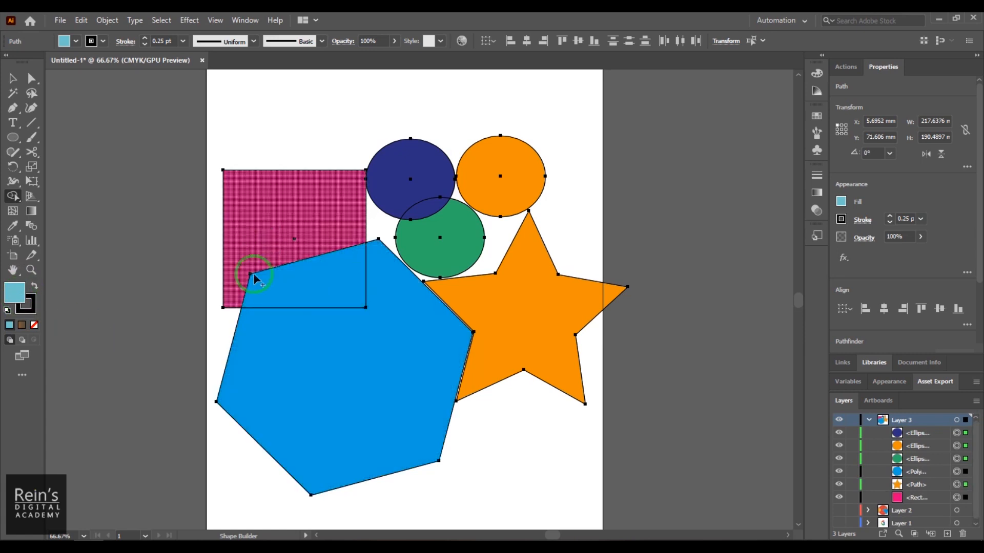
- Toggle Gap Detection off and back on in the Shape Builder options
double_click(13, 196)
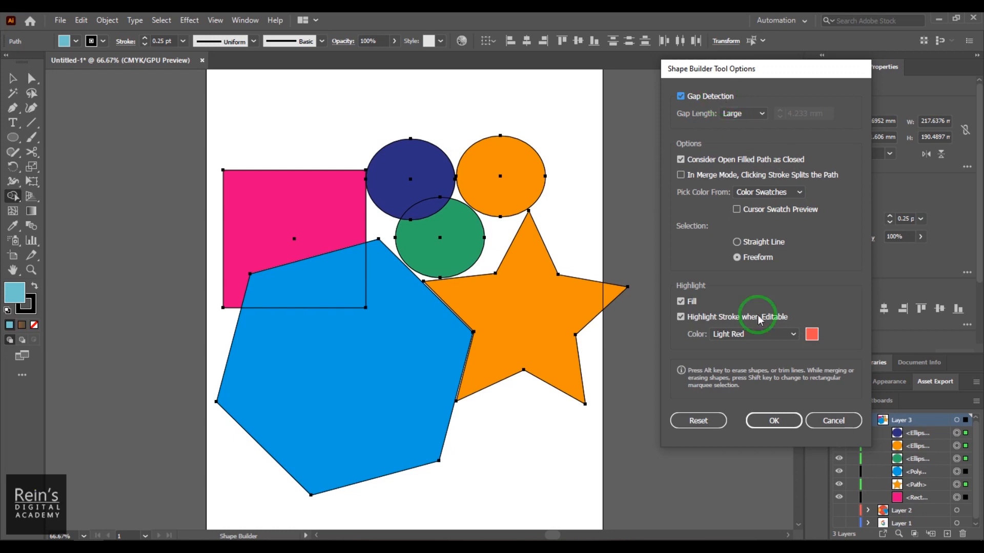
click(711, 97)
click(710, 95)
click(789, 419)
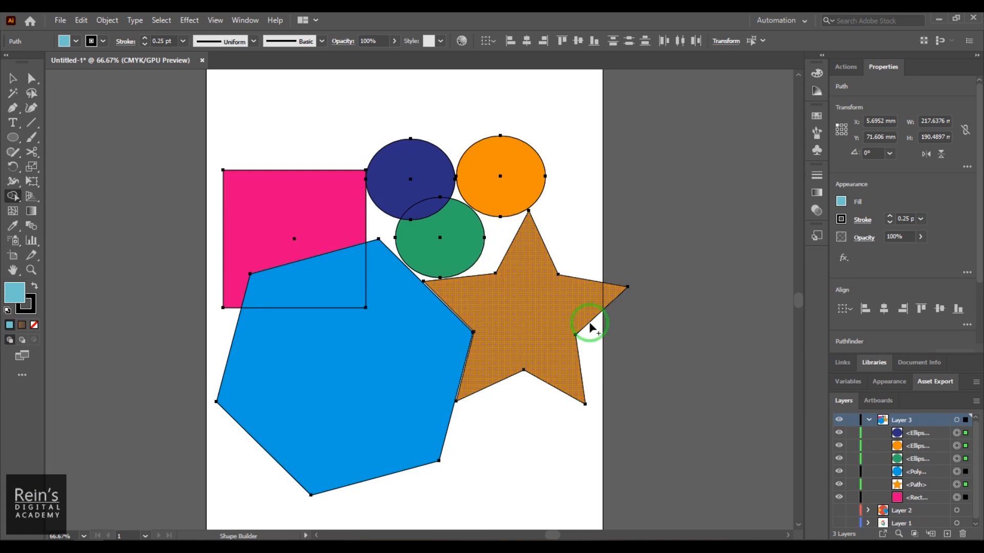
- Try merging the three circles, the gap between them and the orange star with a freeform Shape Builder stroke
mouse_move(496, 184)
mouse_down()
mouse_move(494, 245)
mouse_move(518, 263)
mouse_up()
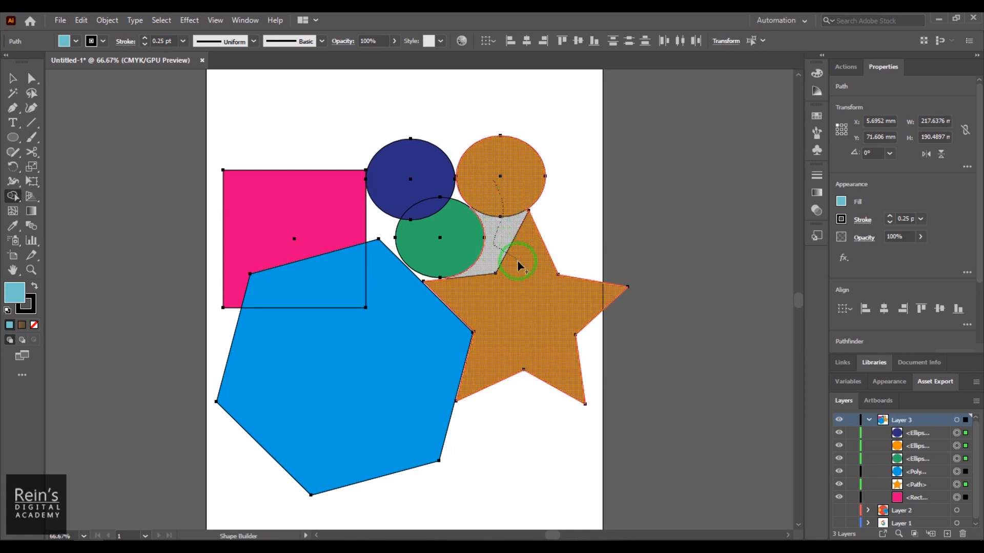
mouse_move(472, 287)
mouse_down()
mouse_move(450, 238)
mouse_move(458, 198)
mouse_move(434, 187)
mouse_move(430, 208)
mouse_up()
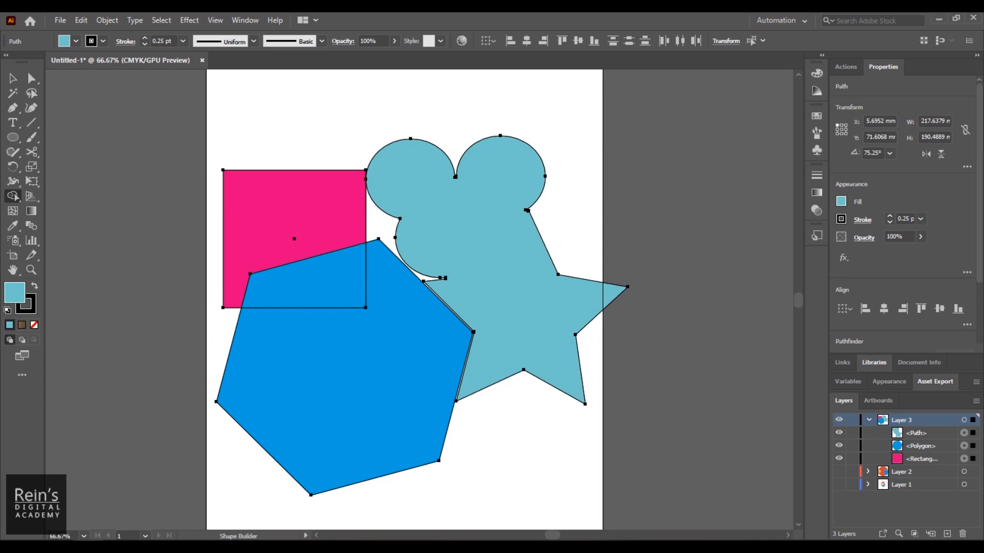
drag(422, 186, 389, 232)
- Undo the merge of the circles and star and the earlier recolouring of the dark blue circle
key(ctrl+z)
key(ctrl+z)
key(ctrl+z)
key(ctrl+z)
click(13, 78)
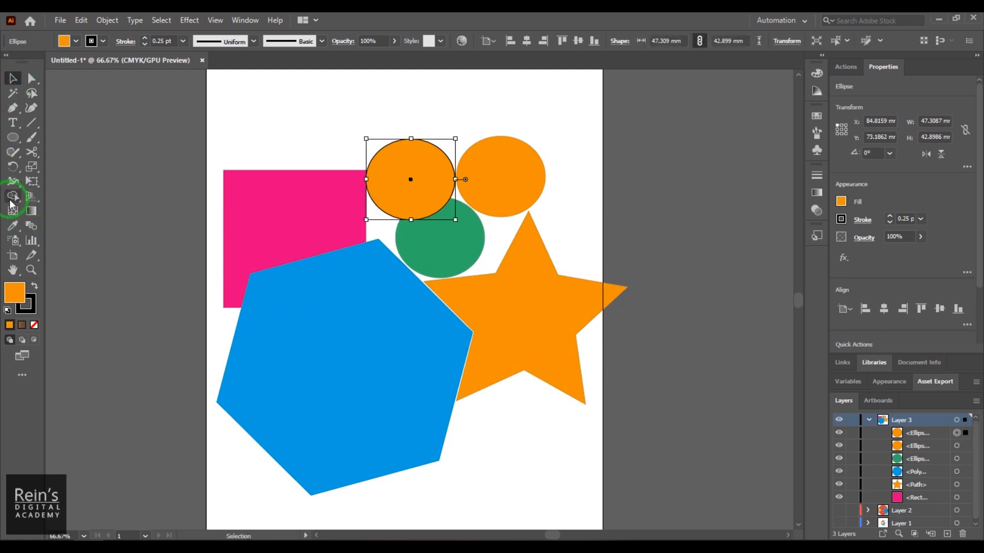
- Set the Shape Builder selection to Straight Line, select all shapes and try merging the pink rectangle with the blue hexagon
double_click(13, 196)
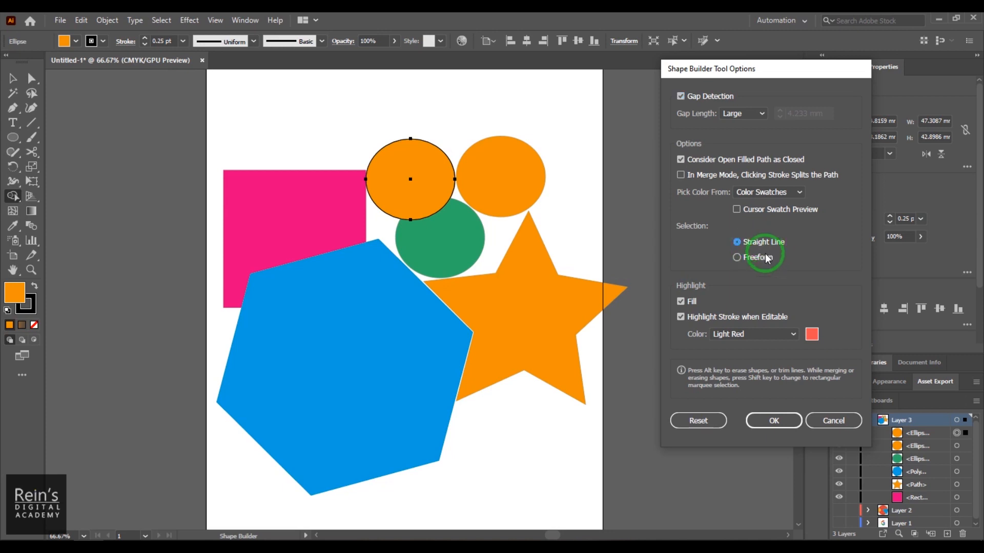
click(764, 419)
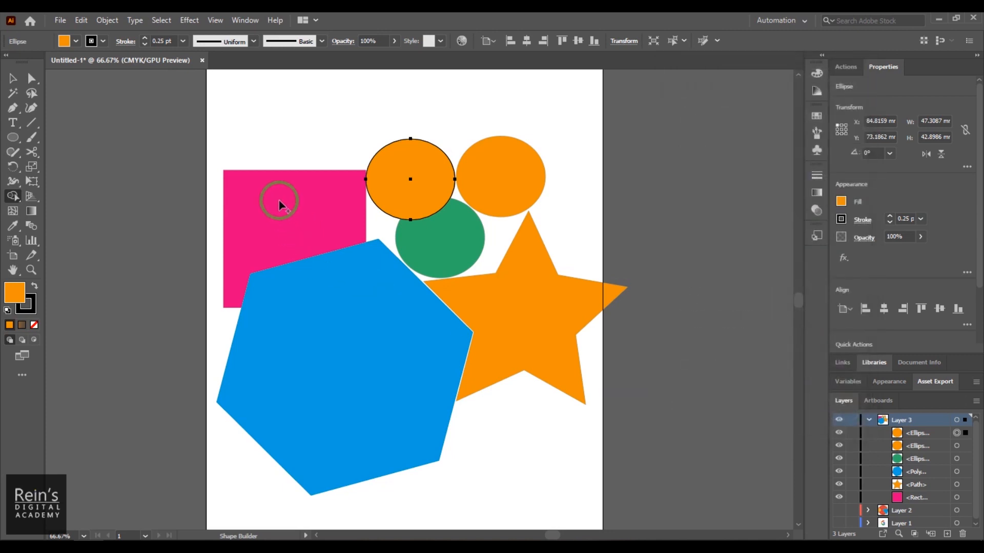
mouse_move(362, 370)
mouse_down()
mouse_move(393, 200)
mouse_move(456, 127)
mouse_move(533, 116)
mouse_move(276, 227)
mouse_up()
drag(381, 390, 378, 391)
click(12, 78)
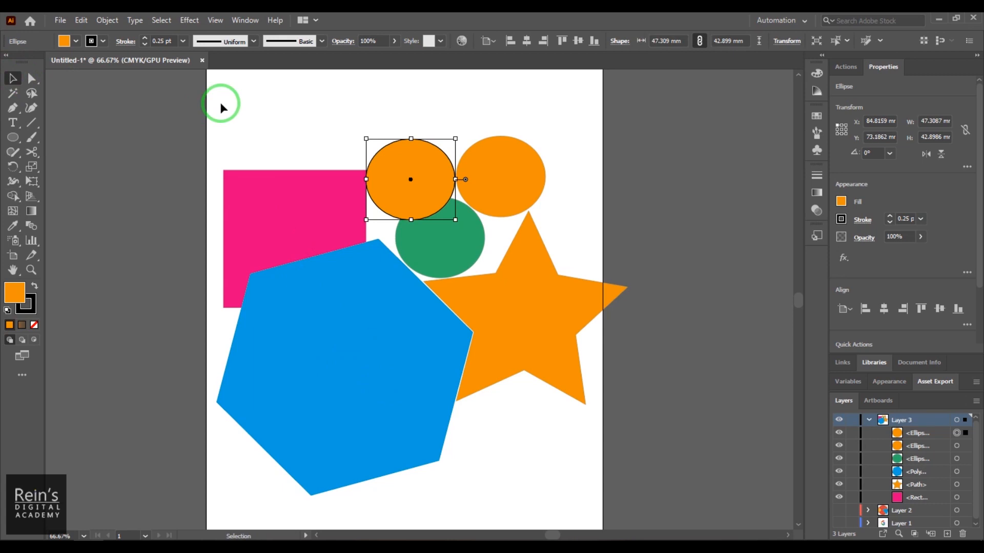
click(241, 105)
key(ctrl+a)
click(13, 196)
mouse_move(232, 241)
mouse_down()
mouse_move(375, 409)
mouse_move(396, 410)
mouse_up()
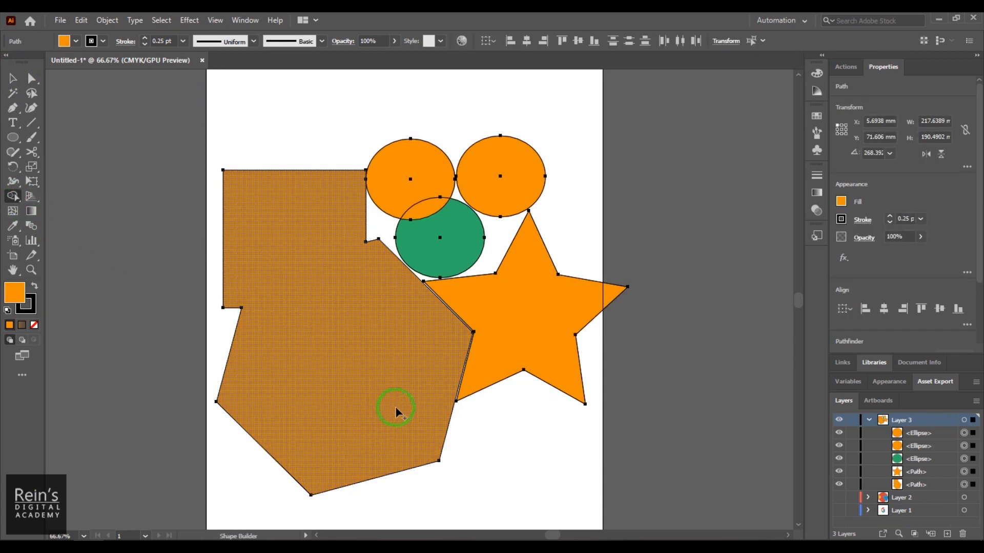
key(ctrl+z)
- Set the Shape Builder to pick colour from Artwork and use Freeform selection
click(9, 198)
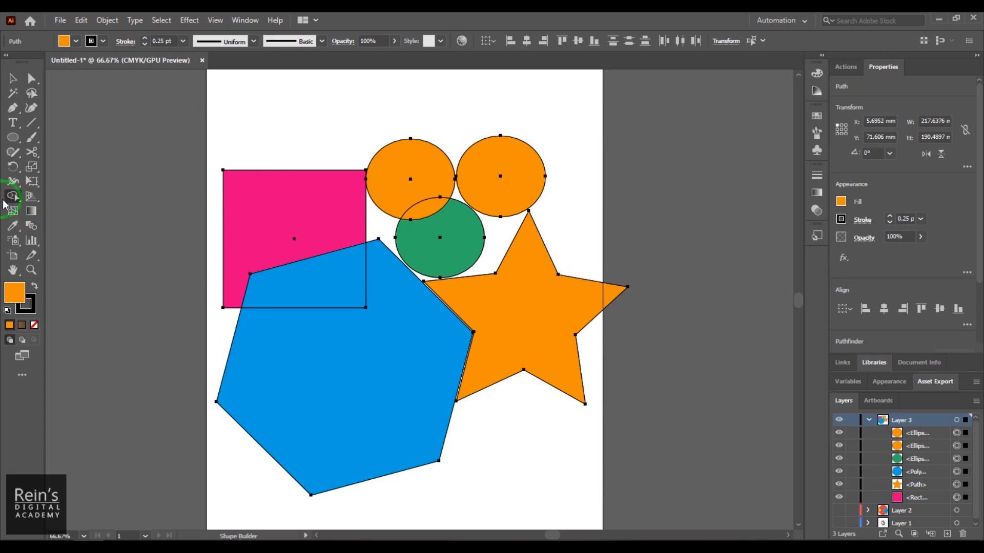
double_click(12, 198)
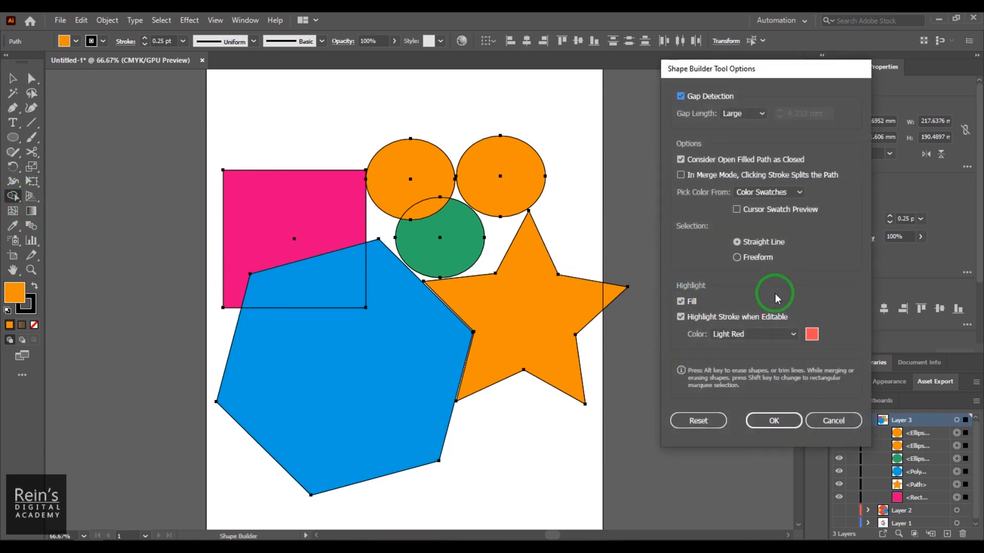
click(758, 195)
click(782, 210)
click(763, 259)
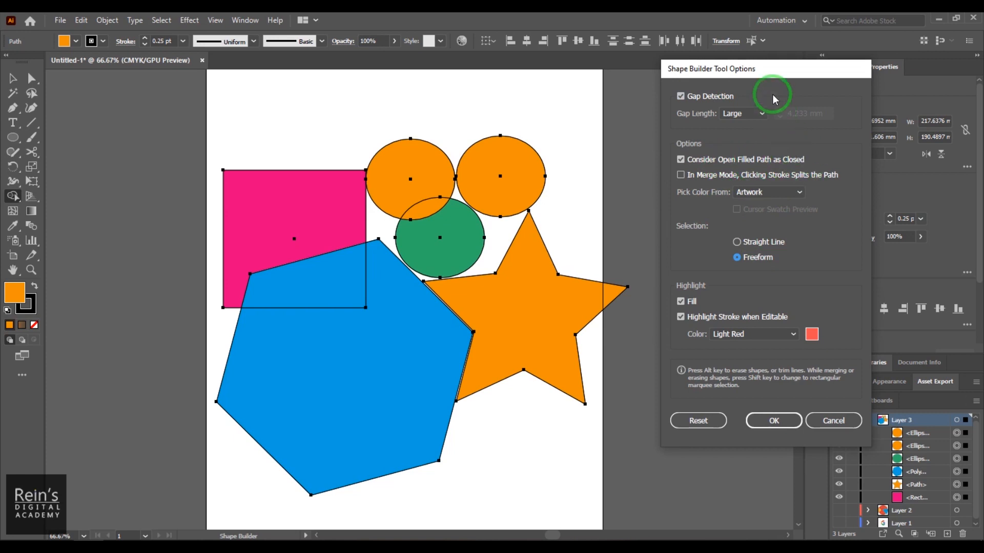
drag(774, 72, 725, 46)
click(731, 392)
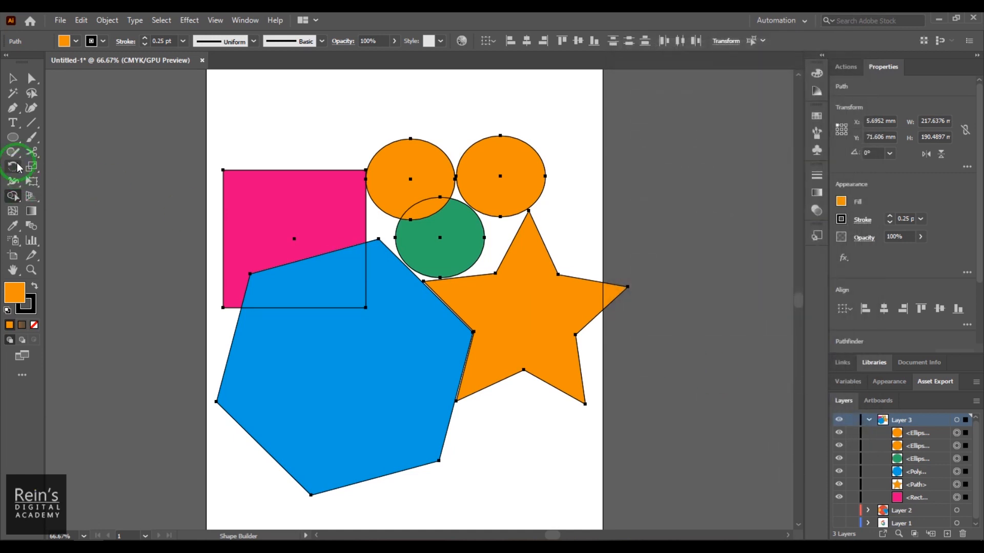
- Draw an open four-point path about 58 × 57 mm with the Pen tool, overlapping the pink rectangle's upper edge
click(13, 108)
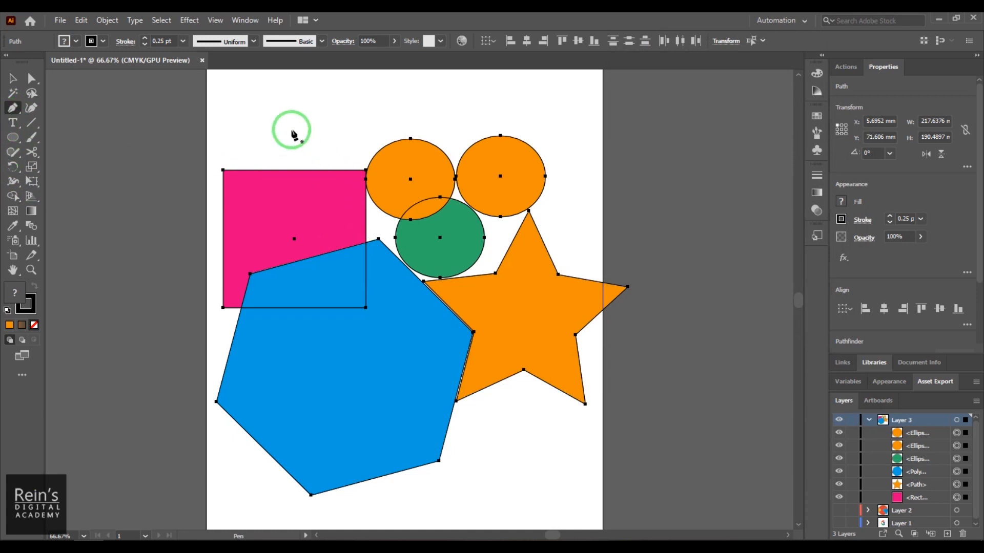
click(276, 106)
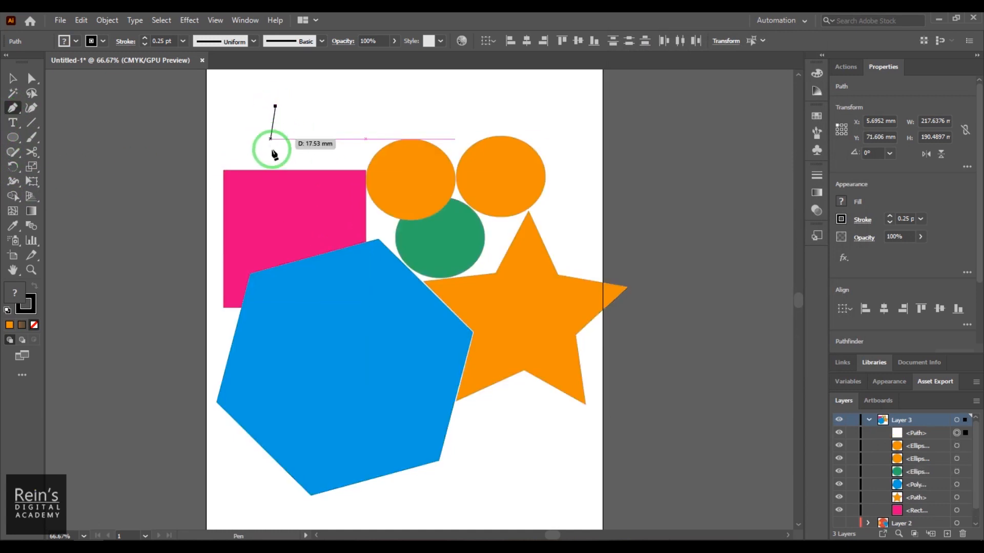
click(261, 210)
click(350, 214)
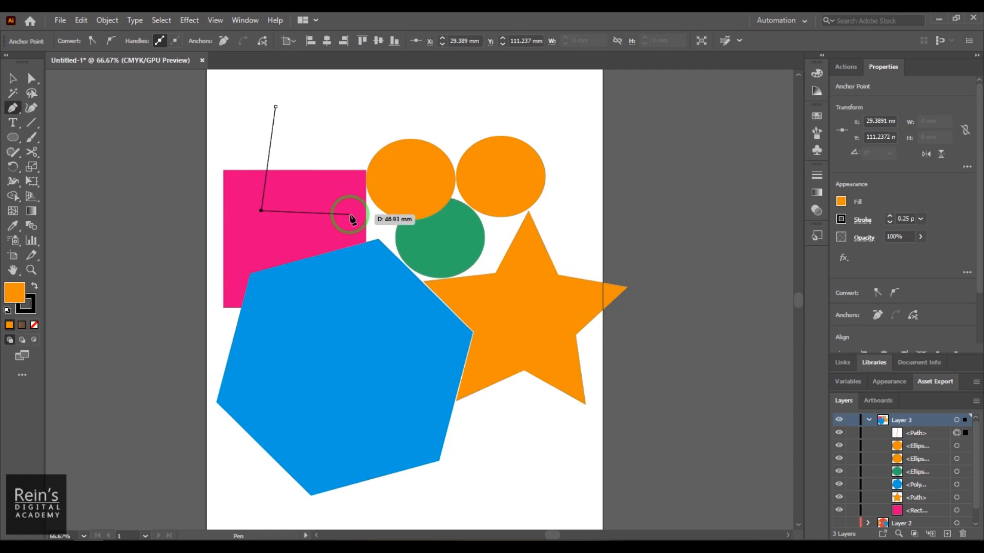
click(370, 135)
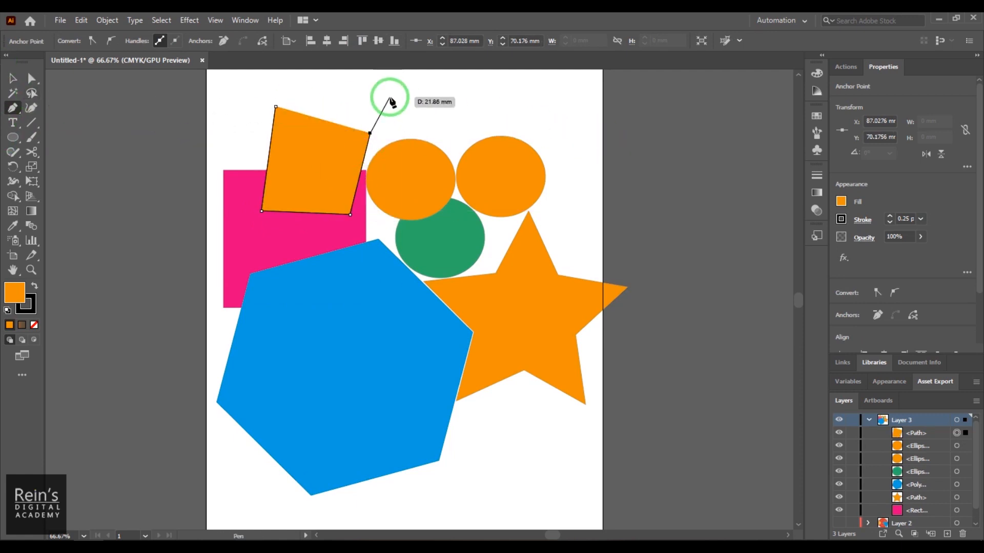
click(275, 107)
click(13, 78)
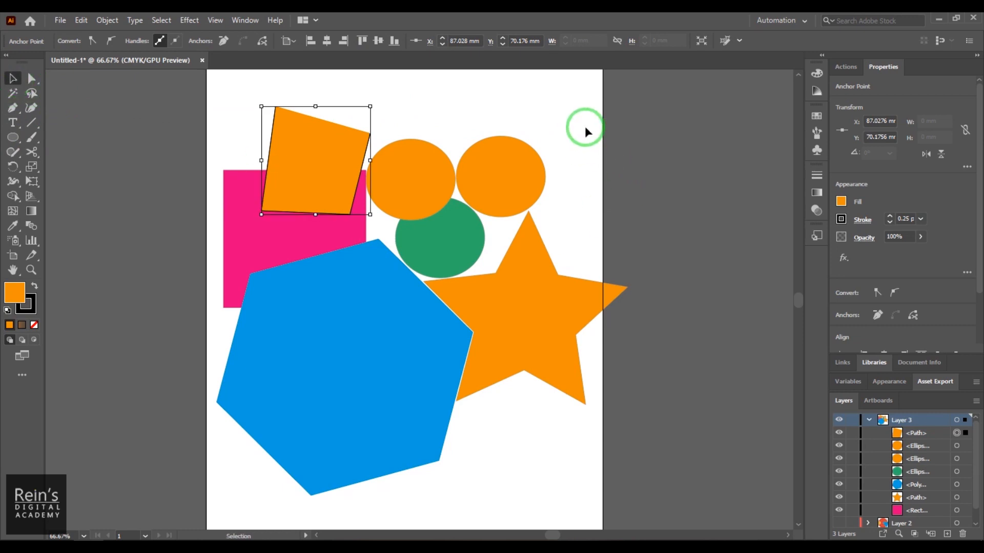
- Select the new four-point path and set its stroke weight to 0.75 pt
click(610, 167)
click(322, 159)
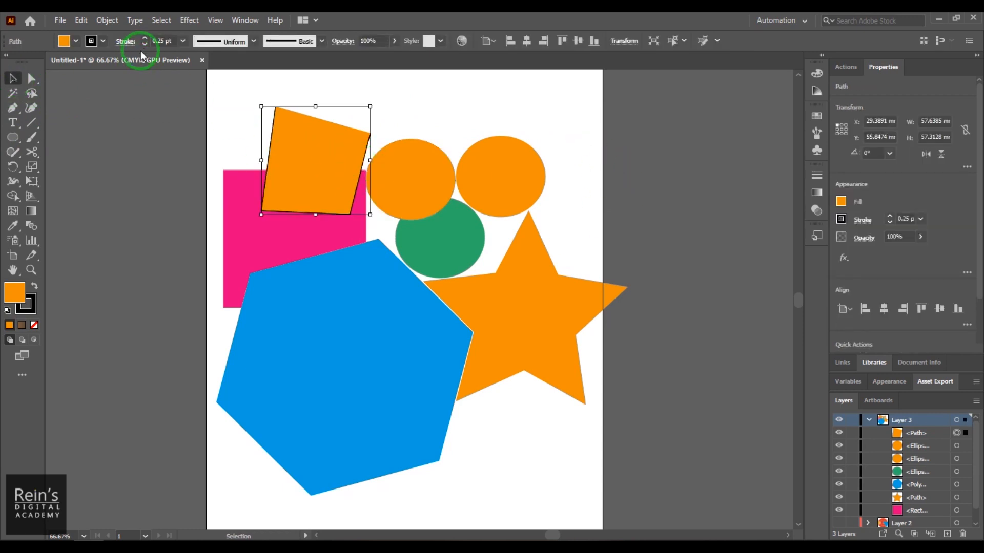
click(160, 41)
drag(163, 41, 147, 41)
scroll(162, 34, up, 2)
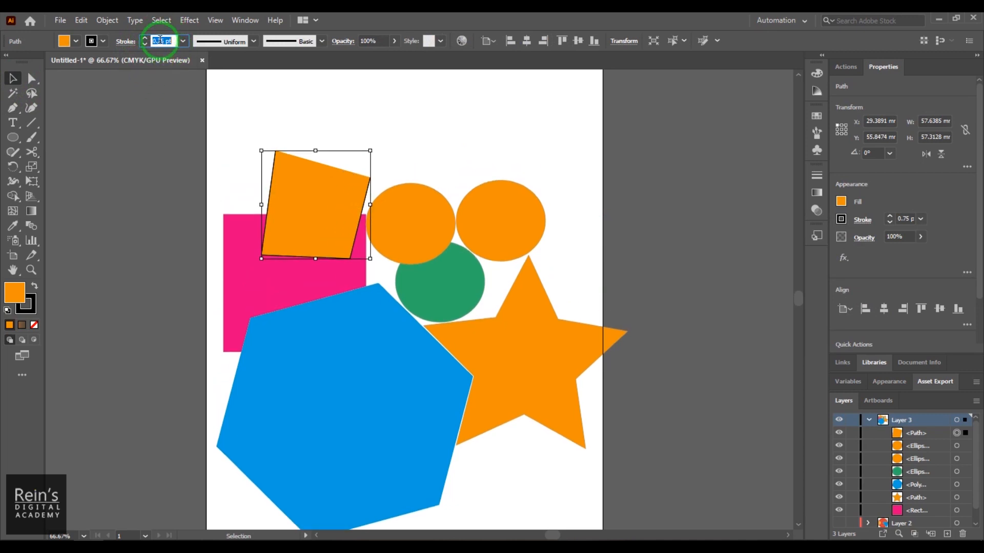
- Set the open four-point path's stroke weight to 10 pt and select all the shapes
scroll(160, 40, up, 10)
click(647, 223)
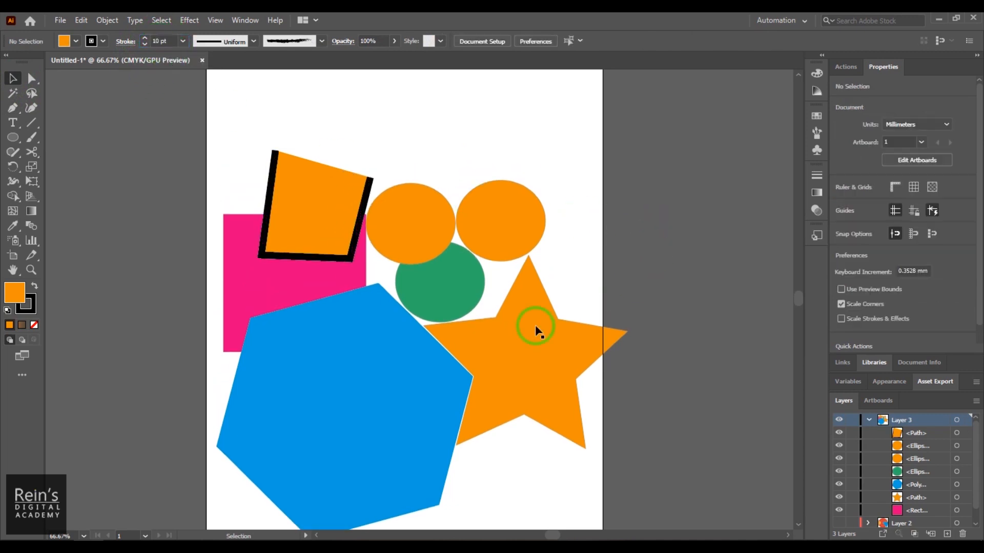
drag(227, 131, 610, 504)
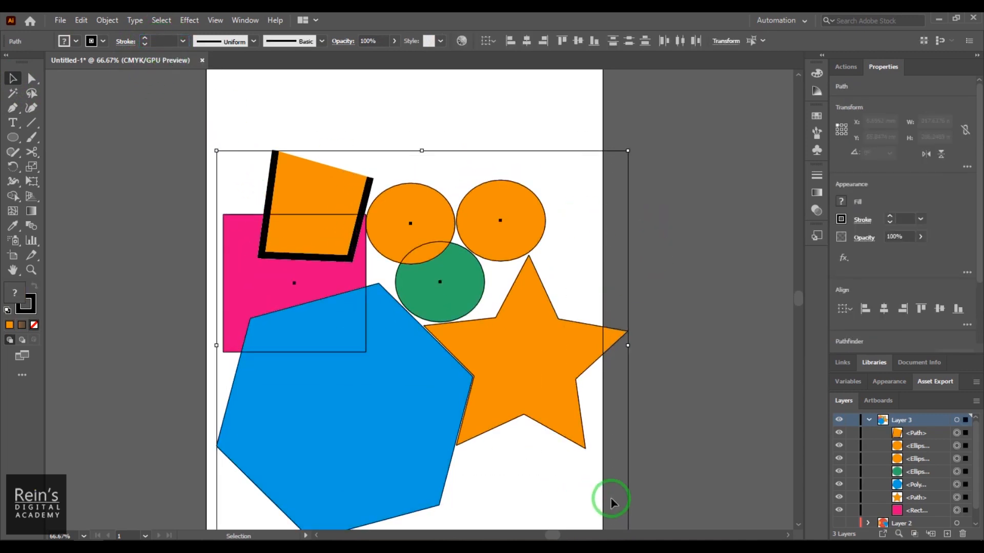
- Try erasing the open path's area above the pink rectangle with Shape Builder, and undo it
click(13, 196)
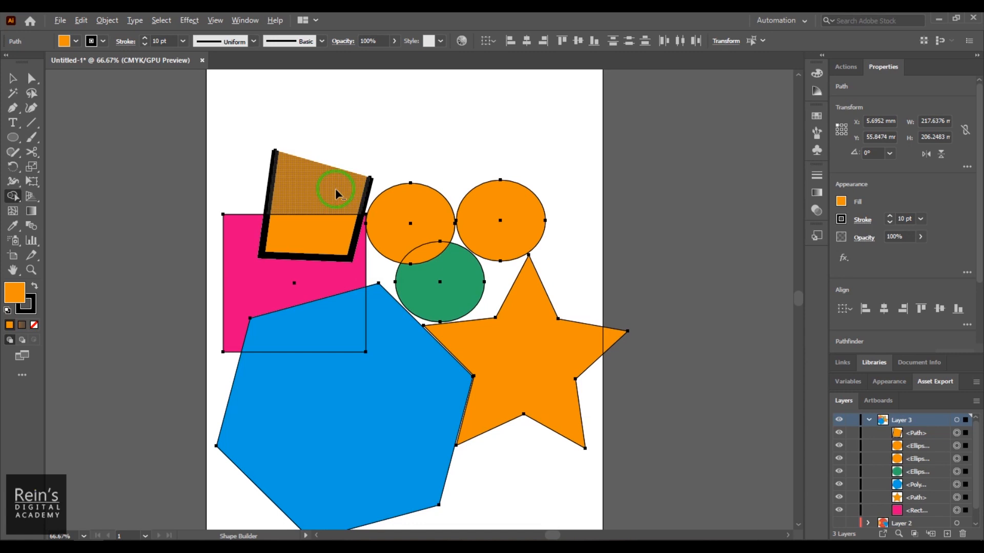
alt+click(314, 195)
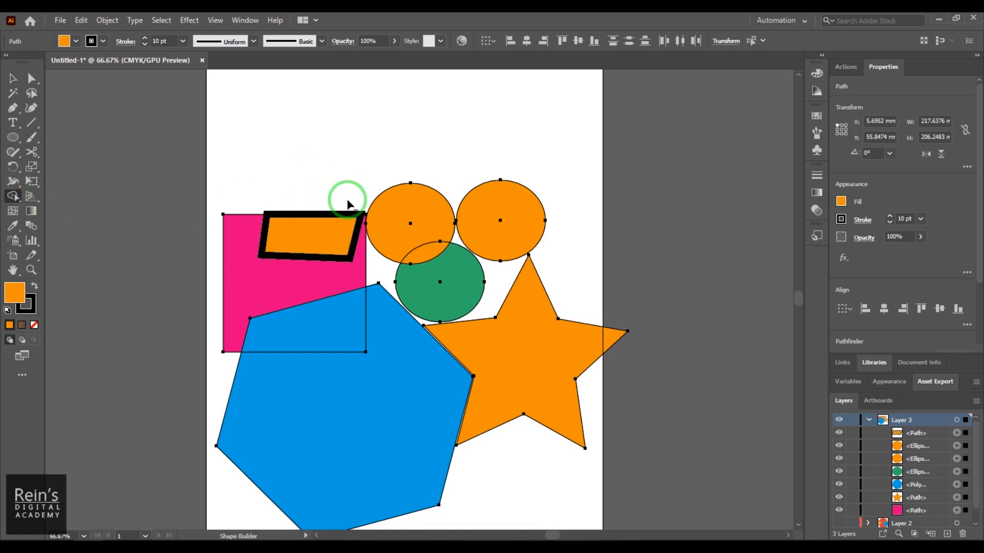
key(ctrl+z)
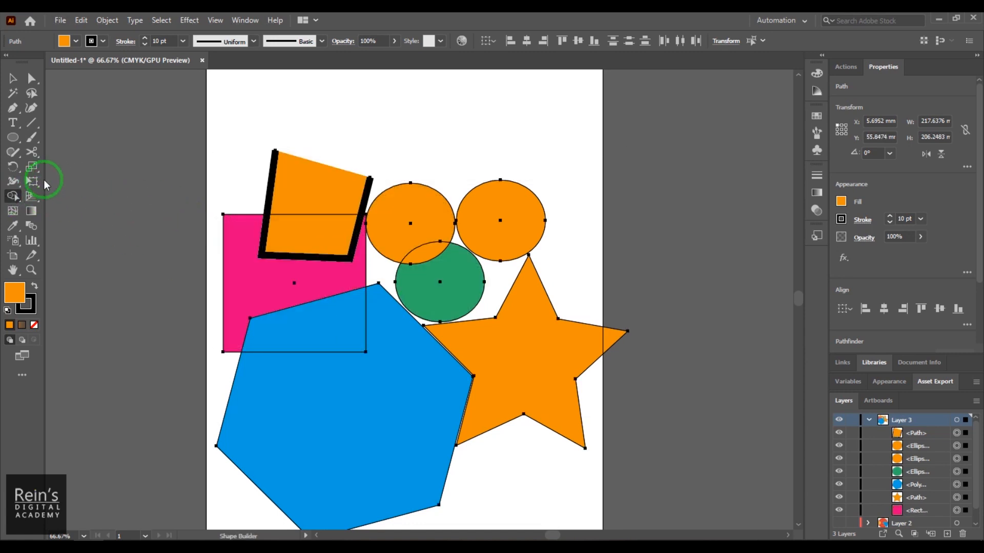
- Review the Shape Builder options, keeping Consider Open Filled Path as Closed enabled
double_click(15, 195)
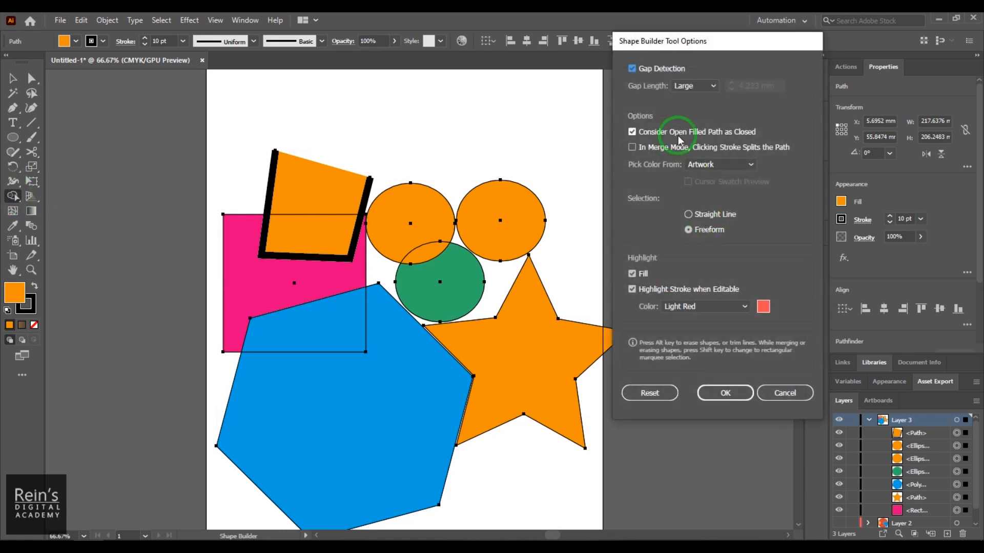
click(725, 392)
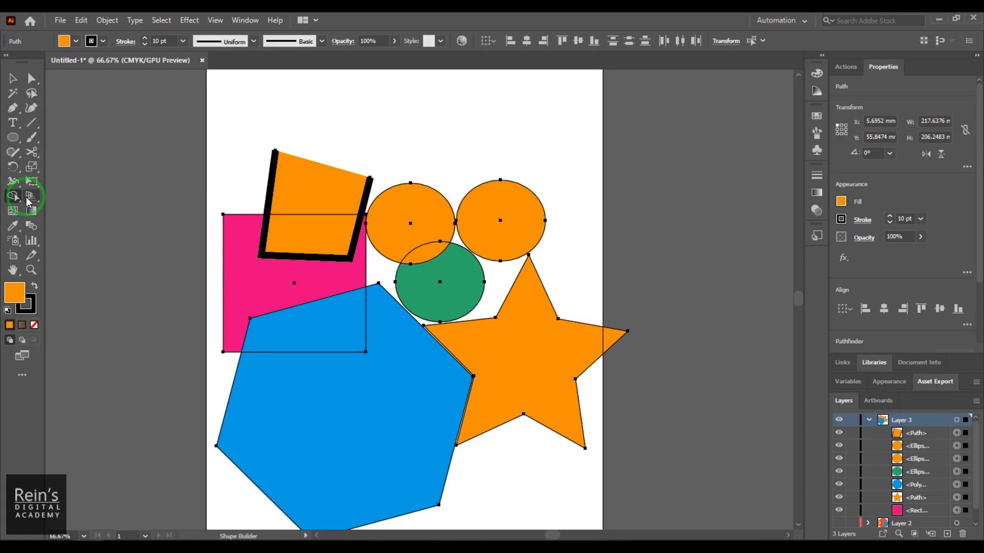
click(12, 77)
double_click(14, 197)
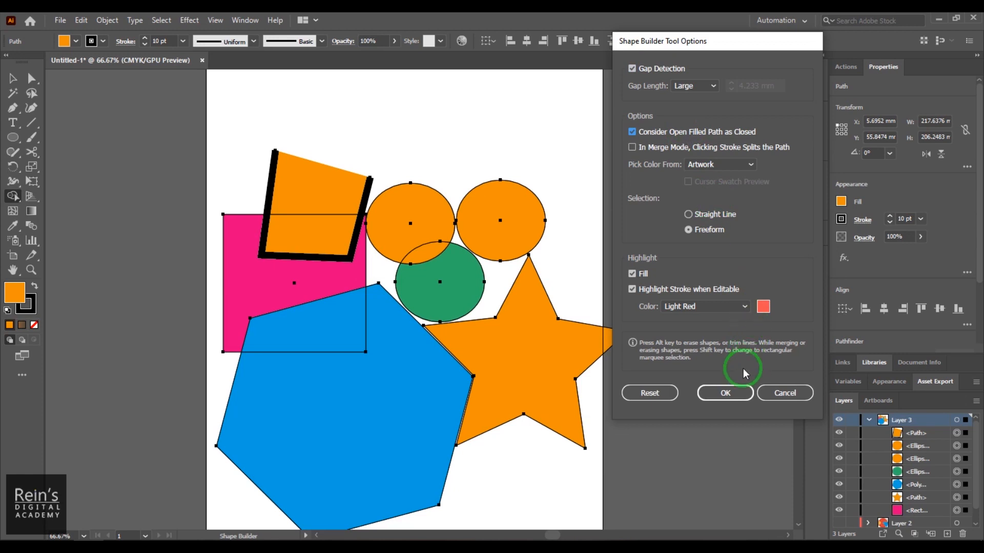
click(725, 394)
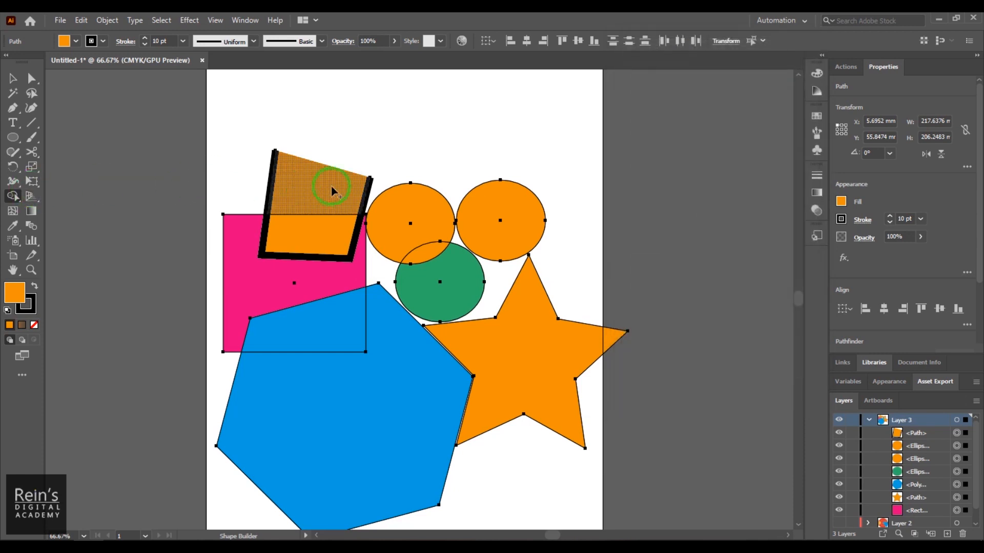
- Try merging the open path's upper and lower regions with Shape Builder, and undo it
drag(332, 192, 322, 235)
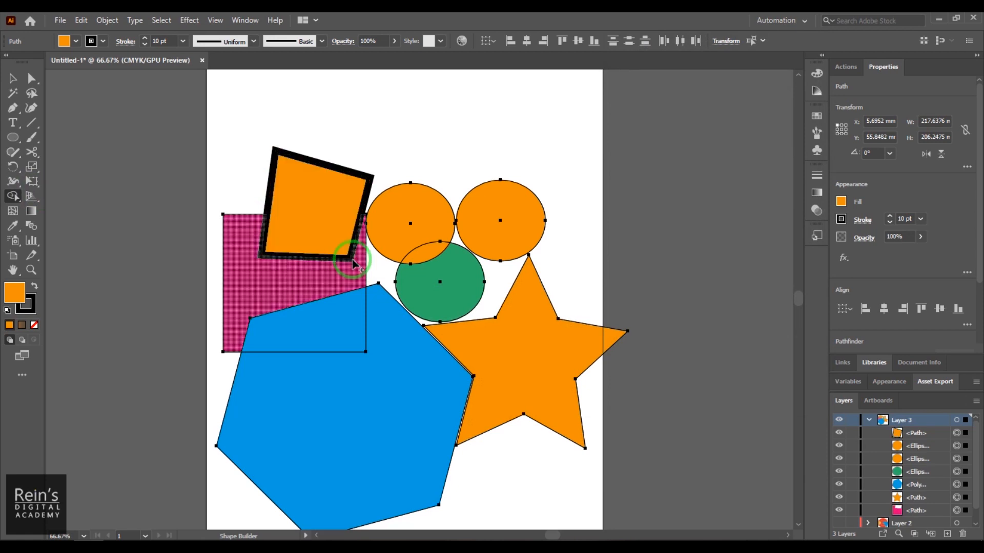
key(ctrl+z)
drag(235, 177, 358, 199)
key(ctrl+z)
- Clear the selection, reselect all the shapes and activate the Shape Builder tool
click(13, 78)
click(400, 109)
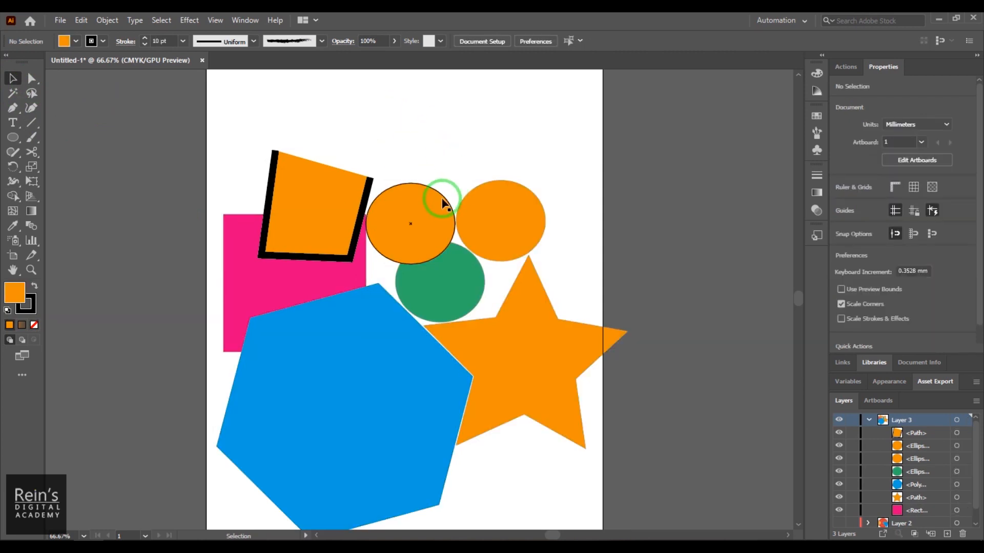
click(458, 198)
click(108, 171)
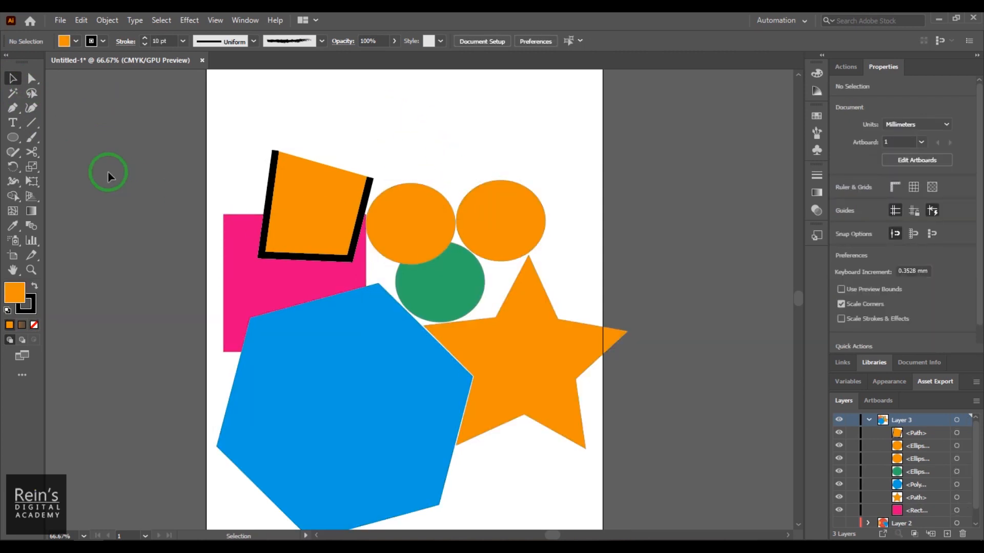
drag(392, 333, 619, 509)
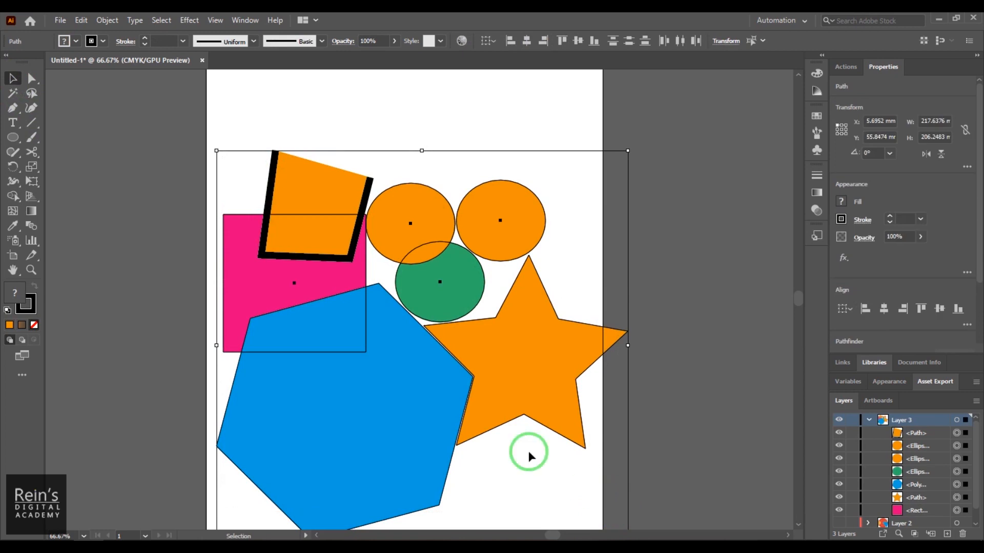
click(12, 196)
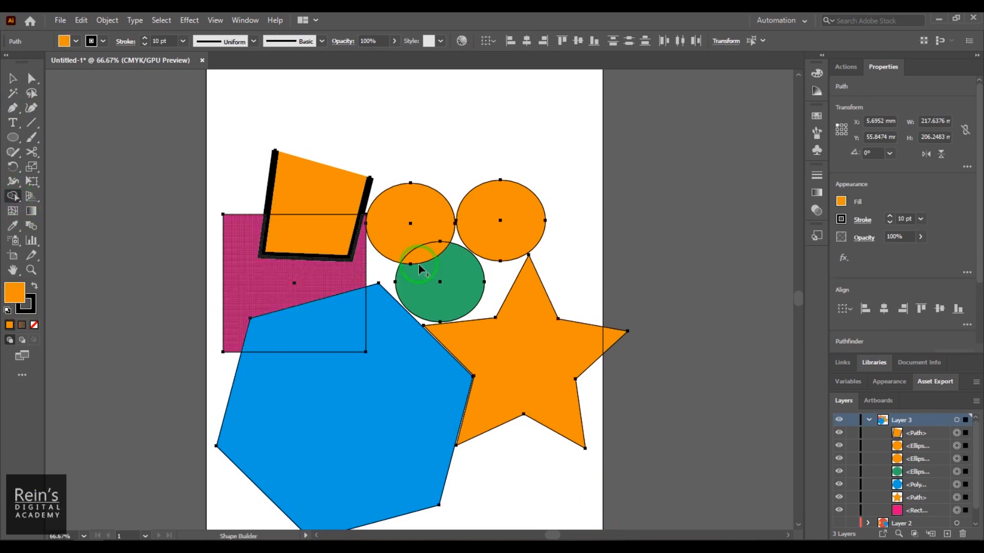
- Try erasing the whole open path and the pink rectangle, including its overlap with the hexagon, and undo it
alt+click(318, 231)
drag(314, 277, 323, 331)
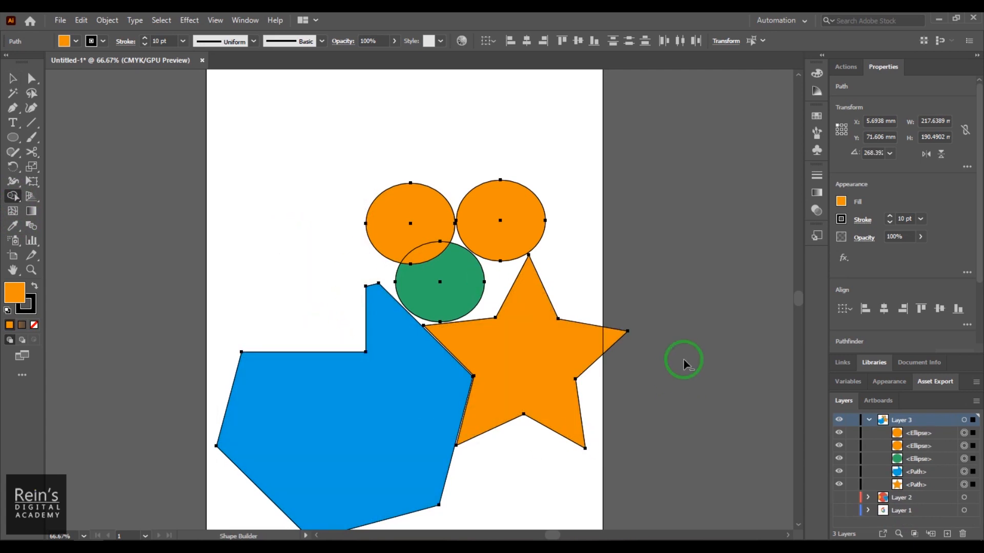
key(ctrl+z)
key(ctrl+z)
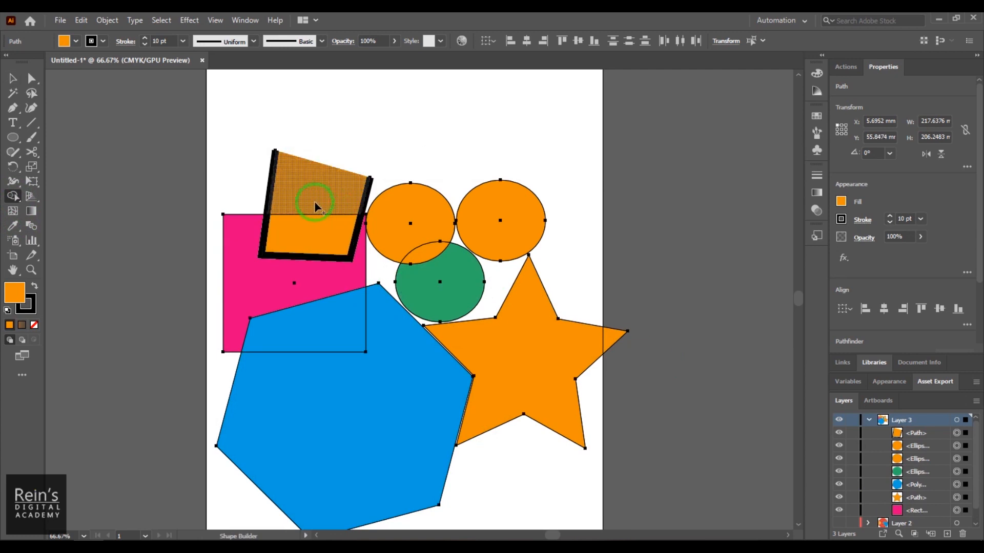
- Try erasing the open path's upper region and the pink area outside the hexagon, and undo it
drag(235, 169, 318, 195)
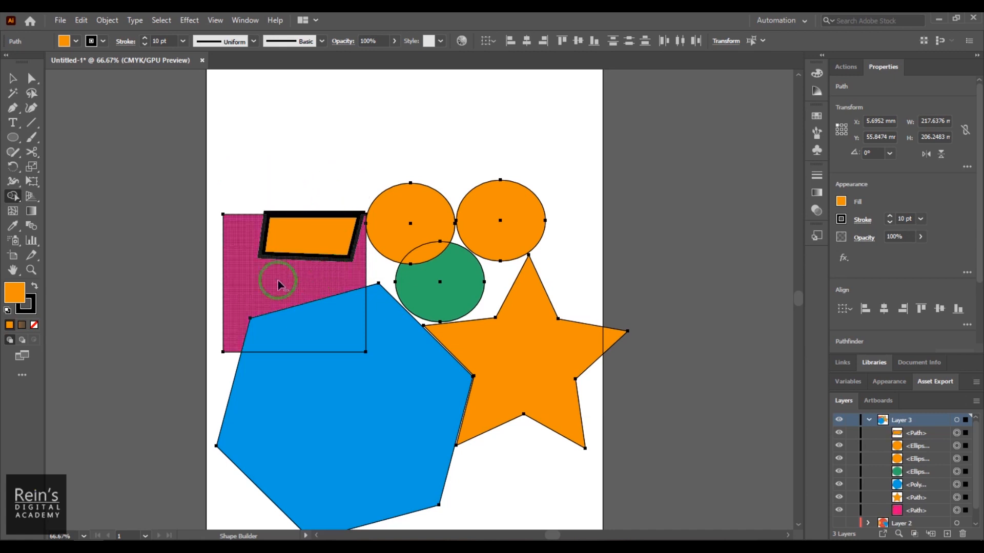
alt+click(285, 290)
key(ctrl+z)
key(ctrl+z)
key(ctrl+z)
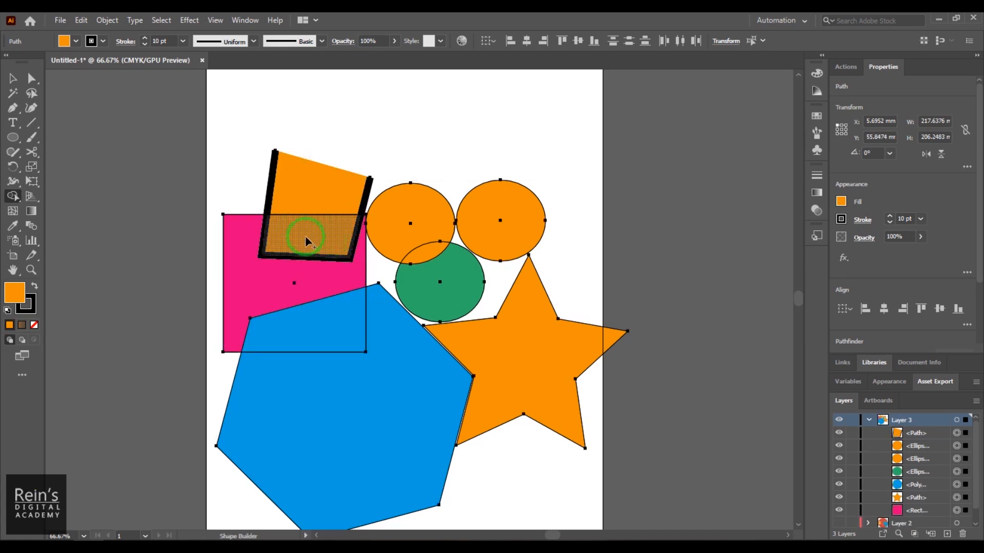
- Try erasing the first orange circle and the green circle outside their overlap, and undo it
alt+click(401, 220)
alt+click(450, 283)
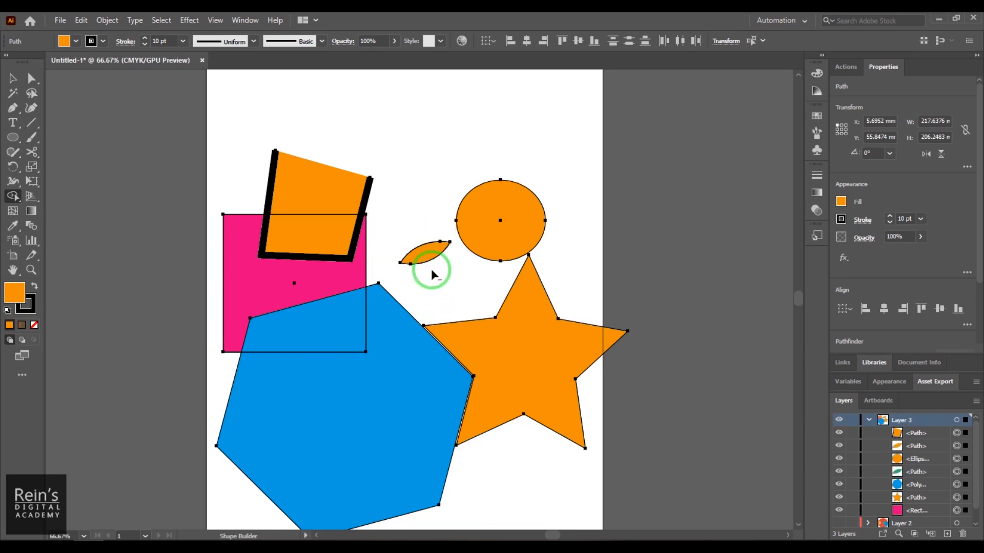
key(ctrl+z)
key(ctrl+z)
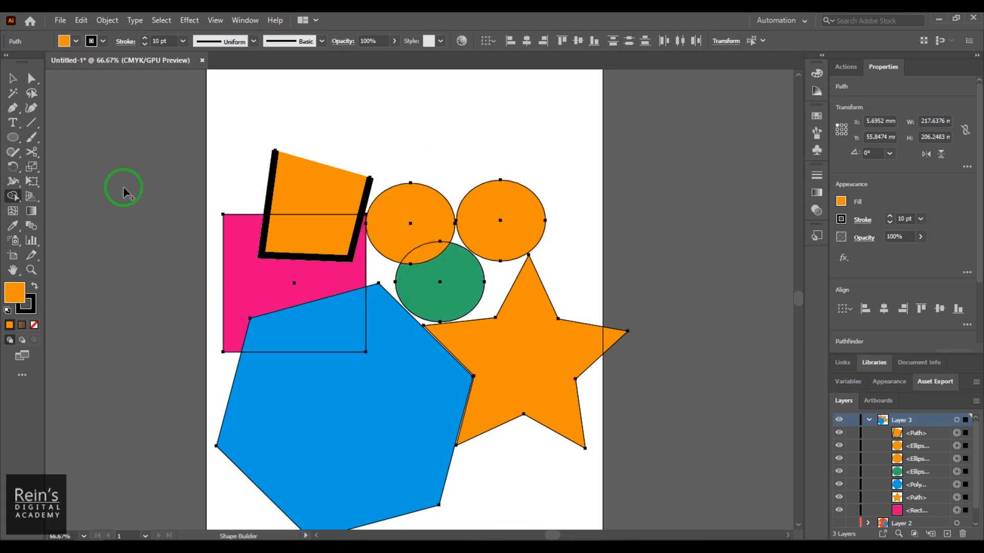
- Recheck the Shape Builder options and try a freeform merge stroke from the open path's upper region across its open edge
click(12, 78)
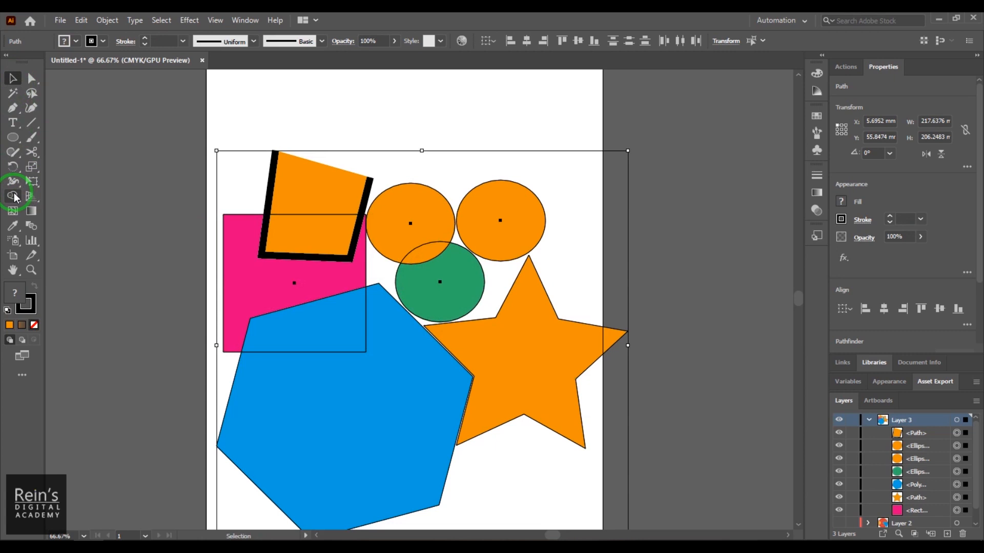
double_click(12, 196)
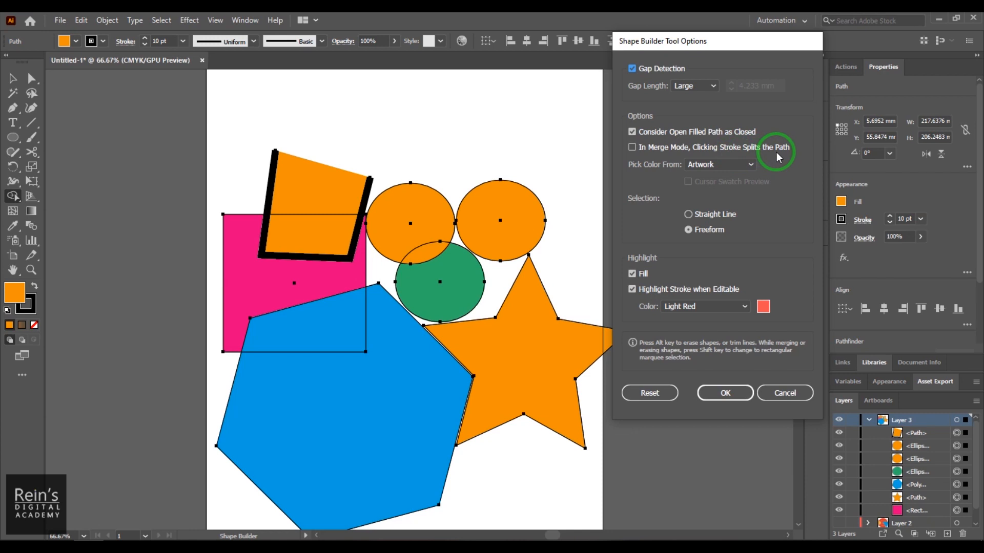
click(726, 393)
click(330, 189)
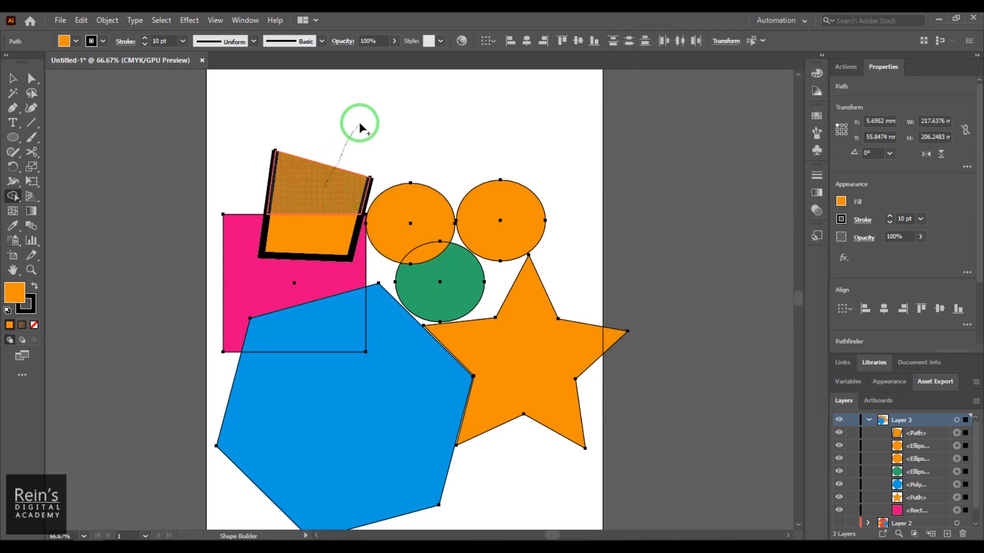
- Select the open four-point path and delete it
click(12, 78)
click(320, 196)
drag(299, 180, 333, 137)
click(247, 157)
click(282, 177)
key(Delete)
- Select the pink rectangle and the blue hexagon and set their stroke weight to 8 pt
drag(299, 253, 297, 199)
drag(334, 285, 331, 353)
shift+click(387, 384)
drag(395, 355, 428, 300)
key(ctrl+z)
drag(386, 333, 439, 261)
drag(170, 41, 145, 41)
scroll(166, 41, up, 4)
scroll(167, 41, up, 4)
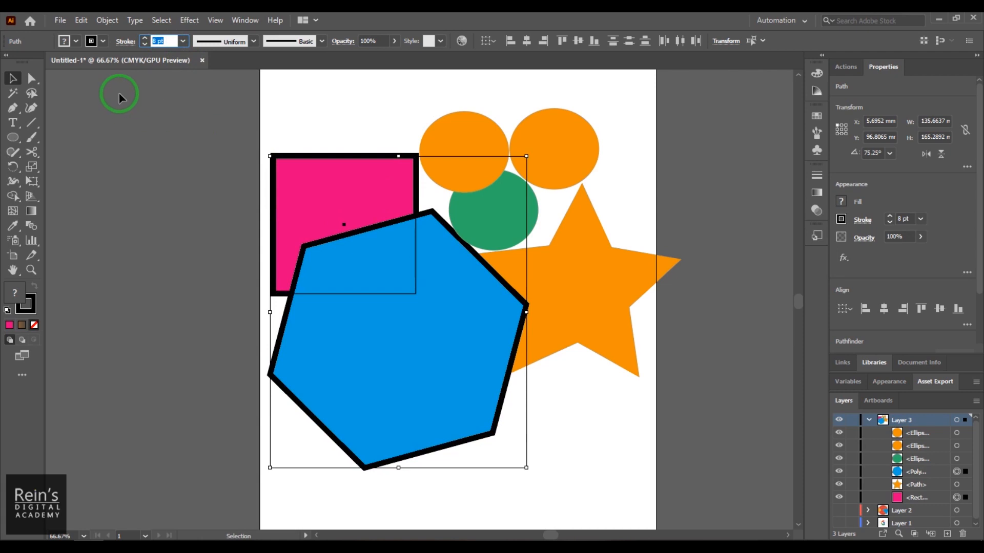
- Set the fill of the pink rectangle and the blue hexagon to None
click(76, 41)
click(8, 62)
click(321, 92)
- Move the orange star clear of the hexagon and shift the unfilled rectangle and hexagon together to about X 4.4 mm, Y 101.5 mm
click(450, 300)
drag(596, 285, 616, 267)
click(613, 436)
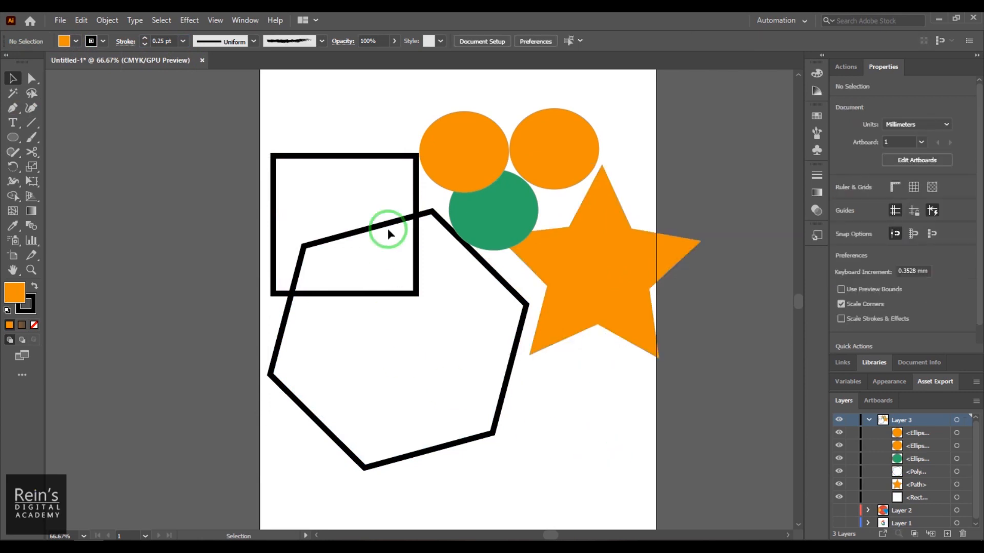
drag(300, 112, 406, 371)
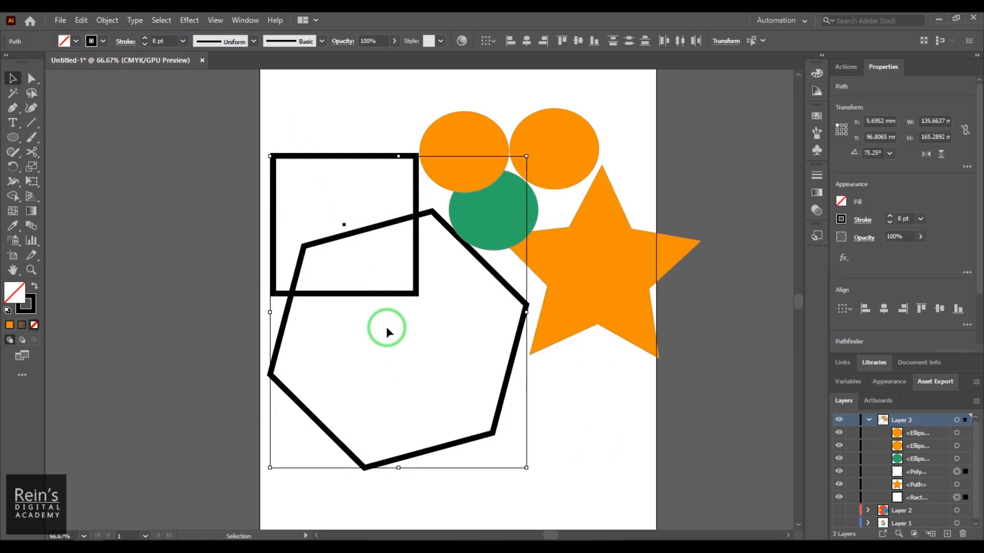
drag(395, 292, 392, 301)
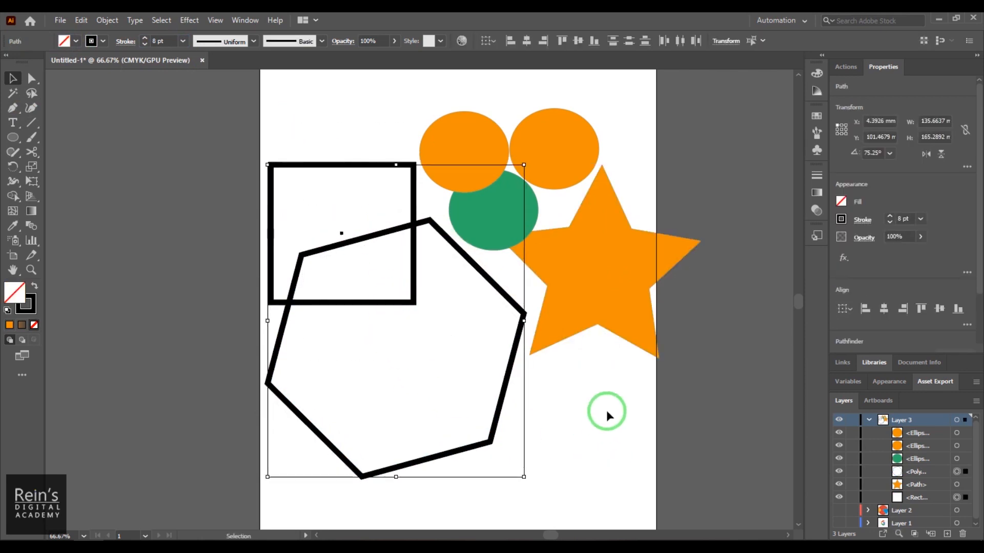
- In the Shape Builder options, disable Consider Open Filled Path as Closed and enable In Merge Mode, Clicking Stroke Splits the Path
click(14, 200)
double_click(13, 199)
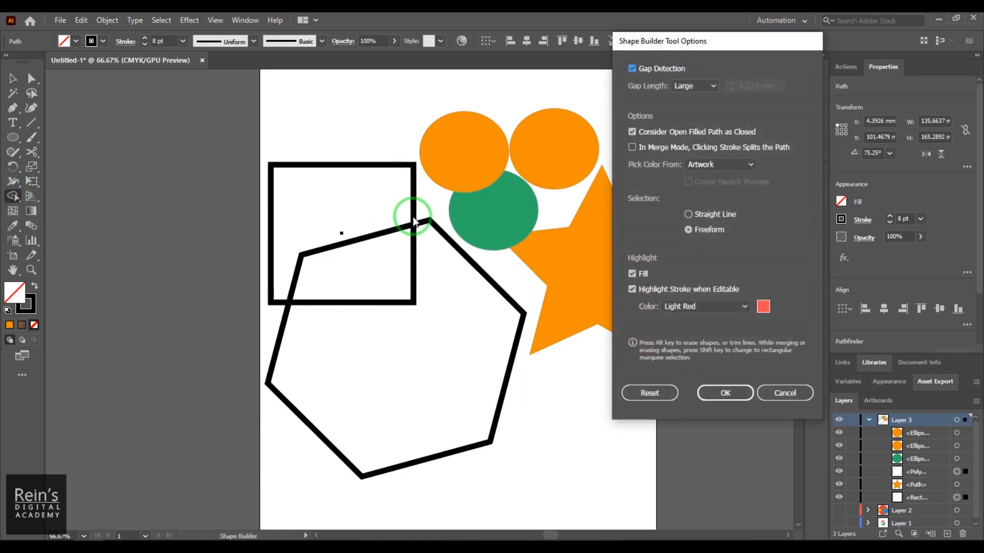
click(675, 132)
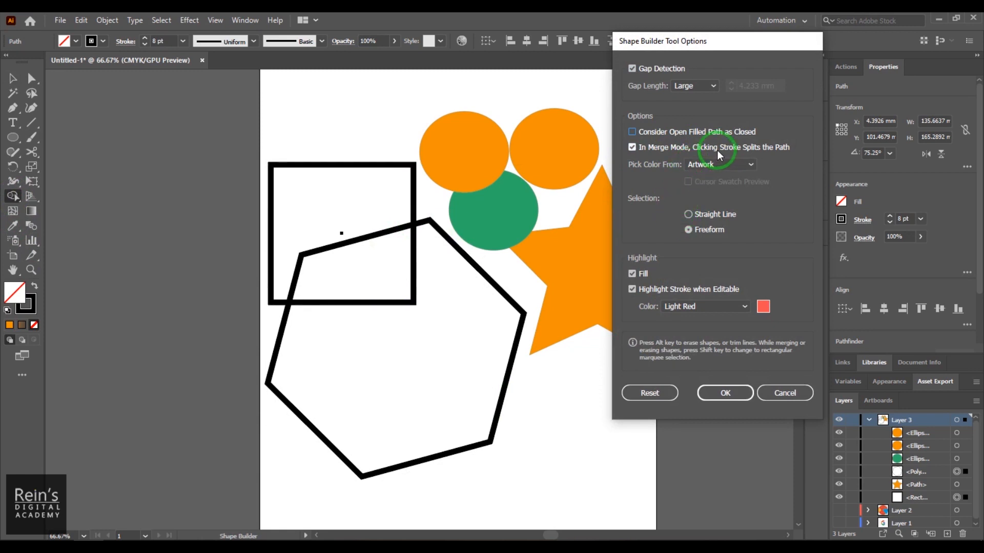
click(737, 398)
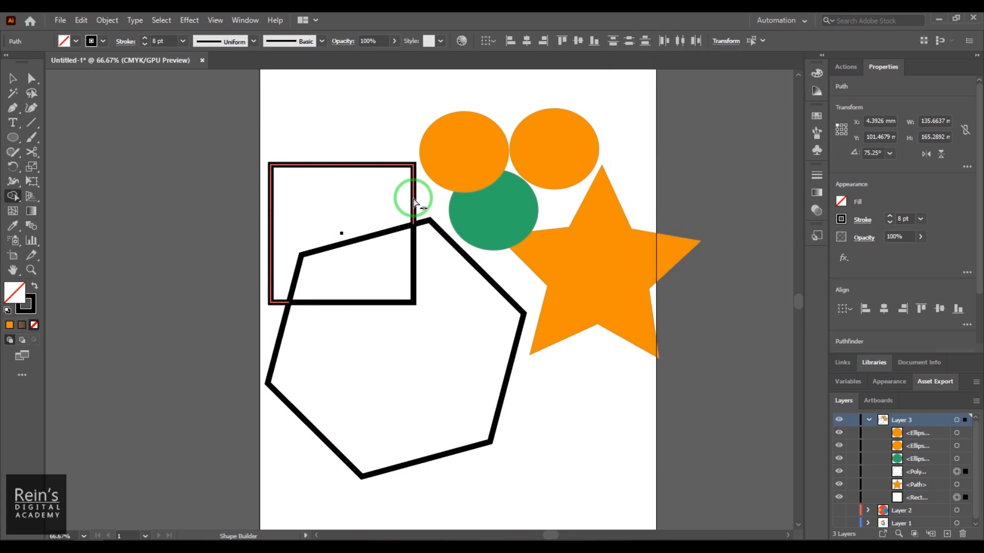
- Split the hexagon's outline where it crosses the rectangle using Shape Builder, and clear the selection
click(500, 297)
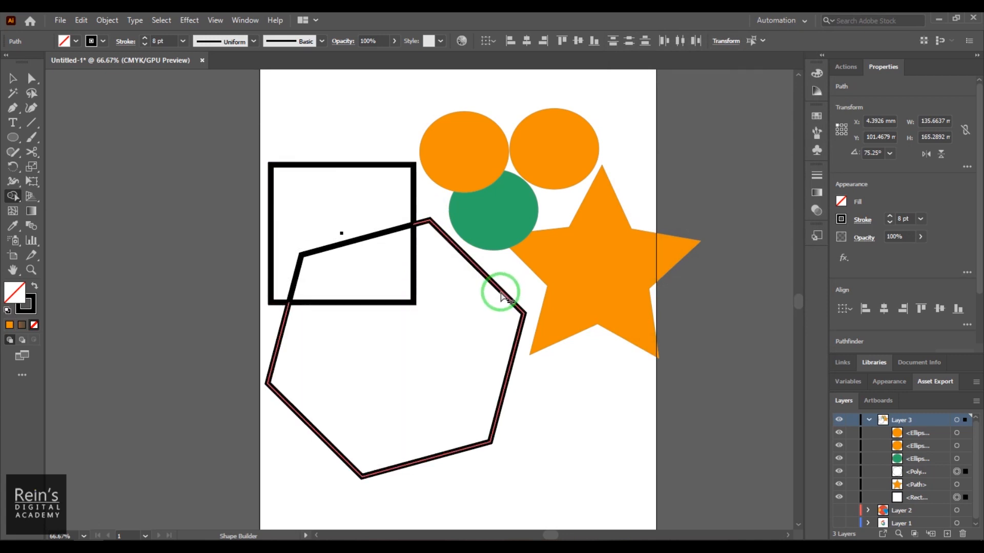
click(13, 78)
click(321, 169)
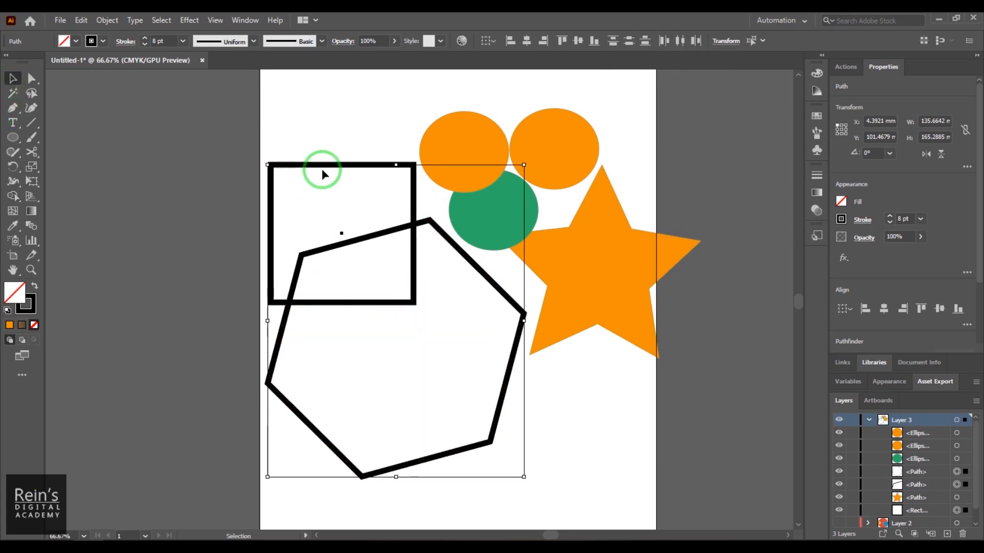
click(337, 115)
- Try moving the rectangle to about X 0 mm, Y 85.2 mm, and restore its position
click(340, 165)
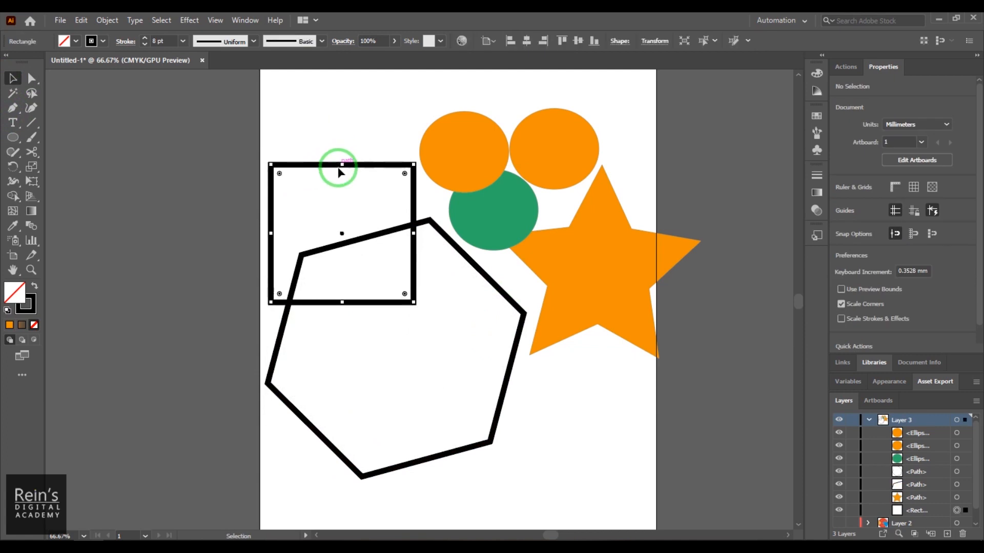
drag(326, 165, 315, 134)
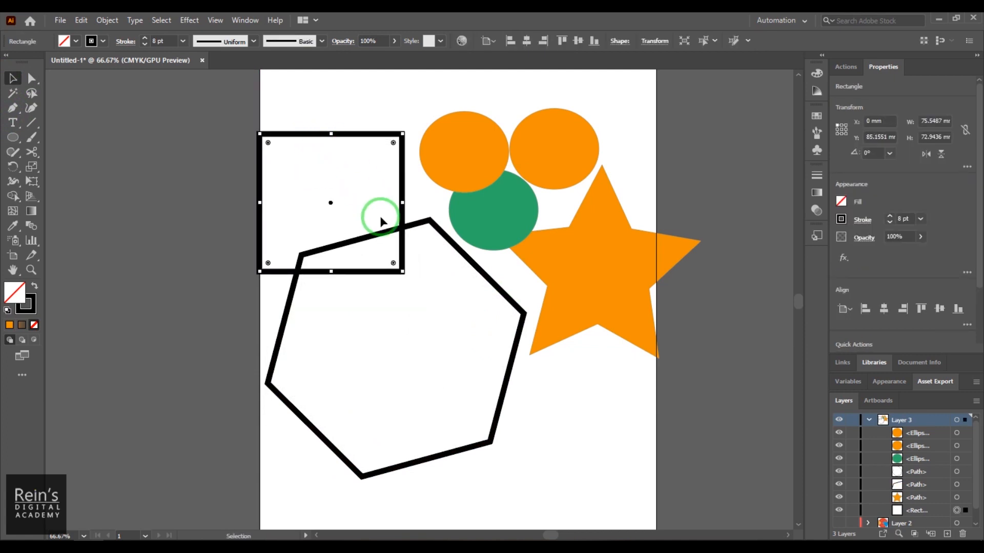
drag(380, 219, 397, 244)
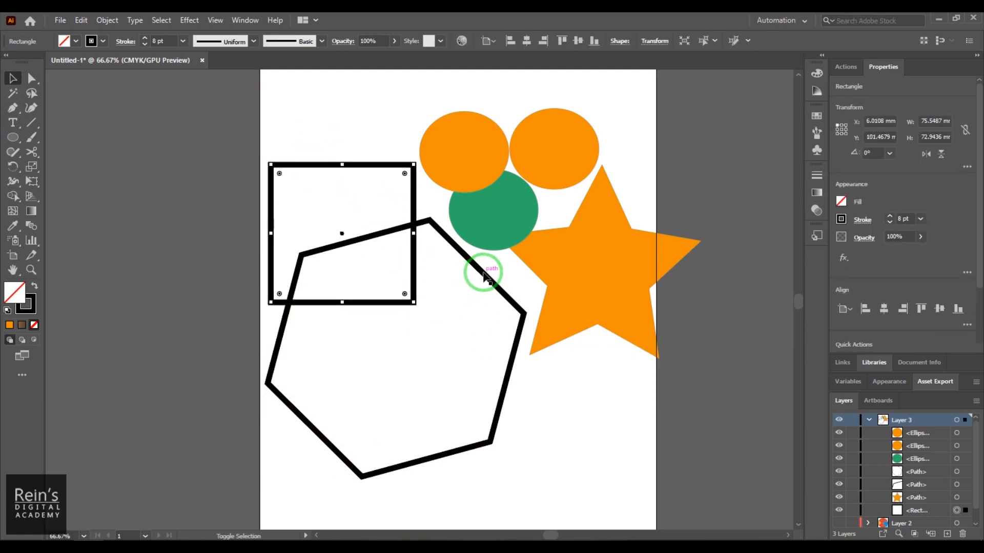
- Add the hexagon's outer path to the rectangle selection; in the Shape Builder options, disable Fill highlighting and set the highlight color to Green
click(484, 277)
click(17, 82)
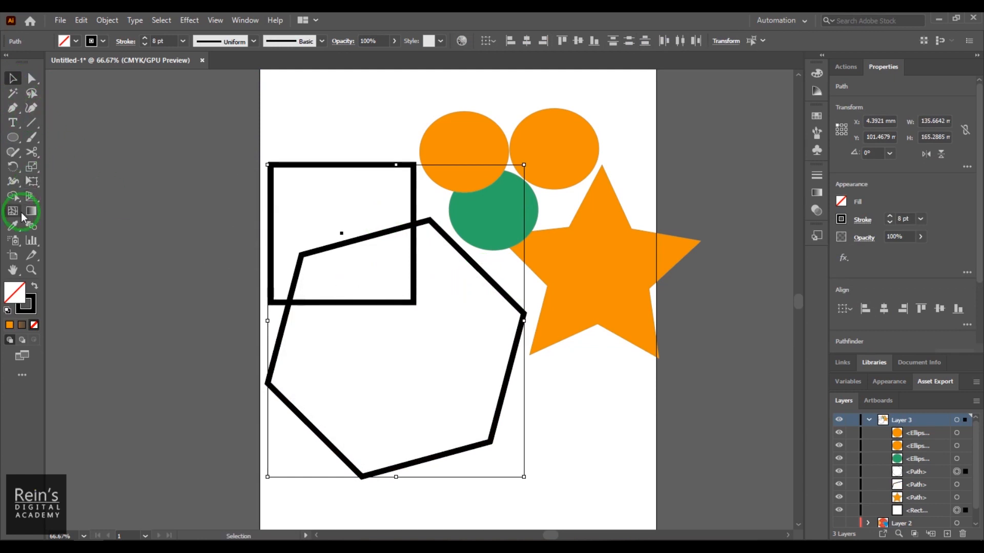
double_click(15, 196)
click(661, 142)
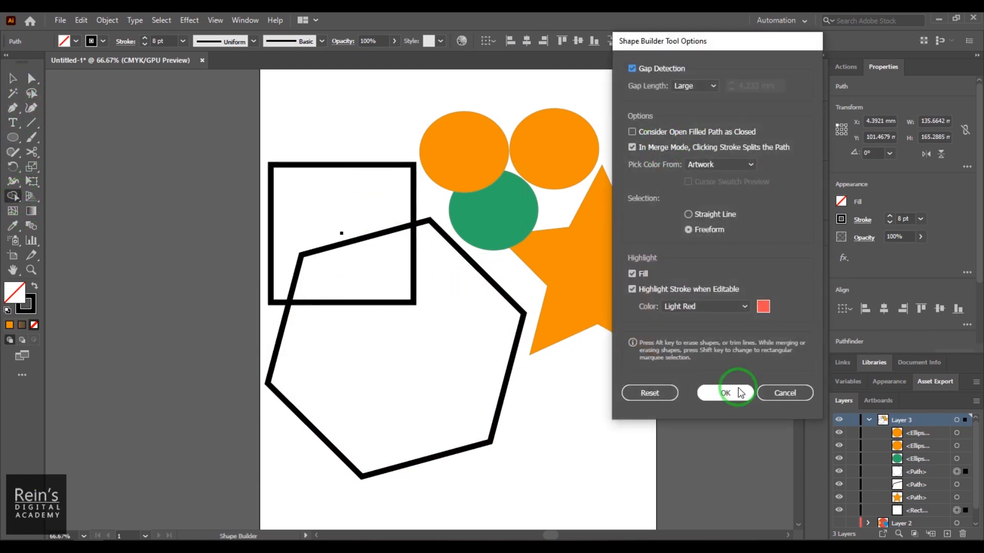
click(711, 309)
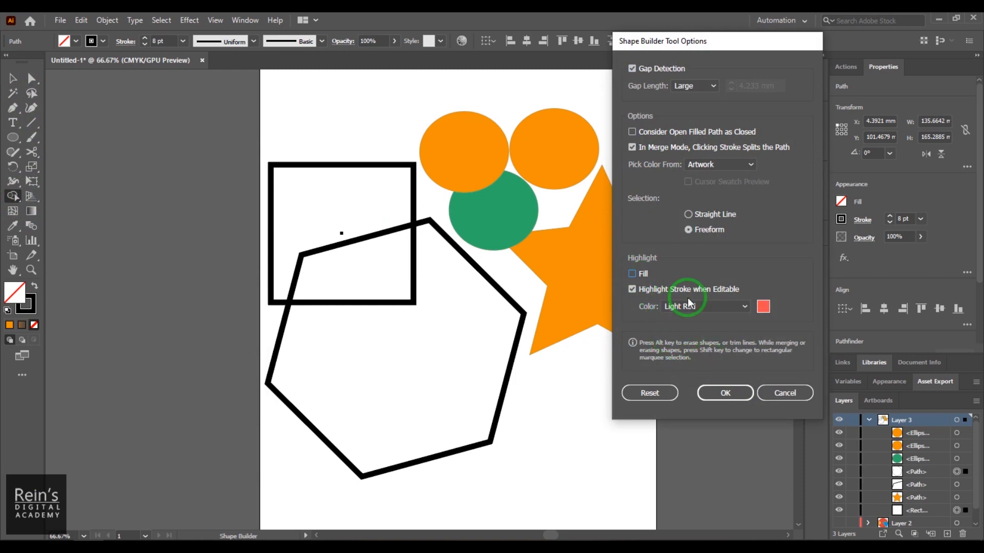
click(744, 306)
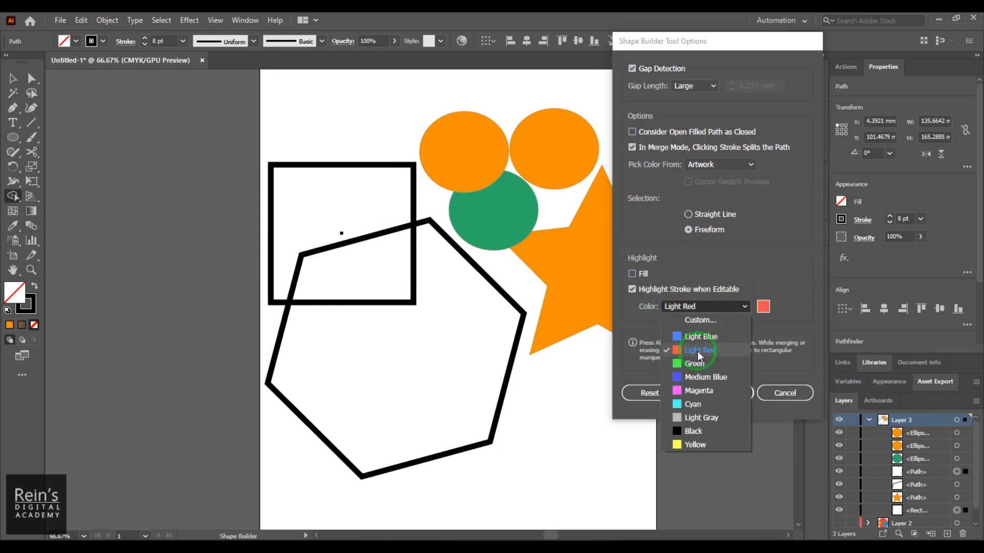
click(695, 364)
click(721, 393)
- Split the rectangle's outline where it crosses the hexagon using Shape Builder, undoing the extra edit
click(414, 218)
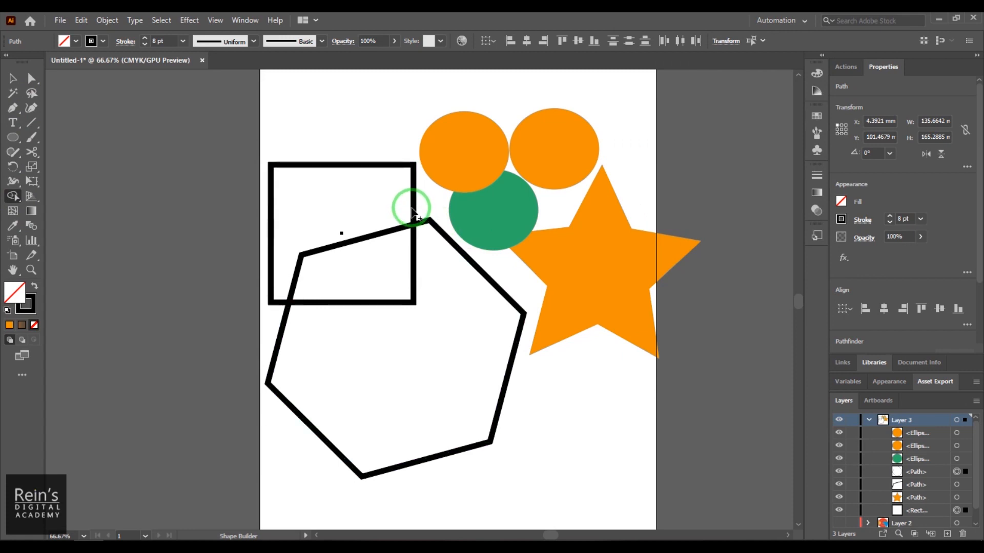
alt+click(414, 211)
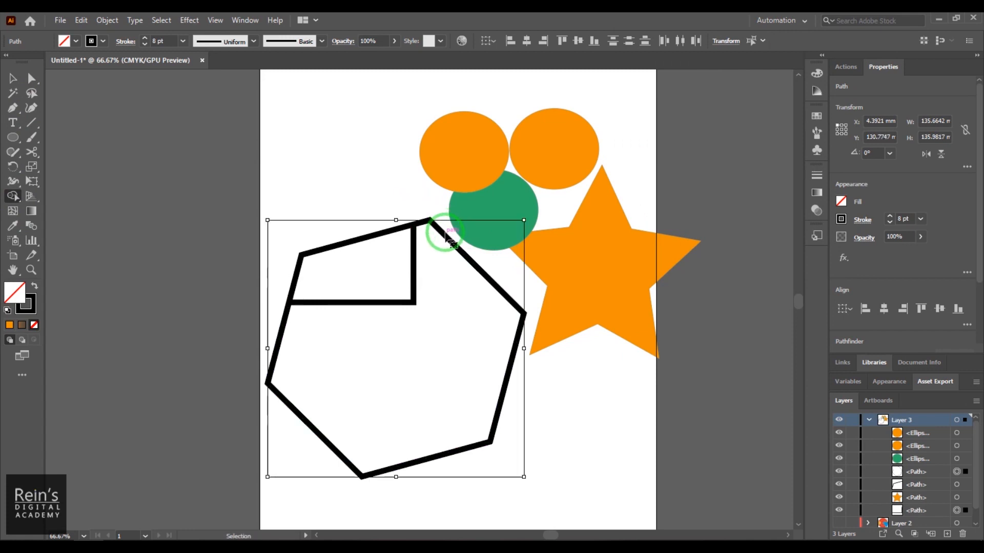
key(ctrl+z)
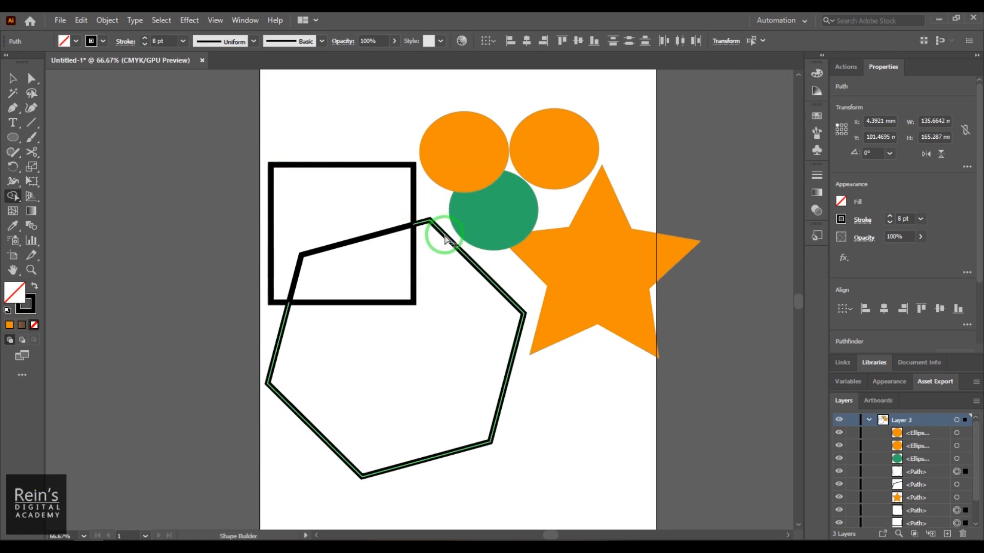
- Try moving the rectangle's outer piece to about X 3.4 mm, Y 88.9 mm and its inner corner piece slightly down, and restore both
click(12, 78)
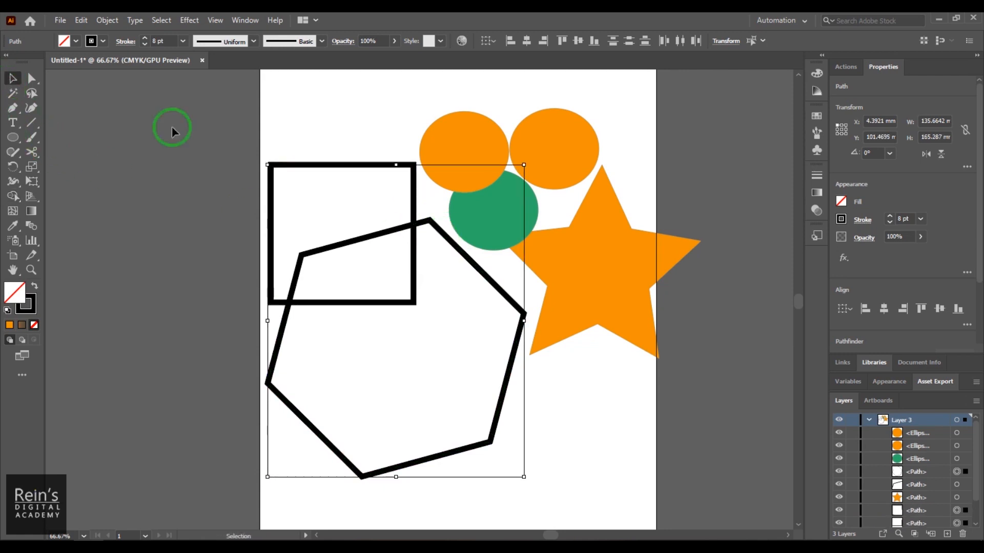
click(309, 164)
drag(309, 164, 302, 140)
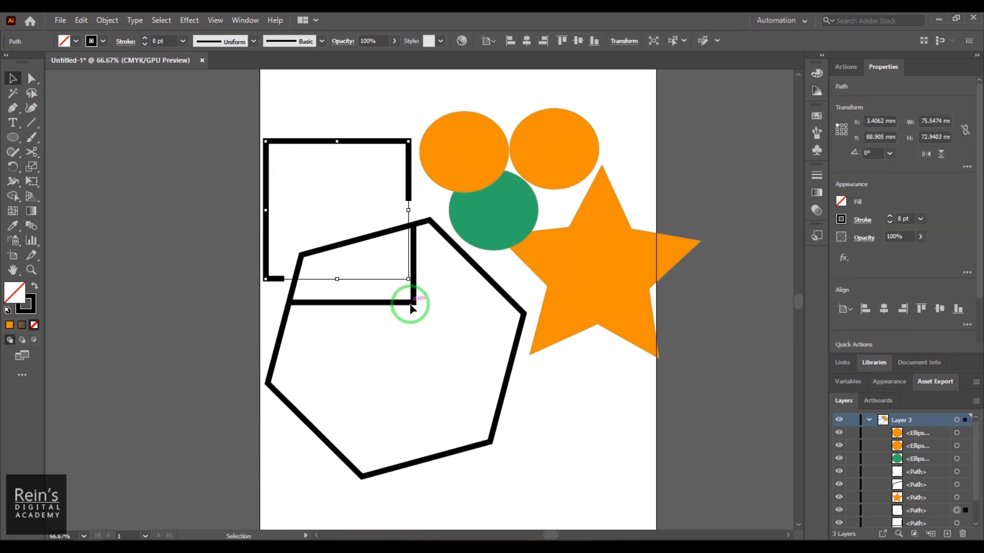
drag(410, 306, 417, 328)
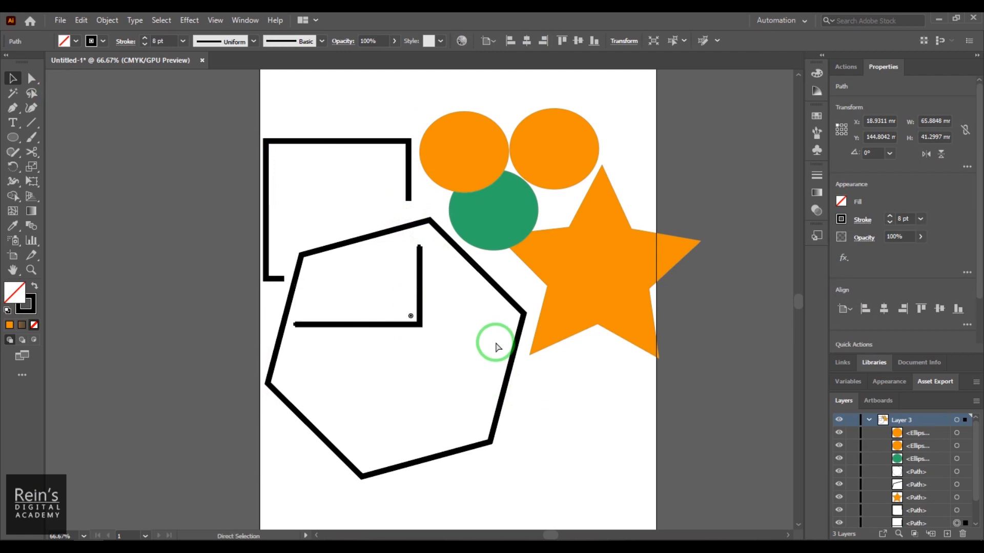
key(ctrl+z)
key(ctrl+z)
- Try moving the hexagon's outer path to about X 37.2 mm, Y 195.8 mm and its inner segment upward, and restore both
drag(499, 291, 554, 410)
click(357, 239)
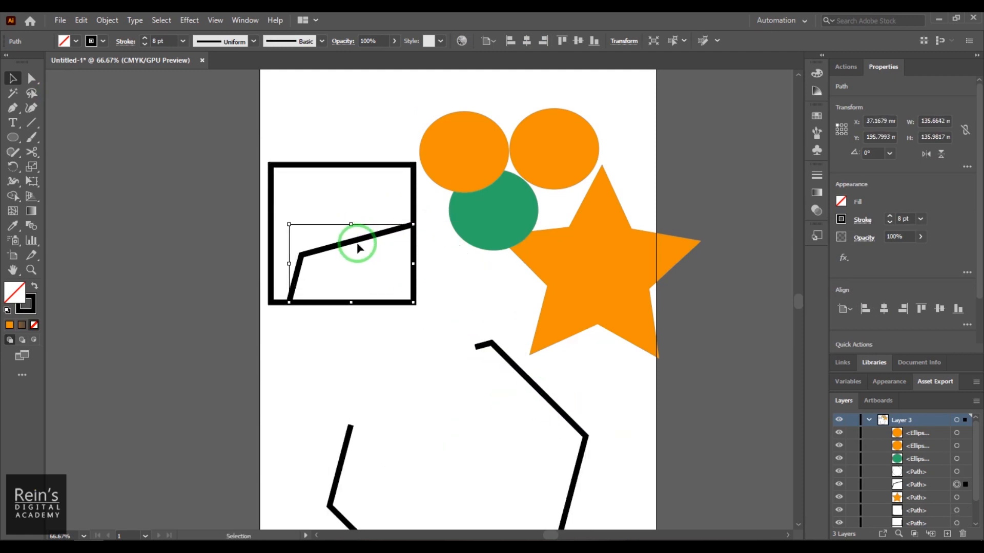
drag(312, 251, 310, 211)
key(ctrl+z)
key(ctrl+z)
key(v)
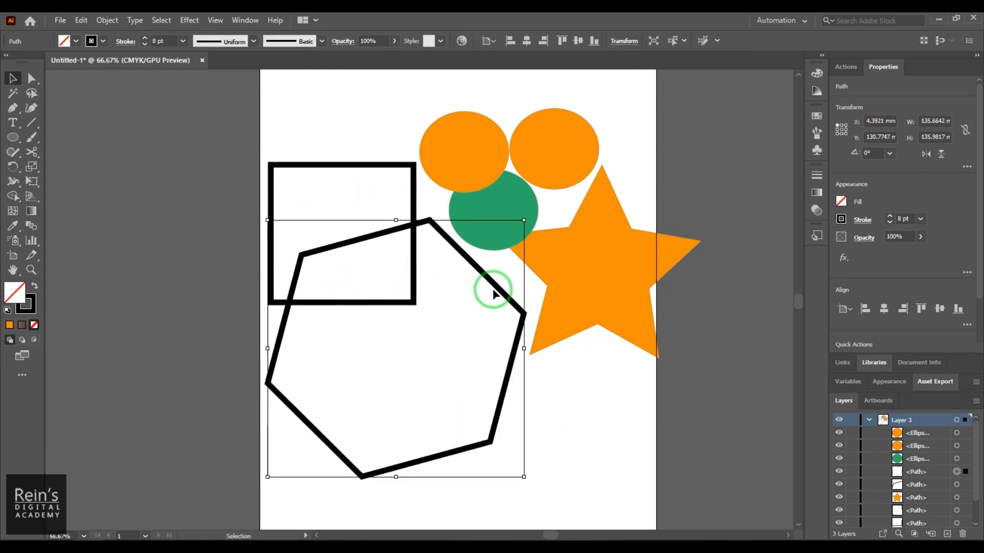
- Clear the selection, collapse and hide Layer 3, and show Layer 2 and Layer 1
click(595, 400)
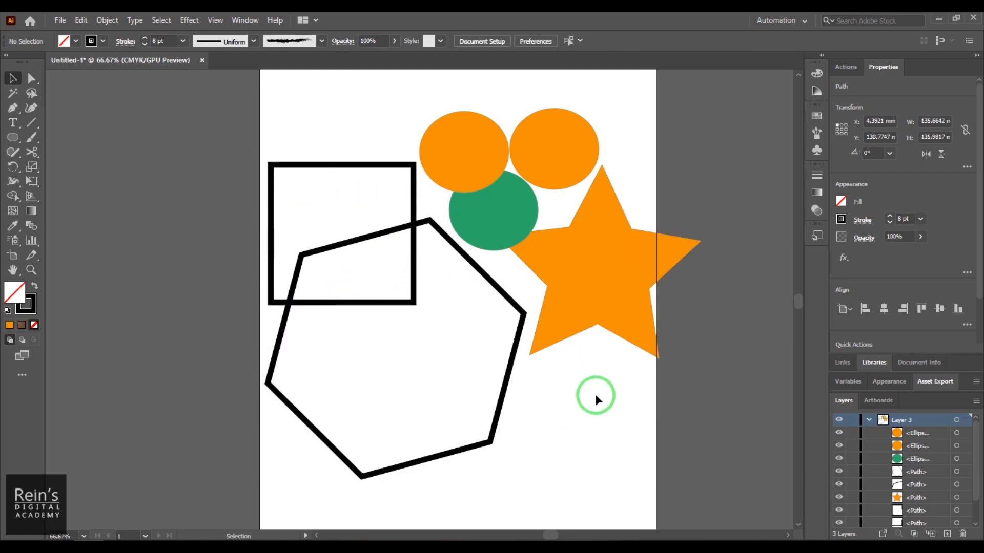
click(868, 423)
ctrl+click(839, 422)
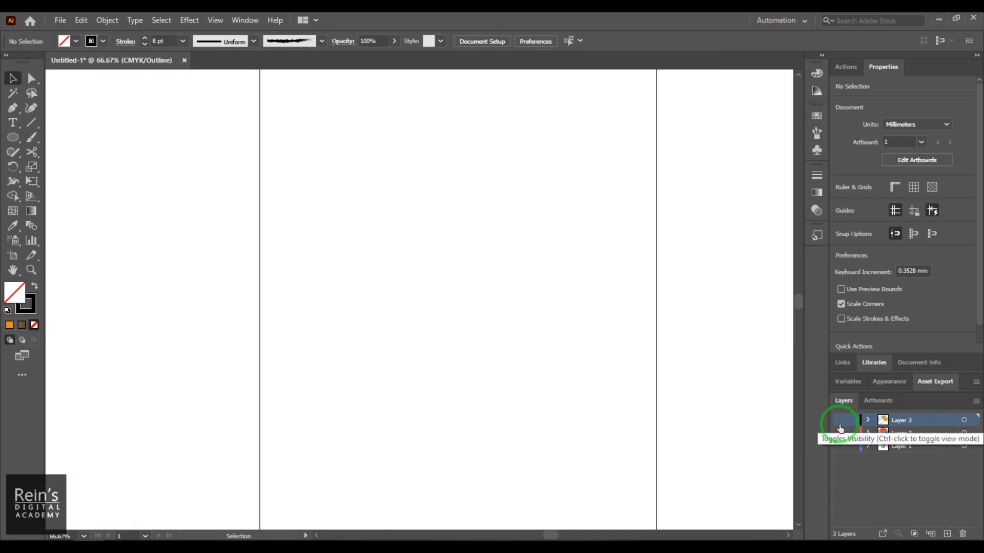
ctrl+click(839, 421)
ctrl+click(839, 421)
ctrl+click(839, 421)
ctrl+click(839, 420)
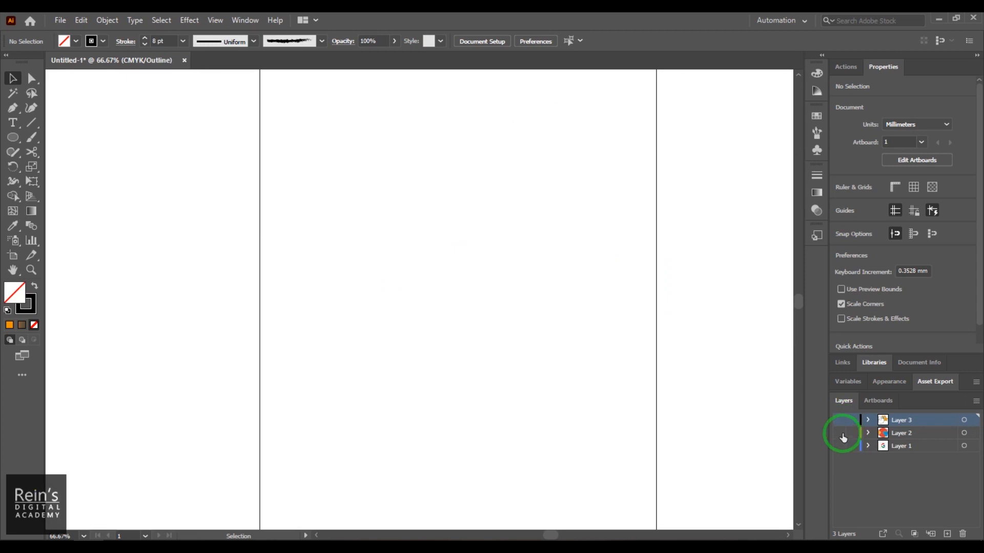
ctrl+click(842, 436)
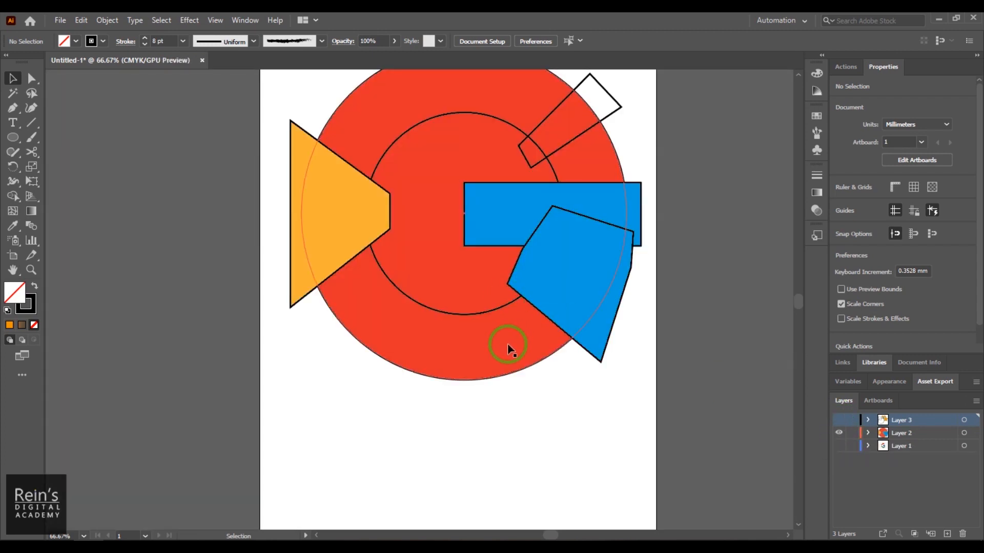
drag(488, 356, 453, 418)
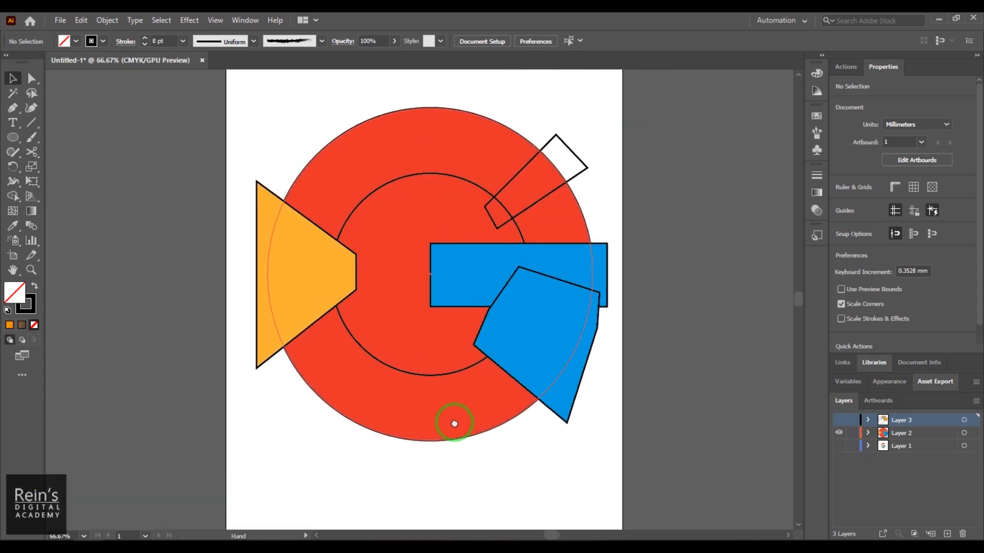
click(835, 448)
- Compare the overlapping construction shapes on the artboard with the Google logo reference image beside it
drag(544, 339, 225, 341)
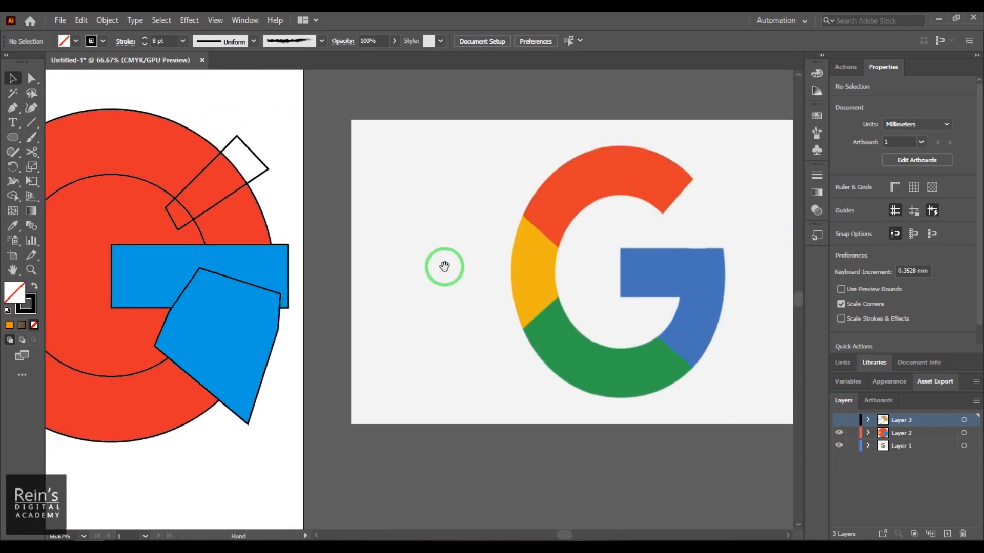
drag(255, 284, 618, 291)
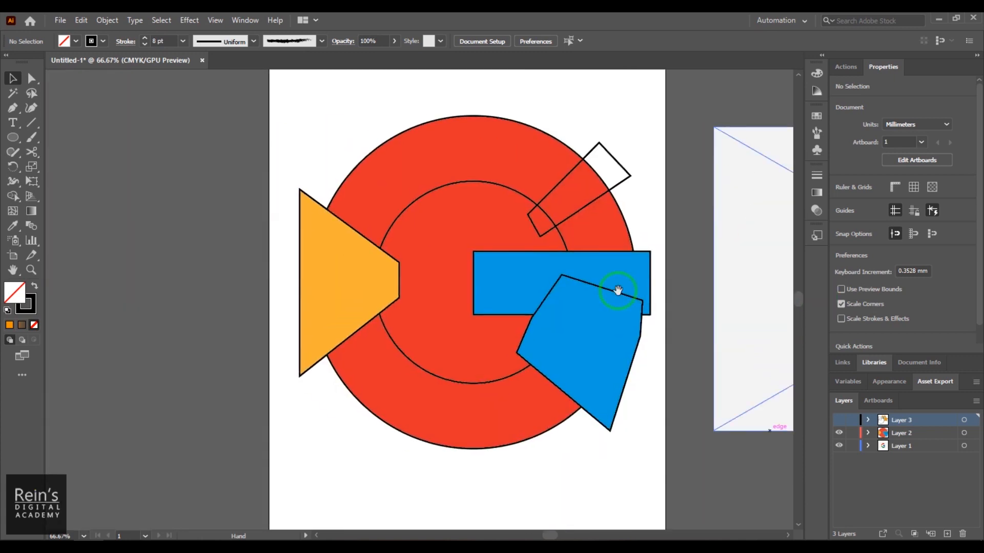
drag(741, 437, 599, 408)
drag(647, 320, 272, 325)
drag(679, 340, 870, 375)
mouse_move(647, 359)
mouse_down()
mouse_move(443, 359)
mouse_move(635, 372)
mouse_up()
drag(443, 331, 505, 374)
- Try removing the fill from all the Layer 2 shapes and setting their stroke weight to 14 pt
click(182, 113)
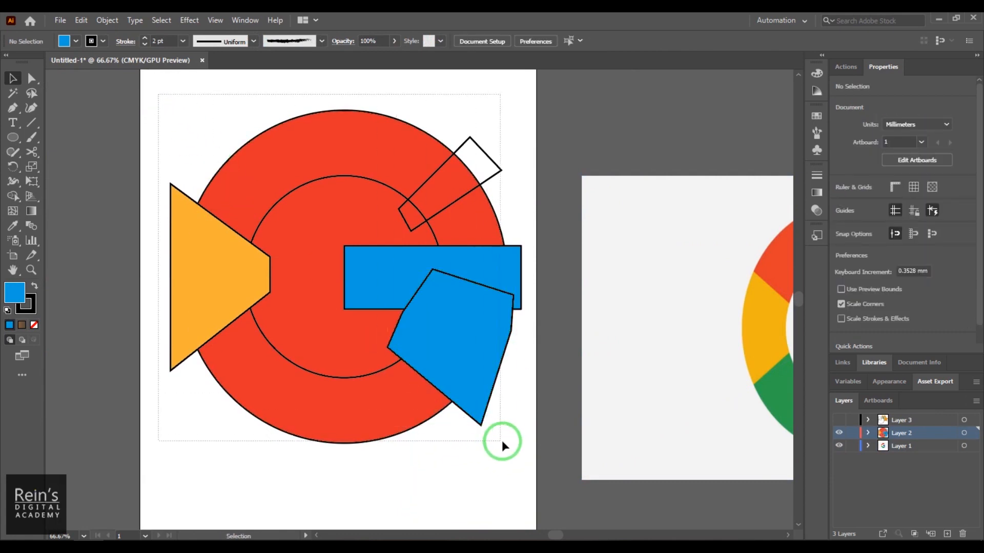
drag(502, 441, 507, 443)
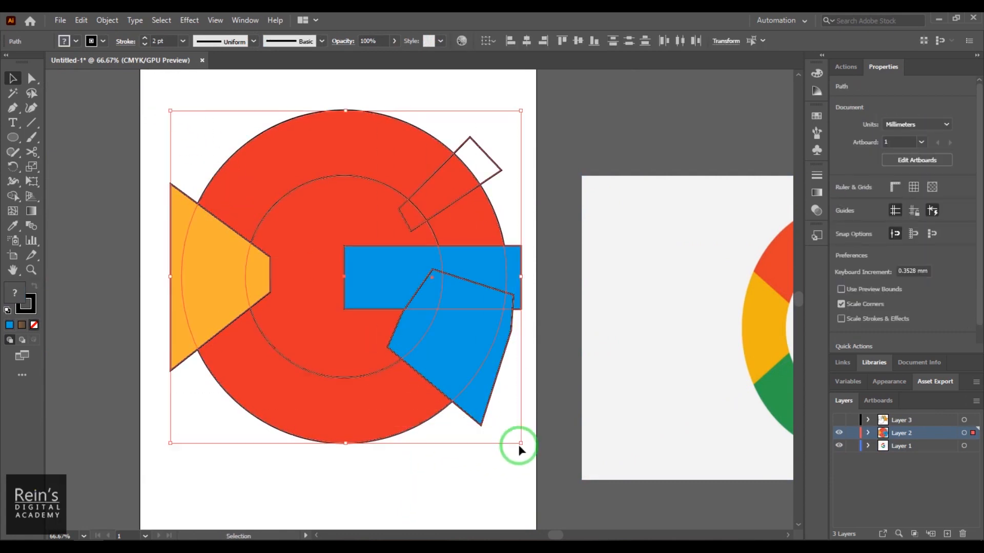
click(77, 41)
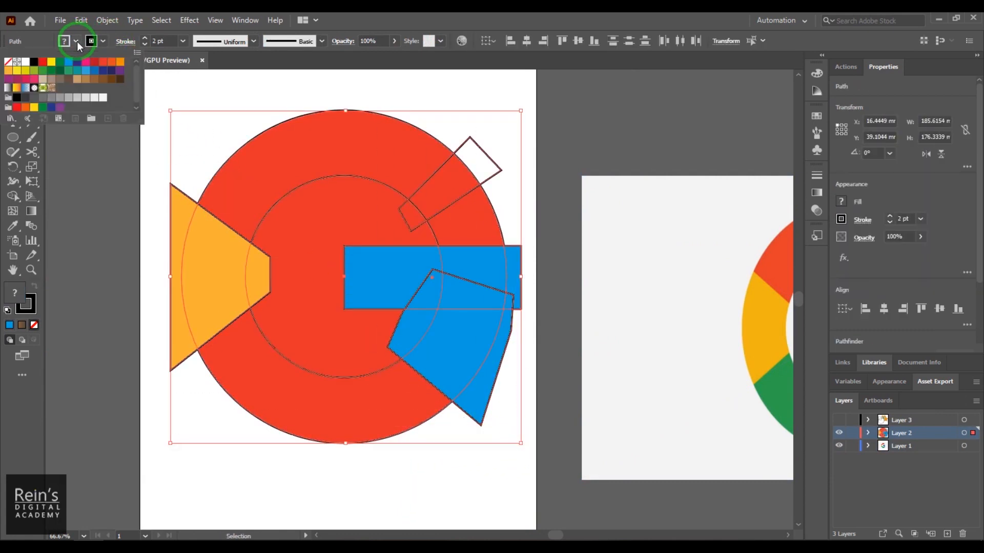
click(7, 63)
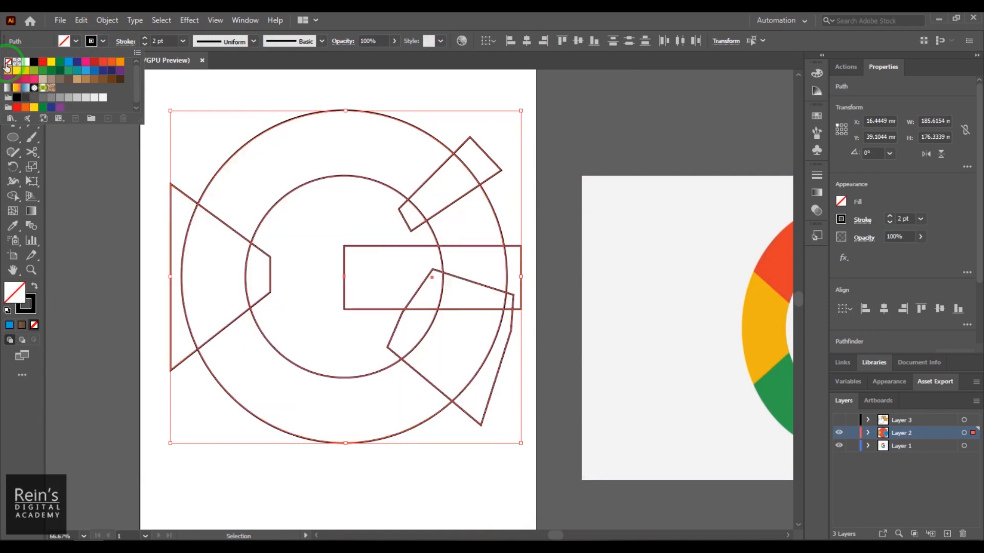
click(156, 41)
drag(162, 41, 143, 42)
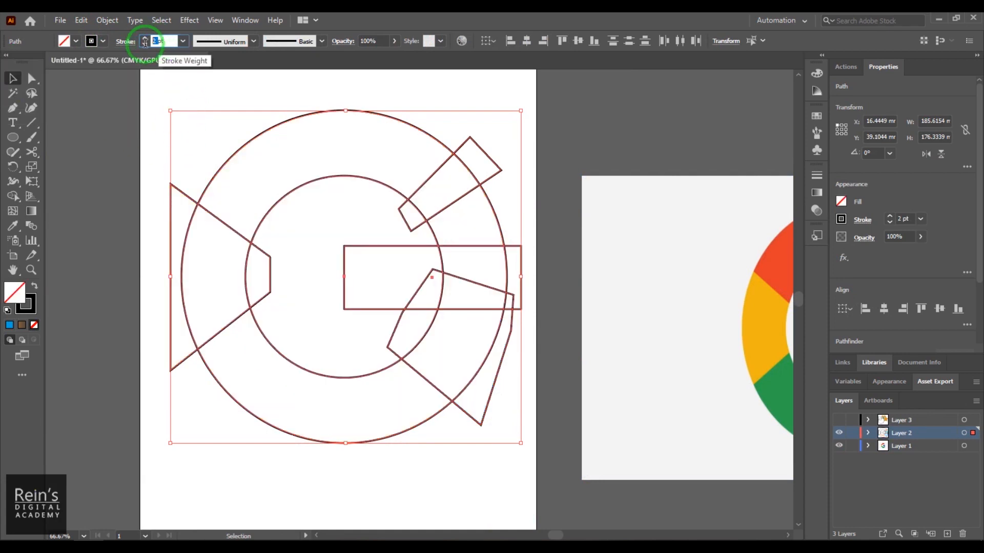
scroll(164, 41, up, 8)
scroll(164, 41, up, 4)
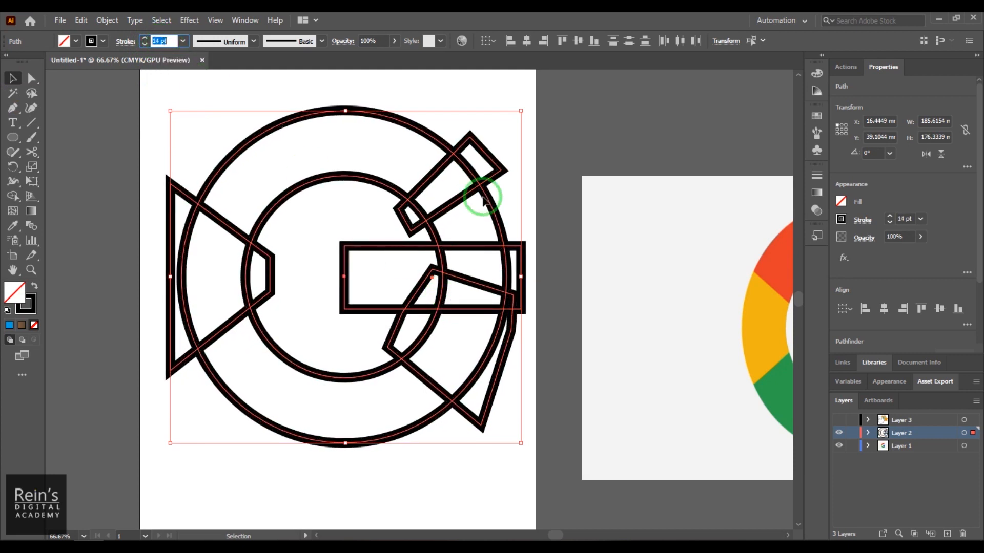
- Undo the stroke weight and fill changes on the Layer 2 shapes
key(ctrl)
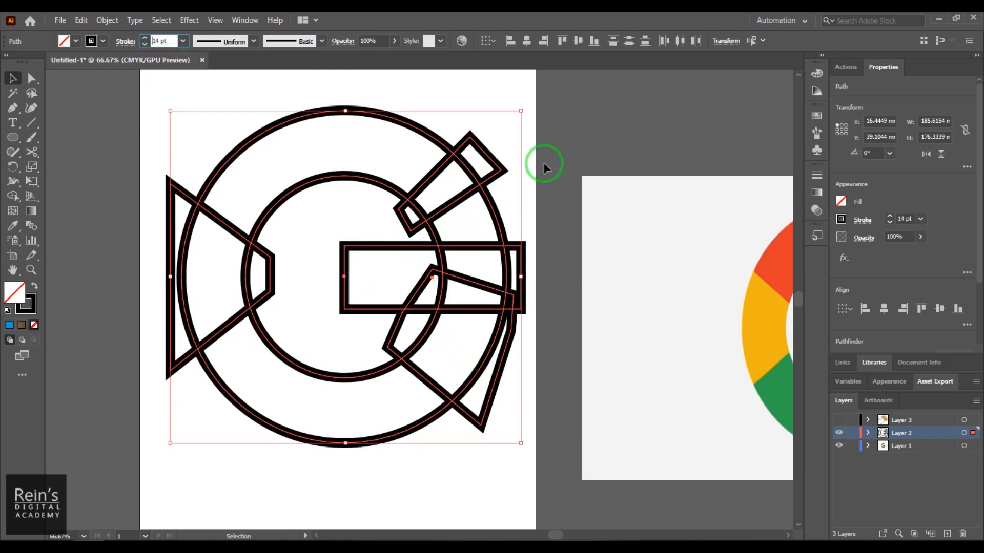
click(552, 154)
key(ctrl+z)
key(ctrl+z)
key(ctrl+z)
key(ctrl+z)
key(ctrl+z)
key(ctrl+z)
key(ctrl+z)
key(ctrl+z)
key(ctrl+z)
key(ctrl+z)
key(ctrl+z)
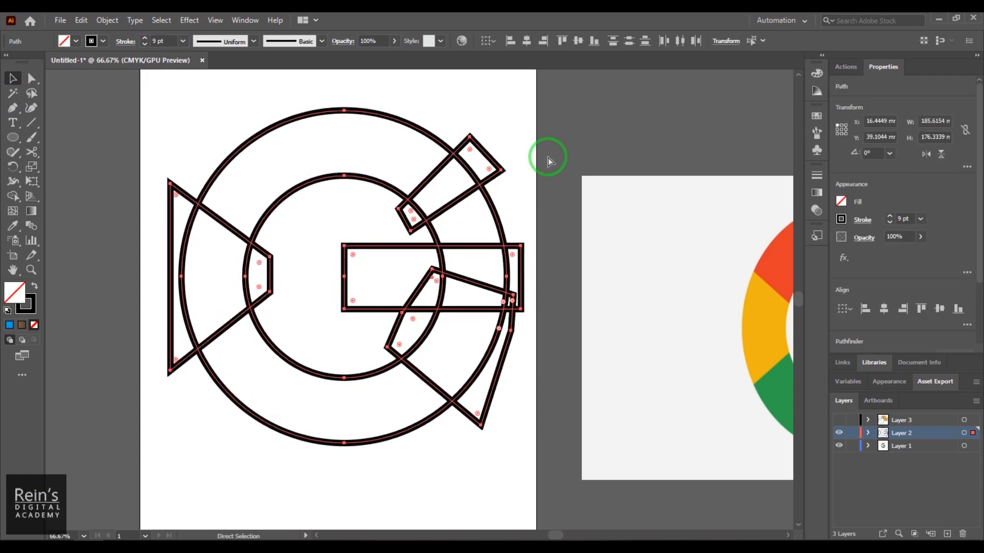
key(ctrl+z)
key(ctrl+z)
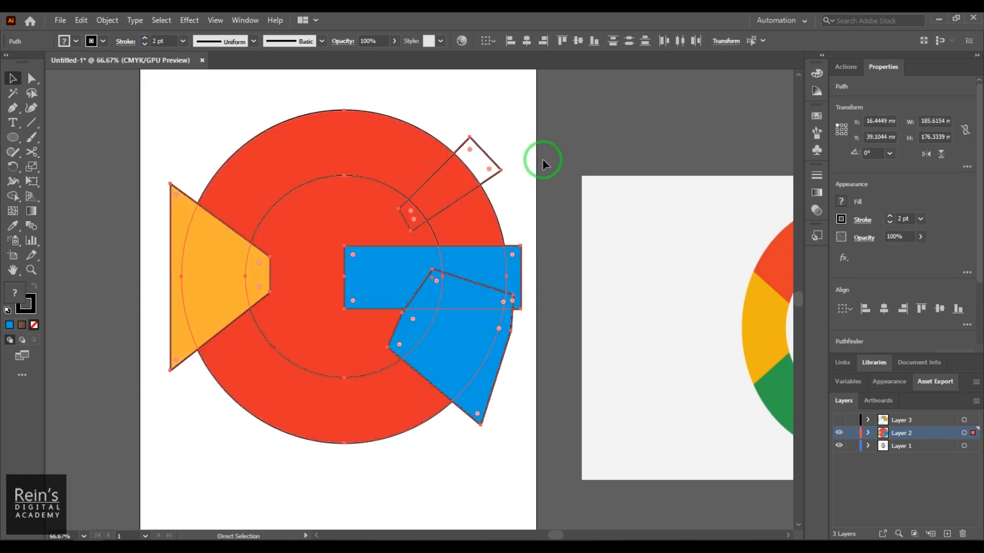
- Select all Layer 2 shapes and, in the Shape Builder options, disable Gap Detection and In Merge Mode, Clicking Stroke Splits the Path
click(537, 477)
drag(438, 433, 465, 435)
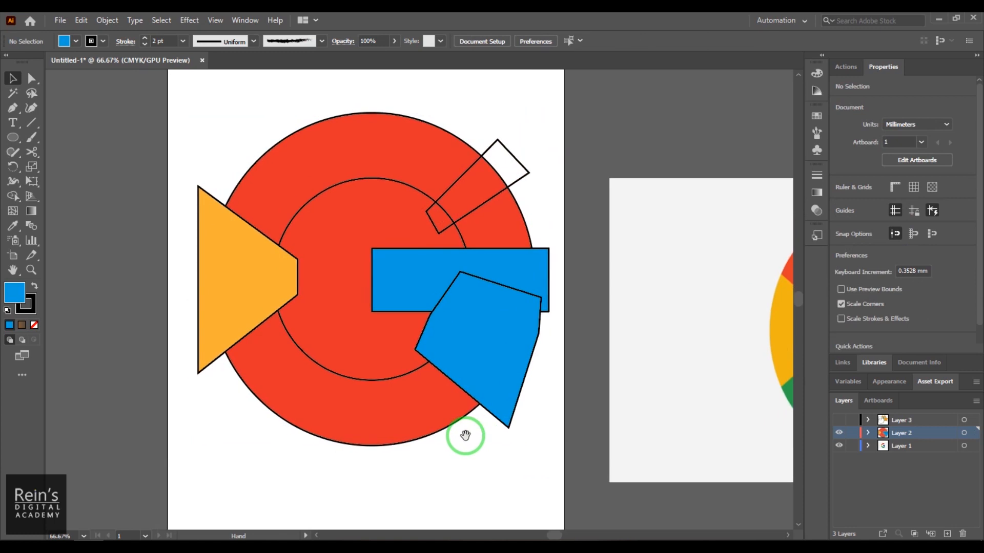
drag(457, 387, 536, 452)
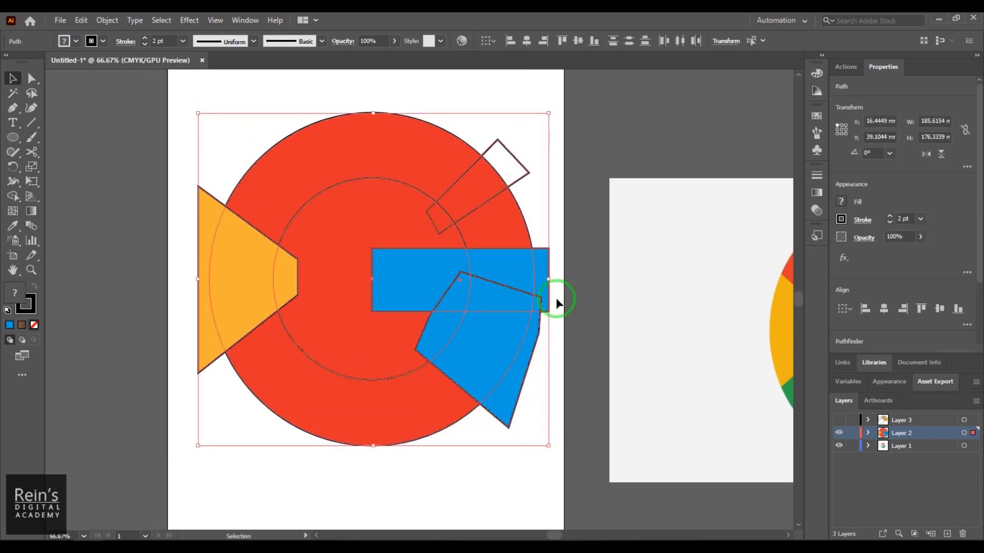
click(523, 177)
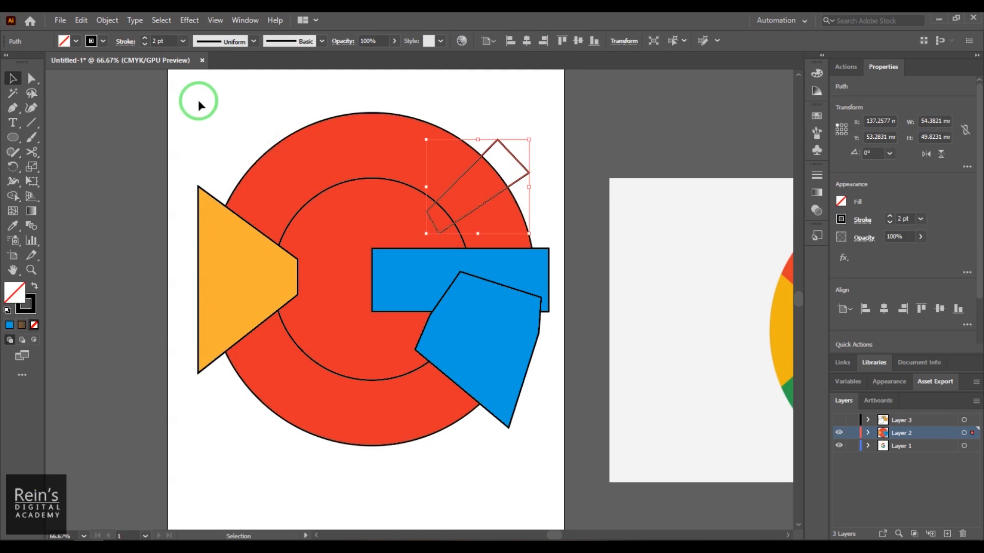
drag(185, 111, 549, 472)
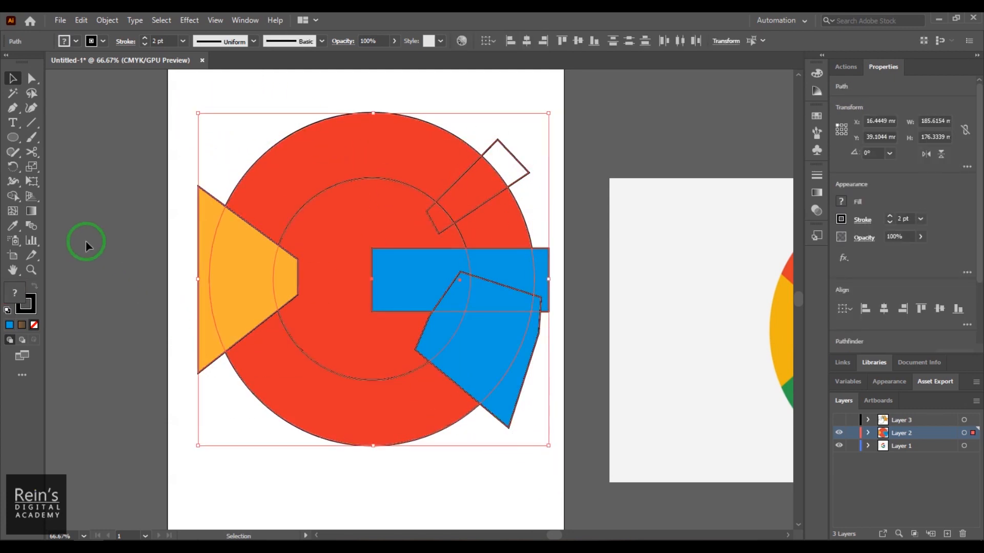
double_click(14, 197)
click(707, 232)
click(675, 149)
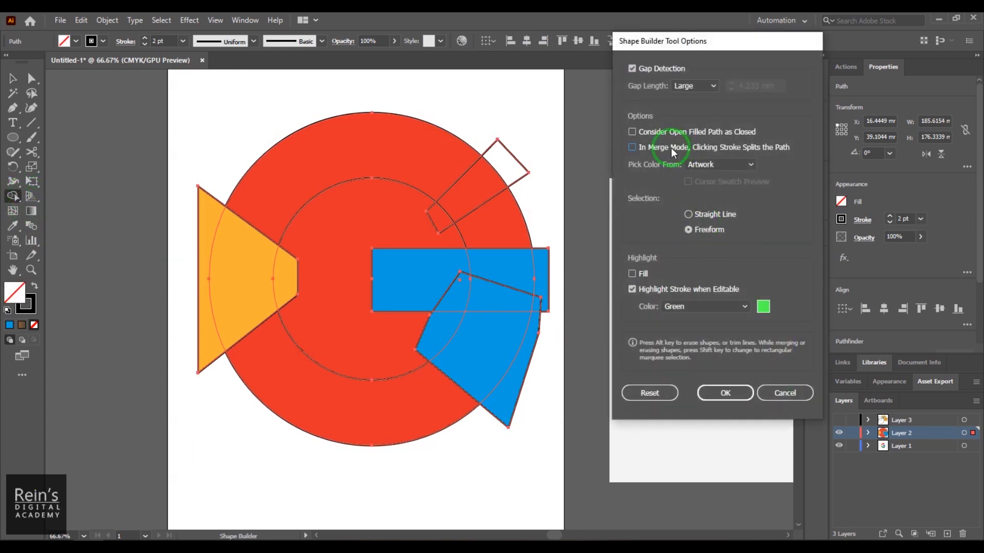
click(647, 69)
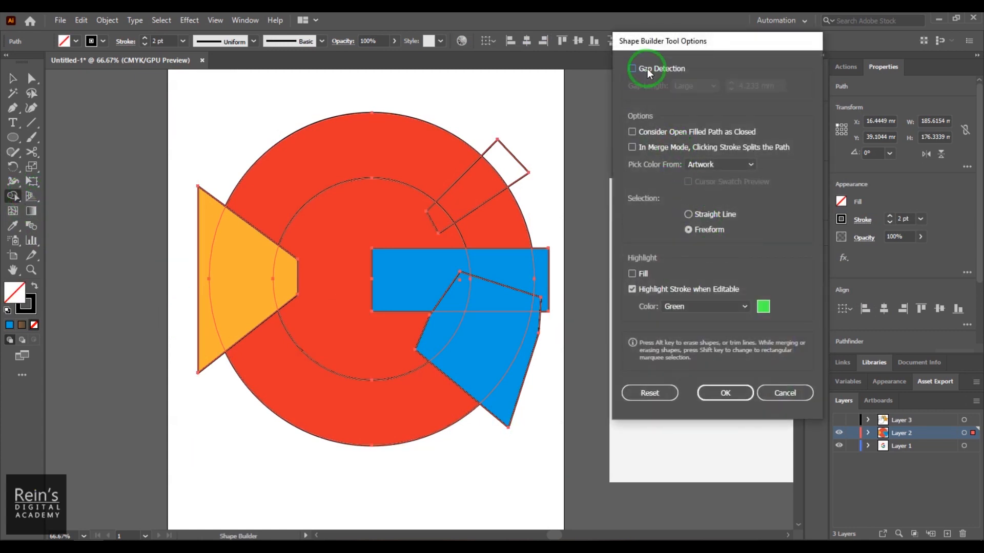
click(733, 392)
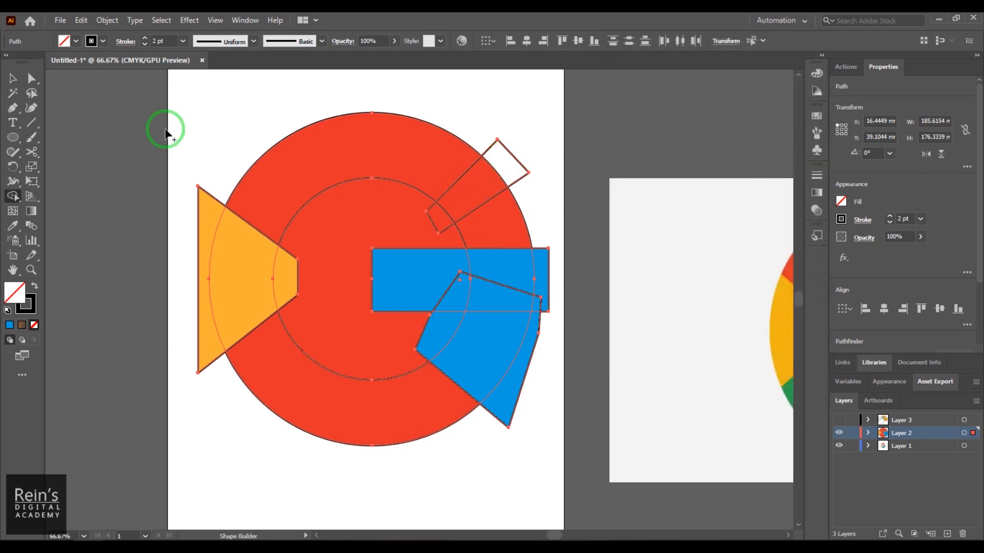
- Enable the Fill highlight in the Shape Builder Tool Options
double_click(13, 197)
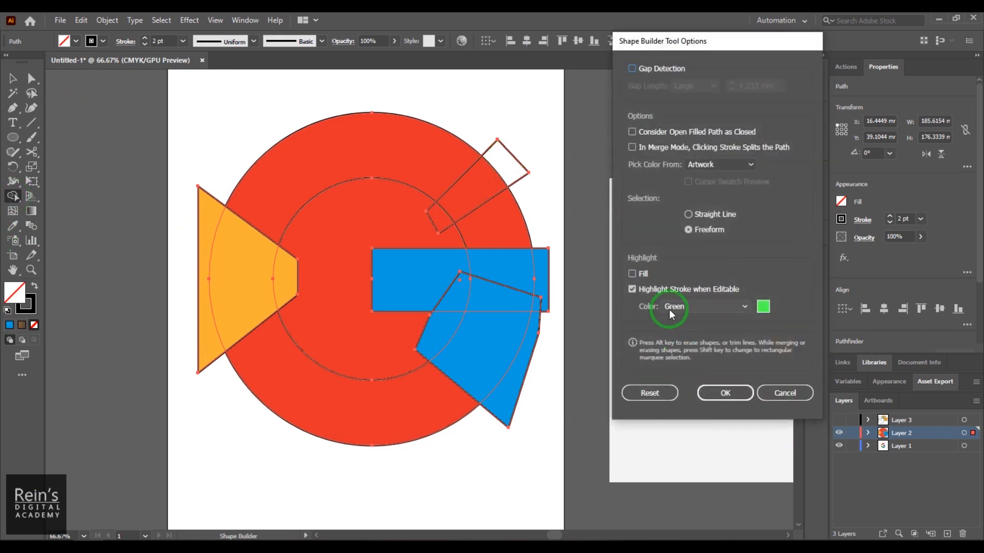
click(641, 275)
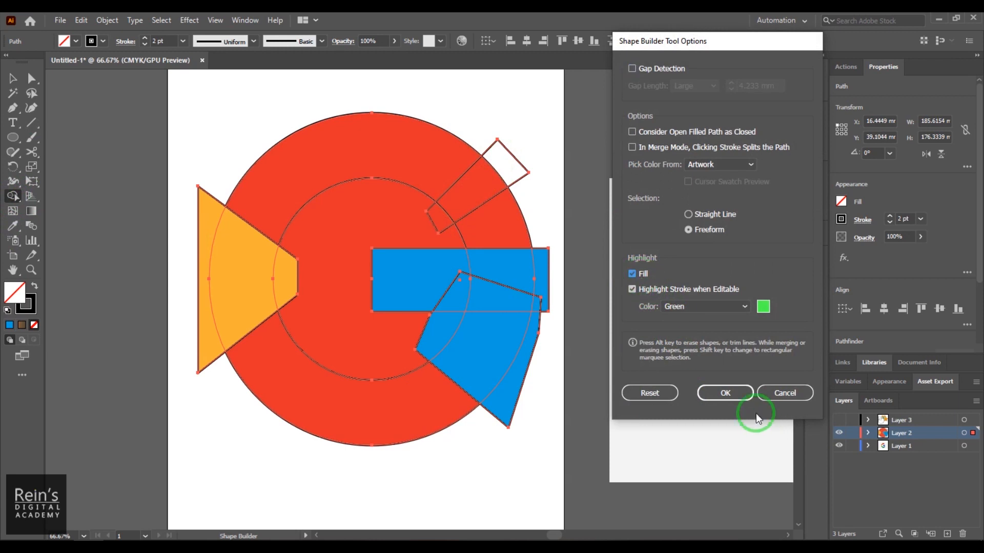
click(737, 395)
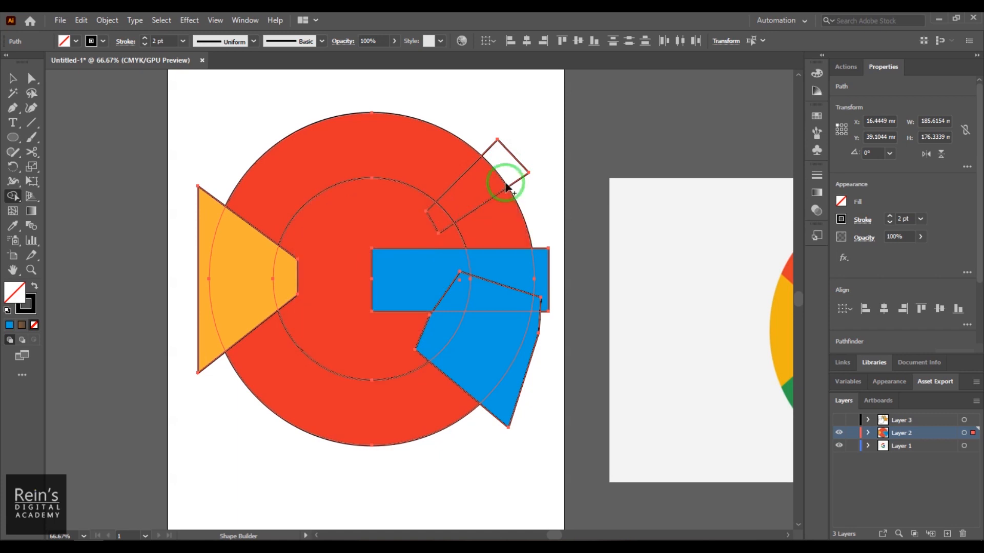
- With Shape Builder, erase the upper-right opening, the inner circle, and the yellow and blue pieces protruding beyond the G ring
mouse_move(515, 143)
mouse_down()
mouse_move(501, 179)
mouse_move(436, 222)
mouse_up()
mouse_move(542, 205)
mouse_down()
mouse_move(457, 236)
mouse_move(413, 235)
mouse_up()
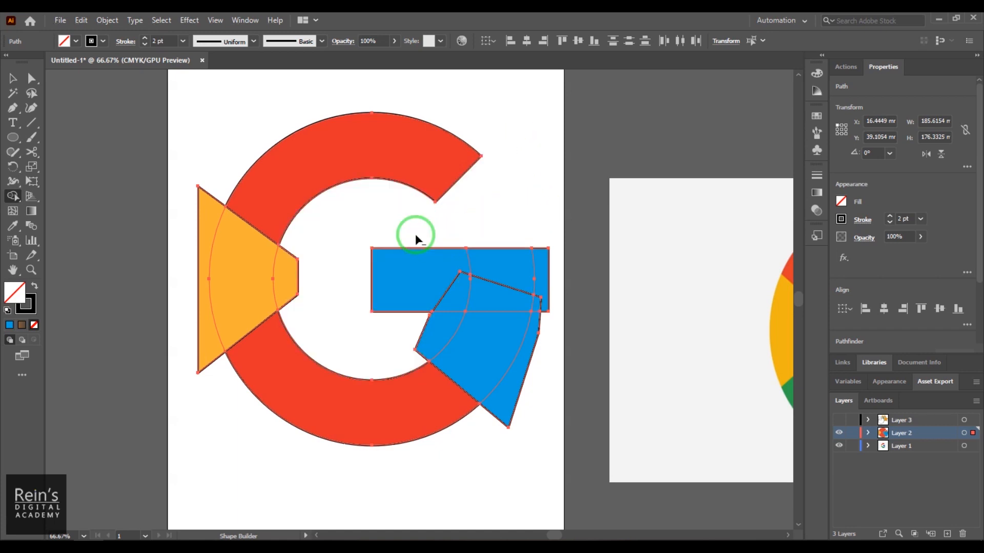
drag(293, 272, 303, 309)
drag(202, 249, 202, 359)
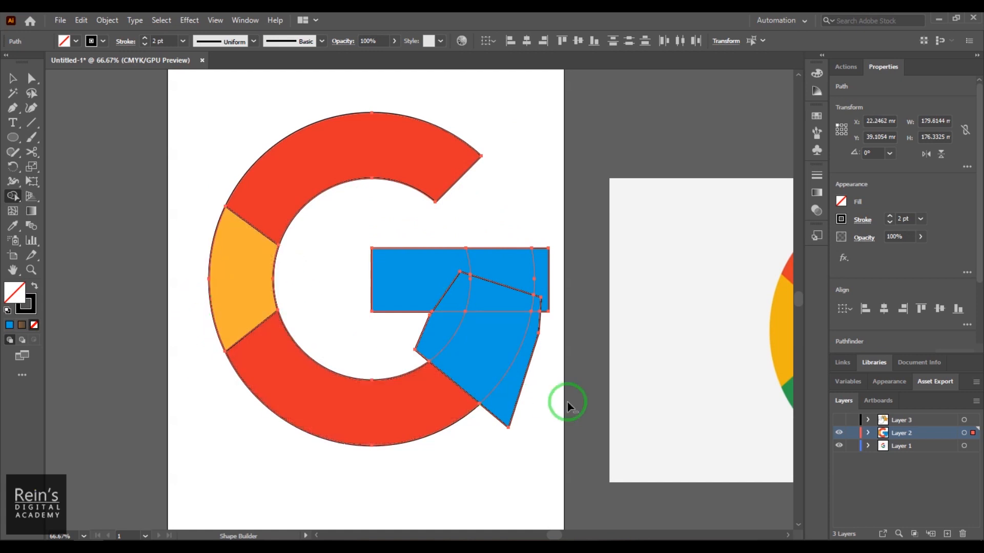
drag(533, 347, 544, 266)
alt+click(425, 339)
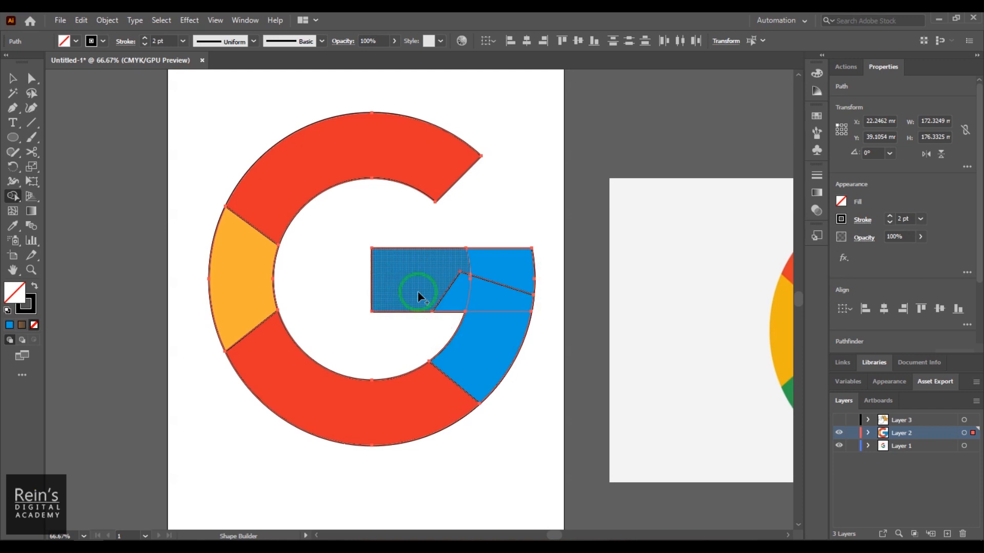
- Merge all the blue regions of the crossbar and lower-right arc into one shape with Shape Builder, and deselect the artwork
mouse_move(394, 277)
mouse_down()
mouse_move(423, 287)
mouse_move(481, 281)
mouse_move(489, 316)
mouse_move(528, 381)
mouse_up()
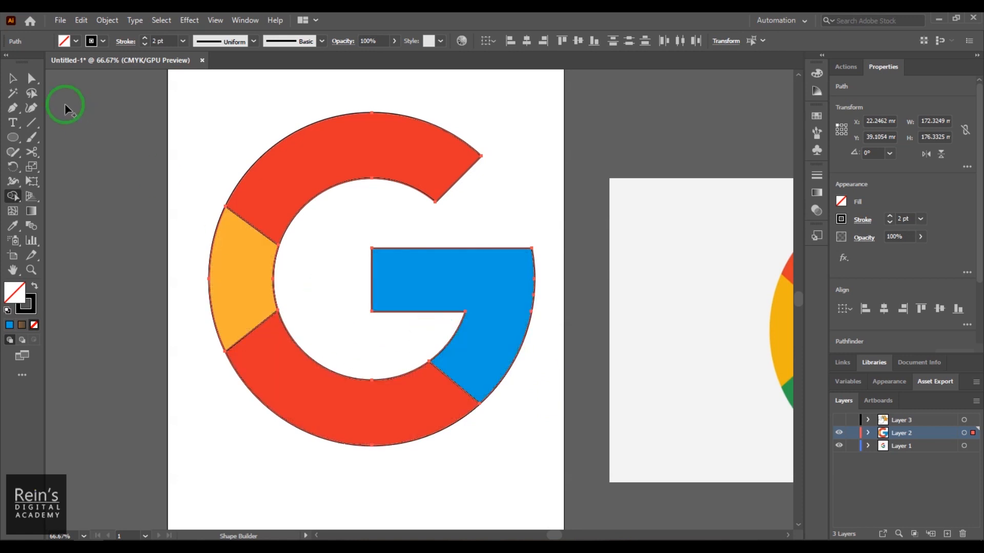
click(14, 80)
click(303, 492)
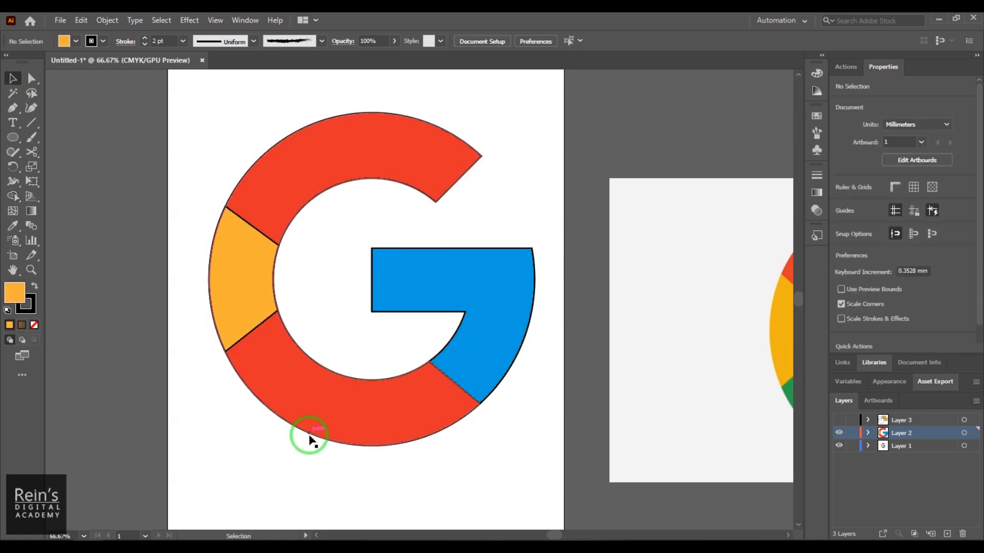
- Try moving the red C-shaped path away from the logo and undo the move
drag(308, 436, 296, 477)
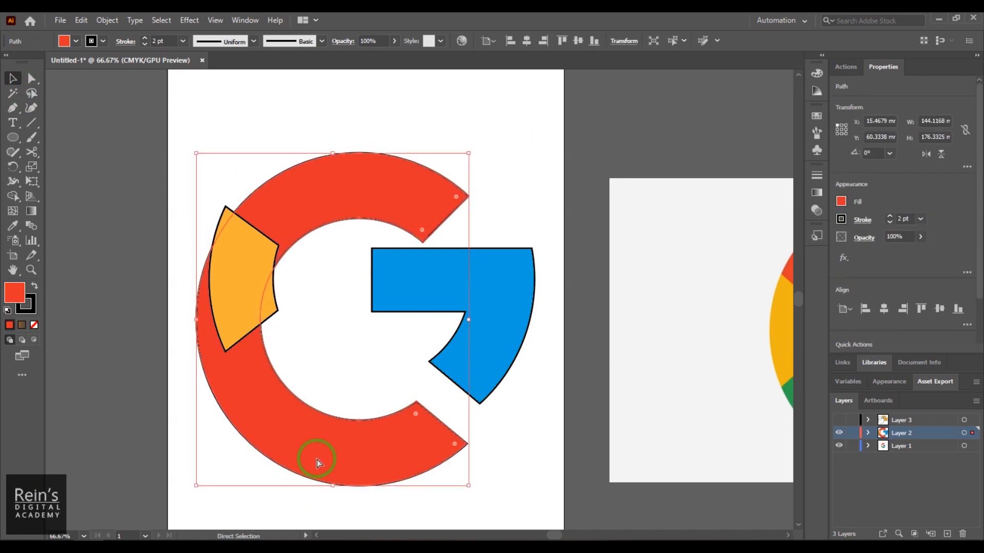
key(ctrl+z)
click(362, 469)
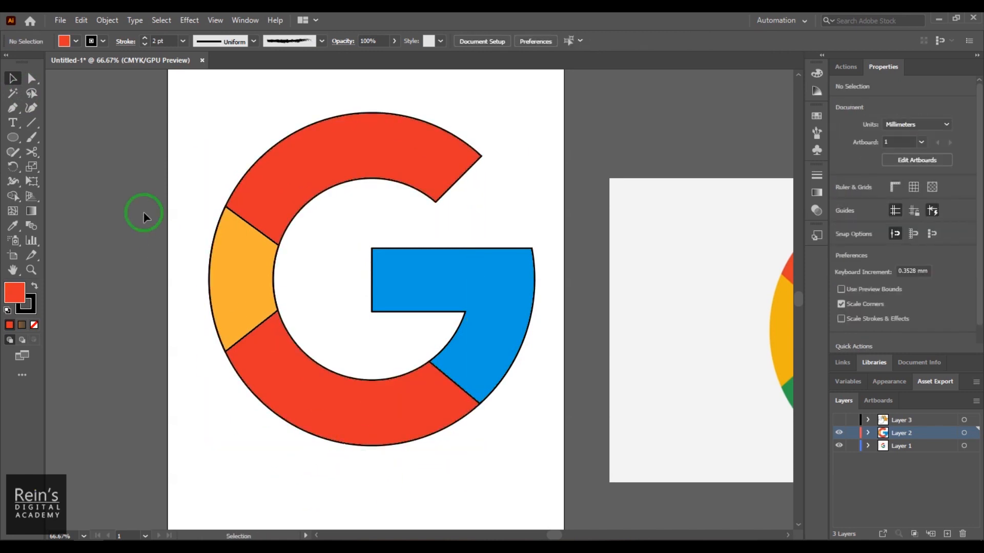
- Select all the logo shapes and use Shape Builder to separate the lower red arc from the upper one
drag(191, 127, 544, 483)
click(12, 195)
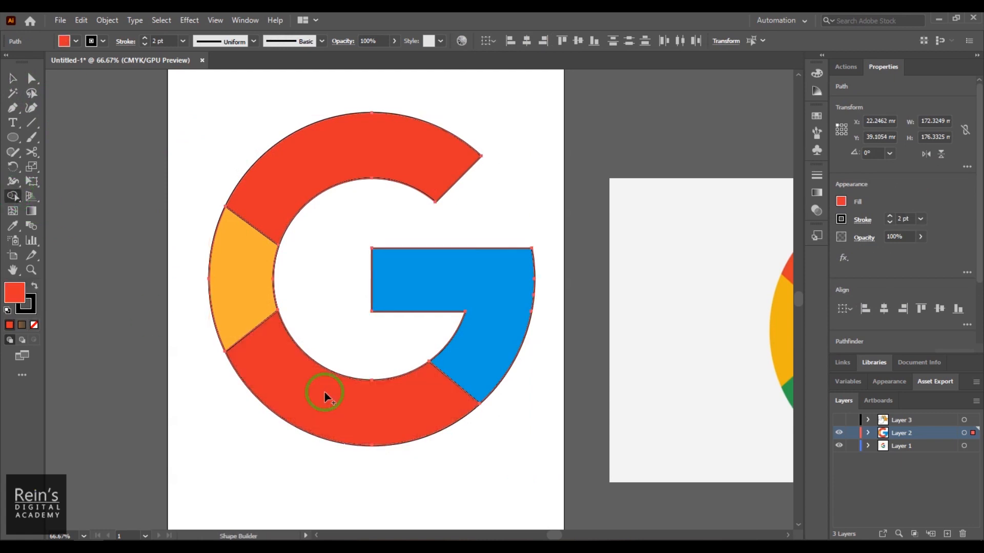
click(311, 410)
click(12, 78)
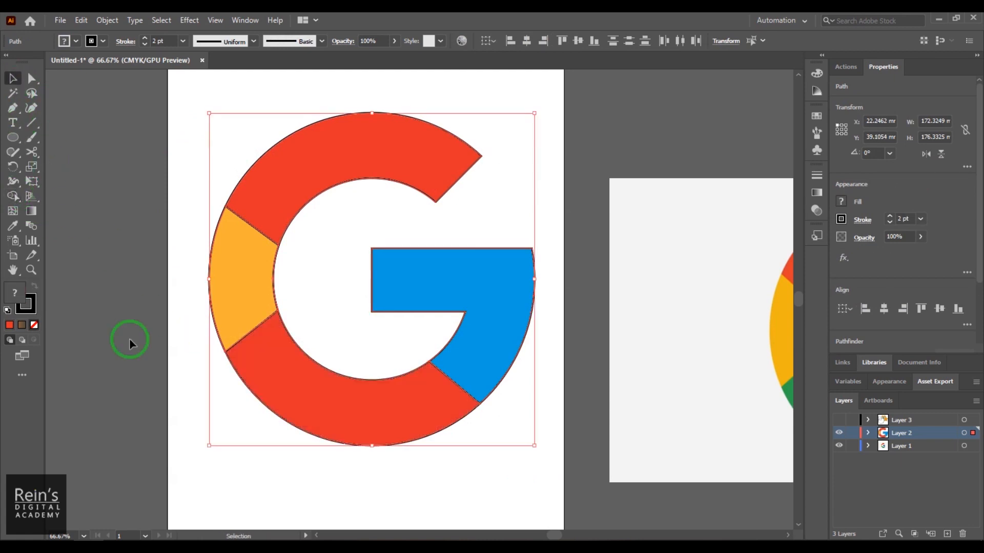
click(129, 338)
- Fill the lower red arc with a green swatch to match the Google logo reference
mouse_move(329, 413)
mouse_down()
mouse_move(327, 469)
mouse_move(327, 416)
mouse_up()
drag(449, 410, 353, 400)
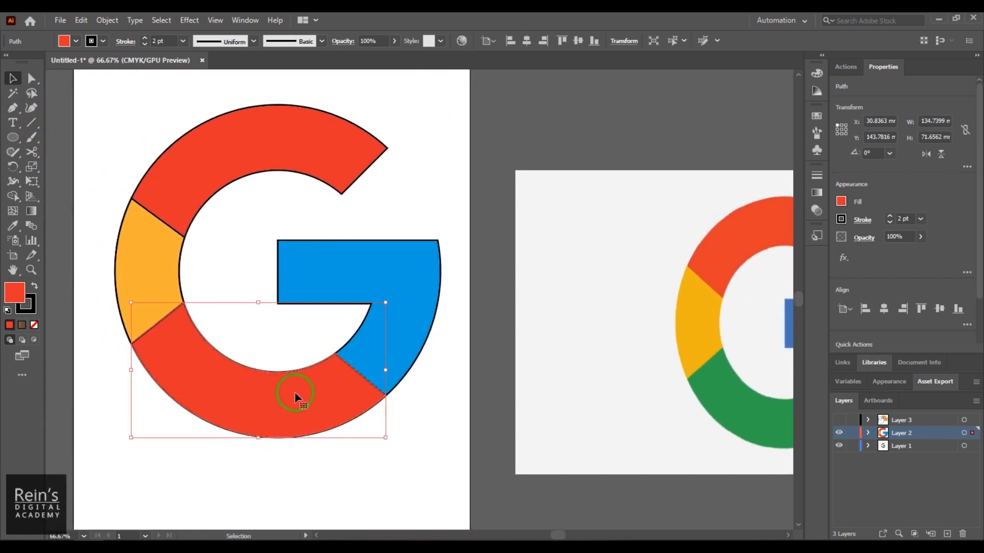
click(64, 41)
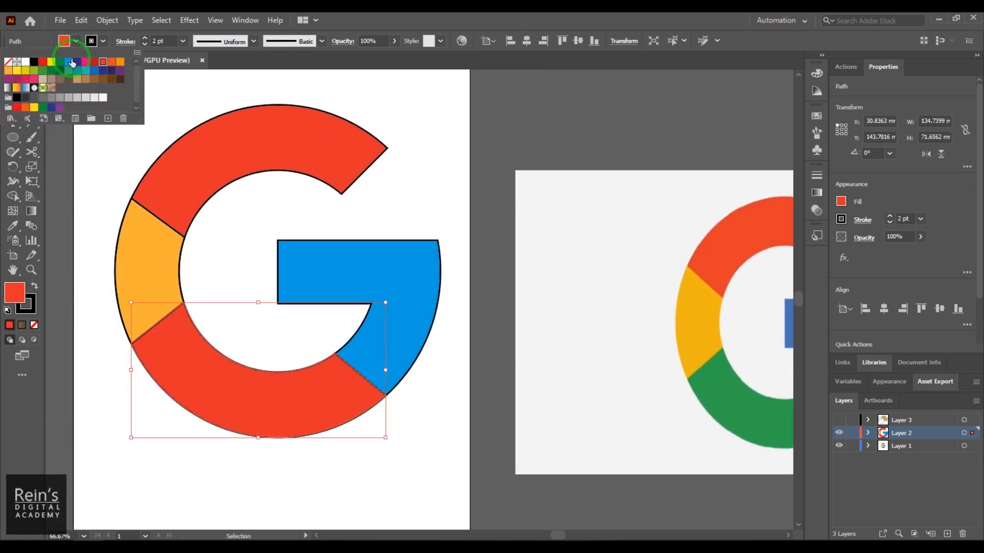
click(68, 70)
click(509, 398)
- Select all the G logo shapes and set their stroke to None
drag(414, 366, 520, 367)
drag(215, 93, 578, 456)
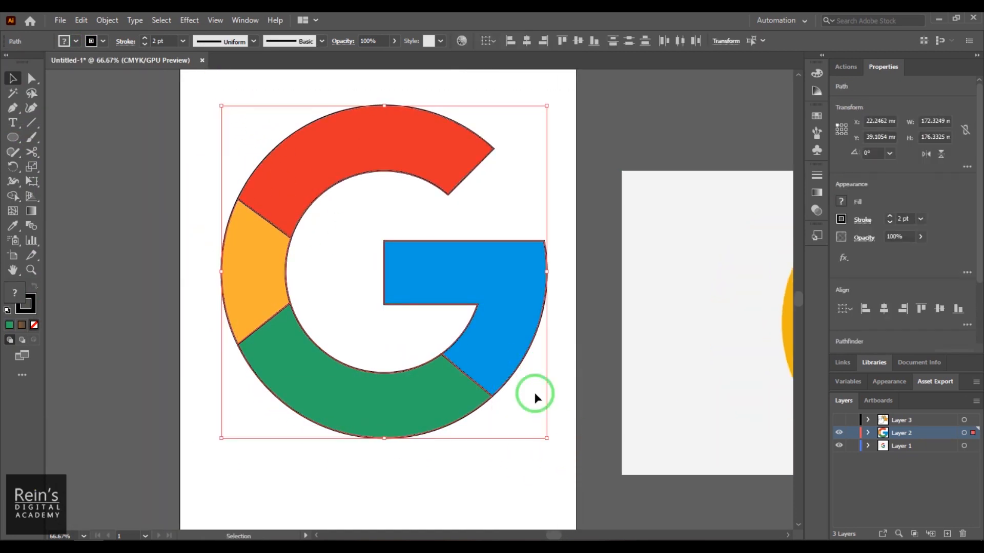
click(103, 41)
click(8, 61)
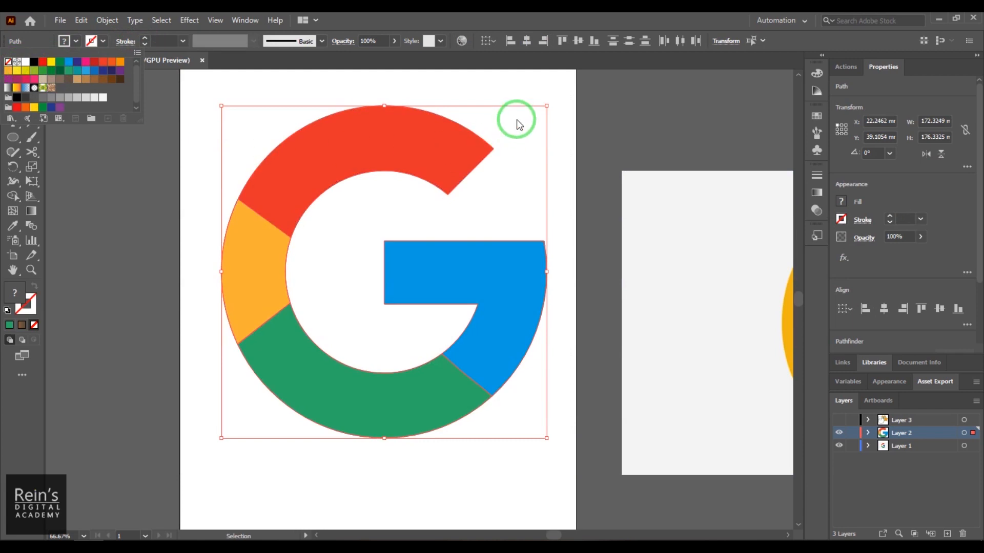
click(584, 119)
click(368, 498)
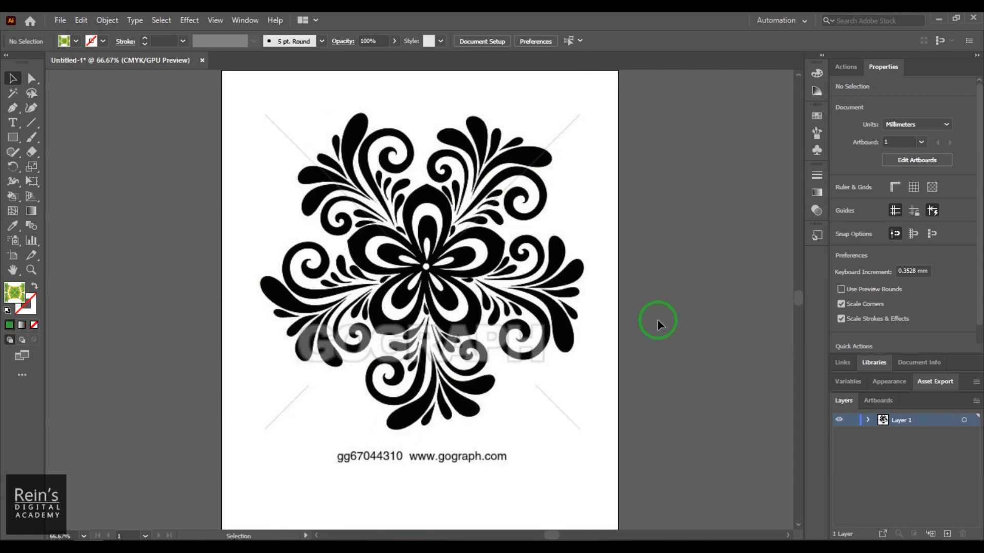
- Activate the Live Paint Bucket tool in the floral pattern document
click(175, 128)
click(18, 194)
click(18, 192)
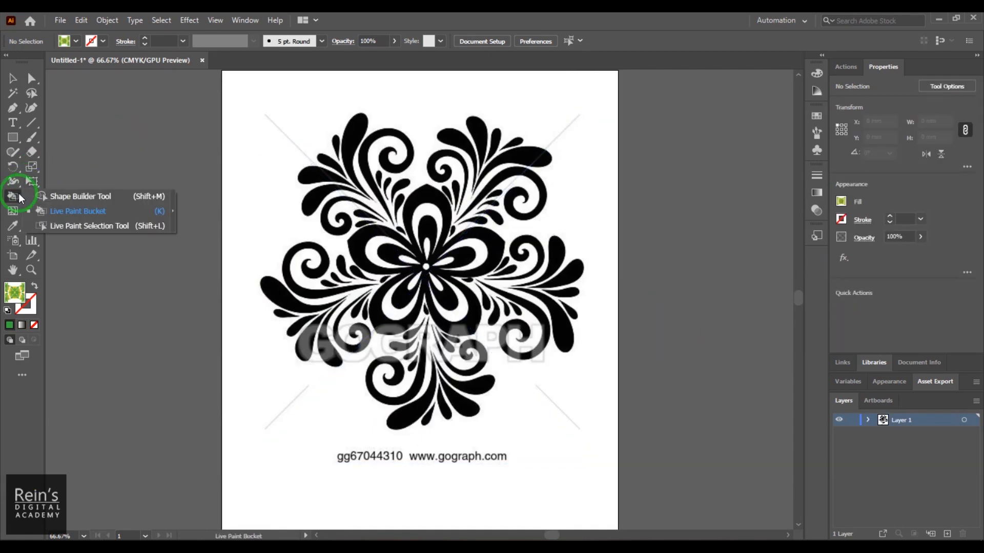
click(97, 208)
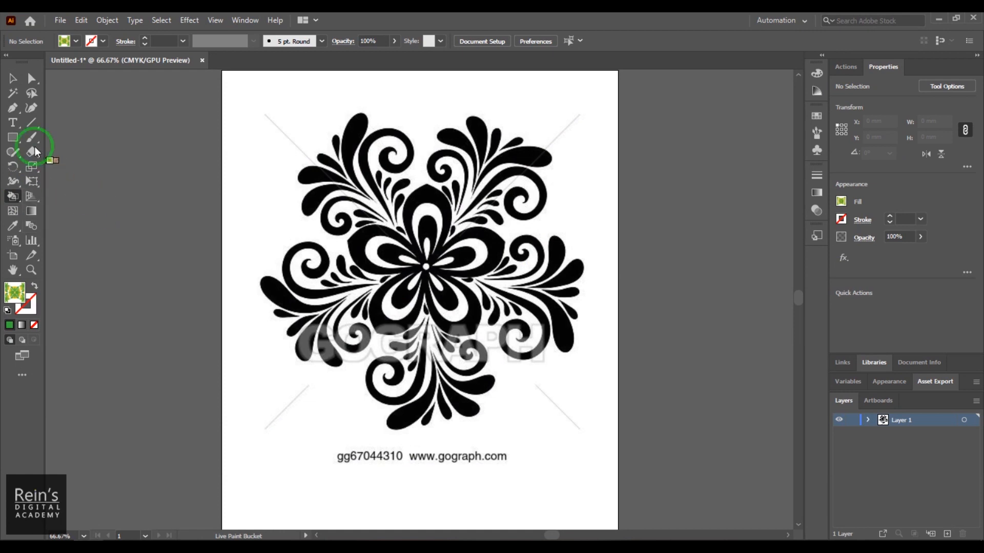
- Move the linked floral pattern image to about X 11.3 mm, Y 18.4 mm on the artboard
click(16, 80)
drag(455, 276, 455, 320)
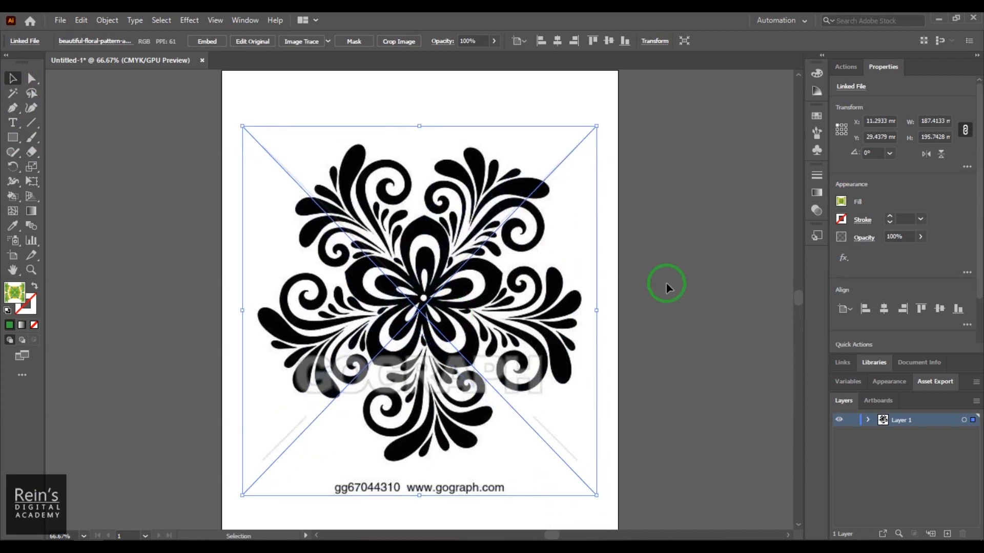
drag(425, 353, 452, 343)
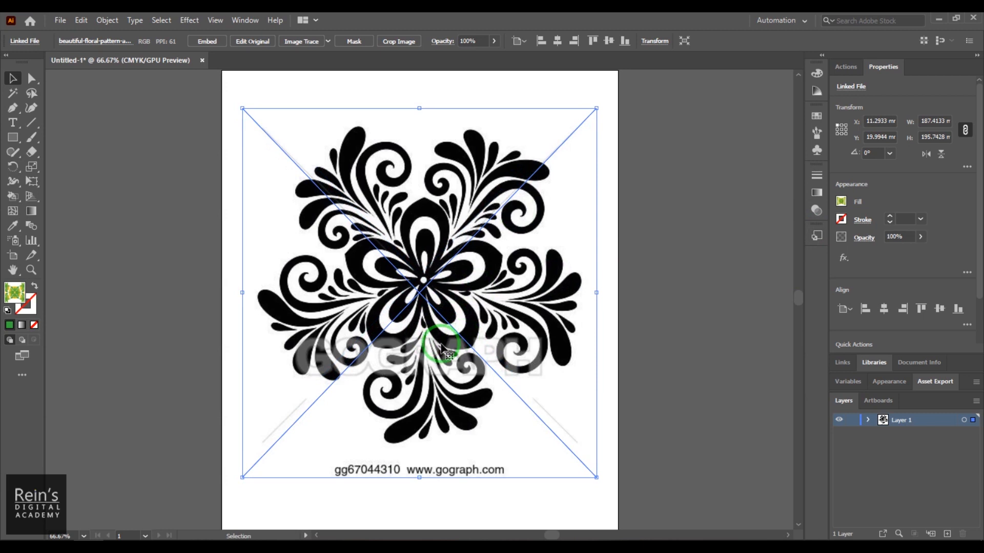
drag(506, 335, 496, 311)
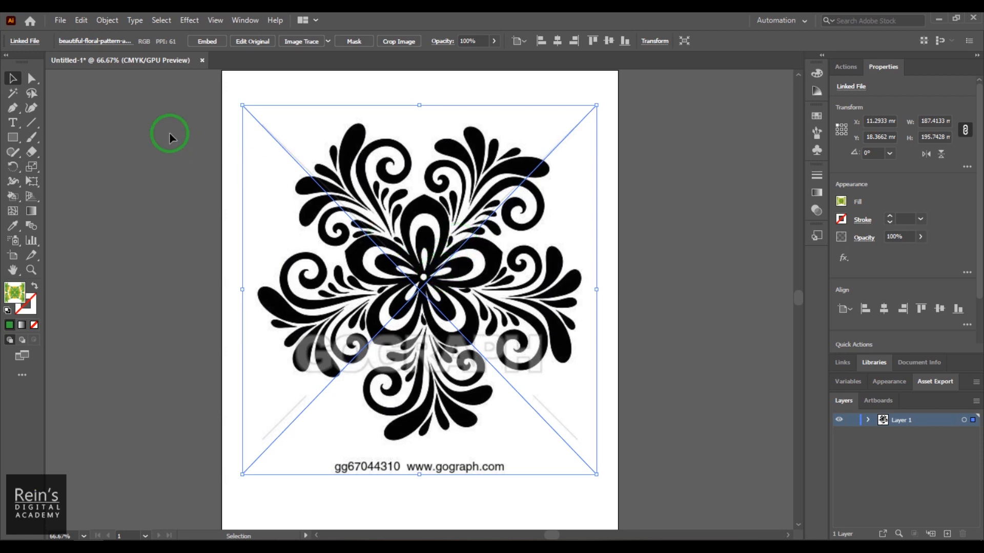
- Convert the floral image to vector paths with Image Trace's Make and Expand, and check the traced group
click(107, 23)
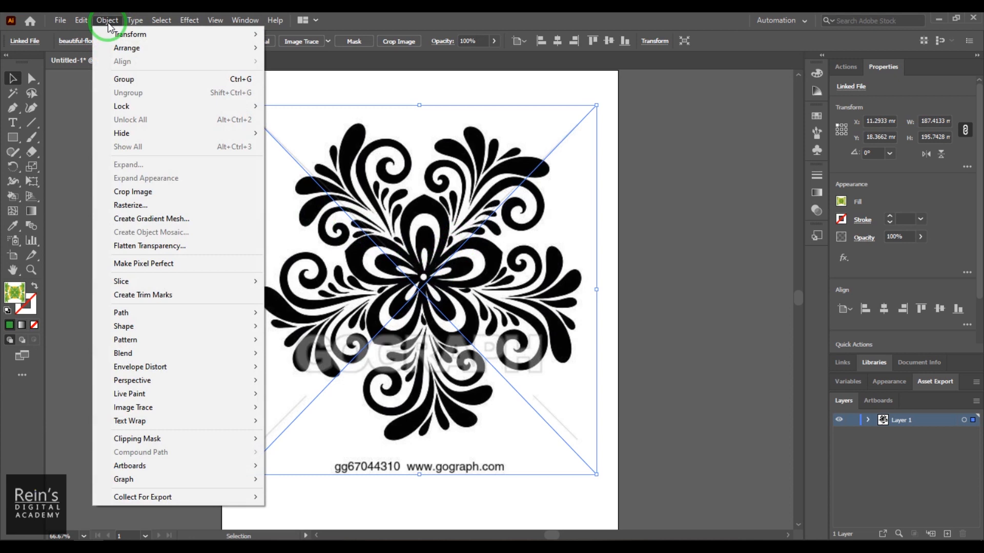
mouse_move(220, 407)
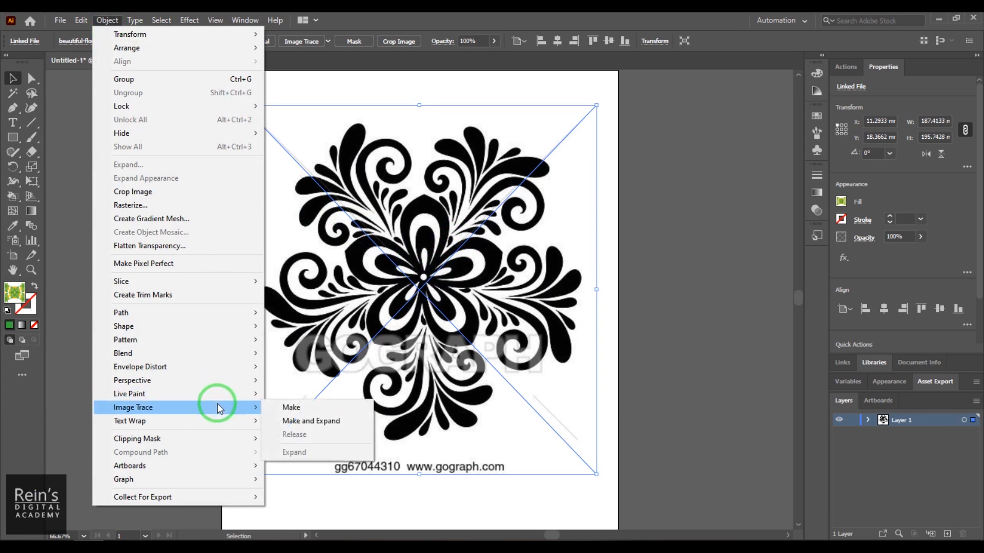
click(308, 421)
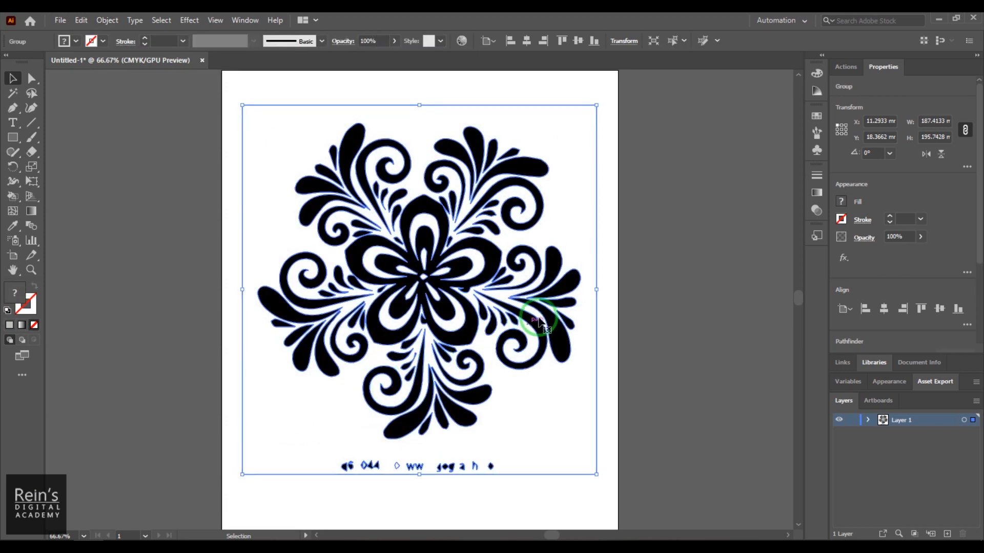
click(635, 349)
click(489, 331)
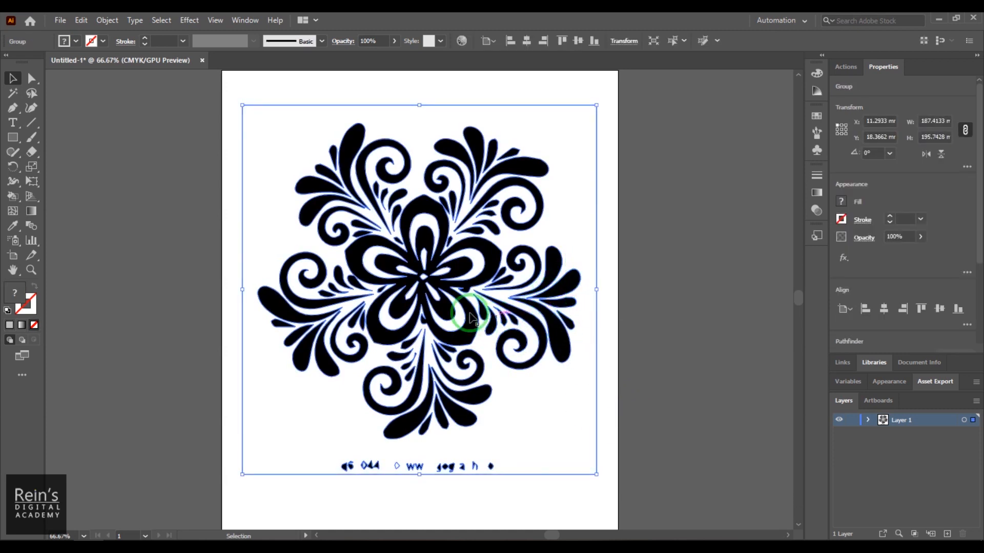
click(438, 493)
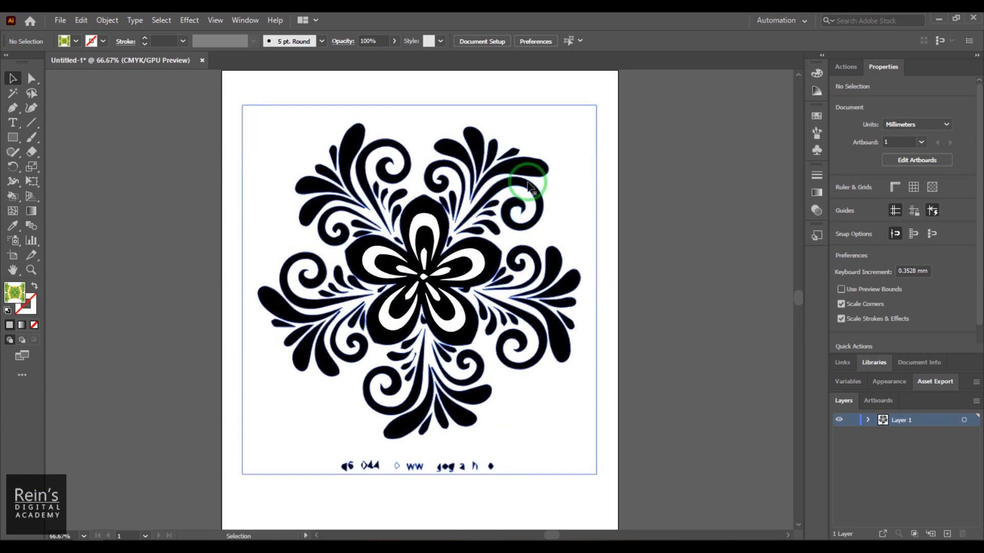
- Shift the traced floral artwork slightly and ungroup it
mouse_move(572, 206)
mouse_down()
mouse_move(572, 194)
mouse_move(568, 202)
mouse_up()
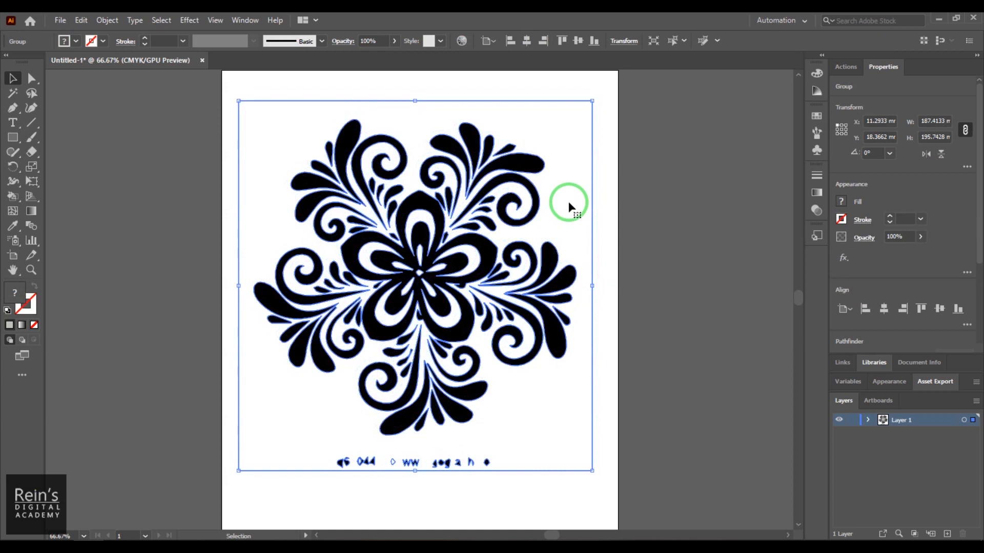
right_click(567, 201)
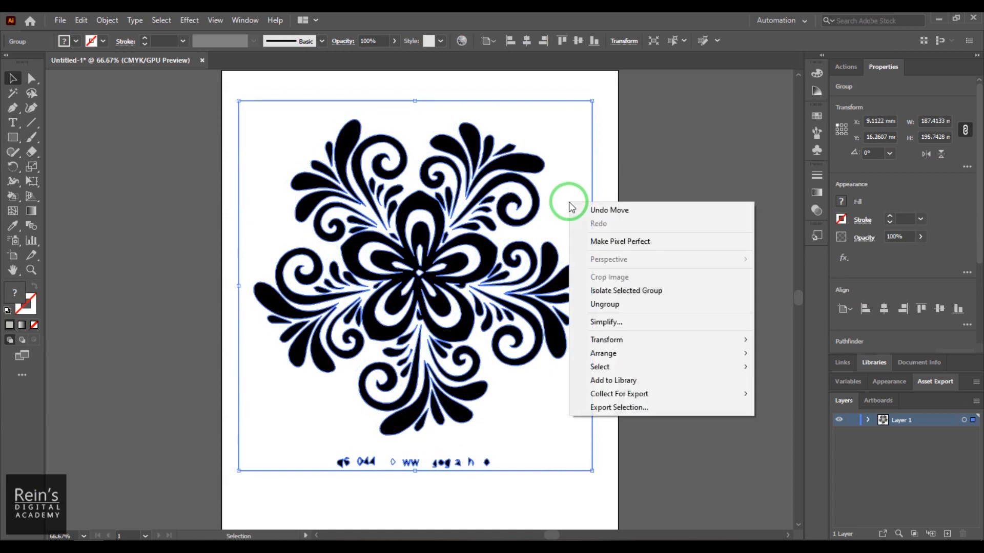
click(638, 307)
- Delete the white background compound path and the traced watermark text remnants below the flower
click(555, 466)
click(544, 441)
drag(544, 441, 643, 422)
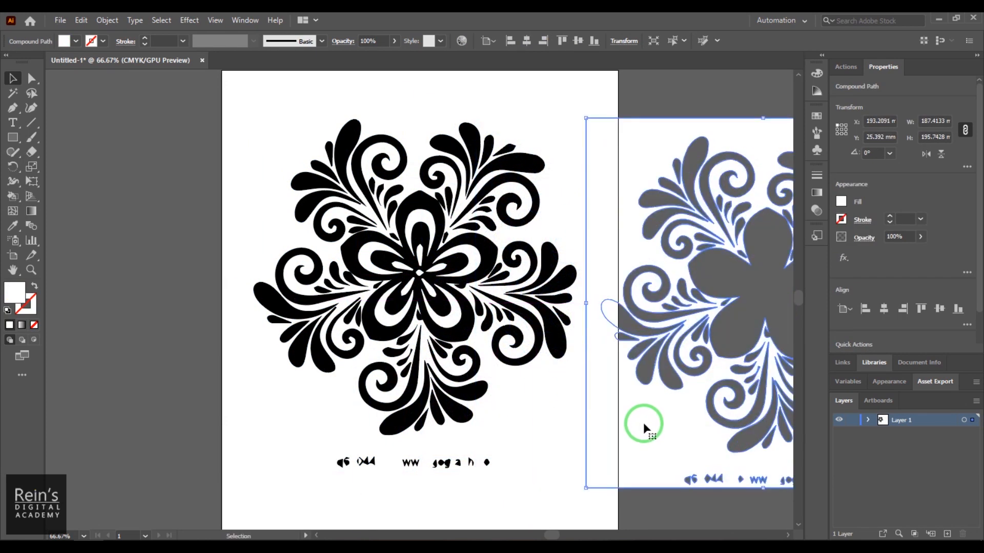
key(Delete)
drag(312, 461, 545, 499)
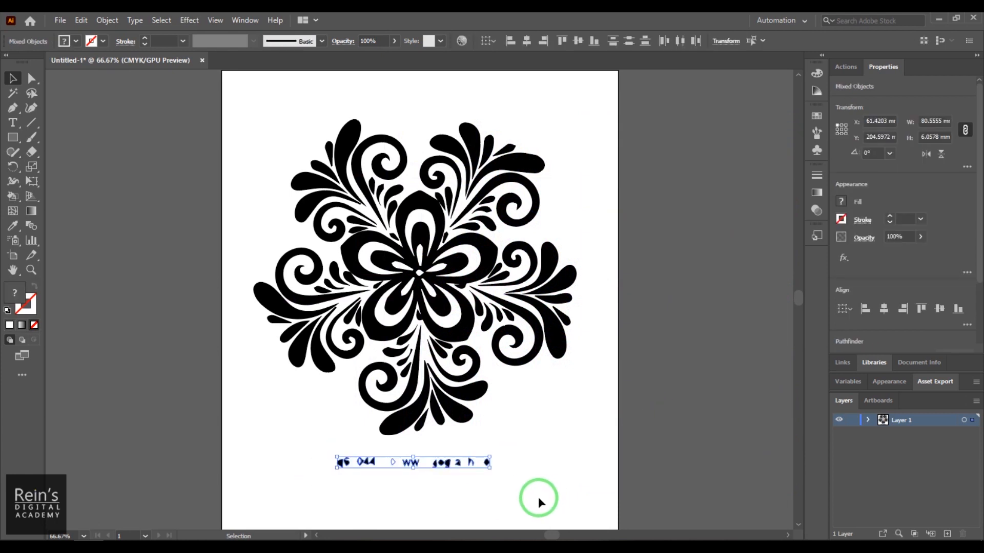
key(Delete)
- Select all the remaining floral shapes and group them
drag(257, 109, 585, 466)
right_click(483, 228)
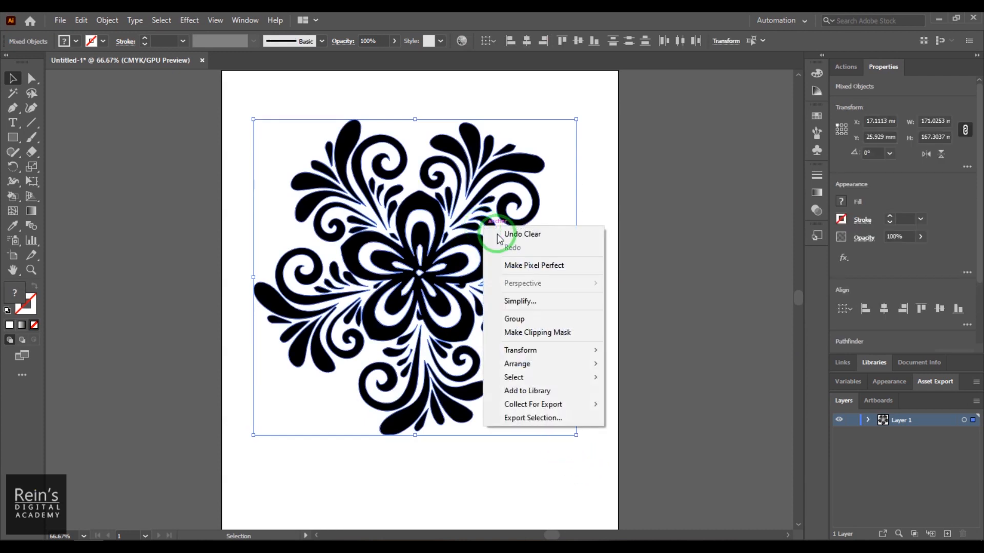
click(539, 324)
click(698, 352)
- Move the flower group to about X 3.9 mm, Y 9.2 mm and enlarge it to nearly the artboard's width
drag(469, 276, 425, 263)
drag(418, 226, 436, 219)
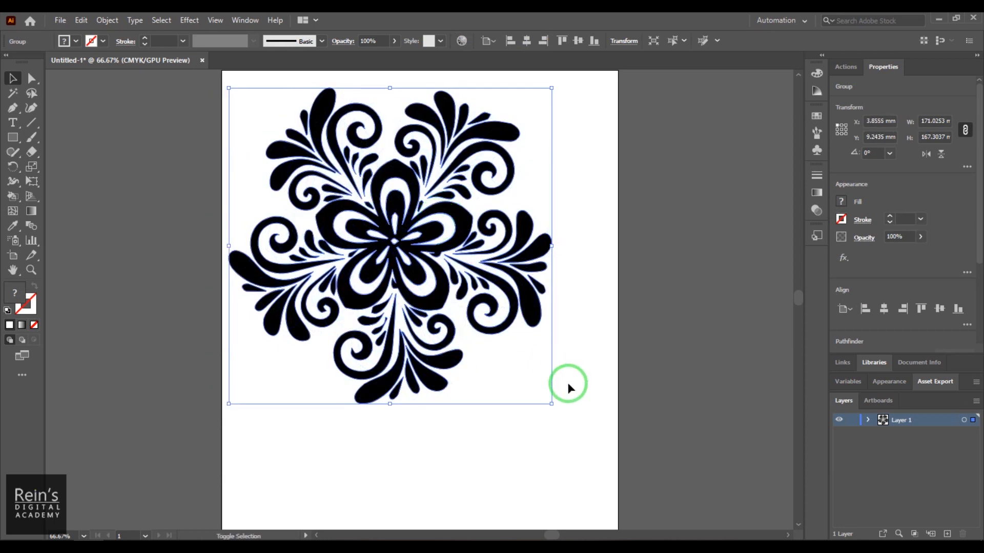
drag(553, 404, 618, 461)
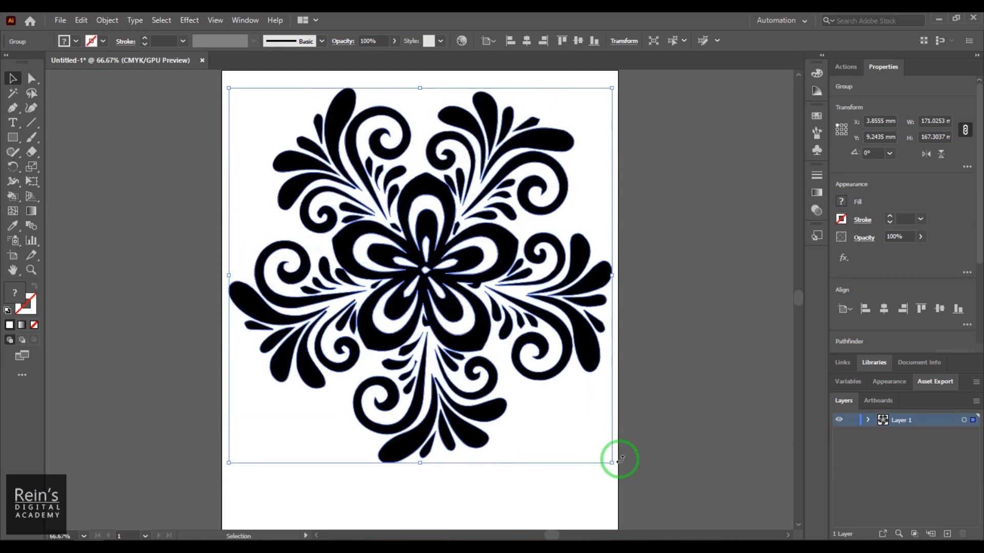
click(656, 361)
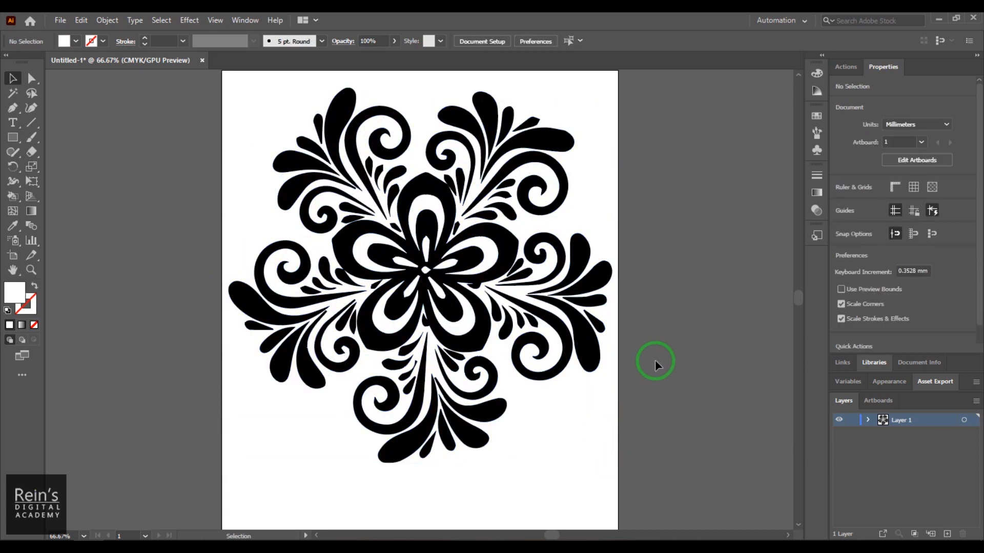
- Convert the floral group into a Live Paint group with the Live Paint Bucket, filling the tall upper-left leaf with white
mouse_move(14, 195)
mouse_down()
mouse_move(105, 196)
mouse_move(112, 217)
mouse_up()
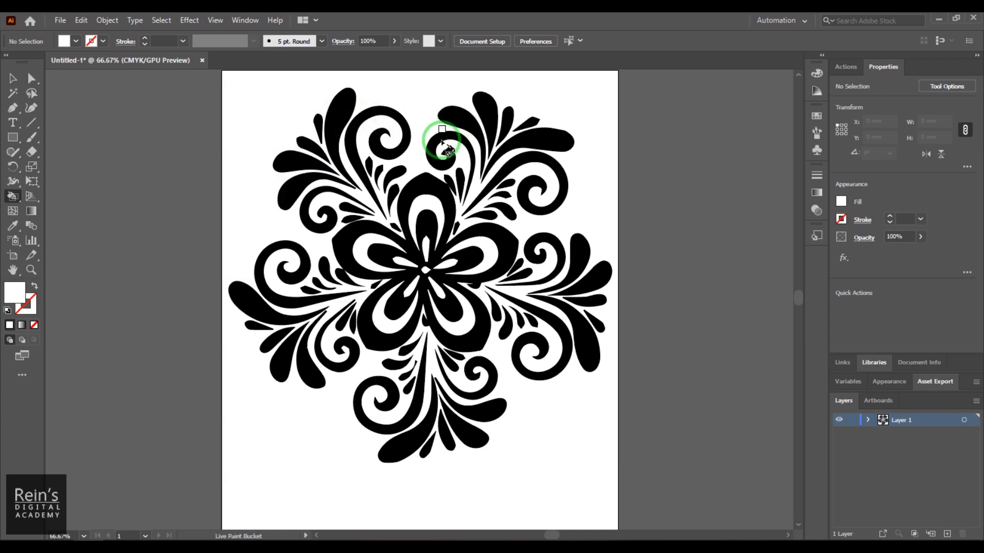
click(14, 81)
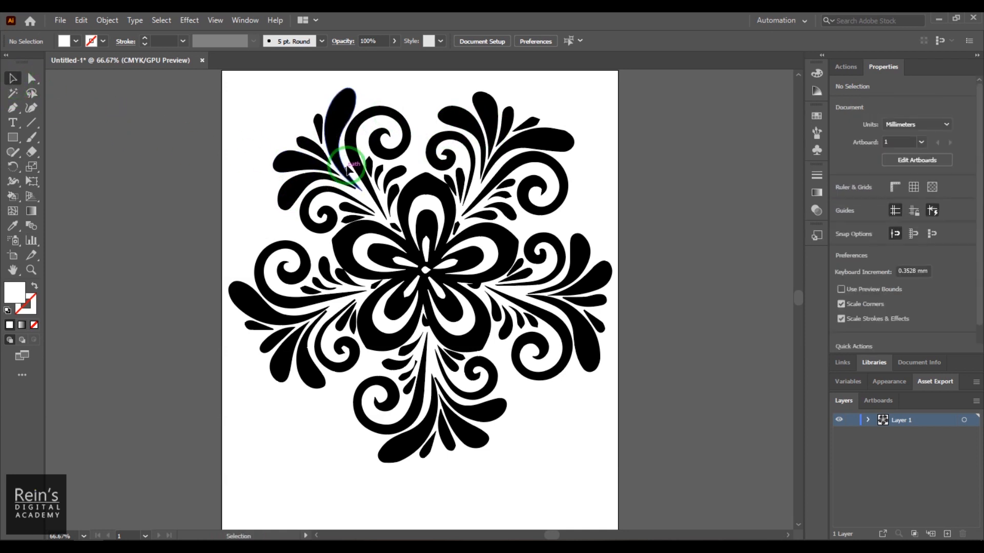
click(350, 155)
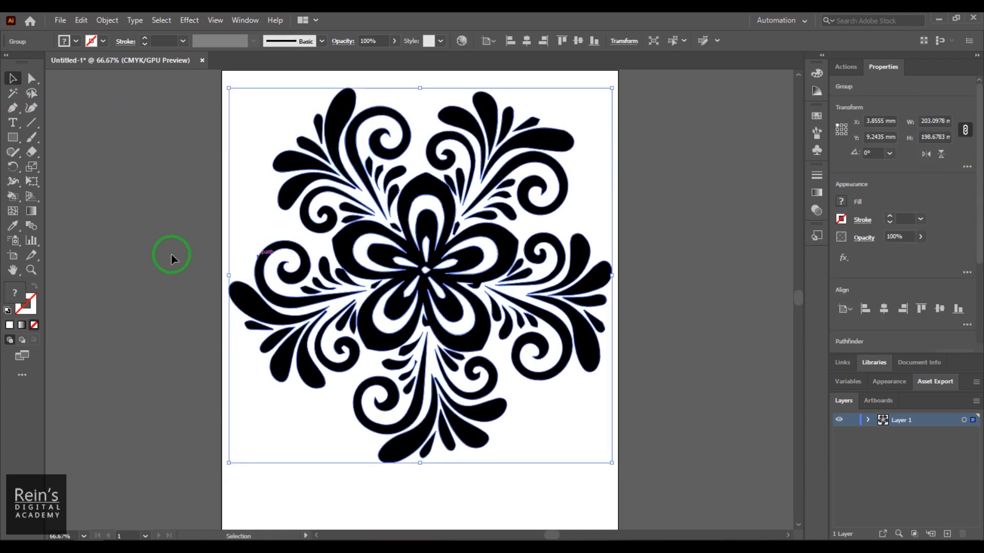
click(13, 196)
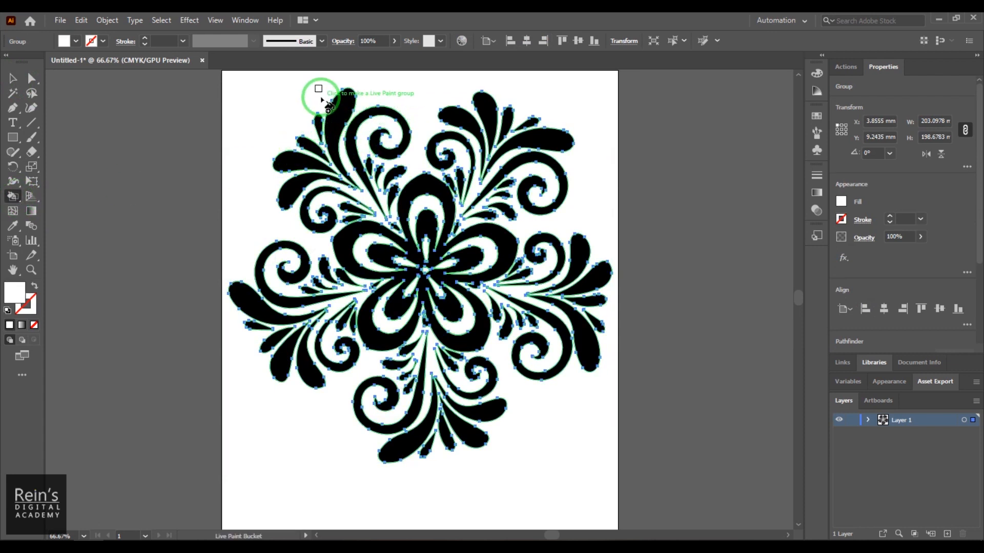
click(335, 126)
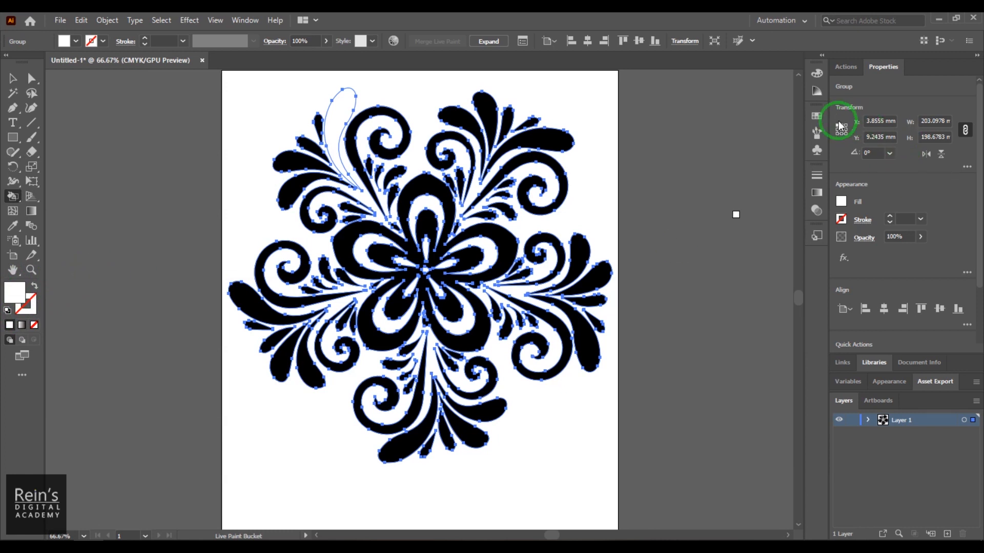
- Show the swatches and try red and tan fills before choosing the green foliage pattern for the Live Paint Bucket
click(816, 116)
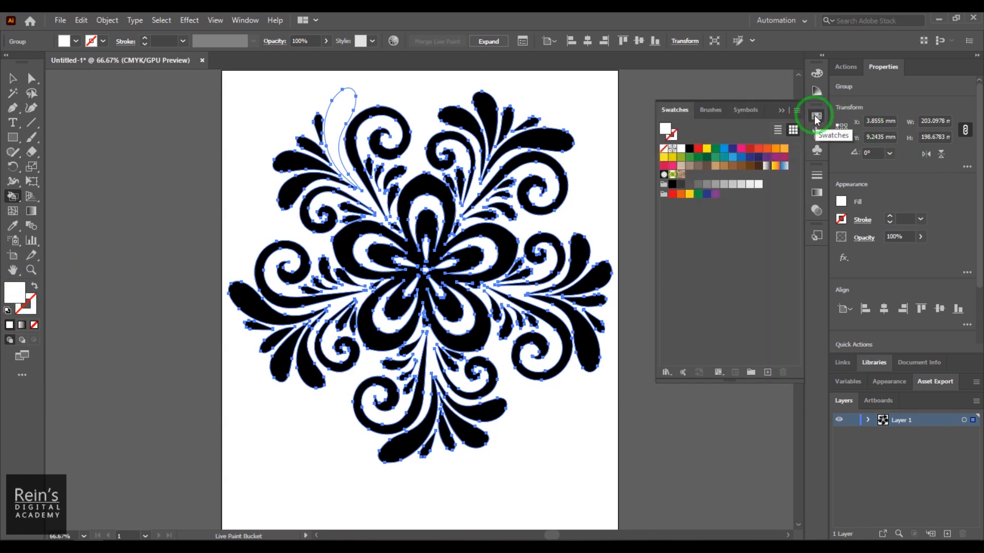
click(241, 21)
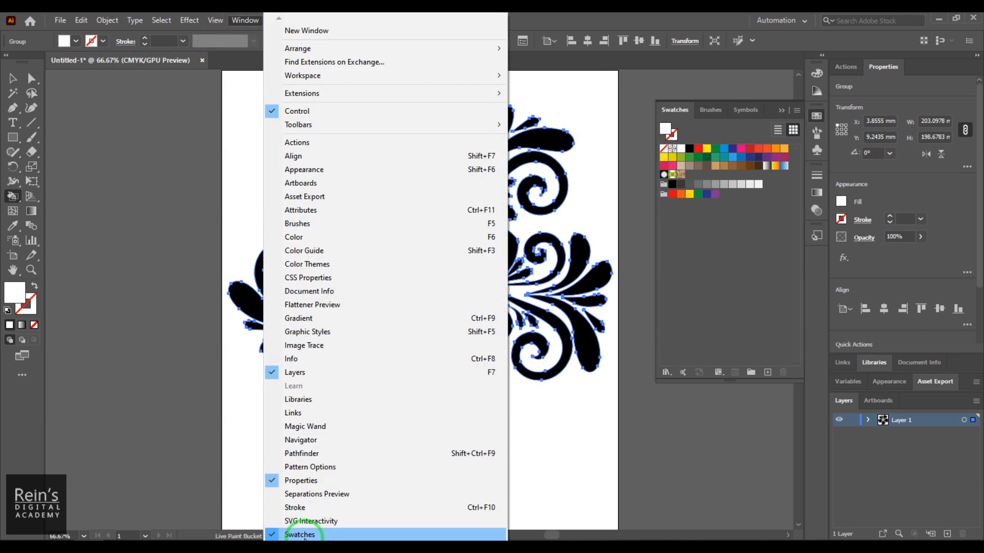
click(769, 45)
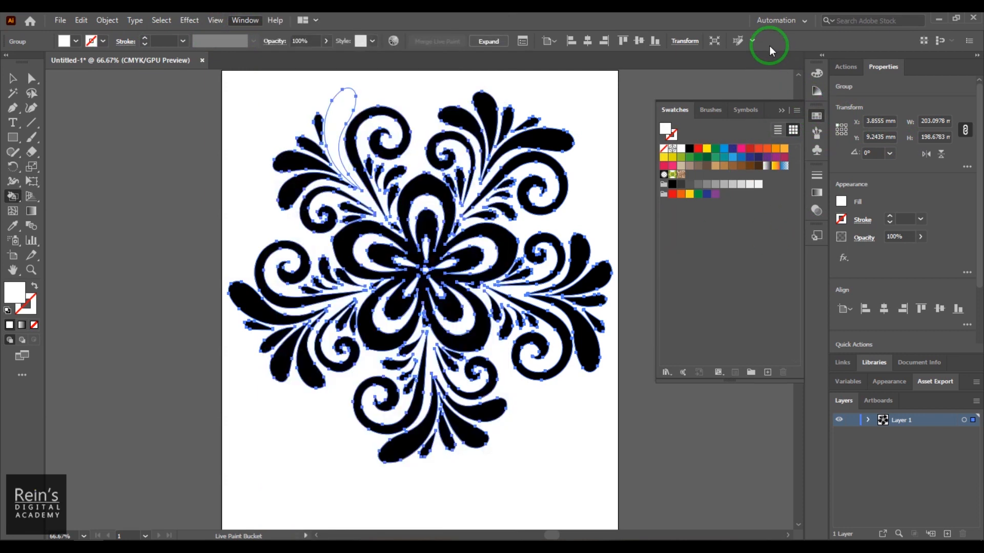
click(750, 148)
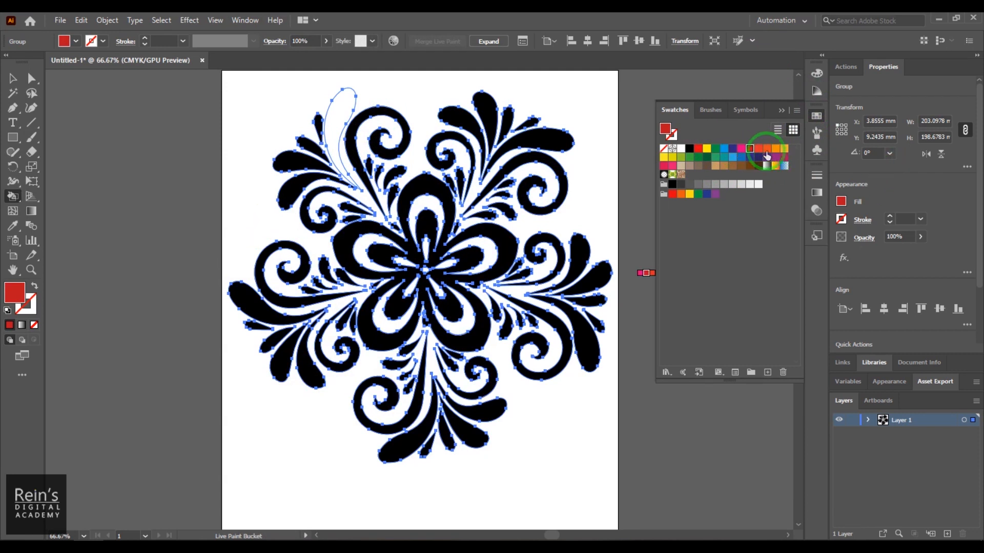
click(723, 166)
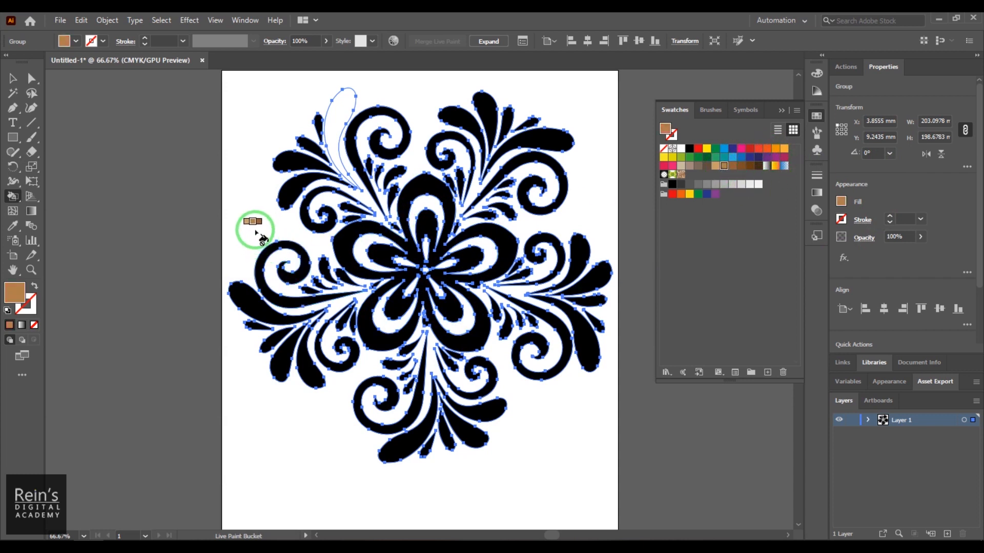
click(673, 175)
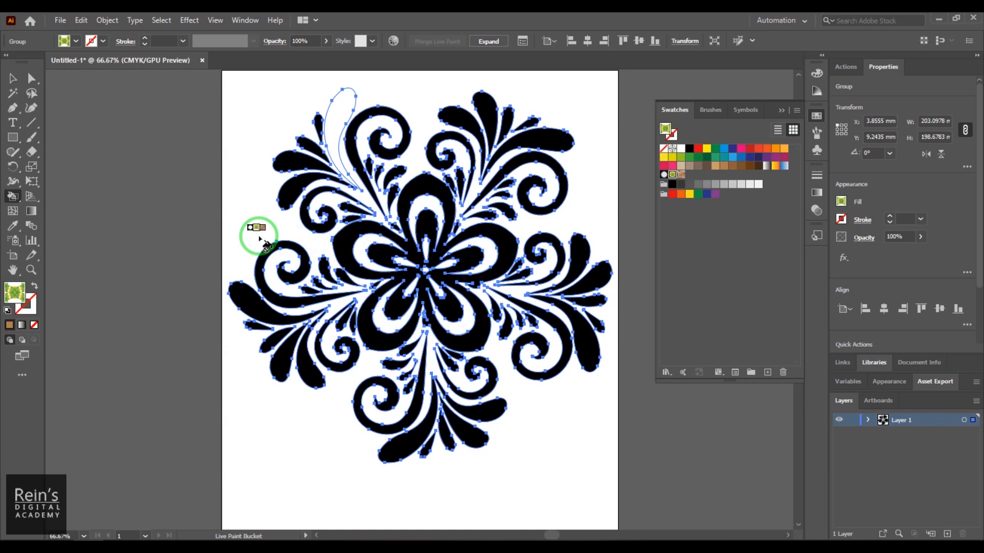
- Cycle the Live Paint Bucket through the neighbouring swatches, including the blue gradient, and return to the green foliage pattern
key(Right)
key(Left)
key(Left)
key(Left)
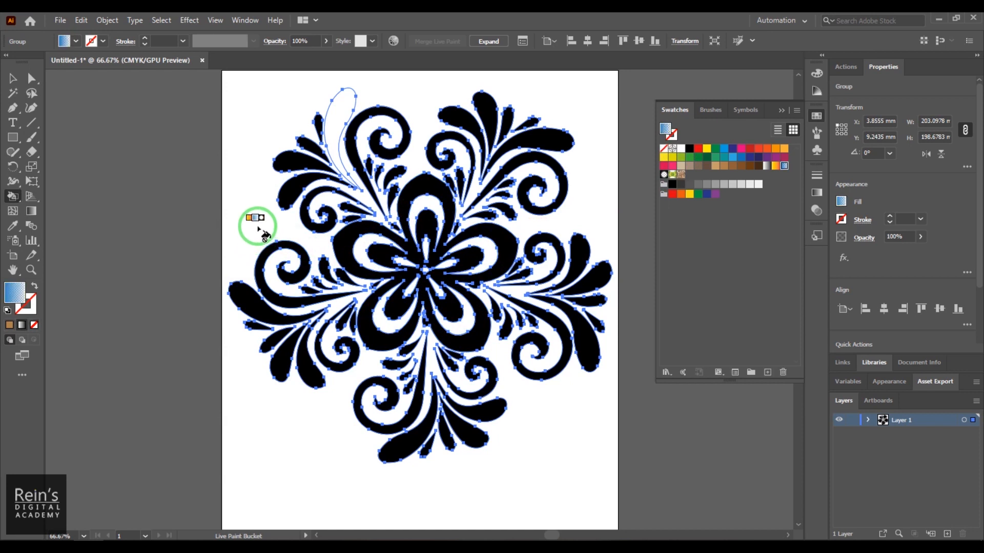
key(Right)
key(Right)
key(Right)
key(Left)
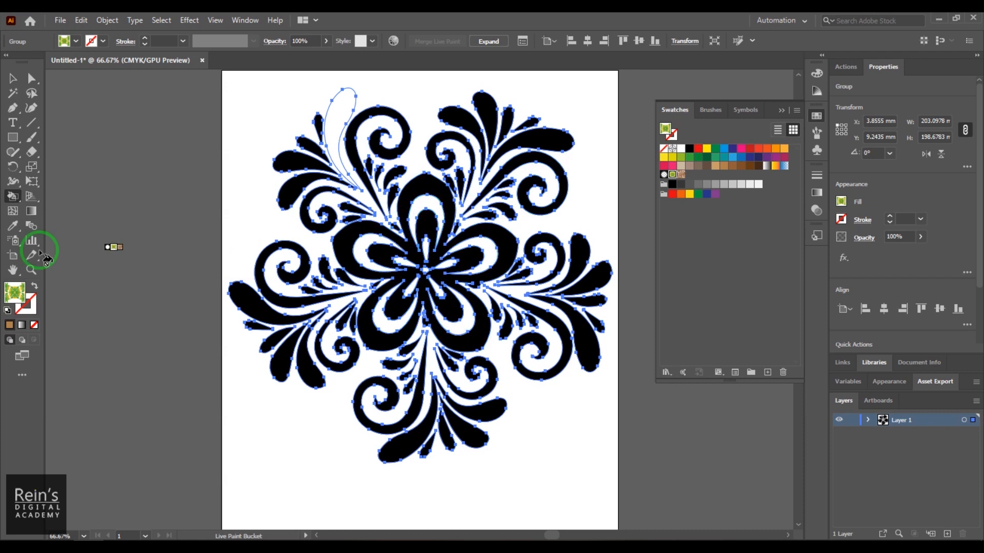
- Set the Live Paint Bucket highlight to Magenta with a width of 2 pt
double_click(13, 197)
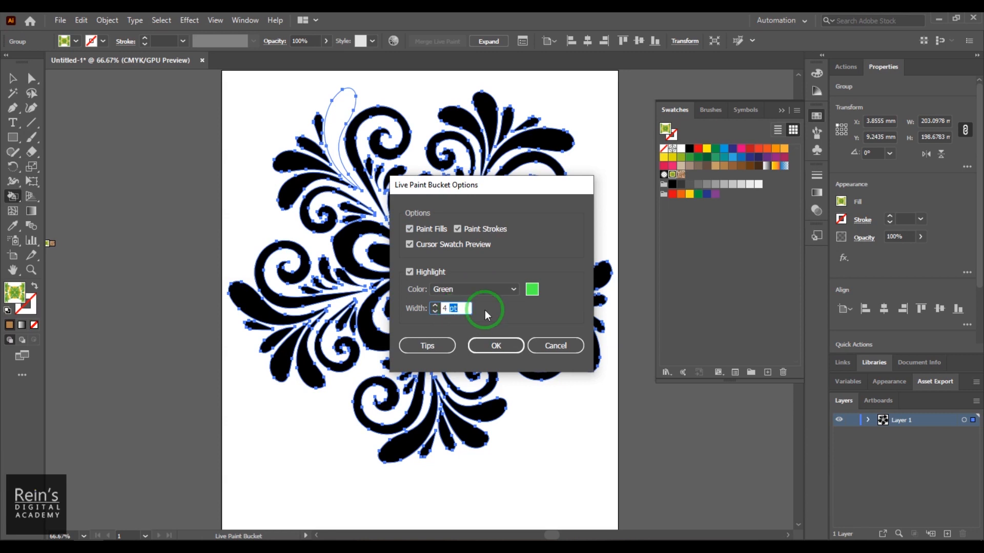
click(512, 289)
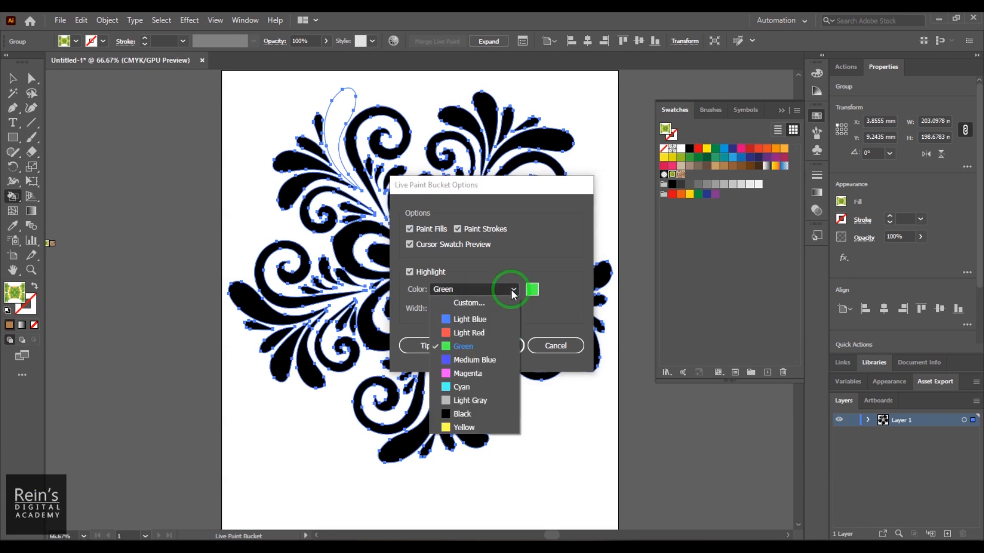
click(477, 374)
double_click(436, 308)
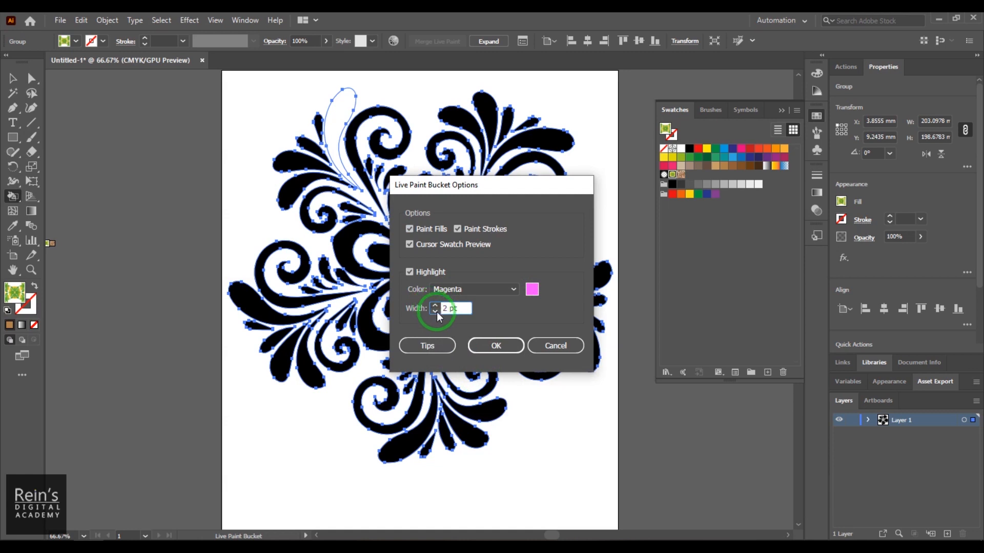
click(496, 346)
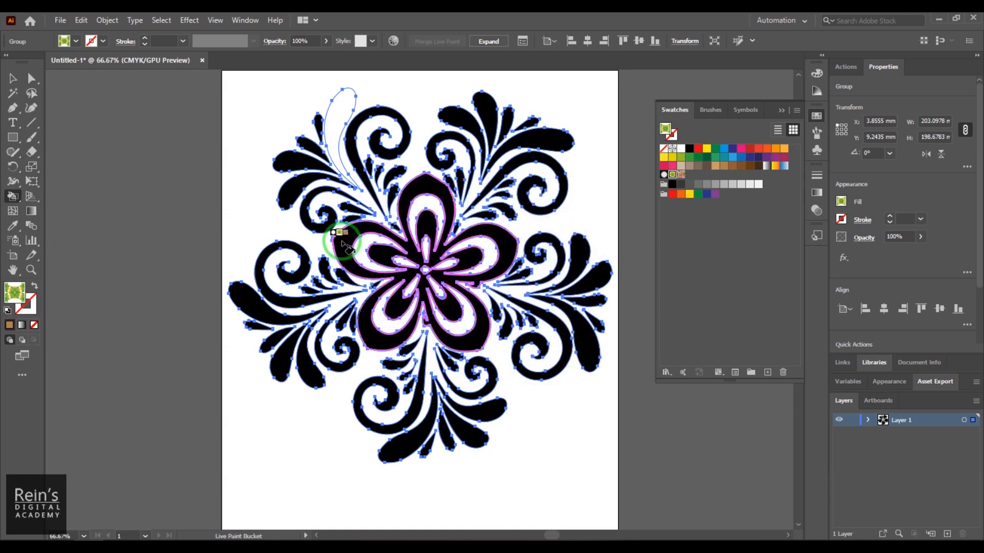
- Fill the central flower with the green foliage pattern and repaint it yellow
click(341, 245)
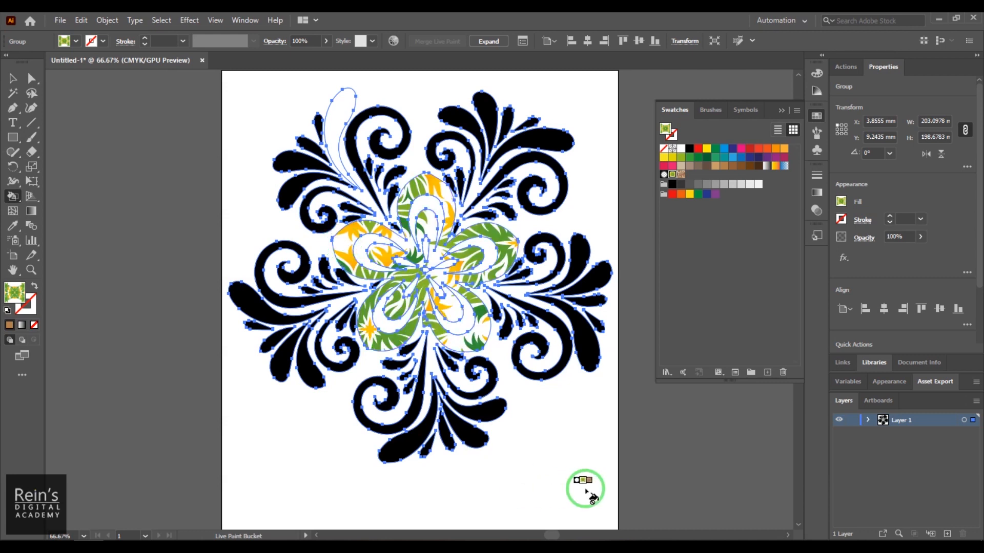
click(663, 158)
click(497, 240)
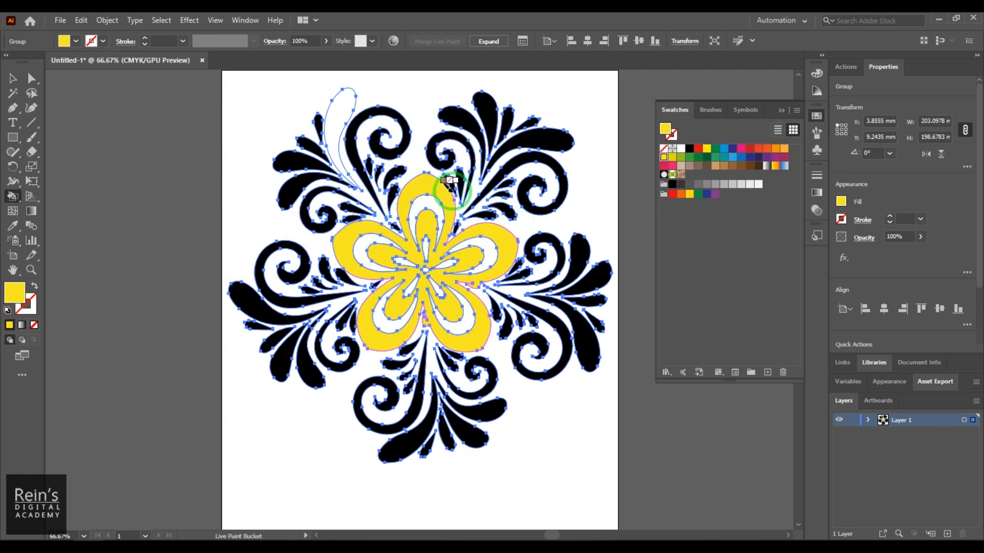
- Select only the small black leaf touching the flower's upper petal, nudge it down to about Y 55.64 mm and deselect it
click(12, 78)
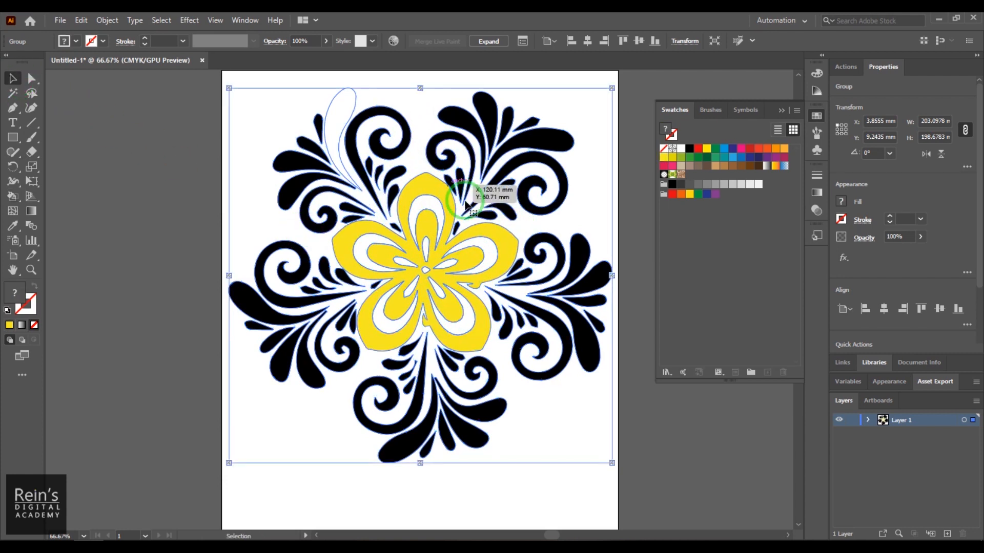
click(451, 186)
drag(31, 77, 82, 93)
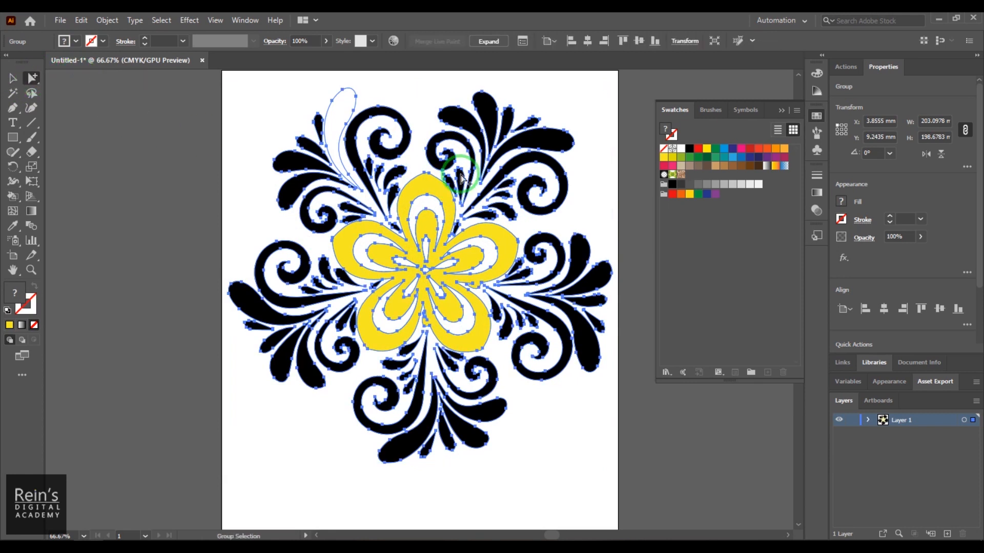
click(454, 182)
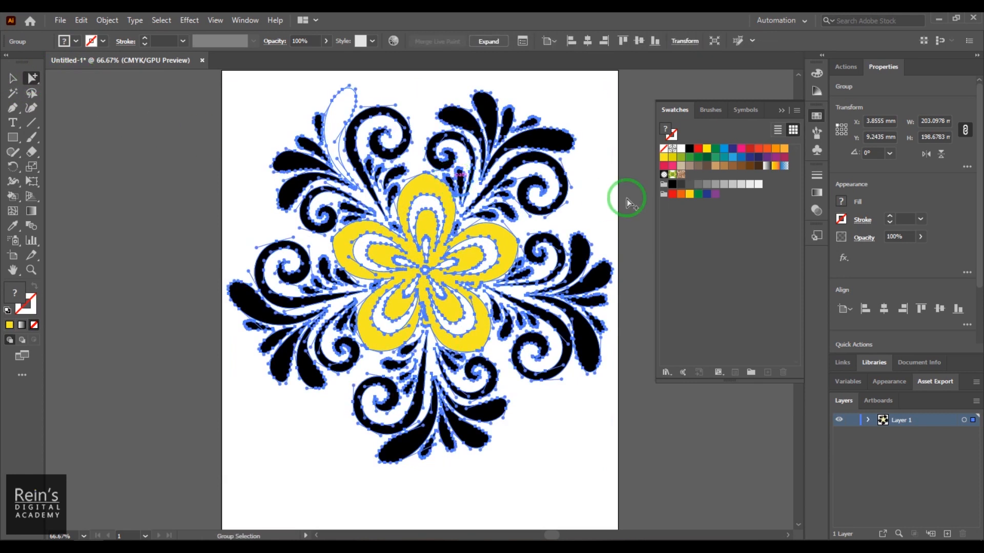
click(597, 198)
click(449, 180)
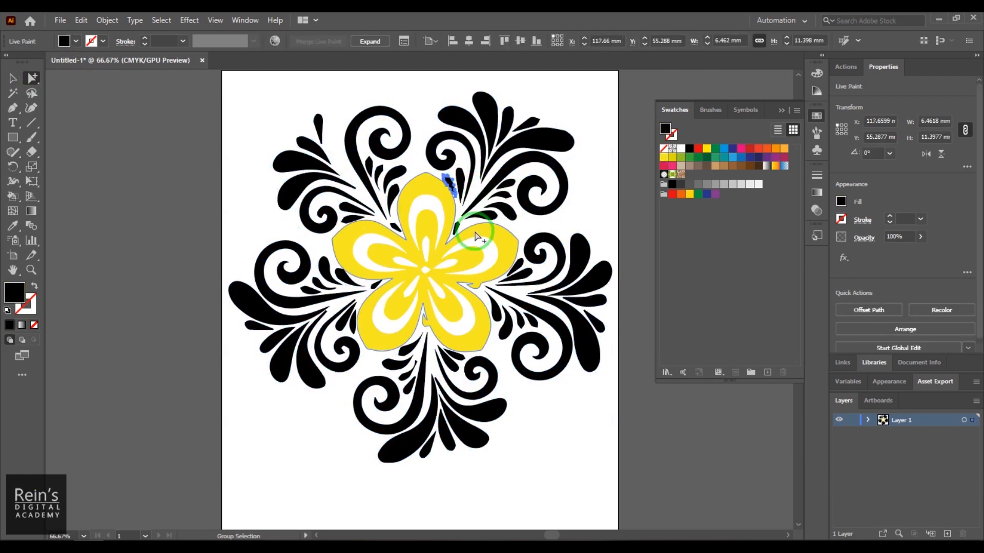
click(12, 77)
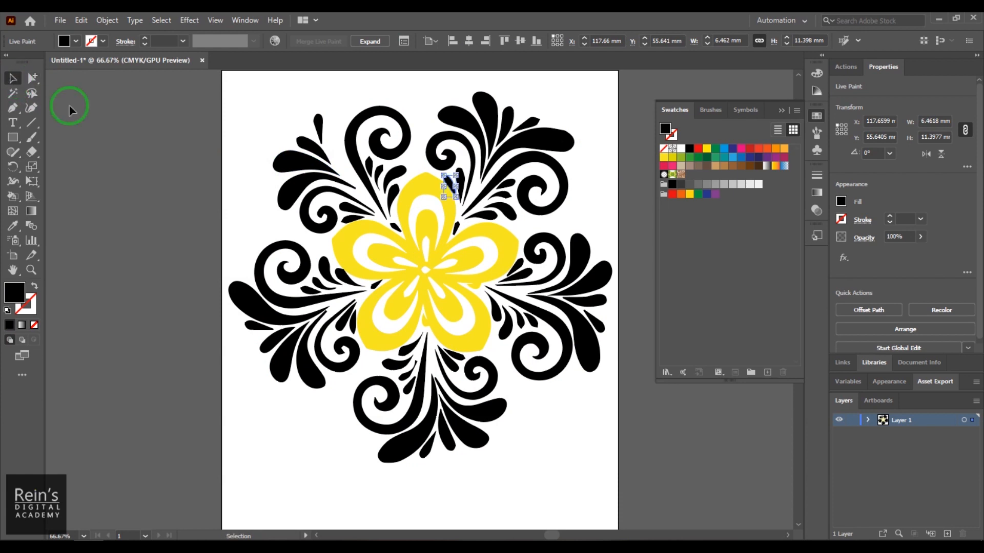
click(588, 249)
click(235, 114)
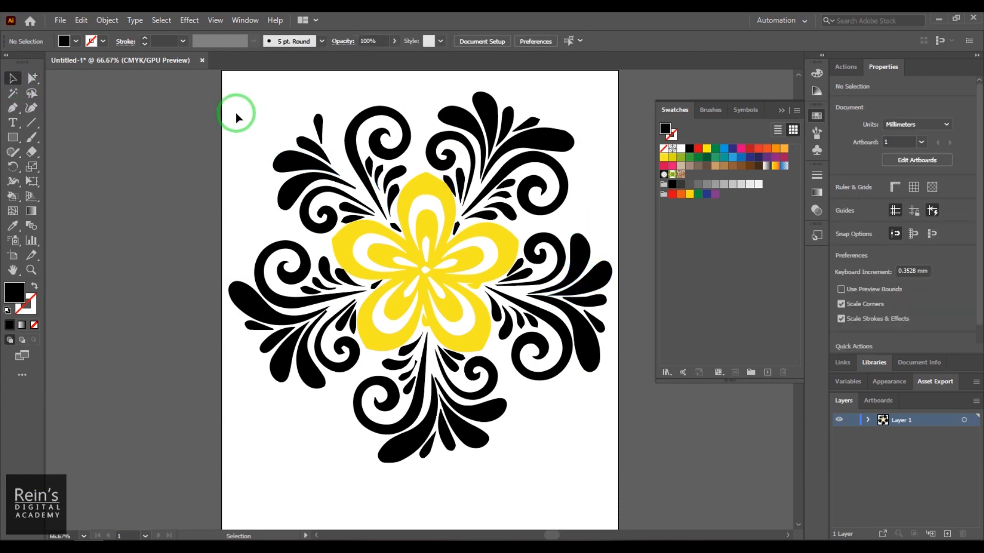
- Reselect the Live Paint group and fill the central flower with orange
click(324, 160)
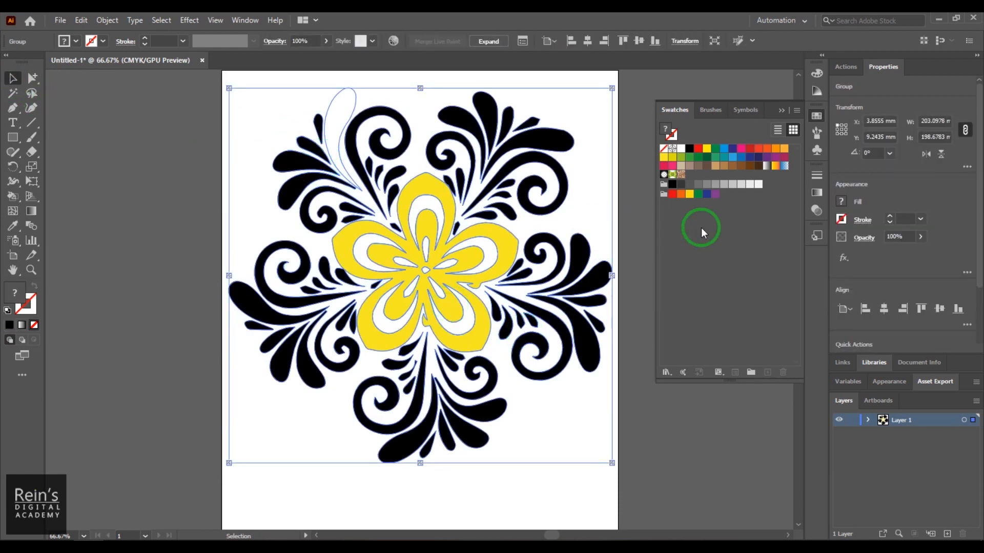
click(13, 196)
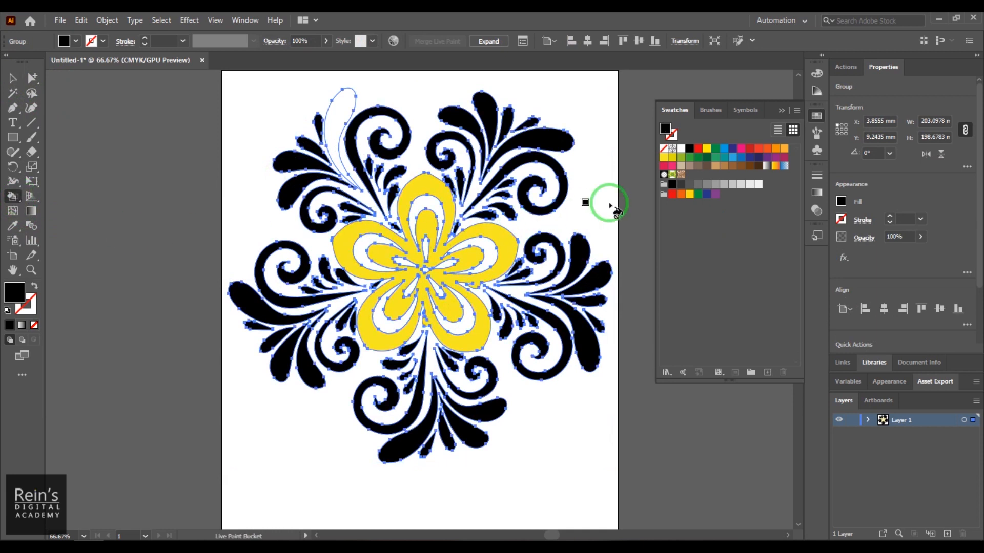
click(775, 148)
click(427, 195)
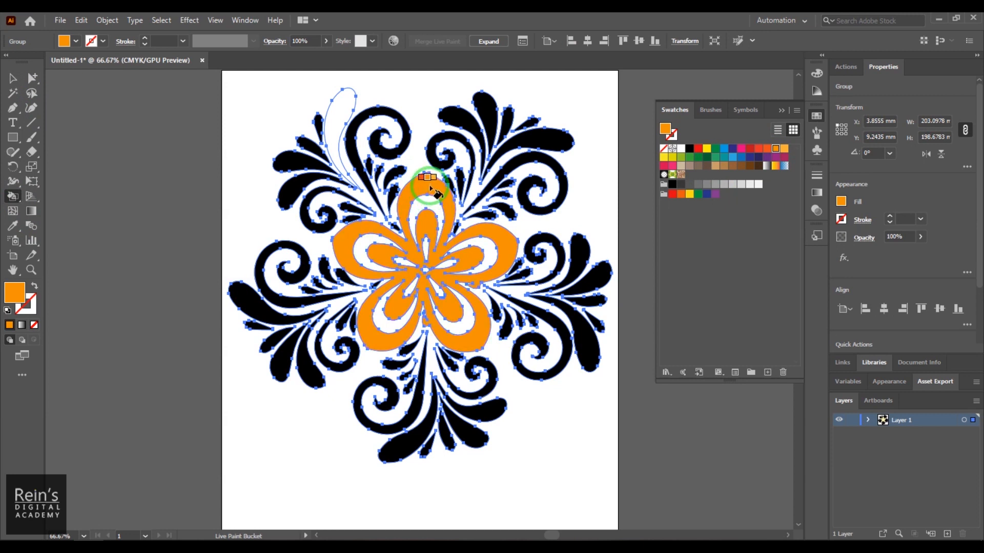
click(414, 214)
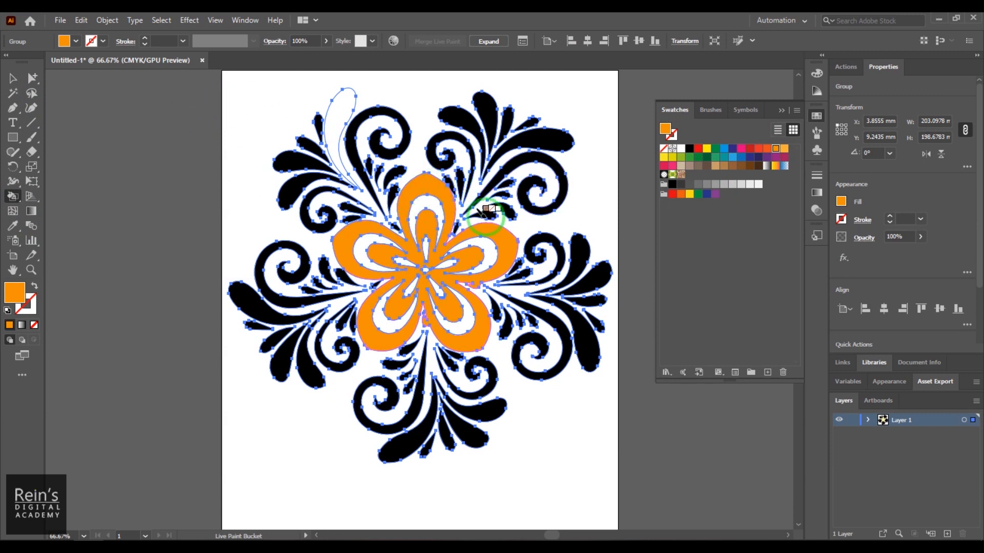
- Fill the small black leaf touching the flower's upper petal with the same orange
key(z)
drag(437, 178, 632, 439)
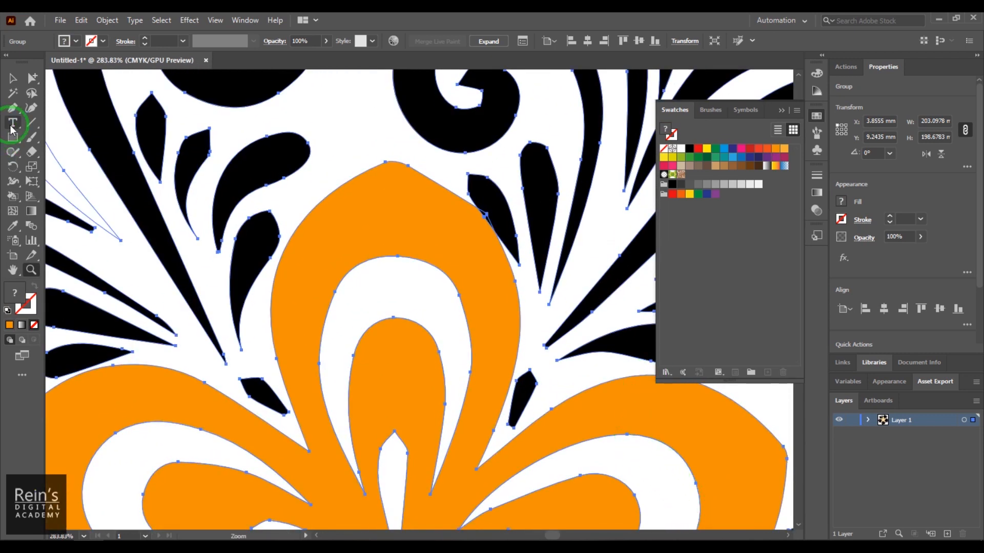
click(13, 197)
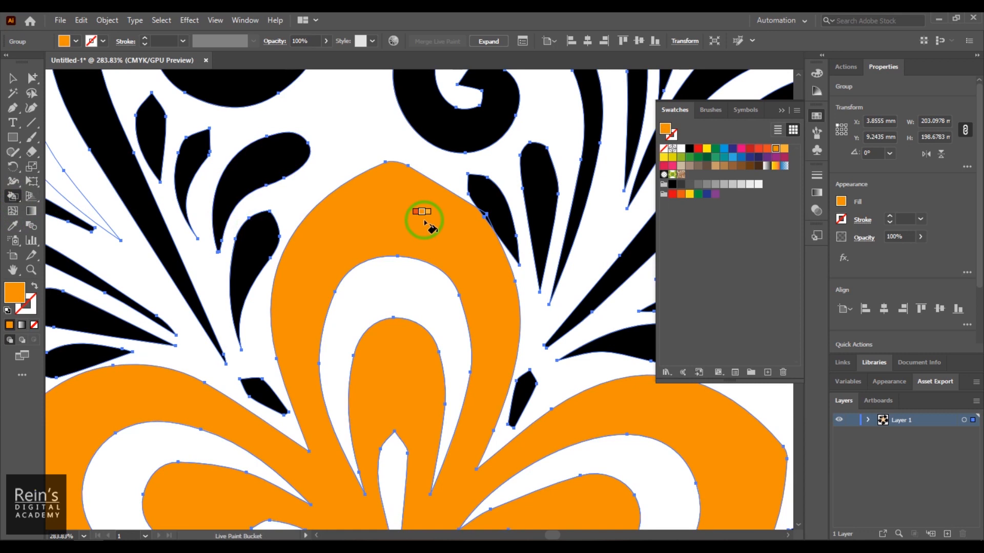
click(493, 202)
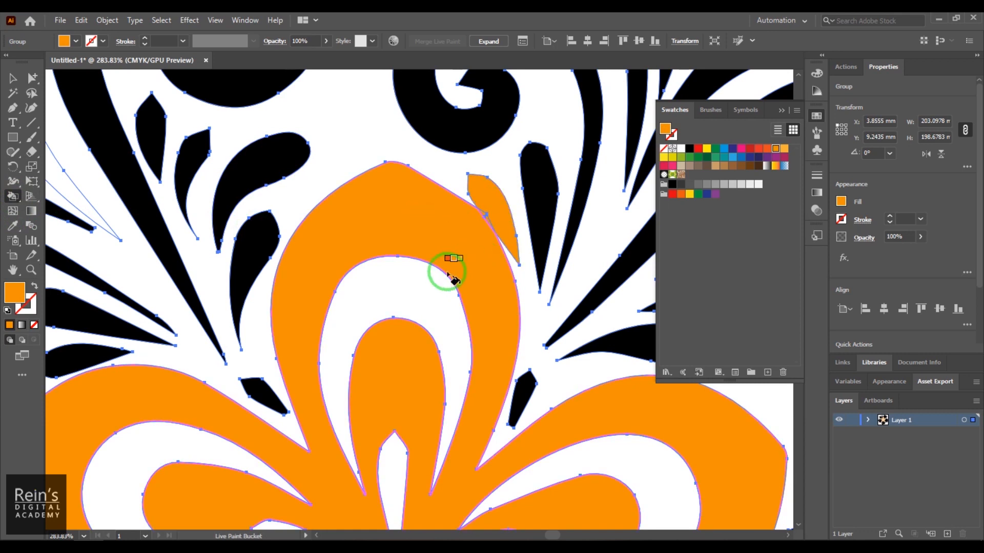
- Select only the small orange leaf within the group and shift it slightly to about X 118.19 mm, Y 55.31 mm
click(13, 78)
click(496, 205)
click(31, 79)
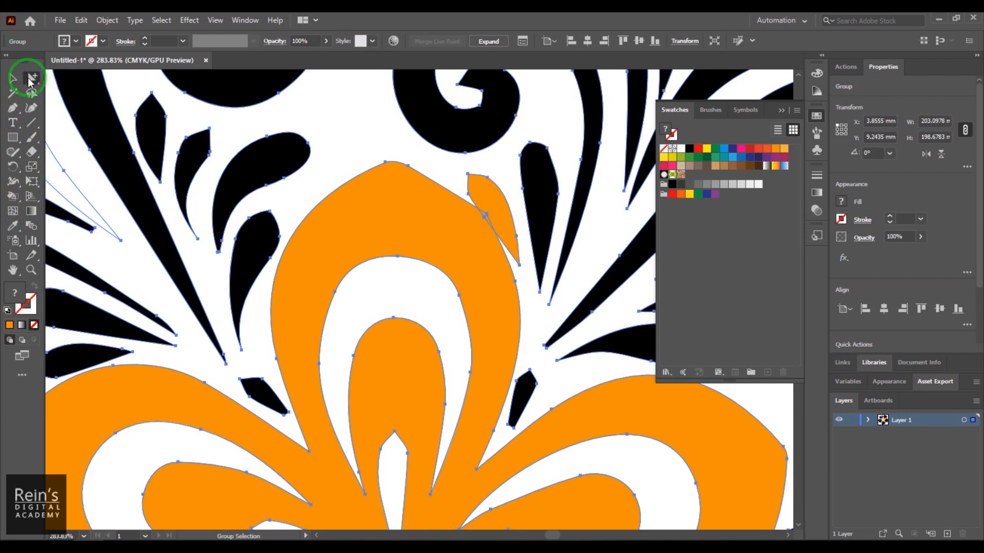
click(471, 211)
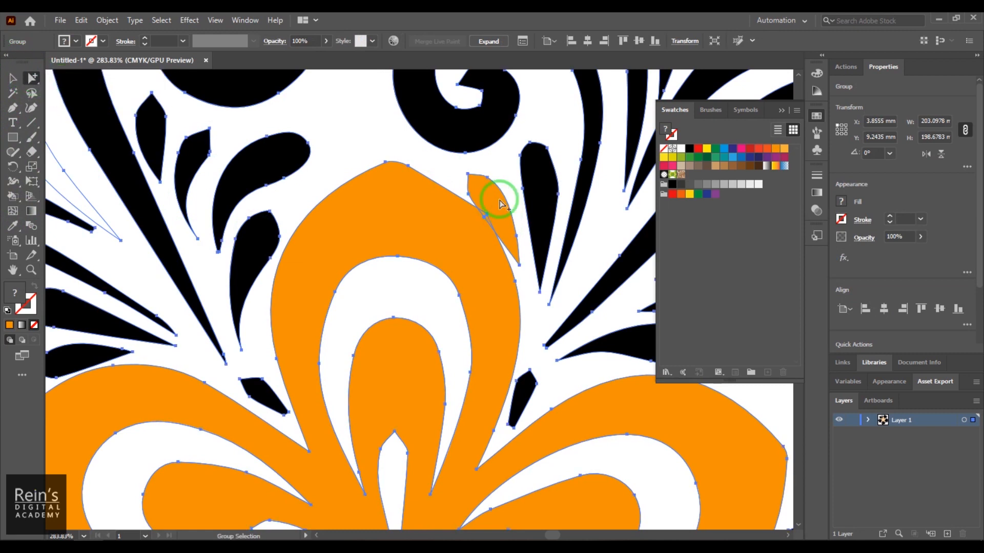
click(490, 175)
drag(491, 204, 495, 207)
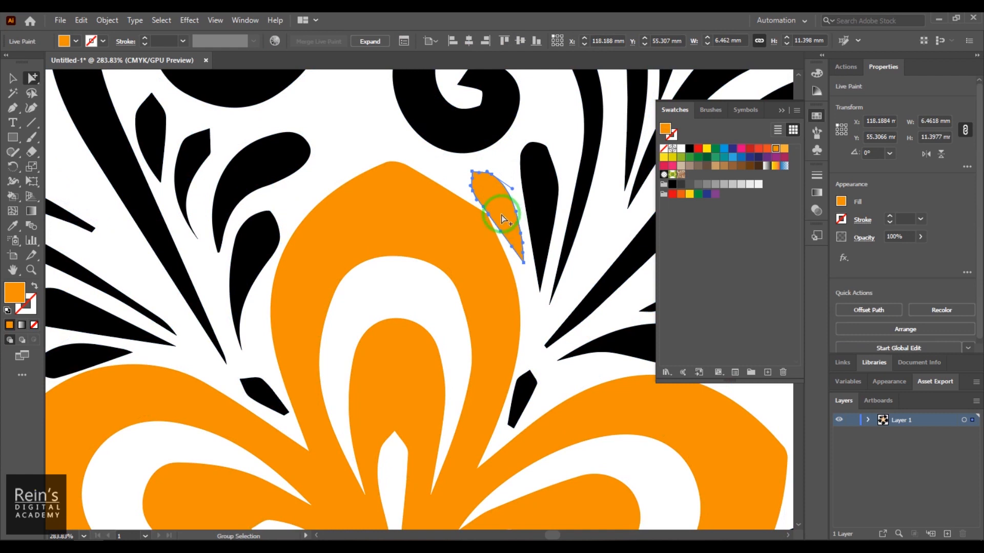
- Nudge the small orange leaf to X 117.84 mm and move the black leaf beside it onto the curl's stem at about X 124.21 mm, Y 51.66 mm
key(Left)
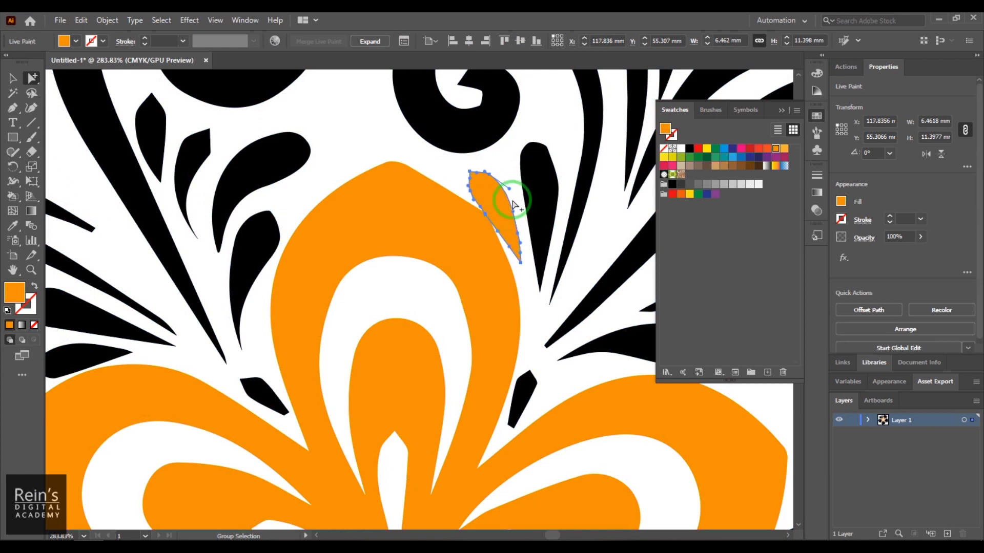
click(540, 213)
drag(548, 219, 555, 221)
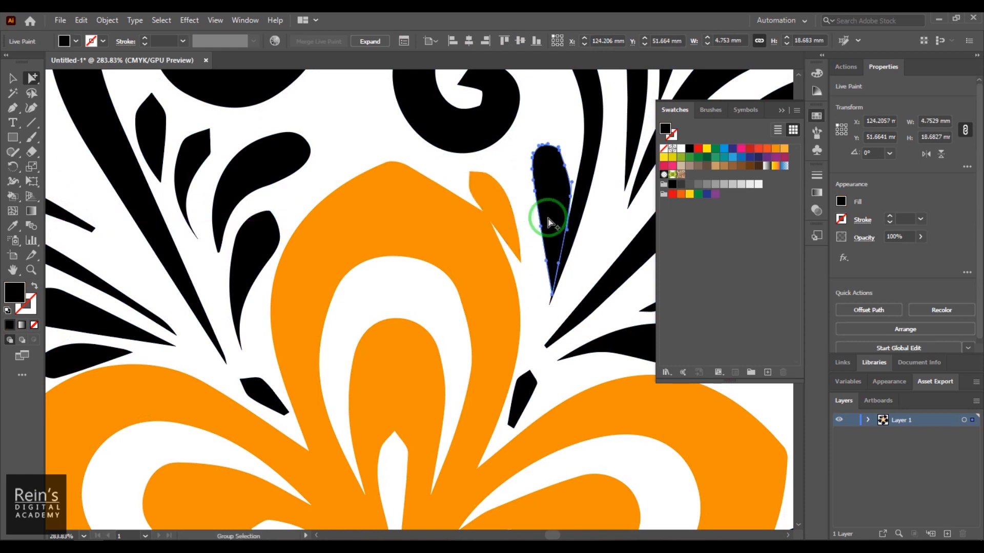
click(515, 182)
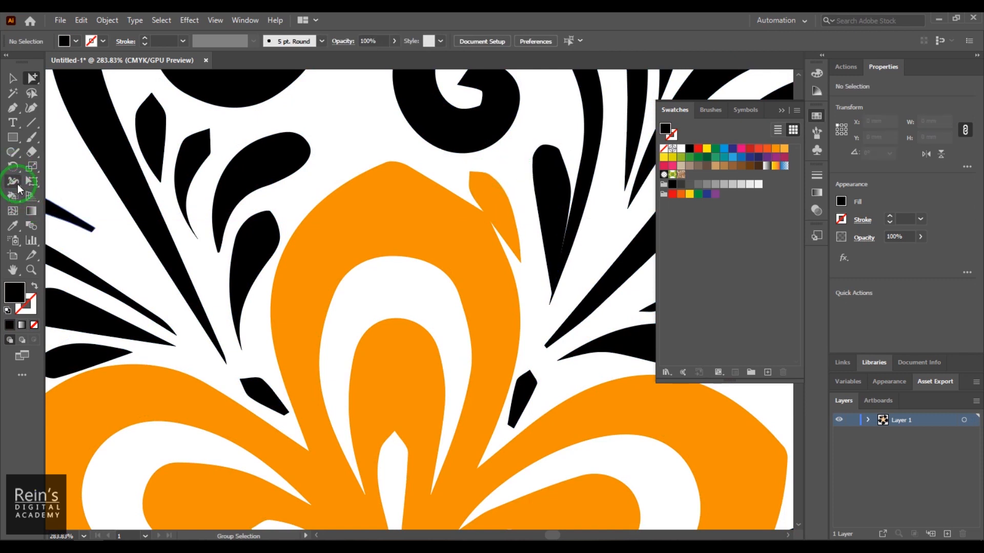
click(449, 242)
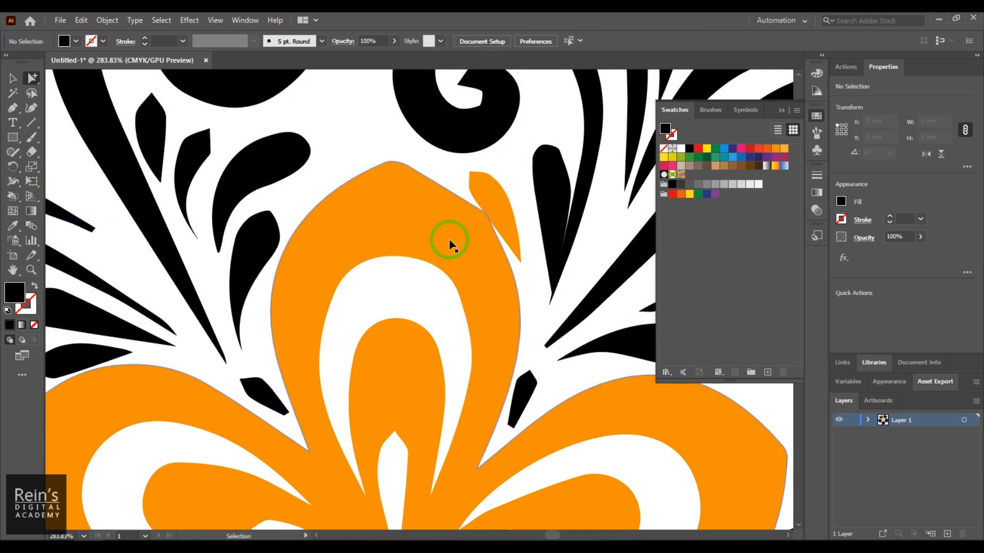
- Reselect the whole Live Paint group and fill only the spiral curl above the flower's upper petal with yellow
key(ctrl+minus)
key(ctrl+minus)
key(ctrl+minus)
key(ctrl+minus)
key(ctrl+minus)
click(12, 78)
click(464, 306)
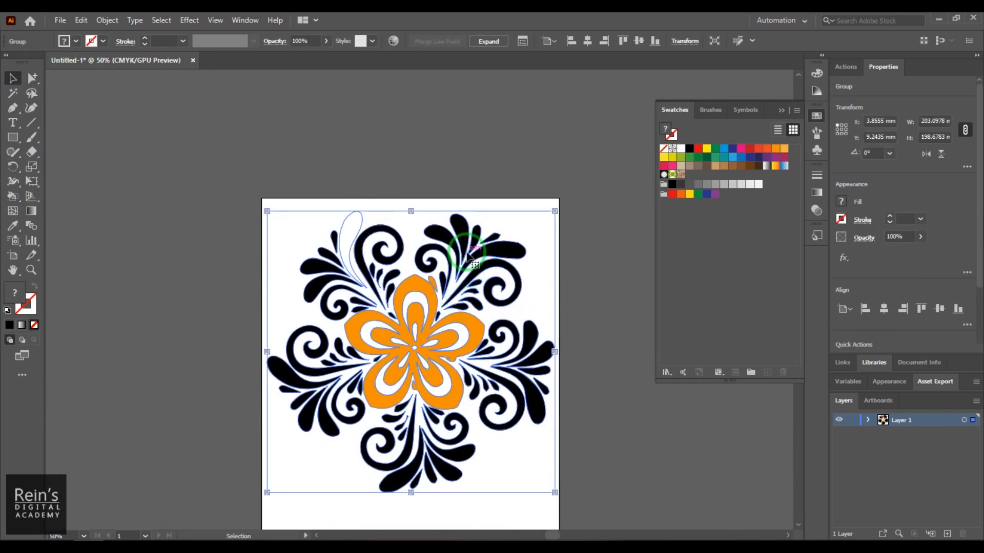
key(z)
drag(439, 278, 666, 463)
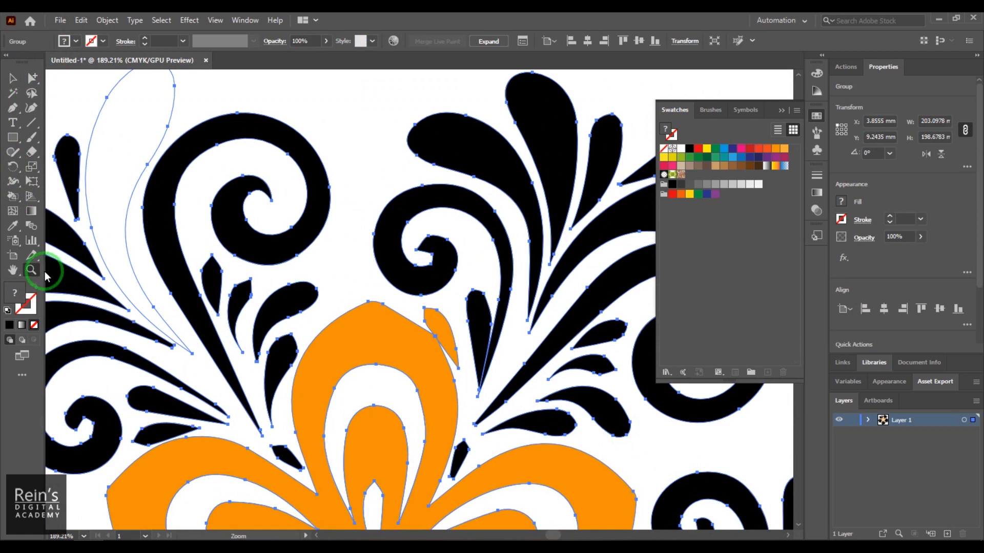
click(14, 197)
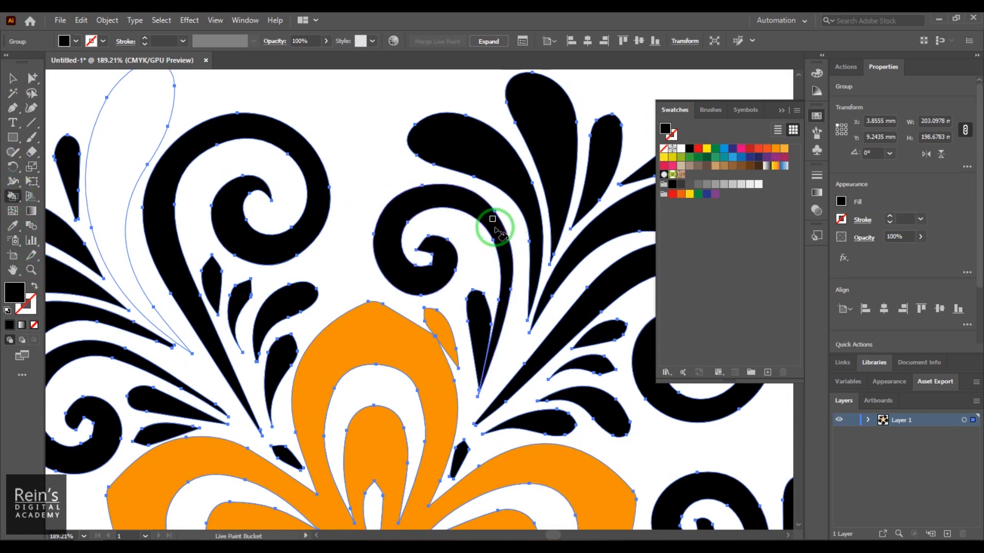
click(706, 149)
click(483, 213)
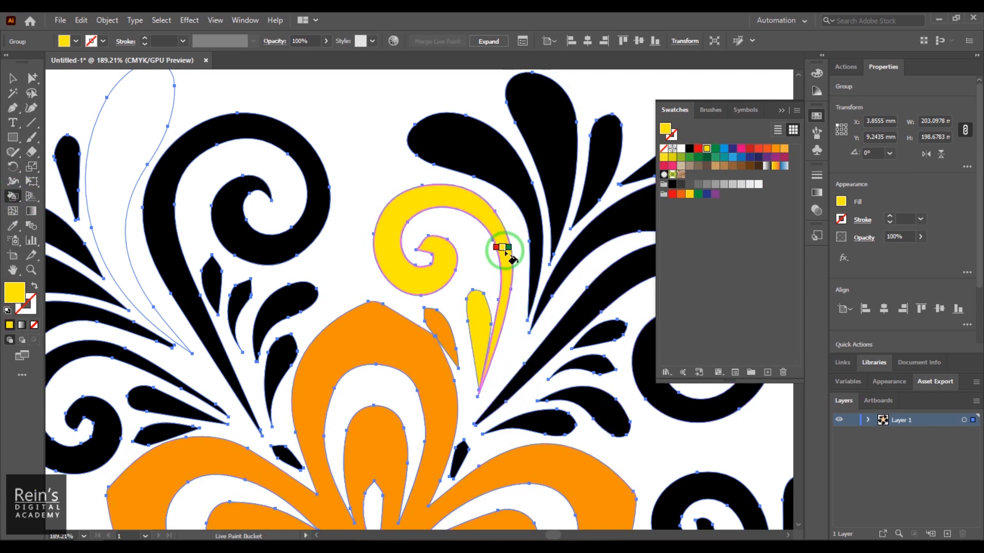
key(ctrl+z)
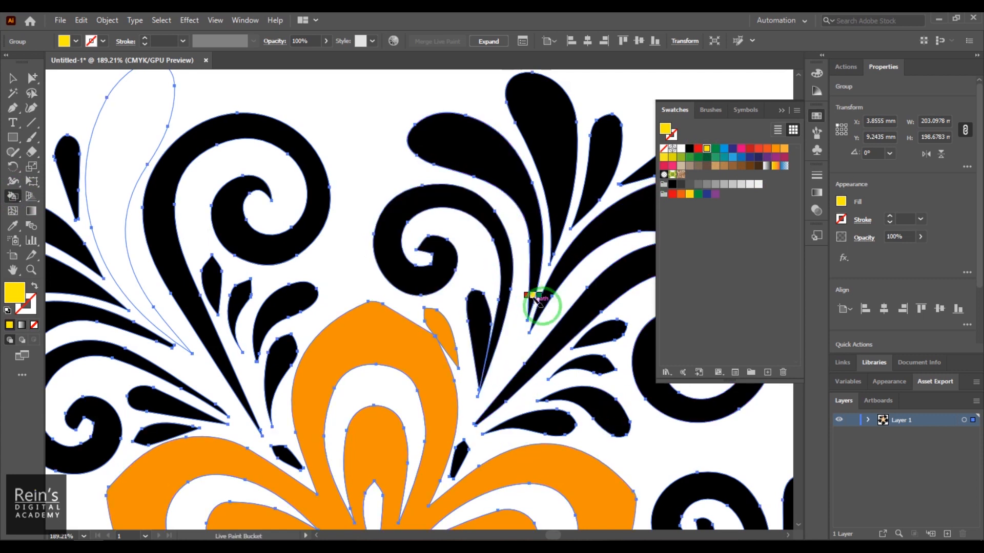
click(484, 214)
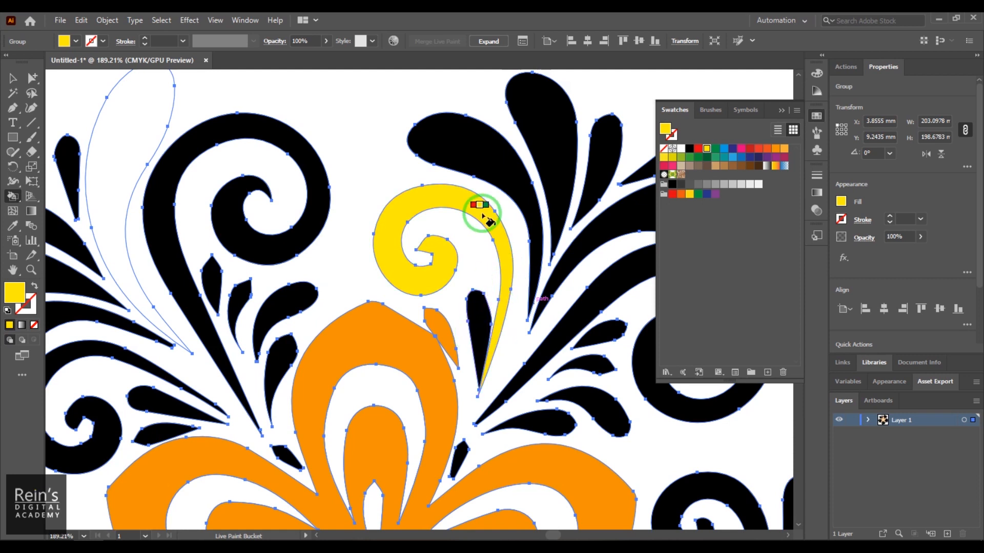
- Try a yellow fill on the small orange leaf and the central flower, and undo both fills
click(433, 342)
click(439, 337)
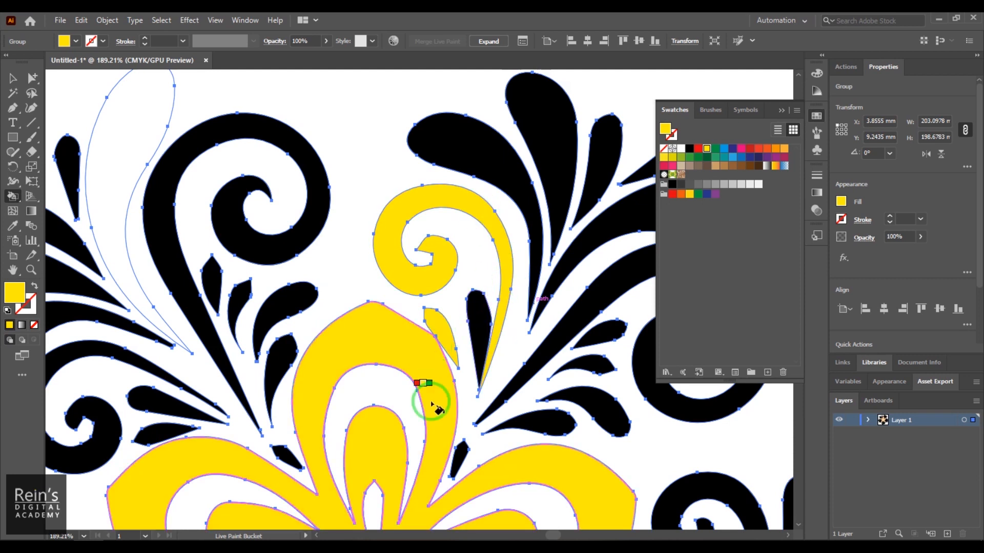
key(ctrl+z)
key(ctrl+z)
- Test yellow across the flower and its overlapping leaf, and on the flower alone, undoing each fill
key(z)
drag(456, 400, 519, 455)
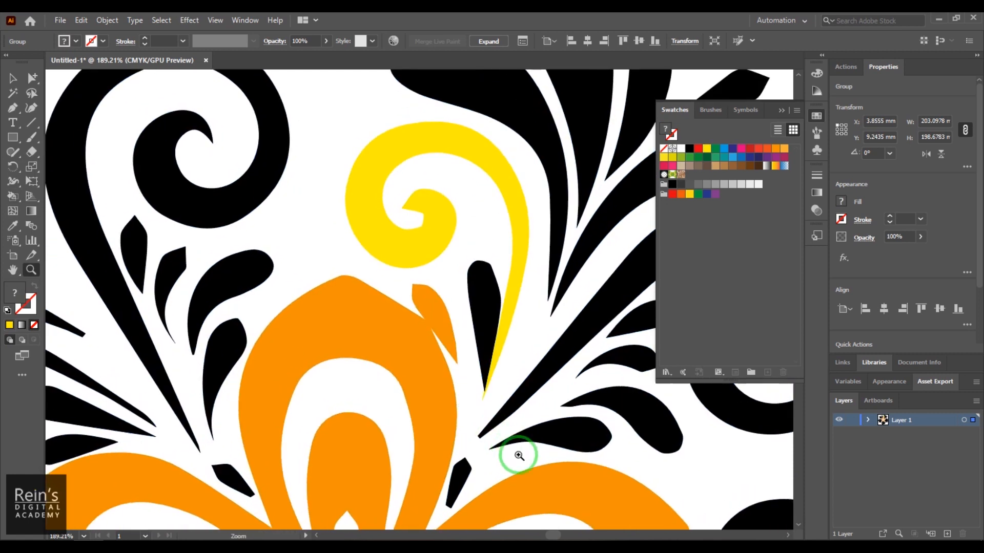
click(519, 456)
click(13, 196)
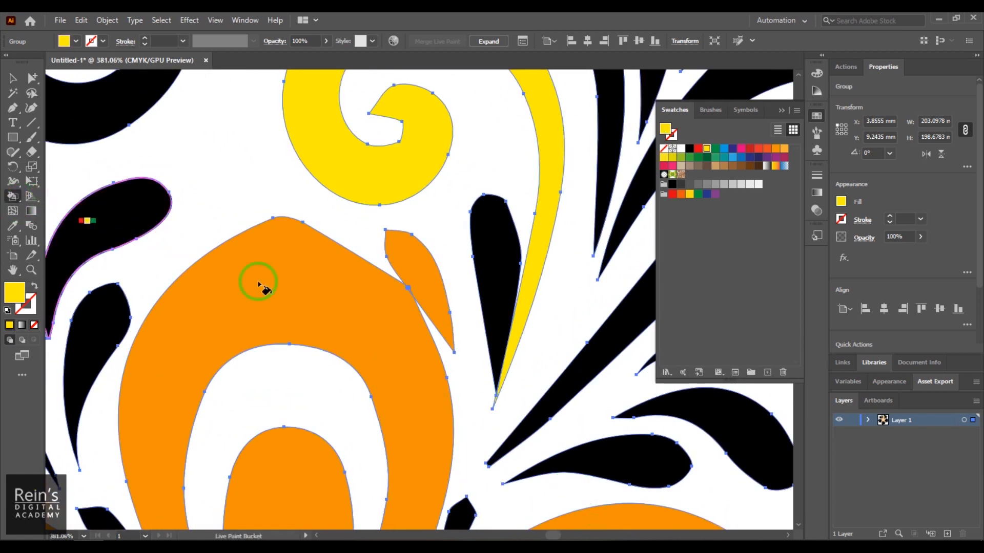
click(378, 307)
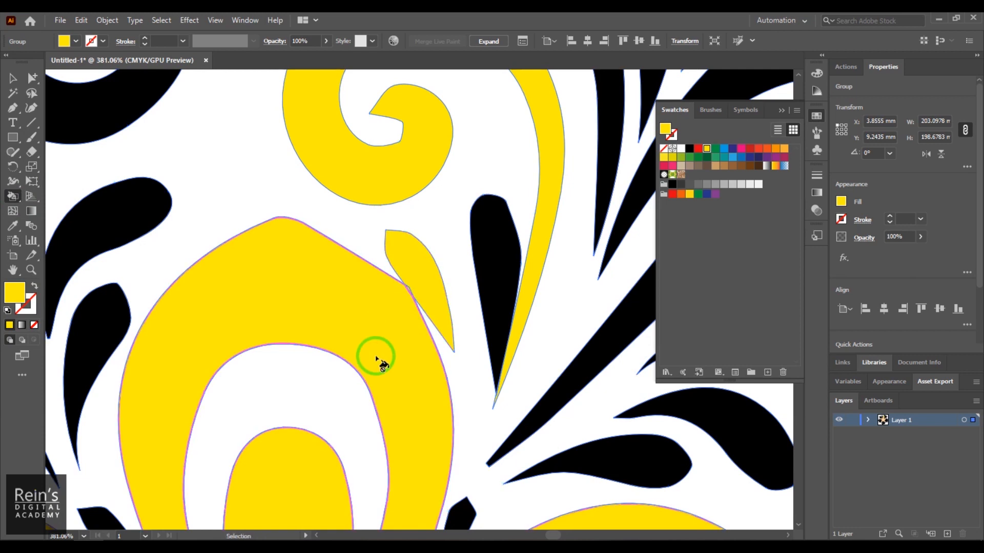
key(ctrl+z)
click(366, 325)
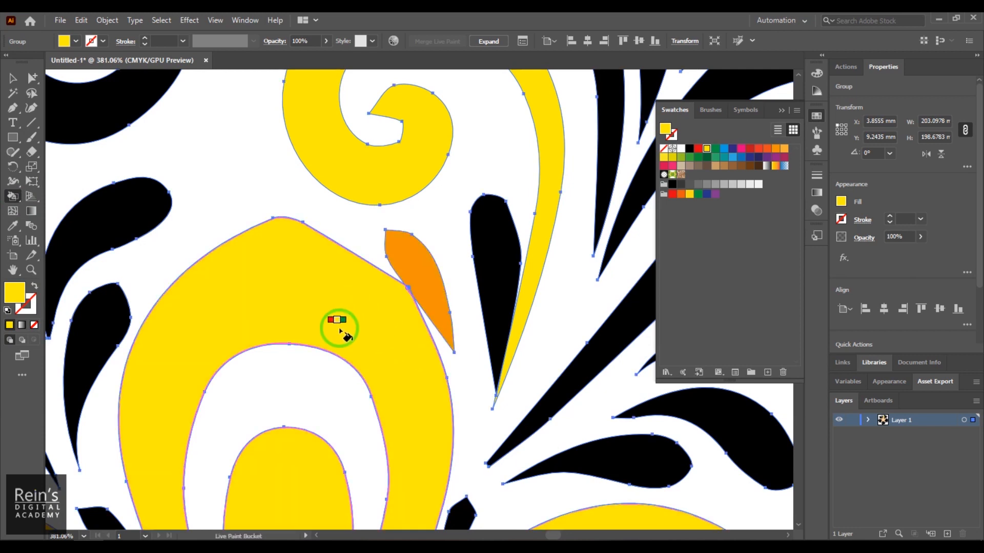
key(ctrl+z)
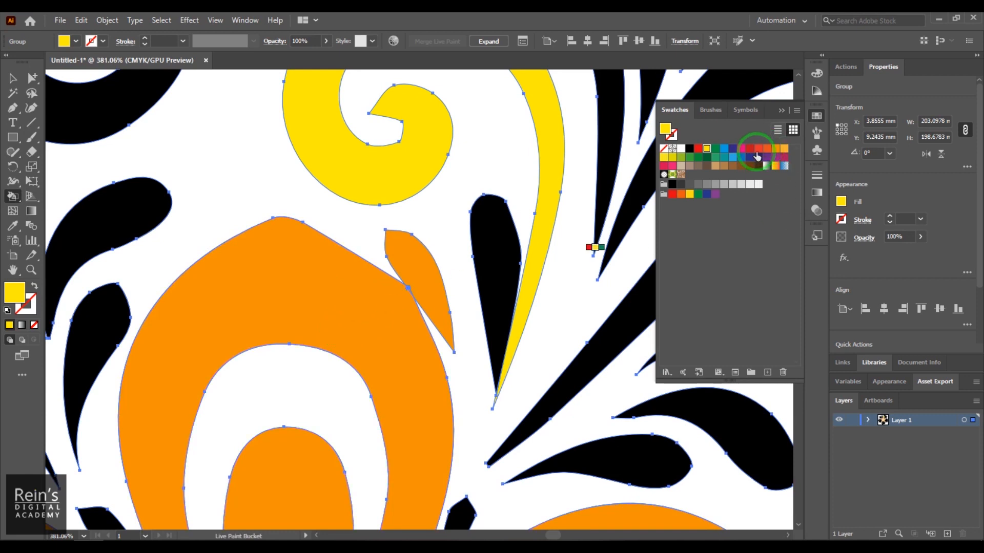
- Fill the central flower and the small leaf overlapping it with green, and fill all black ornament shapes at once with orange
click(716, 158)
click(347, 323)
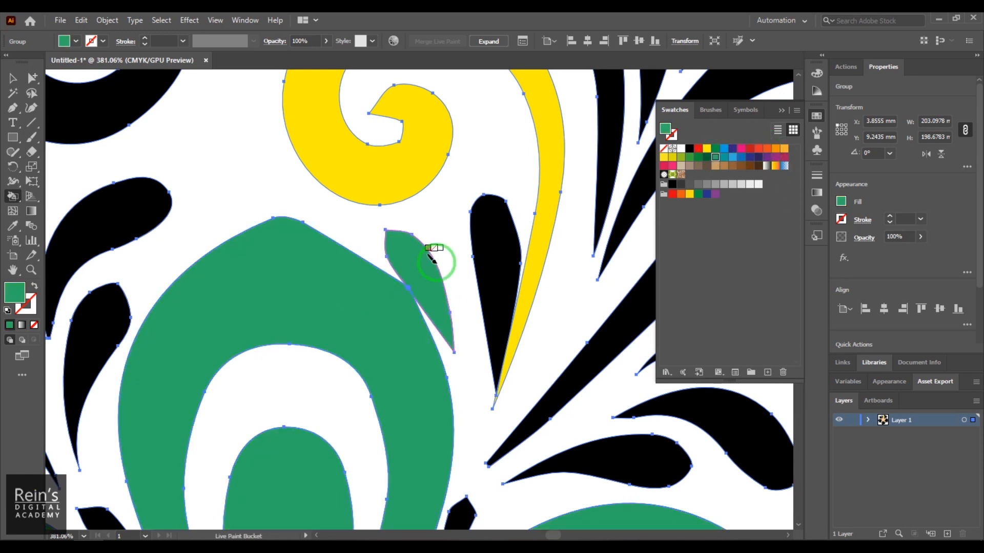
key(v)
key(ctrl+1)
key(k)
key(ctrl+minus)
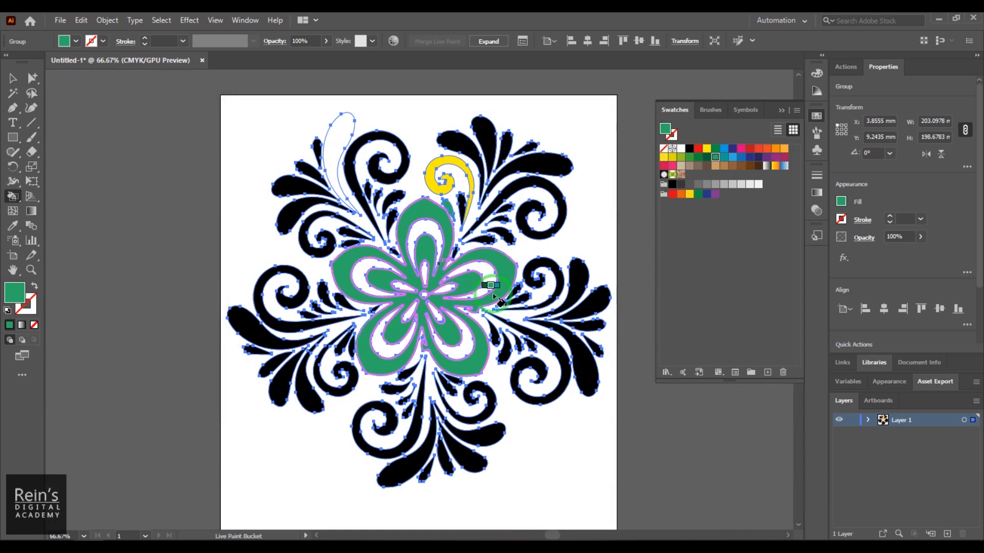
key(Up)
key(Right)
key(Right)
key(Right)
key(Right)
key(Right)
key(Right)
key(Right)
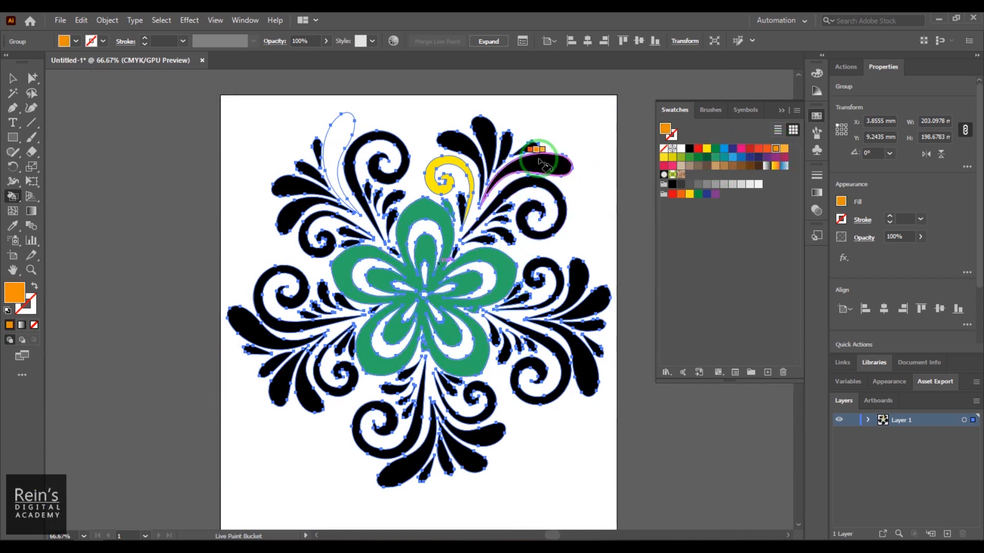
triple_click(538, 163)
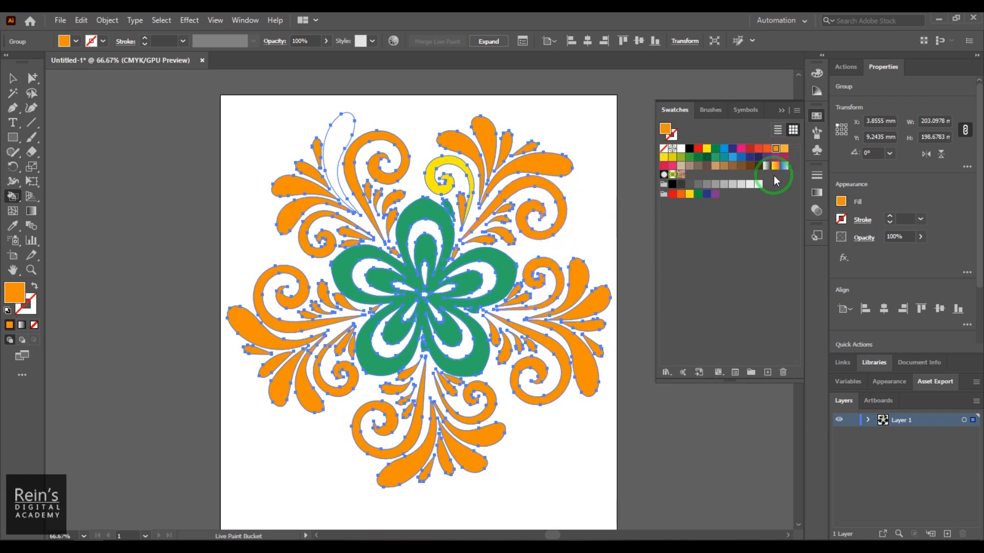
- Recolour the central flower cyan blue and fill all orange ornament shapes at once with the yellow-orange gradient
click(723, 148)
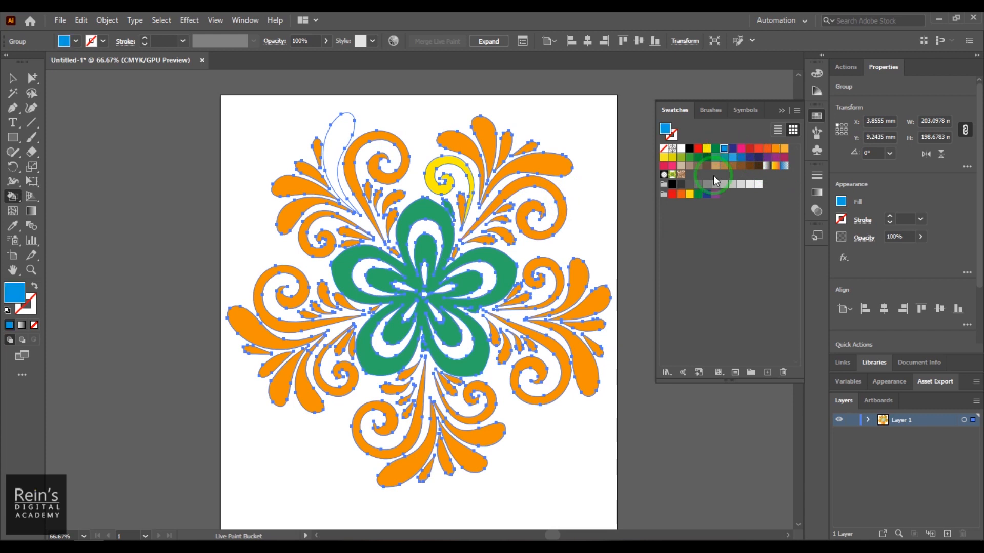
click(420, 213)
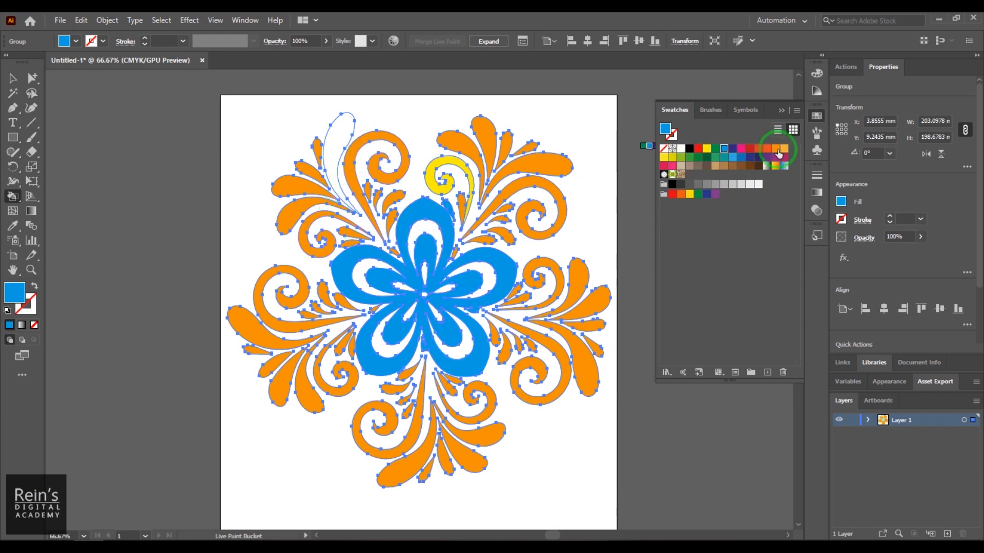
click(775, 166)
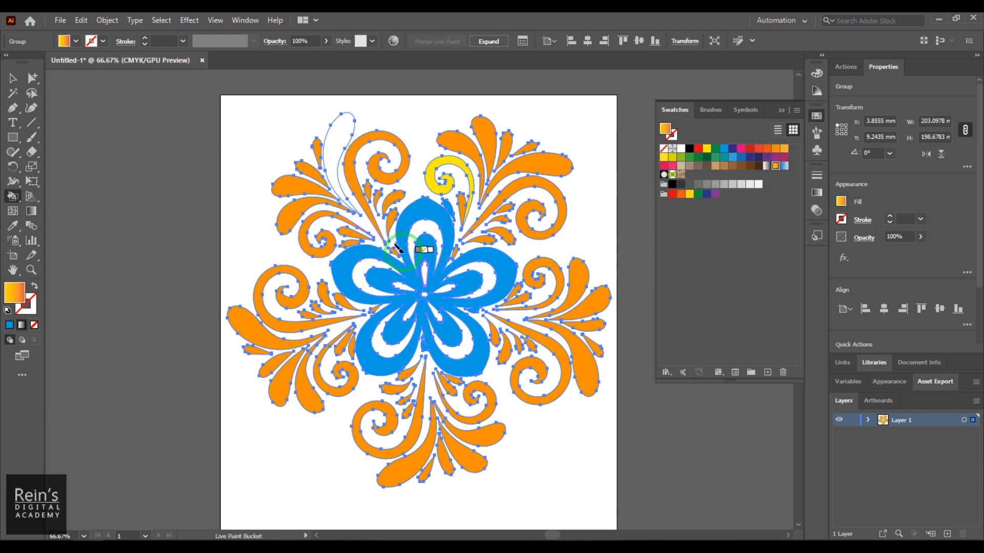
triple_click(302, 192)
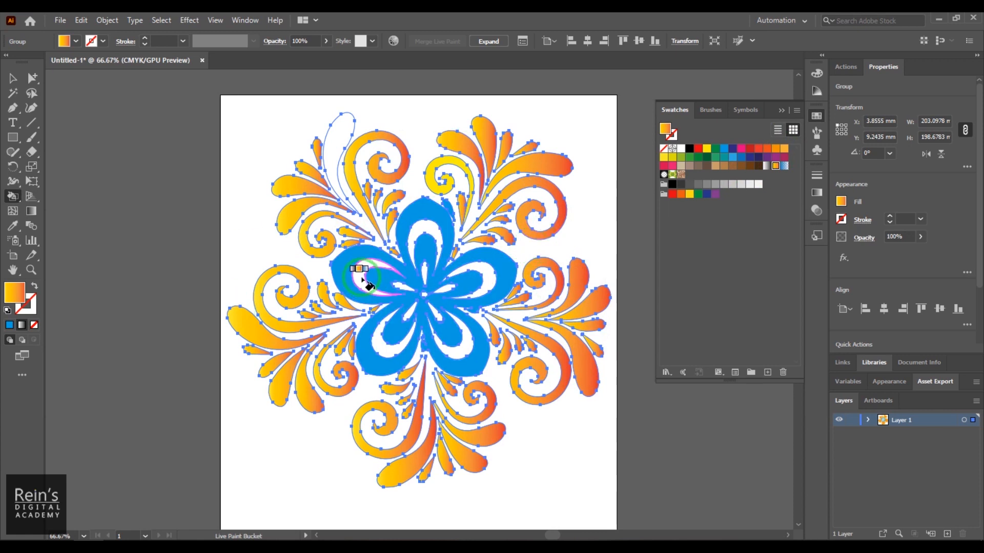
- Enable Paint Strokes in the Live Paint Bucket options, keeping Paint Fills on
double_click(14, 198)
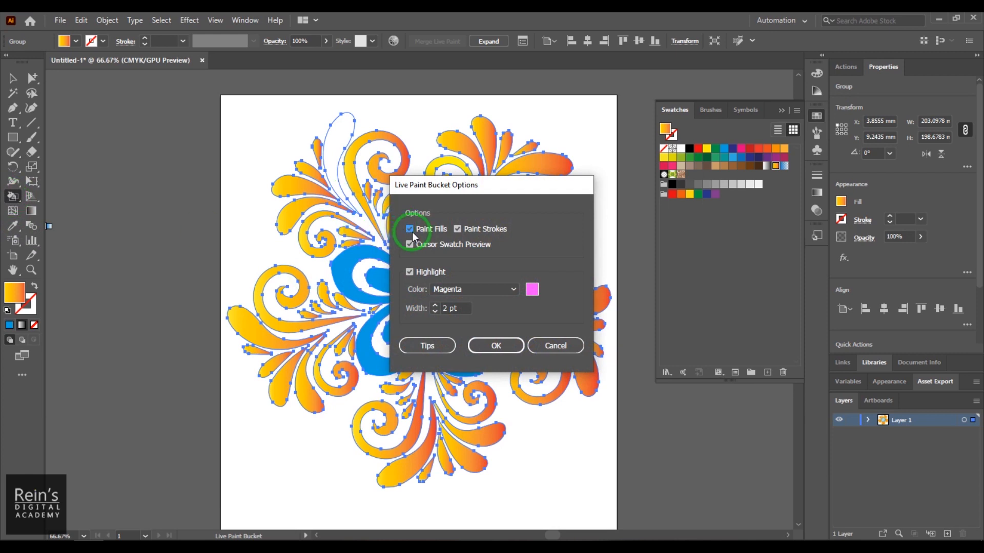
click(473, 232)
click(496, 347)
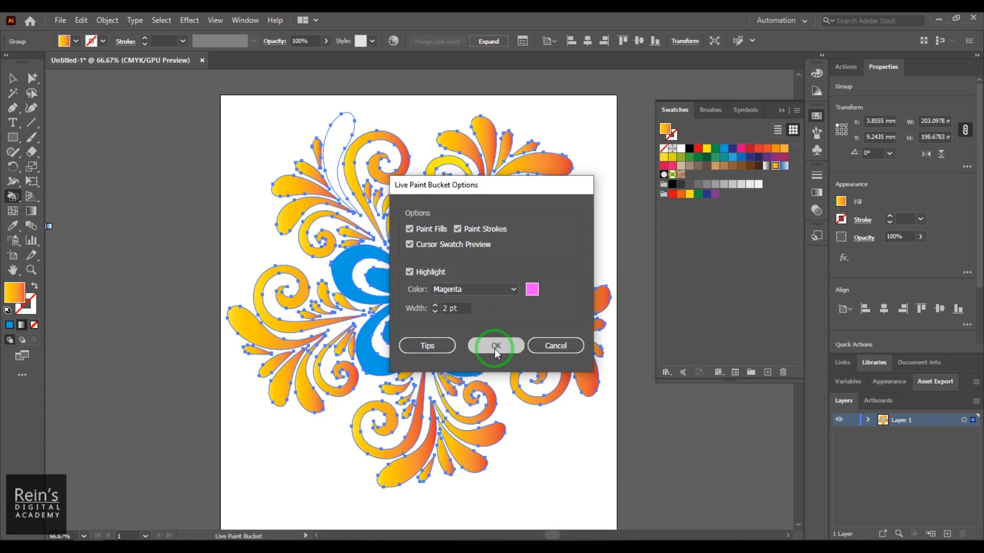
- Set the stroke to dark blue at 5 pt and try to paint it onto the upper-left ornament's leaf
click(99, 42)
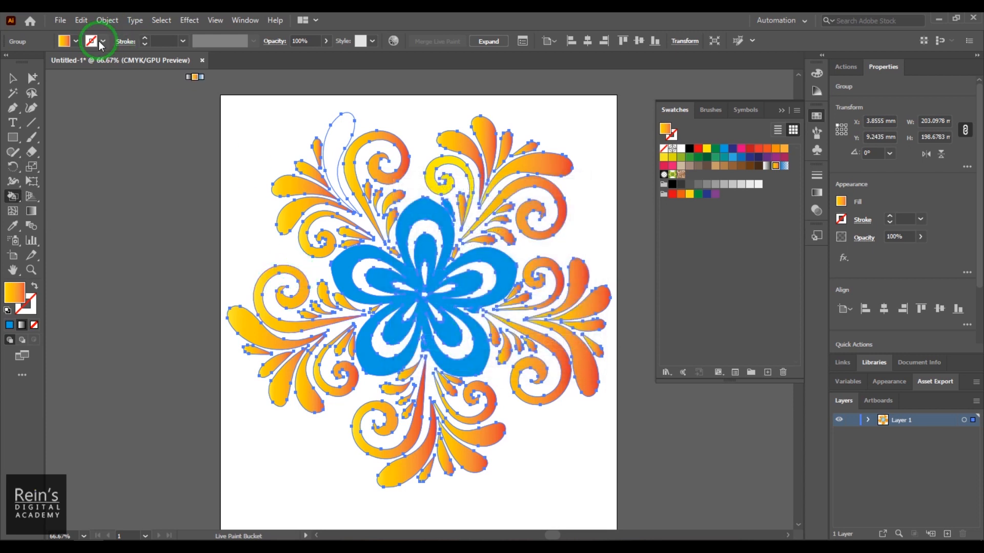
click(103, 41)
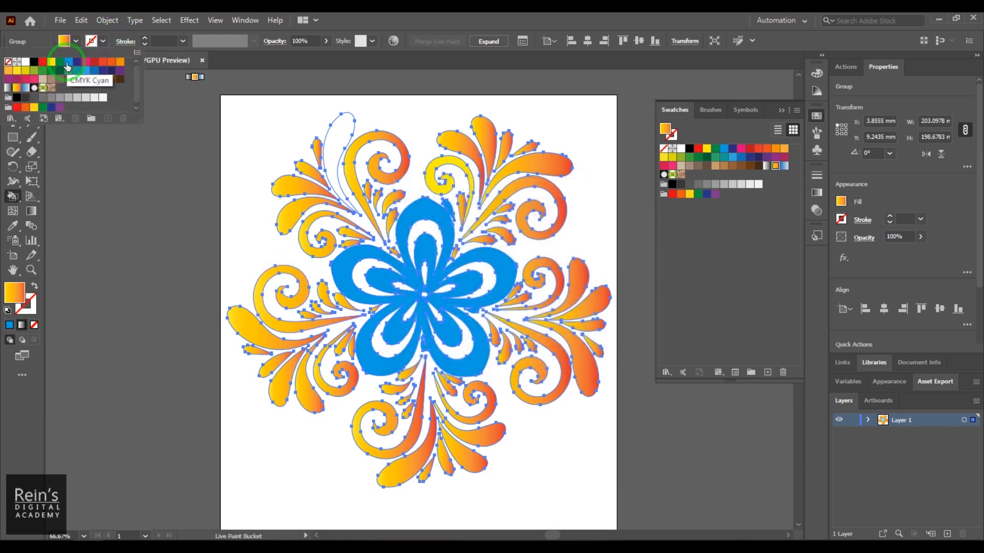
click(77, 65)
click(157, 42)
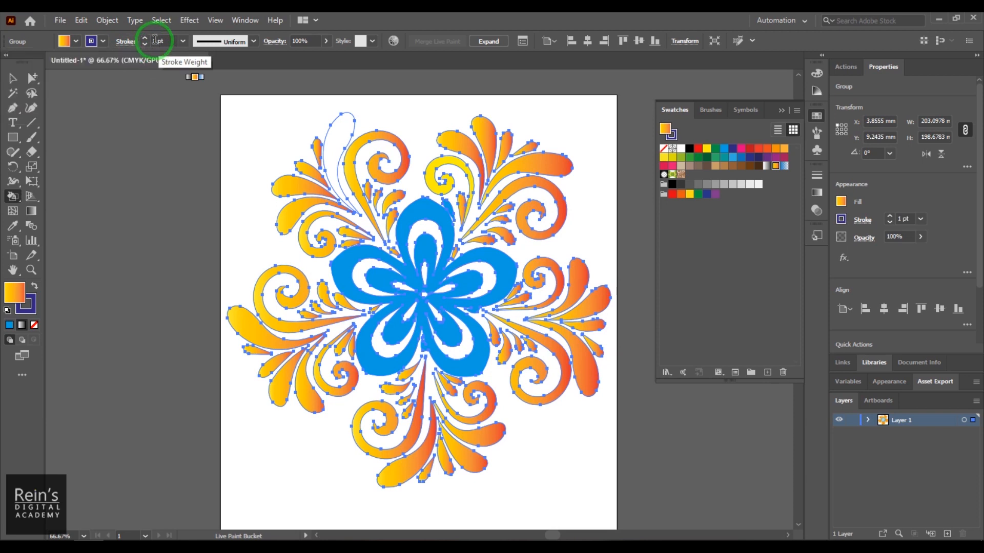
click(146, 45)
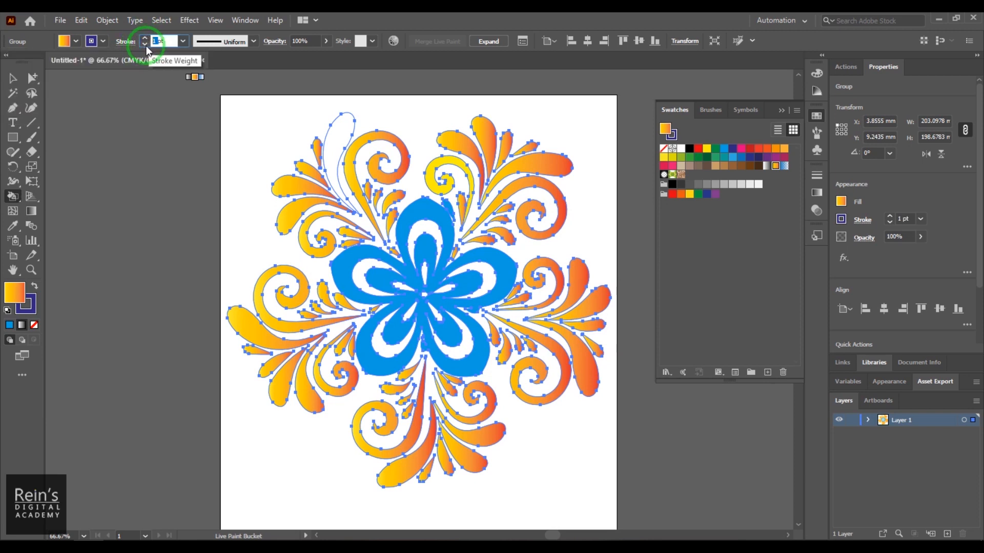
click(304, 214)
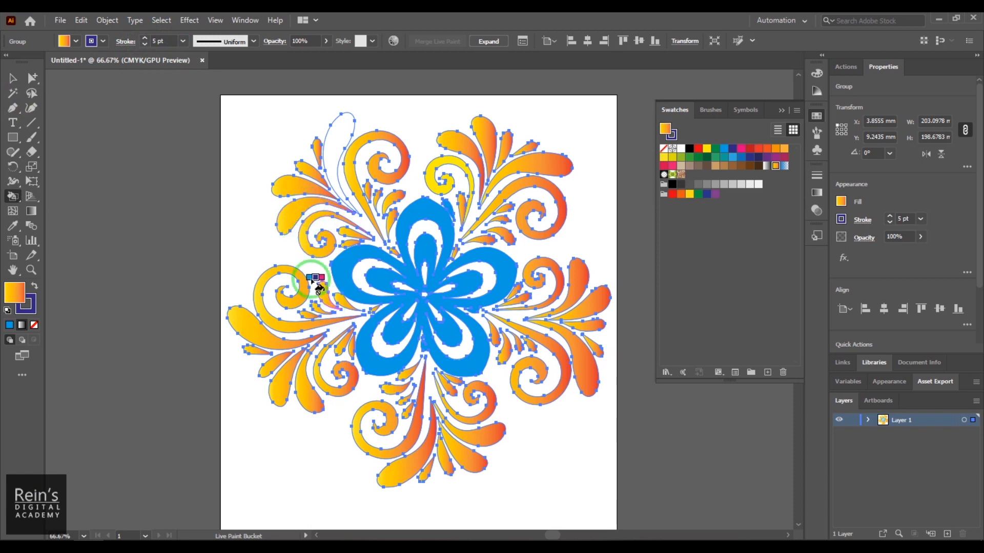
- Set the Live Paint stroke to dark blue at 10 pt and paint it onto the two adjacent large leaves of the upper-left ornament
key(z)
mouse_move(269, 202)
mouse_down()
mouse_move(462, 410)
mouse_move(535, 445)
mouse_up()
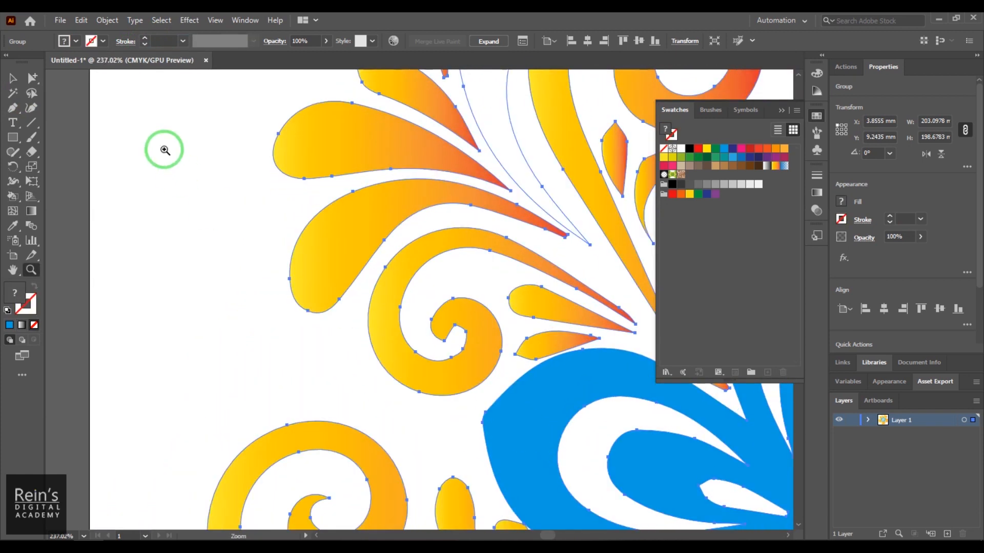
click(14, 197)
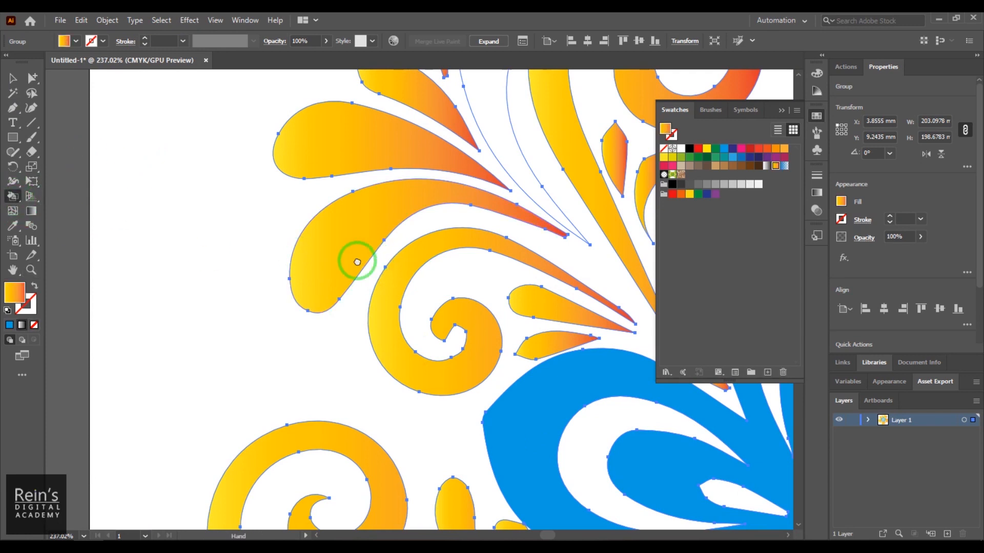
scroll(358, 261, right, 3)
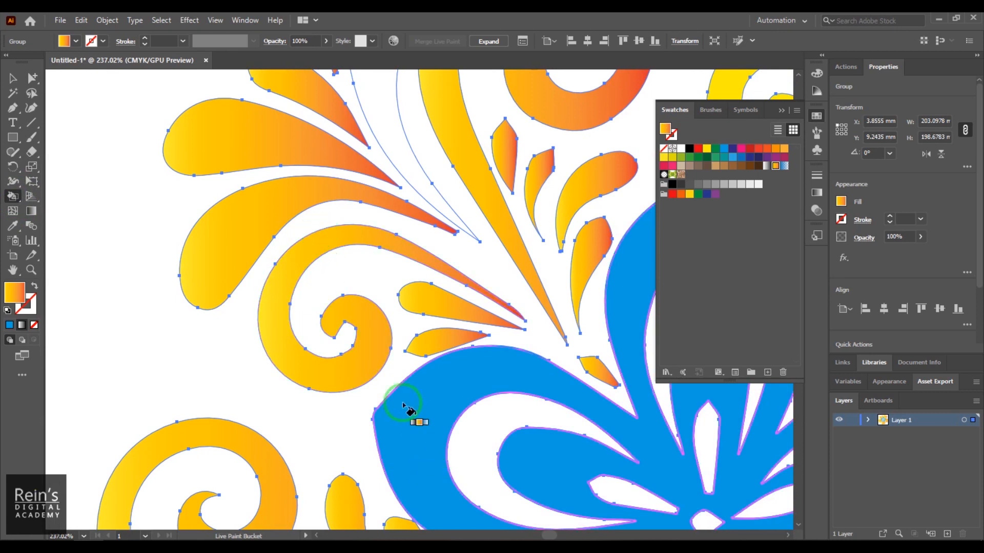
click(91, 41)
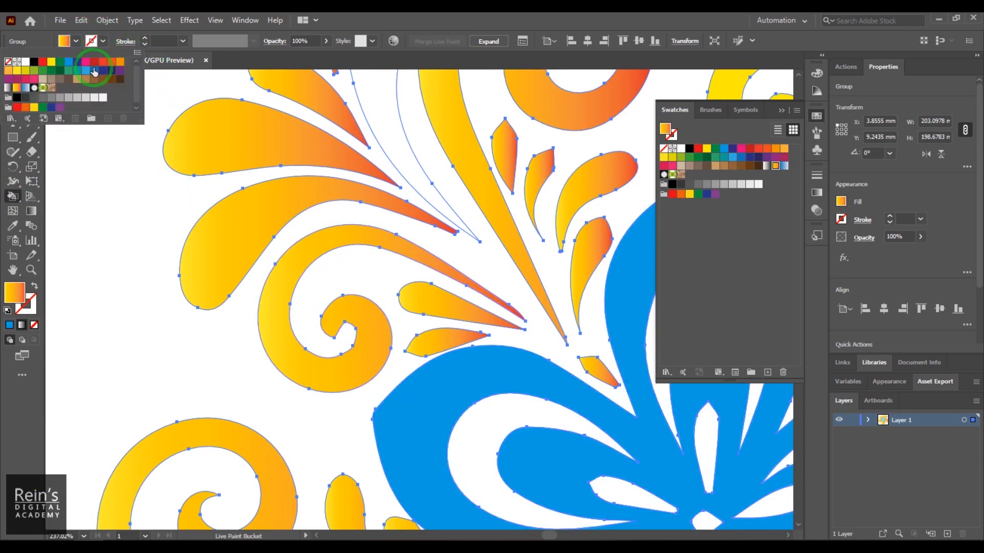
click(77, 62)
click(156, 41)
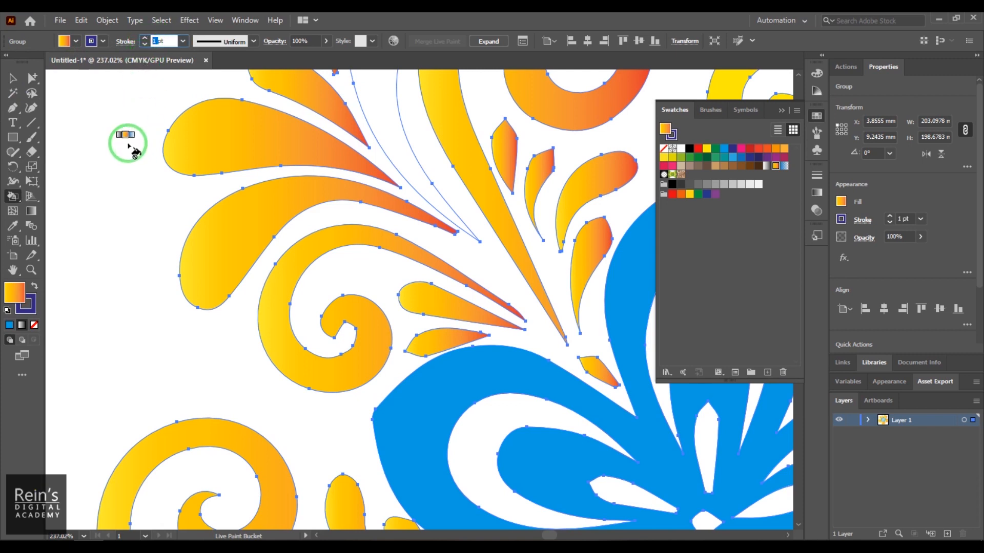
click(166, 163)
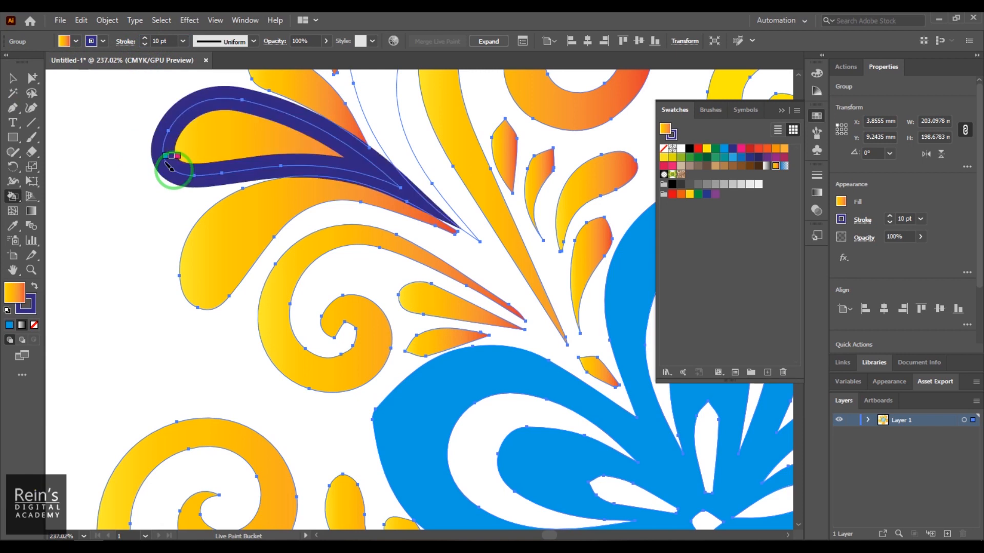
click(187, 228)
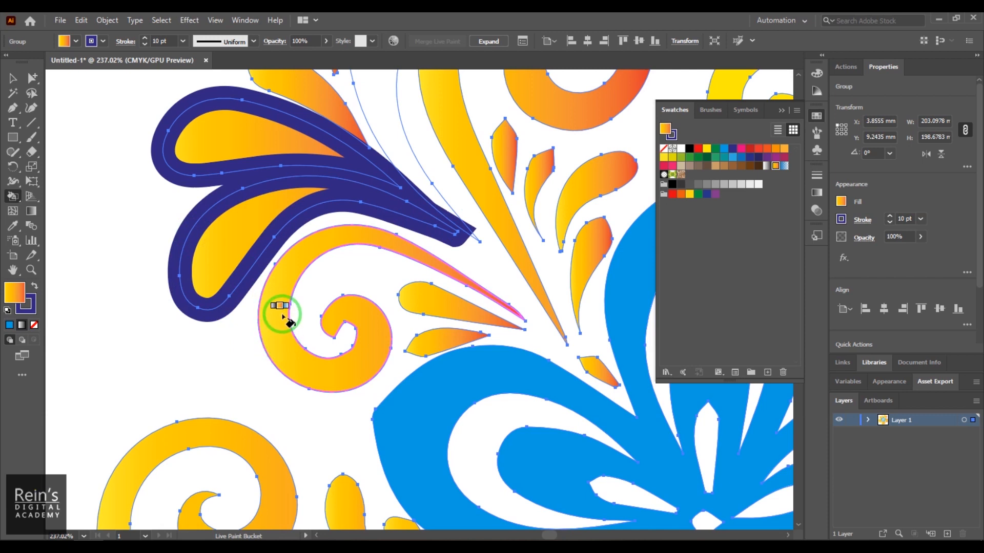
- Paint the dark blue stroke onto the upper-left ornament's lower spiral, the leaf above the outlined pair, and the left ornament's large spiral
click(255, 327)
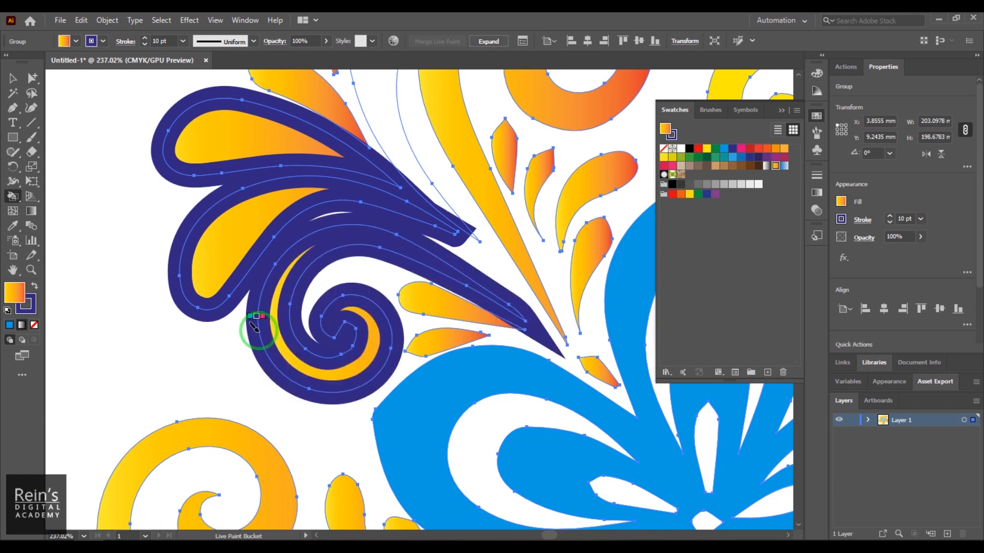
click(342, 104)
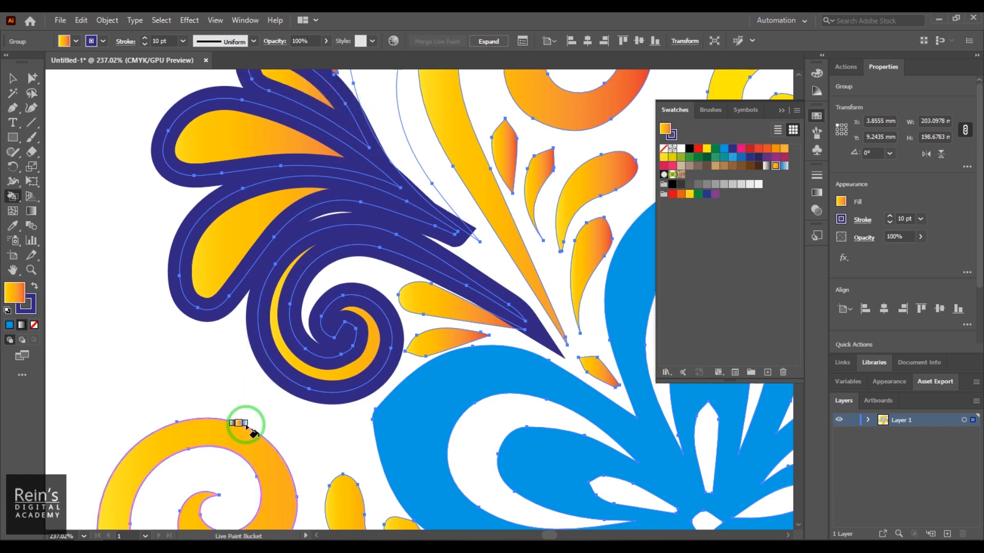
click(239, 420)
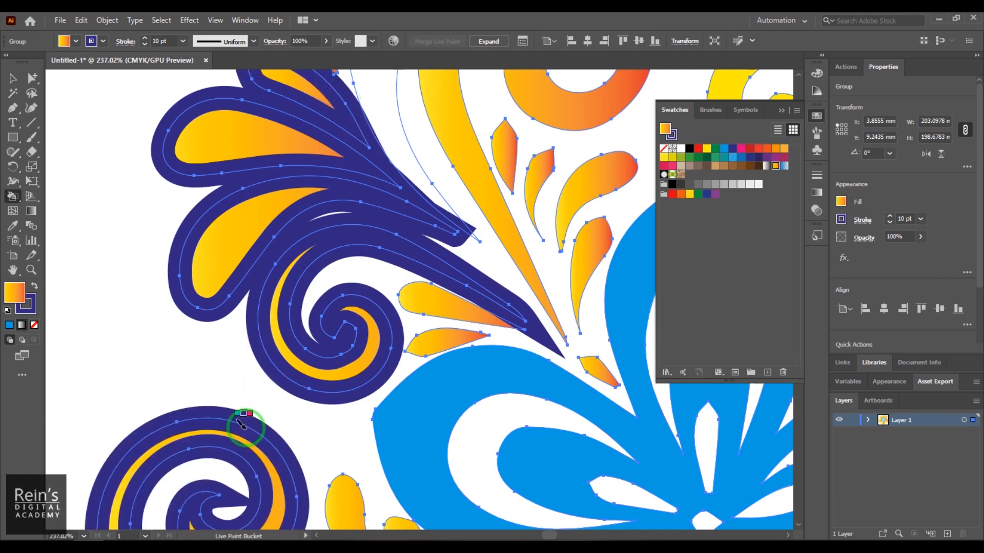
- Paint all outlines of the floral pattern at once with the dark blue 10 pt stroke, and deselect the artwork
triple_click(393, 391)
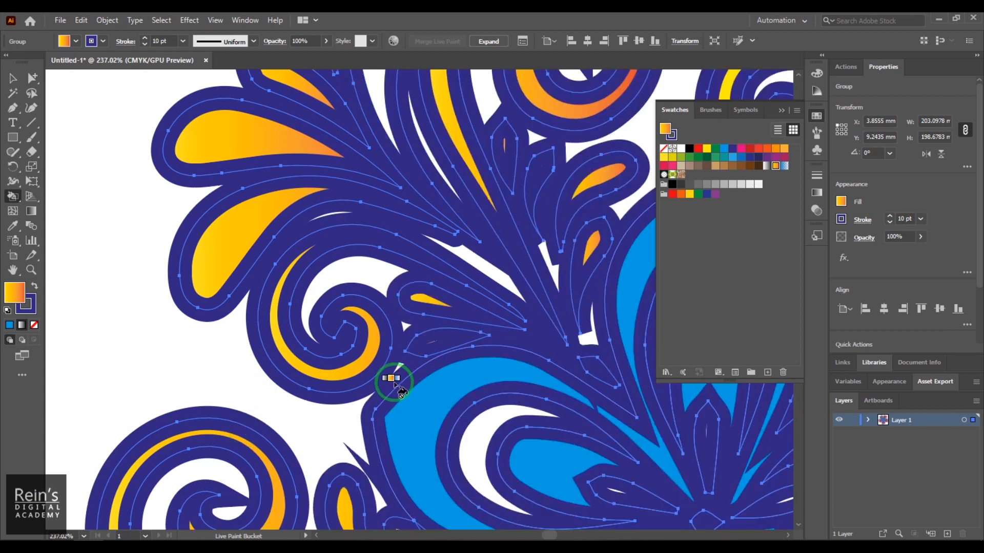
key(ctrl+minus)
key(ctrl+minus)
key(ctrl+minus)
key(ctrl+minus)
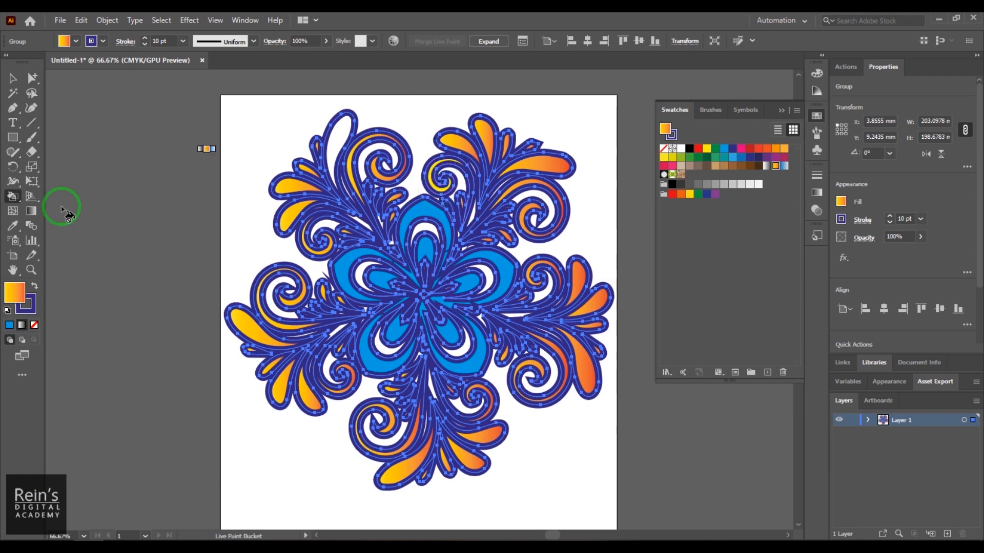
right_click(12, 198)
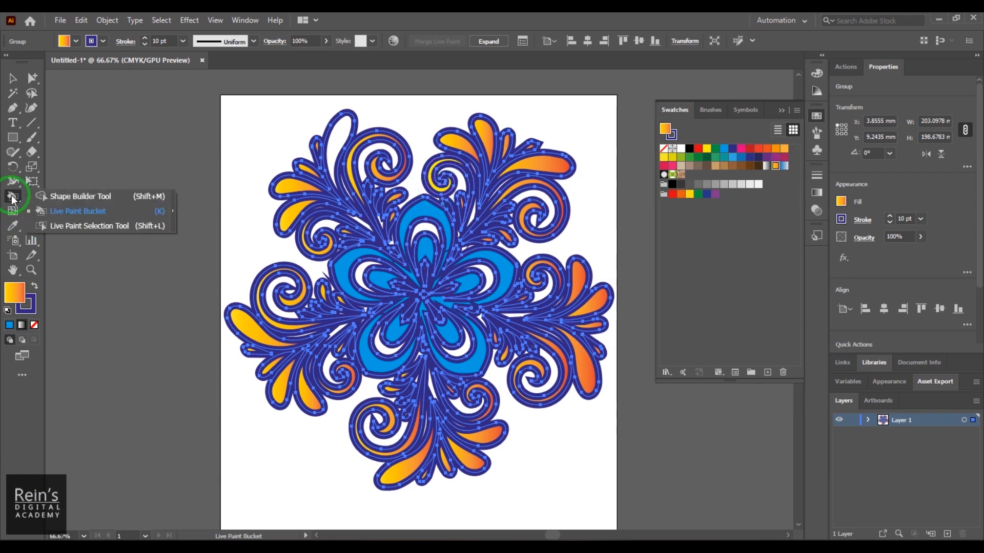
click(75, 212)
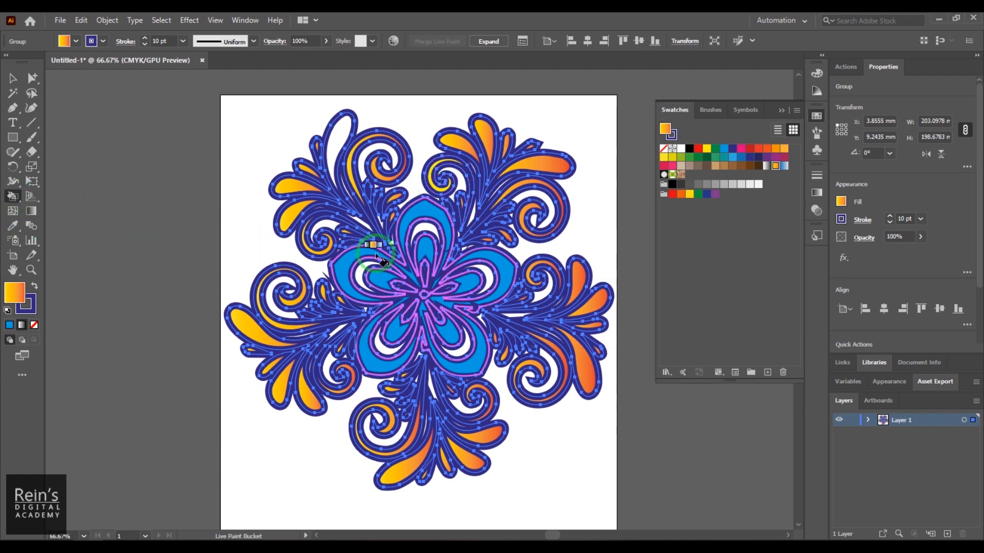
click(13, 78)
click(591, 247)
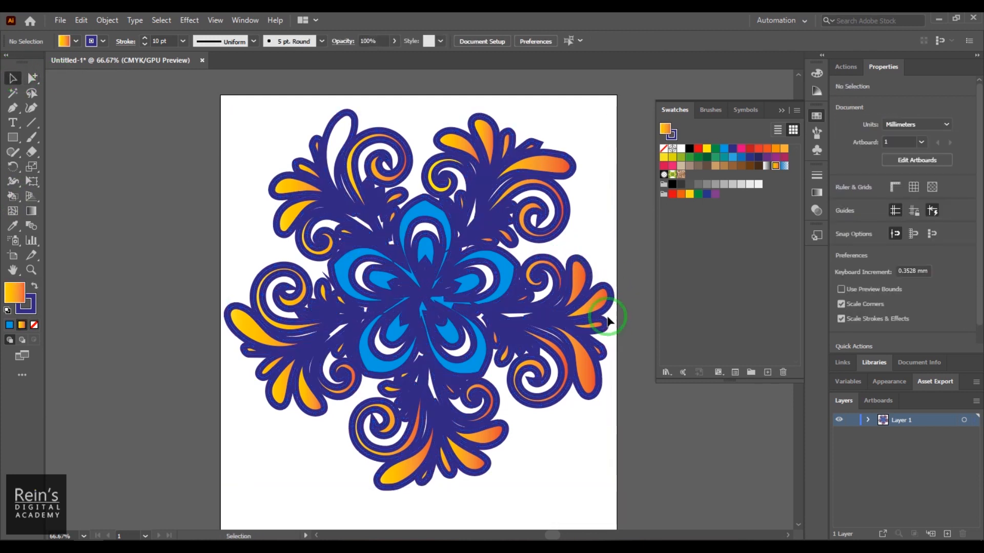
- Select the whole floral pattern, try a 1 pt stroke weight, set it to 3 pt, and deselect
click(517, 389)
click(156, 40)
double_click(159, 41)
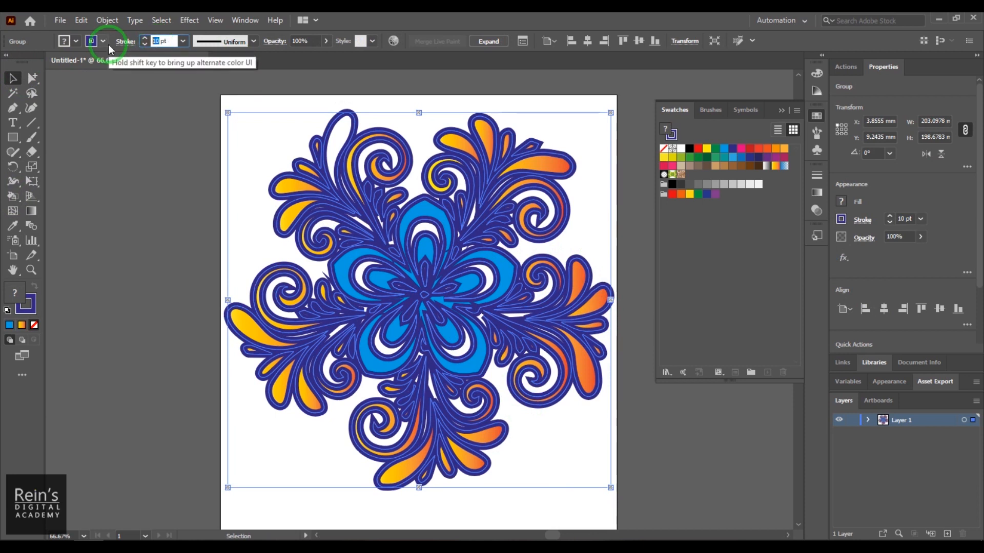
text(1)
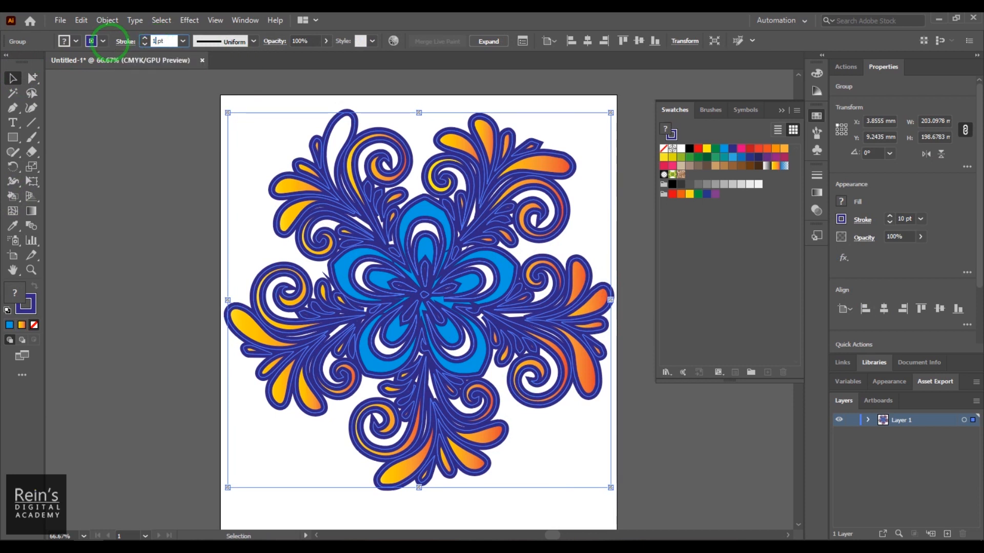
key(Return)
double_click(155, 41)
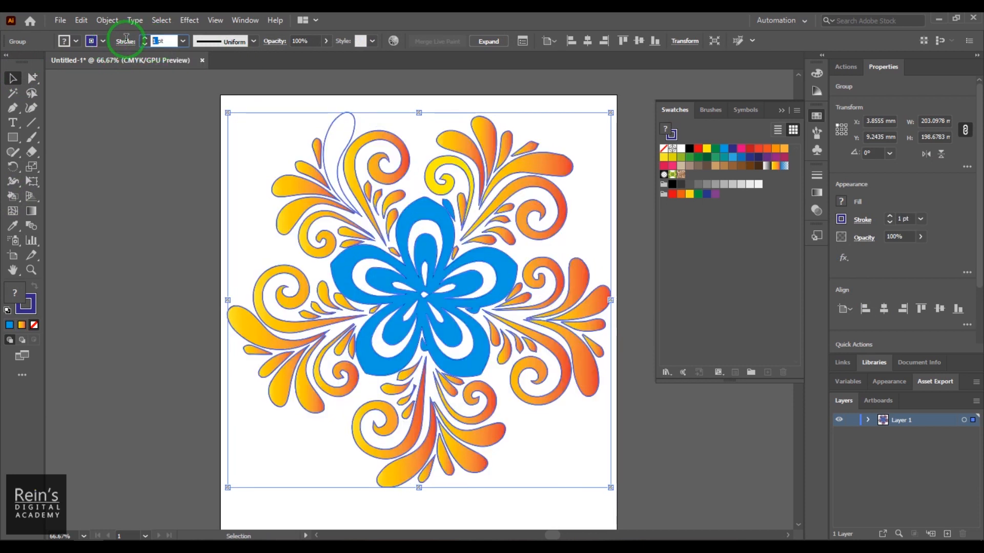
text(3)
key(Return)
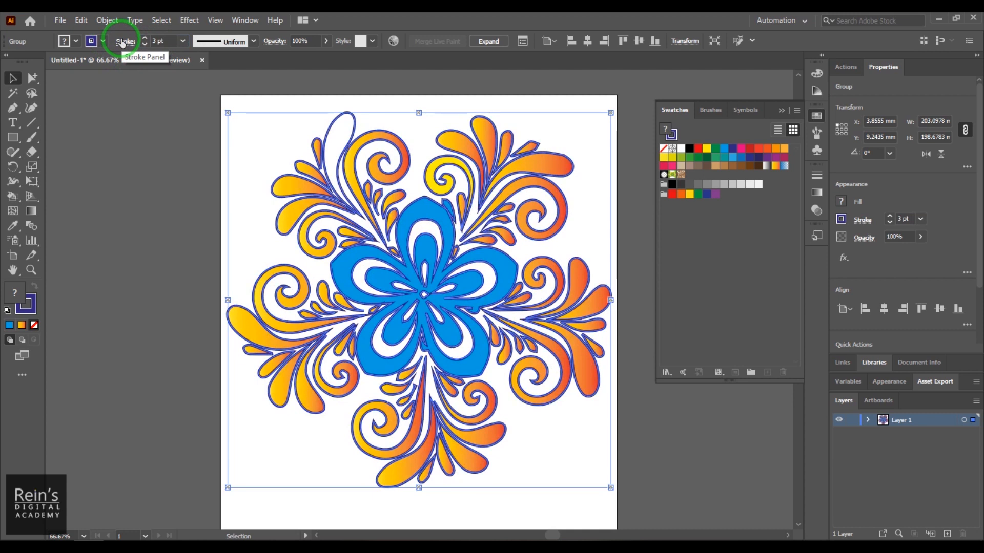
click(189, 189)
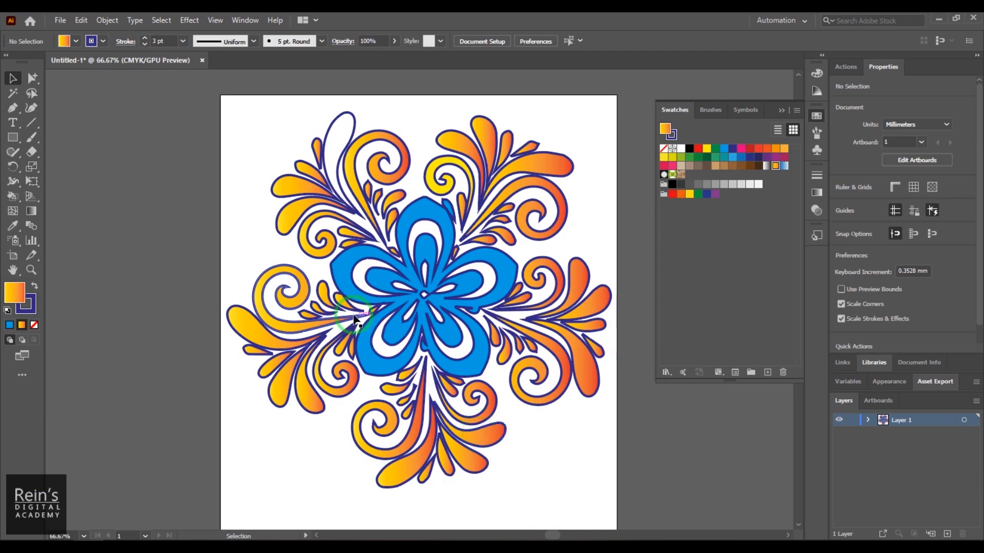
click(107, 20)
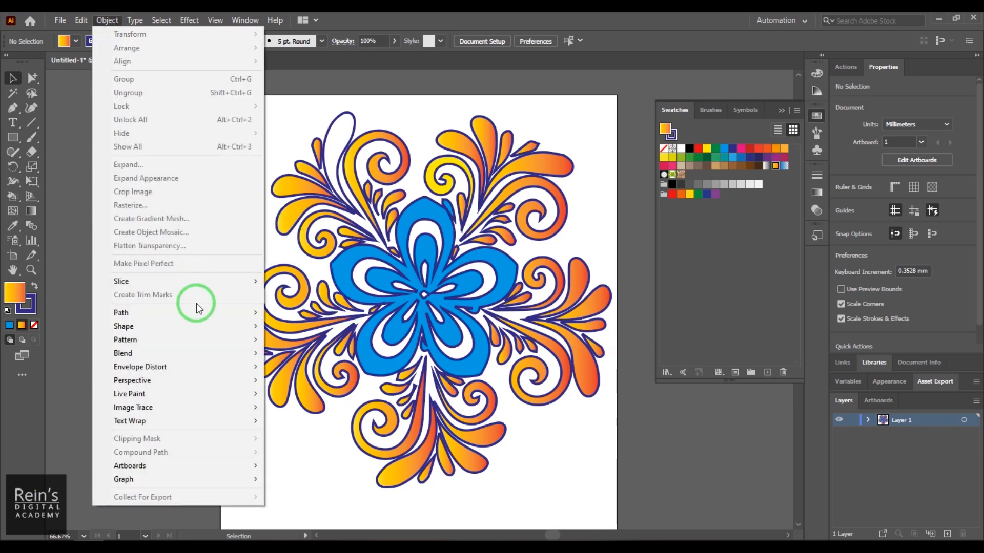
mouse_move(191, 408)
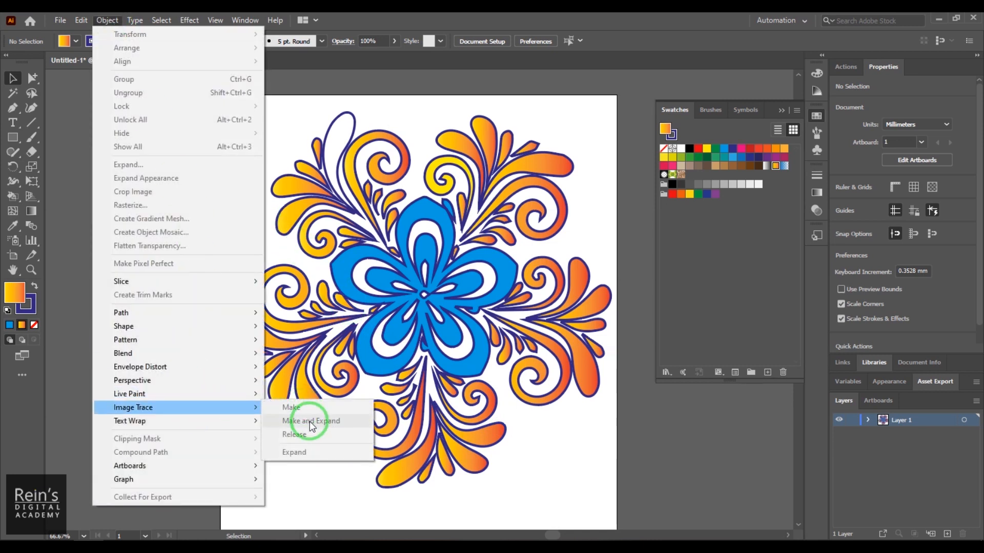
click(545, 464)
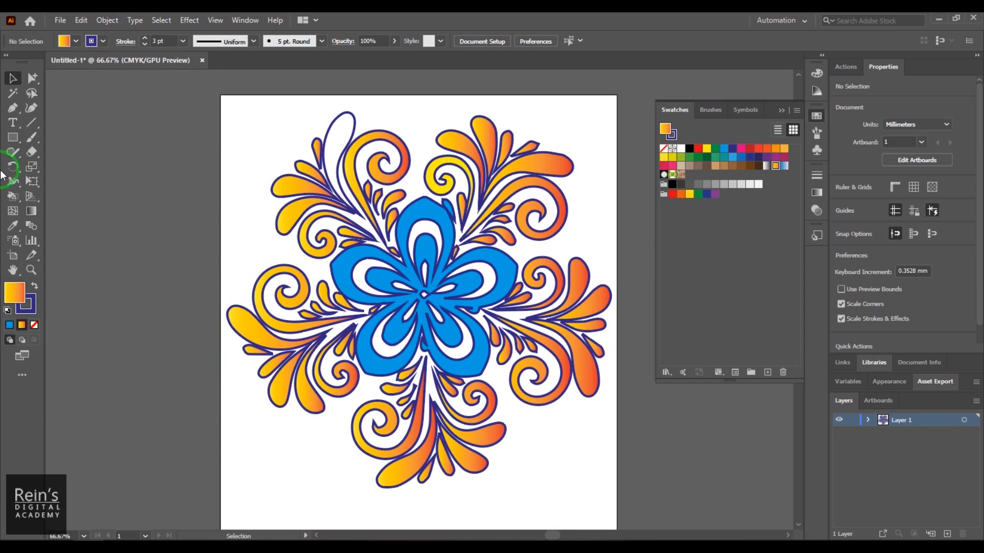
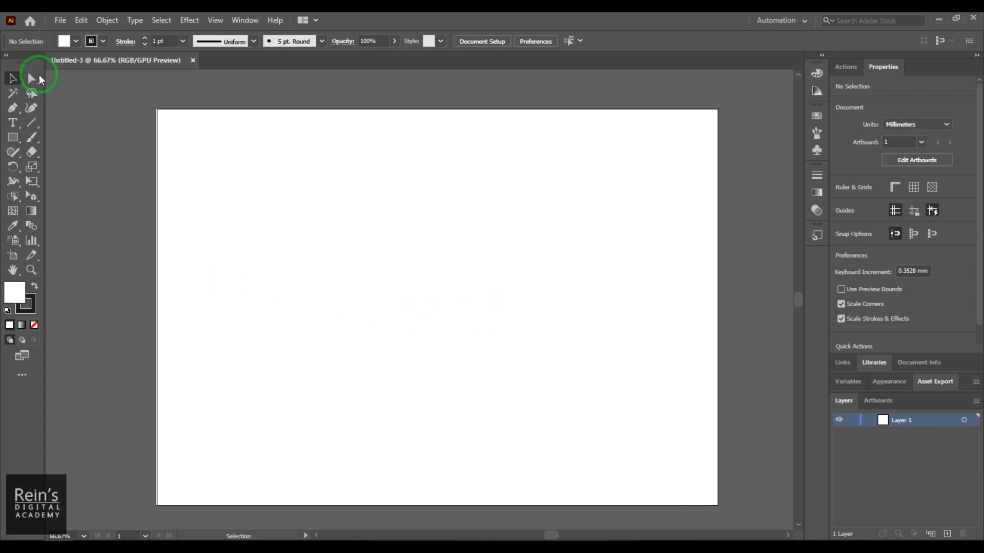
- Display the two-point perspective grid on the empty artboard with the Perspective Grid tool
click(32, 196)
click(98, 197)
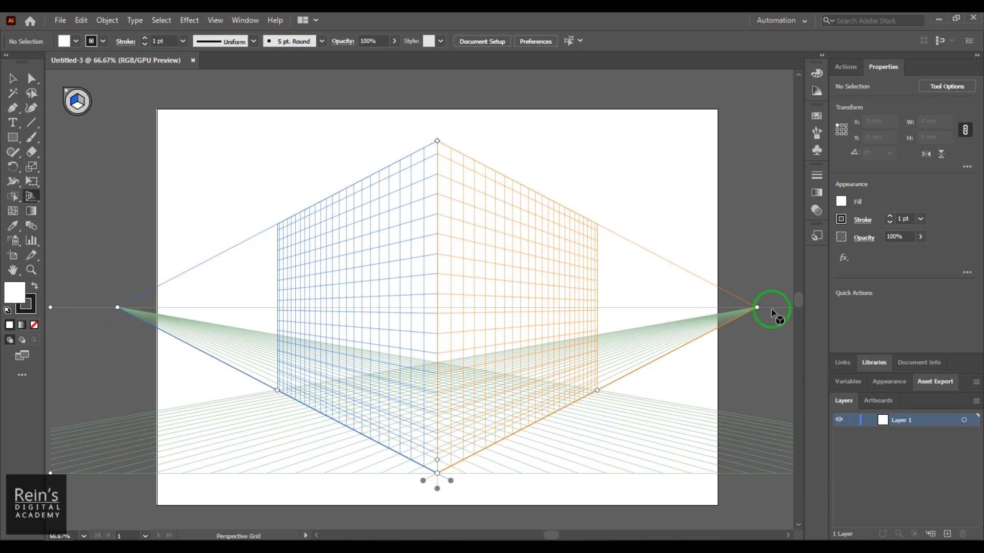
key(ctrl+minus)
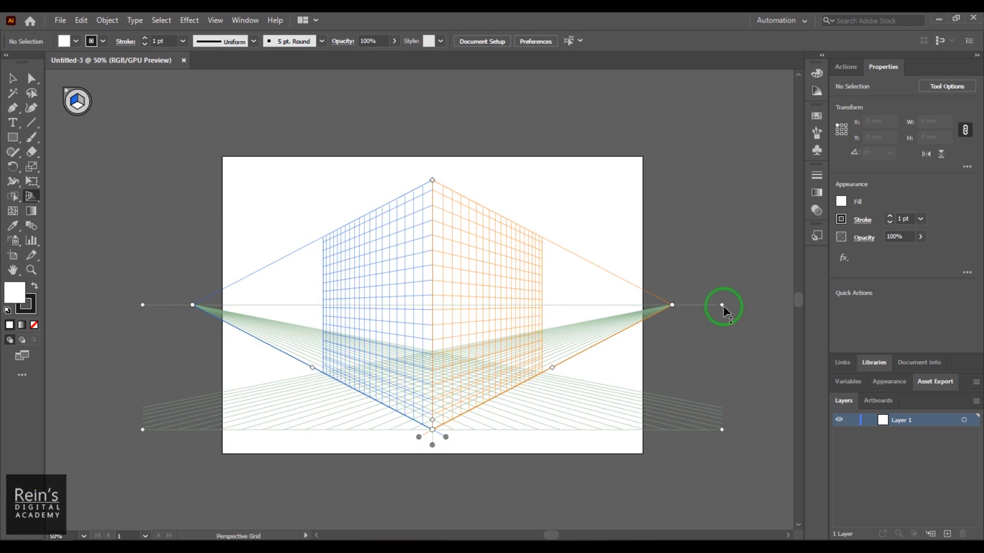
- Move the grid's horizon line down to ground level, up above the artboard, down again, and back to about the artboard's middle
drag(722, 304, 746, 428)
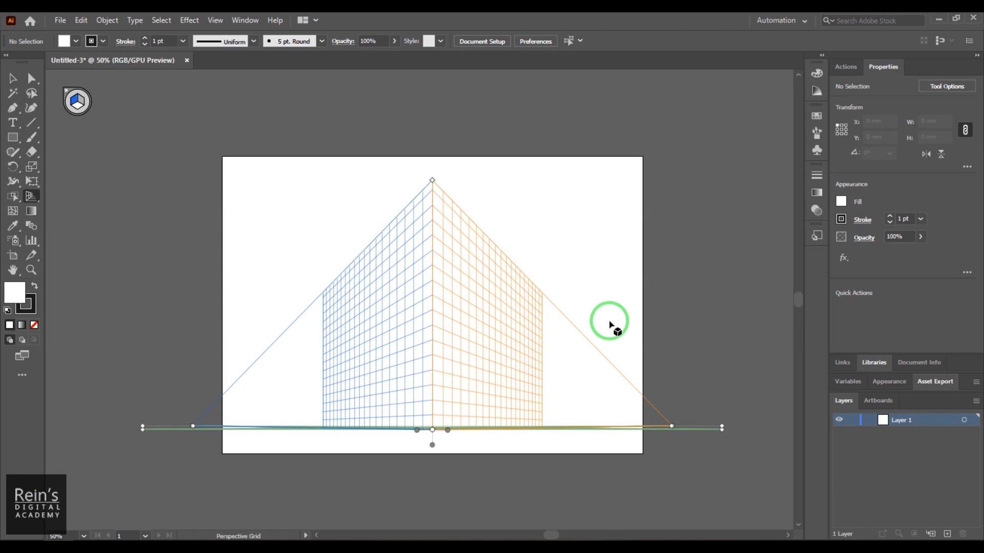
drag(722, 427, 733, 153)
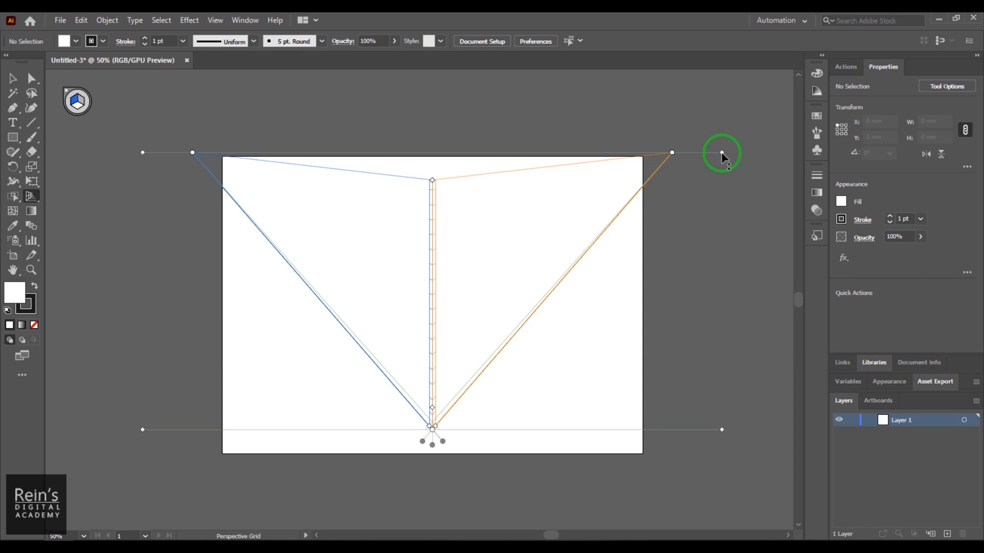
drag(722, 155, 759, 425)
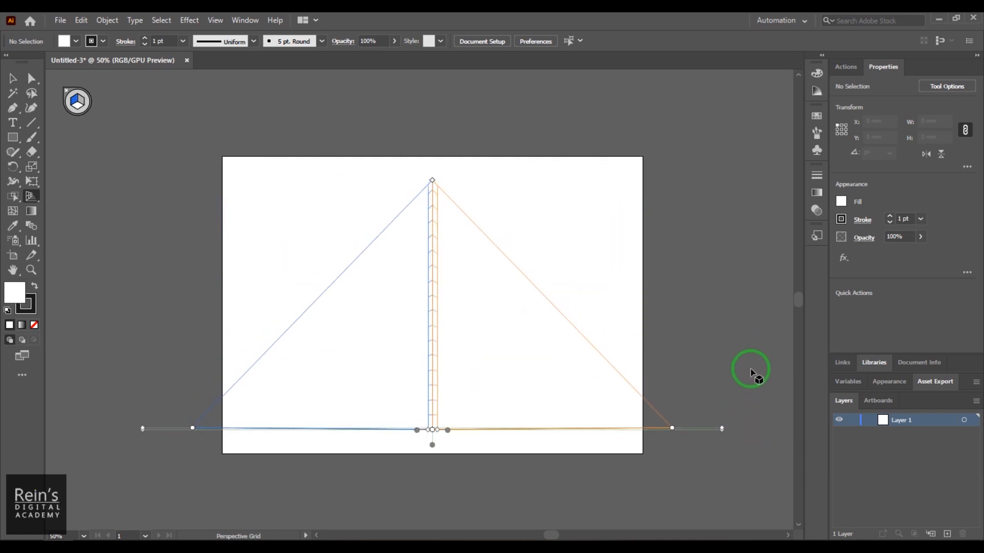
drag(724, 427, 734, 318)
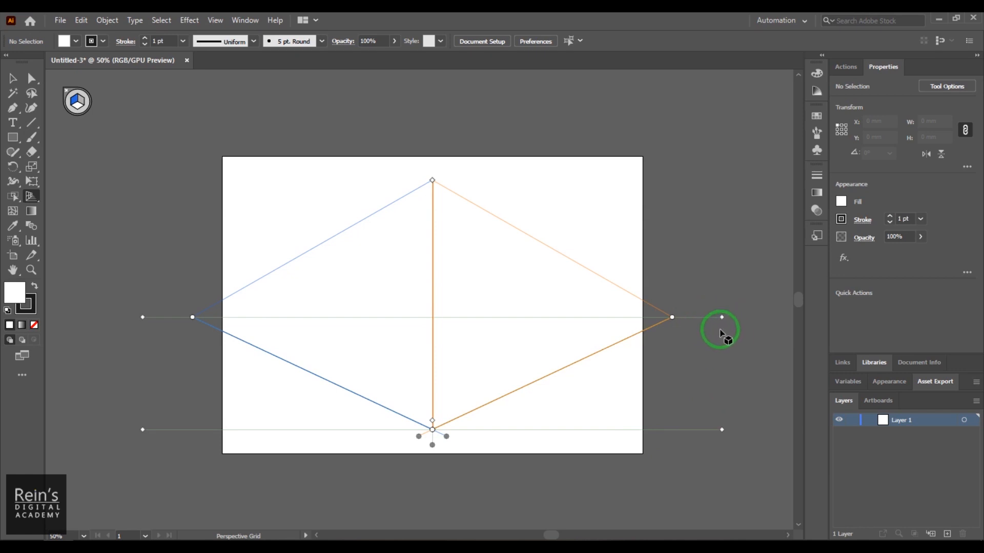
- Shift the left grid plane sideways and back near the centre line, and lower the grid's vertical extent
drag(447, 438, 490, 456)
drag(492, 439, 424, 448)
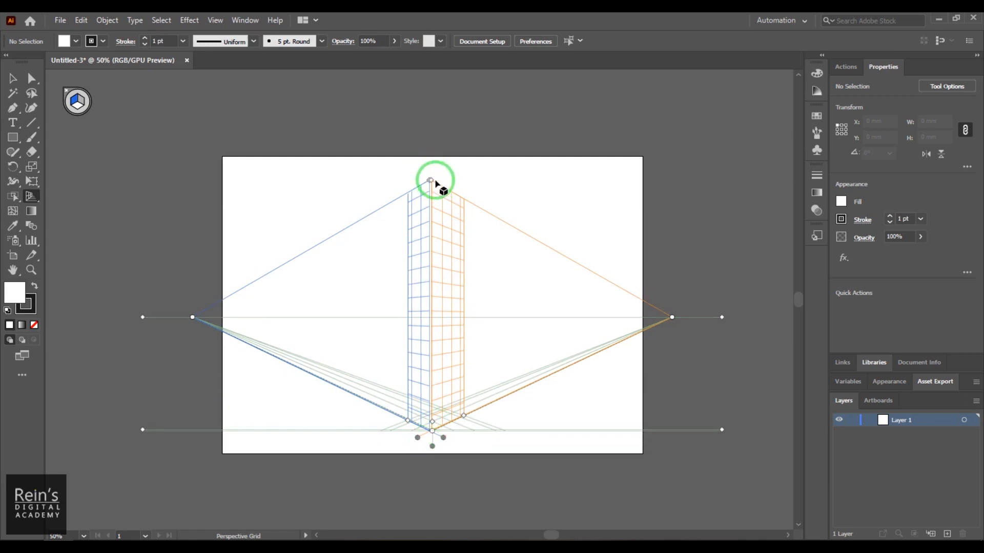
drag(431, 180, 431, 232)
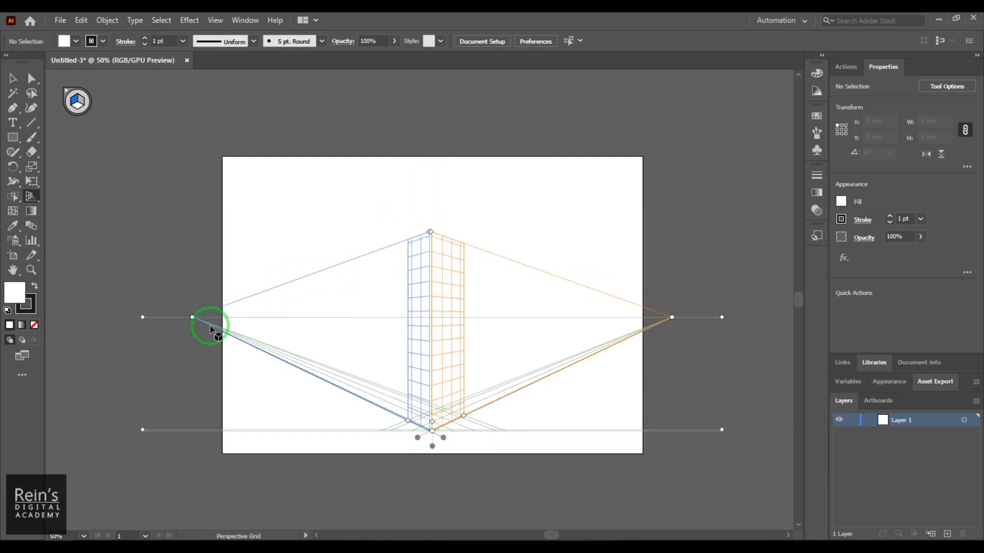
- Move the left vanishing point inward and back out near the artboard's edge, and the right vanishing point outward and then inside the artboard
drag(192, 323, 303, 328)
drag(672, 320, 696, 317)
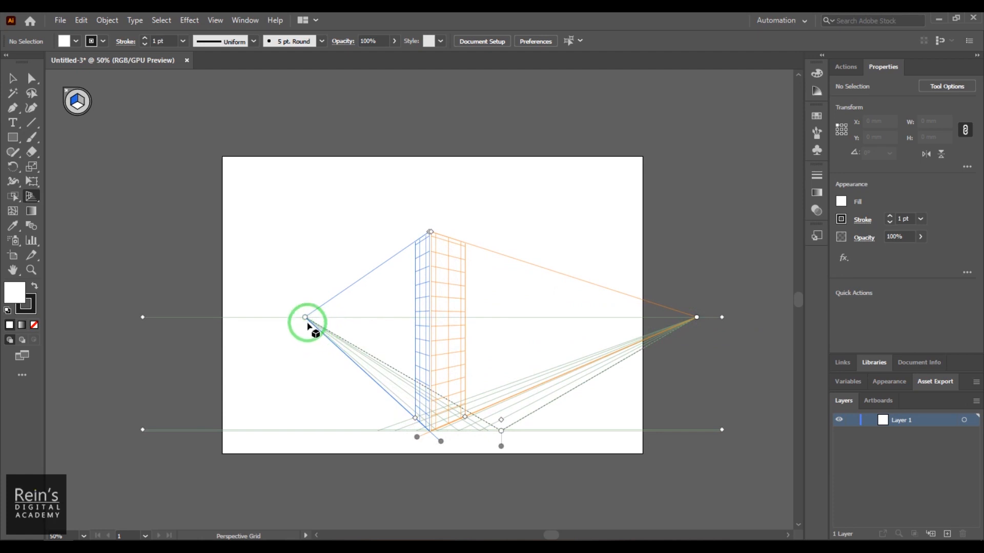
drag(307, 320, 209, 308)
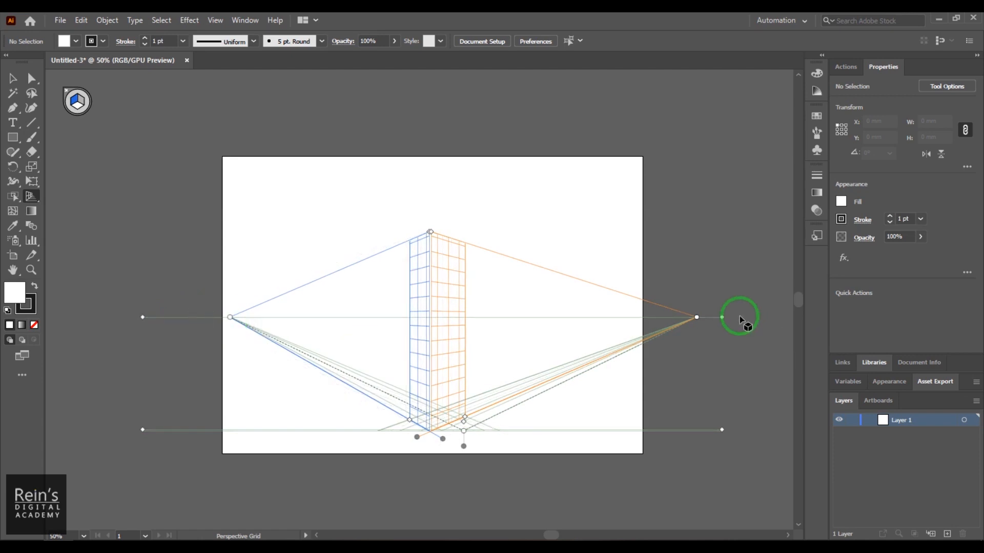
drag(695, 316, 626, 316)
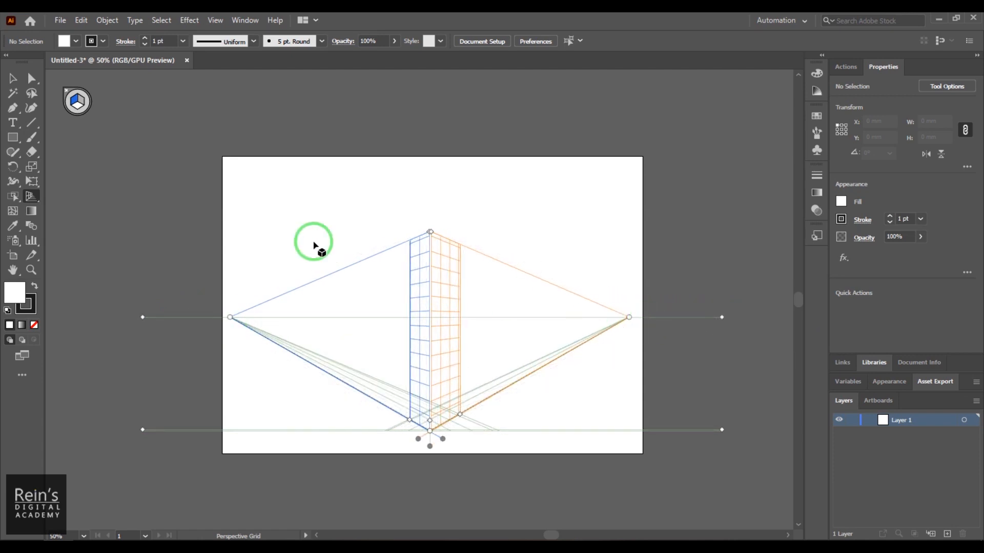
- Switch the active perspective plane to the horizontal grid and back to the left grid
click(82, 100)
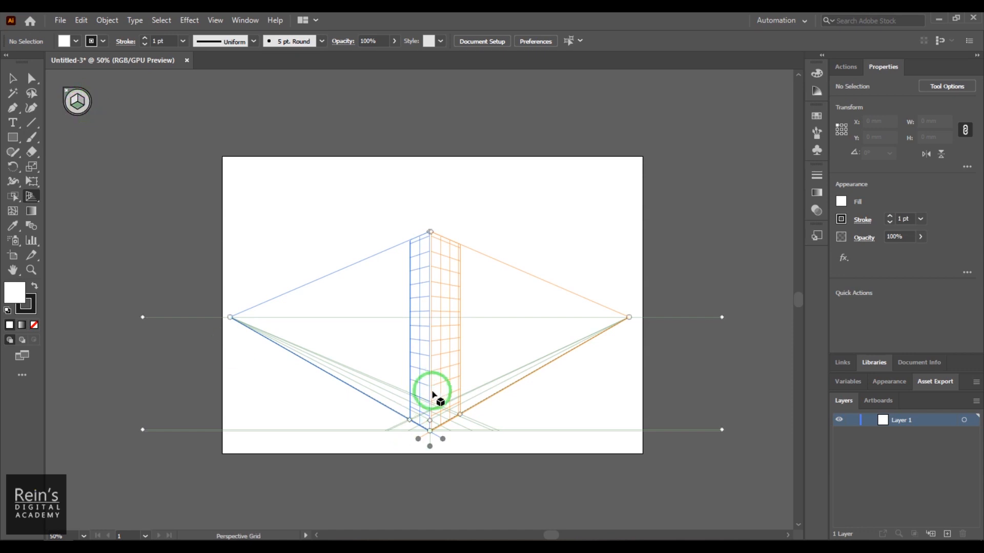
click(81, 102)
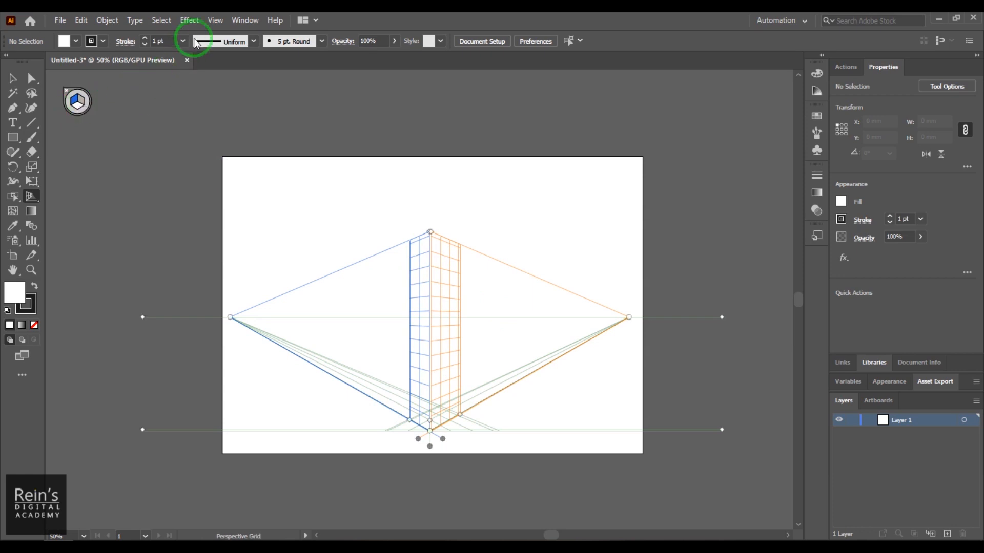
- Apply the one-point perspective preset [1P-Normal View] to the grid
click(212, 20)
click(326, 433)
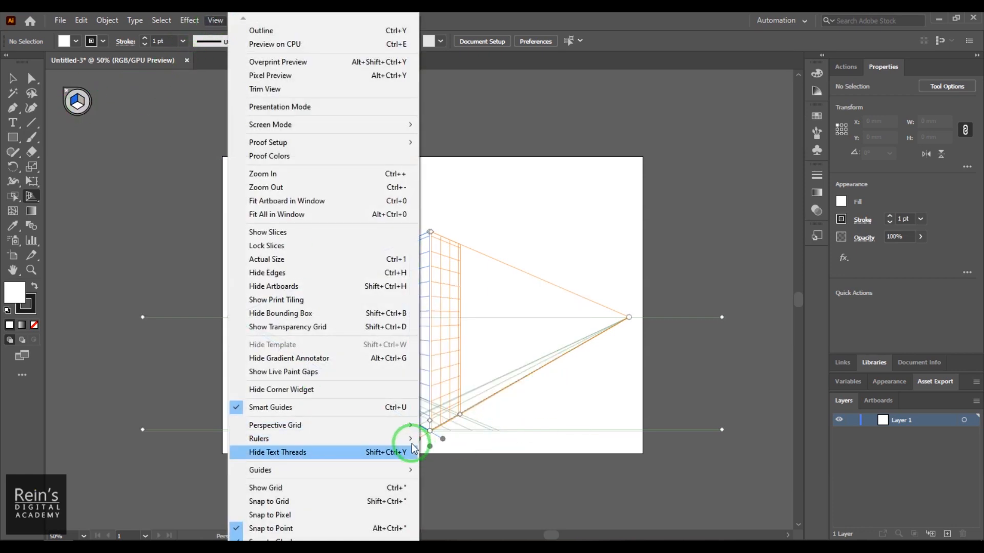
mouse_move(405, 430)
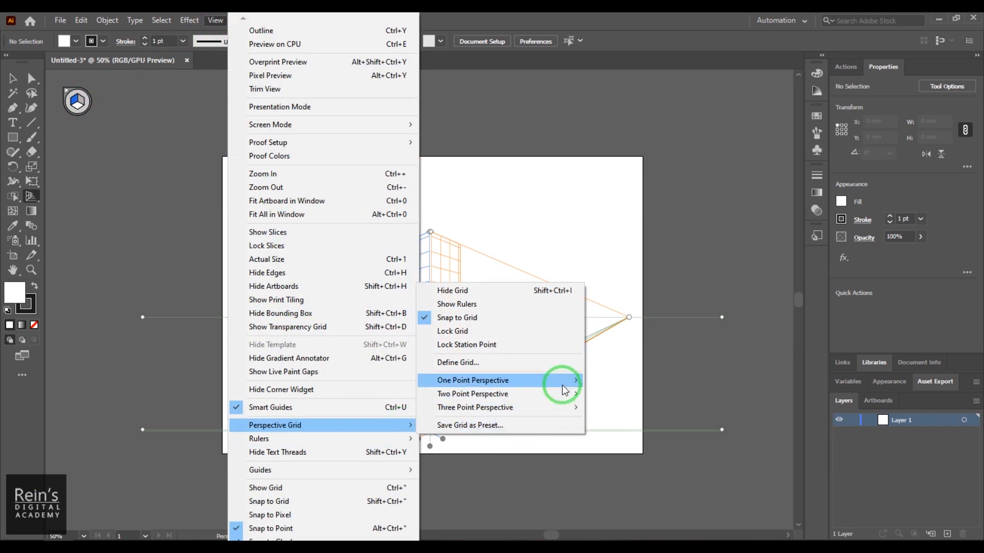
mouse_move(564, 383)
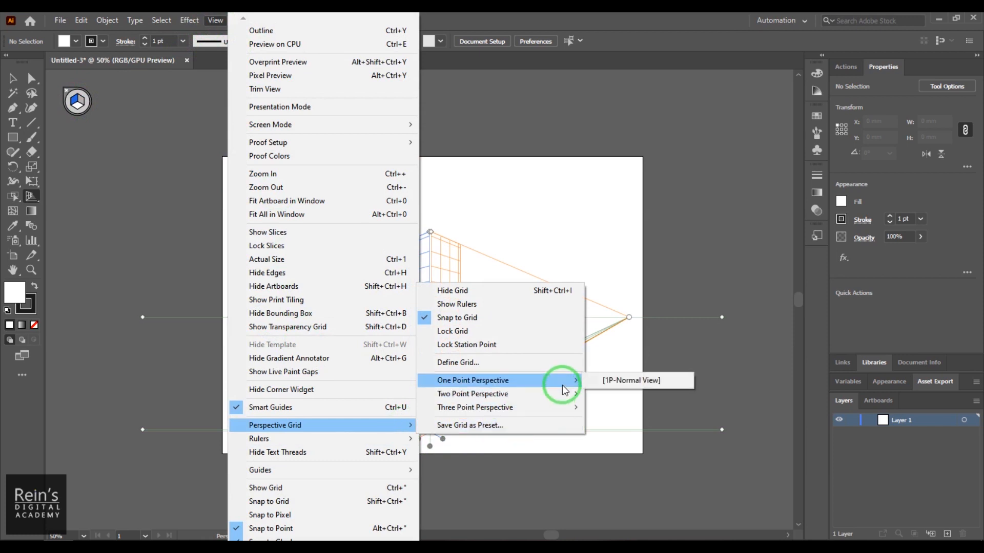
click(617, 379)
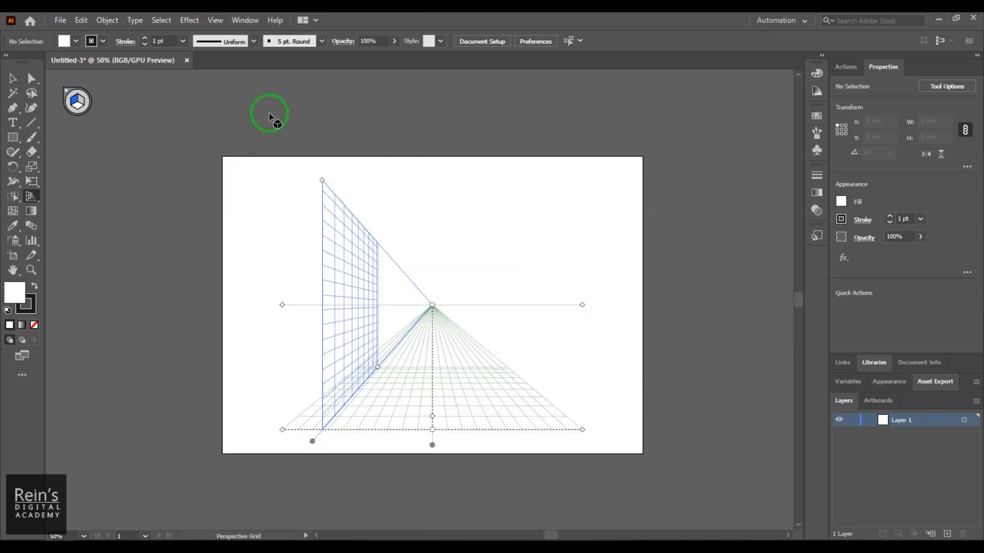
- Switch the grid to the two-point perspective preset
click(224, 23)
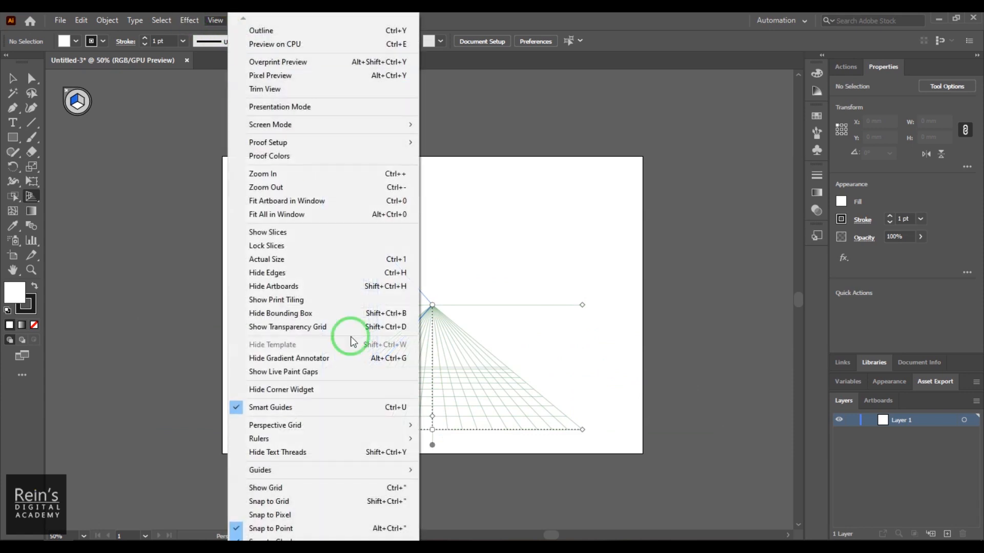
mouse_move(331, 425)
mouse_move(492, 394)
click(603, 395)
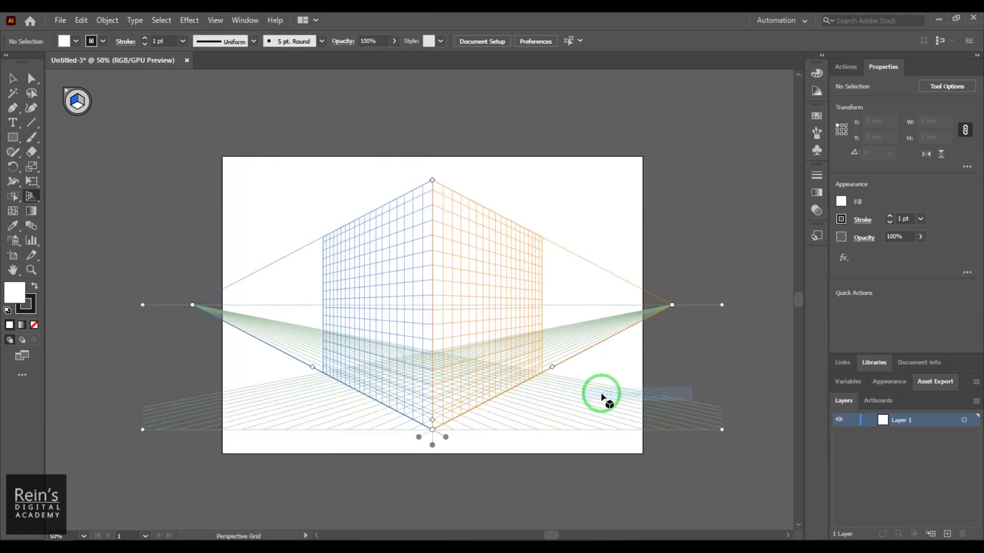
- Switch the grid to the three-point perspective preset
click(213, 23)
mouse_move(389, 426)
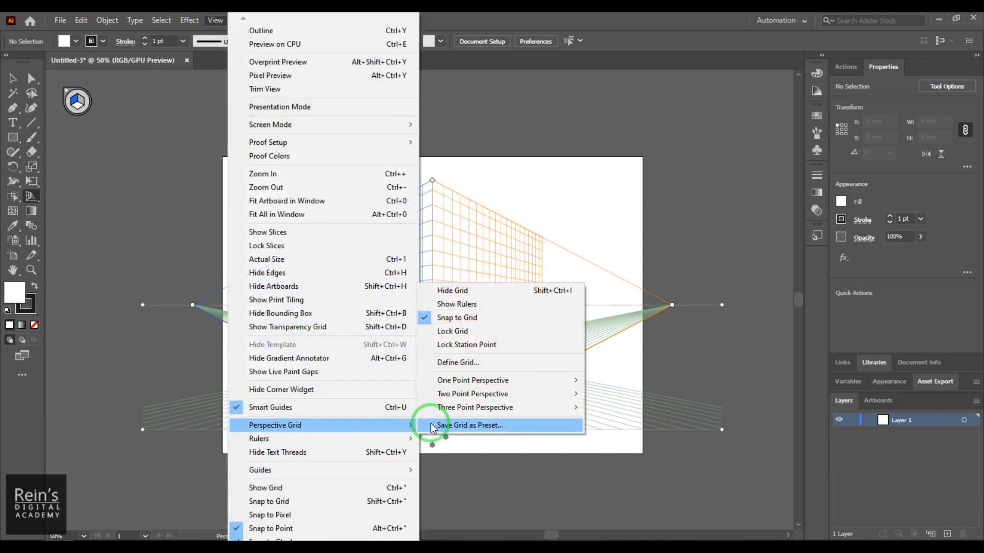
mouse_move(487, 407)
click(607, 407)
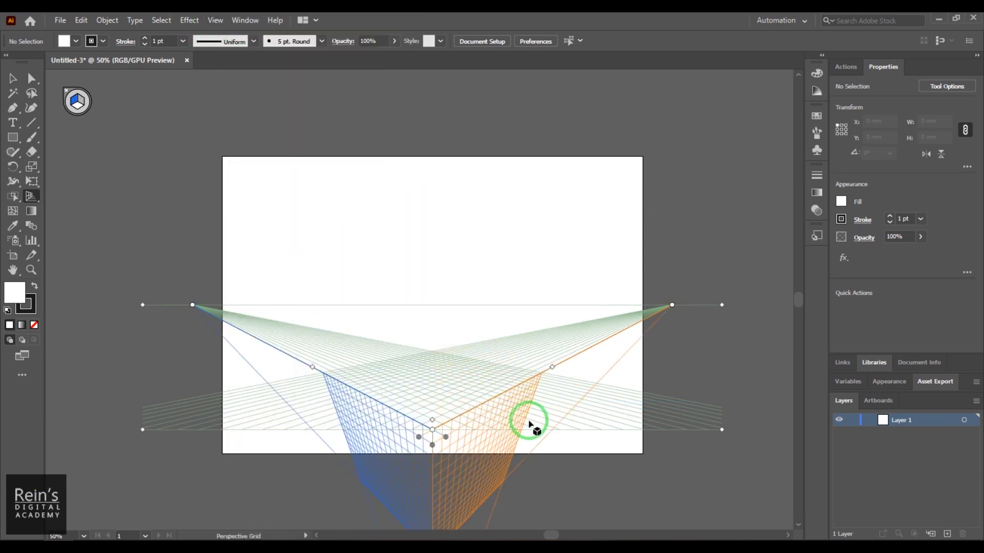
- Redefine the perspective grid with its type set to One Point Perspective
click(211, 20)
mouse_move(393, 429)
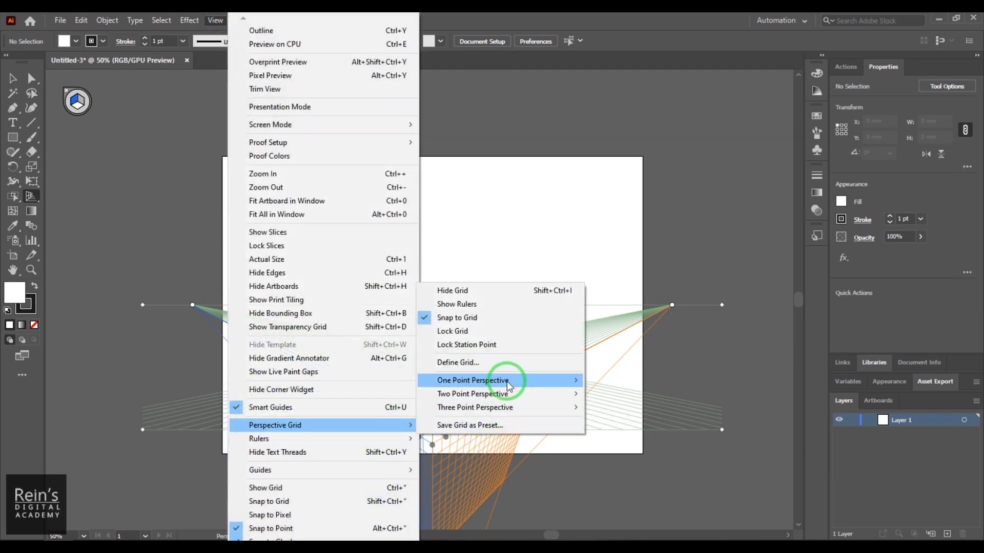
click(501, 365)
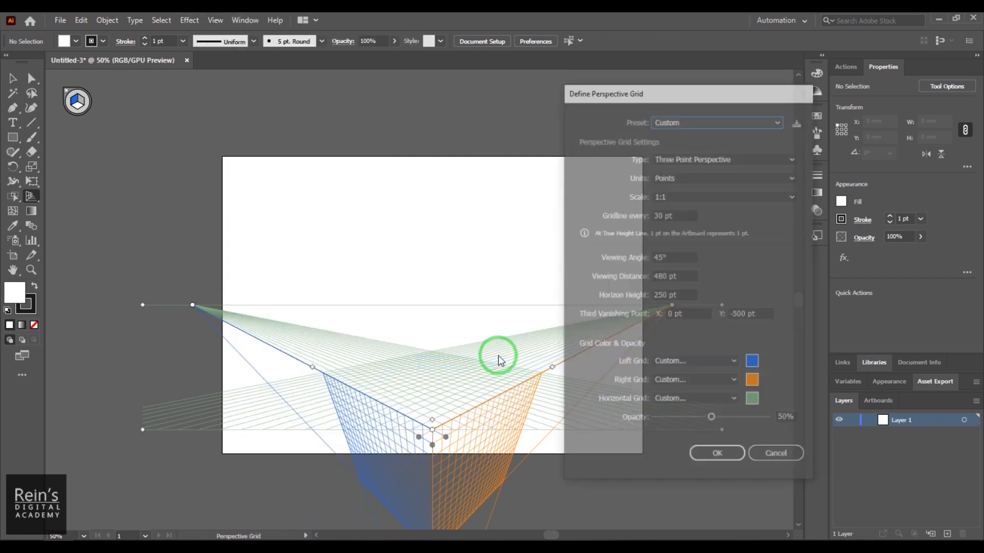
click(711, 167)
click(712, 168)
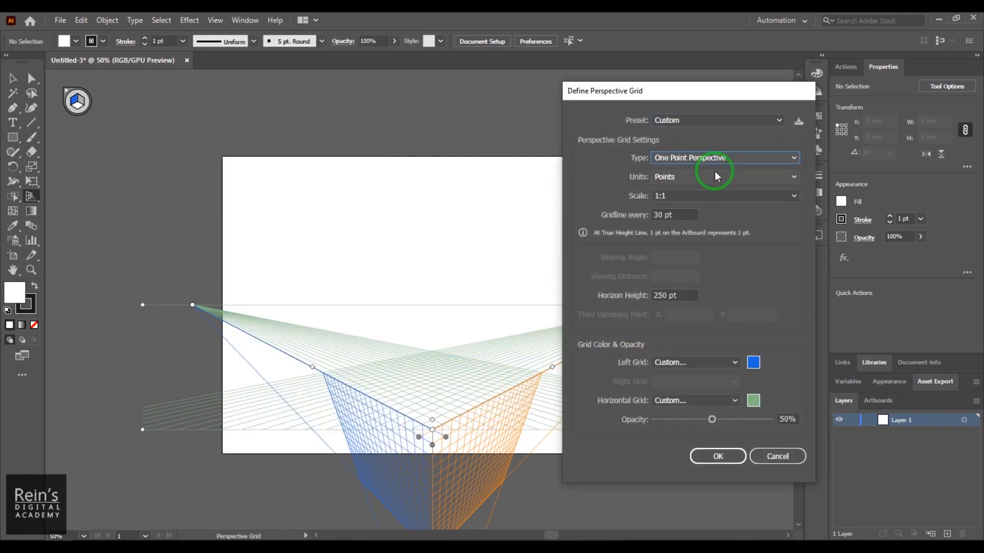
click(732, 454)
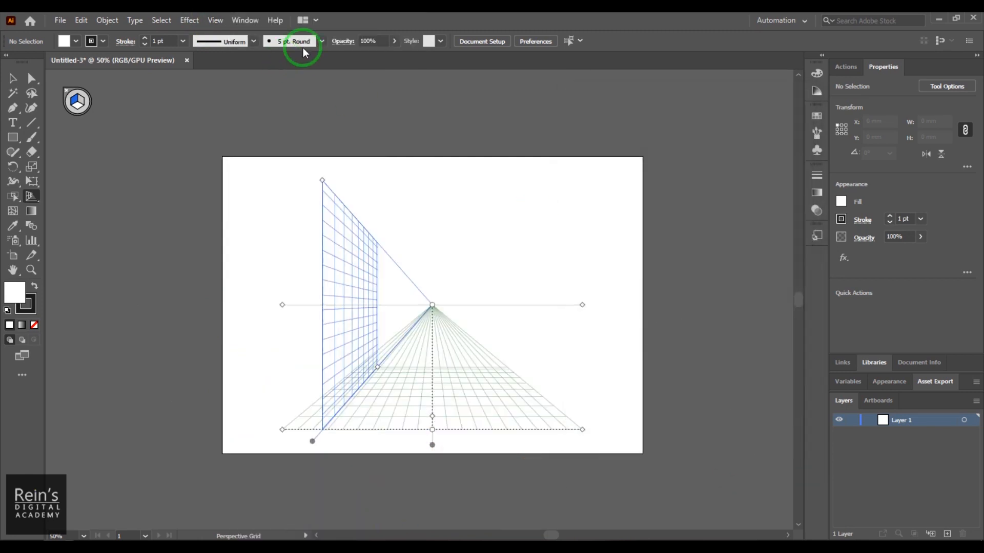
- Redefine the perspective grid with its type set to Two Point Perspective
click(205, 21)
click(350, 423)
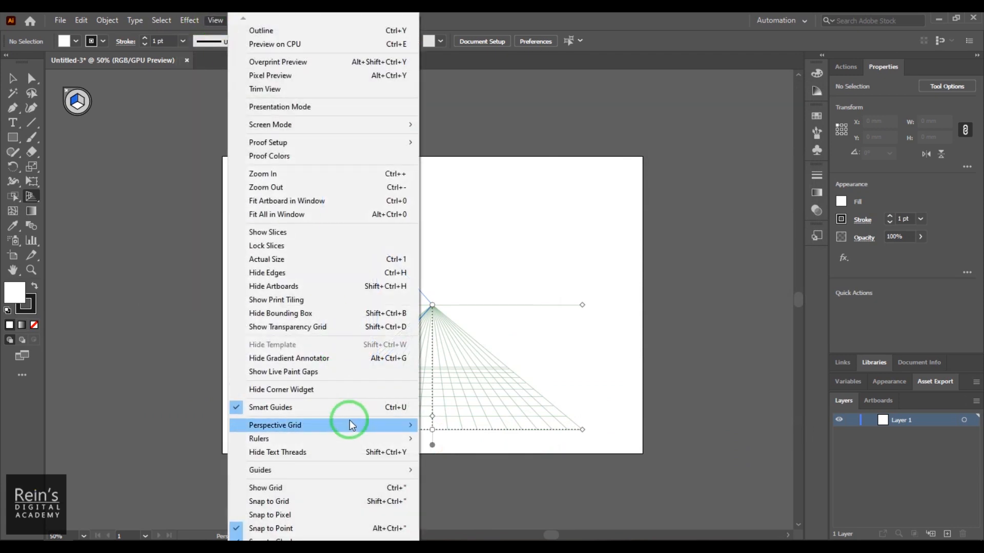
click(516, 362)
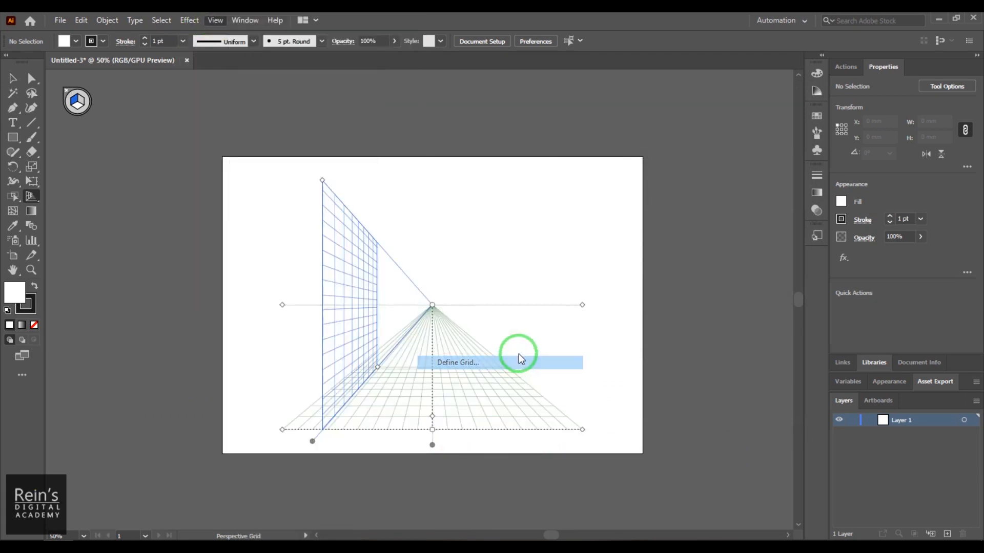
click(699, 159)
click(701, 184)
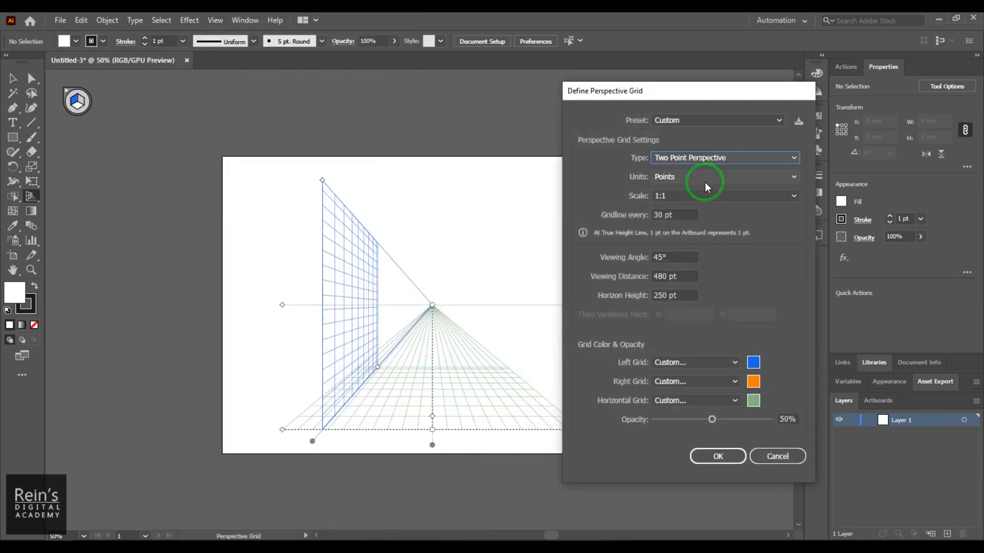
click(715, 455)
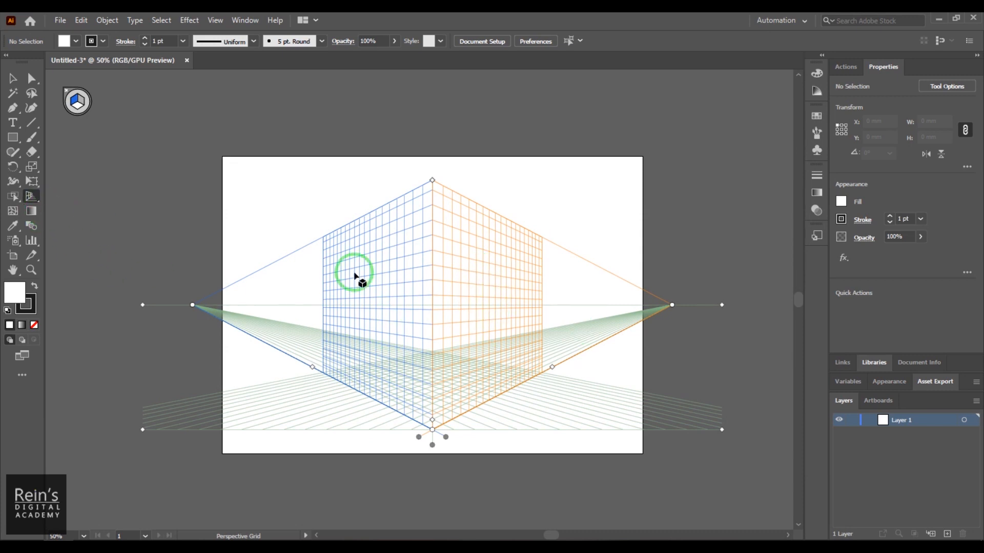
- Draw a rectangle of about 197 by 175 mm covering the left perspective plane and fill it with bright pink
click(13, 142)
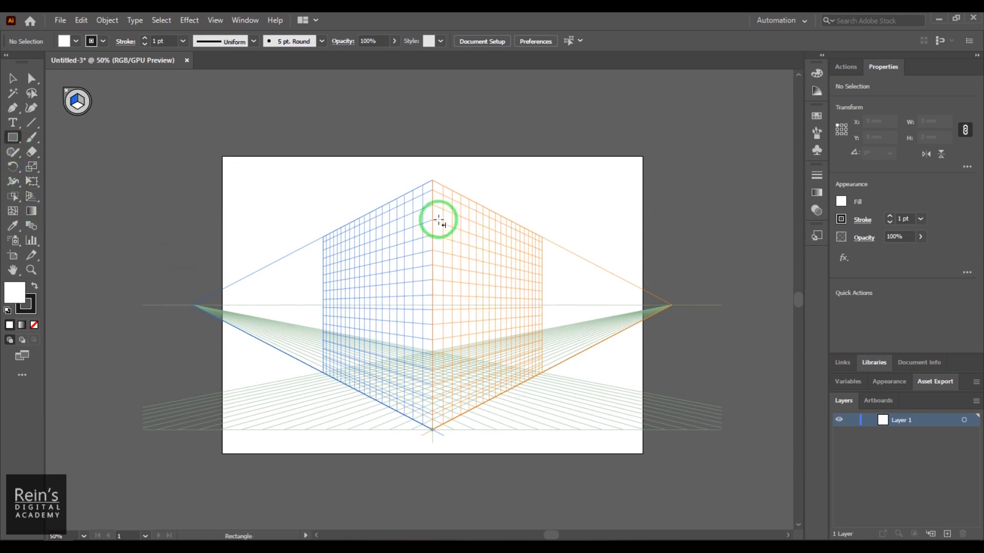
drag(432, 182, 325, 374)
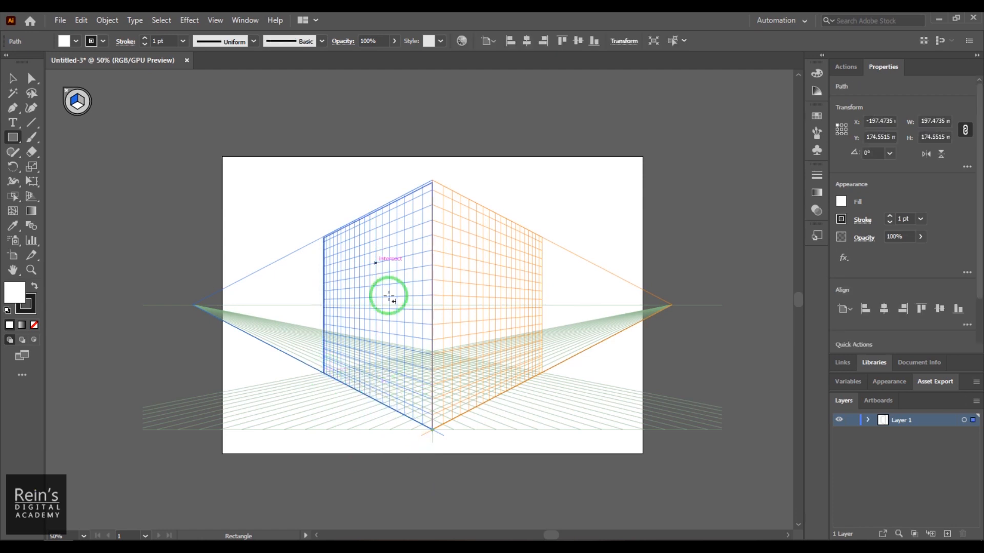
click(76, 41)
click(86, 62)
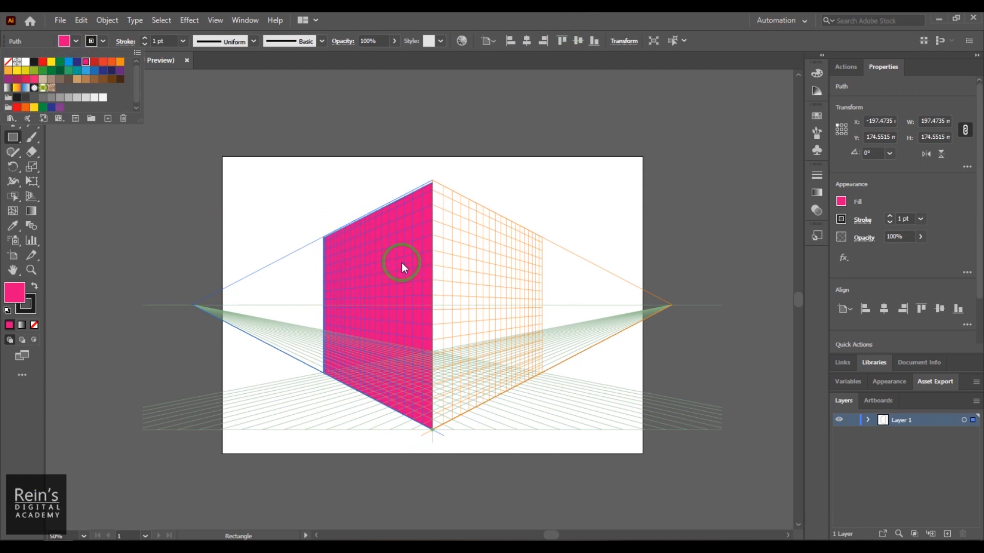
click(552, 11)
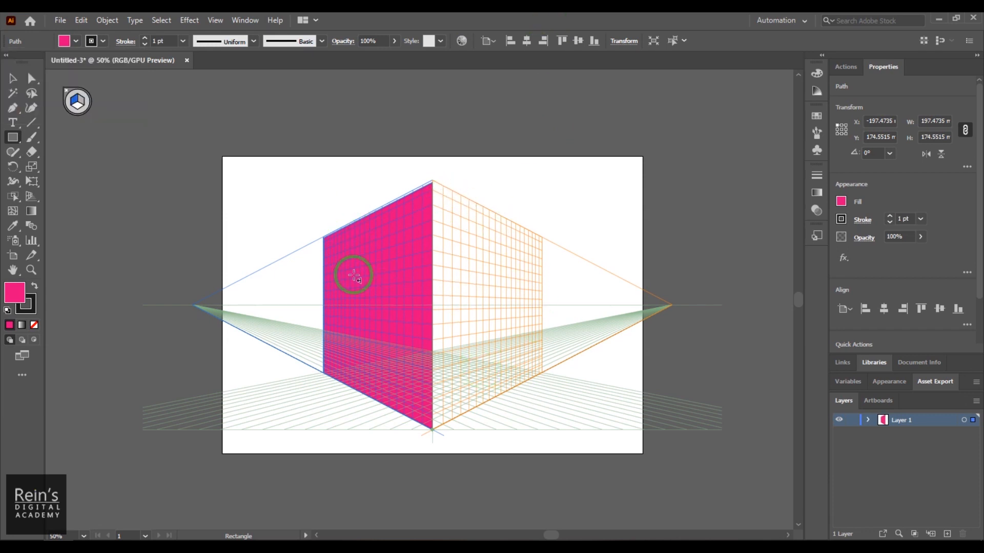
- Draw an orange-filled rectangle of about 196 by 172 mm covering the right perspective plane
click(76, 102)
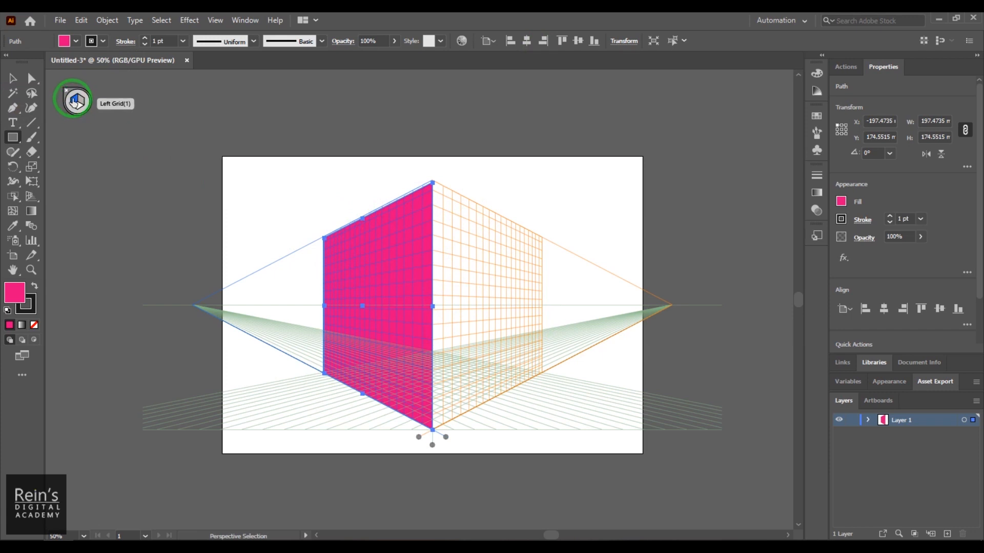
click(79, 102)
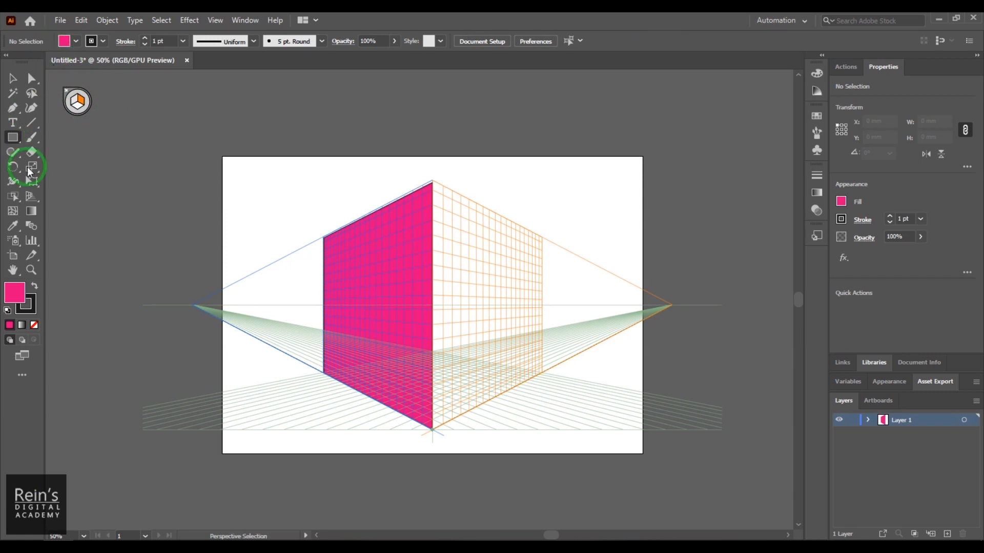
click(12, 137)
click(67, 40)
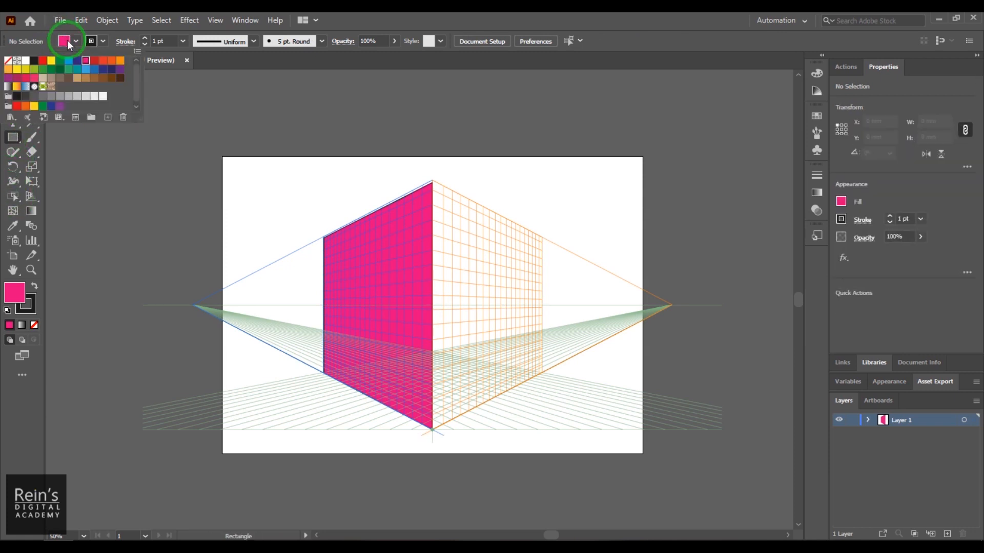
click(112, 61)
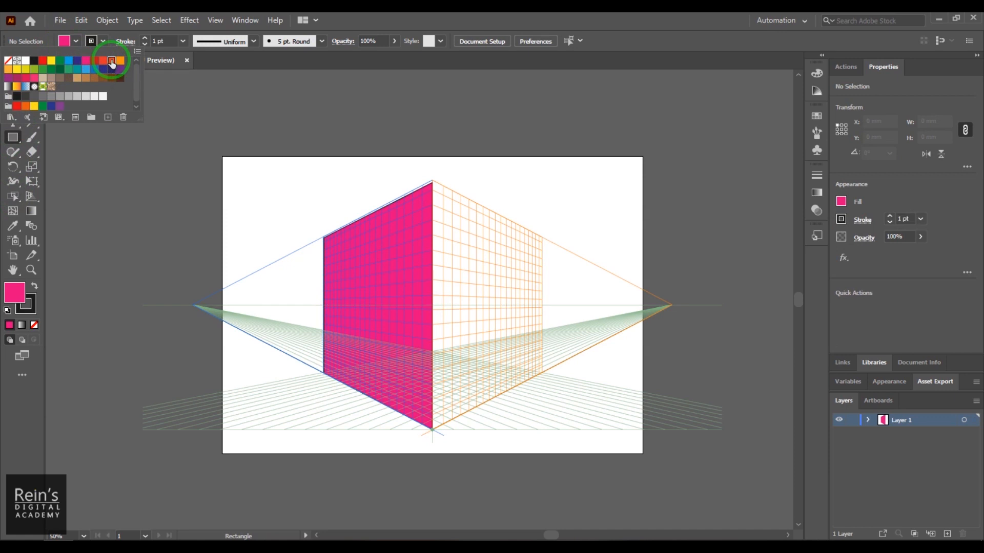
click(376, 18)
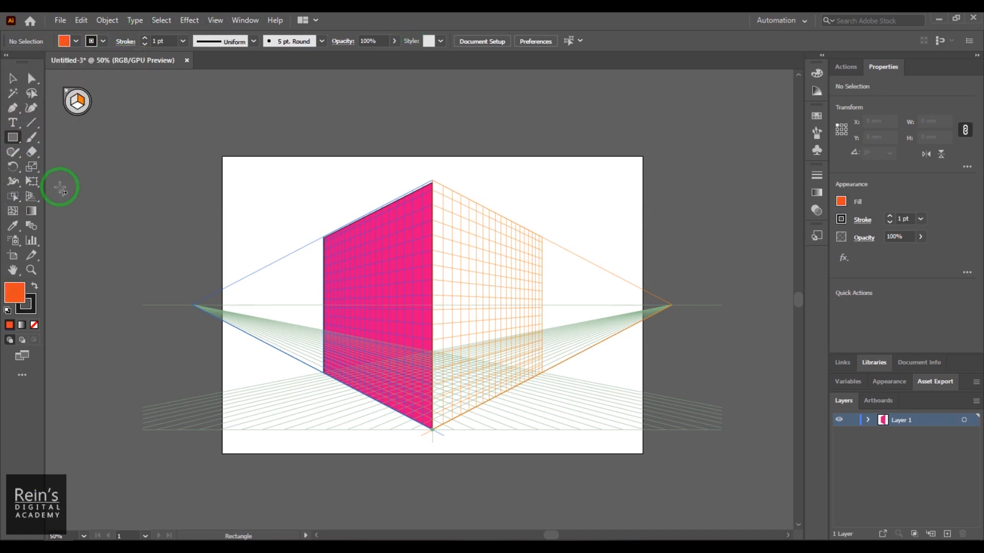
drag(431, 187, 541, 373)
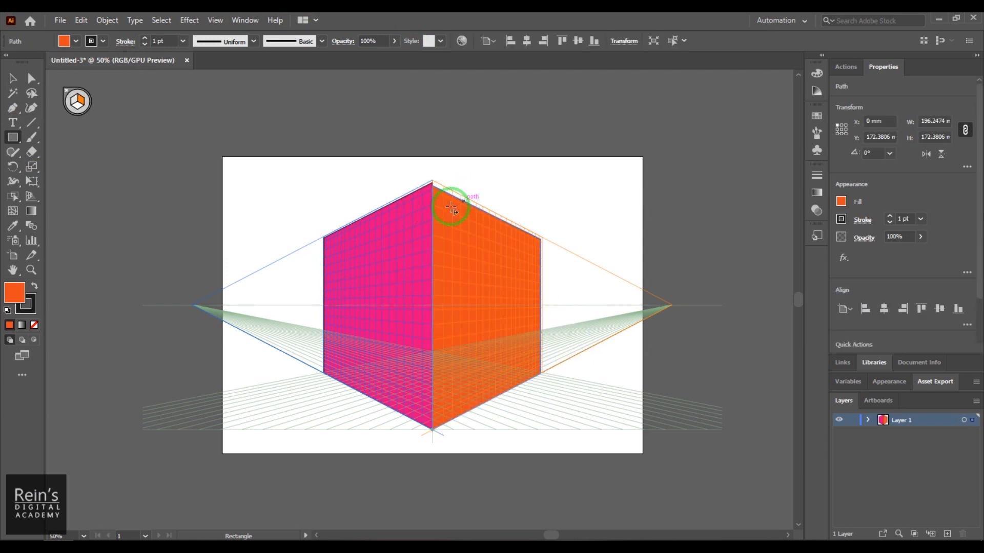
- Raise the orange and pink rectangles' top edges to the grid's upper edge with Perspective Selection, giving both a height of about 176 mm
click(32, 198)
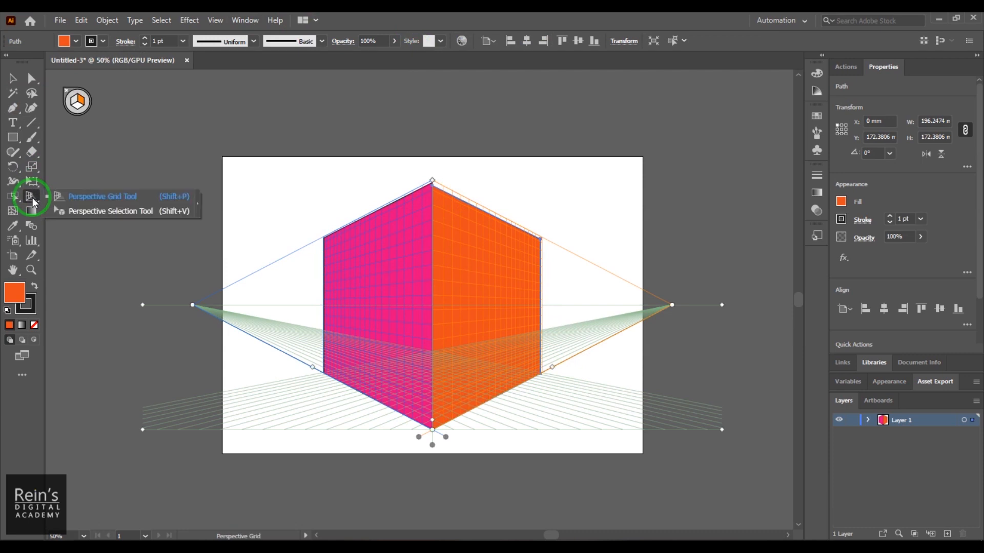
click(84, 209)
click(482, 257)
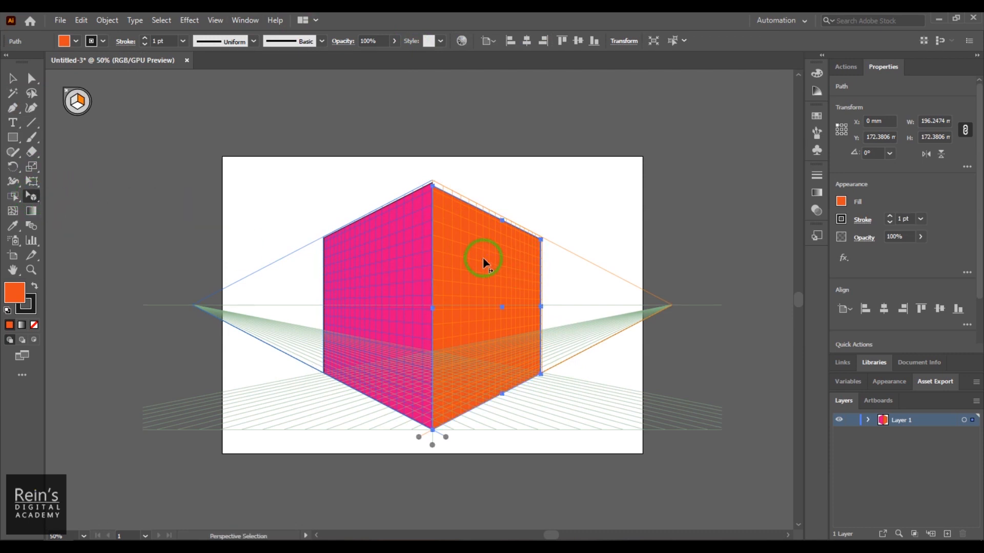
drag(504, 222, 503, 219)
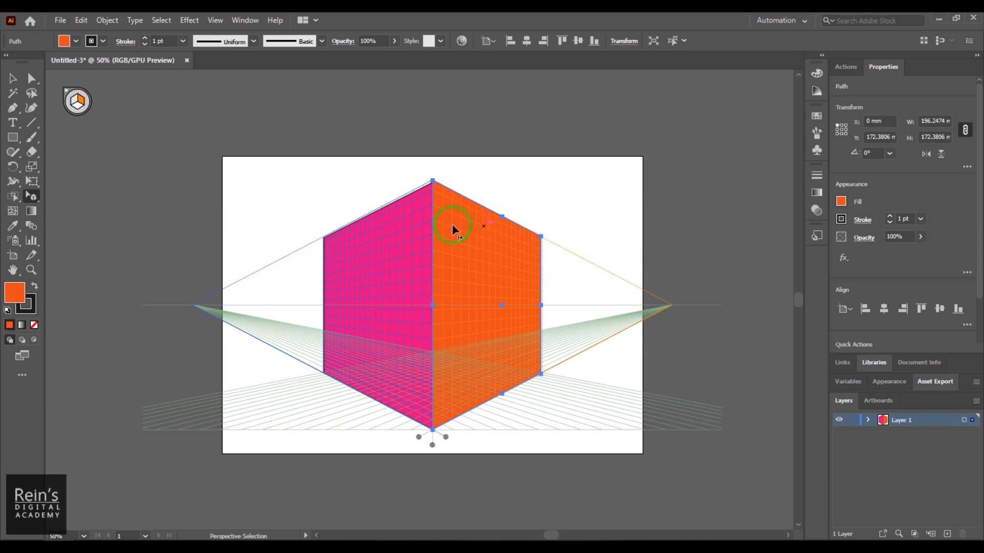
click(380, 214)
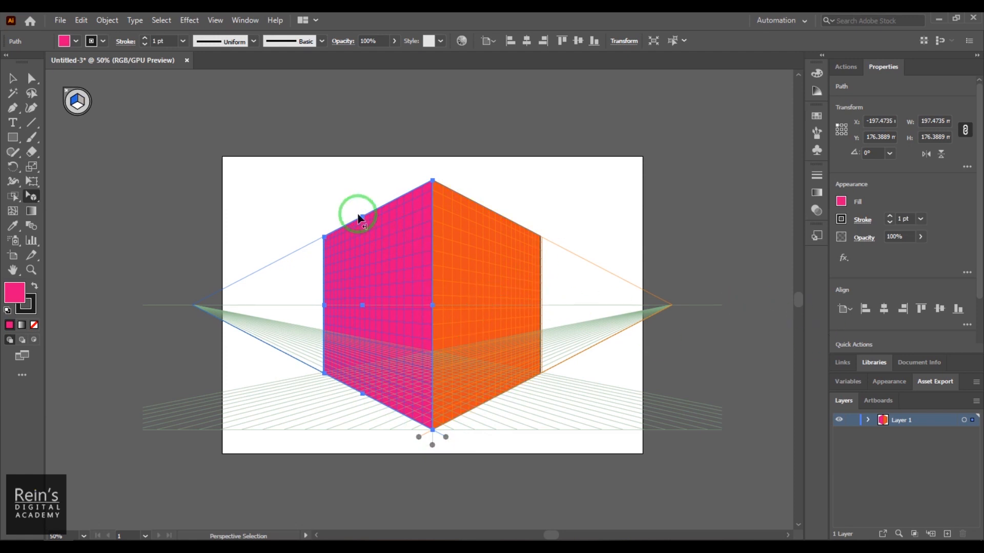
- Lower the top edges of the pink and orange rectangles so they meet at the corner, at a height of about 130 mm
drag(363, 217, 352, 266)
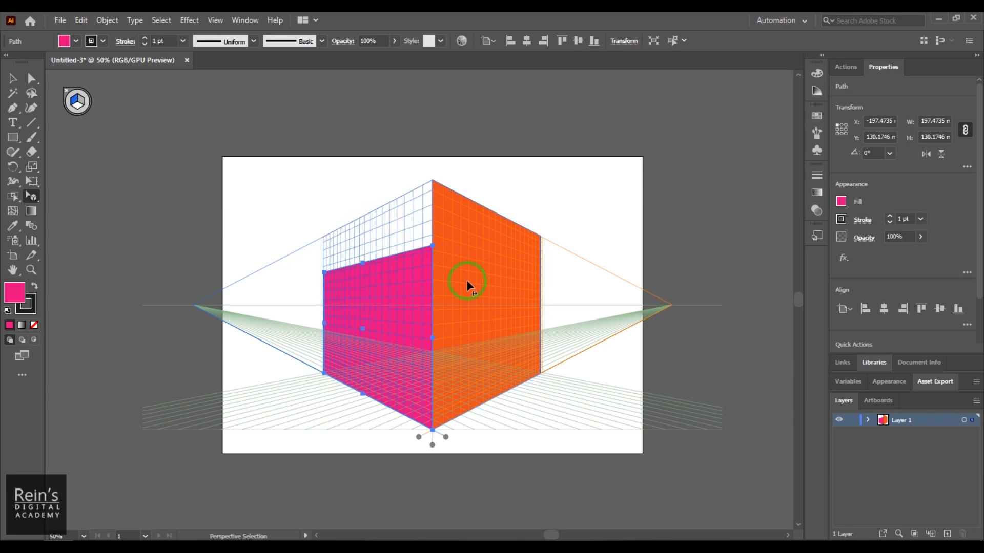
click(494, 226)
drag(501, 218, 497, 261)
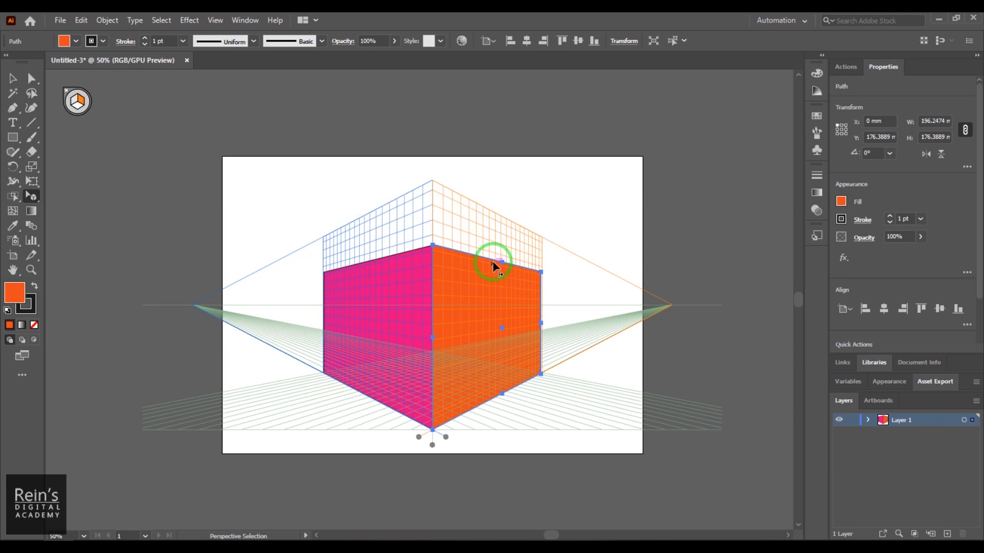
- Draw an orange triangle of about 182 by 158 mm on the left perspective plane with the Star tool
drag(13, 143, 44, 137)
drag(73, 189, 73, 195)
drag(360, 194, 390, 234)
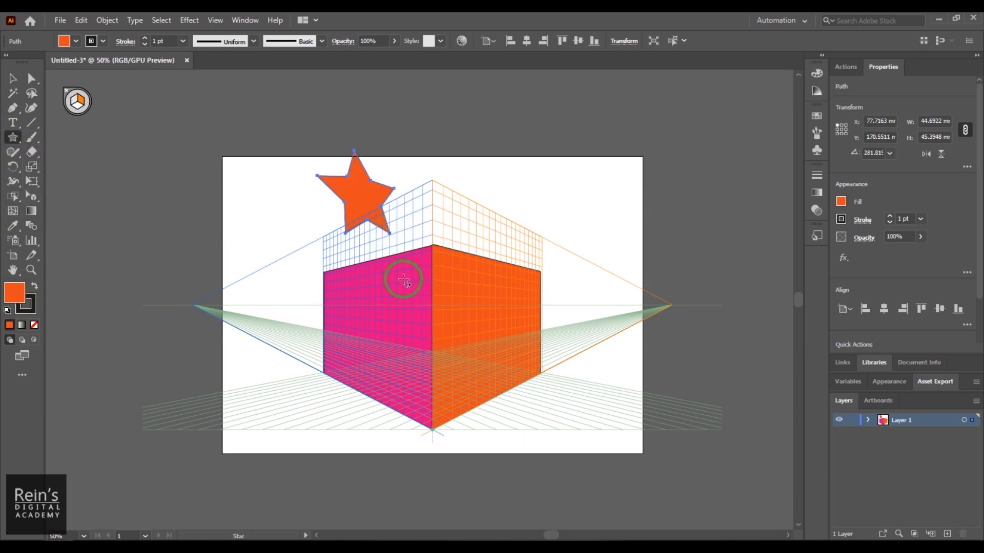
key(ctrl+z)
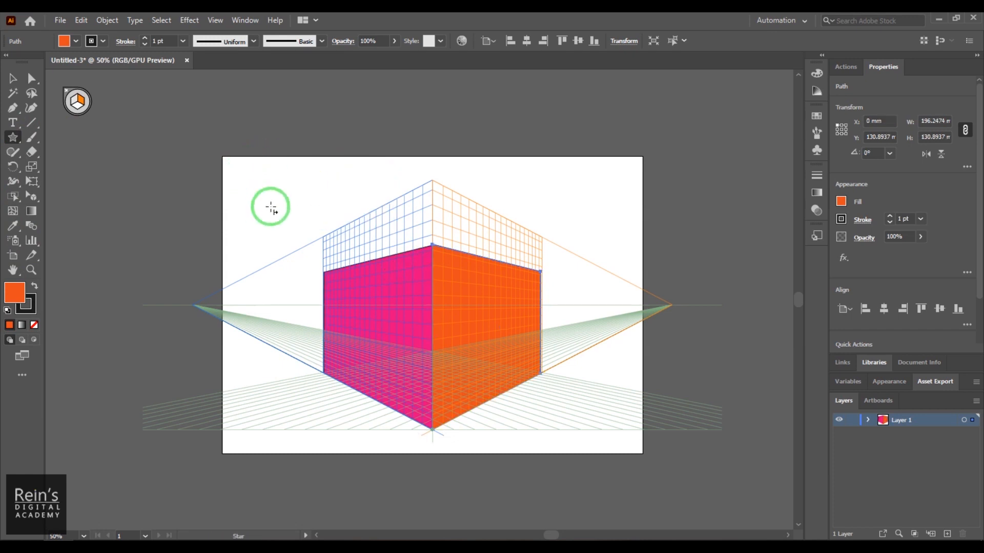
click(74, 100)
drag(367, 230, 410, 252)
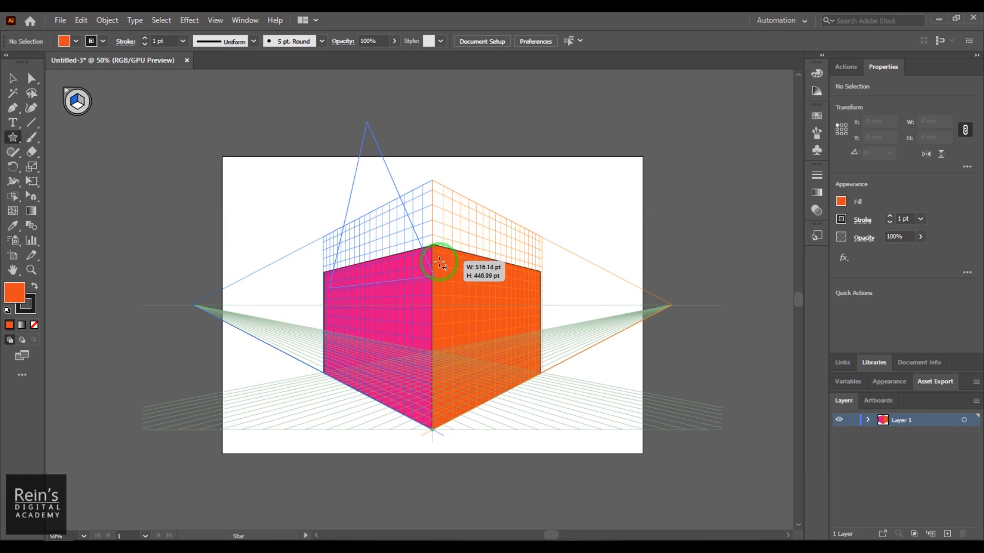
drag(439, 262, 438, 262)
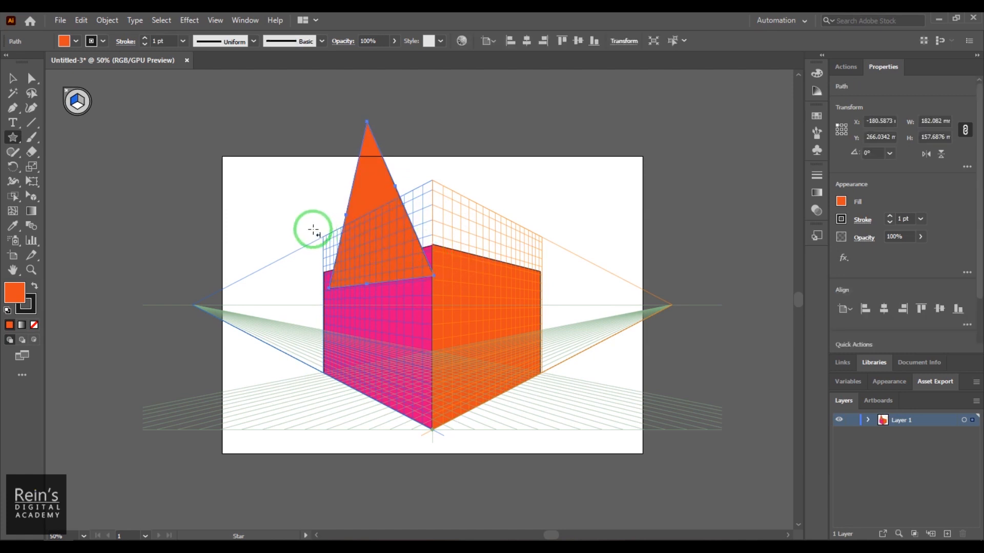
- Fit the triangle onto the pink wall's top edge as a gable about 201 mm wide and 42 mm high
click(32, 196)
click(405, 267)
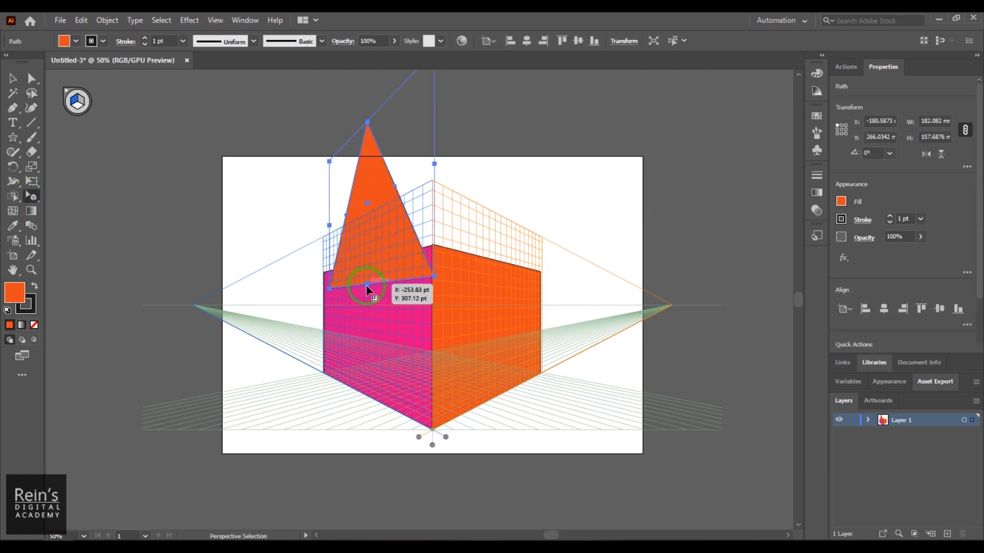
drag(369, 285, 364, 260)
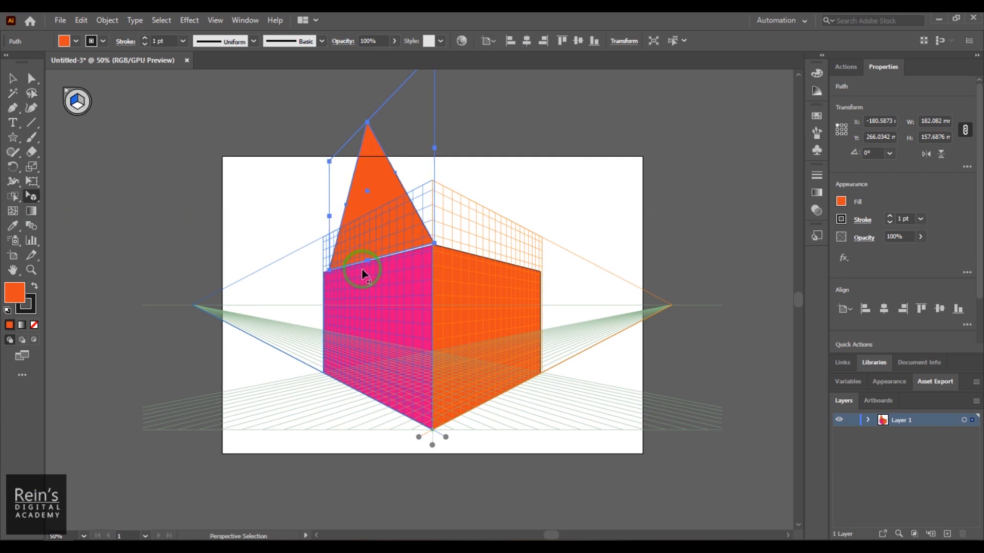
drag(365, 121, 323, 259)
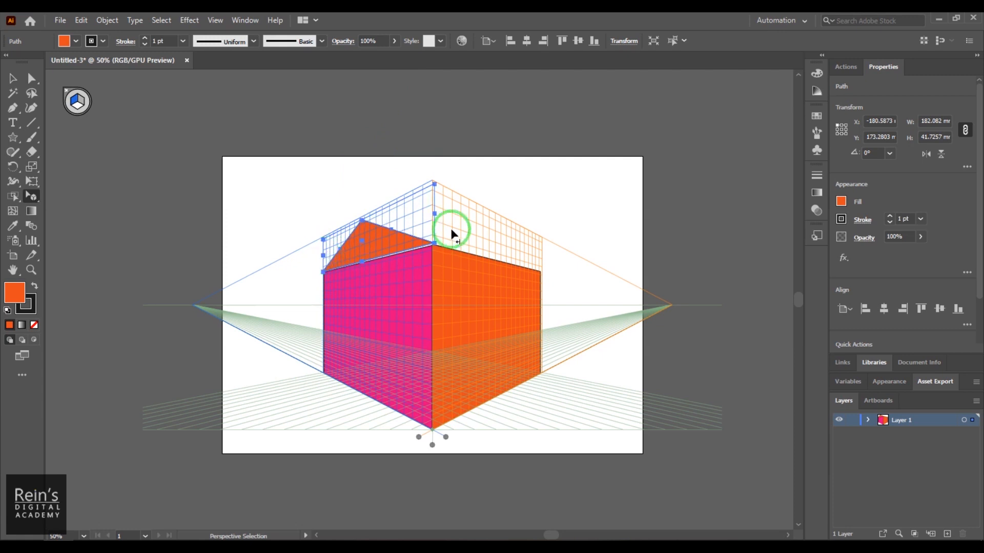
drag(433, 213, 432, 214)
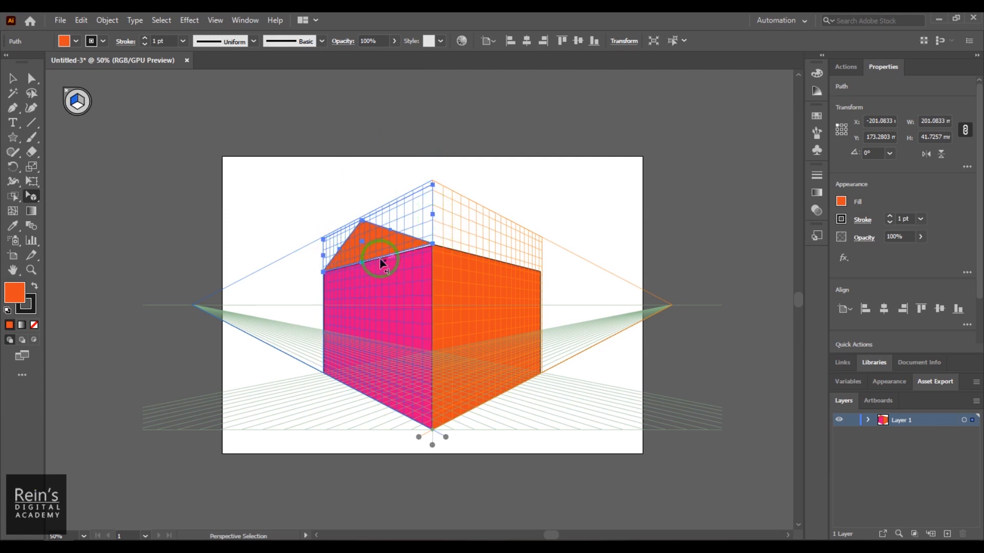
drag(362, 265, 363, 263)
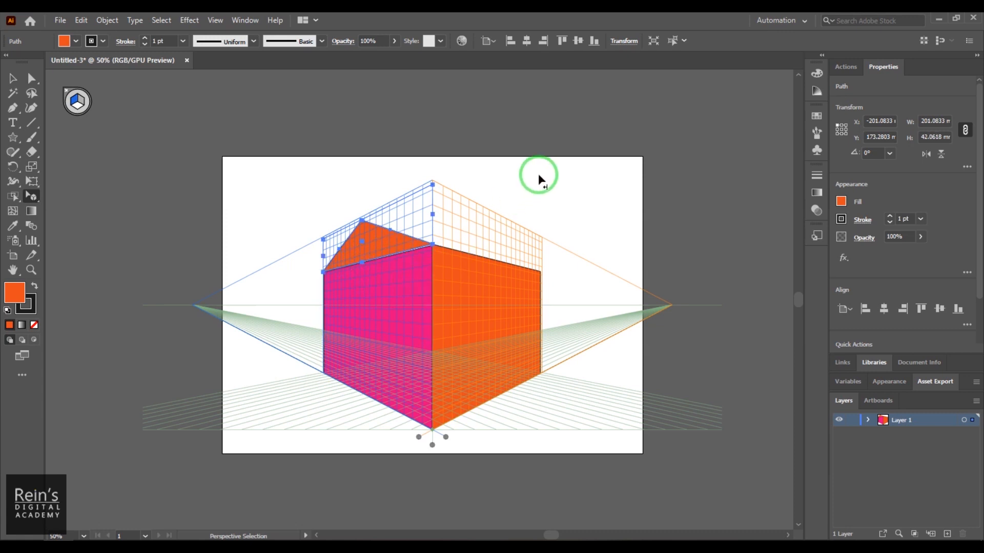
click(686, 214)
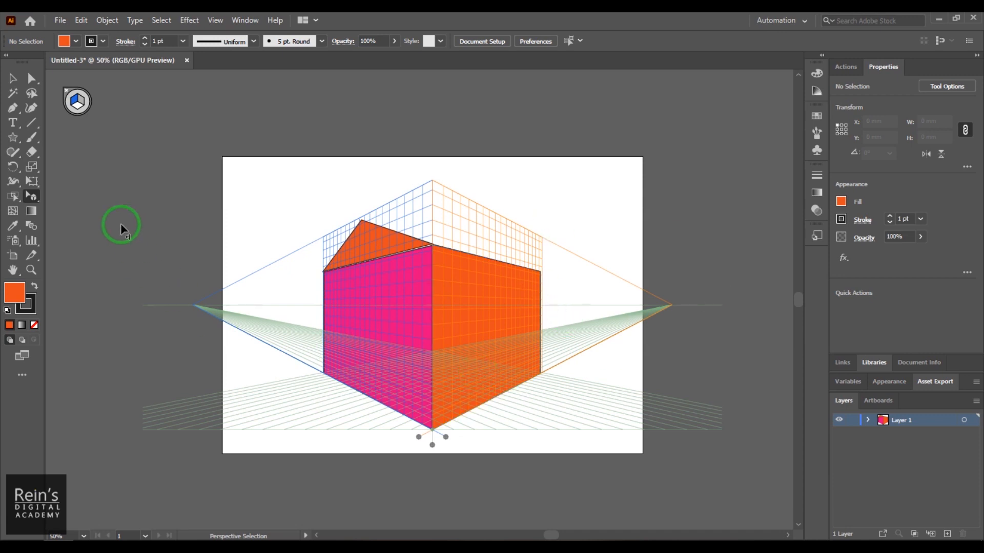
- Add the text REINS above the right part of the grid and enlarge it to 60 pt
click(14, 126)
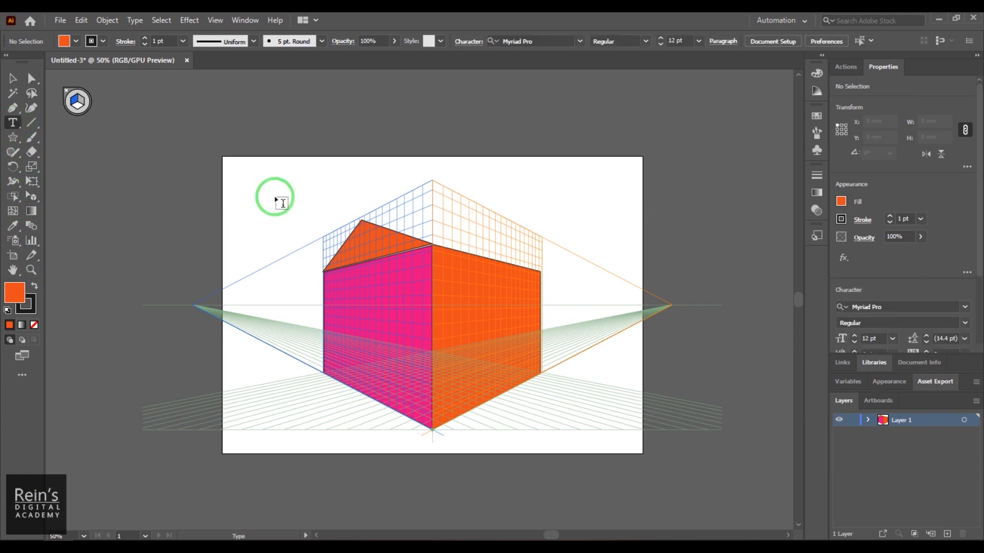
click(507, 193)
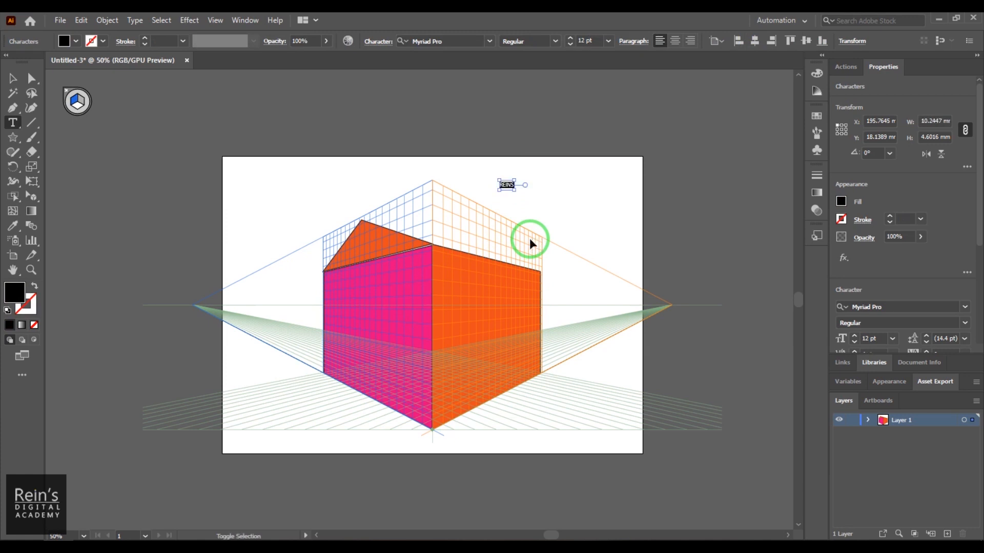
key(ctrl+shift+period)
key(ctrl+shift+period)
key(ctrl+shift+period)
key(ctrl+shift+period)
key(ctrl+shift+period)
key(ctrl+shift+period)
key(ctrl+shift+period)
key(ctrl+shift+period)
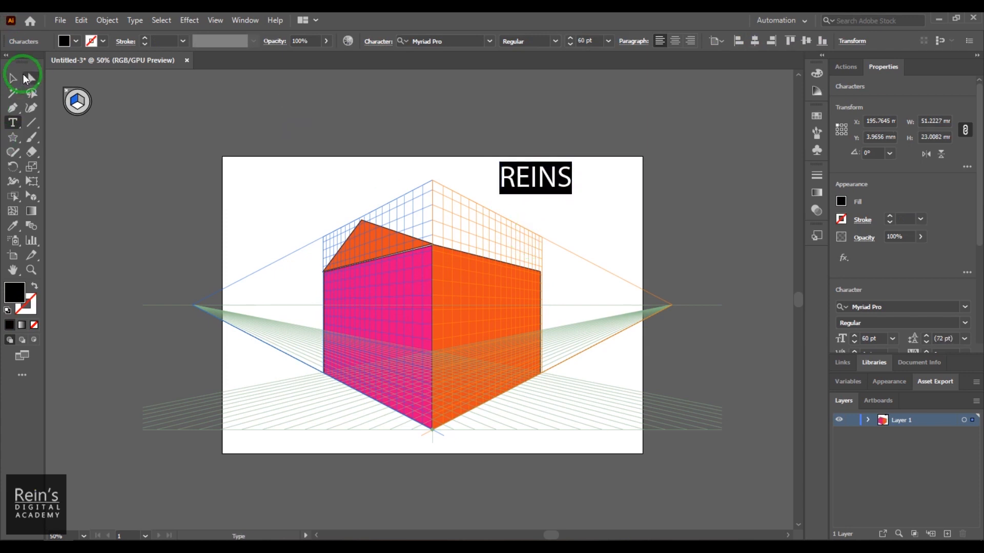
- Attach the REINS text to the left perspective plane and scale it to about 187 by 52 mm across the pink wall
click(40, 198)
click(543, 179)
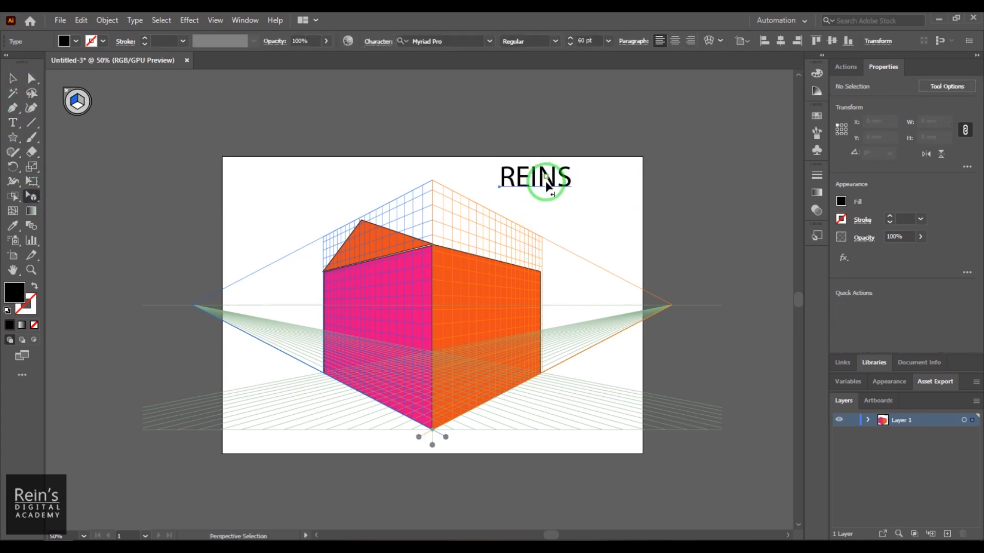
drag(544, 179, 447, 296)
drag(393, 322, 565, 212)
drag(477, 317, 383, 326)
drag(424, 289, 432, 279)
drag(330, 293, 329, 313)
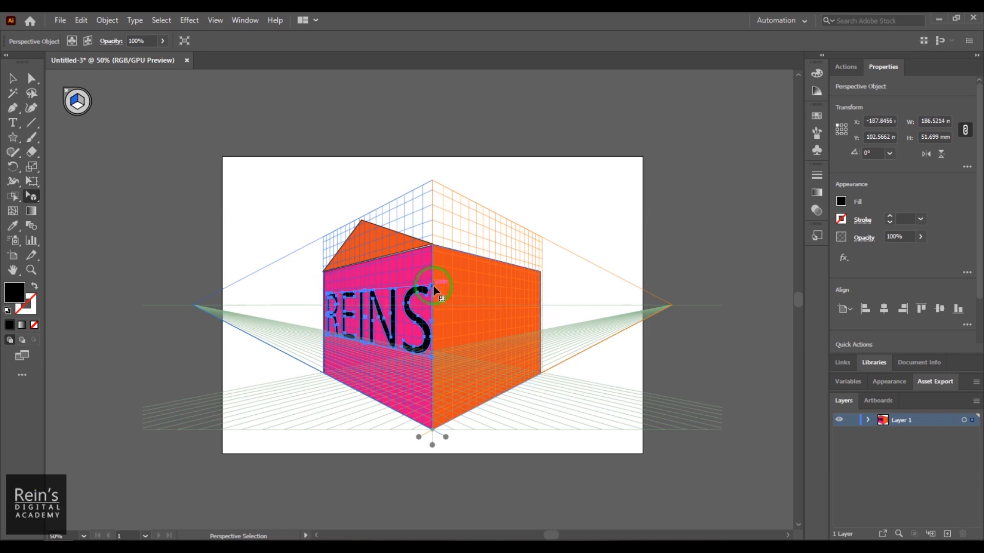
click(718, 149)
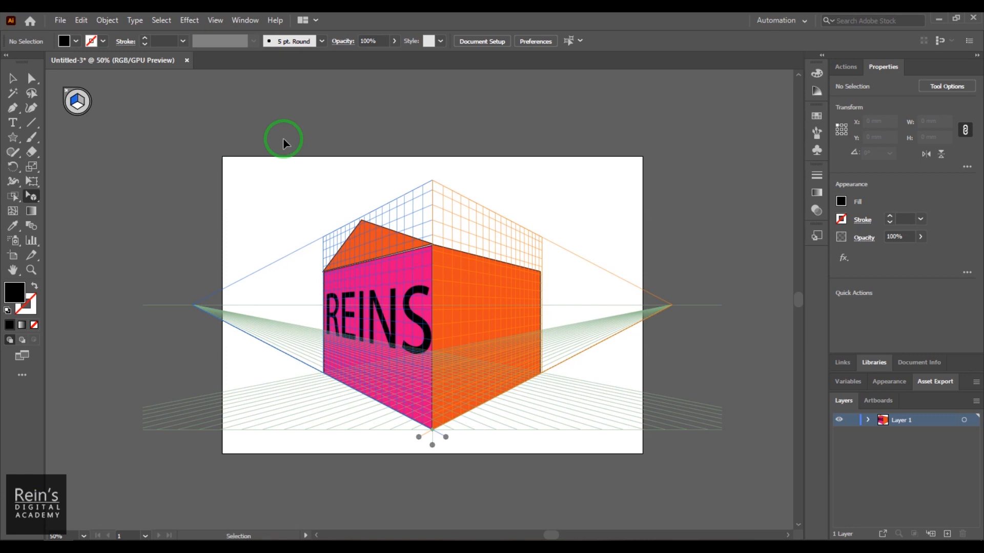
- Toggle the perspective grid's visibility several times to view the artwork with and without it
key(ctrl+shift+i)
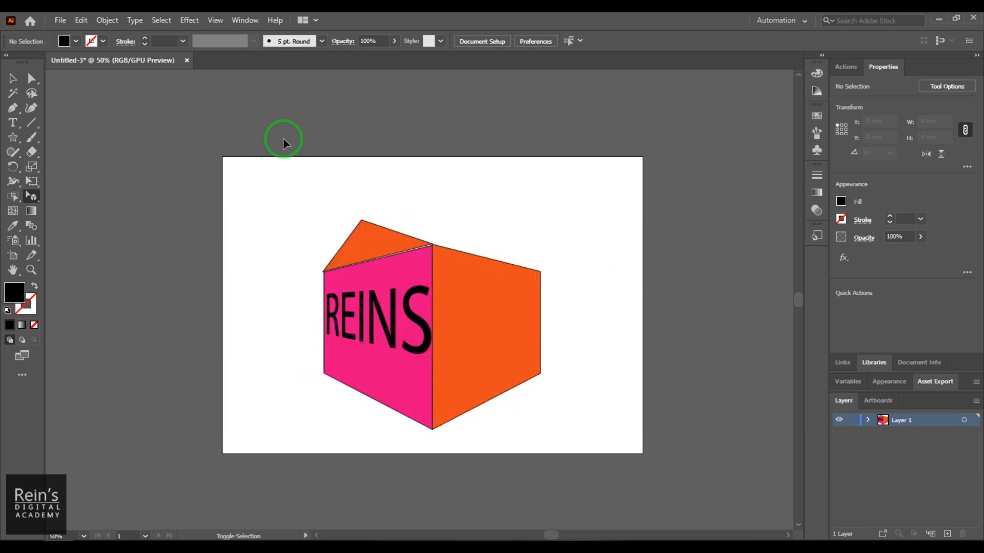
key(ctrl+shift+i)
key(ctrl+shift+i)
key(ctrl+shift+i)
key(ctrl+shift+i)
key(ctrl+shift+i)
key(ctrl+shift+i)
key(ctrl+shift+i)
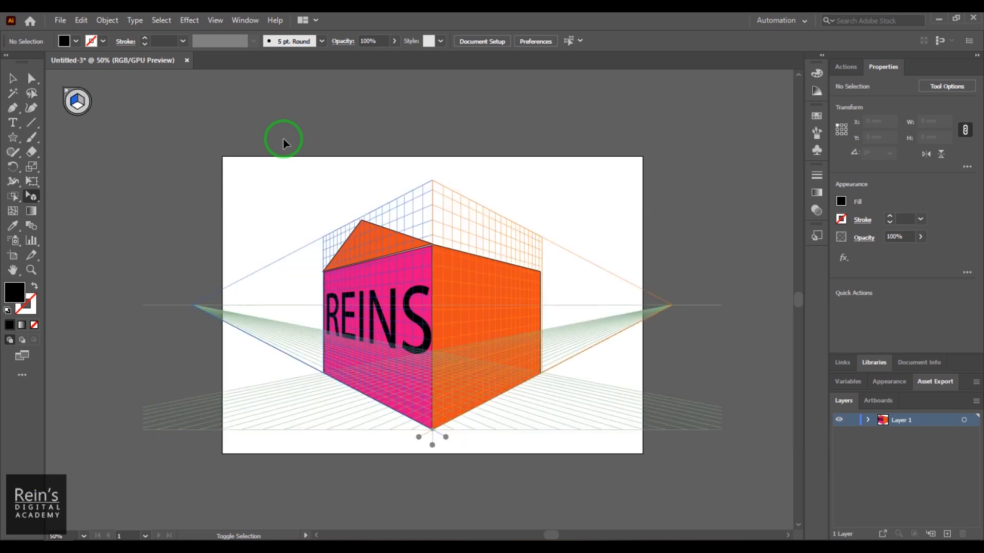
key(ctrl+shift+i)
key(ctrl+shift+i)
key(ctrl+shift+i)
key(ctrl+shift+i)
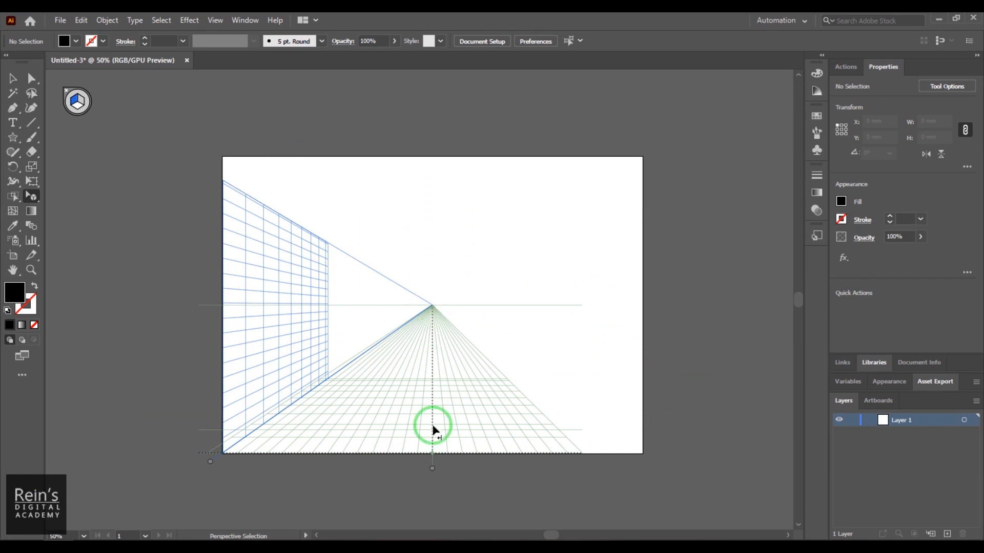
- Draw a flat black rectangle of about 86 by 74 mm centred on the one-point grid's vanishing point
drag(433, 431, 460, 452)
drag(13, 137, 54, 136)
mouse_move(290, 273)
mouse_down()
mouse_move(340, 307)
mouse_move(369, 355)
mouse_move(545, 438)
mouse_up()
key(ctrl+z)
click(79, 107)
key(ctrl+z)
drag(354, 273, 431, 254)
key(v)
drag(392, 200, 454, 303)
- Fill the black rectangle with a pale beige from the Color Picker, trying #AFAD90 first
click(75, 41)
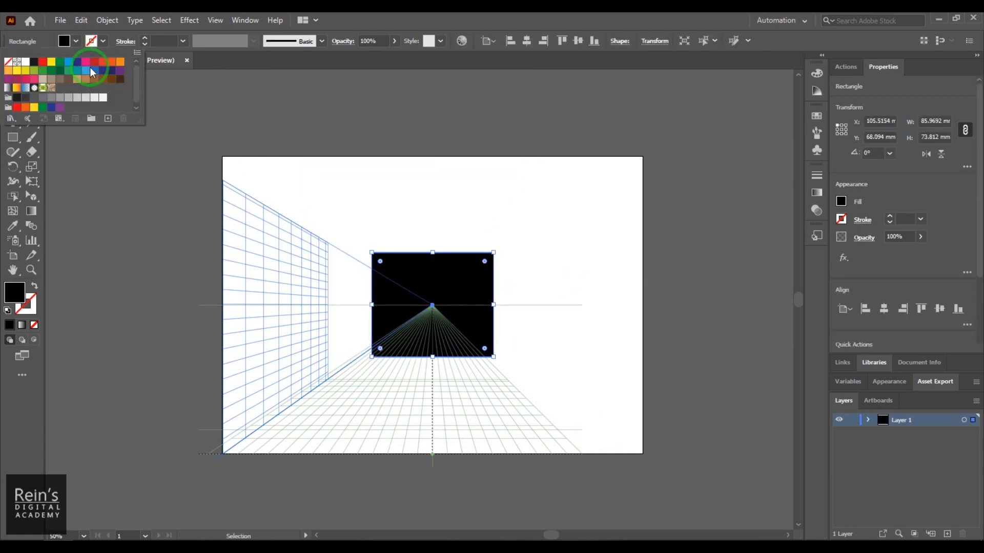
click(431, 21)
double_click(14, 293)
click(757, 284)
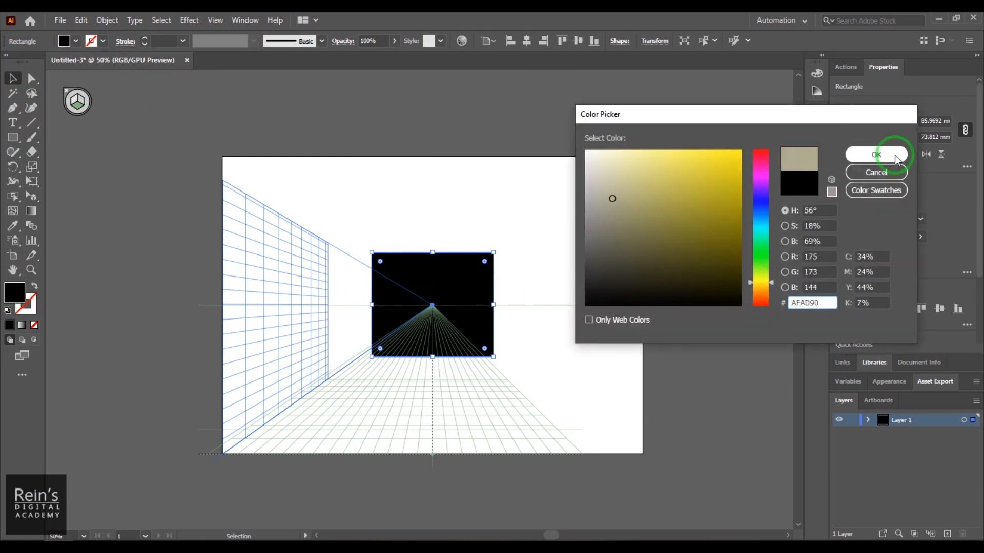
click(878, 151)
double_click(24, 296)
click(608, 163)
click(878, 152)
- Stretch the beige rectangle outward on all sides to form a wide back wall around the vanishing point
drag(493, 305, 559, 305)
drag(371, 304, 328, 304)
drag(443, 253, 444, 235)
drag(444, 357, 444, 376)
drag(451, 328, 441, 328)
click(607, 321)
- Duplicate the back wall rectangle and attach the copy to the left perspective plane as a side wall
click(495, 308)
drag(495, 308, 495, 228)
click(31, 196)
click(74, 99)
drag(397, 217, 317, 332)
click(408, 342)
- Extend the back wall's lower edge slightly downward
click(13, 79)
drag(433, 377, 433, 388)
click(377, 218)
click(433, 240)
- Fit the left wall's edges to the grid plane and the back wall, making it about 73 by 196 mm
click(31, 196)
click(296, 266)
scroll(296, 267, up, 3)
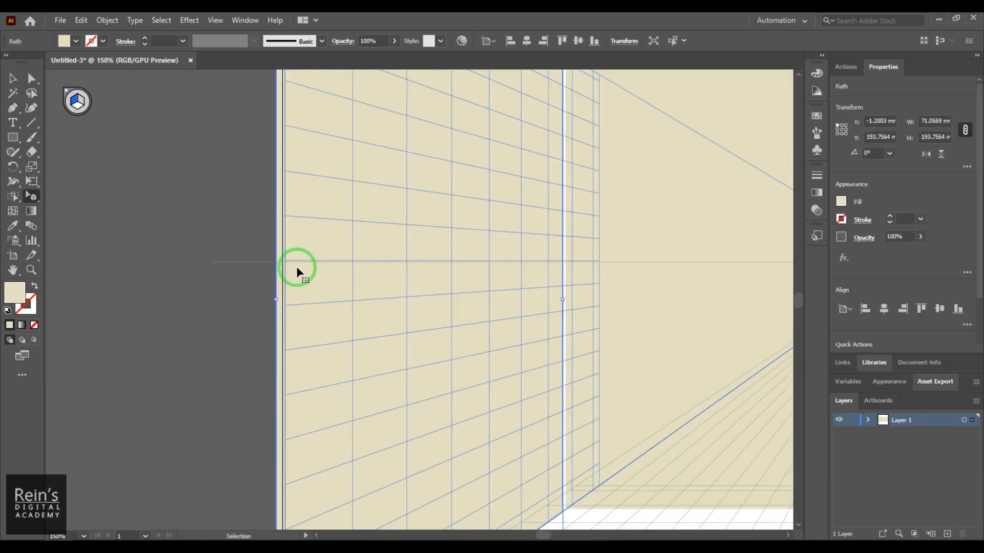
scroll(519, 383, up, 2)
drag(444, 314, 447, 314)
drag(454, 189, 451, 279)
drag(340, 113, 340, 110)
key(ctrl+minus)
key(ctrl+minus)
drag(431, 196, 291, 208)
- Fill the left wall with a darker, warmer tan from the Color Picker
double_click(22, 296)
click(622, 174)
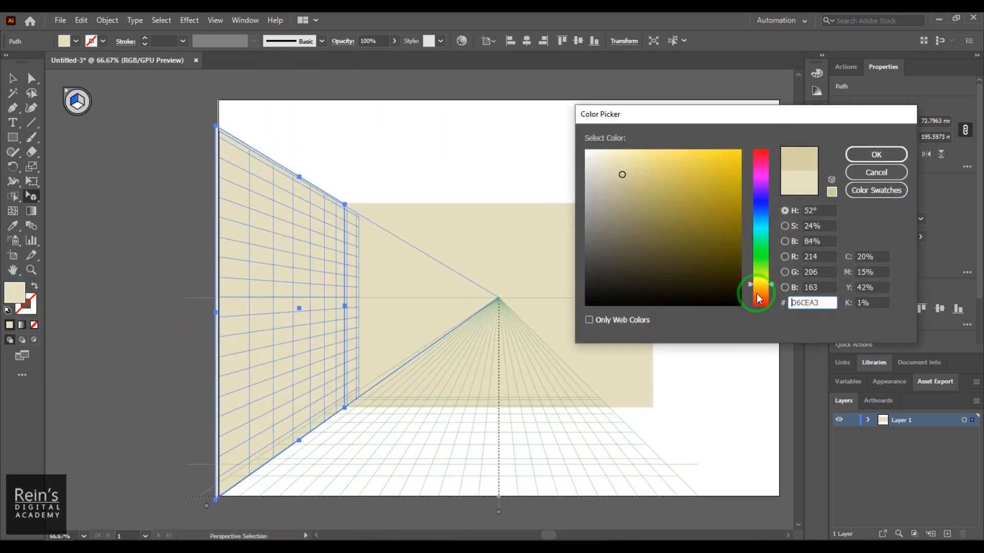
click(758, 293)
click(875, 154)
- Place a matching wall in perspective along the back wall's right edge
drag(276, 353, 490, 383)
key(ctrl+z)
drag(307, 352, 183, 336)
drag(156, 263, 567, 236)
drag(582, 445, 582, 426)
- Sample the left wall's tan fill for the right wall and deselect the artwork
key(i)
click(194, 277)
key(v)
click(683, 338)
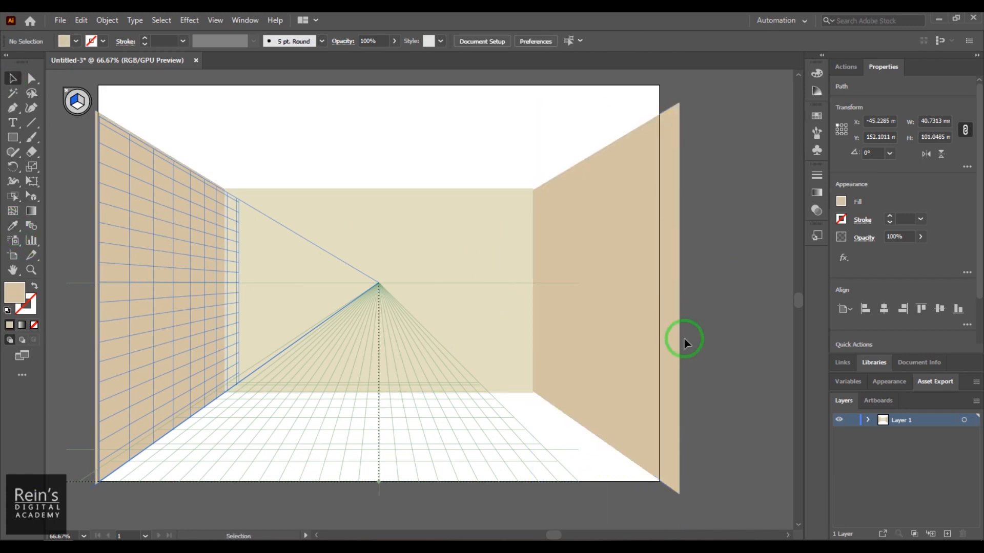
key(shift+v)
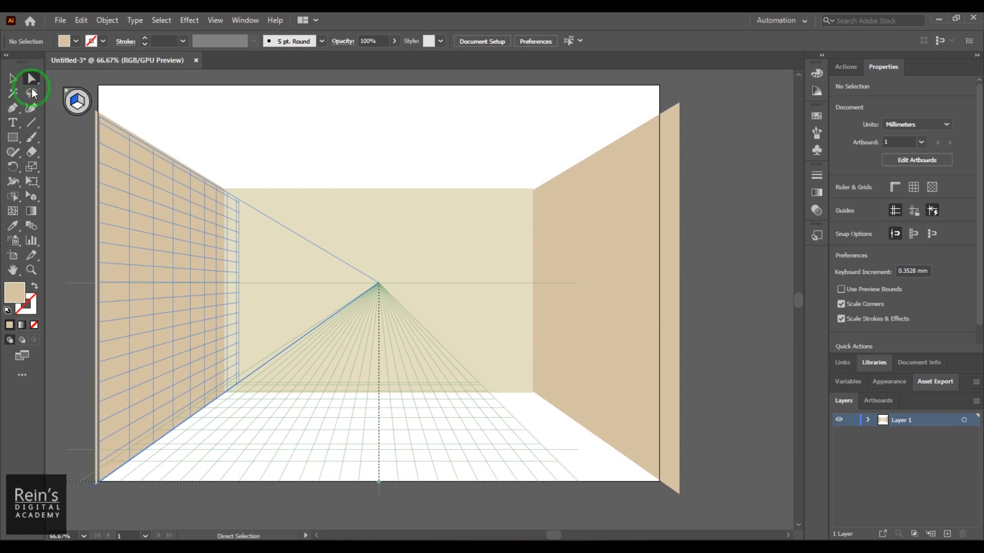
- Place a copy of the back wall on the floor plane in perspective and fit it between the side walls, about 299 by 72 mm
click(340, 233)
drag(392, 349, 383, 479)
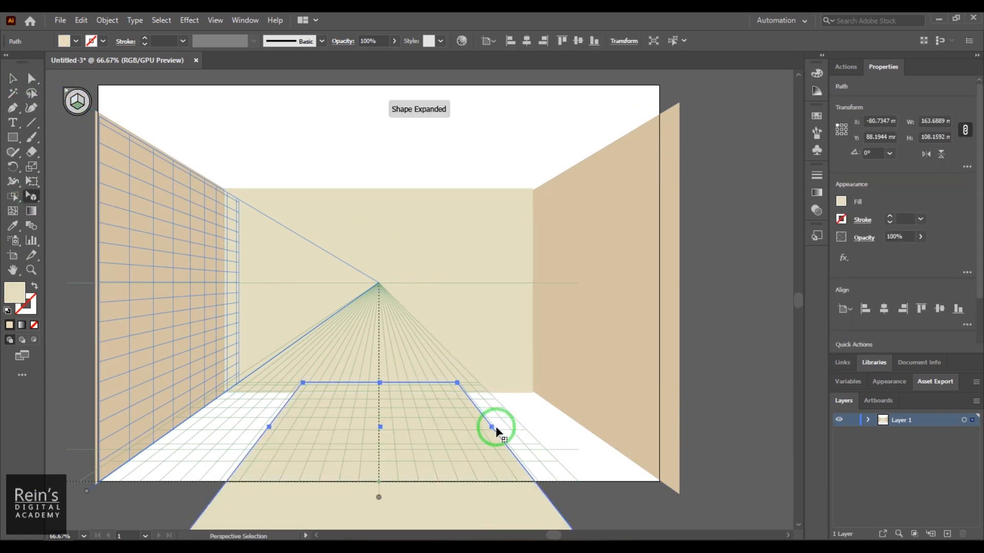
drag(491, 427, 584, 427)
drag(270, 427, 176, 427)
drag(366, 392, 383, 394)
key(ctrl+minus)
drag(419, 355, 442, 319)
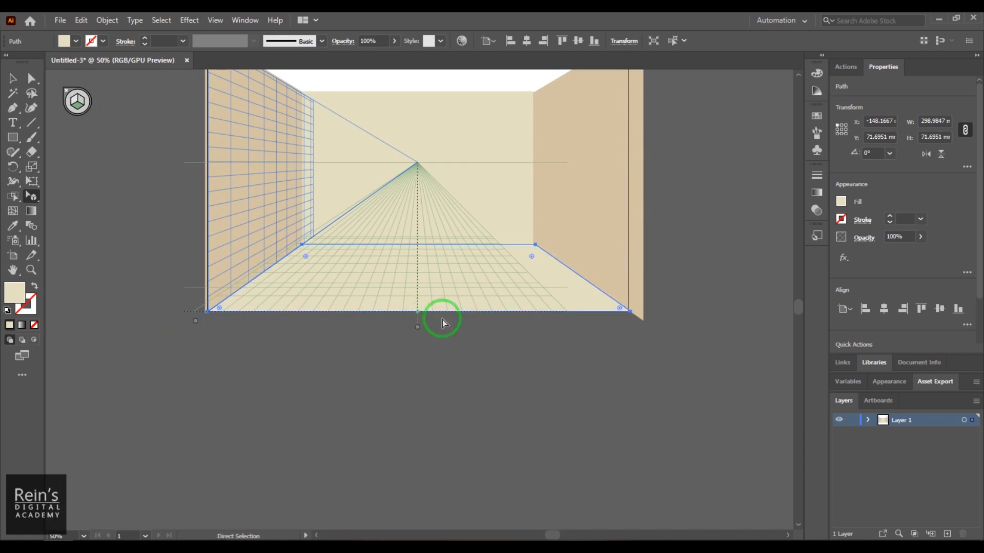
- Try a brown scroll pattern swatch as the floor's fill
key(ctrl+plus)
key(ctrl+plus)
click(847, 210)
click(724, 271)
click(715, 271)
click(724, 271)
click(636, 482)
drag(569, 241, 591, 278)
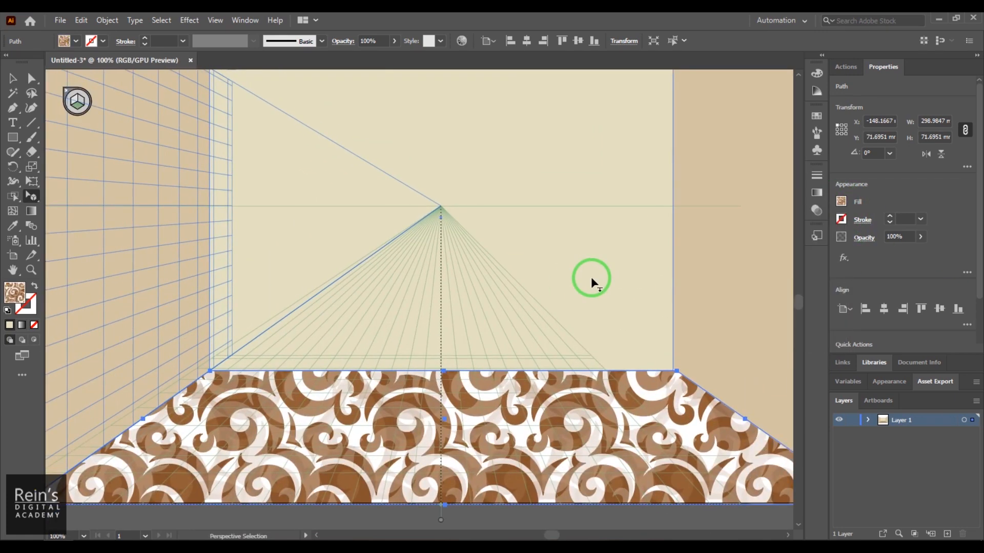
- Fill the floor with a dark, muted brown mixed in the Color Picker
click(841, 201)
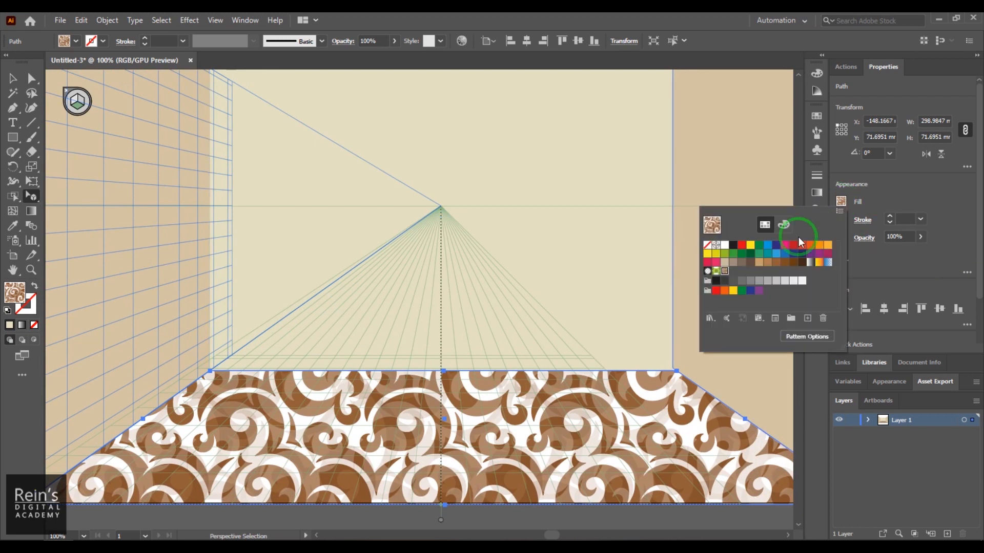
click(743, 247)
double_click(14, 292)
click(625, 233)
click(626, 251)
click(871, 154)
drag(486, 269, 457, 332)
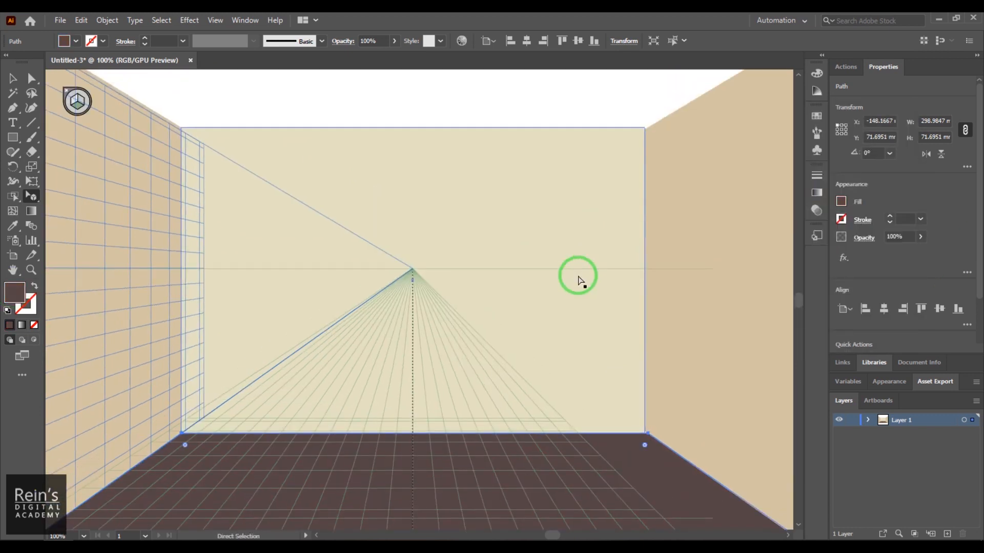
key(ctrl+minus)
drag(536, 238, 524, 356)
click(758, 262)
drag(709, 245, 696, 305)
click(13, 137)
drag(310, 158, 371, 182)
key(ctrl+z)
scroll(384, 135, up, 4)
drag(383, 135, 454, 208)
scroll(454, 208, down, 4)
click(430, 319)
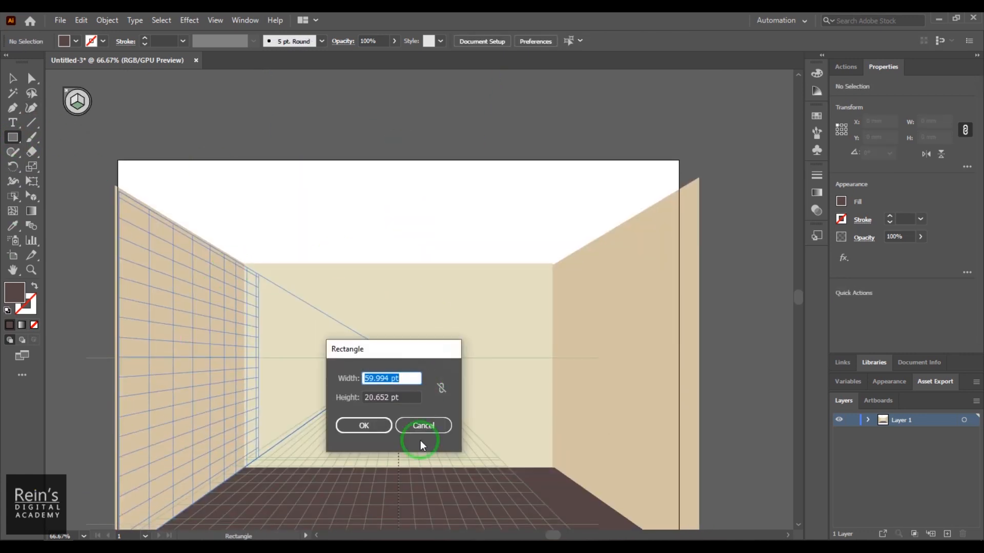
click(423, 426)
- Duplicate the back wall and scale the copy to about 65 by 43 mm in the middle of that wall
click(13, 78)
click(468, 345)
alt+drag(468, 344, 459, 250)
drag(495, 288, 509, 328)
shift+drag(558, 208, 373, 331)
drag(336, 368, 392, 378)
- Fill the small central rectangle with a terracotta brown from the Color Picker and deselect it
double_click(11, 298)
click(654, 191)
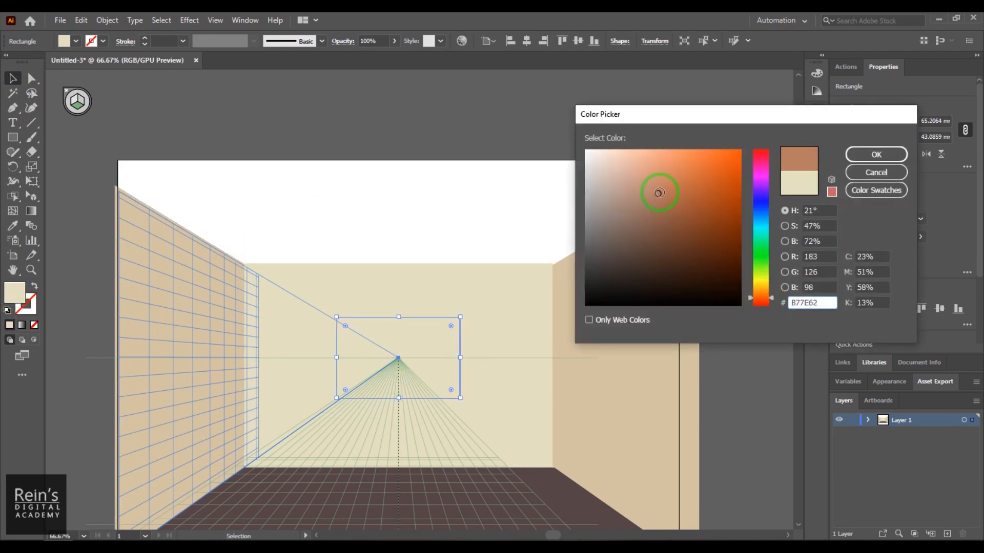
key(Return)
click(373, 328)
ctrl+drag(373, 328, 451, 386)
drag(451, 385, 417, 269)
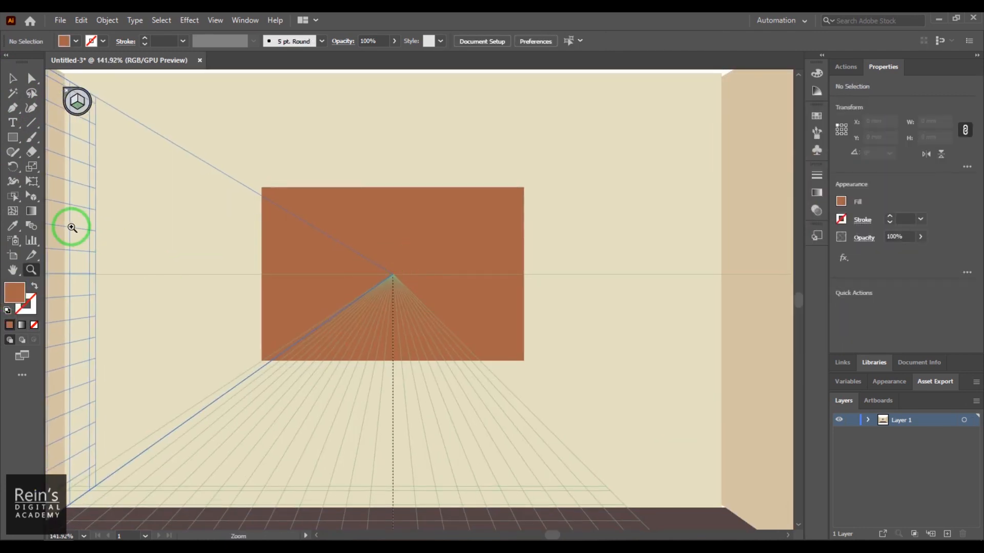
- Draw a smaller rectangle inside the terracotta one and centre the two horizontally and vertically
click(15, 136)
mouse_move(285, 206)
alt+mouse_down()
mouse_move(346, 245)
mouse_move(417, 270)
mouse_move(408, 266)
alt+mouse_up()
key(v)
drag(268, 193, 382, 254)
drag(521, 268, 497, 268)
shift+click(454, 199)
click(885, 310)
click(939, 310)
drag(412, 257, 415, 257)
- Even out the inner rectangle's upper and lower margins and cut it out of the terracotta rectangle to form a window frame
click(416, 223)
drag(394, 212, 394, 204)
drag(394, 335, 394, 344)
click(506, 239)
shift+click(462, 258)
scroll(866, 292, down, 3)
click(861, 297)
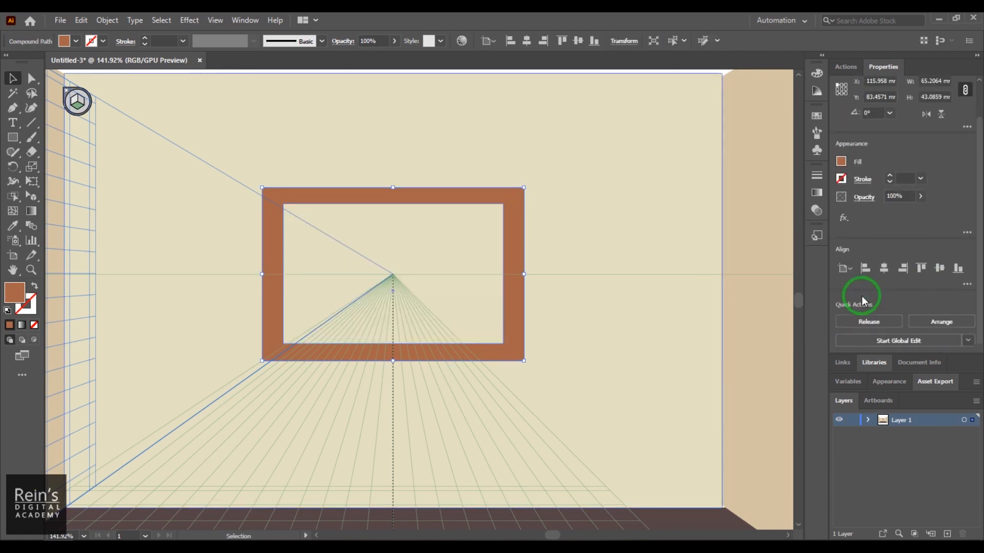
key(m)
scroll(531, 176, up, 1)
mouse_move(310, 139)
mouse_down()
mouse_move(332, 165)
mouse_move(425, 171)
mouse_move(472, 193)
mouse_move(487, 87)
mouse_move(470, 309)
mouse_move(495, 195)
mouse_up()
key(ctrl+z)
drag(195, 271, 184, 152)
key(v)
drag(477, 266, 456, 338)
mouse_move(468, 372)
mouse_down()
mouse_move(500, 184)
mouse_move(530, 134)
mouse_up()
key(ctrl+z)
- Duplicate the back wall and fill the copy with light blue from the Color Picker
drag(520, 326, 529, 243)
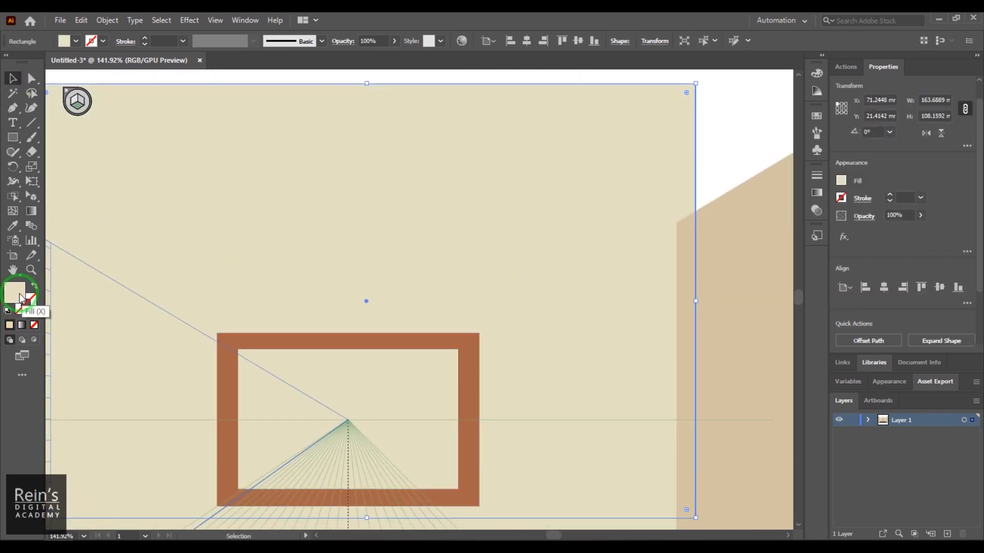
double_click(19, 297)
click(678, 204)
click(877, 154)
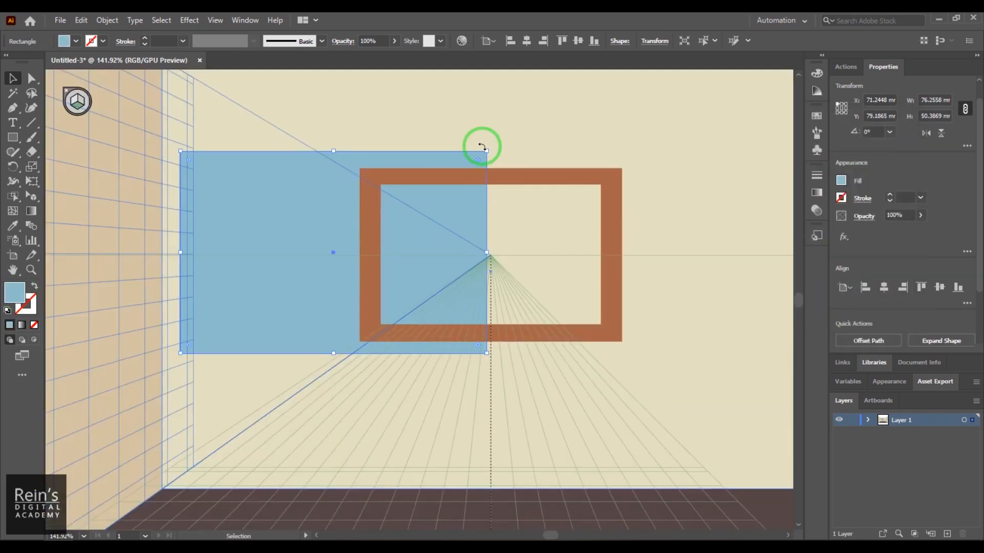
- Scale the light blue copy to about 55 by 35 mm so it fills the opening of the window frame
drag(487, 151, 364, 231)
drag(247, 279, 447, 233)
drag(472, 307, 473, 324)
drag(567, 255, 601, 256)
drag(510, 290, 561, 335)
drag(531, 266, 510, 281)
- Place a perspective copy of the left wall at the window opening's left inner edge and narrow it to about 30 mm
key(shift+v)
click(127, 293)
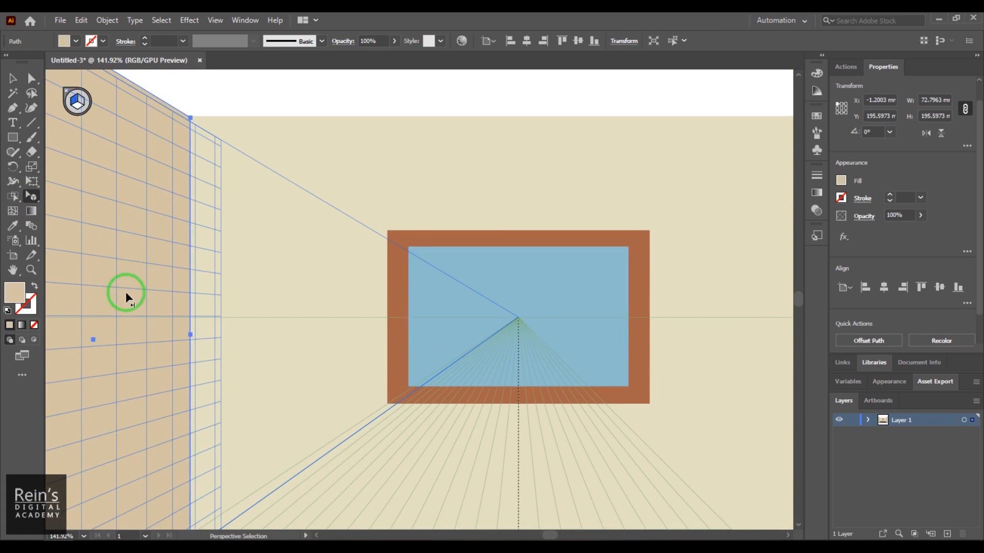
drag(115, 315, 415, 336)
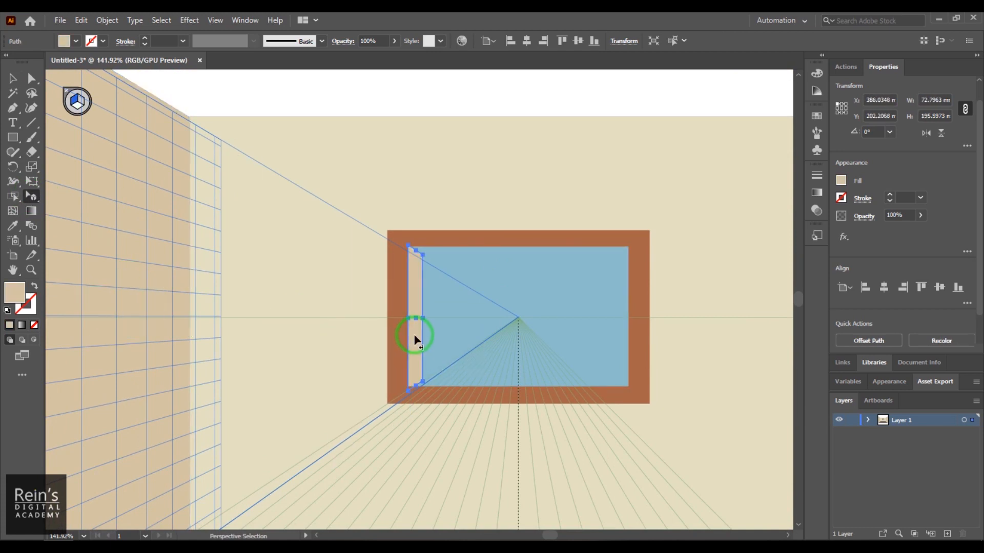
scroll(415, 338, up, 3)
drag(435, 300, 413, 345)
scroll(410, 343, down, 2)
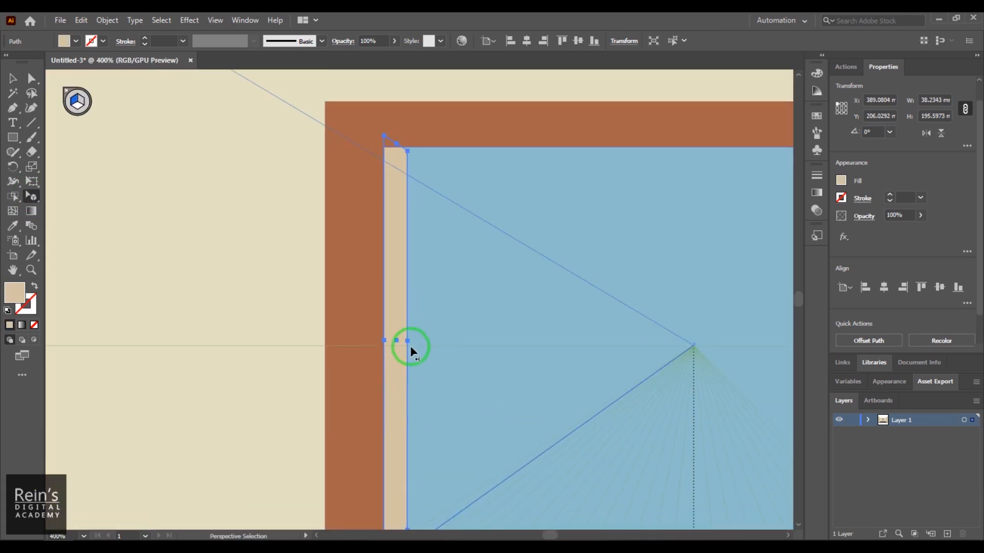
- Fill the window's left inner side with a darker shade of the frame's terracotta using the Color Picker
key(i)
click(408, 253)
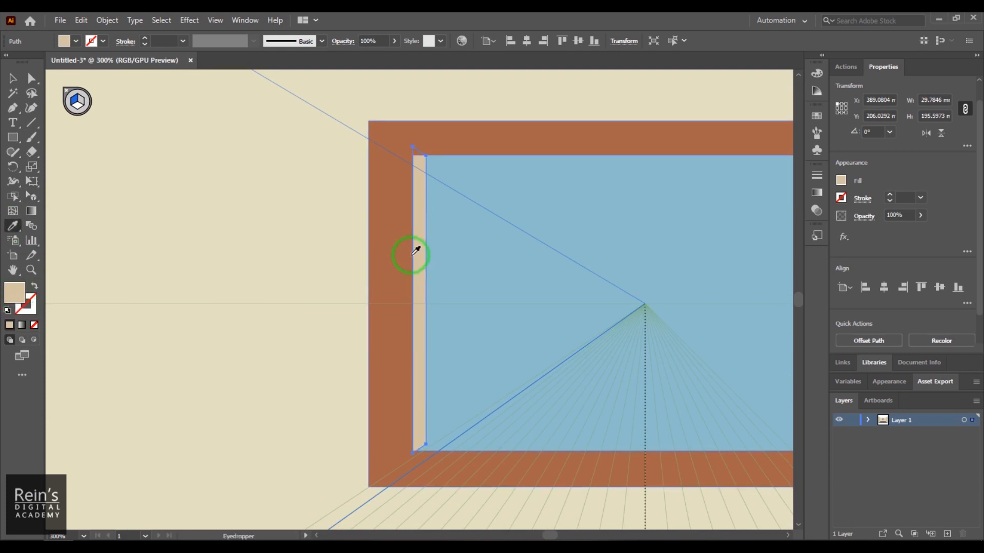
double_click(14, 293)
click(693, 224)
click(877, 153)
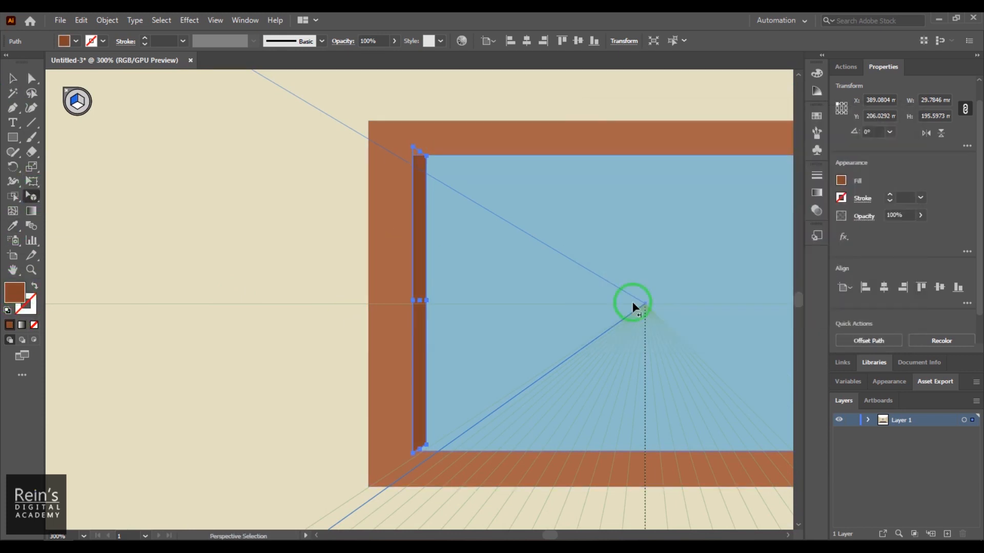
- Place a perspective copy of the right wall along the window opening's right inner edge
drag(634, 305, 416, 310)
click(643, 255)
key(ctrl+minus)
key(ctrl+minus)
drag(281, 410, 134, 386)
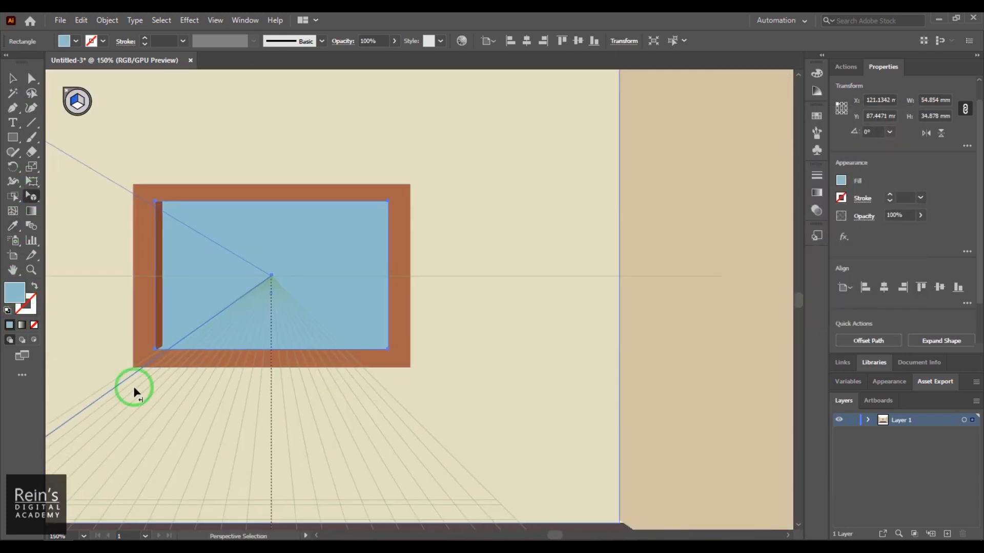
key(ctrl+minus)
key(ctrl+minus)
drag(603, 308, 480, 295)
key(ctrl+plus)
key(ctrl+plus)
key(ctrl+plus)
drag(418, 311, 398, 308)
key(ctrl+z)
key(ctrl+plus)
key(ctrl+plus)
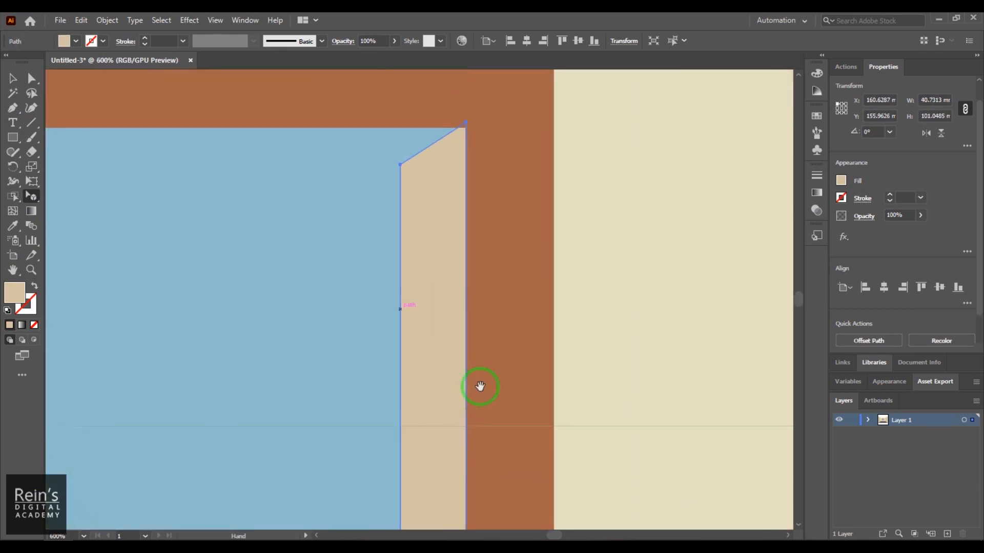
- Fit the window's right inner side to the opening's height and reduce it to about 22 by 99 mm
drag(430, 146, 430, 150)
drag(426, 435, 420, 171)
drag(423, 437, 424, 434)
drag(446, 324, 450, 501)
drag(398, 340, 426, 343)
key(ctrl+minus)
- Place a perspective copy of the floor along the lower edge of the window opening as a sill
key(ctrl+minus)
drag(594, 378, 789, 400)
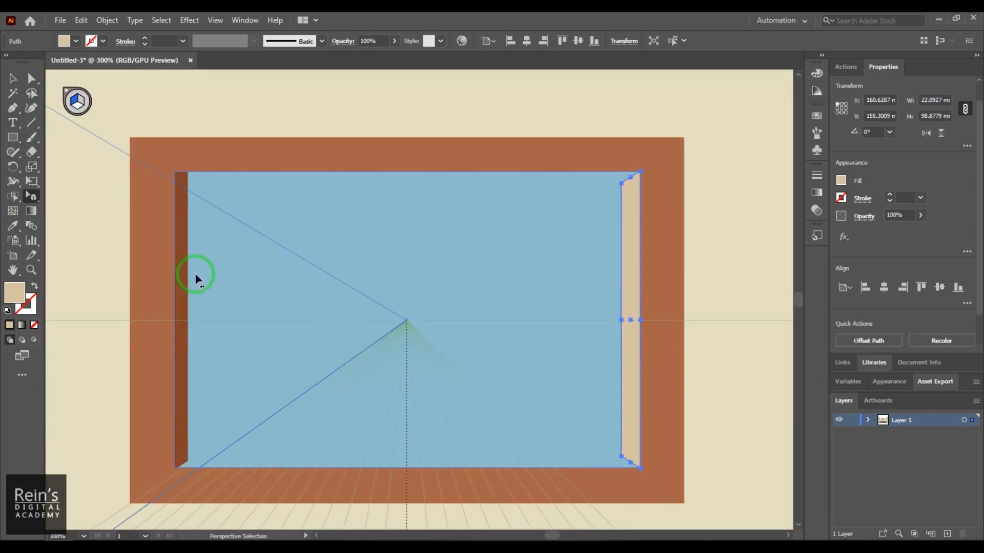
- Apply the left inner side's dark brown fill to the window's right inner side and narrow that piece
key(i)
click(183, 296)
click(14, 78)
key(shift+v)
drag(622, 323, 628, 331)
click(710, 391)
drag(494, 382, 490, 275)
key(ctrl+minus)
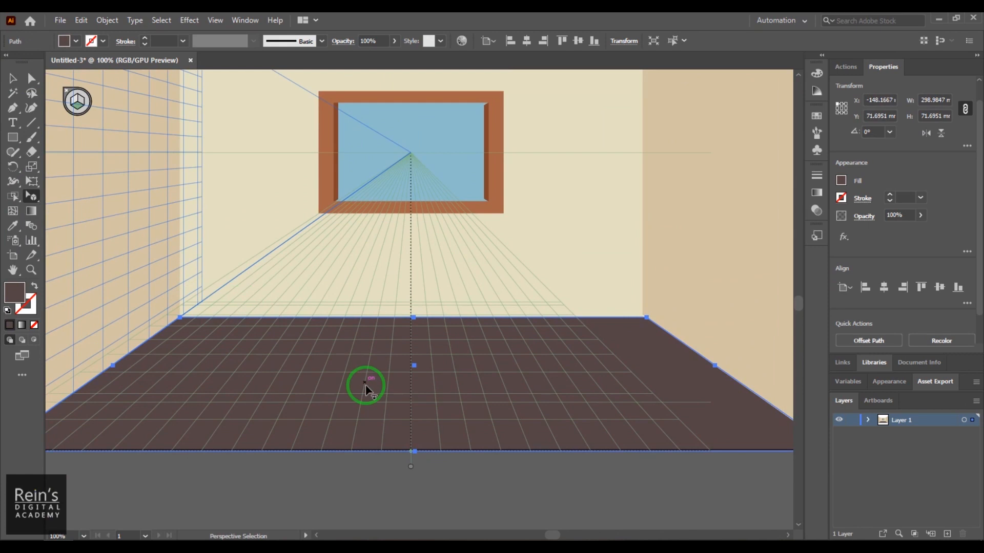
drag(363, 384, 430, 209)
key(ctrl+plus)
key(ctrl+plus)
key(ctrl+plus)
key(ctrl+plus)
drag(130, 298, 72, 296)
drag(383, 311, 419, 284)
- Match the window's right inner side to the sill's back corner, making it about 16 mm wide
key(ctrl+plus)
key(ctrl+plus)
drag(563, 292, 75, 354)
click(528, 304)
drag(529, 93, 537, 272)
drag(537, 402, 517, 320)
drag(539, 308, 540, 391)
key(ctrl+z)
drag(515, 141, 516, 144)
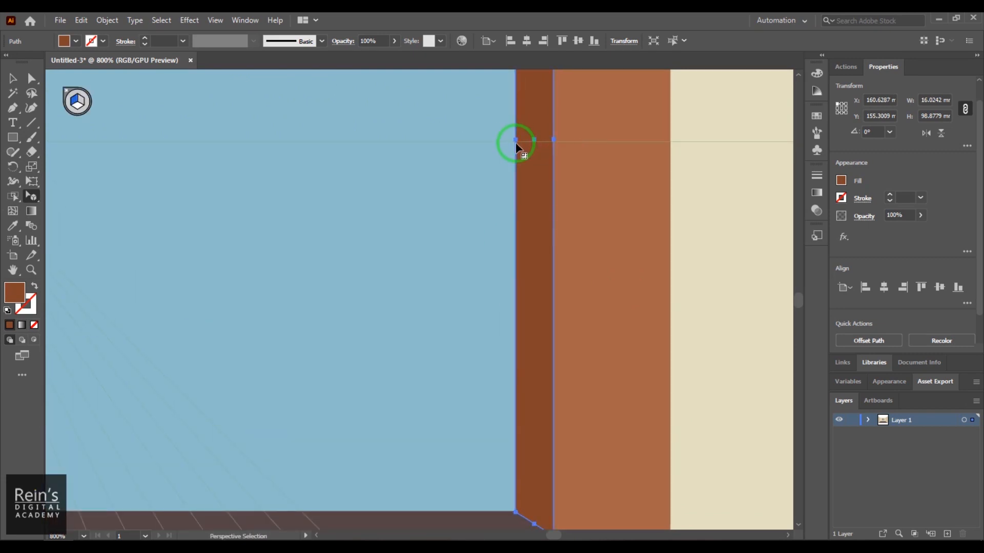
drag(553, 176, 531, 123)
drag(531, 87, 531, 88)
- Match the window's left inner side to the sill's back corner and adjust its upper end to the opening
drag(317, 461, 554, 349)
click(553, 353)
drag(152, 366, 152, 367)
drag(277, 408, 766, 447)
drag(49, 385, 275, 378)
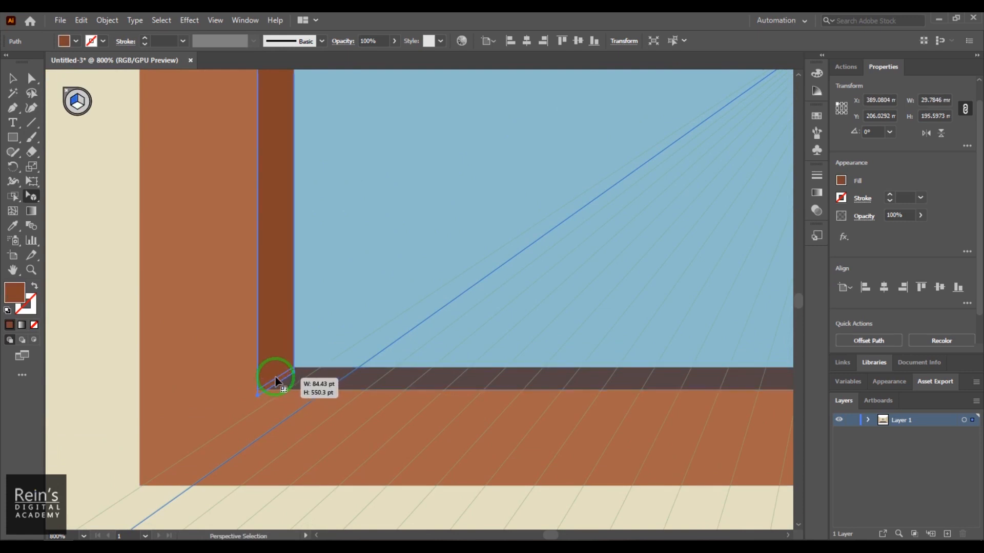
scroll(351, 437, down, 6)
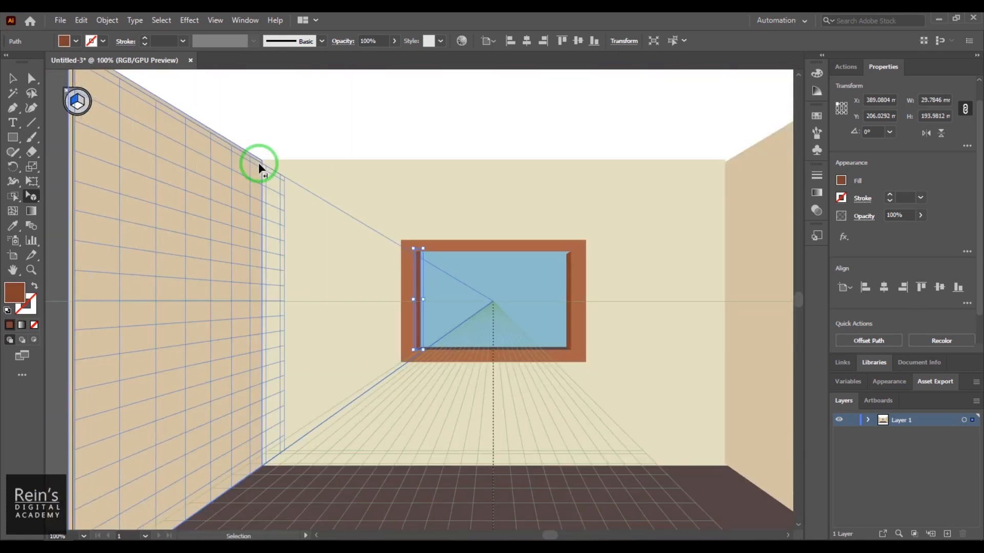
click(508, 139)
drag(512, 460, 429, 202)
key(ctrl+plus)
key(ctrl+plus)
- Place a perspective copy of the floor along the upper edge of the window opening and arrange its stacking order
key(ctrl+plus)
click(319, 204)
drag(322, 174, 323, 184)
drag(424, 344, 330, 208)
key(ctrl+minus)
key(ctrl+minus)
key(ctrl+minus)
drag(441, 311, 369, 176)
click(512, 431)
drag(436, 423, 431, 206)
key(v)
key(ctrl+plus)
mouse_move(412, 297)
mouse_down()
mouse_move(439, 307)
mouse_move(351, 277)
mouse_move(415, 281)
mouse_up()
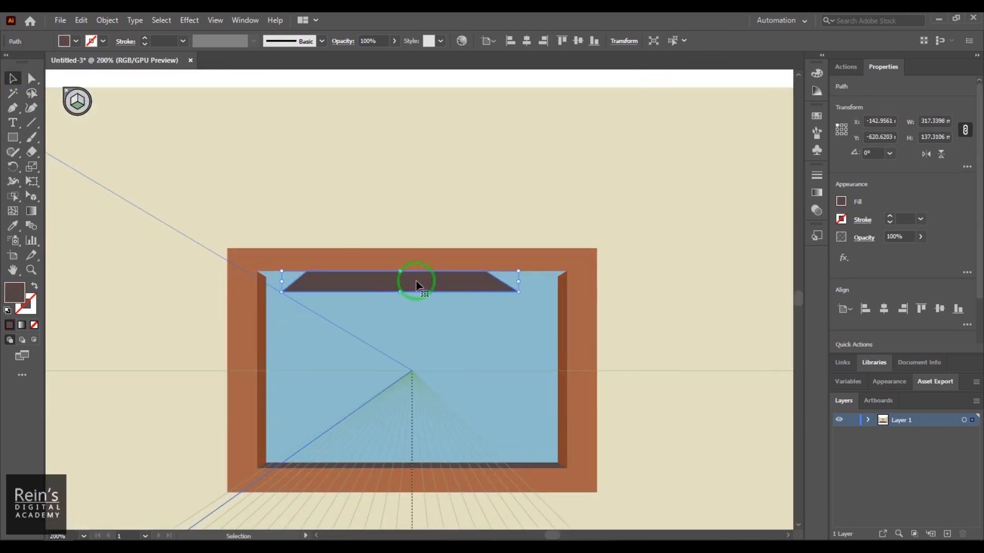
right_click(415, 281)
mouse_move(531, 464)
click(368, 285)
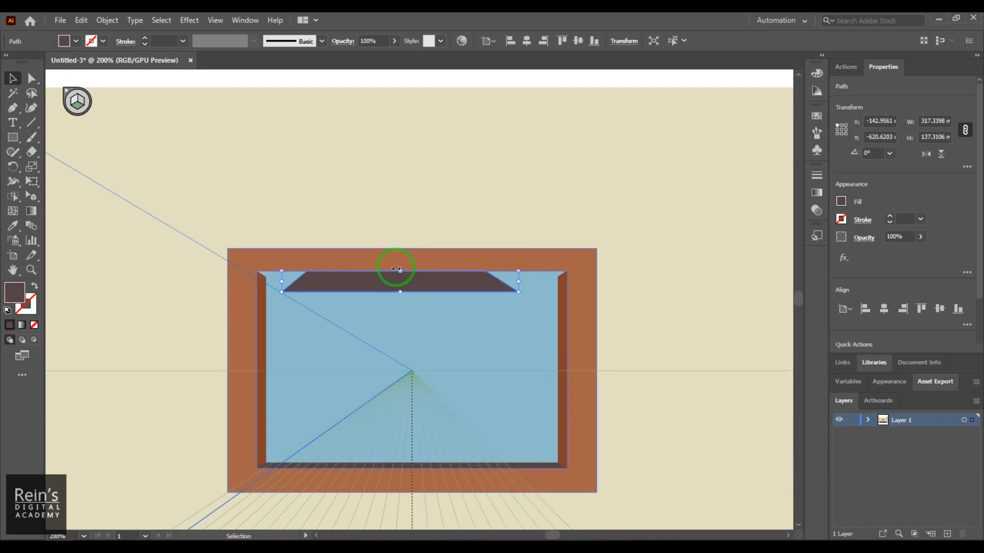
- Flip the window's upper inner piece vertically, align it with the opening's upper edge and stretch it to the opening's width
drag(399, 273, 400, 308)
drag(416, 292, 422, 272)
drag(525, 279, 567, 279)
drag(288, 279, 257, 280)
- Reshape the lower corners of the window's upper inner piece to meet the left and right inner sides
key(a)
key(ctrl+=)
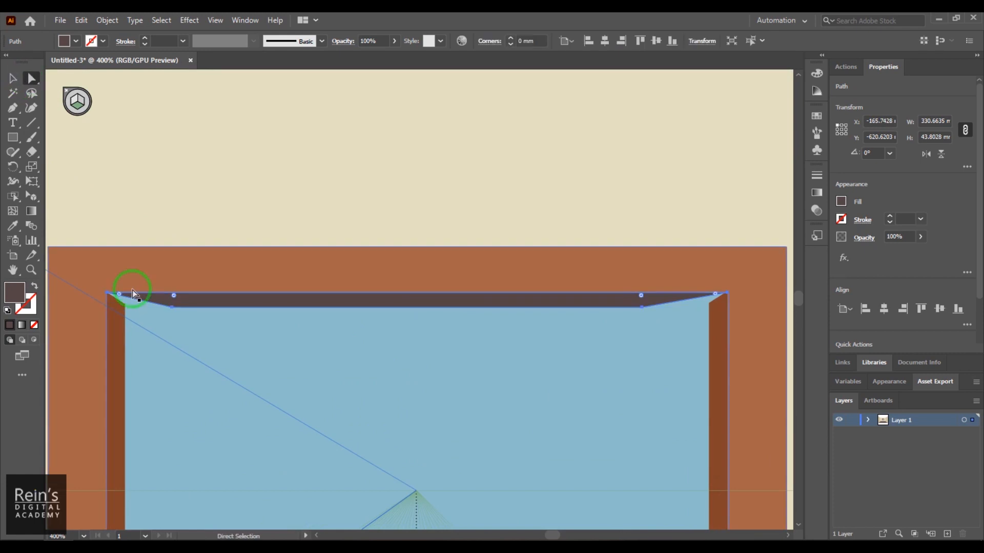
drag(171, 307, 125, 303)
key(space)
drag(400, 339, 276, 343)
drag(519, 312, 585, 307)
key(space)
drag(422, 350, 561, 216)
key(ctrl+minus)
key(ctrl+minus)
key(ctrl+minus)
key(ctrl+minus)
key(ctrl+minus)
key(space)
drag(418, 333, 425, 286)
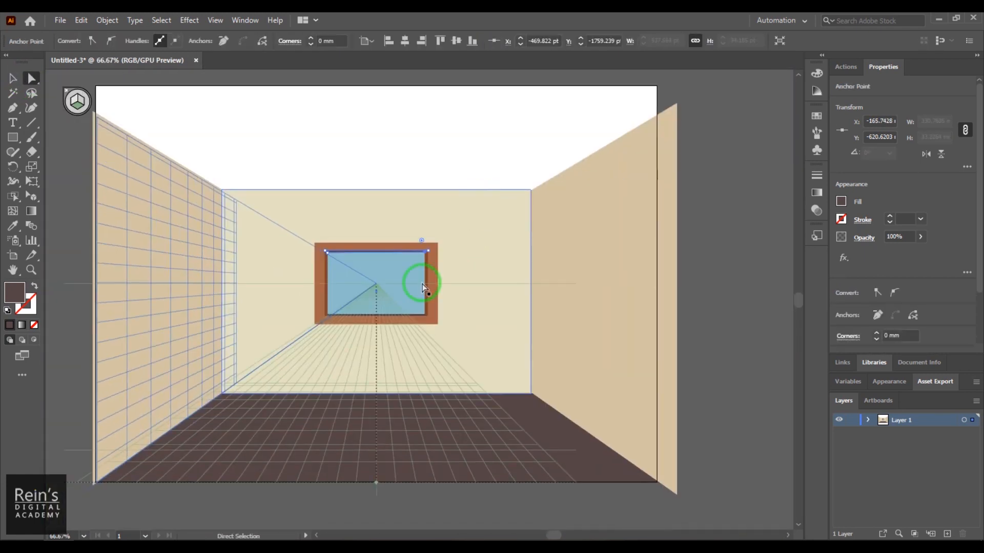
- Try to place a perspective copy of the floor as the room's ceiling
click(14, 79)
click(33, 197)
drag(393, 458, 413, 351)
key(ctrl+z)
drag(375, 499, 384, 129)
key(ctrl+z)
key(ctrl+z)
- Make a perspective copy of the floor, align it with the back wall's upper edge and bring it to the front
drag(560, 464, 566, 443)
click(14, 80)
drag(430, 406, 425, 211)
right_click(429, 254)
mouse_move(516, 437)
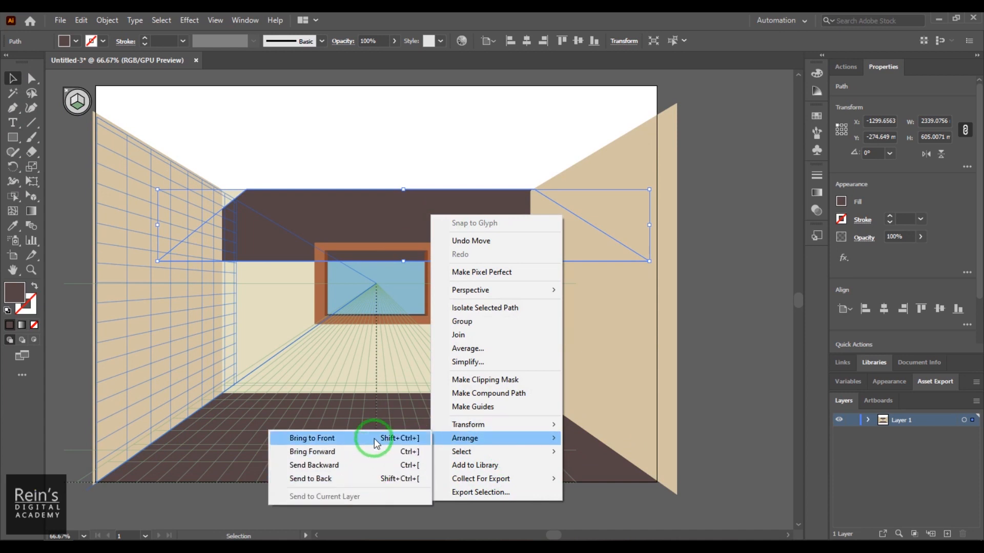
click(369, 377)
- Reshape the ceiling piece's corners to meet the upper front and back corners of both side walls
click(32, 78)
drag(650, 261, 676, 104)
drag(158, 265, 277, 111)
drag(428, 193, 404, 194)
scroll(405, 195, right, 2)
mouse_move(211, 111)
mouse_down()
mouse_move(203, 110)
mouse_move(209, 121)
mouse_move(202, 112)
mouse_up()
drag(618, 301, 521, 289)
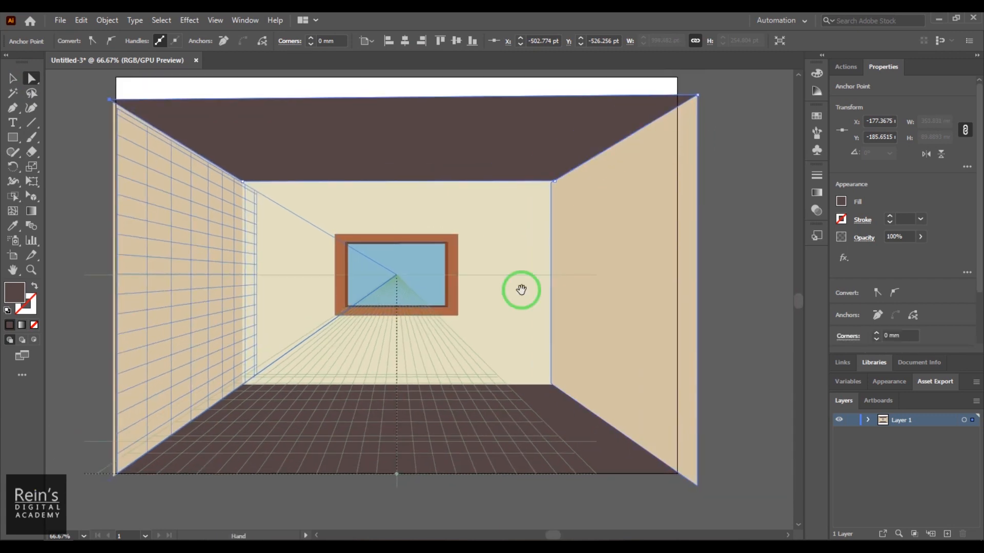
- Sample the left wall's beige fill for the ceiling with the Eyedropper
double_click(16, 293)
key(Escape)
key(i)
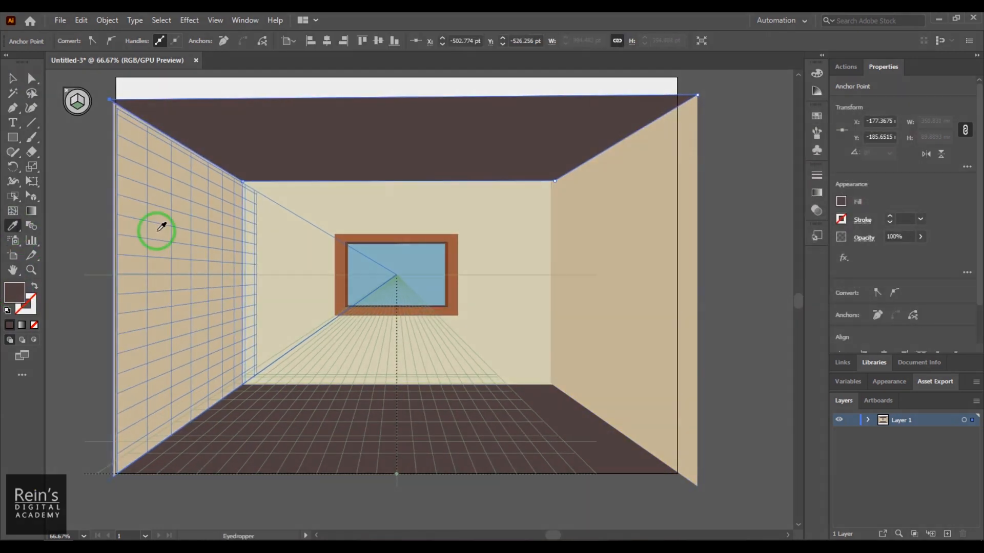
click(158, 226)
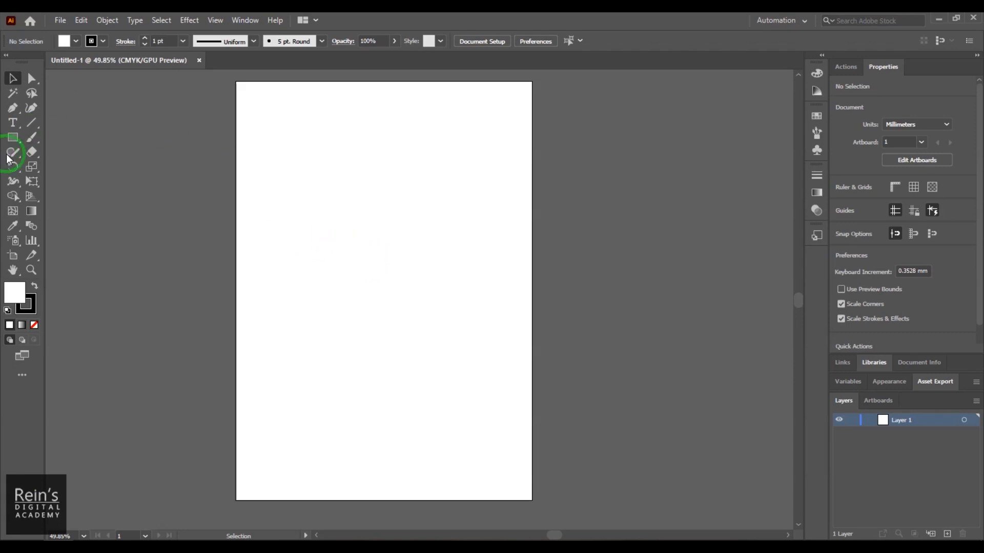
- Draw a circle about 104.5 mm in diameter near the middle of the blank artboard
click(13, 138)
drag(16, 144, 69, 168)
drag(317, 170, 456, 343)
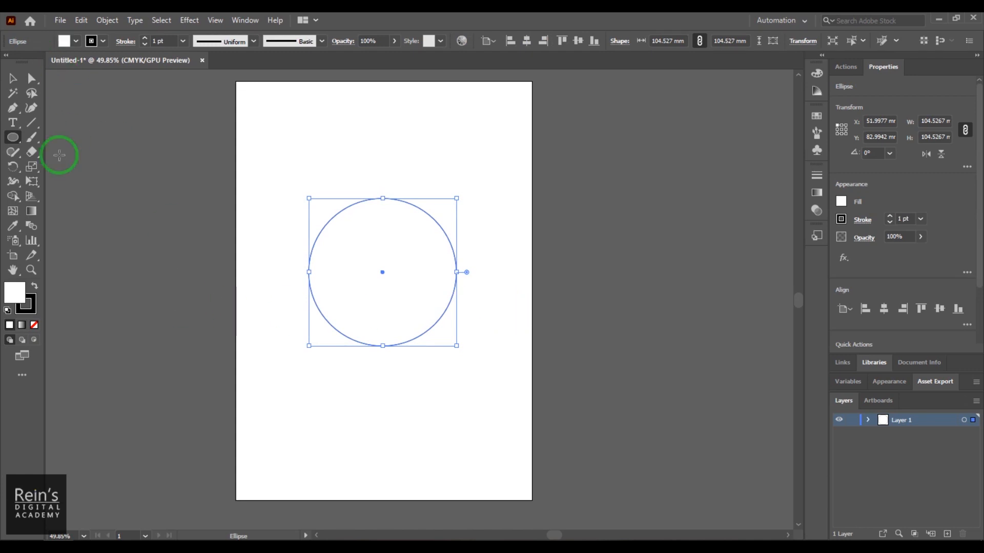
- Fill the circle with a light orange colour
double_click(15, 292)
click(656, 173)
click(760, 291)
mouse_move(707, 188)
mouse_down()
mouse_move(699, 152)
mouse_move(718, 149)
mouse_move(688, 156)
mouse_up()
click(755, 288)
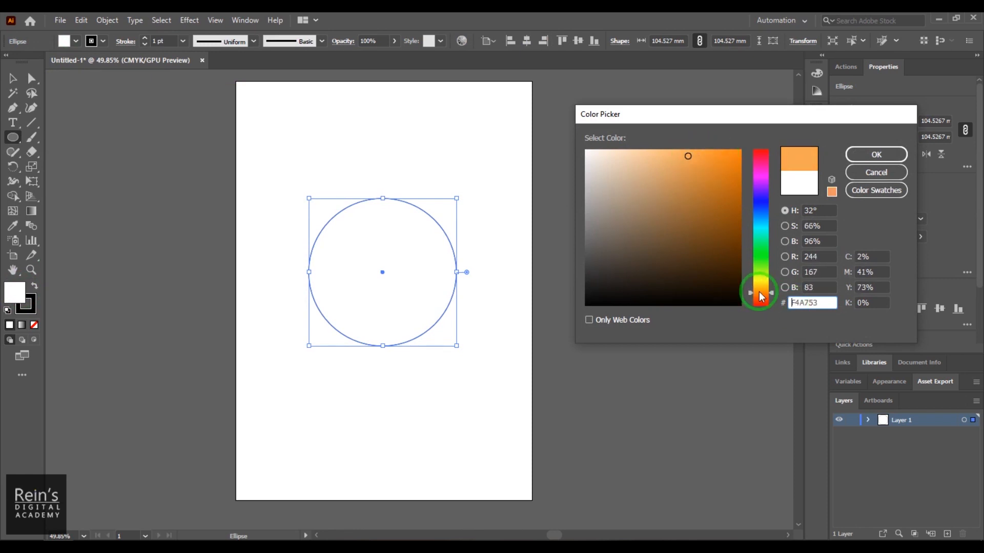
click(761, 297)
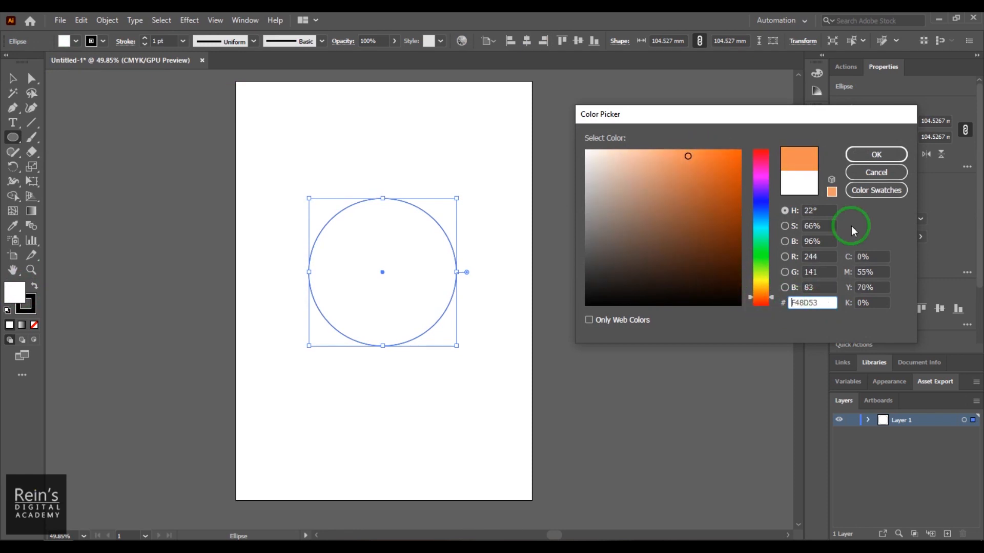
click(761, 293)
click(855, 155)
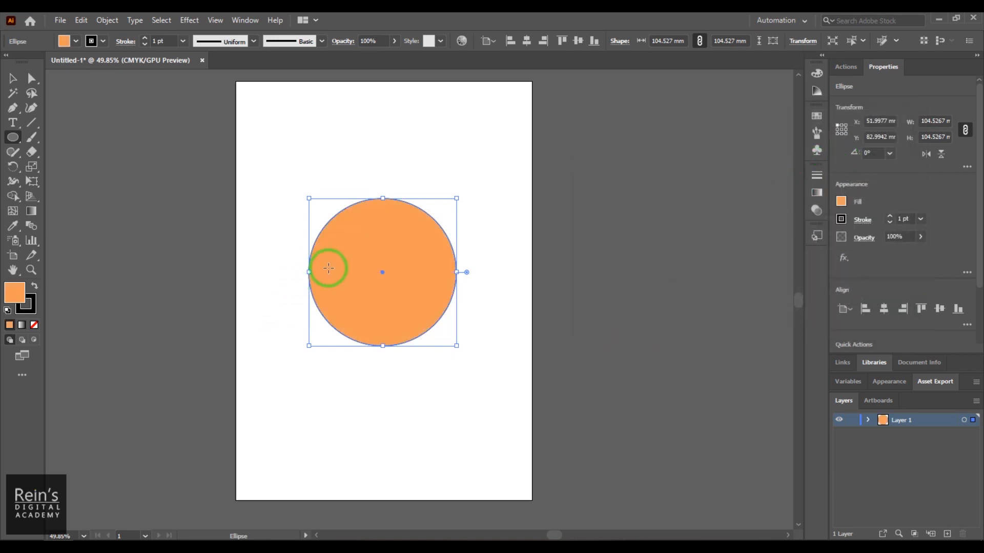
- Open the Create Gradient Mesh settings for the orange circle and move the dialog clear of the artwork
click(12, 80)
click(380, 348)
click(391, 295)
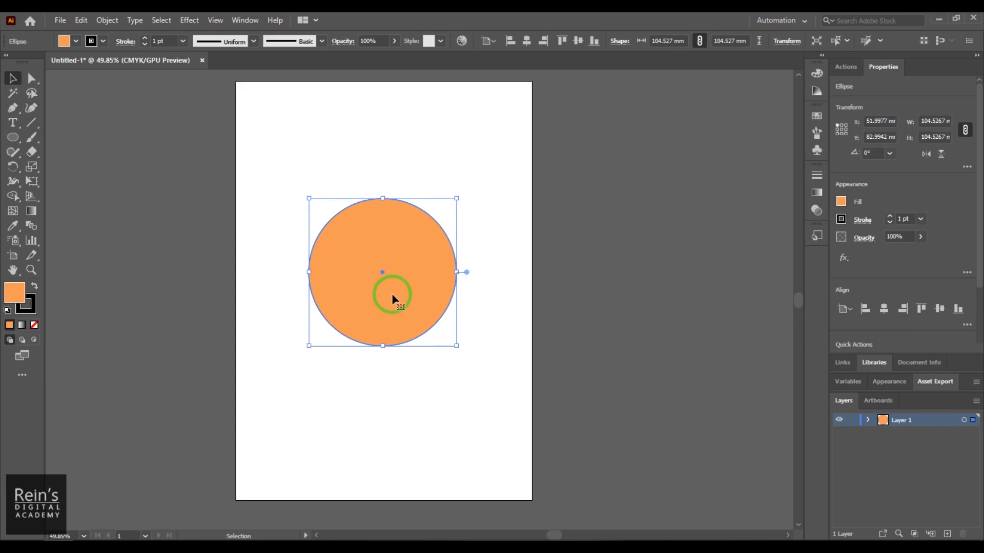
click(11, 138)
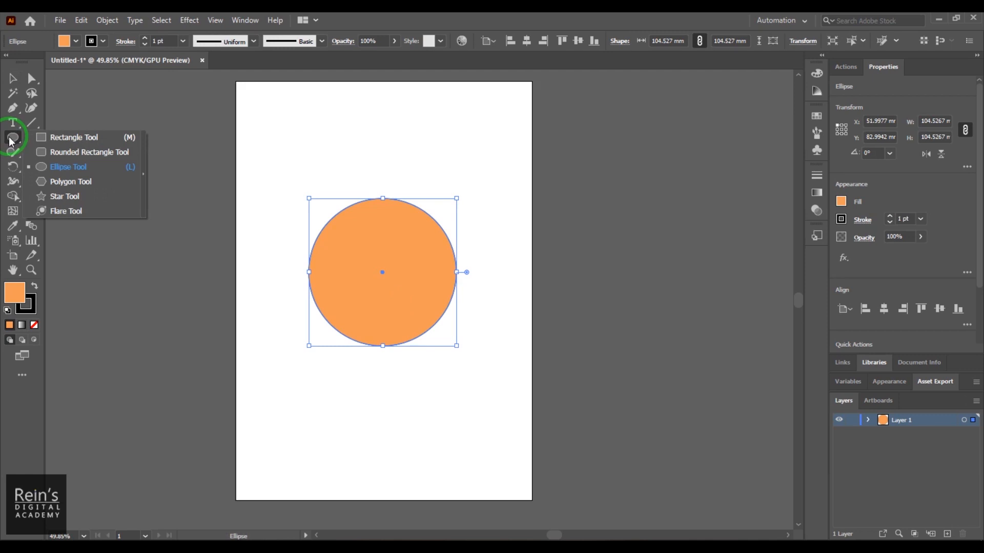
click(15, 81)
click(354, 306)
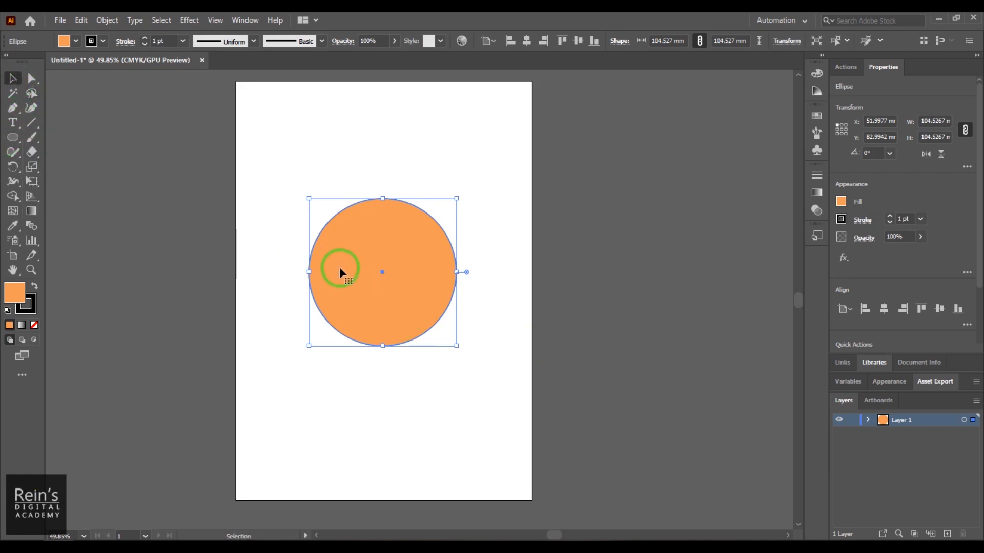
click(114, 22)
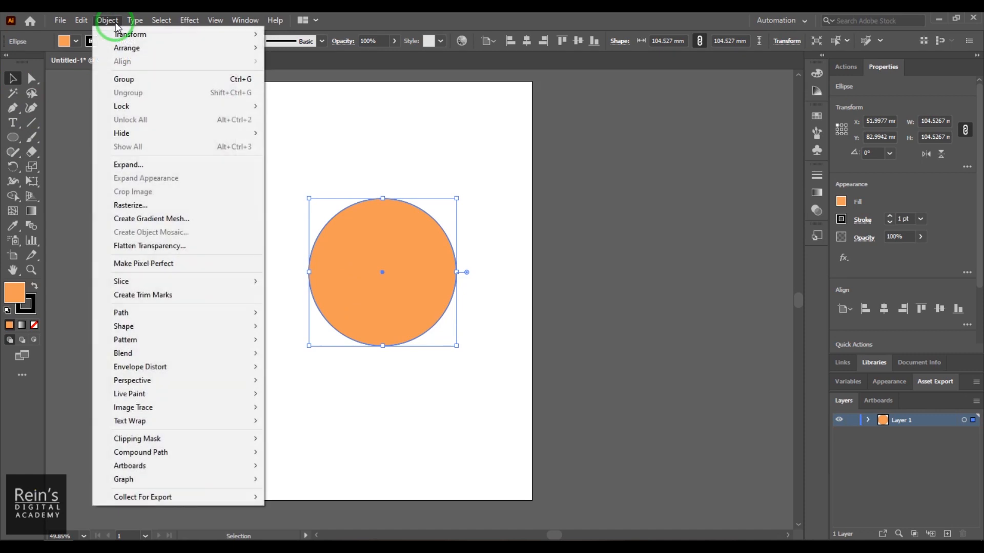
click(178, 220)
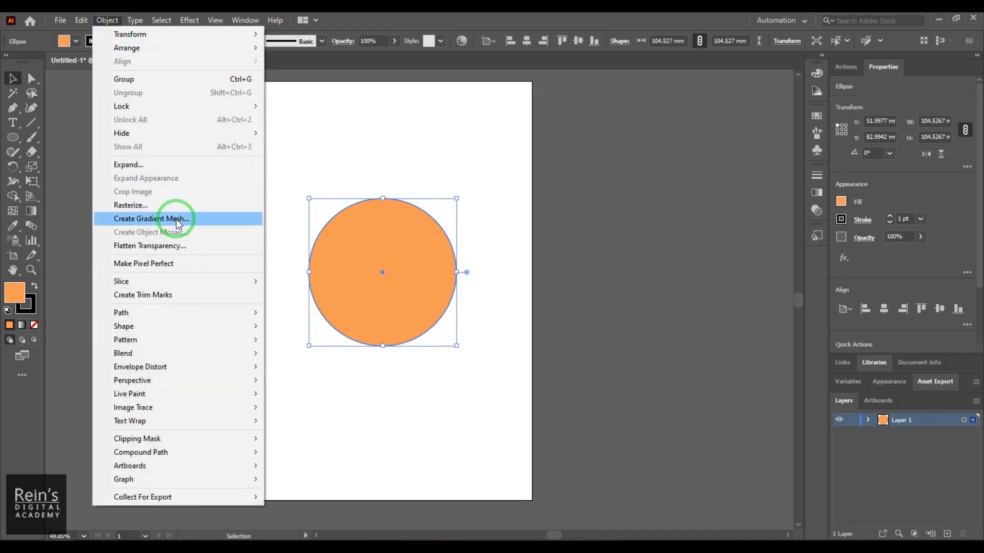
drag(476, 212, 559, 183)
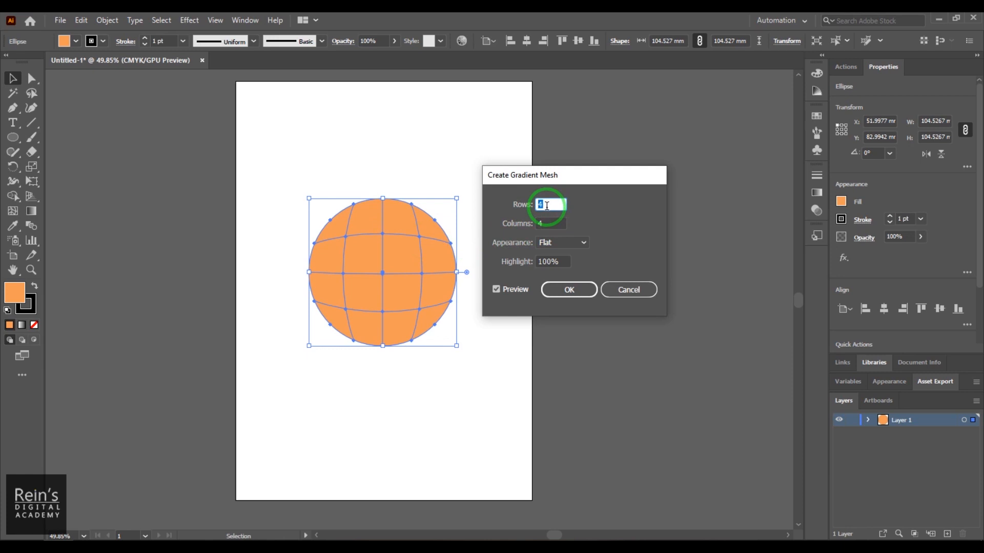
- Preview the mesh with 3 rows and 3 columns, and raise both rows and columns to 5
key(Up)
key(Up)
key(Down)
key(Down)
key(Down)
click(551, 221)
key(Down)
click(550, 205)
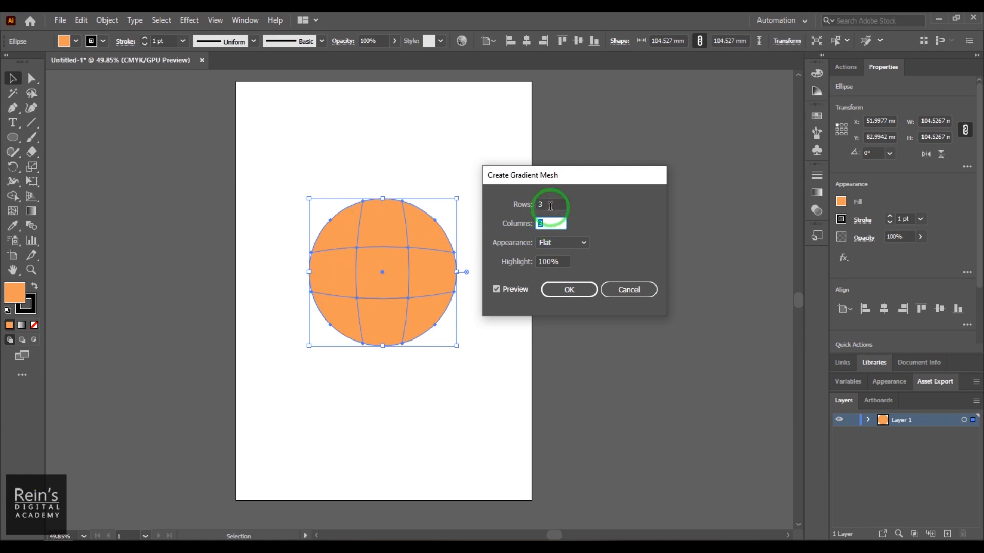
key(Up)
key(Up)
click(552, 224)
key(Up)
key(Up)
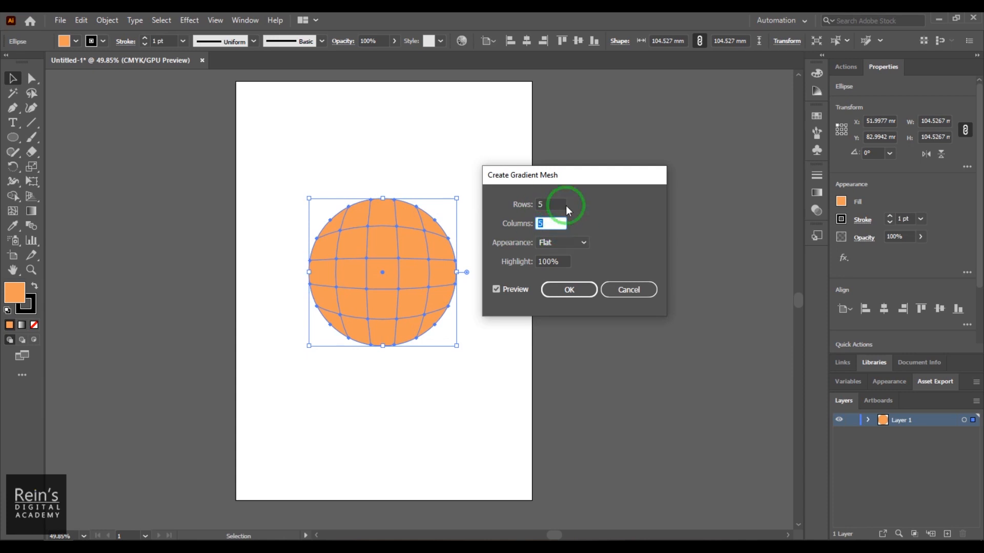
- Preview the gradient mesh with the To Center appearance, and switch it to To Edge
click(586, 240)
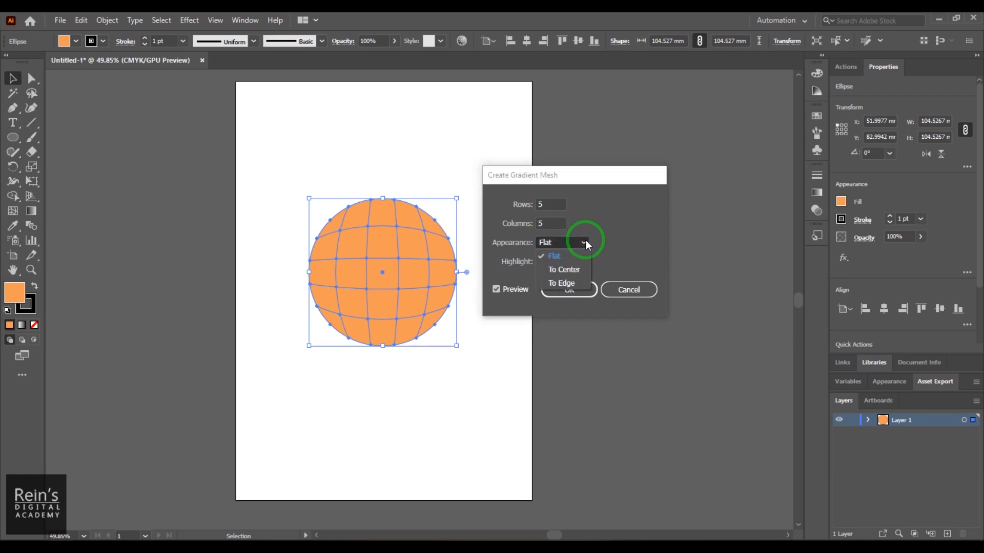
click(584, 266)
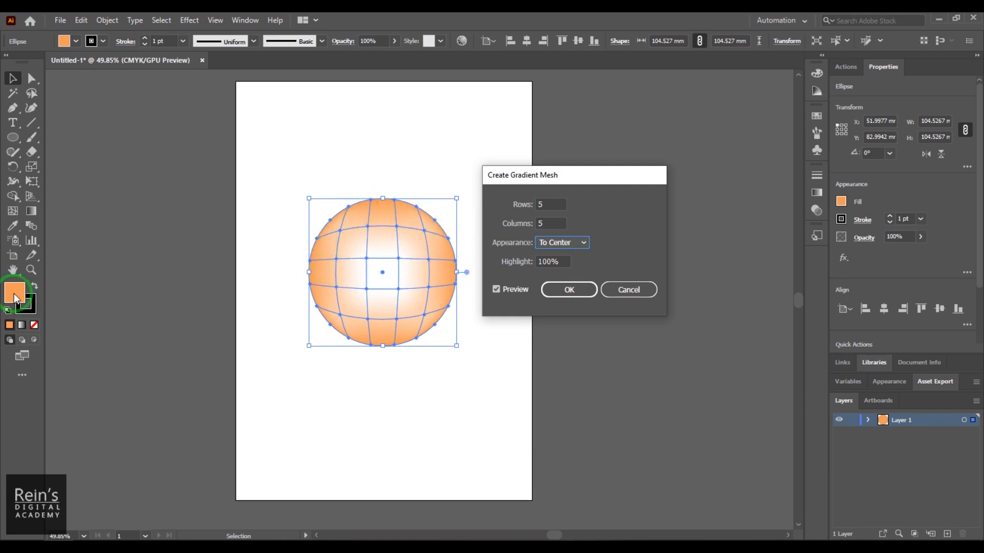
click(577, 244)
click(575, 279)
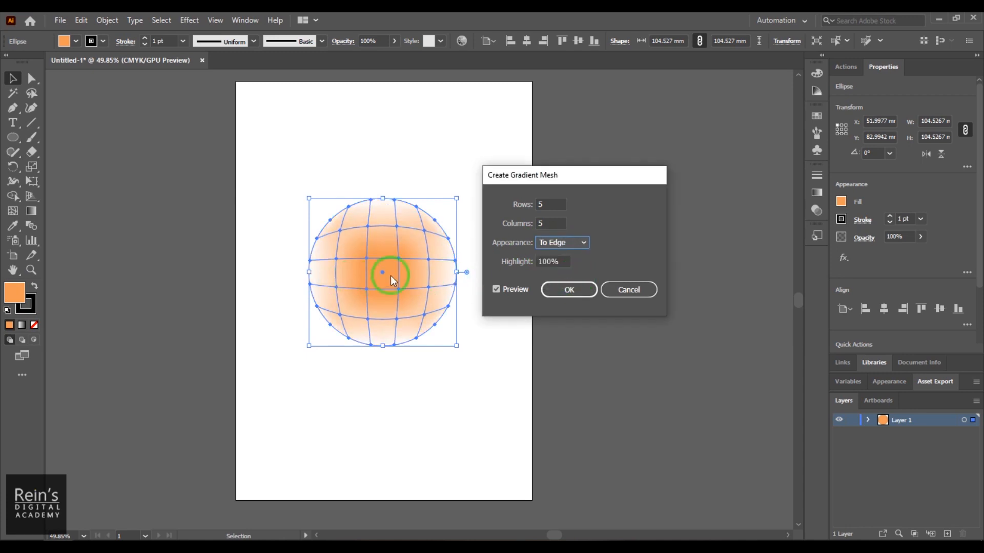
- Set the gradient mesh to 4 rows and 4 columns
double_click(557, 205)
text(4)
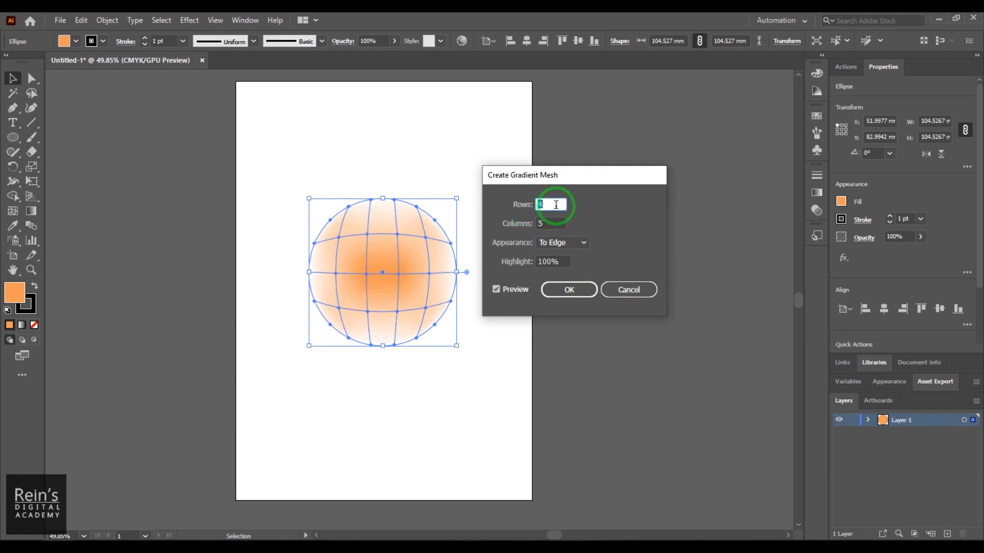
click(535, 223)
double_click(548, 224)
text(4)
double_click(547, 224)
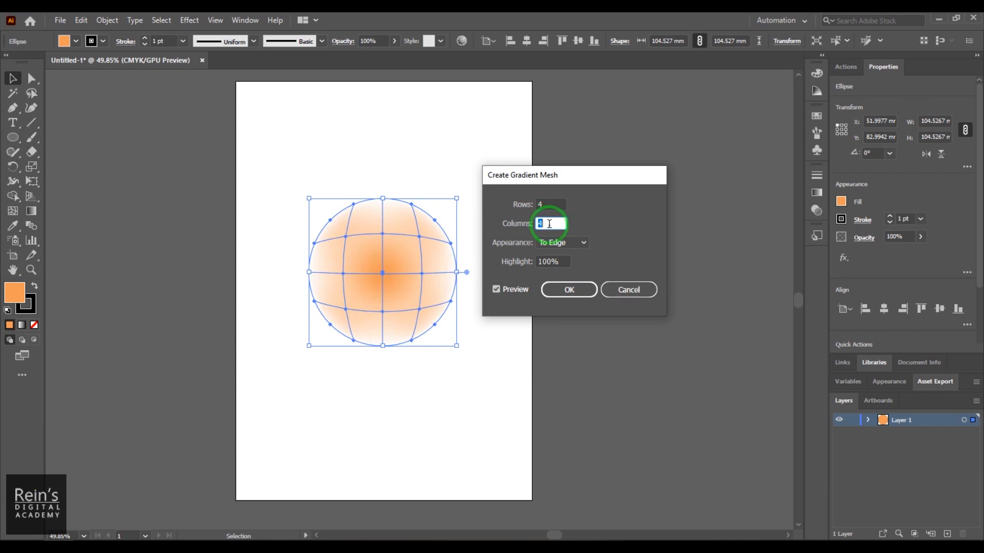
- Try mesh highlight values of 10 and 50 percent, and restore the highlight to 100 percent
double_click(564, 262)
text(10)
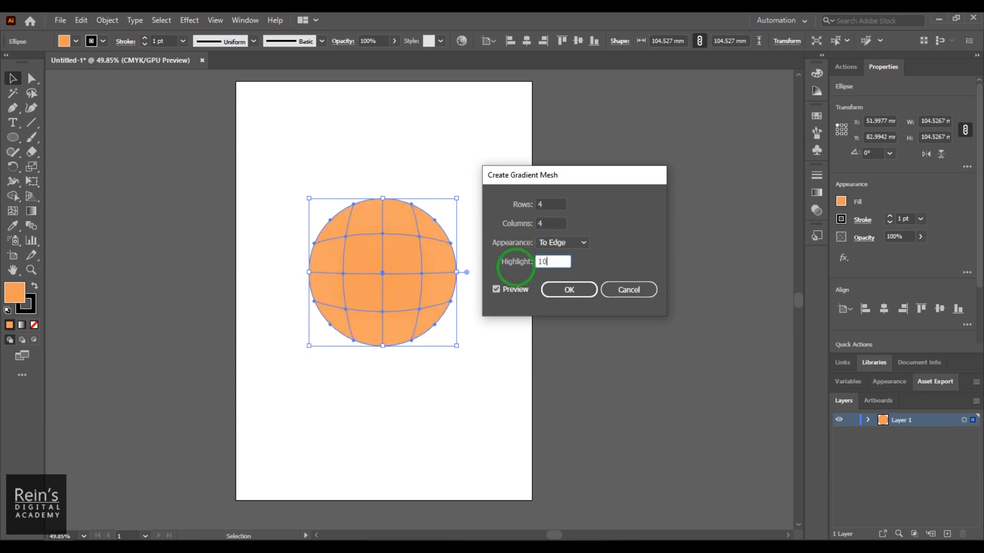
double_click(551, 262)
text(50)
double_click(549, 261)
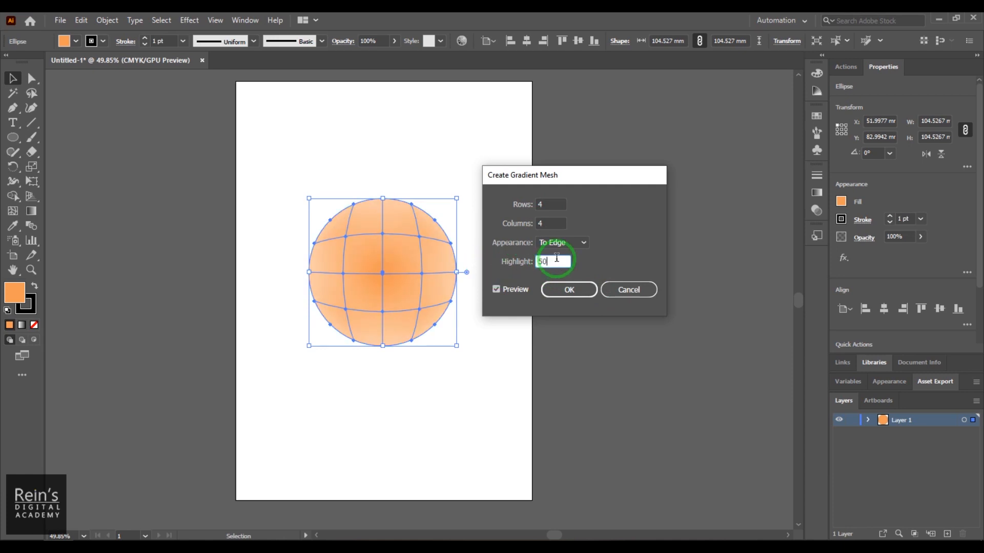
text(100)
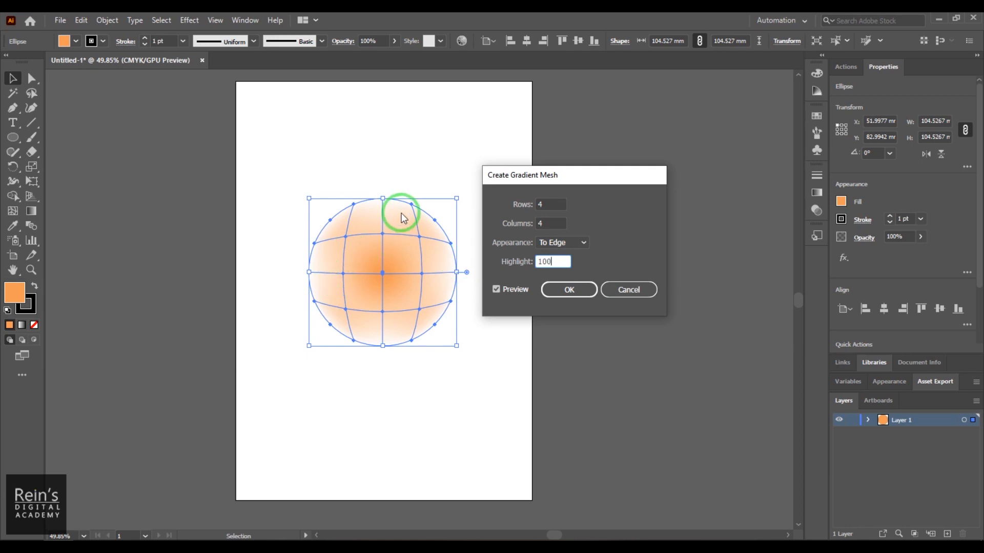
- Set the mesh appearance to To Center and apply the gradient mesh to the circle
click(561, 243)
click(564, 270)
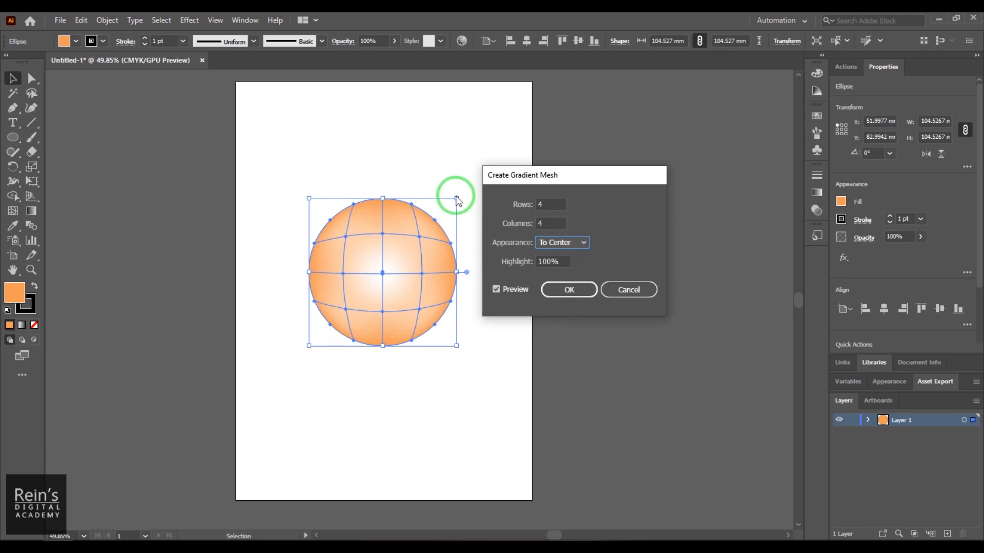
click(578, 291)
click(475, 359)
- Move the whole meshed circle slightly, to about X 51.7 mm and Y 84.7 mm
click(416, 303)
key(ctrl+equal)
key(ctrl+equal)
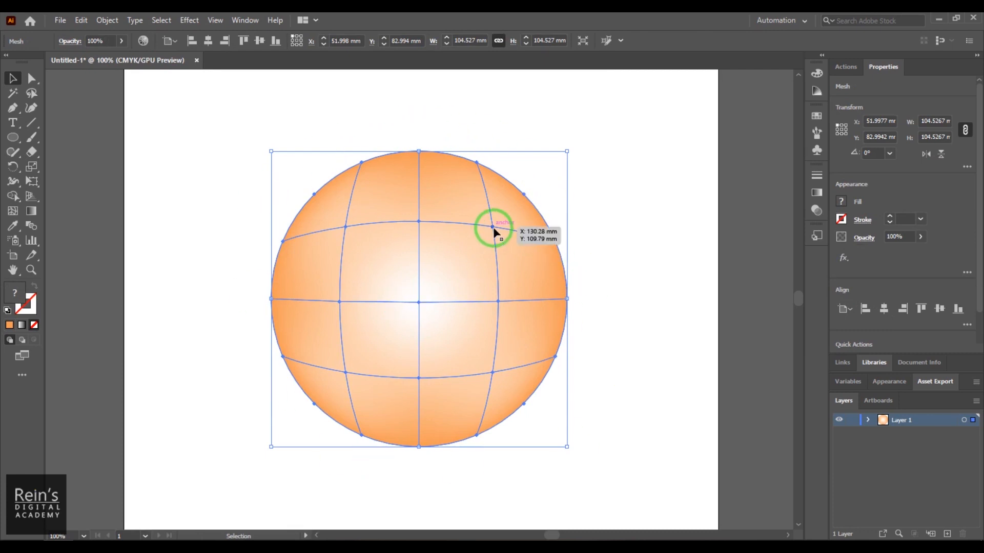
mouse_move(493, 232)
mouse_down()
mouse_move(501, 244)
mouse_move(489, 228)
mouse_up()
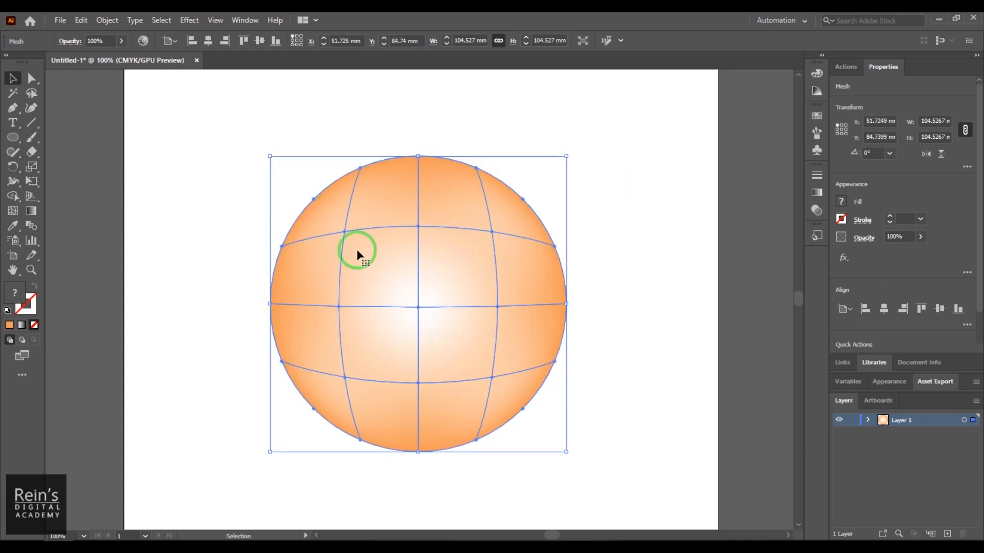
- Try pulling the upper-right interior mesh point toward the circle's centre with the Mesh tool
click(13, 214)
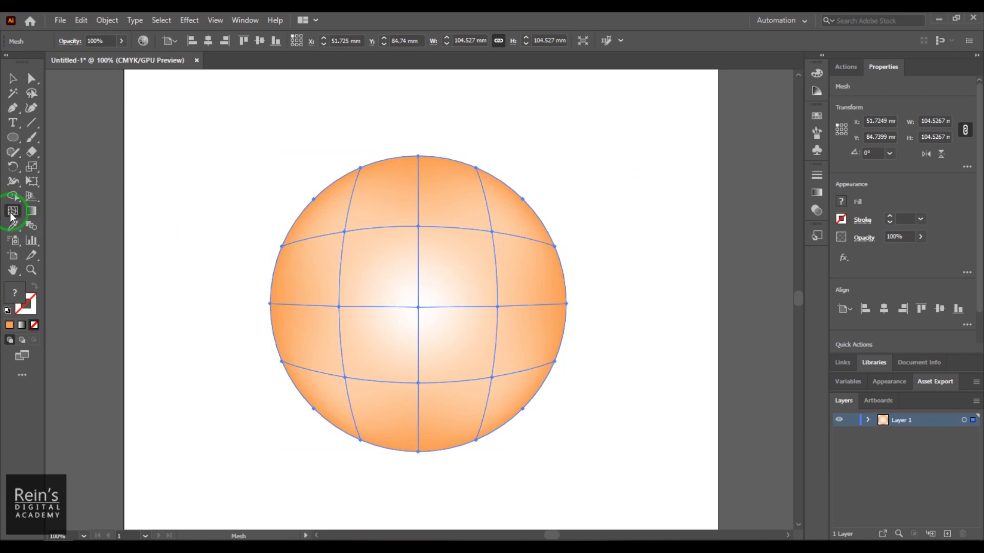
drag(492, 232, 470, 265)
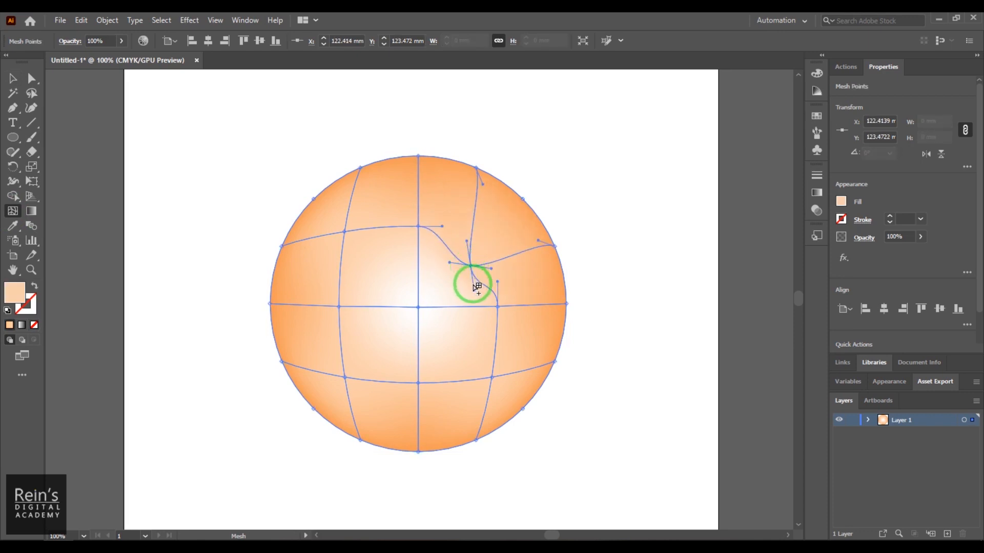
key(ctrl+z)
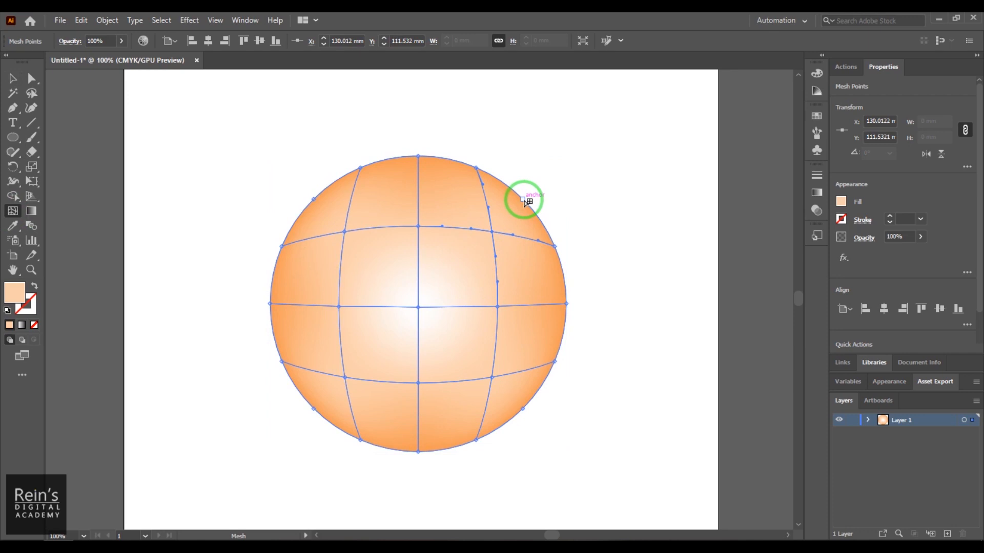
- Try pulling the upper-right and upper-left outer edge mesh points away from the circle, undoing each move
drag(559, 163, 560, 165)
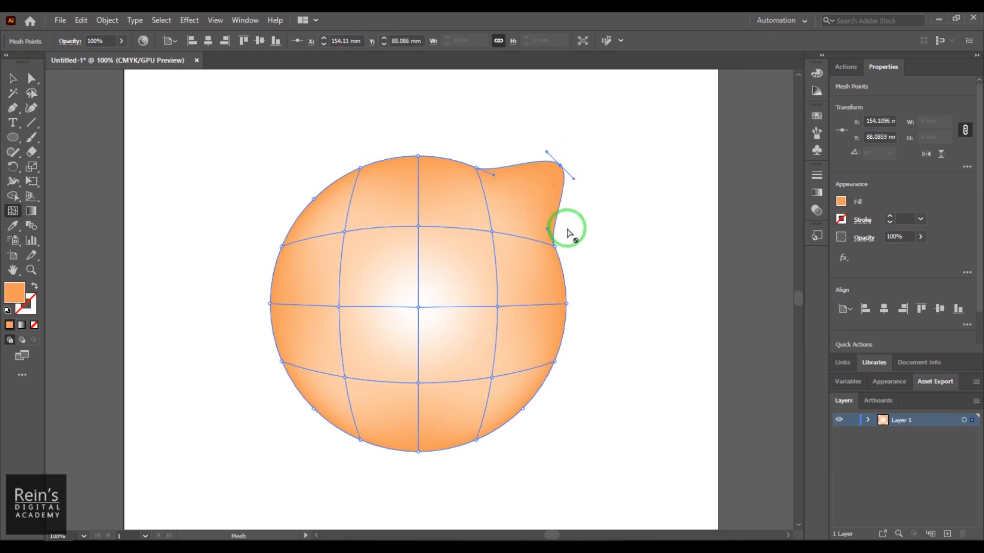
key(ctrl+z)
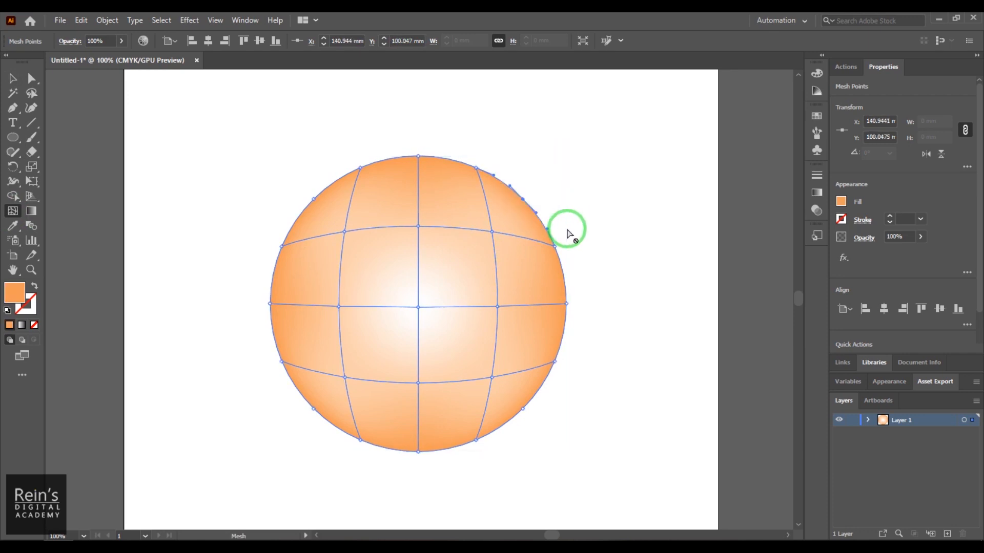
drag(313, 199, 292, 165)
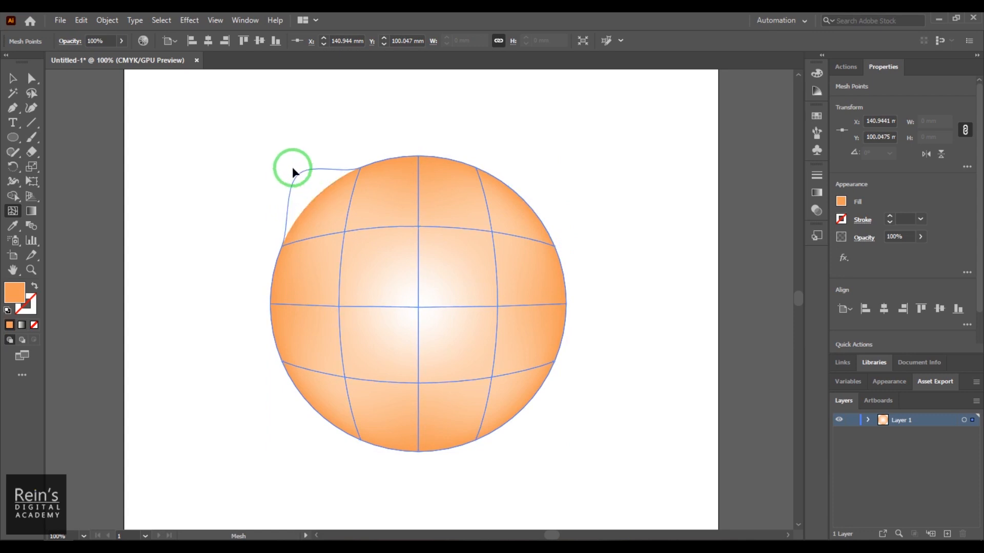
key(ctrl+z)
- Try moving the upper-left interior mesh point upward and rotating its direction handle, undoing each change
drag(344, 231, 348, 173)
key(ctrl+z)
drag(347, 207, 367, 244)
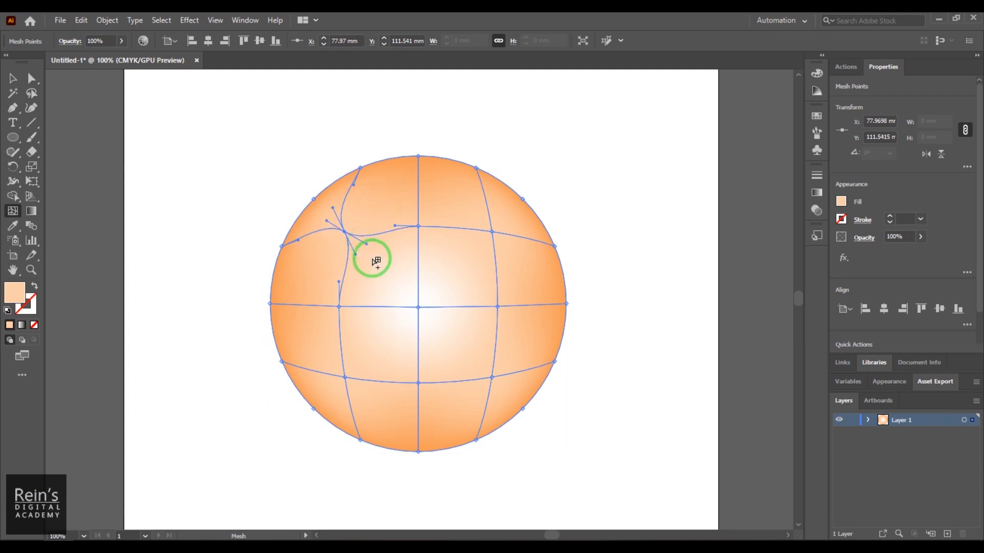
key(ctrl)
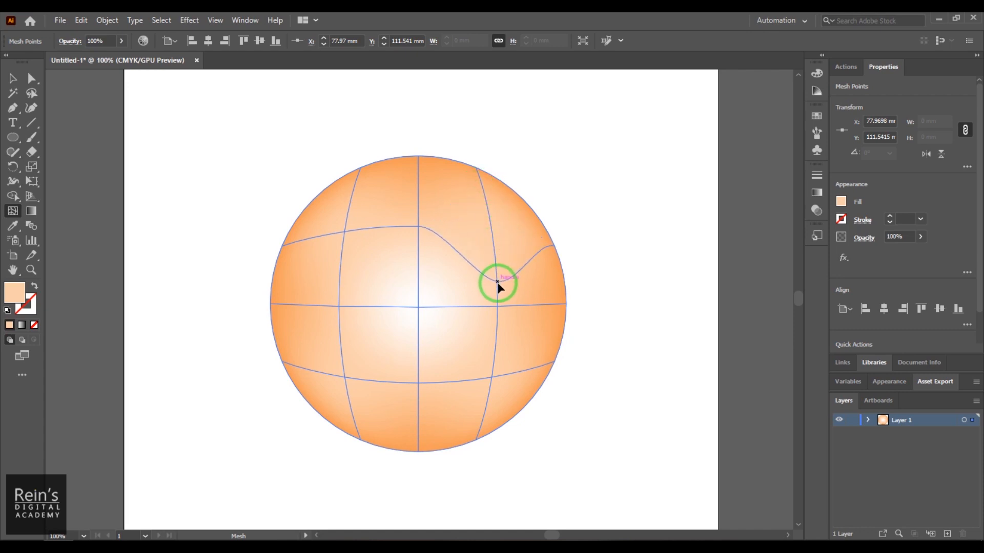
- Try sliding the upper-right interior mesh point along its vertical mesh line, undoing each move
drag(484, 200, 484, 201)
key(ctrl+z)
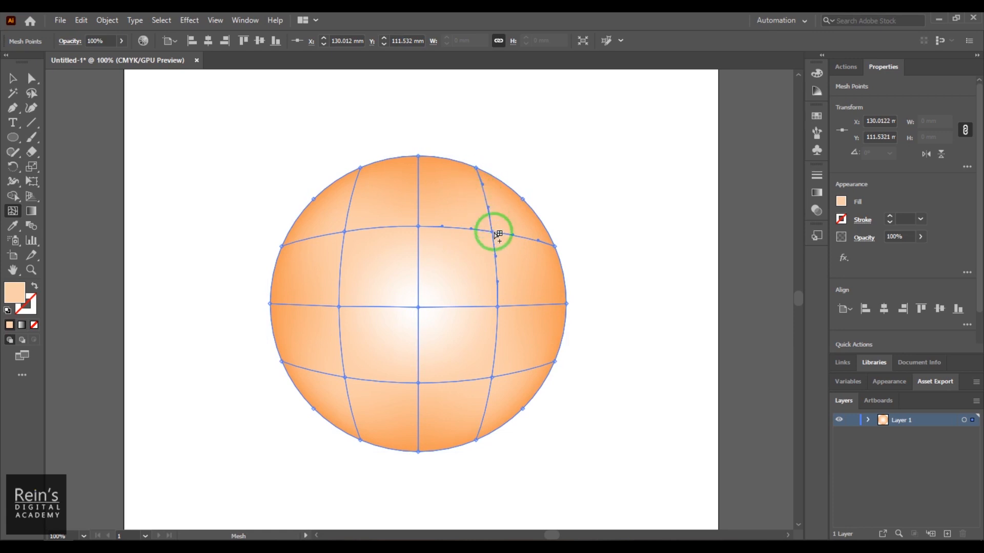
drag(494, 263, 497, 272)
key(ctrl+z)
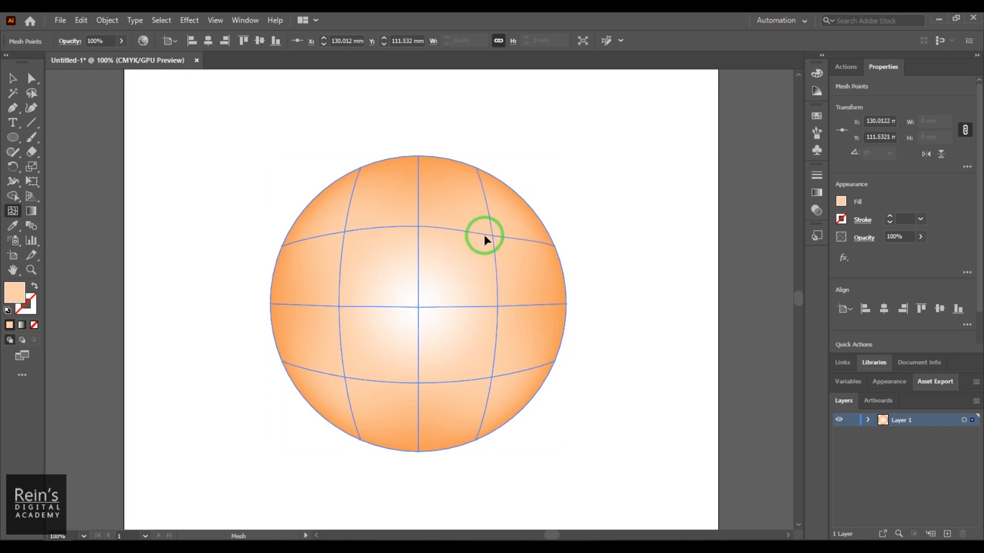
drag(460, 239, 487, 208)
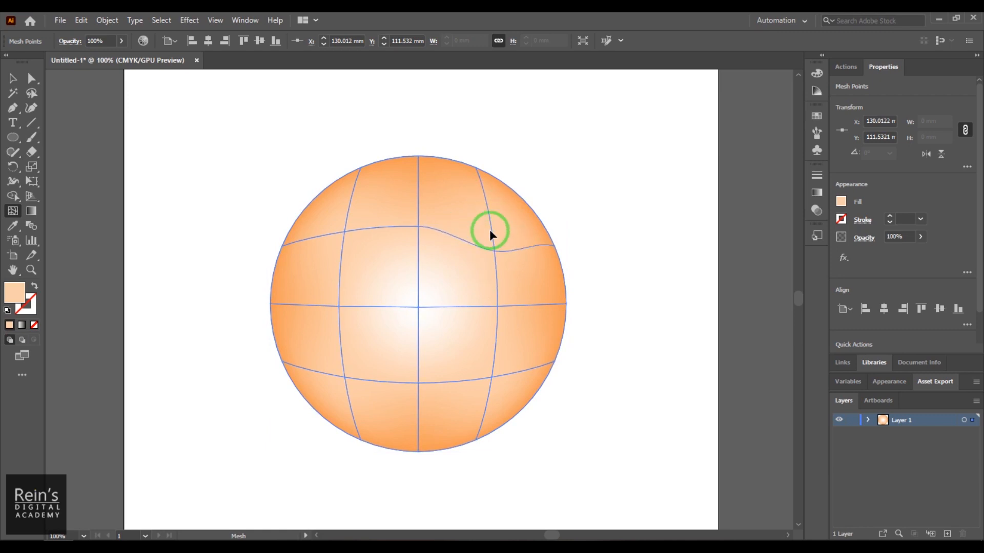
drag(495, 277, 512, 285)
key(ctrl+z)
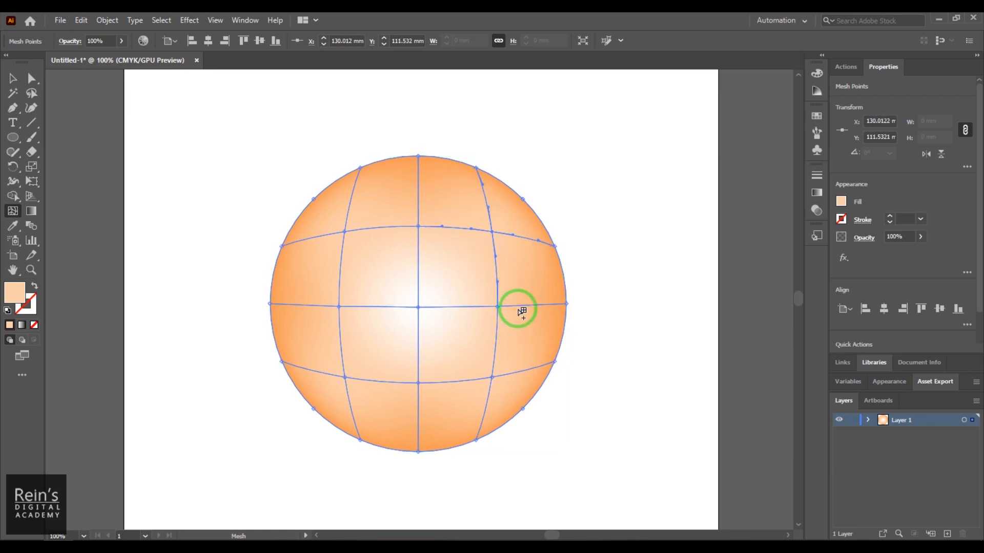
- Try deleting the mesh lines through the middle-right interior point with the Mesh tool, and undo the deletion
alt+click(497, 307)
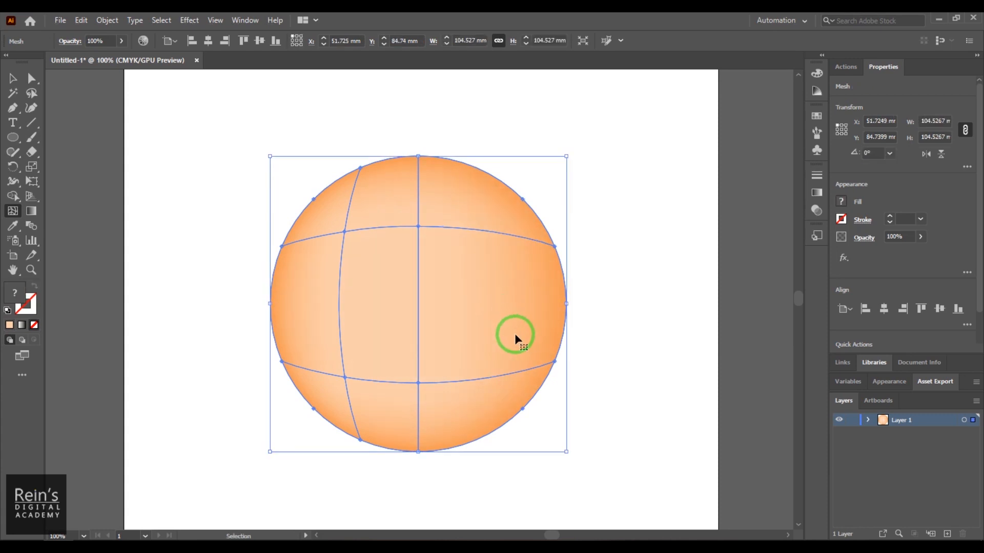
key(ctrl+z)
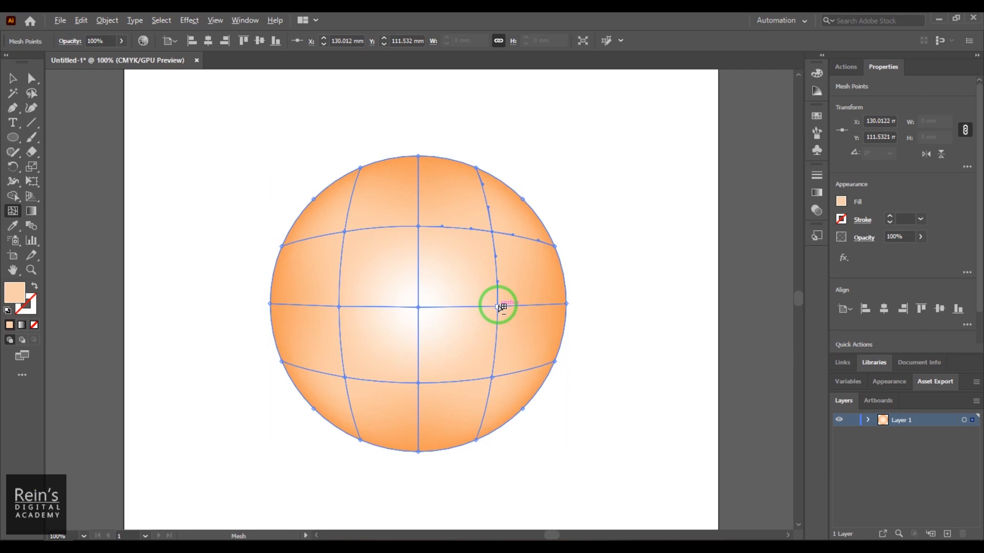
- Select the upper-left interior mesh point and set its fill colour to white, FFFFFF
click(418, 307)
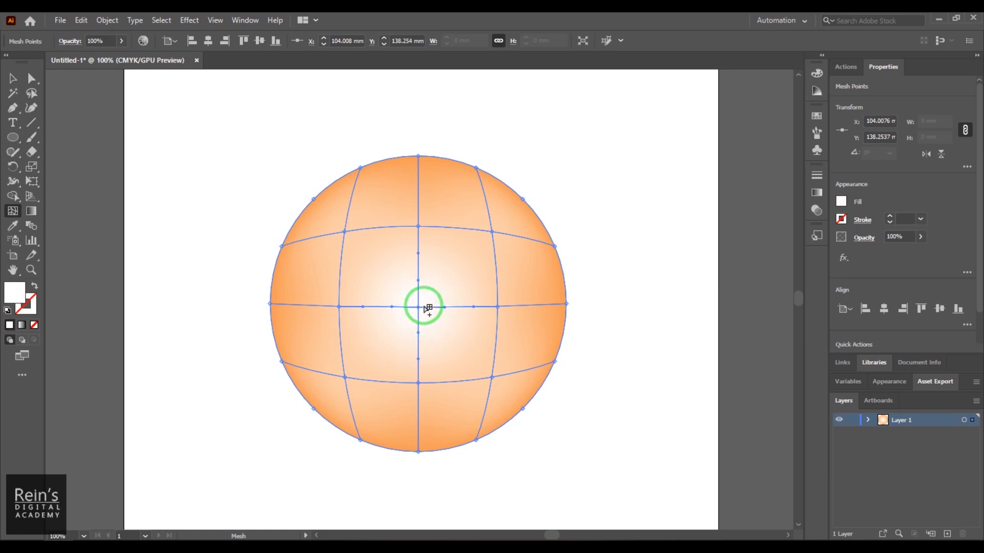
click(345, 232)
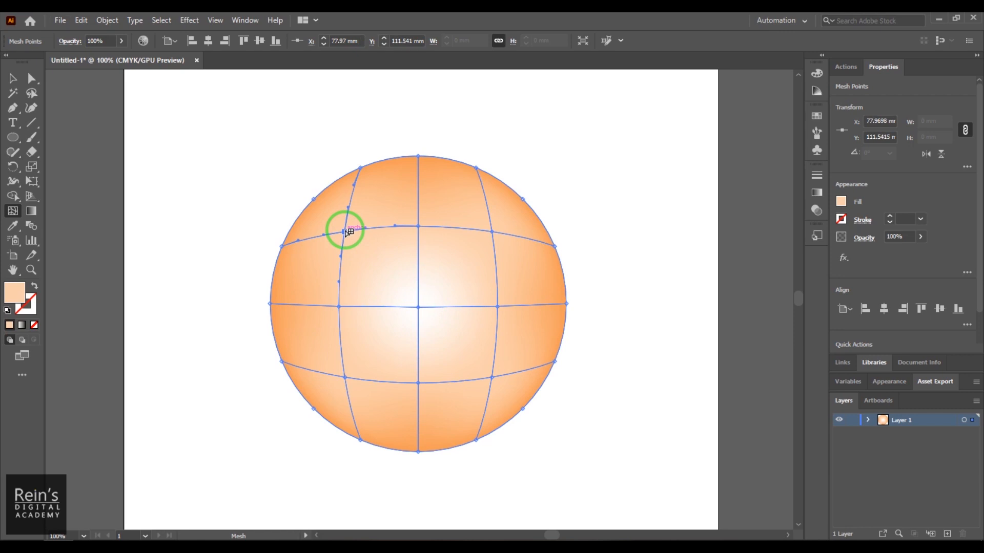
double_click(12, 295)
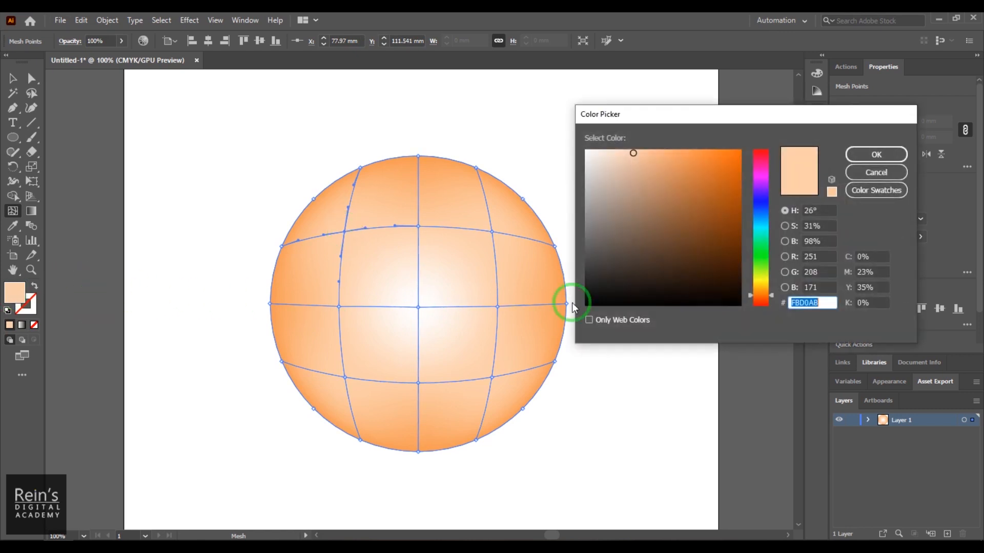
drag(598, 164, 586, 149)
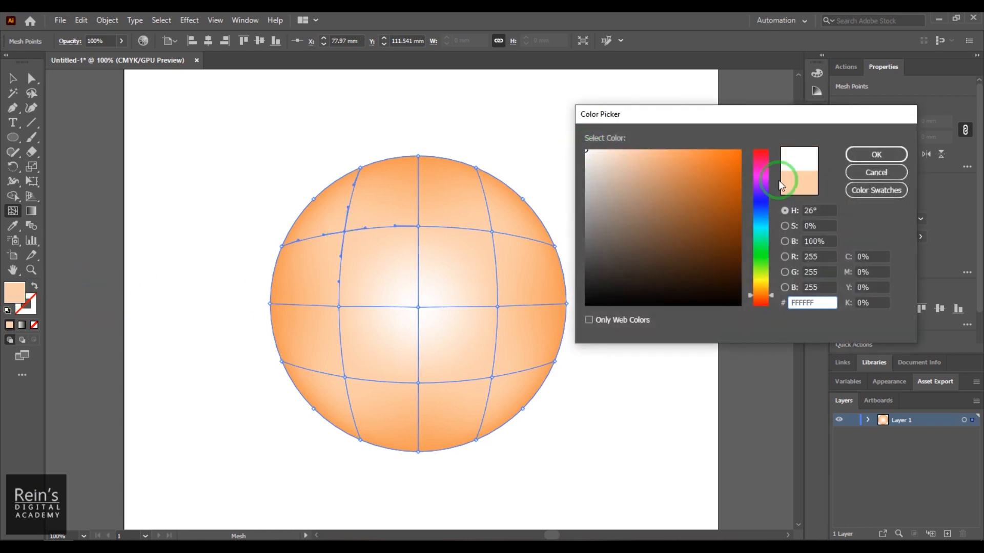
click(877, 155)
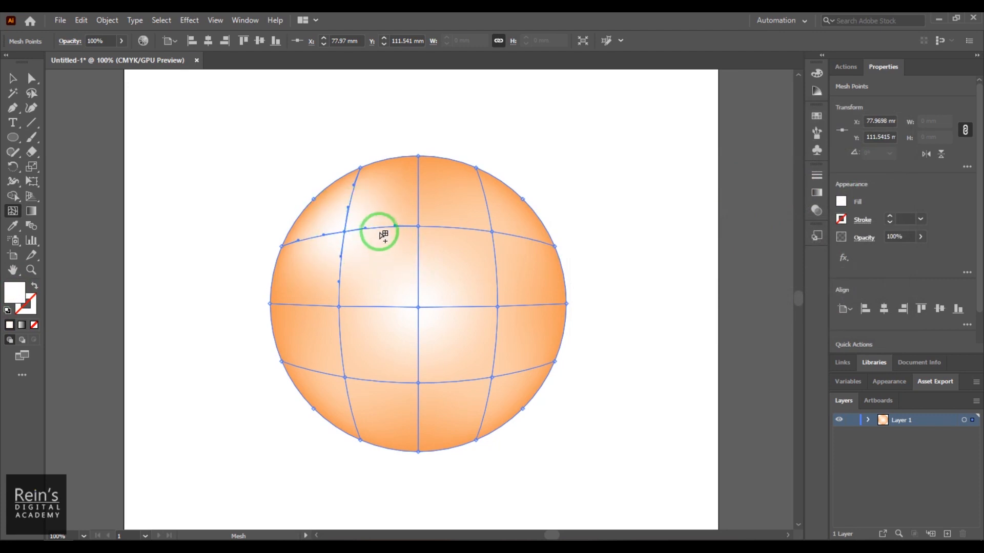
- Try filling the lower-right interior mesh point with a saturated green, and undo the colour change
click(492, 377)
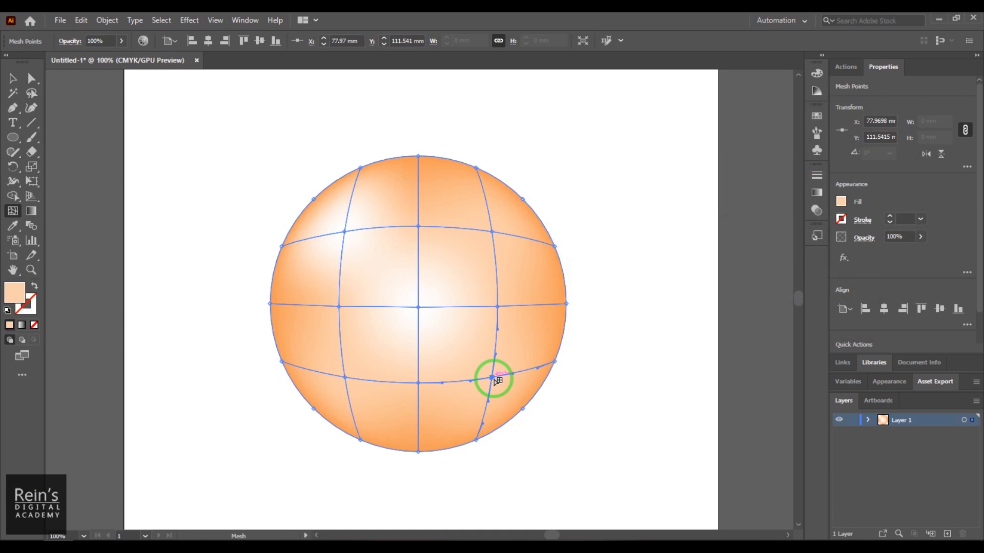
double_click(17, 303)
drag(742, 220, 768, 260)
click(733, 152)
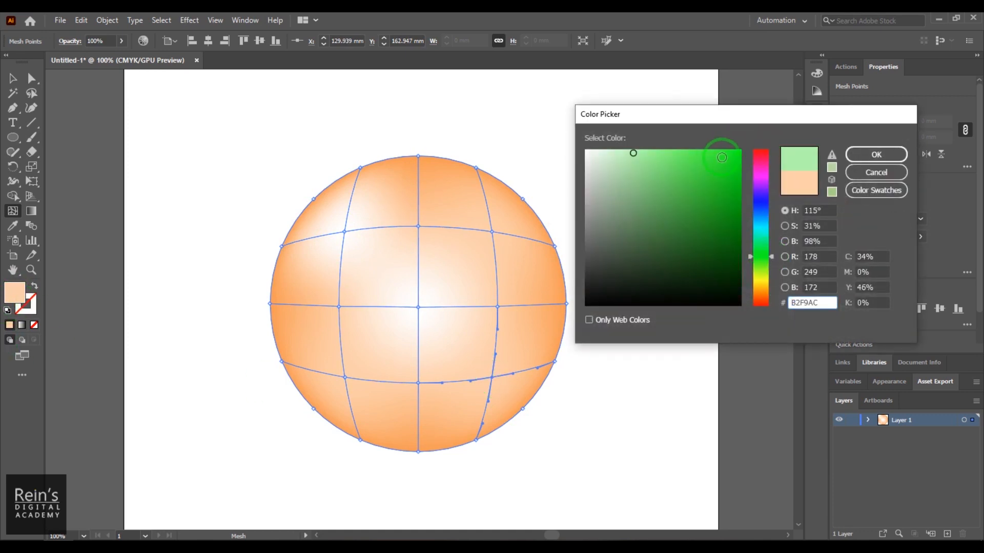
click(874, 154)
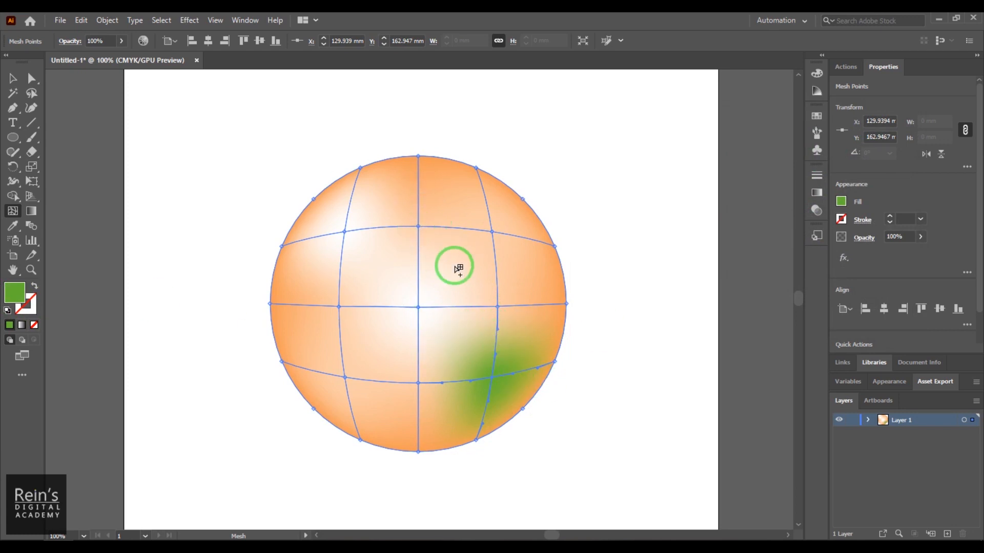
key(v)
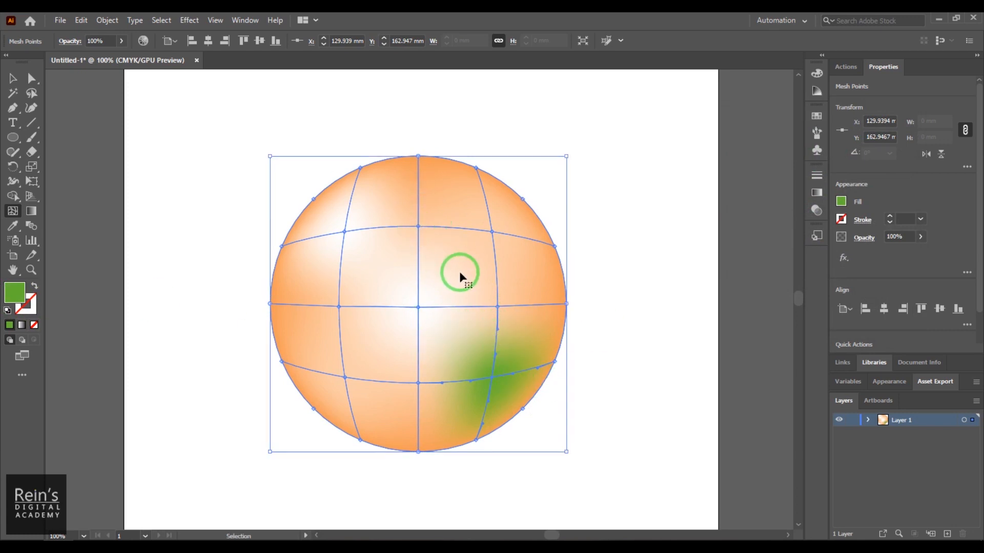
key(ctrl+z)
- Select all mesh points on the circle's outer edge with the Lasso tool and fill them with a dark brownish orange
key(u)
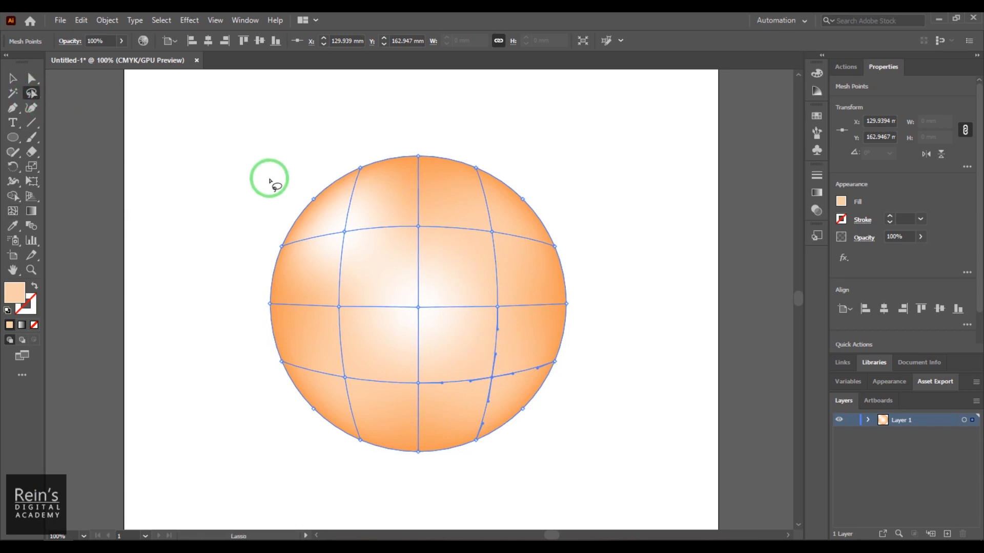
mouse_move(307, 179)
mouse_down()
mouse_move(321, 199)
mouse_move(300, 171)
mouse_move(373, 155)
mouse_move(450, 173)
mouse_move(461, 145)
mouse_move(507, 206)
mouse_move(548, 297)
mouse_move(566, 180)
mouse_move(463, 138)
mouse_up()
mouse_move(552, 345)
mouse_down()
mouse_move(456, 441)
mouse_move(355, 418)
mouse_move(339, 431)
mouse_move(363, 468)
mouse_move(565, 493)
mouse_move(594, 390)
mouse_move(557, 338)
mouse_up()
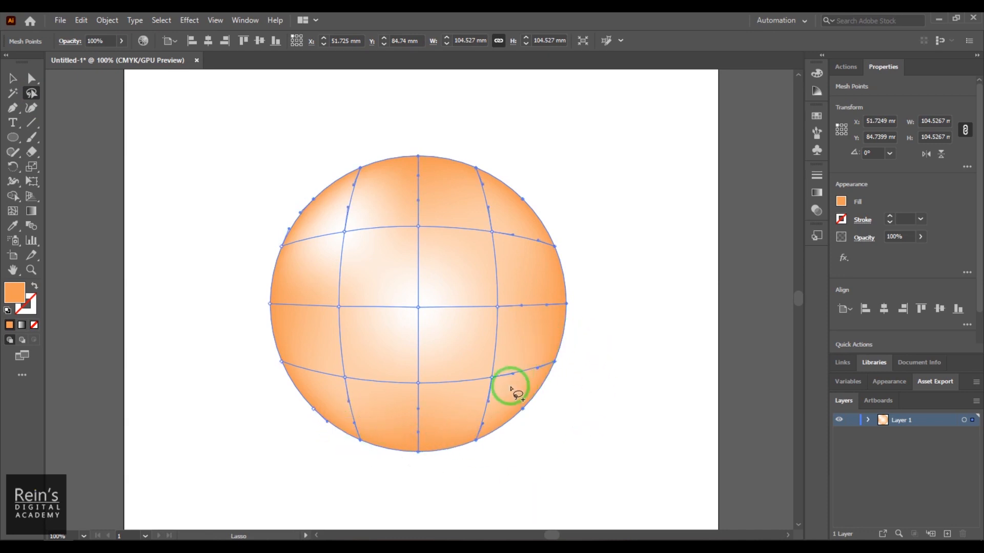
mouse_move(322, 445)
mouse_down()
mouse_move(334, 423)
mouse_move(306, 365)
mouse_move(300, 286)
mouse_move(314, 211)
mouse_move(269, 179)
mouse_move(265, 437)
mouse_move(324, 454)
mouse_move(328, 435)
mouse_up()
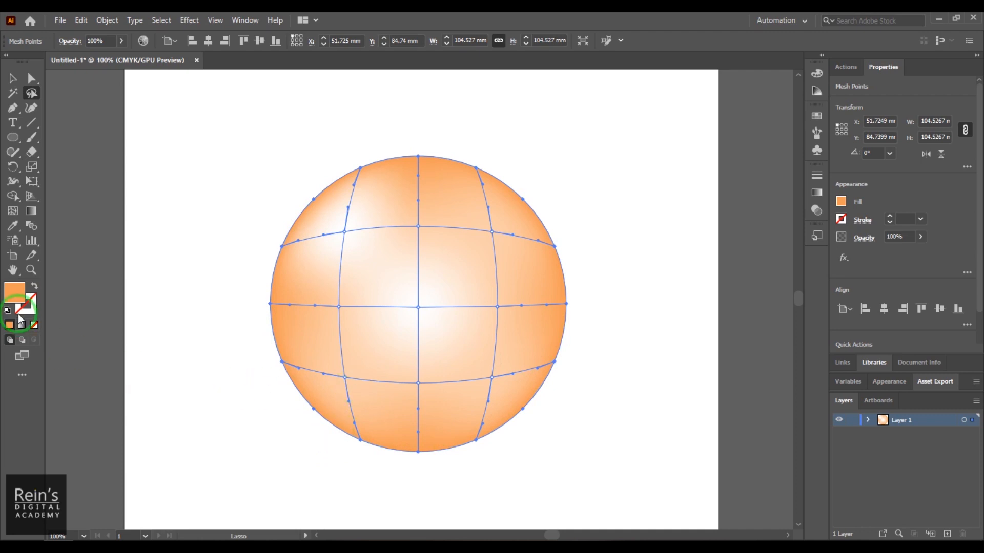
double_click(17, 296)
drag(660, 225, 735, 205)
click(887, 192)
click(894, 154)
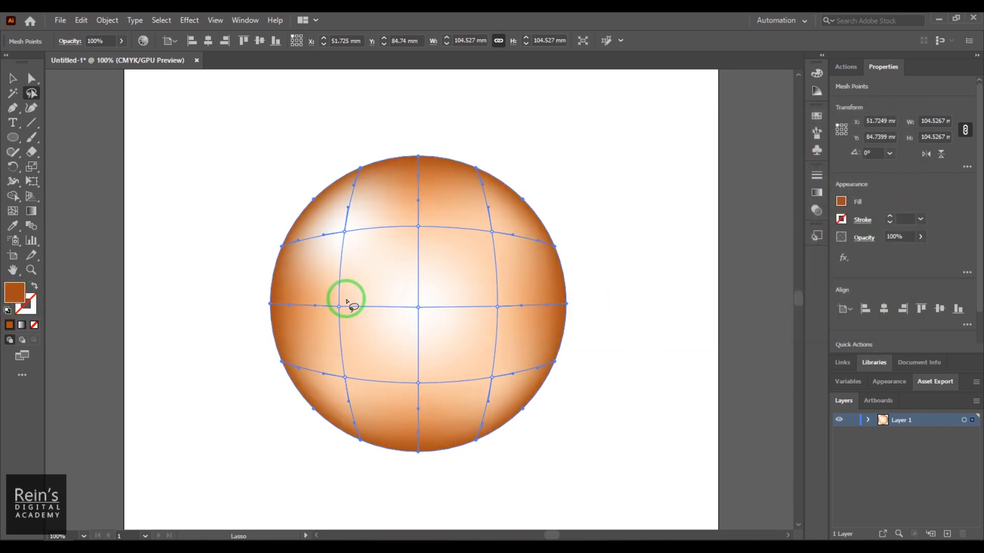
- Lasso the interior mesh points except the upper-left and lower-left ones and fill them with orange F7AB31
mouse_move(321, 293)
mouse_down()
mouse_move(344, 375)
mouse_move(389, 394)
mouse_move(448, 407)
mouse_move(505, 388)
mouse_move(523, 303)
mouse_move(506, 239)
mouse_move(485, 209)
mouse_move(424, 207)
mouse_move(396, 275)
mouse_move(322, 296)
mouse_up()
double_click(15, 293)
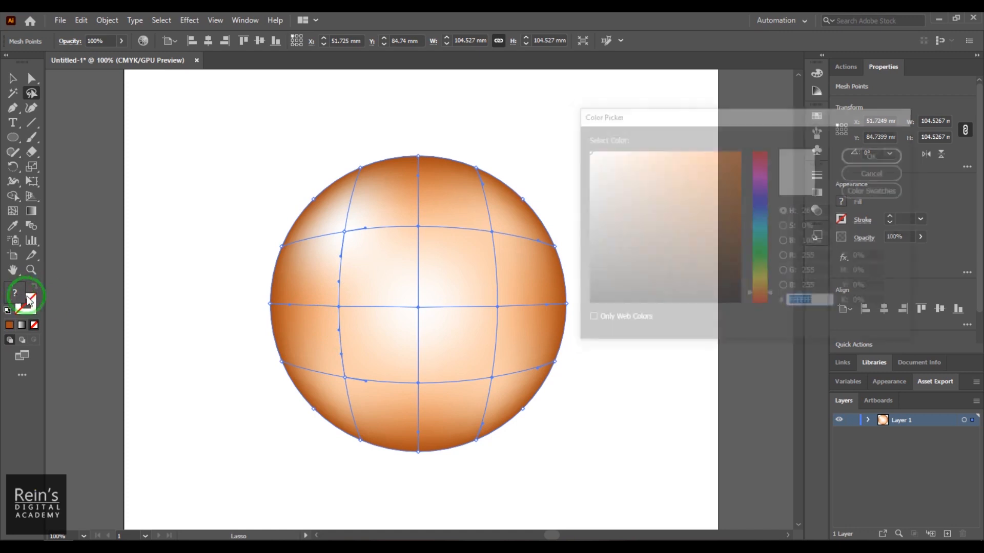
drag(761, 302, 764, 291)
drag(724, 195, 715, 154)
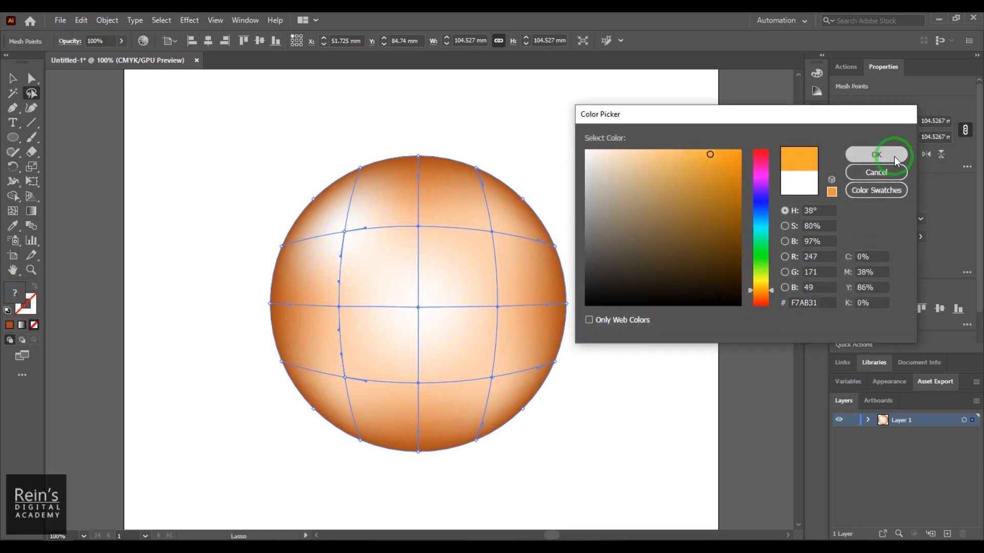
click(893, 156)
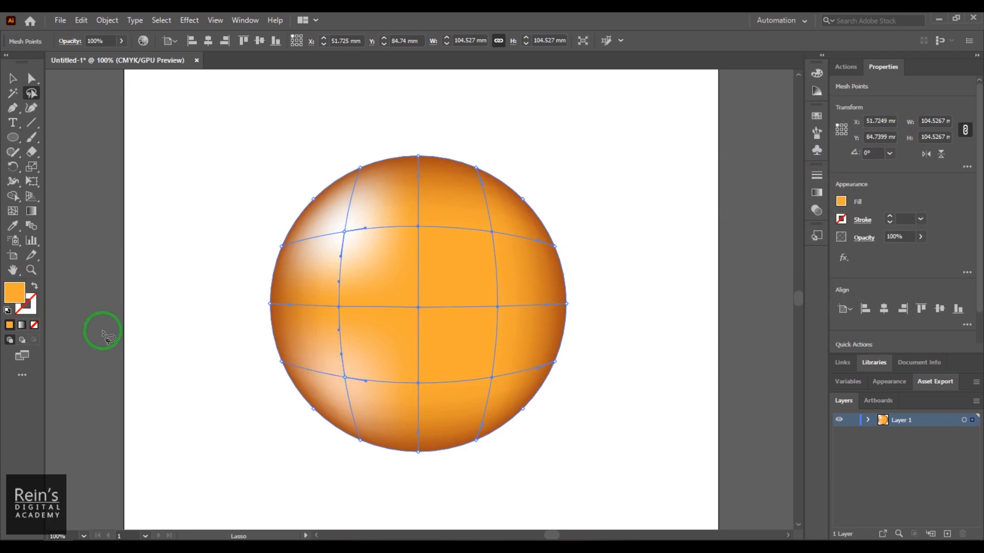
- Lasso the lower-left interior mesh point and give it the upper-right interior point's orange with the Eyedropper tool
mouse_move(333, 378)
mouse_down()
mouse_move(363, 390)
mouse_move(330, 384)
mouse_up()
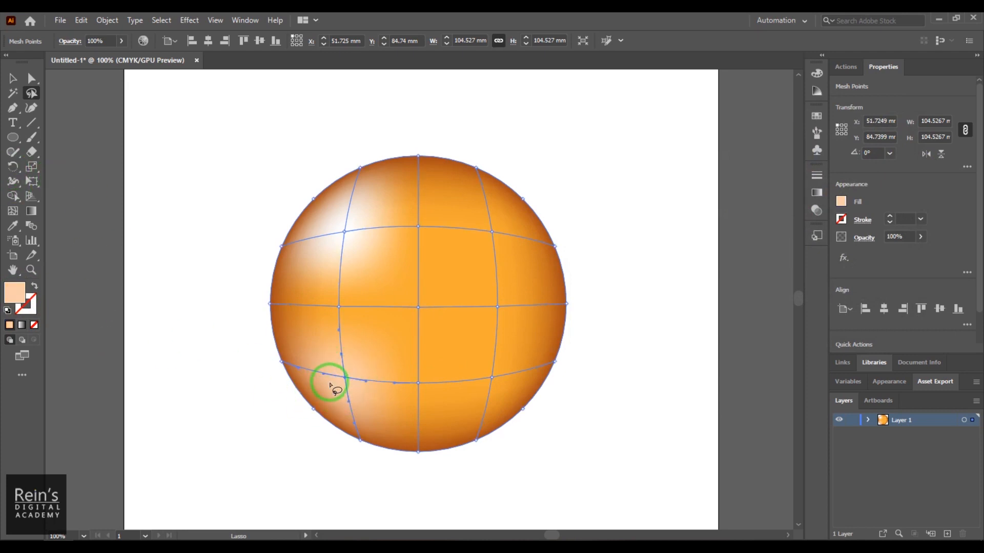
click(13, 226)
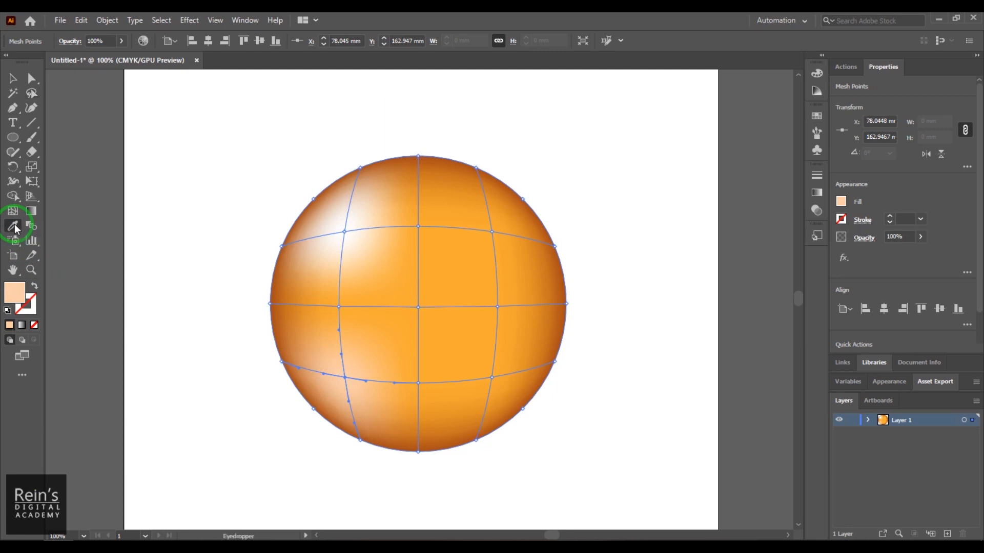
click(493, 229)
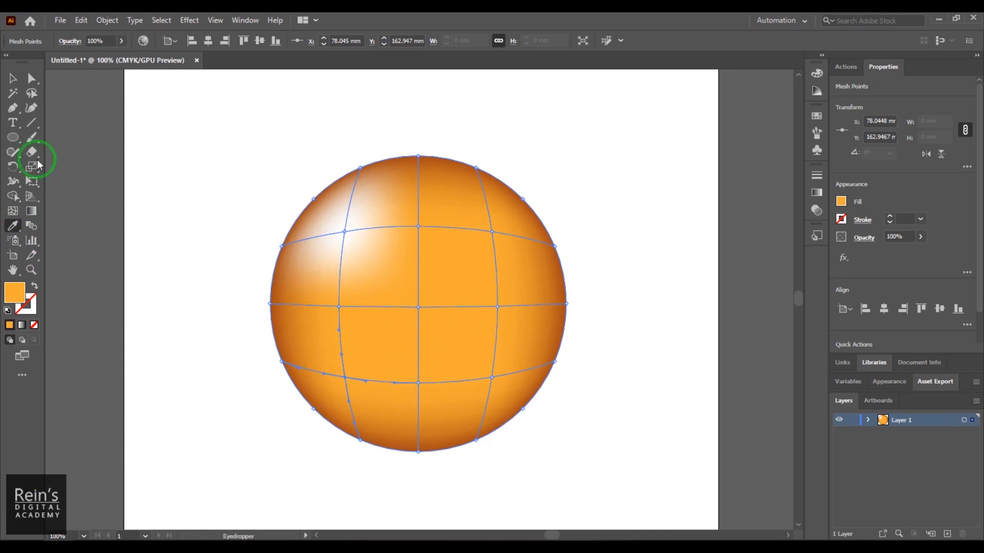
- Lasso the middle-right, lower-right and bottom-centre interior mesh points and fill them with a deeper, redder orange
click(13, 214)
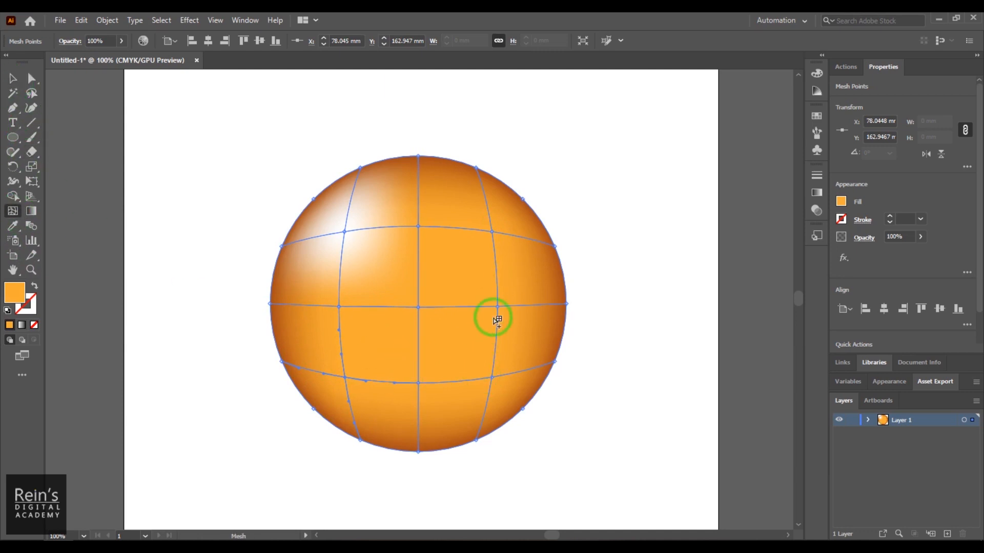
click(31, 93)
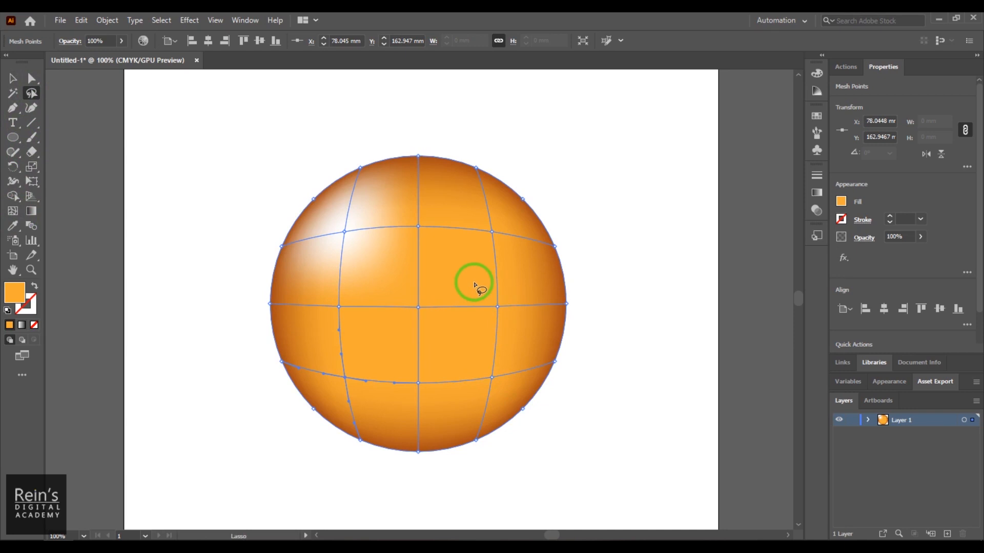
drag(471, 277, 401, 394)
drag(527, 338, 469, 279)
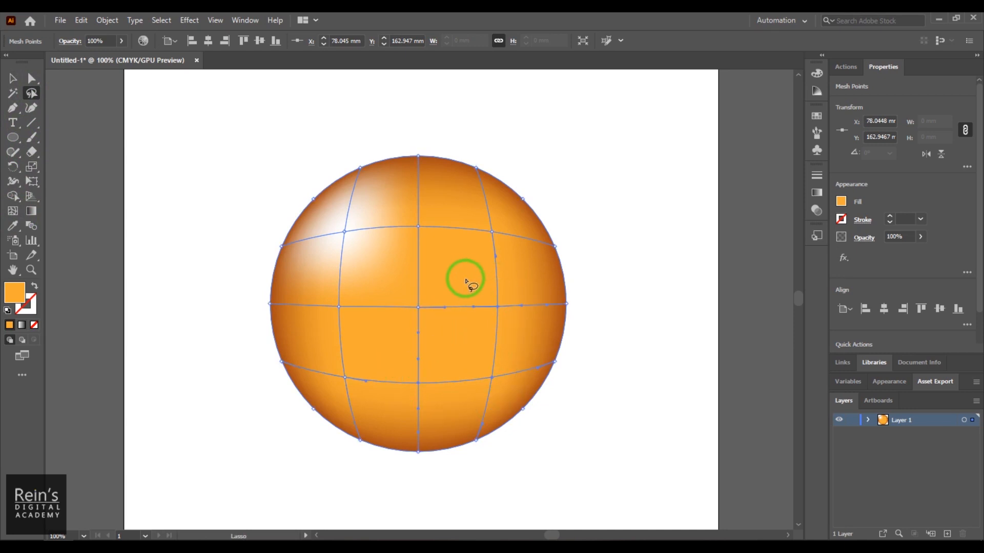
click(15, 295)
double_click(15, 296)
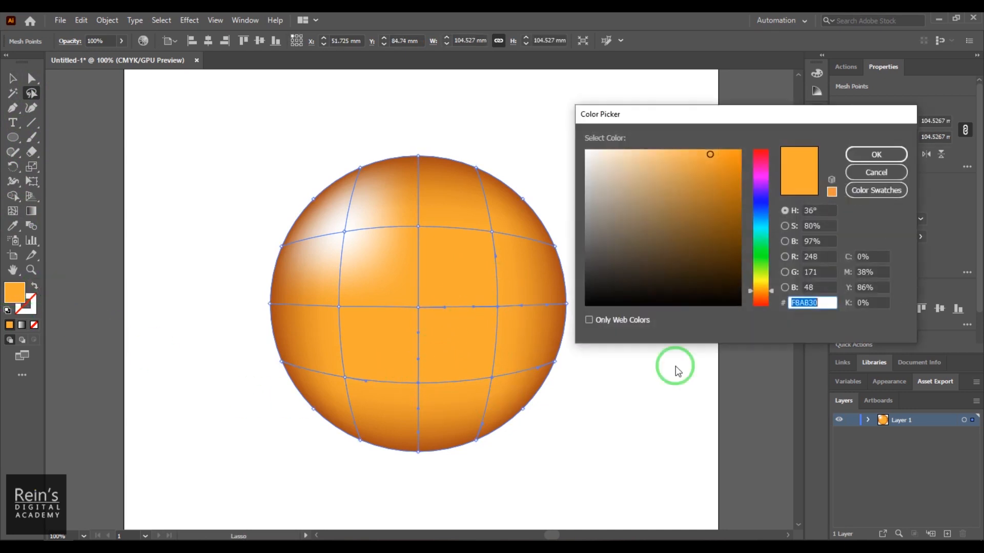
click(763, 300)
drag(717, 171, 722, 165)
click(854, 156)
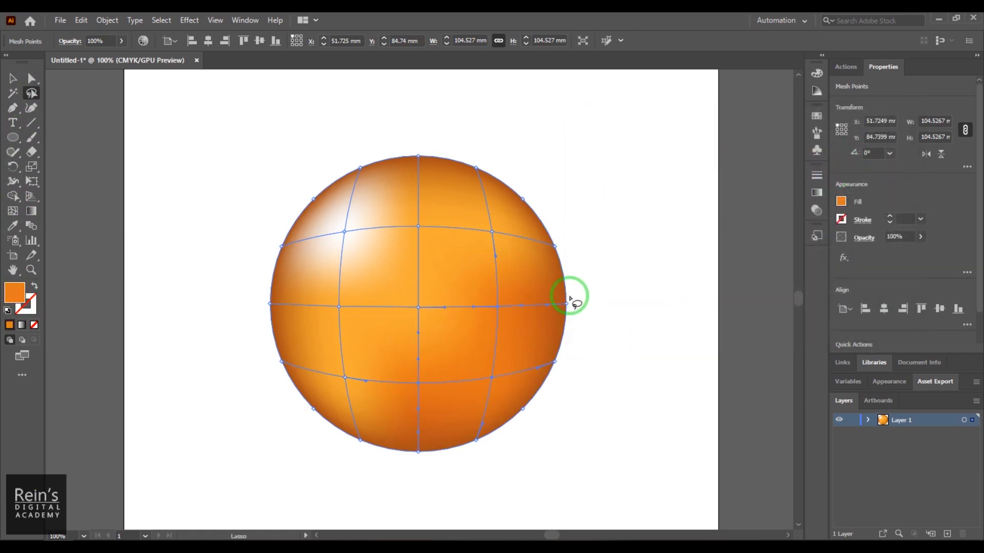
- Move the shaded sphere up and slightly left on the artboard, making room beneath it, and leave nothing selected
click(12, 78)
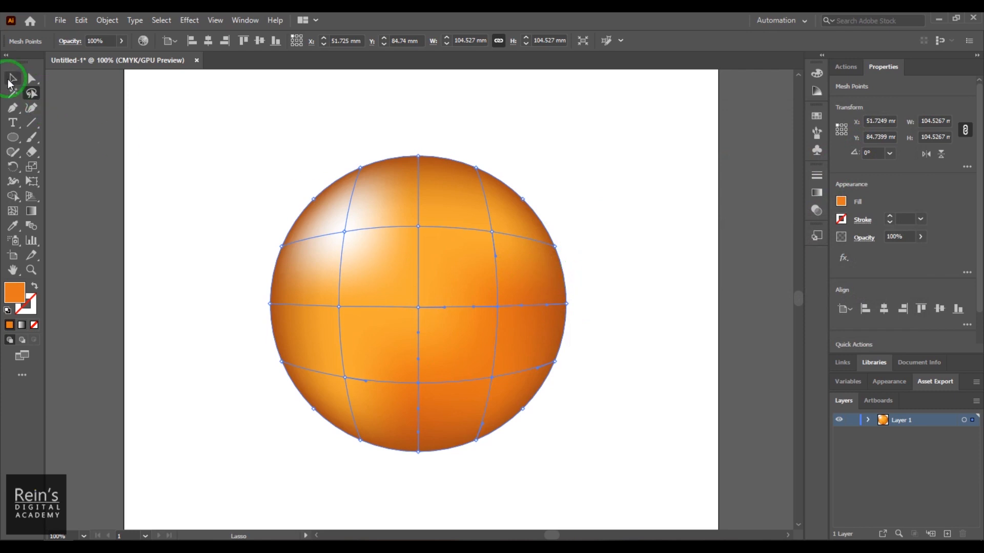
click(626, 374)
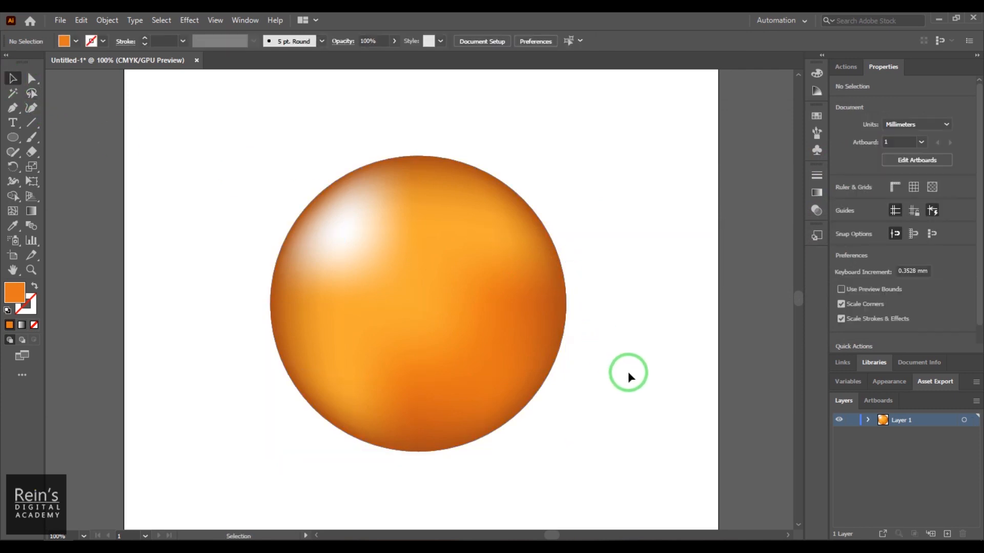
key(ctrl+minus)
key(ctrl+minus)
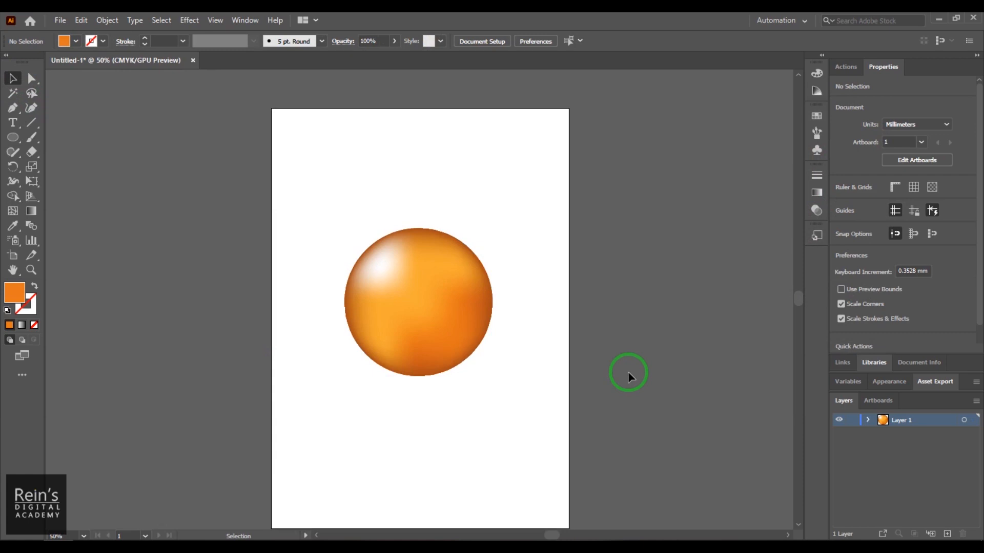
drag(402, 322, 386, 259)
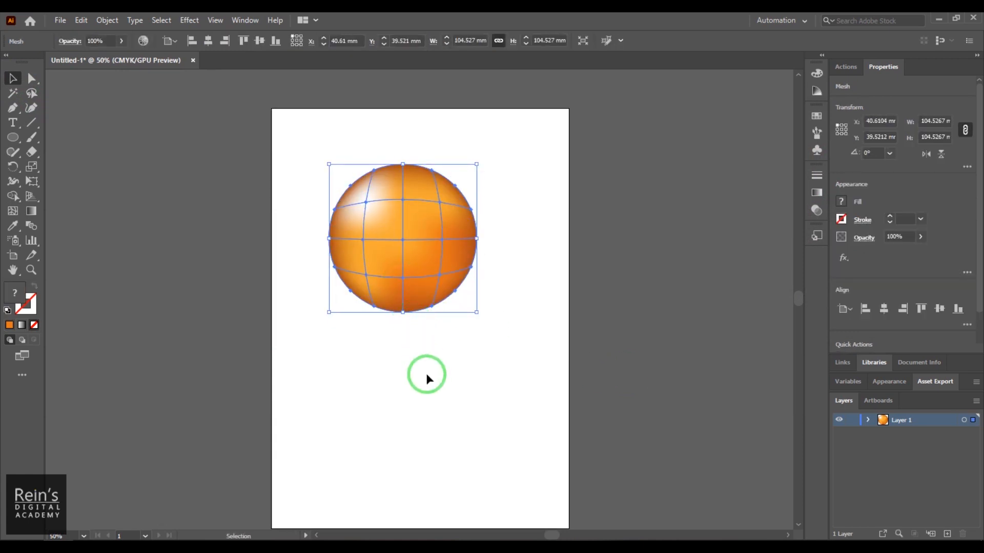
click(492, 366)
- Draw an orange rectangle about 117 mm wide and 70 mm high below the sphere
click(12, 138)
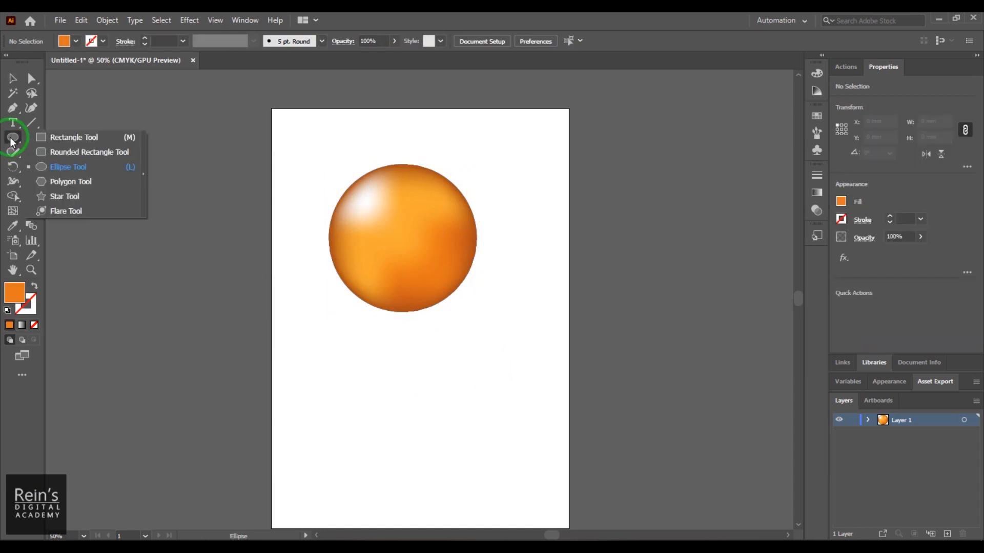
click(97, 137)
mouse_move(337, 357)
mouse_down()
mouse_move(498, 437)
mouse_move(503, 455)
mouse_up()
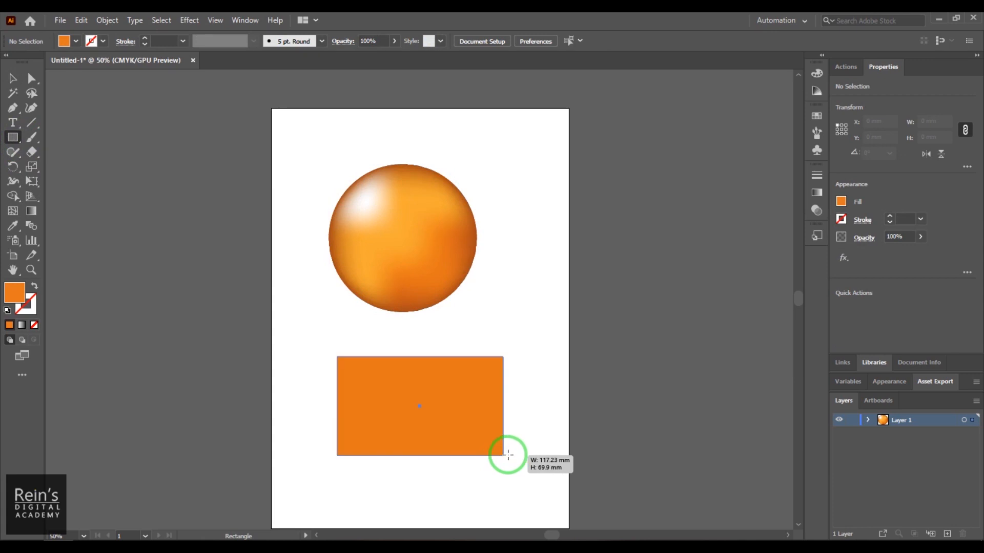
click(13, 77)
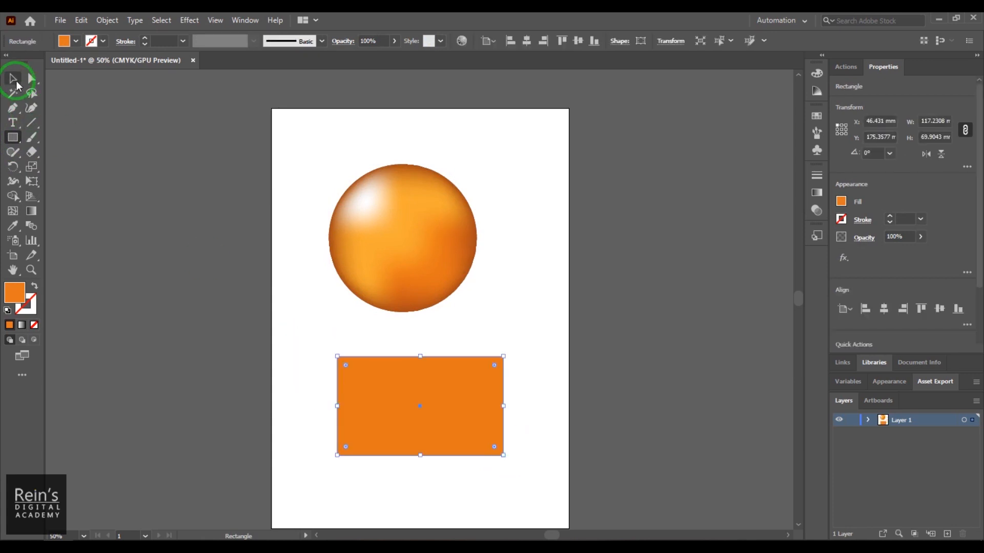
- Preview a gradient mesh of 4 rows and 4 columns on the rectangle and cancel it
click(107, 20)
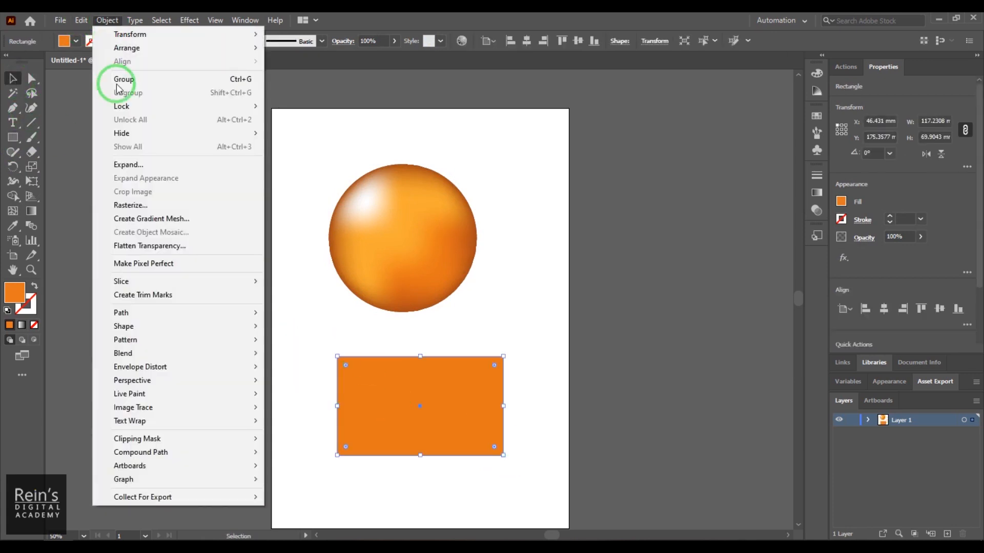
click(207, 220)
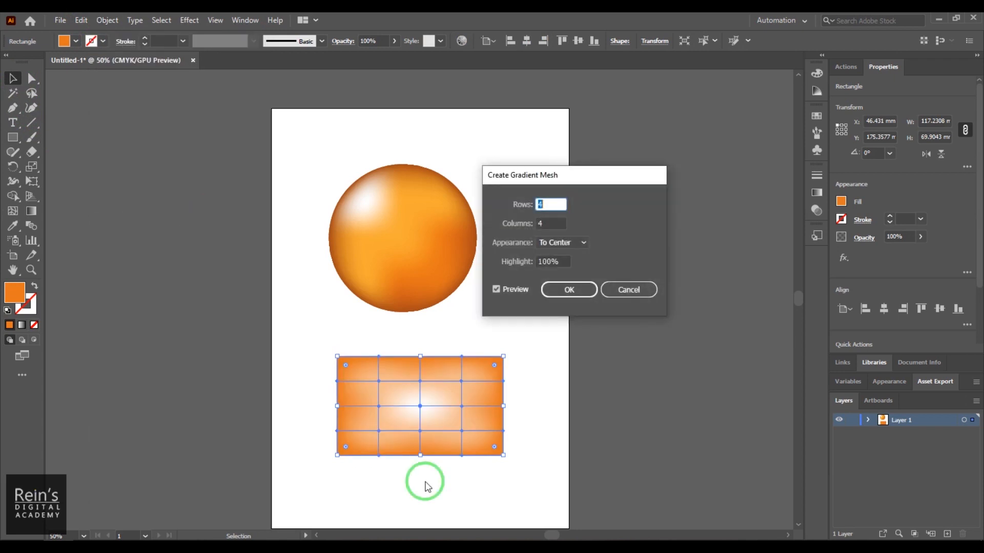
click(627, 290)
- Duplicate the rectangle with an overlapping diagonal offset, preview a gradient mesh on both rectangles, and cancel it
drag(372, 400, 404, 435)
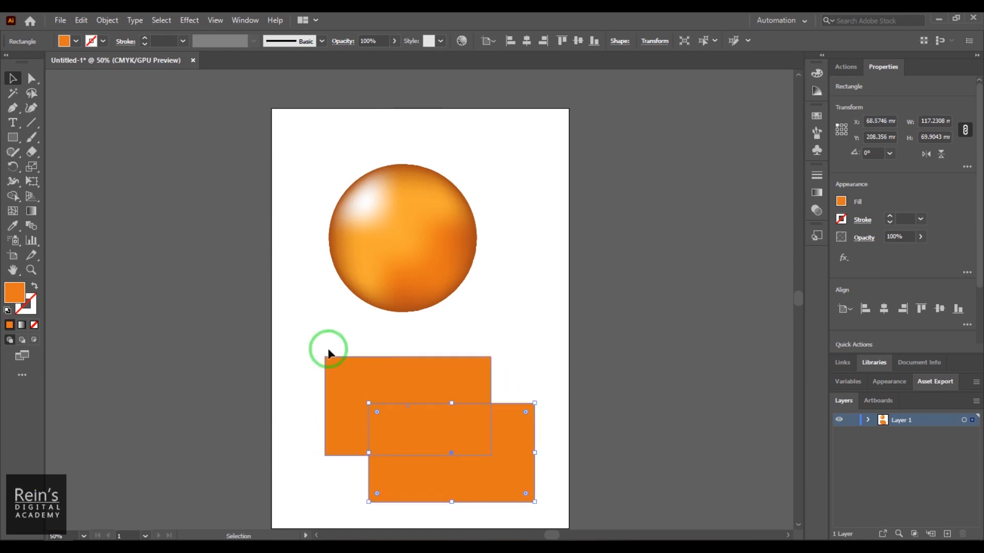
drag(308, 348, 423, 448)
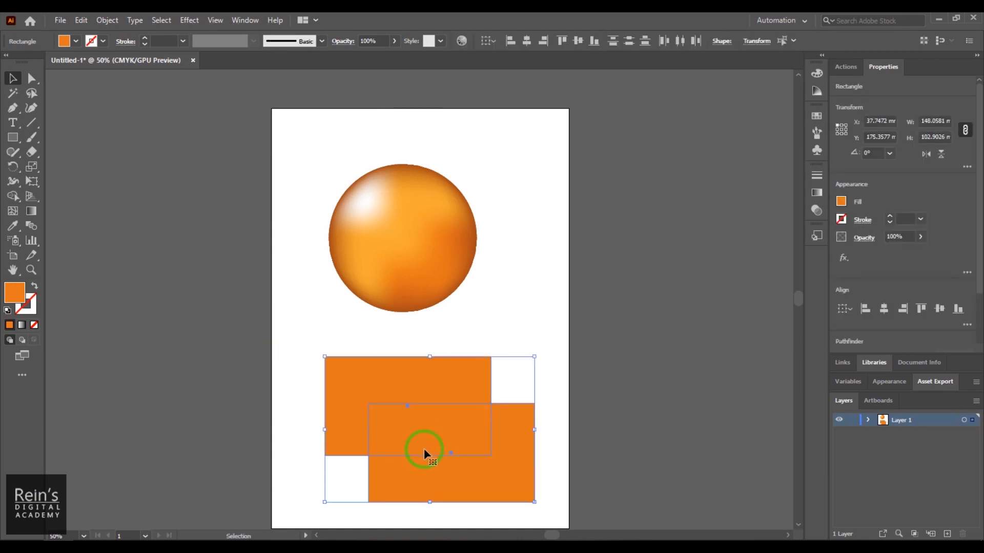
click(107, 20)
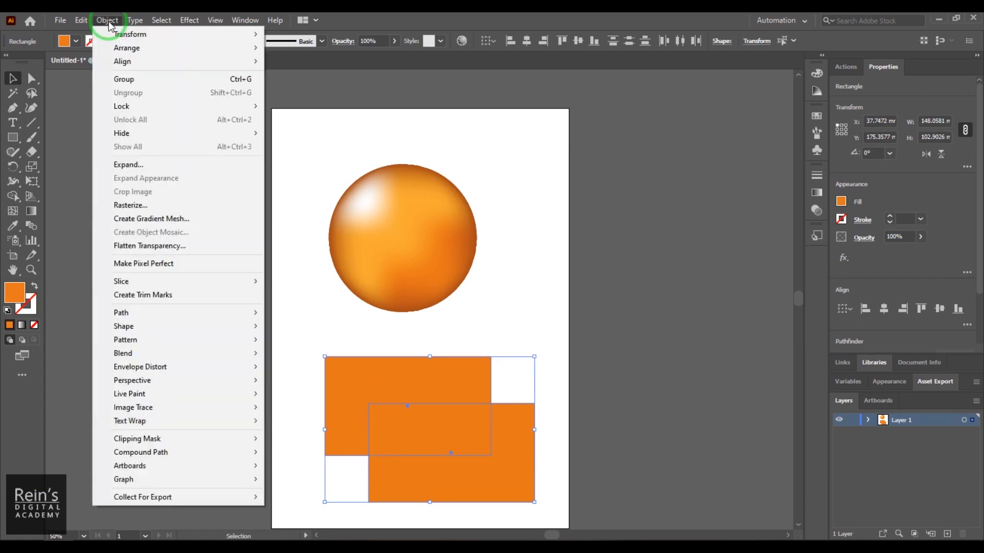
click(237, 219)
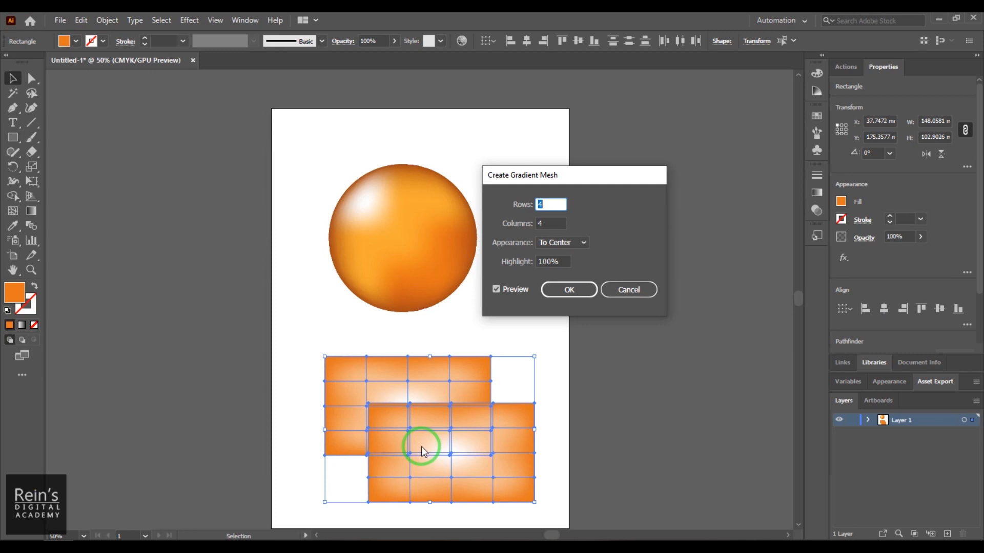
click(615, 290)
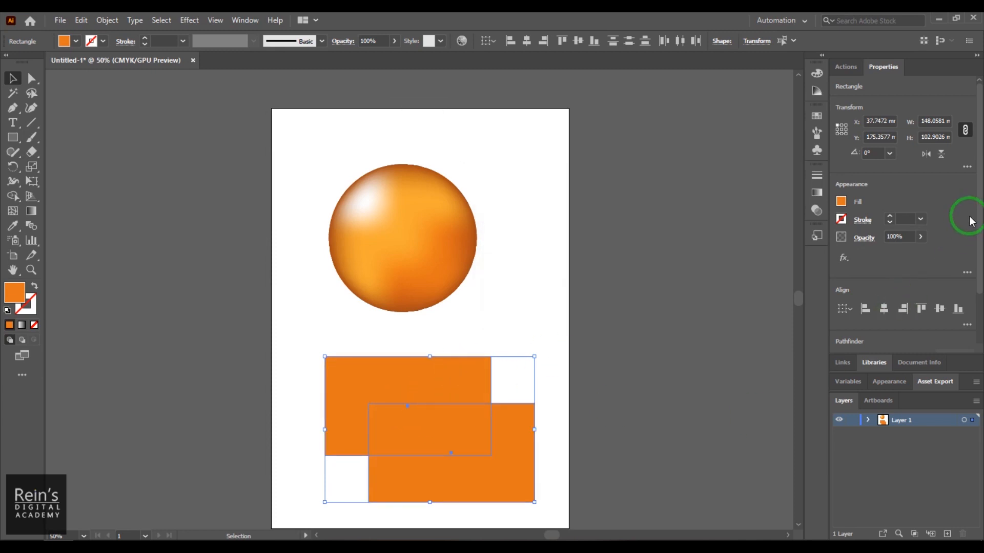
- Unite the two overlapping rectangles into a single shape
scroll(972, 221, down, 2)
click(842, 292)
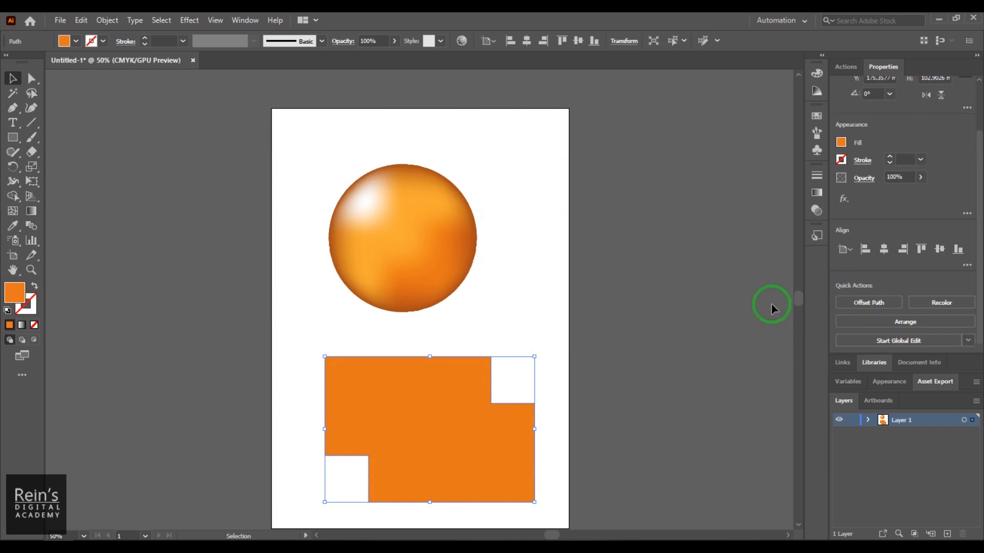
click(491, 310)
- Apply a 4-row, 4-column To Center gradient mesh with 100% highlight to the united shape, and delete the shape
click(438, 414)
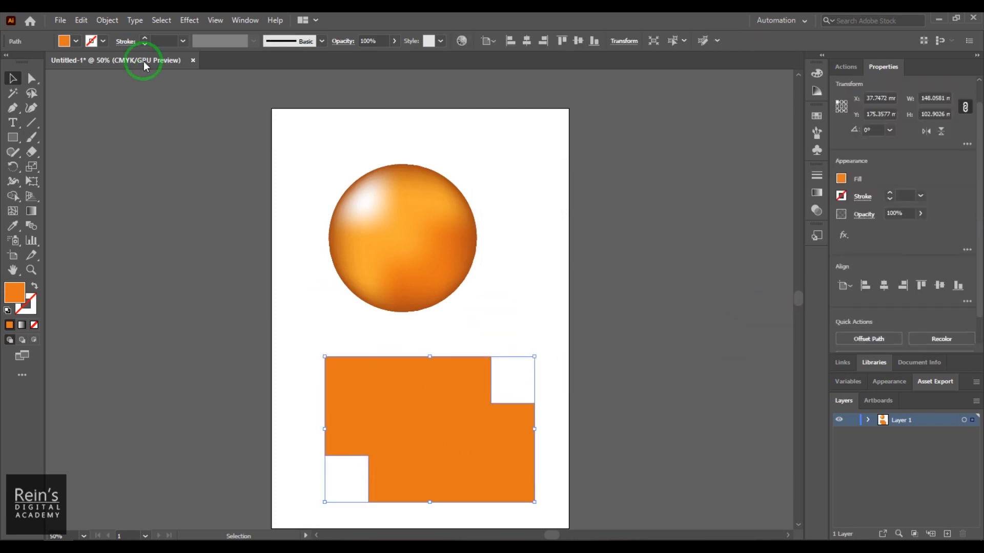
click(107, 20)
click(169, 218)
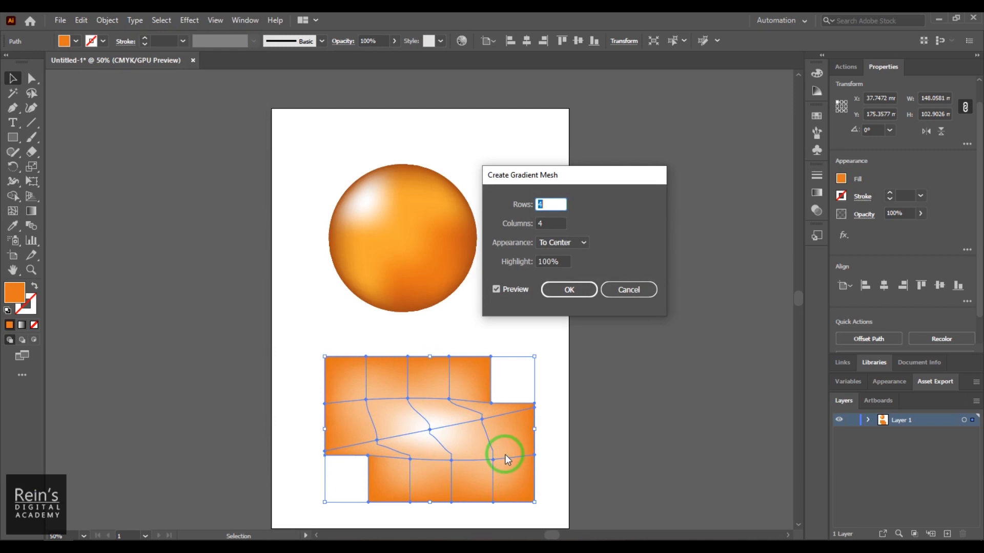
click(568, 289)
drag(444, 470, 429, 419)
key(Delete)
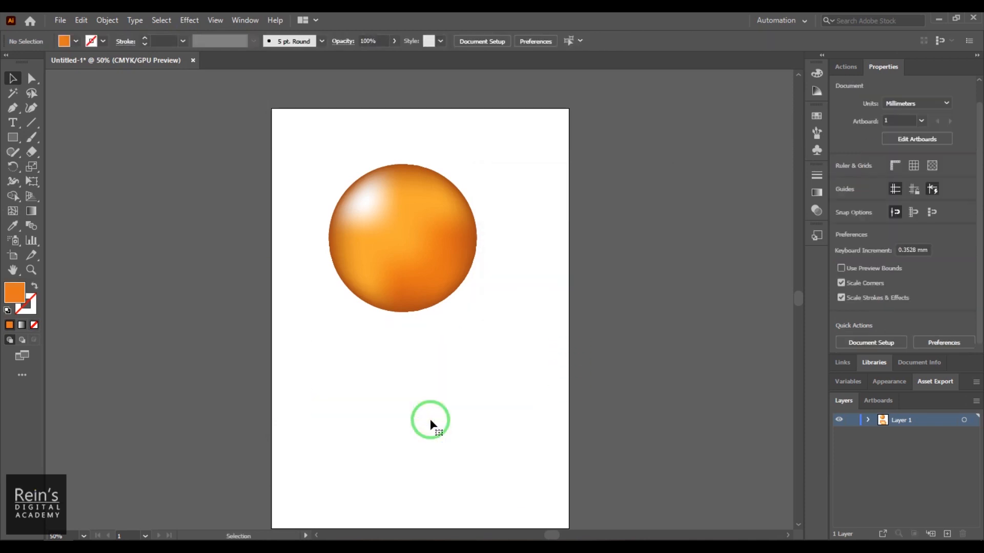
- Move the sphere closer to the artboard's upper-left corner and check which Object commands are available for the mesh
mouse_move(398, 252)
mouse_down()
mouse_move(398, 235)
mouse_move(393, 248)
mouse_up()
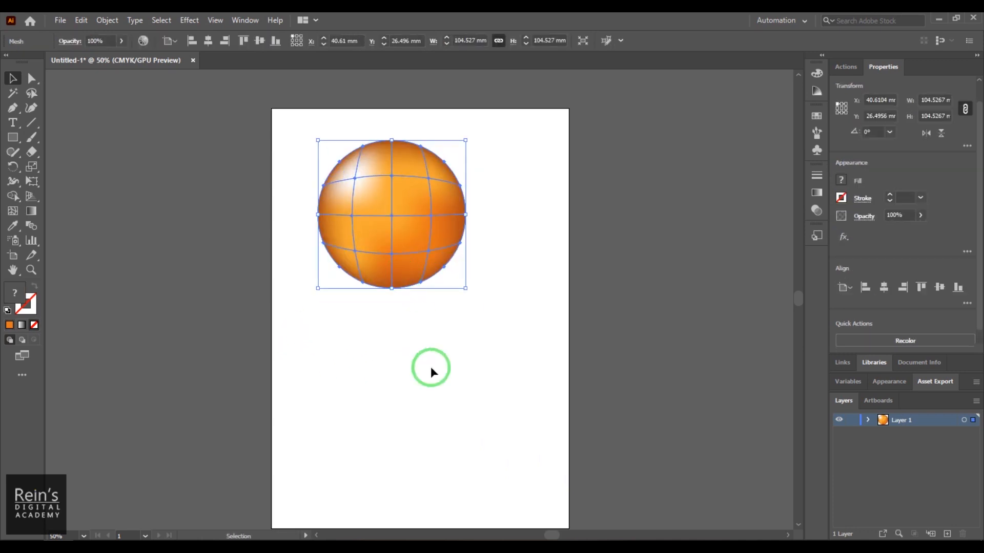
click(431, 367)
click(411, 271)
click(107, 20)
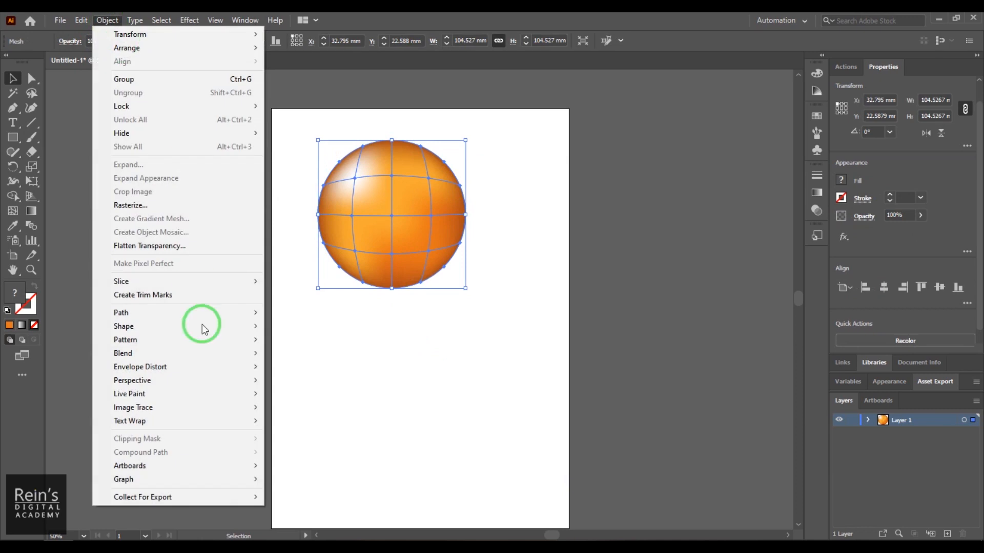
click(423, 392)
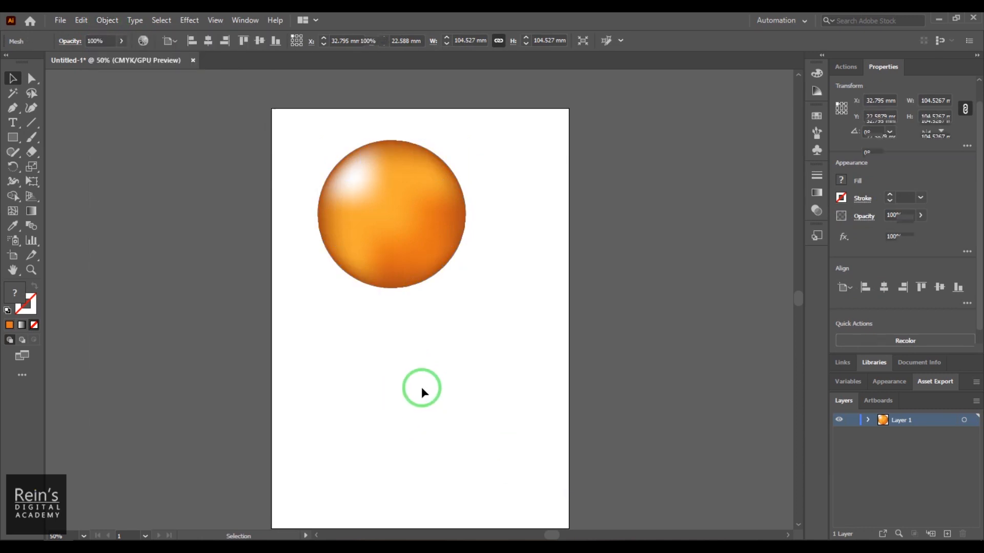
- Draw an orange circle about 101 mm in diameter below the sphere
drag(18, 144, 99, 167)
drag(351, 351, 495, 485)
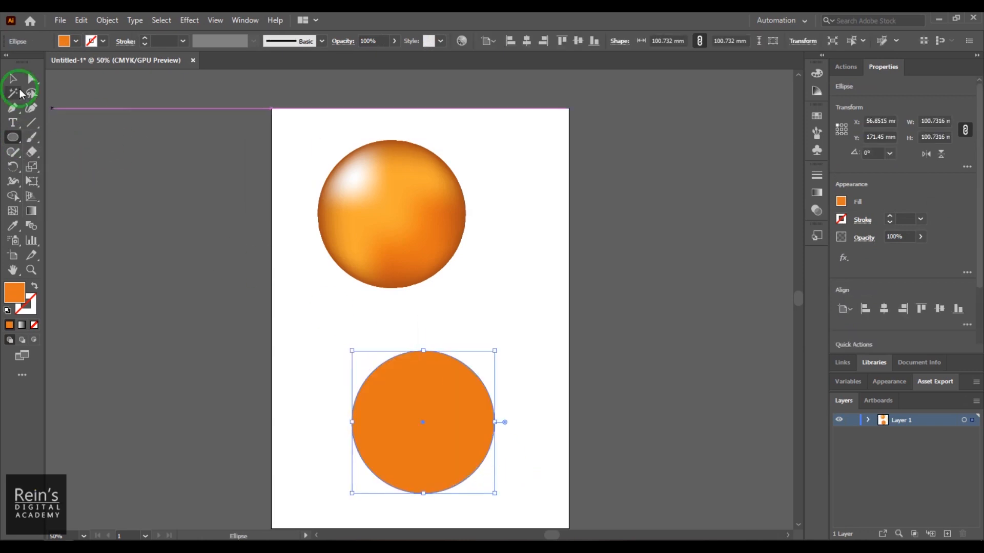
click(13, 79)
- Add mesh points to the lower circle with the Mesh tool and remove the extras, keeping one interior point near the top centre
click(14, 211)
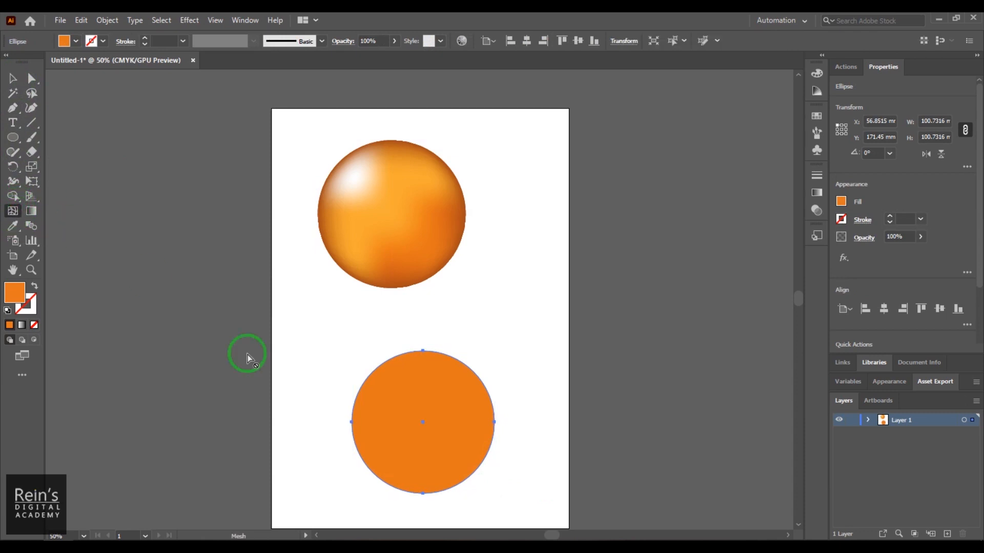
click(394, 415)
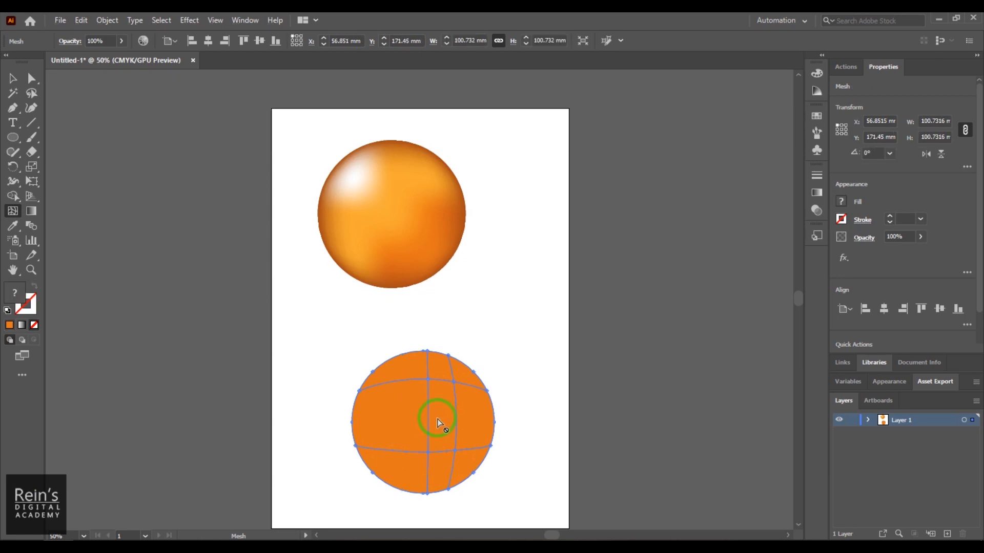
alt+click(455, 451)
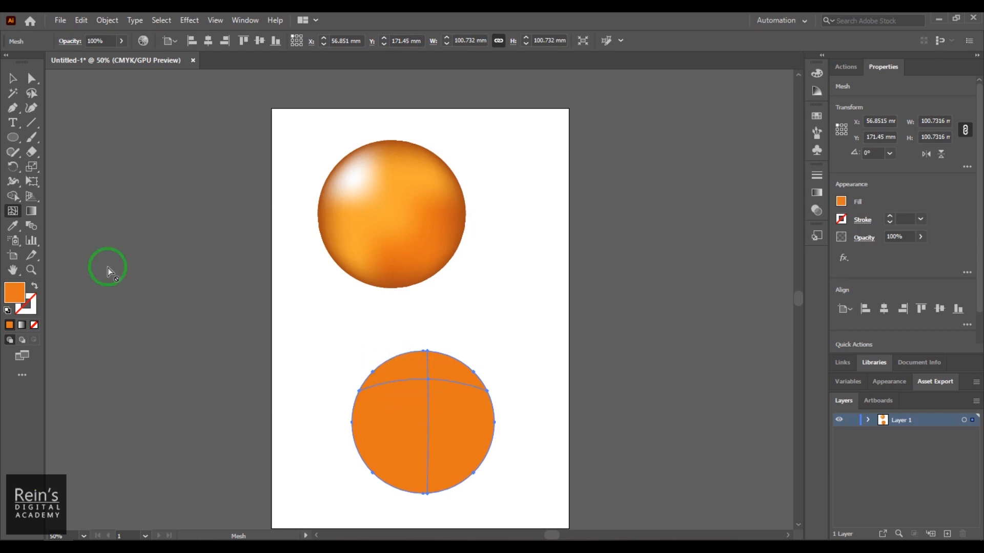
- Lasso the lower circle's interior mesh point, fill it with a light yellowish orange, and deselect the circle
click(38, 93)
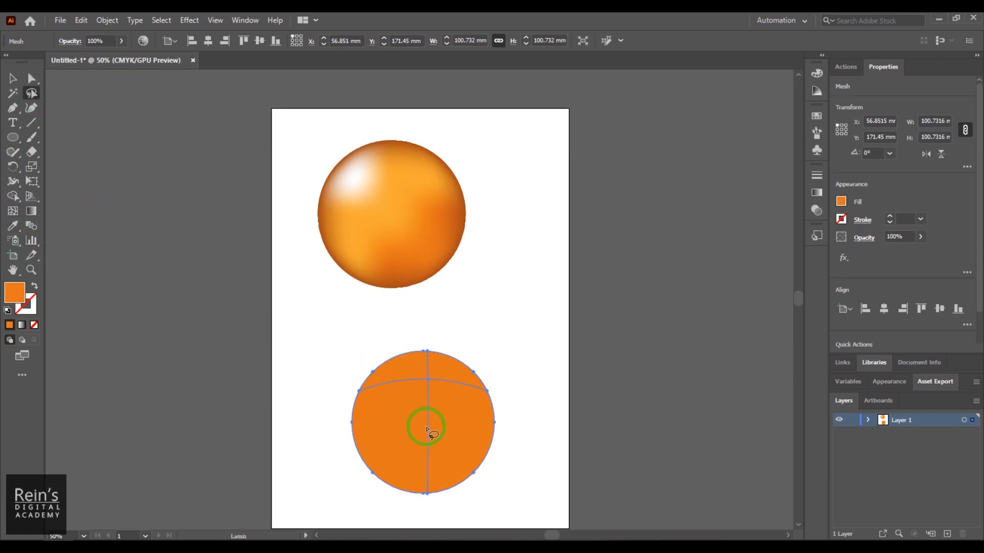
mouse_move(446, 399)
mouse_down()
mouse_move(406, 390)
mouse_move(420, 397)
mouse_up()
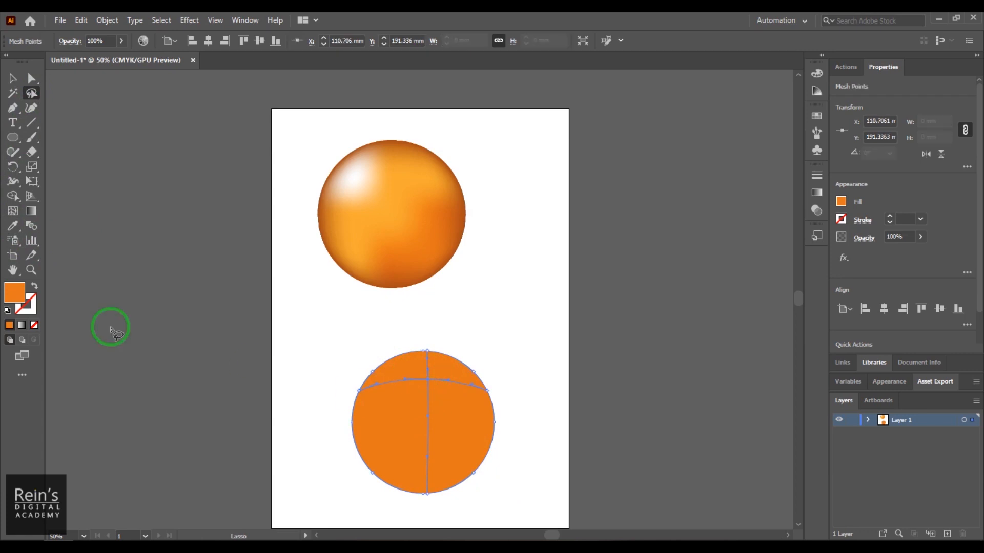
double_click(20, 292)
click(686, 154)
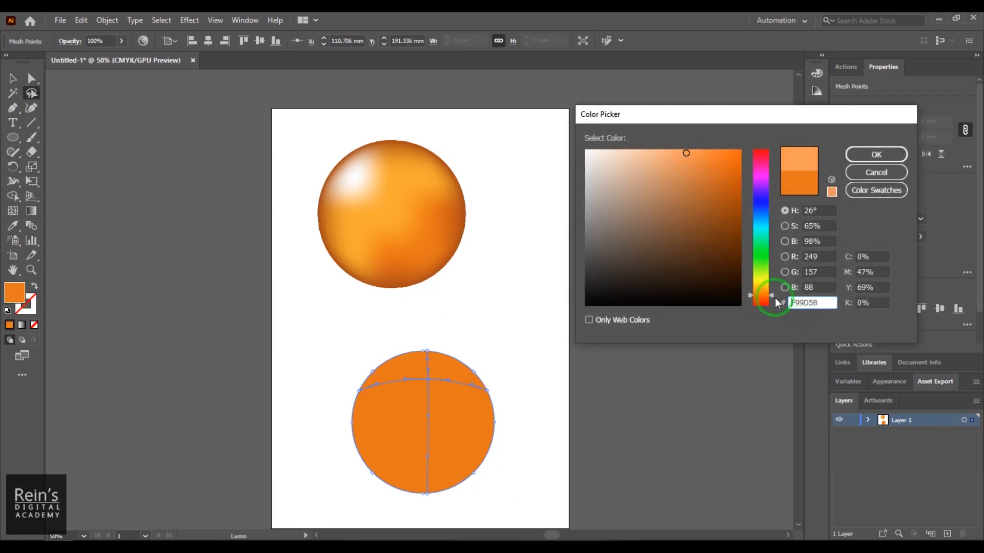
click(760, 291)
click(876, 154)
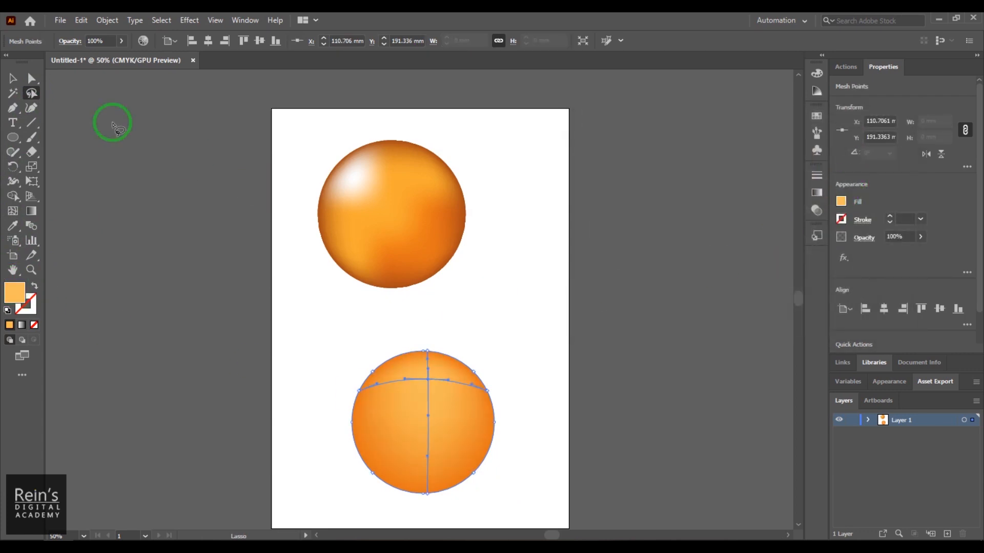
click(12, 78)
click(462, 291)
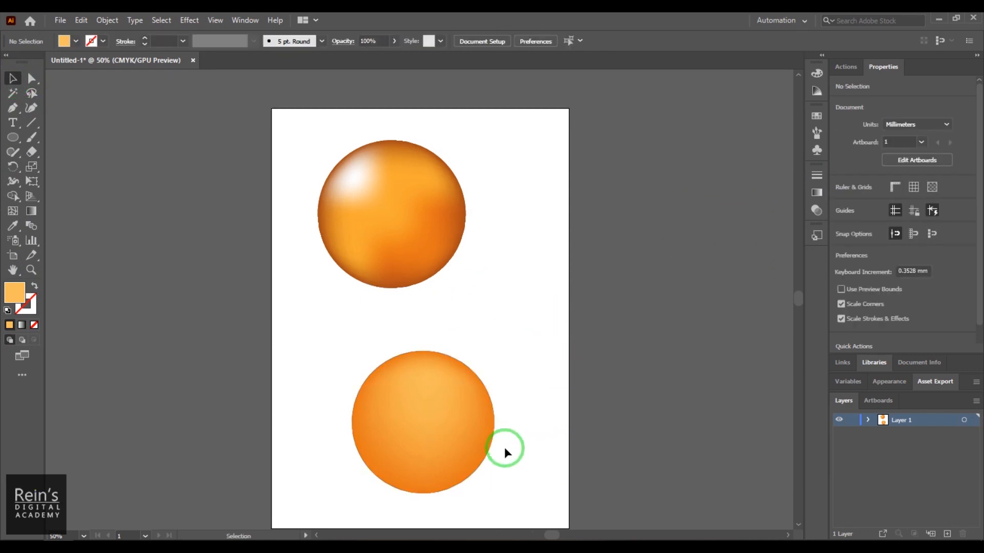
- Move the lower mesh circle up beside the shaded sphere so that it overlaps the sphere's right side
drag(447, 435, 447, 402)
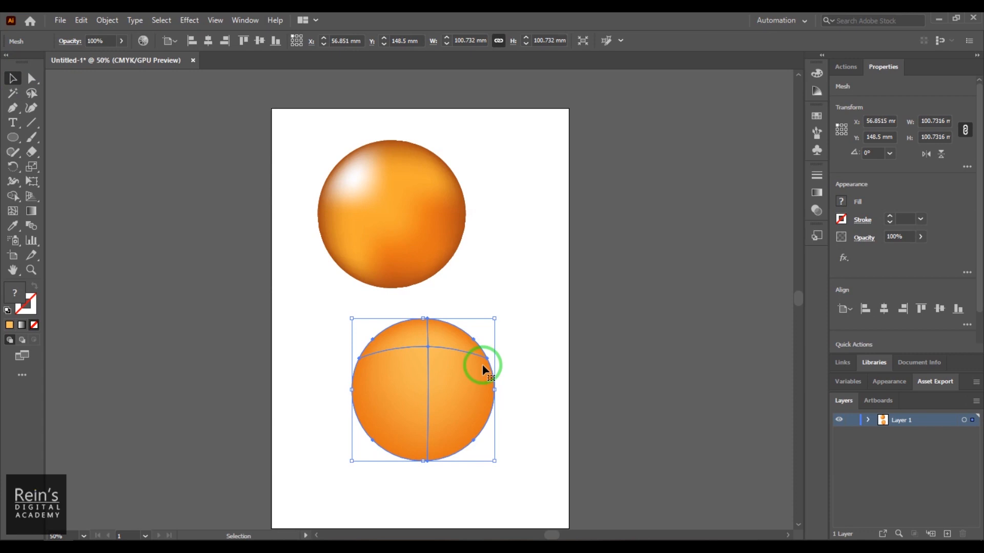
drag(482, 365, 416, 382)
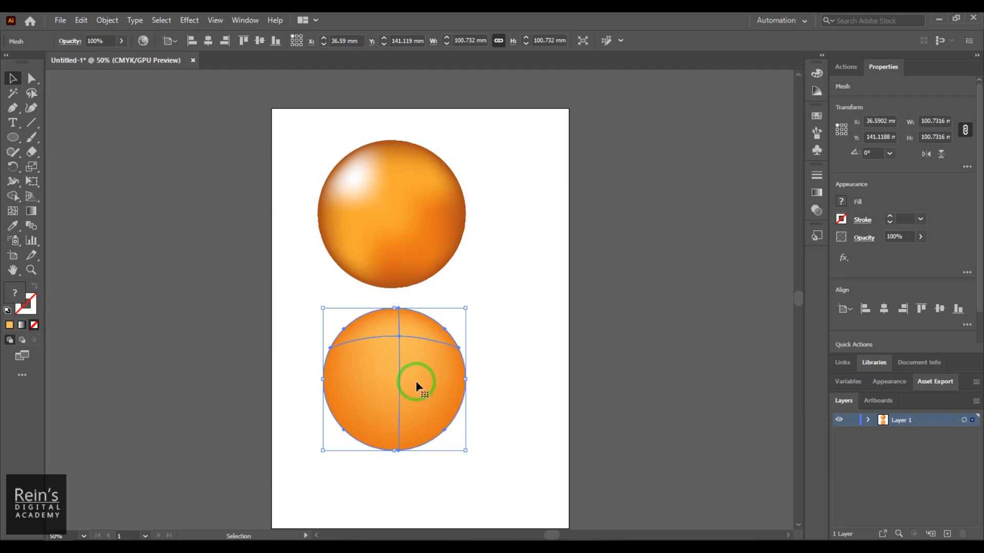
drag(416, 380, 508, 212)
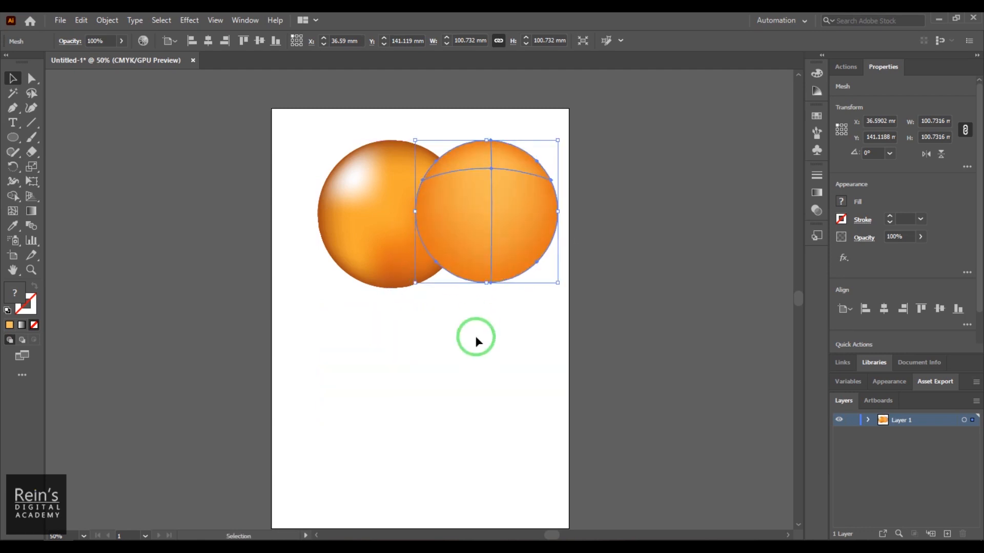
- Draw a circle about 102 mm in diameter below the two spheres and shift it slightly up and left
click(11, 138)
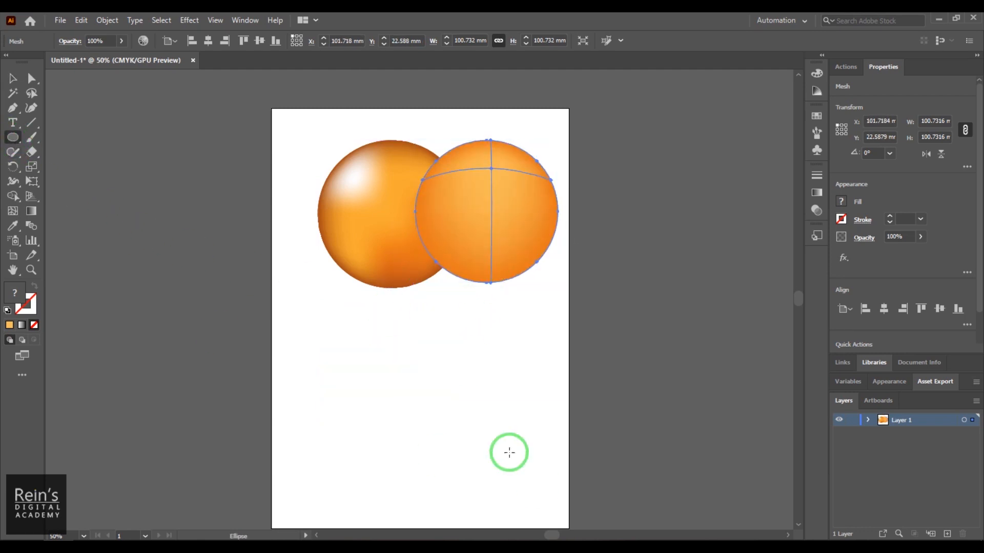
drag(366, 368, 511, 512)
click(12, 78)
drag(422, 424, 414, 401)
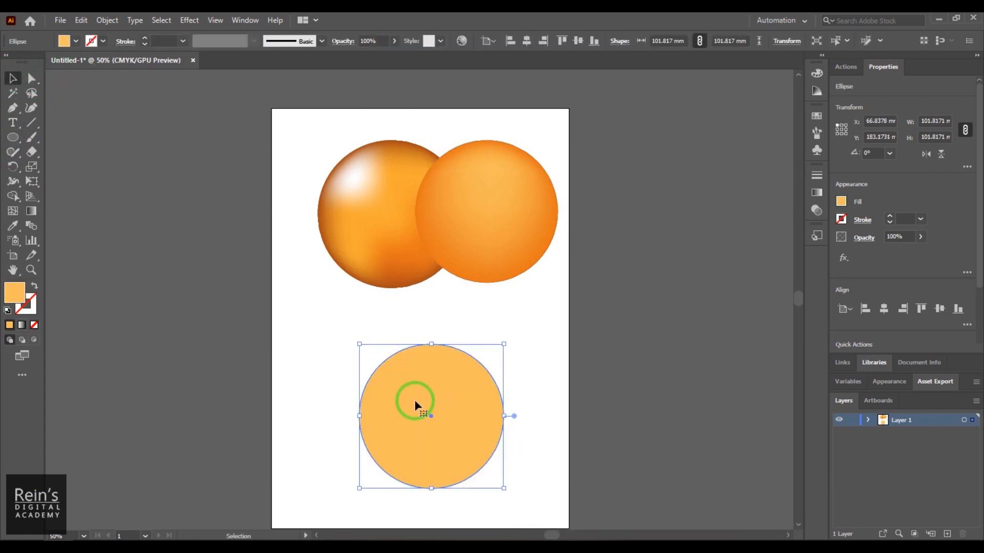
- Fill the lower circle with a radial gradient and set its outer colour stop to a medium brown swatch
click(22, 325)
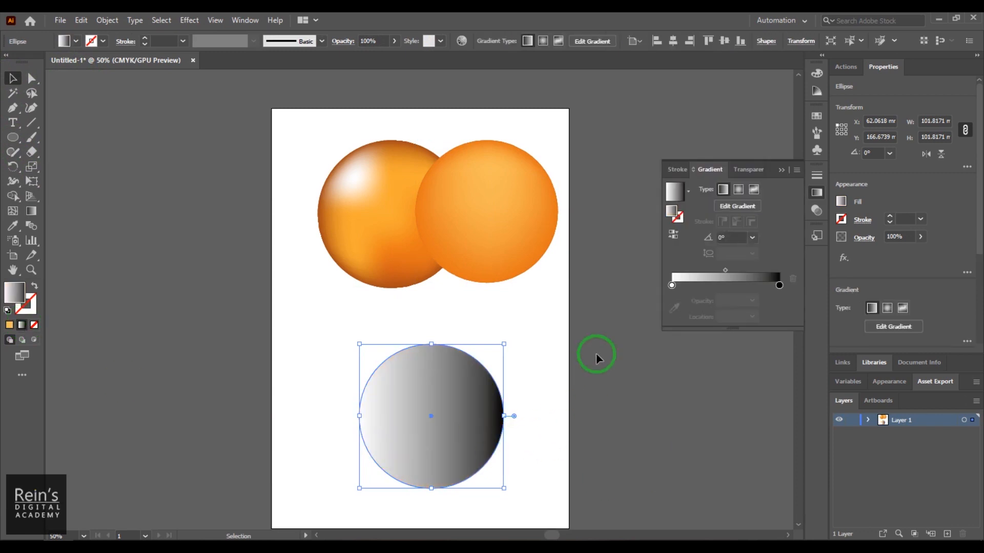
click(739, 190)
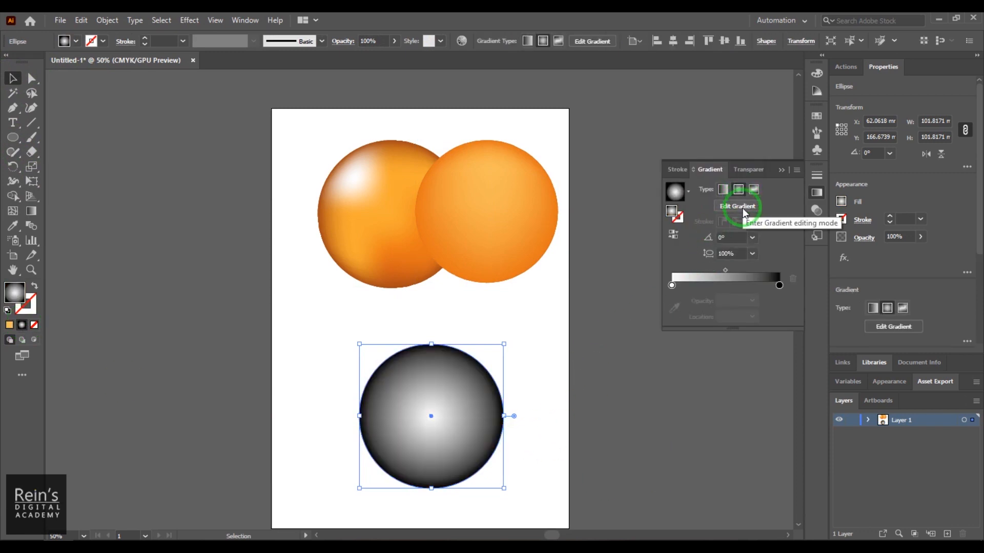
click(780, 285)
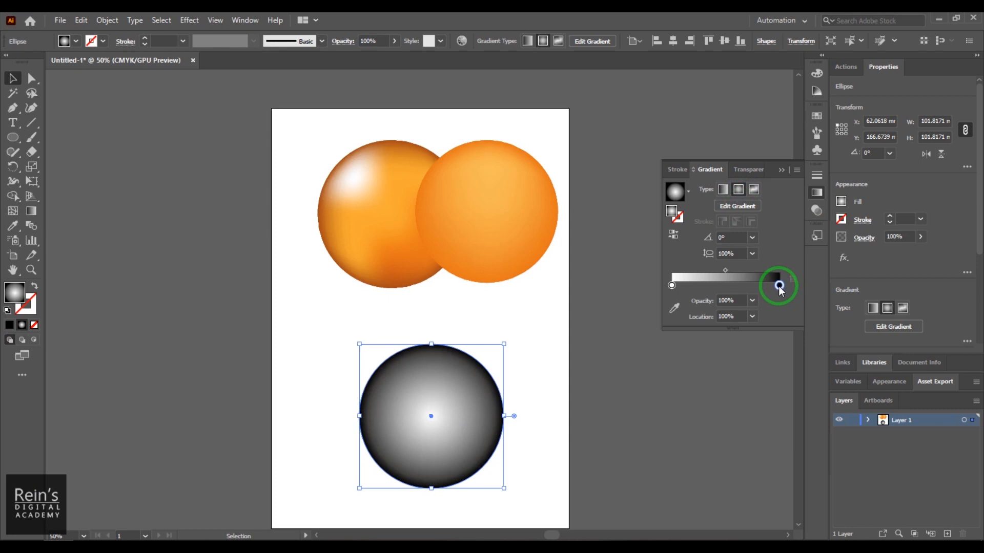
double_click(779, 285)
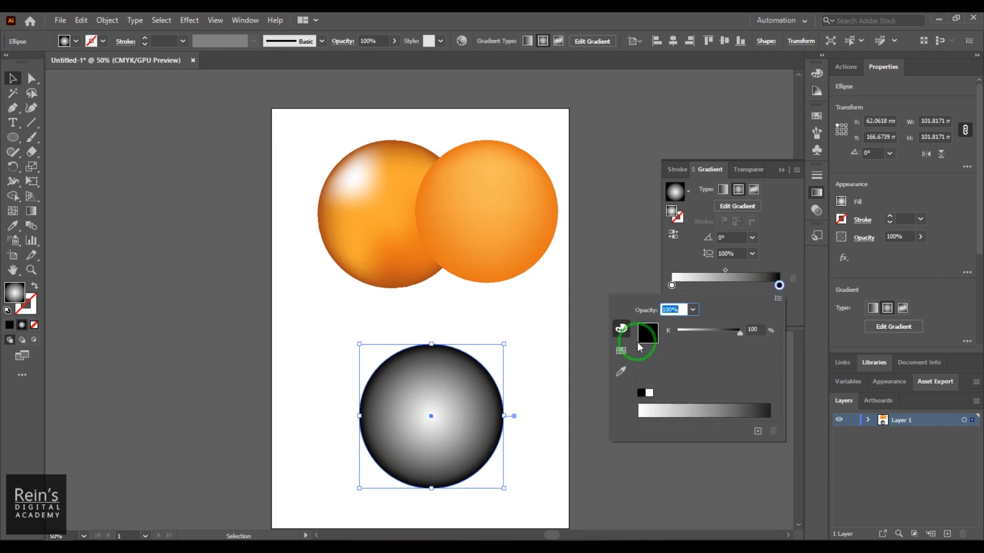
click(623, 351)
click(620, 331)
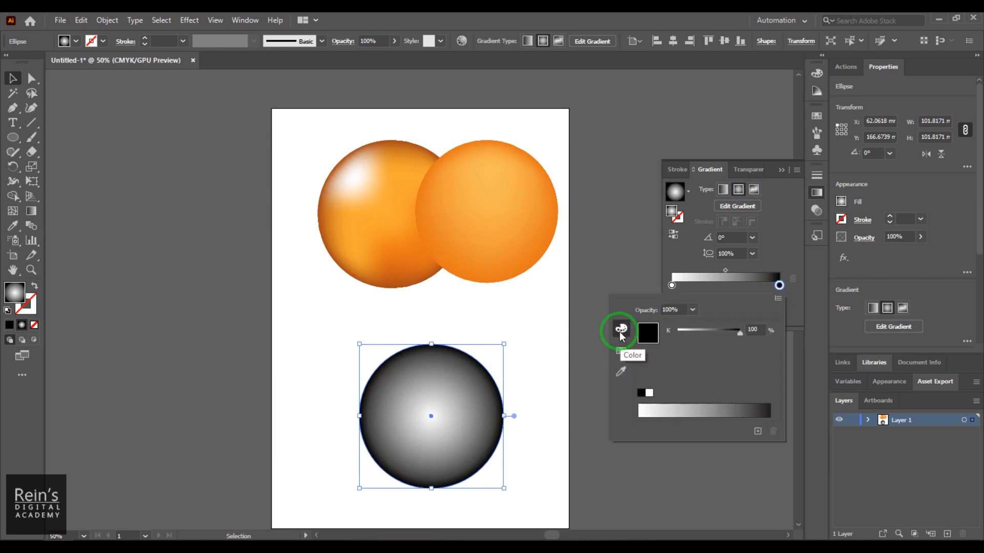
click(622, 352)
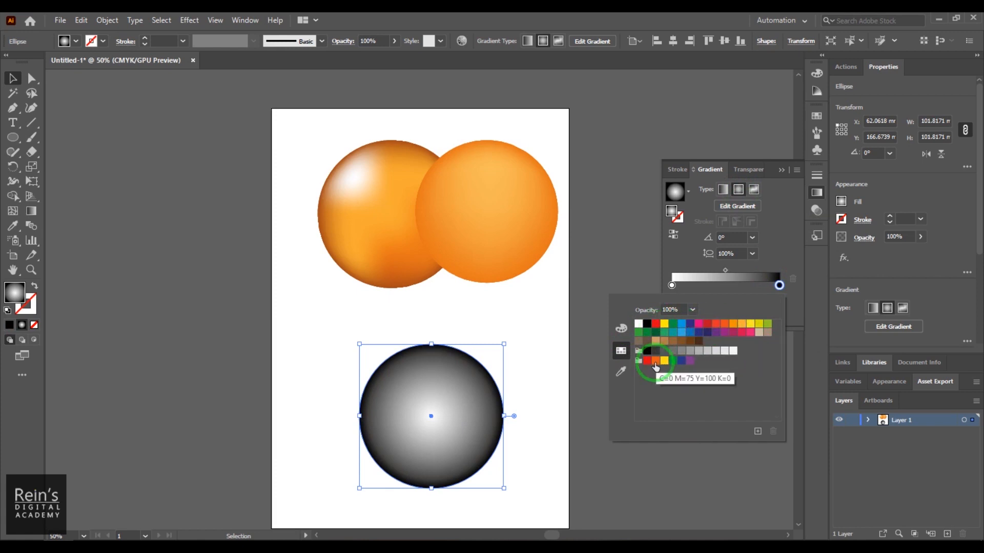
click(673, 341)
- Set the radial gradient's centre colour stop to an orange swatch
click(672, 285)
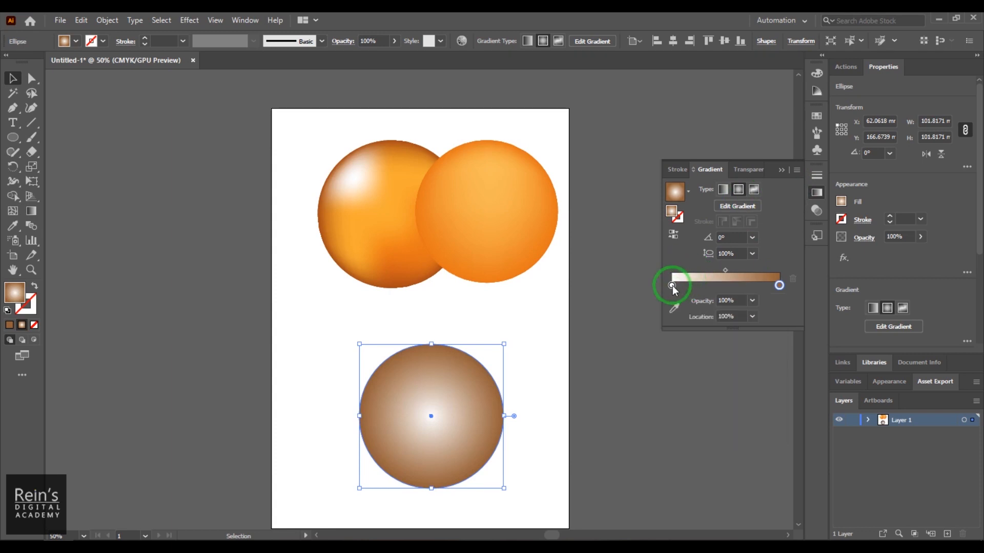
double_click(672, 285)
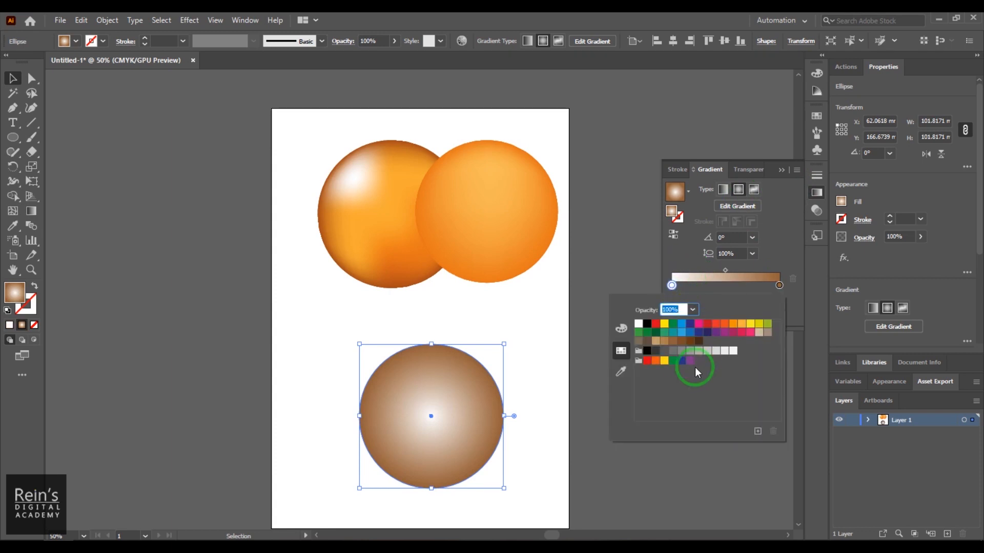
click(733, 324)
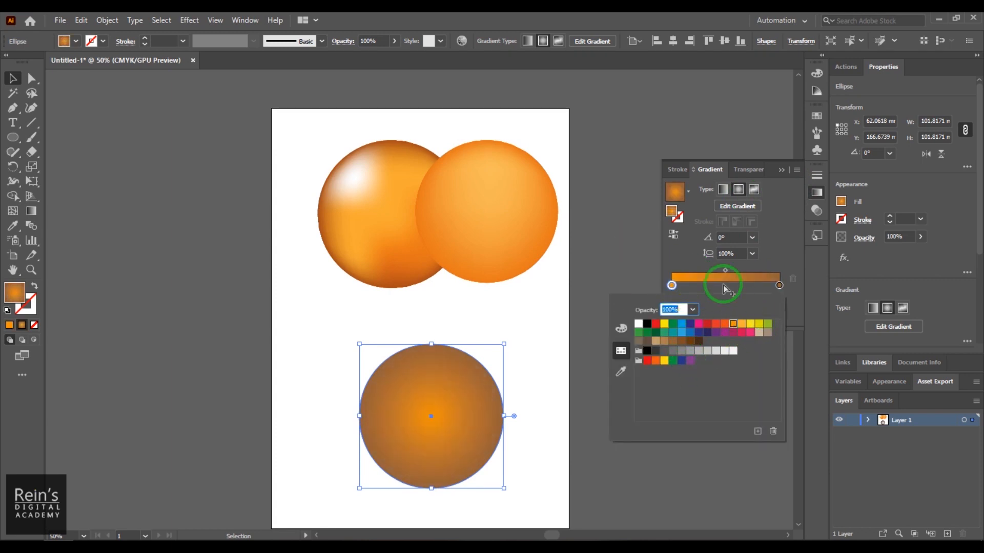
key(Escape)
- Move the gradient's origin toward the circle's upper left and add a white highlight stop at about 8.66%
click(738, 206)
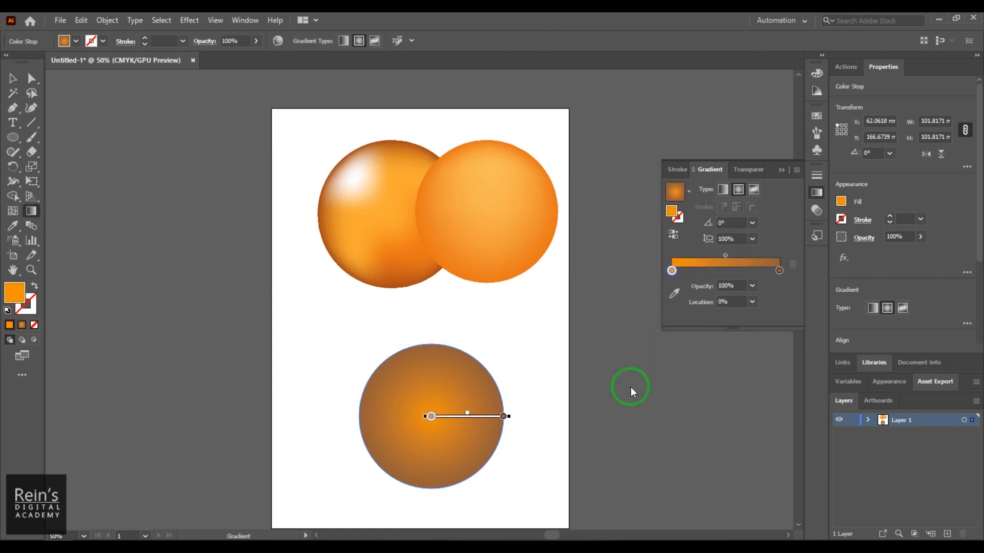
mouse_move(430, 419)
mouse_down()
mouse_move(465, 422)
mouse_move(377, 415)
mouse_move(396, 380)
mouse_up()
click(681, 270)
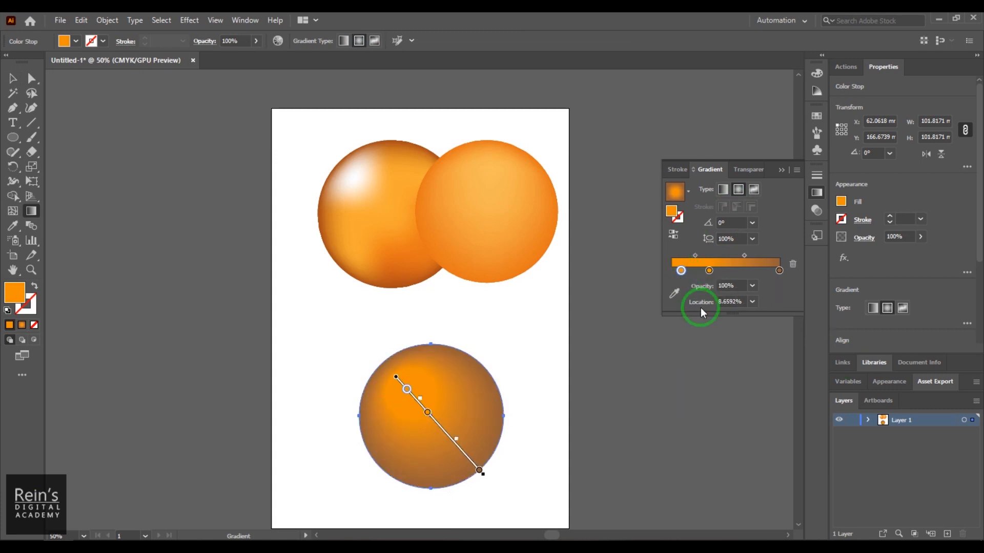
double_click(680, 270)
click(639, 310)
click(621, 313)
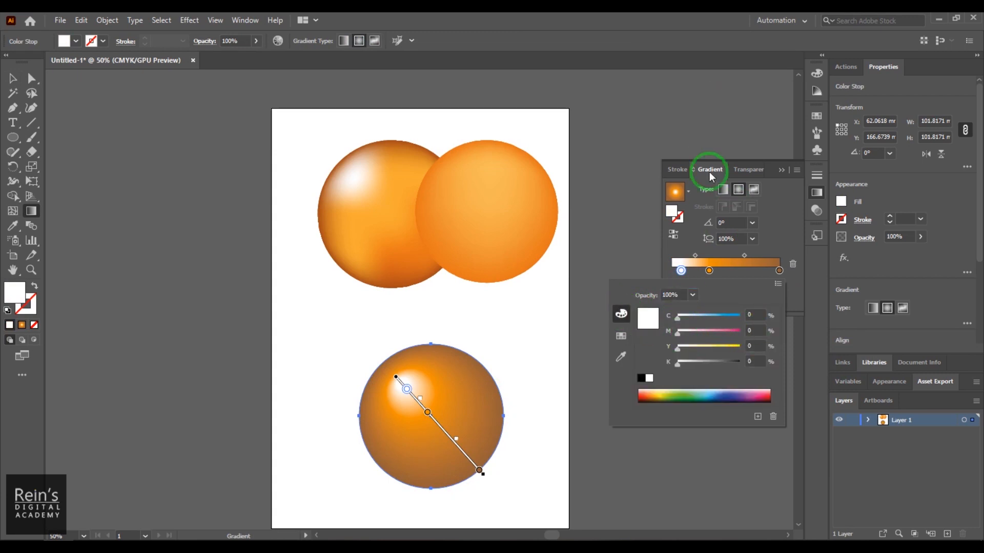
click(714, 135)
click(13, 78)
click(515, 294)
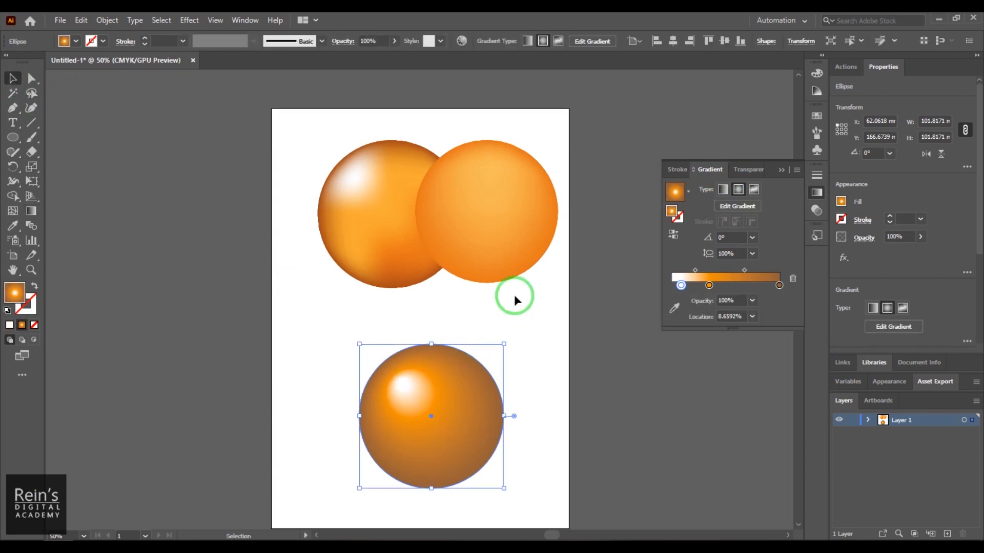
- Move the lower gradient sphere up and left beneath the highlighted sphere, and nudge the highlighted sphere slightly right and up
drag(418, 437, 385, 411)
drag(397, 179, 352, 210)
drag(379, 219, 420, 194)
drag(409, 363, 410, 374)
drag(392, 233, 375, 238)
drag(379, 238, 408, 225)
click(422, 395)
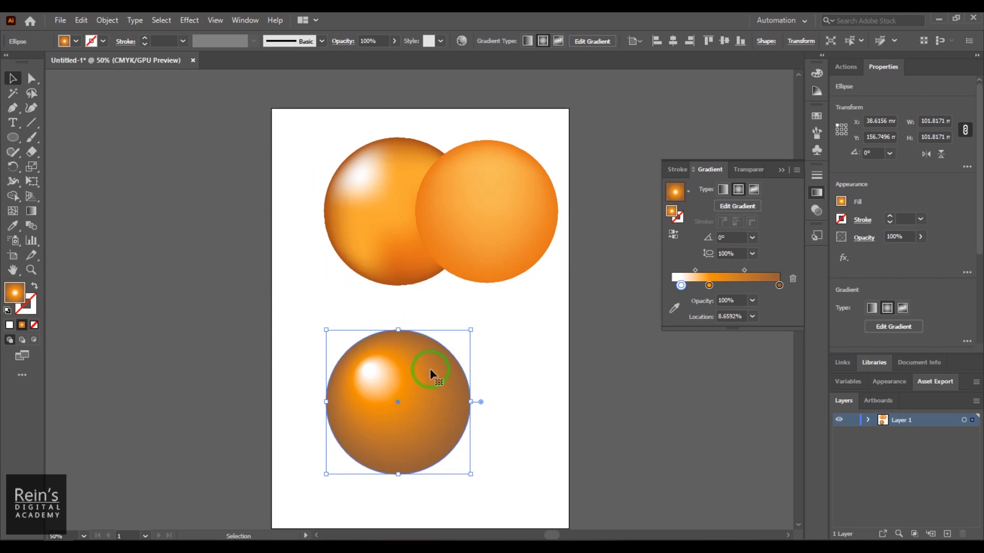
- Expand the lower sphere's gradient fill to a gradient mesh
click(110, 21)
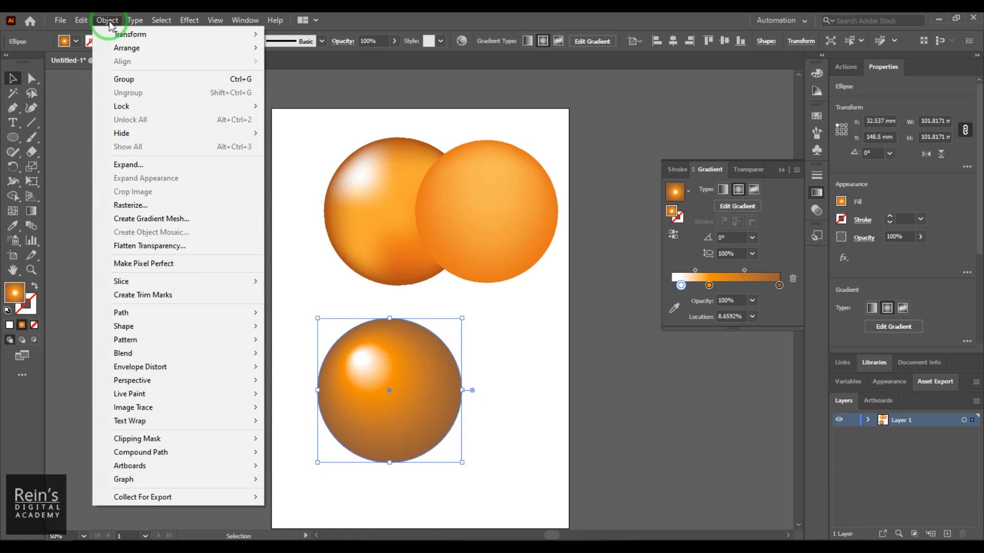
click(145, 166)
drag(487, 185, 566, 111)
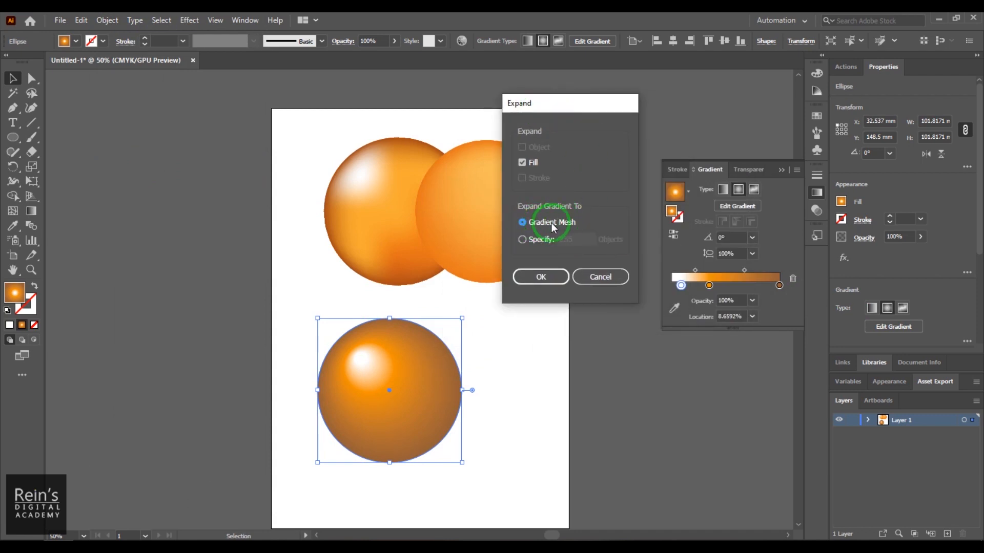
click(544, 280)
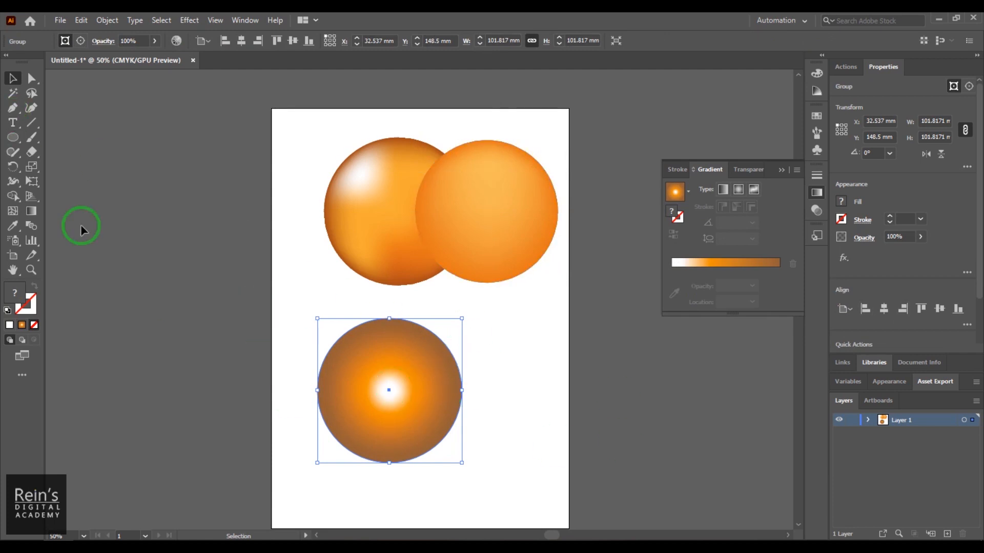
- Add a diagonal mesh line through the expanded sphere's lower right, try dragging its right mesh points upward, and undo the distortion
click(12, 211)
click(408, 402)
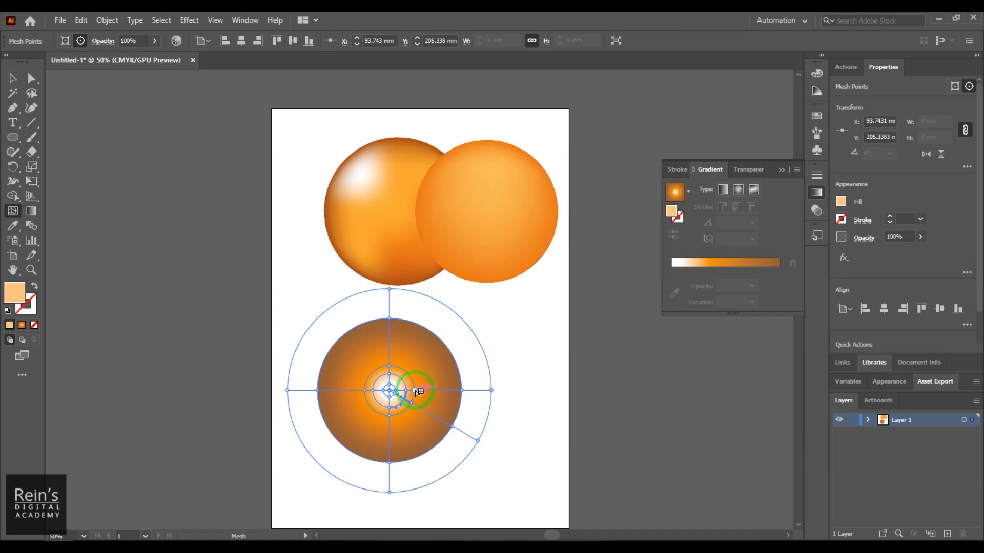
drag(431, 401, 425, 366)
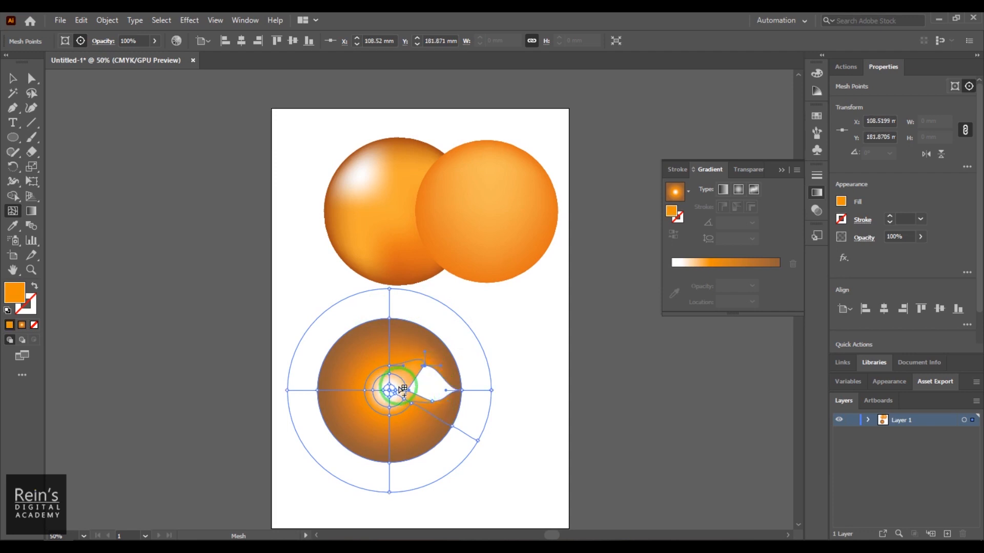
key(ctrl+z)
key(ctrl+z)
- Pull the expanded sphere's mesh points outward toward its top, bottom and lower-right edges
drag(395, 368, 390, 447)
drag(390, 408, 444, 428)
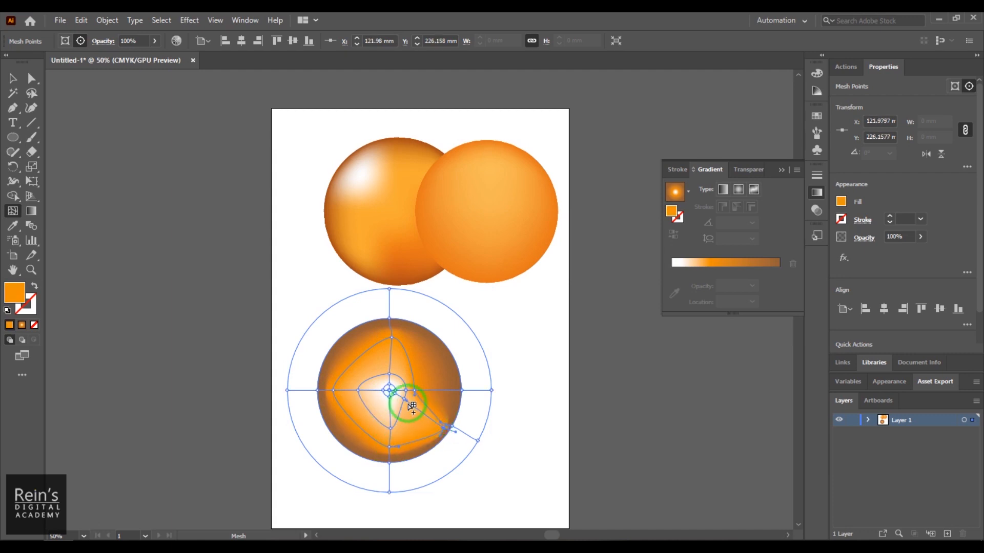
drag(405, 402, 417, 416)
click(404, 384)
click(32, 93)
click(441, 381)
key(ctrl+z)
key(ctrl+z)
mouse_move(443, 399)
mouse_down()
mouse_move(405, 385)
mouse_move(428, 397)
mouse_up()
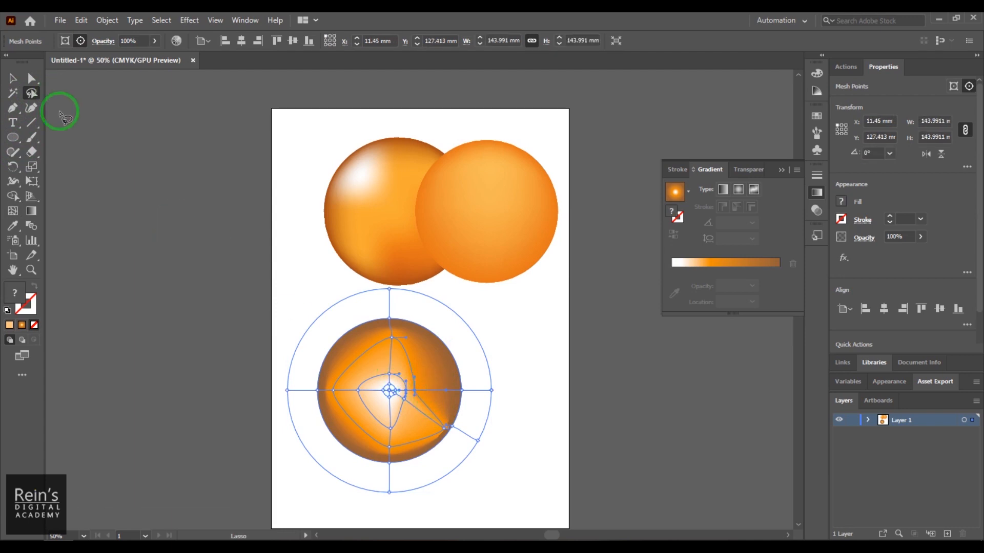
- Use the Mesh tool to pull the mesh points right of the expanded sphere's centre outward, and deselect the sphere
click(13, 211)
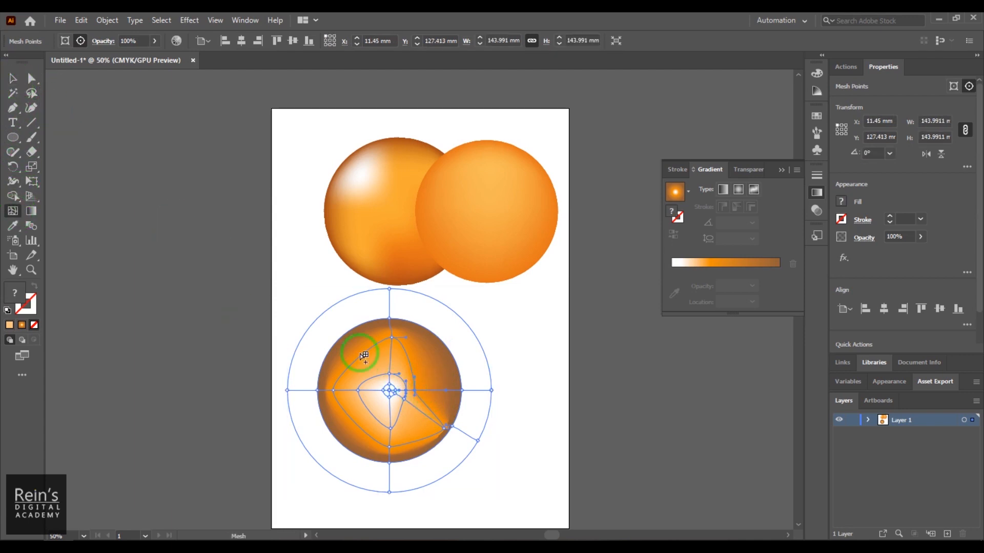
click(439, 393)
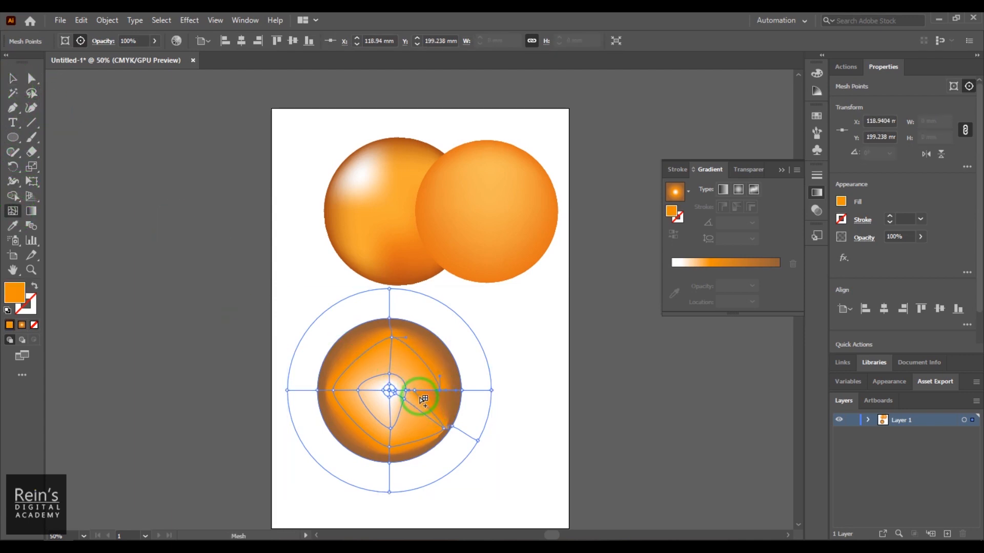
mouse_move(421, 392)
mouse_down()
mouse_move(444, 402)
mouse_move(425, 391)
mouse_up()
click(15, 79)
click(559, 344)
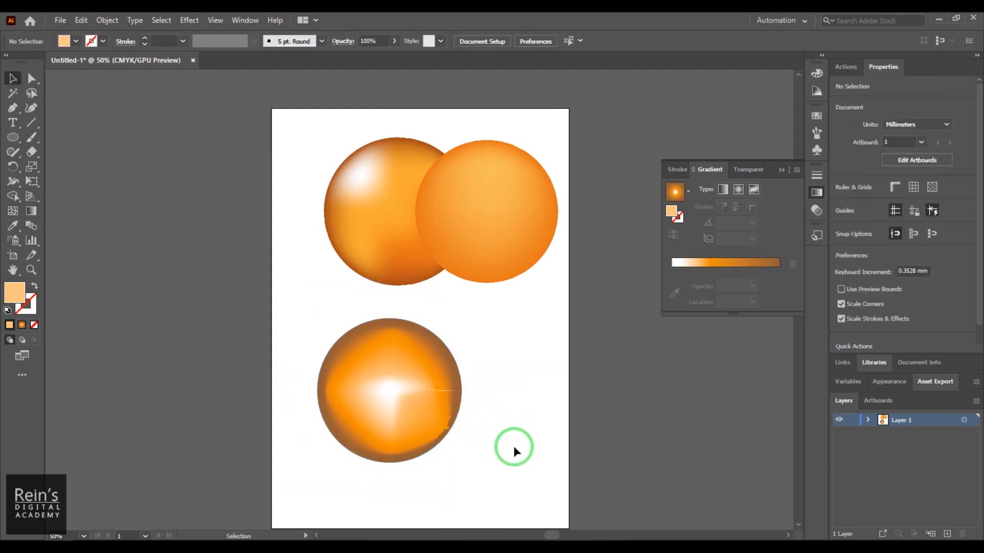
- Separate the two upper spheres, moving the plain orange one down and the highlighted one up and left
drag(488, 277, 504, 320)
drag(356, 202, 339, 178)
click(107, 20)
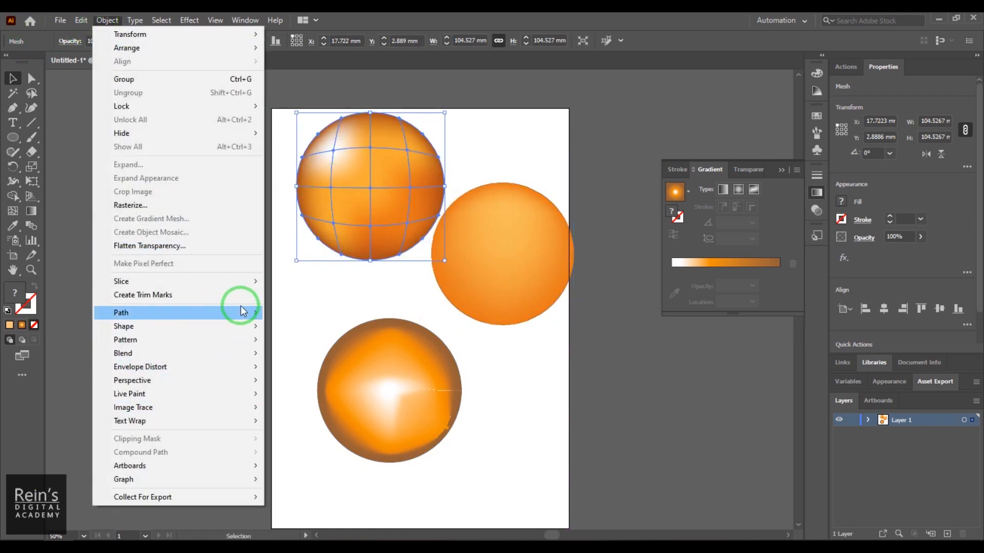
- Add a horizontal mesh line across the plain orange sphere's lower half and a vertical one left of centre, undoing the extra line
click(516, 302)
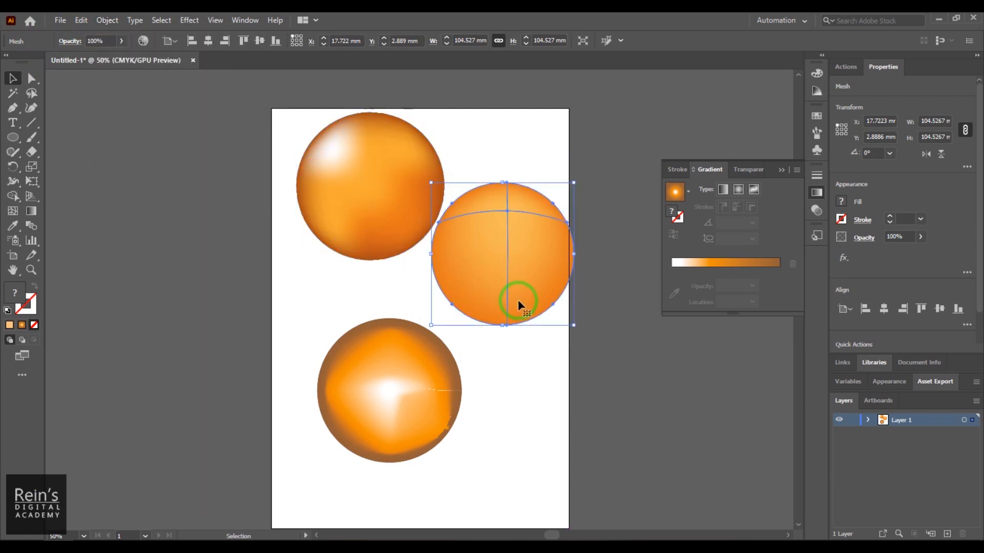
click(9, 215)
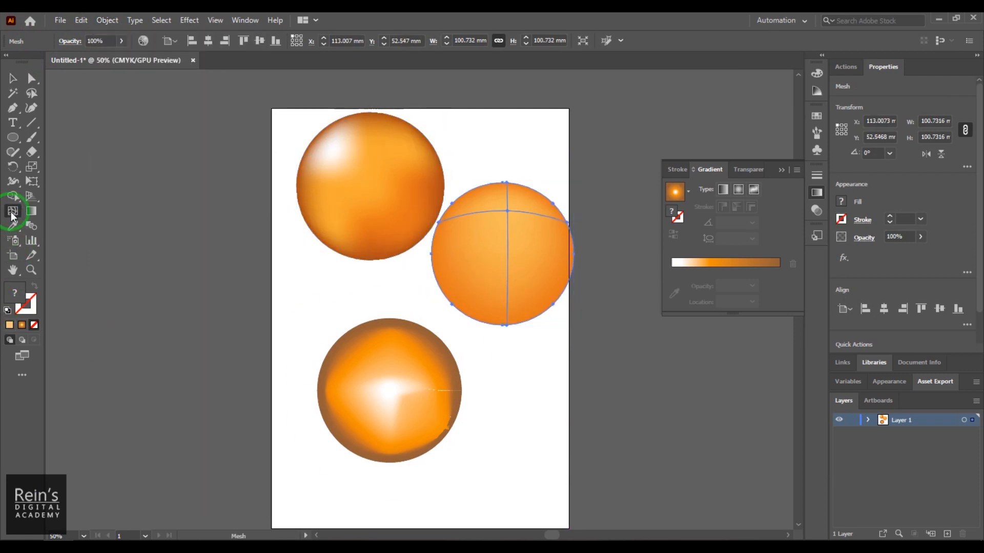
click(507, 275)
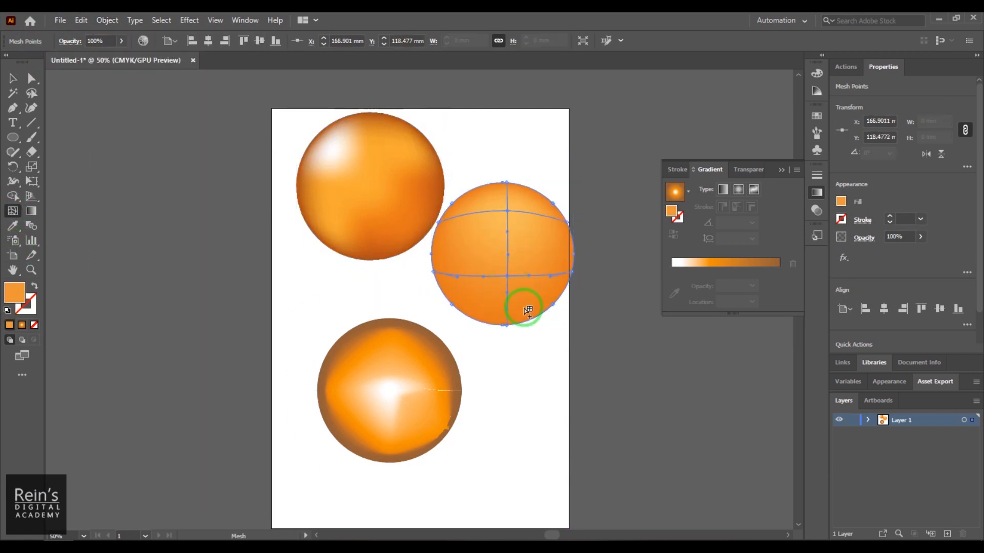
click(472, 277)
click(541, 275)
key(ctrl+z)
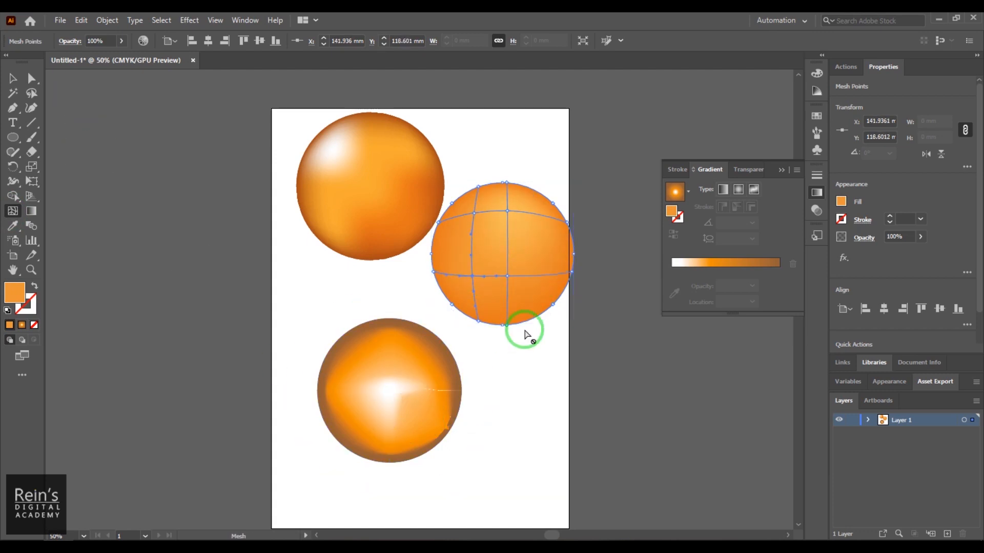
click(13, 78)
click(388, 410)
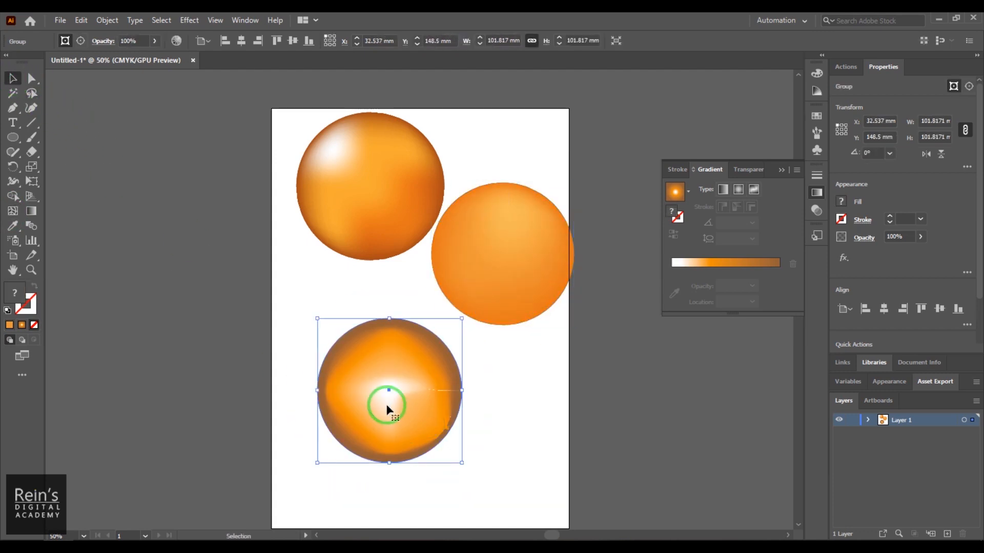
click(116, 25)
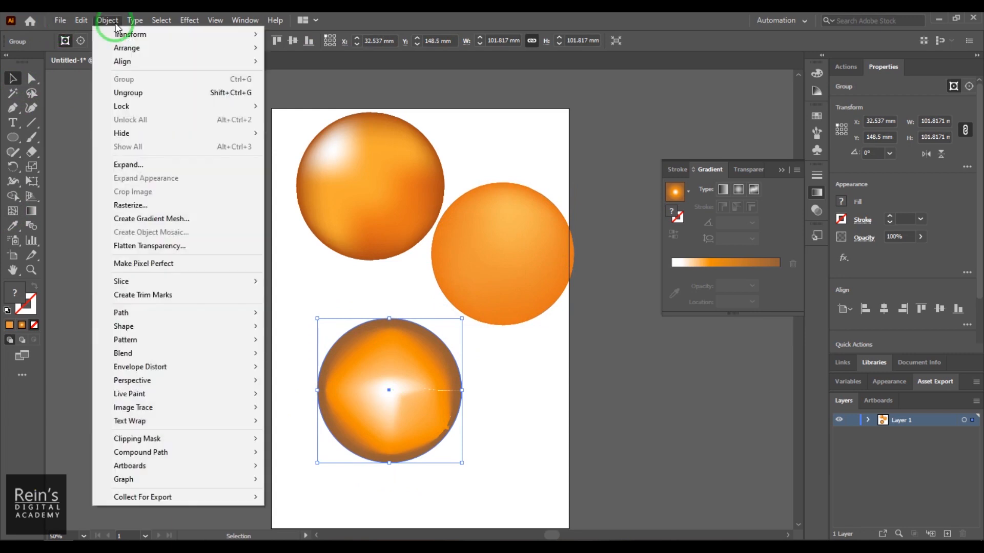
click(177, 173)
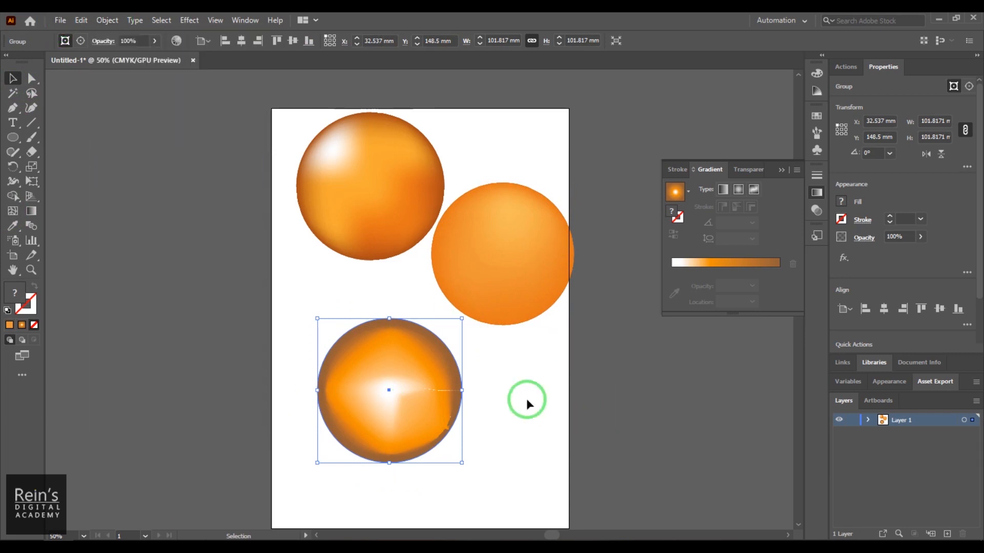
- Delete the expanded sphere and the plain orange sphere, and move the remaining highlighted sphere toward the artboard's middle
drag(430, 388, 399, 410)
shift+click(495, 275)
drag(495, 276, 497, 322)
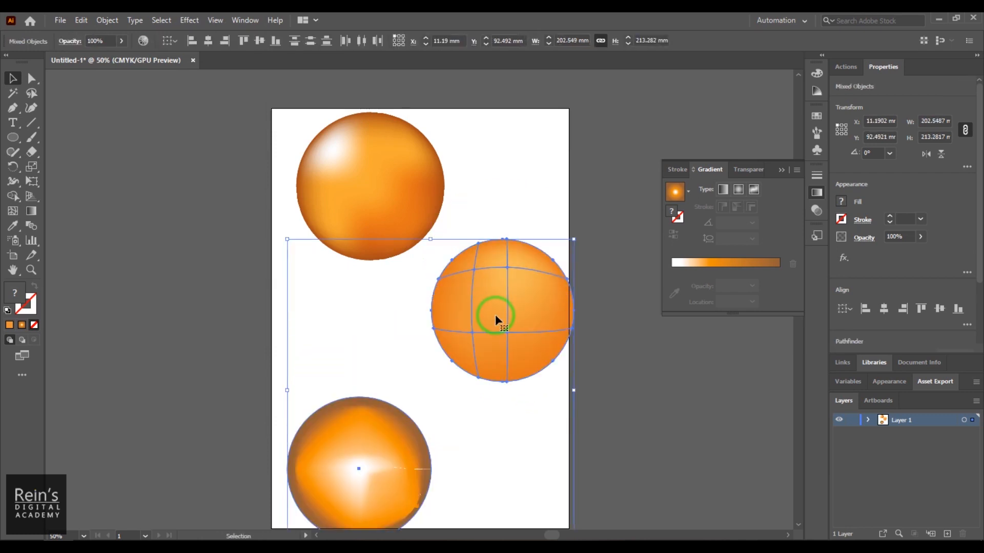
key(Delete)
drag(397, 192, 431, 269)
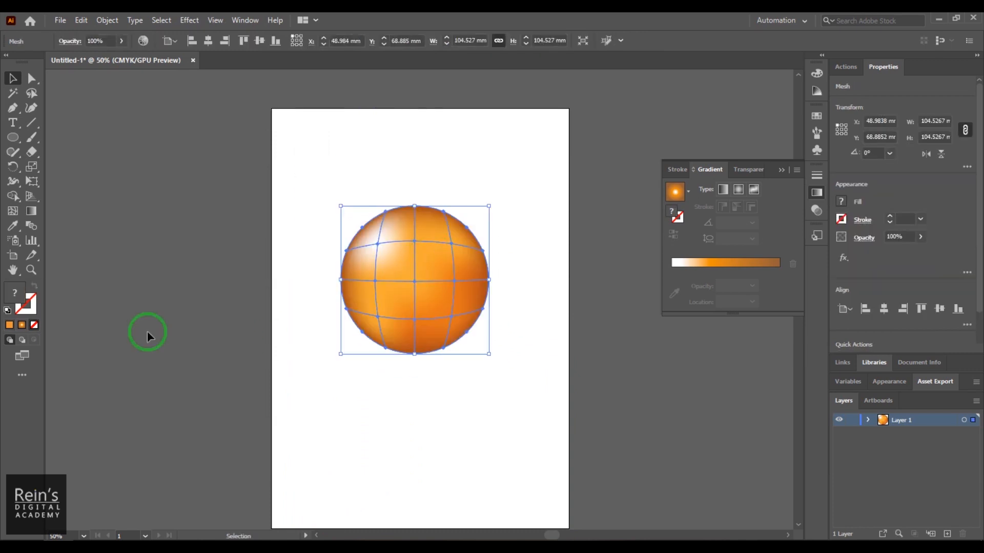
- Draw a flat ellipse about 104 by 15 mm just below the sphere and fill it with dark grey as a shadow
click(13, 137)
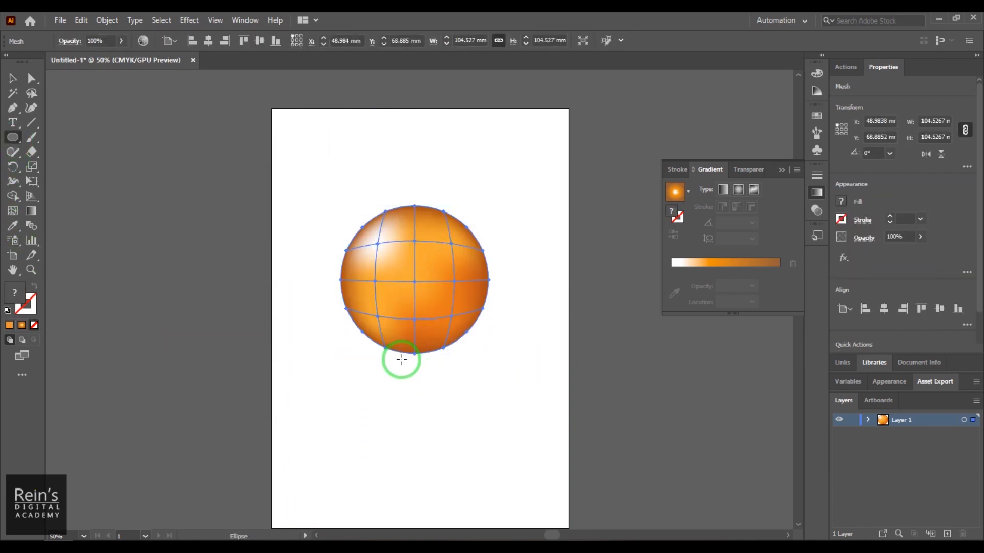
drag(375, 364, 523, 385)
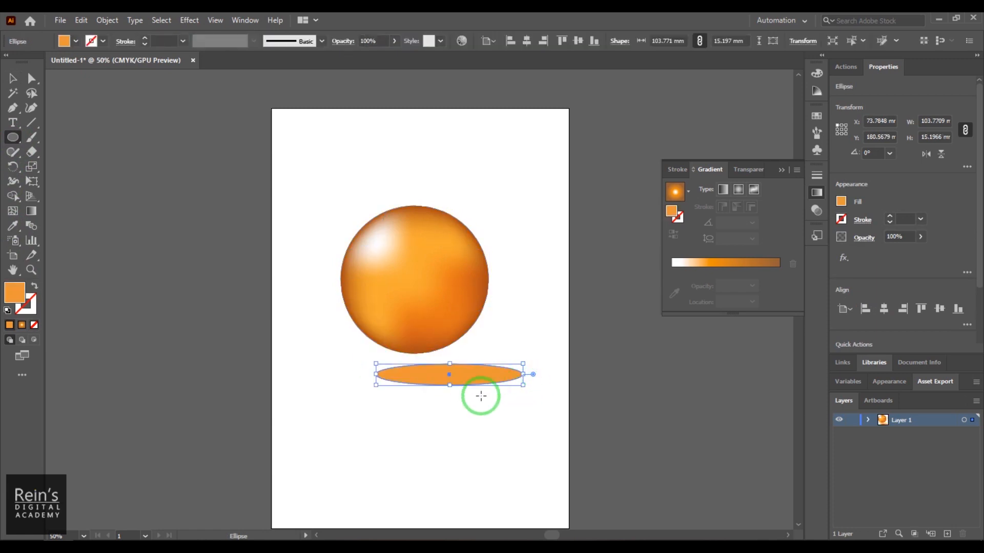
click(64, 41)
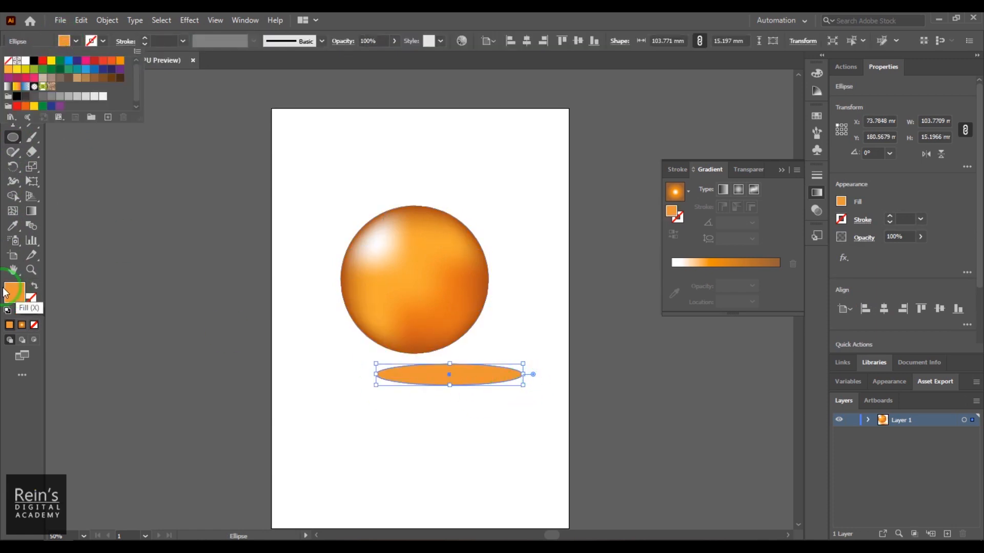
double_click(14, 292)
drag(589, 235, 589, 244)
click(893, 155)
- Move the grey ellipse up against the sphere's lower-right base and send it behind the sphere
click(13, 78)
drag(457, 367, 477, 334)
click(474, 383)
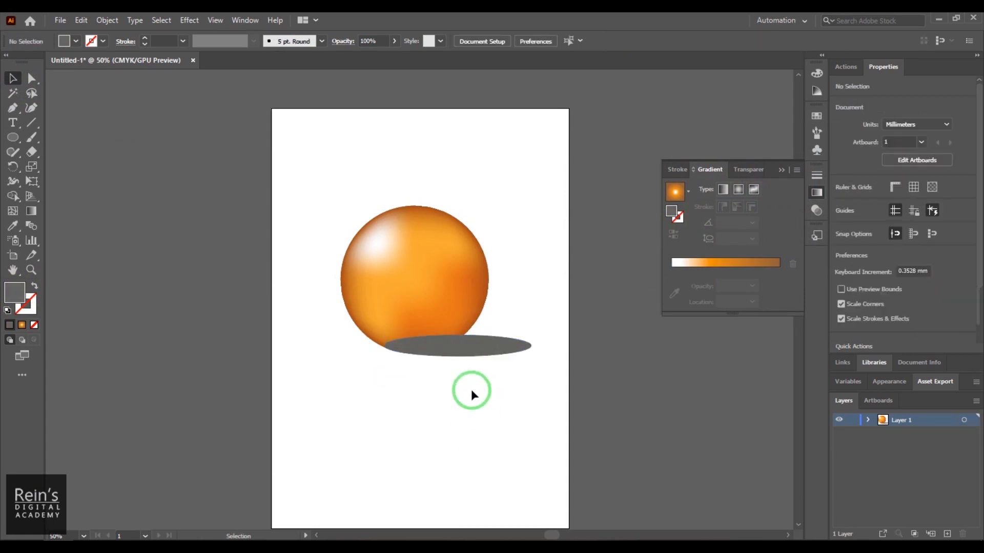
right_click(486, 344)
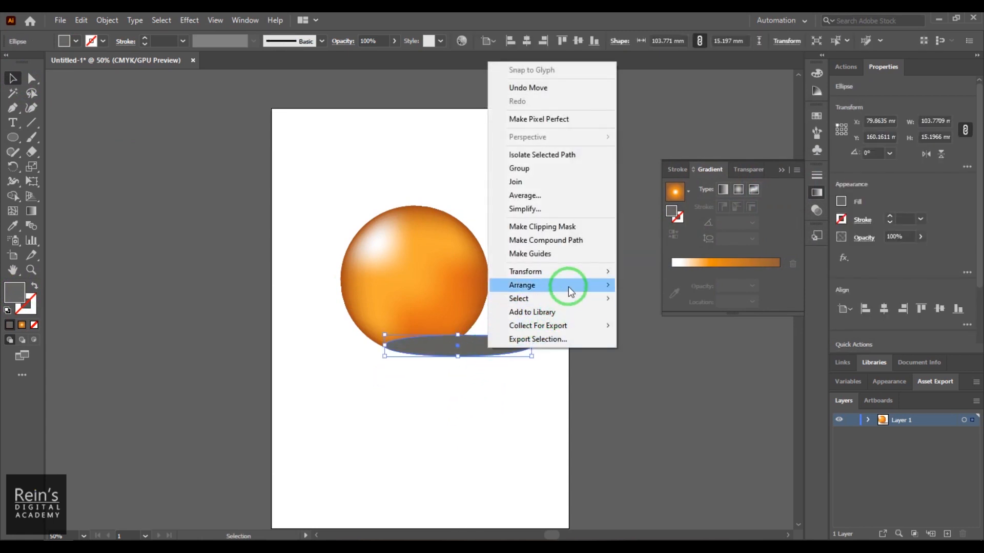
mouse_move(563, 285)
click(691, 316)
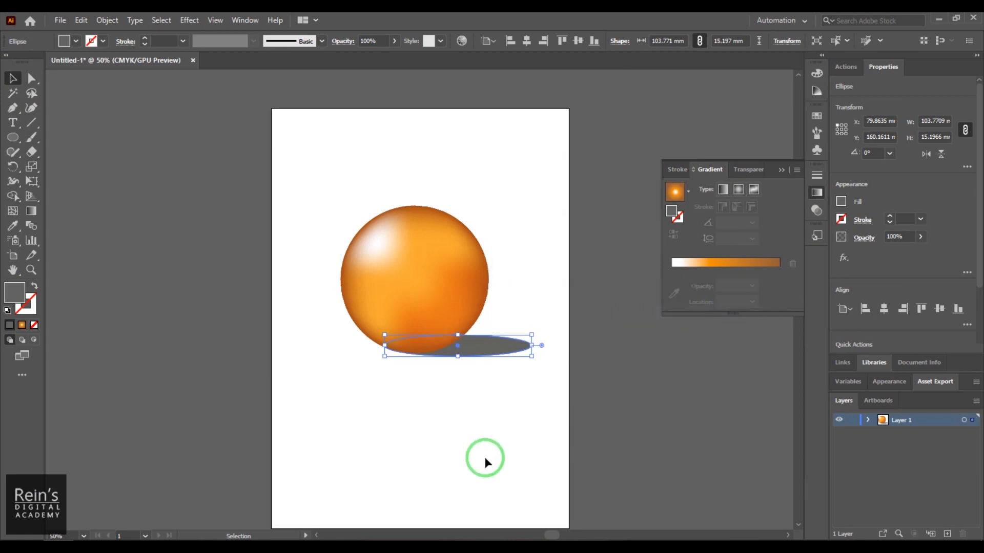
- Duplicate the sphere with its shadow so that one pair sits in the artboard's lower left and the other up and right
click(411, 292)
click(488, 352)
drag(428, 277, 389, 400)
key(ctrl+z)
shift+click(511, 352)
drag(427, 319, 520, 332)
- Scale the upper sphere and shadow down to about 107 mm overall width and send them backward behind the front sphere
drag(592, 221, 554, 244)
drag(472, 313, 444, 314)
right_click(447, 306)
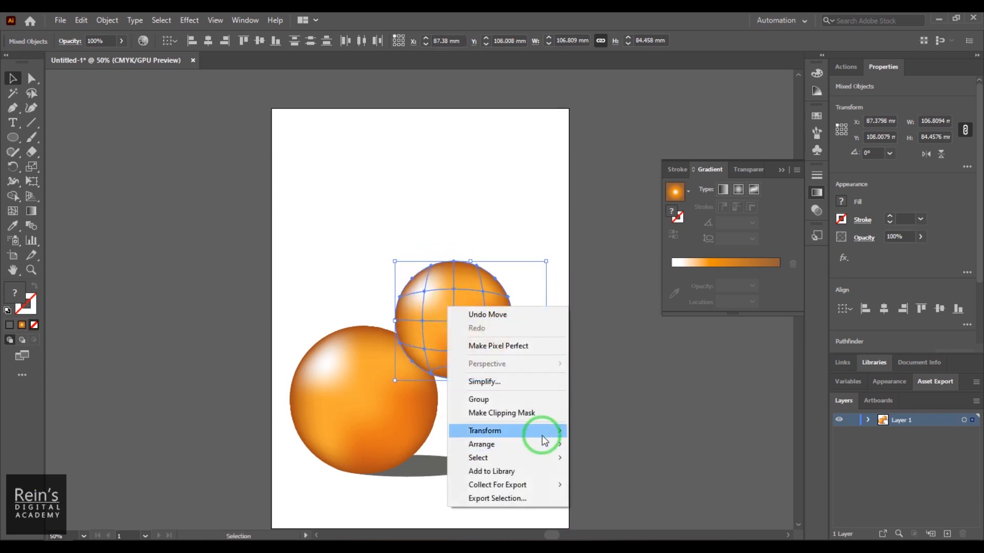
mouse_move(549, 444)
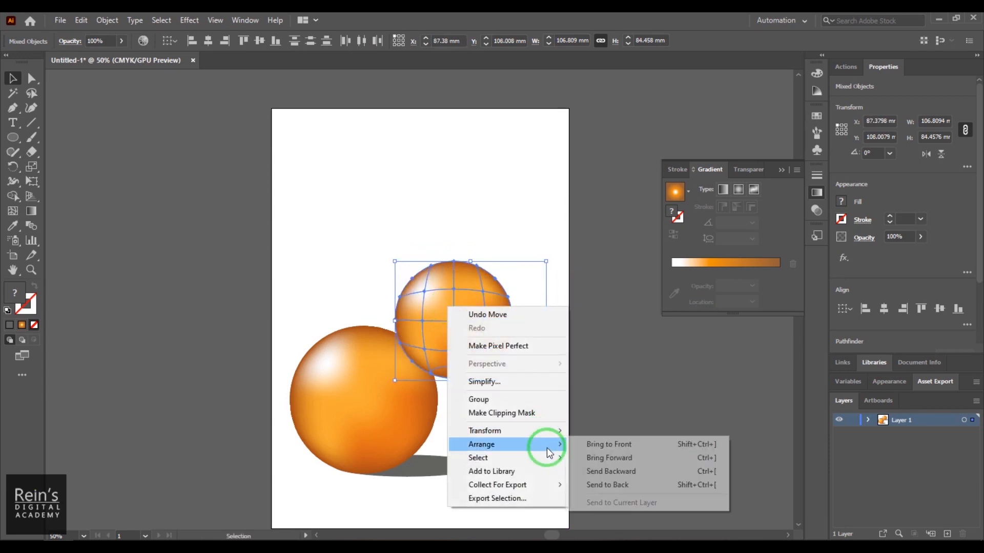
click(625, 472)
click(659, 413)
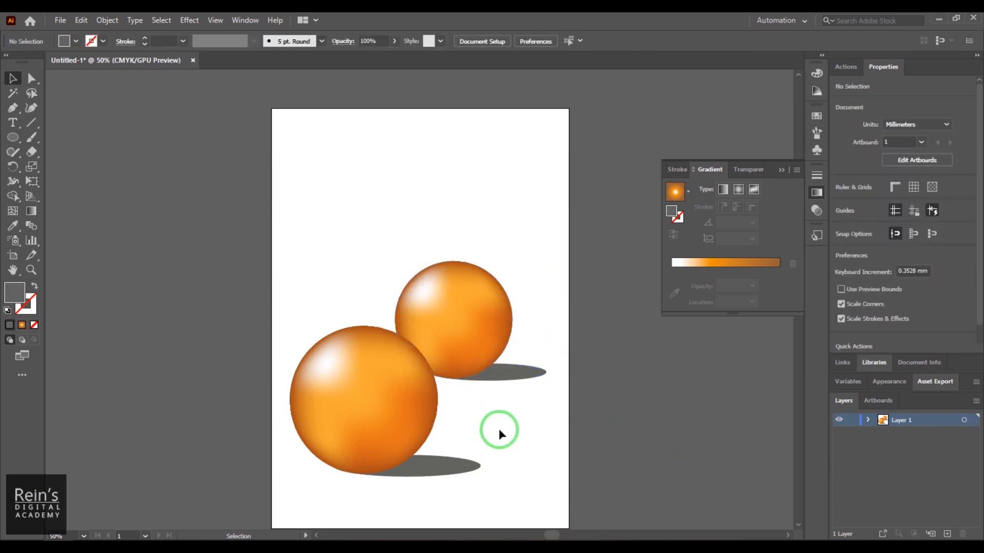
- Draw a rectangle about 210 by 295 mm over the artboard and fill it with a linear gradient at 90°
drag(523, 443, 521, 407)
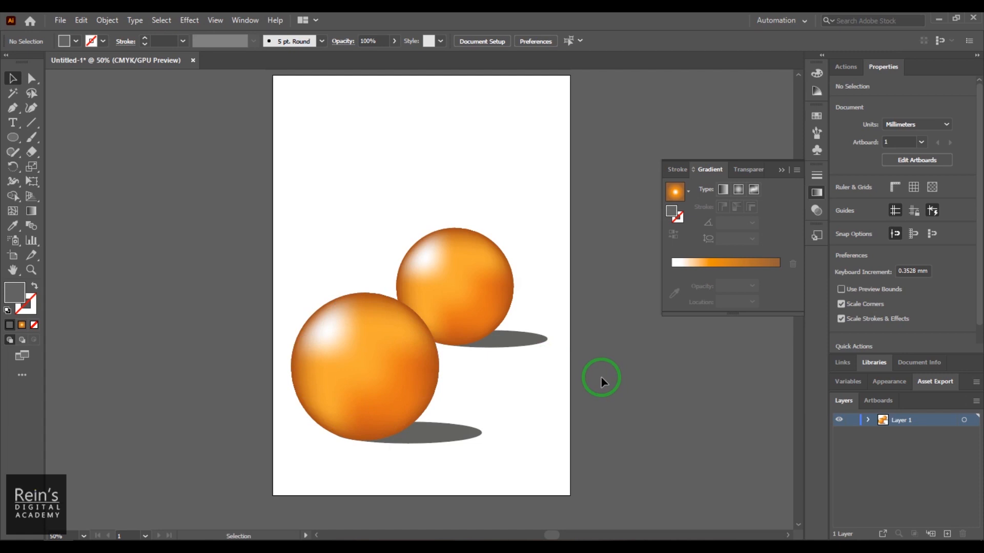
drag(12, 137, 81, 136)
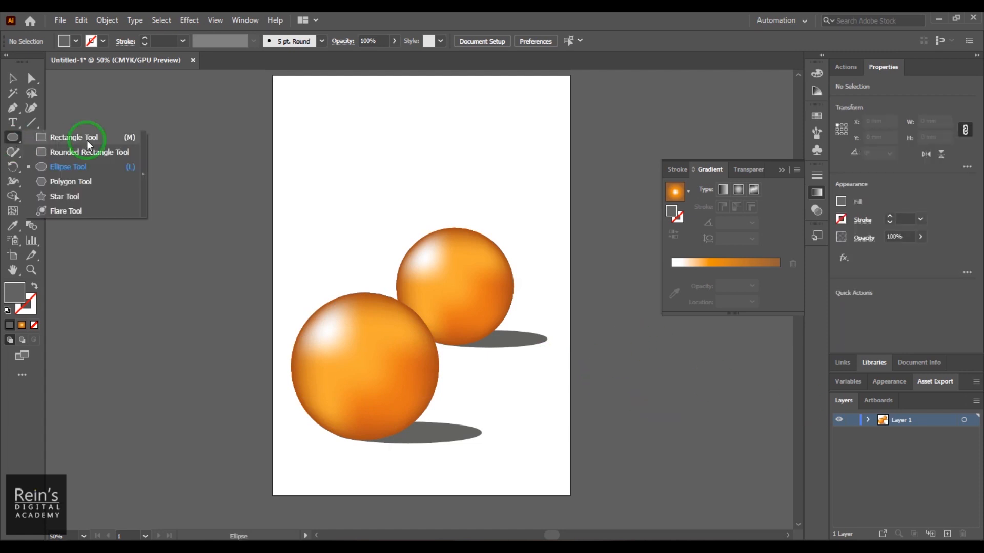
drag(272, 76, 570, 493)
click(22, 326)
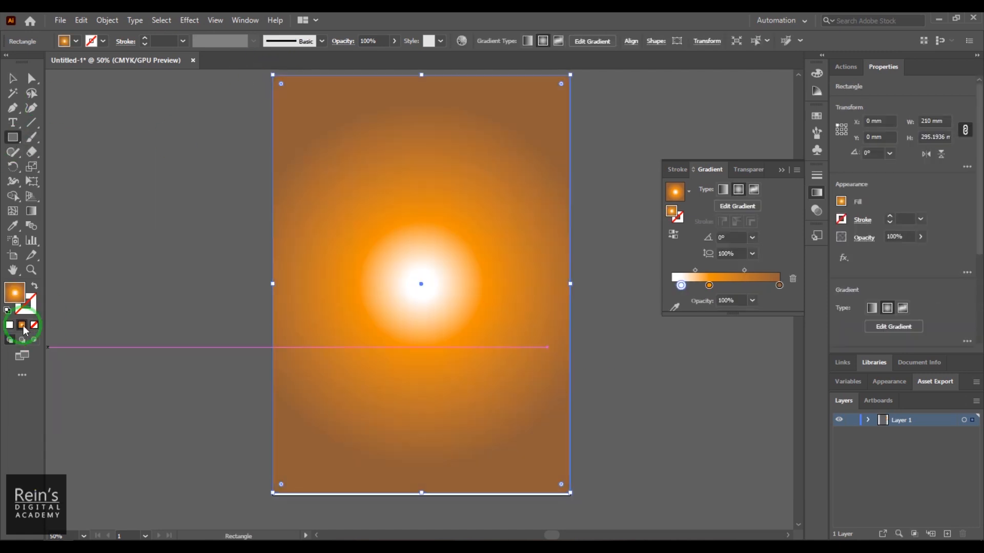
click(722, 190)
text(90)
key(Return)
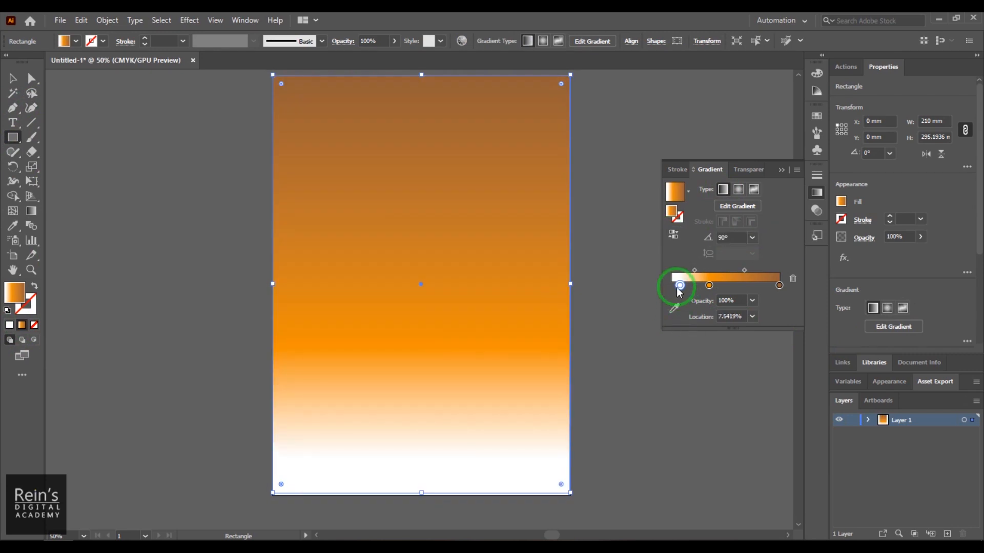
- Recolor the background gradient's white stop dark brown and its orange stop greyish brown
double_click(680, 285)
click(621, 351)
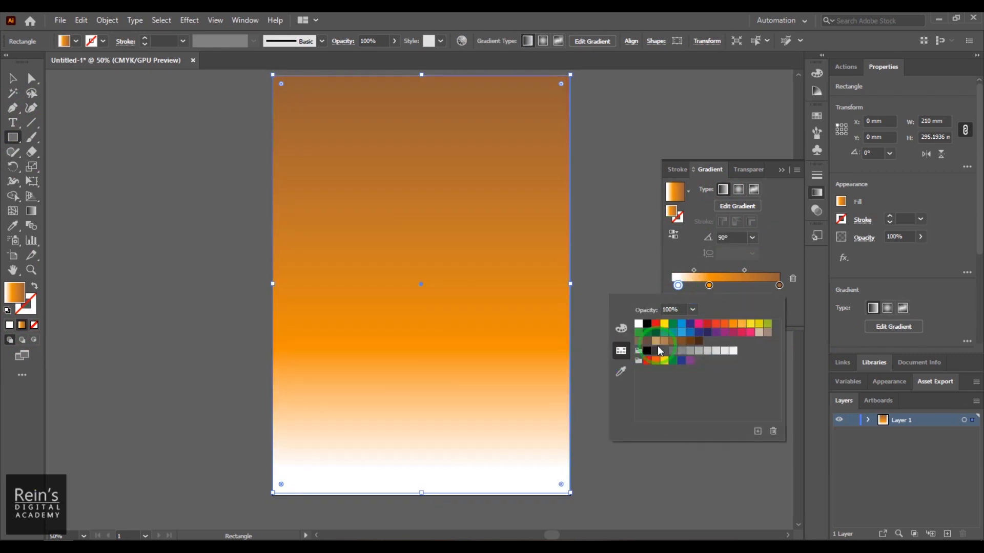
click(647, 341)
double_click(709, 285)
click(638, 341)
- Change the background gradient's end stop to blue and add another blue stop at about 58%
double_click(780, 285)
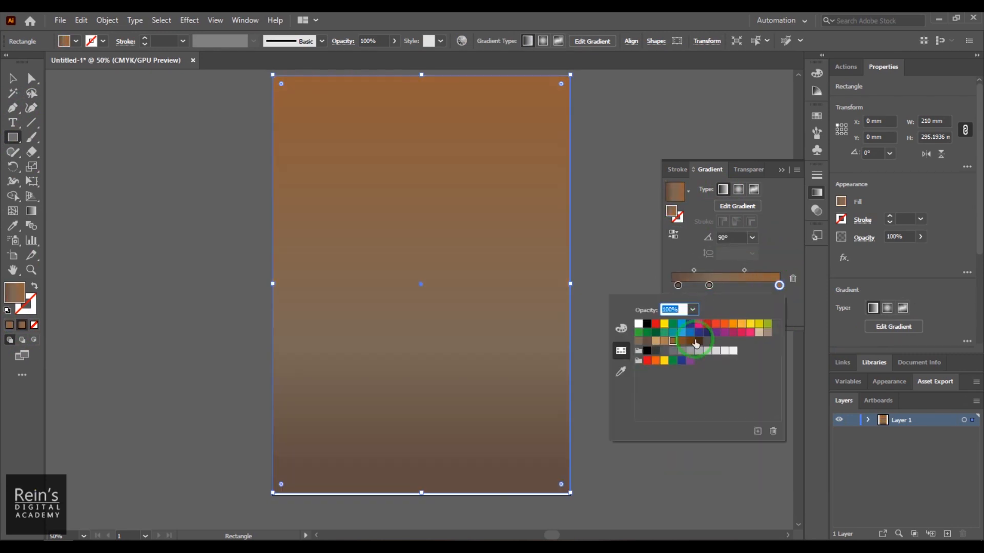
click(682, 332)
click(734, 285)
double_click(734, 286)
click(682, 324)
click(594, 203)
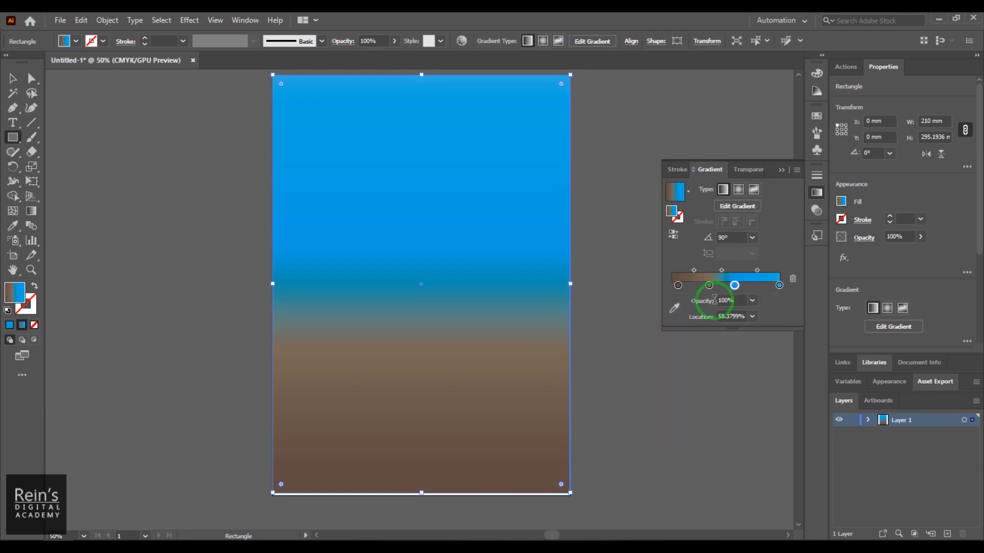
- Change the added blue gradient stop to white and place the greyish-brown stop at about 49% to form a horizon
drag(709, 285, 737, 307)
double_click(738, 285)
click(639, 324)
click(773, 197)
drag(749, 286, 724, 285)
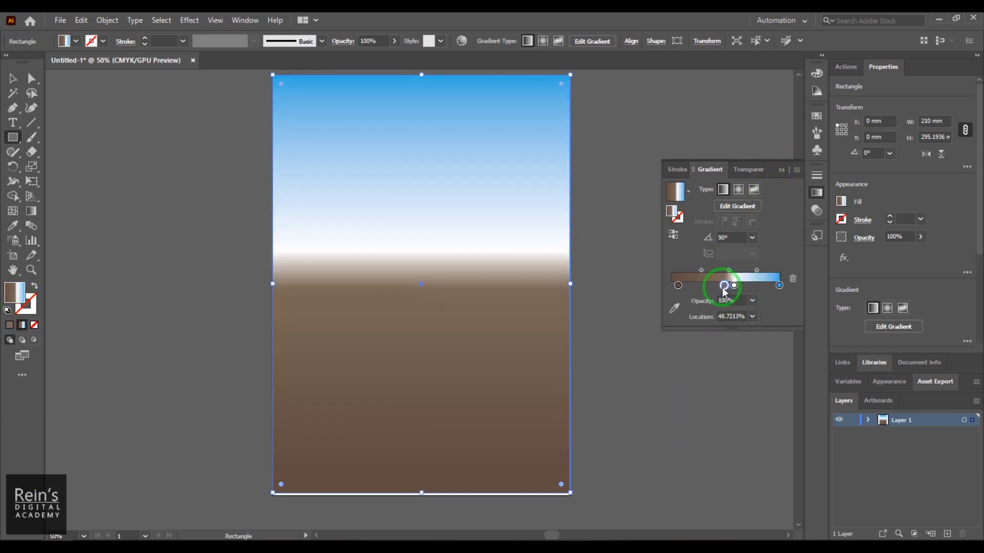
- Send the gradient background rectangle behind the spheres and their shadows
key(v)
right_click(413, 176)
mouse_move(461, 395)
click(603, 437)
- Select both shadow ellipses and darken their fill to near black
click(515, 340)
shift+click(425, 440)
double_click(14, 292)
drag(595, 284, 579, 291)
click(877, 154)
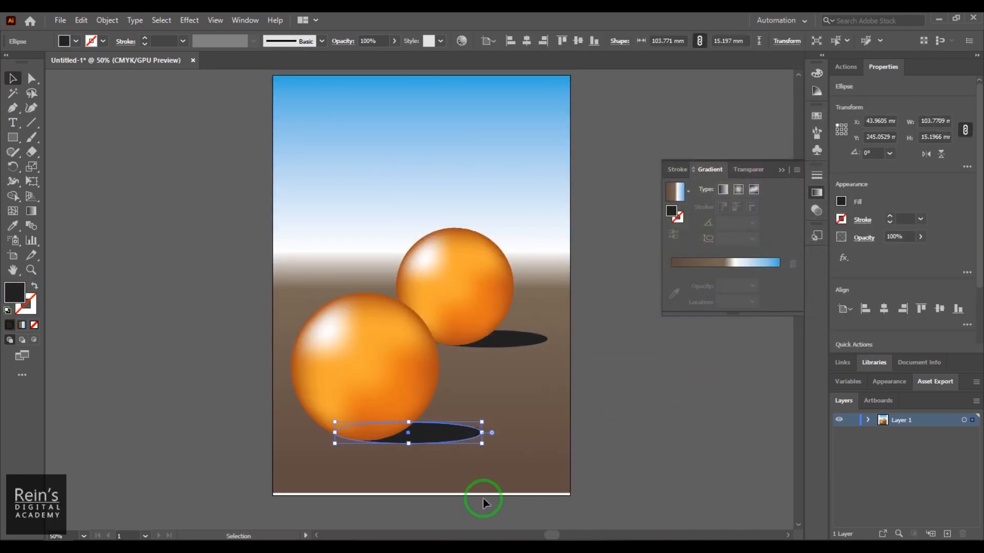
- Extend the background rectangle to the artboard's lower edge and move the spheres upward on the ground
click(421, 487)
click(587, 394)
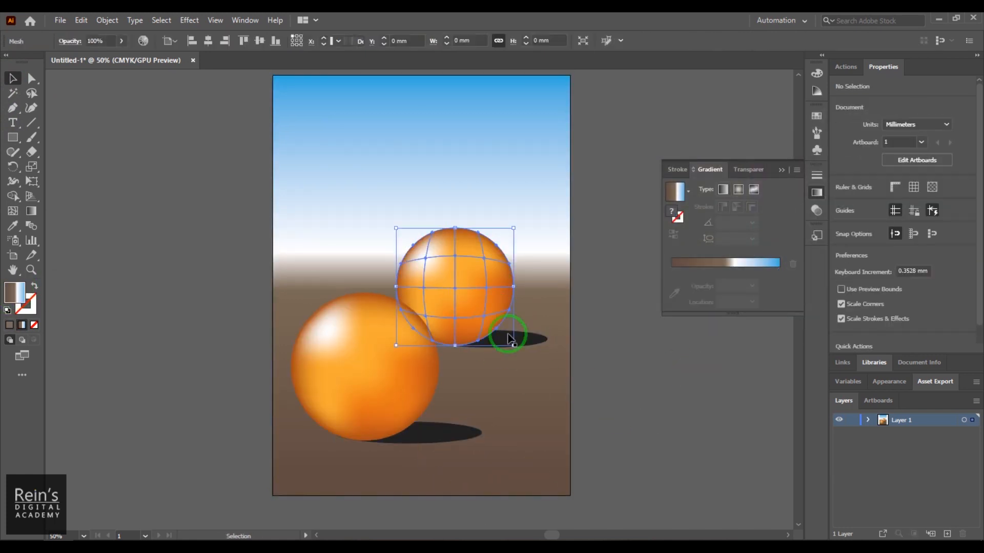
drag(509, 334, 516, 292)
drag(391, 380, 399, 328)
click(708, 414)
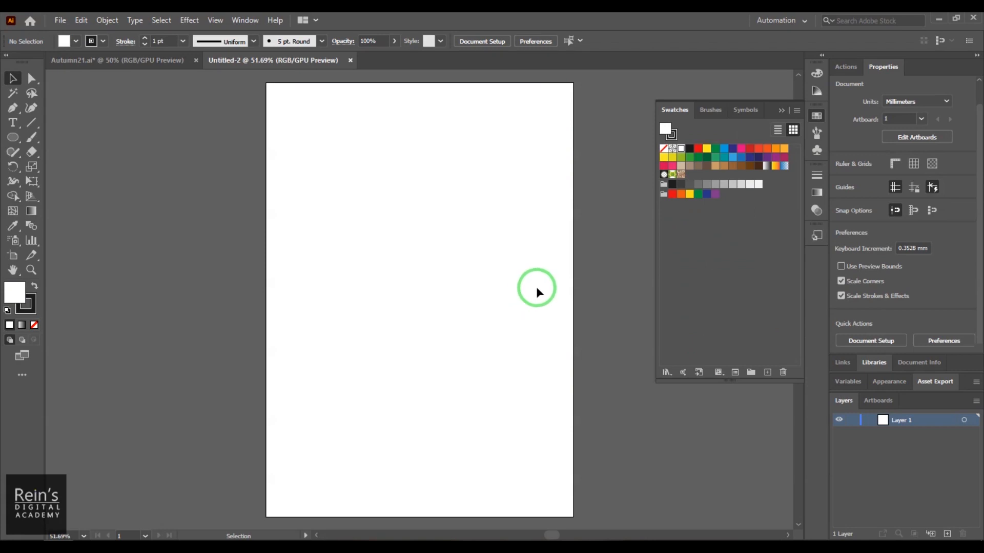
- Draw a five-pointed star about 129 mm wide in the new blank document and move it to the artboard's middle
click(14, 138)
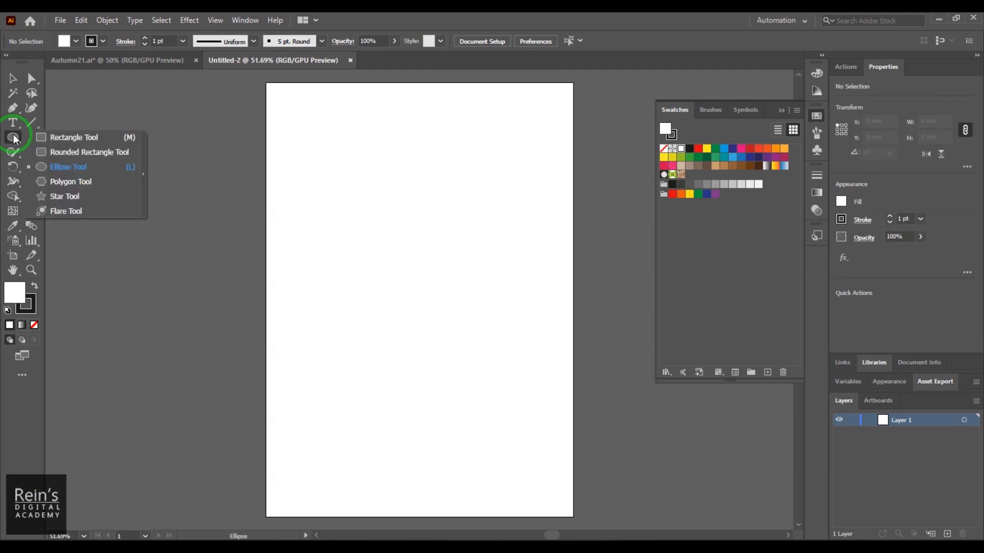
click(104, 197)
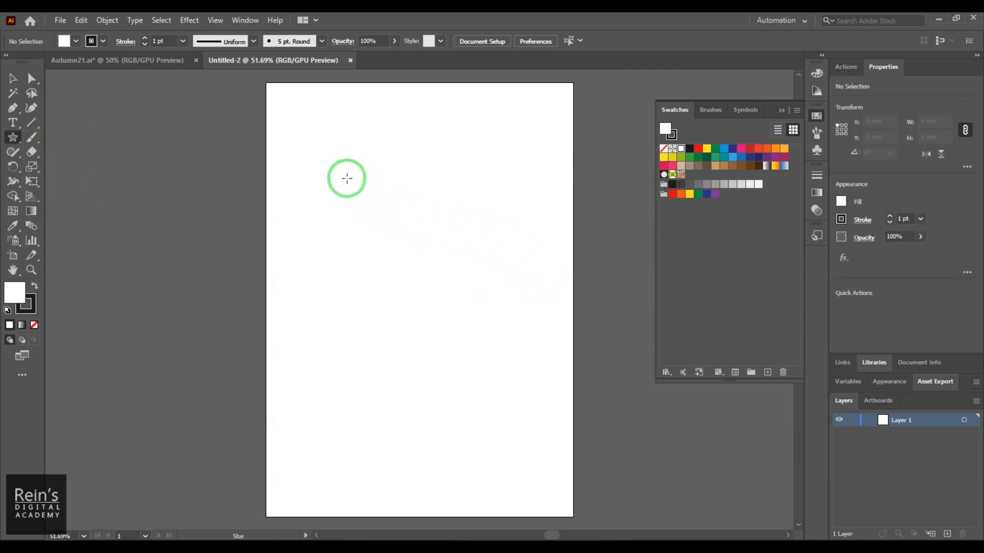
mouse_move(340, 171)
mouse_down()
mouse_move(433, 279)
mouse_move(398, 246)
mouse_up()
click(11, 79)
drag(309, 162, 404, 305)
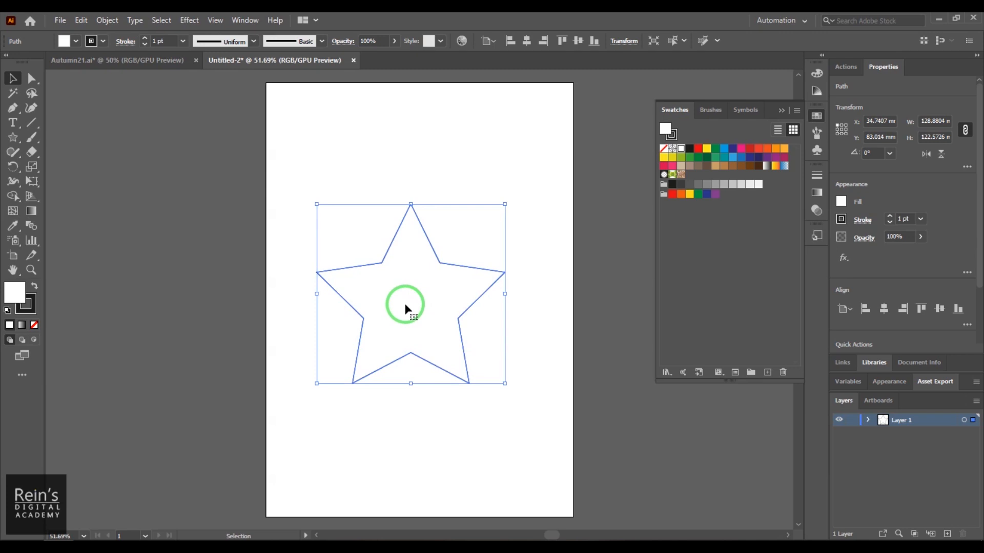
- Fill the star with the CMYK Magenta swatch
click(91, 45)
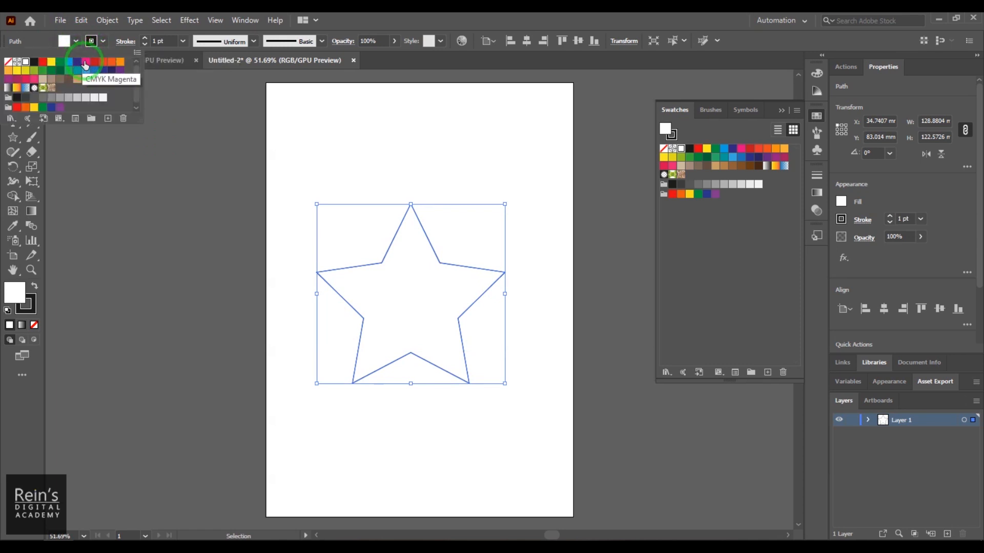
click(85, 63)
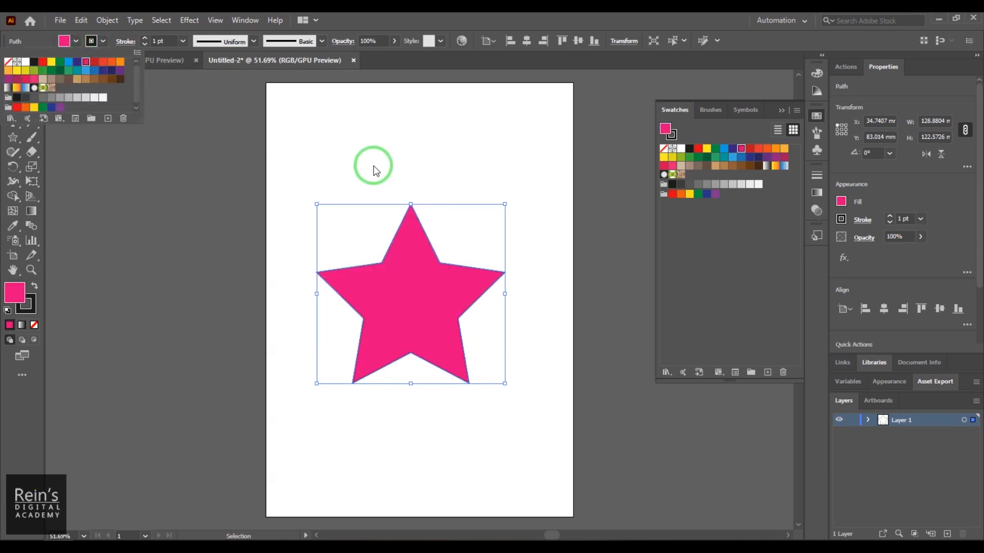
click(105, 43)
click(103, 43)
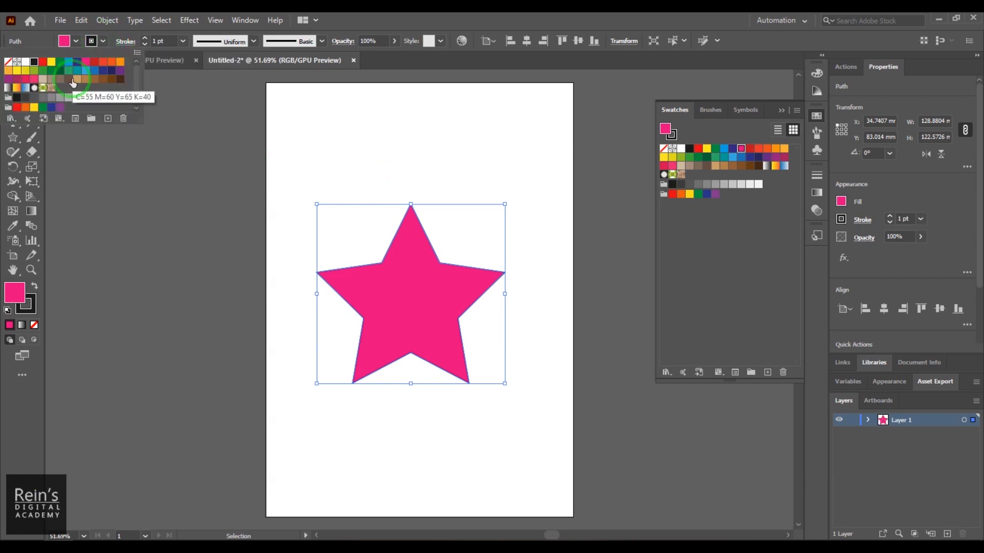
click(429, 138)
- Select the star and apply the default white-to-black linear gradient to it with the Gradient tool
drag(284, 188, 534, 430)
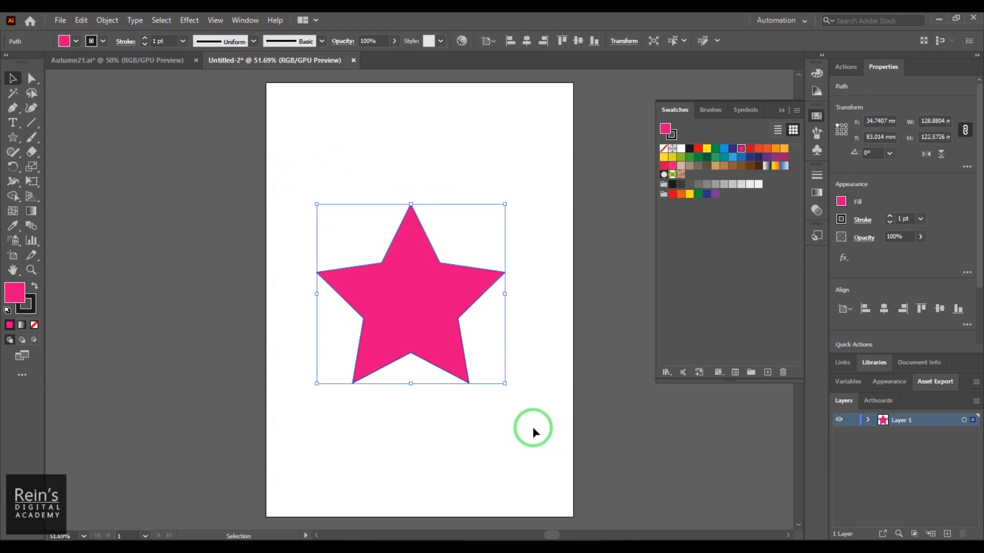
click(32, 211)
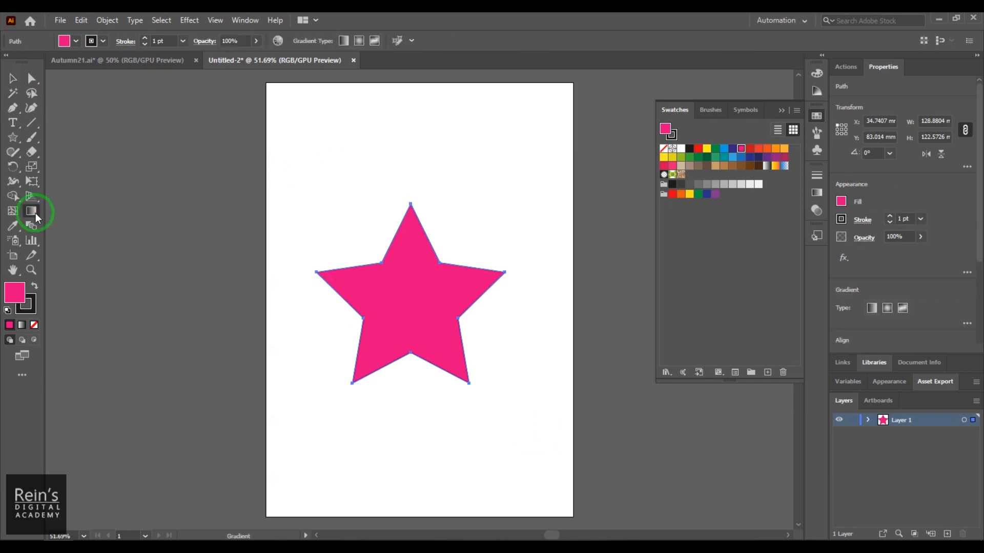
click(405, 314)
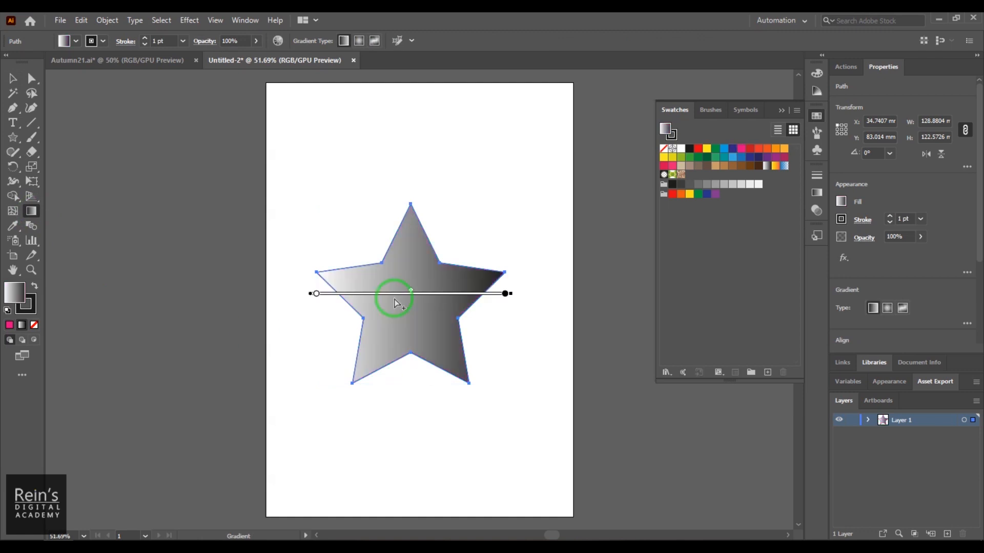
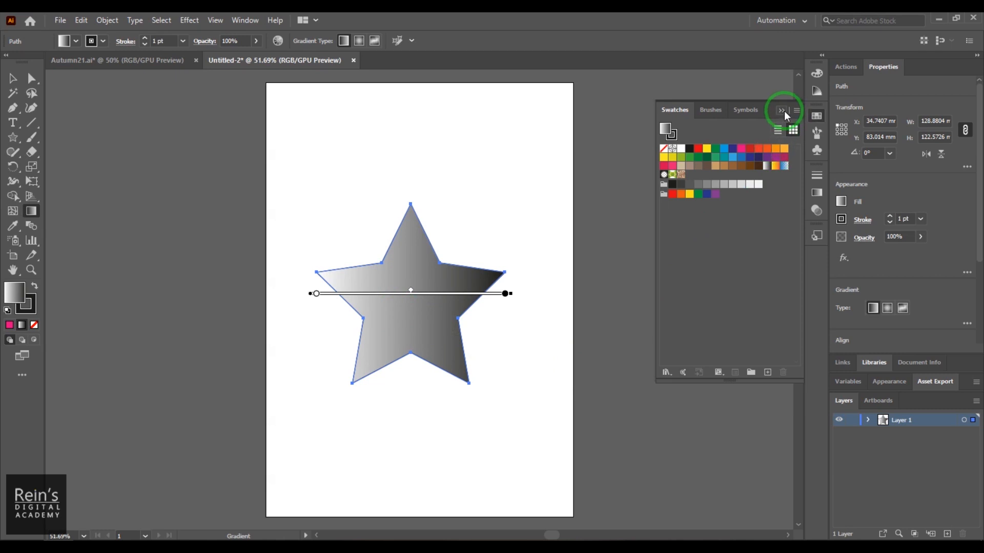
- Try the Orange, Yellow, Fading Sky and Super Soft Black Vignette gradient presets on the star, finishing with Orange, Yellow
click(814, 116)
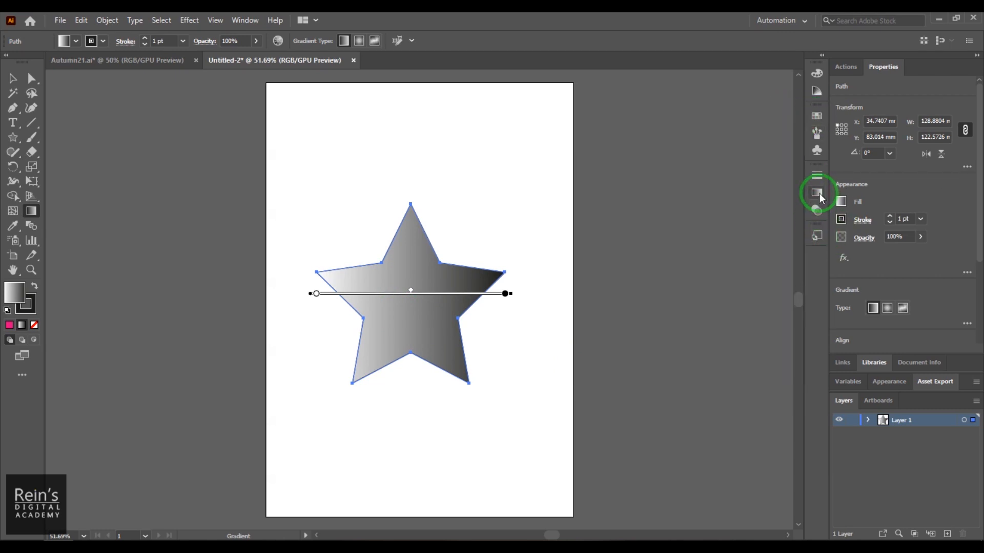
click(818, 193)
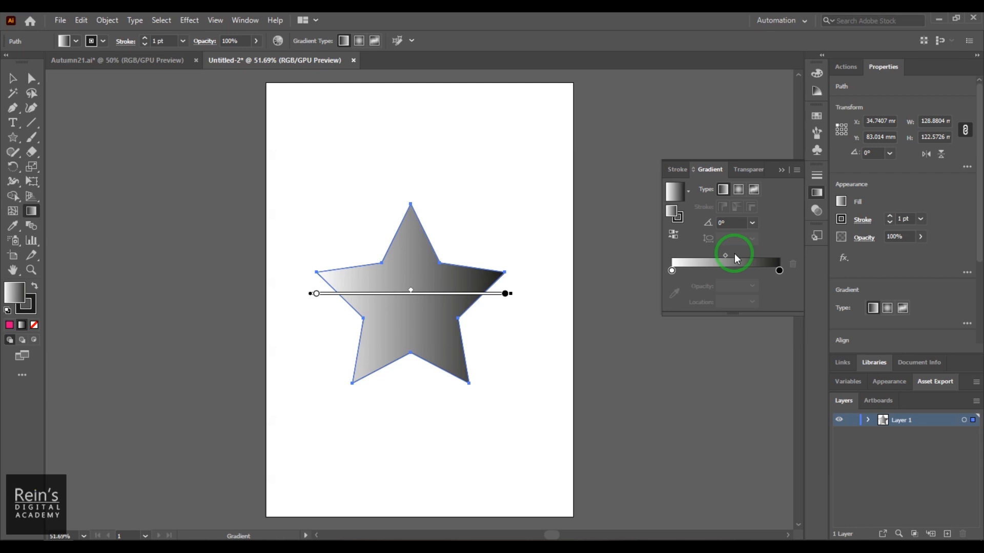
click(688, 192)
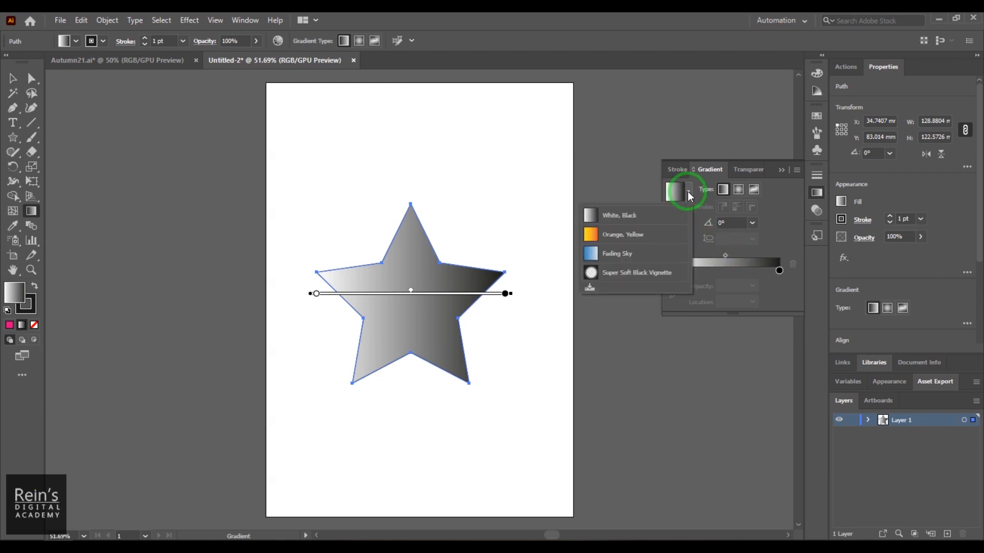
click(632, 234)
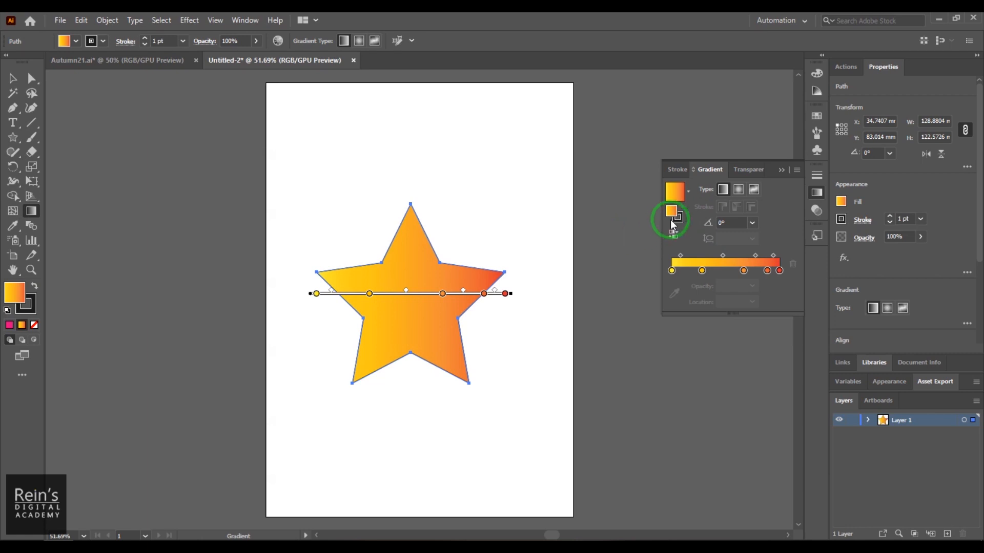
click(688, 193)
click(623, 253)
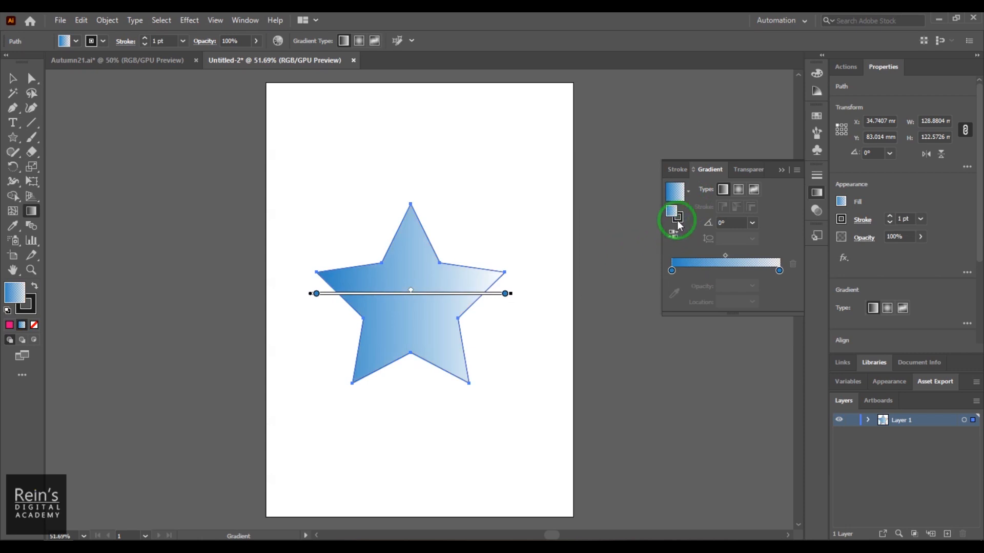
click(688, 192)
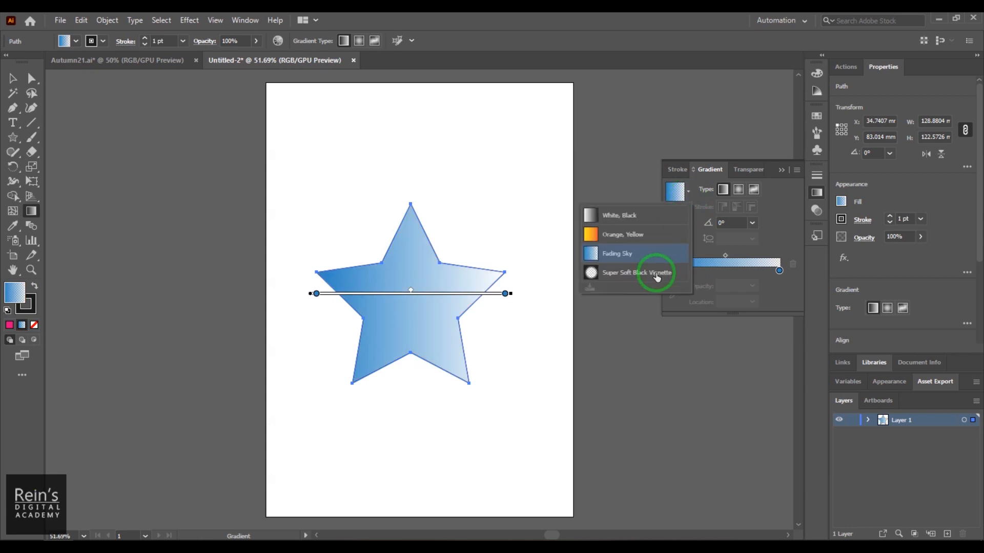
click(652, 272)
click(688, 192)
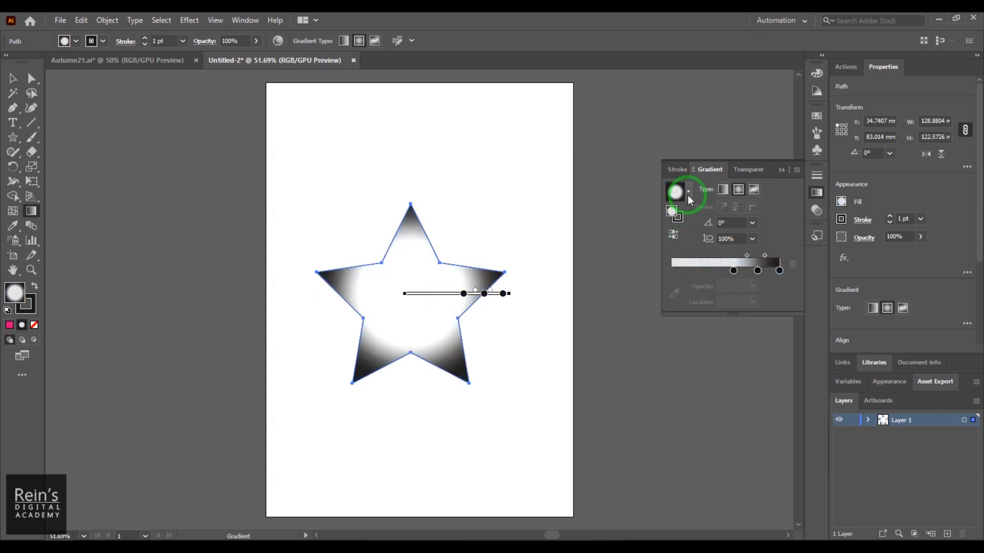
click(643, 232)
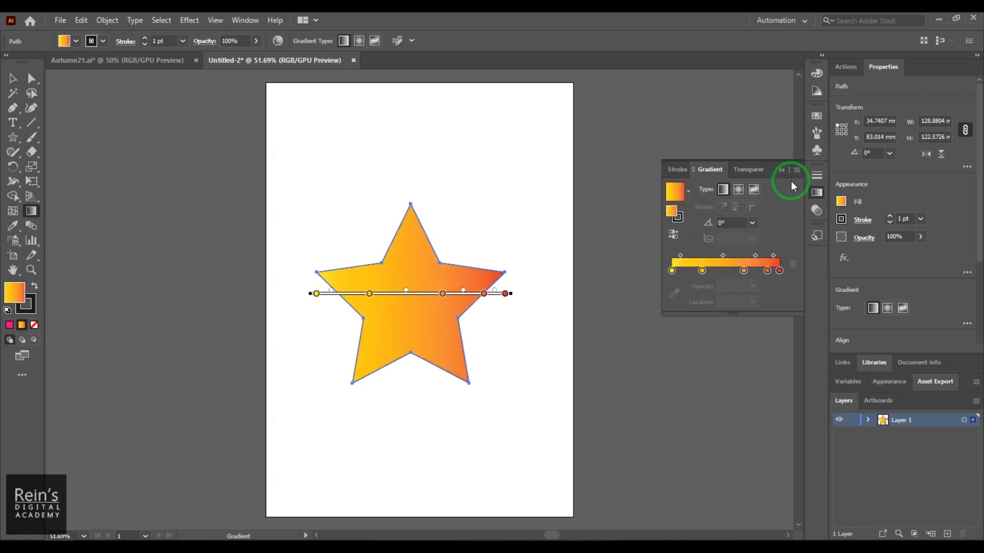
- Try the saved gradient swatches on the star one after another, from white-to-black through Fading Sky to the radial black vignette
click(817, 192)
click(816, 115)
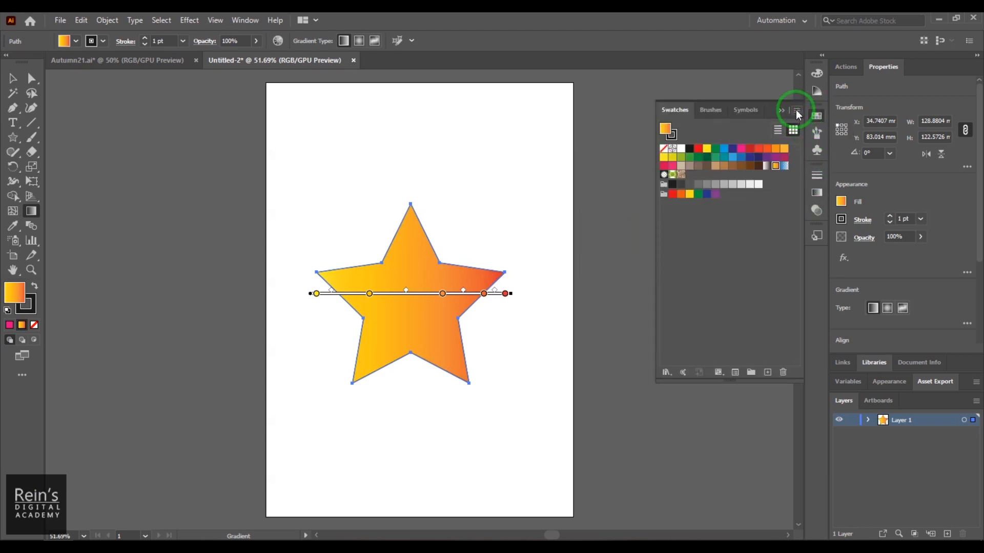
click(766, 166)
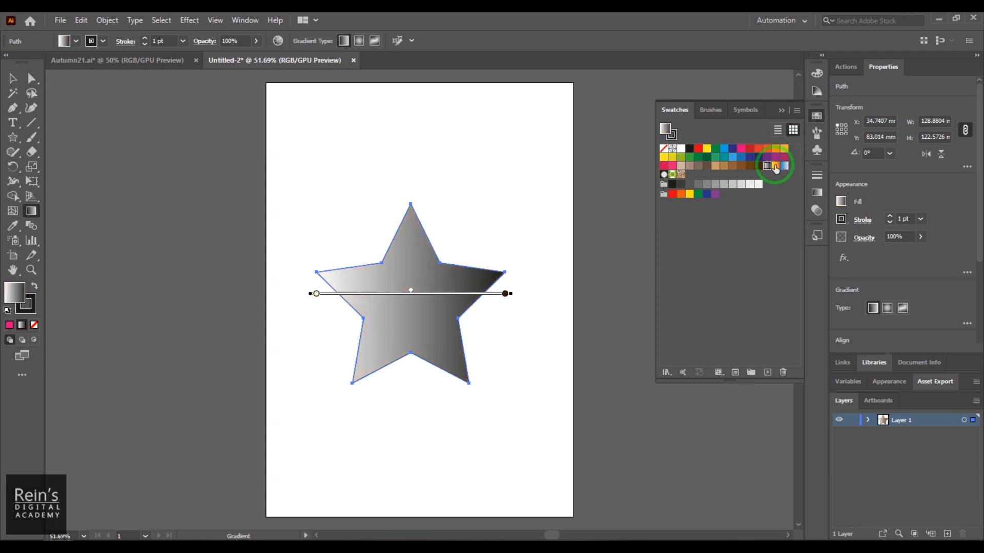
click(779, 166)
click(783, 166)
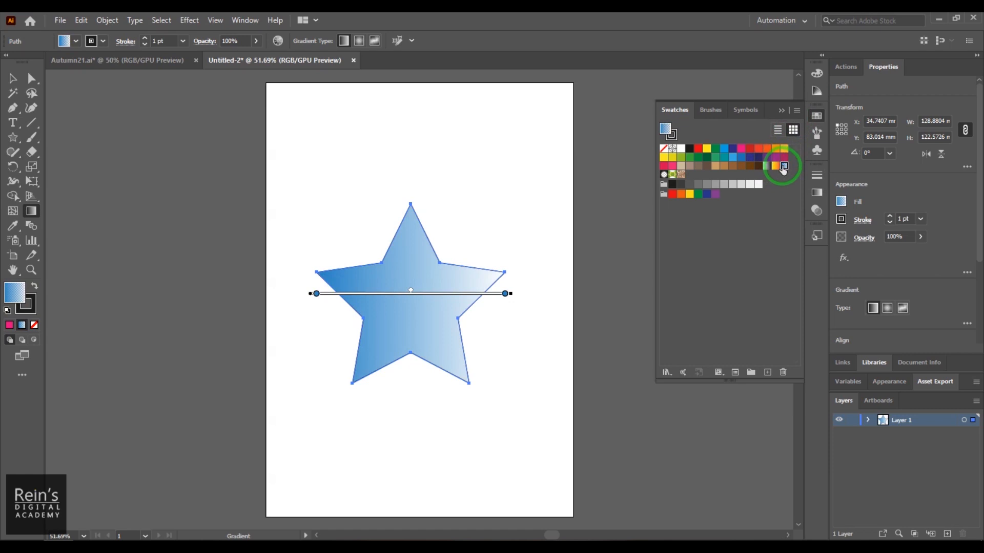
click(664, 175)
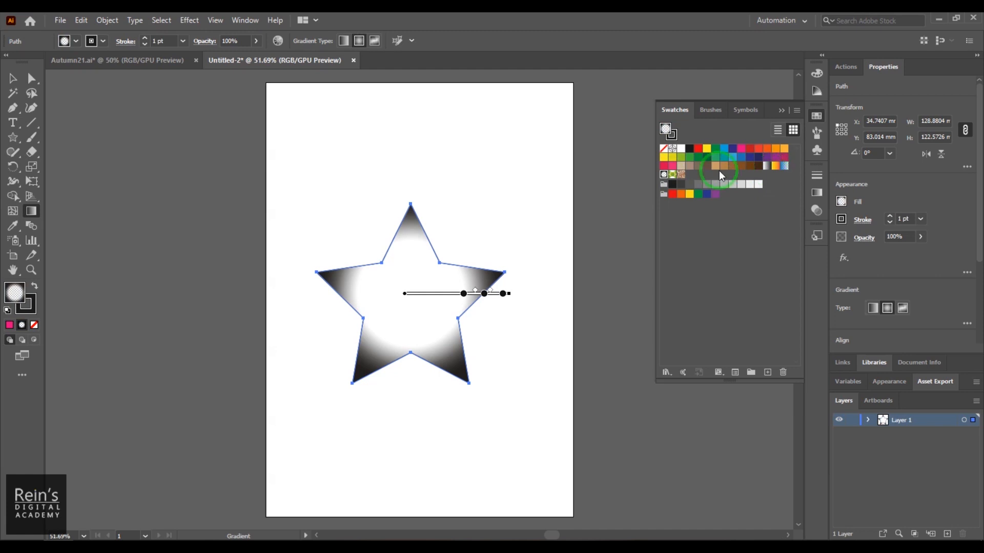
click(798, 110)
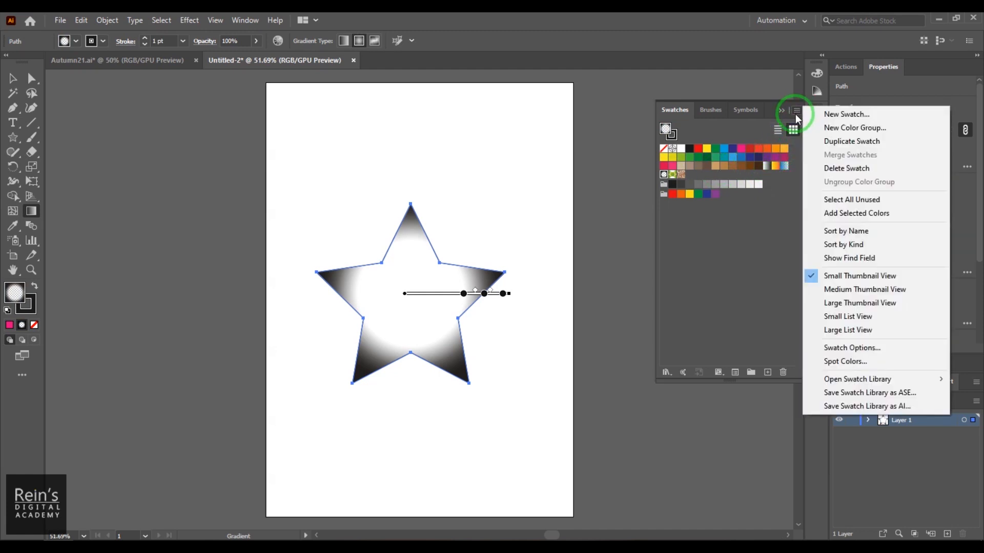
mouse_move(852, 383)
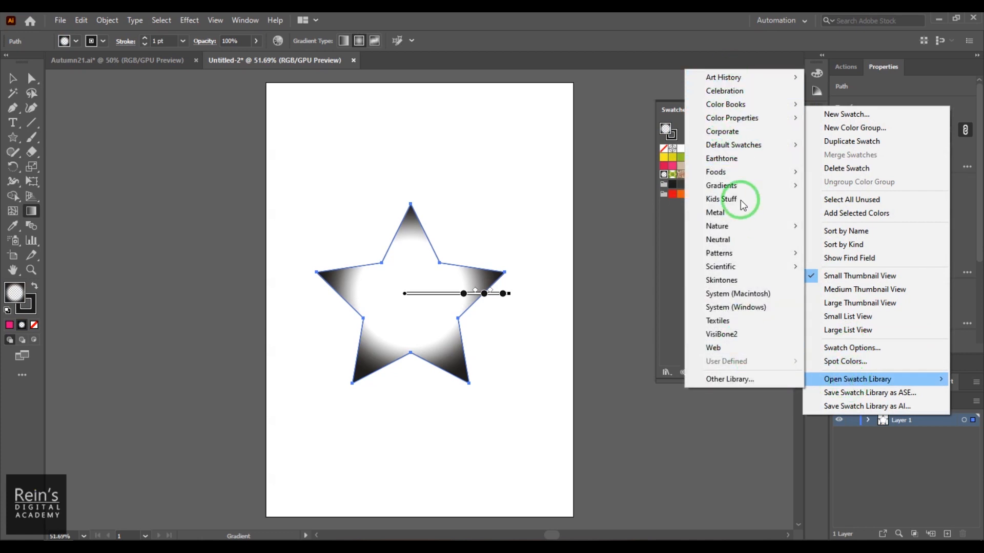
mouse_move(754, 195)
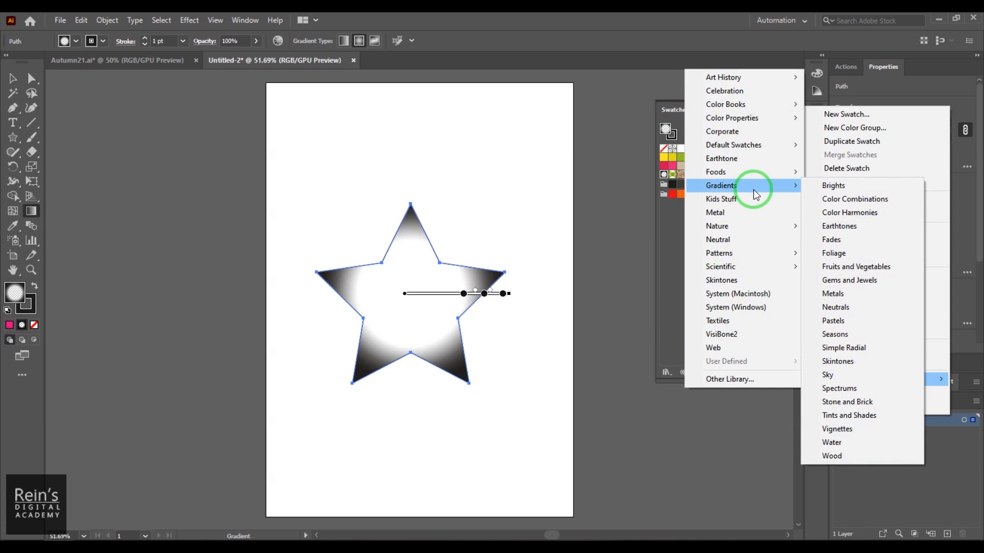
mouse_move(753, 175)
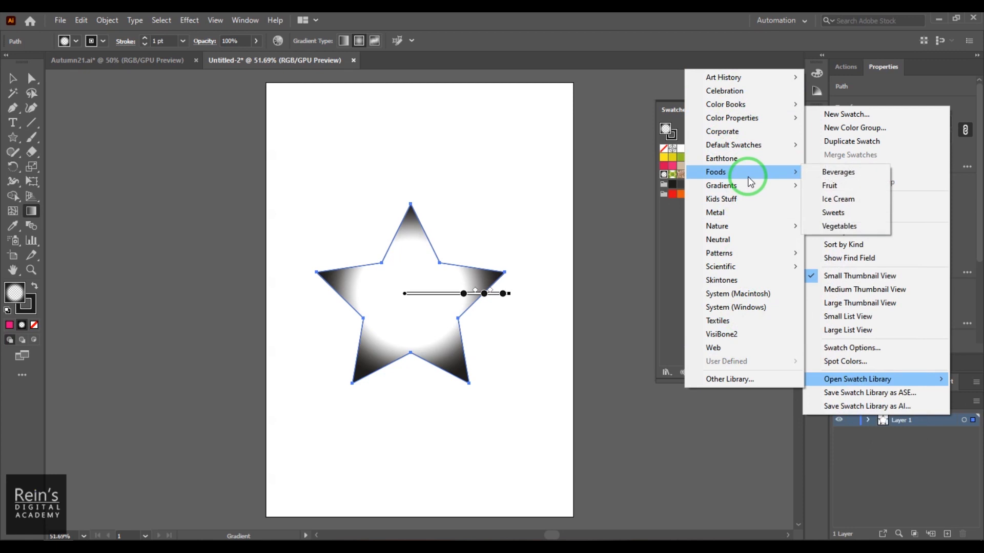
click(817, 177)
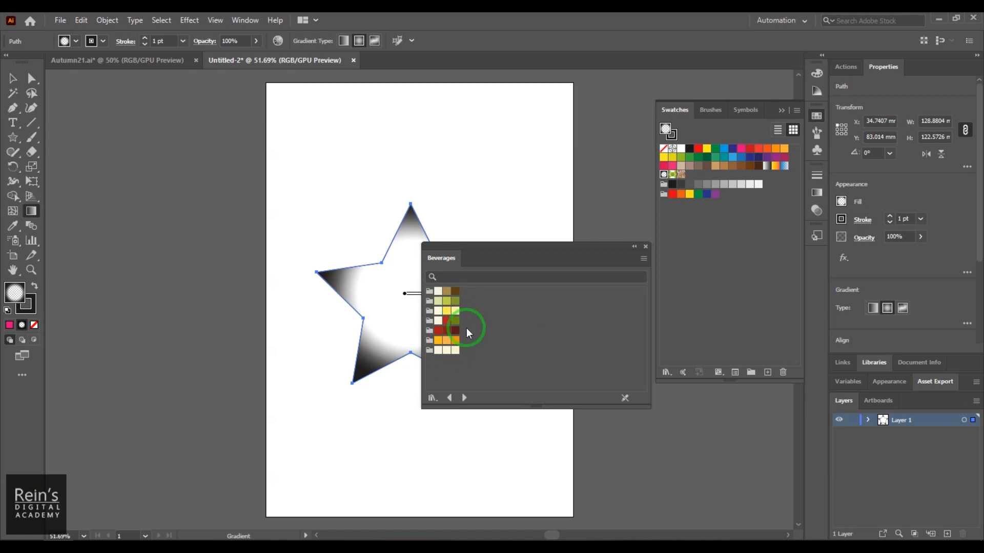
click(646, 246)
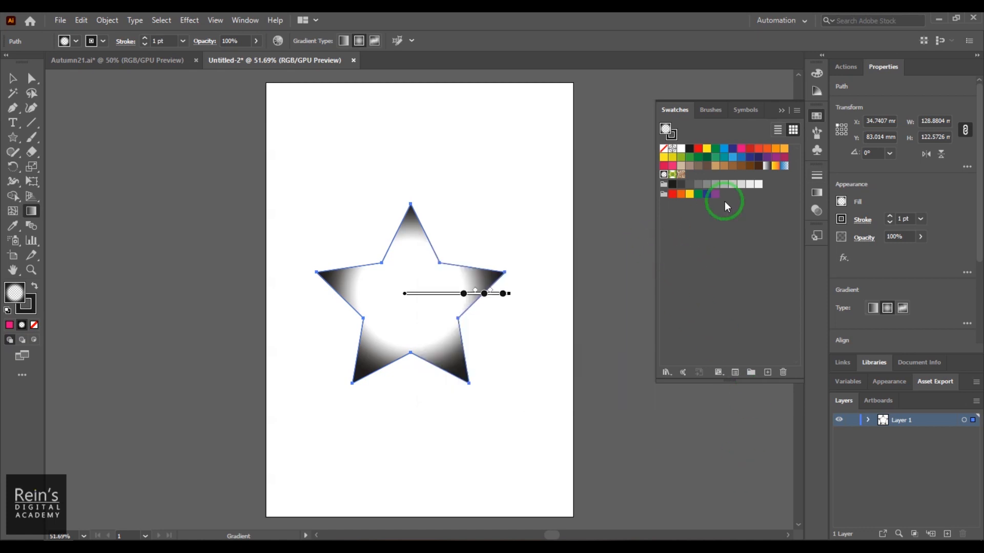
- Open the Sky gradient swatch library and move it clear of the star
click(796, 110)
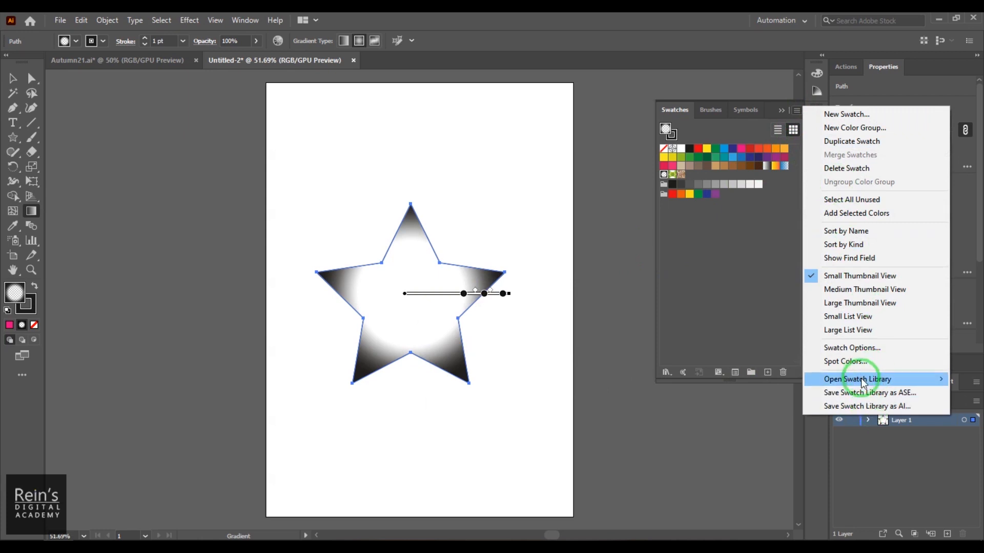
mouse_move(763, 186)
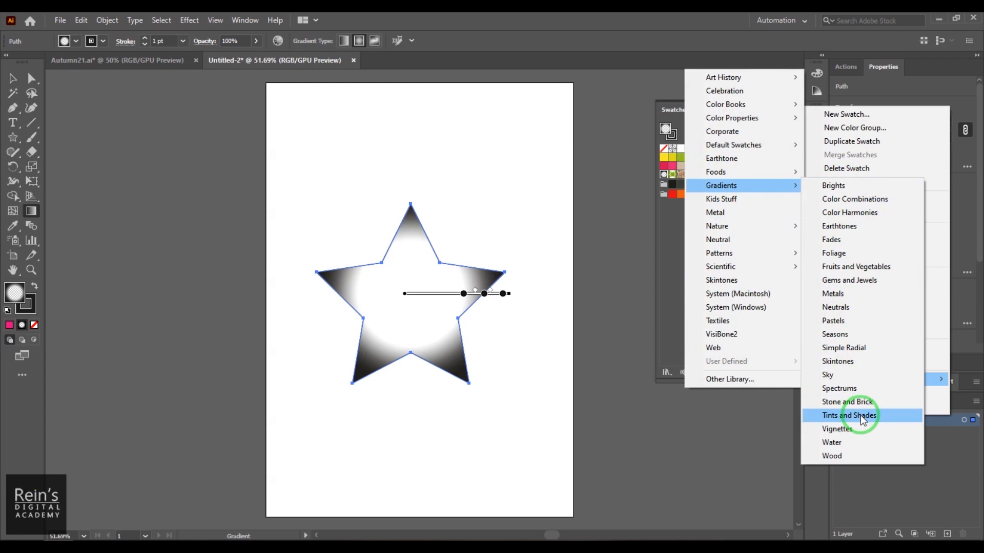
click(848, 374)
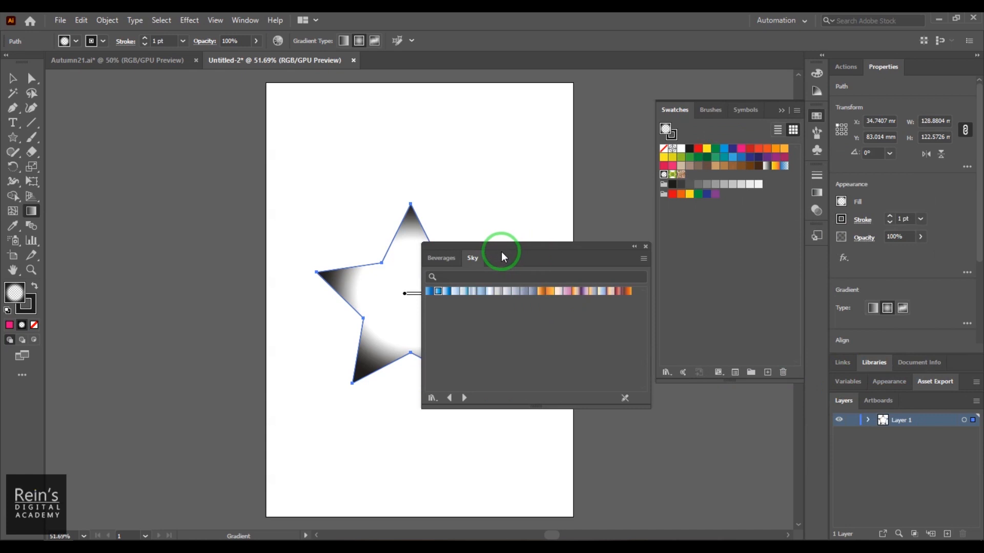
drag(540, 248, 632, 119)
- Apply several Sky library gradients to the star, from pale blues to the orange-red and dark purple one, and close the library
click(574, 164)
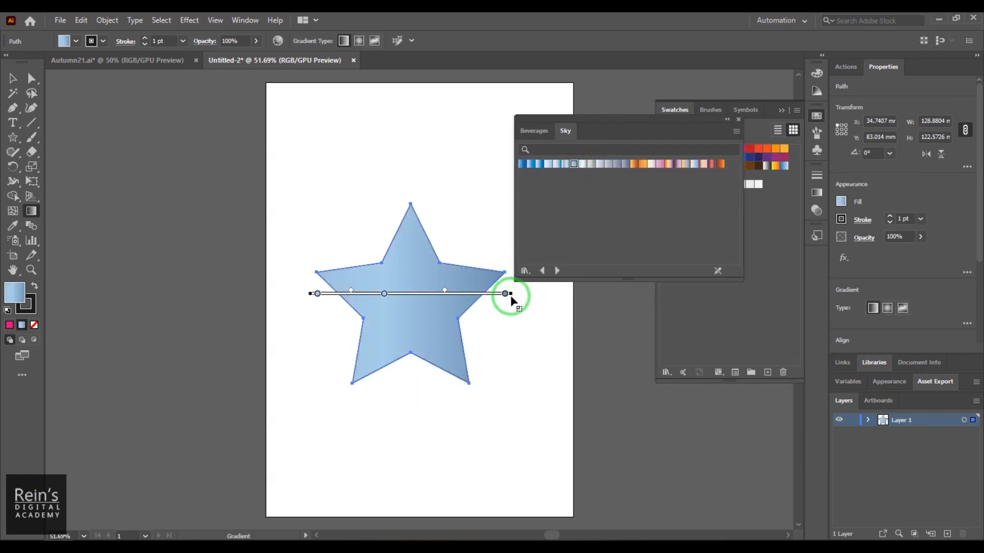
click(565, 164)
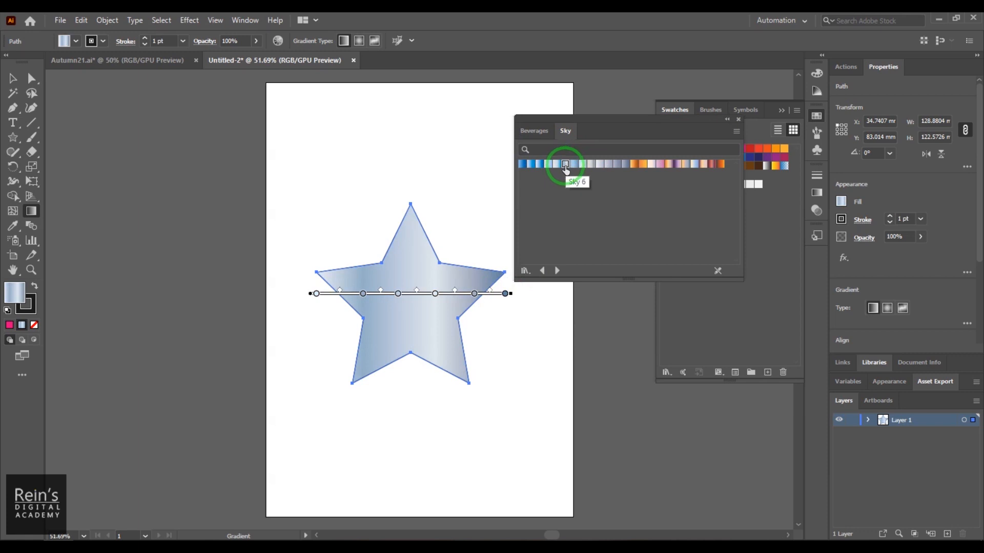
click(618, 165)
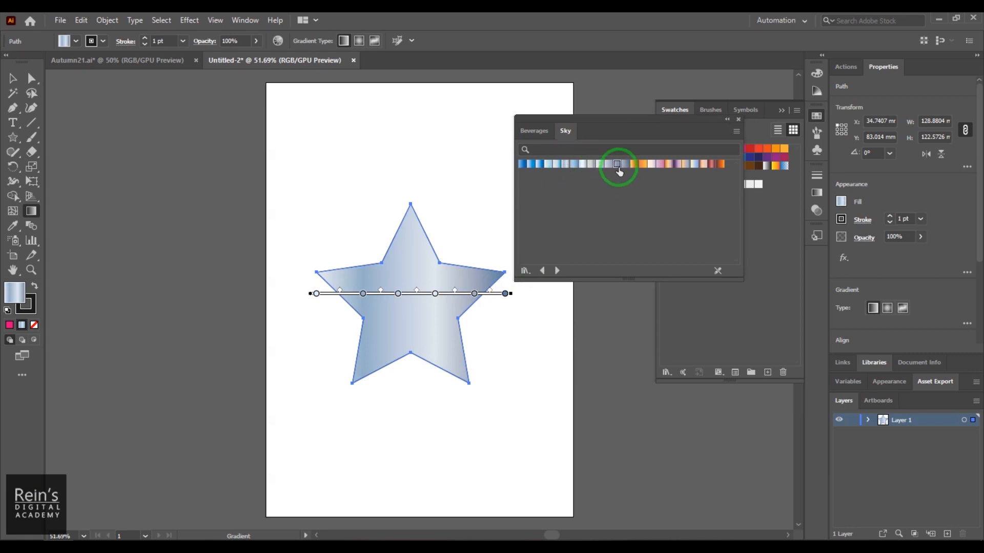
click(661, 166)
click(669, 166)
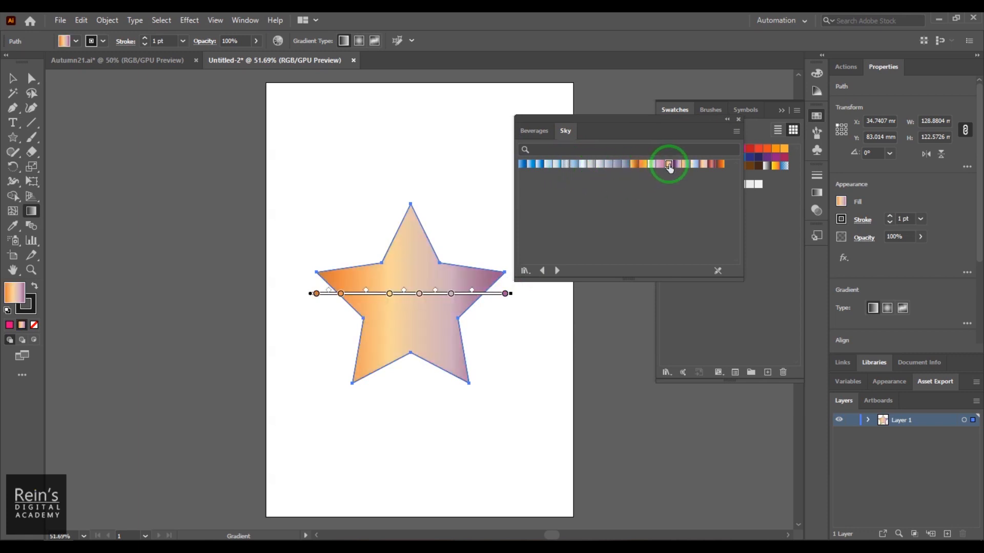
click(687, 165)
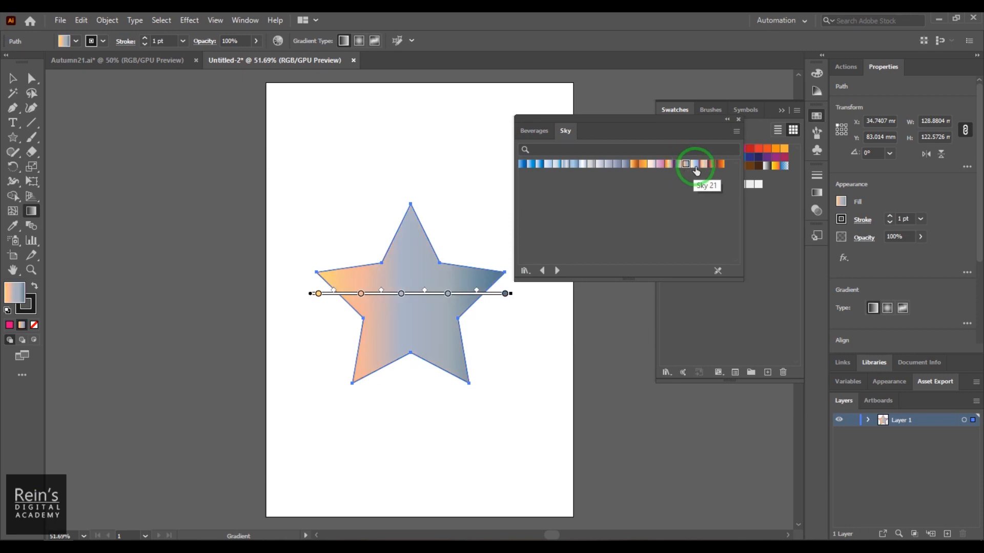
click(701, 165)
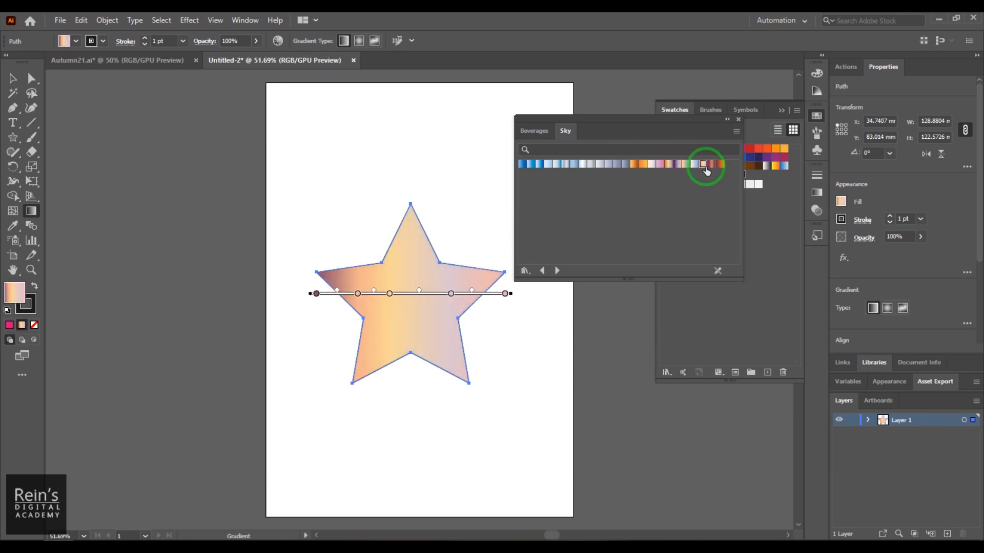
click(711, 165)
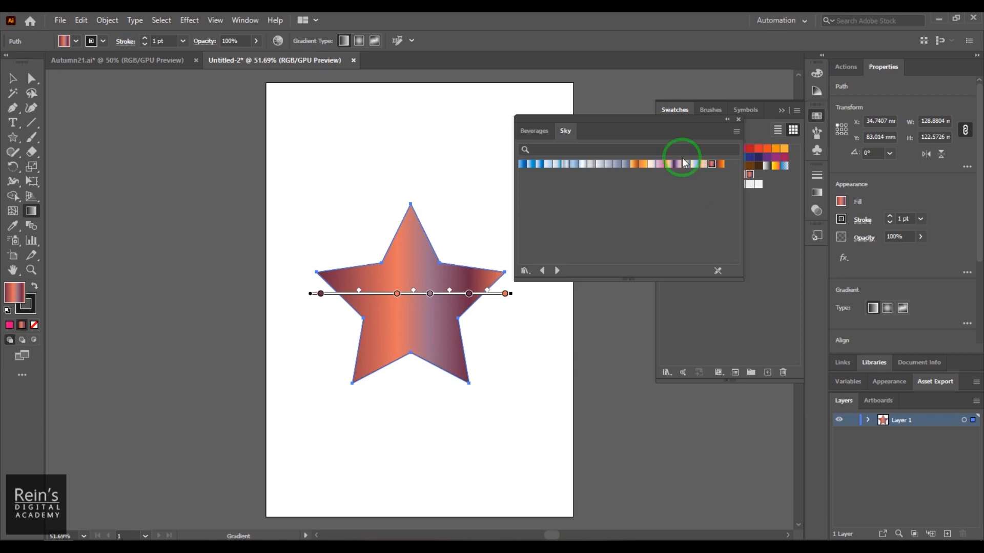
drag(613, 123, 564, 115)
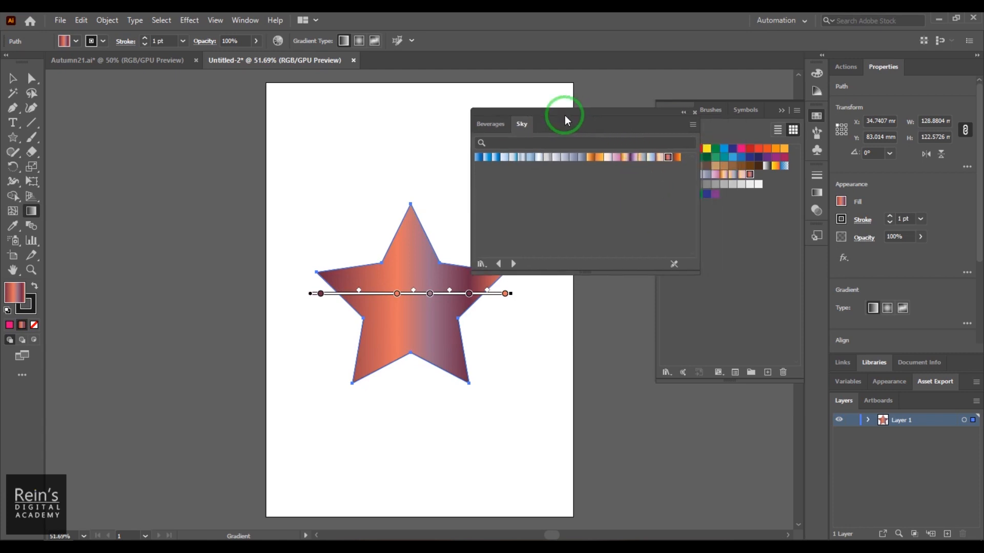
click(695, 112)
- Open the Foliage gradient library, try its green, golden and teal gradients on the star, keep the dark teal one, and close the library
click(797, 110)
mouse_move(856, 379)
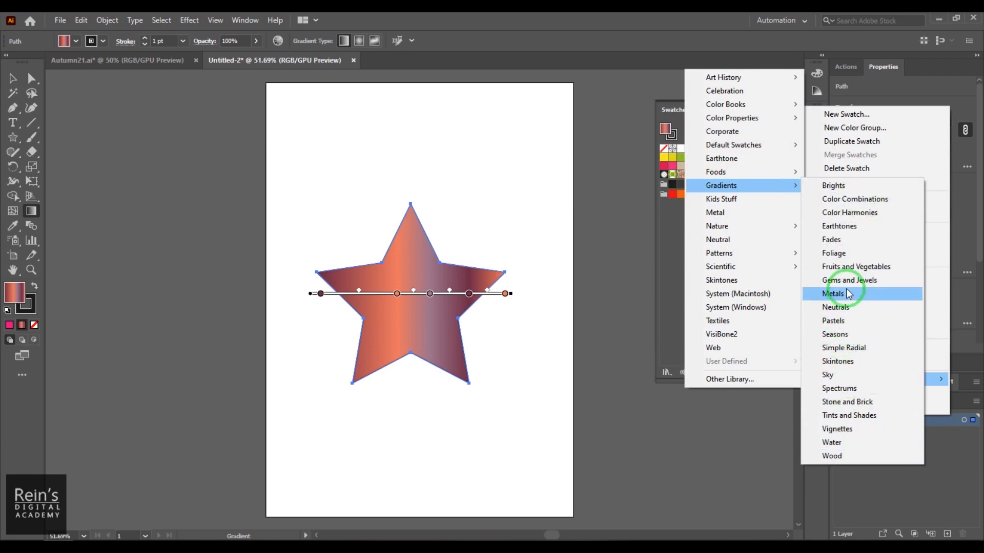
click(856, 255)
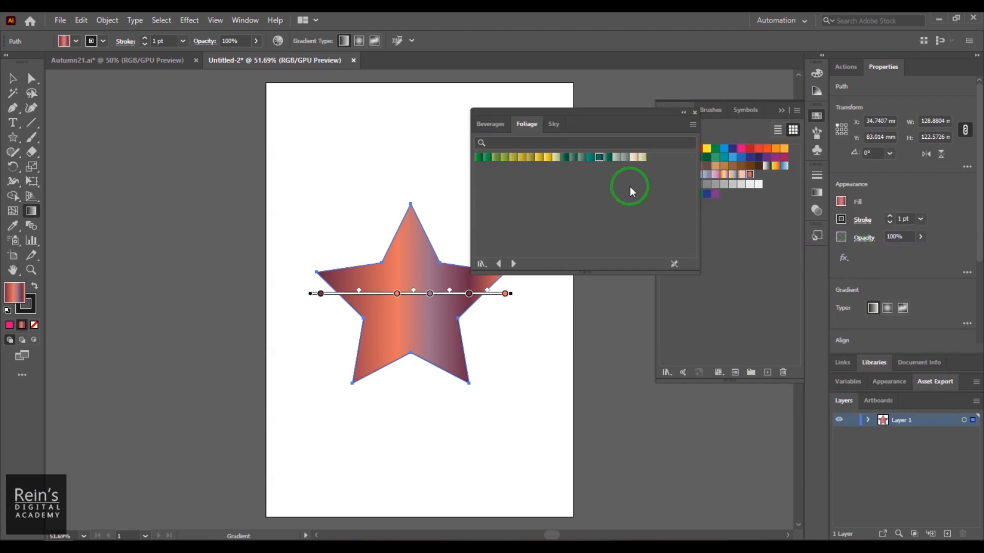
click(505, 157)
click(543, 159)
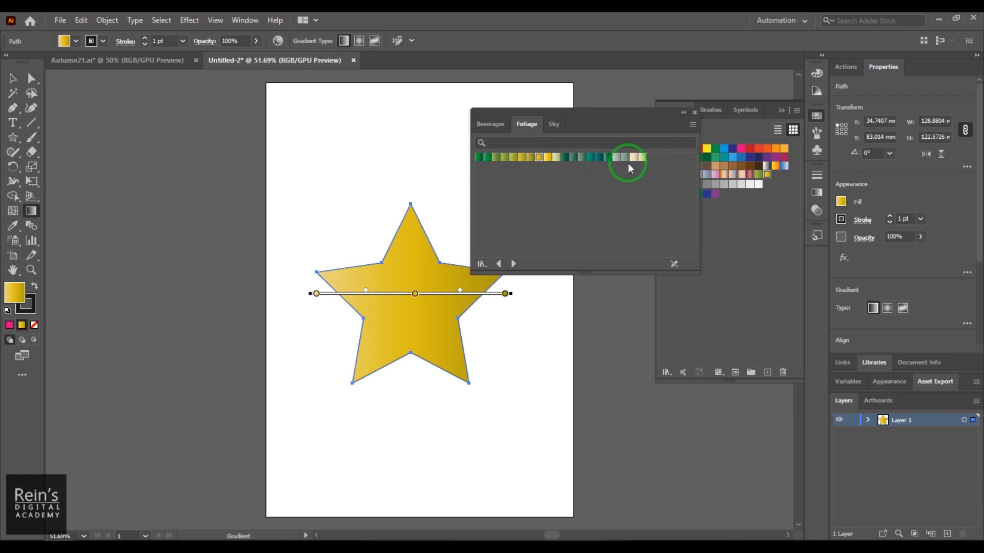
click(590, 157)
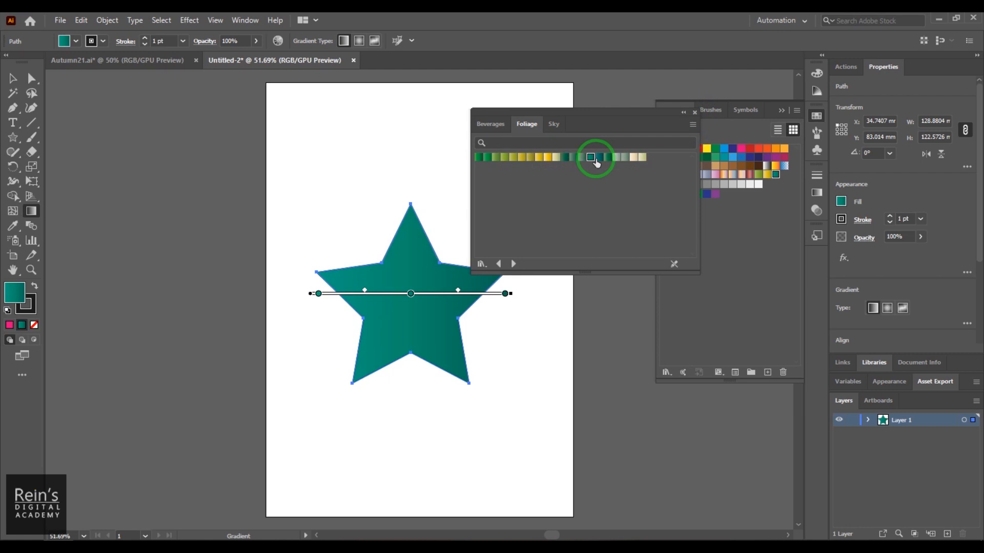
click(599, 158)
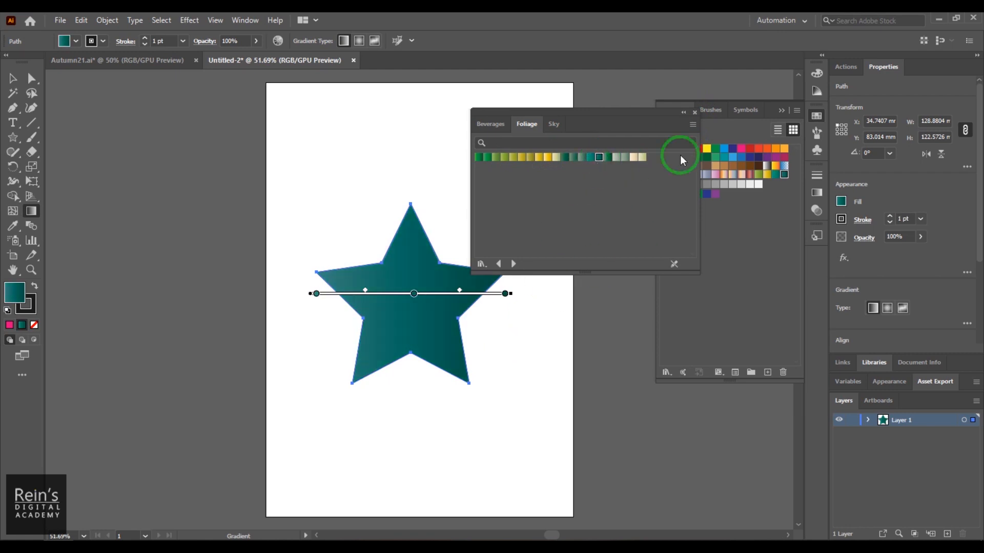
click(695, 112)
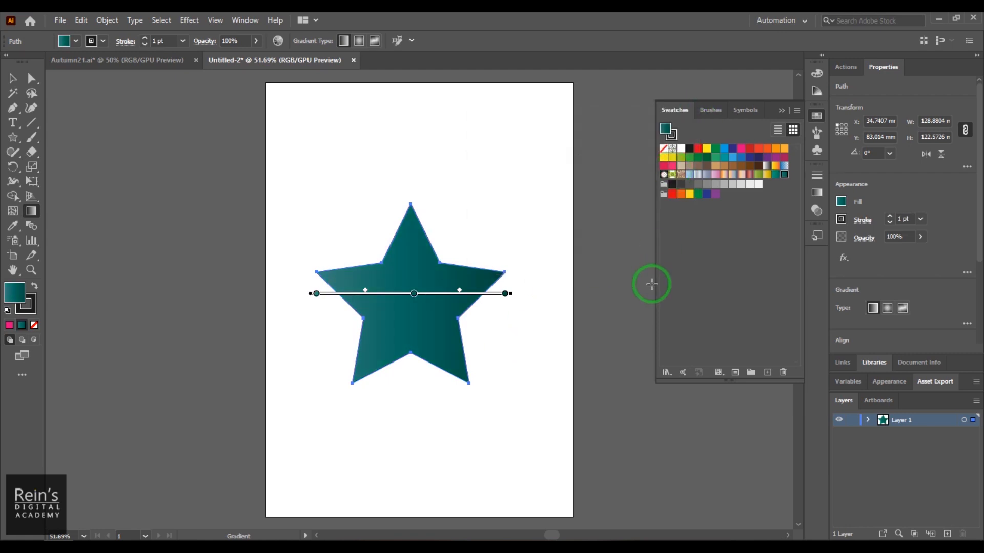
- Open the Color Harmonies gradient swatch library
click(817, 116)
click(816, 193)
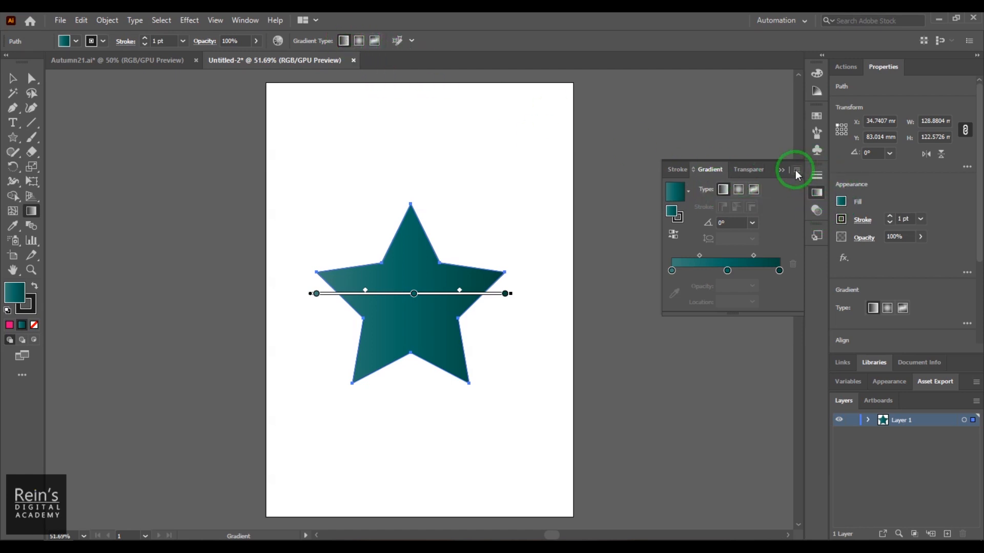
click(816, 117)
click(798, 111)
mouse_move(820, 379)
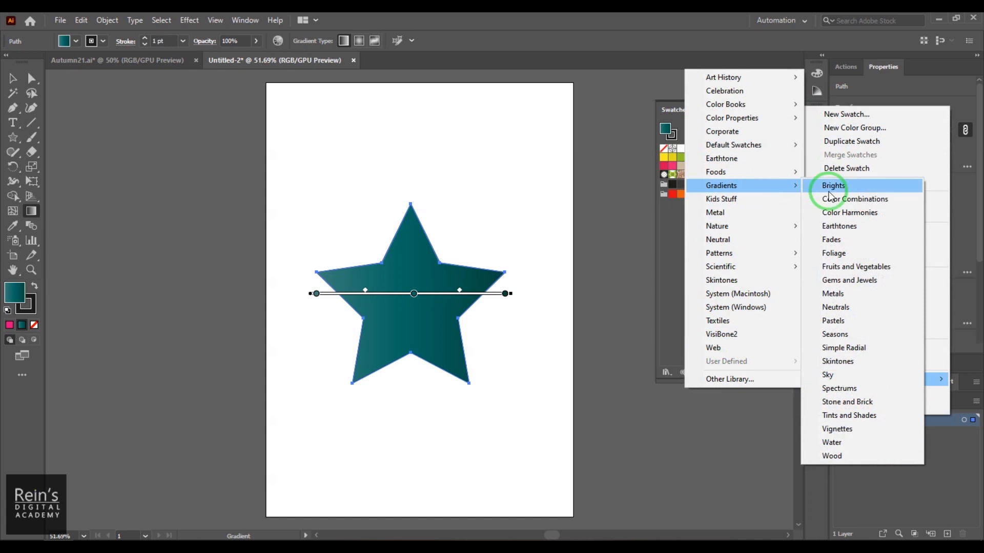
click(878, 213)
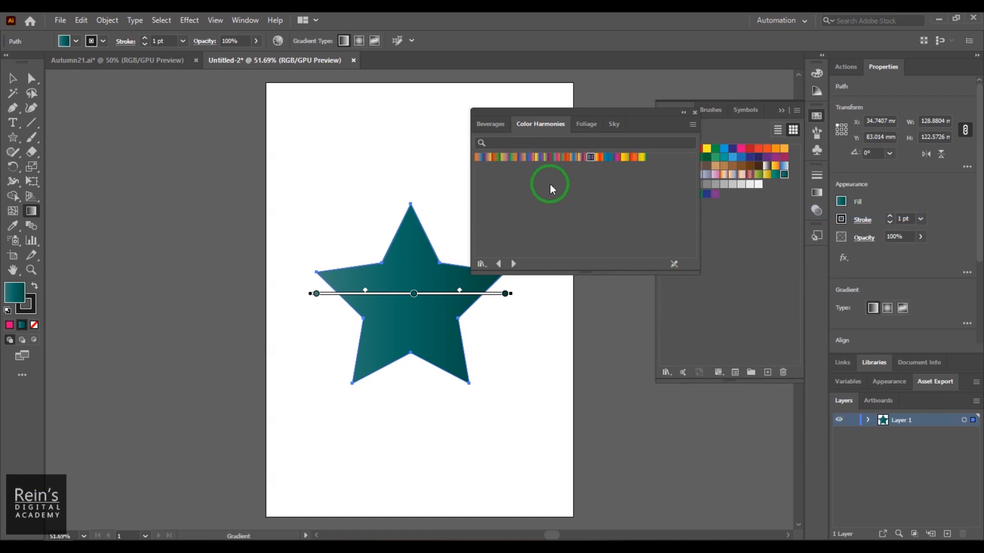
- Try several Color Harmonies gradients on the star, keep the yellow, purple and orange one, and close the library
click(487, 160)
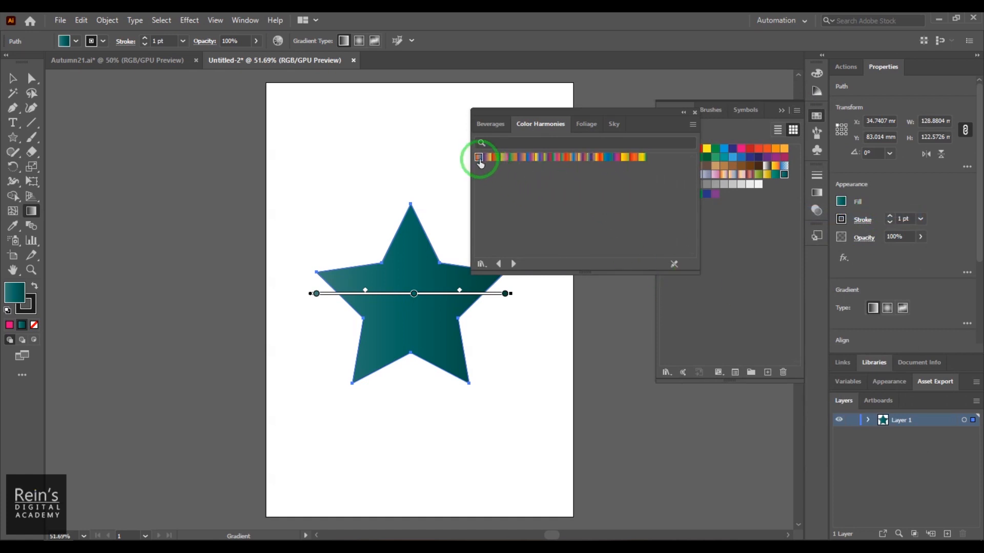
click(534, 160)
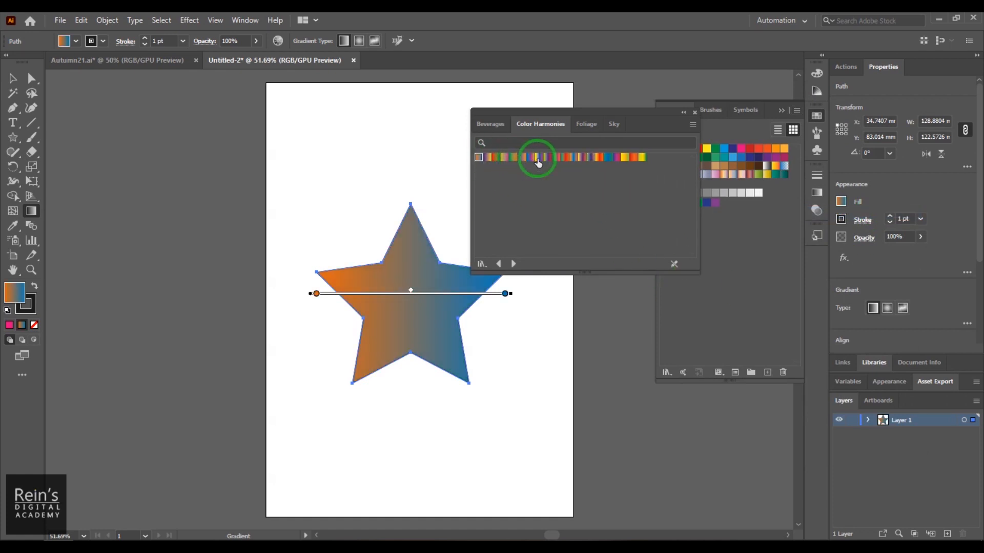
click(582, 157)
click(694, 113)
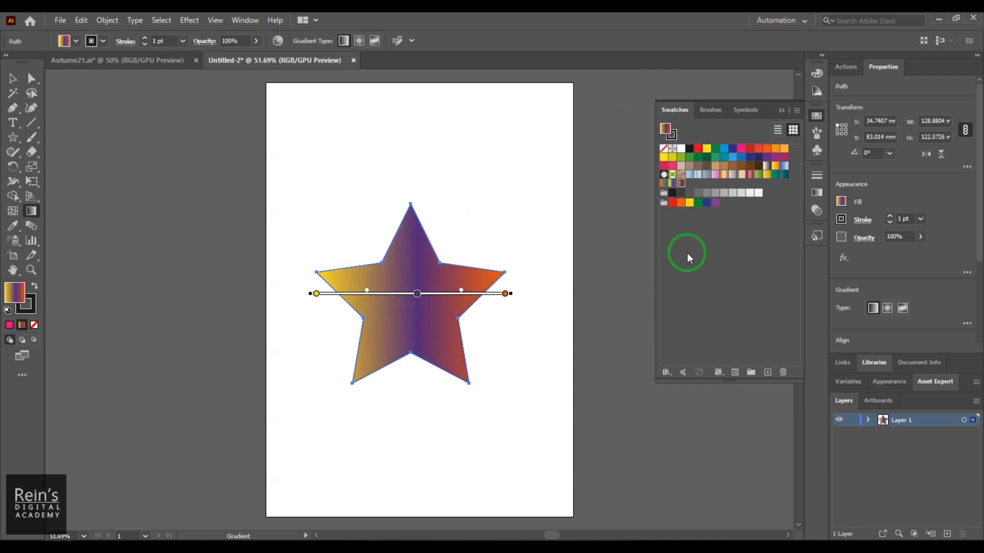
- Show the gradient's settings and slide the linear gradient sideways across the star to shift its color bands
click(818, 190)
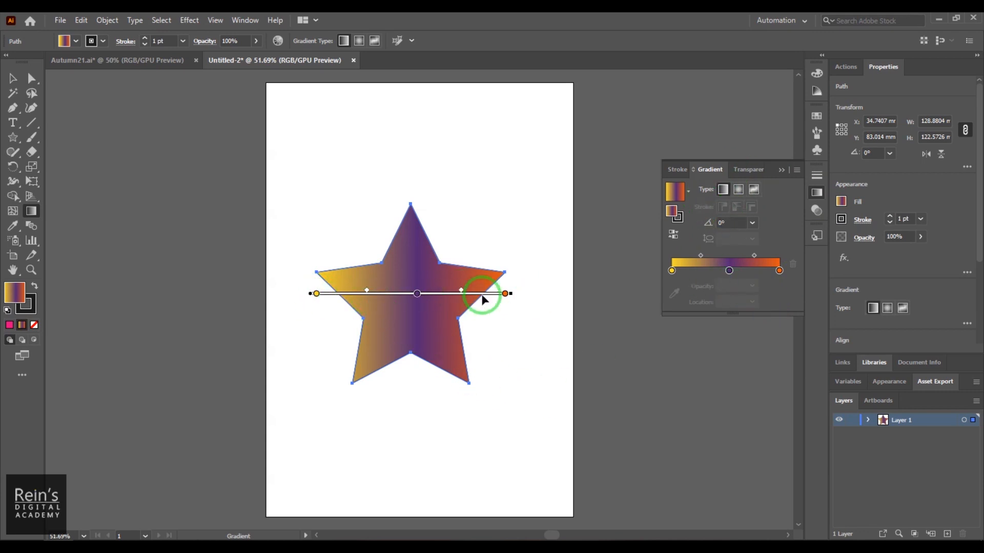
mouse_move(482, 296)
mouse_down()
mouse_move(474, 324)
mouse_move(473, 315)
mouse_up()
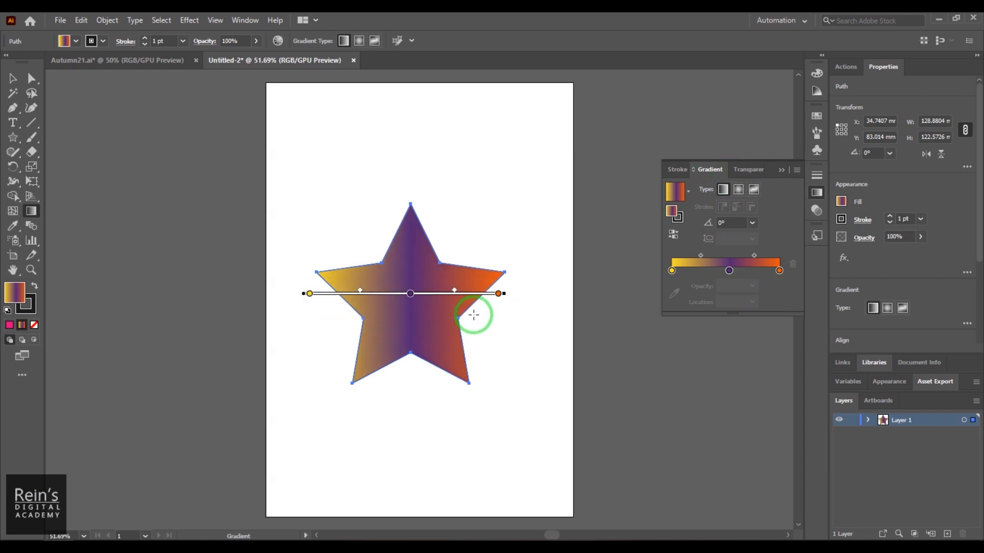
drag(474, 353, 487, 303)
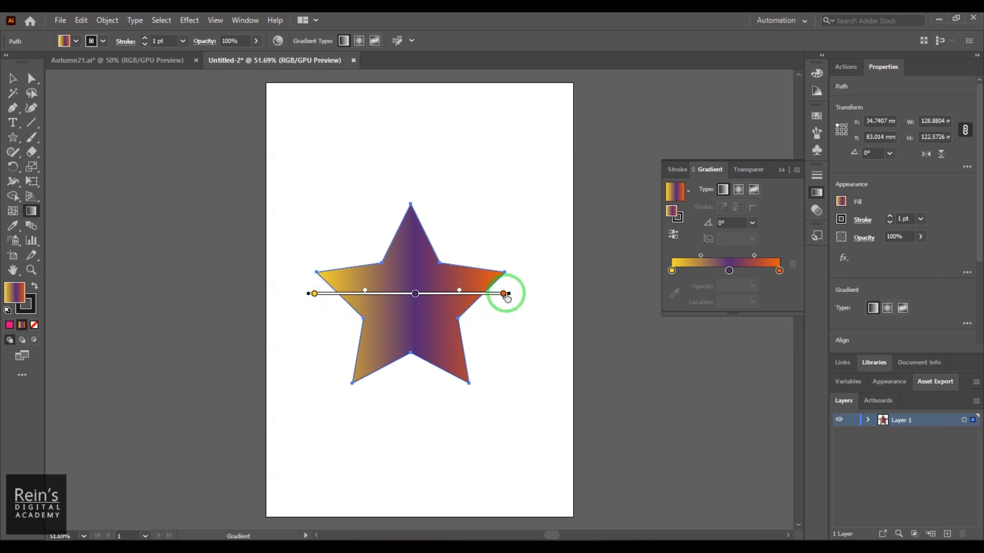
mouse_move(311, 296)
mouse_down()
mouse_move(324, 320)
mouse_move(404, 329)
mouse_move(340, 324)
mouse_move(394, 350)
mouse_move(398, 291)
mouse_move(332, 293)
mouse_up()
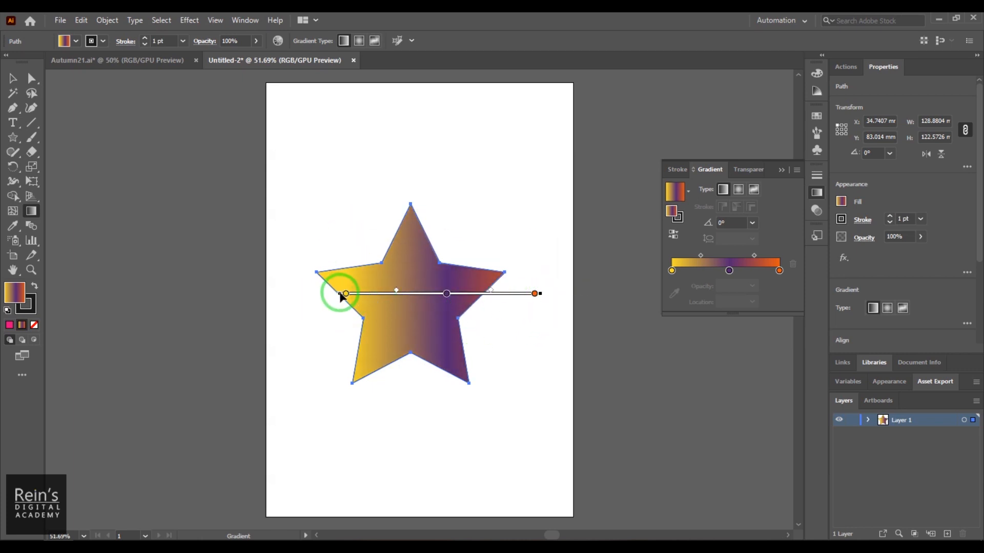
- Remove the yellow color stop and reposition the purple-to-orange gradient so it starts just outside the star's left point
mouse_move(340, 296)
mouse_down()
mouse_move(331, 213)
mouse_move(331, 297)
mouse_move(450, 297)
mouse_move(378, 298)
mouse_move(373, 253)
mouse_move(373, 373)
mouse_move(373, 294)
mouse_move(293, 295)
mouse_move(459, 297)
mouse_move(353, 297)
mouse_up()
mouse_move(458, 294)
mouse_down()
mouse_move(266, 292)
mouse_move(284, 296)
mouse_move(287, 221)
mouse_up()
drag(285, 295, 296, 361)
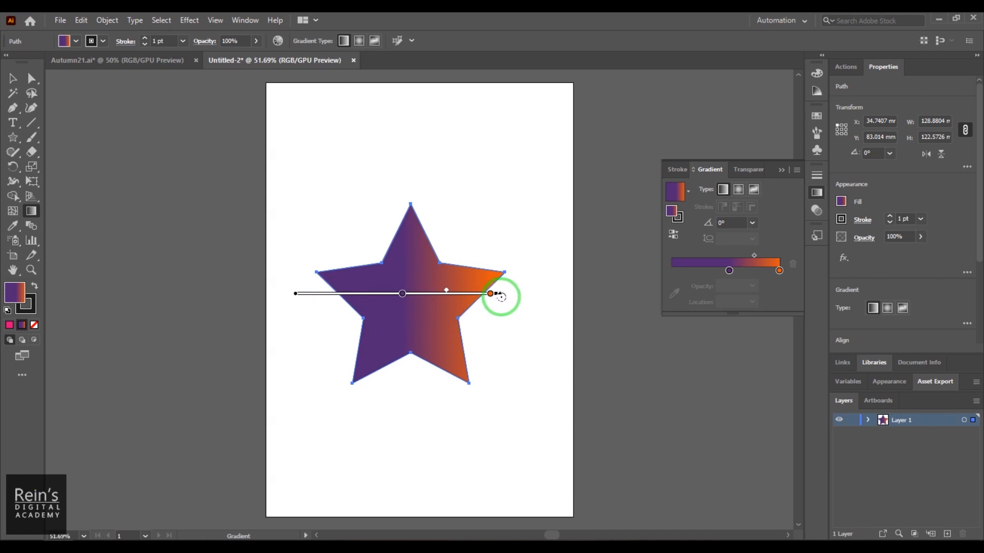
- Rotate the star's gradient to about -79° and adjust its position and length so purple blends down into orange
mouse_move(502, 297)
mouse_down()
mouse_move(496, 364)
mouse_move(461, 426)
mouse_up()
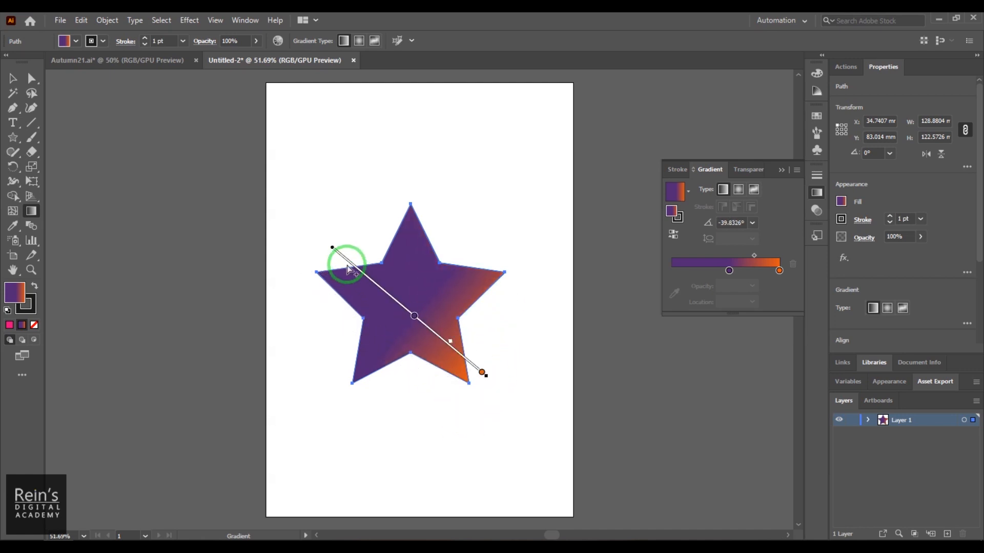
mouse_move(333, 258)
mouse_down()
mouse_move(398, 300)
mouse_move(405, 353)
mouse_move(444, 342)
mouse_move(391, 222)
mouse_move(351, 263)
mouse_move(318, 208)
mouse_move(303, 223)
mouse_up()
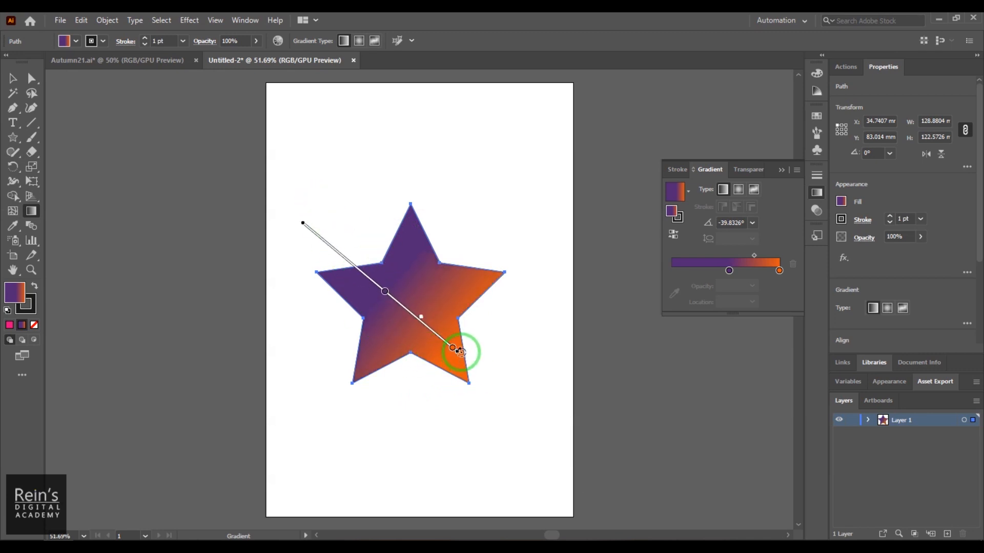
mouse_move(457, 354)
mouse_down()
mouse_move(439, 402)
mouse_move(466, 380)
mouse_move(455, 362)
mouse_move(378, 412)
mouse_move(423, 404)
mouse_move(433, 390)
mouse_move(440, 436)
mouse_move(419, 367)
mouse_up()
drag(441, 433, 432, 384)
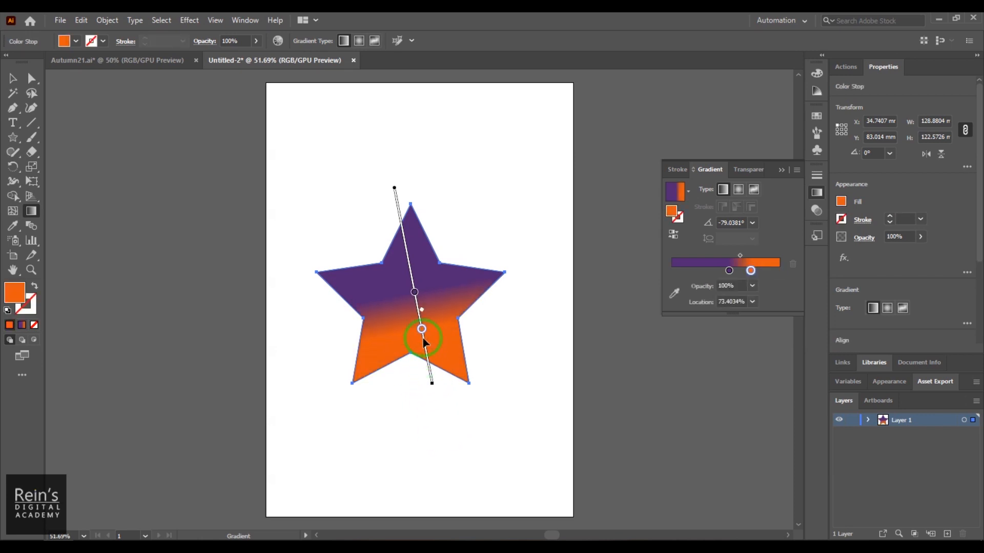
- Move the orange stop to the gradient's end, shift the purple stop to about 42%, and fine-tune the gradient's position over the star
drag(424, 343, 433, 413)
mouse_move(394, 188)
mouse_down()
mouse_move(394, 199)
mouse_move(389, 165)
mouse_up()
drag(415, 278, 406, 248)
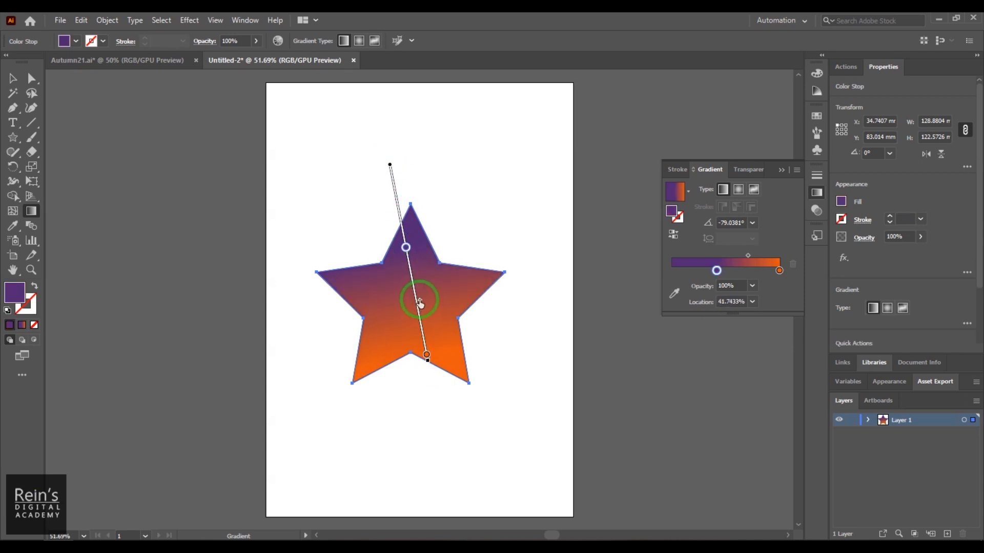
mouse_move(419, 303)
mouse_down()
mouse_move(409, 272)
mouse_move(431, 357)
mouse_move(408, 259)
mouse_move(414, 305)
mouse_up()
mouse_move(389, 165)
mouse_down()
mouse_move(399, 209)
mouse_move(374, 176)
mouse_move(391, 173)
mouse_up()
- Add a purple stop at the gradient's start and move the middle purple stop to about 50.7%
click(717, 272)
mouse_move(719, 273)
mouse_down()
mouse_move(735, 272)
mouse_move(671, 271)
mouse_move(726, 272)
mouse_up()
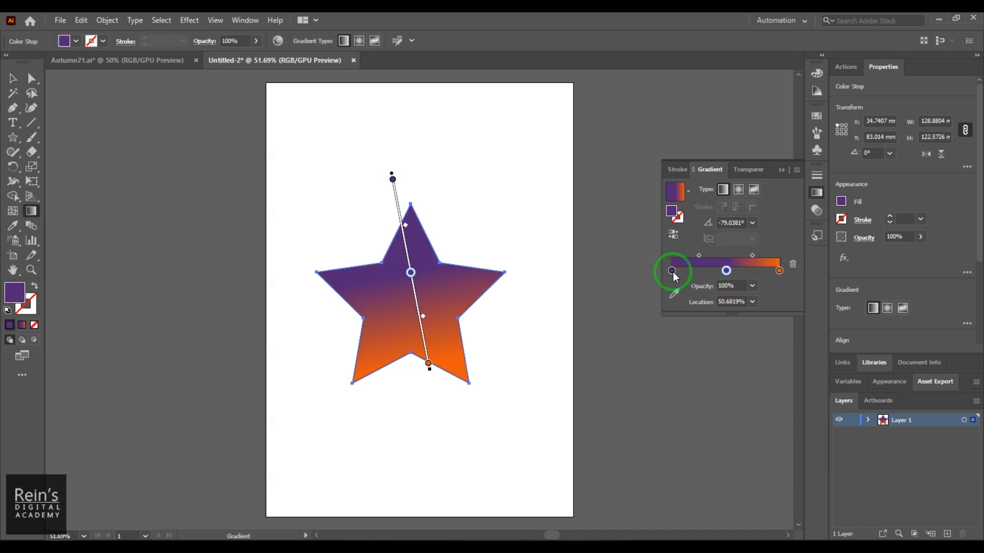
click(726, 271)
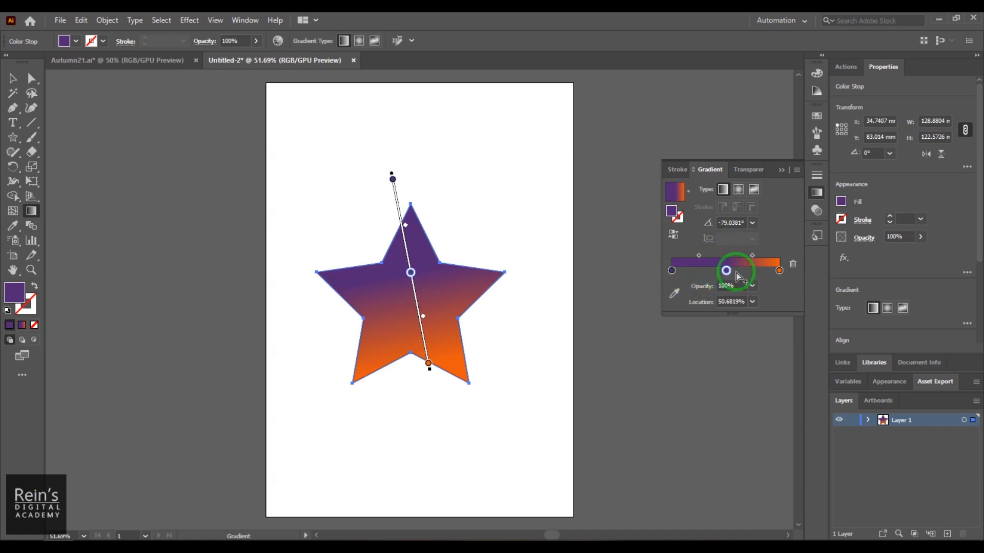
click(778, 271)
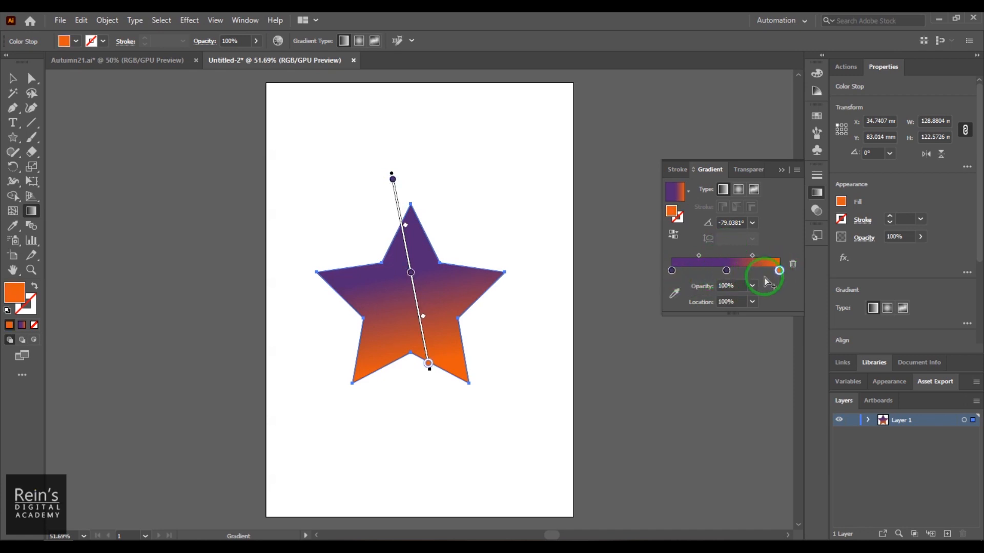
- Recolor the gradient's start stop with RGB values, trying red FF0000, yellow FFFF00 and orange FF8000
click(671, 271)
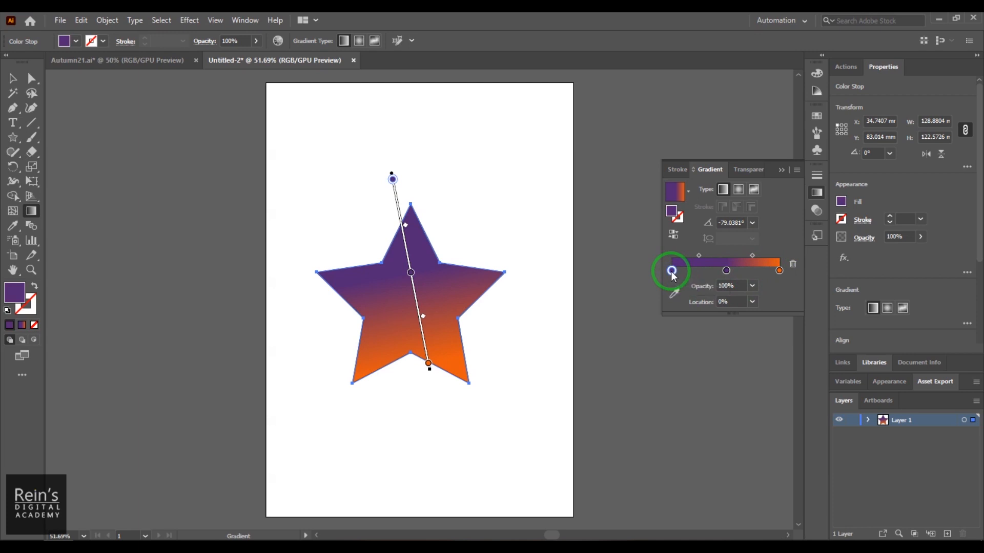
double_click(672, 271)
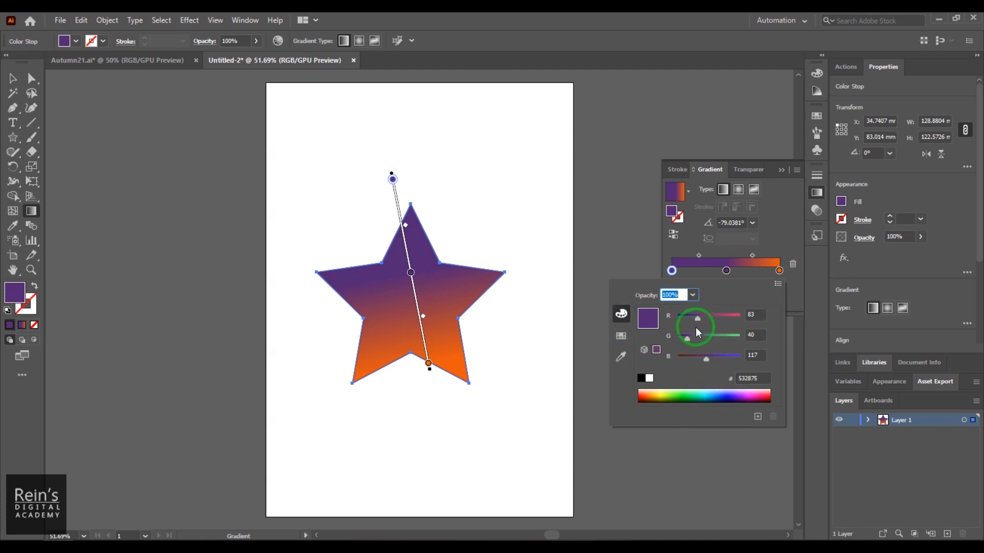
drag(696, 319, 675, 357)
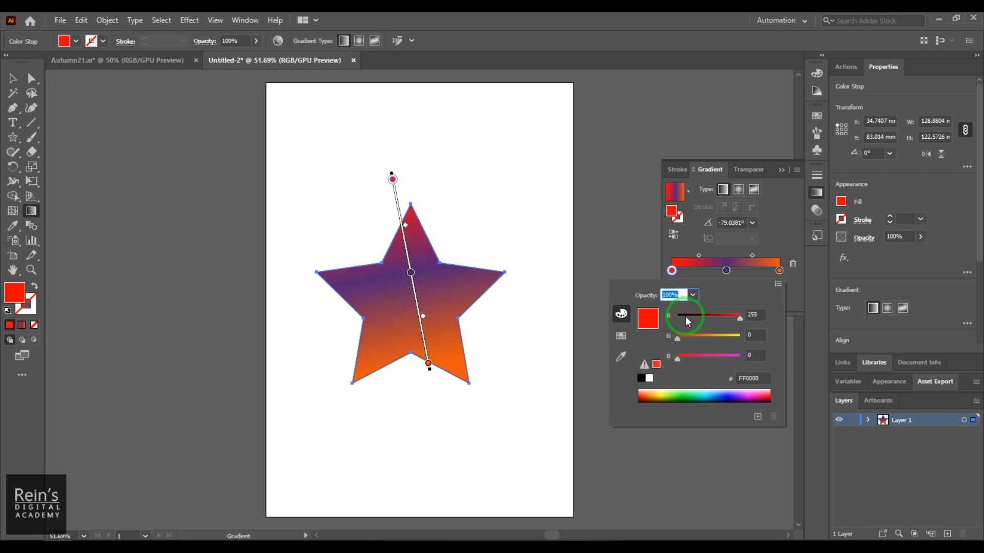
drag(680, 337, 737, 339)
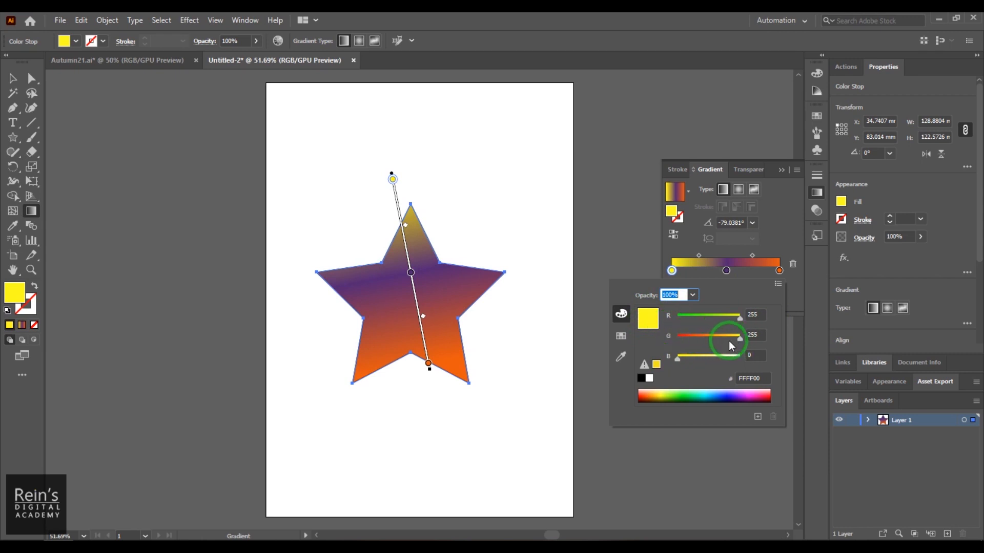
drag(728, 340, 706, 345)
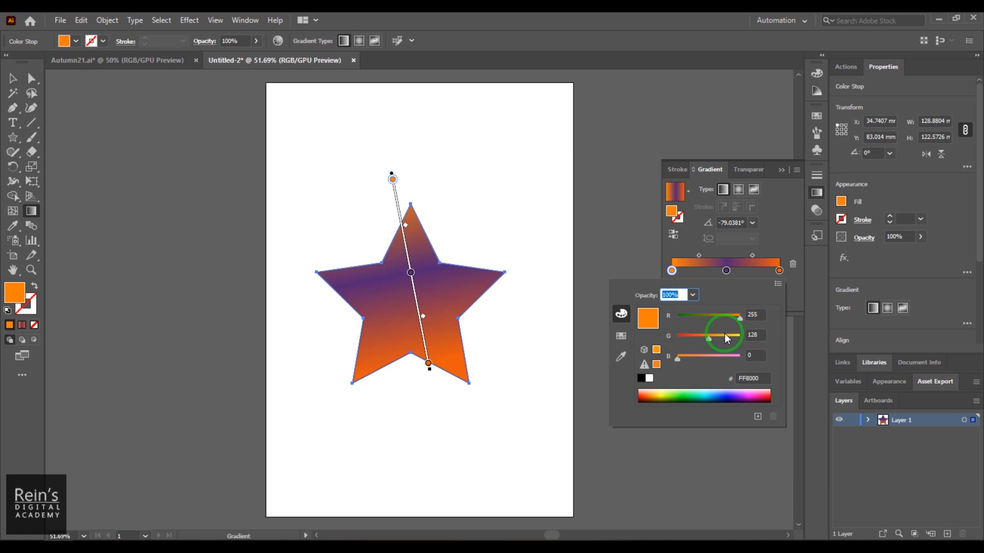
- Sample green, magenta, light pink and dark purple from the color spectrum for the start stop, settling on pinkish red E9005B
click(693, 394)
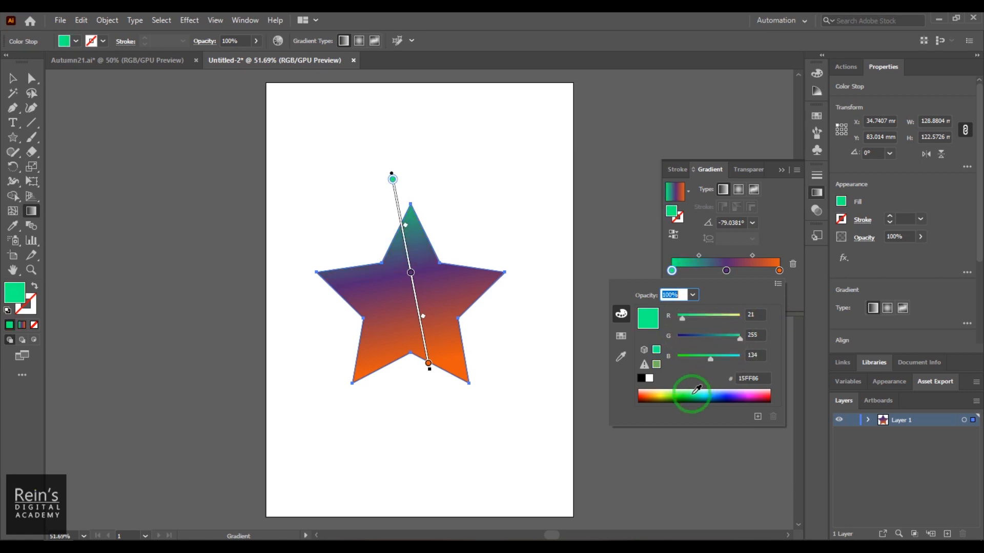
drag(696, 390, 754, 391)
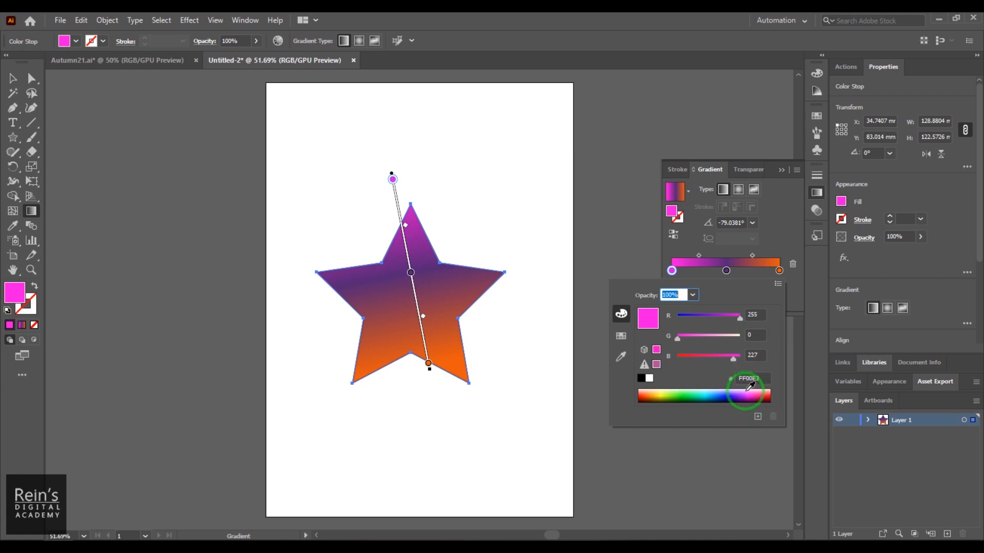
click(748, 391)
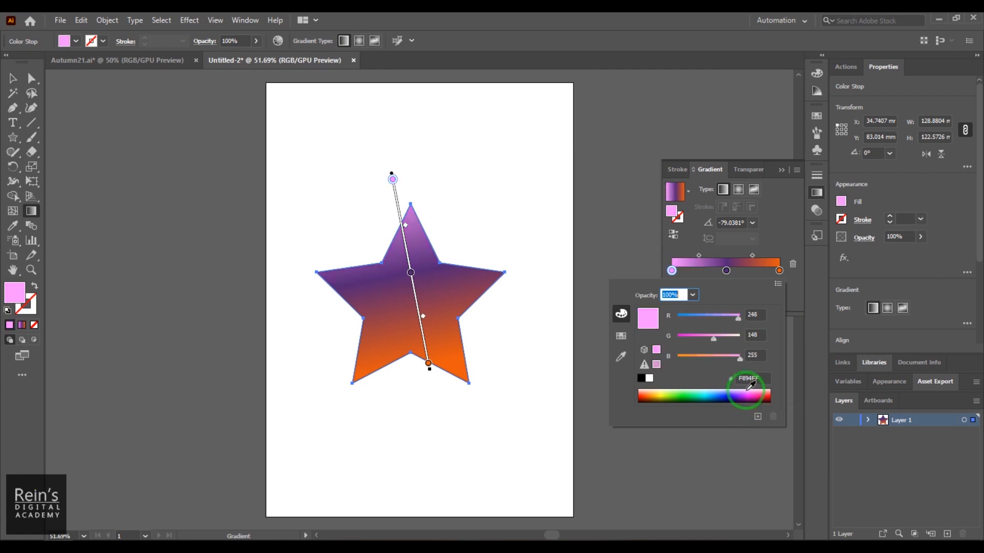
click(747, 392)
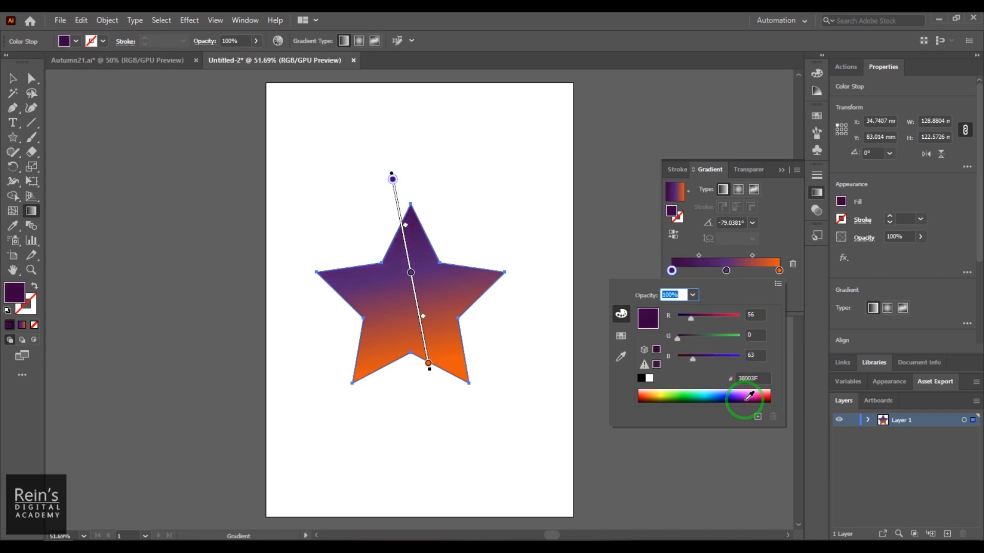
click(740, 389)
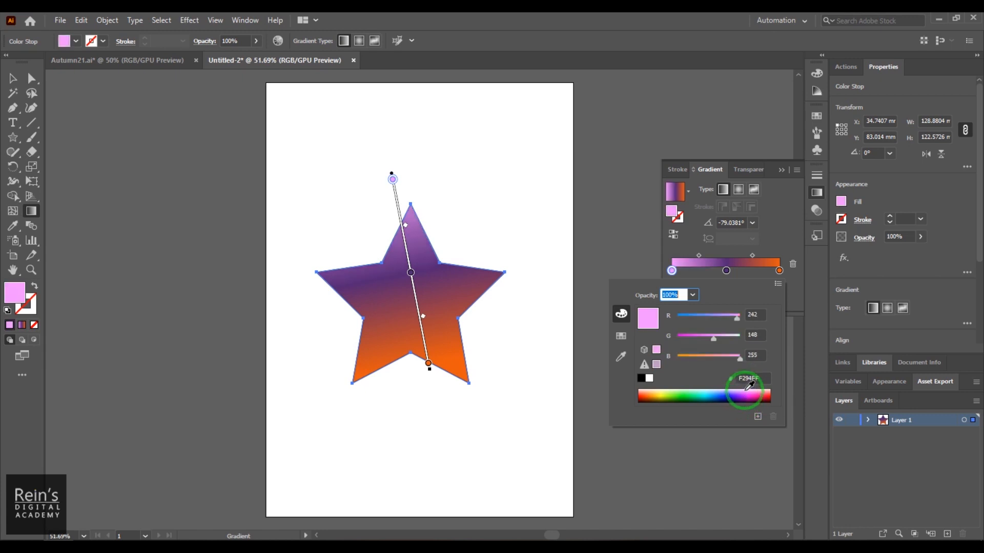
drag(642, 395, 748, 393)
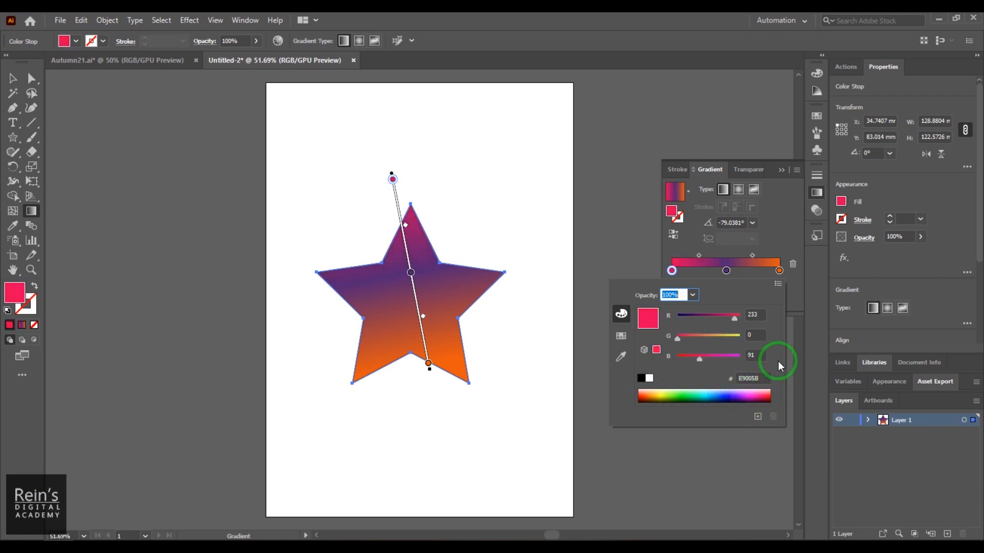
- Set the pinkish red start stop's opacity to 0% and slide the stop inward along the gradient
click(692, 296)
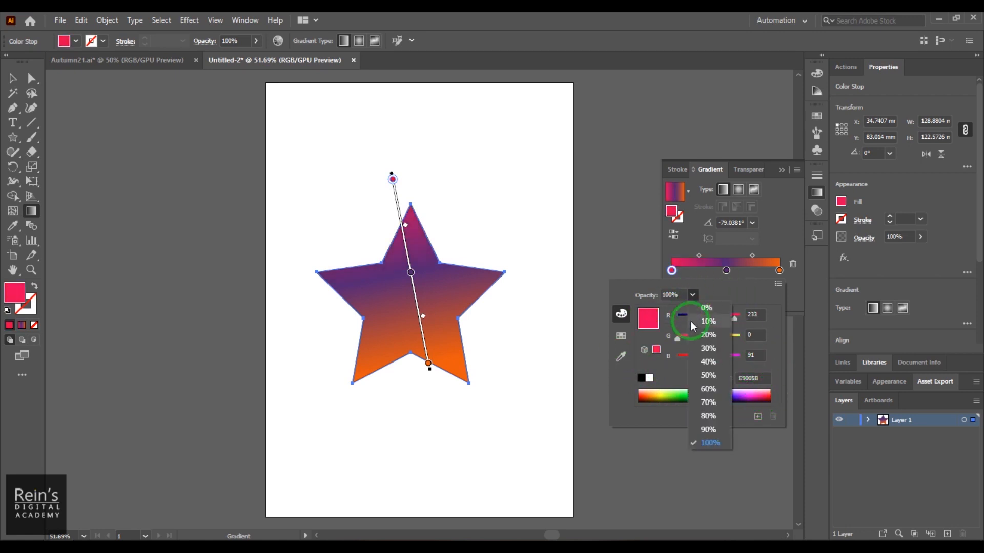
click(706, 309)
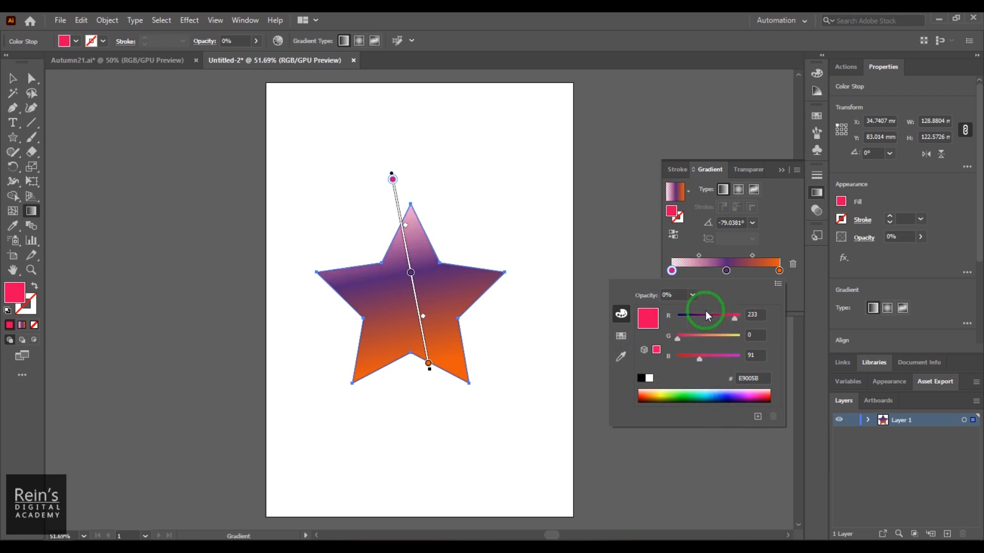
click(393, 180)
drag(393, 179, 404, 238)
- Move the purple stop to about 70% and set the pinkish red stop to 0% location with 100% opacity
drag(411, 274, 418, 308)
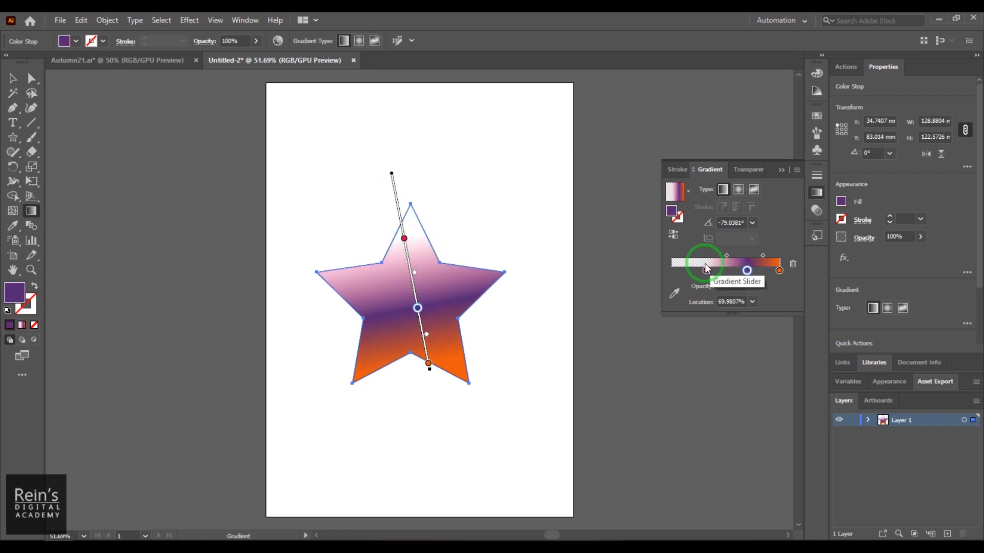
drag(704, 273, 644, 268)
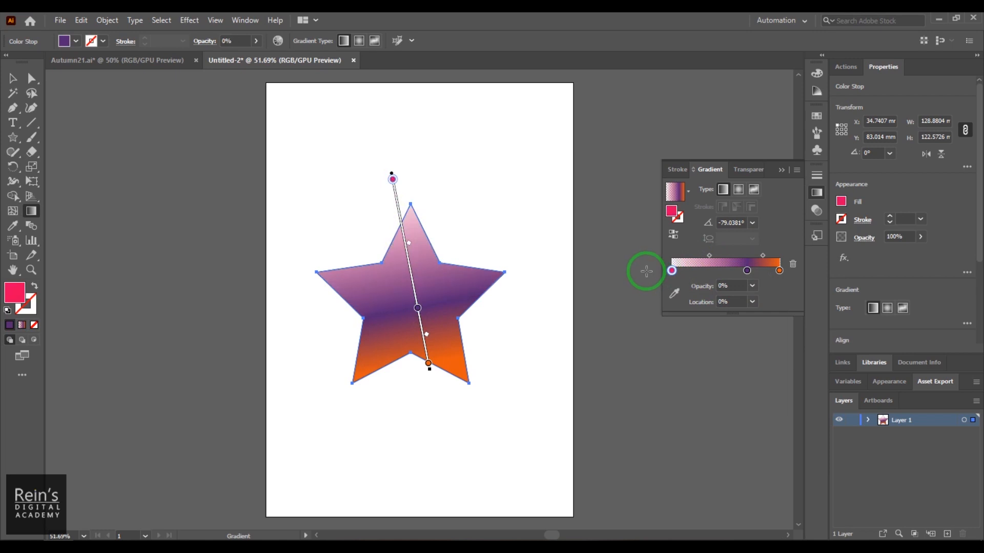
click(752, 287)
click(778, 419)
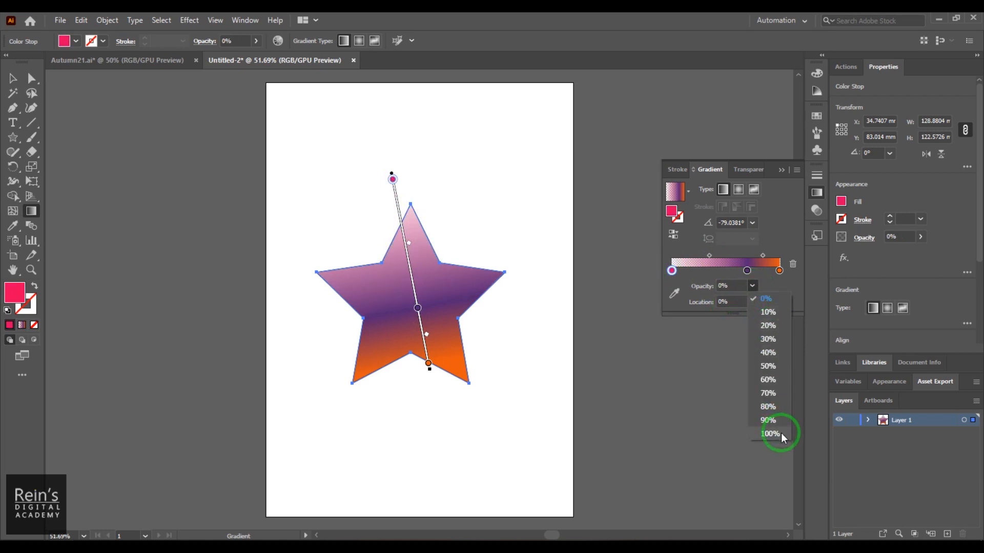
click(770, 434)
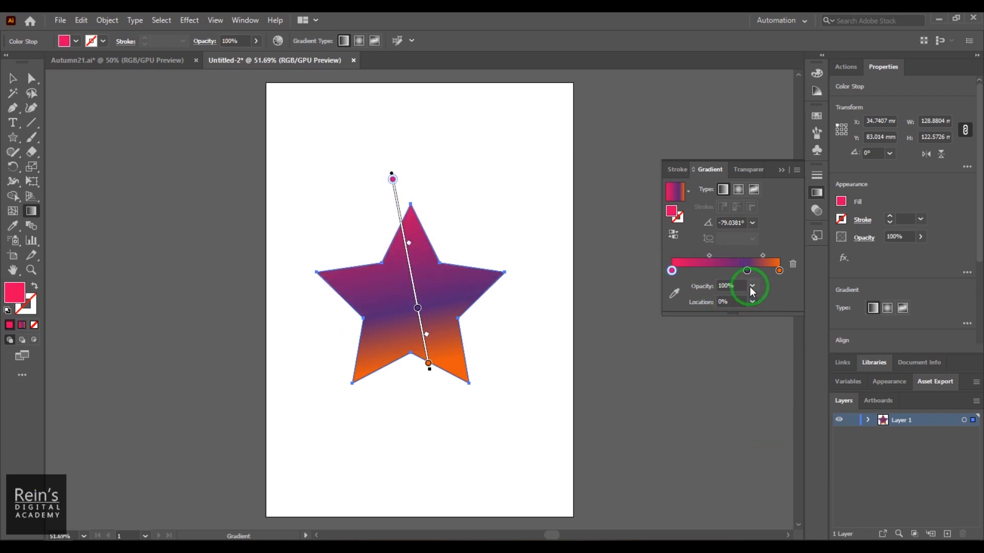
- Move the purple stop to about 55% and set the linear gradient's angle to 0°
mouse_move(747, 271)
mouse_down()
mouse_move(715, 271)
mouse_move(731, 272)
mouse_up()
click(722, 306)
click(742, 224)
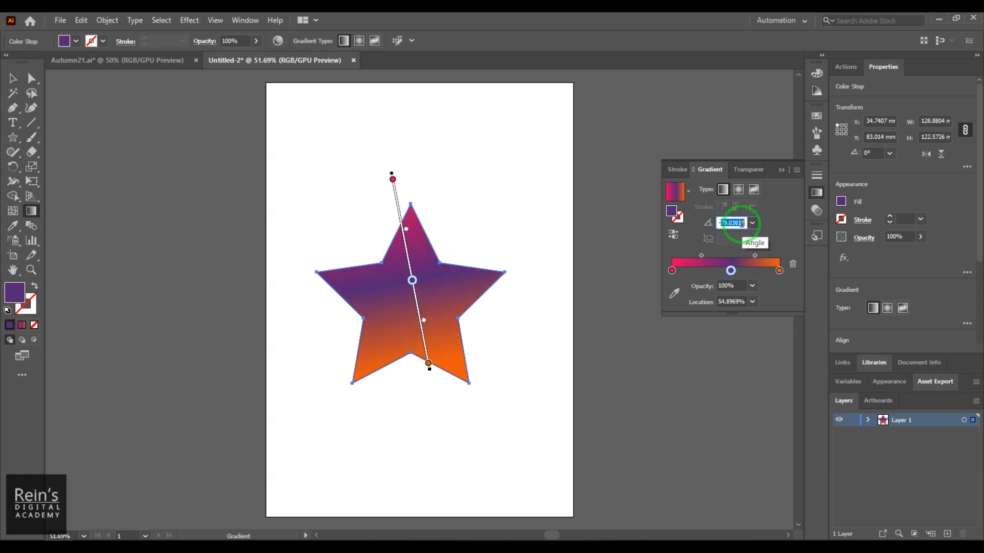
key(Return)
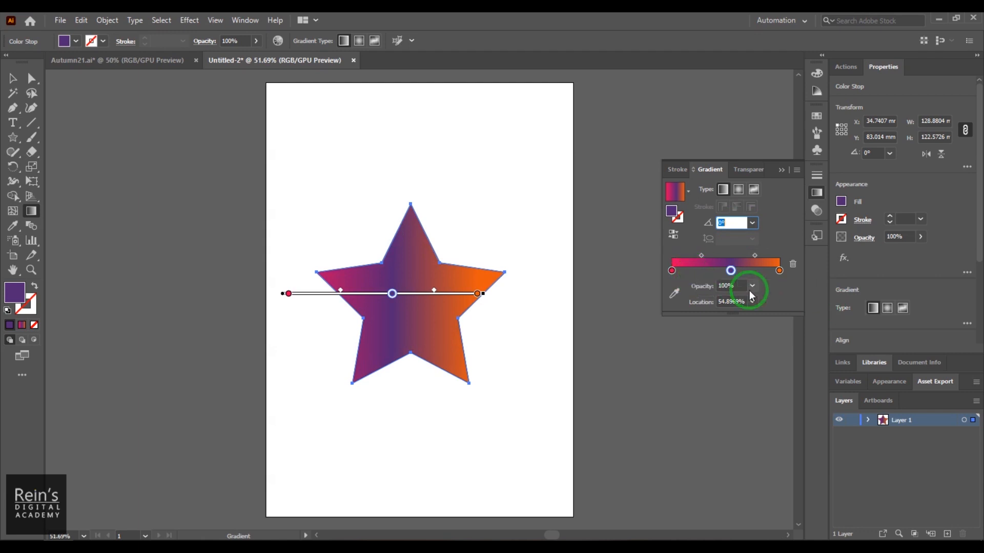
- Try reversing the gradient, and shift it across the star with the pink and orange stops moved inward
click(672, 236)
click(673, 236)
click(673, 236)
click(673, 236)
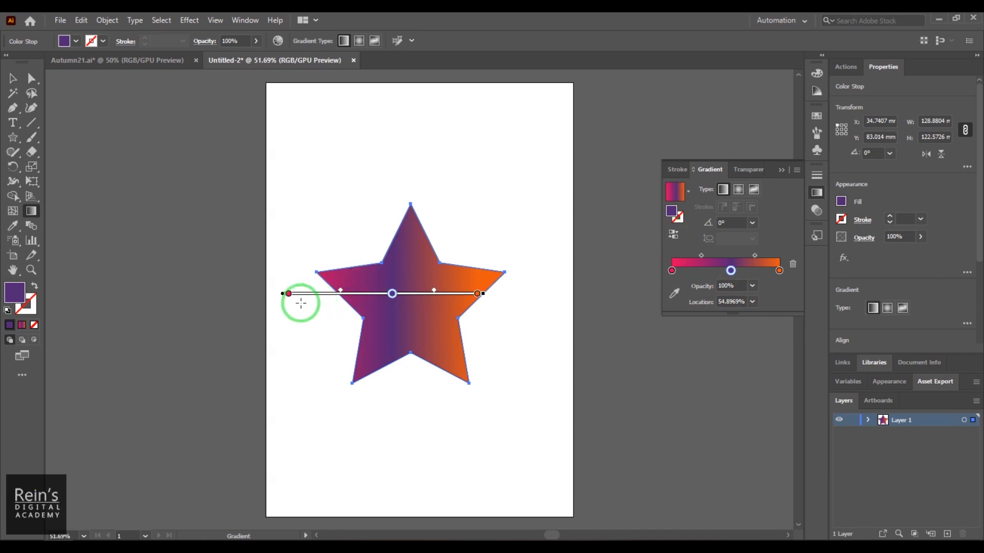
drag(284, 293, 360, 302)
drag(511, 294, 408, 294)
- Reverse the gradient's color order repeatedly, ending with pink at the start and orange at the end
click(668, 238)
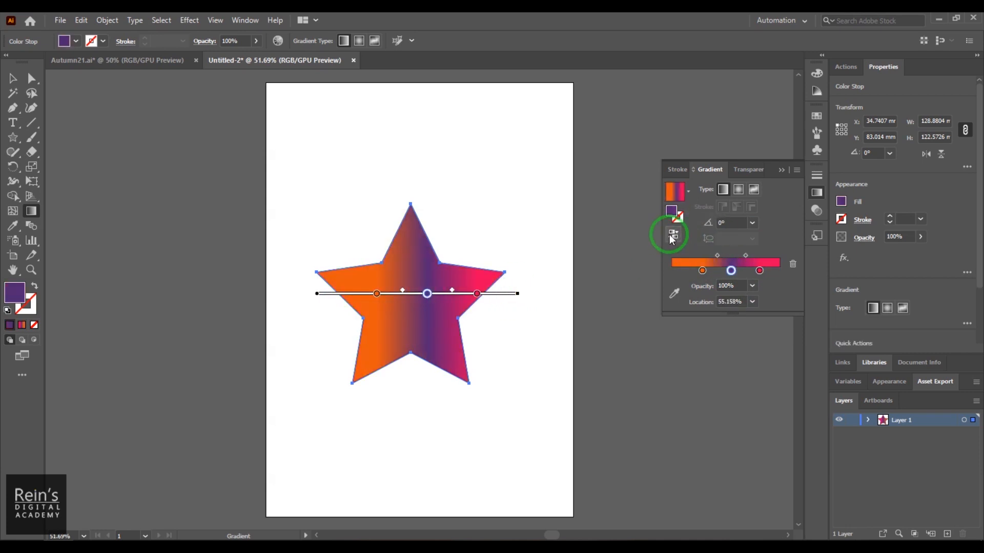
click(671, 237)
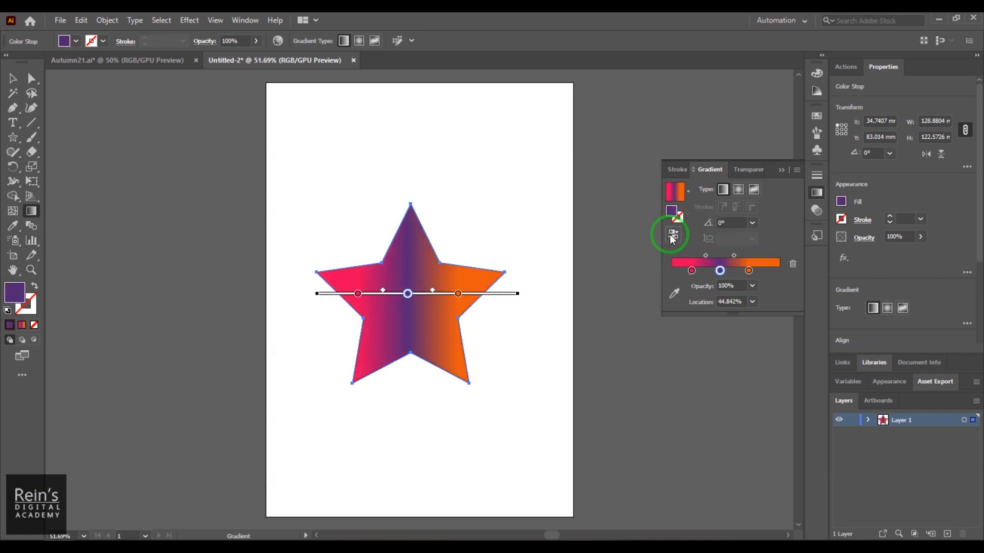
click(672, 237)
click(672, 237)
click(671, 237)
click(671, 236)
click(671, 237)
click(671, 237)
click(671, 237)
click(671, 237)
click(671, 236)
click(671, 237)
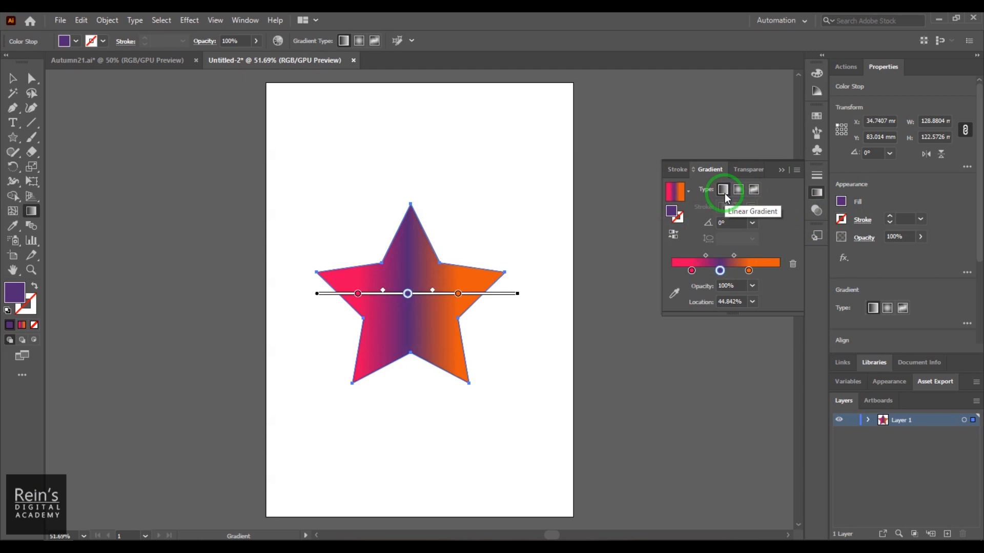
- Change the star's fill to a radial gradient and redirect it vertically from the upper tip to below the star
click(739, 190)
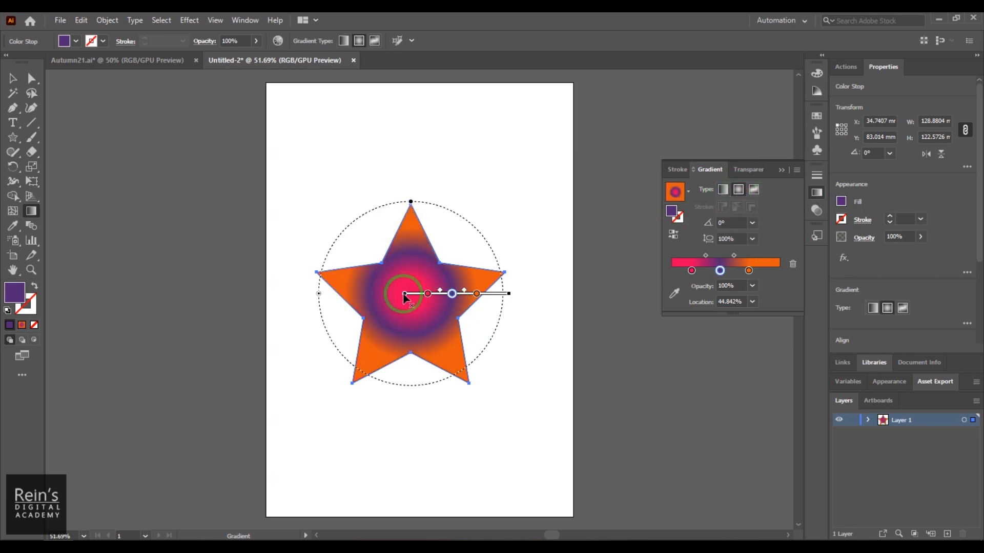
mouse_move(401, 304)
mouse_down()
mouse_move(428, 291)
mouse_move(408, 294)
mouse_move(435, 309)
mouse_up()
drag(334, 233, 290, 401)
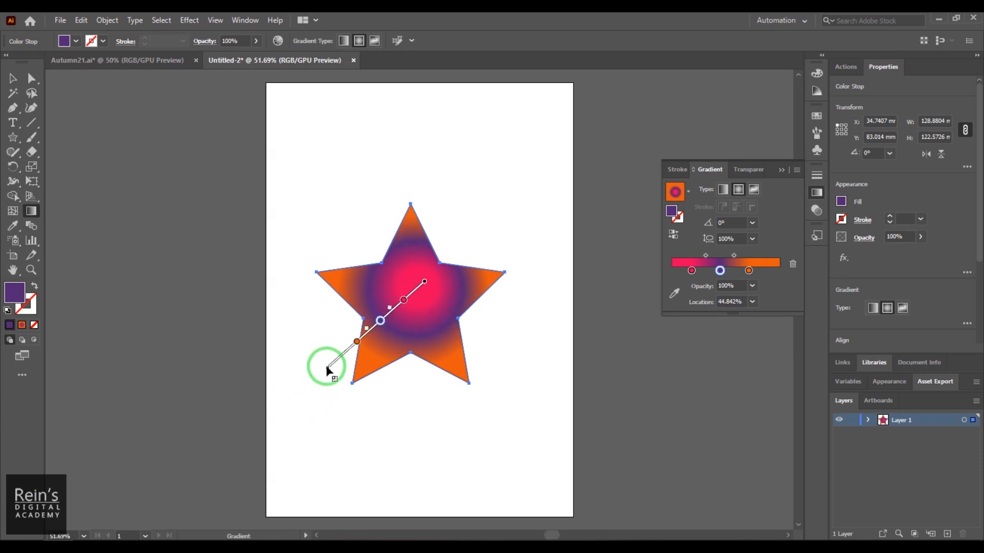
drag(418, 291, 464, 246)
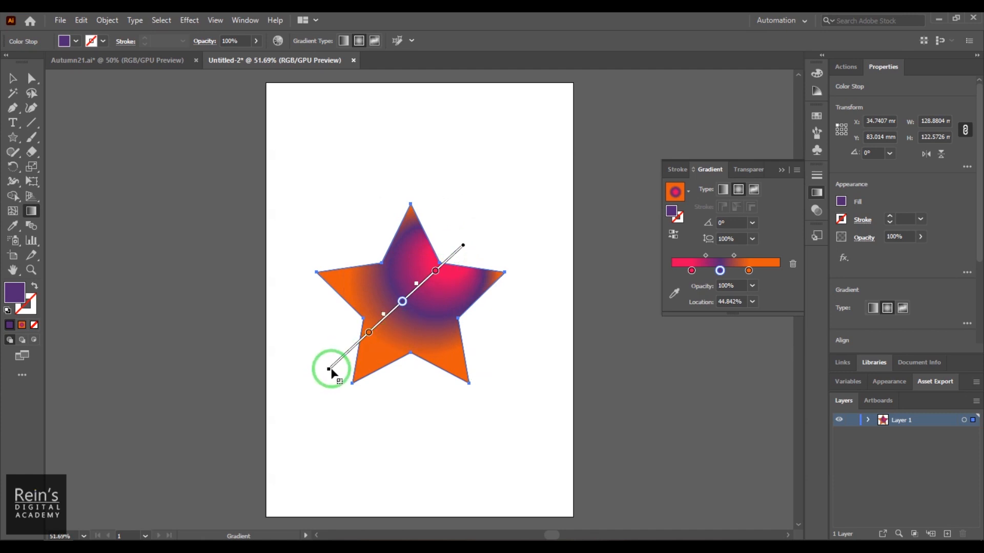
drag(331, 373, 410, 458)
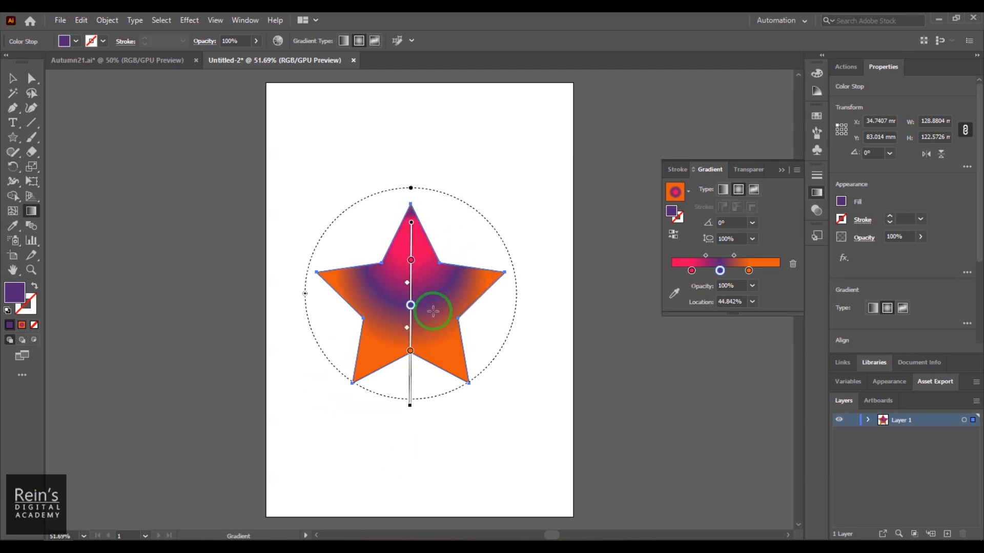
- Enlarge the radial gradient and slide its orange and purple stops outward, with the purple stop at about 53%
drag(410, 350, 418, 393)
drag(411, 305, 410, 318)
click(410, 407)
drag(409, 408, 419, 438)
click(411, 326)
click(409, 290)
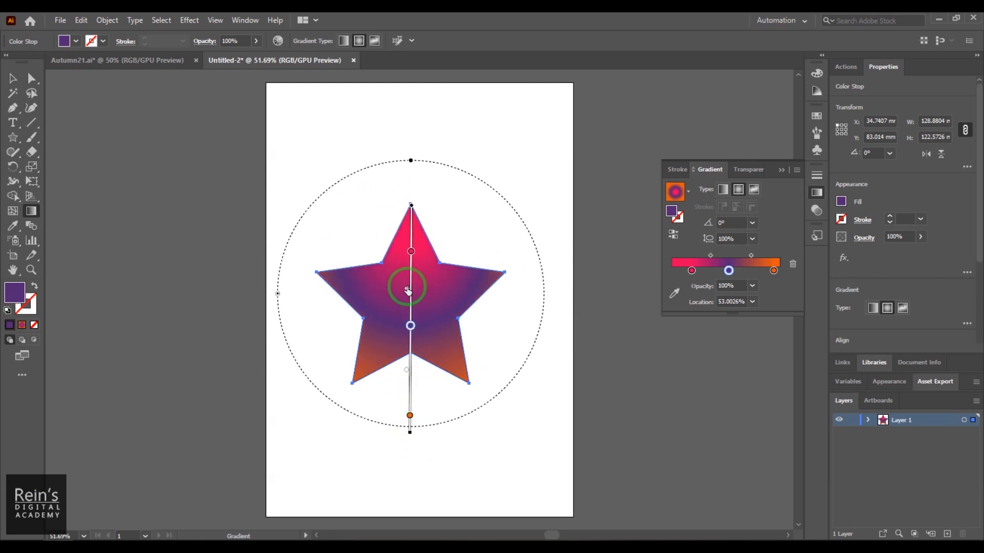
- Move the pink stop to about 3% and the purple stop to about 54%, and slide the purple-orange midpoint outward
drag(411, 251, 412, 218)
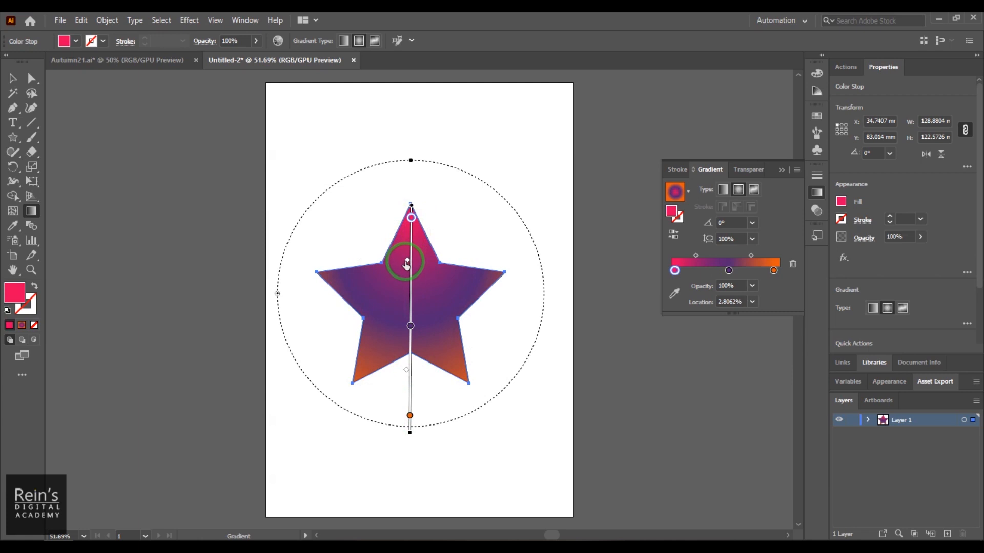
mouse_move(410, 326)
mouse_down()
mouse_move(410, 353)
mouse_move(411, 328)
mouse_up()
drag(407, 375, 404, 402)
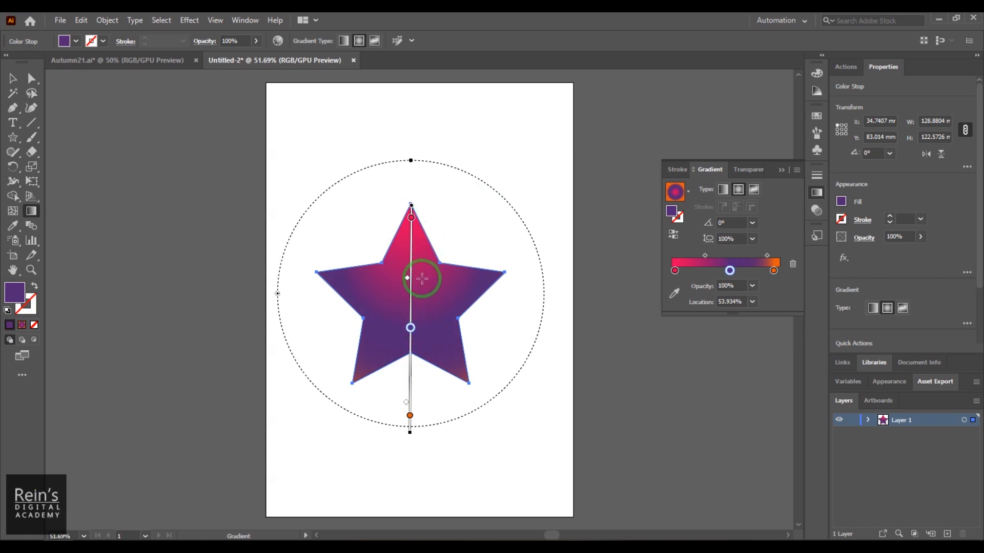
- Try radial gradient aspect ratios of about 57%, 100% and 50%, settling on about 82%
mouse_move(278, 294)
mouse_down()
mouse_move(332, 302)
mouse_move(259, 294)
mouse_move(294, 294)
mouse_move(277, 293)
mouse_up()
drag(410, 162, 410, 218)
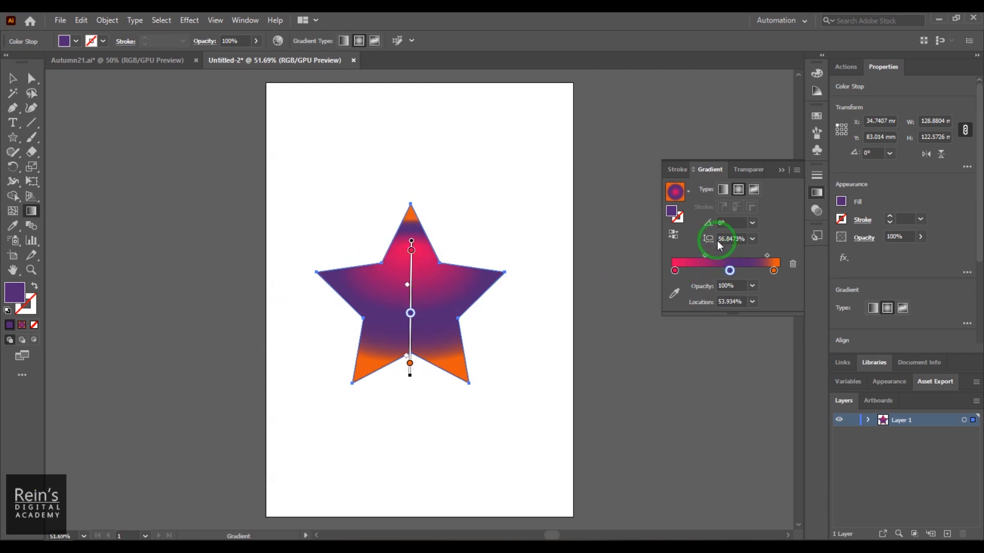
click(754, 240)
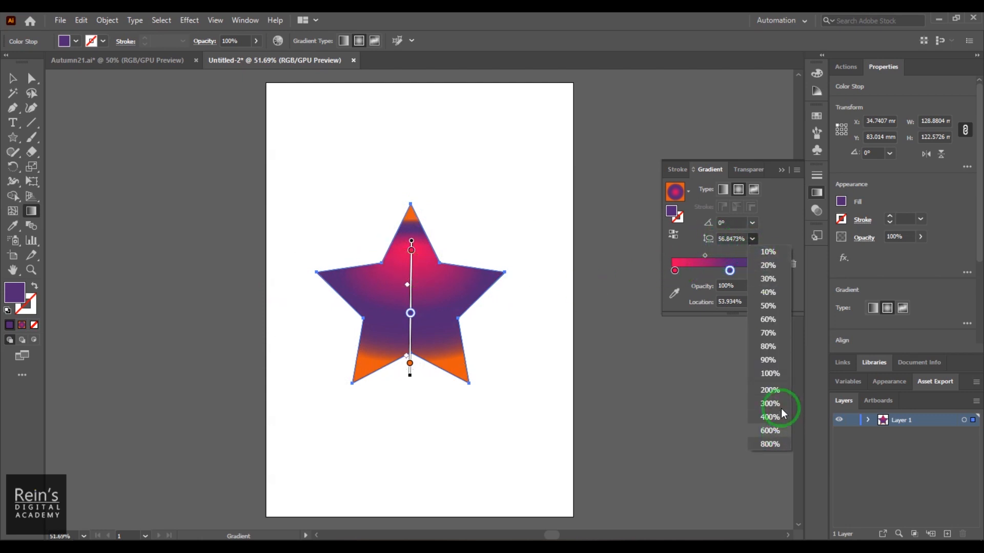
click(776, 375)
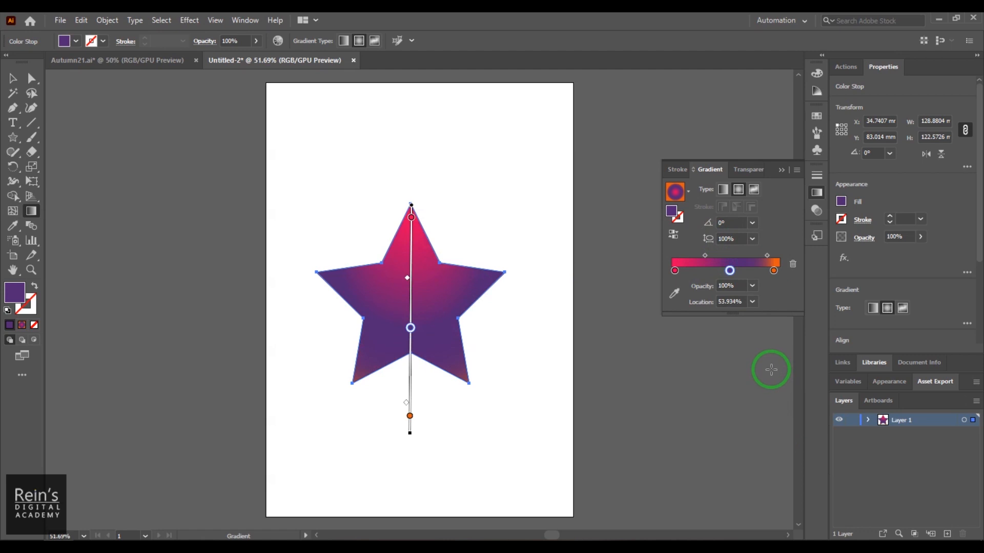
click(752, 239)
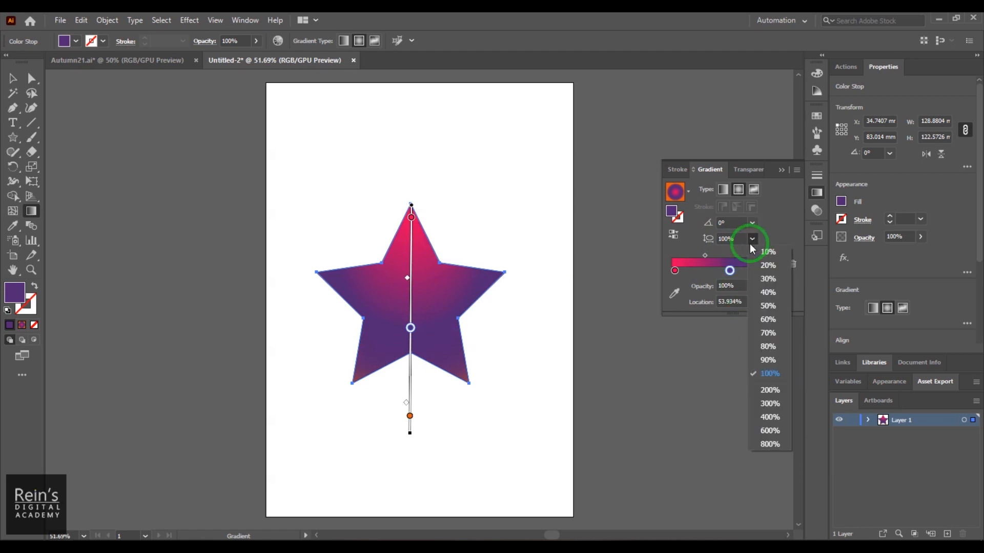
click(776, 307)
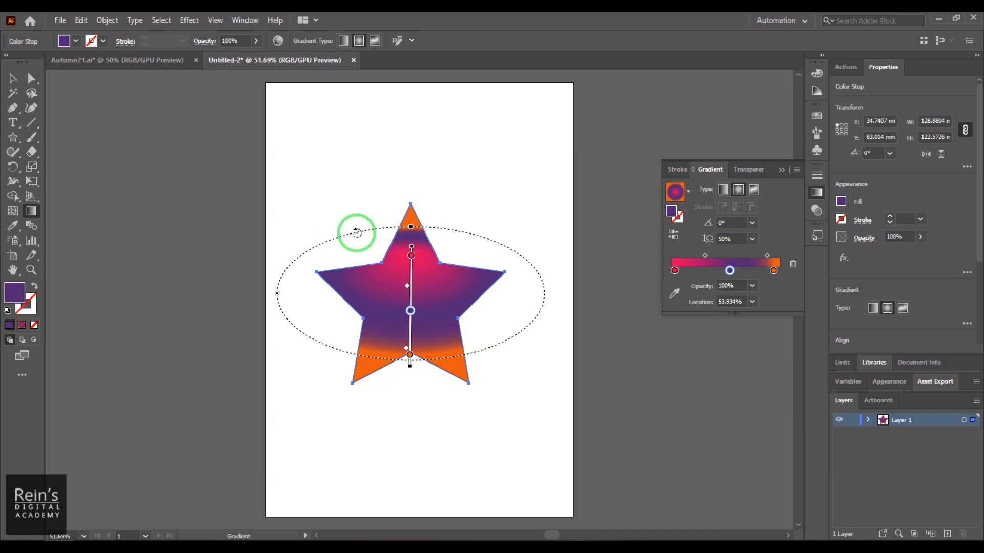
drag(412, 229, 413, 188)
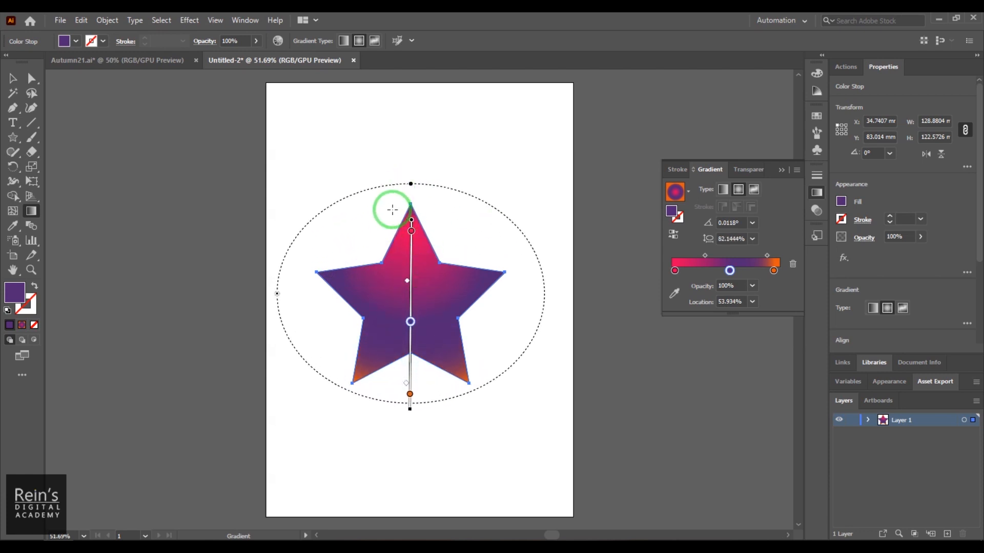
- Switch the star to a freeform gradient in points mode and move its five color points inward
click(754, 190)
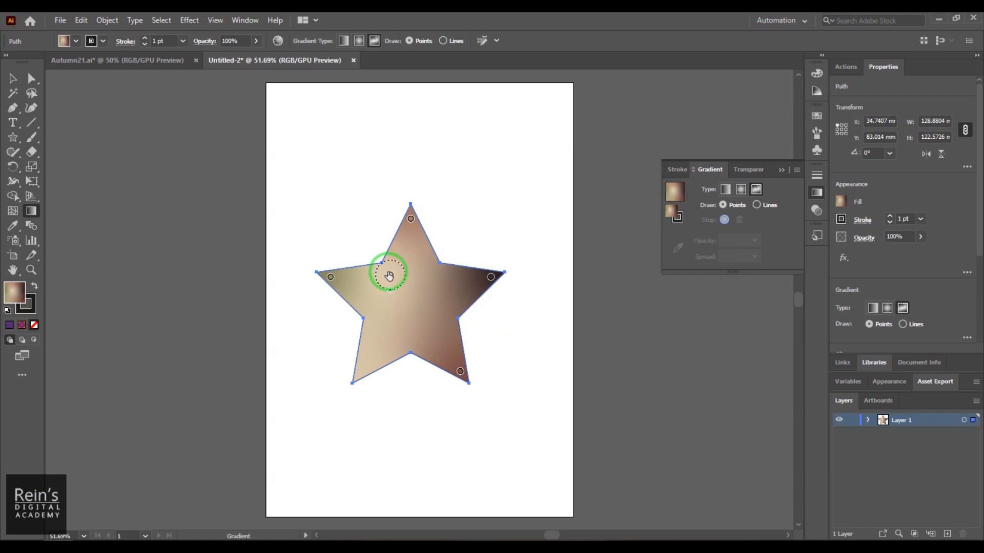
drag(390, 277, 406, 288)
drag(410, 218, 399, 234)
drag(331, 276, 344, 289)
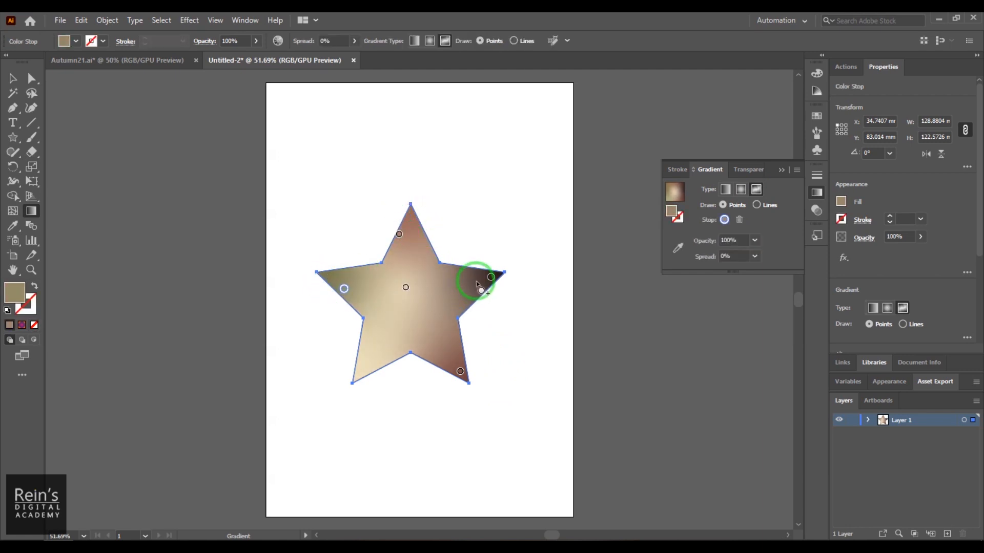
drag(490, 279, 465, 285)
drag(460, 372, 430, 341)
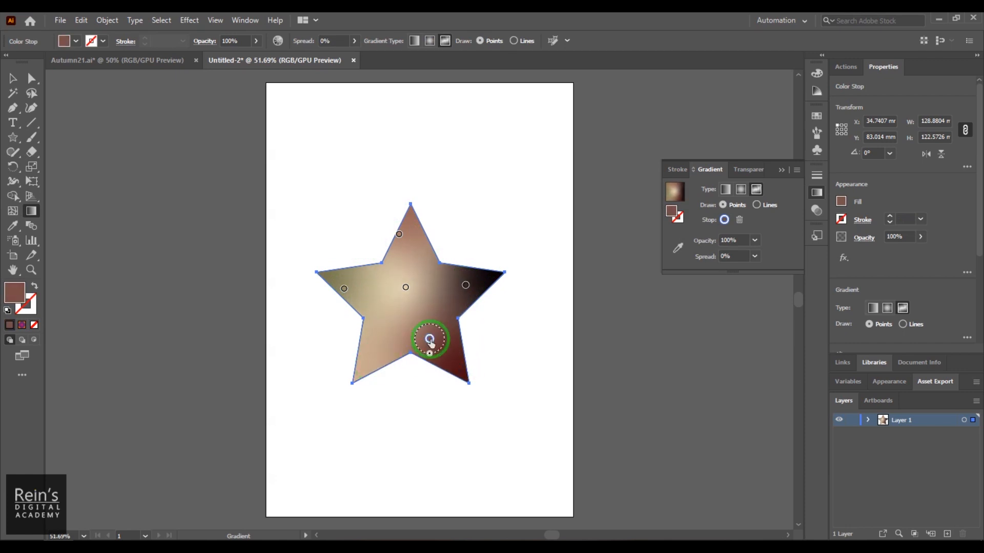
- Recolor the freeform gradient's lower point yellow and its upper-tip point green from the swatches
double_click(430, 340)
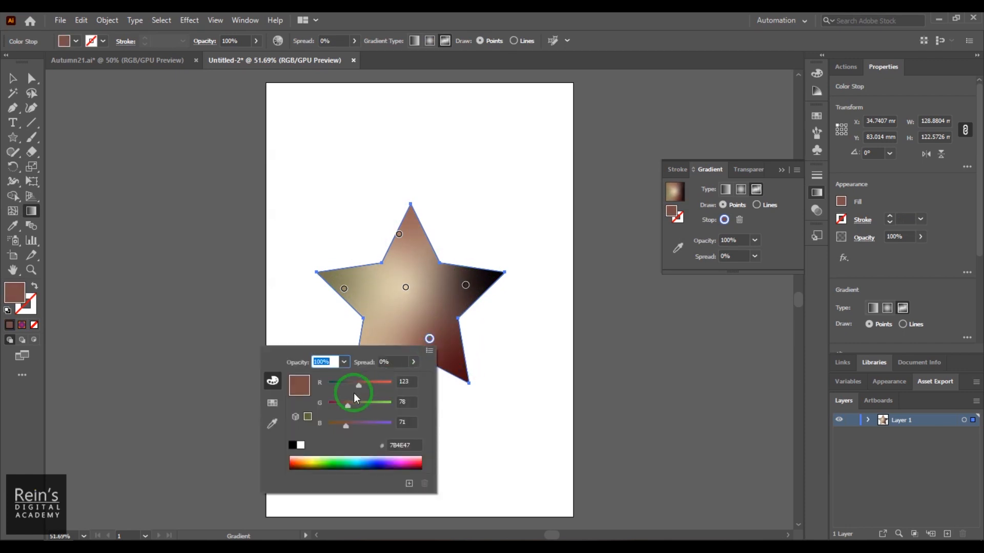
click(273, 403)
click(316, 377)
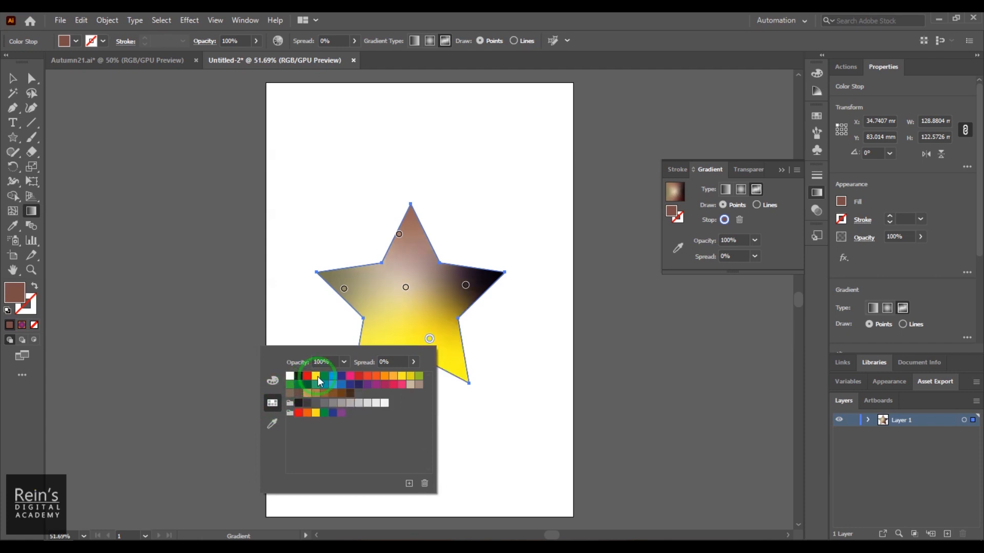
double_click(399, 234)
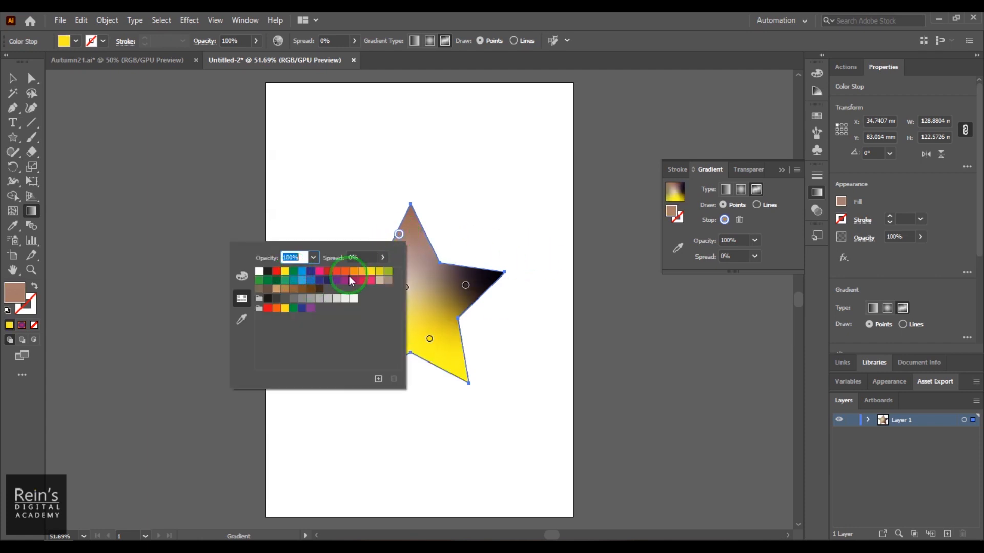
click(388, 271)
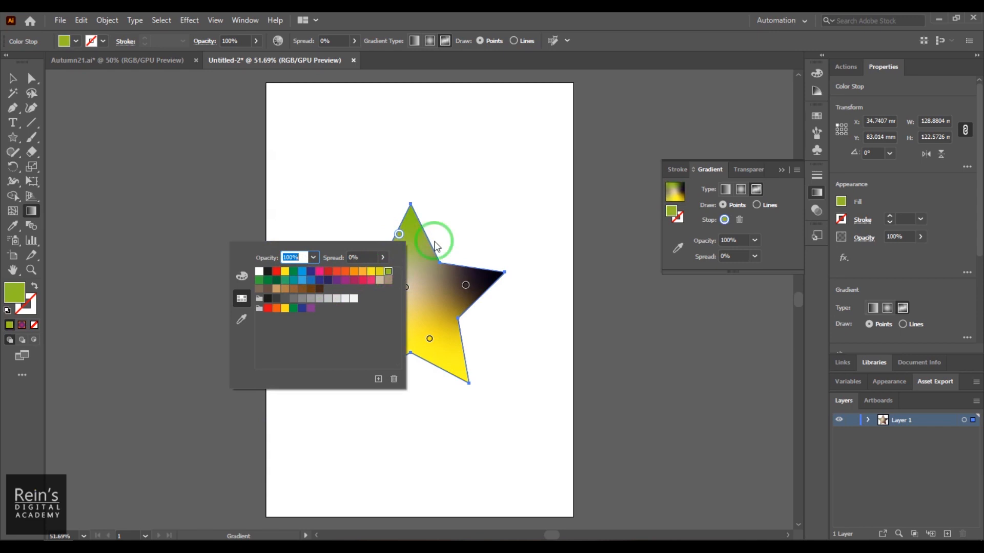
- Recolor the color point in the star's right arm blue and the one in its left arm dark blue
double_click(466, 284)
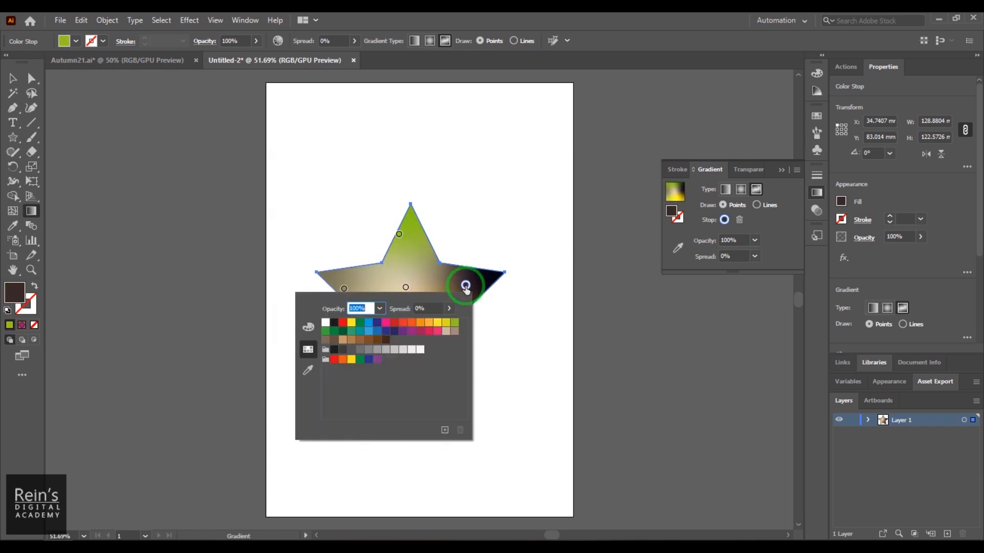
click(385, 331)
click(344, 289)
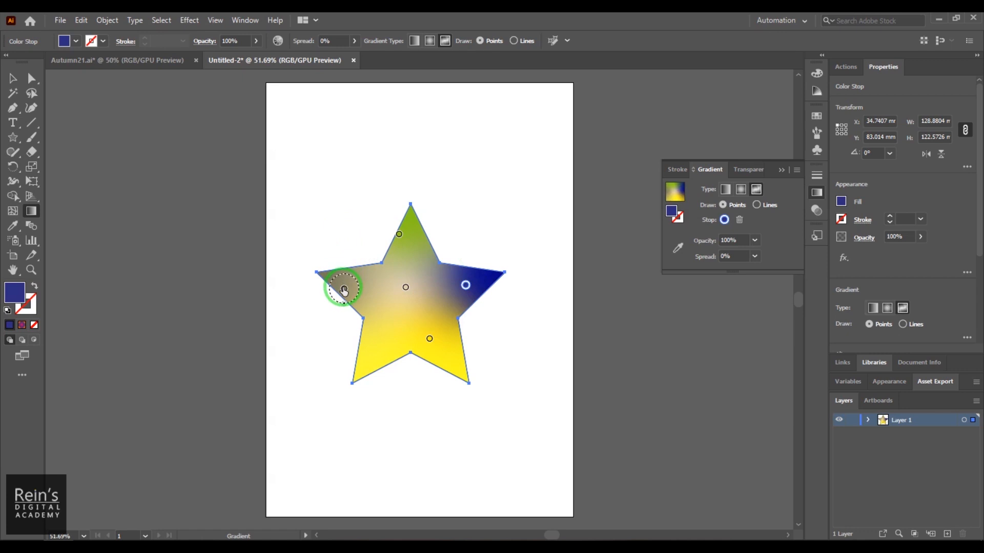
double_click(343, 289)
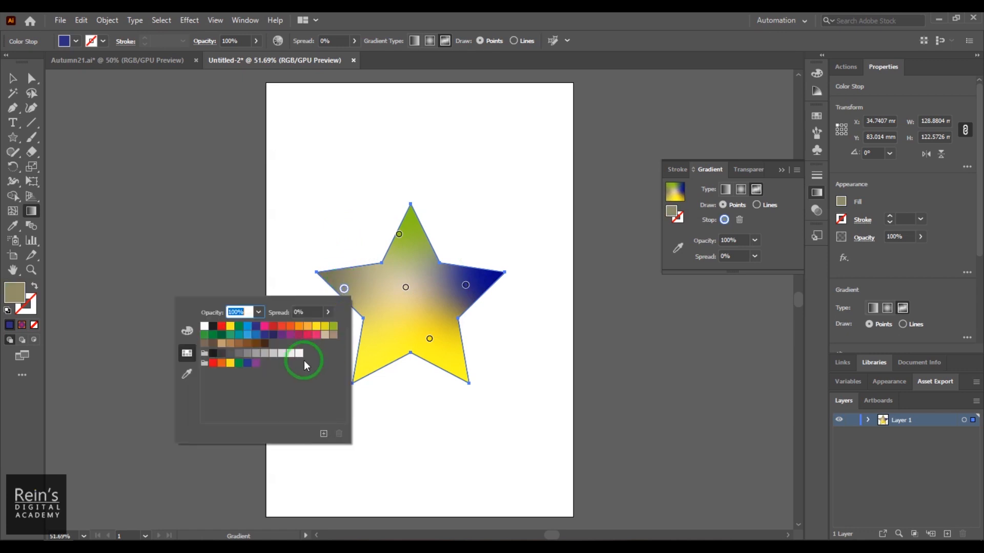
click(273, 336)
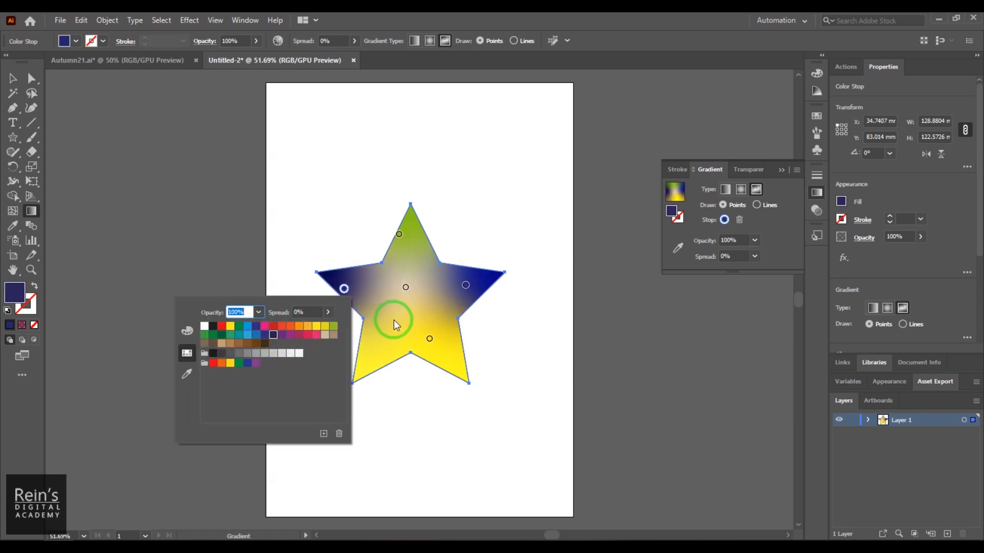
- Recolor the central color point red and increase its spread to 100%
double_click(406, 289)
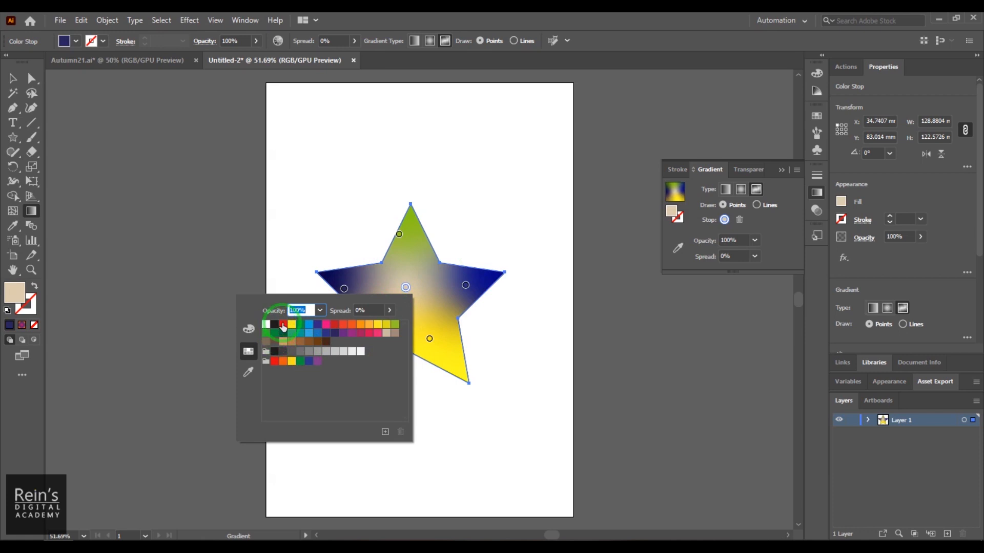
click(283, 328)
click(548, 295)
click(406, 287)
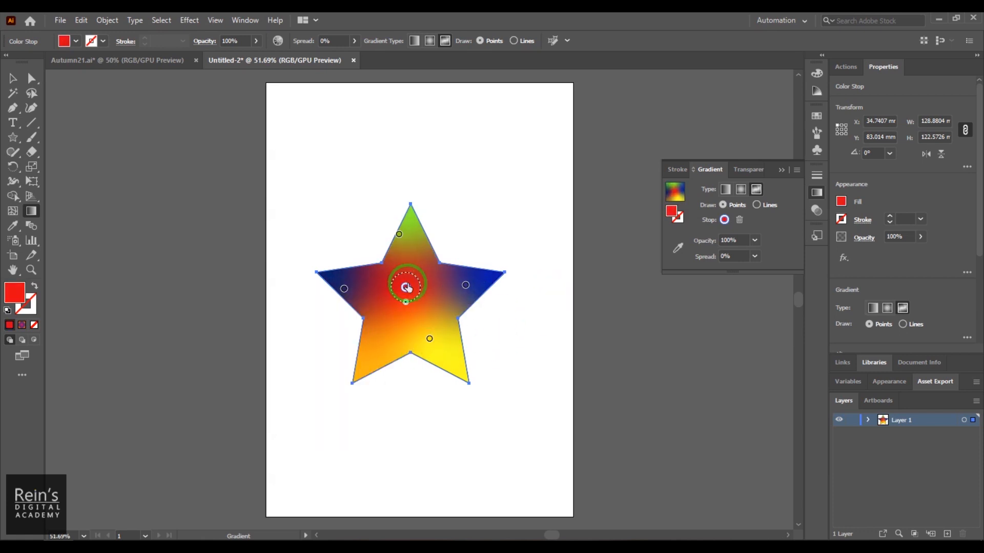
drag(408, 288, 411, 322)
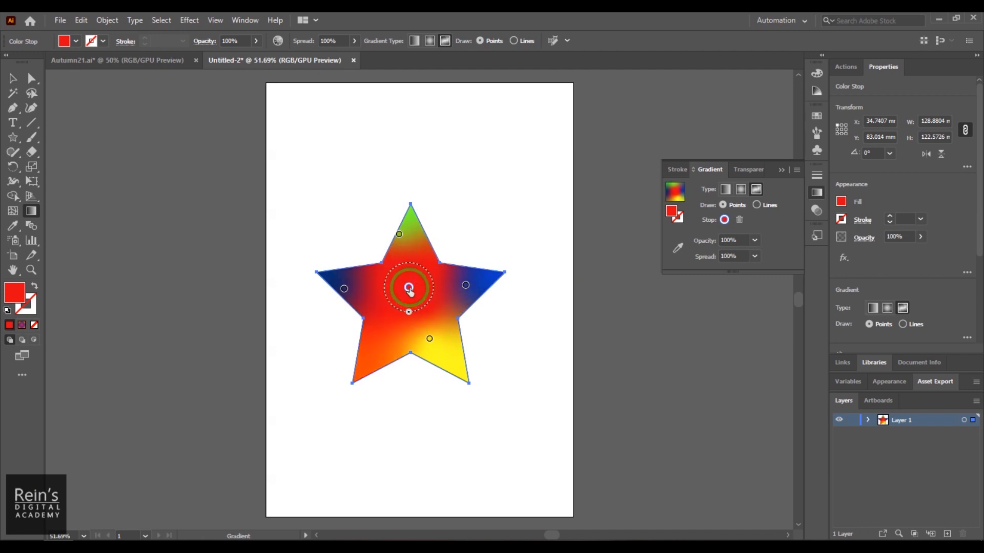
- Remove the red and blue color points by pulling them off the star, and reposition the green and yellow points
drag(409, 289, 479, 235)
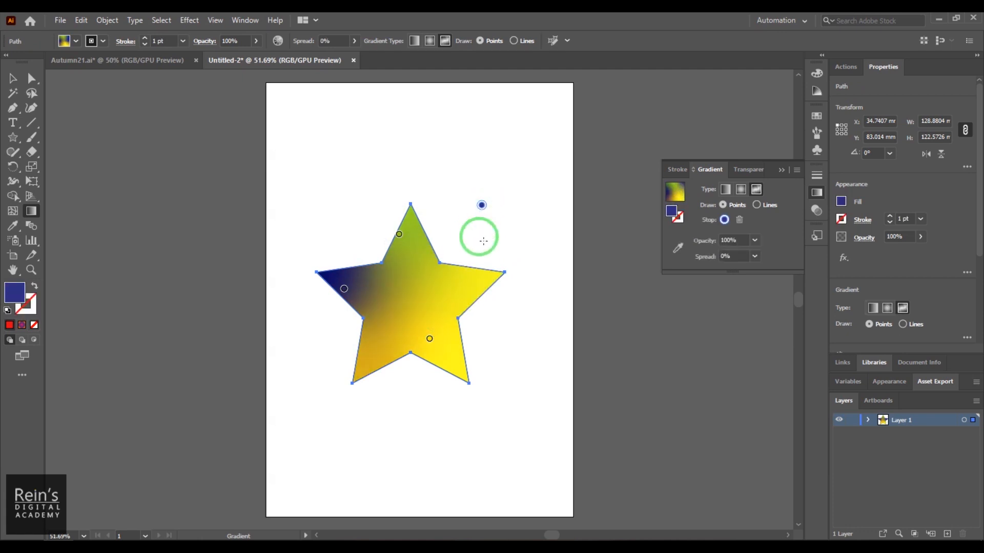
click(400, 235)
drag(417, 270, 451, 357)
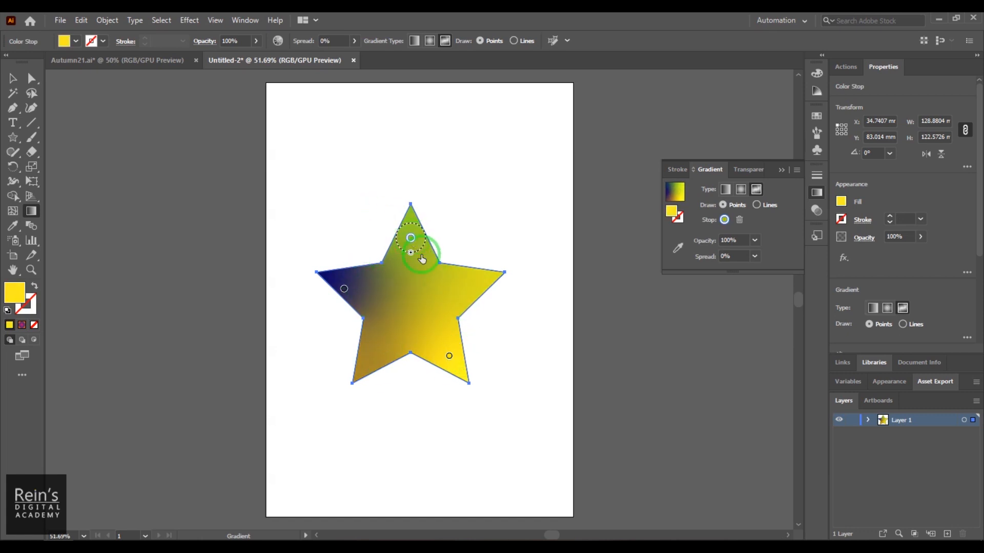
- Add color points in the star's right arm and lower-left leg, and recolor the lower-left one orange
click(466, 285)
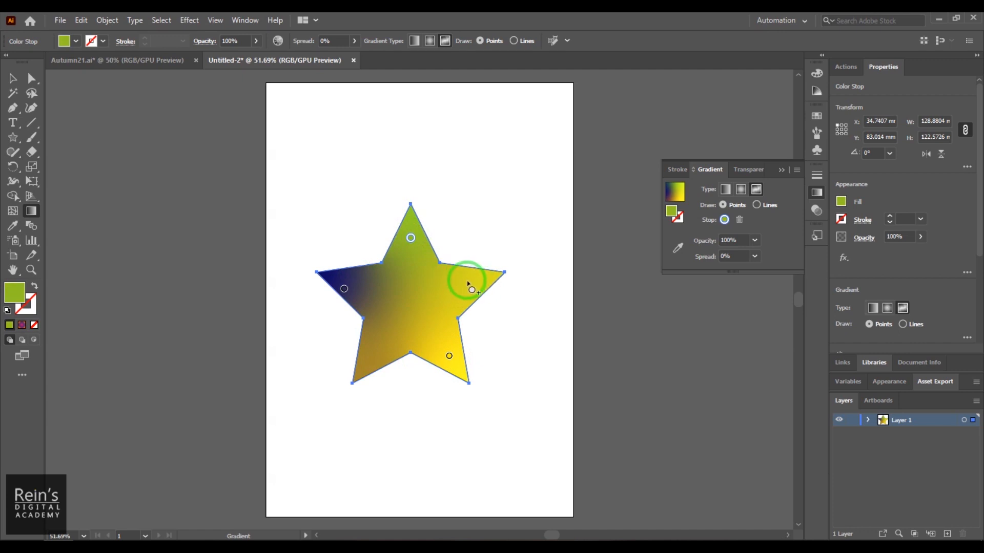
click(466, 285)
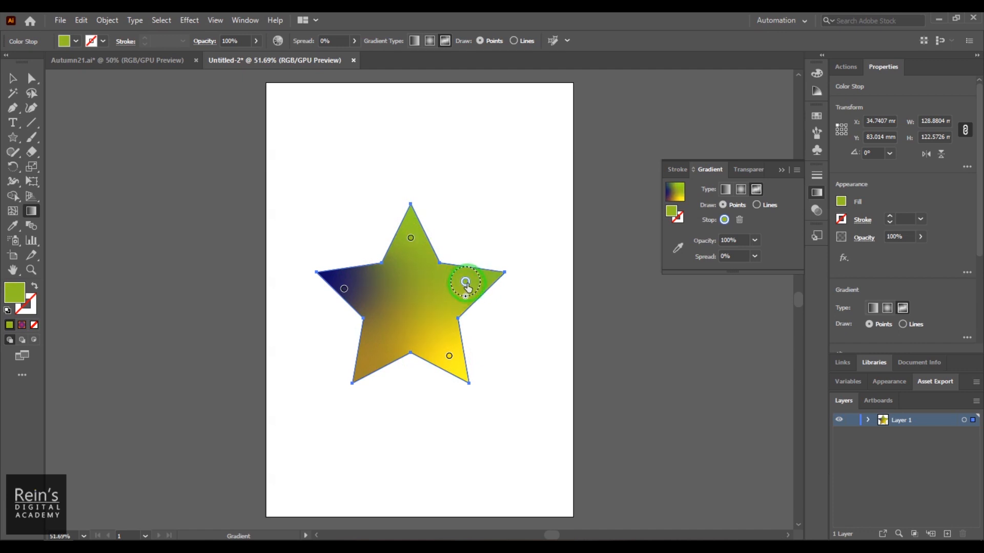
click(370, 359)
double_click(369, 361)
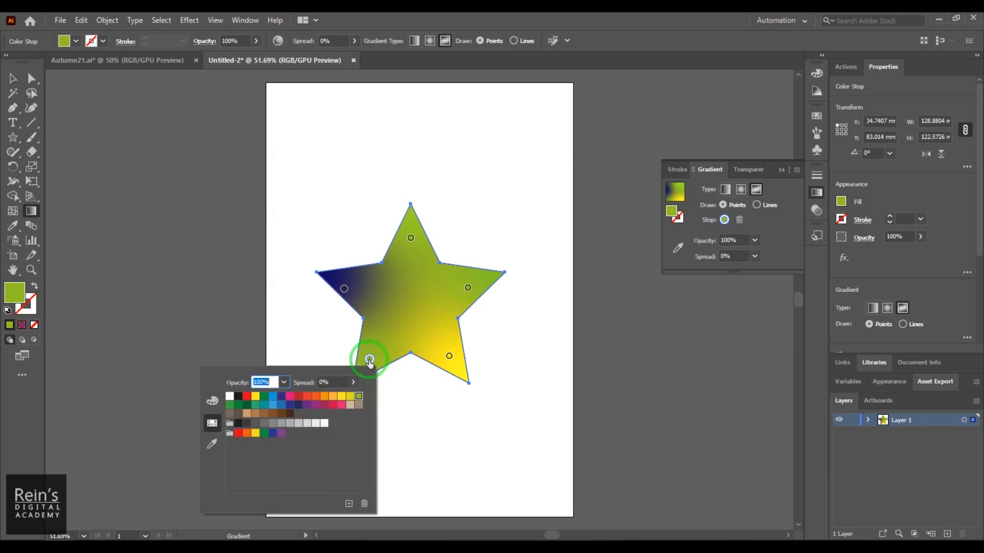
click(316, 396)
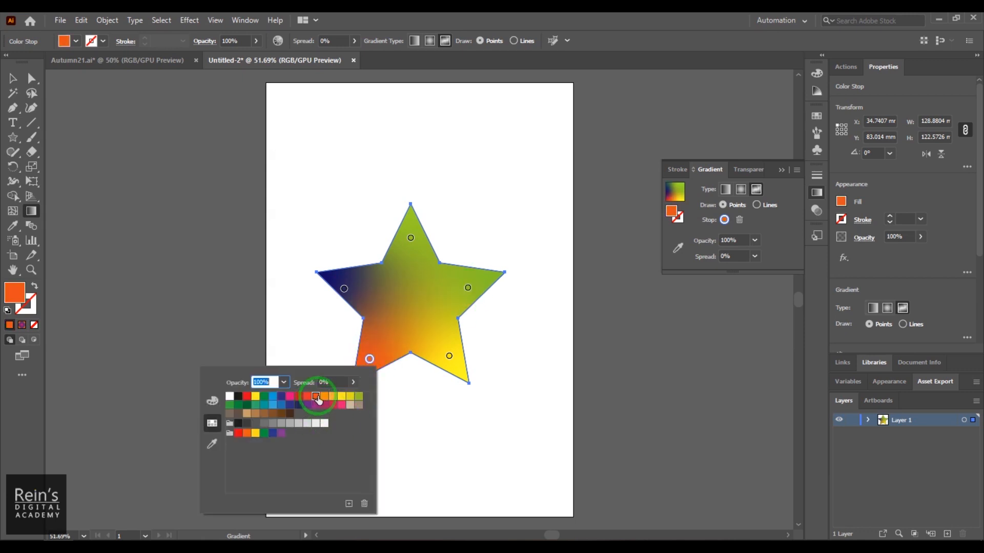
- Add a color point at the center of the star and recolor it blue from the swatches
click(412, 297)
click(412, 296)
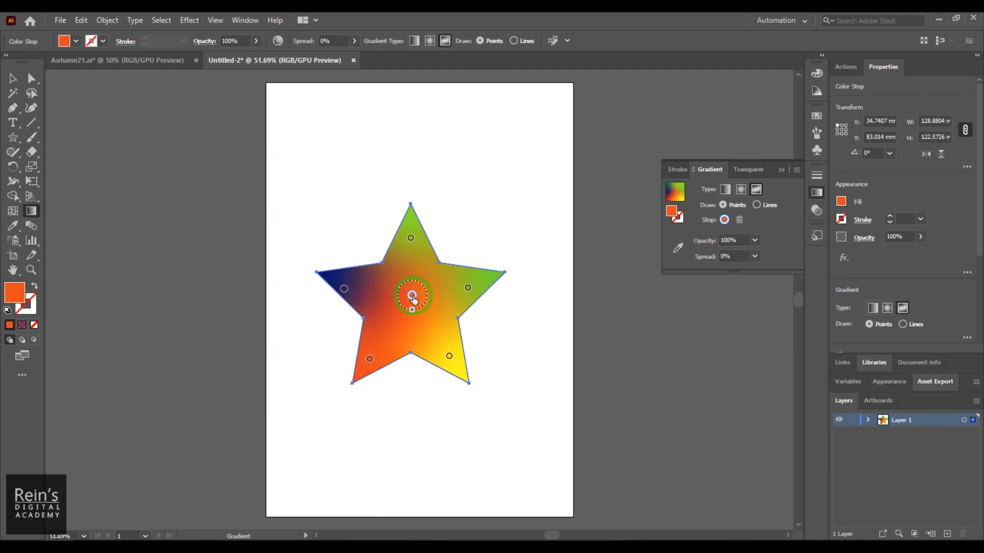
double_click(412, 295)
click(315, 332)
click(507, 350)
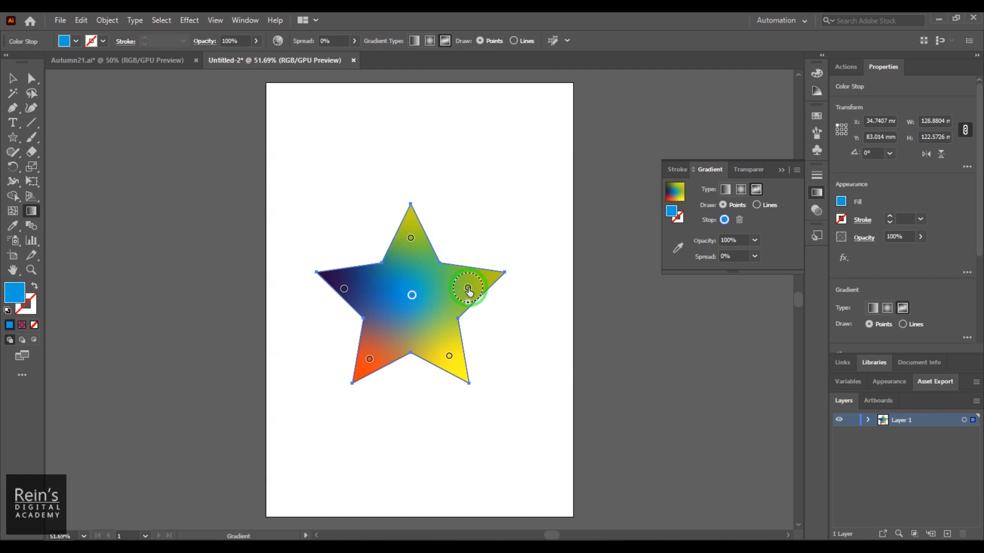
- Recolor the right arm's color point pink and shift the left arm's dark blue point slightly inward
click(468, 289)
double_click(468, 289)
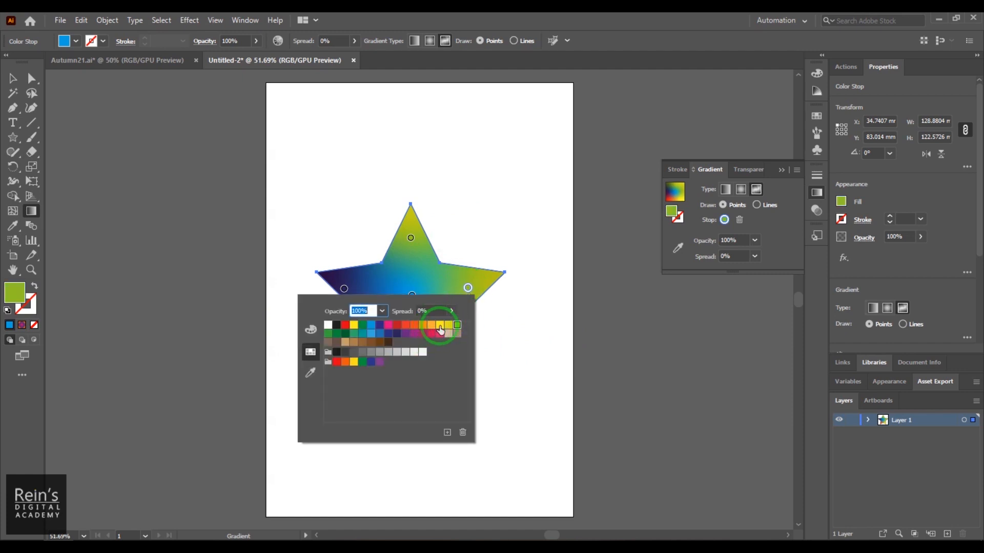
click(388, 325)
click(509, 179)
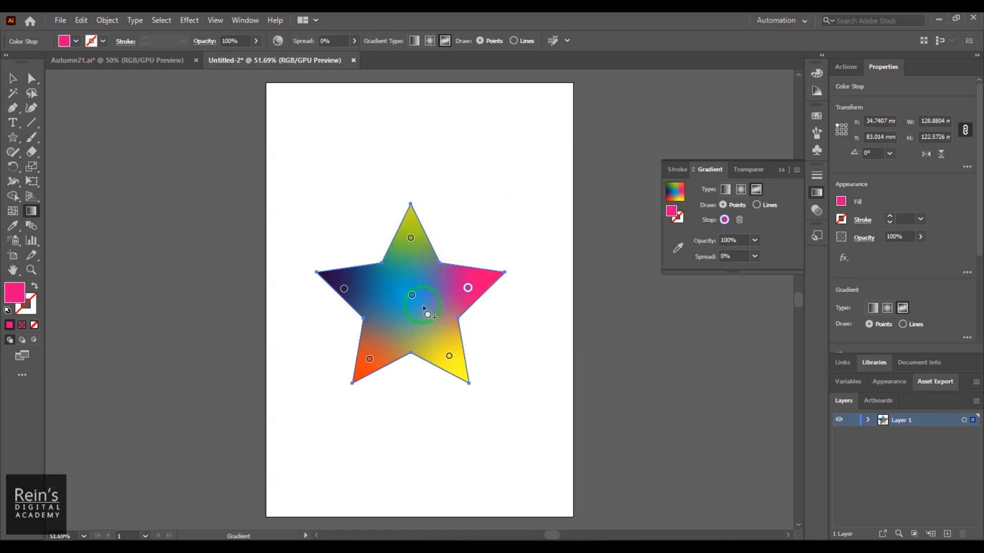
drag(344, 289, 349, 289)
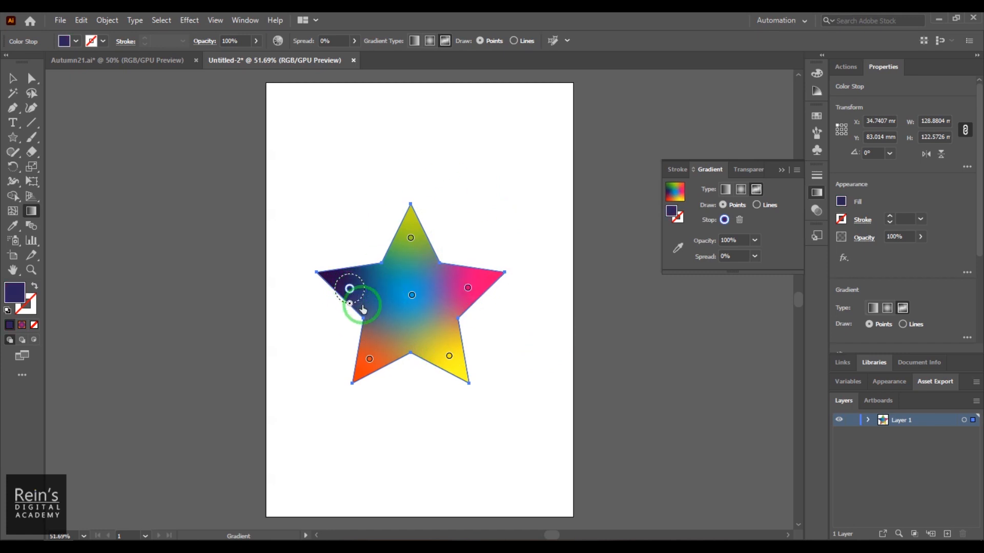
drag(349, 288, 352, 286)
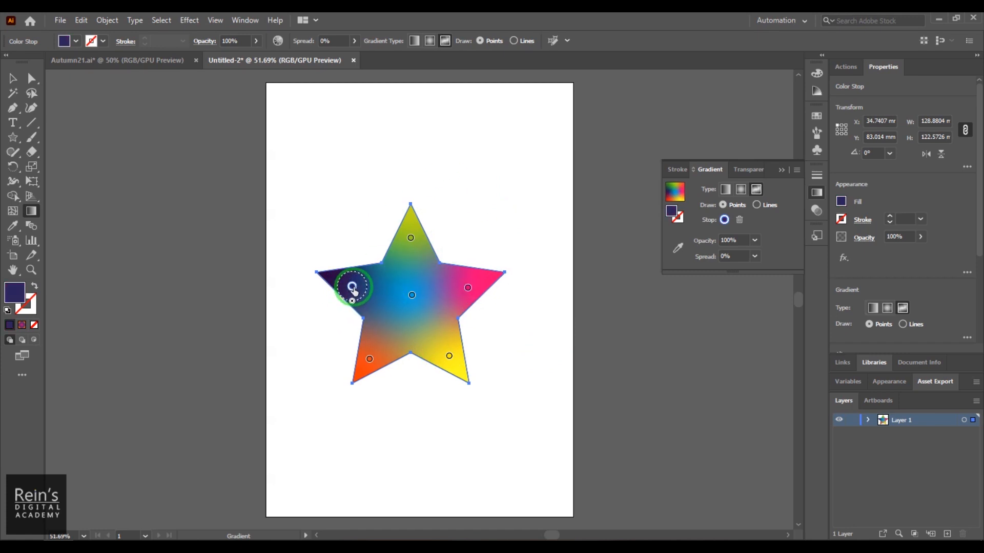
- Try a 100% spread on the green upper-tip point and return it to 0%
click(411, 239)
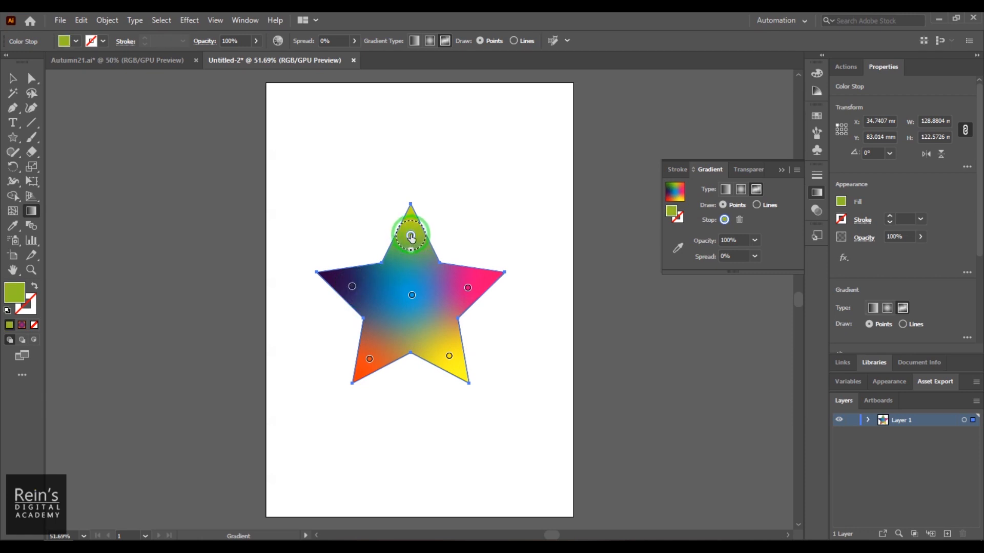
click(755, 256)
click(767, 351)
click(755, 258)
click(765, 269)
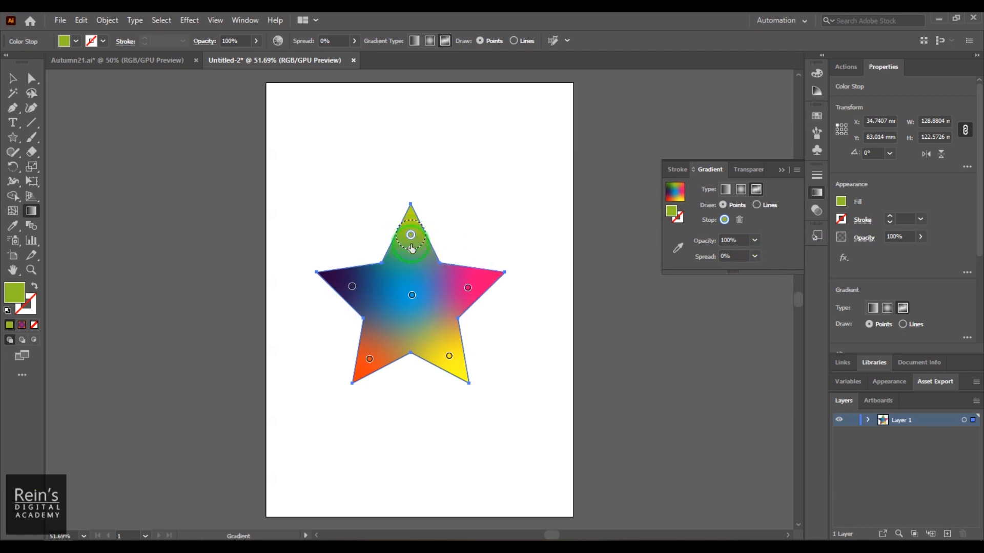
mouse_move(411, 252)
mouse_down()
mouse_move(417, 276)
mouse_move(416, 266)
mouse_up()
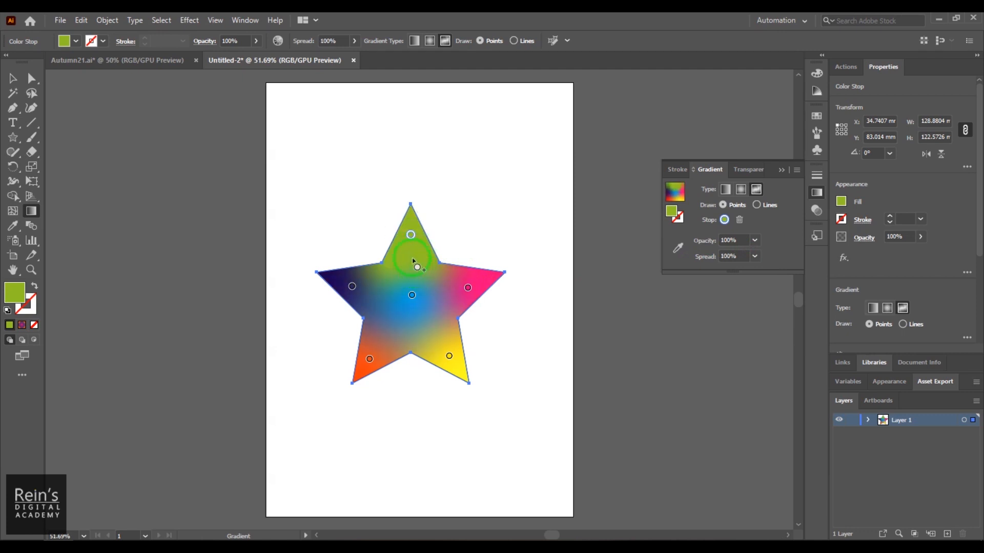
drag(412, 259, 412, 251)
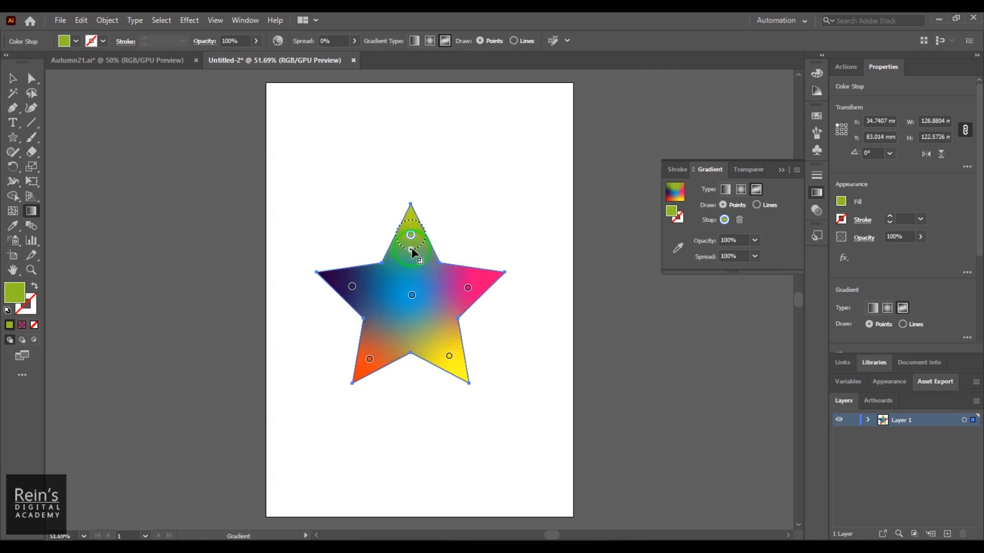
- Try 0% opacity on the green upper-tip point and return it to 100%
click(755, 241)
click(757, 265)
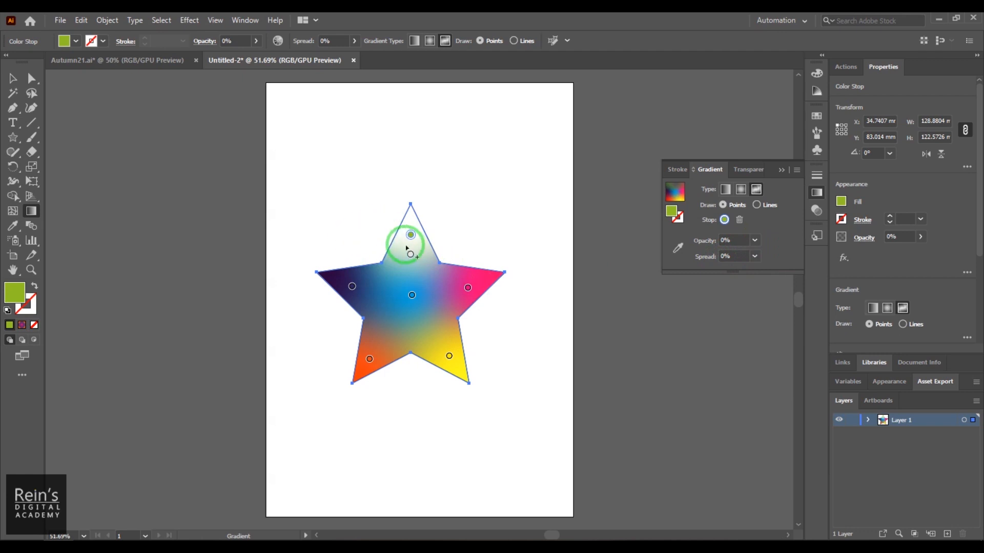
click(755, 240)
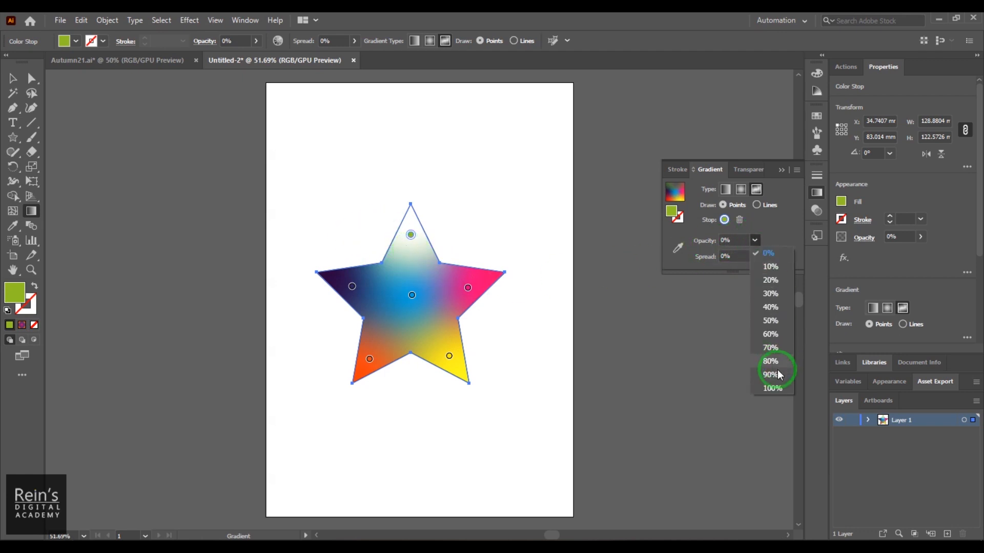
click(773, 388)
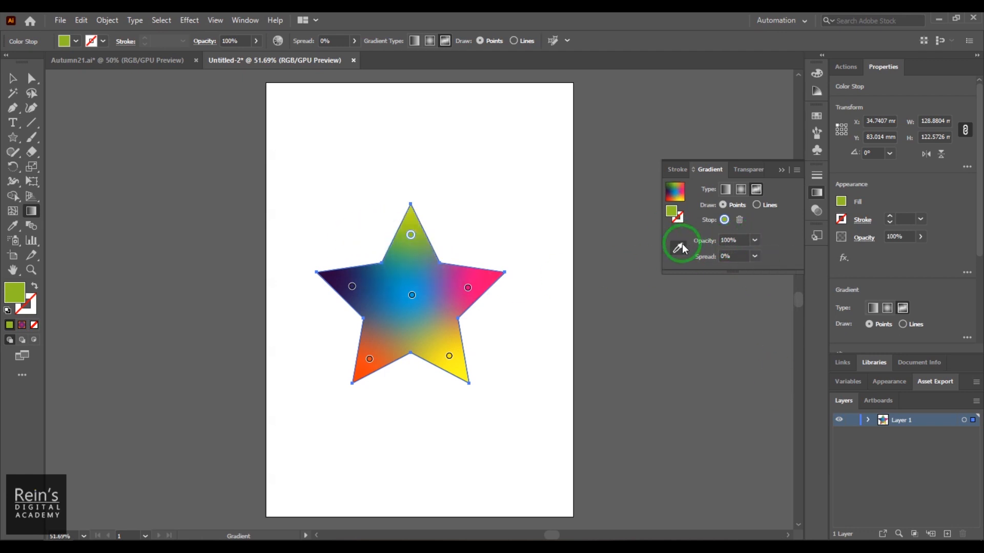
- Delete the pink color point from the star's right arm and add a new color point there
click(467, 288)
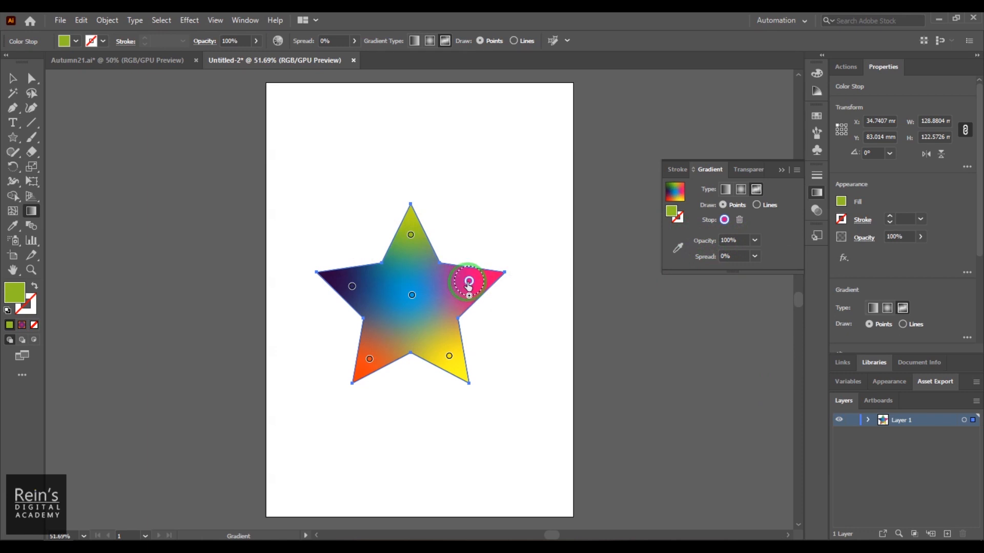
click(739, 220)
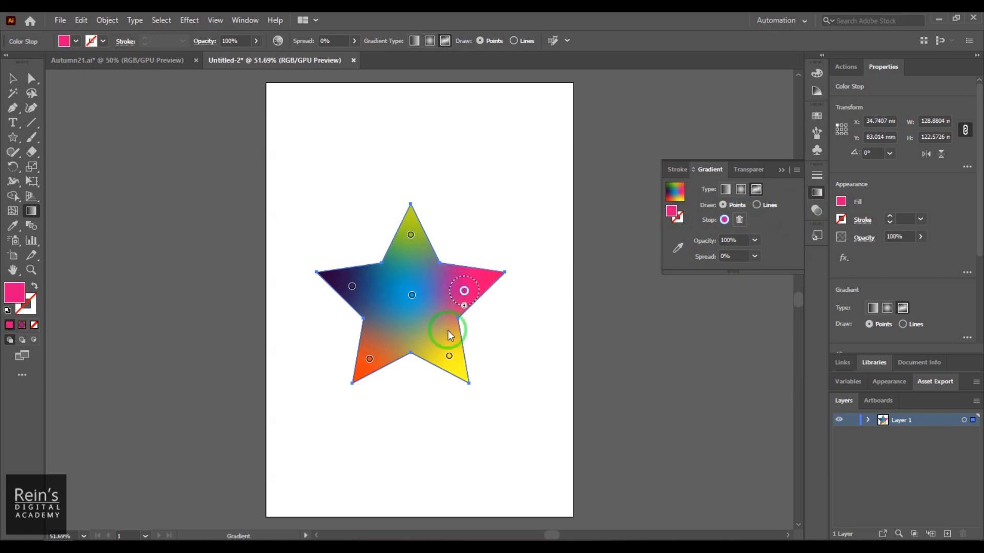
click(467, 298)
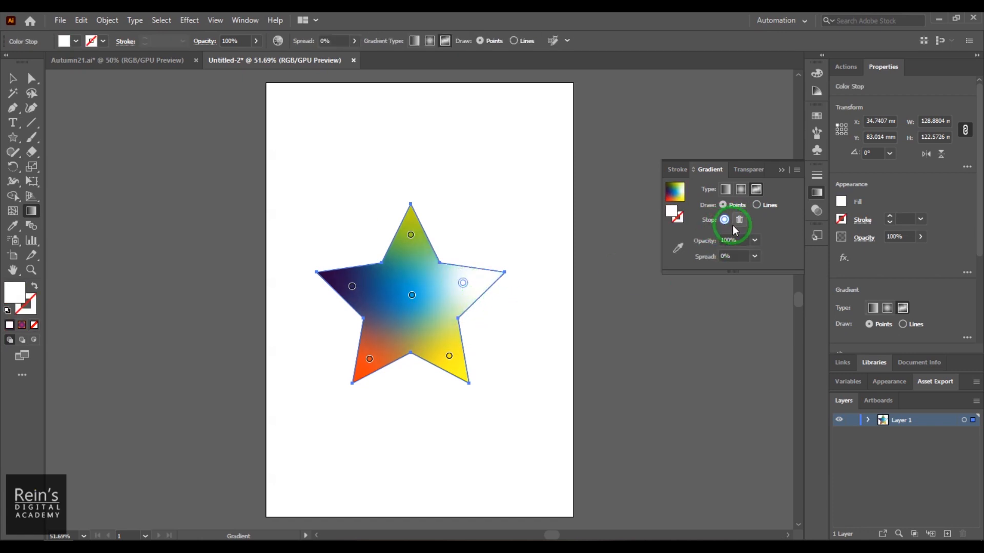
- Recolor the right arm's new color point a saturated turquoise in the Color Picker
double_click(17, 294)
click(763, 250)
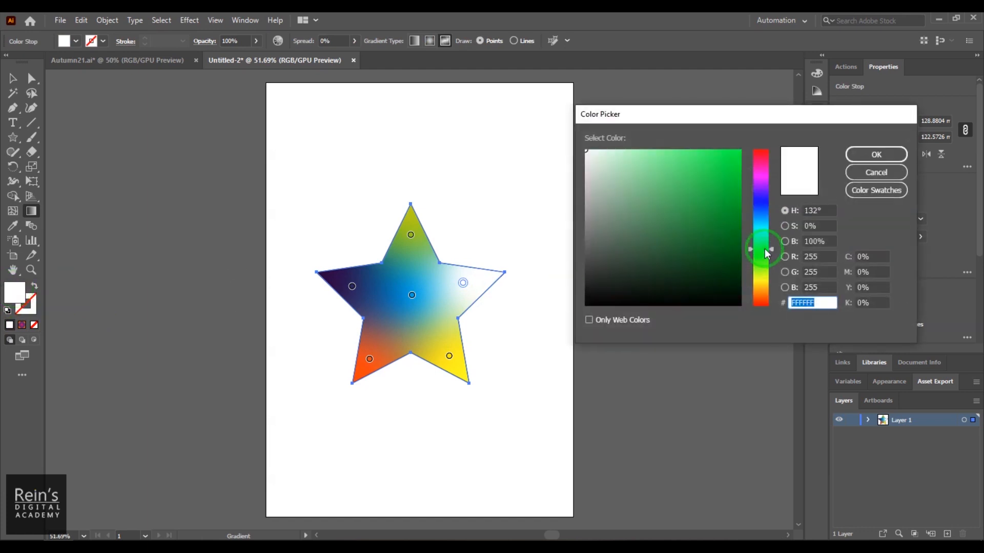
click(757, 235)
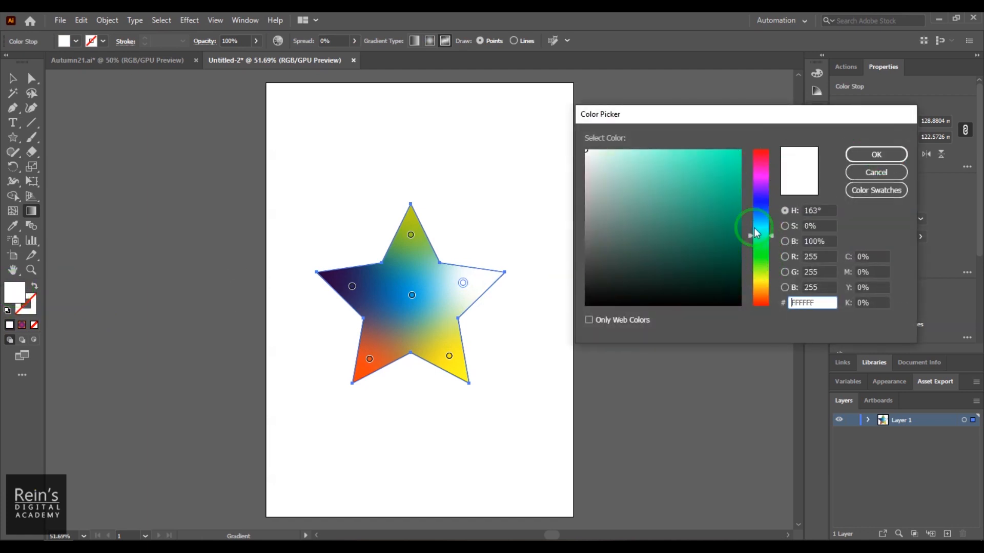
click(741, 151)
click(876, 154)
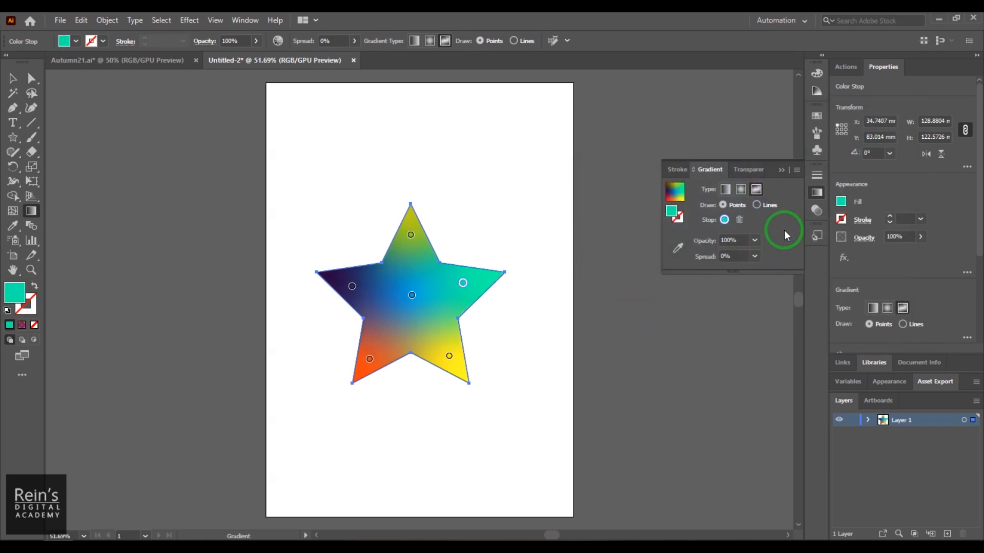
- Switch the freeform gradient to Lines and draw a curved line of six color stops from the left arm to the right arm
click(759, 205)
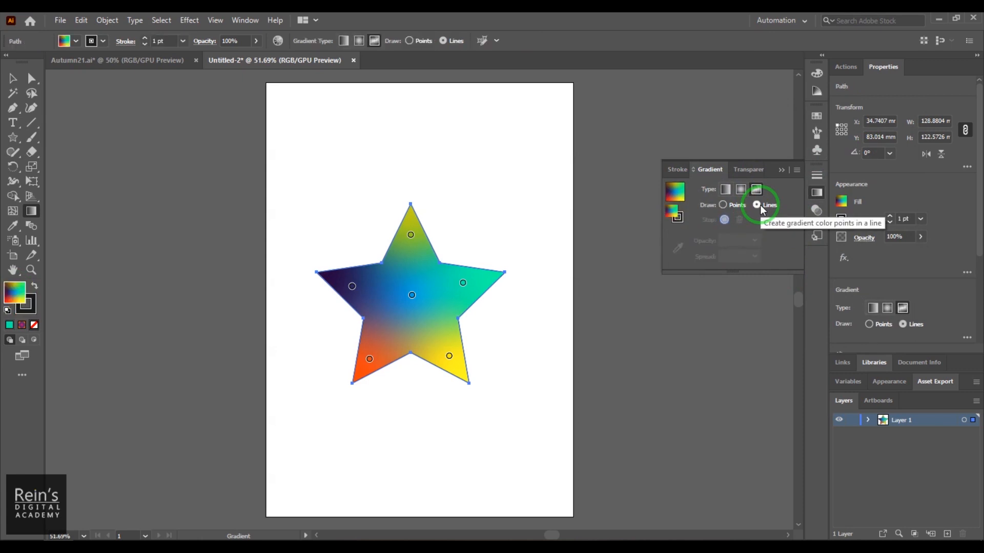
click(365, 283)
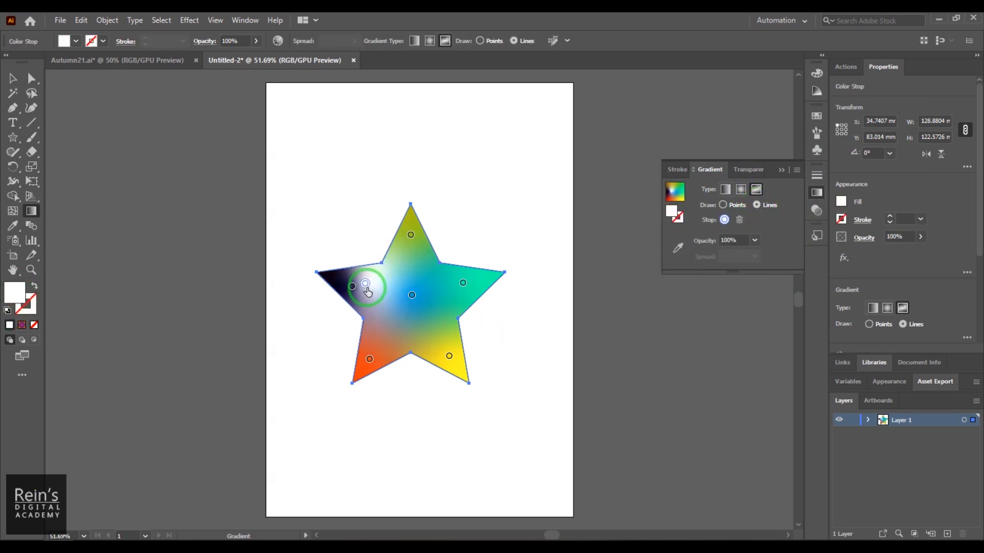
click(383, 310)
click(427, 304)
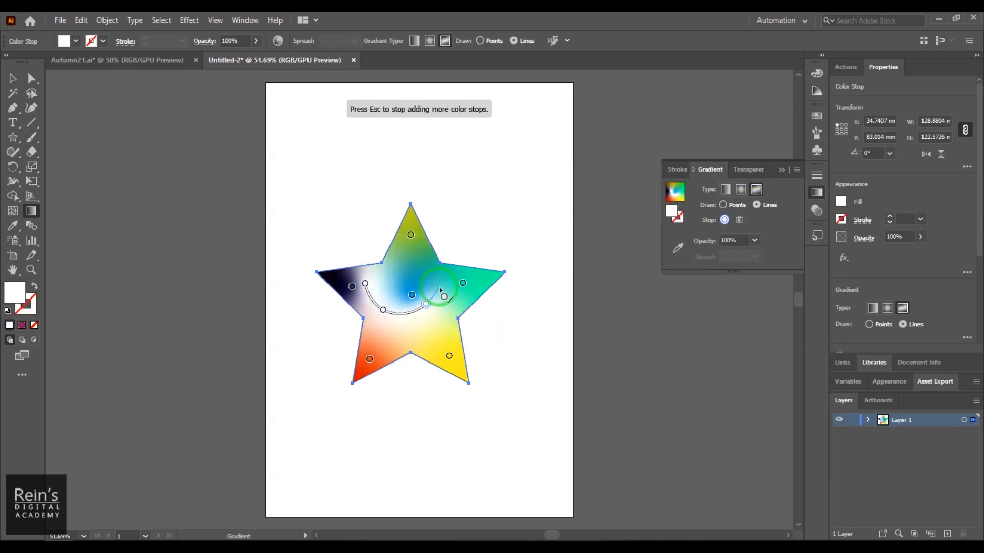
click(447, 280)
click(479, 275)
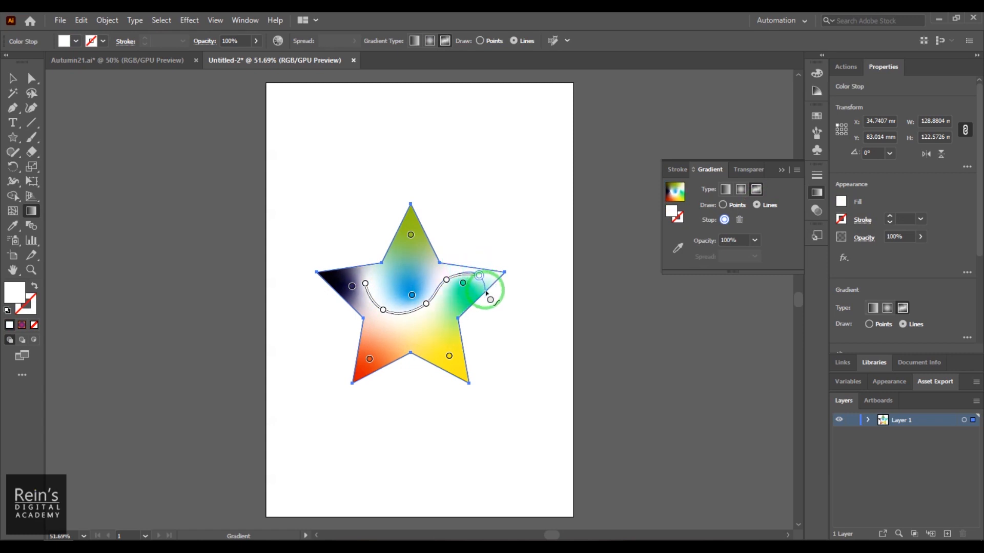
click(485, 285)
- Try to move the line's first stop outward past the dark blue point in the left arm
drag(365, 284, 349, 287)
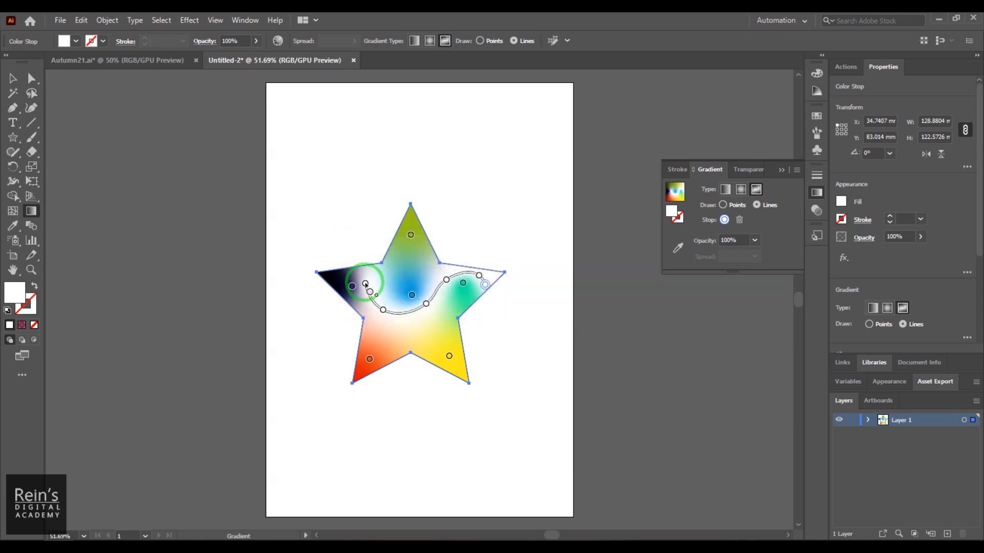
drag(365, 284, 348, 280)
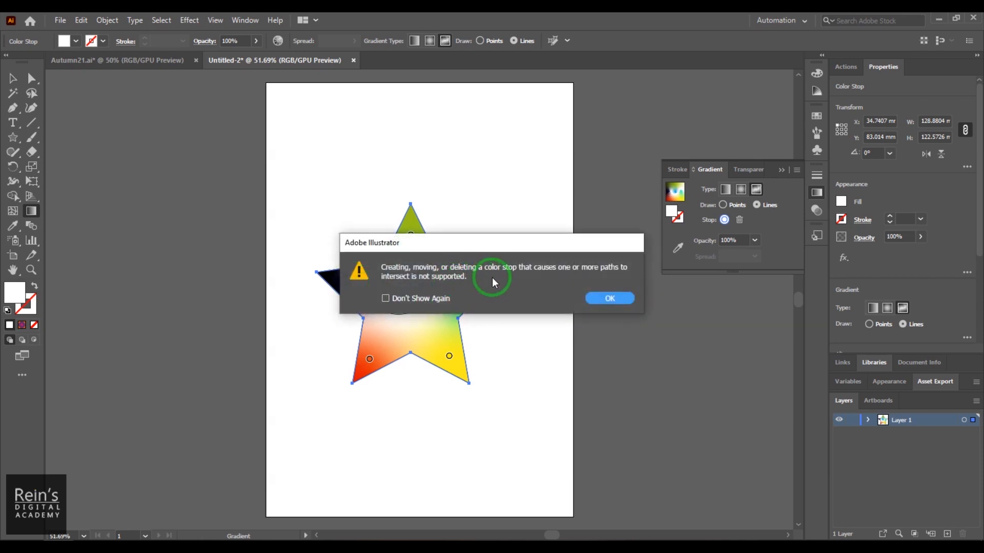
click(610, 298)
- Reposition the line's middle stops and recolor the one just right of the star's center blue
mouse_move(428, 307)
mouse_down()
mouse_move(378, 308)
mouse_move(386, 321)
mouse_move(425, 316)
mouse_up()
drag(447, 280, 436, 278)
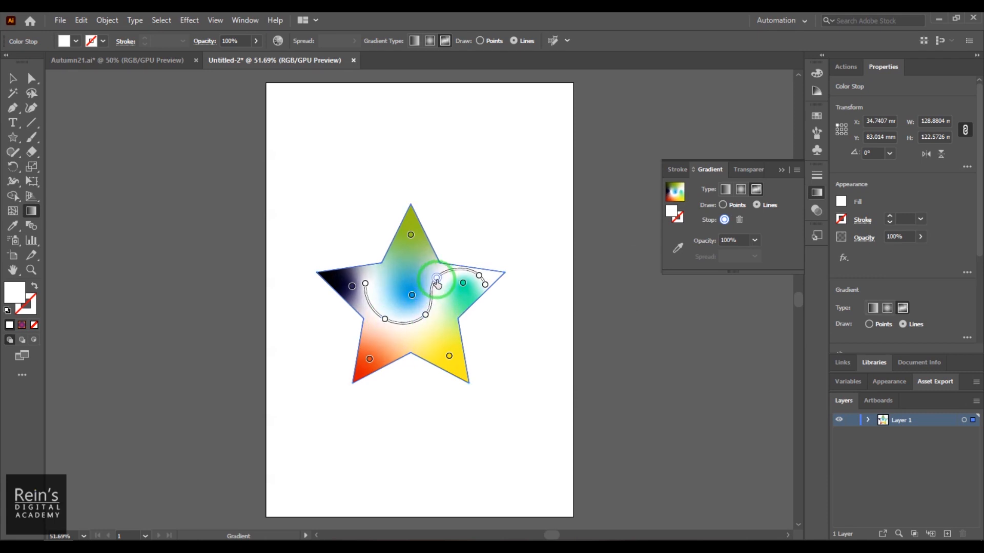
double_click(436, 278)
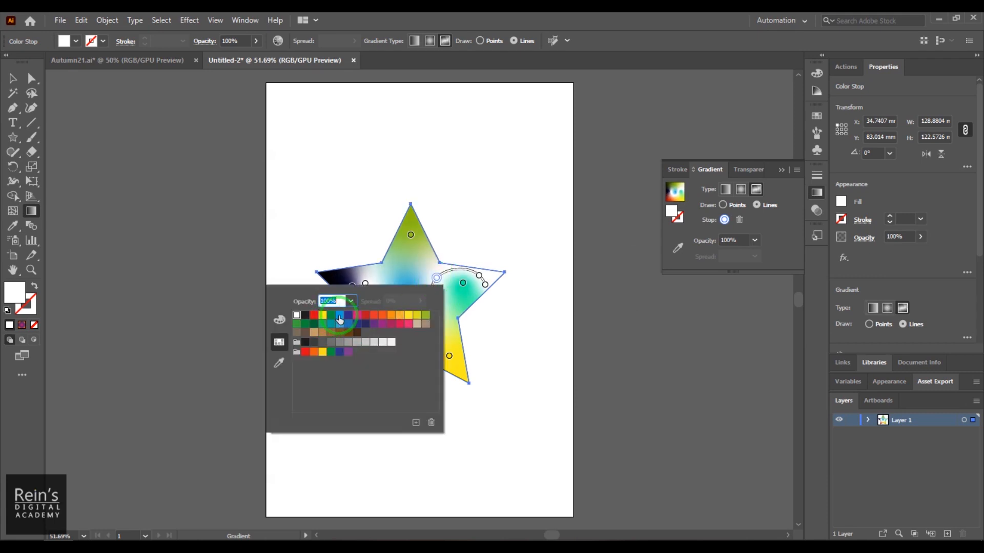
click(330, 324)
- Remove the line's lower middle stop and the white stop near the right arm, repositioning the remaining stops into a smooth curve
drag(480, 277, 467, 270)
drag(424, 315, 336, 346)
drag(423, 322, 388, 321)
mouse_move(436, 279)
mouse_down()
mouse_move(421, 280)
mouse_move(466, 272)
mouse_move(455, 275)
mouse_up()
click(454, 277)
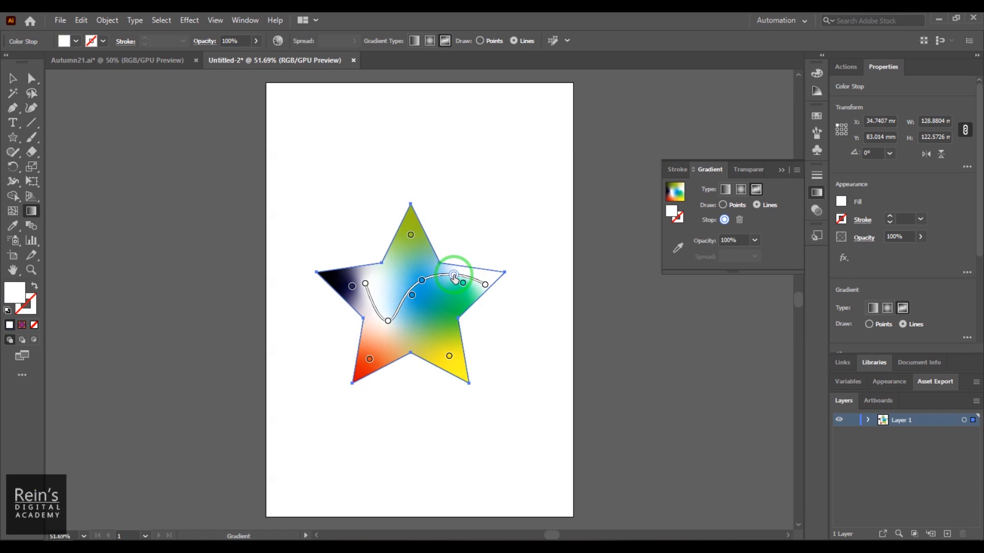
key(Delete)
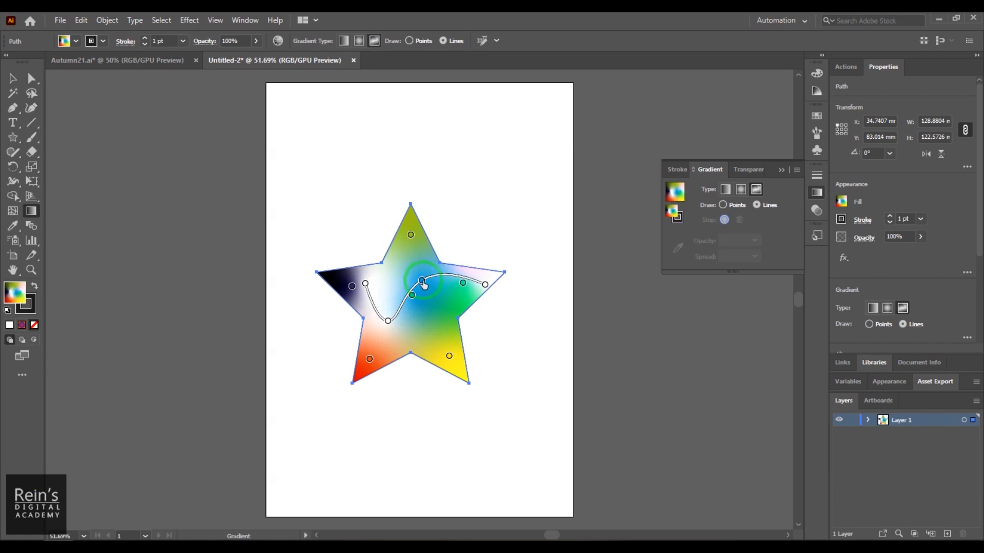
- Select the line's blue stop and add three more blue stops along the curve, one to its right and two to its left
click(422, 280)
click(447, 274)
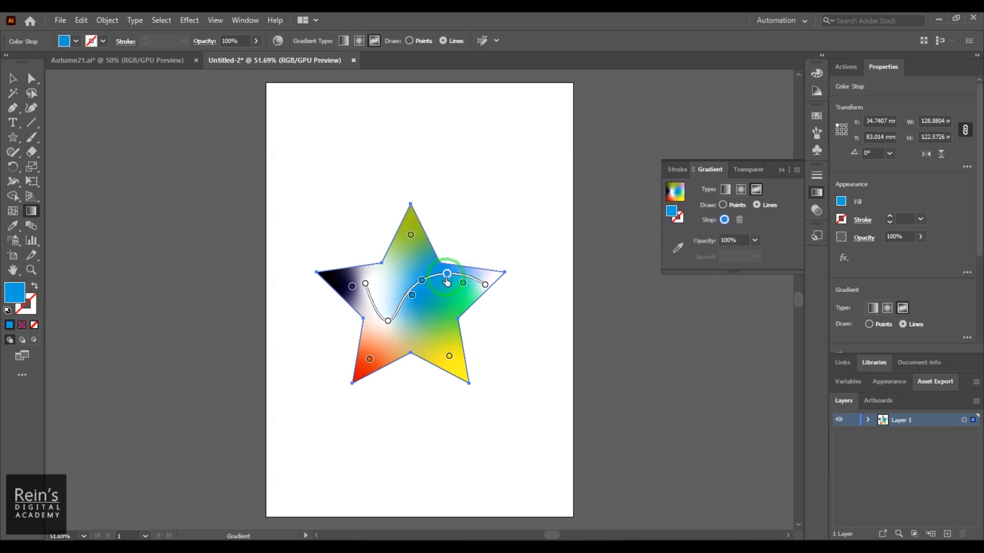
click(400, 304)
click(372, 304)
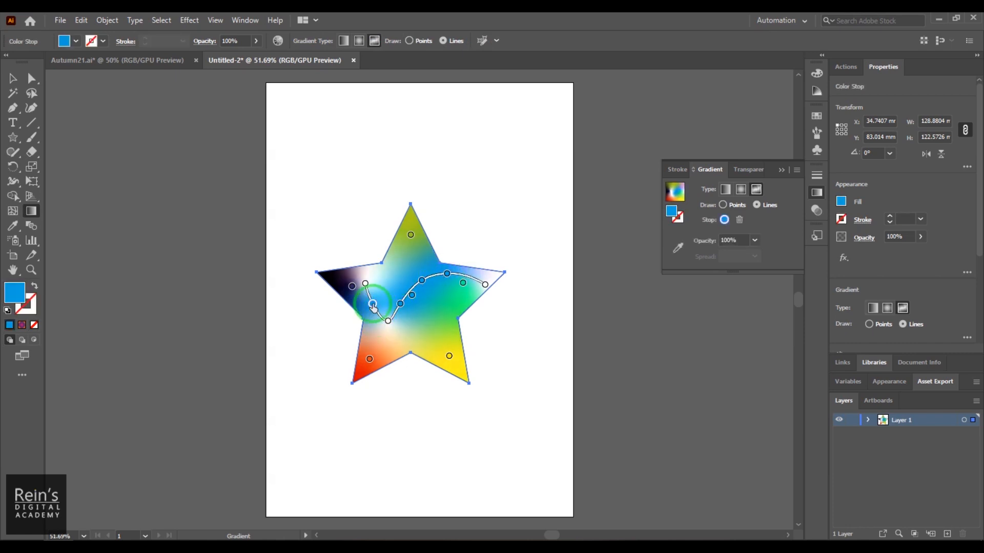
- Switch to the Autumn21.ai document and inspect its artwork in Outline view before returning to preview
drag(394, 338, 409, 307)
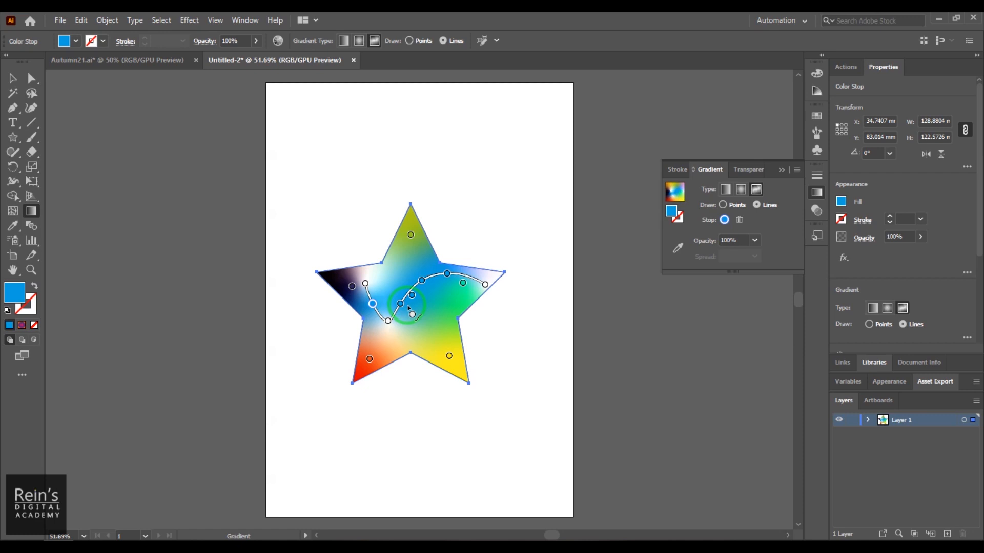
click(156, 62)
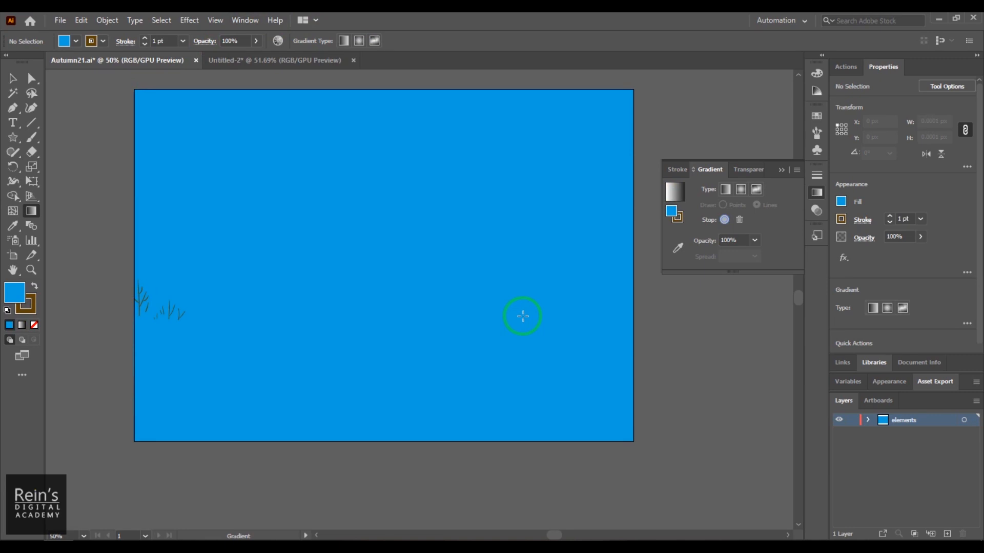
click(216, 23)
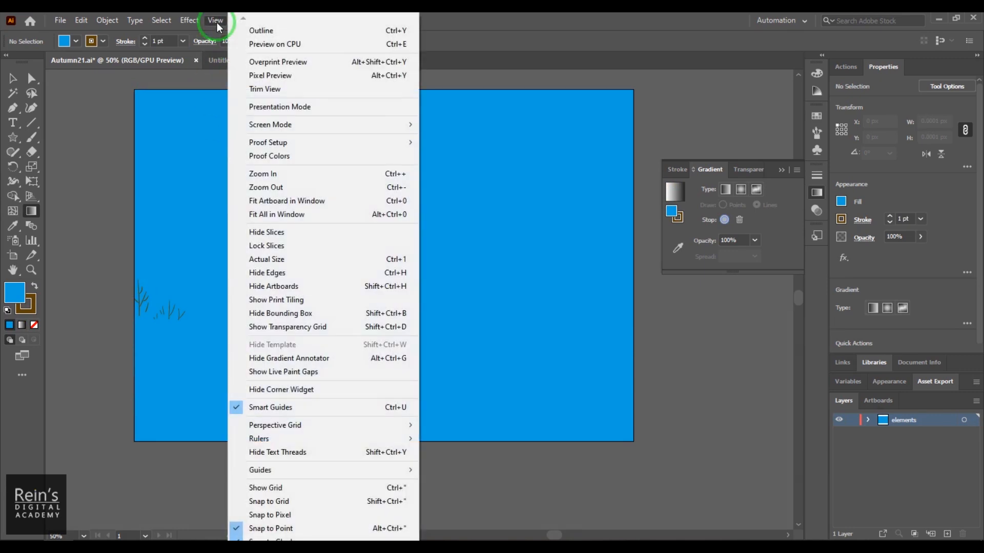
click(257, 31)
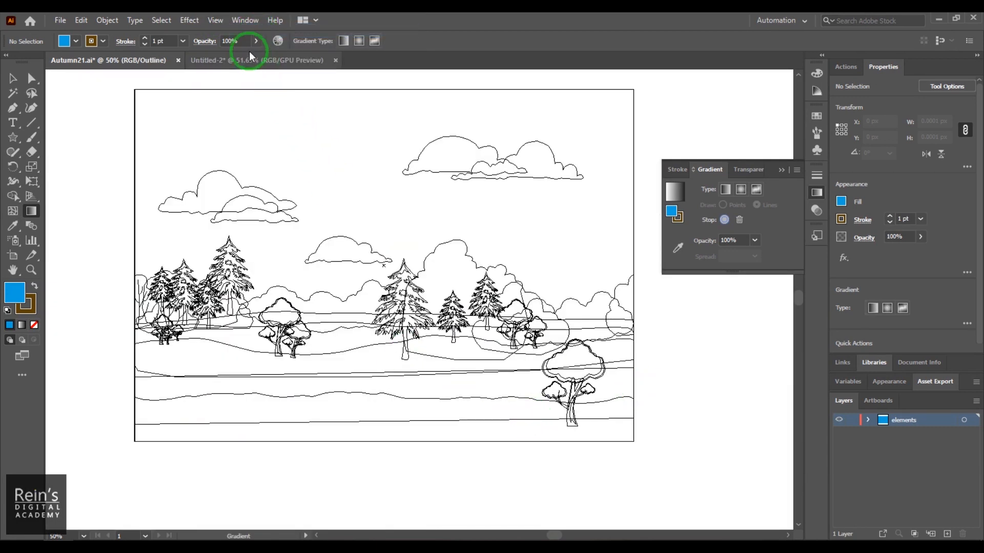
click(216, 19)
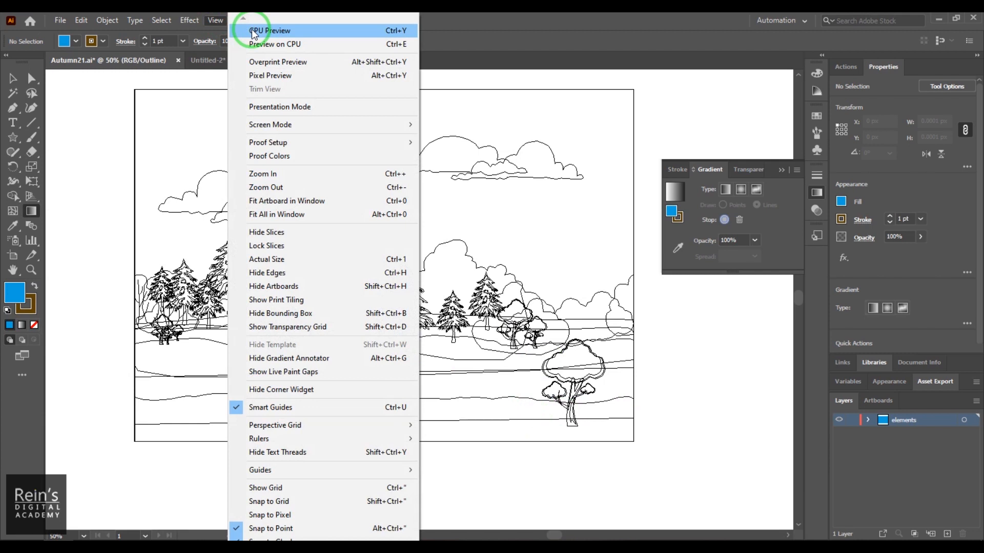
click(252, 32)
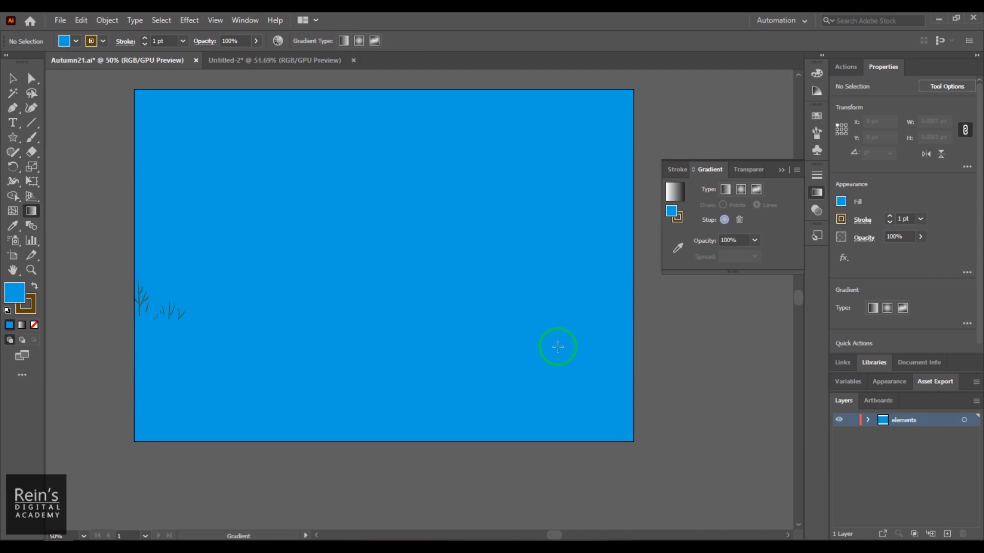
- Select the full-size sky background rectangle and give it a linear gradient fill
drag(493, 317, 531, 347)
click(12, 78)
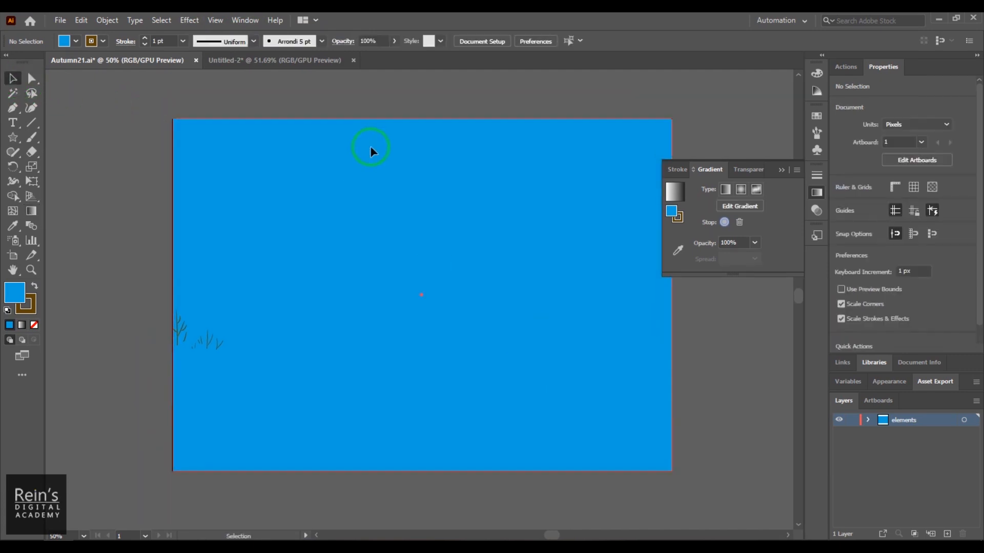
click(370, 148)
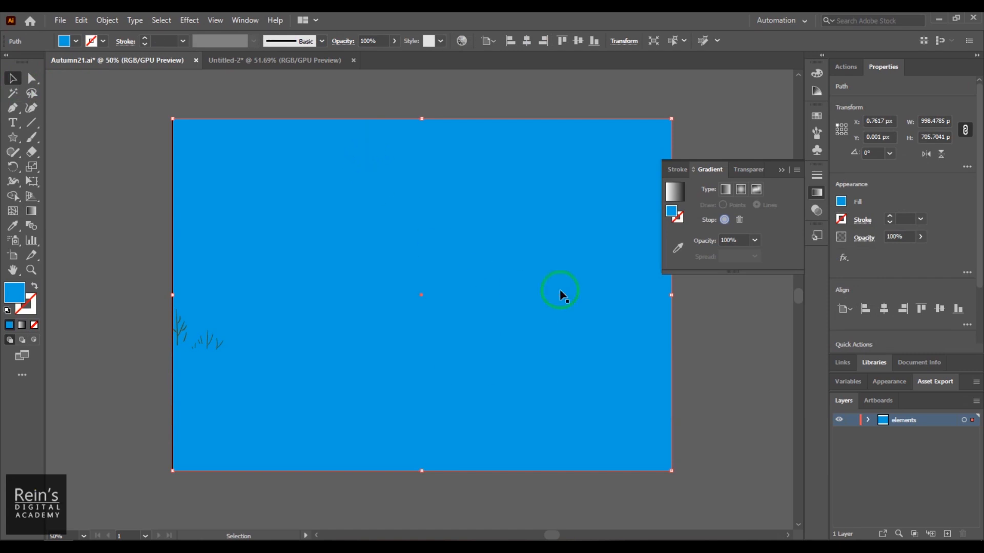
click(725, 189)
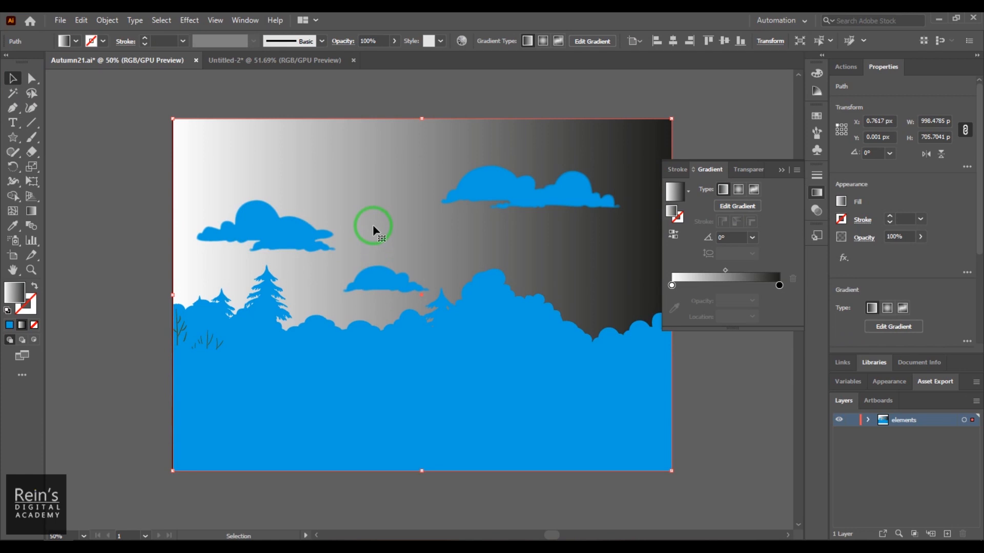
- Open the Sky gradient swatch library for the selected background rectangle
click(818, 115)
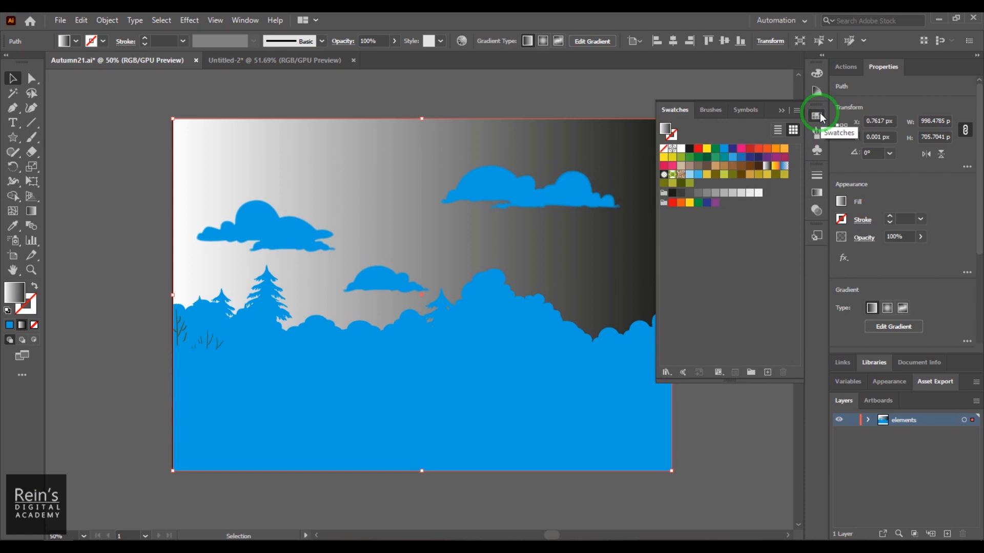
click(796, 111)
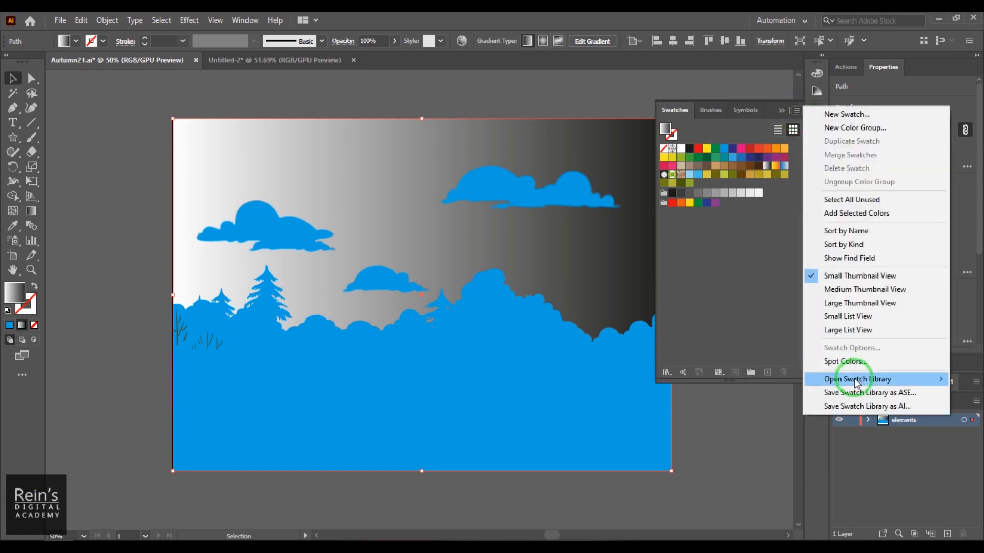
mouse_move(855, 379)
mouse_move(752, 187)
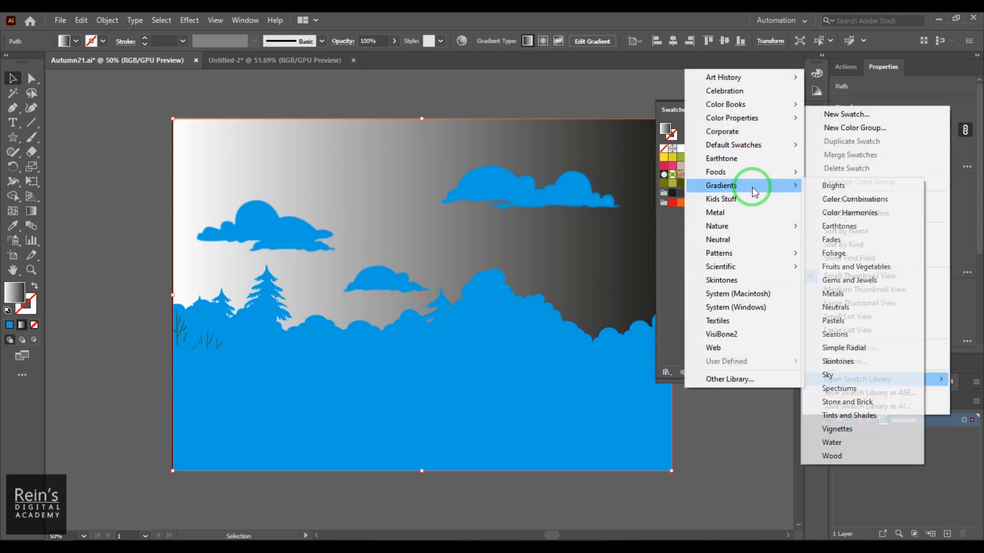
click(828, 375)
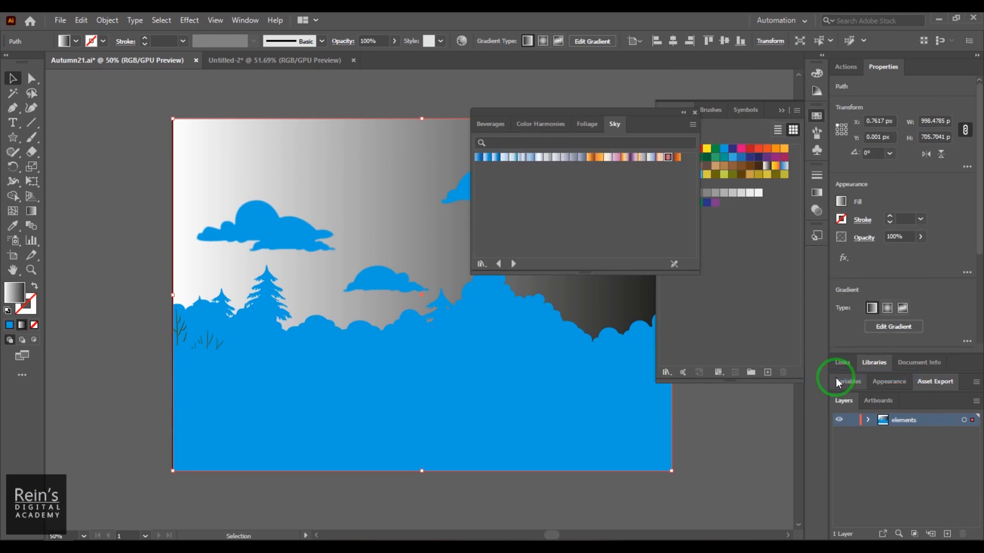
- Try several Sky gradients on the background, settle on Sky 21 and close the library
click(641, 159)
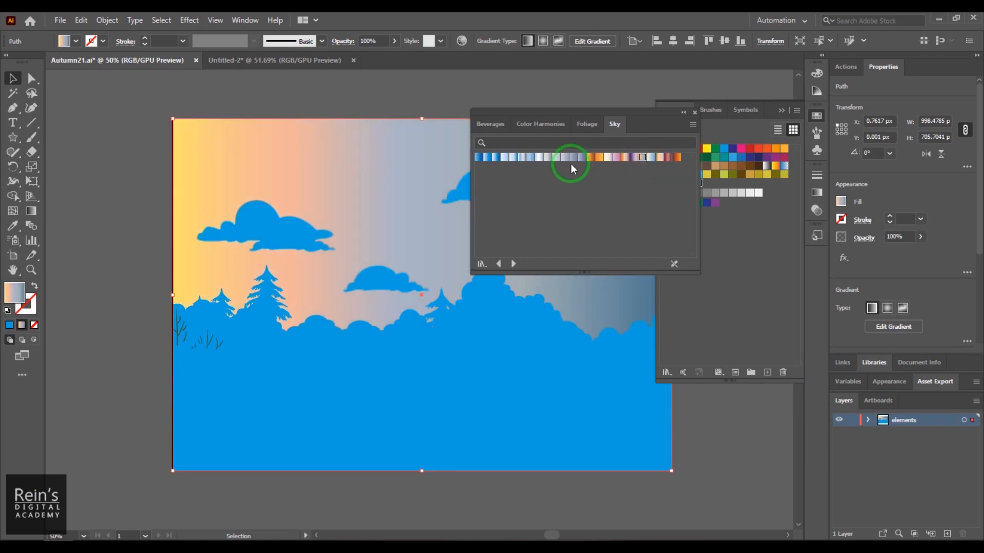
click(505, 158)
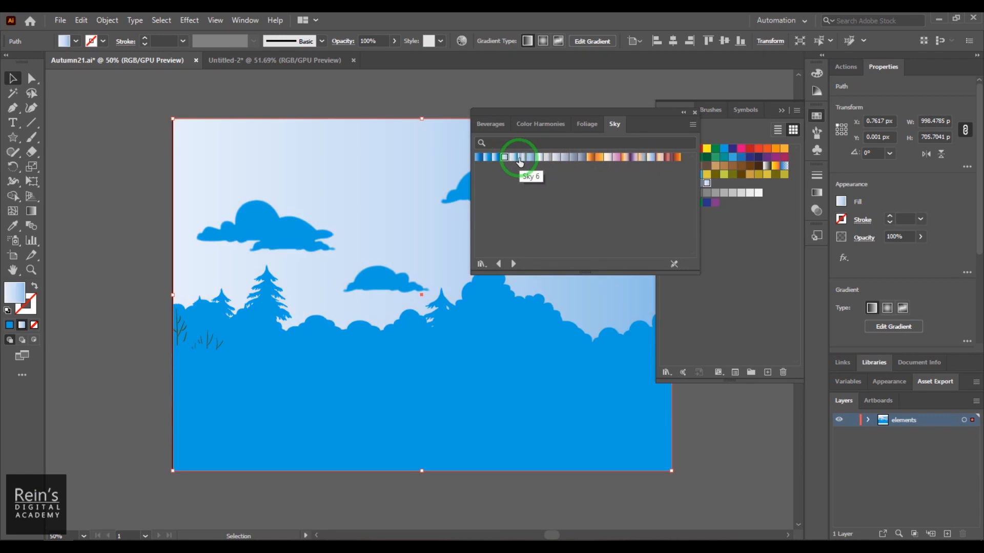
click(520, 157)
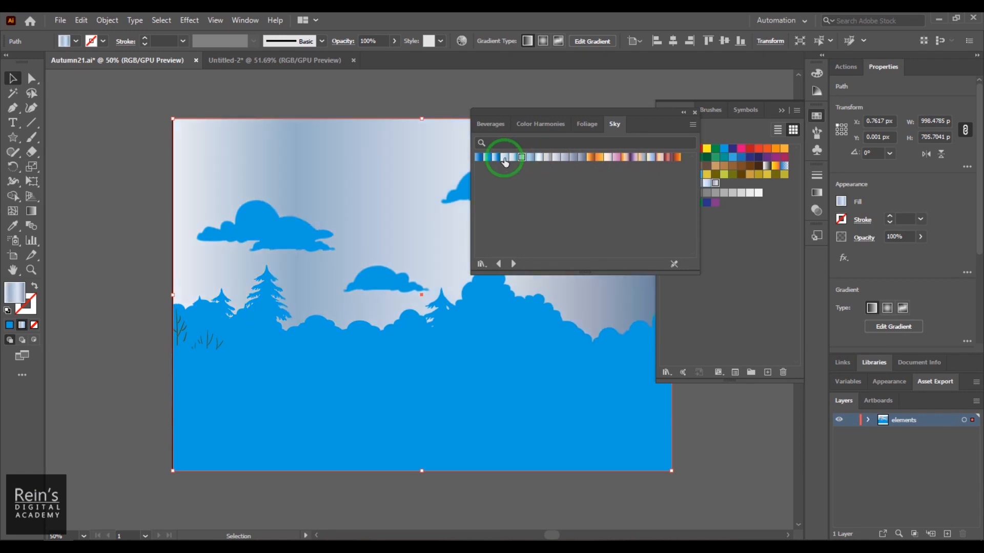
click(505, 158)
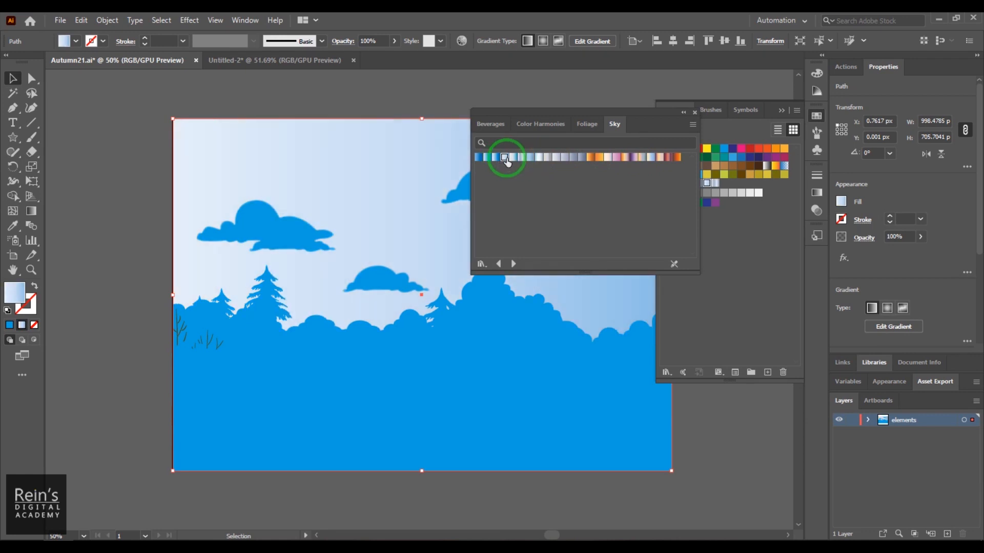
click(496, 158)
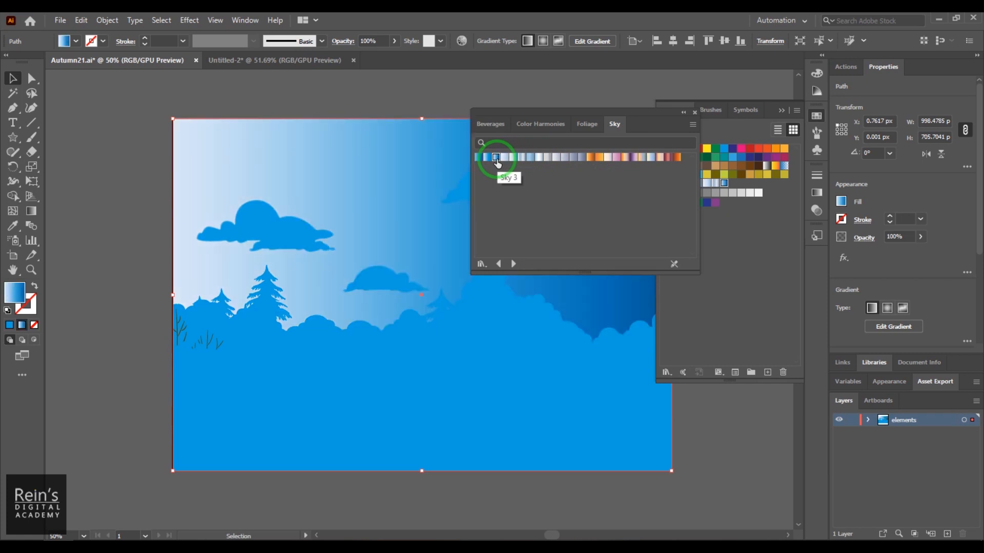
click(652, 158)
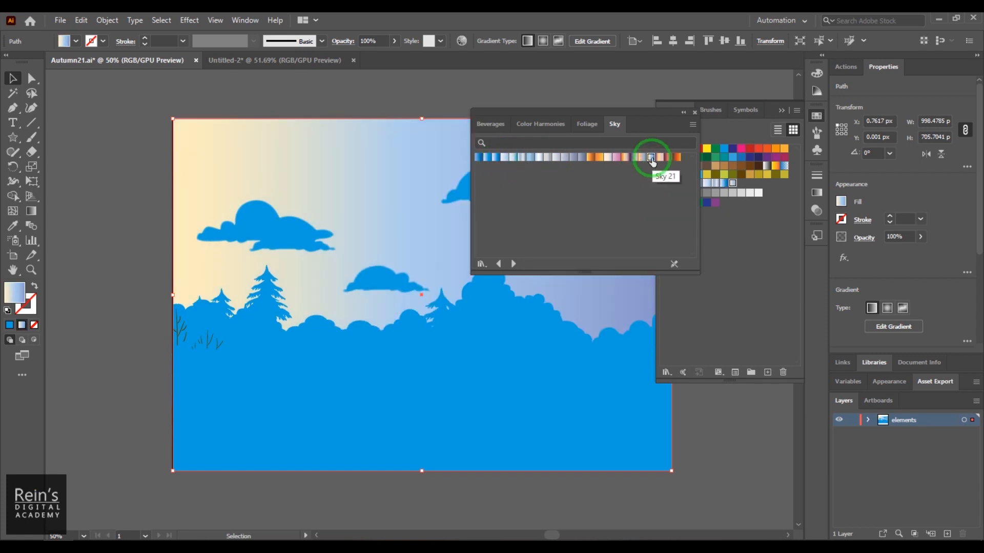
click(694, 111)
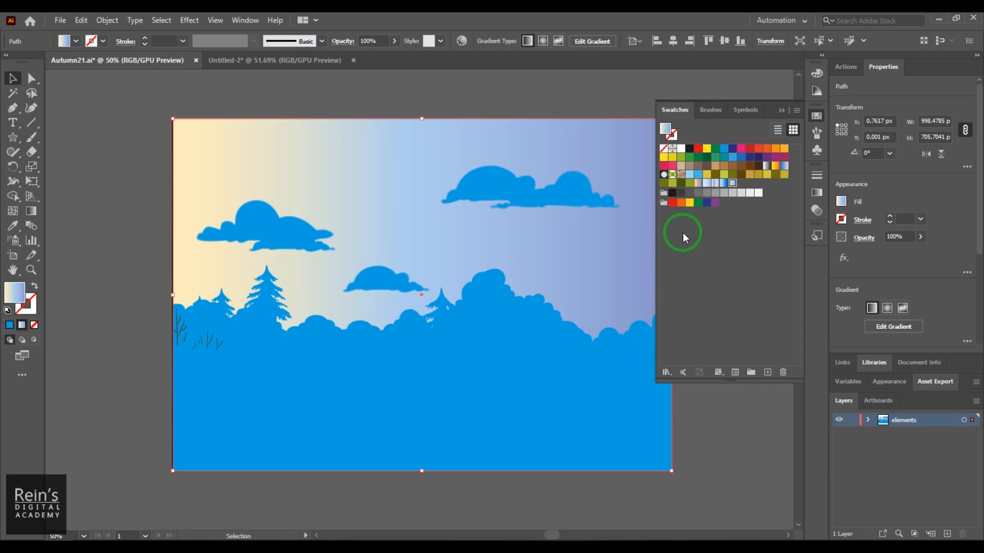
- Edit the sky rectangle's gradient and set its angle to 90°
click(816, 116)
click(817, 192)
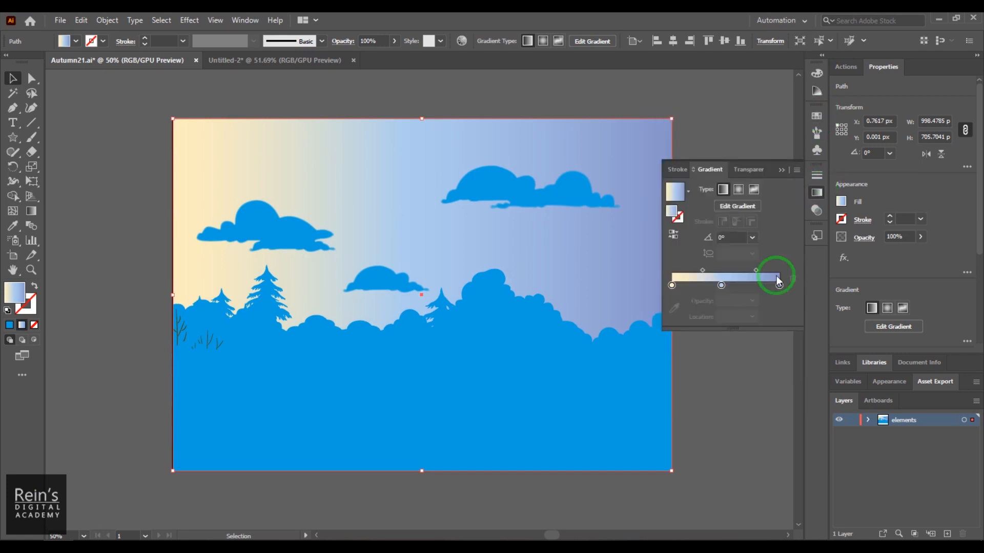
click(721, 207)
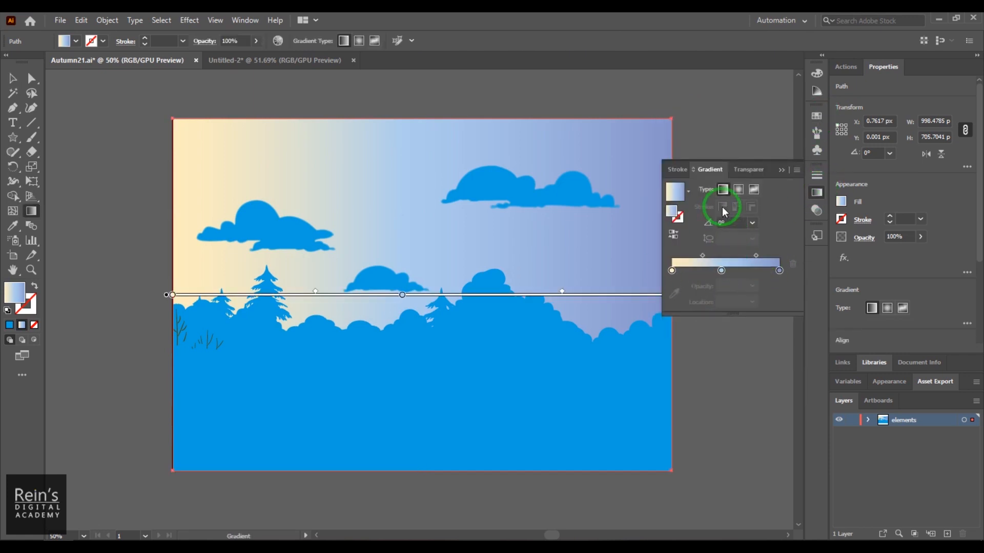
click(730, 222)
text(90)
key(Return)
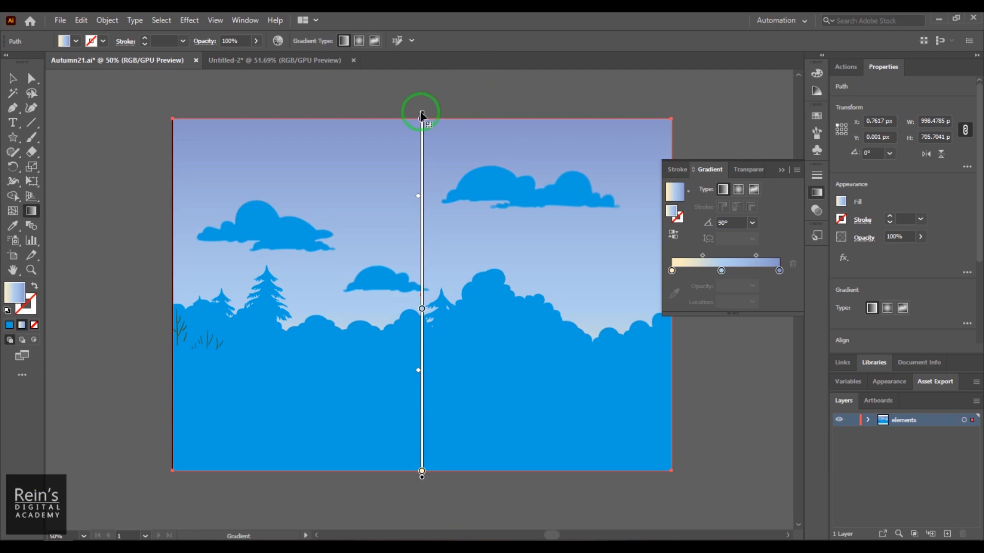
- Stretch the sky gradient from the treeline to above the artboard, place its middle stop at 43.58%, and shift the lower midpoint toward the cream end
drag(422, 116, 420, 241)
drag(421, 474, 421, 314)
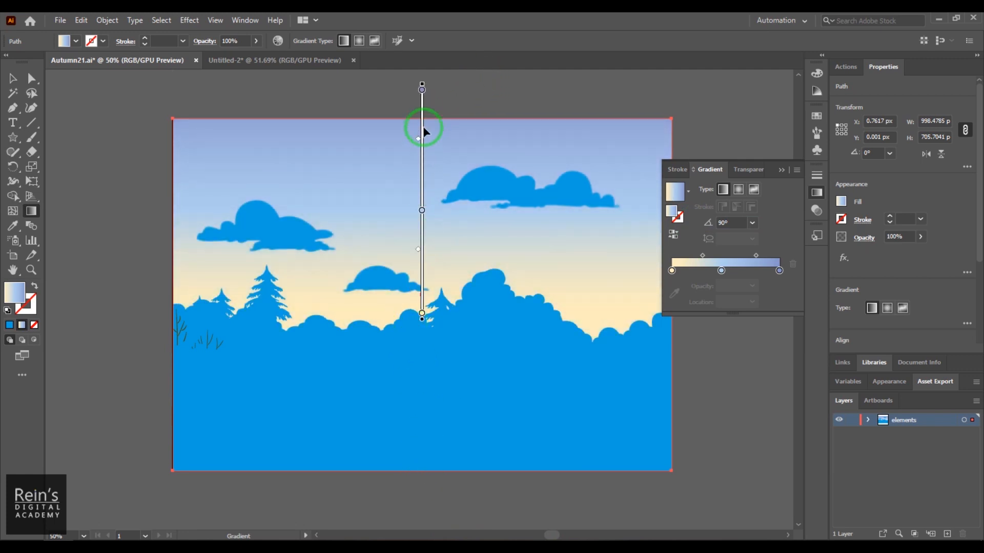
mouse_move(422, 210)
mouse_down()
mouse_move(423, 234)
mouse_move(424, 169)
mouse_move(424, 255)
mouse_move(421, 216)
mouse_up()
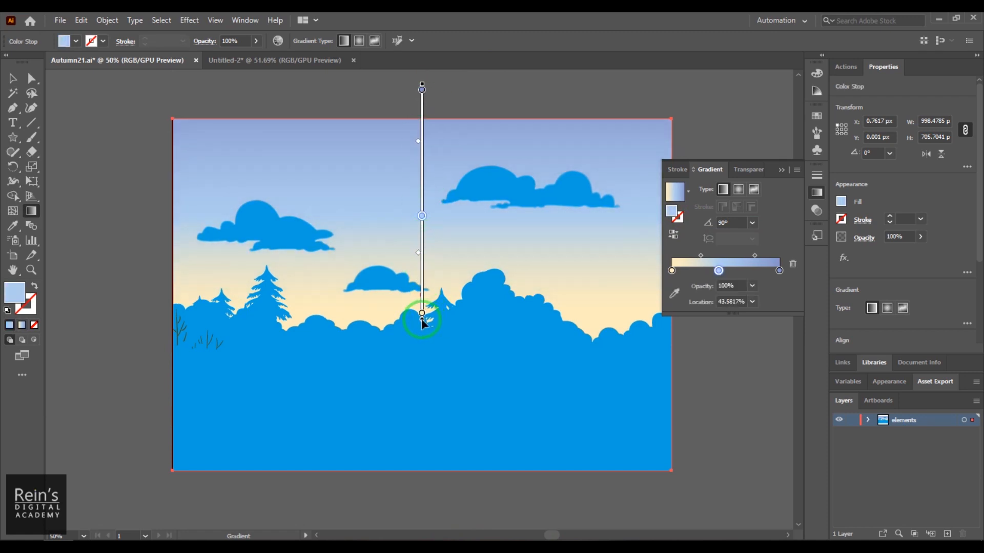
drag(422, 313, 421, 345)
mouse_move(422, 121)
mouse_down()
mouse_move(424, 68)
mouse_move(422, 81)
mouse_up()
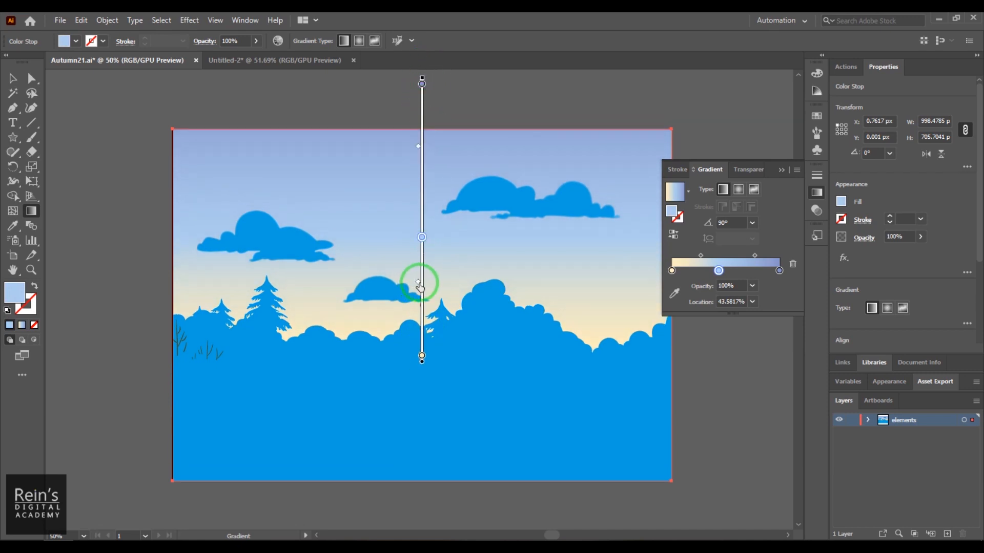
drag(405, 328, 403, 321)
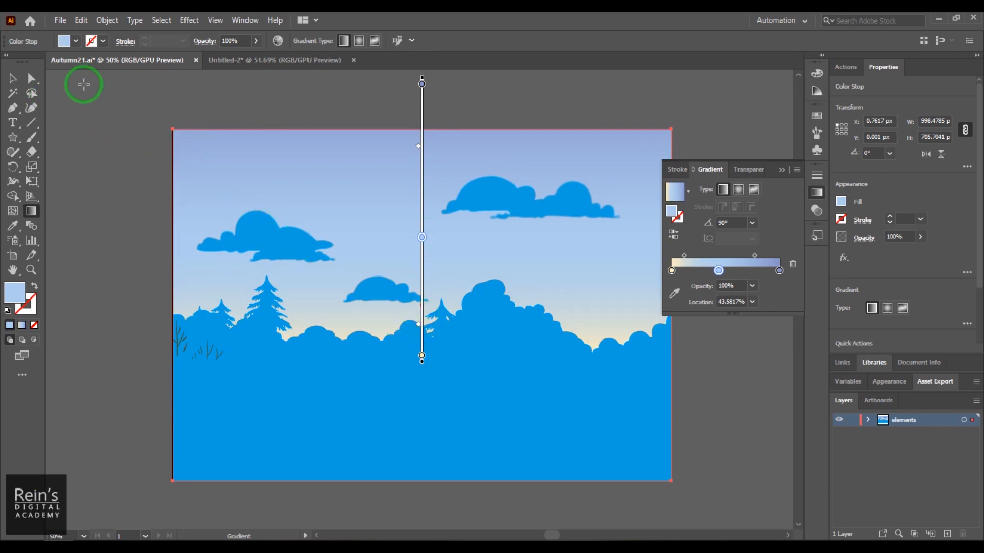
- Select the large upper shape of the left cloud and open the Neutrals gradient swatch library
click(13, 78)
click(258, 235)
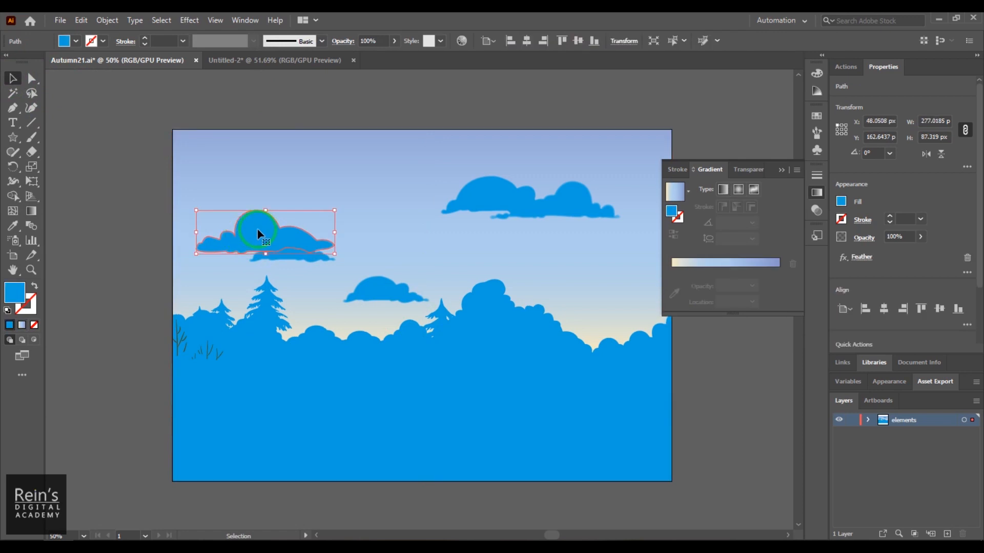
click(820, 115)
click(797, 110)
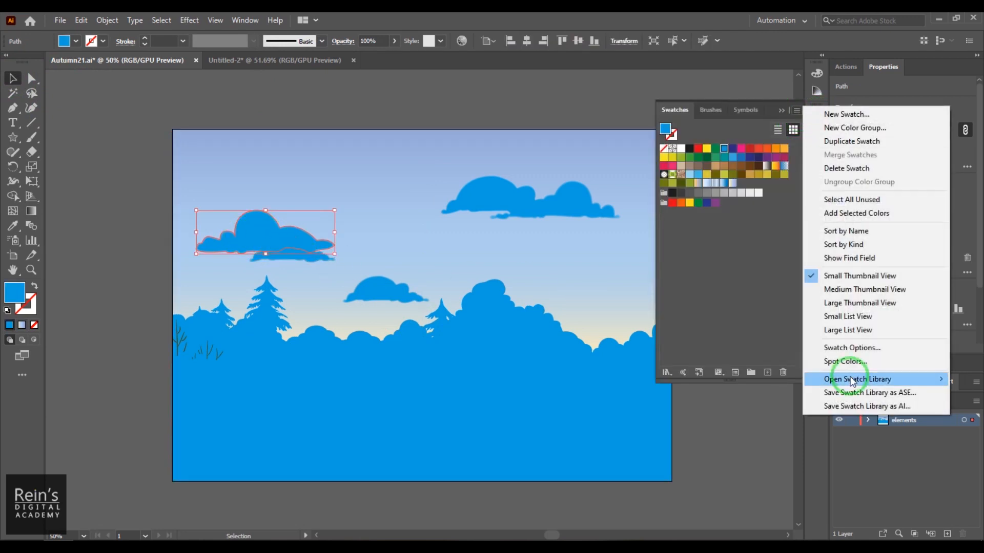
mouse_move(852, 381)
mouse_move(766, 186)
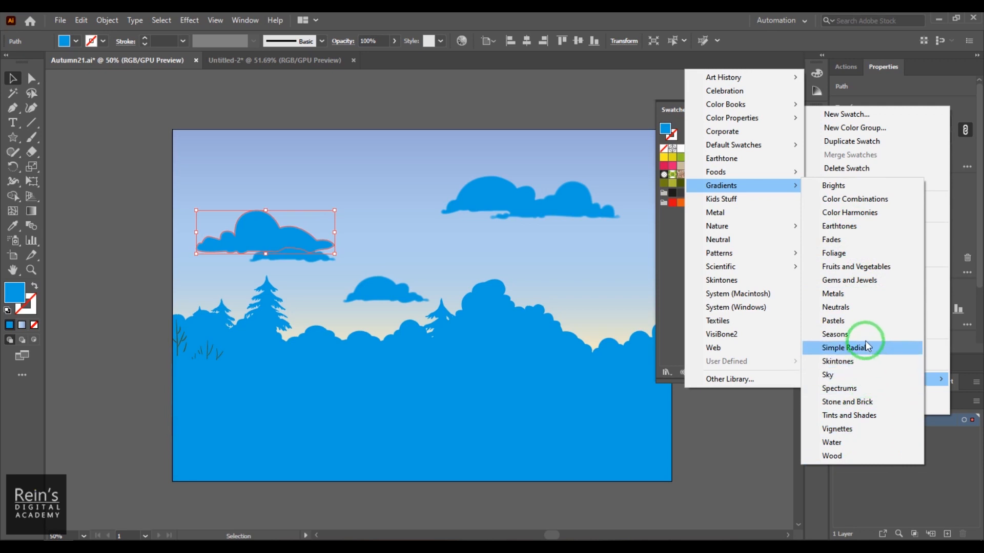
click(866, 311)
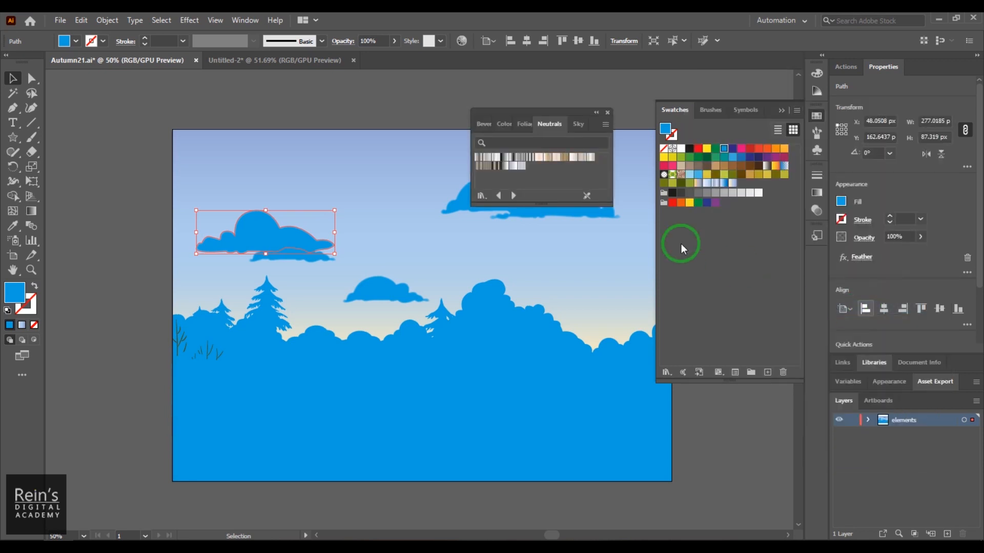
- Compare Neutrals gradients on the selected cloud, fill it with the pale grey Neutral 19, and close the library
click(486, 161)
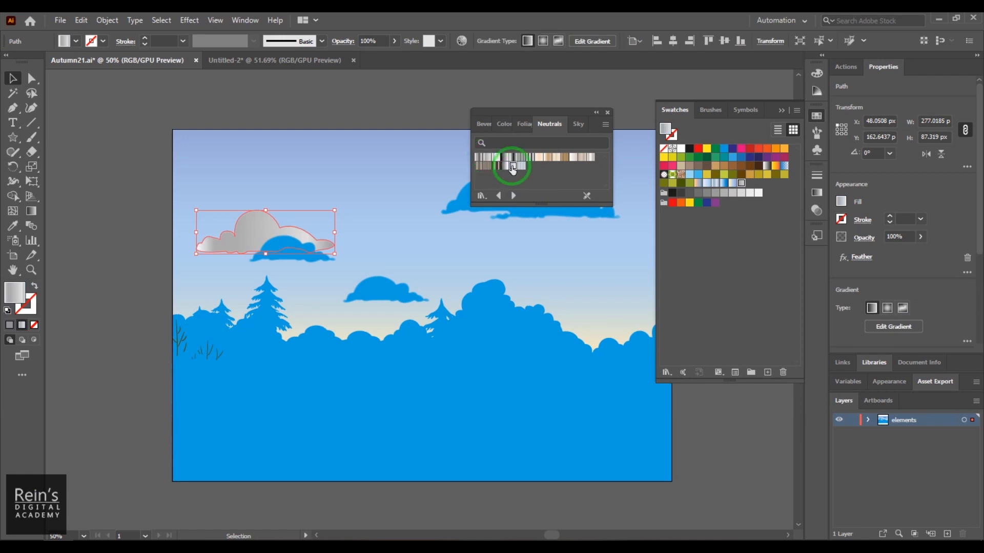
click(509, 166)
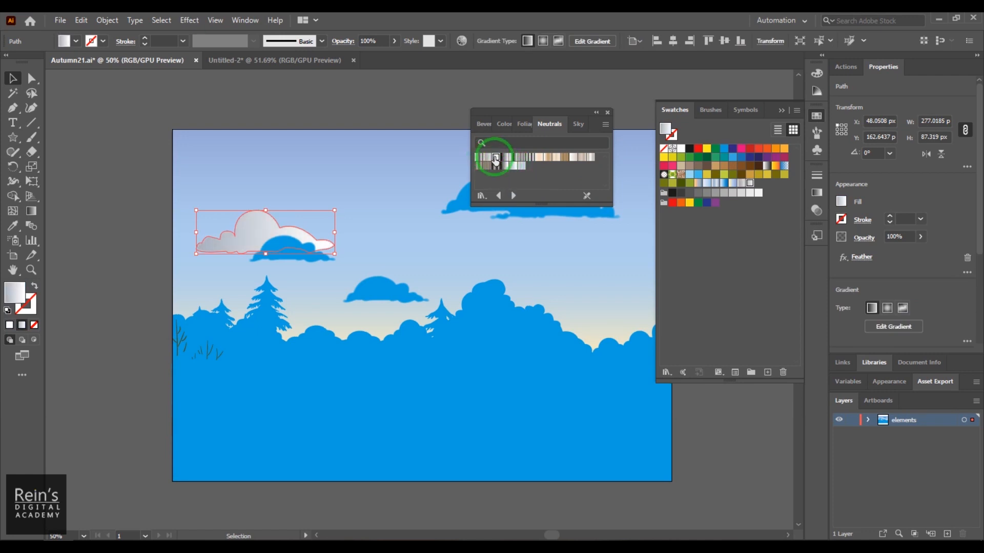
click(495, 160)
click(512, 166)
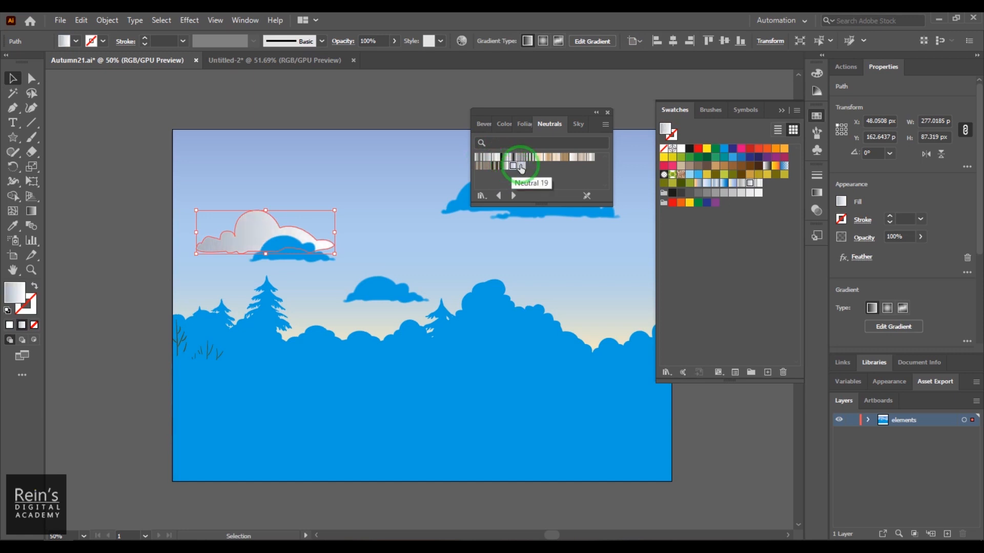
click(607, 112)
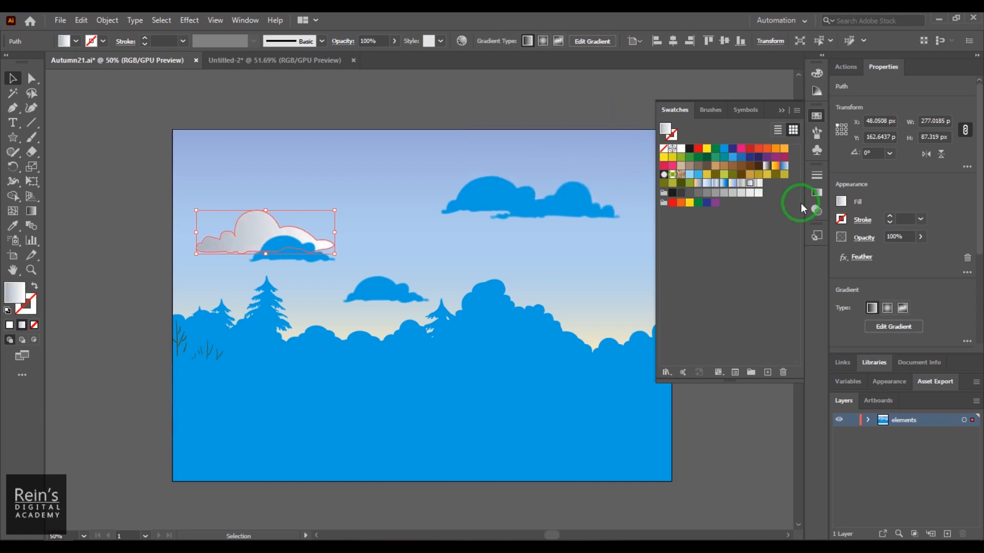
- Set the gradient angle of the left cloud's large upper shape to 90°
click(816, 194)
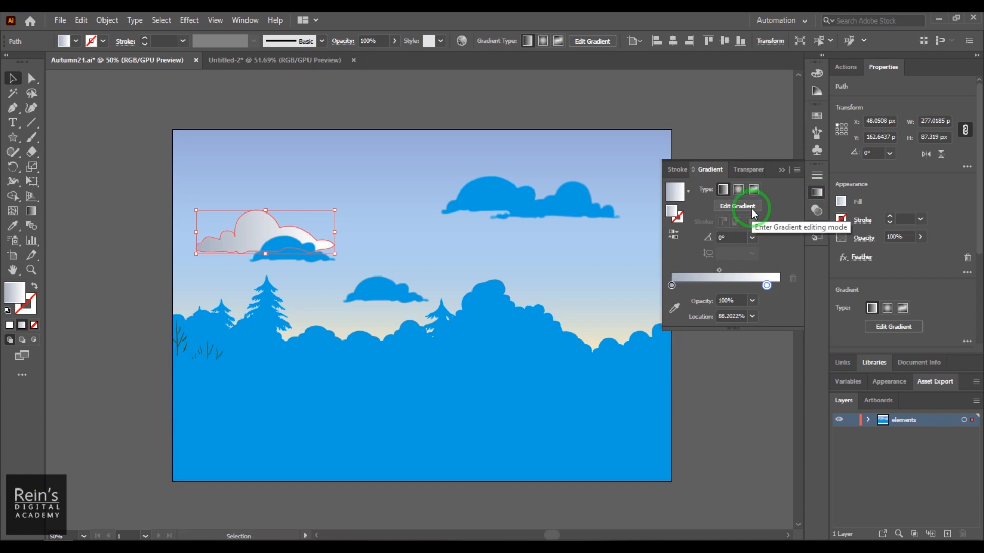
click(707, 239)
text(90)
key(Return)
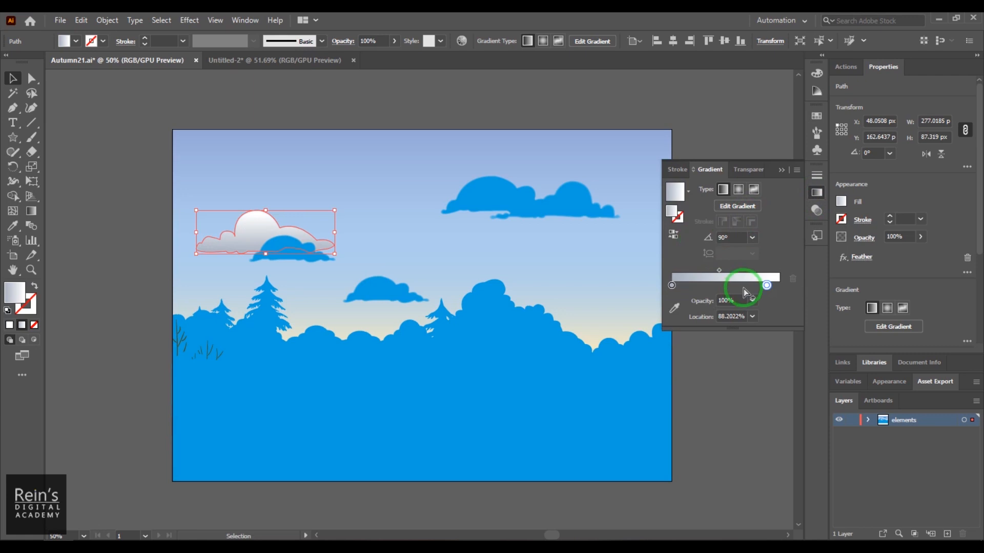
- Extend the cloud's gradient beyond its upper and lower edges and shift the white stop toward the grey end
click(736, 208)
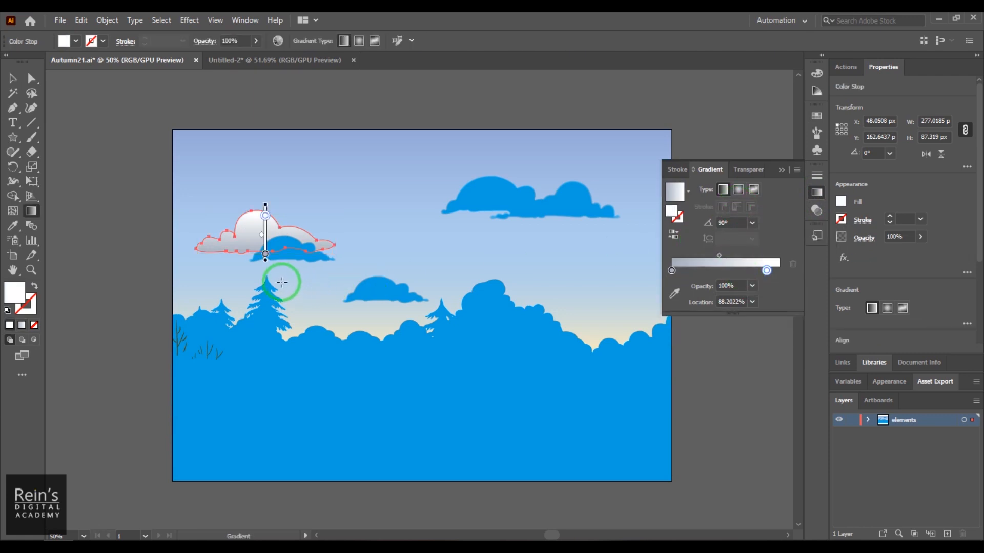
mouse_move(266, 262)
mouse_down()
mouse_move(266, 276)
mouse_move(259, 265)
mouse_up()
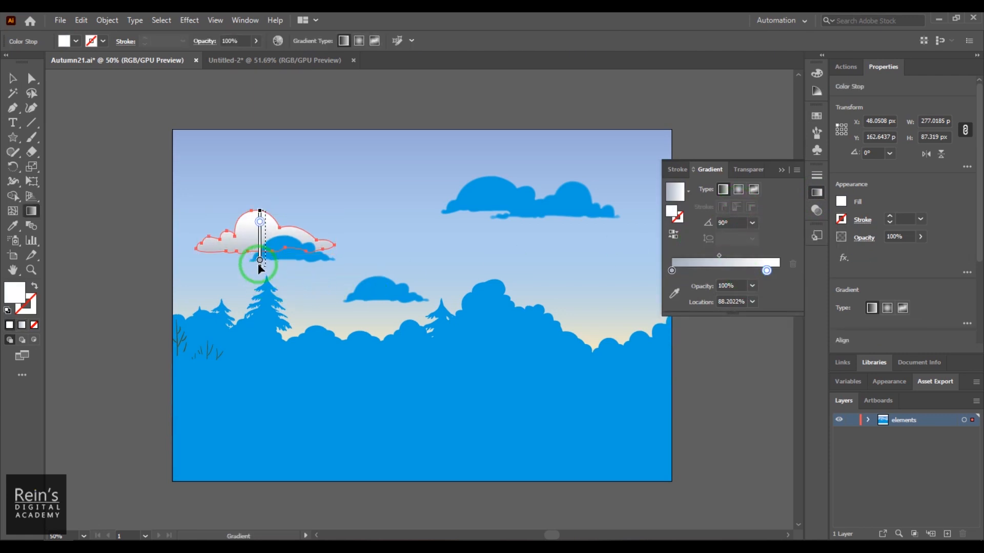
mouse_move(263, 222)
mouse_down()
mouse_move(265, 194)
mouse_move(266, 220)
mouse_up()
click(265, 266)
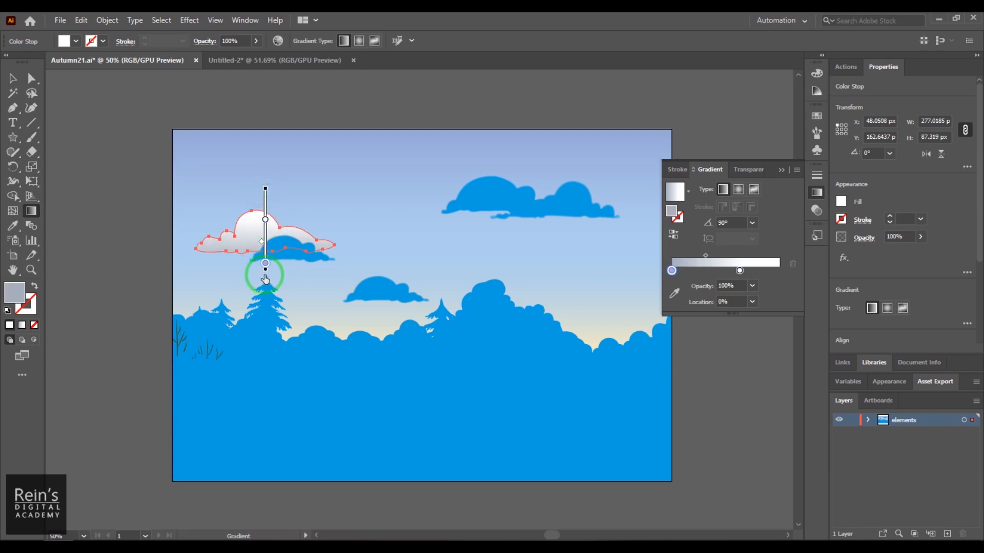
click(13, 78)
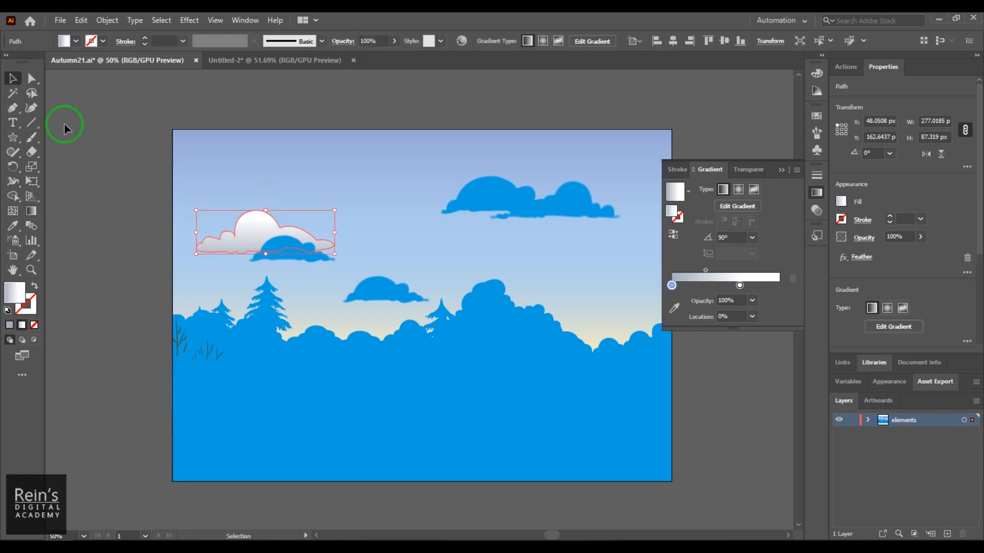
- Copy the large cloud shape's gradient onto the left cloud's small lower shape with the Eyedropper, undoing any stray sampling
click(287, 256)
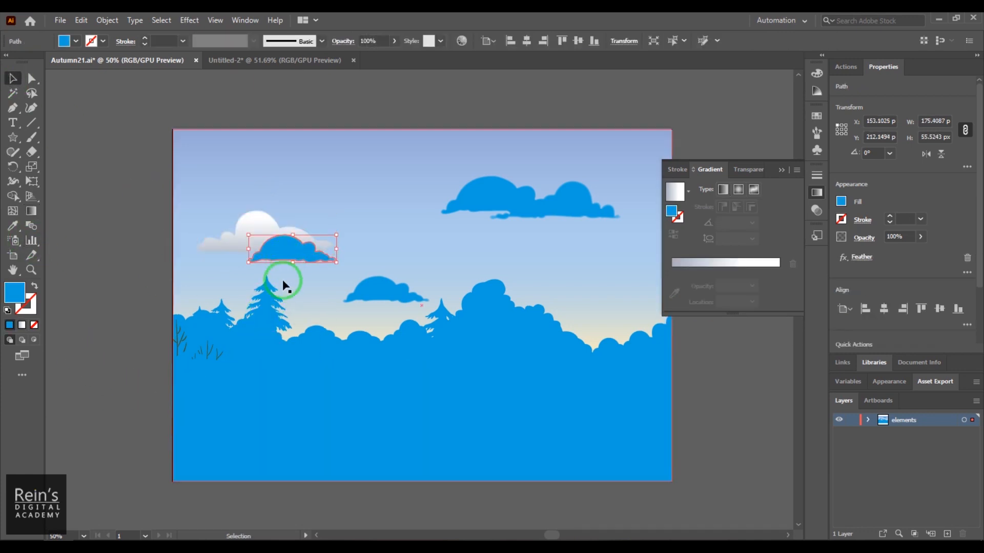
click(12, 231)
click(252, 228)
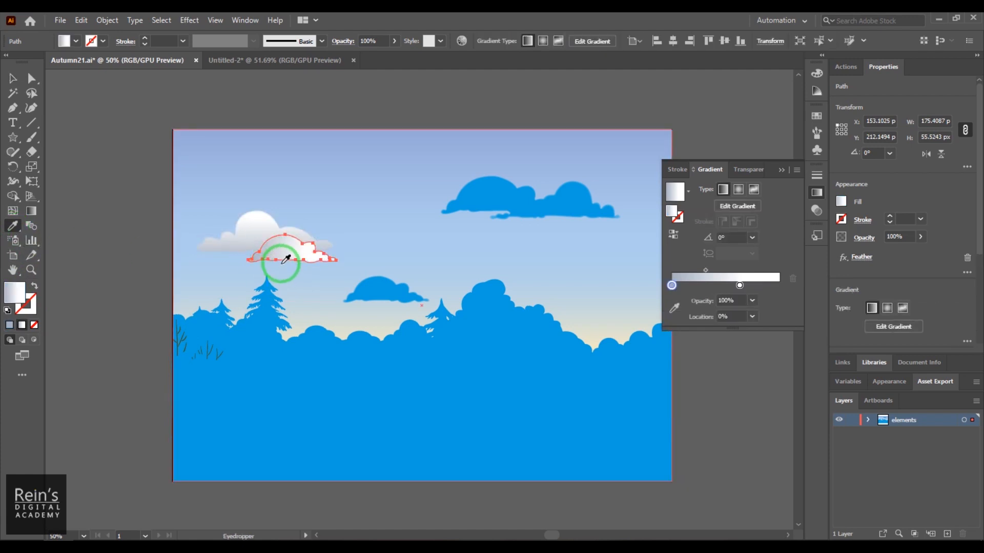
click(498, 194)
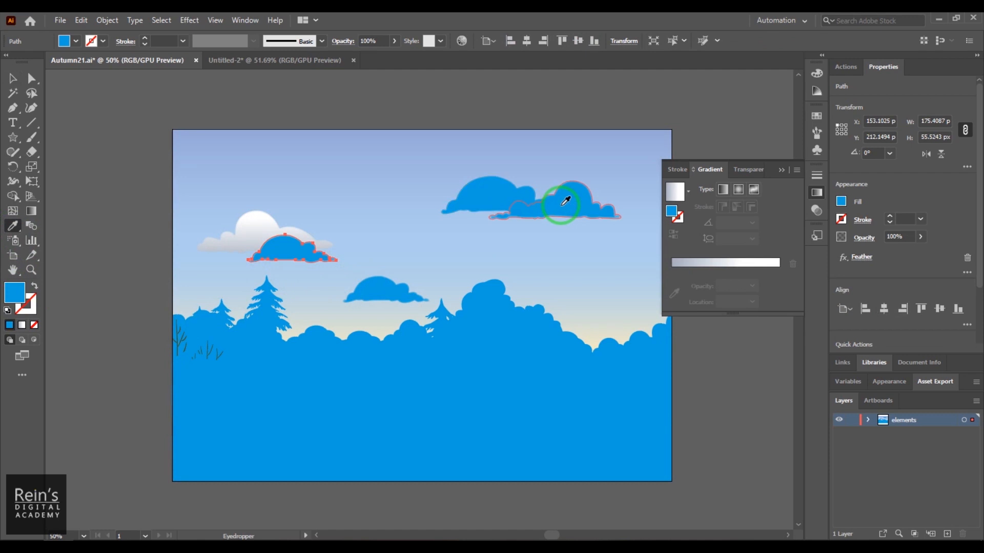
key(ctrl+z)
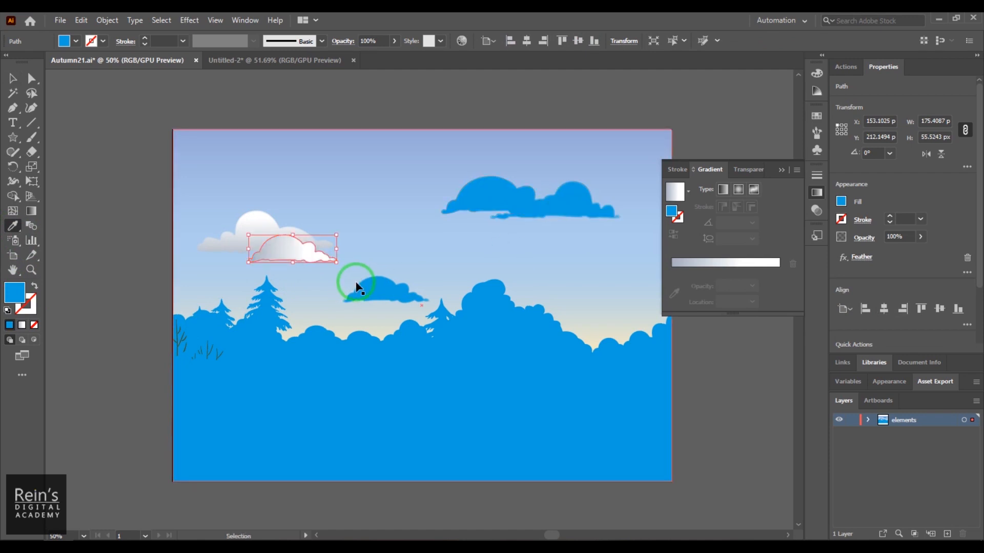
- Copy the grey-white cloud gradient onto both overlapping shapes of the right cloud with the Eyedropper
click(13, 77)
click(497, 196)
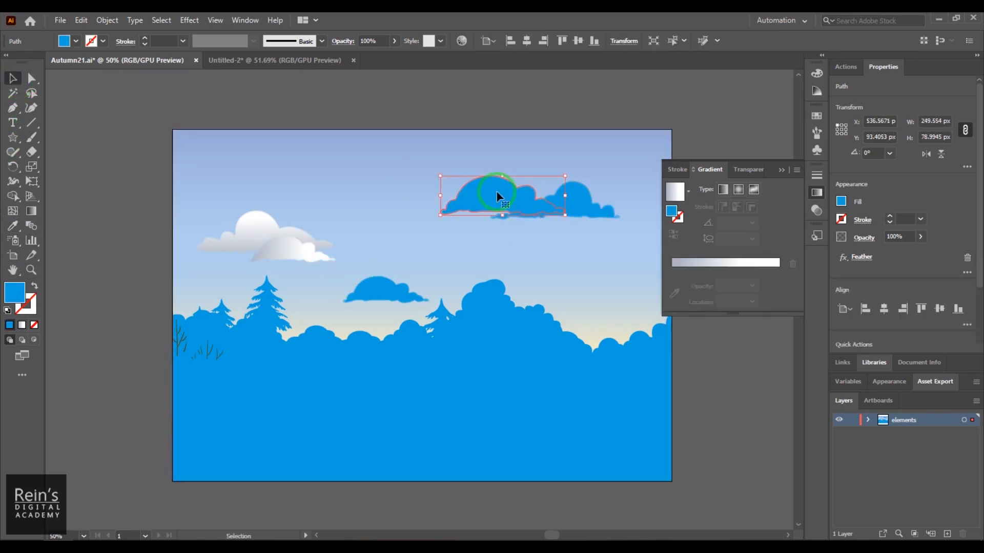
click(13, 225)
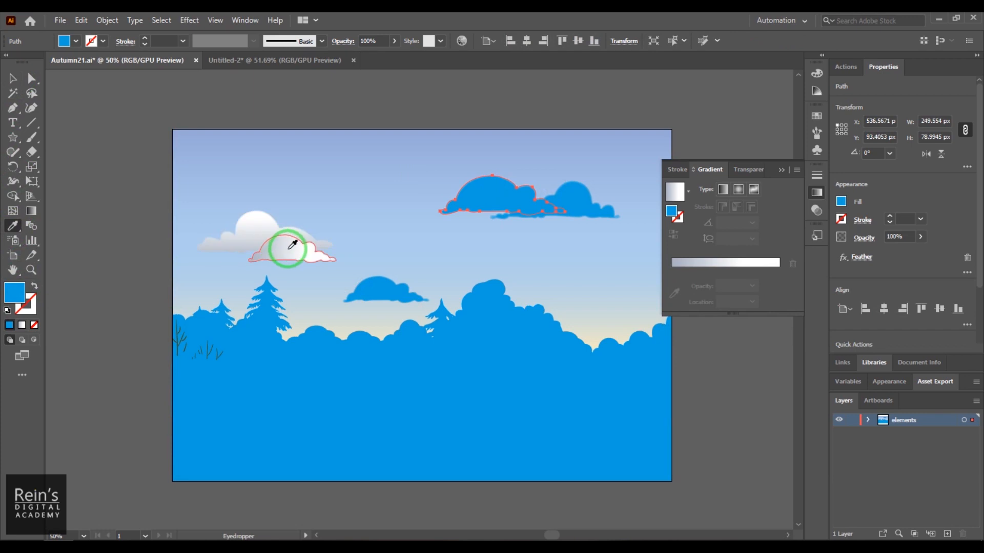
click(290, 249)
click(13, 78)
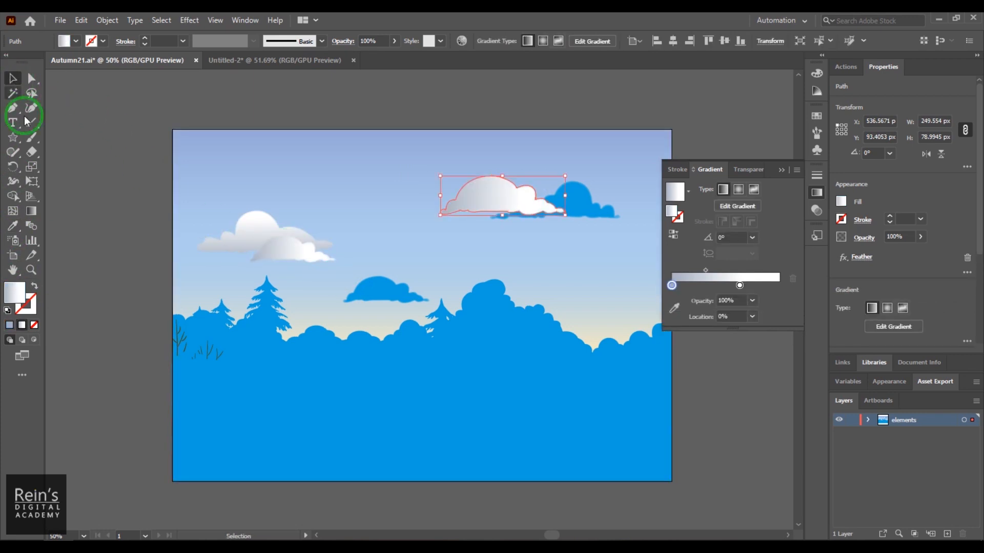
click(579, 202)
click(14, 228)
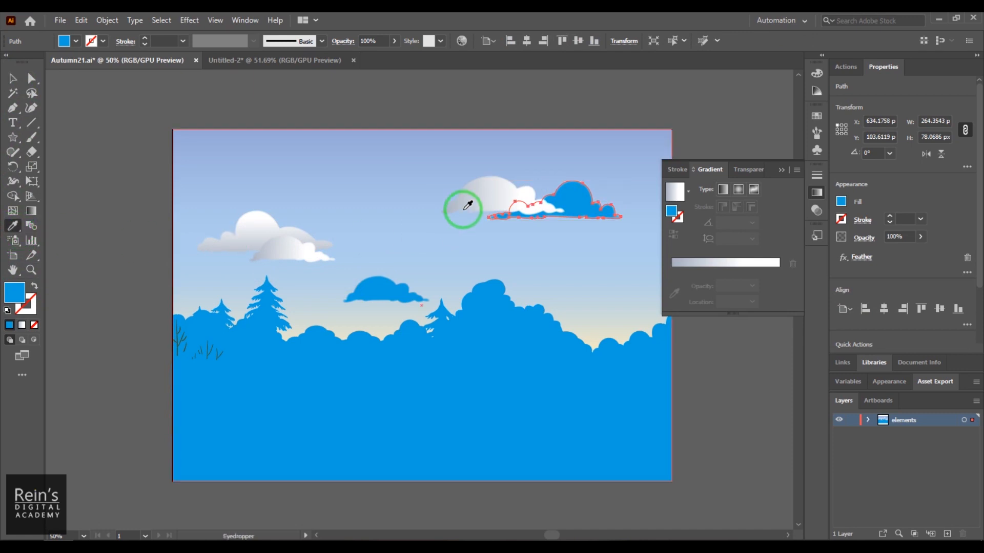
click(474, 197)
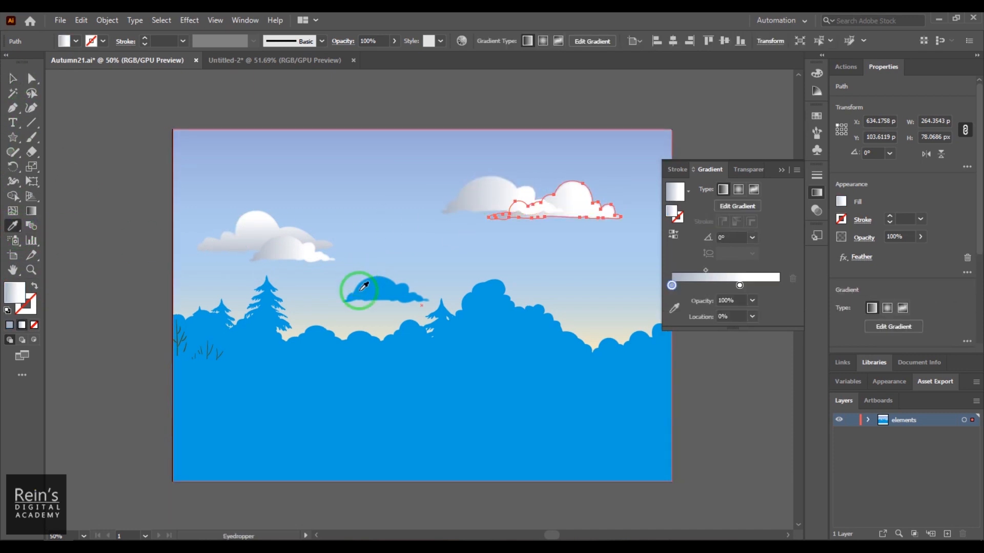
- Apply the left cloud's gradient to the small blue cloud just above the treeline with the Eyedropper
click(13, 80)
click(366, 287)
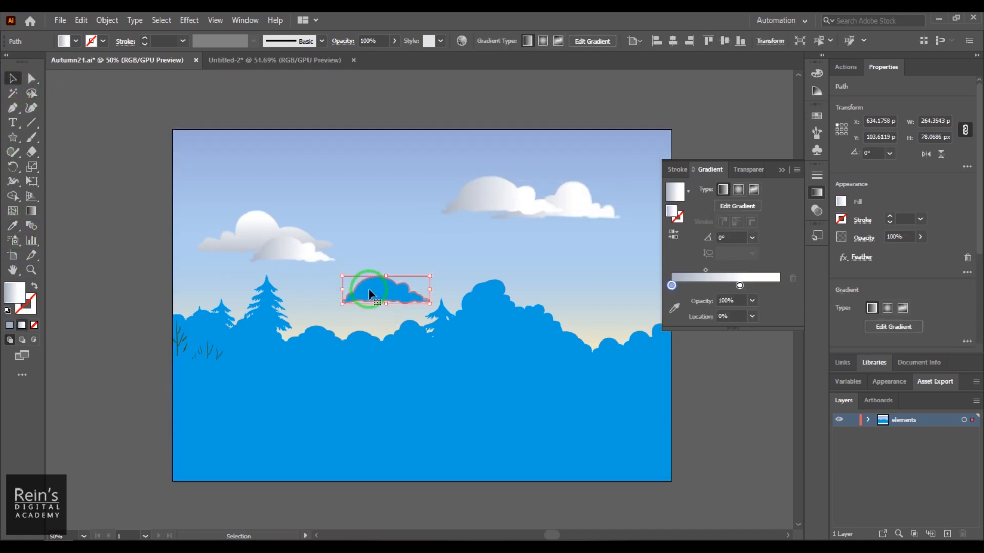
click(14, 226)
click(267, 235)
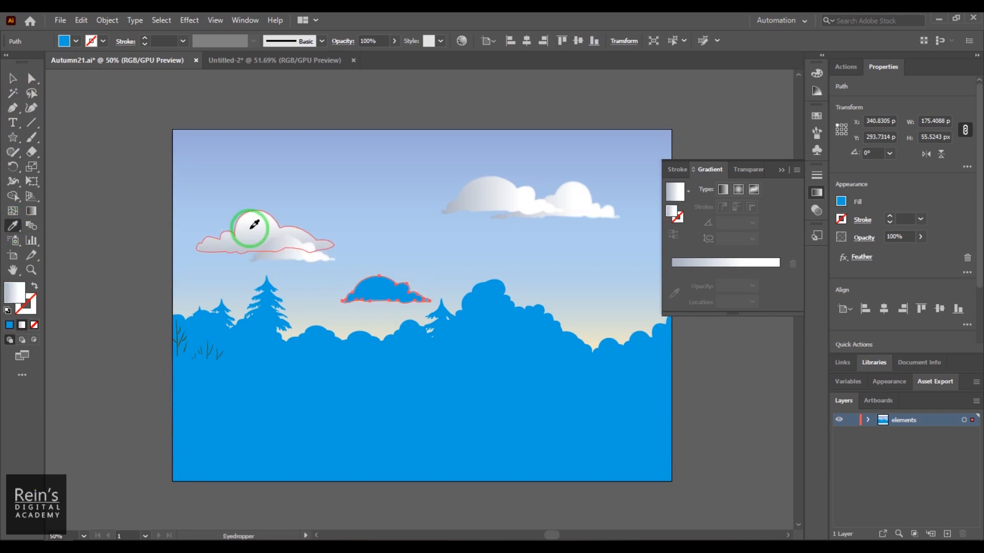
- Select the four cloud shapes that still have horizontal gradients together, set their gradient angle to 90°, and deselect them
click(14, 78)
drag(385, 300, 292, 259)
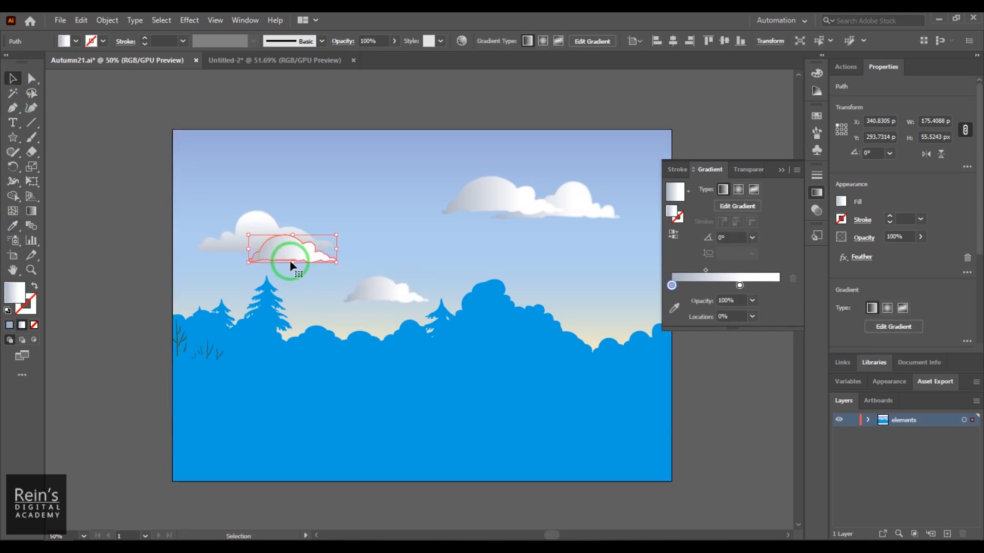
shift+click(386, 295)
shift+click(492, 205)
shift+click(574, 206)
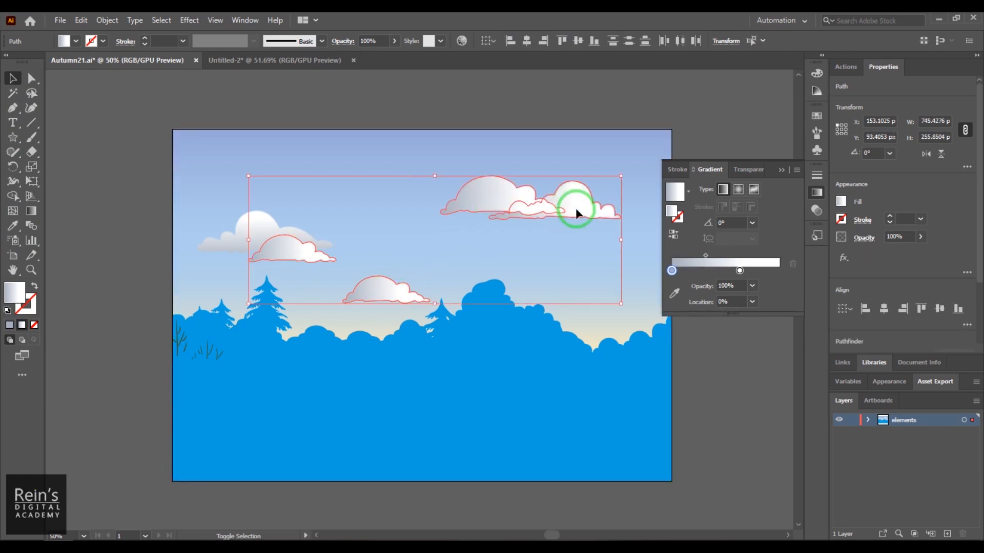
click(730, 223)
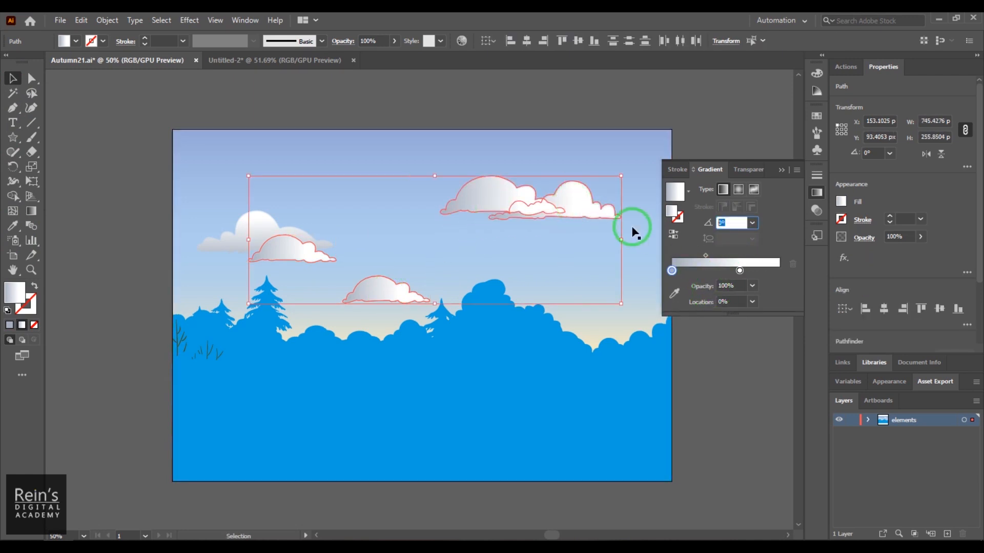
key(Return)
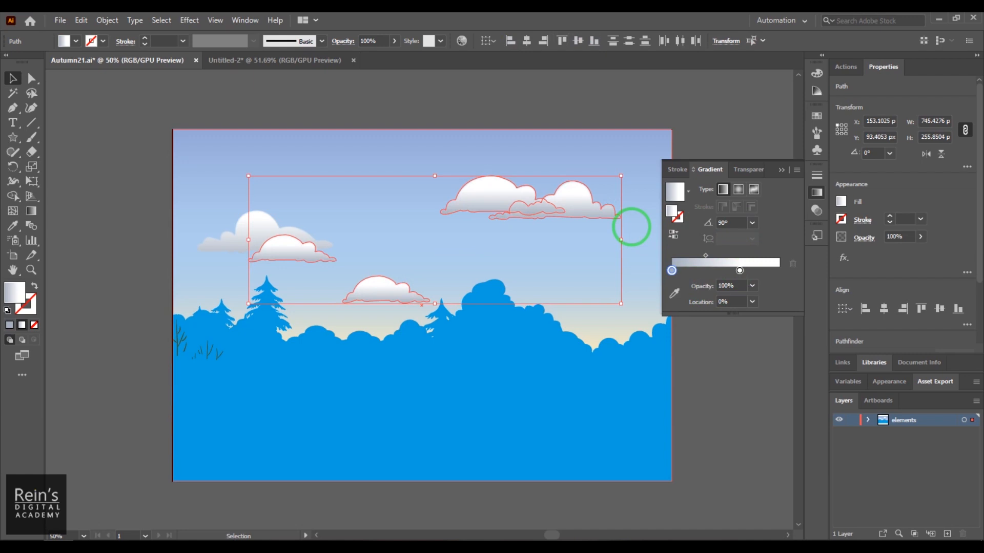
click(145, 266)
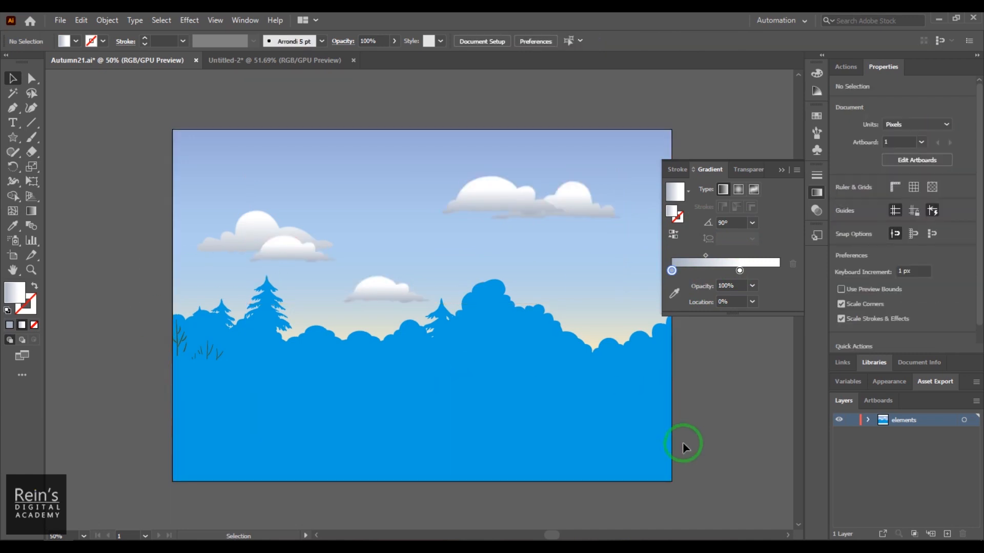
- Fill the foreground ground strip with the fourth swatch, an olive-green gradient, from the Foliage gradient library
click(479, 469)
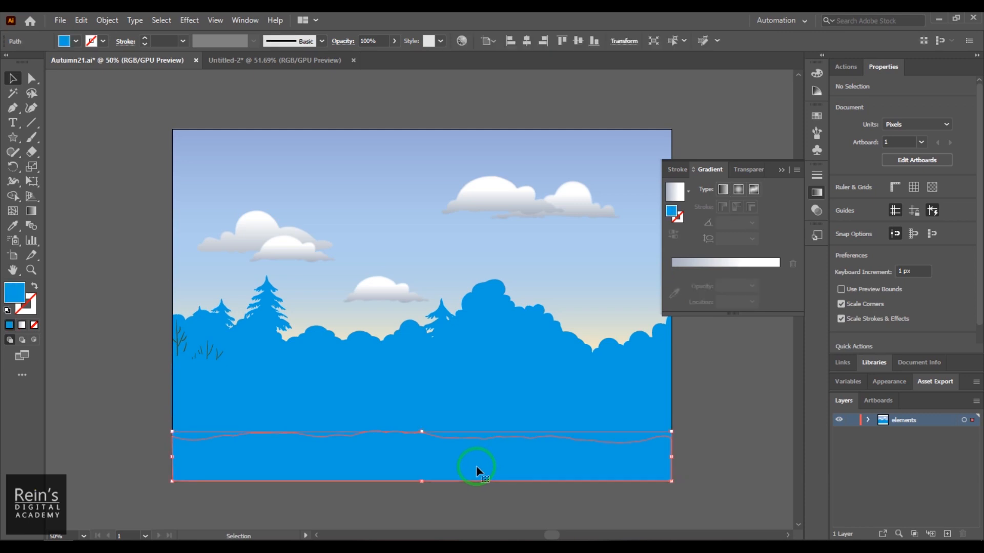
click(818, 117)
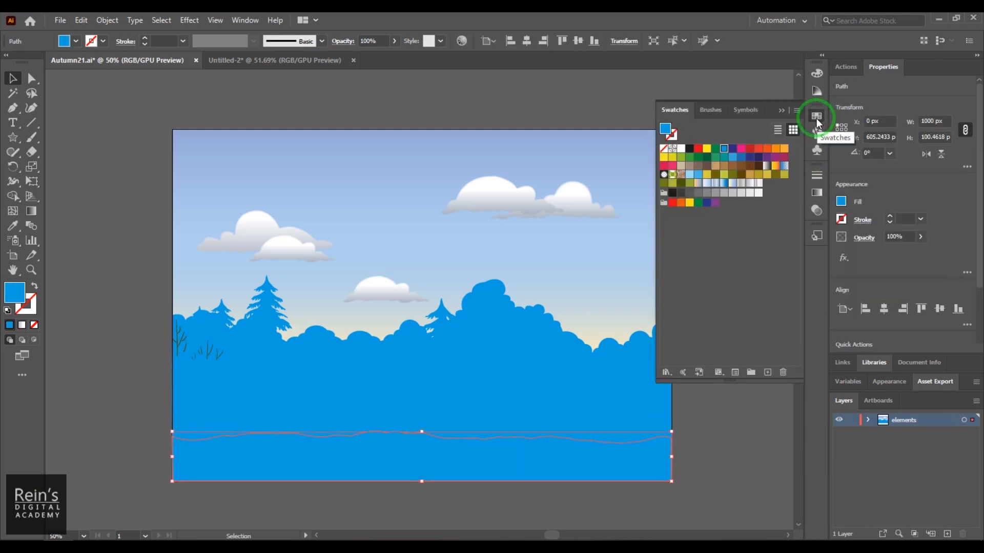
click(796, 110)
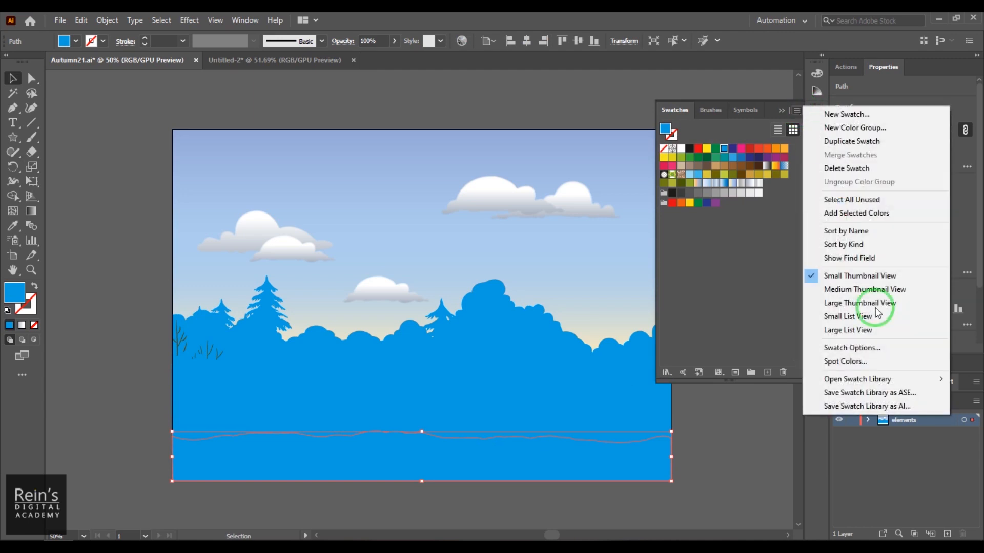
mouse_move(868, 384)
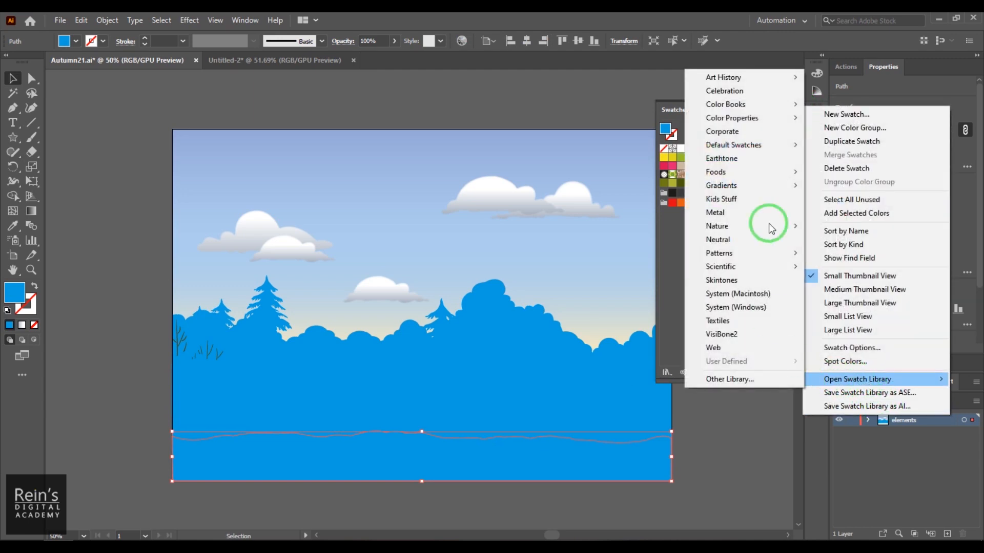
mouse_move(779, 187)
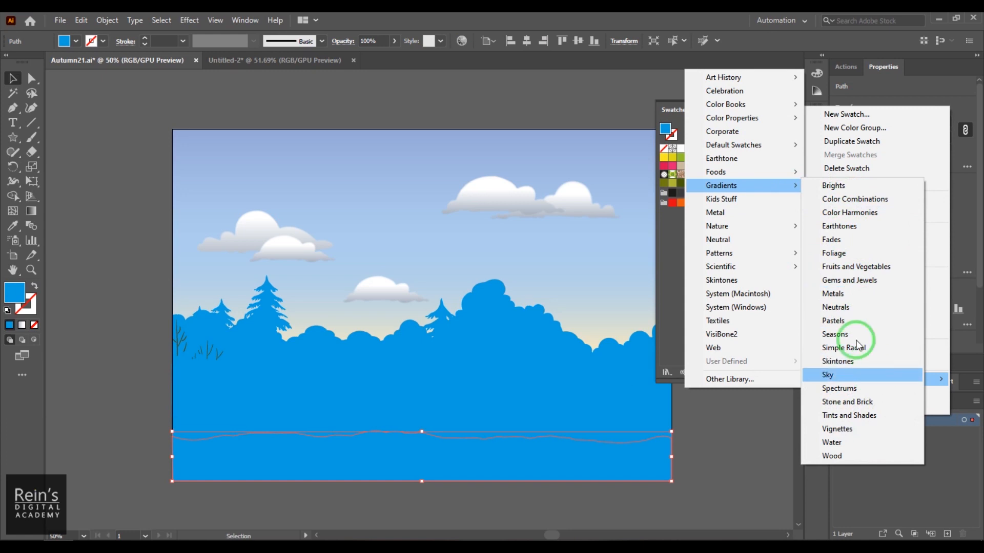
click(840, 254)
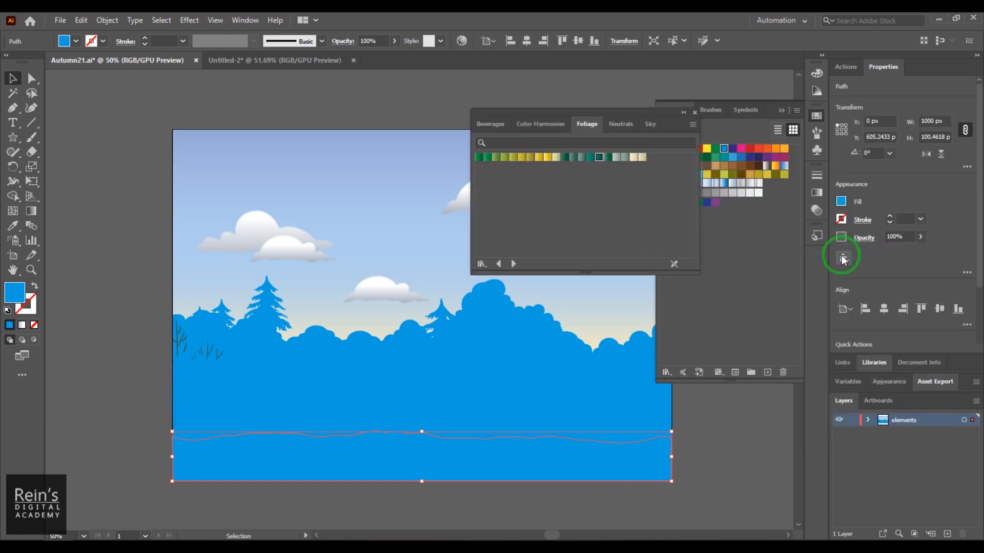
click(505, 159)
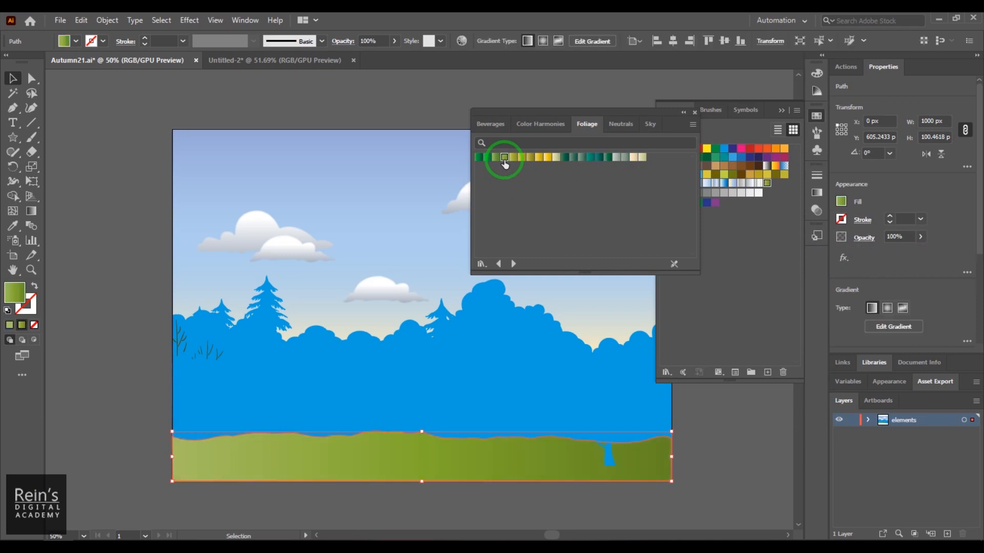
- Fill the two hills behind the foreground strip with the same olive-green Foliage gradient
click(427, 417)
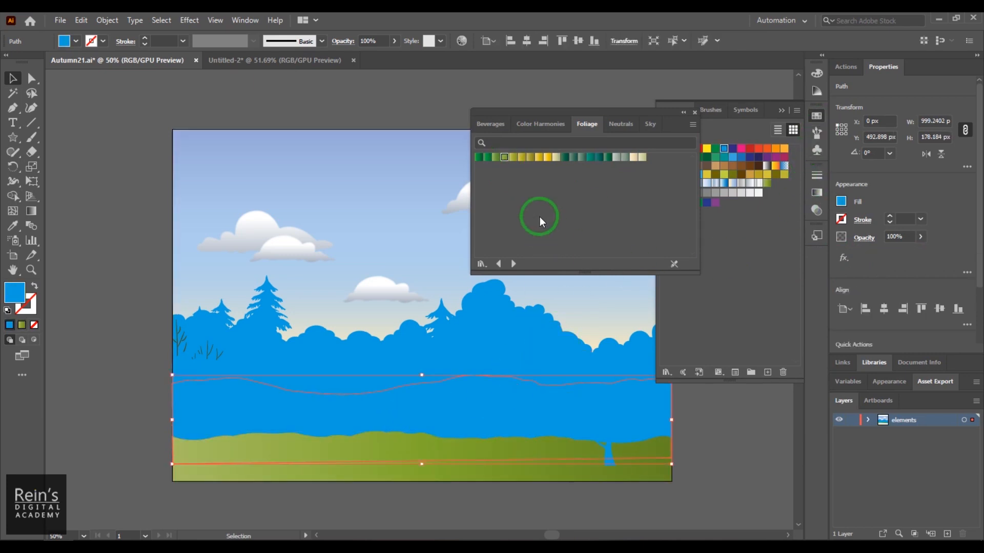
click(505, 159)
click(374, 385)
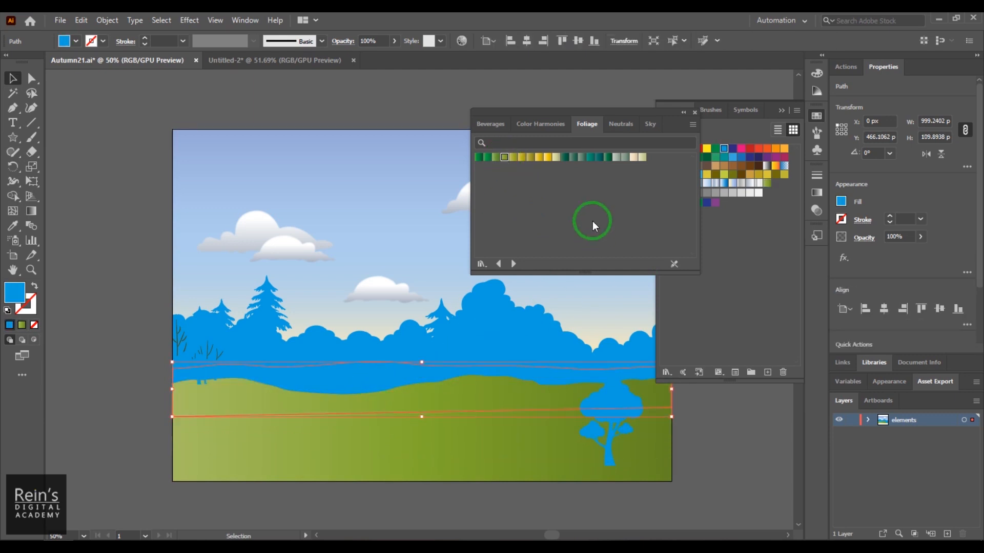
click(504, 159)
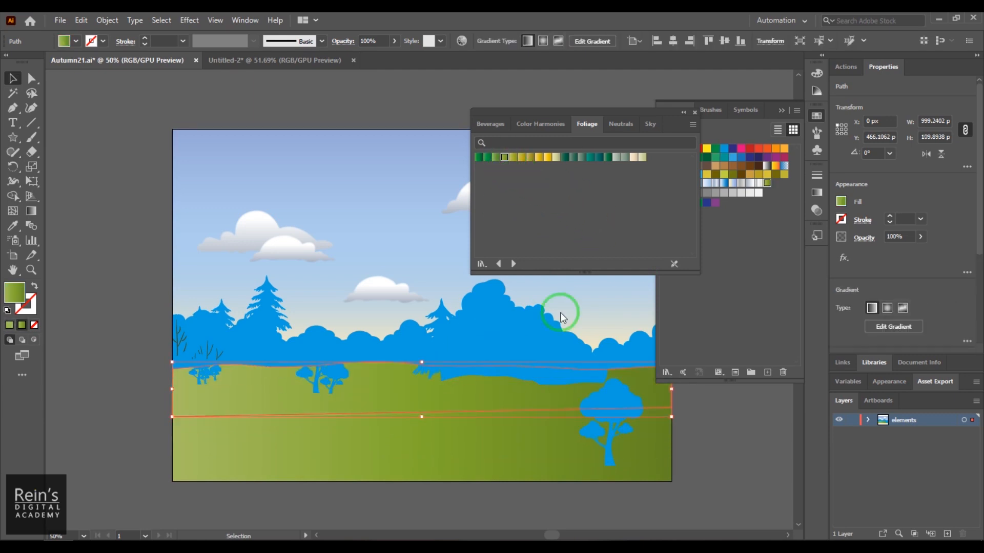
- Select the tall bushy shape behind the pines and fill it with the third, darker green Foliage gradient
click(551, 377)
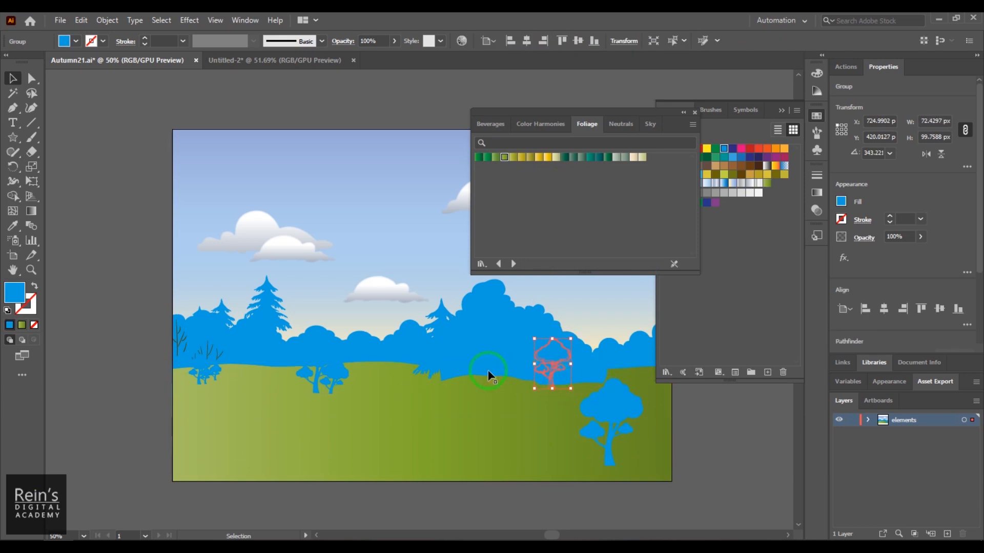
click(473, 301)
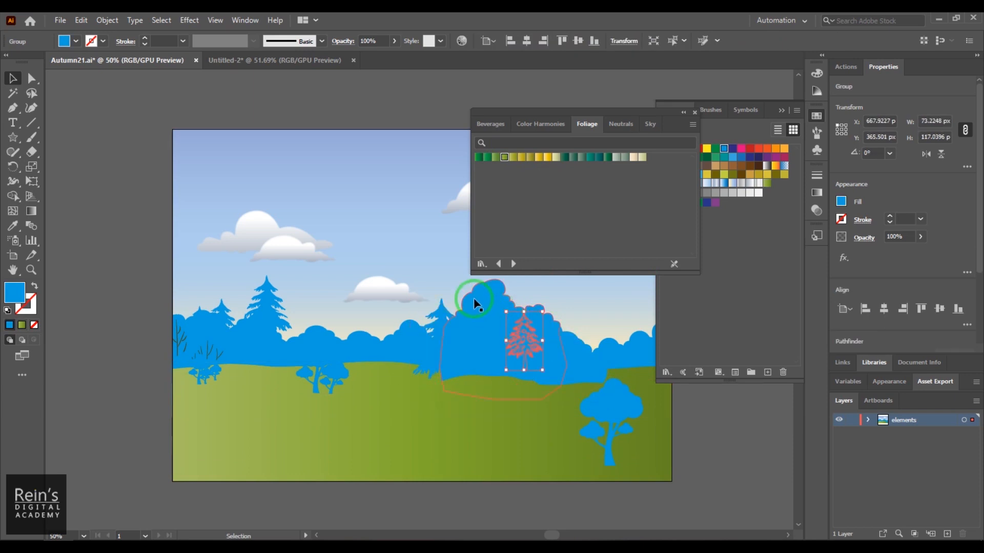
click(513, 158)
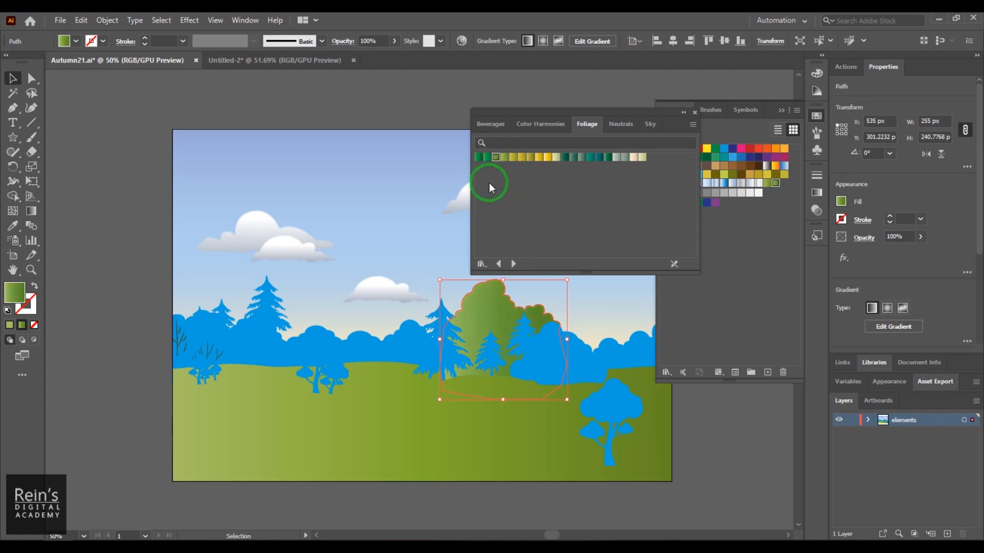
- Fill the middle bush row, the right-hand bush row and the large rounded bush in front of it with the third, darker green Foliage gradient
click(403, 333)
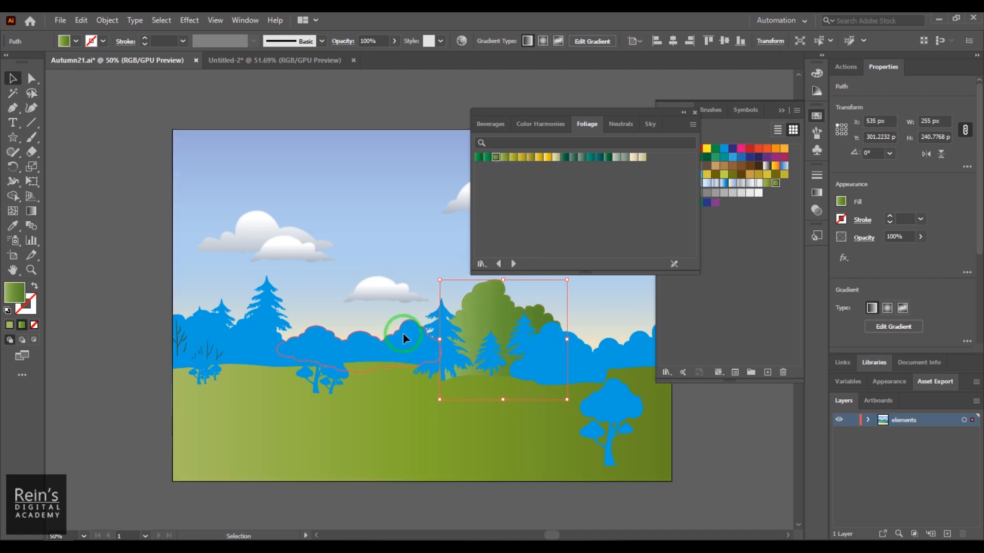
click(491, 157)
click(618, 349)
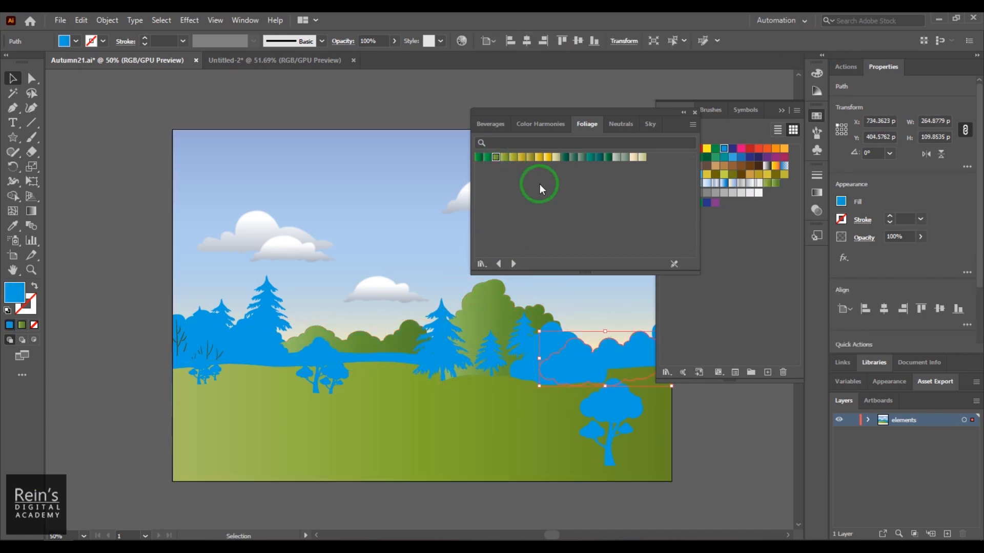
click(493, 158)
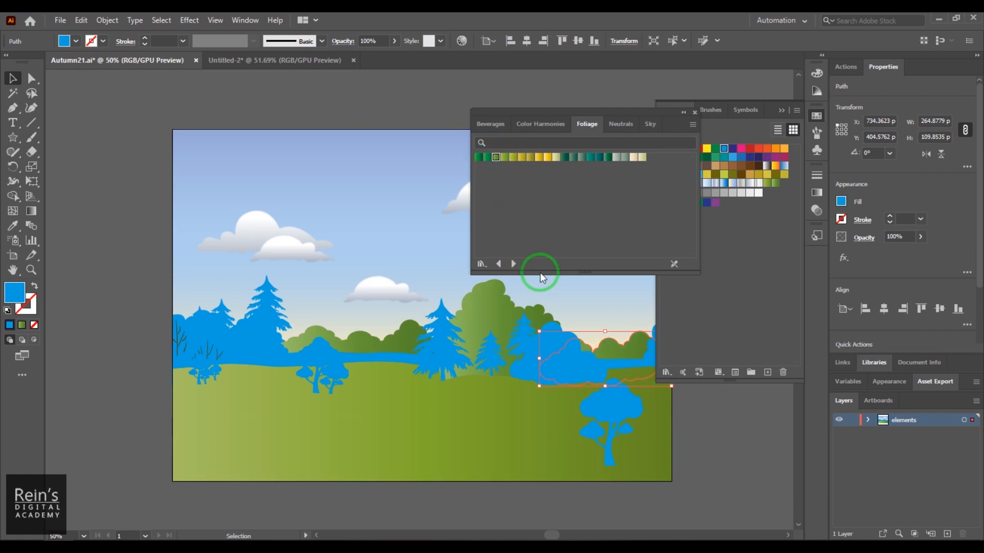
click(570, 372)
click(553, 333)
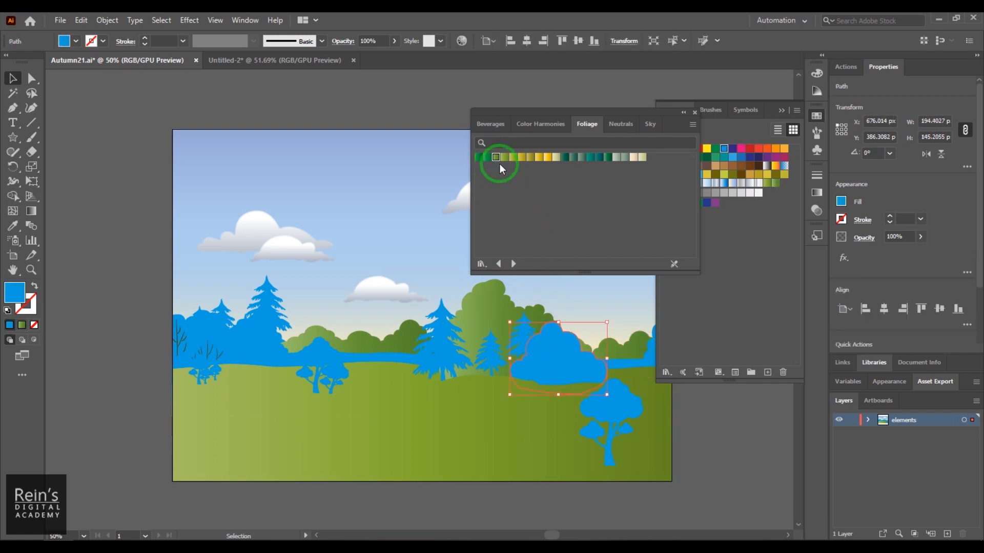
drag(520, 276, 533, 370)
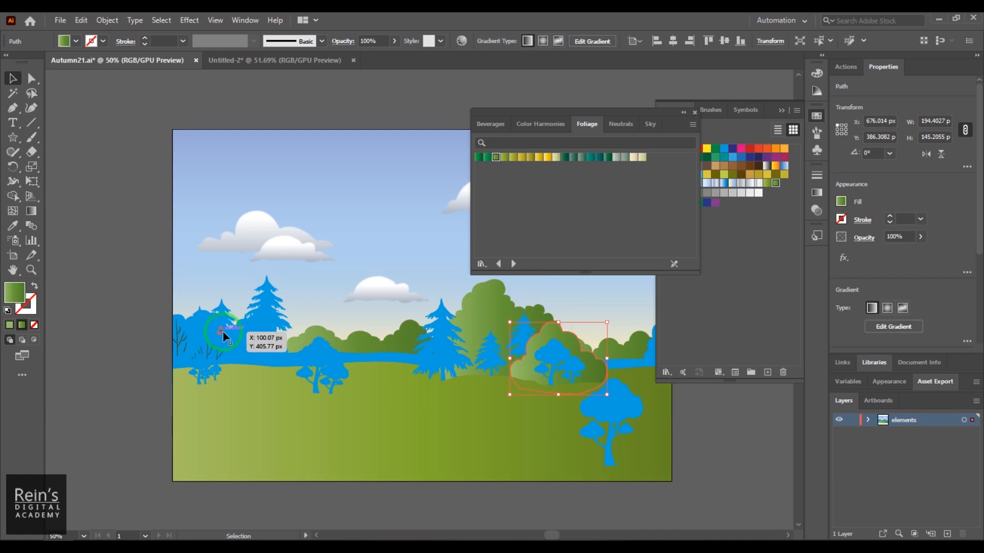
- Fill the small low bush beside the large left pine and the bush at the artboard's left edge with the third Foliage gradient
click(204, 331)
click(238, 341)
click(267, 361)
click(271, 344)
drag(497, 158, 260, 353)
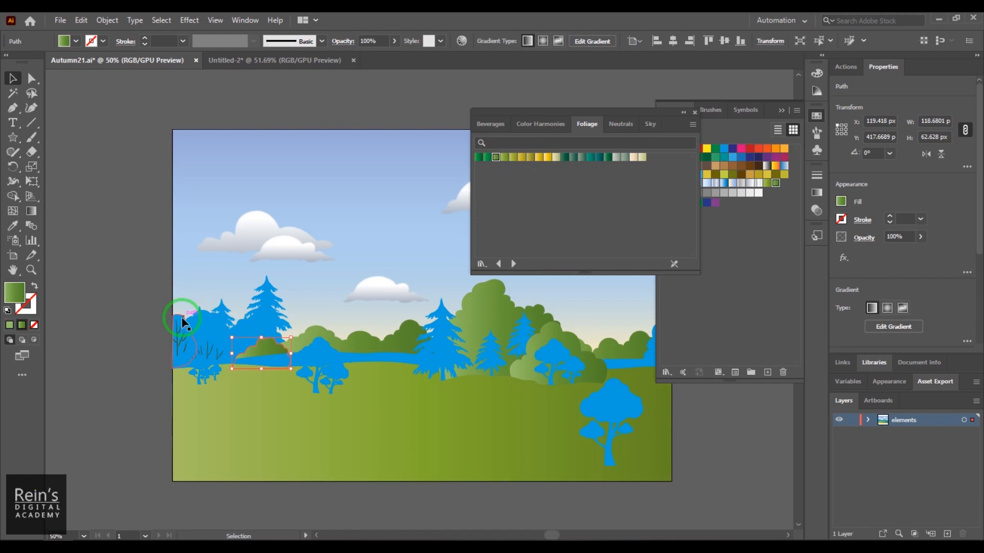
click(182, 318)
click(496, 156)
- Fill the rearmost hill strip spanning the artboard with the third, darker green Foliage gradient
click(266, 367)
click(270, 364)
click(500, 159)
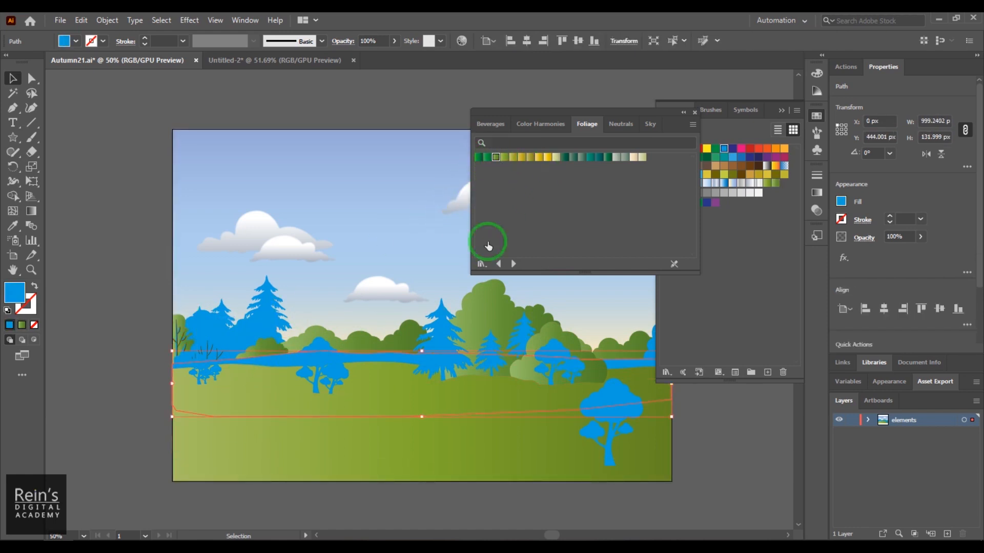
- Fill the wide bush behind the left group of pines with the third Foliage gradient and deselect it
click(219, 341)
click(241, 332)
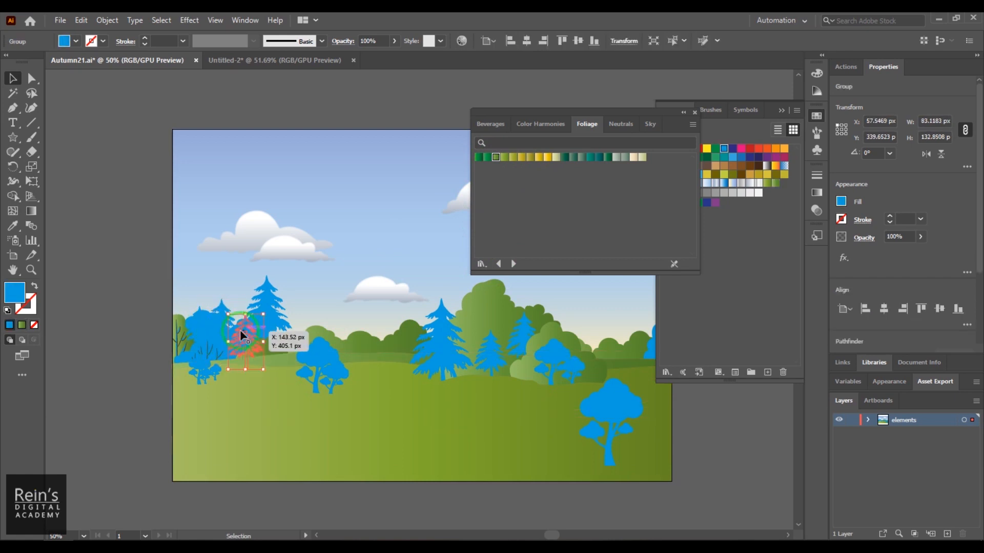
click(190, 322)
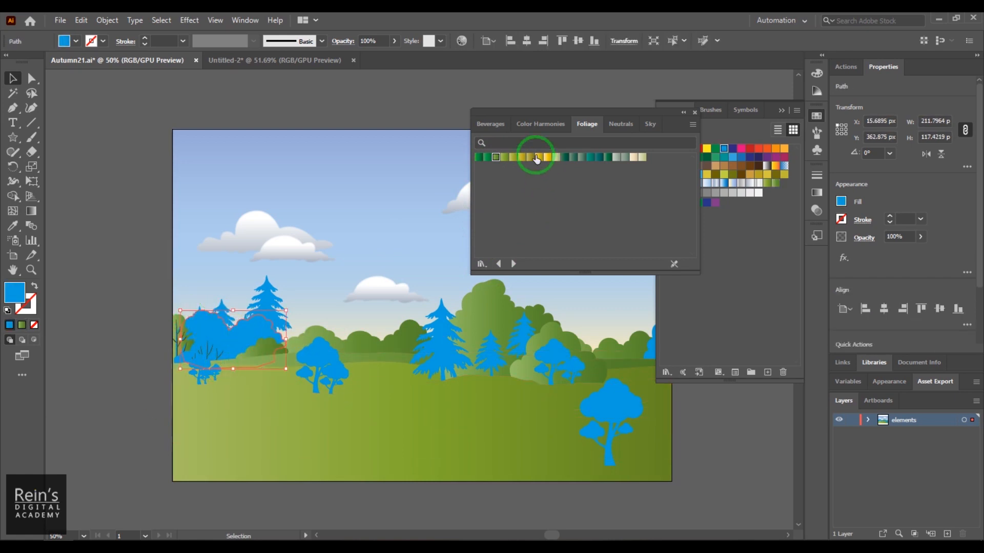
click(495, 158)
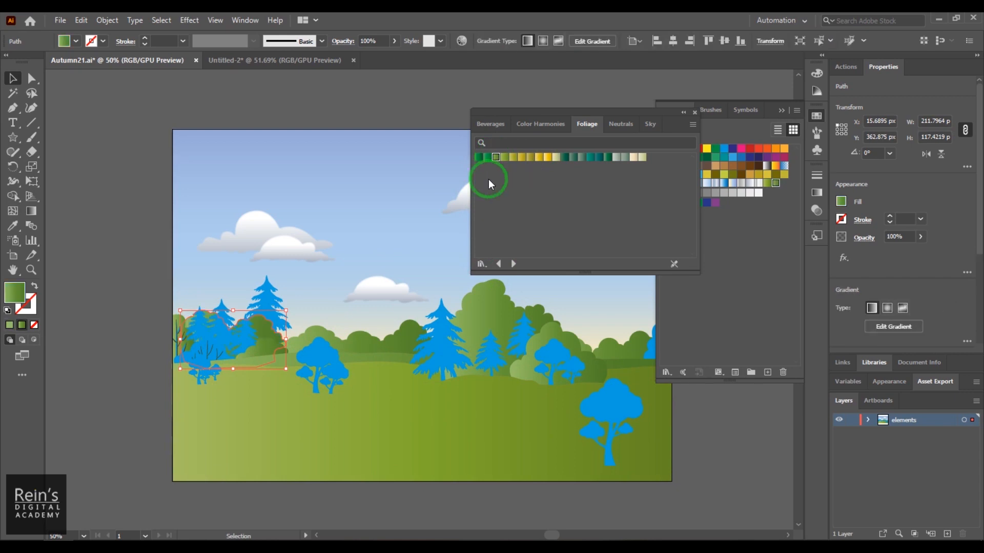
click(745, 469)
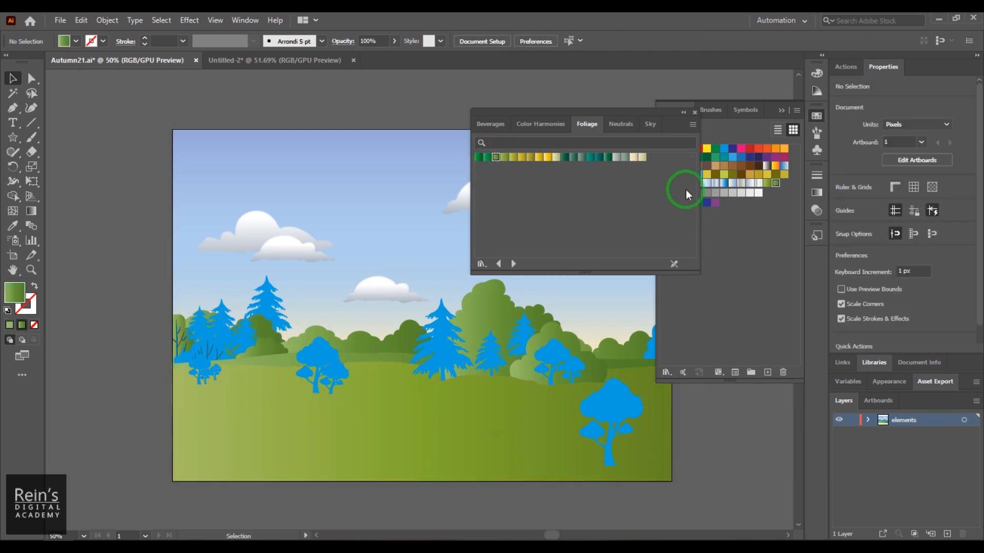
- Collapse the gradient libraries and set the foreground ground strip's gradient angle to 90°
click(682, 113)
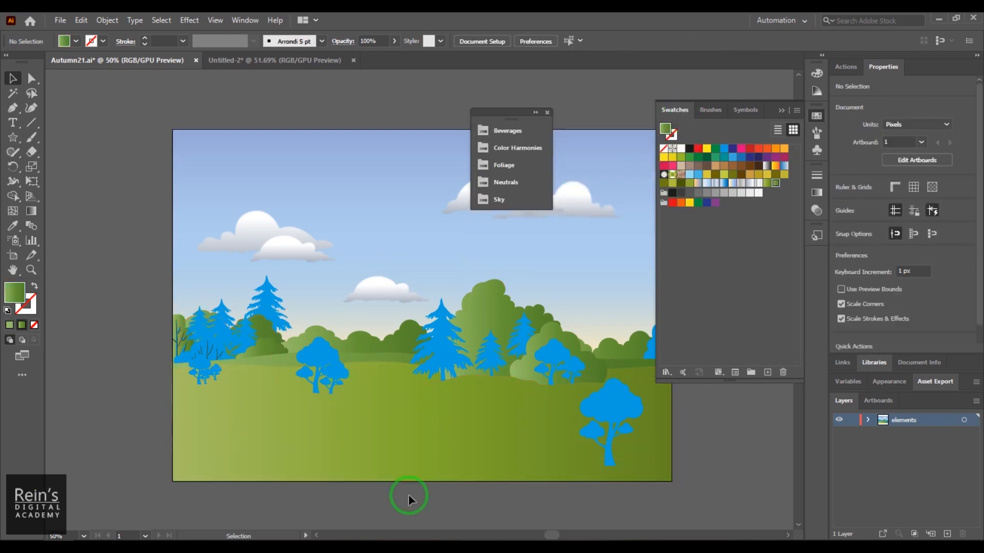
click(413, 468)
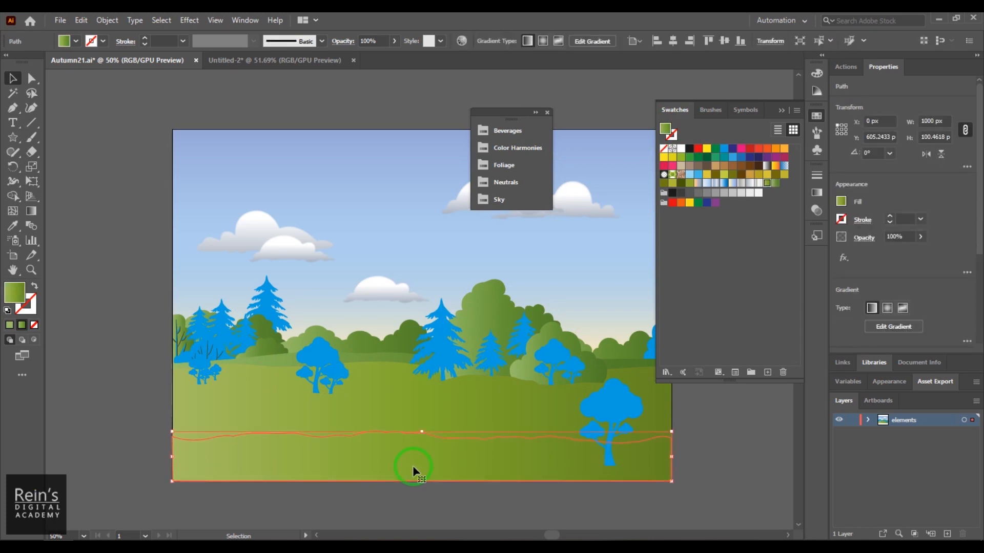
click(818, 194)
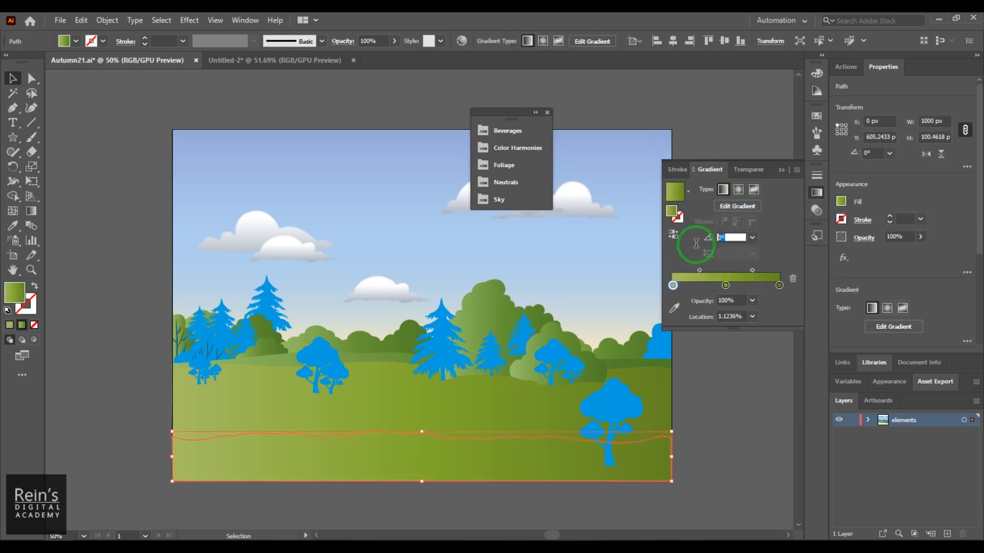
text(90)
key(Return)
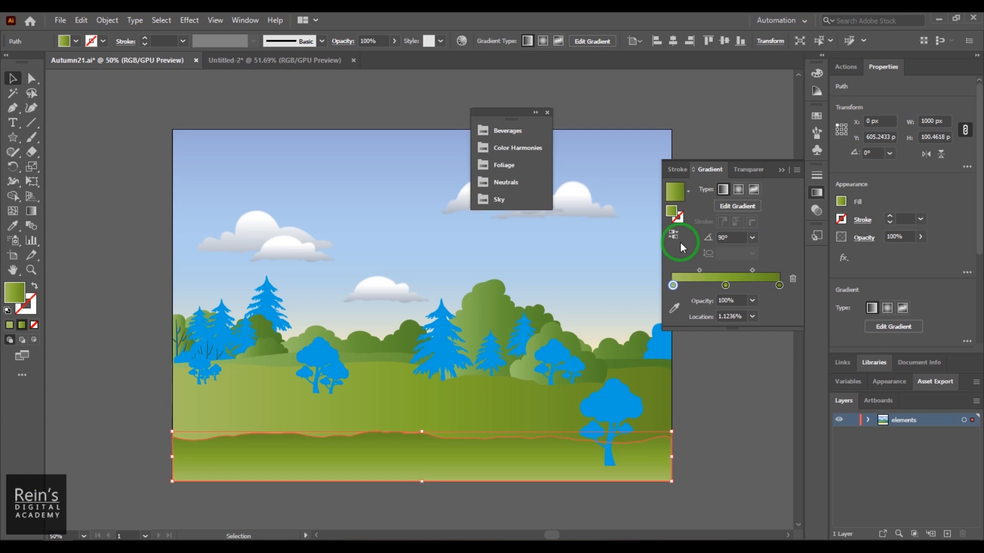
- Set the gradient angle to 90° on each of the two olive-green hills behind the foreground strip
click(493, 415)
click(733, 239)
text(90)
key(Return)
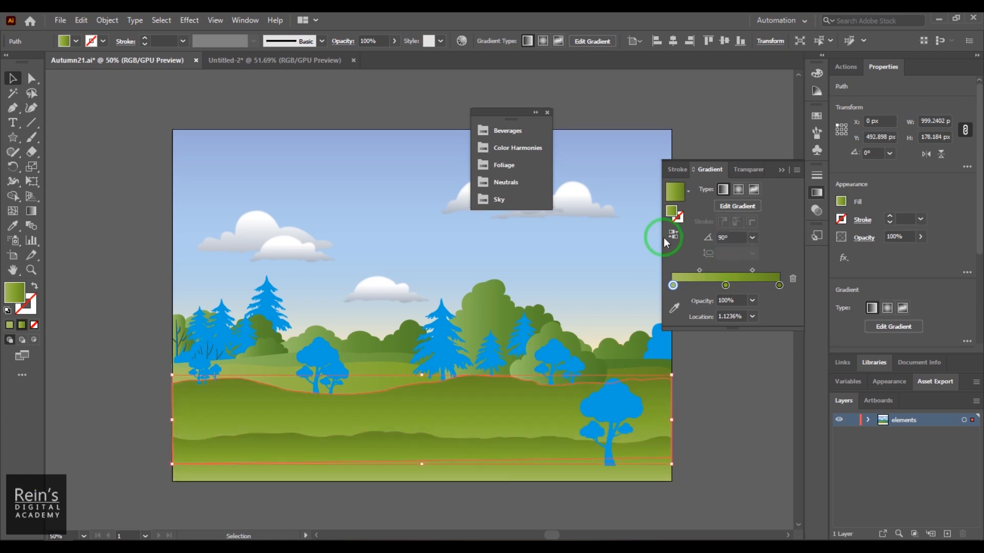
click(371, 379)
click(733, 237)
text(90)
key(Return)
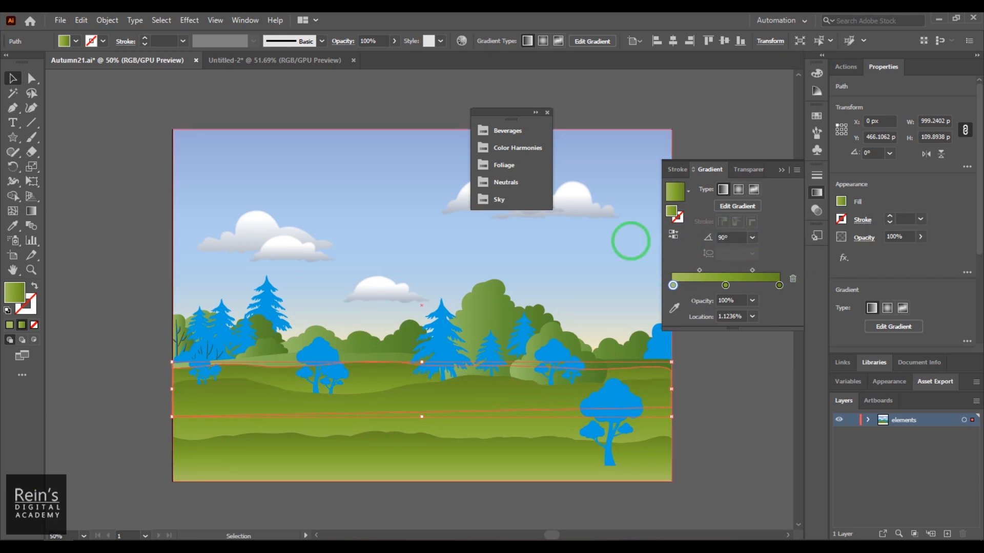
- Set the rearmost darker green hill's gradient angle to 90° and deselect it
click(391, 357)
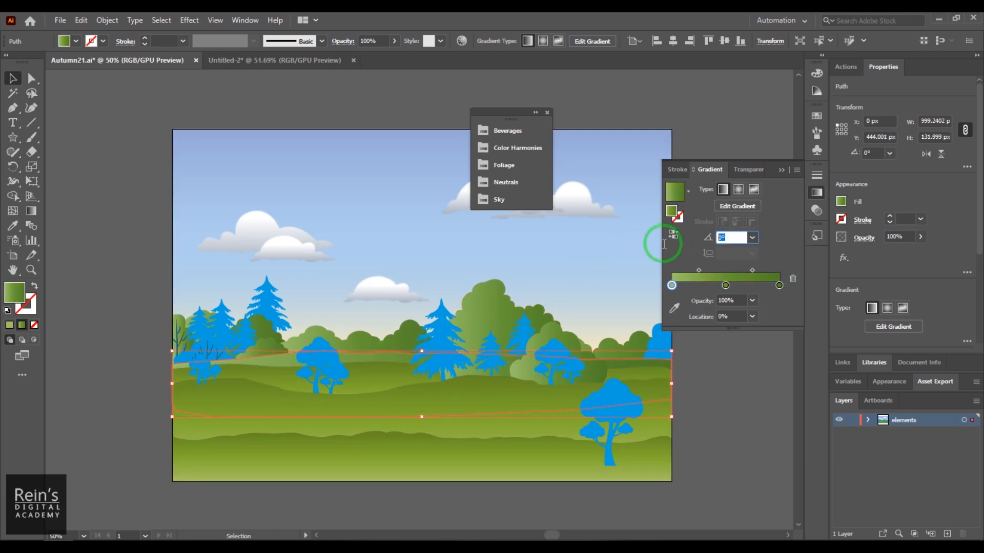
text(90)
key(Return)
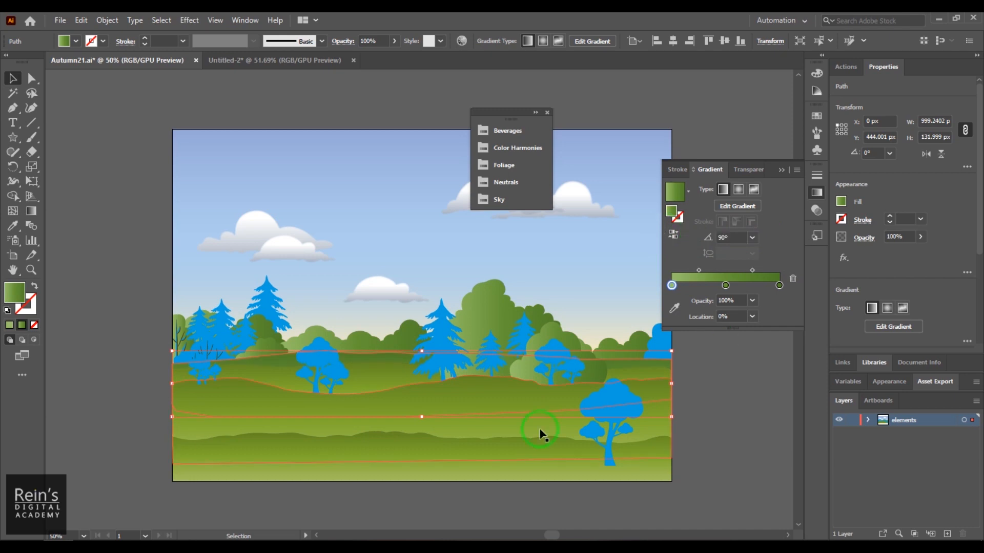
click(730, 457)
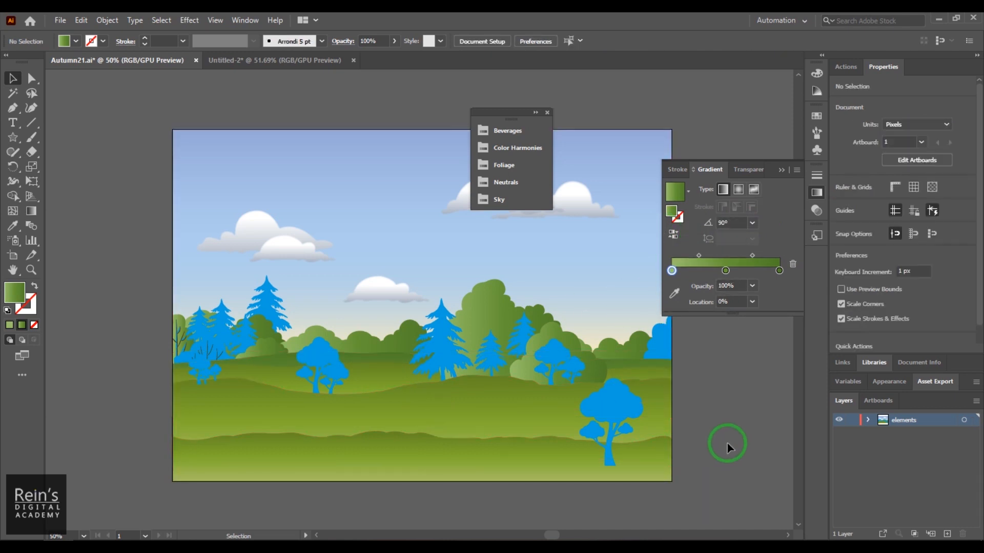
- Select the blue pines and round trees across the landscape together with the blue bush at the right edge, omitting the small tree left of centre
drag(267, 302, 221, 313)
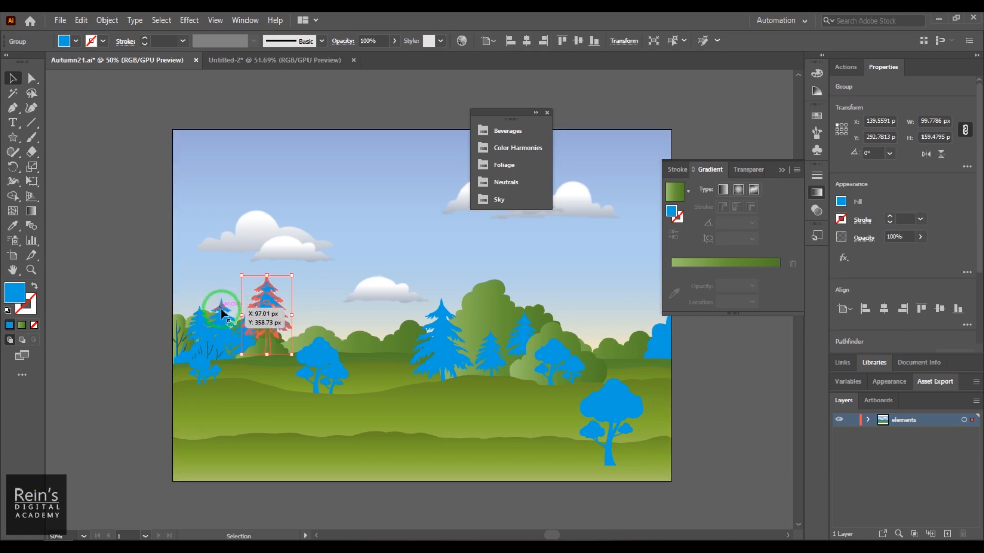
shift+click(317, 355)
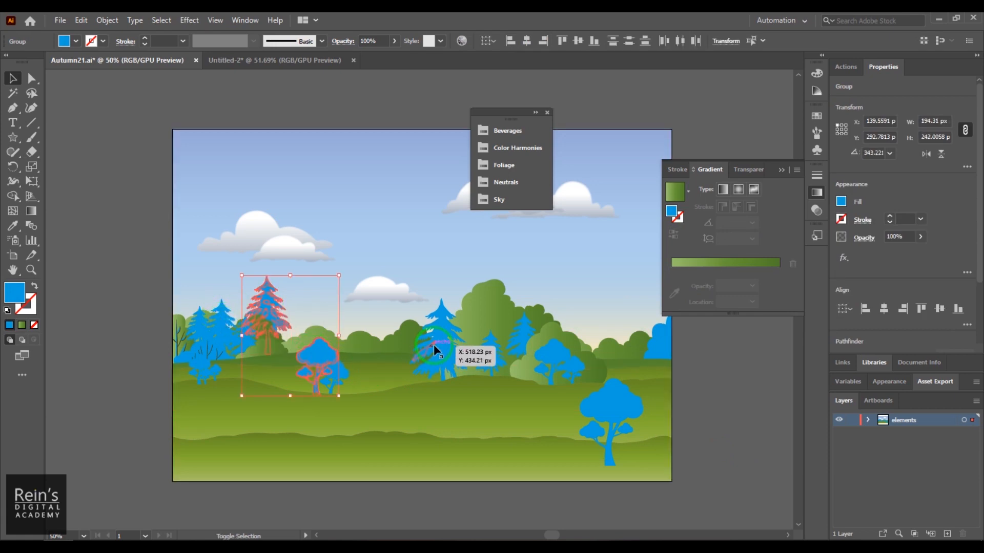
shift+click(439, 332)
shift+click(491, 358)
shift+click(524, 334)
shift+click(582, 369)
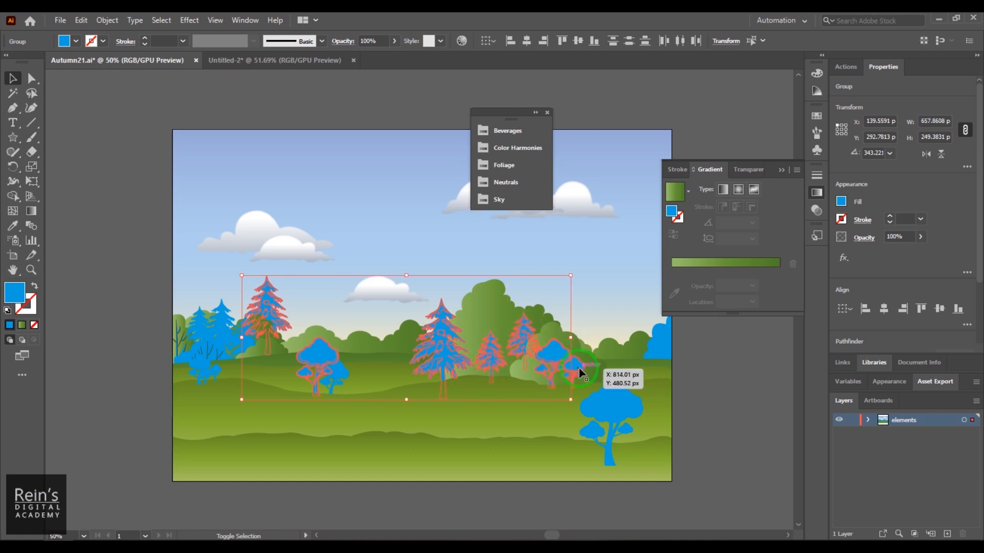
shift+click(663, 339)
shift+click(623, 414)
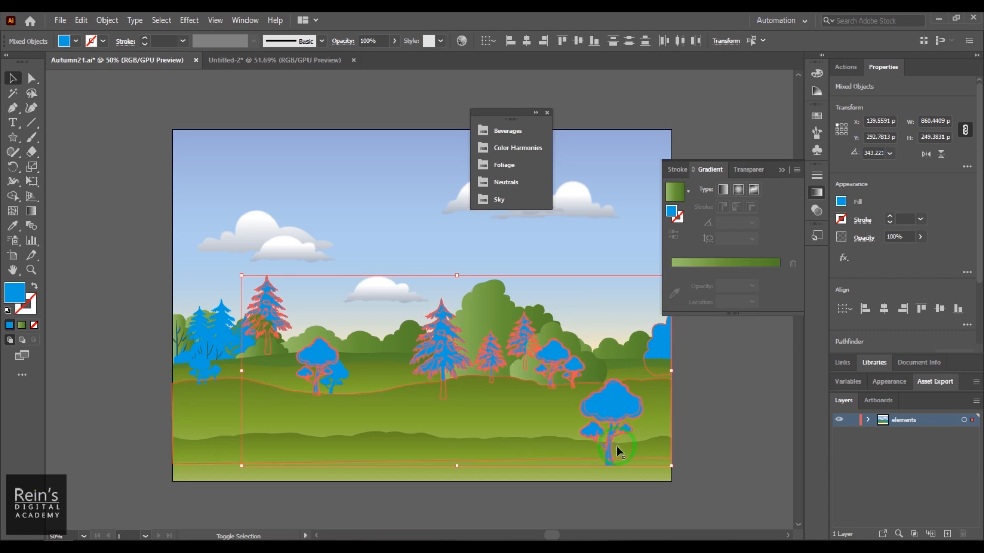
shift+click(214, 326)
shift+click(191, 326)
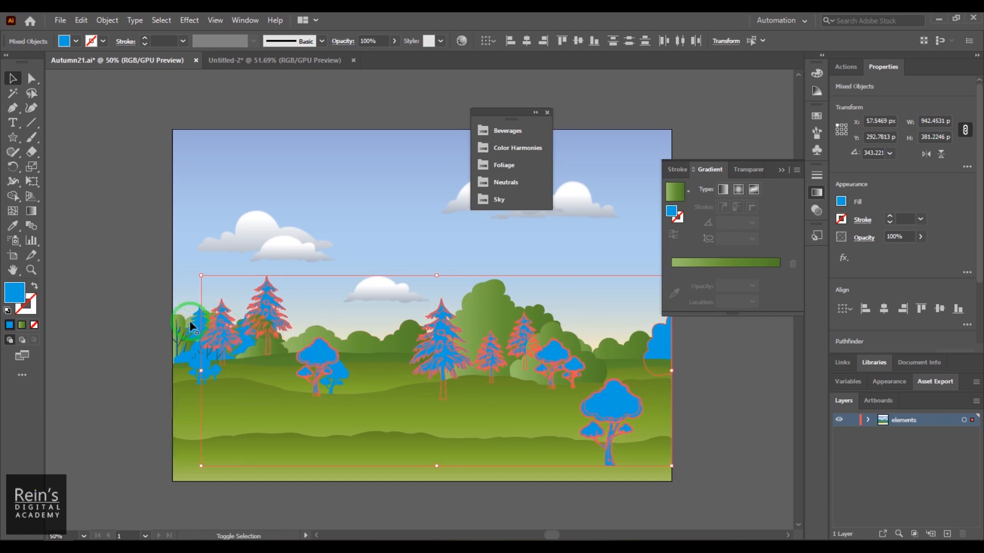
shift+click(198, 360)
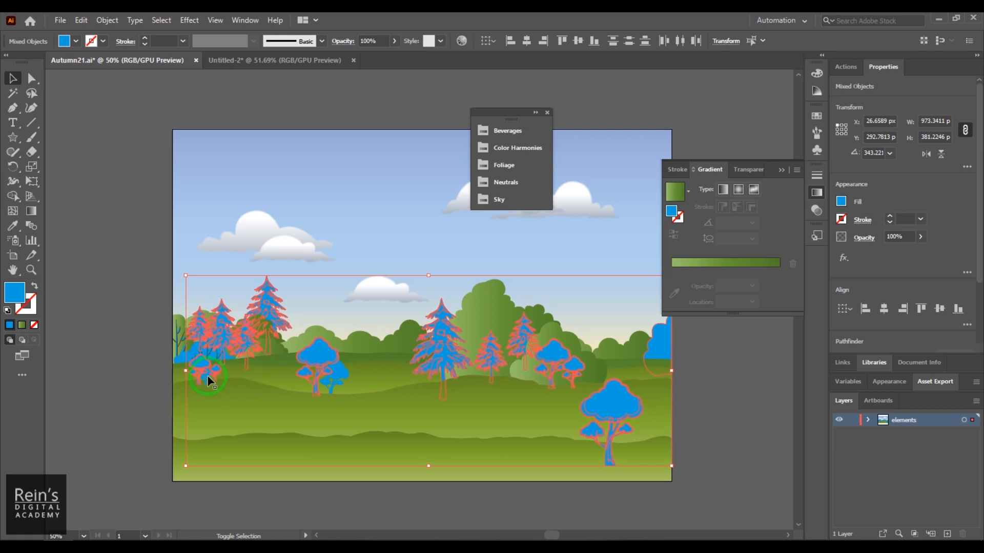
shift+click(185, 365)
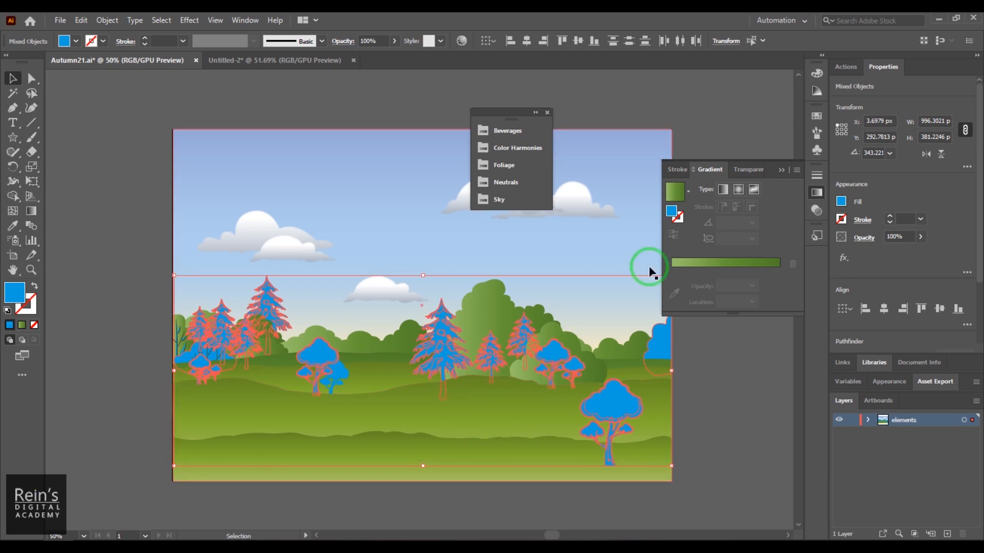
- Fill the selected trees with the second Foliage gradient, set its angle to 90°, collapse the library and deselect
click(509, 172)
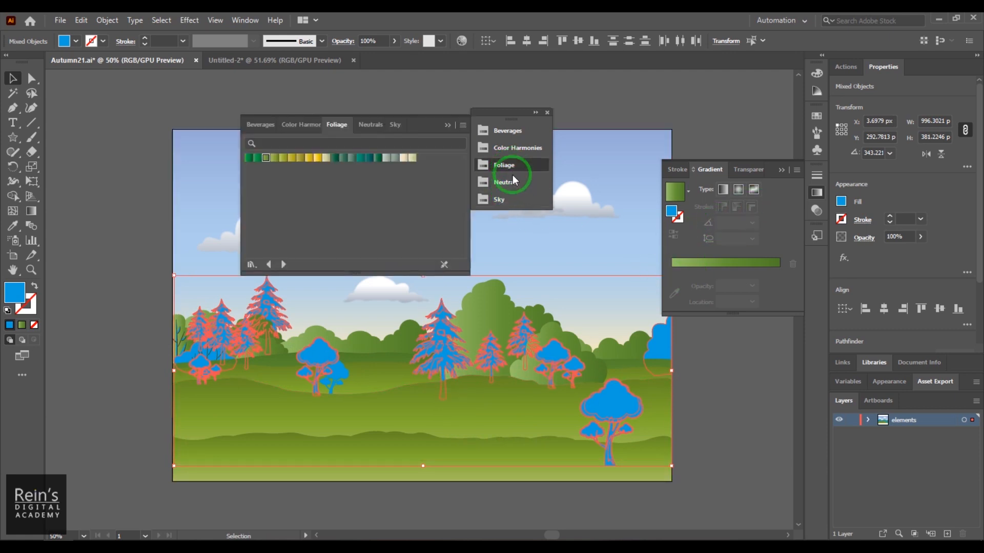
click(257, 158)
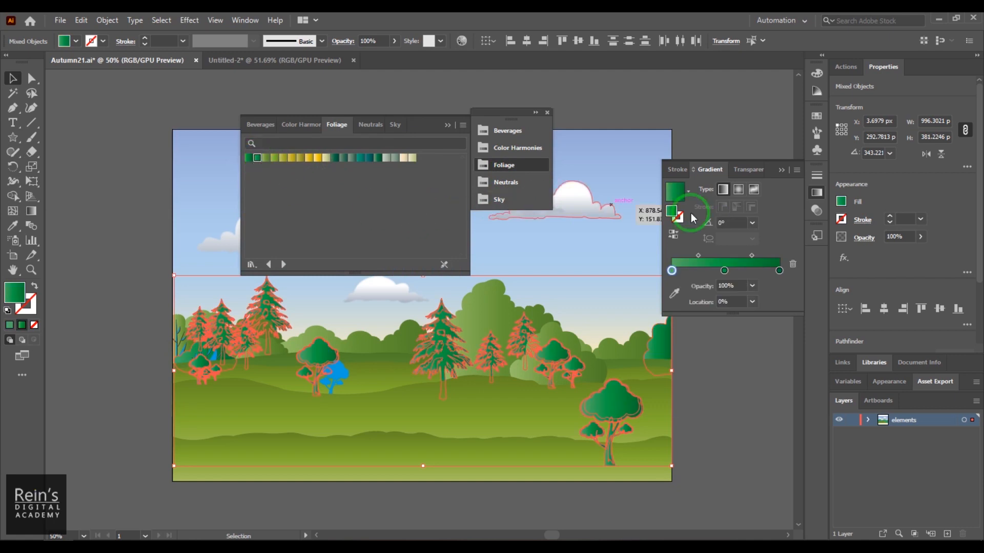
click(728, 223)
text(9)
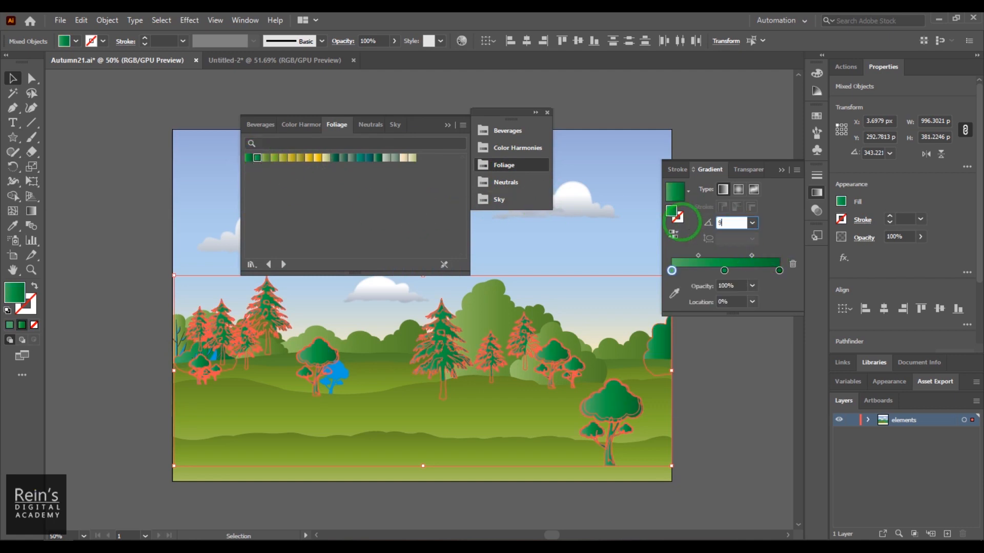
text(0)
key(Return)
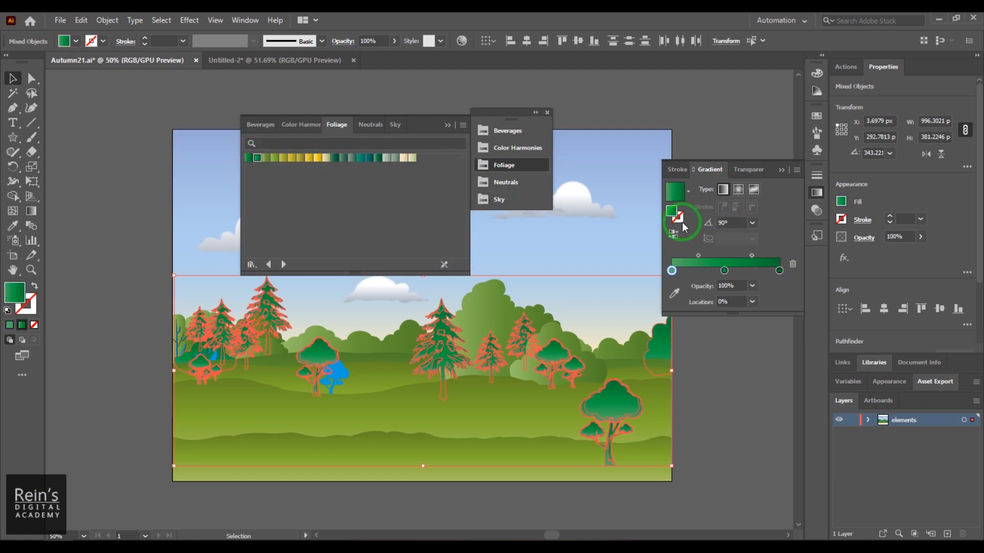
click(449, 125)
click(639, 117)
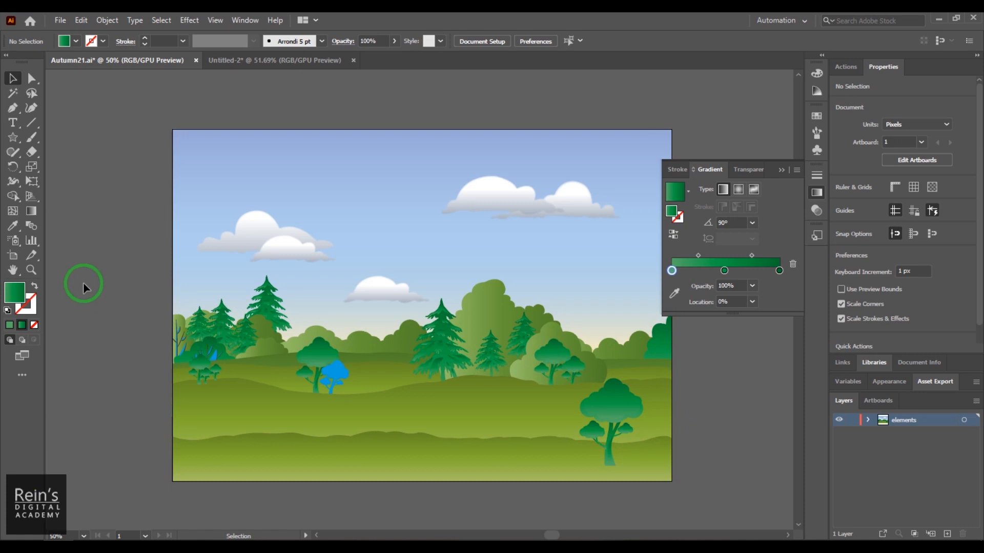
- Copy the neighbouring tree's green gradient onto the small blue tree left of centre with the Eyedropper, and return to the Selection tool
click(336, 374)
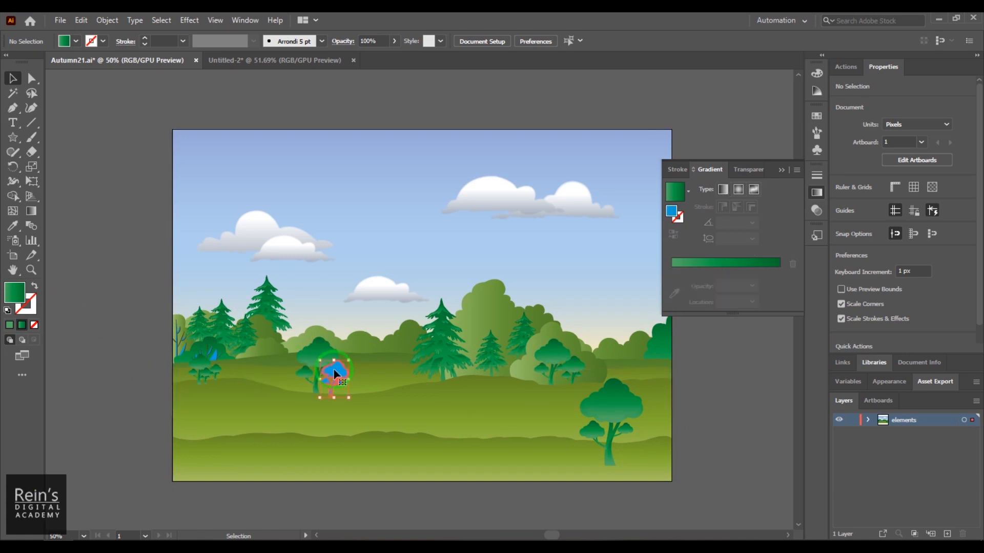
click(13, 226)
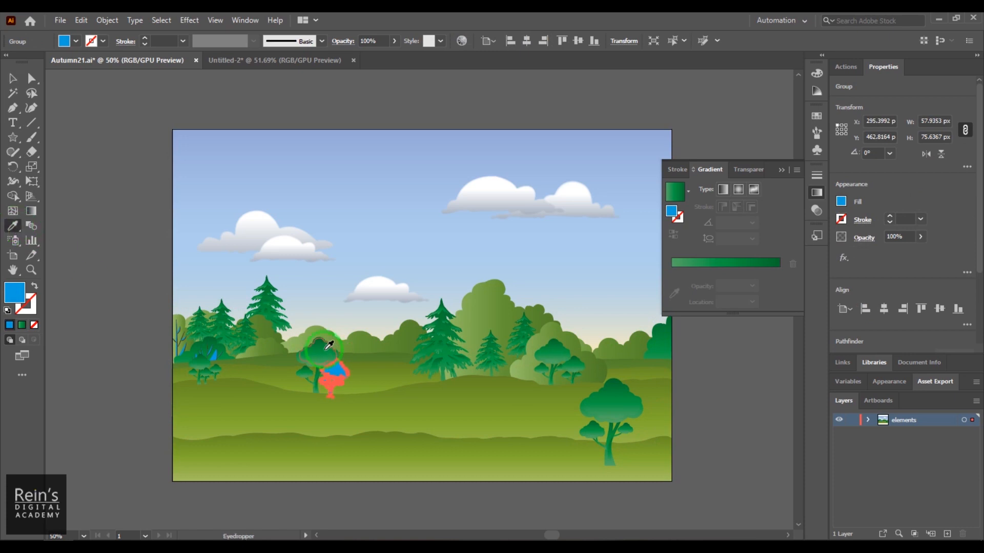
click(327, 346)
click(12, 78)
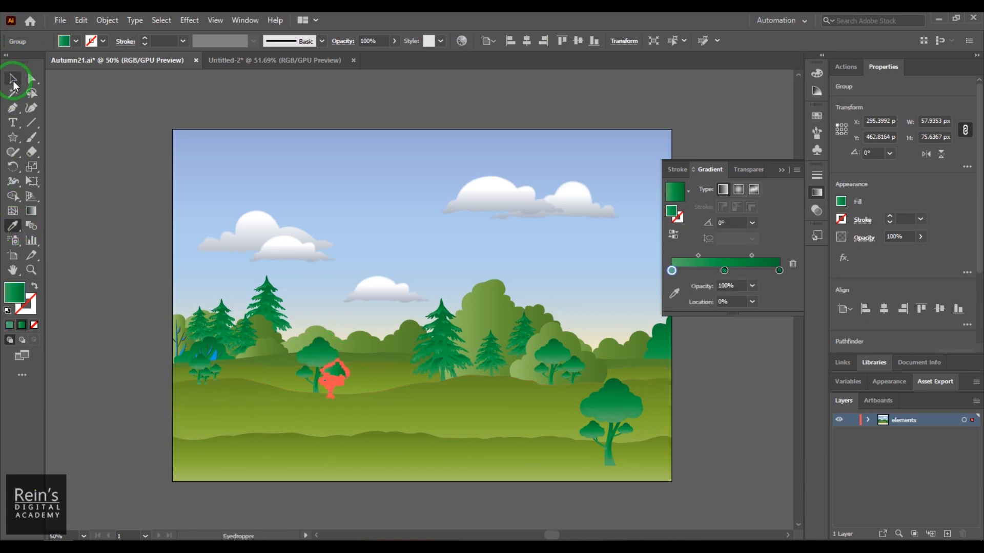
- Copy a neighbouring tree's green gradient onto the blue branches below the left pines with the Eyedropper
click(213, 359)
drag(212, 355, 308, 340)
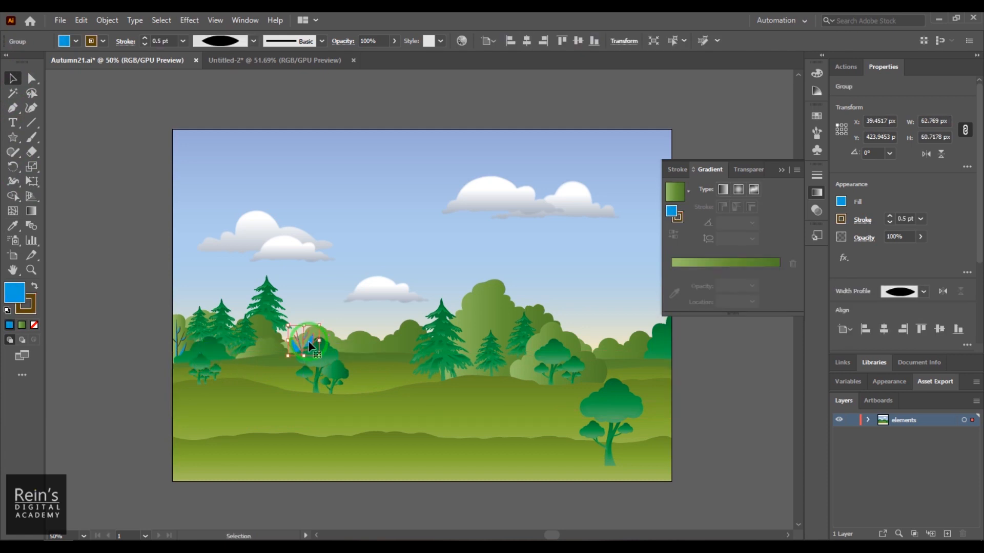
key(ctrl+z)
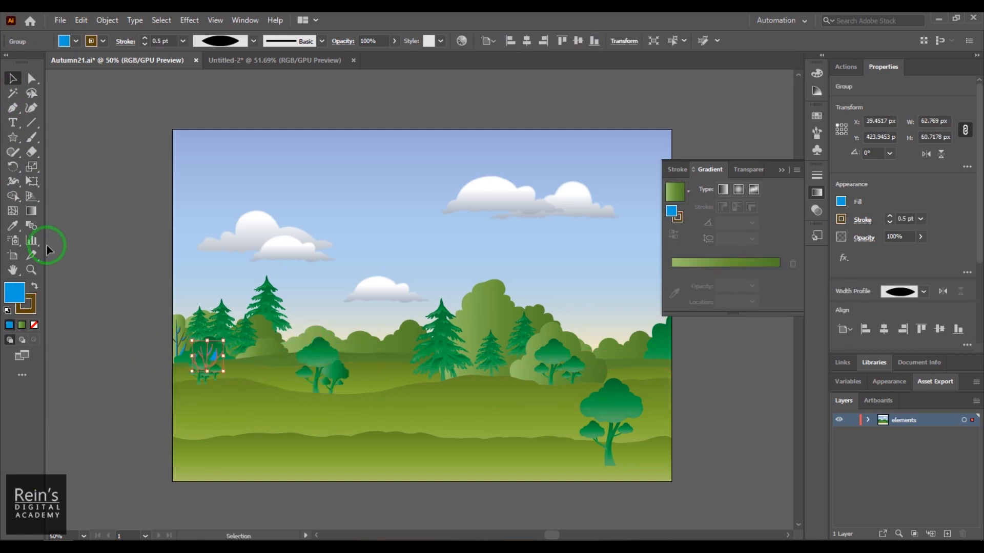
click(13, 226)
click(325, 347)
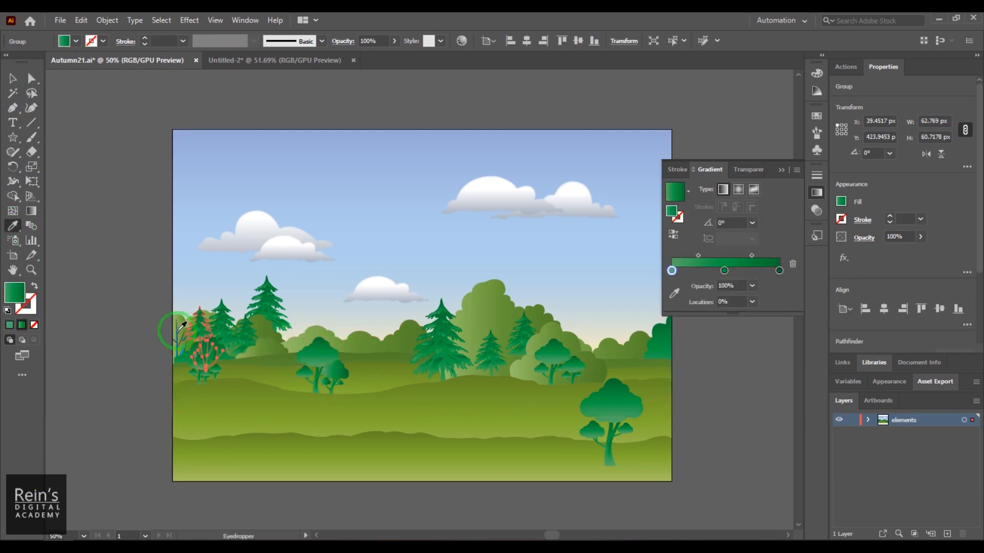
click(14, 81)
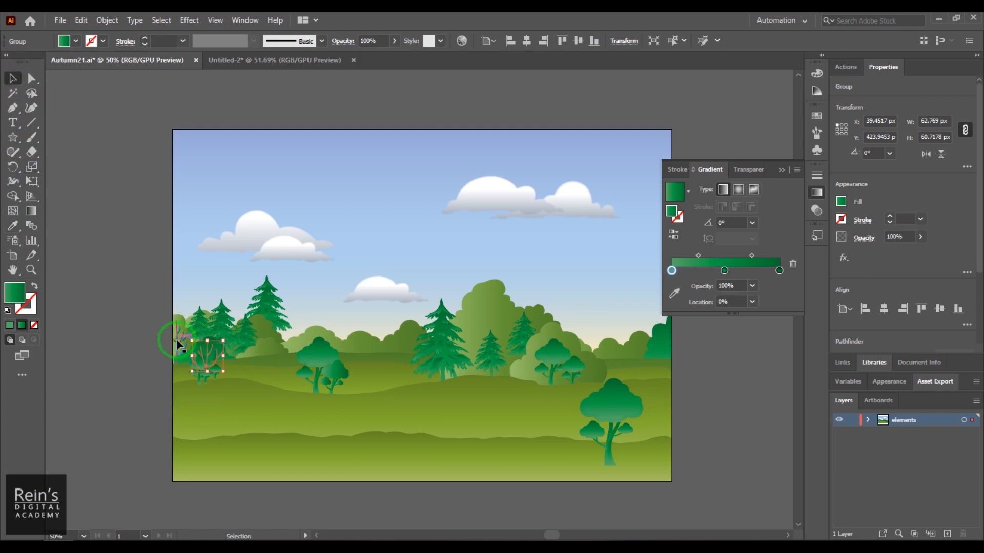
- Copy the same green gradient onto the blue branches at the landscape's left edge with the Eyedropper, and deselect them
click(178, 346)
click(12, 225)
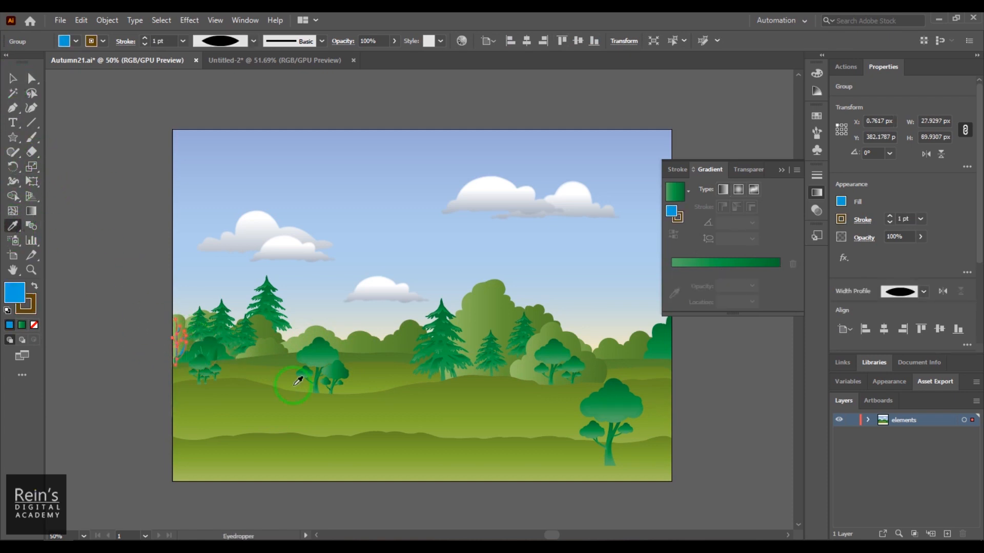
click(331, 356)
click(13, 77)
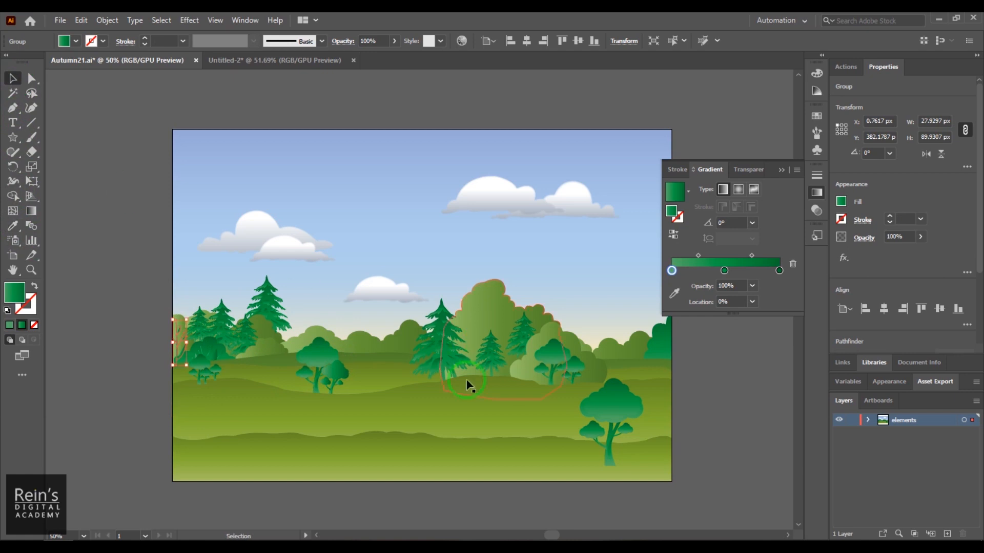
click(325, 496)
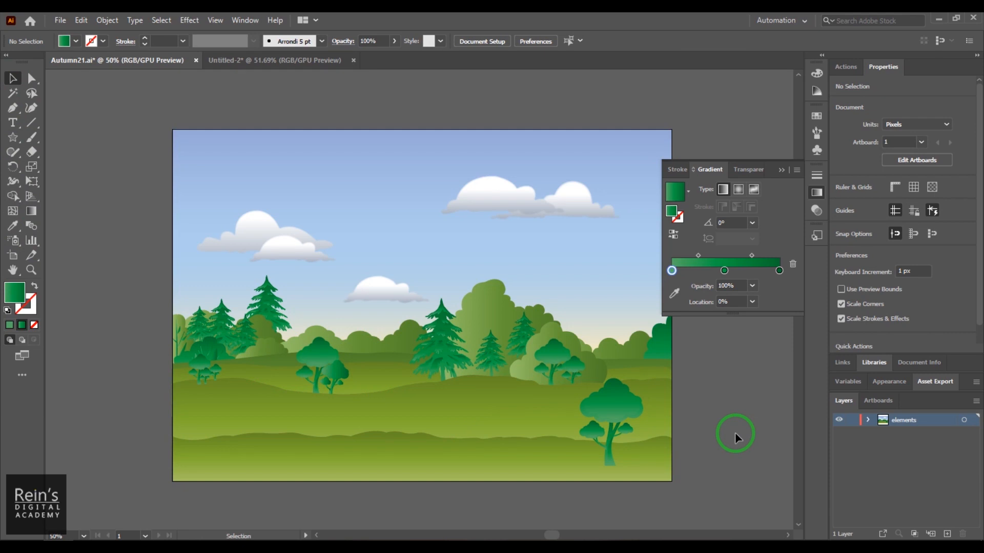
- Draw a circle about 119 px wide with the Ellipse tool in the sky, just left of the upper right cloud
click(13, 165)
drag(13, 136, 88, 171)
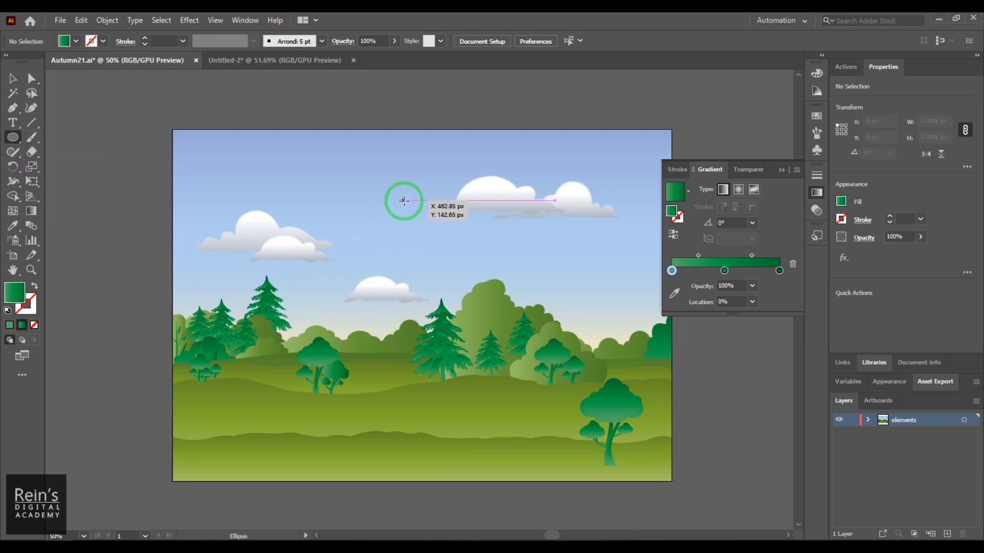
drag(401, 175, 460, 234)
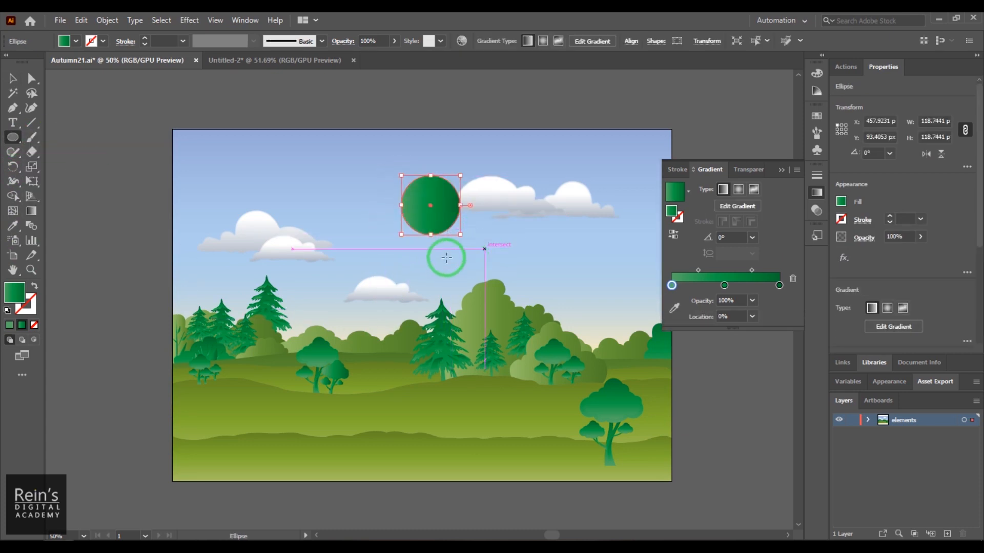
click(13, 78)
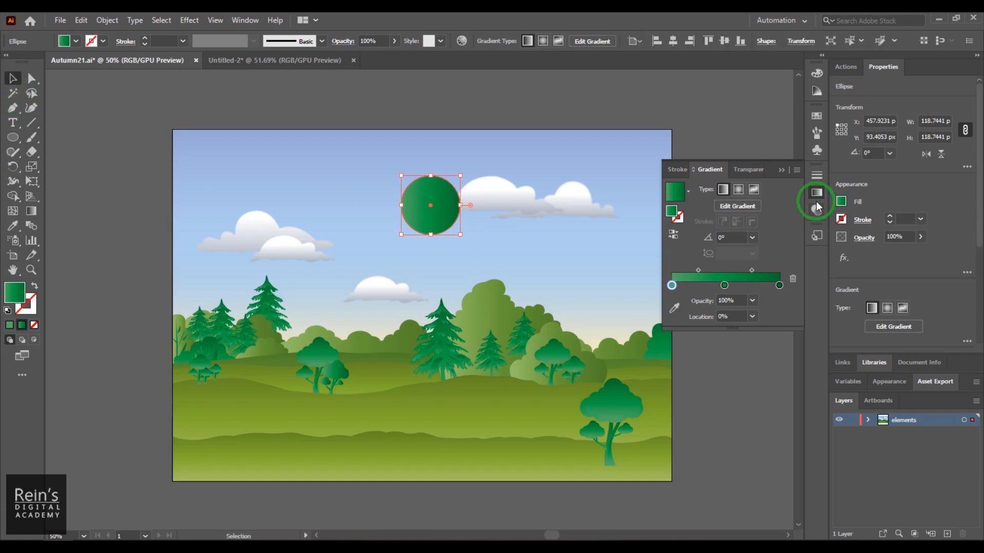
- Fill the circle with the Gold gradient from the Brights gradient library, and close the library and swatches
click(817, 116)
click(796, 110)
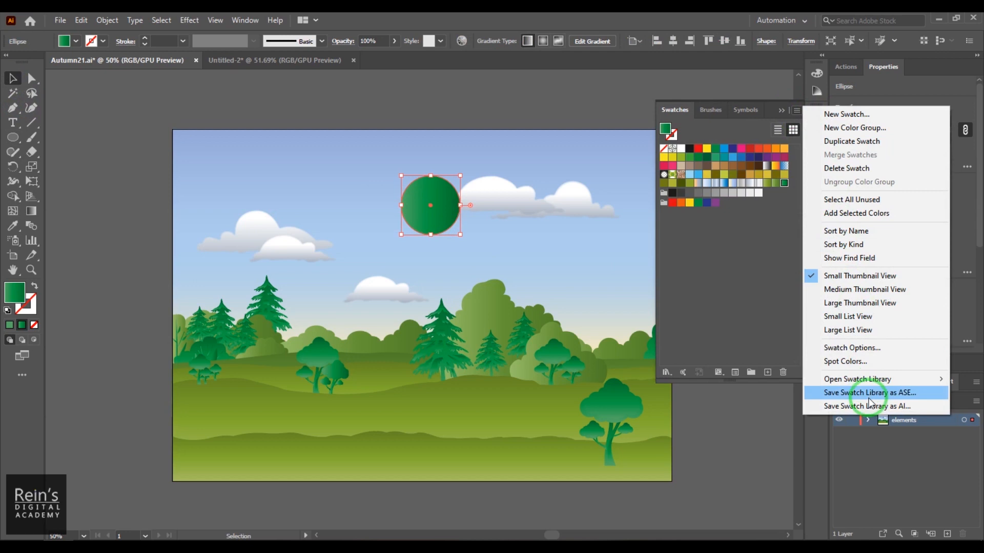
mouse_move(871, 378)
mouse_move(758, 187)
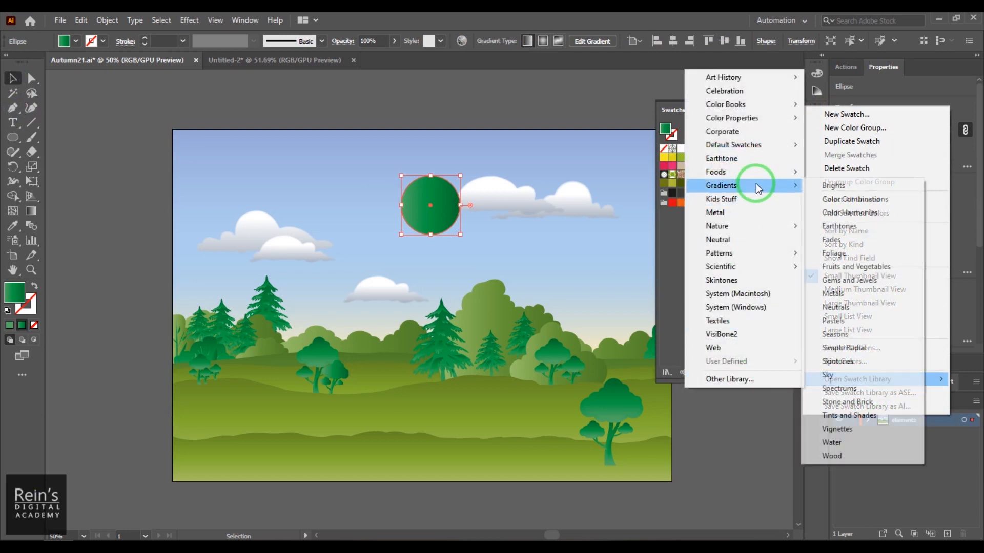
click(833, 185)
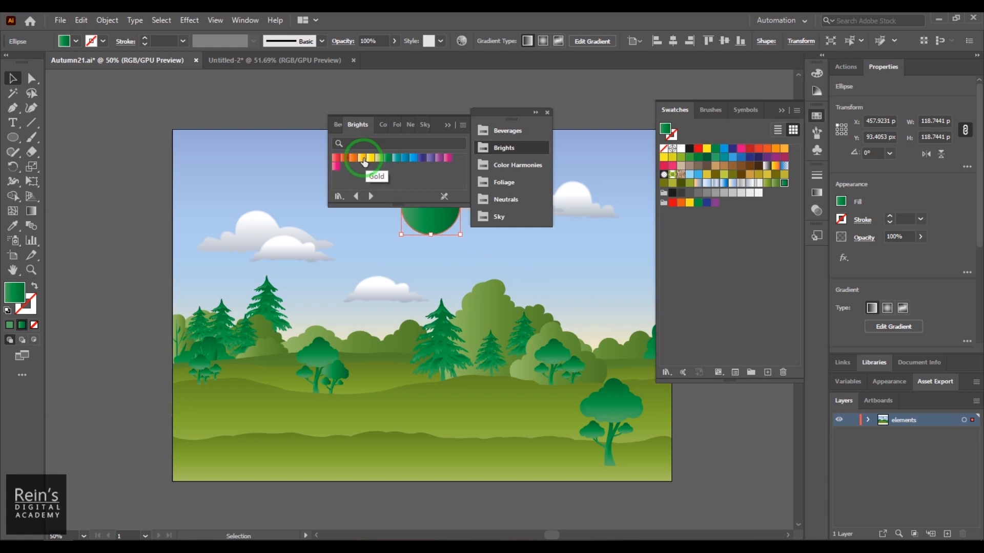
click(362, 158)
click(462, 126)
click(459, 128)
click(451, 126)
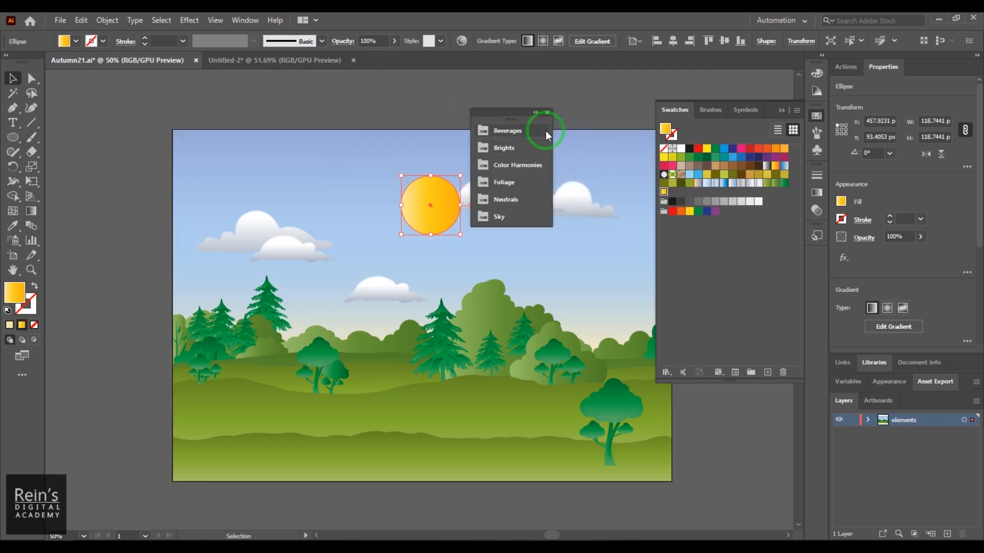
click(547, 112)
click(817, 115)
- Make the circle's gradient radial and extend its gradient annotator well beyond the circle's edge
click(817, 193)
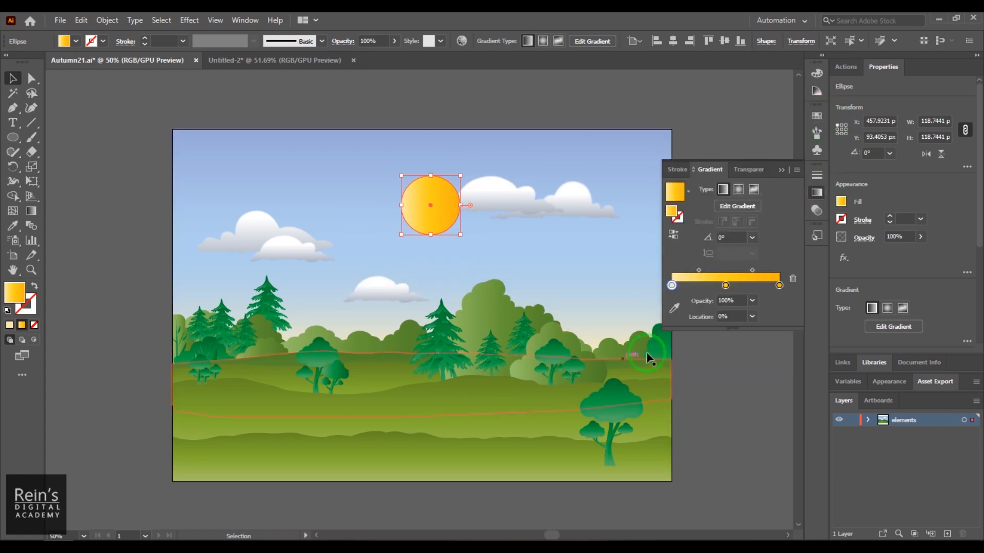
click(738, 189)
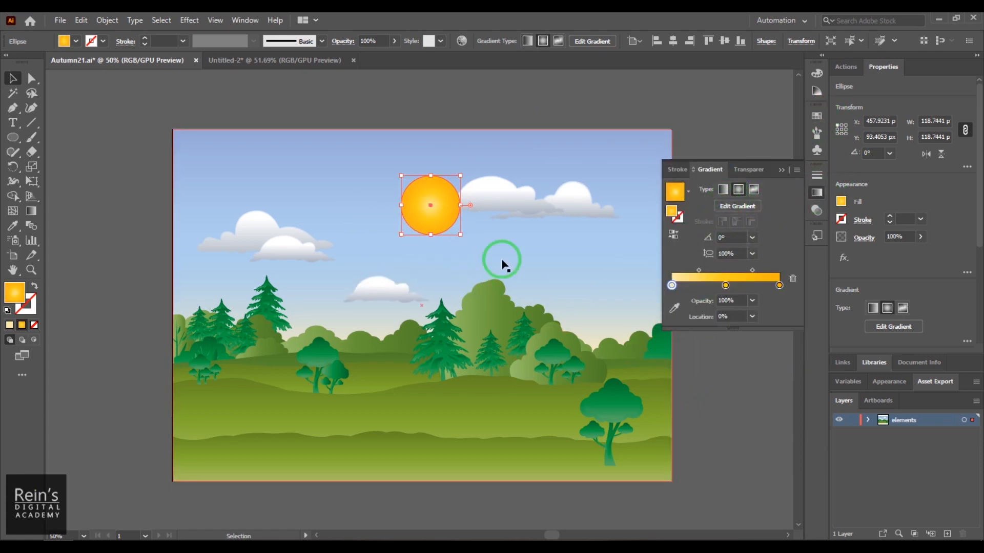
click(739, 206)
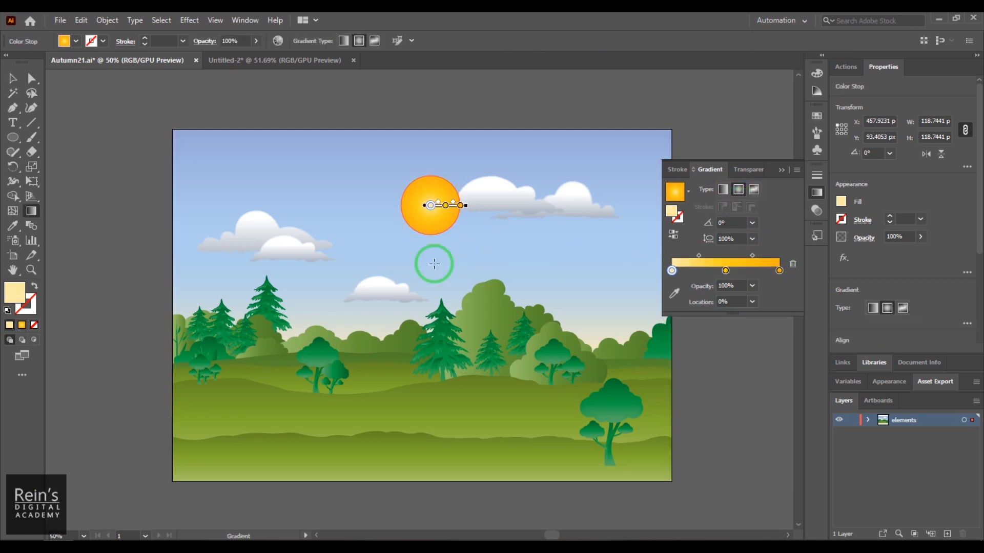
drag(465, 206, 532, 206)
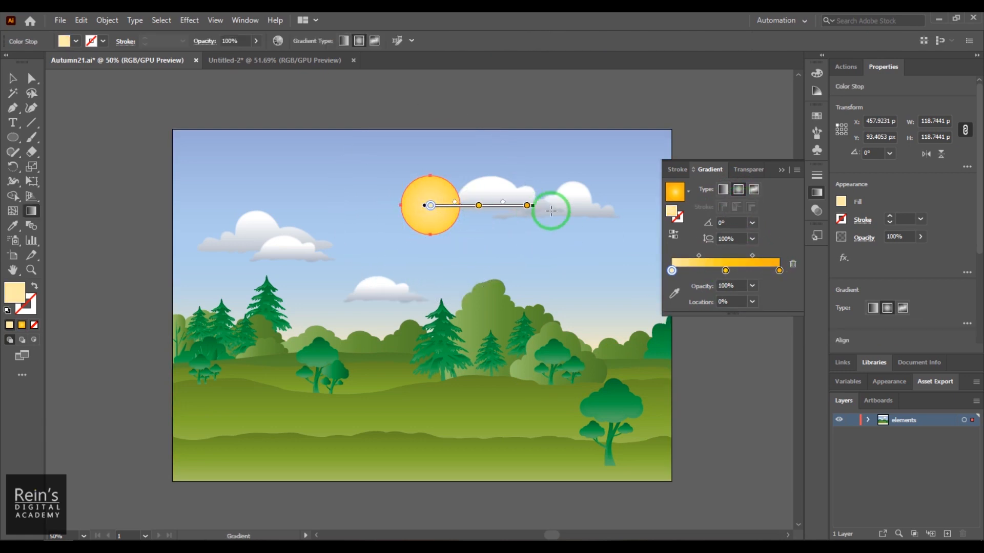
- Set the inner color stop of the circle's radial gradient to white
double_click(672, 271)
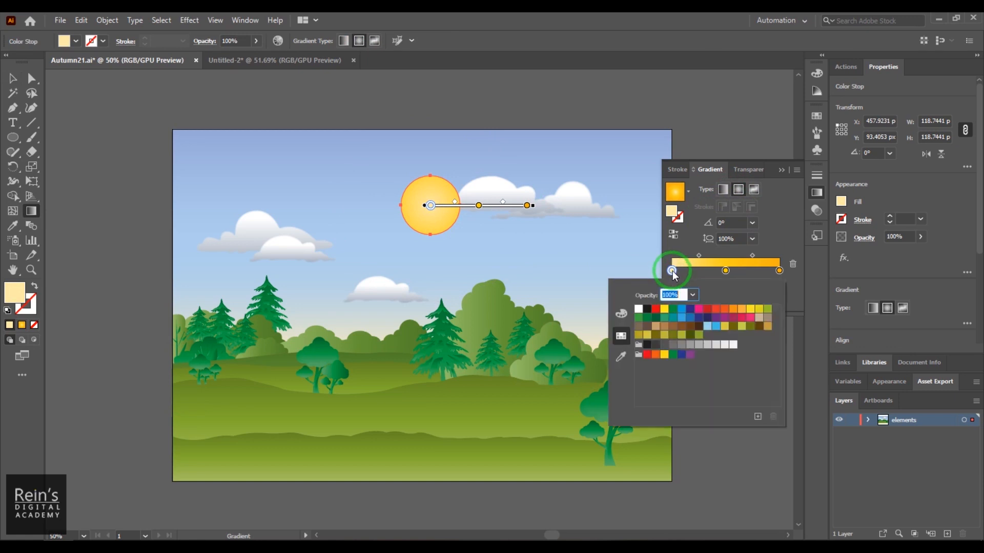
click(640, 310)
click(731, 132)
click(784, 241)
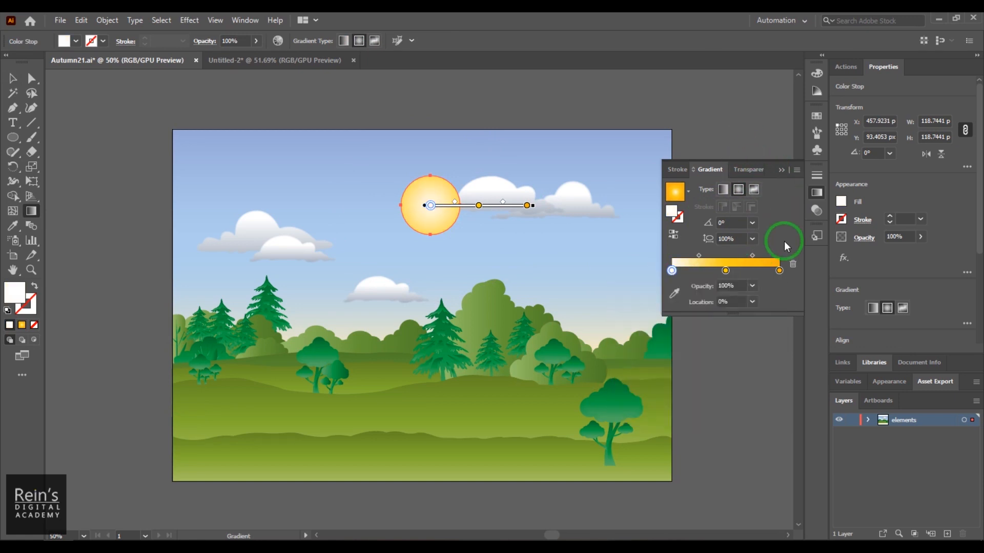
- Change the gradient's middle color stop to white and lower its green value for a pale lavender tint, then deselect the circle
double_click(727, 271)
click(639, 310)
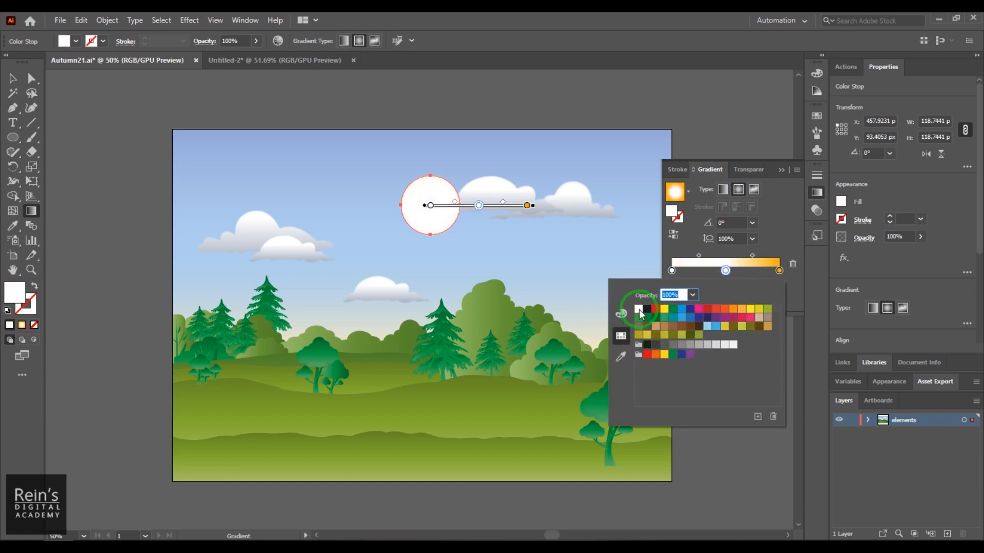
click(622, 314)
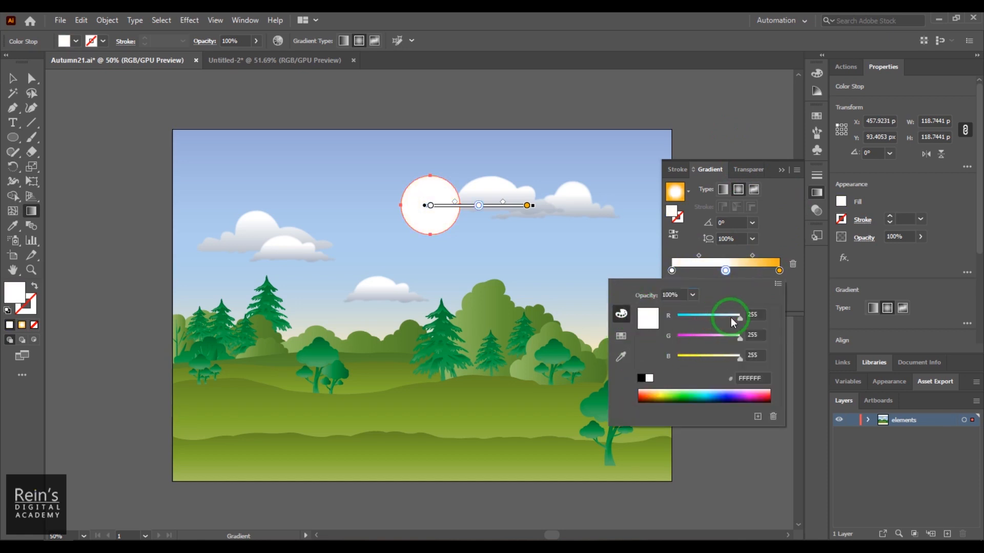
drag(740, 338, 729, 337)
click(715, 141)
click(47, 109)
click(13, 78)
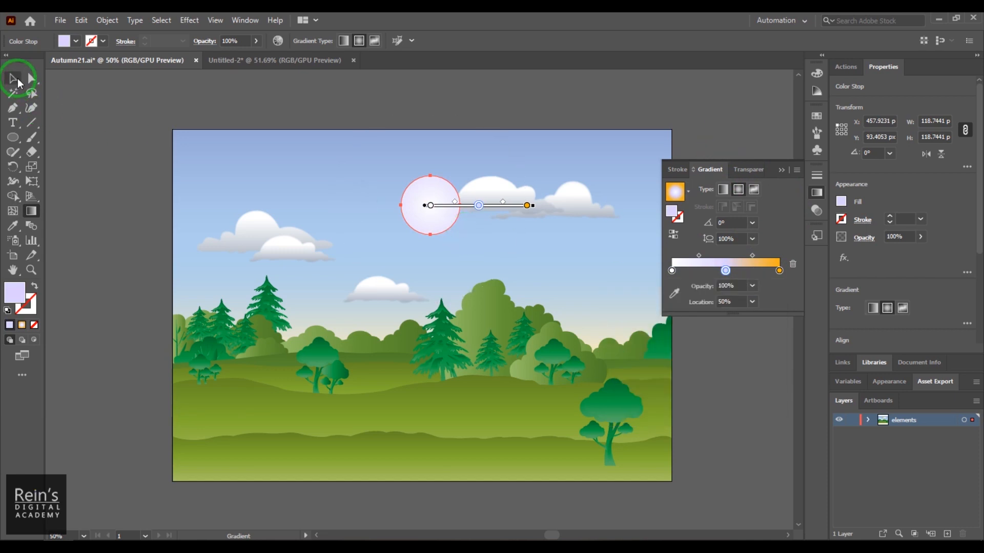
click(701, 401)
- Move the pale circle slightly up towards the upper right cloud and send it backward twice
mouse_move(421, 207)
mouse_down()
mouse_move(453, 196)
mouse_move(437, 196)
mouse_up()
right_click(448, 189)
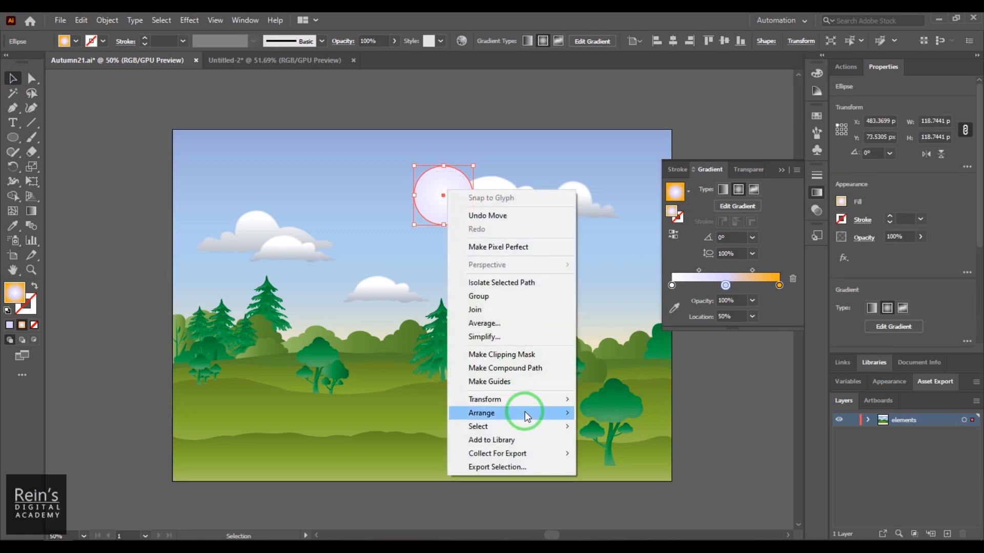
mouse_move(528, 414)
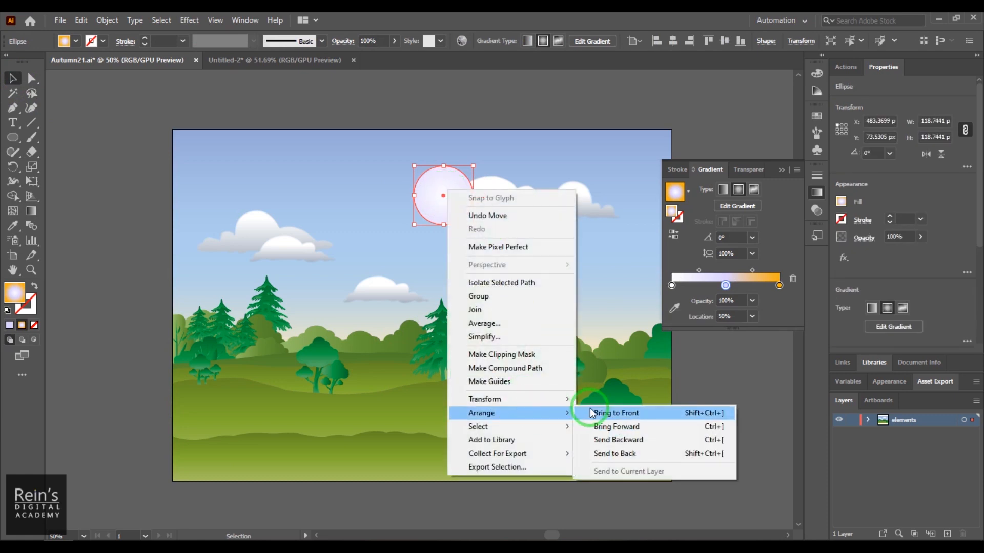
click(615, 440)
right_click(441, 189)
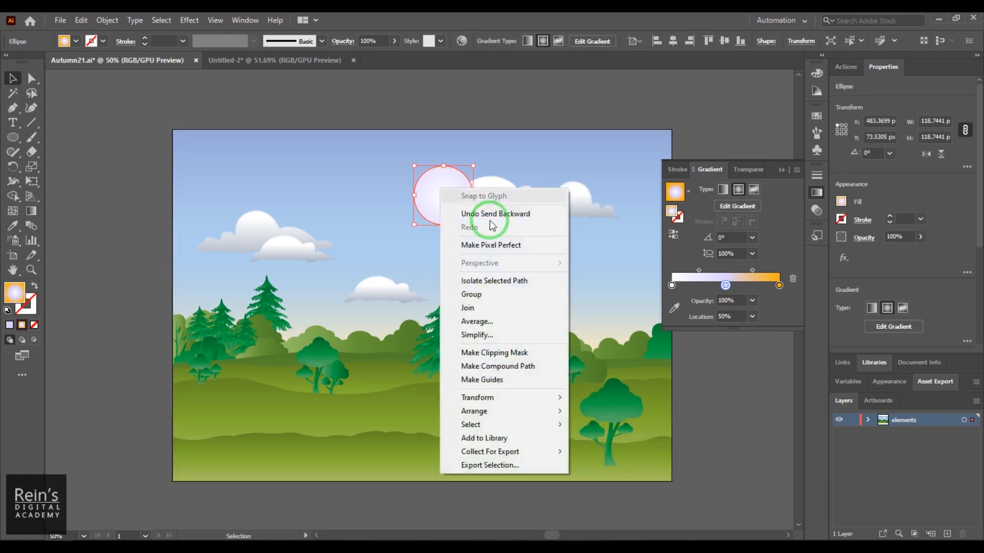
click(633, 439)
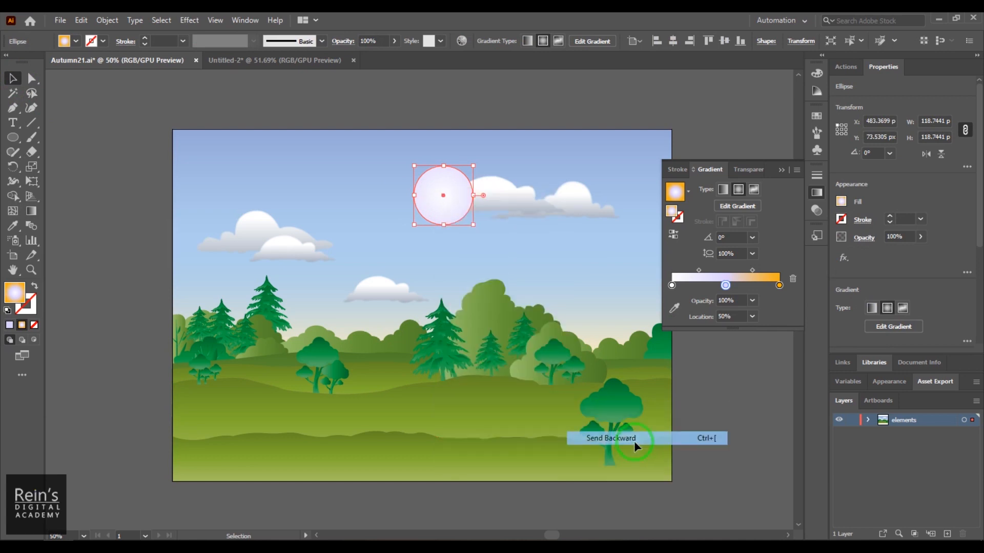
- Move the pale circle over the middle of the upper right cloud group and send it backward once more
click(454, 205)
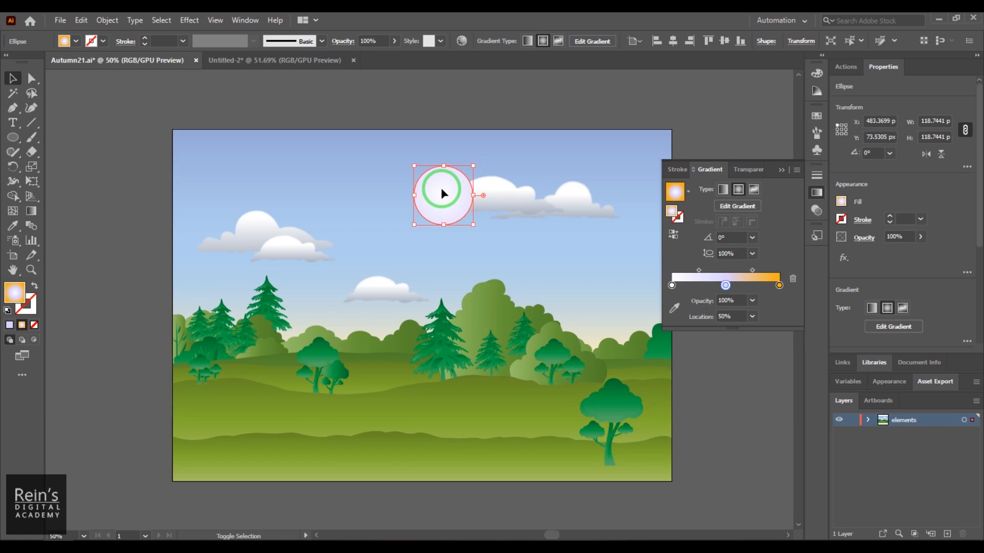
drag(441, 190, 534, 190)
right_click(531, 190)
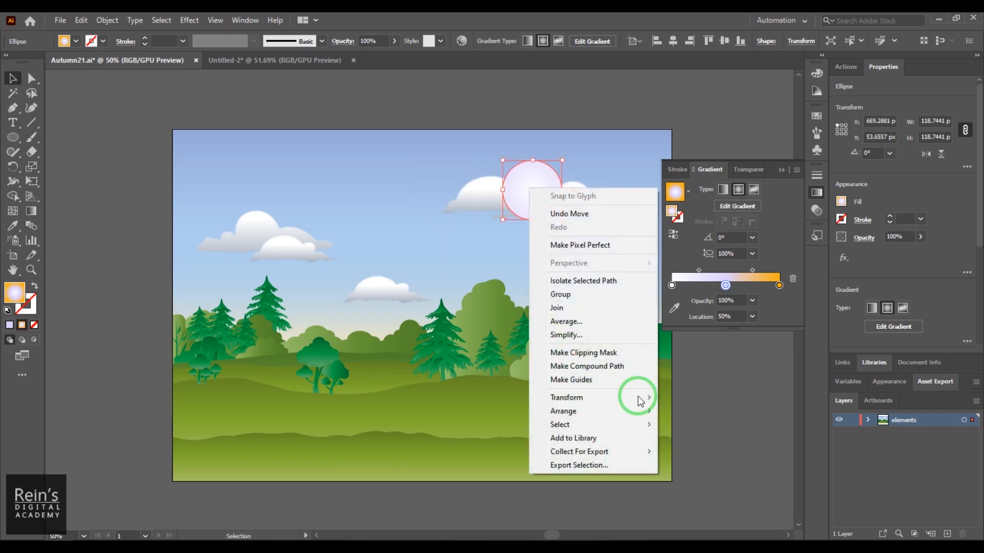
mouse_move(622, 413)
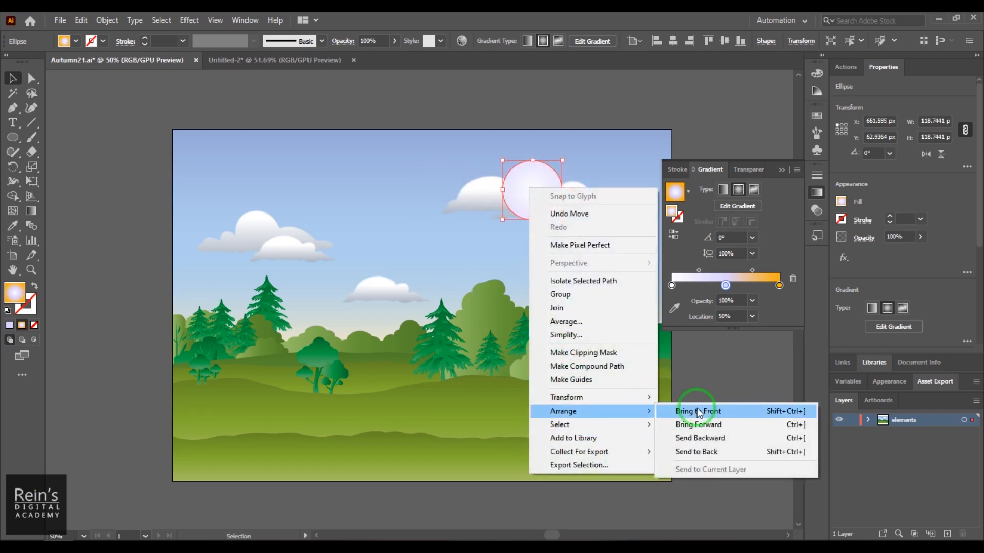
click(727, 438)
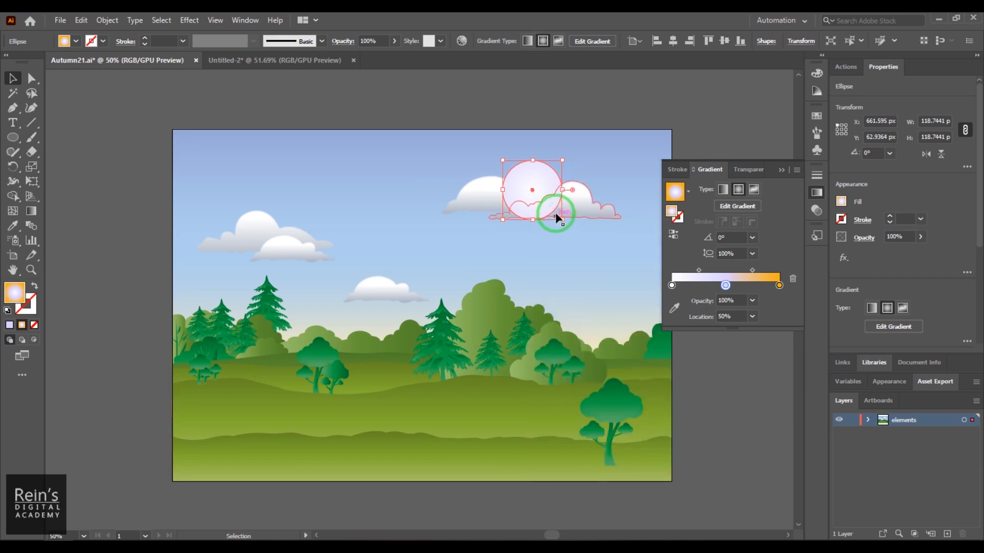
- Shift the pale circle slightly left, bring the large cloud overlapping it to the front, and deselect
mouse_move(545, 196)
mouse_down()
mouse_move(533, 177)
mouse_move(529, 191)
mouse_up()
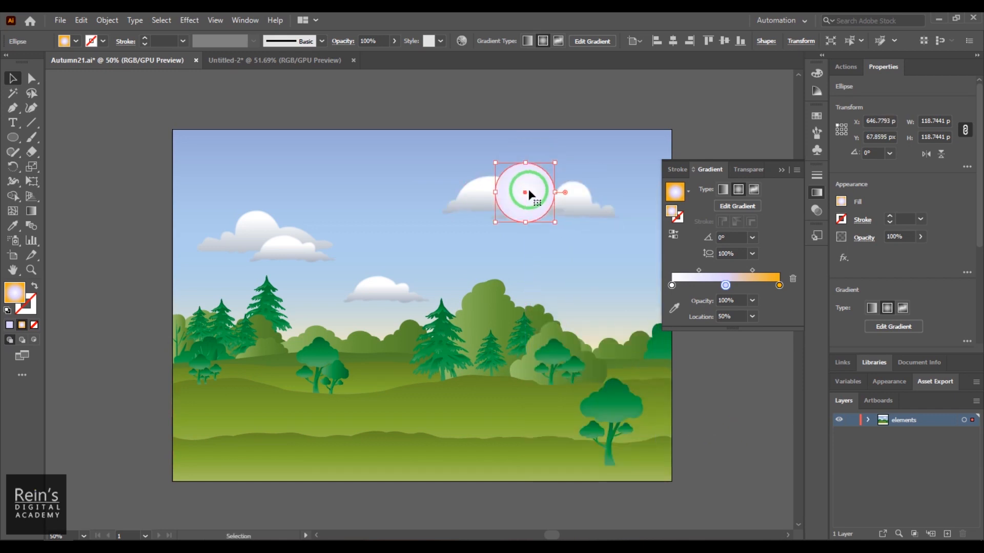
click(473, 196)
right_click(472, 196)
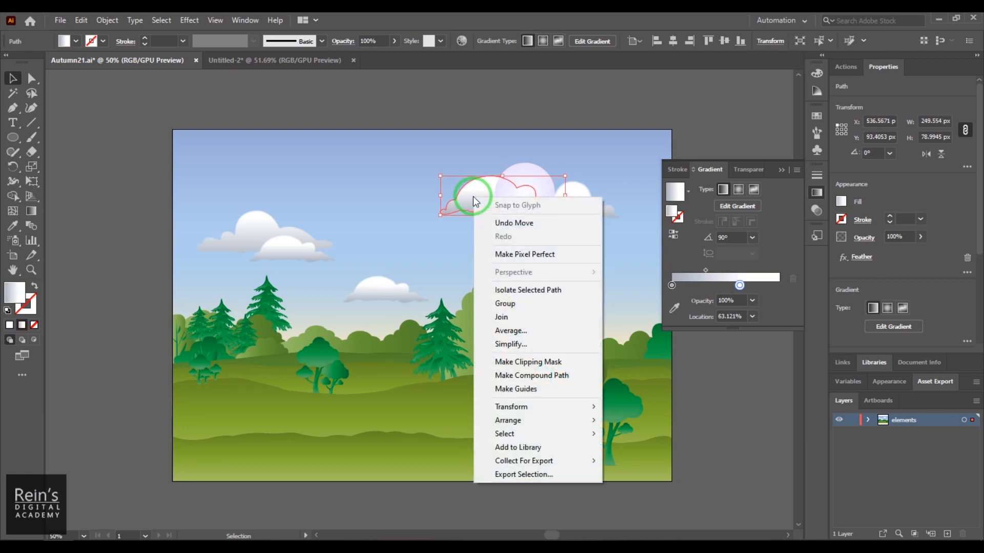
mouse_move(563, 419)
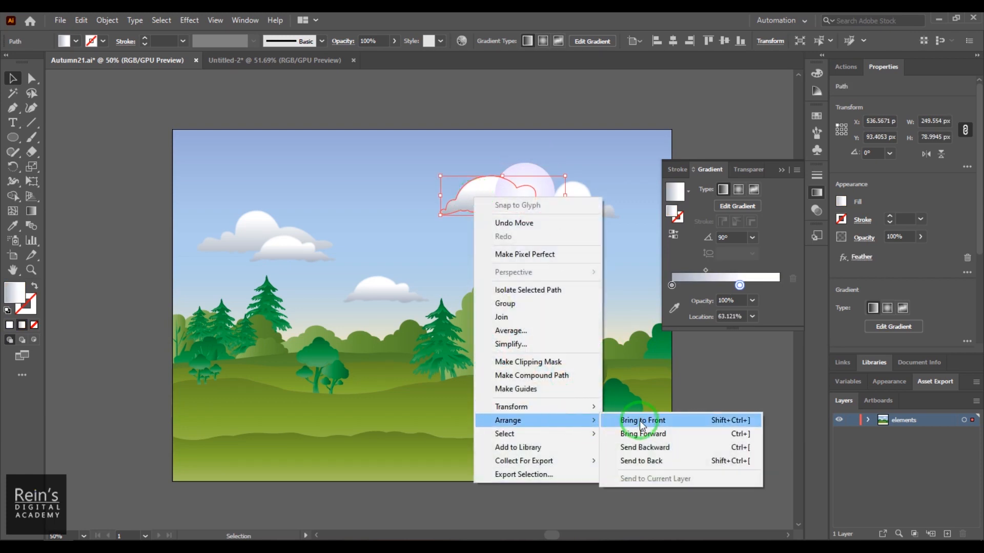
click(640, 420)
click(738, 418)
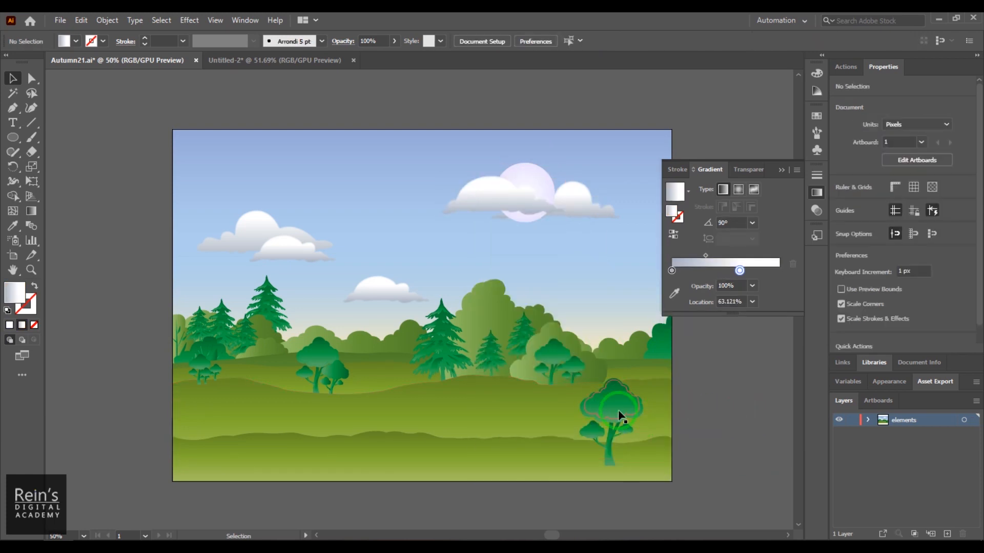
- Move the pale circle to the large cloud's left end so the cloud overlaps its edge, deselect it, and collapse the gradient settings
drag(523, 184, 431, 184)
click(687, 364)
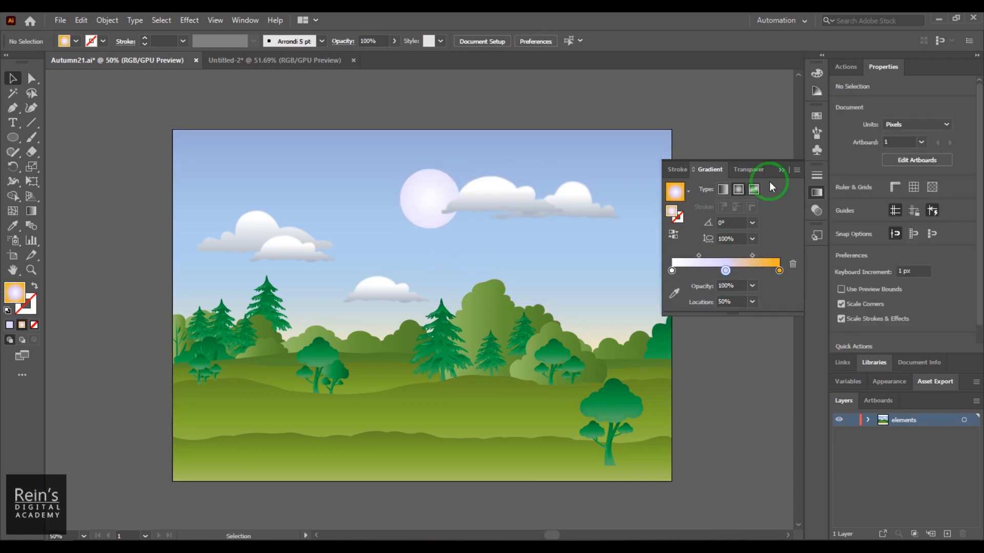
click(781, 170)
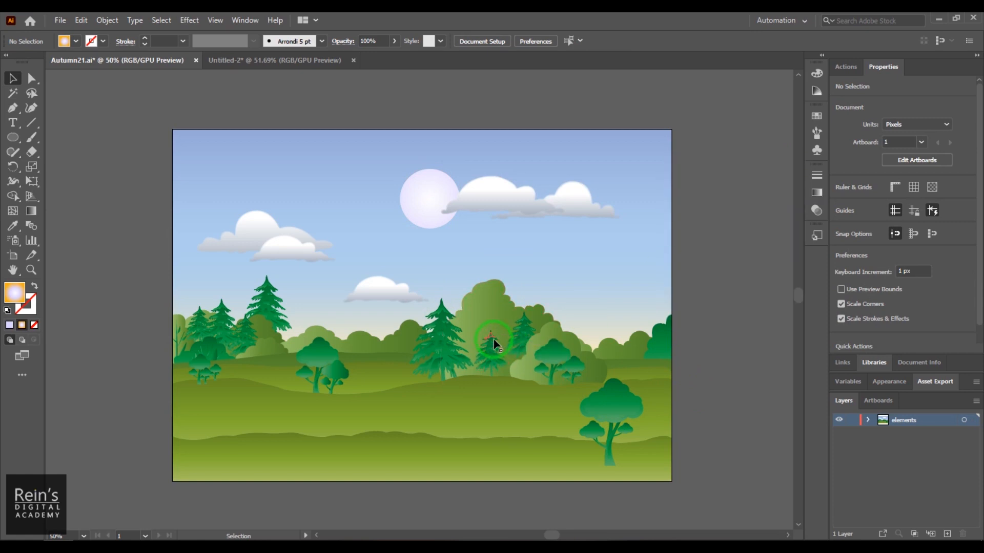
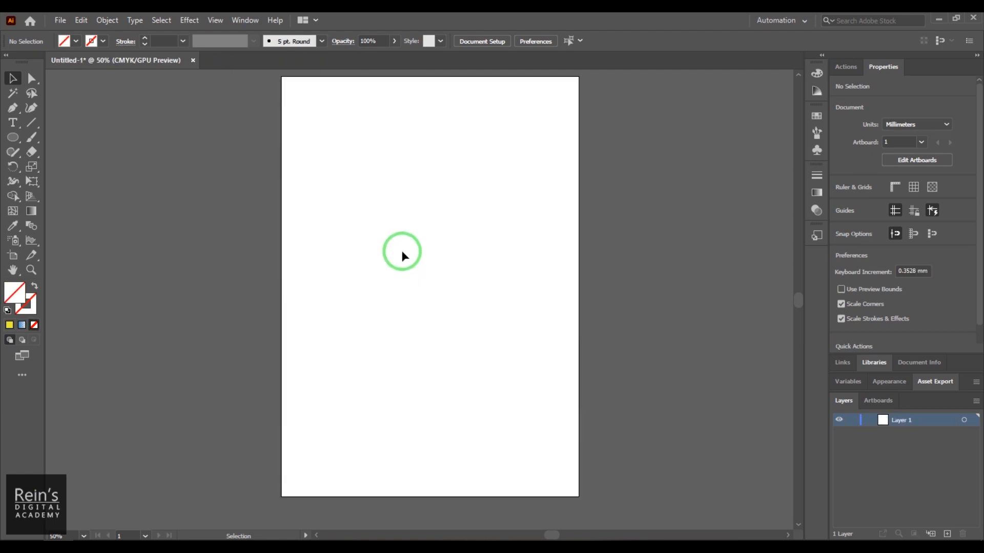
- Draw a circle about 92 by 89 mm in the upper part of the artboard and fill it with orange
drag(12, 225, 88, 224)
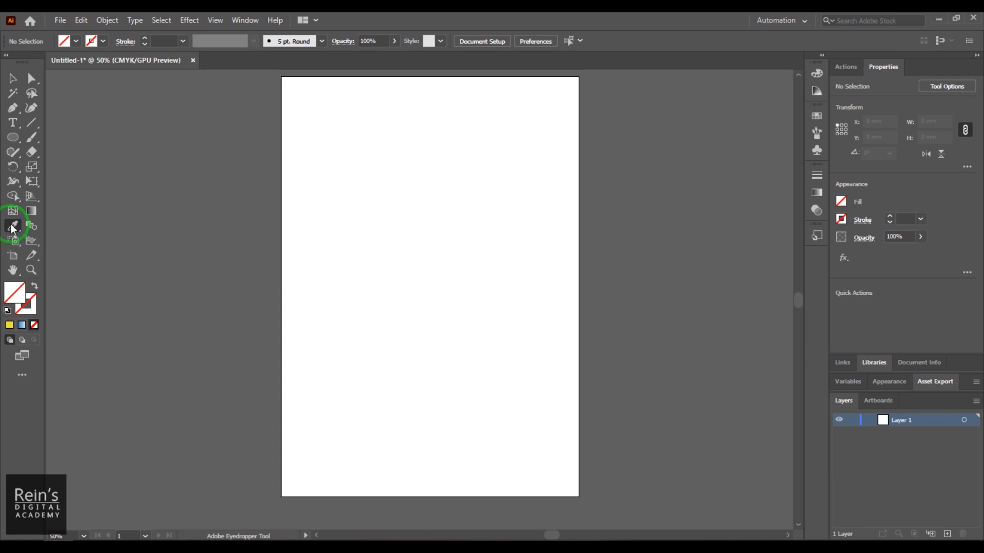
click(13, 137)
drag(328, 115, 457, 241)
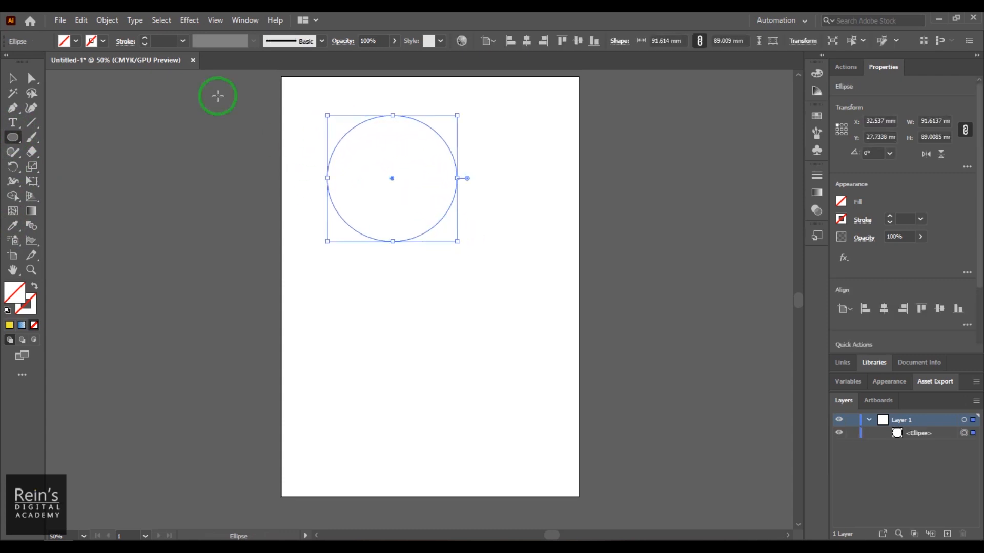
click(76, 41)
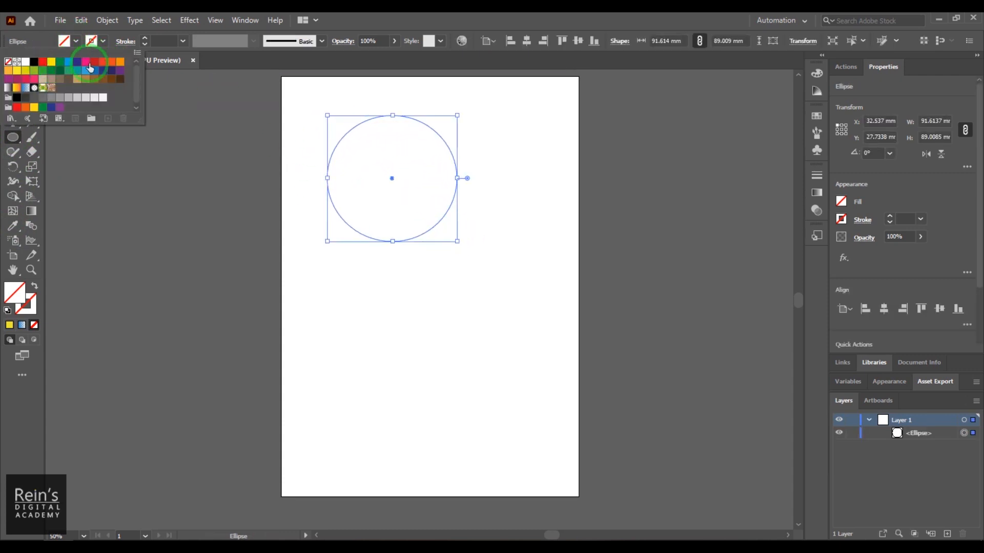
click(120, 61)
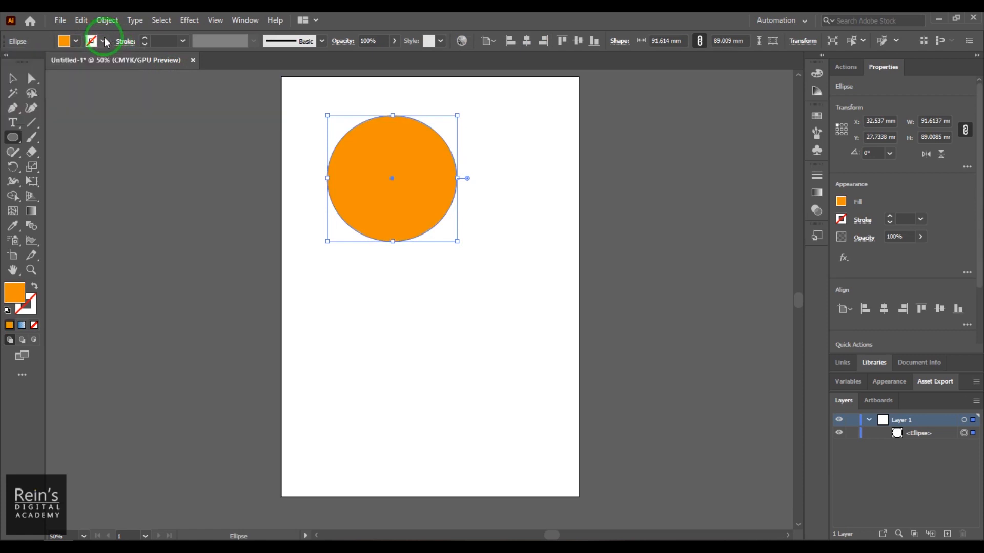
- Give the circle a 14 pt dark blue stroke (C=100 M=95 Y=5 K=0) and deselect it
click(103, 41)
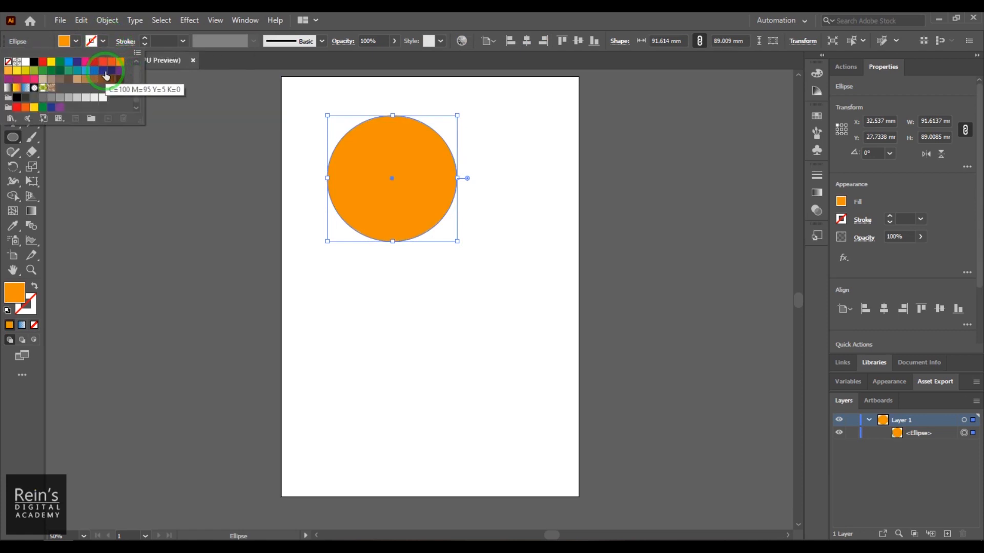
click(121, 77)
click(152, 45)
text(5)
key(Return)
text(14)
key(Return)
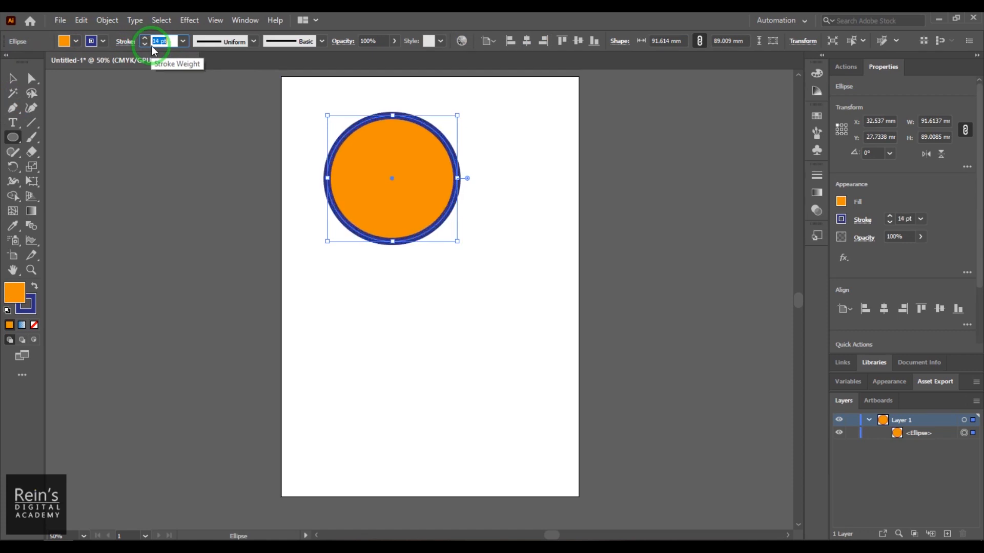
click(14, 78)
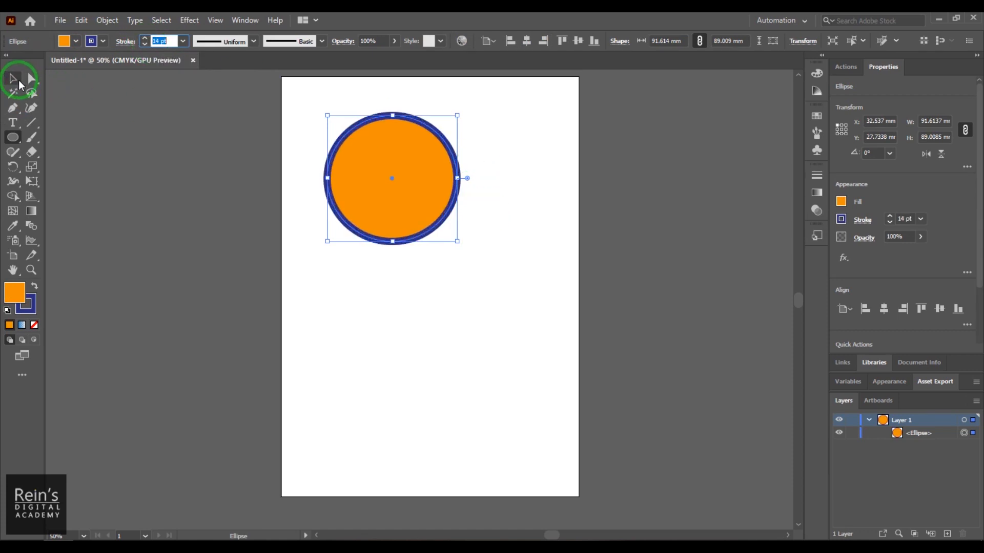
click(403, 285)
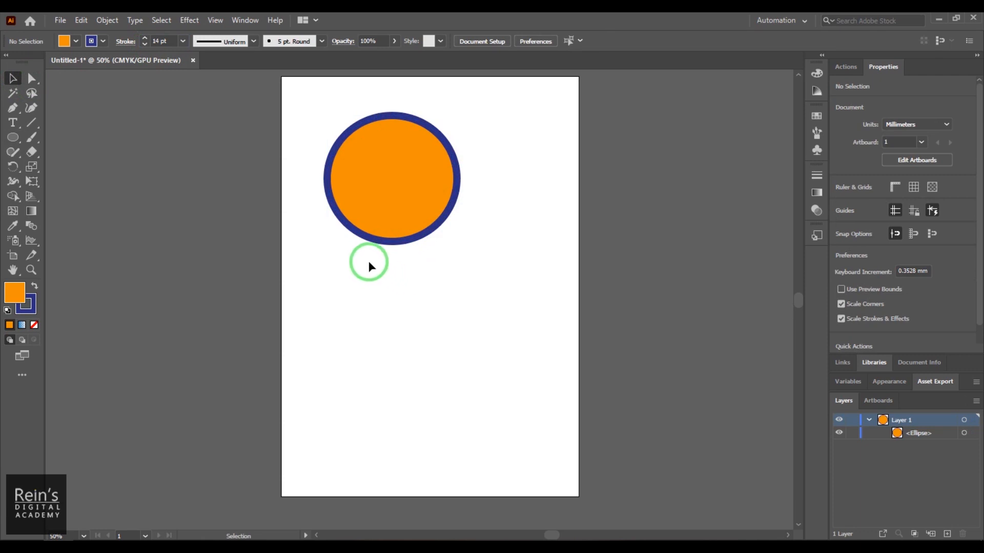
- With nothing selected, set the stroke to none and the fill to a near-white gray for new shapes
click(13, 137)
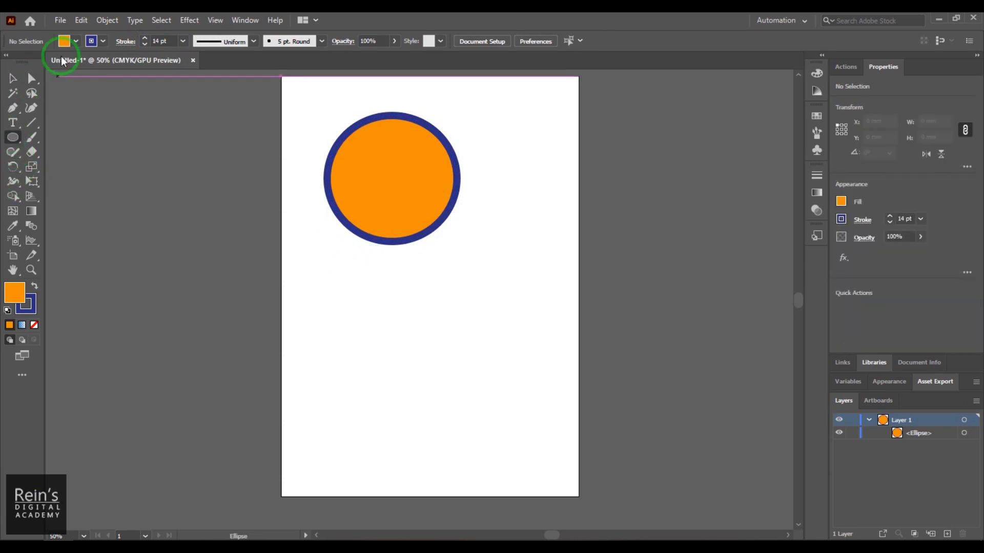
click(64, 41)
click(8, 62)
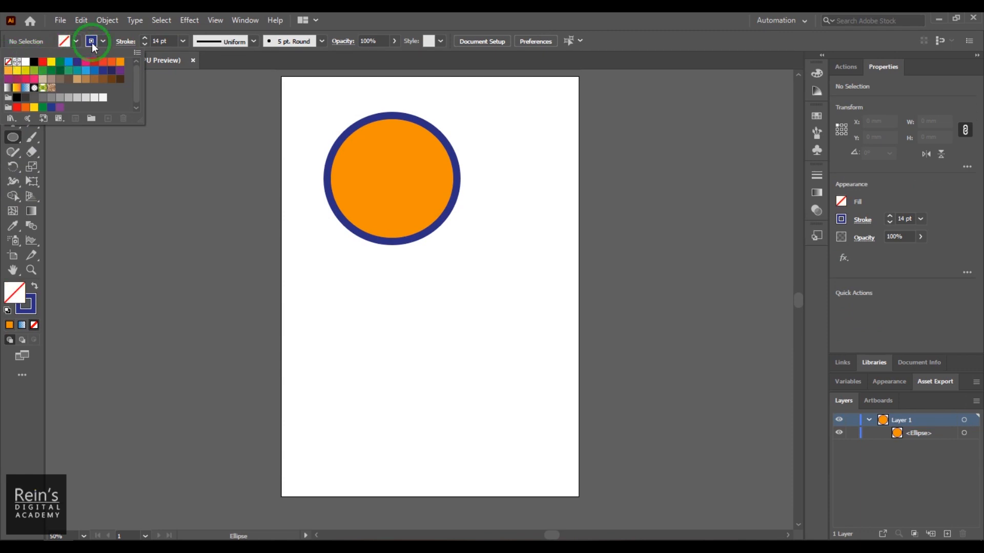
click(92, 45)
click(92, 44)
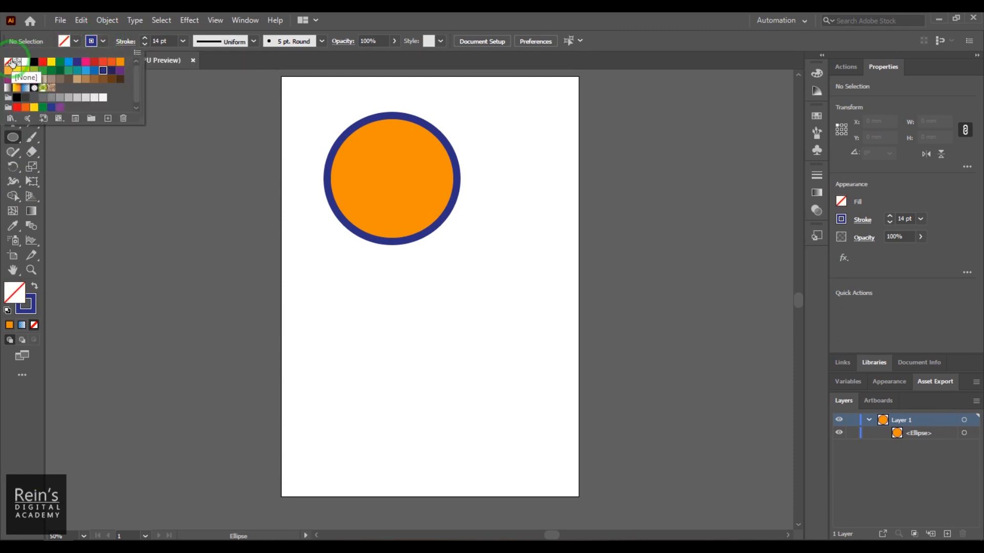
click(13, 63)
click(77, 43)
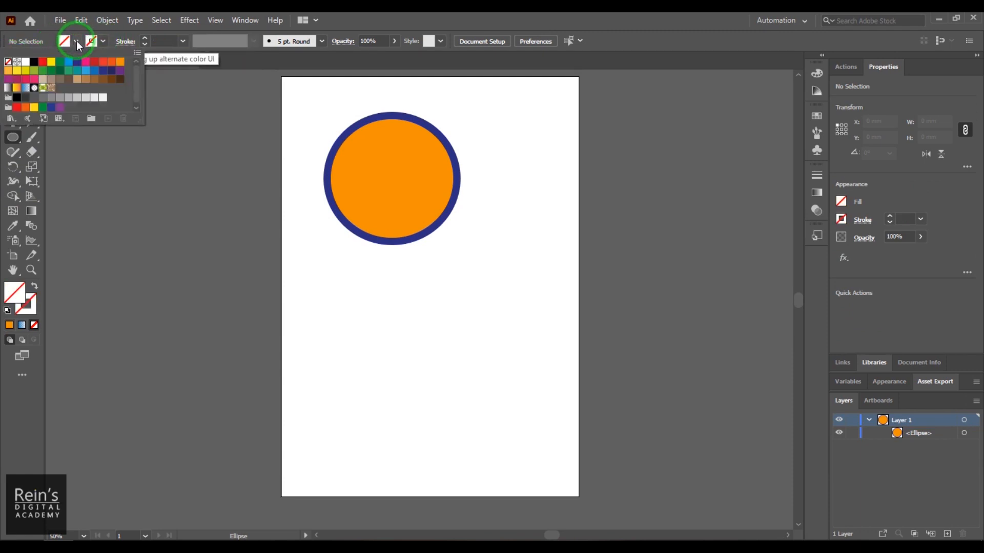
click(81, 95)
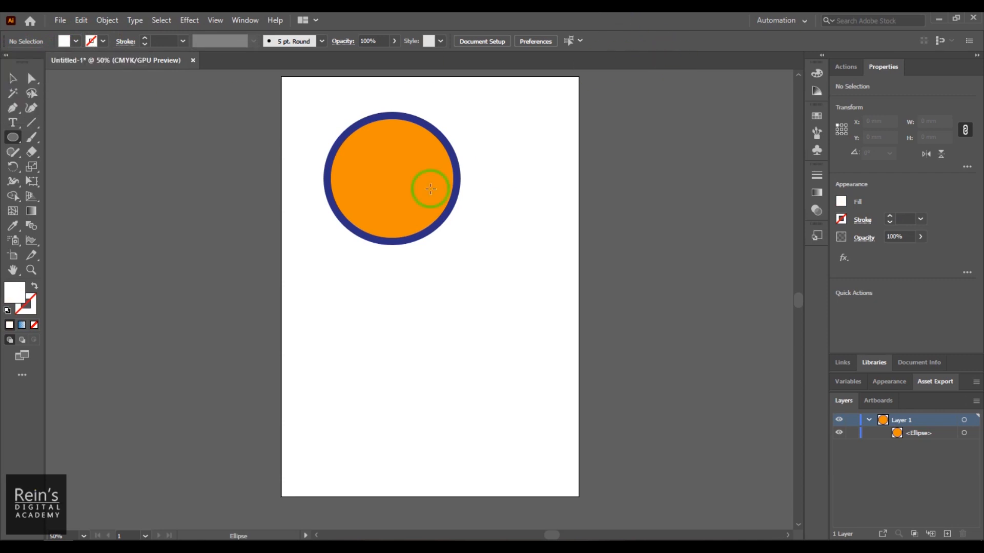
- Draw a five-pointed star about 140 by 133 mm below the circle
click(13, 137)
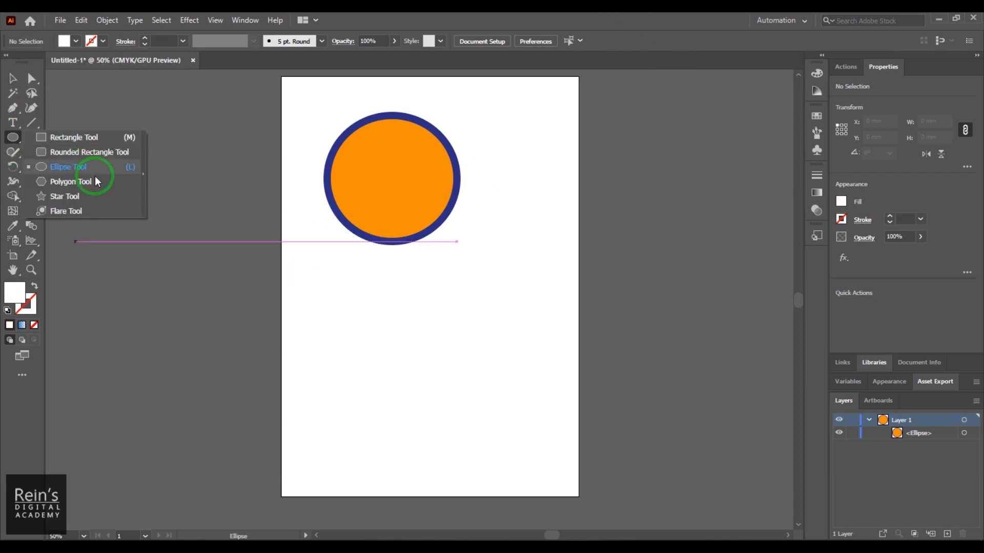
click(93, 197)
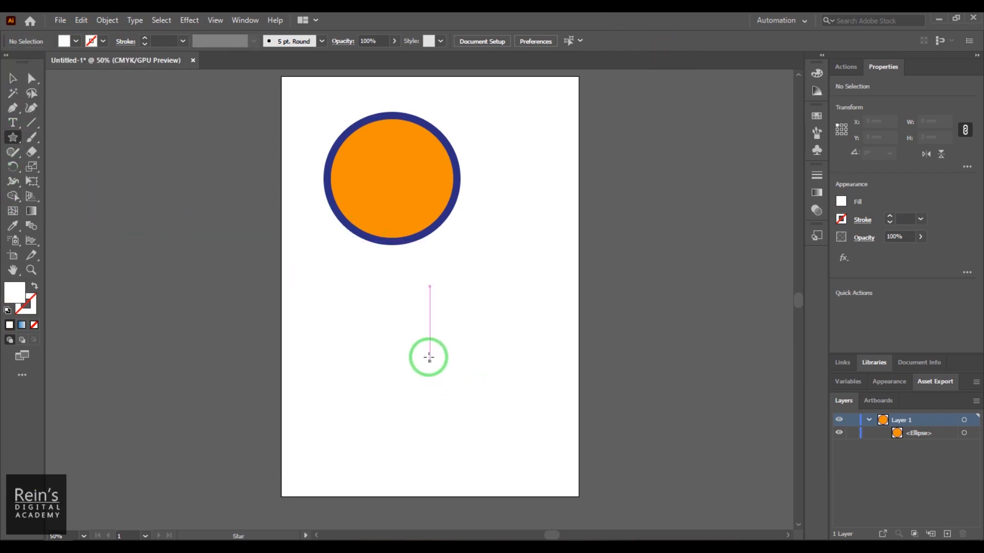
drag(404, 312, 477, 384)
- Select the star and copy the circle's orange fill and dark blue stroke onto it with the Eyedropper
click(17, 80)
drag(345, 300, 460, 360)
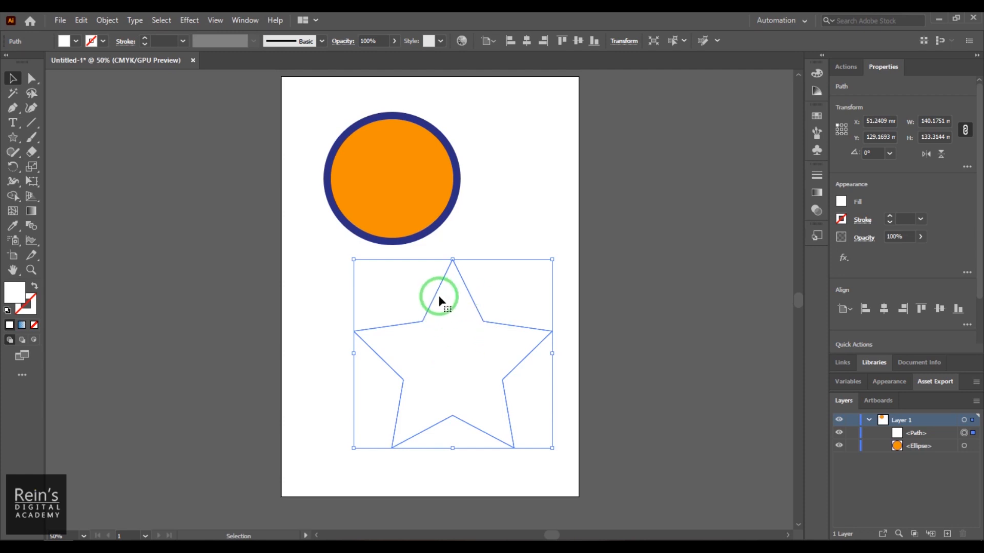
click(17, 231)
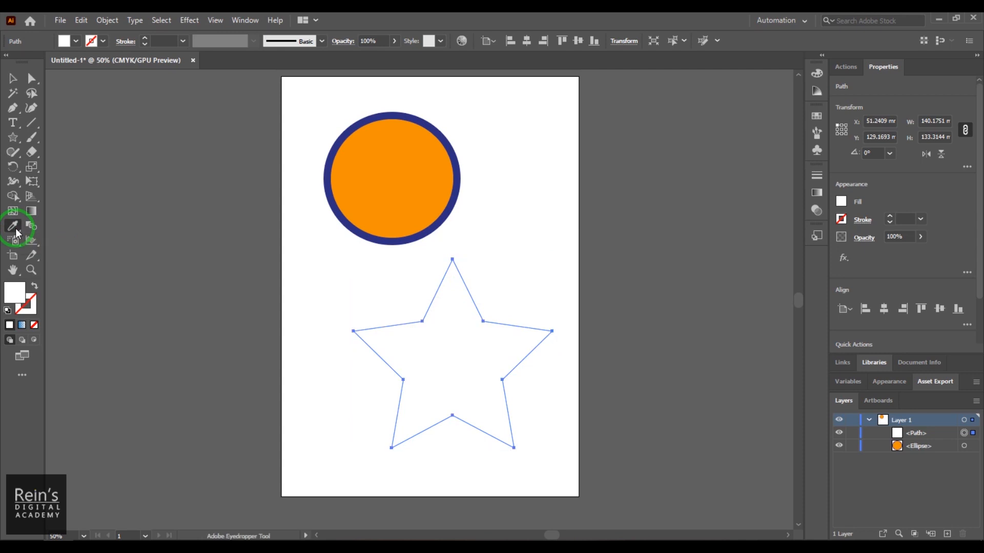
click(407, 177)
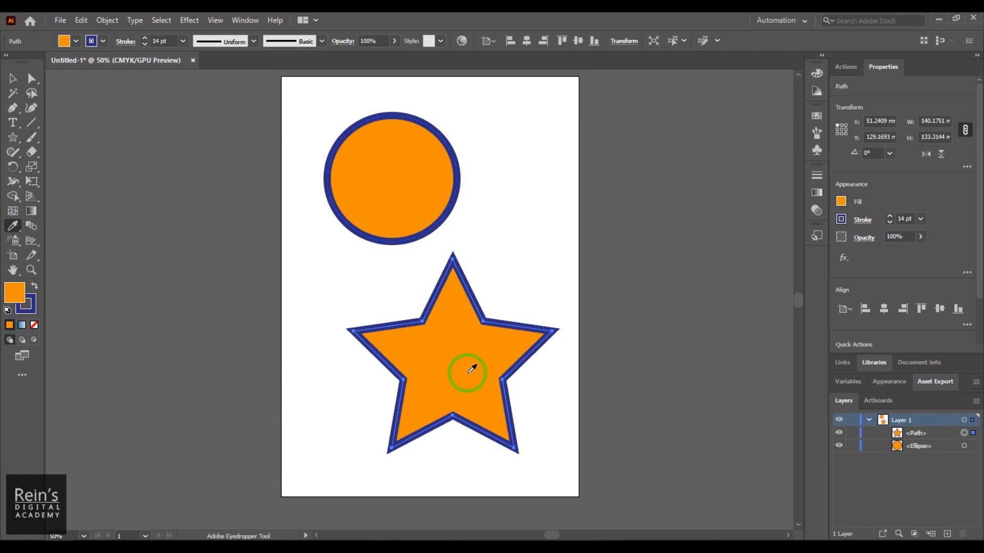
- Fill the circle with the green and yellow floral pattern swatch and deselect it
click(13, 78)
click(355, 163)
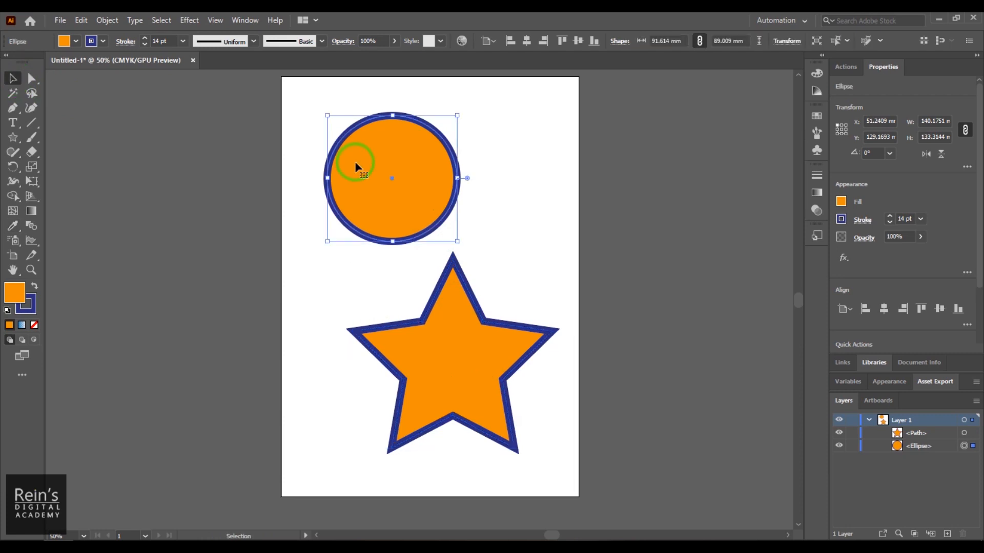
click(816, 116)
click(672, 174)
click(593, 247)
- Copy the circle's floral pattern fill onto the star with the Eyedropper, collapse the swatches, and undo the copied fill
click(482, 361)
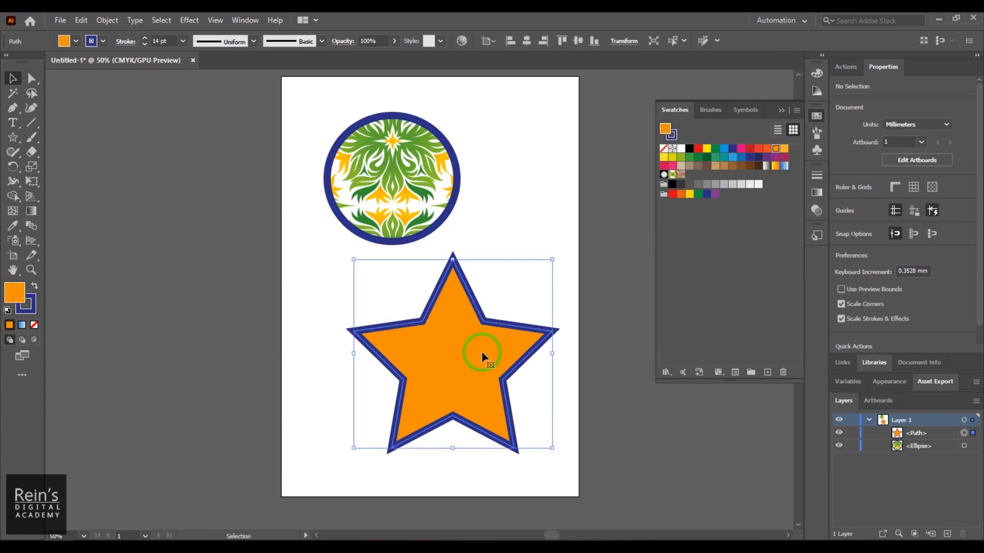
click(13, 225)
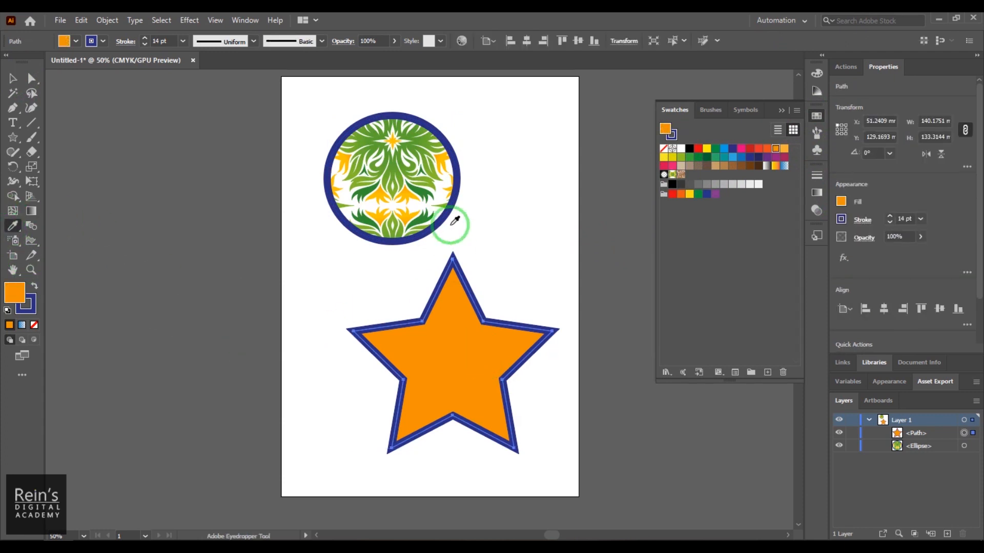
click(403, 145)
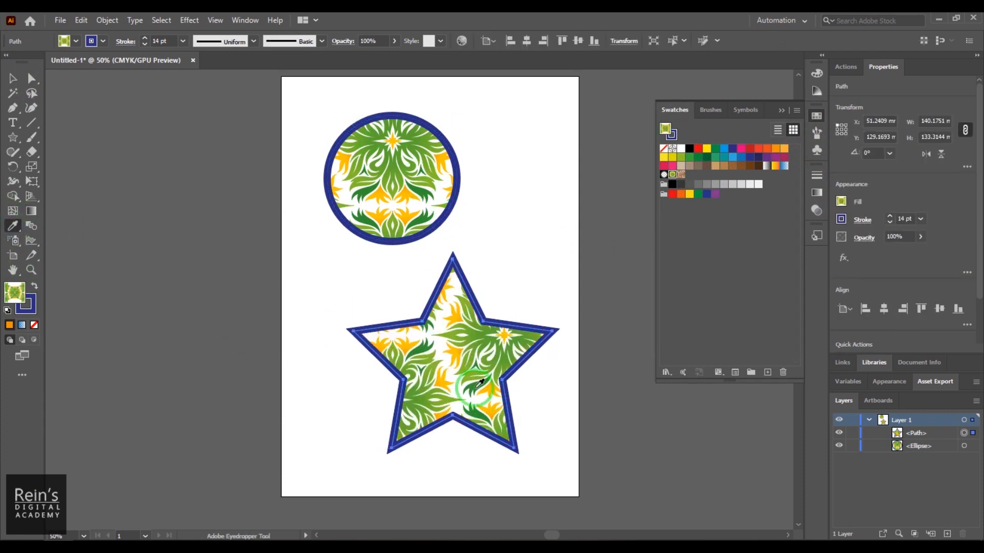
click(781, 111)
click(780, 111)
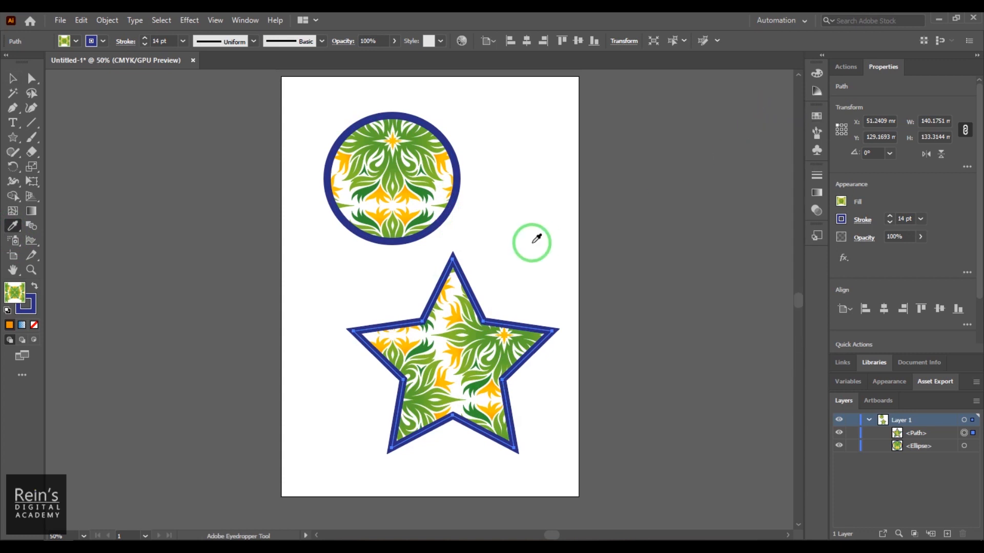
key(ctrl+z)
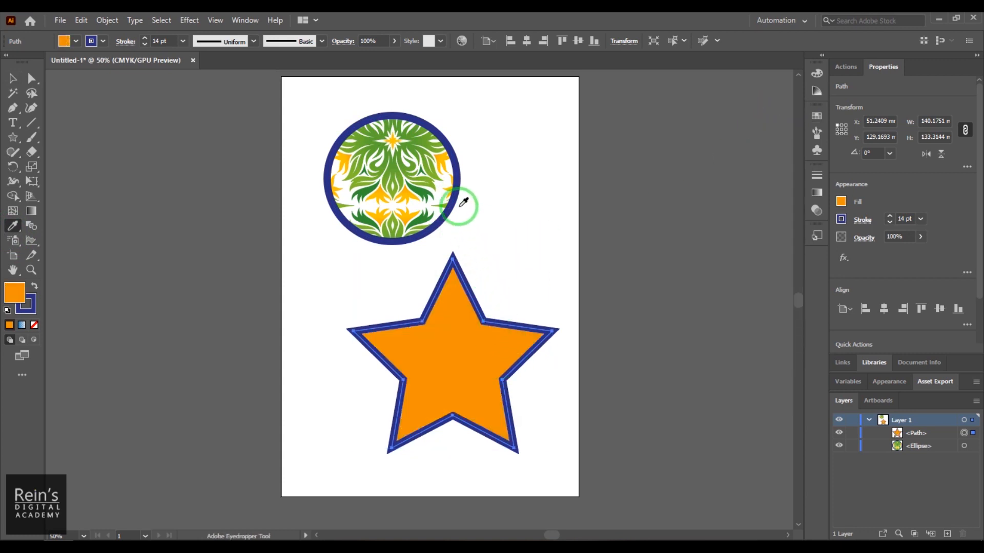
- Sample single colours from the circle into the star's fill with the Eyedropper: white, green, yellow, dark blue, and finally light green
click(444, 187)
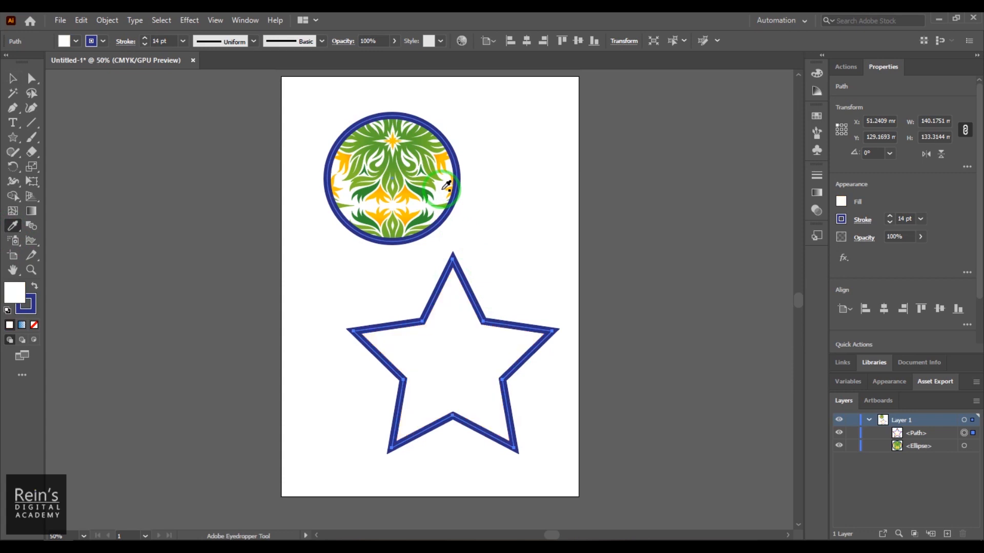
click(424, 152)
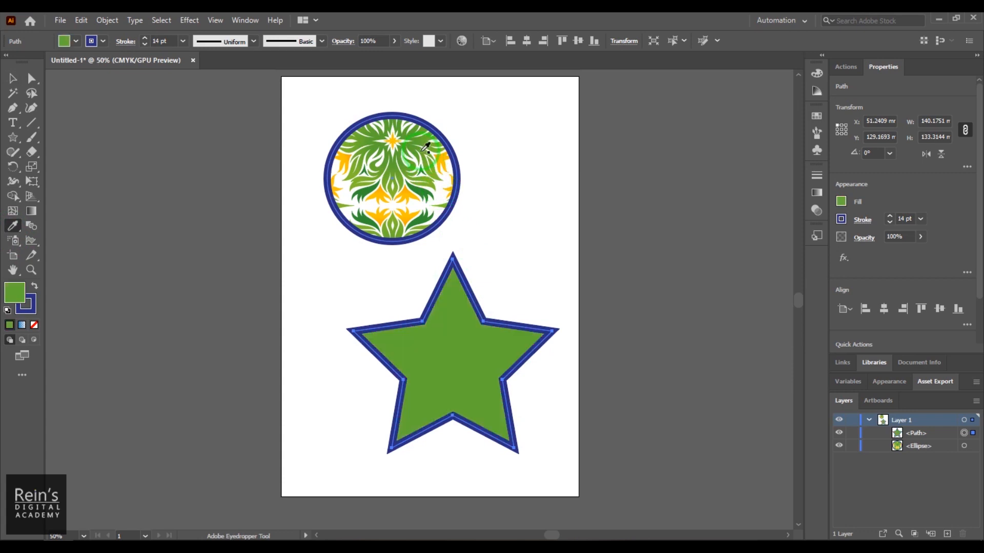
click(445, 165)
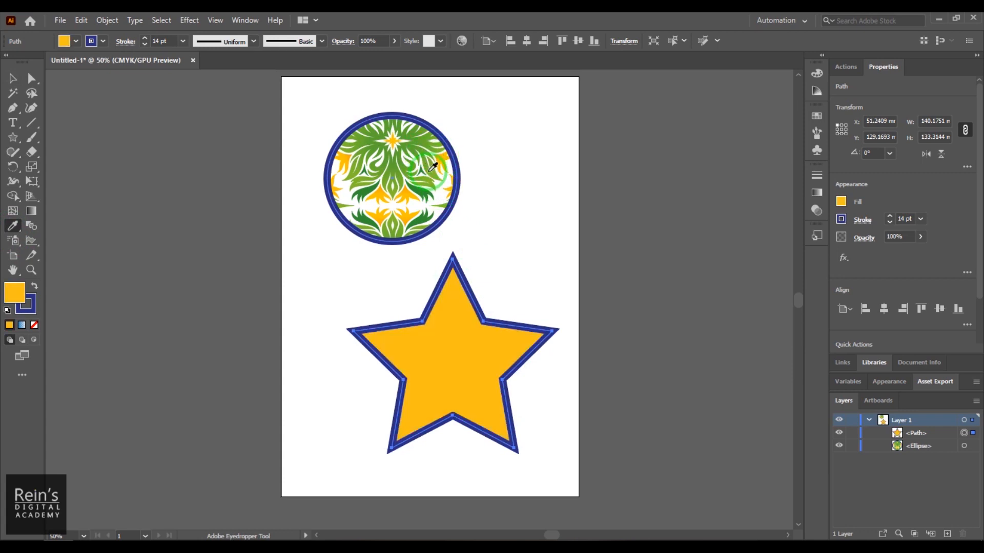
click(463, 164)
click(445, 184)
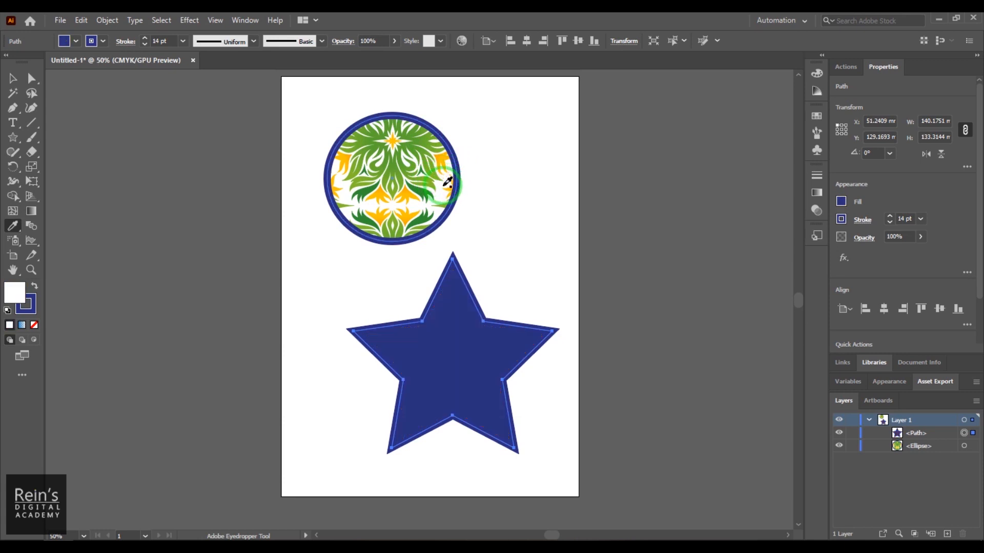
click(441, 170)
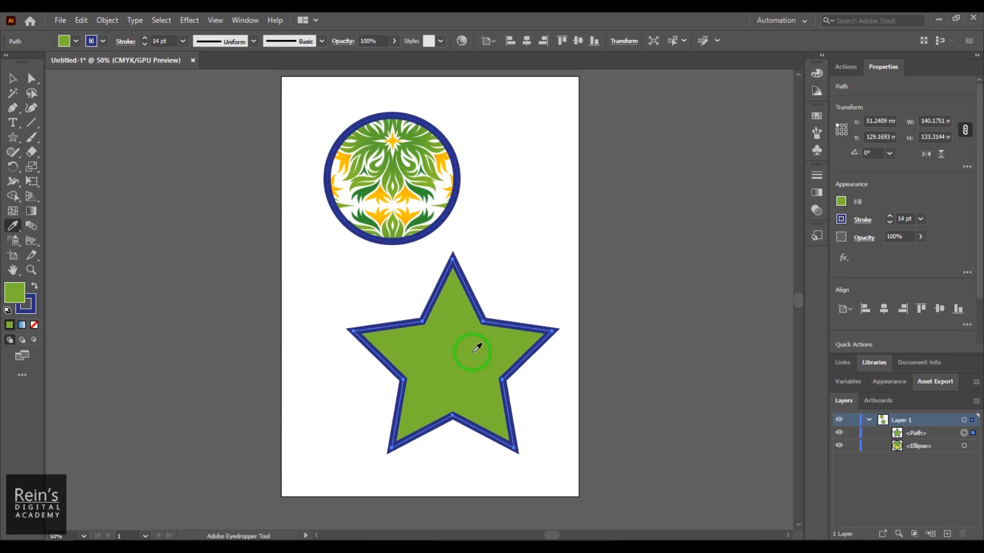
- Copy the circle's whole floral pattern onto the star, and replace the star's fill with only the white sampled from the pattern
click(417, 151)
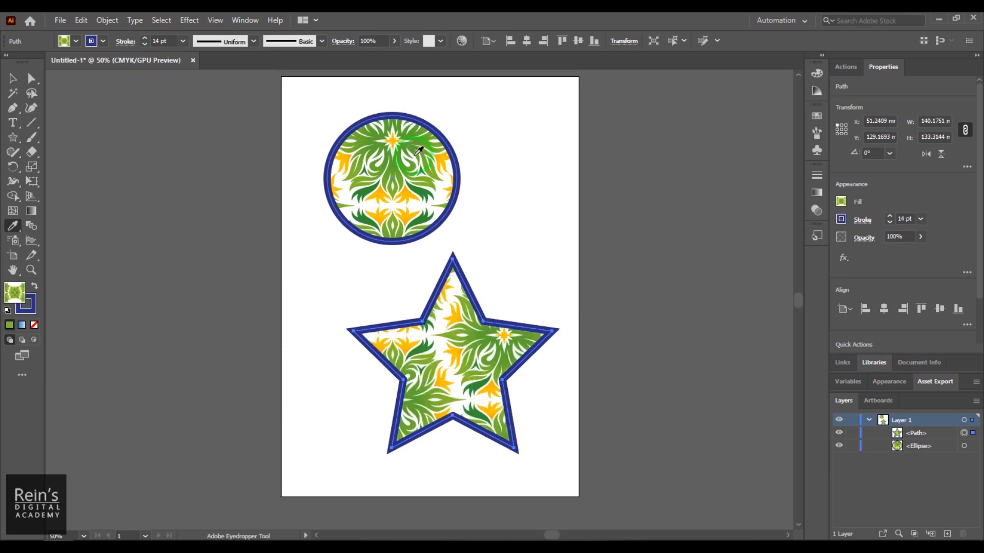
shift+click(442, 185)
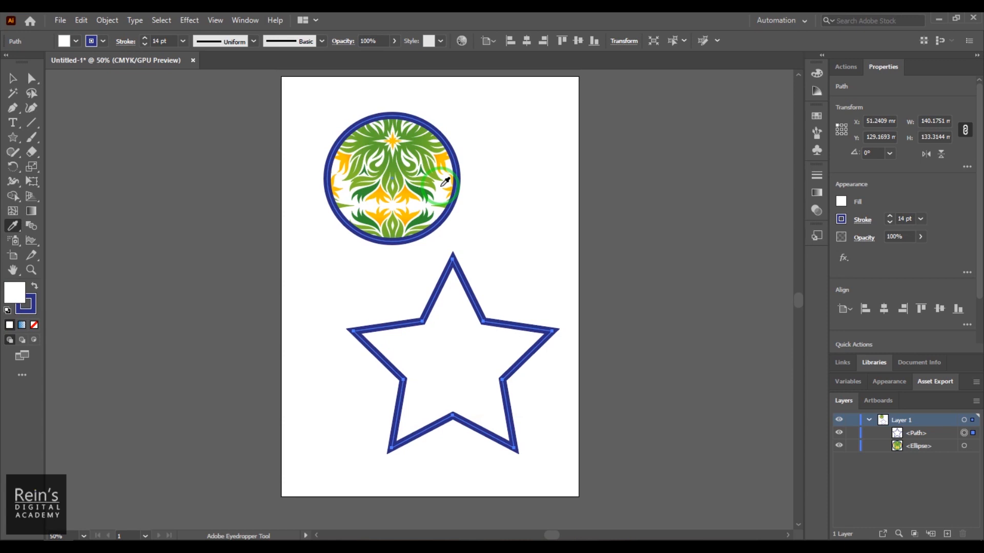
- Apply the selected star's white fill and blue stroke to the circle with the Eyedropper twice, undoing it each time
alt+click(411, 157)
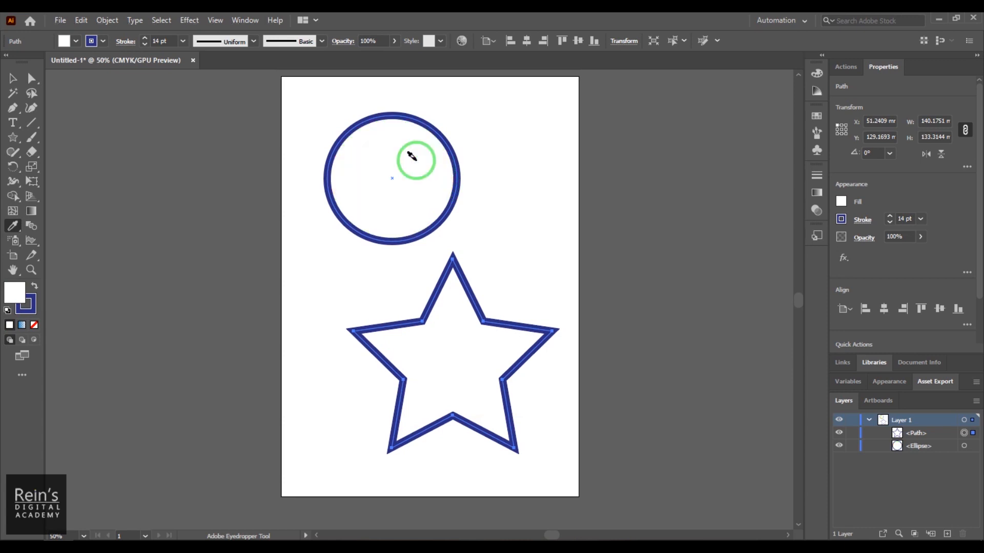
key(ctrl+z)
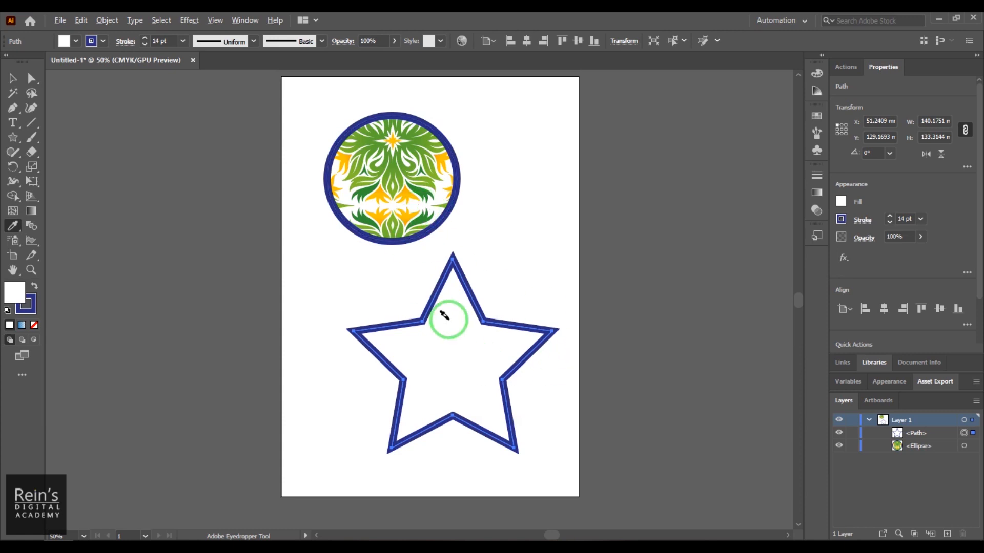
alt+click(391, 175)
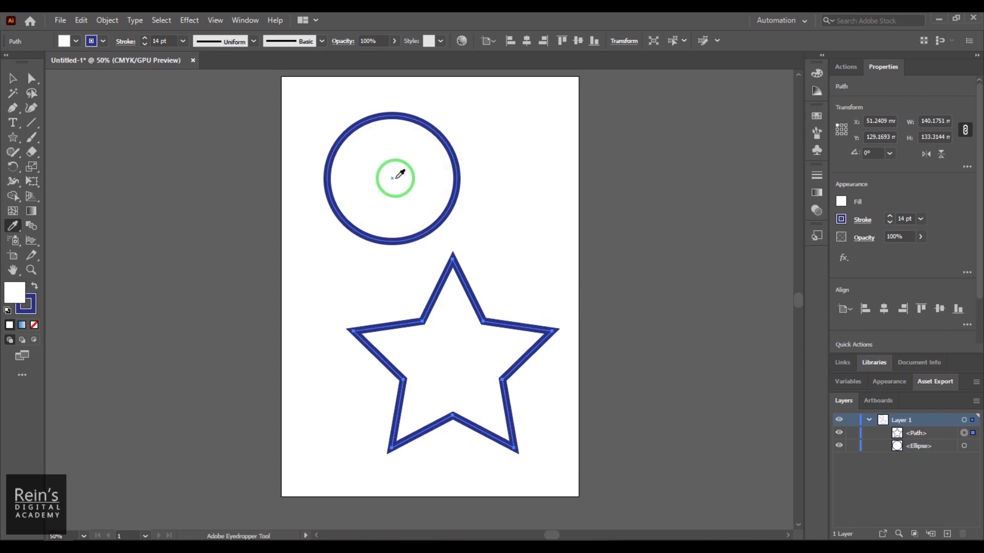
key(ctrl+z)
key(ctrl+z)
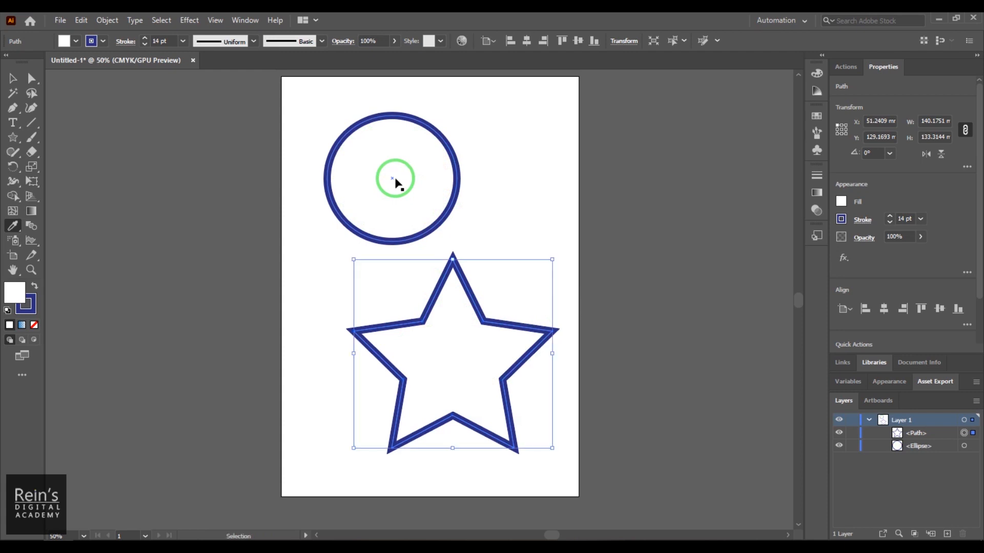
- Review which attributes the Eyedropper picks up and applies in its options
double_click(13, 231)
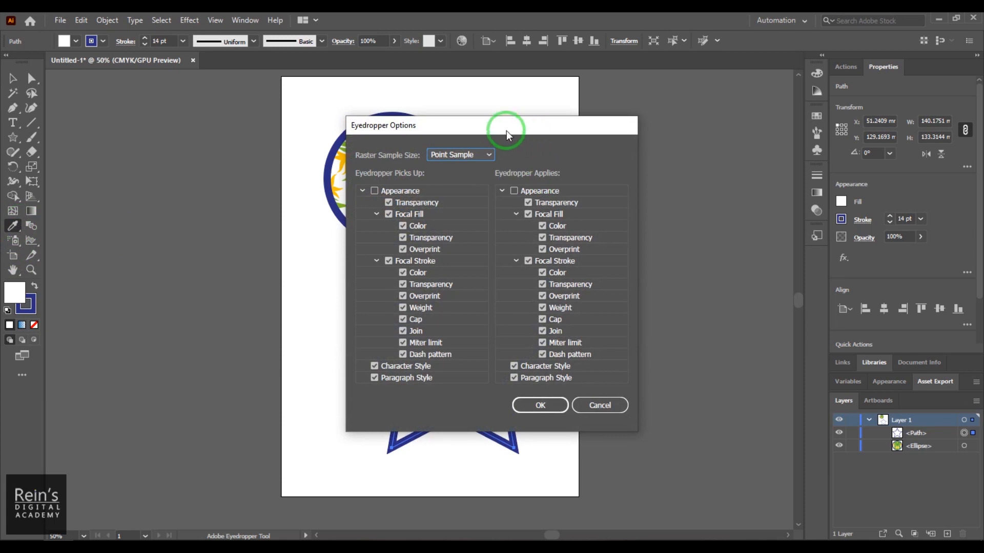
drag(506, 130, 690, 101)
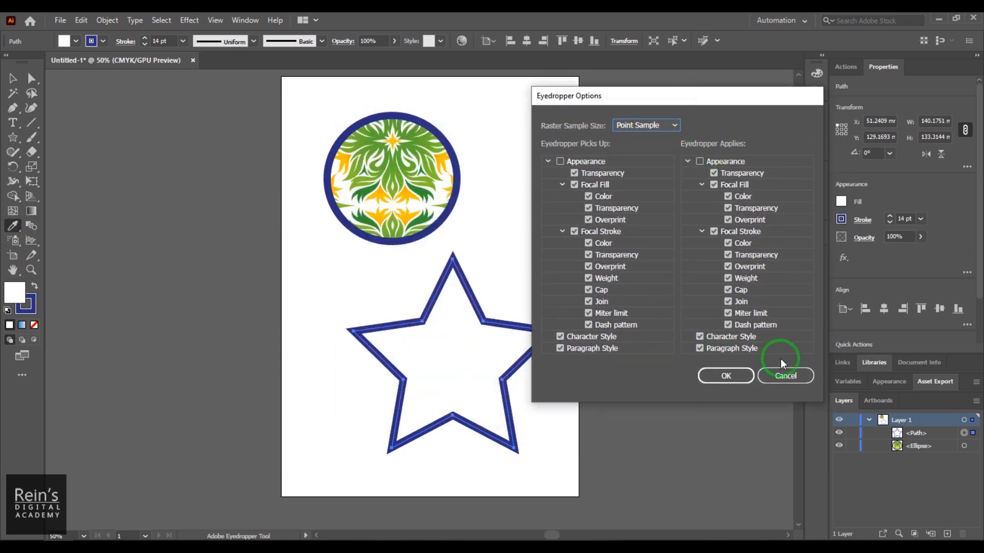
click(730, 377)
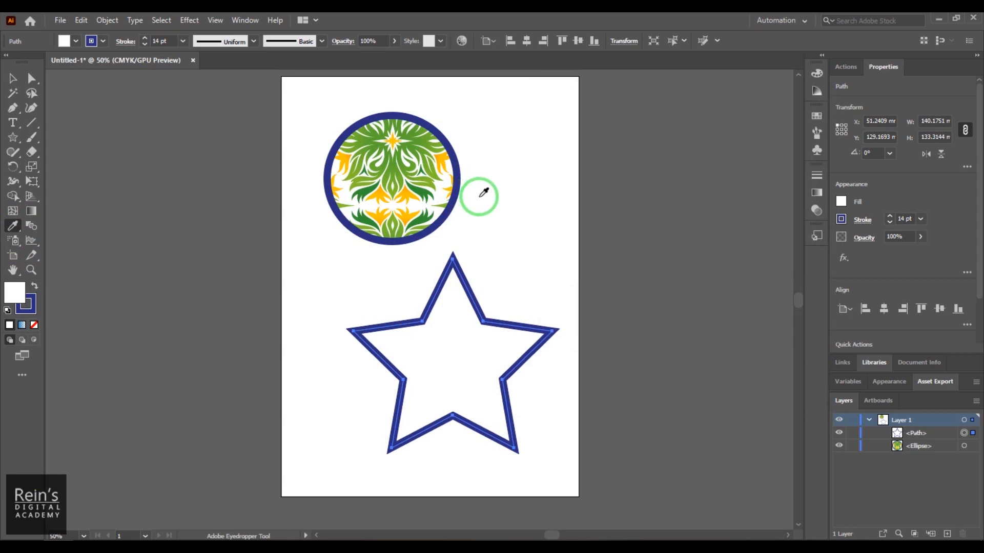
- Try the Eyedropper's raster sample size at 3 x 3 Average and 5 x 5 Average, and set it back to Point Sample
double_click(13, 225)
click(644, 125)
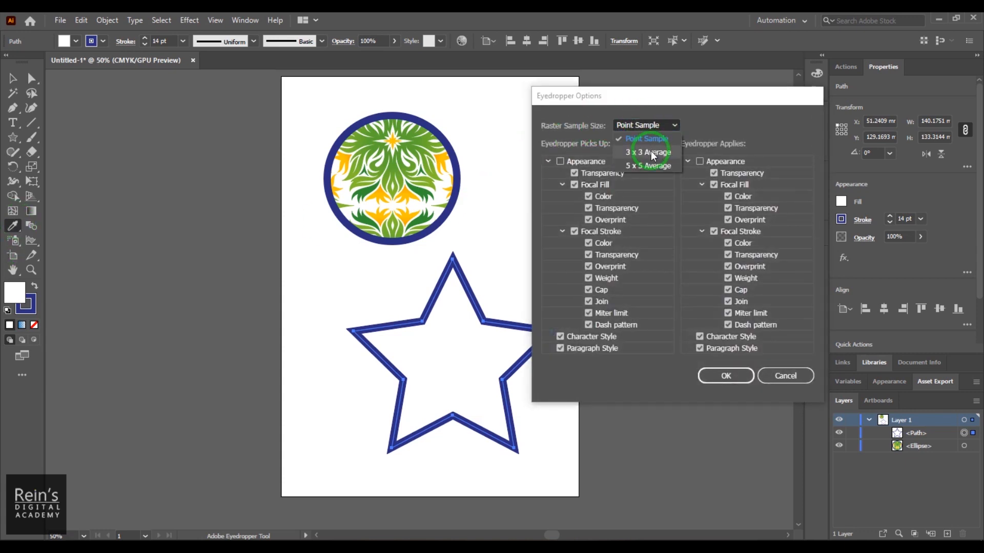
click(638, 146)
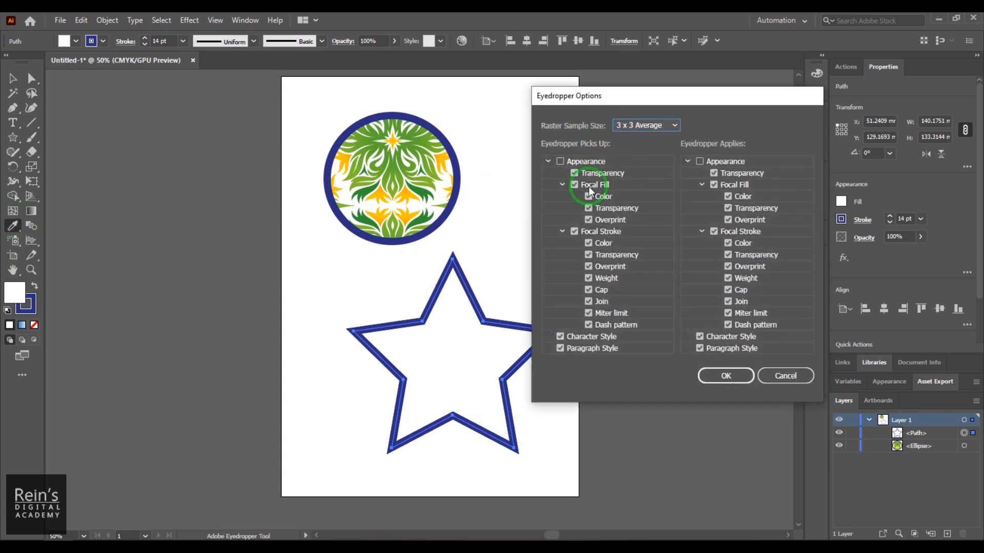
click(651, 127)
click(662, 165)
drag(656, 99, 692, 88)
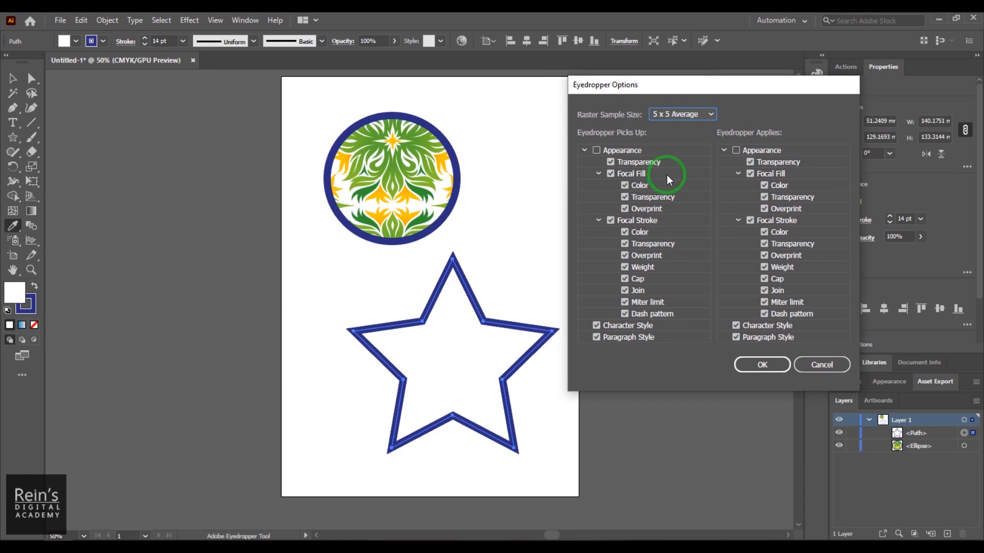
click(610, 162)
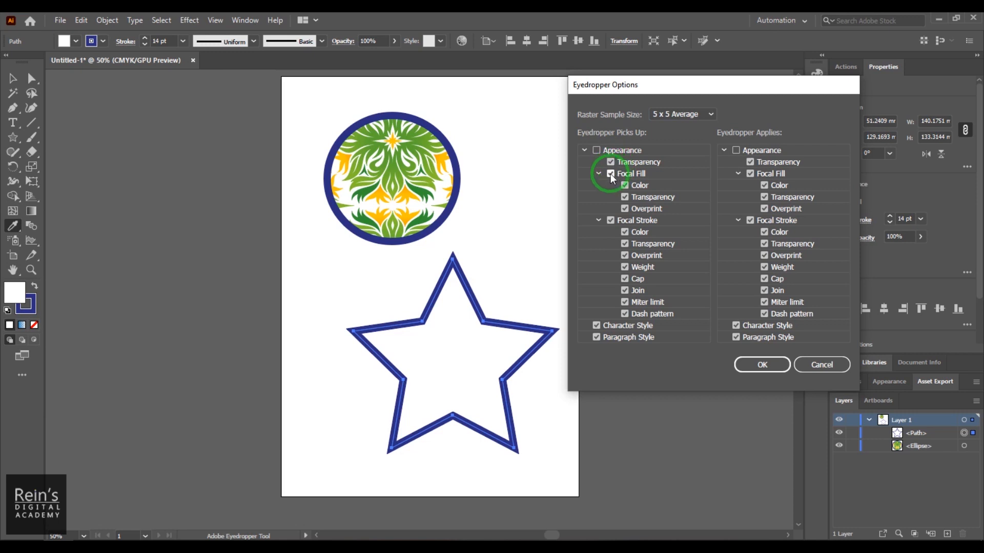
click(624, 186)
click(698, 114)
click(696, 132)
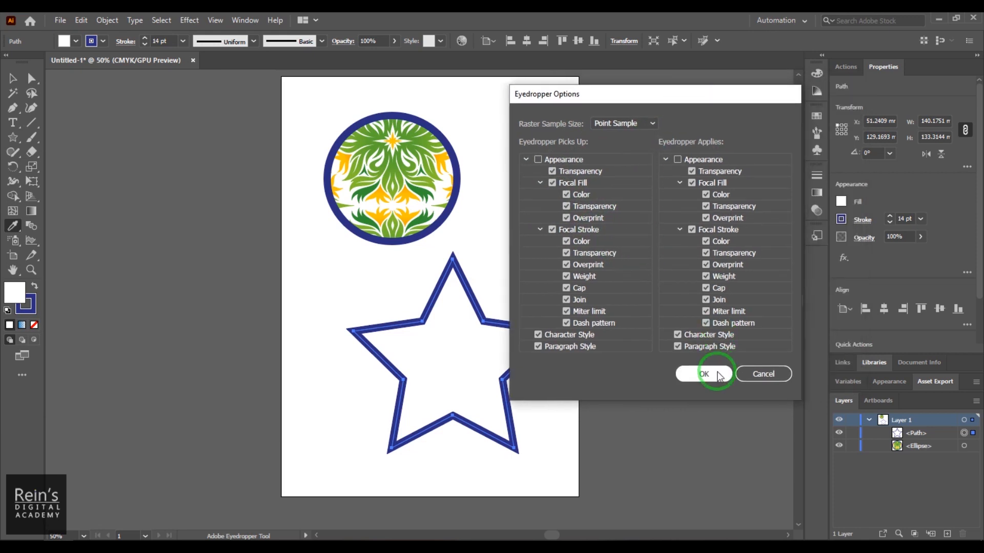
click(743, 365)
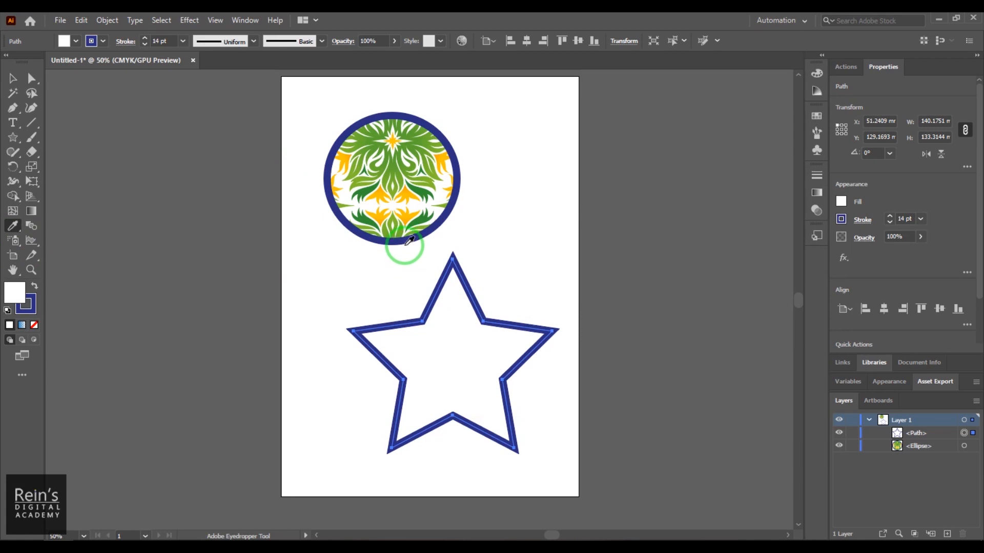
- Delete the floral-patterned circle and the white star from the artboard
click(12, 109)
click(13, 78)
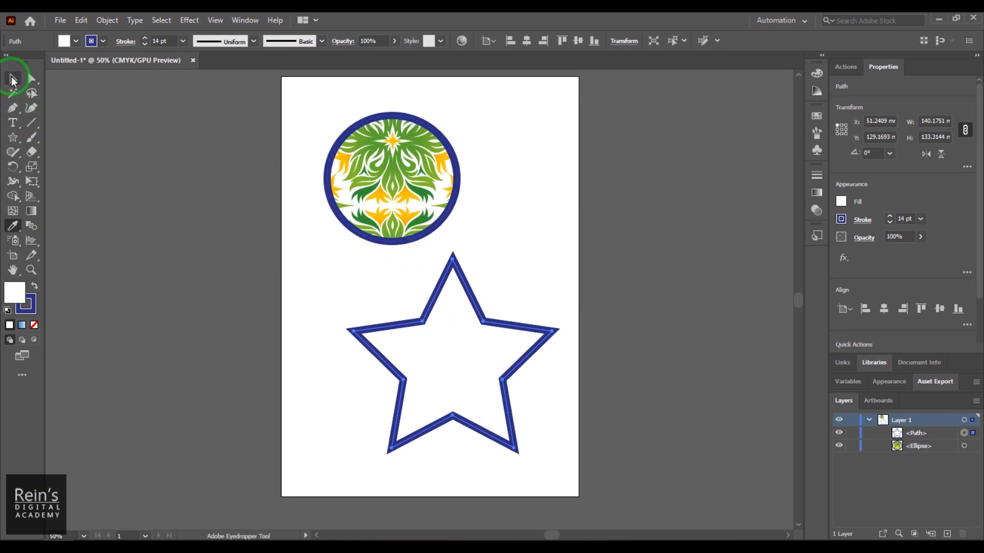
drag(387, 188, 392, 215)
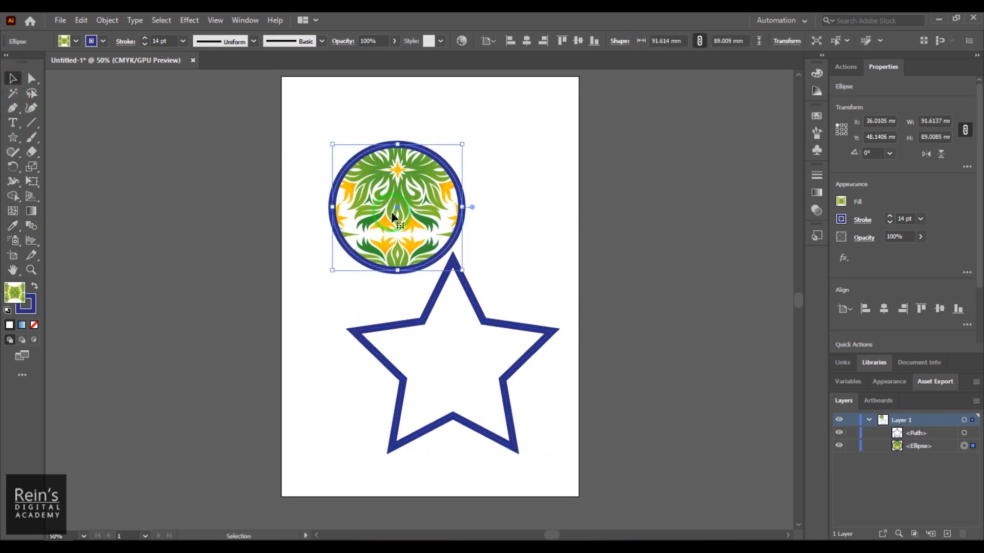
key(Delete)
click(462, 348)
key(Delete)
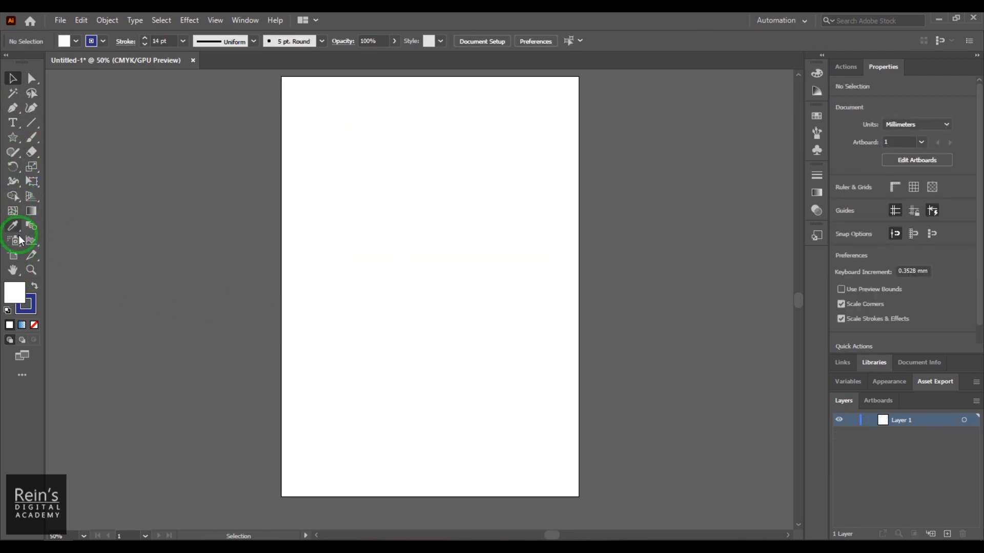
- Add the text "REINS" and position it inside the artboard near its upper edge
click(12, 122)
click(322, 134)
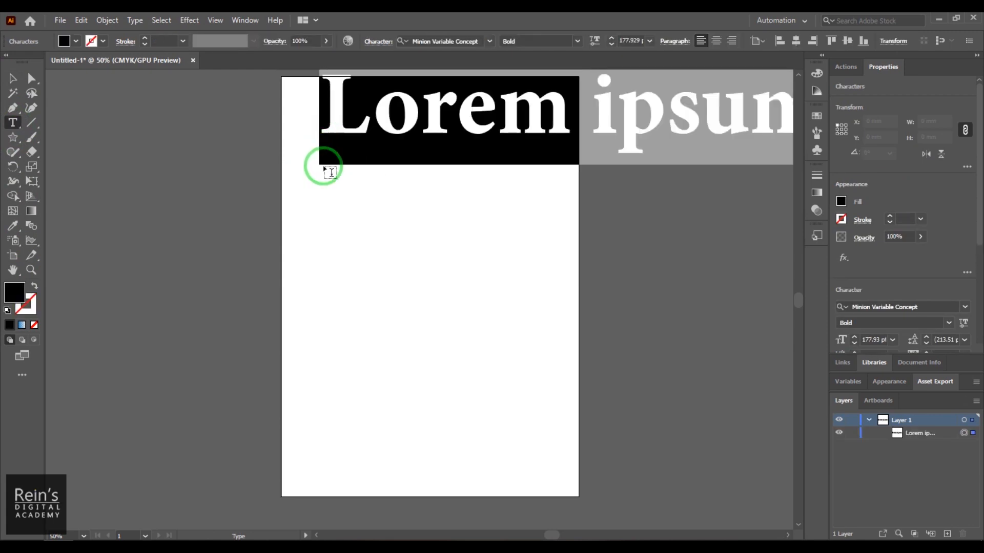
text(REINS)
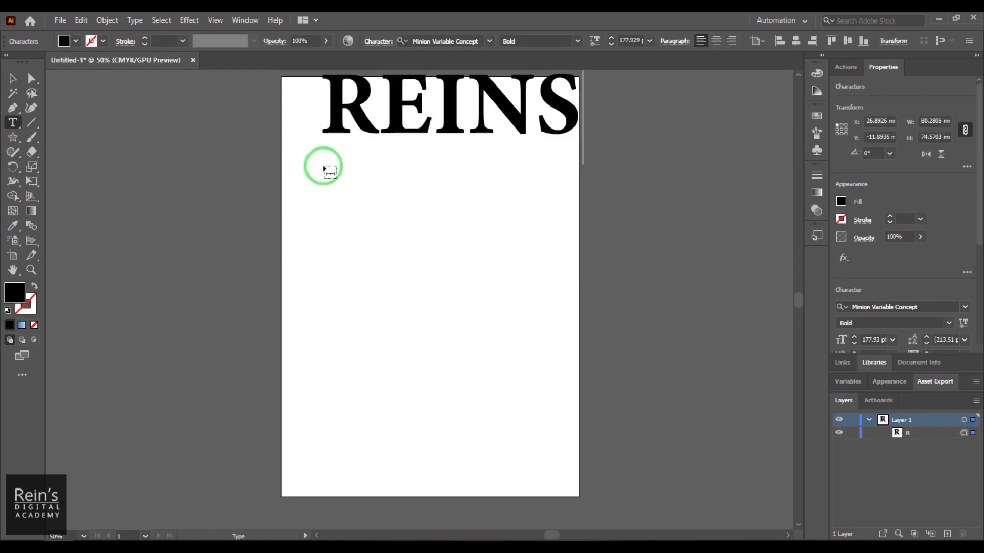
click(13, 78)
drag(403, 125, 396, 159)
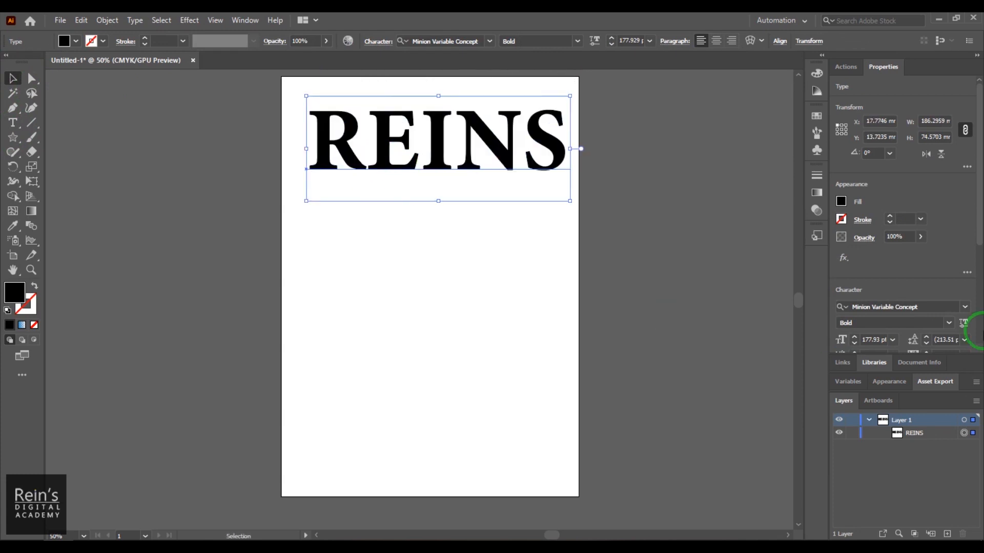
- Set the font of the REINS text to Bernard MT Condensed
click(918, 304)
click(964, 307)
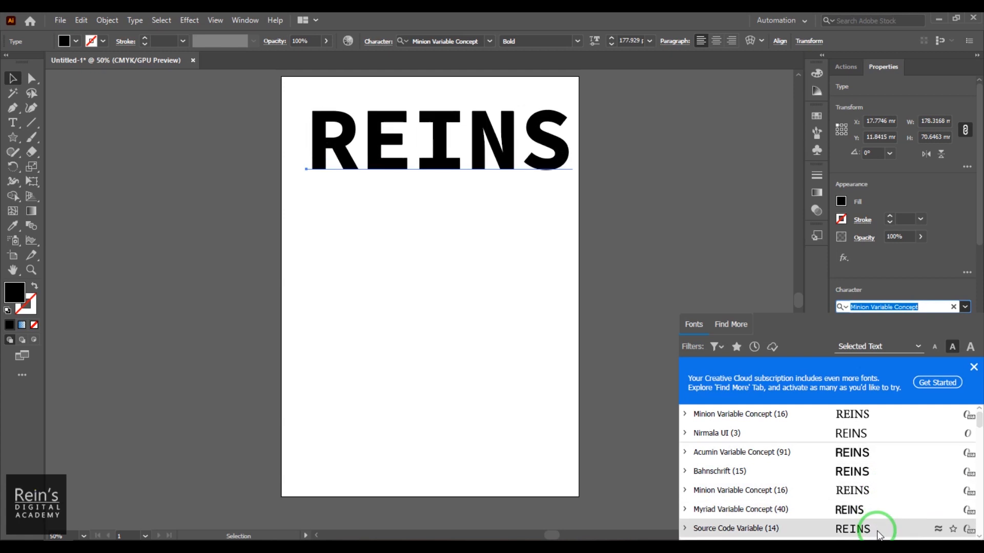
scroll(878, 536, down, 10)
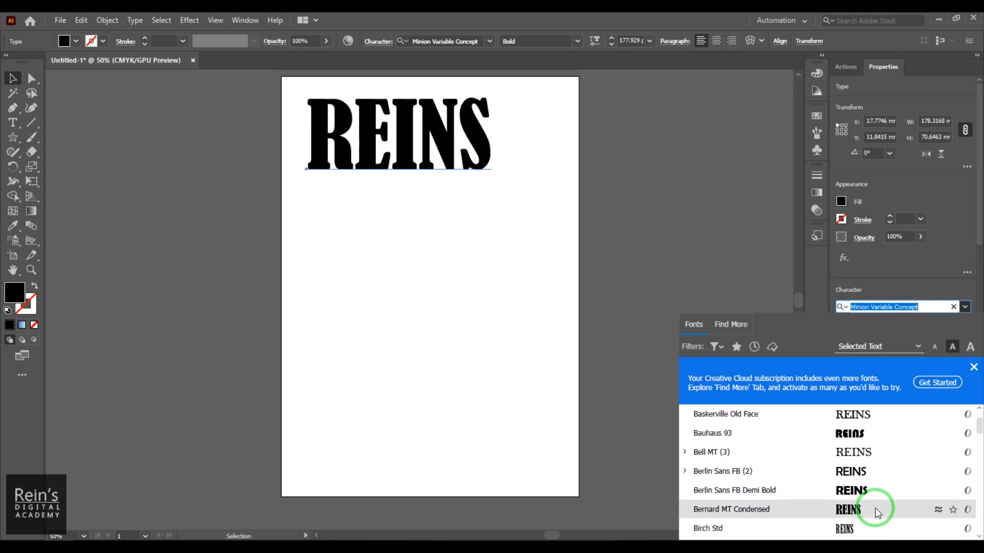
click(877, 510)
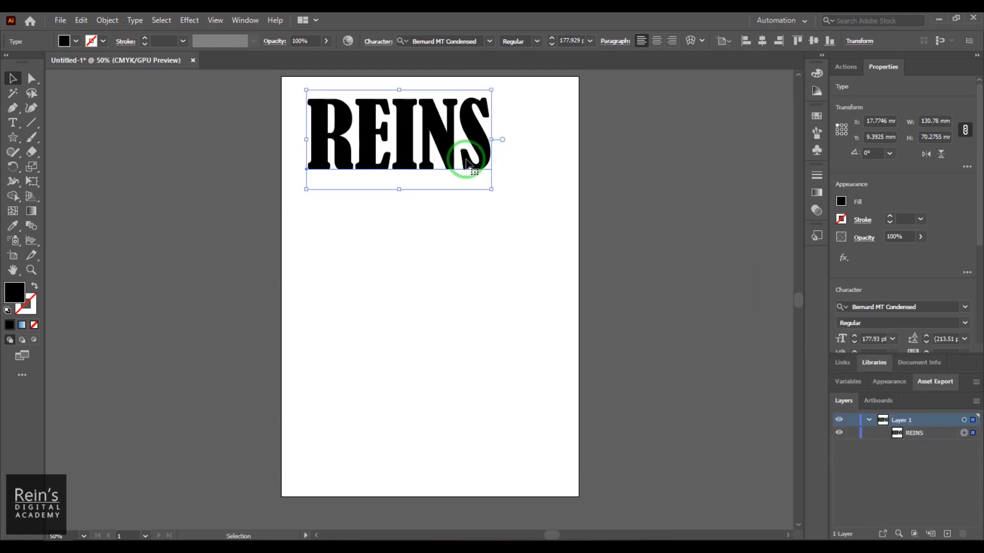
- Give the REINS text a yellow fill and a red stroke
click(76, 41)
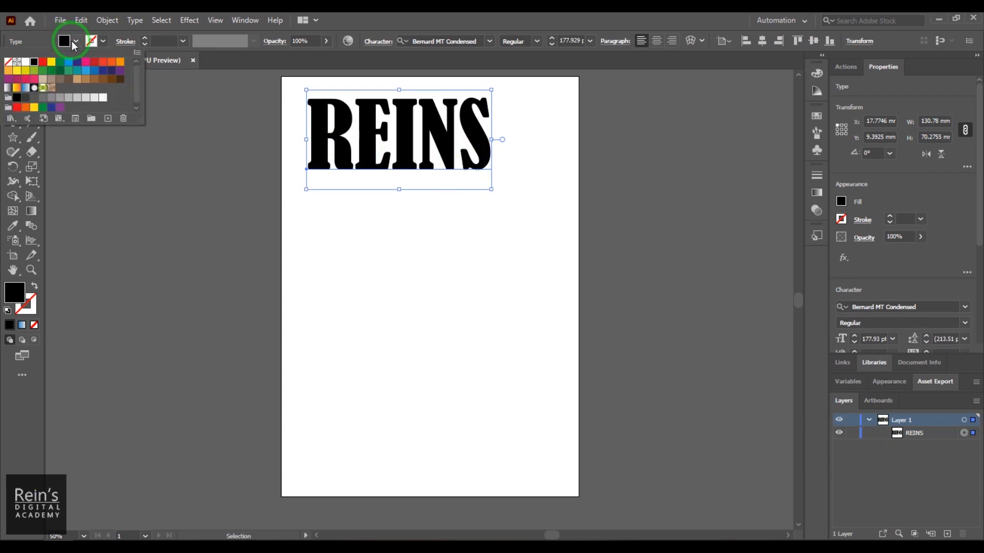
click(51, 62)
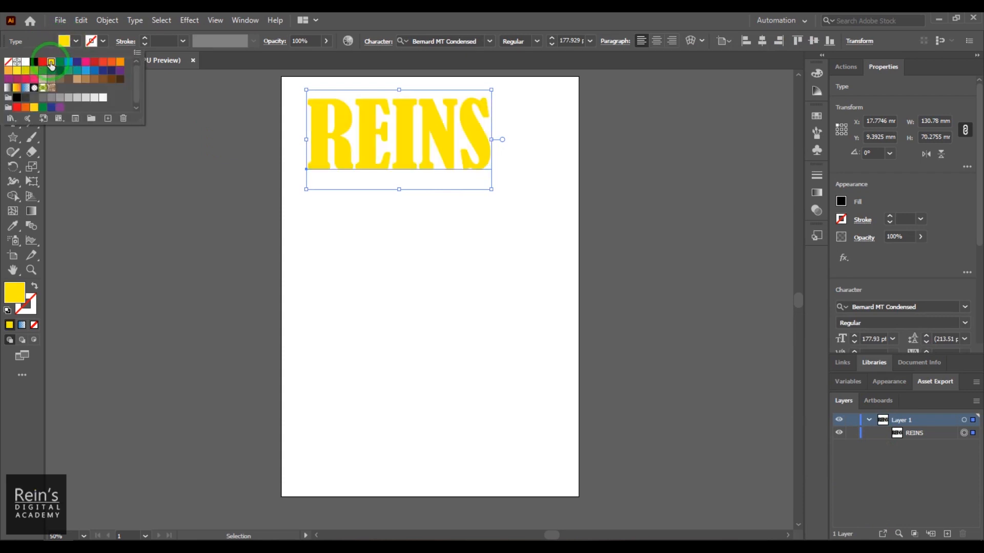
click(103, 41)
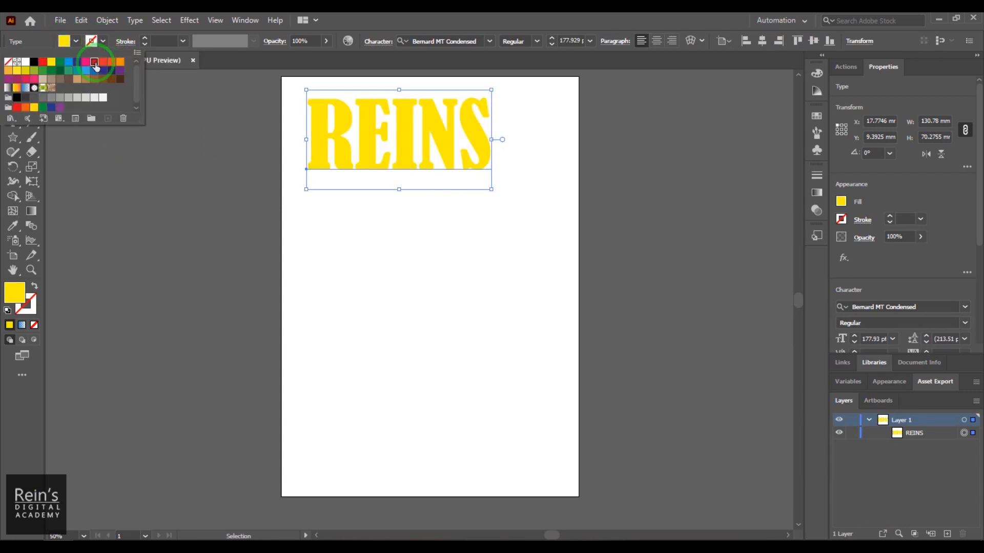
click(94, 62)
- Set the REINS text's stroke weight to 6 pt, and enlarge the text to nearly the artboard's width
click(156, 42)
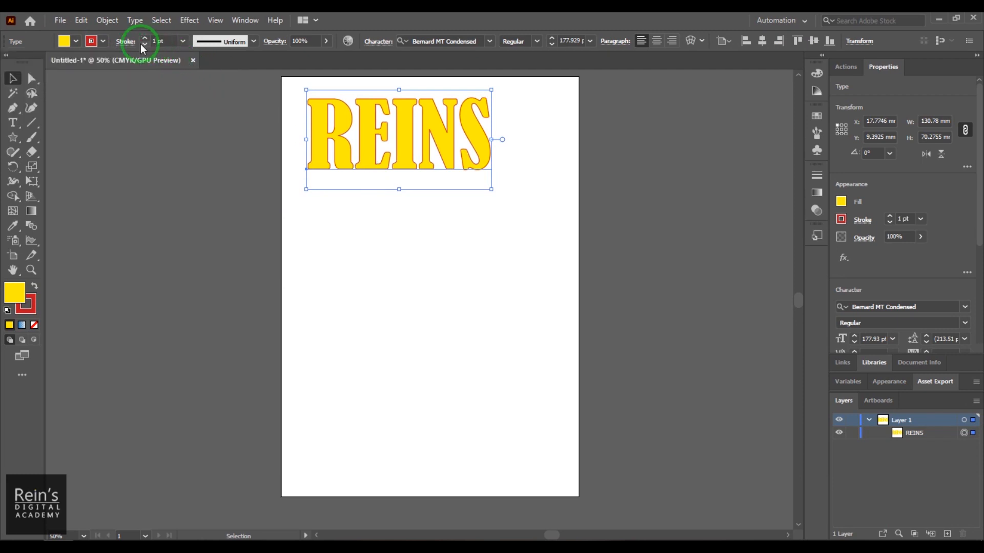
double_click(154, 41)
text(6)
key(Return)
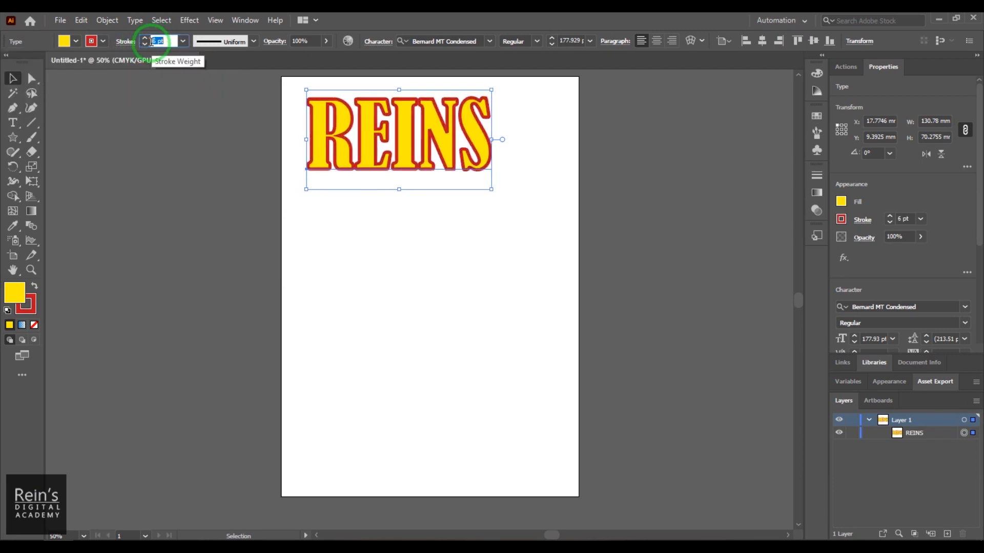
drag(490, 190, 563, 226)
click(104, 290)
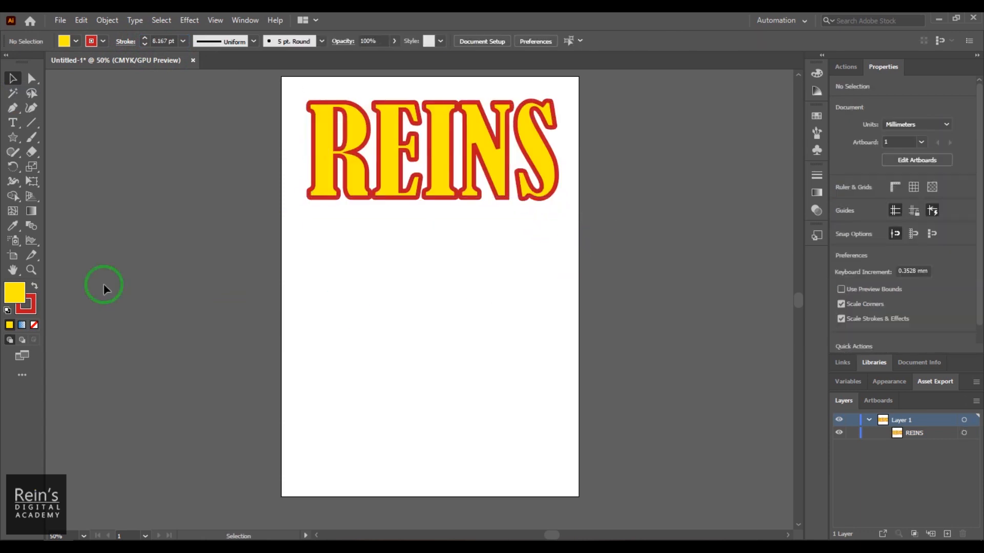
- Place a Lorem ipsum placeholder text in the artboard's lower half and reduce its font size to about 110 pt
click(13, 123)
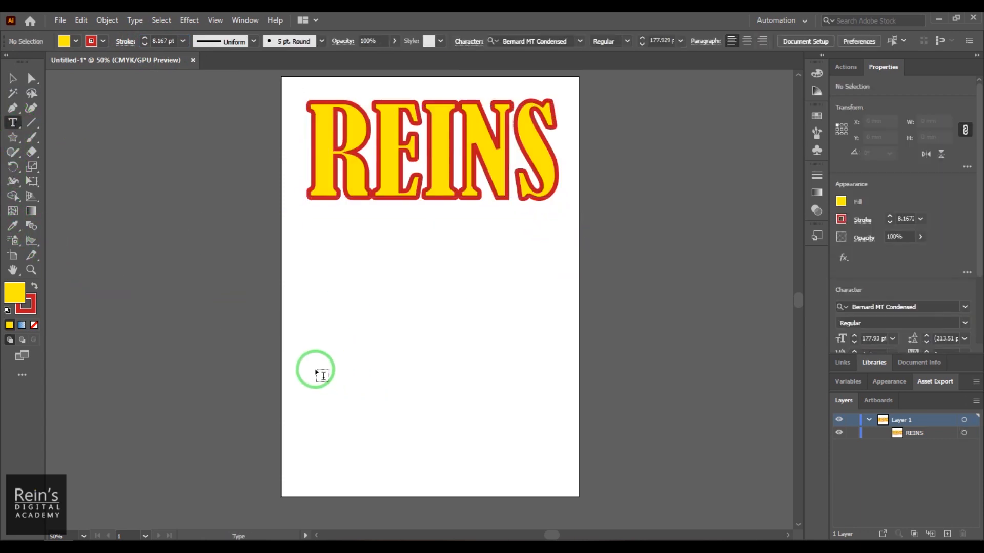
click(309, 358)
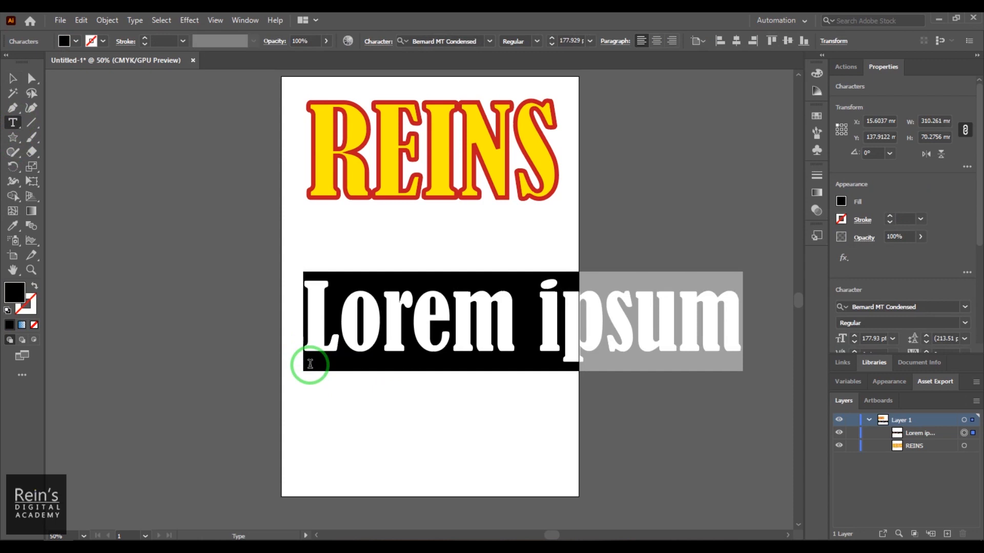
key(ctrl+shift+comma)
key(ctrl+shift+comma)
key(ctrl+shift+comma)
key(ctrl+shift+comma)
key(ctrl+shift+comma)
key(ctrl+shift+comma)
key(ctrl+shift+comma)
key(ctrl+shift+comma)
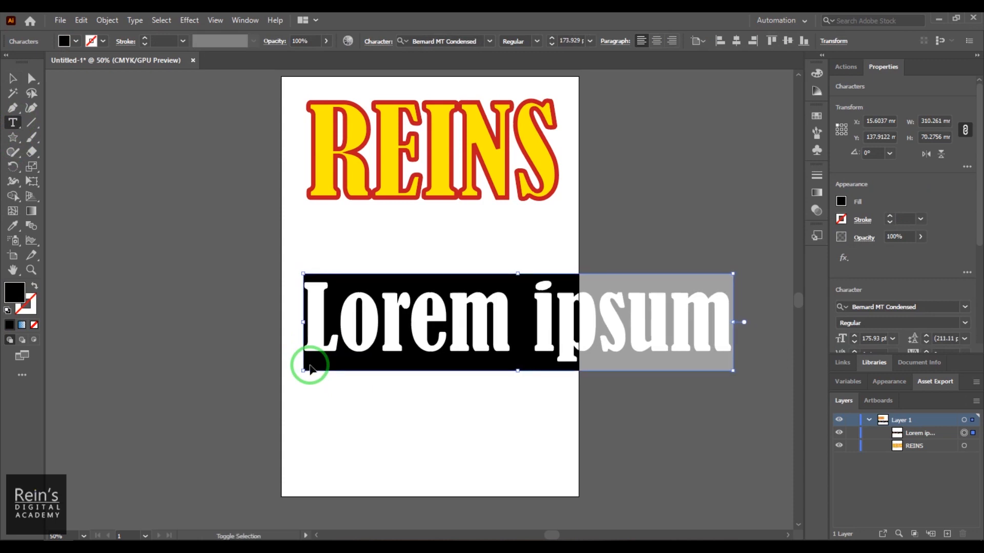
key(ctrl+shift+comma)
key(ctrl+shift+comma)
key(ctrl+shift+comma)
key(ctrl+shift+comma)
key(ctrl+shift+comma)
key(ctrl+shift+comma)
key(ctrl+shift+comma)
key(ctrl+shift+comma)
key(ctrl+shift+comma)
key(ctrl+shift+comma)
key(ctrl+shift+comma)
key(ctrl+shift+comma)
key(ctrl+shift+comma)
key(ctrl+shift+comma)
key(ctrl+shift+comma)
key(ctrl+shift+comma)
key(ctrl+shift+comma)
key(ctrl+shift+comma)
key(ctrl+shift+comma)
key(ctrl+shift+comma)
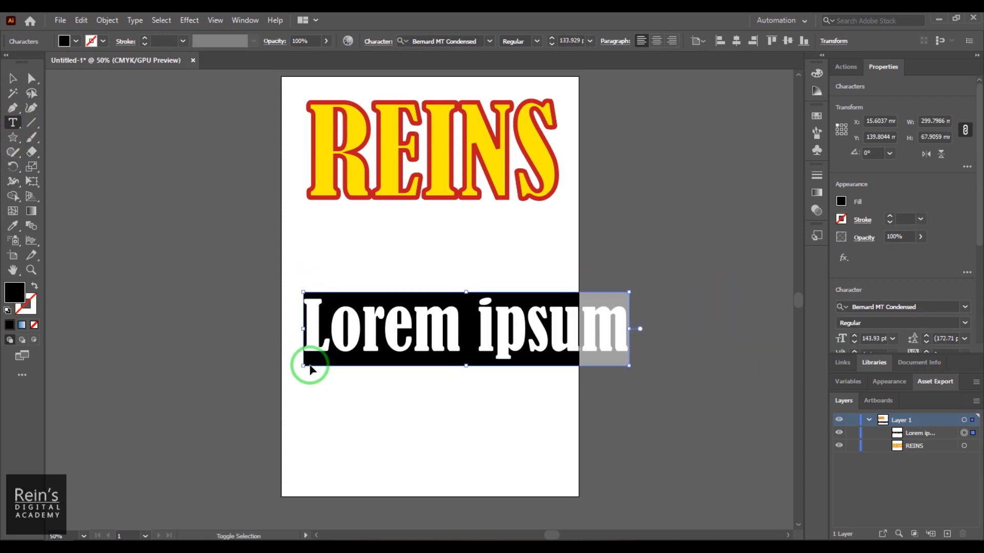
key(ctrl+shift+comma)
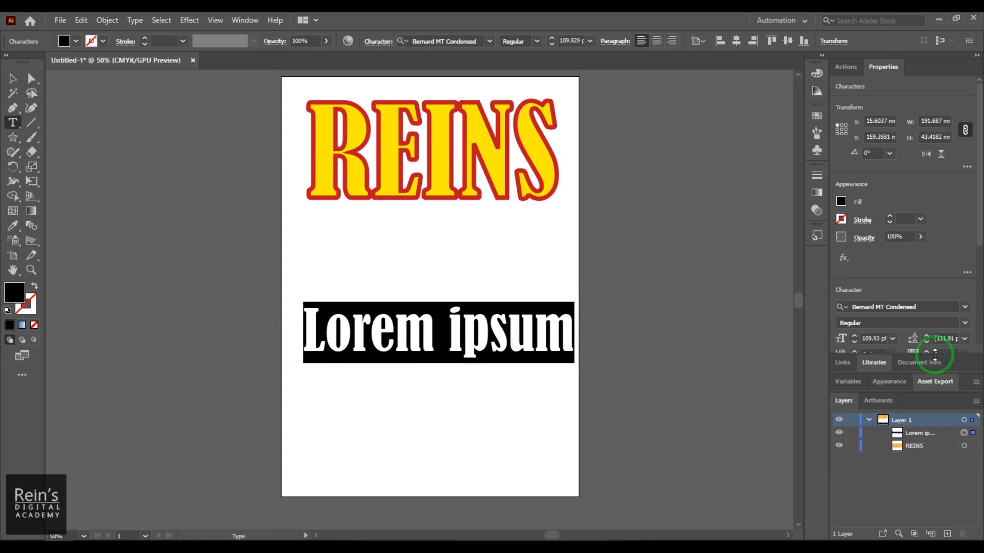
- Set the Lorem ipsum text's font to Nirmala UI Semilight and move the text to the artboard's left edge
click(965, 306)
click(876, 451)
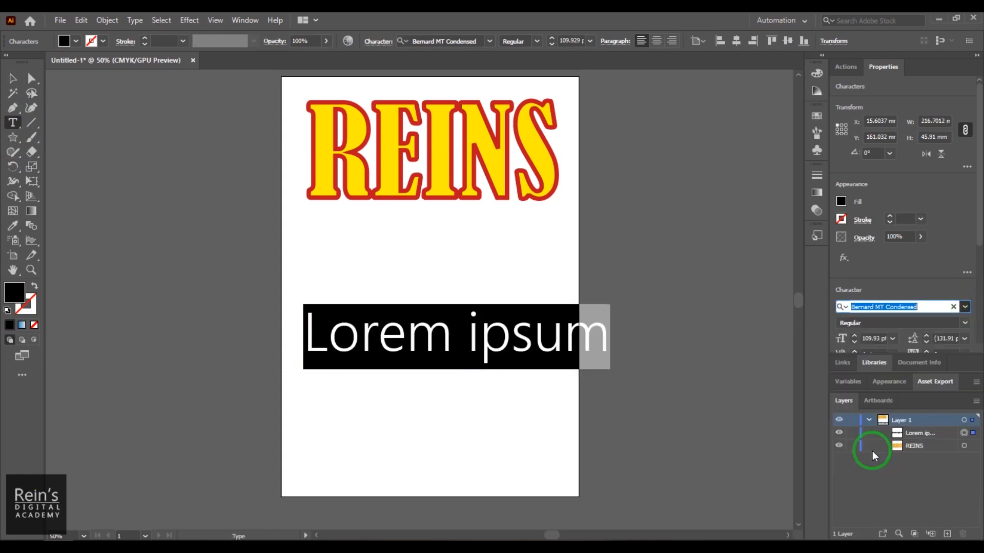
click(14, 77)
drag(340, 345, 316, 349)
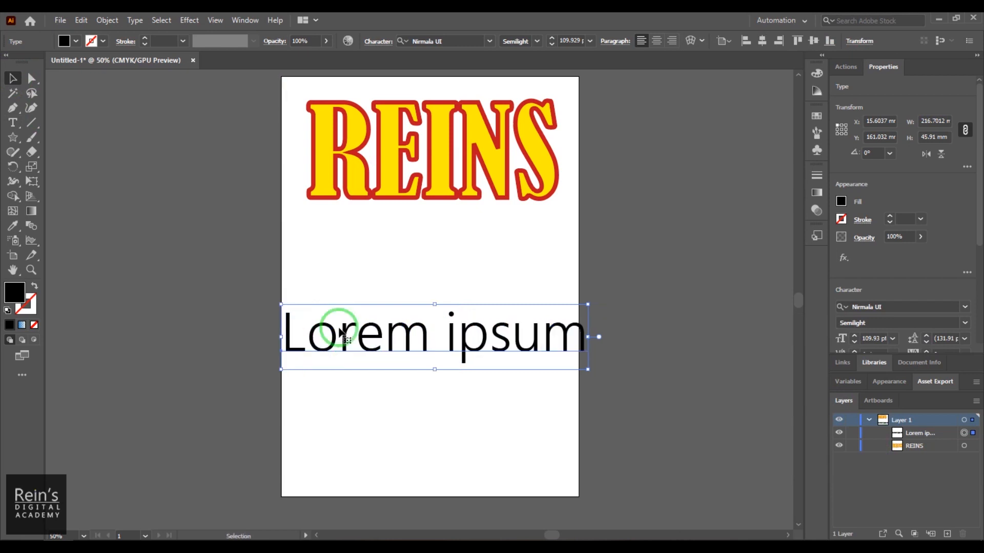
- Copy the REINS text's formatting onto the Lorem ipsum text with the Eyedropper, and reposition and shrink the restyled text
click(13, 226)
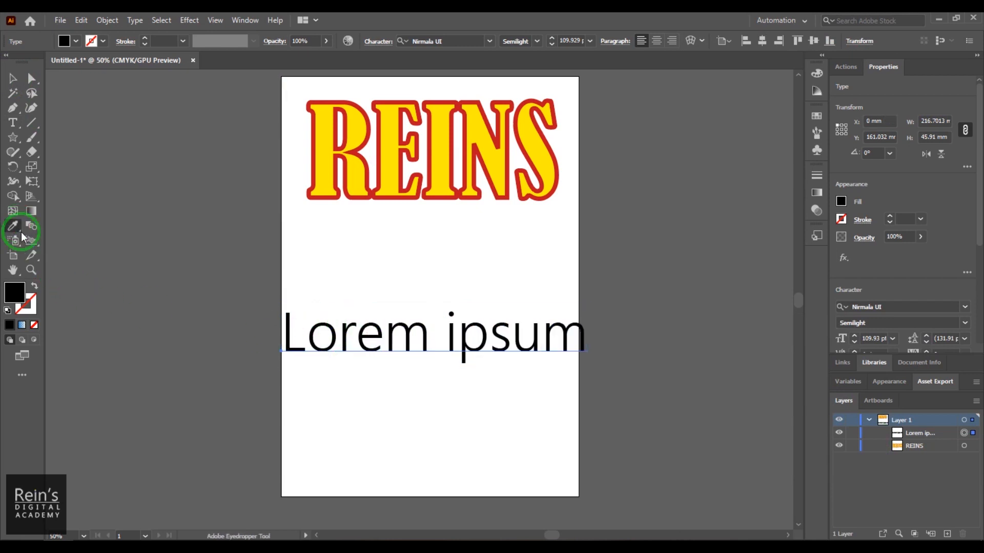
click(353, 173)
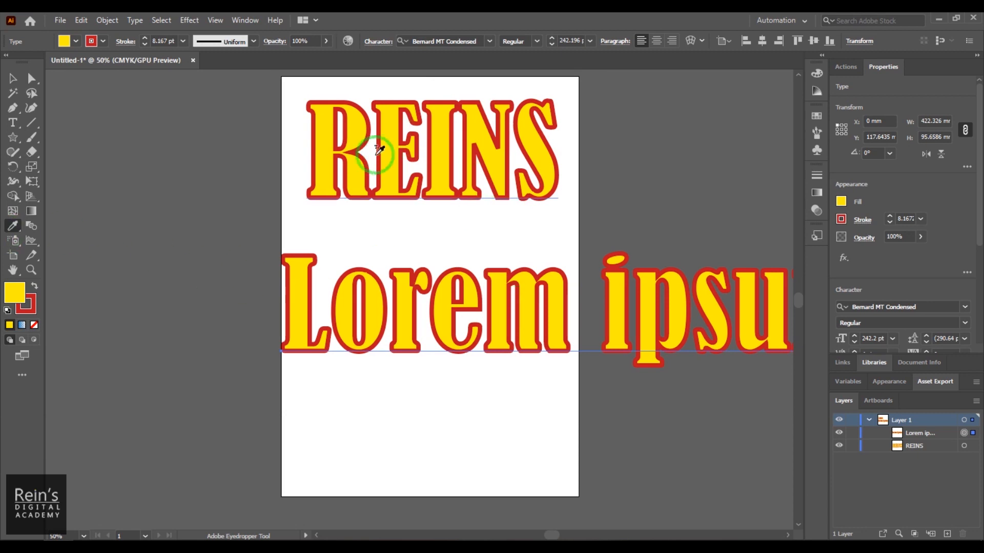
click(13, 78)
click(395, 259)
drag(430, 314, 254, 313)
drag(701, 379, 558, 263)
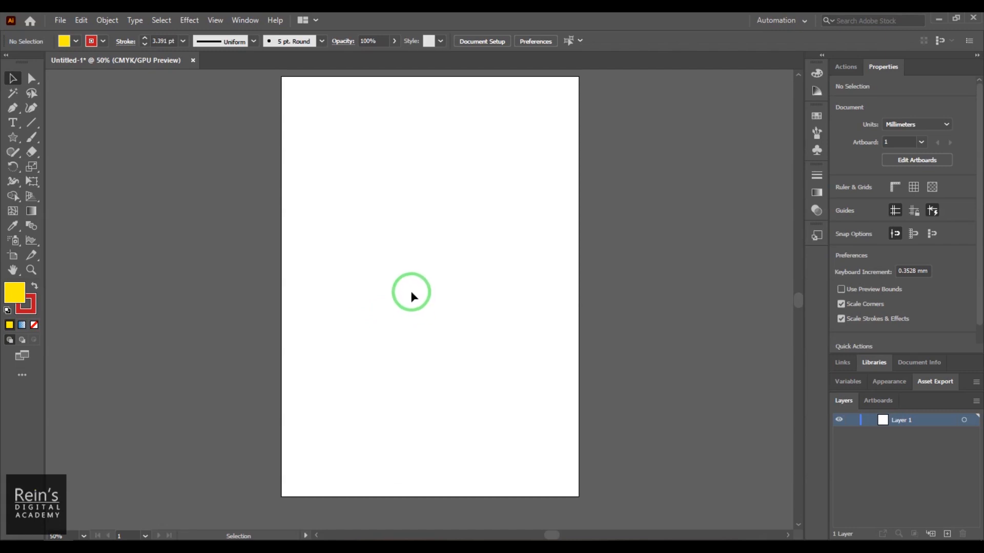
- Draw a square about 46 mm wide near the artboard's upper-left corner and a five-pointed star about 69 mm wide in its lower half
click(13, 137)
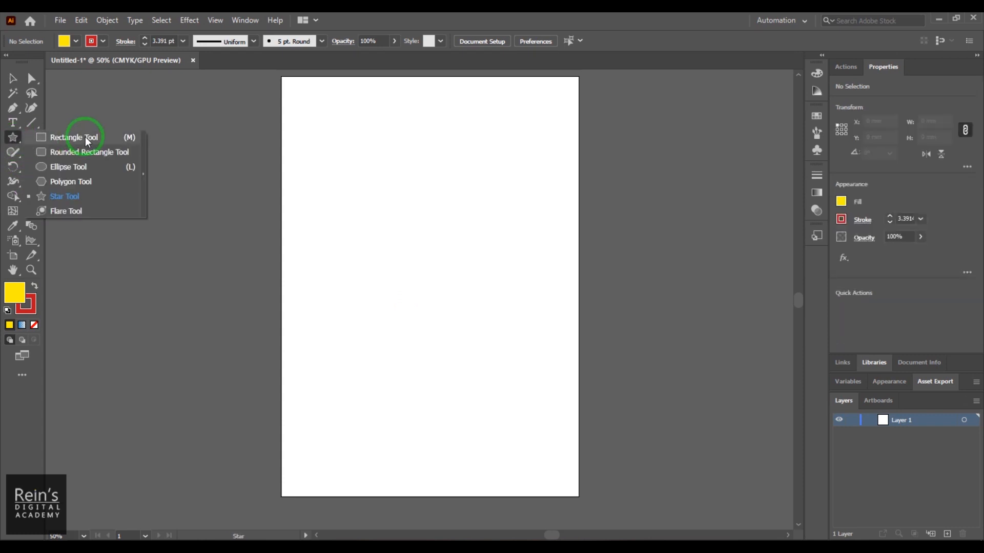
click(86, 138)
drag(328, 97, 394, 163)
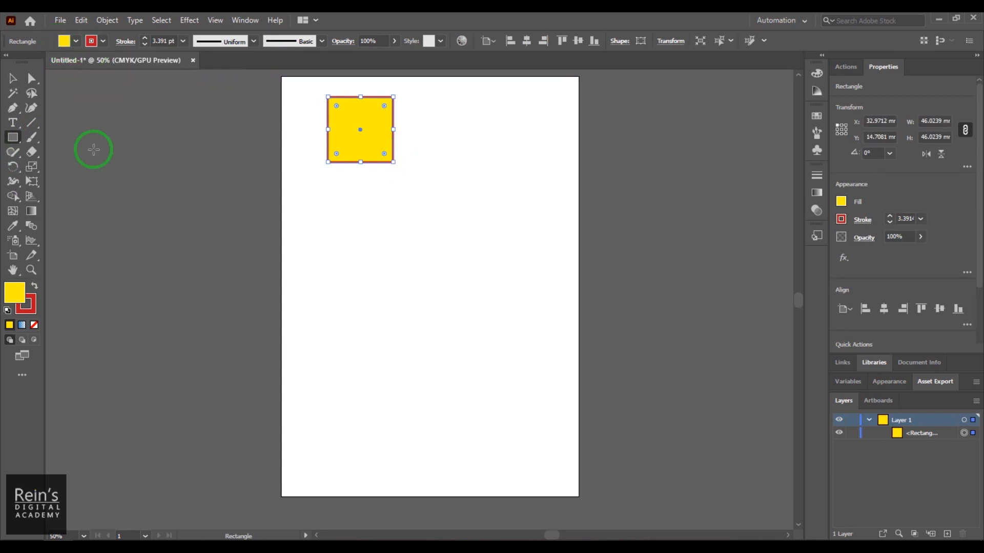
click(13, 139)
drag(12, 143, 88, 196)
drag(438, 404, 476, 437)
- Give the star a light blue fill (C=70 M=15 Y=0 K=0) and a dark green stroke of 14 pt
click(76, 41)
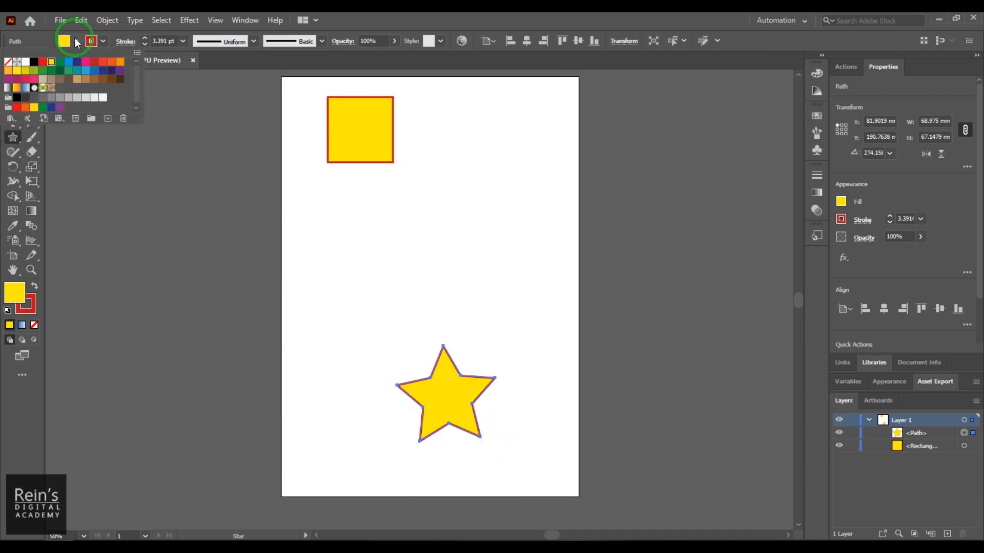
click(87, 71)
click(103, 41)
click(102, 41)
click(60, 70)
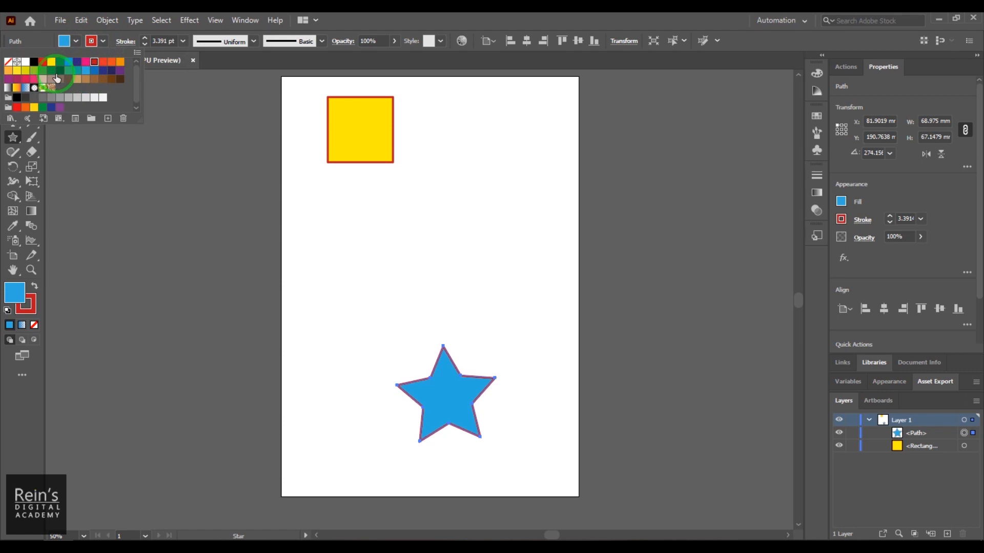
click(156, 41)
click(158, 41)
scroll(157, 42, up, 2)
scroll(157, 42, up, 9)
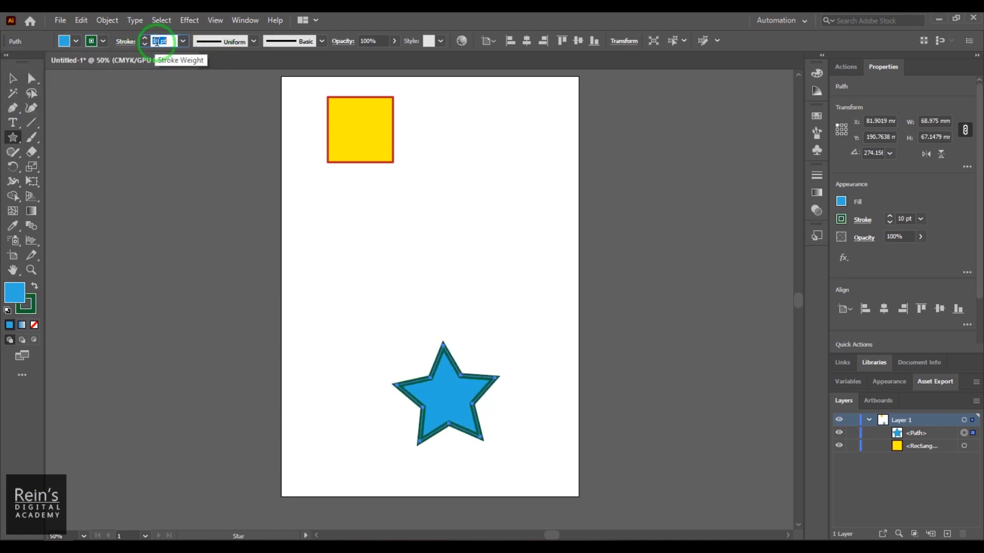
- Move the star toward the artboard's lower-right corner and the square closer to its left edge, and deselect everything
click(13, 78)
mouse_move(479, 422)
mouse_down()
mouse_move(499, 416)
mouse_move(461, 408)
mouse_move(478, 415)
mouse_up()
drag(355, 129, 334, 138)
click(469, 242)
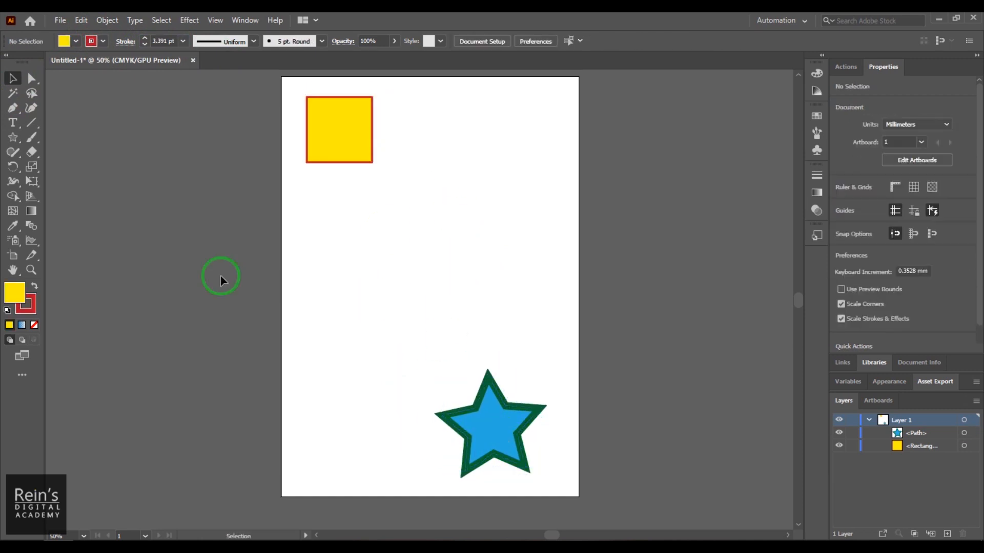
- Blend the yellow square with the blue star using the Blend tool
click(31, 227)
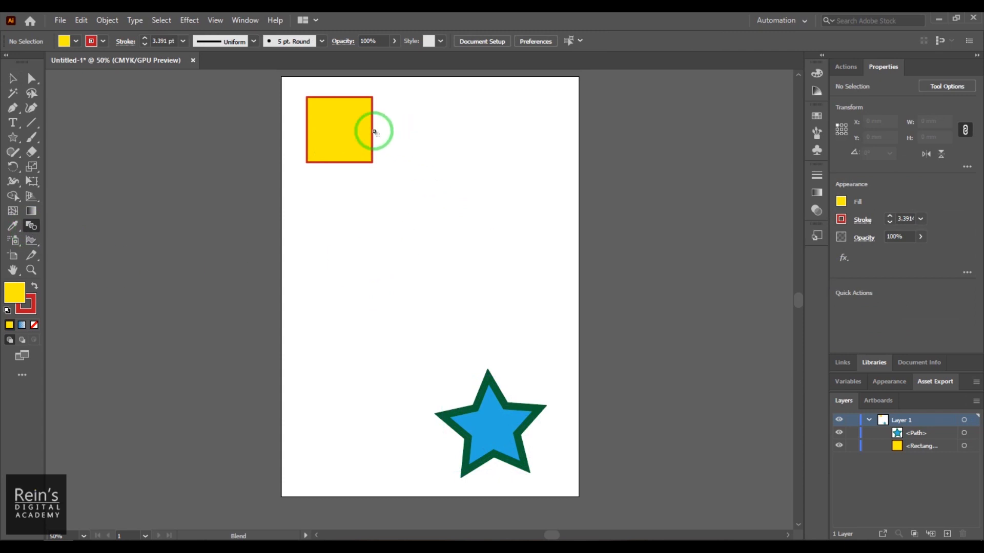
click(350, 133)
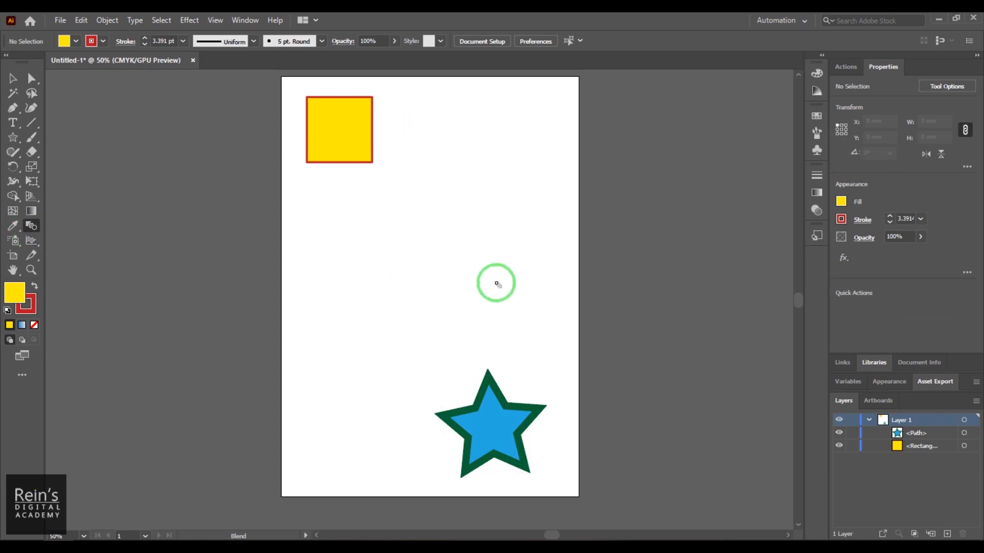
click(491, 413)
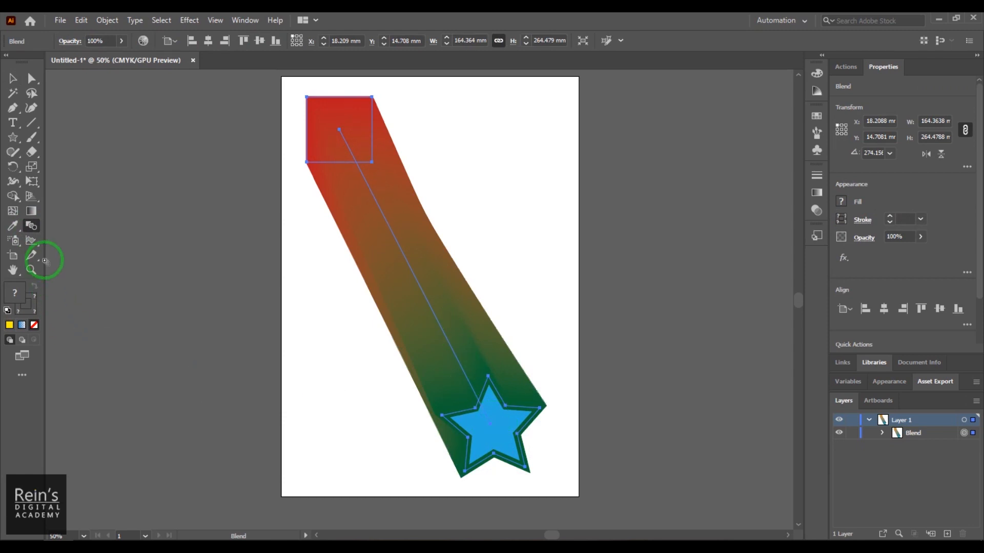
- Examine the blend's spacing choices and its two orientation settings in the Blend Options
double_click(32, 227)
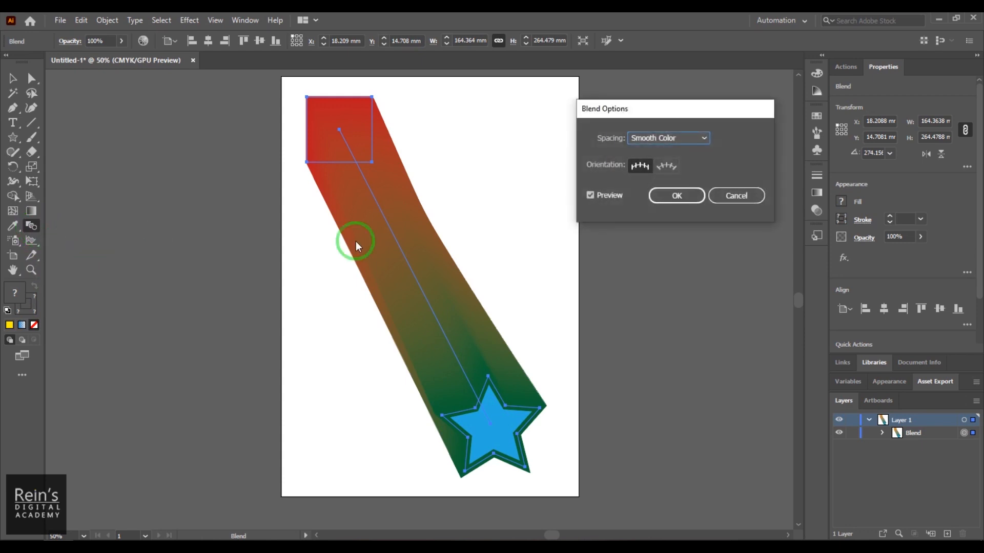
click(675, 138)
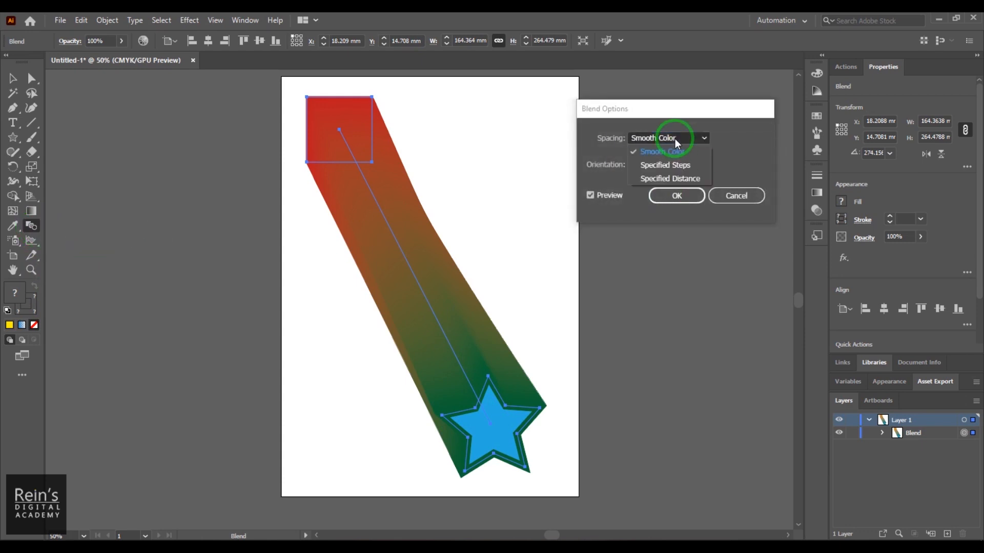
click(675, 138)
click(665, 166)
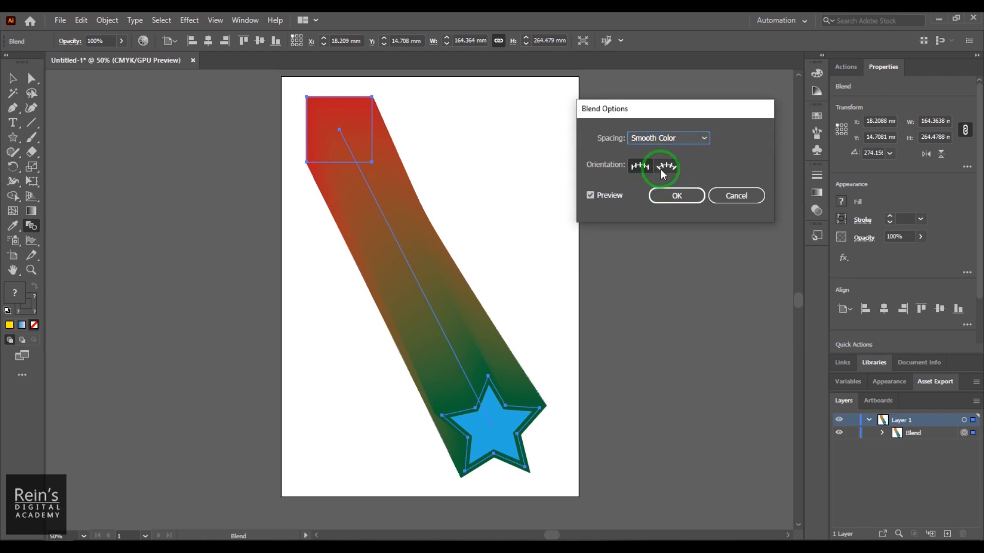
click(639, 168)
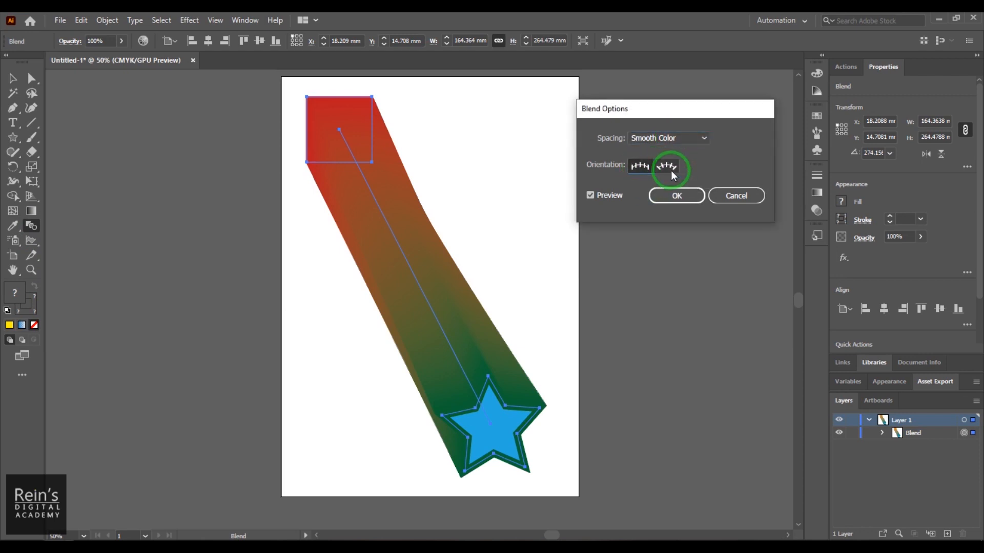
click(648, 170)
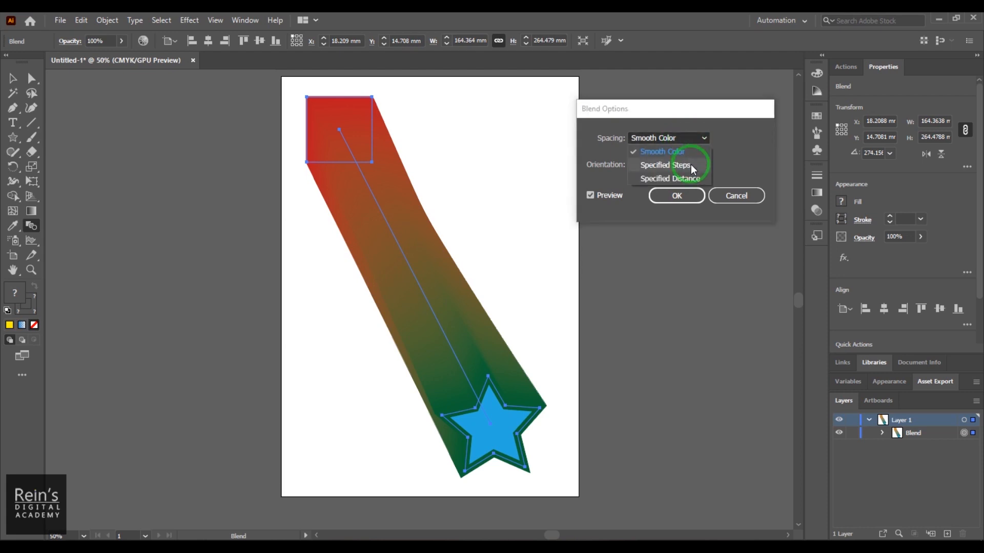
- Set the blend's spacing to Specified Steps with 10 steps
click(691, 165)
click(729, 139)
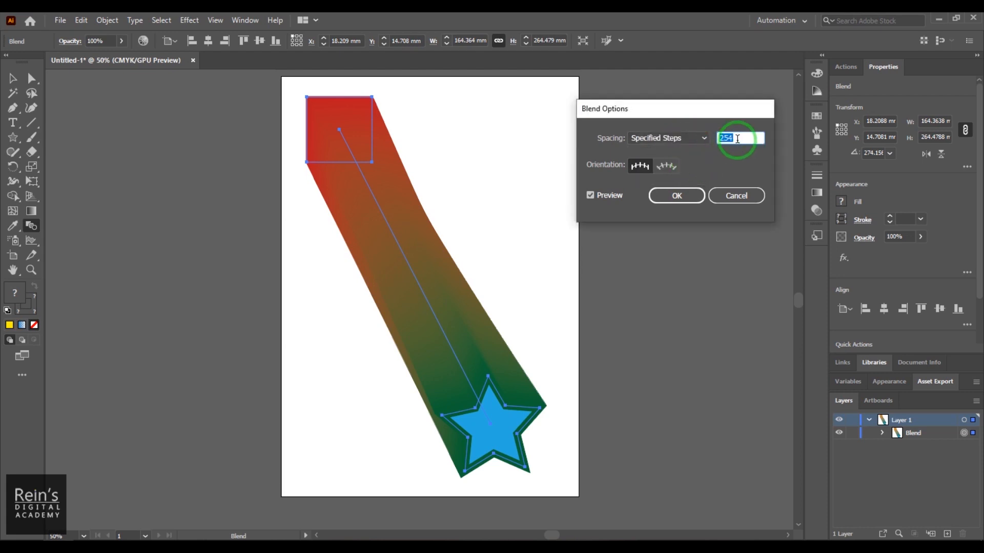
drag(729, 138, 656, 144)
text(10)
key(Return)
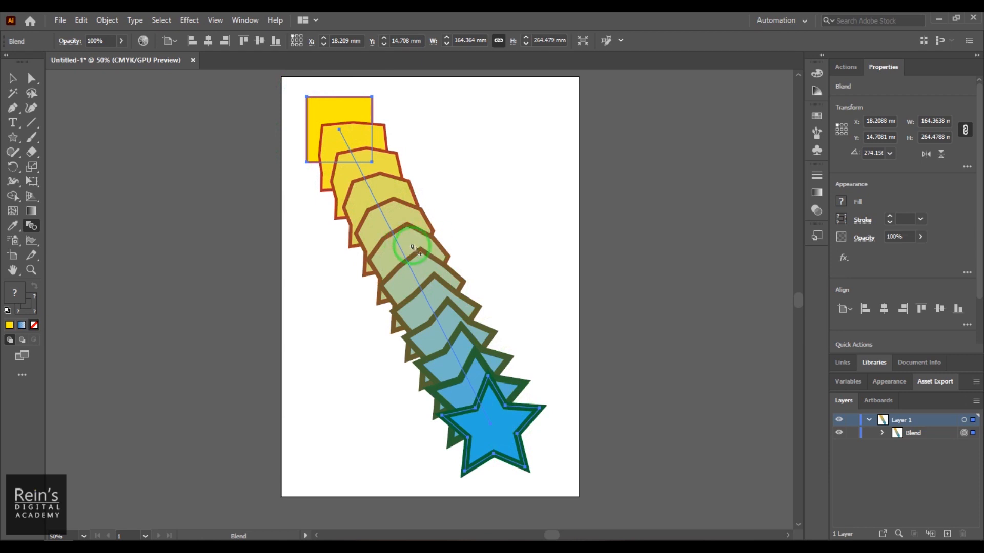
- Reduce the blend's number of specified steps to 5
double_click(31, 225)
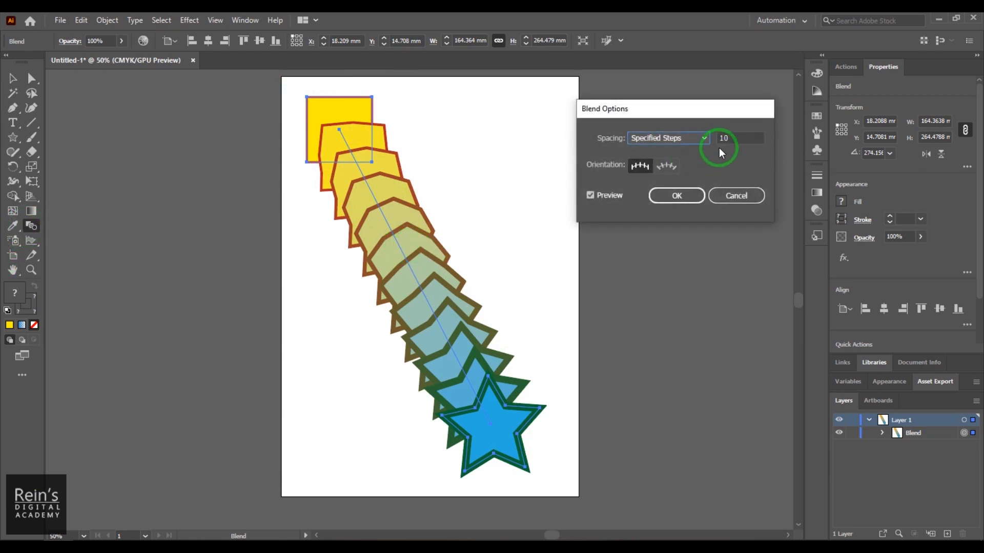
double_click(727, 138)
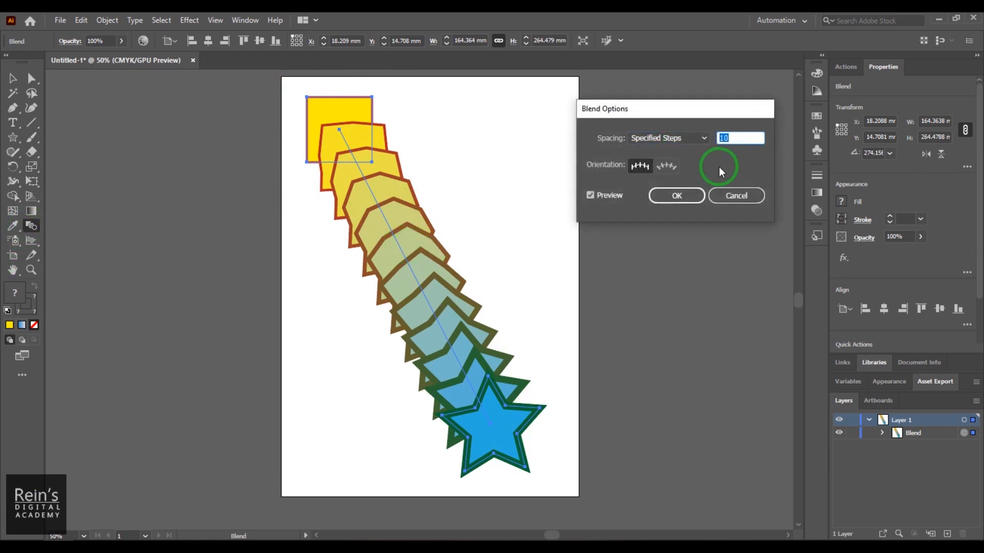
key(Return)
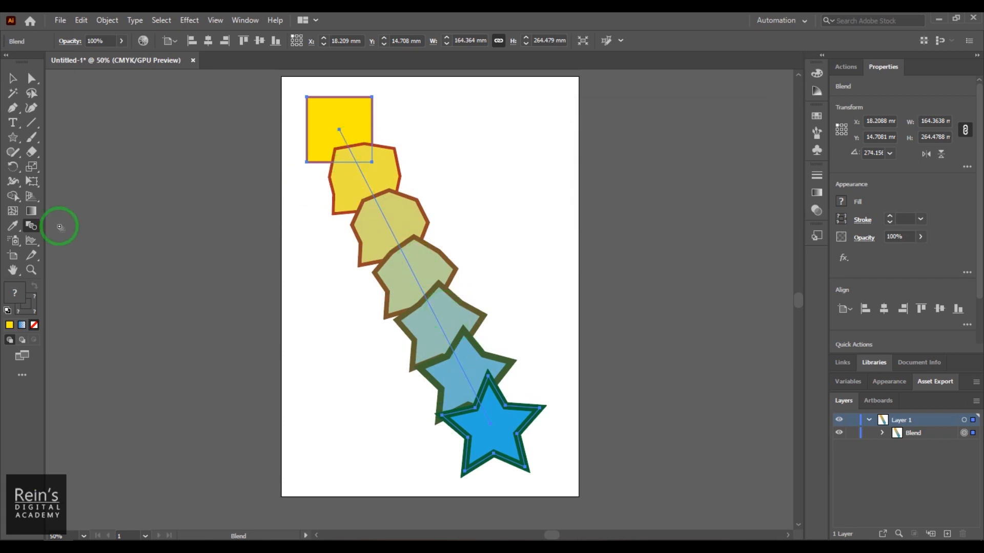
- Switch the blend's spacing to Specified Distance, try increasing distances with the preview, and apply 35 mm
double_click(31, 226)
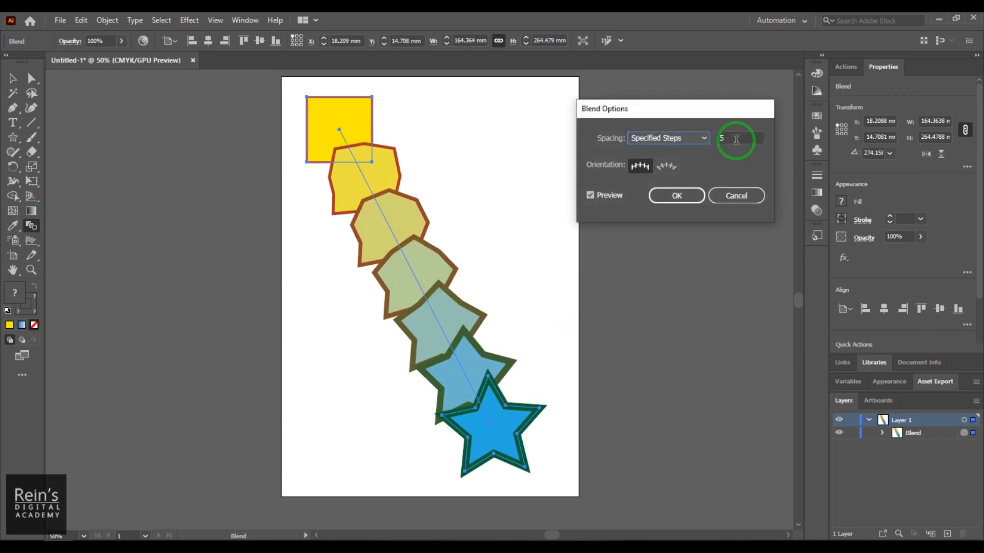
click(684, 140)
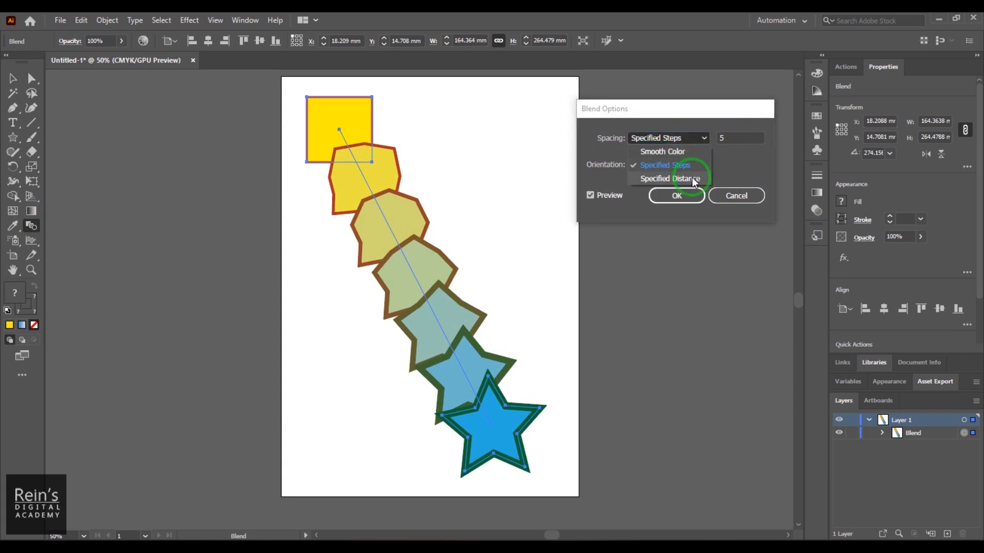
click(692, 177)
click(722, 138)
double_click(722, 138)
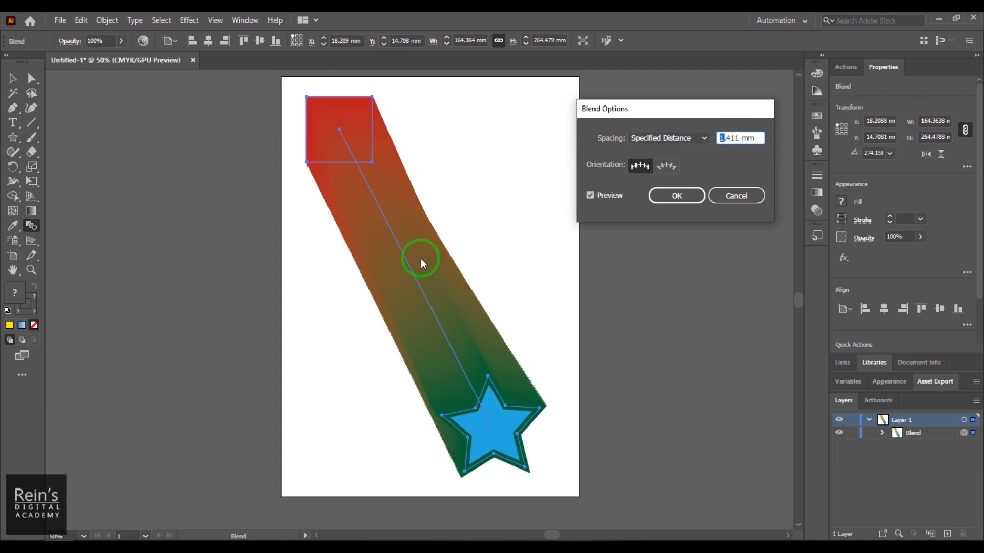
scroll(723, 137, down, 1)
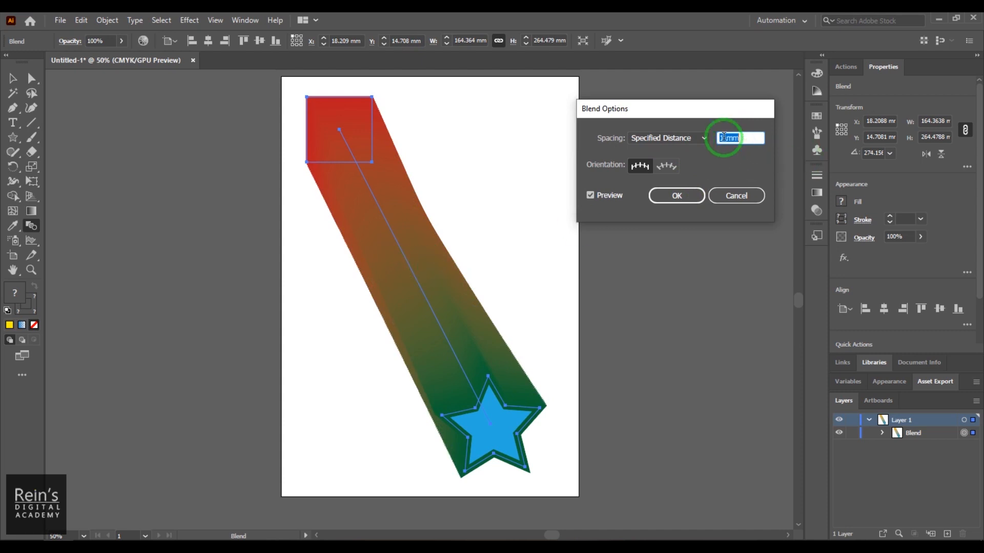
scroll(724, 137, up, 4)
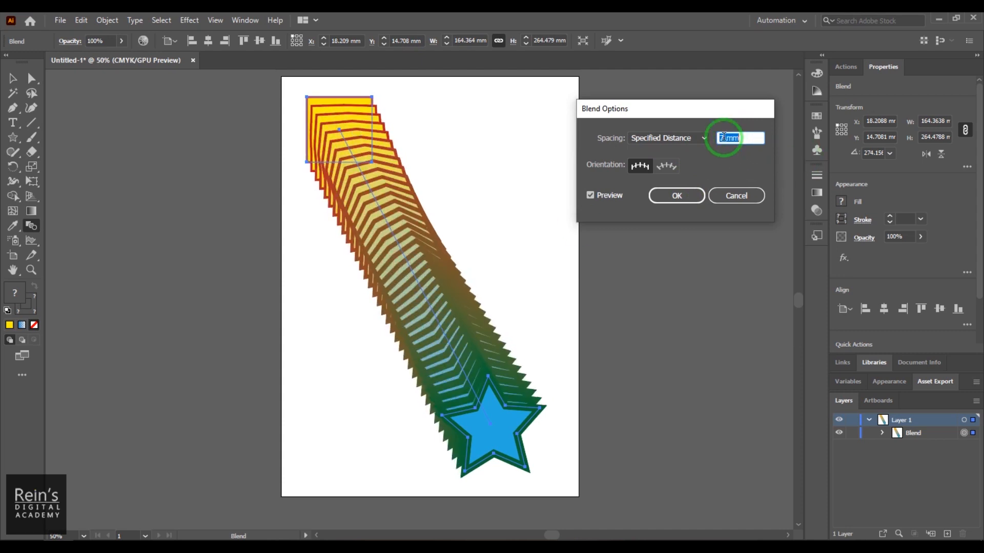
scroll(723, 138, up, 10)
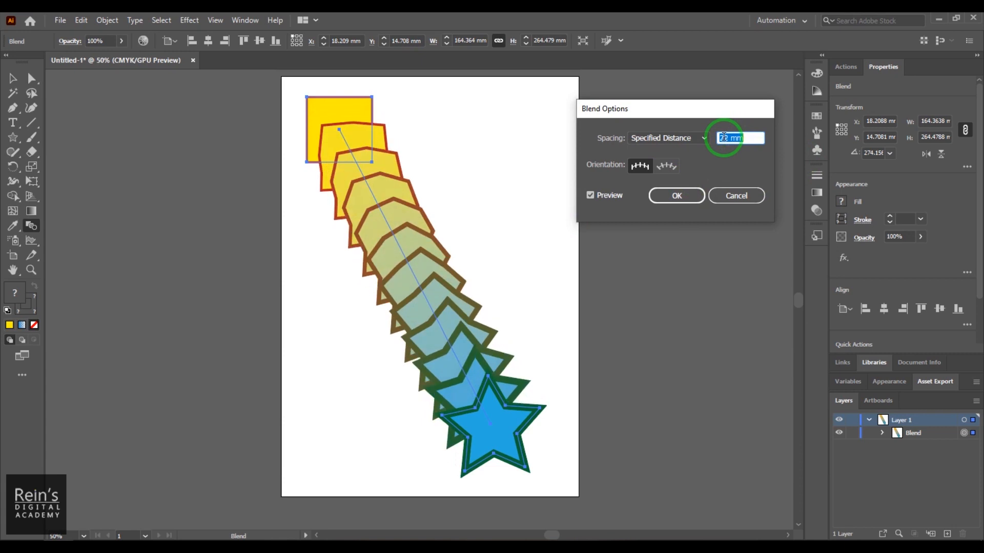
scroll(724, 137, up, 5)
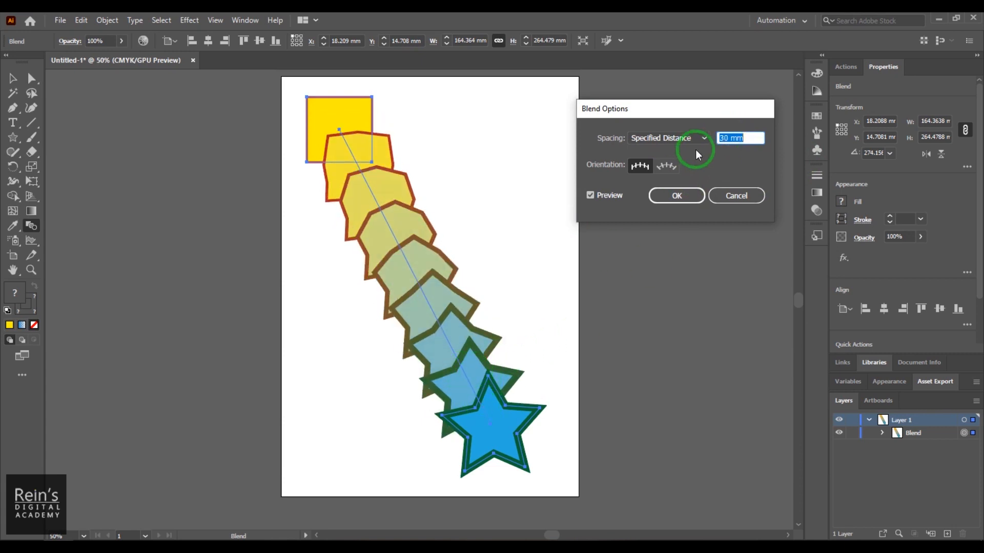
scroll(727, 138, up, 4)
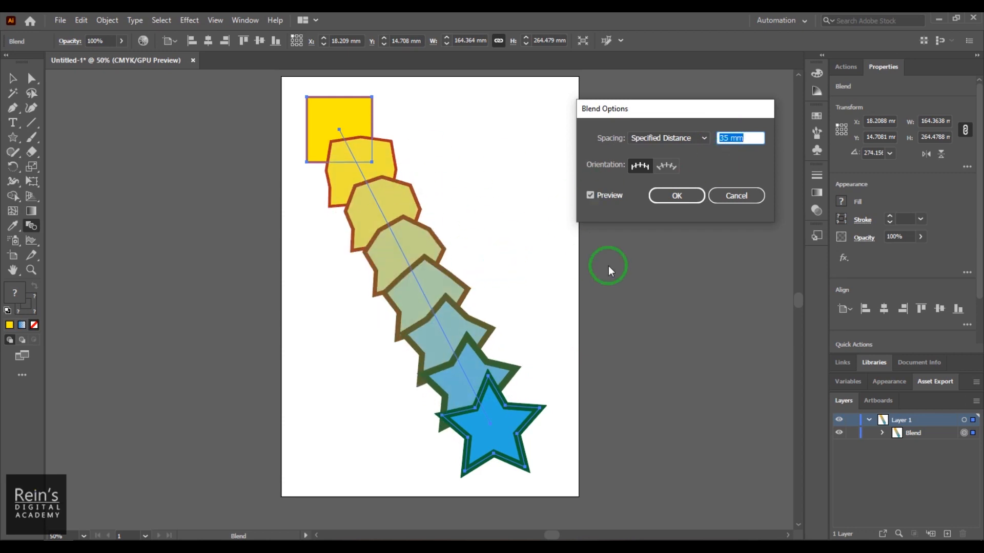
click(683, 198)
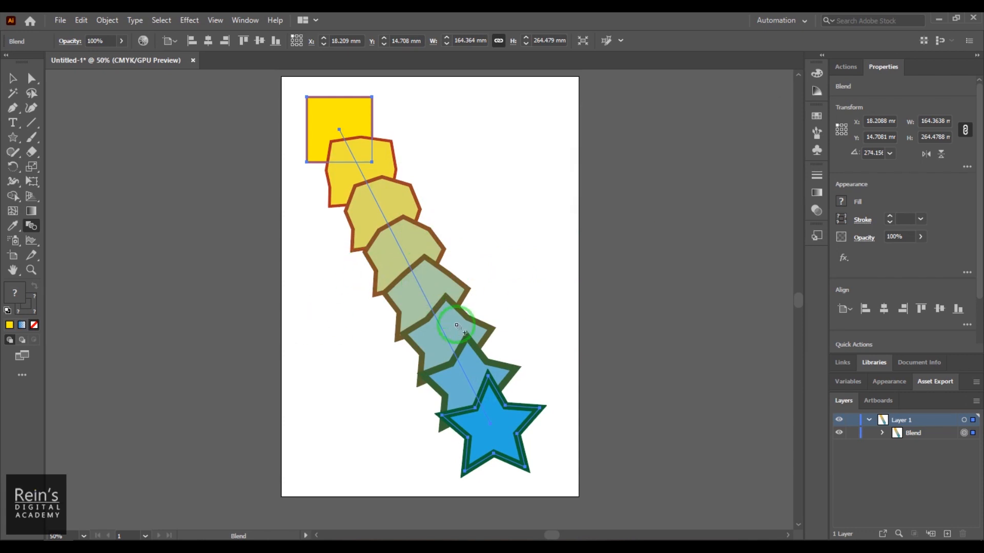
- Undo the blend between the square and the star together with its spacing changes
key(v)
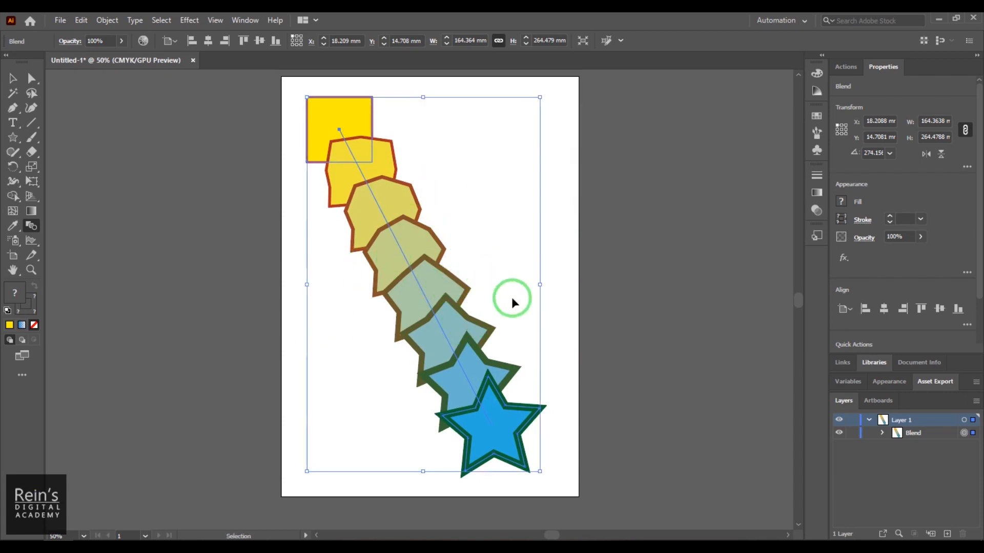
key(ctrl+z)
key(ctrl+z)
key(ctrl+z)
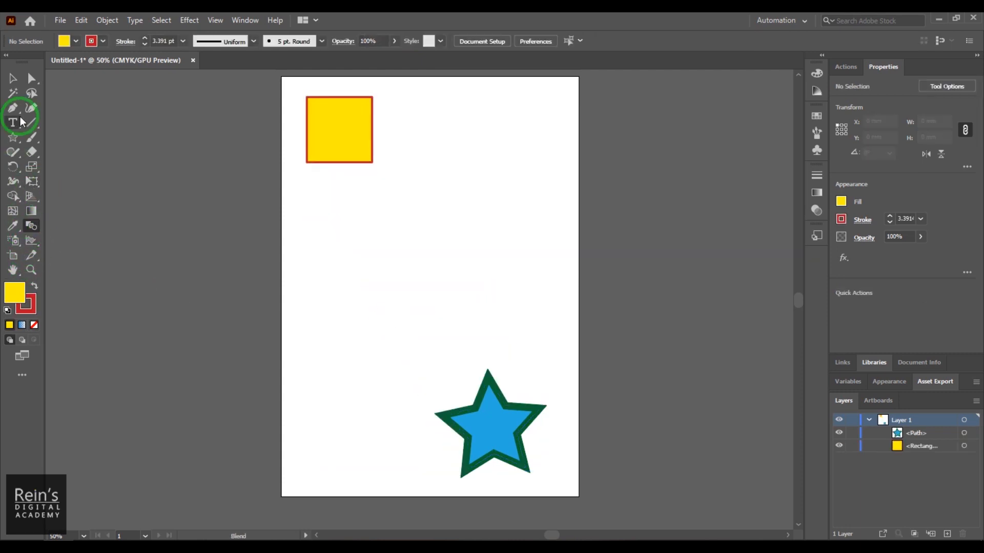
- Draw a hexagon about 49 mm wide and 57 mm high near the artboard's left edge and fill it with olive green
click(13, 137)
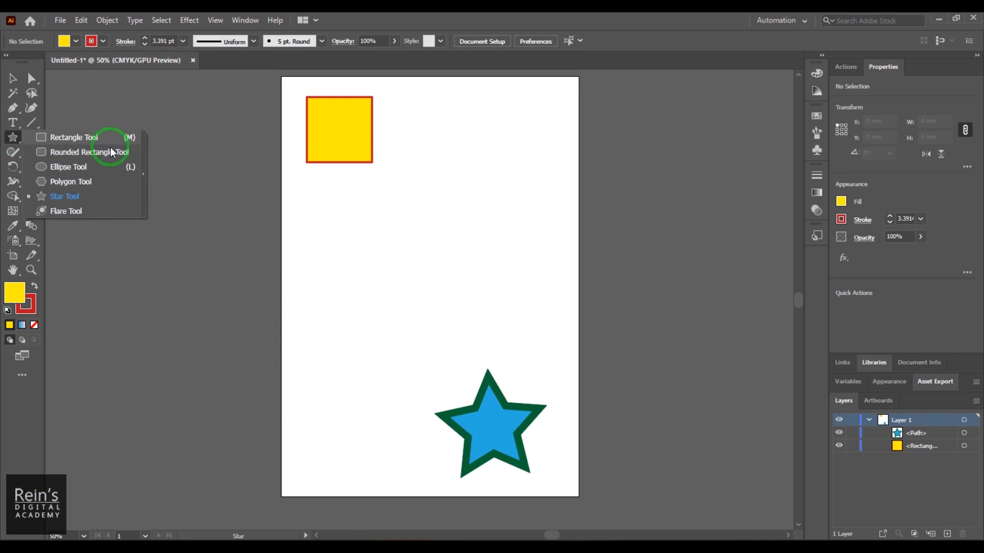
click(98, 186)
drag(324, 298, 358, 317)
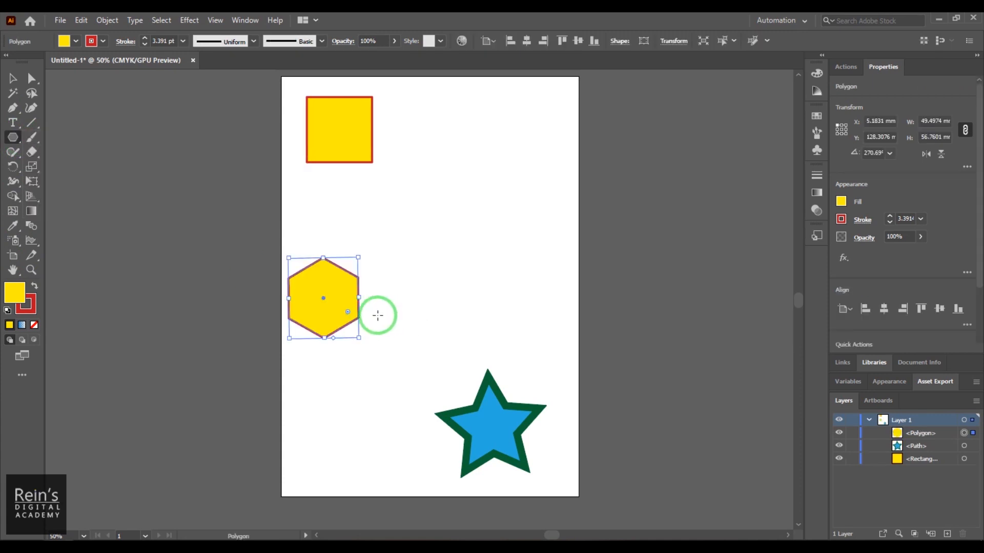
click(74, 41)
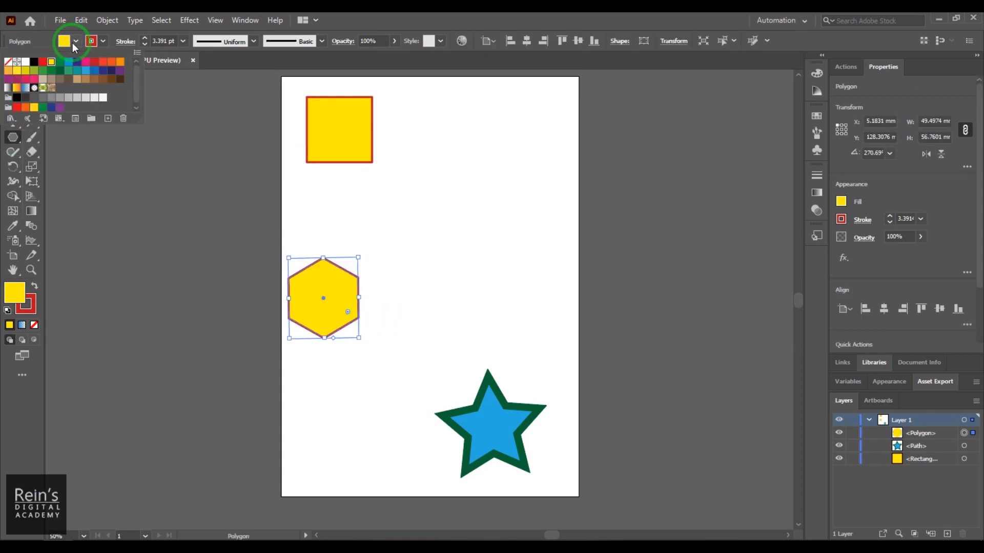
click(34, 70)
click(522, 14)
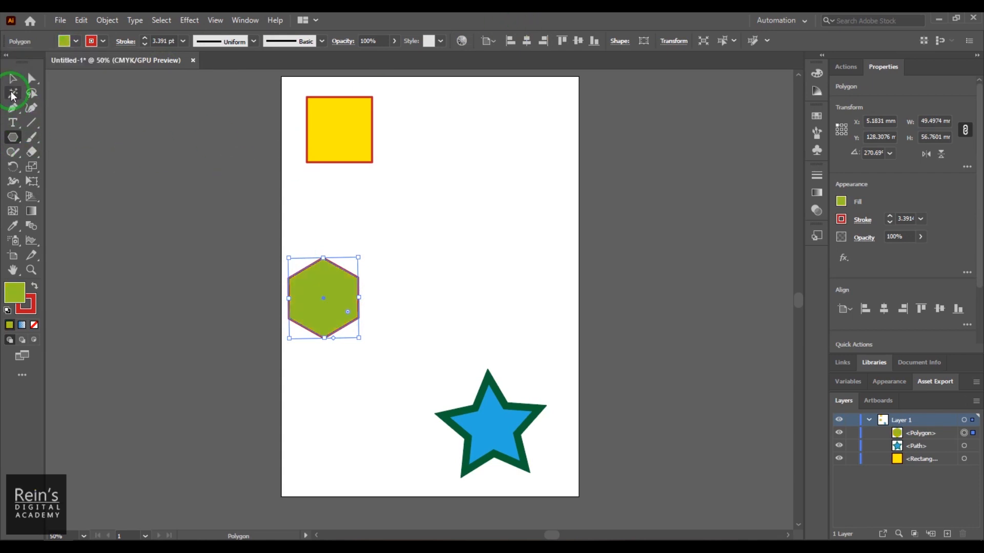
- Arrange the shapes as a triangle: square at the artboard's upper right, hexagon at mid-left, star at the lower right
click(13, 79)
drag(341, 141, 485, 136)
drag(332, 301, 379, 311)
drag(502, 421, 496, 416)
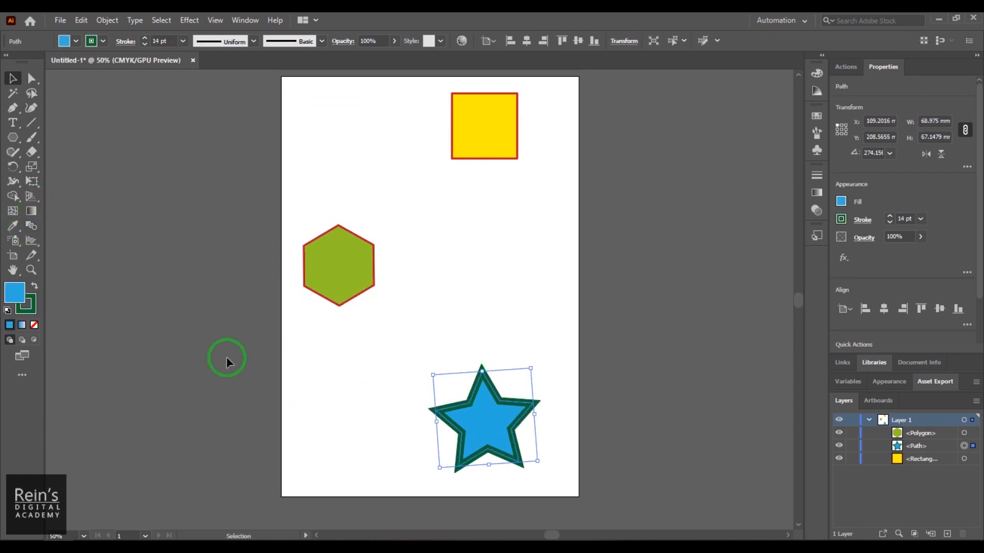
- Blend the yellow square, the green hexagon and the blue star into one continuous blend, in that order
click(279, 385)
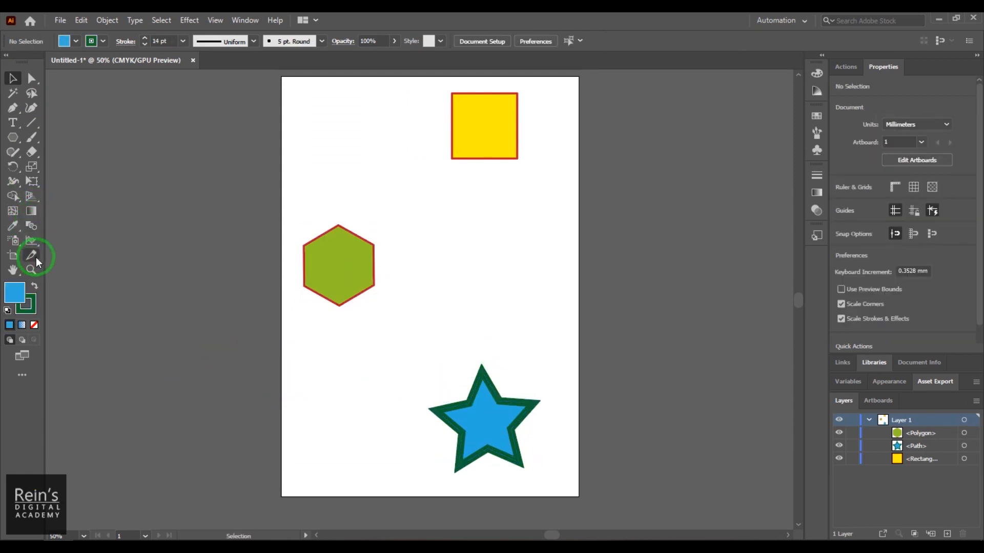
click(36, 228)
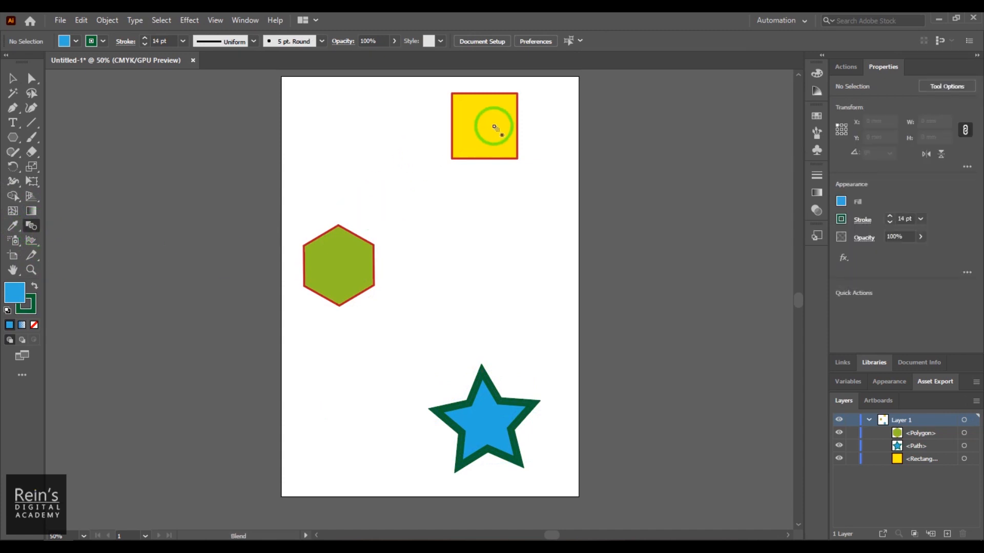
click(502, 143)
click(354, 270)
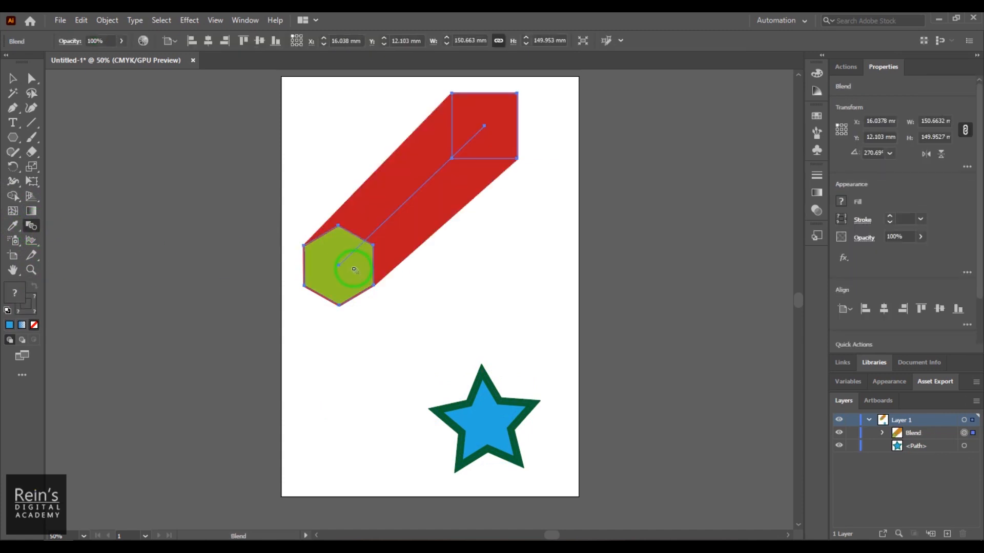
click(483, 423)
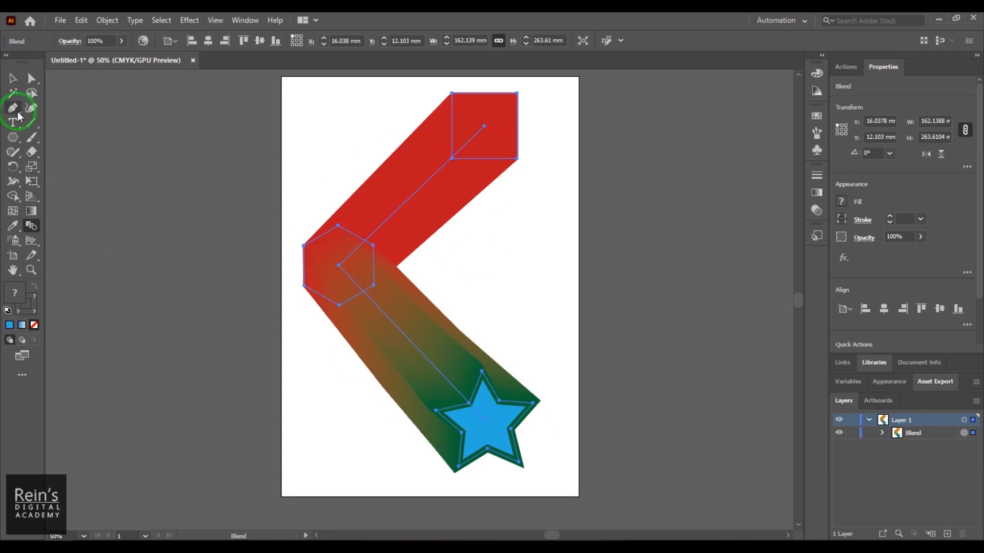
- Convert the blend spine's middle anchor at the hexagon to smooth and extend both handles so the blend curves like a C
key(v)
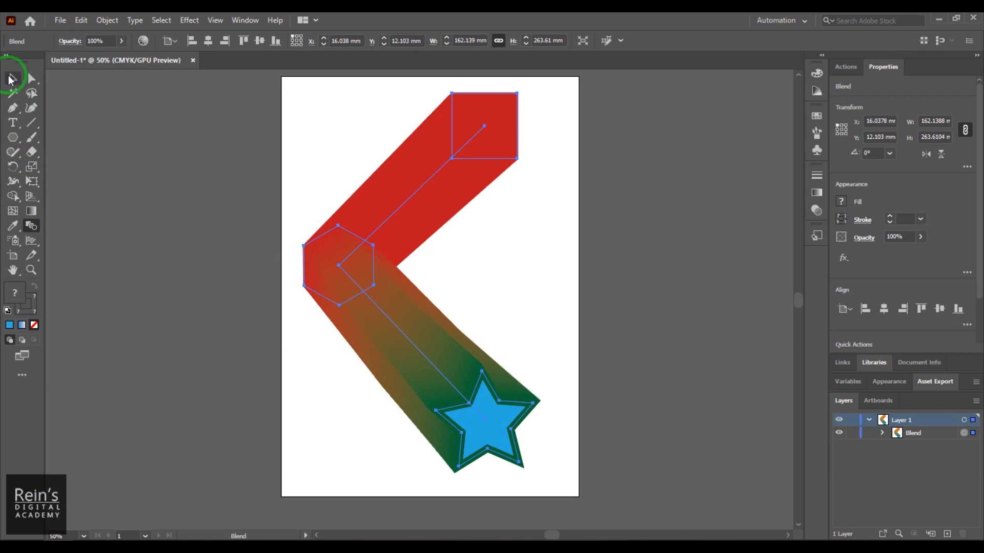
mouse_move(338, 263)
mouse_down()
mouse_move(376, 273)
mouse_move(335, 270)
mouse_up()
click(32, 95)
key(a)
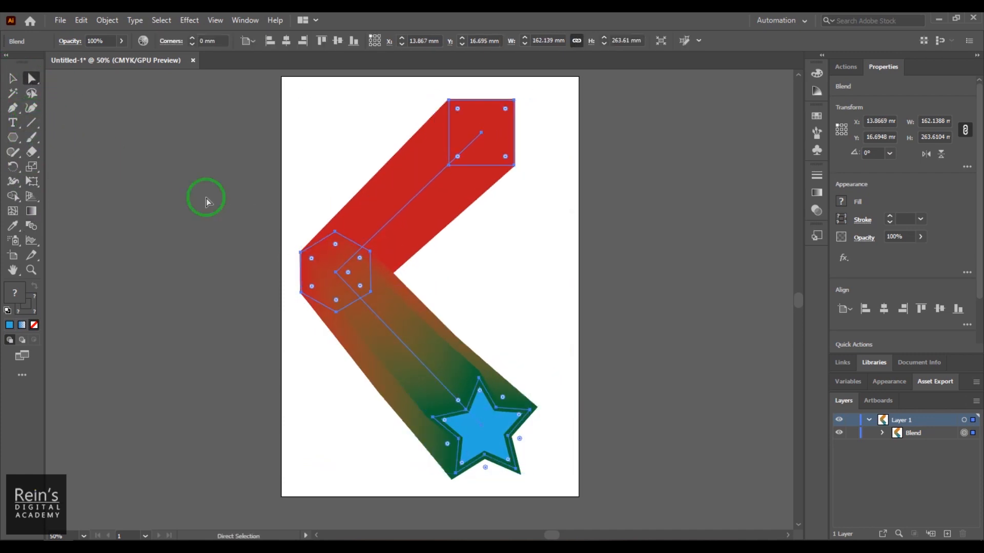
click(336, 273)
mouse_move(337, 275)
mouse_down()
mouse_move(354, 280)
mouse_move(338, 266)
mouse_move(342, 293)
mouse_move(338, 266)
mouse_up()
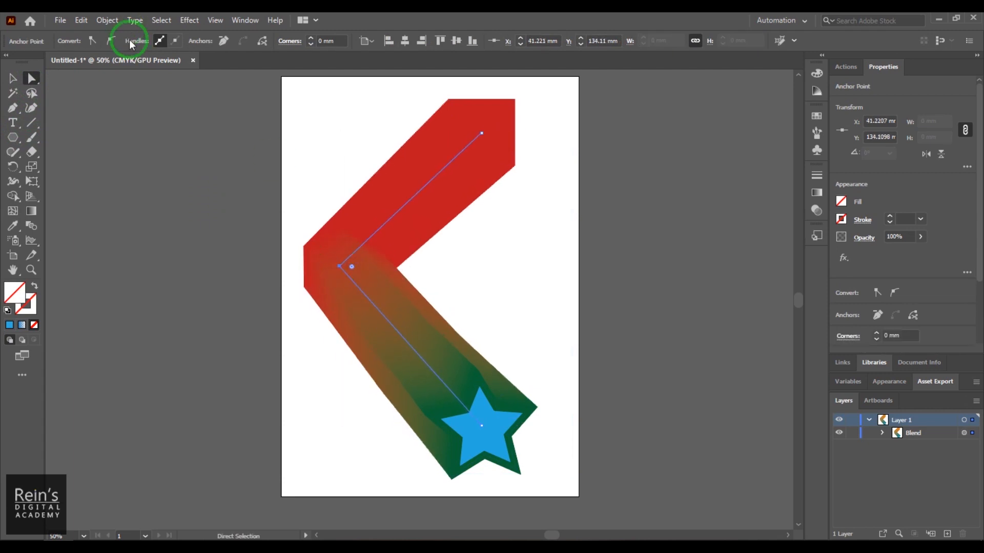
click(111, 41)
drag(338, 327, 329, 378)
drag(344, 218, 342, 173)
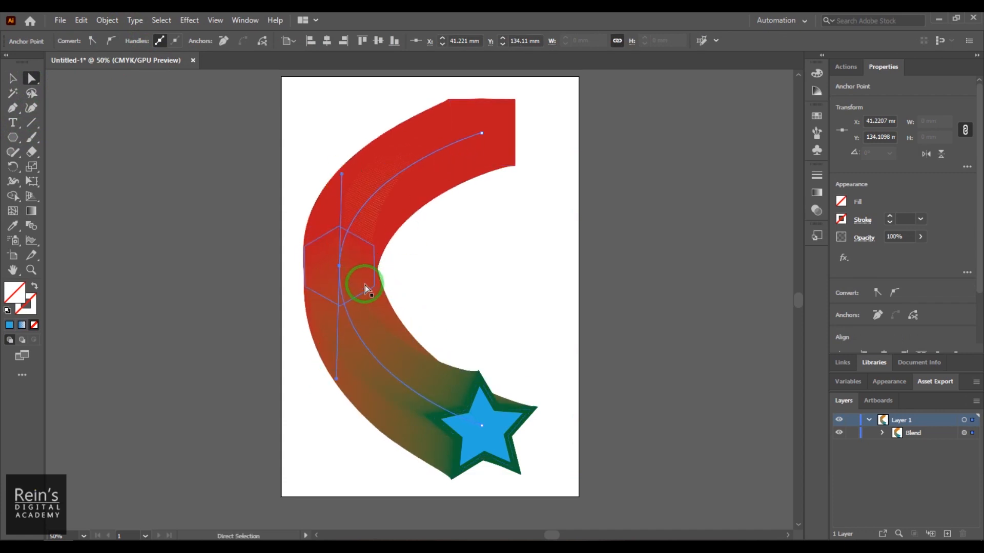
- Set the curved blend's spacing to Specified Steps with 25 steps
double_click(31, 228)
click(674, 139)
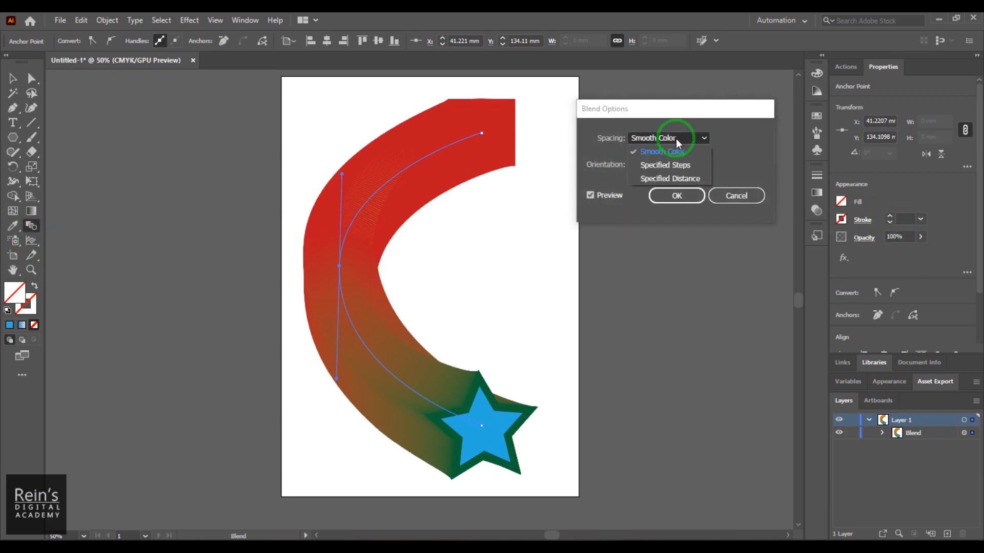
click(666, 162)
double_click(737, 139)
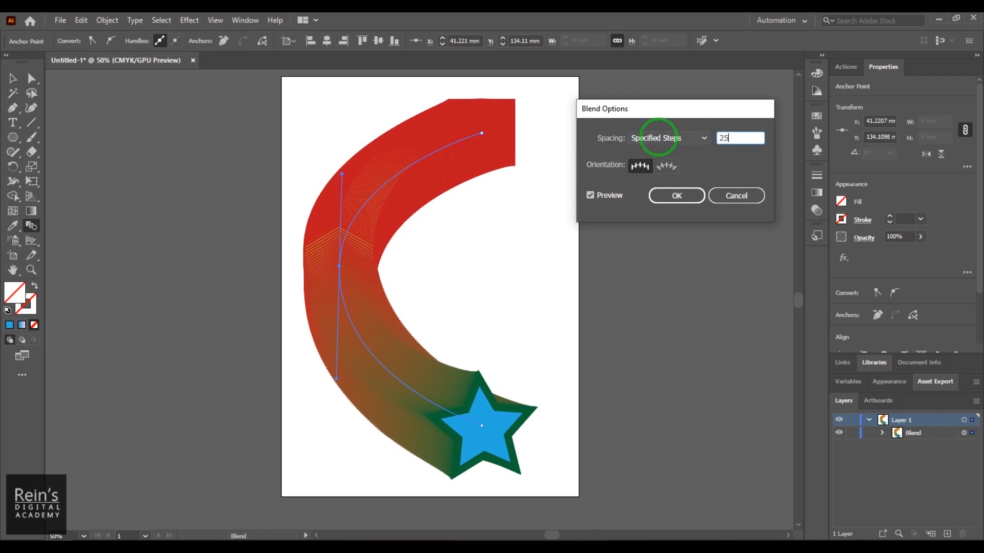
key(Return)
- Compare the two blend orientations with the preview on and apply Align to Path
double_click(36, 230)
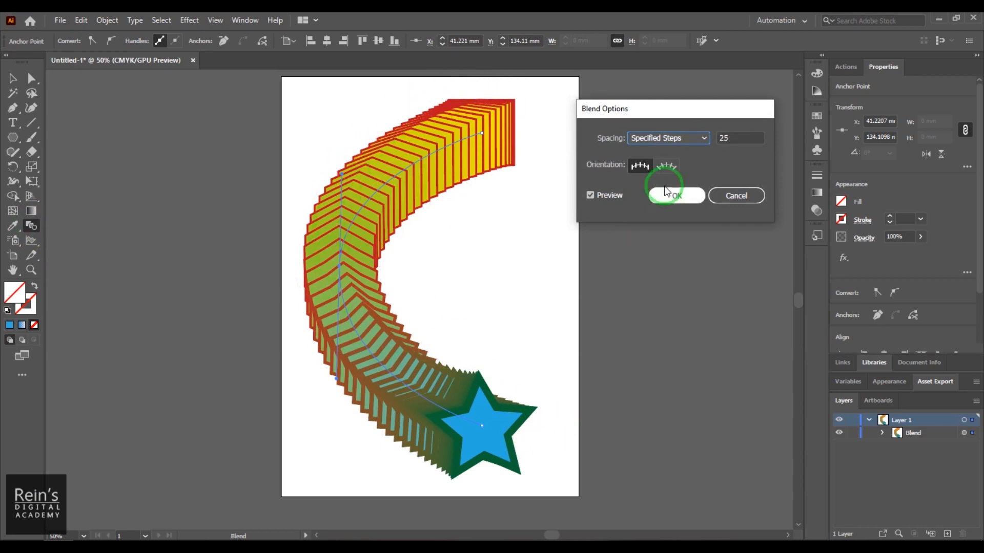
click(666, 165)
click(640, 166)
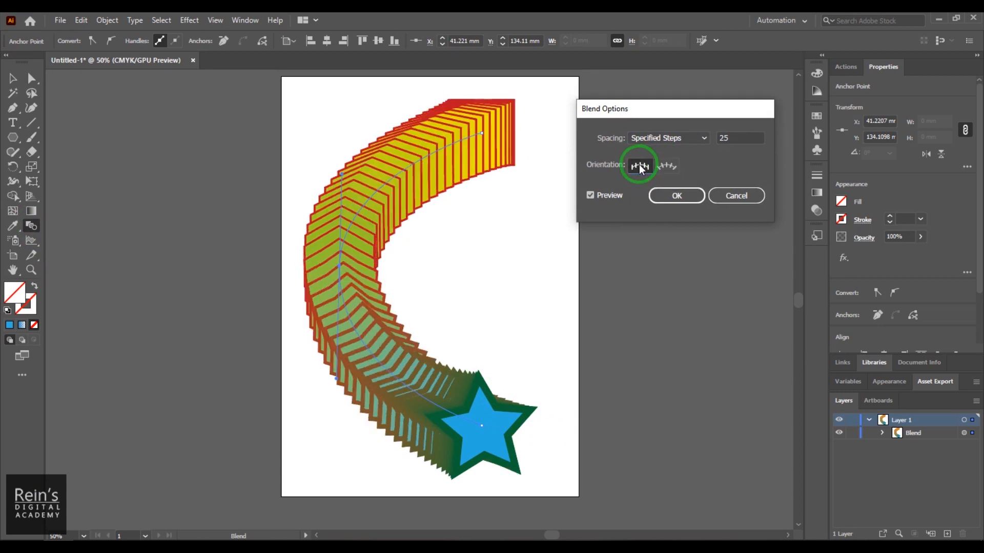
click(665, 167)
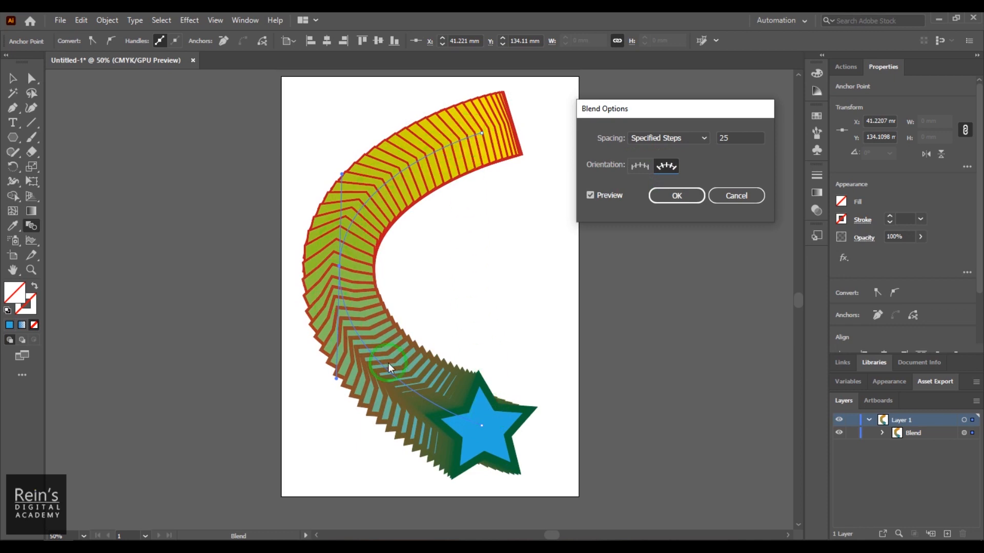
click(638, 166)
click(665, 166)
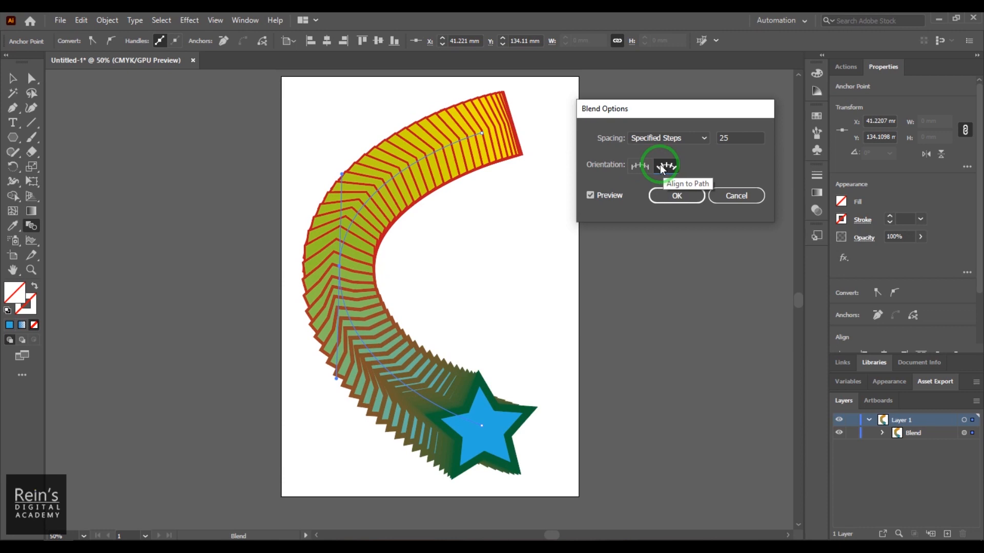
drag(702, 107, 634, 119)
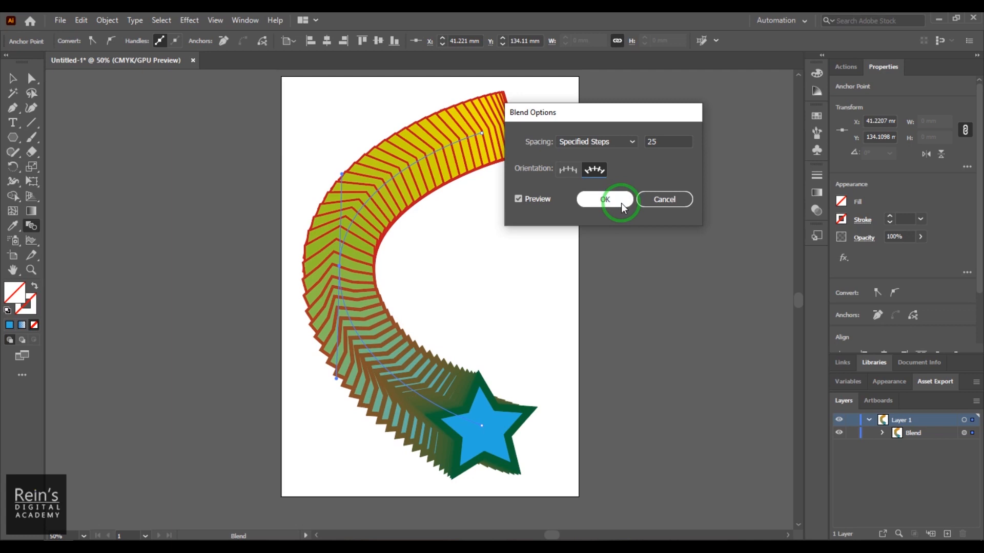
drag(635, 119, 706, 97)
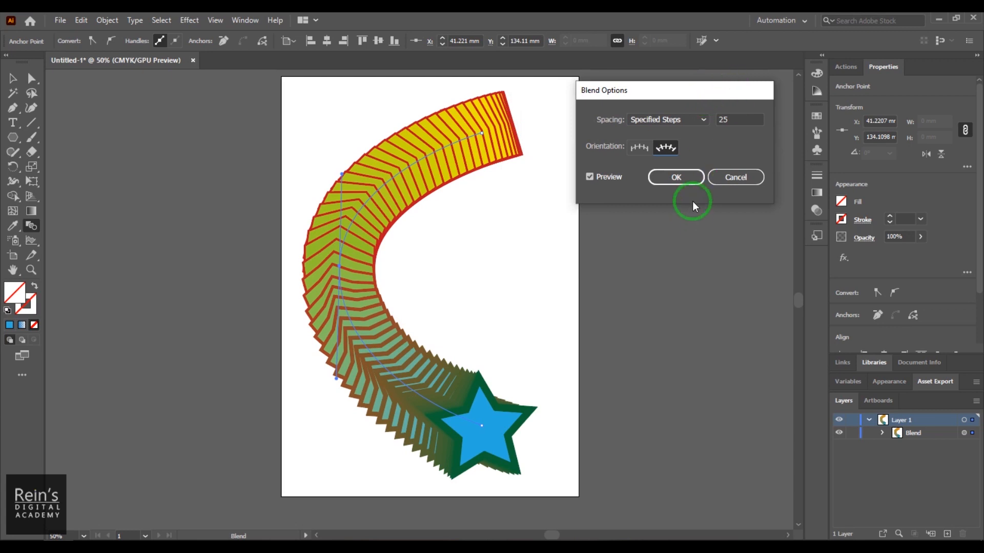
click(685, 177)
- Shift the blend toward the artboard's left edge and round the corners of its shapes by about 9.46 mm
click(13, 79)
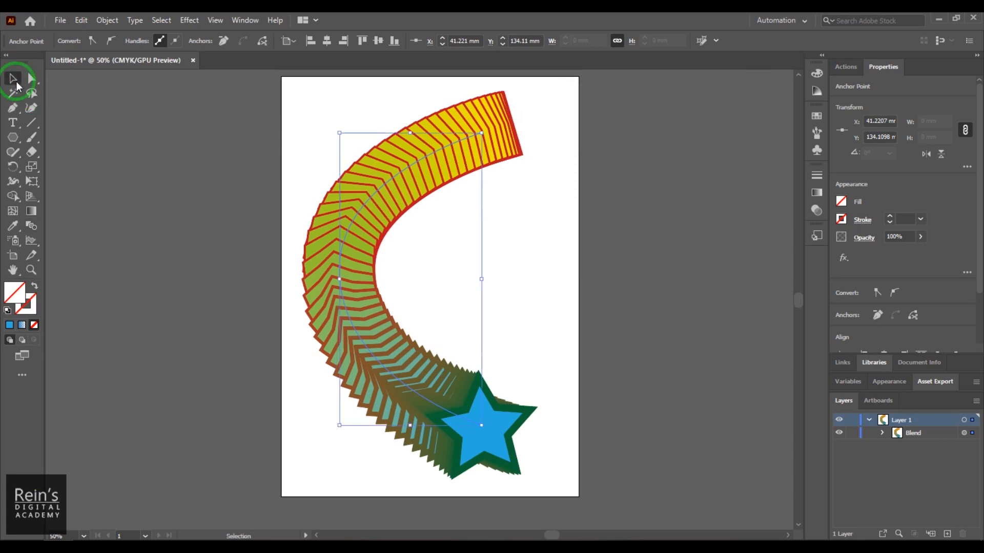
click(470, 225)
click(425, 209)
click(471, 235)
click(427, 217)
mouse_move(428, 216)
mouse_down()
mouse_move(435, 248)
mouse_move(404, 209)
mouse_move(374, 208)
mouse_move(382, 226)
mouse_move(409, 217)
mouse_up()
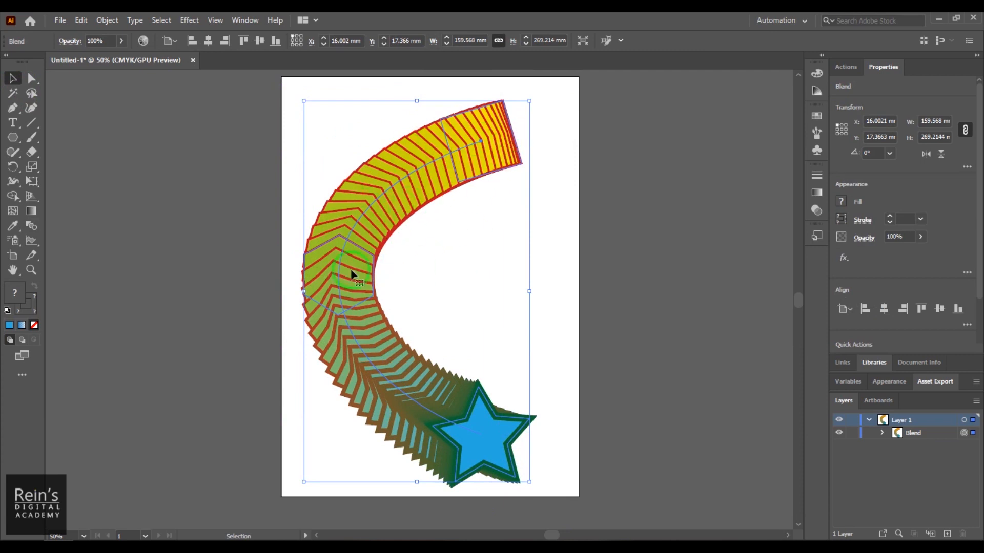
click(467, 197)
drag(423, 183, 464, 224)
- Move the blend up and swing the upper handle of its spine's middle anchor inward to bend the curve sharply
click(32, 79)
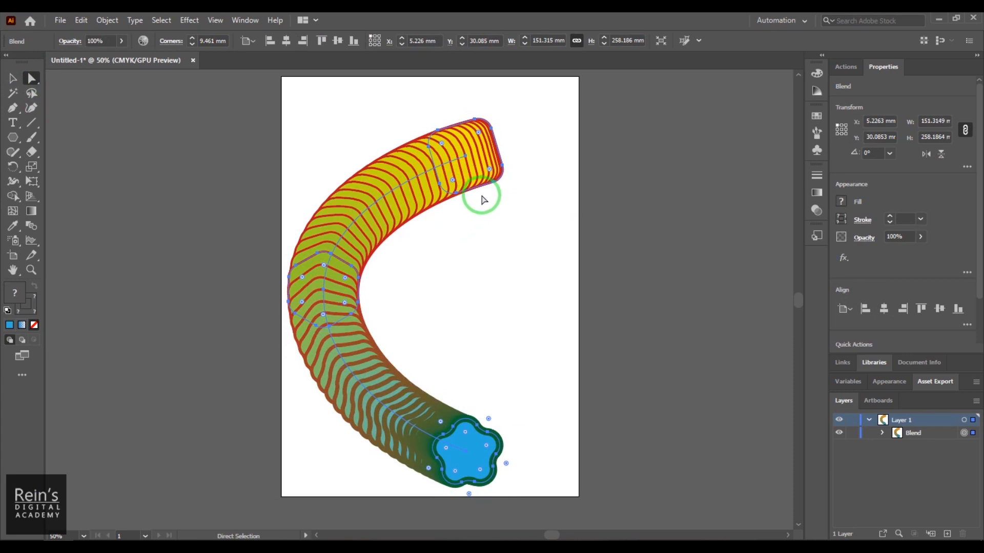
drag(467, 158, 465, 134)
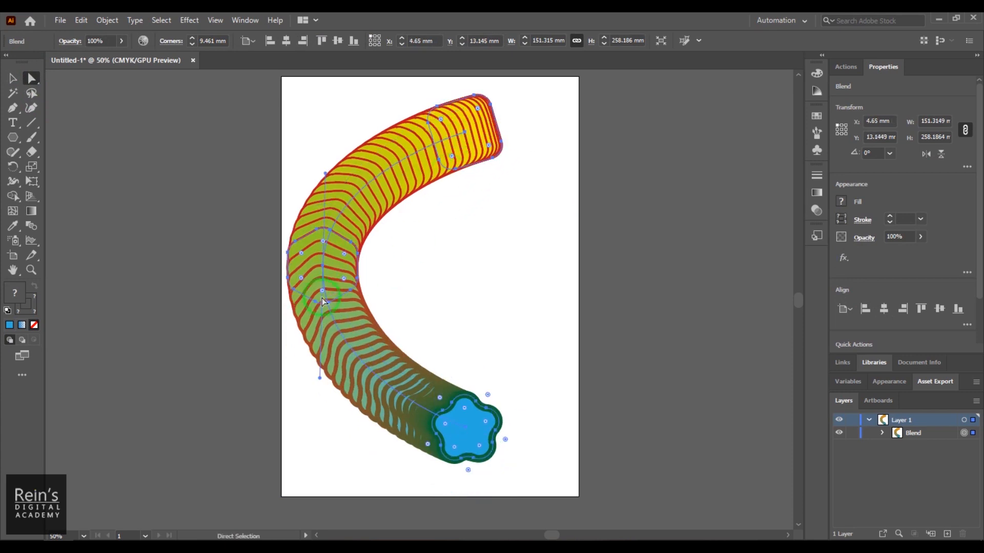
drag(325, 173, 405, 268)
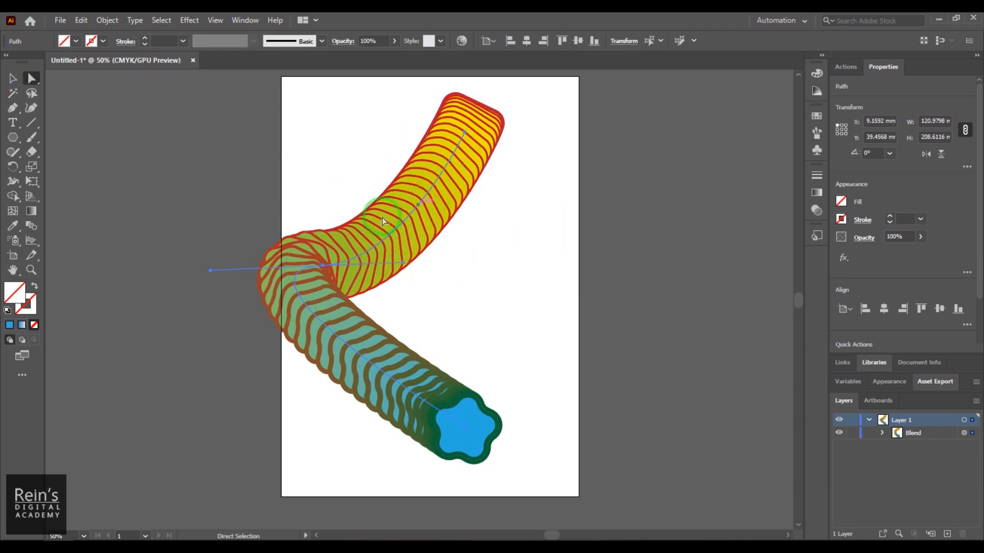
- Select the whole blend and delete it to clear the artboard
click(13, 78)
click(493, 245)
mouse_move(410, 238)
mouse_down()
mouse_move(484, 251)
mouse_move(420, 251)
mouse_move(442, 232)
mouse_move(436, 258)
mouse_move(430, 242)
mouse_up()
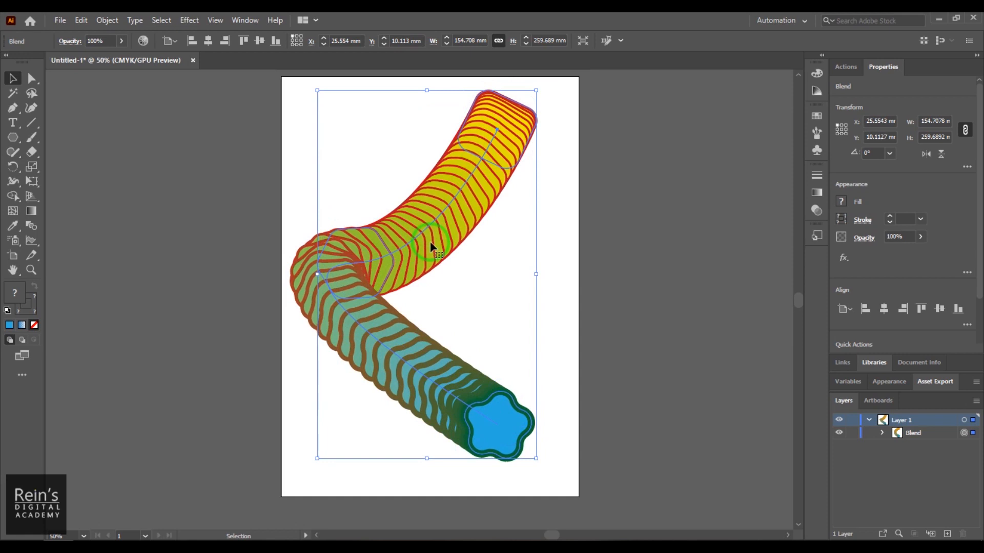
key(Delete)
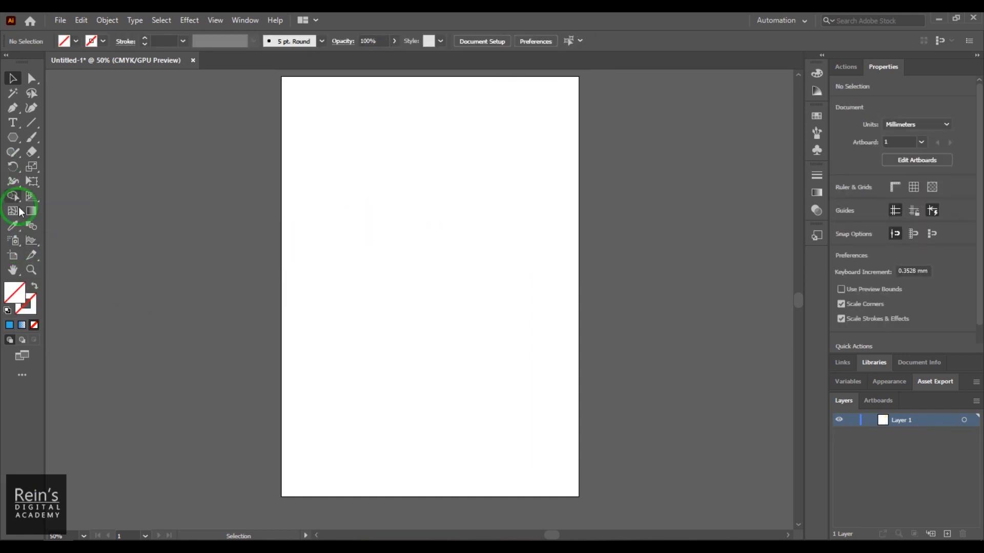
- Add the point text REINS and place it across the upper part of the artboard
click(13, 122)
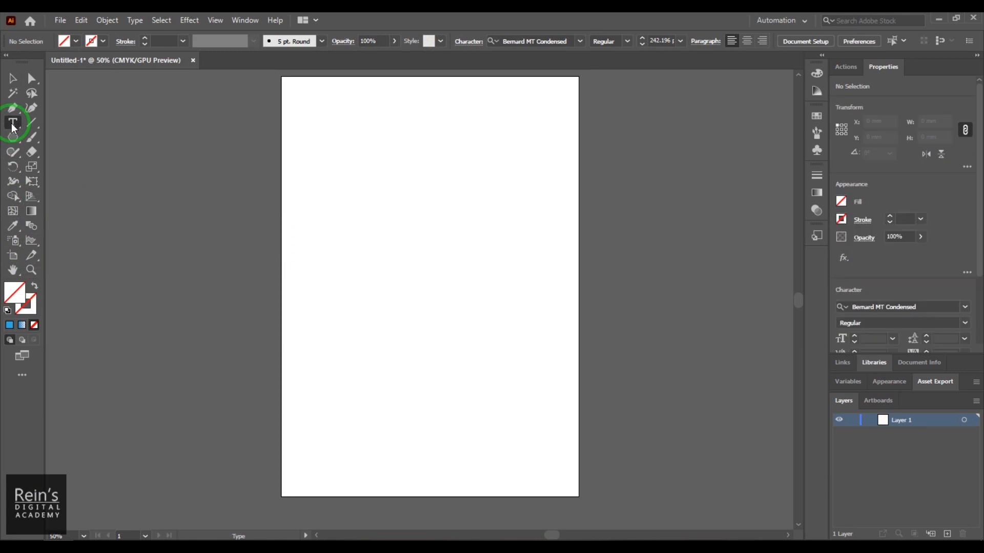
click(317, 123)
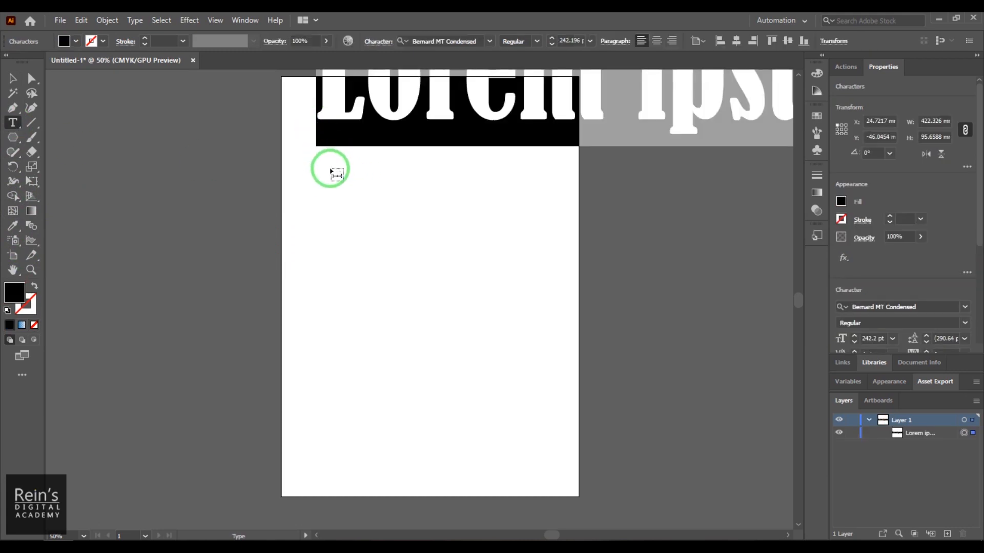
text(REINS)
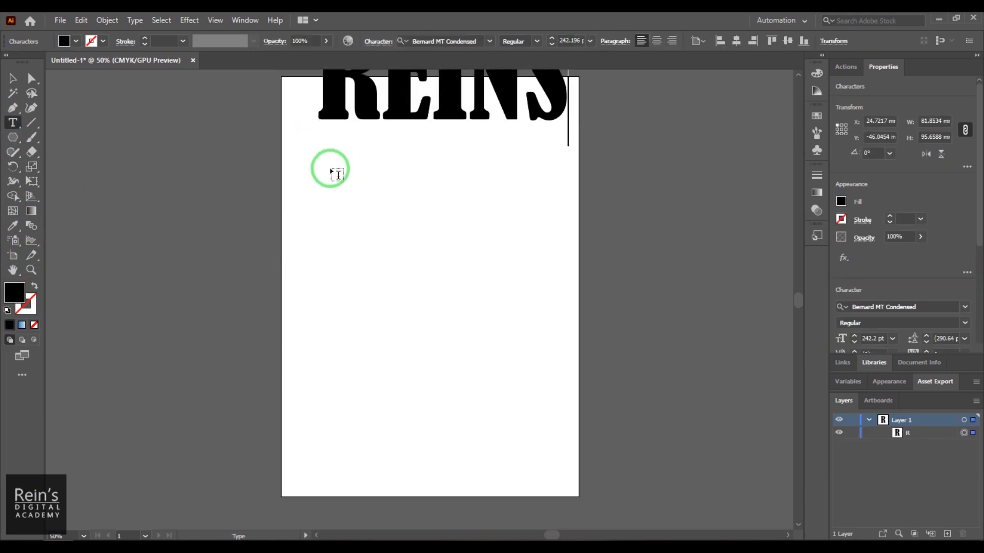
click(13, 78)
drag(370, 121, 384, 163)
drag(355, 167, 361, 160)
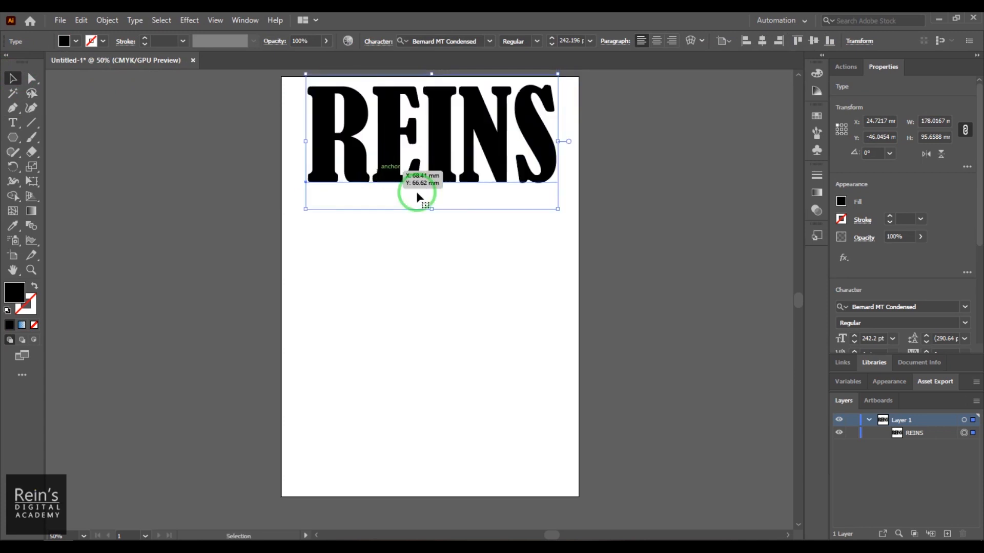
- Change the REINS text's font to Myriad Variable Concept and reduce its size to 193 pt
click(964, 306)
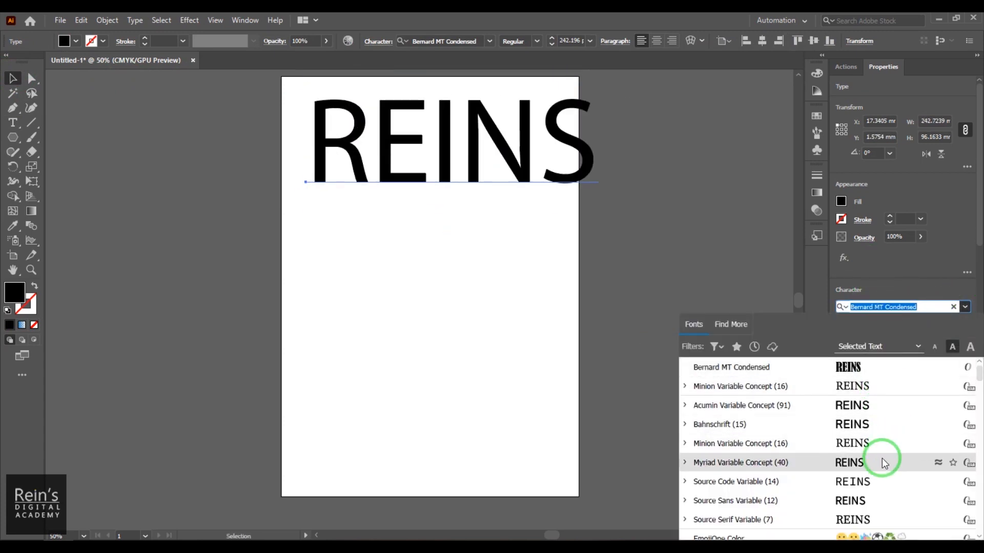
click(883, 462)
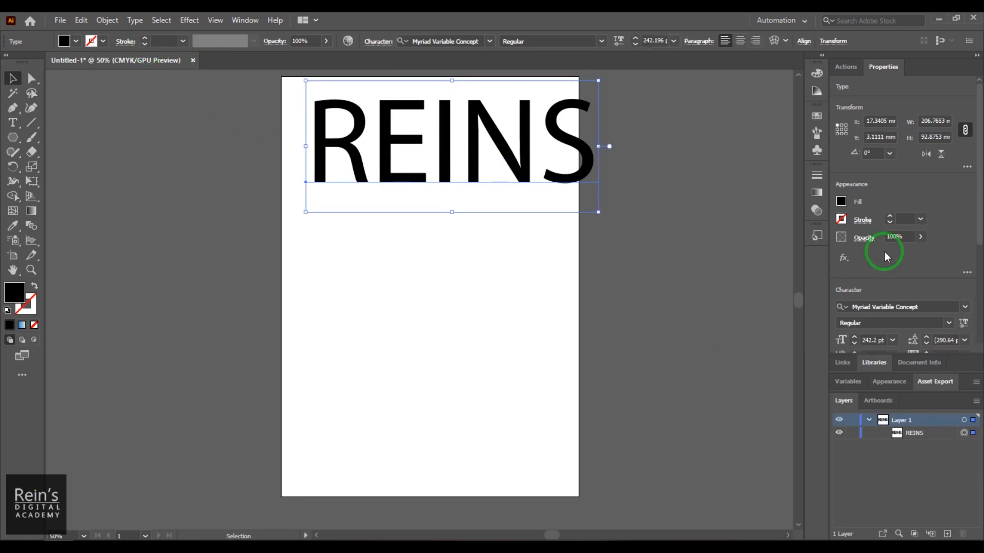
scroll(932, 302, down, 3)
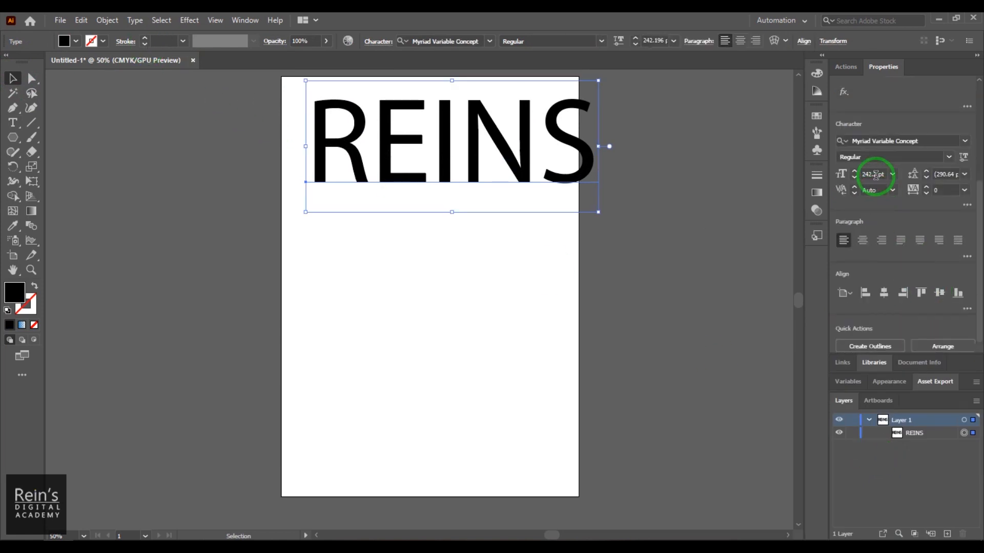
scroll(875, 175, down, 12)
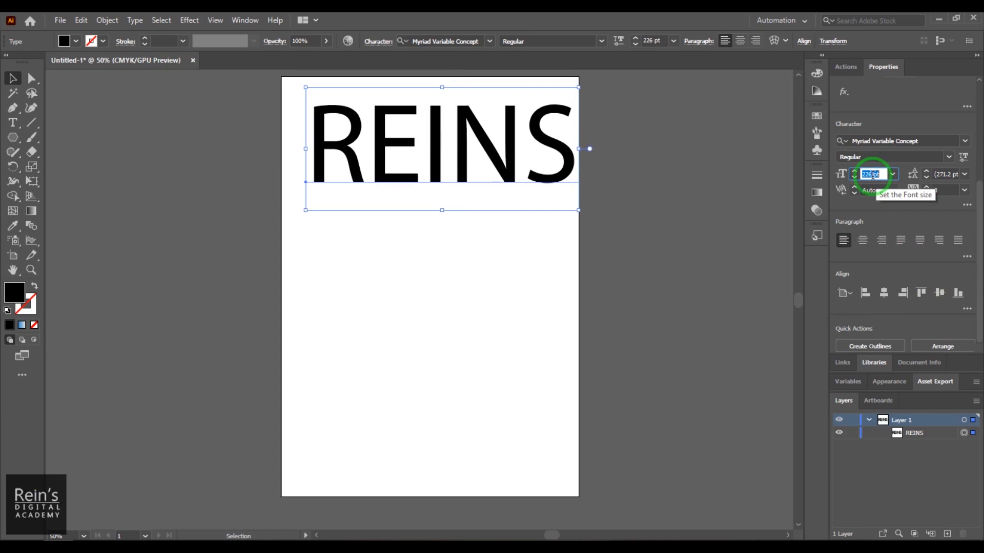
scroll(873, 175, down, 12)
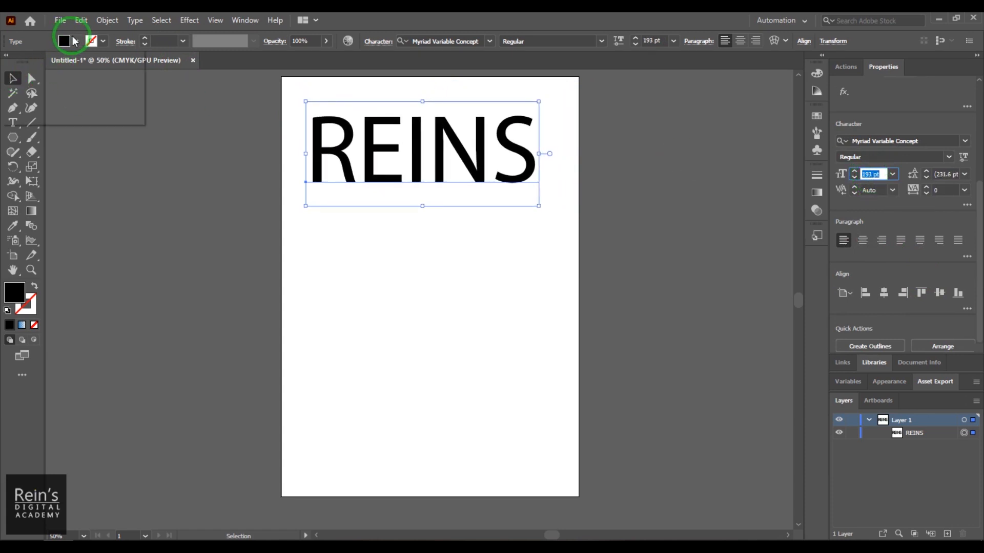
- Fill the REINS text with light blue, move it slightly higher, and place a copy near the artboard's bottom edge
click(75, 41)
click(86, 70)
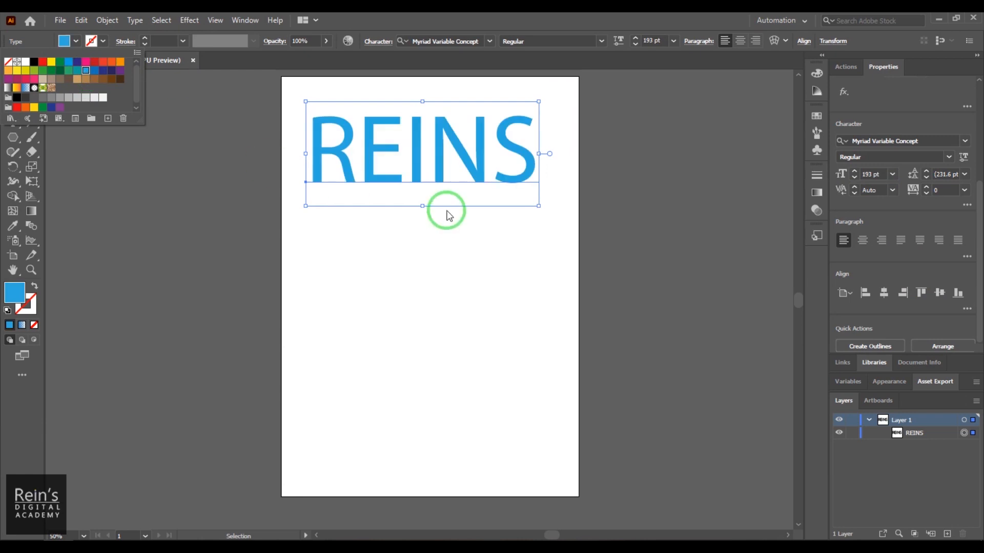
click(448, 215)
drag(451, 159, 468, 130)
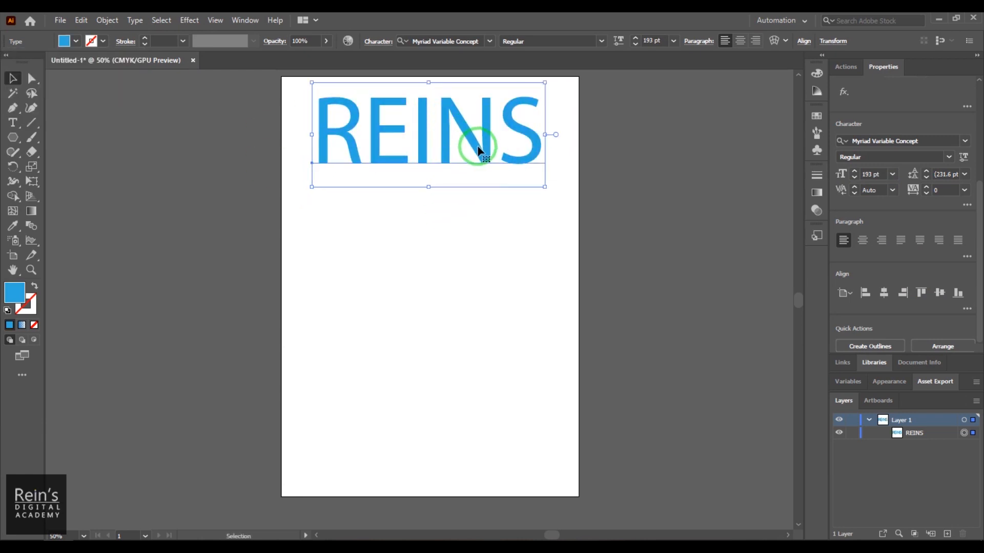
drag(477, 146, 481, 439)
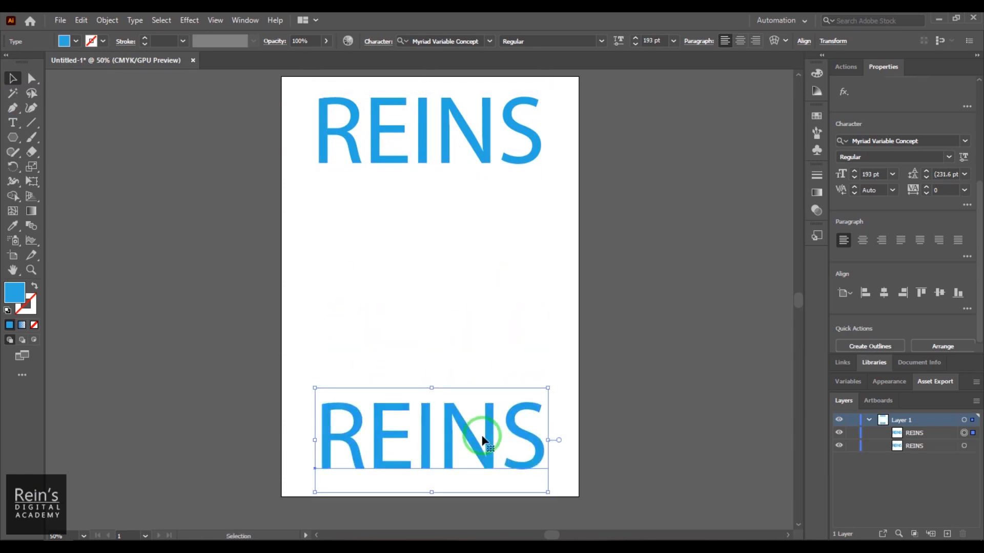
- Replace the wording of the lower REINS text with BLEND
click(13, 123)
click(359, 455)
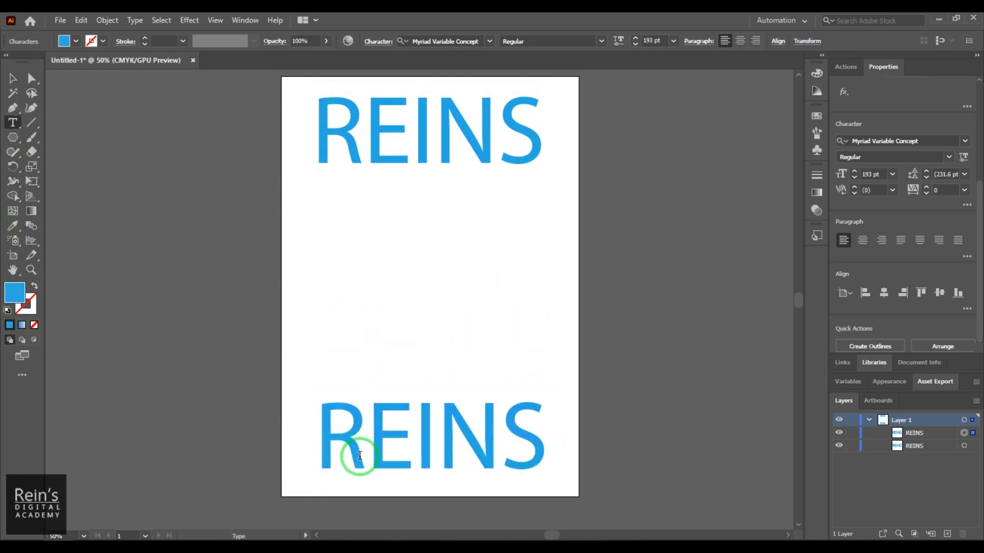
key(ctrl+a)
text(B)
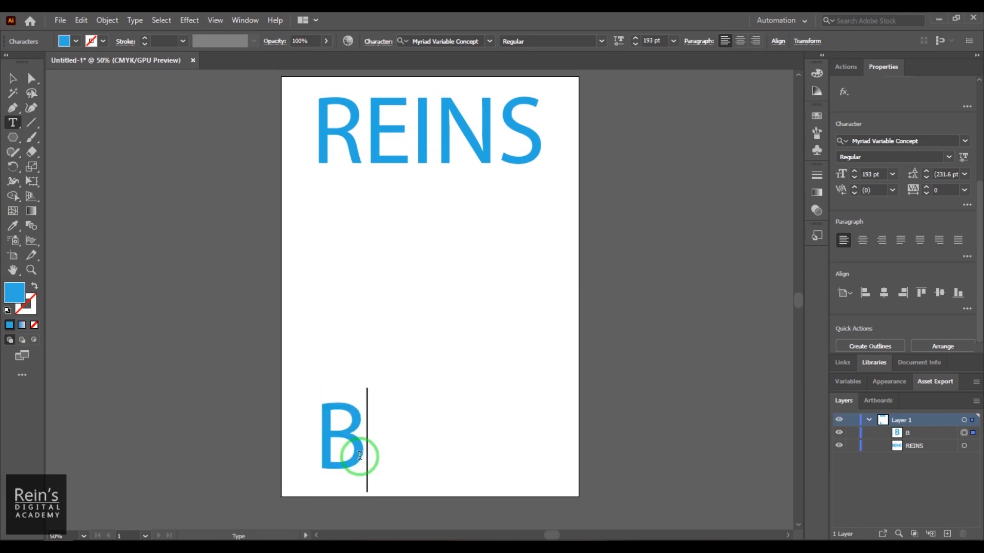
text(LEND)
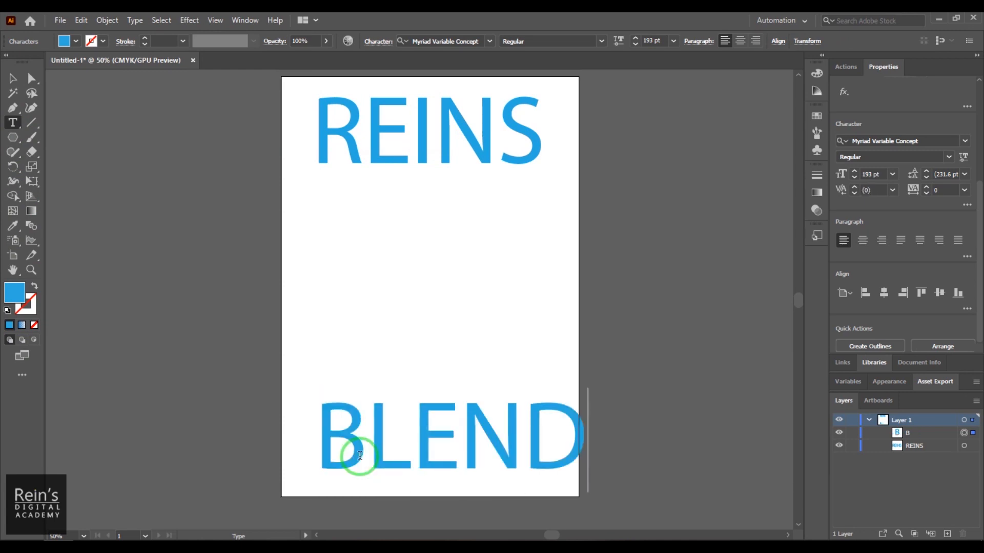
- Fill the whole BLEND text with dark navy blue
key(ctrl+a)
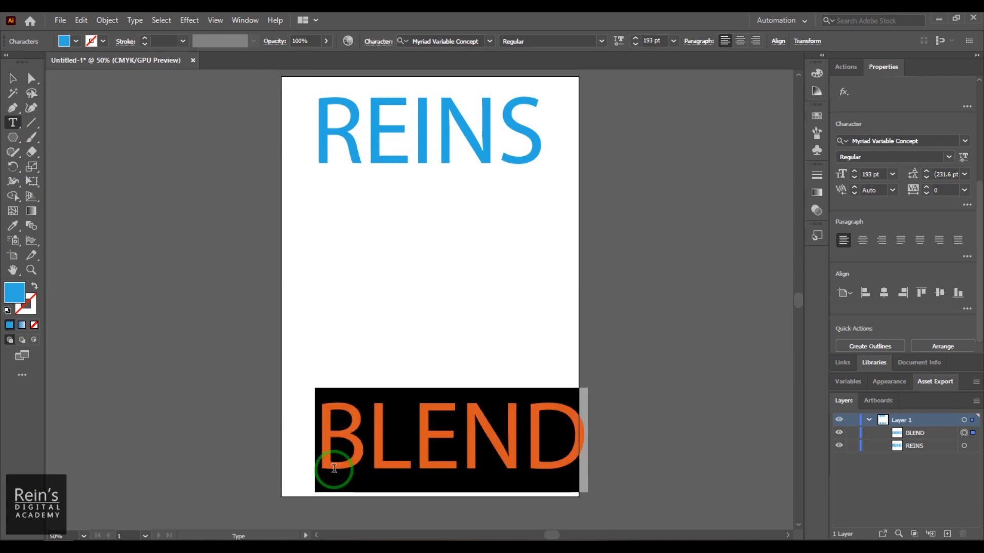
double_click(22, 296)
click(739, 235)
drag(759, 217, 761, 206)
click(851, 155)
- Reposition the BLEND and REINS texts within the artboard and align their horizontal centers
click(13, 78)
drag(340, 438, 318, 446)
drag(424, 150, 418, 150)
shift+click(423, 413)
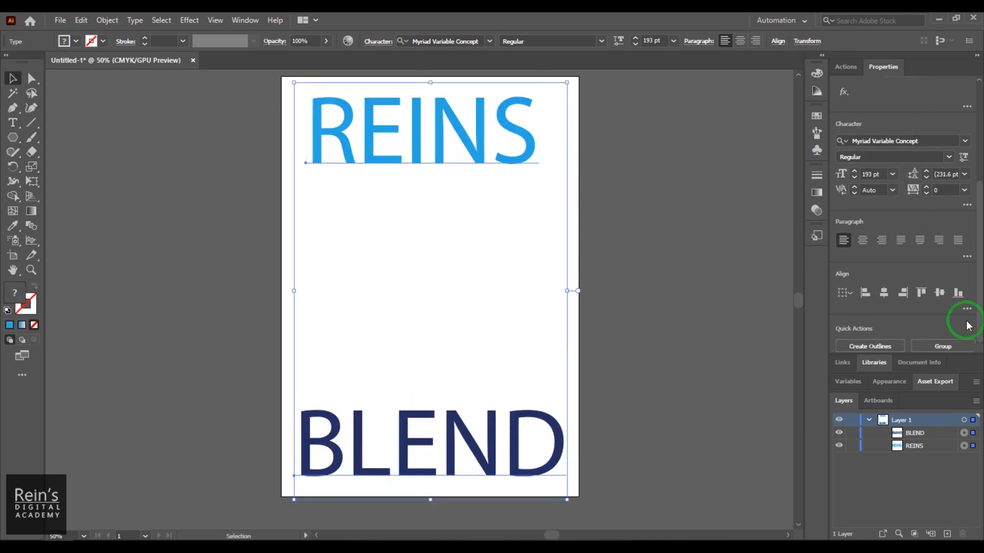
click(884, 293)
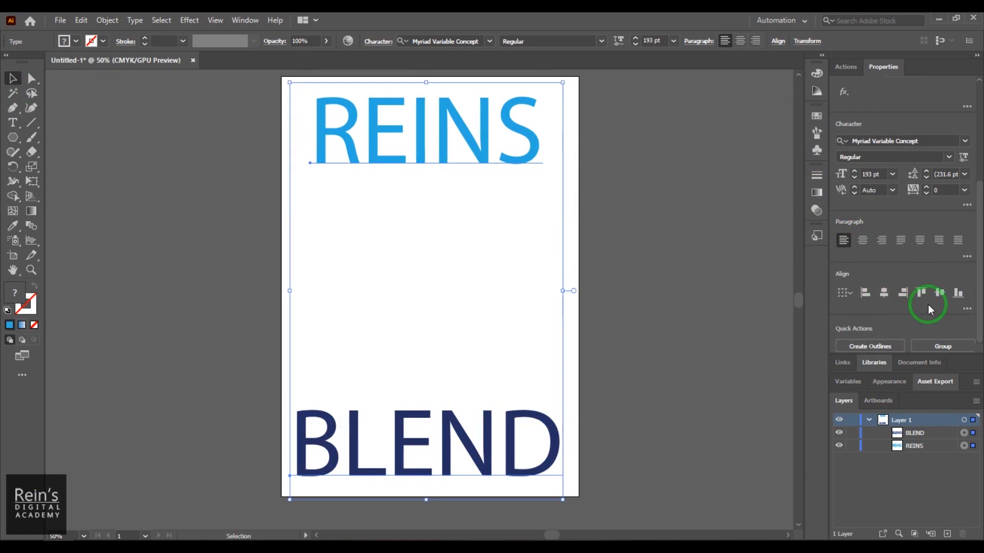
click(398, 221)
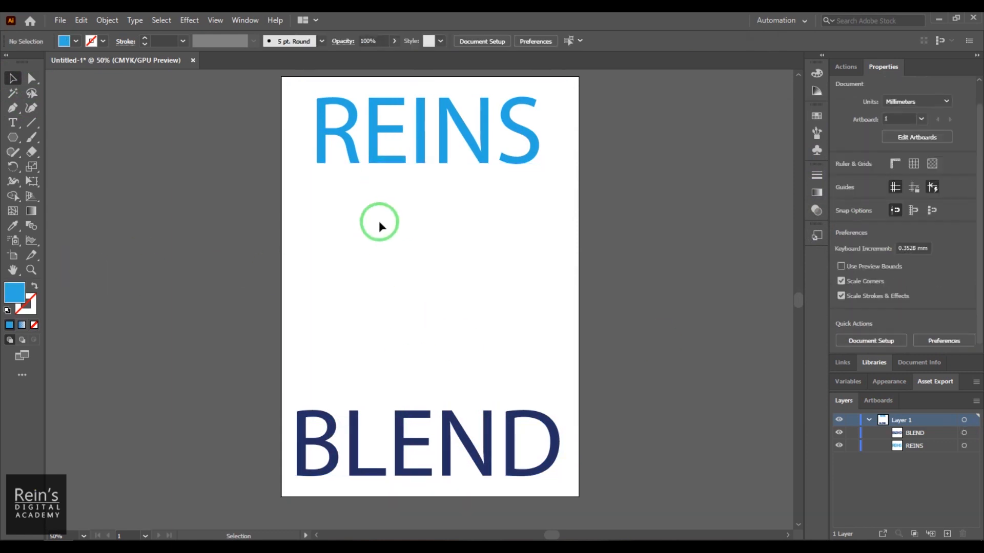
- Blend the REINS text into the BLEND text with the Blend tool
click(31, 225)
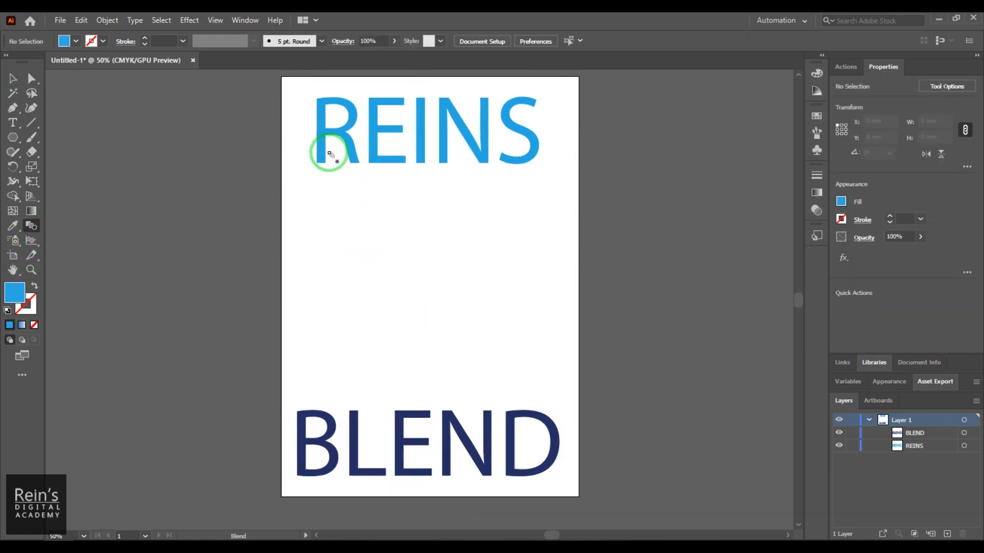
click(340, 132)
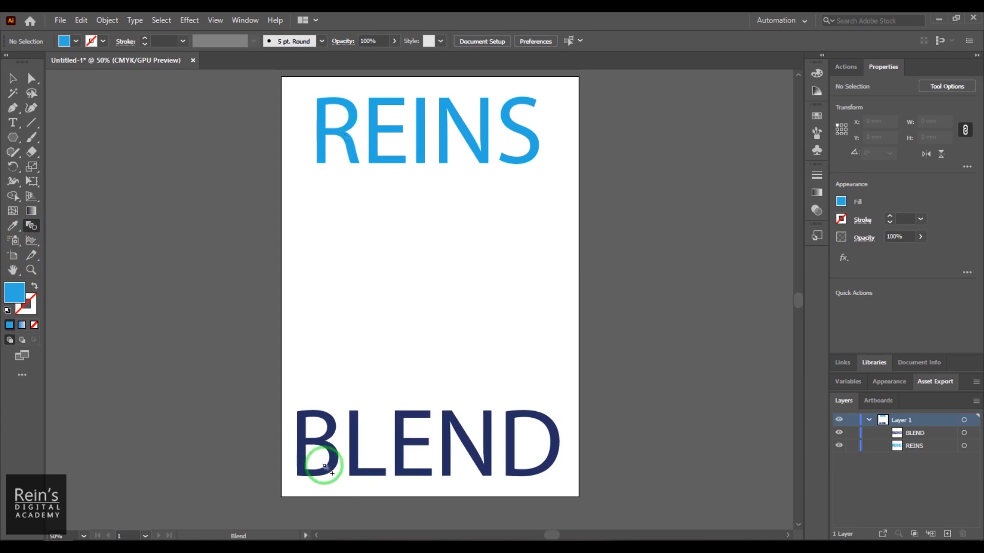
click(329, 425)
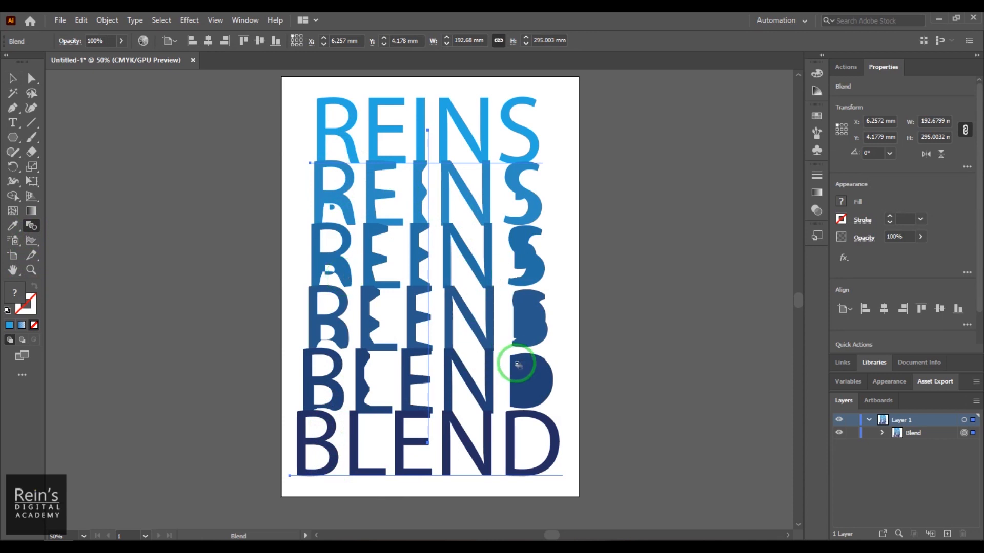
- Set the text blend's spacing to a Specified Distance of 19 mm, keeping the Align to Page orientation
double_click(34, 225)
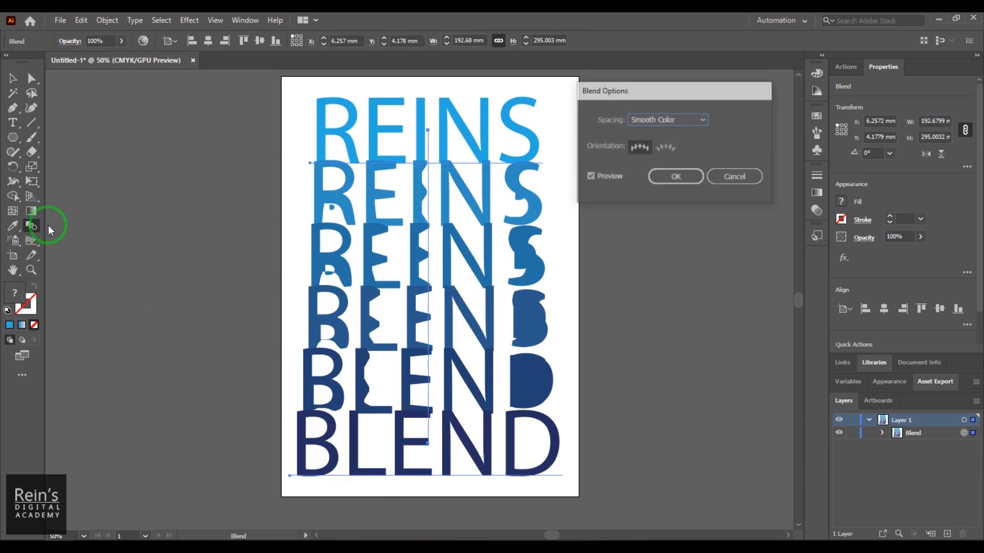
click(685, 121)
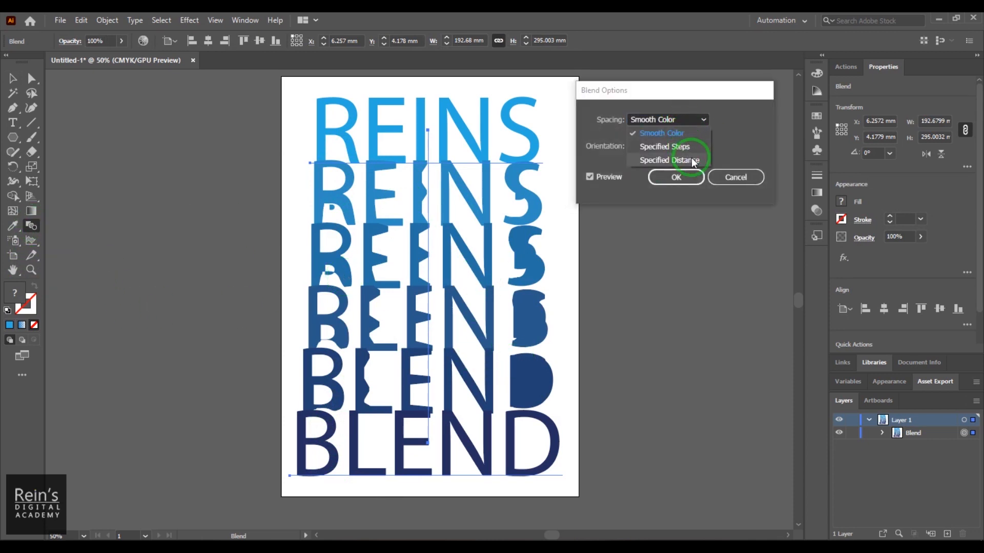
click(669, 159)
drag(724, 120, 713, 121)
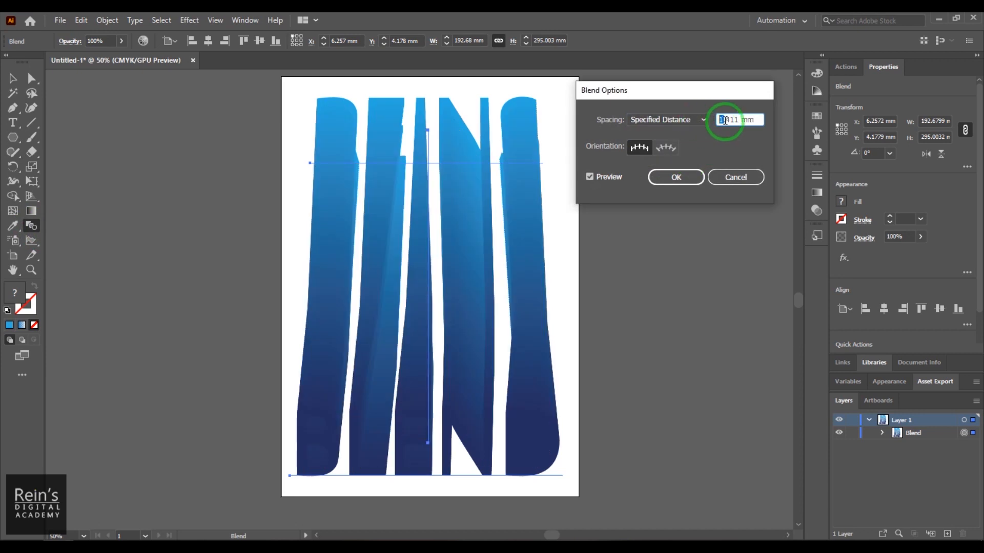
key(Up)
key(Up)
key(Up)
key(Up)
key(Up)
key(Up)
key(Up)
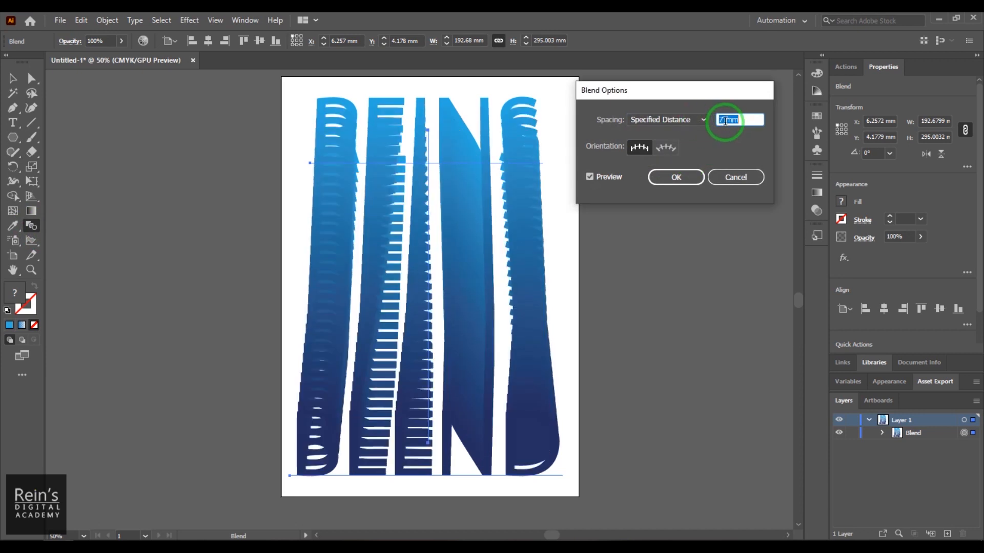
key(Up)
key(Up)
key(Up)
key(Up)
key(Up)
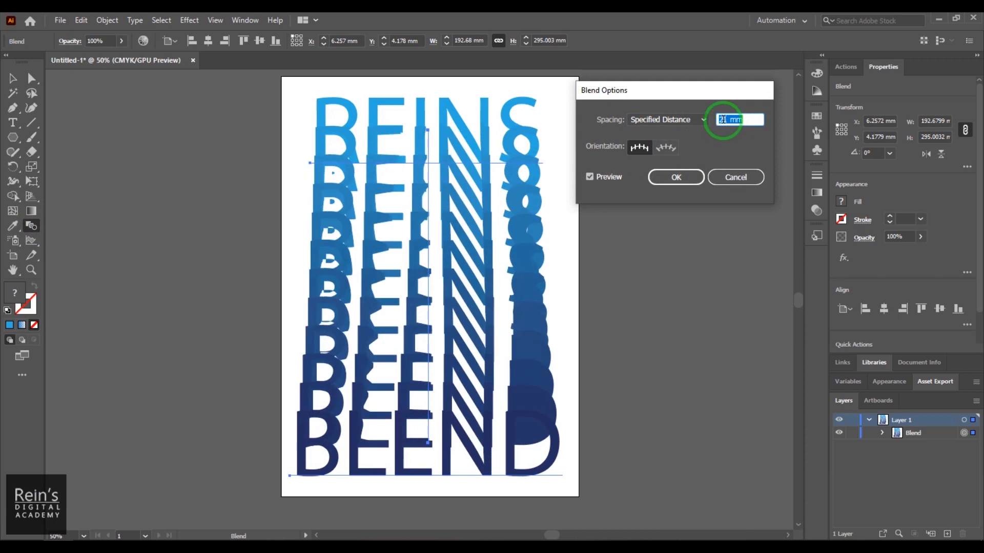
key(Up)
key(Up)
key(Up)
key(Up)
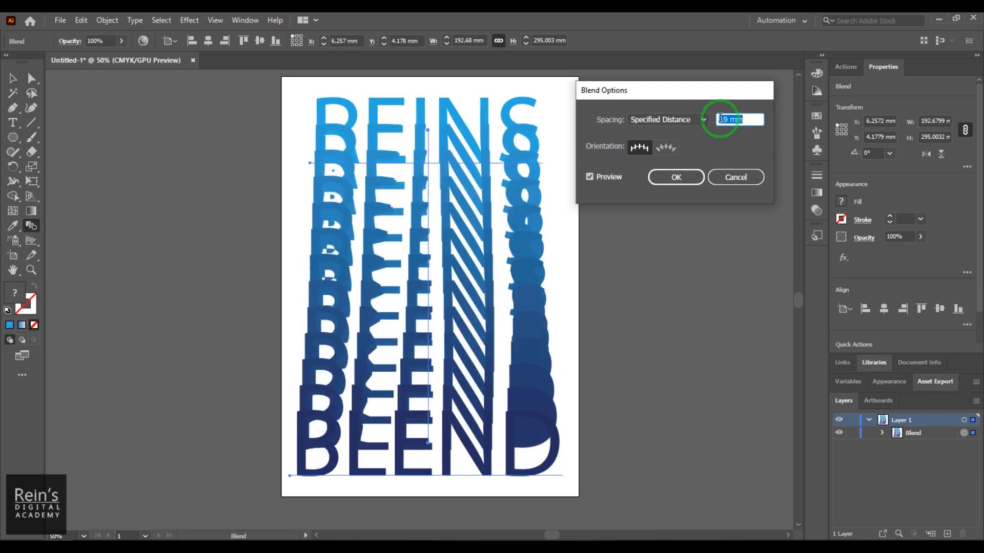
click(645, 148)
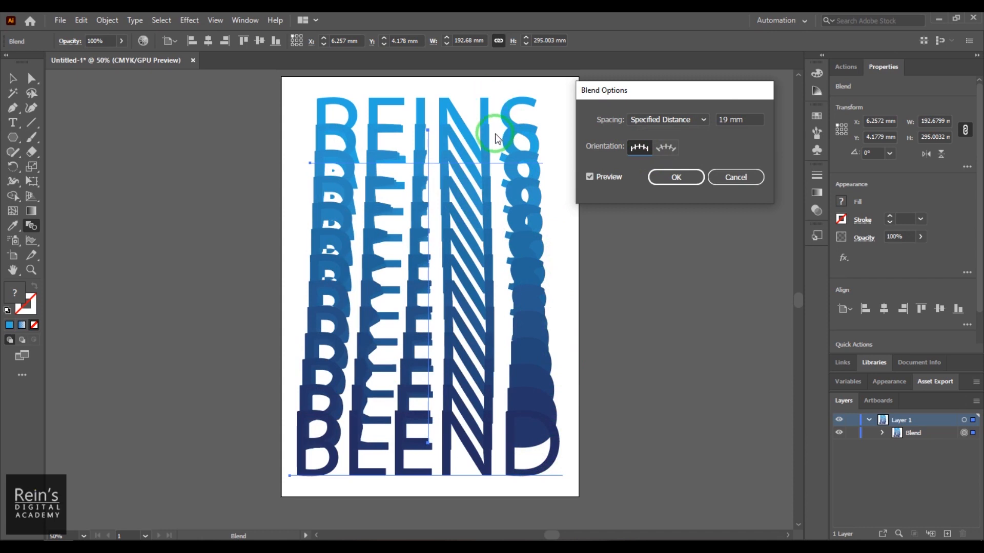
click(689, 179)
- Move the text blend to the artboard's left edge, and delete it to clear the artboard
click(13, 78)
click(635, 229)
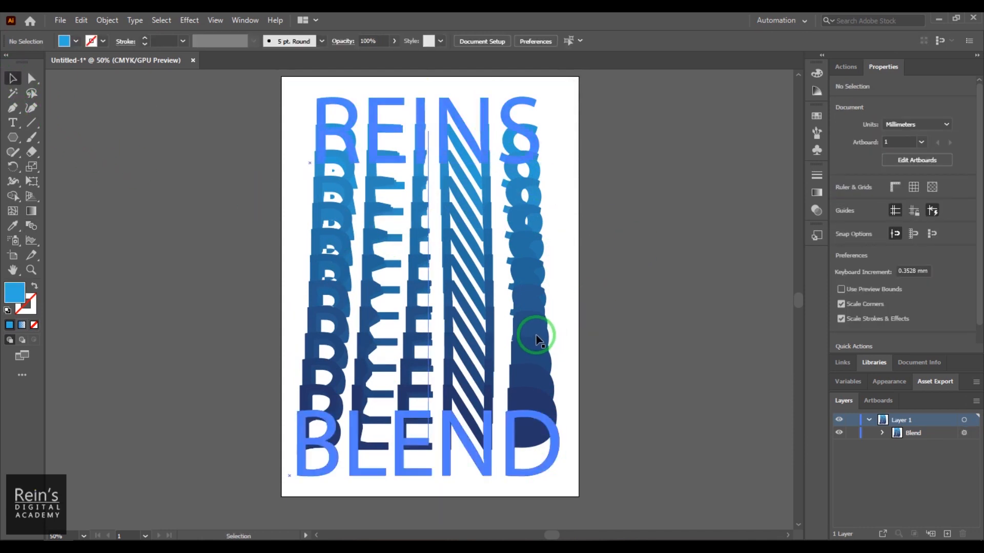
drag(544, 325, 533, 327)
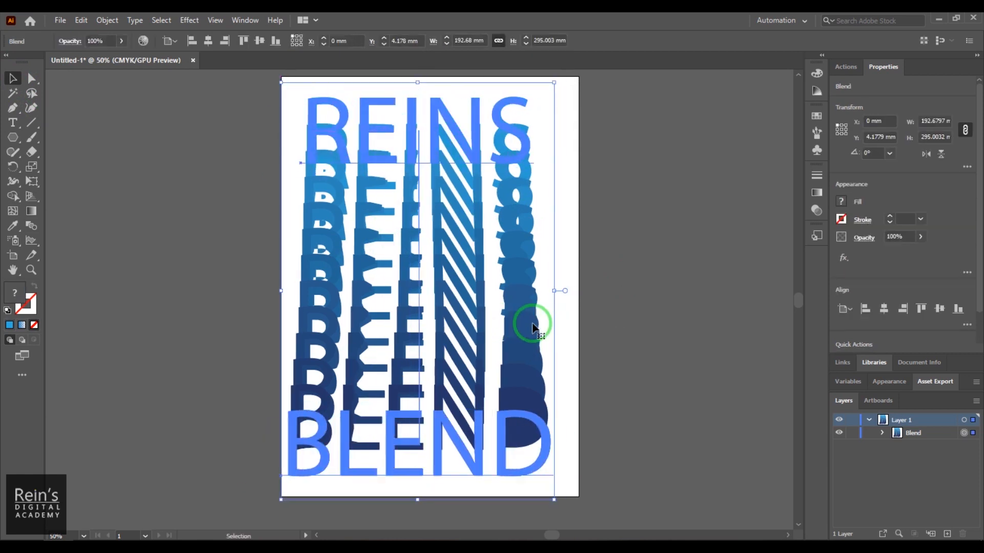
key(Delete)
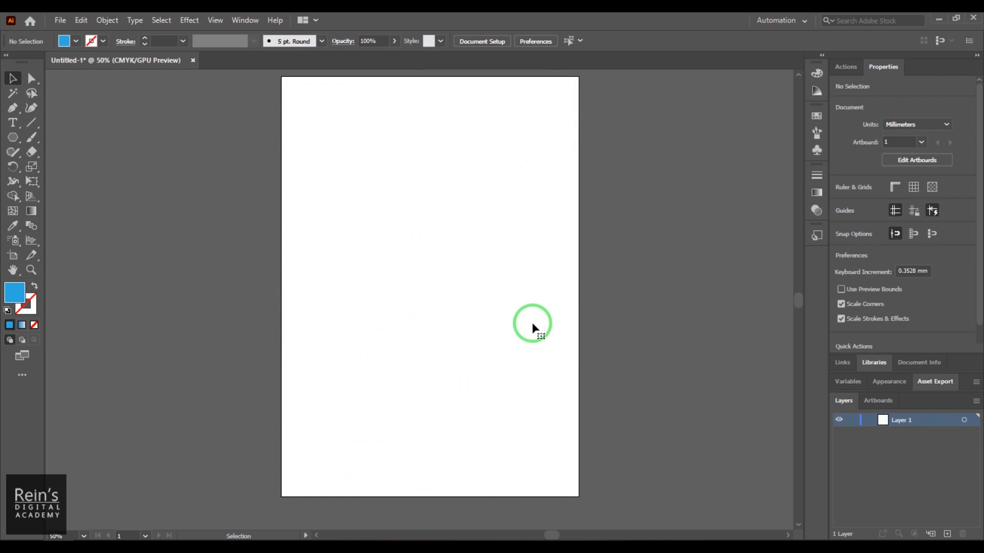
- Draw a 210 × 297 mm rectangle covering the whole artboard and give it a freeform gradient fill using points
click(14, 138)
click(72, 133)
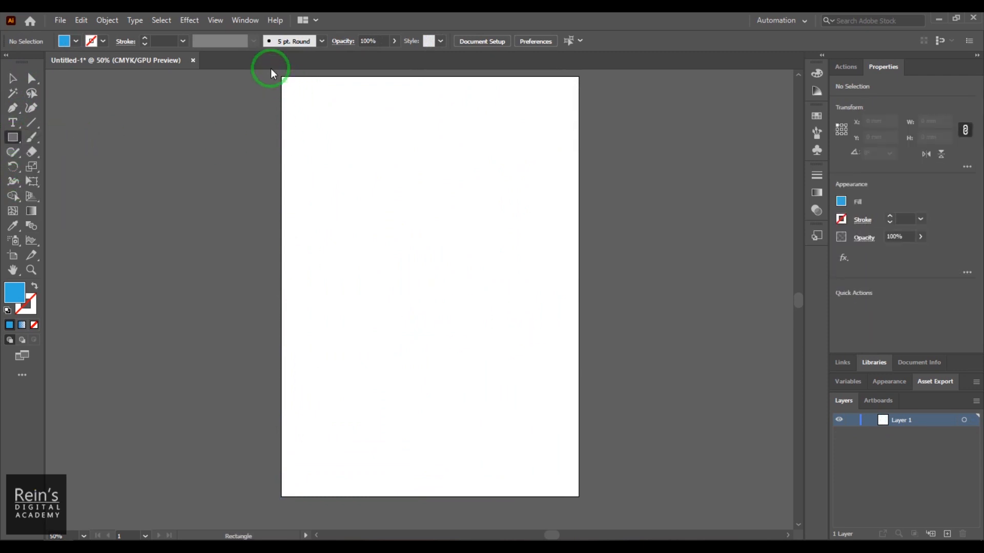
drag(282, 76, 579, 496)
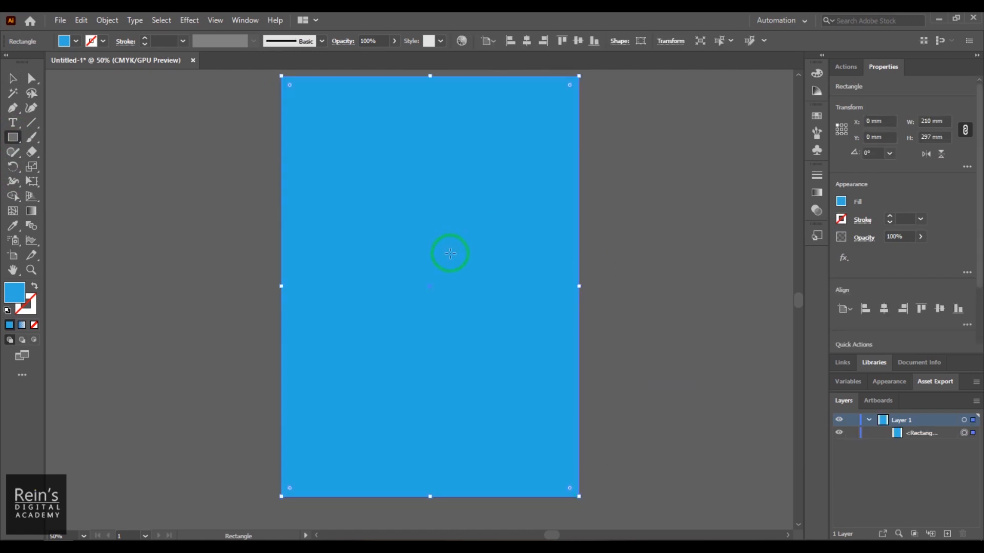
click(817, 194)
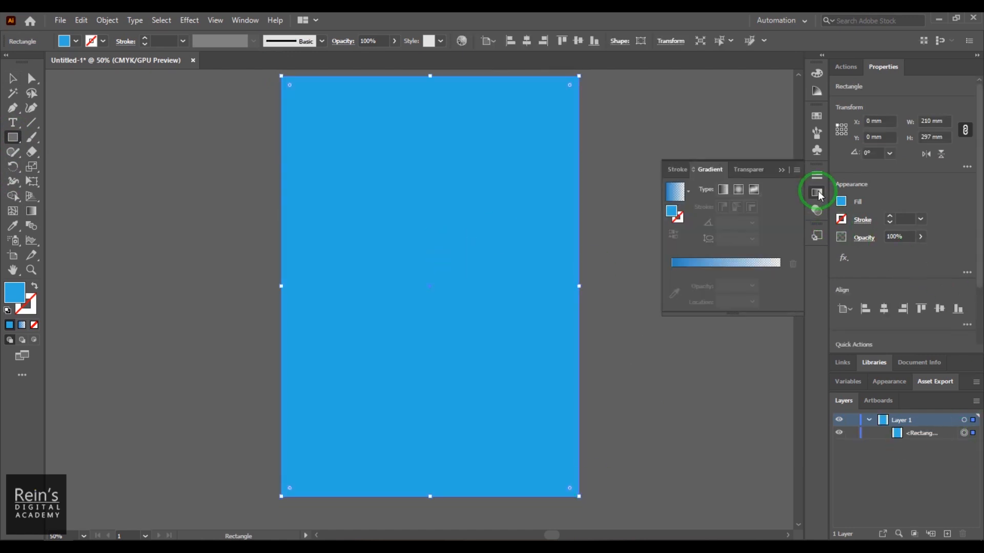
click(755, 191)
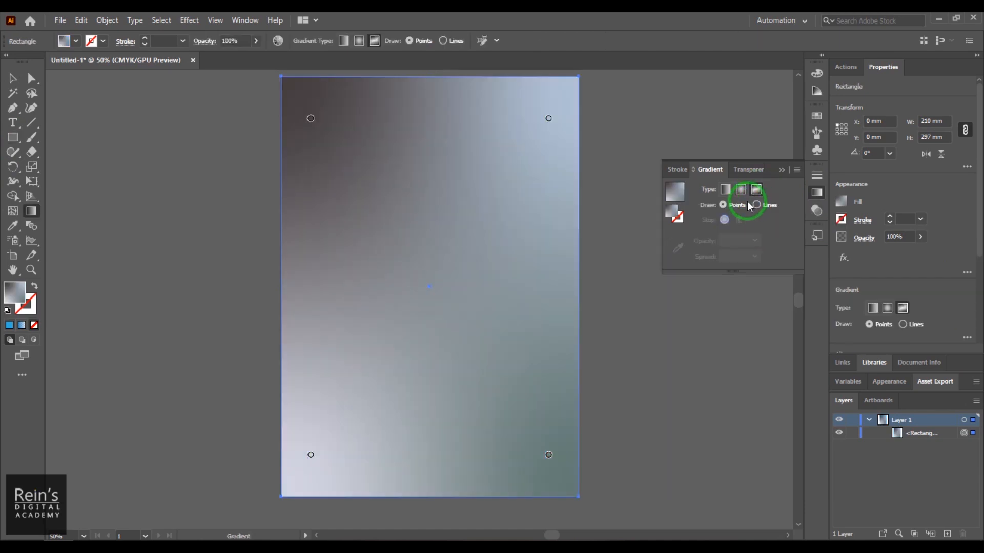
- Recolor the rectangle's upper-left gradient stop medium blue and its upper-right stop dark blue
double_click(311, 119)
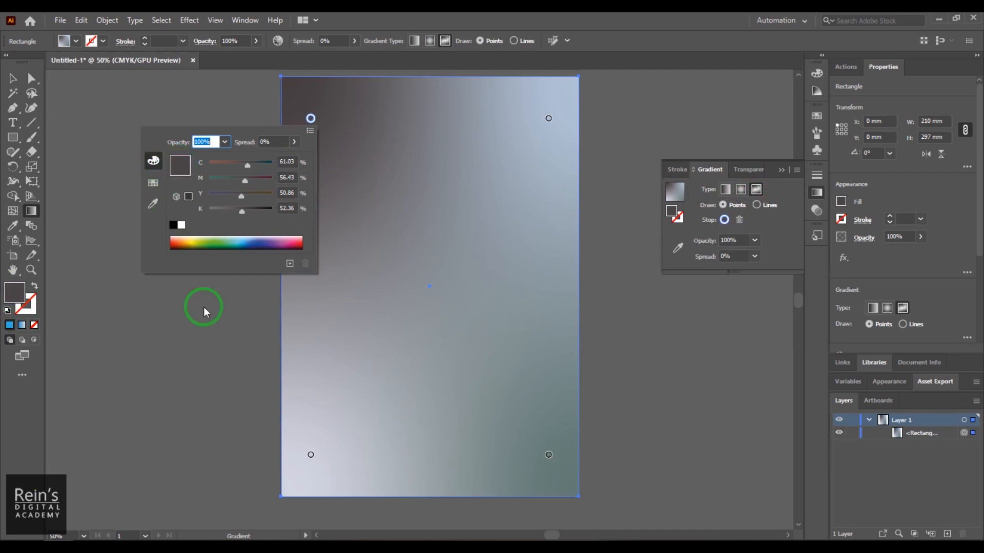
click(251, 239)
drag(246, 242, 245, 239)
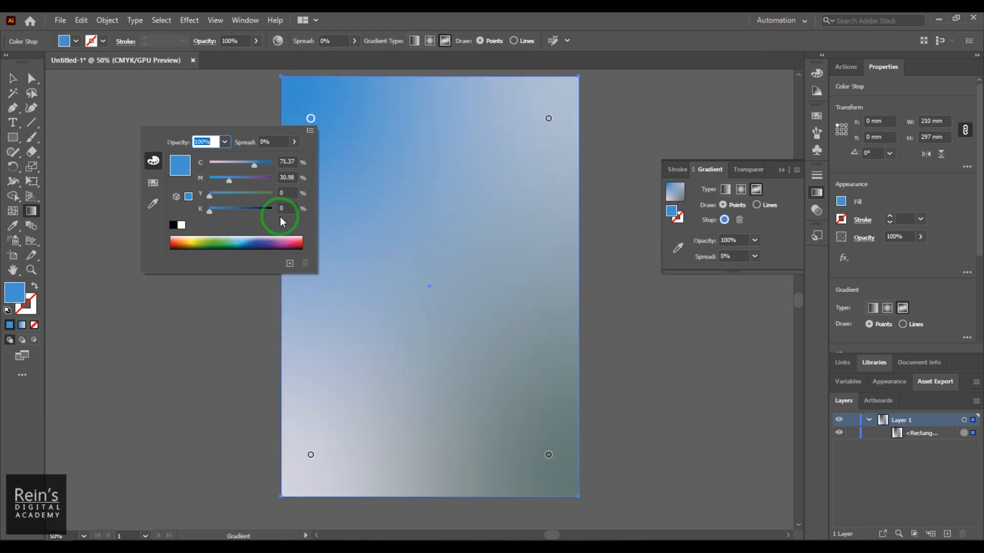
click(552, 124)
double_click(548, 120)
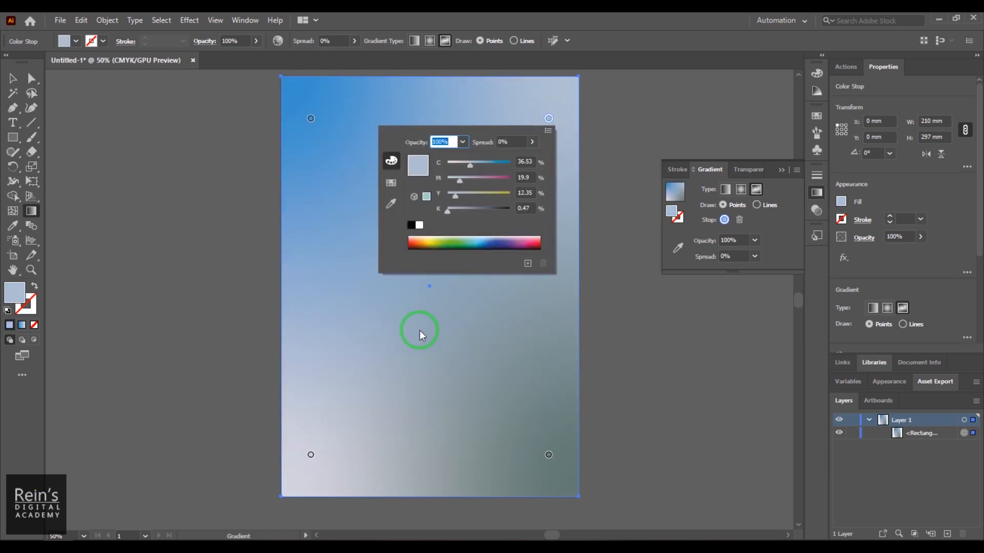
drag(425, 234, 492, 239)
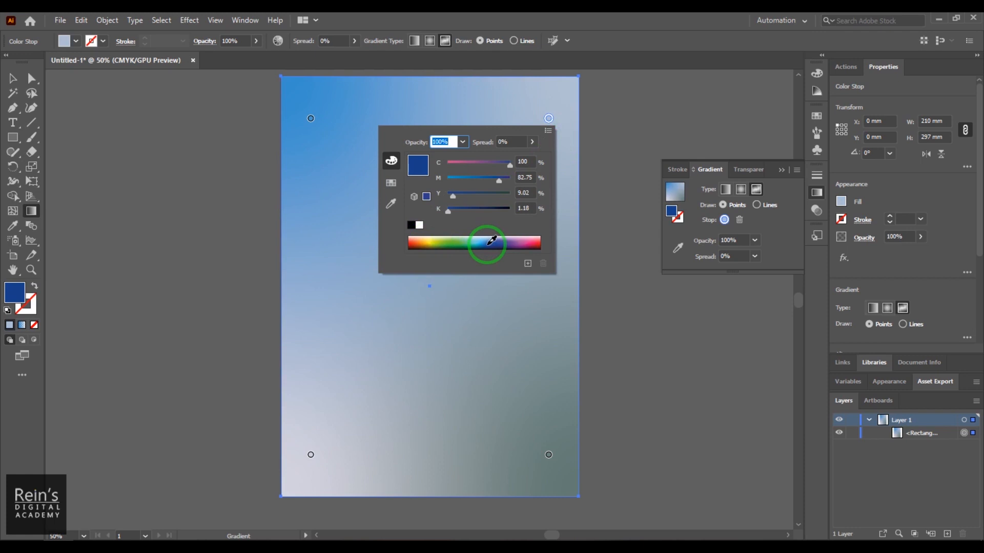
- Recolor the rectangle's lower-left gradient stop dark blue and its lower-right stop very dark navy, and deselect the rectangle
click(311, 454)
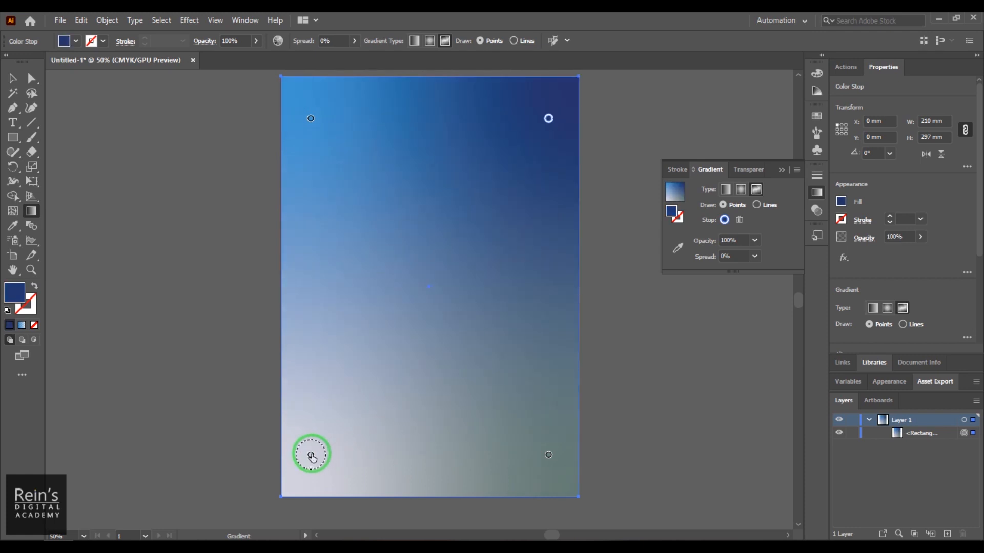
double_click(311, 454)
drag(240, 416, 254, 418)
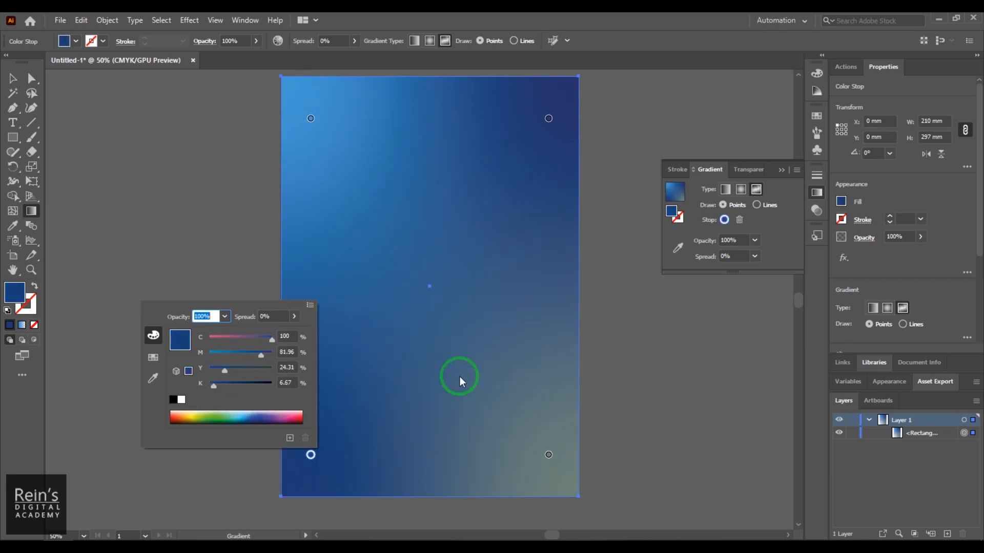
click(549, 455)
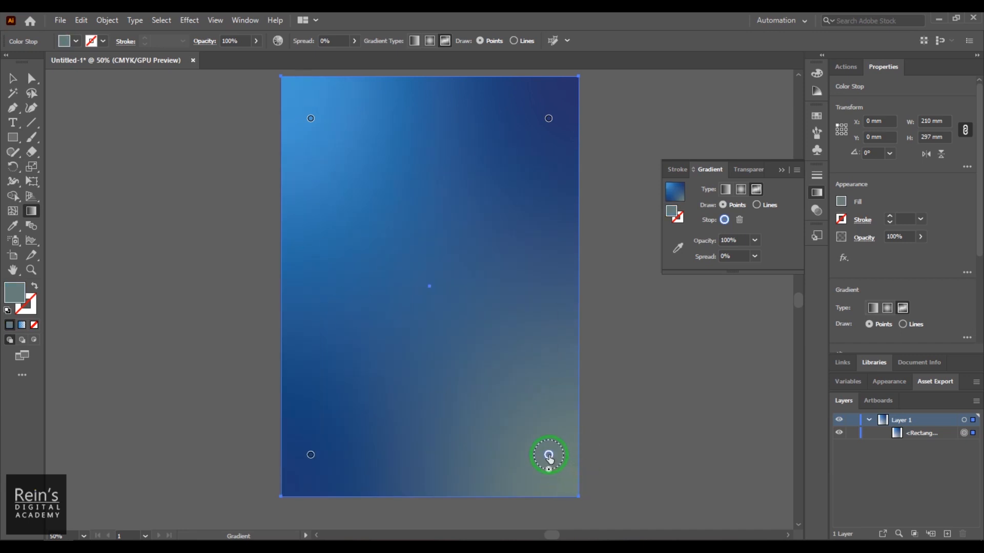
double_click(549, 456)
drag(489, 411, 501, 413)
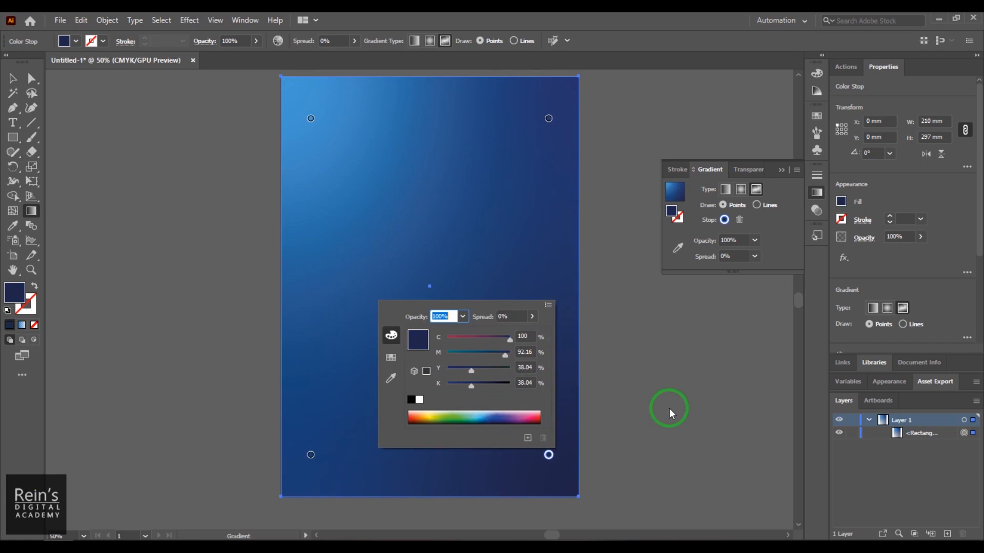
click(11, 80)
click(12, 78)
click(491, 296)
click(684, 369)
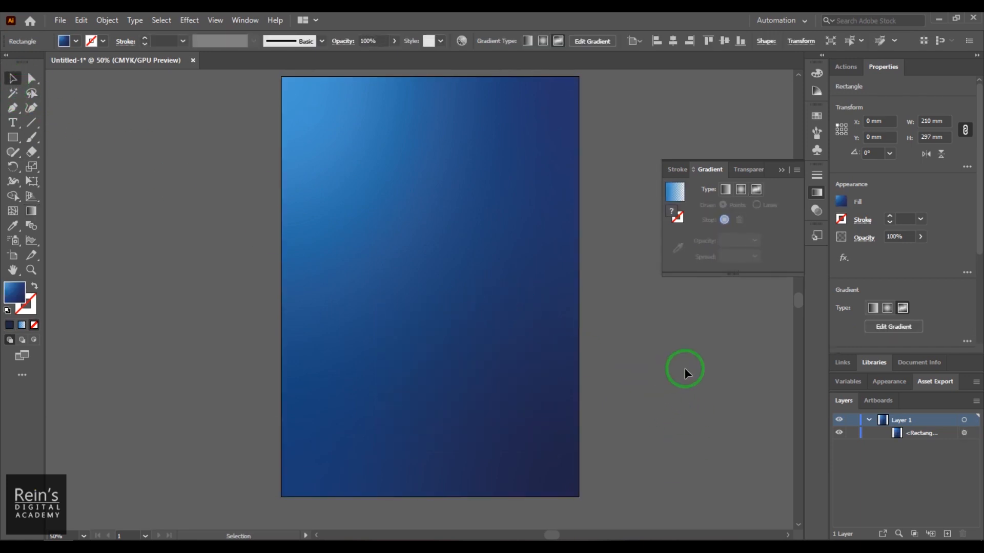
- Draw an open wavy path with the Pen tool across the rectangle's upper part, about 238 mm wide and 33 mm high
click(14, 110)
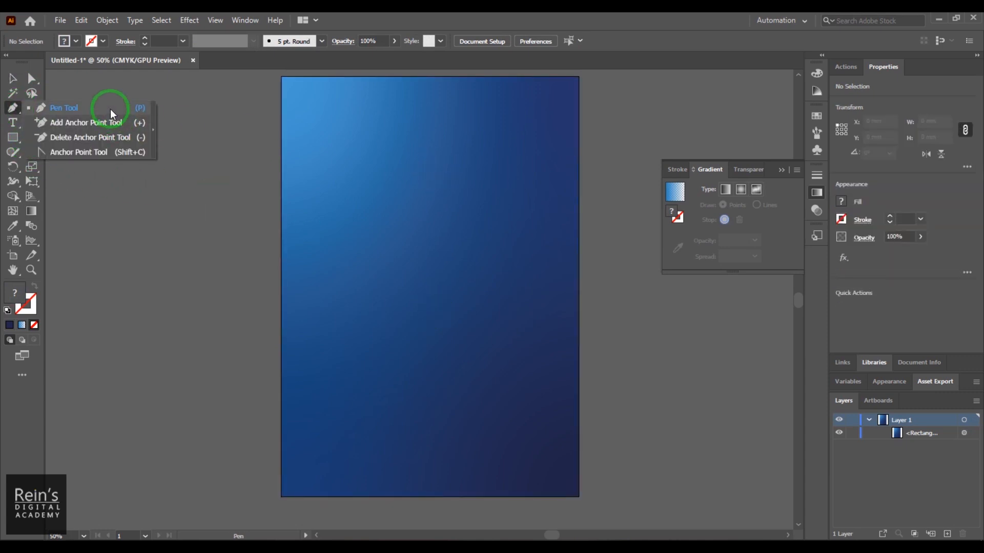
click(102, 96)
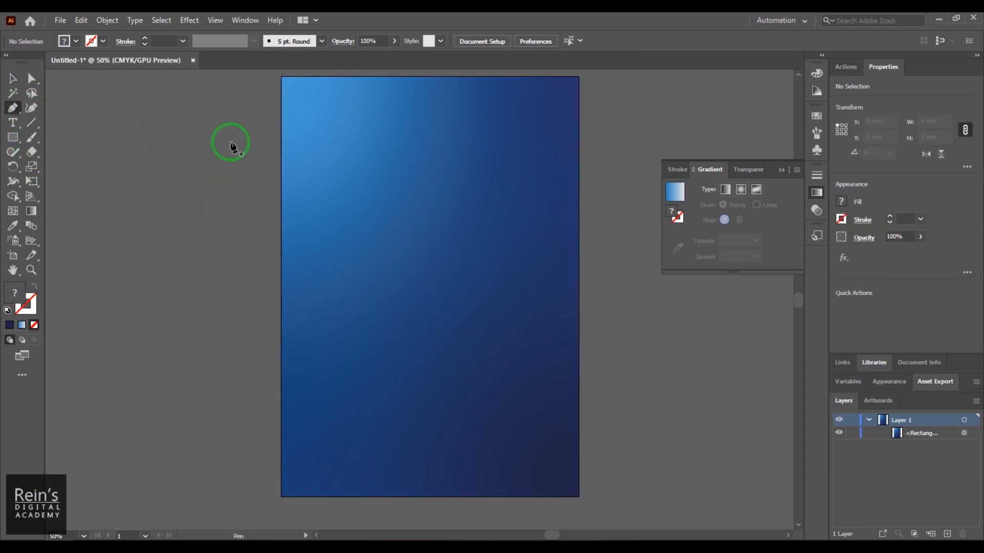
click(267, 116)
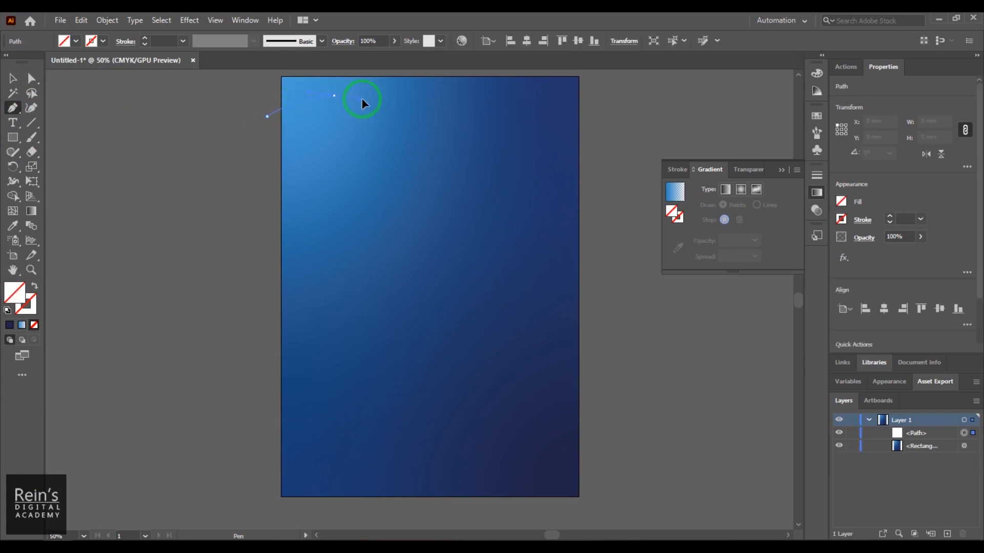
drag(362, 99, 367, 101)
drag(471, 127, 528, 125)
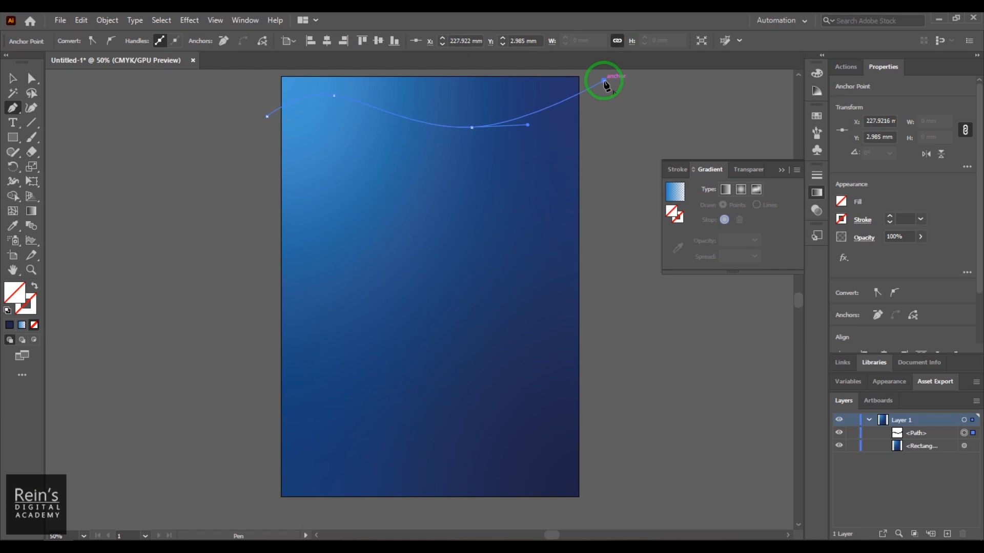
click(604, 81)
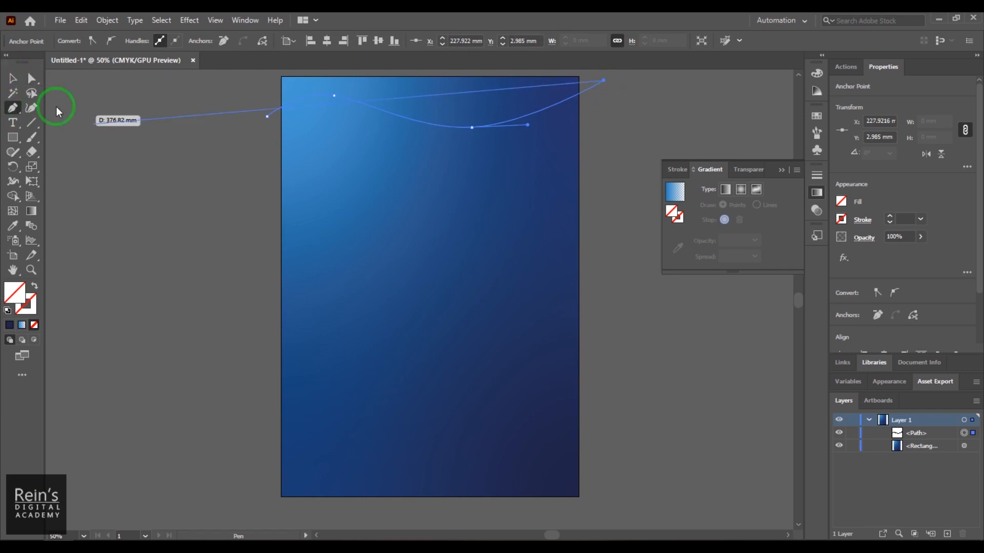
click(13, 78)
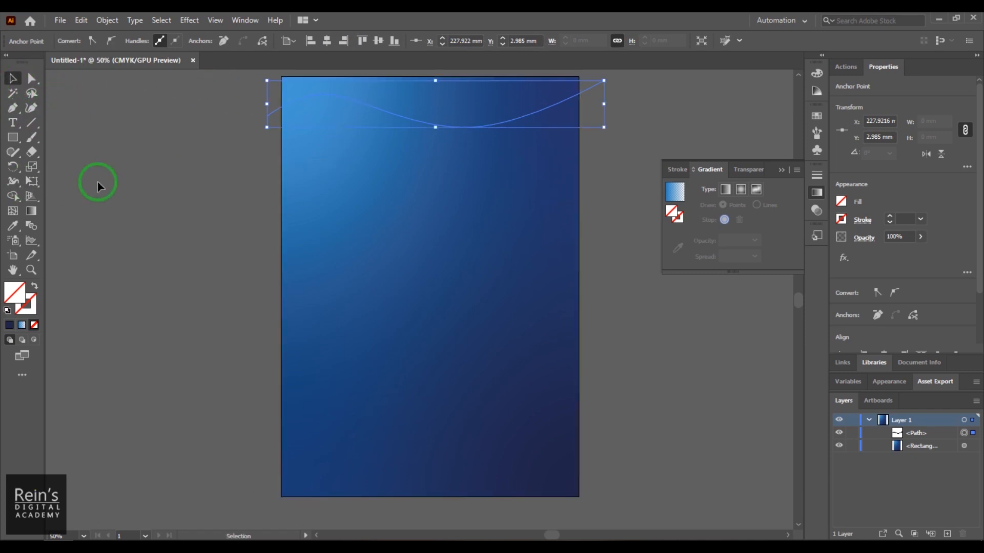
- Give the wavy path an 8 pt stroke with the blue Fading Sky gradient, and deselect it
click(269, 115)
click(273, 116)
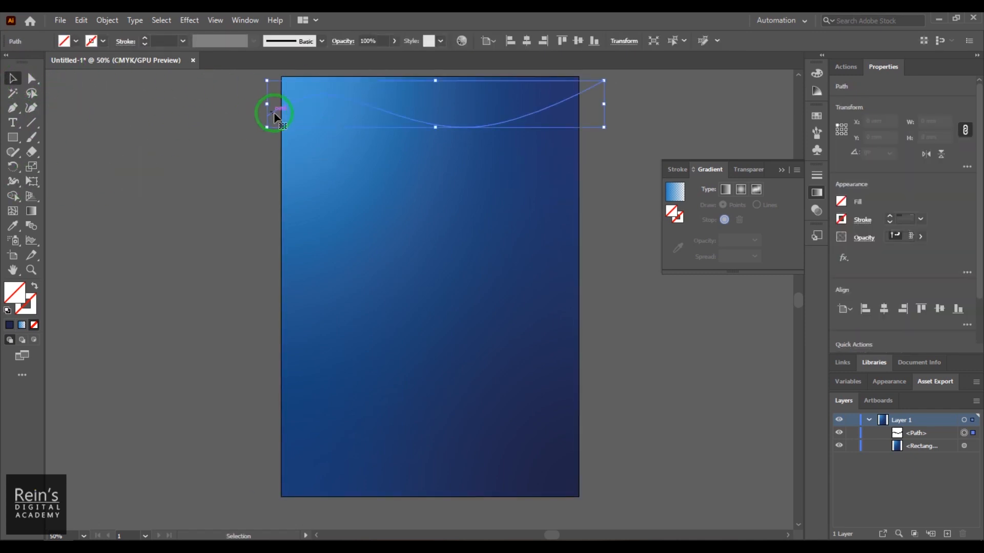
click(103, 43)
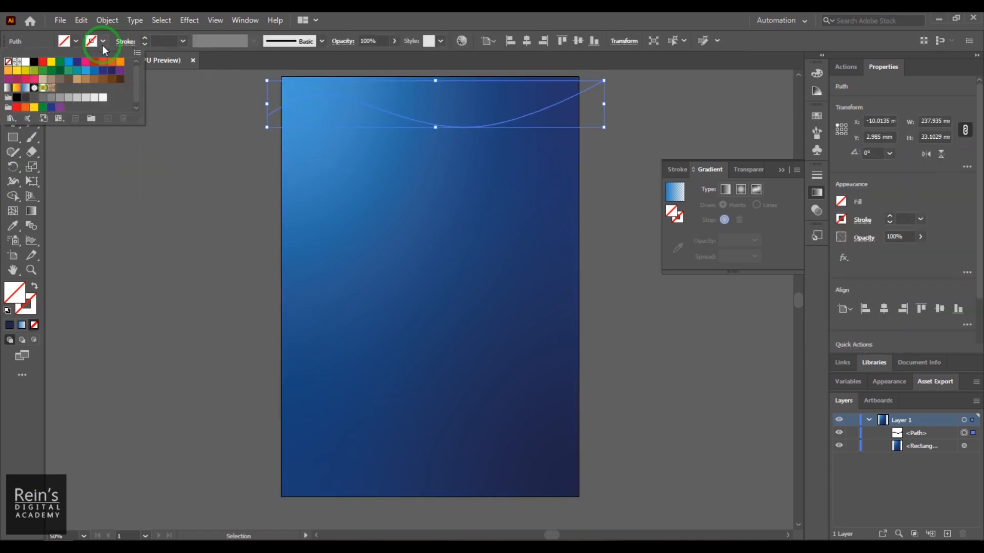
click(26, 88)
click(167, 161)
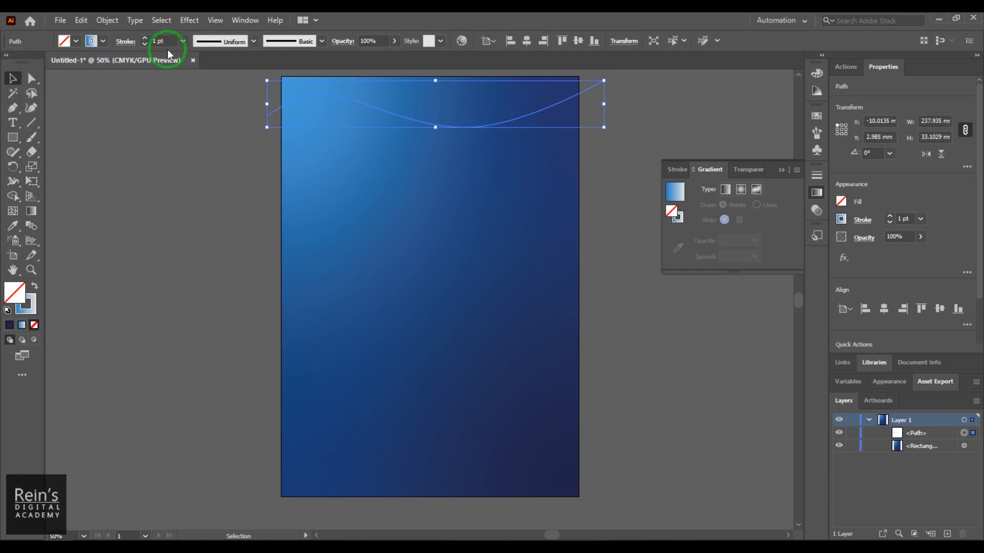
click(156, 41)
scroll(153, 44, up, 7)
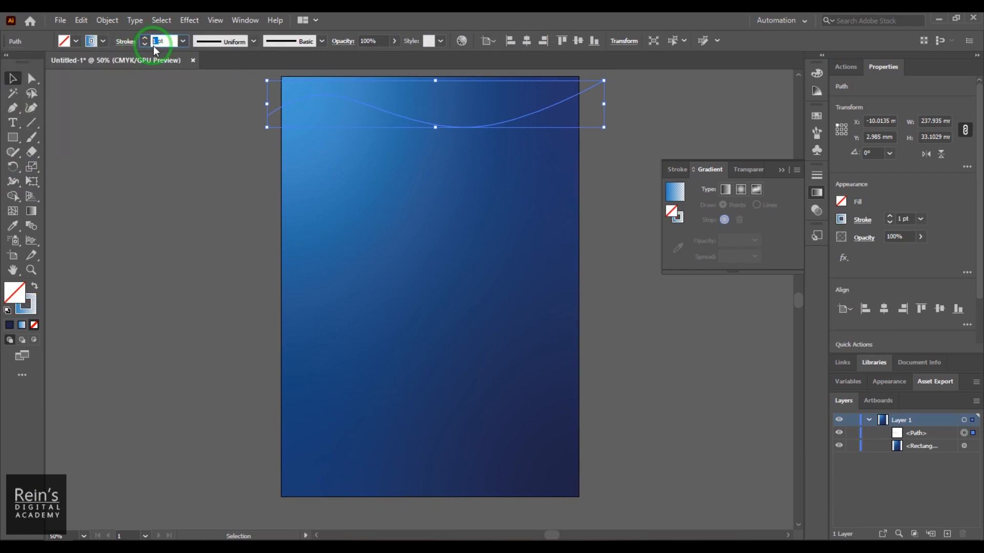
click(180, 155)
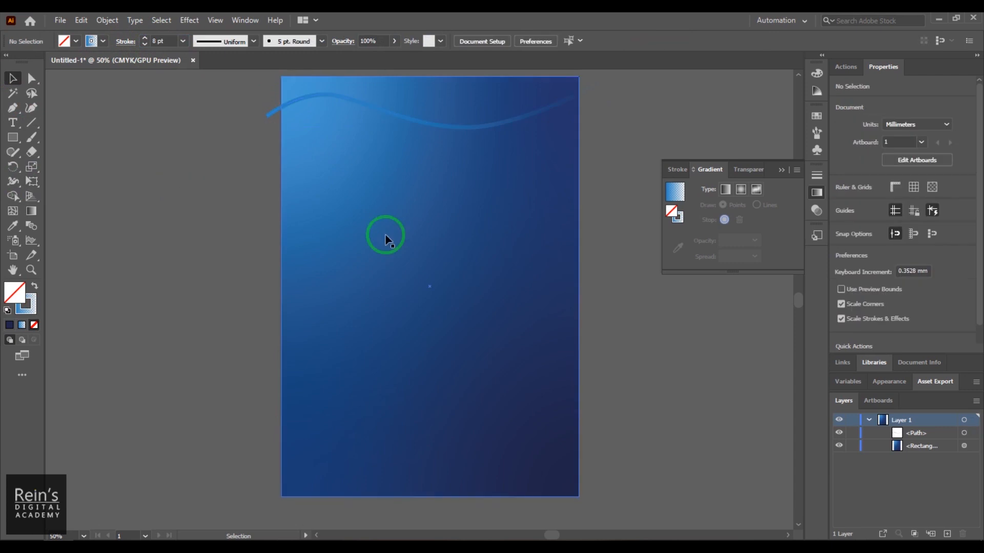
- Try a linear gradient fill on the wavy path, and open its fill color for editing without changing it
click(488, 129)
click(269, 116)
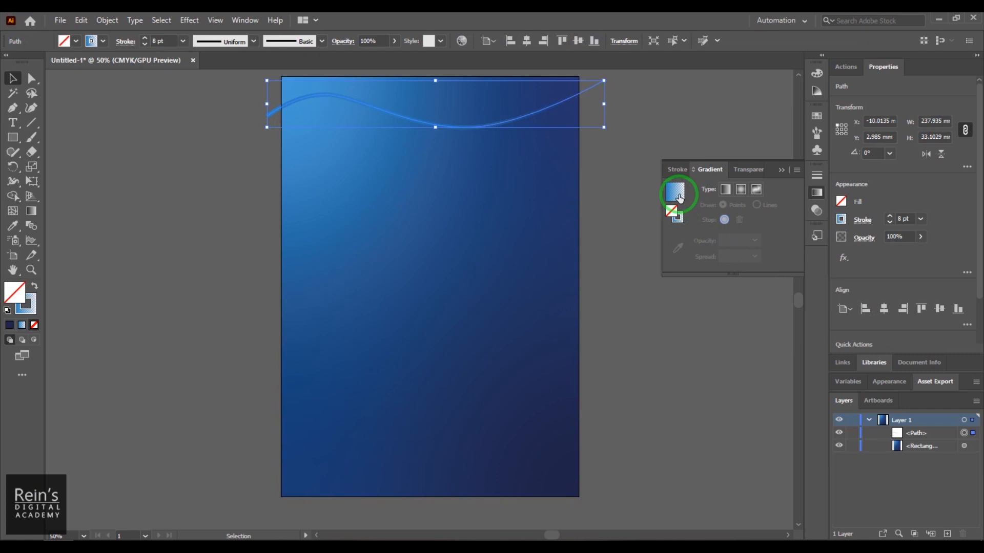
click(724, 189)
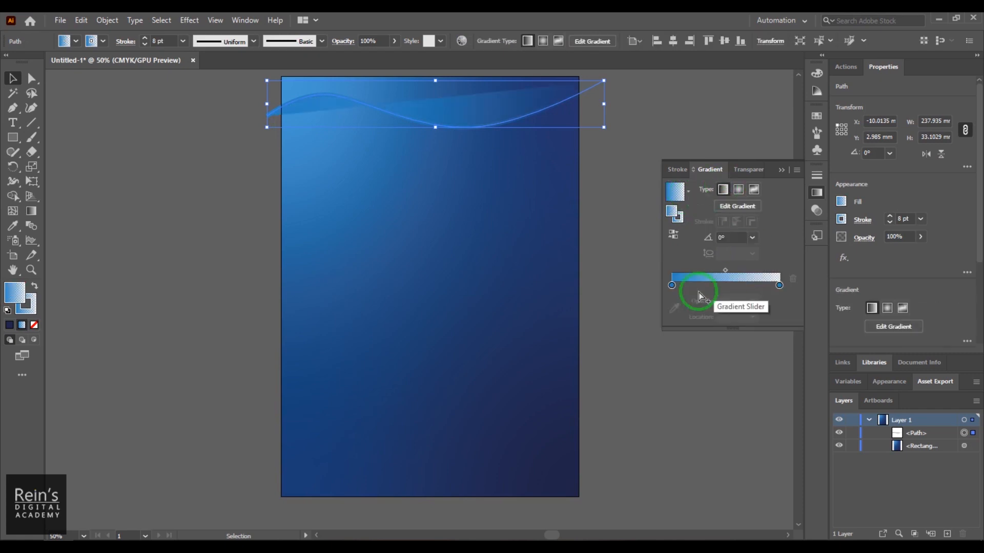
double_click(673, 215)
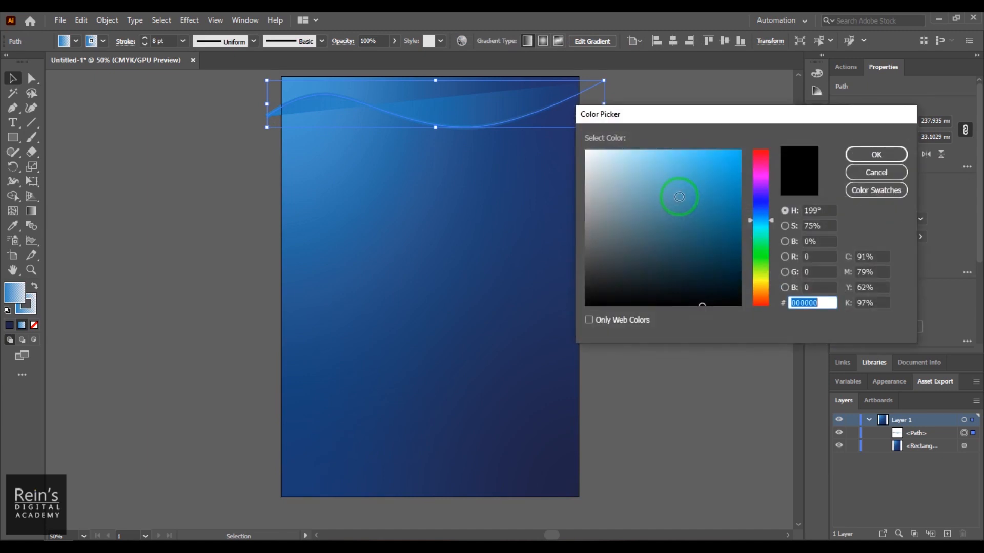
click(816, 173)
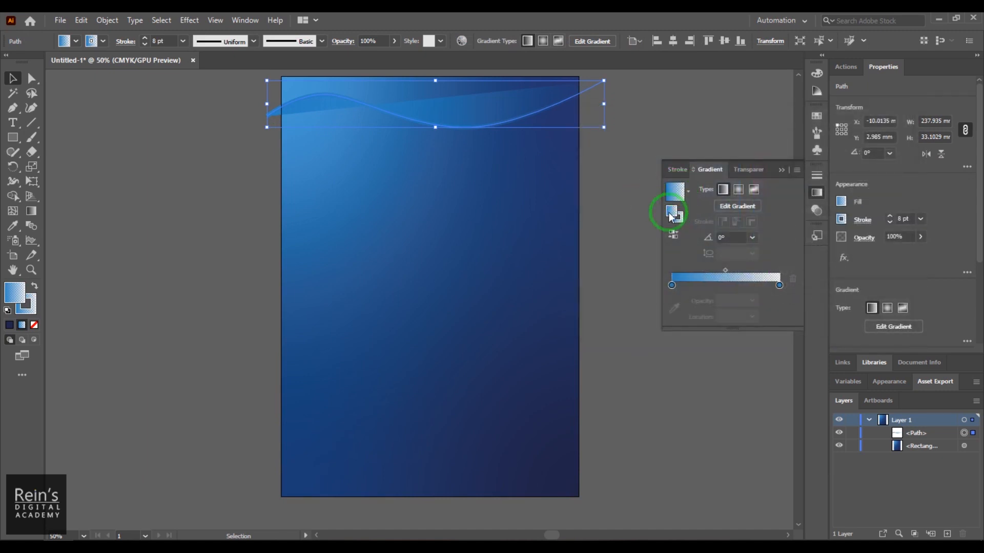
double_click(671, 215)
click(856, 173)
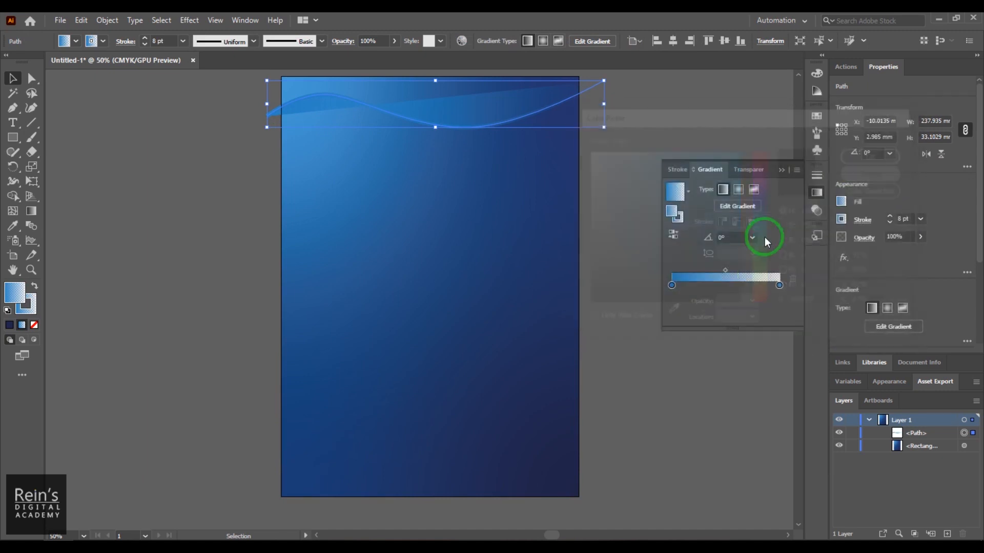
- Remove the gradient fill from the wavy path, keeping its stroke, and deselect the path
click(688, 191)
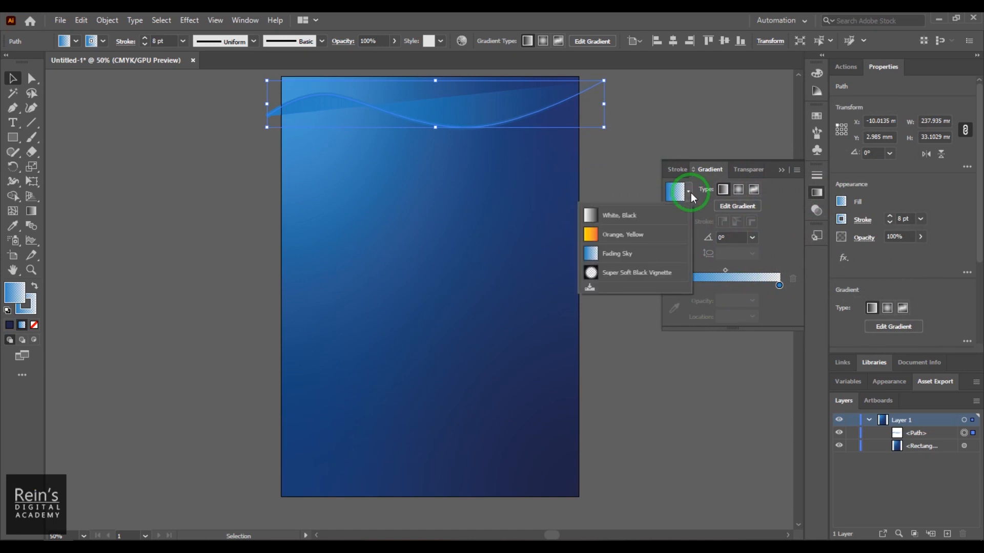
click(703, 210)
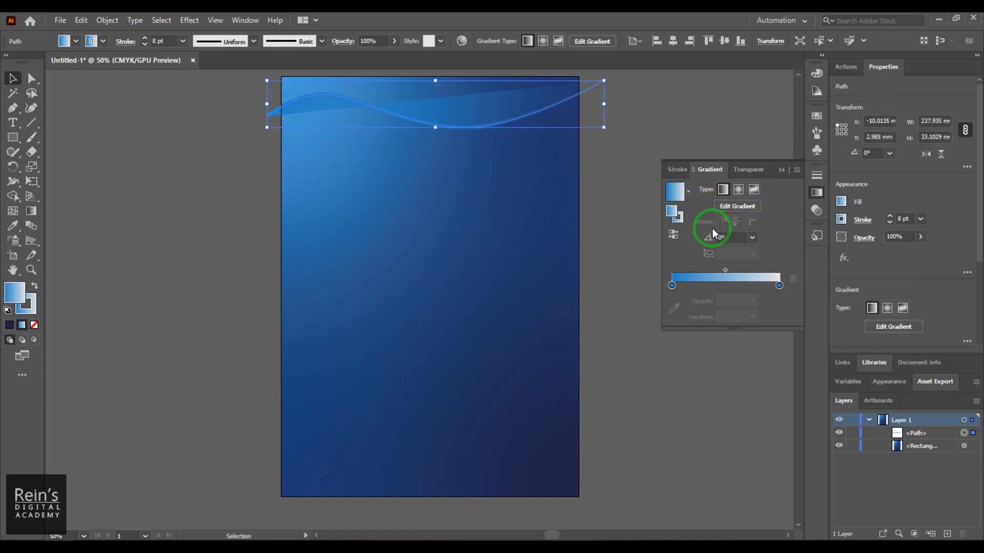
click(678, 217)
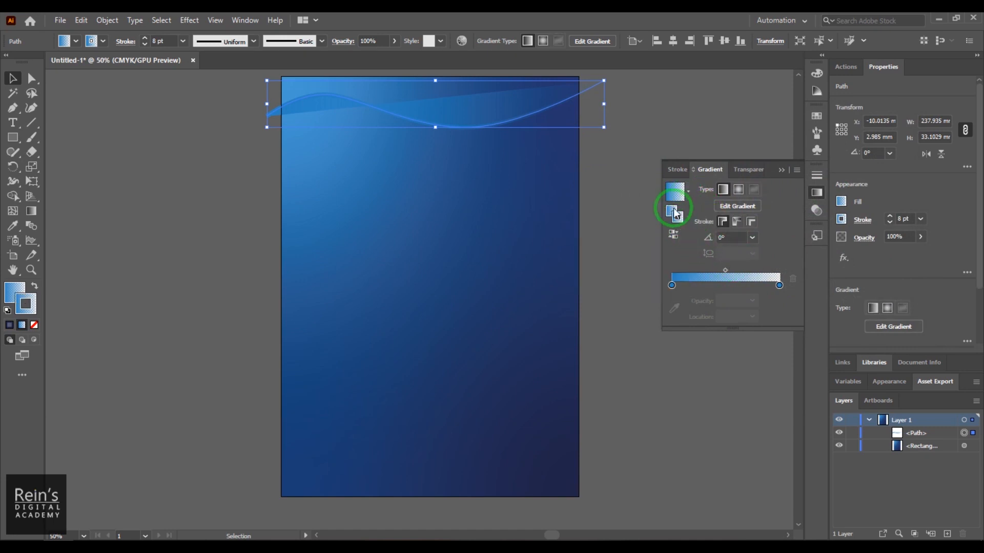
click(676, 214)
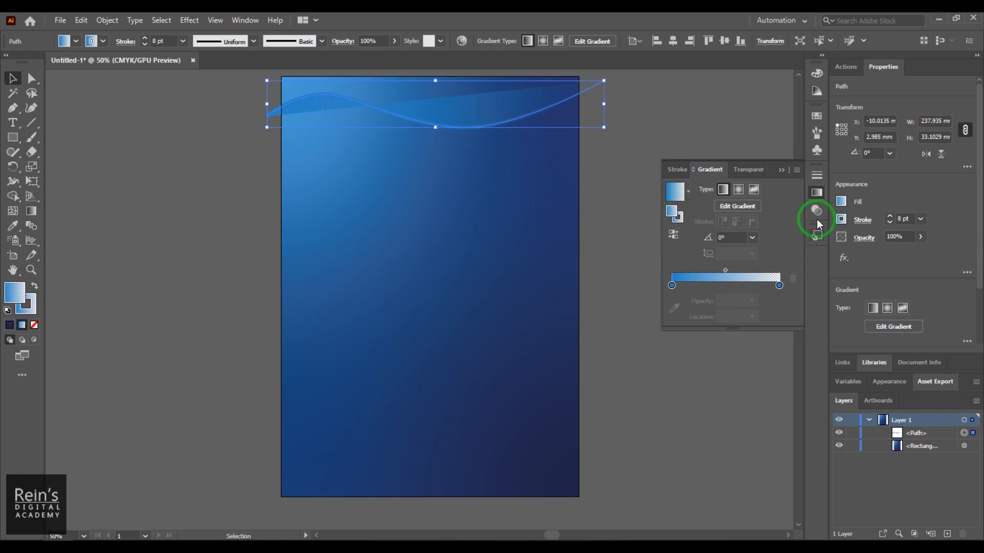
click(818, 117)
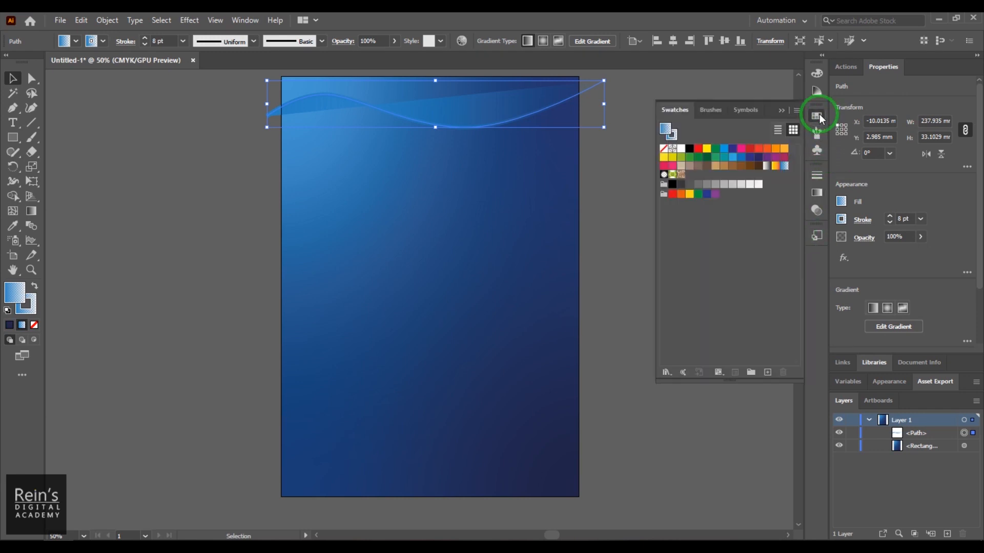
click(663, 149)
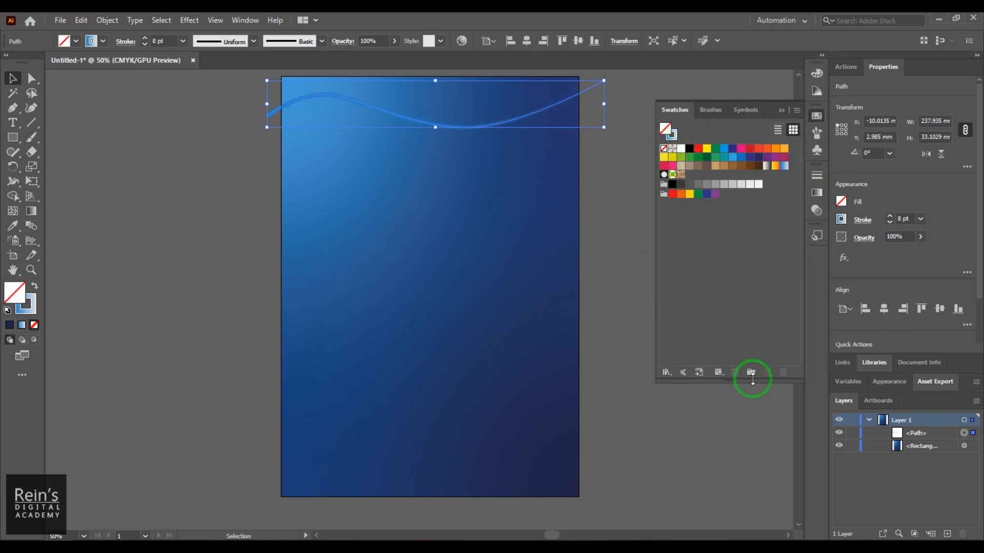
click(762, 392)
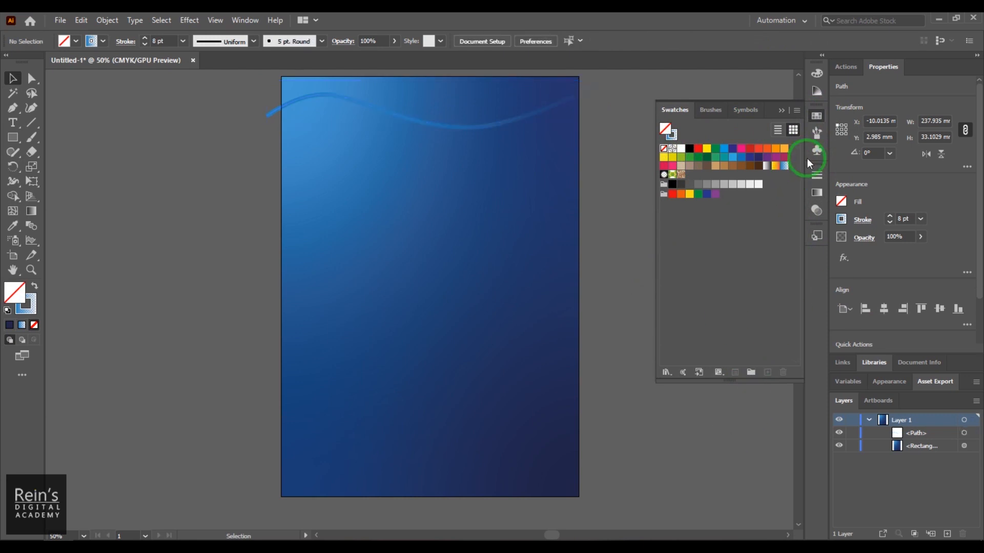
- With nothing selected, set the fill to the Orange, Yellow gradient preset and make the stroke active
click(815, 193)
click(688, 192)
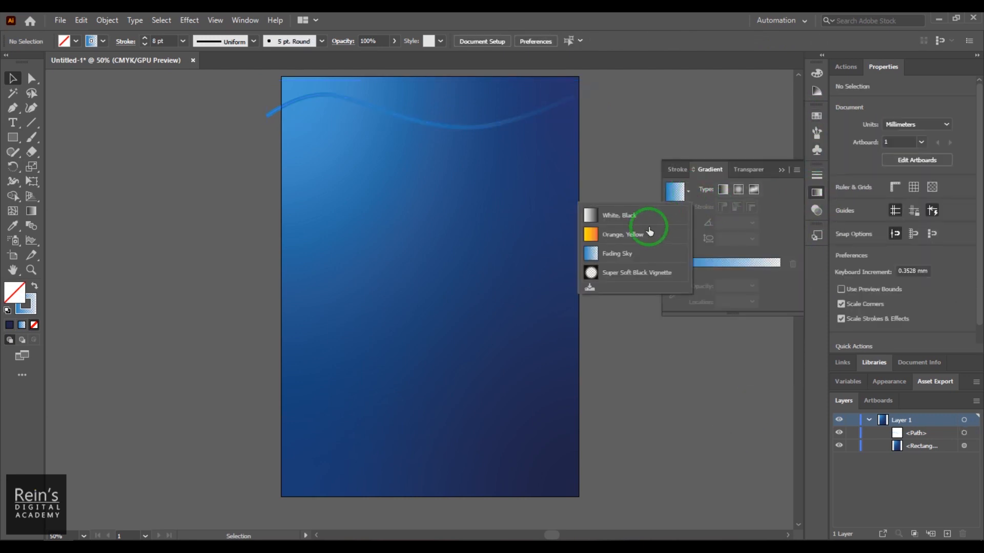
click(628, 238)
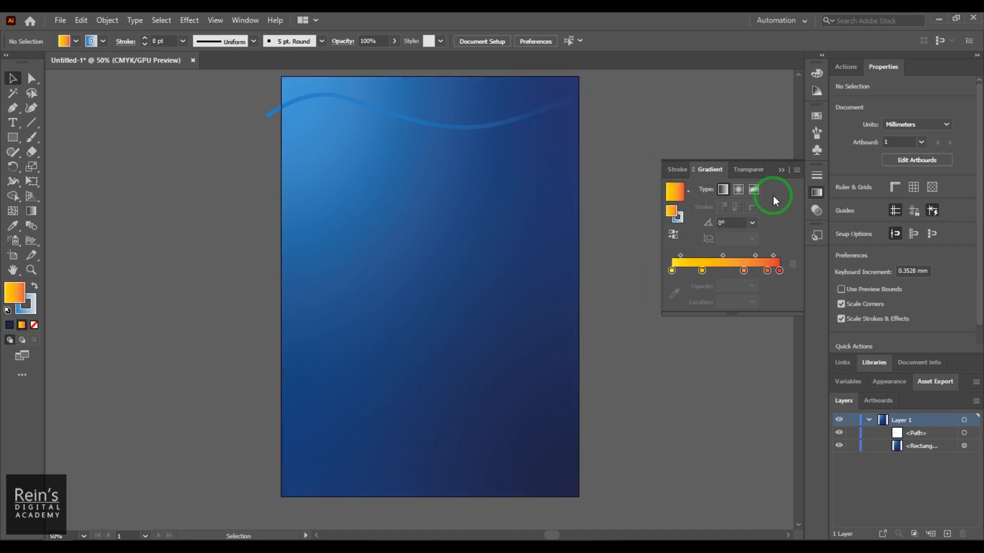
click(753, 191)
click(680, 219)
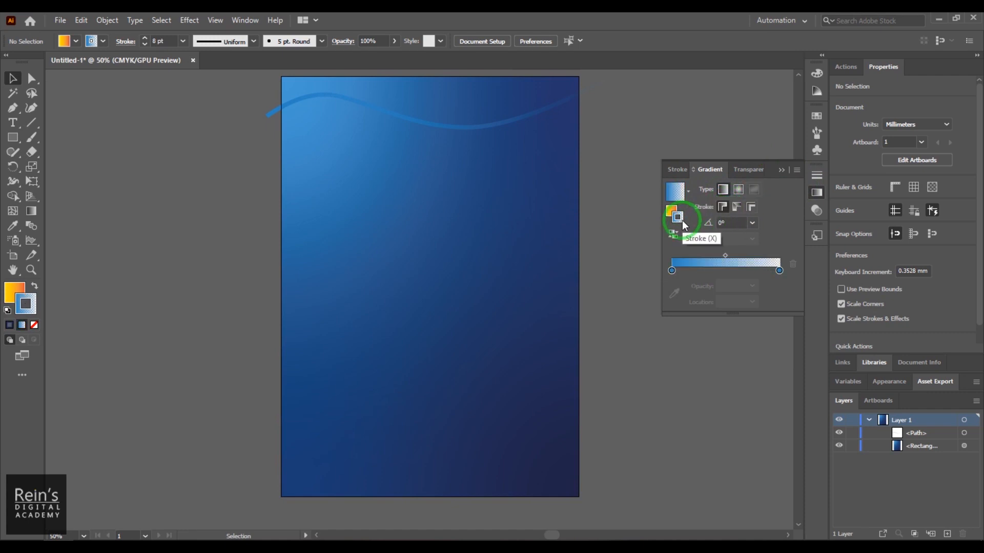
double_click(681, 221)
click(878, 171)
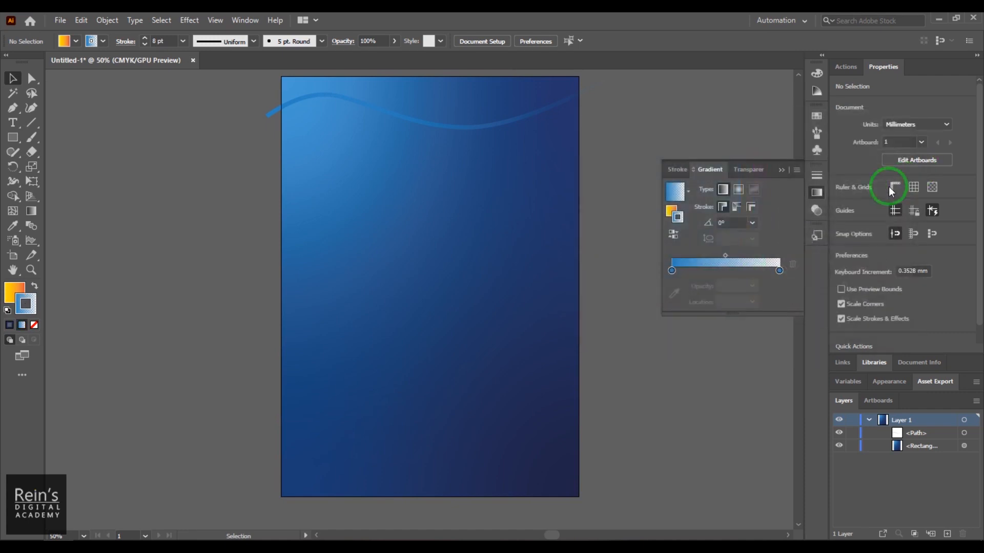
- With nothing selected, set the stroke to the Orange, Yellow gradient swatch and leave the swatch's name unchanged
click(805, 122)
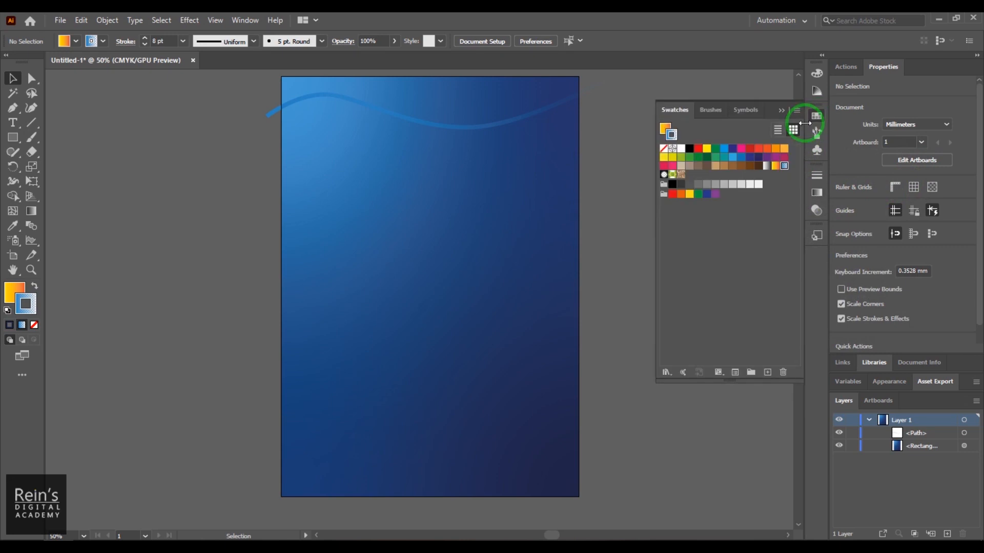
click(775, 165)
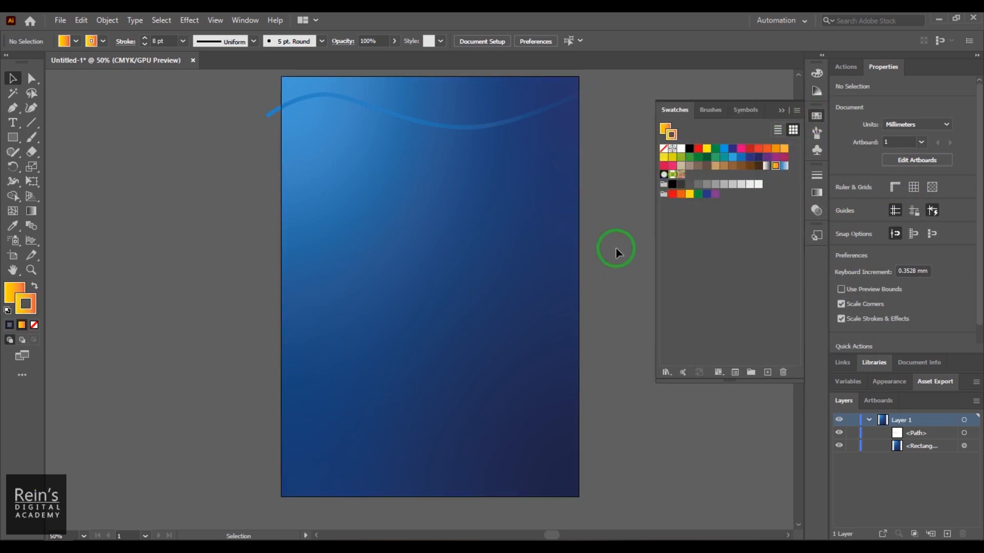
double_click(776, 167)
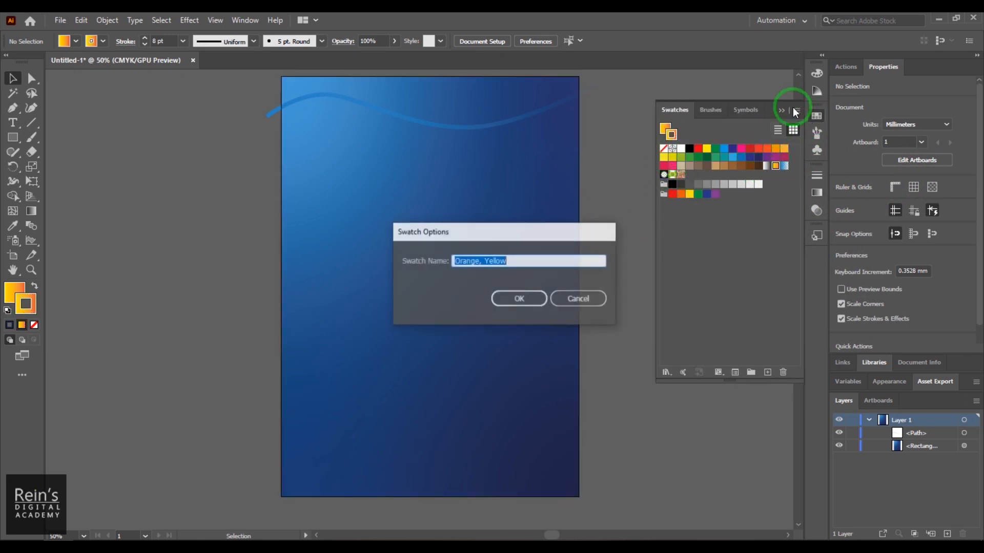
click(577, 298)
click(780, 110)
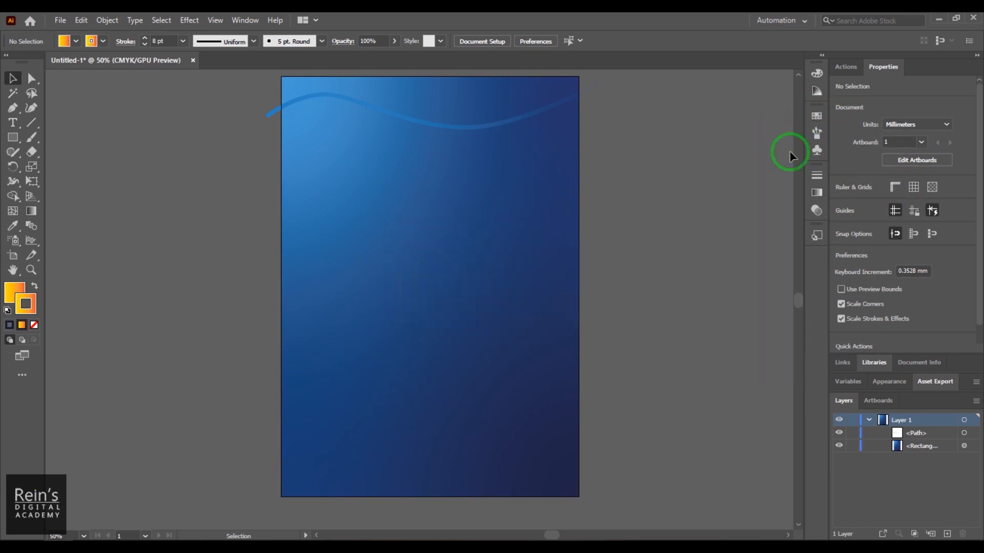
- Select the wavy path and recolor the starting stop of its stroke gradient to a lighter blue
click(819, 189)
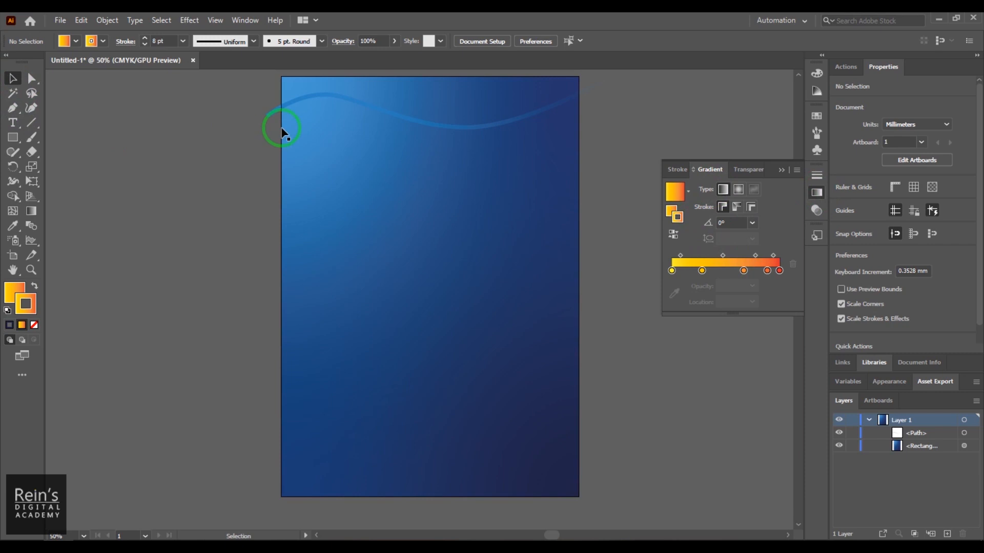
click(269, 114)
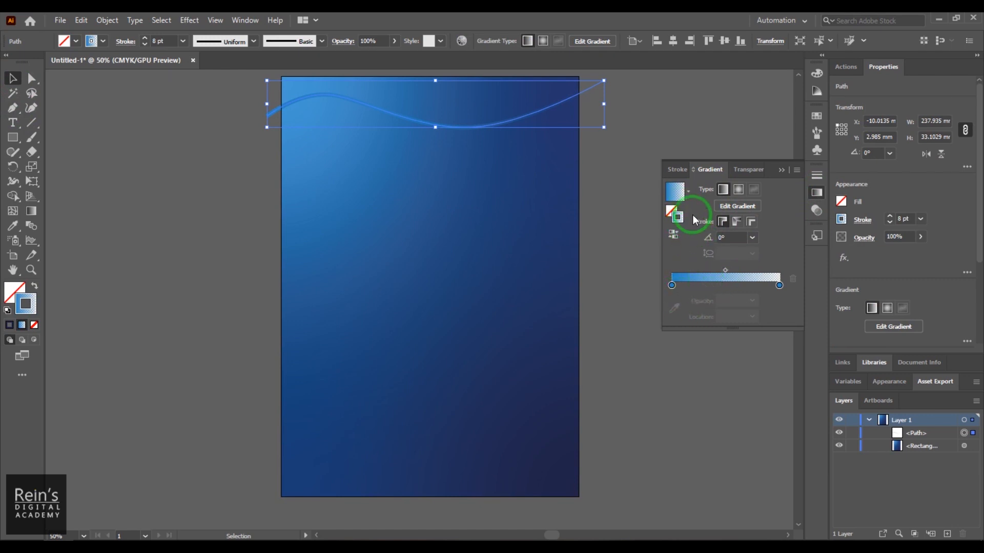
click(672, 286)
double_click(672, 286)
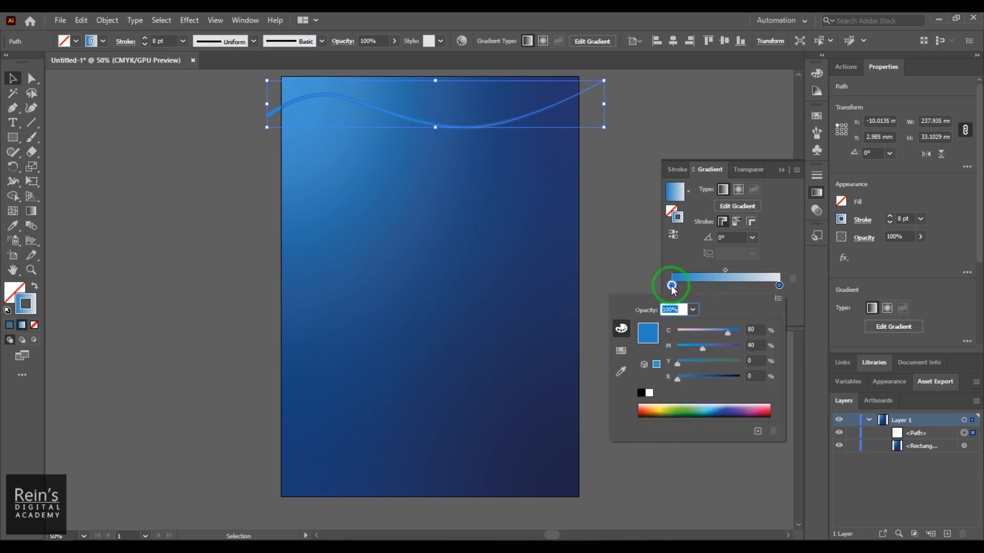
click(715, 407)
click(779, 286)
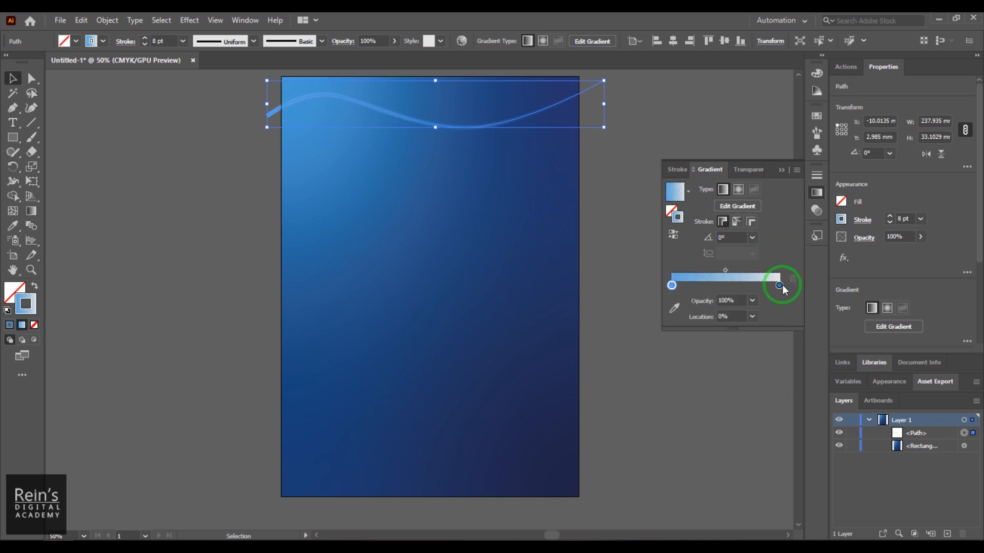
- Set the ending stop of the wavy path's stroke gradient to 100% opacity and recolor it dark navy blue
click(752, 301)
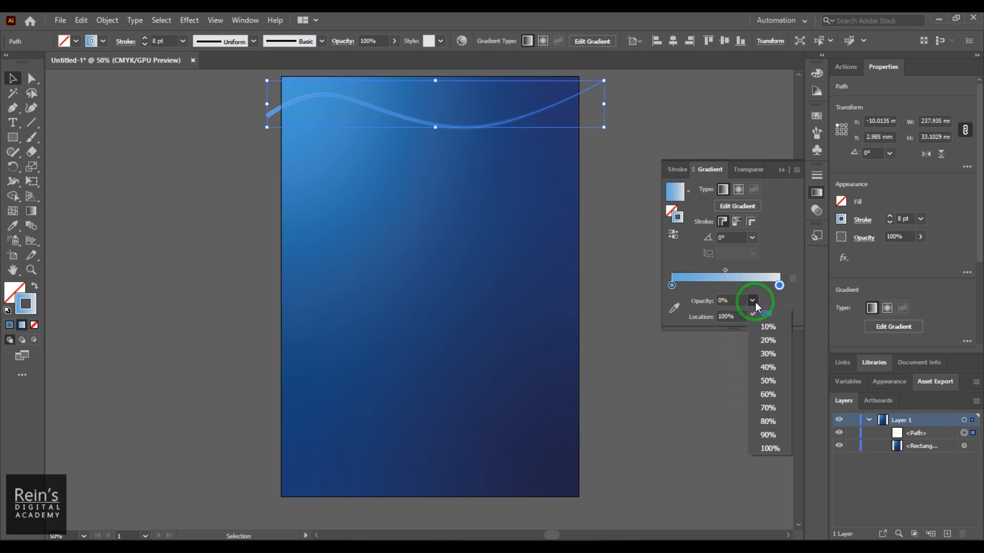
click(780, 448)
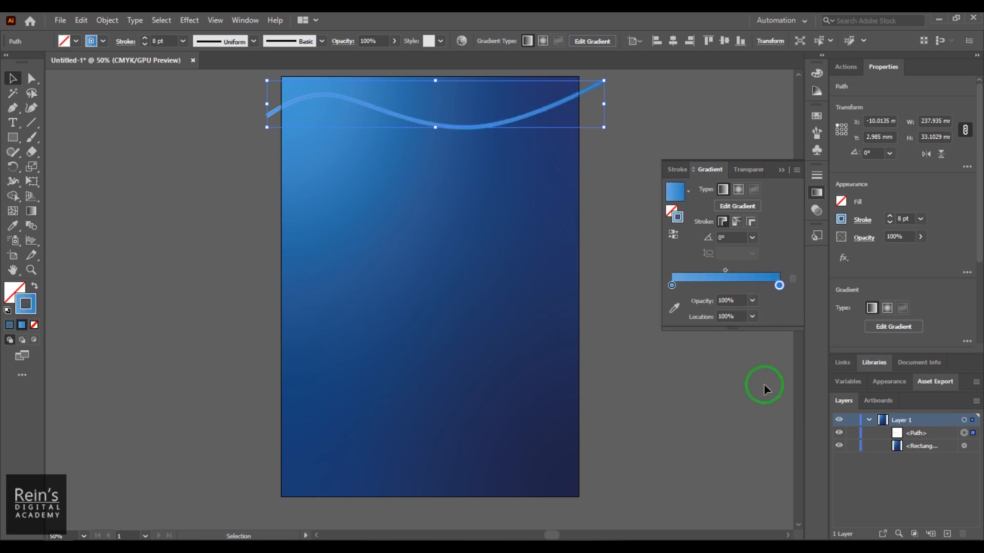
double_click(778, 286)
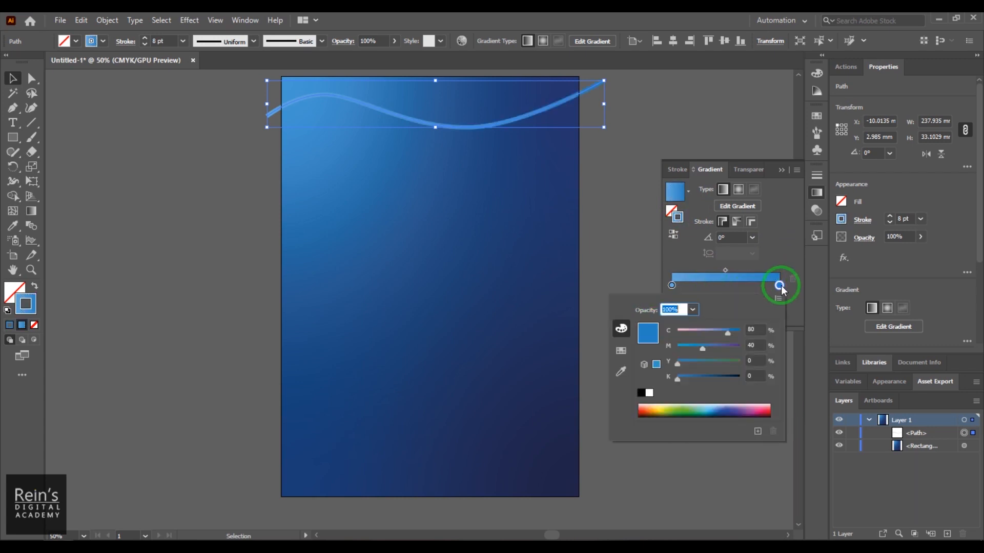
click(726, 410)
click(782, 241)
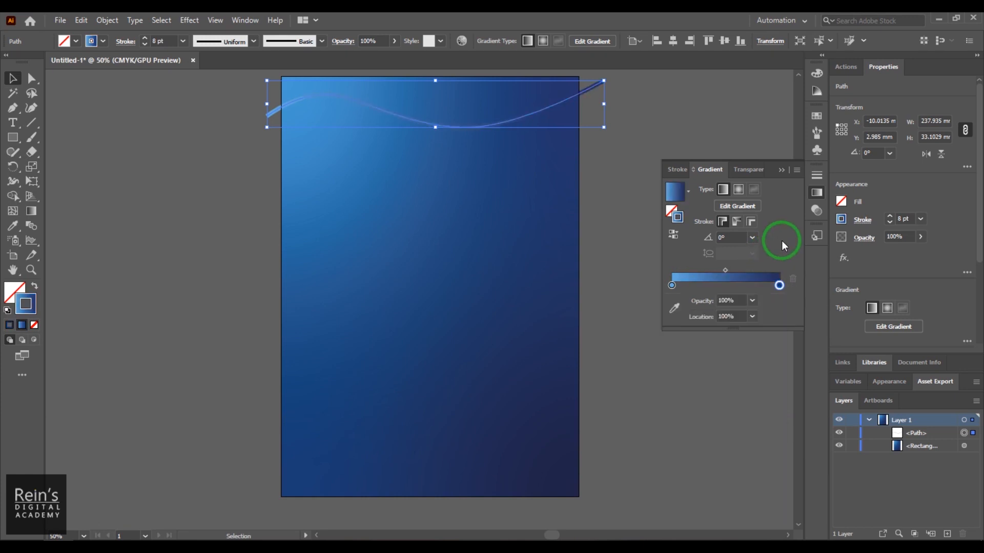
- Deselect the path and try recoloring the starting stop of the stroke gradient to a lighter sky blue
click(609, 229)
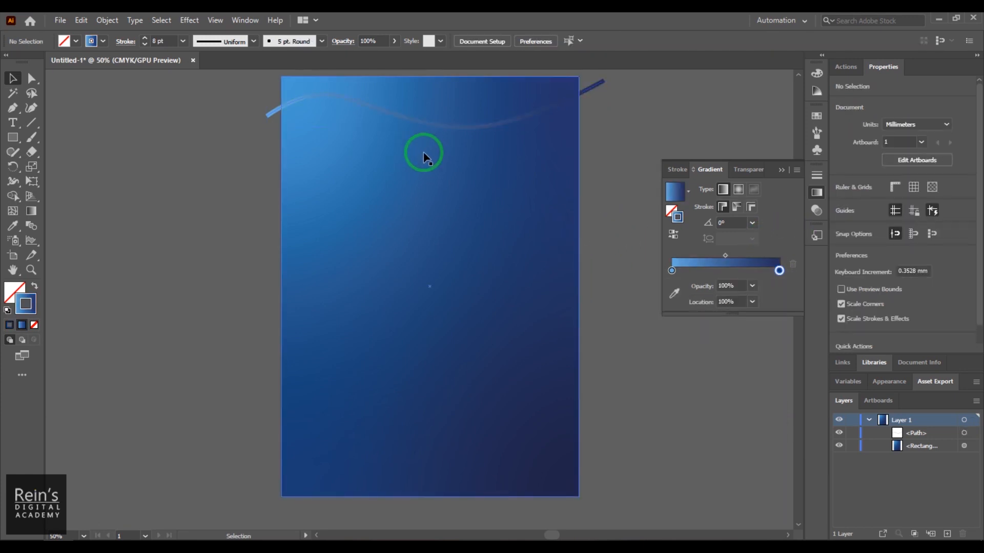
click(672, 271)
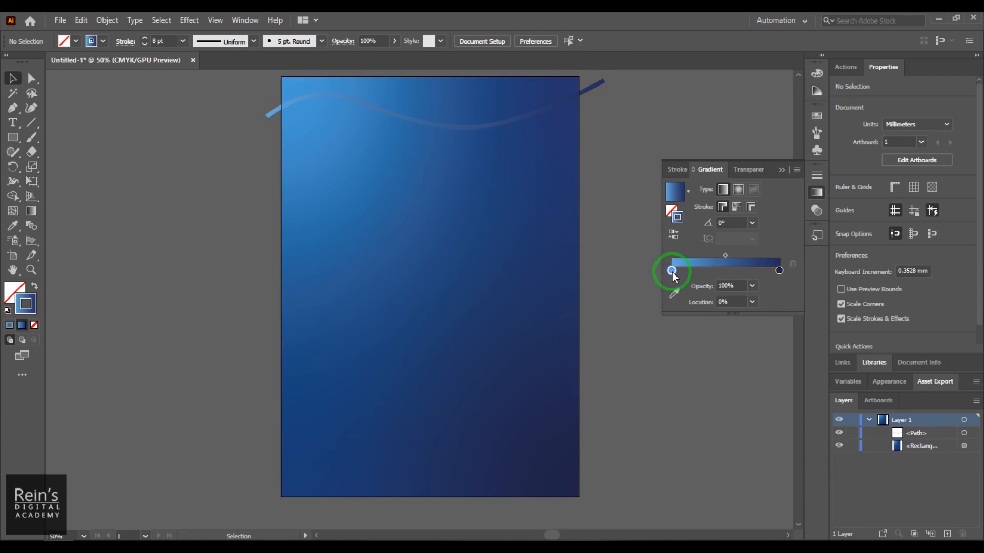
double_click(671, 270)
drag(713, 393, 709, 392)
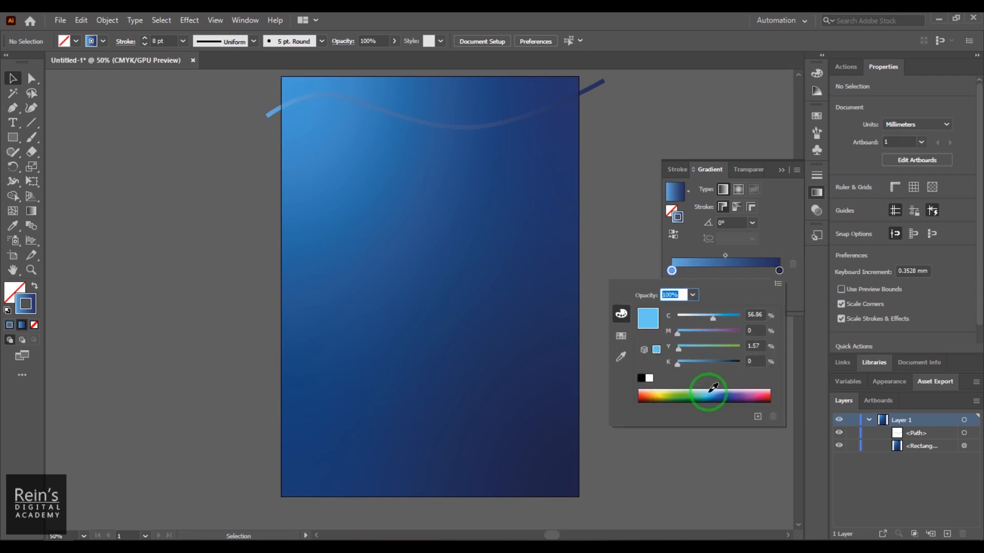
click(656, 145)
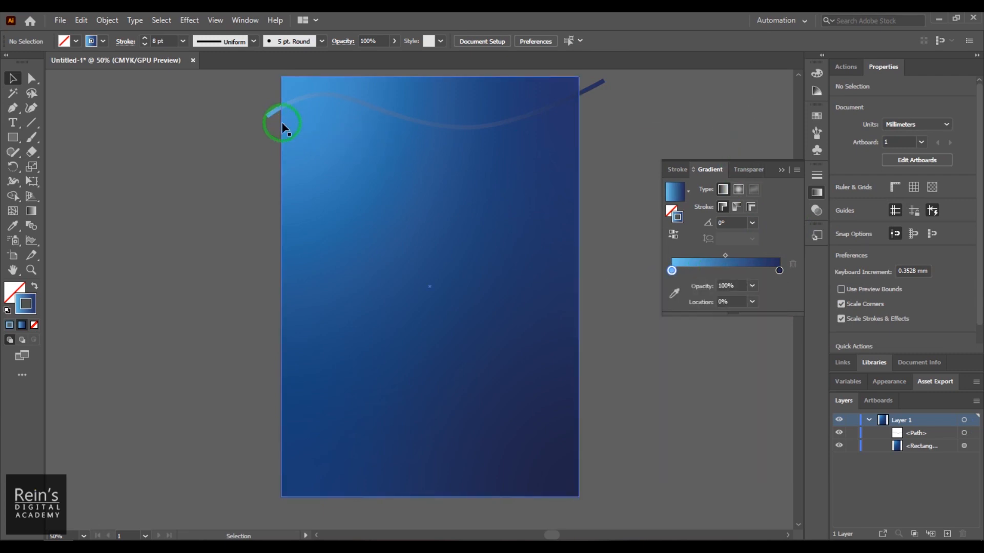
- Select the wavy path and recolor the starting stop of its stroke gradient to a bright sky blue
click(265, 115)
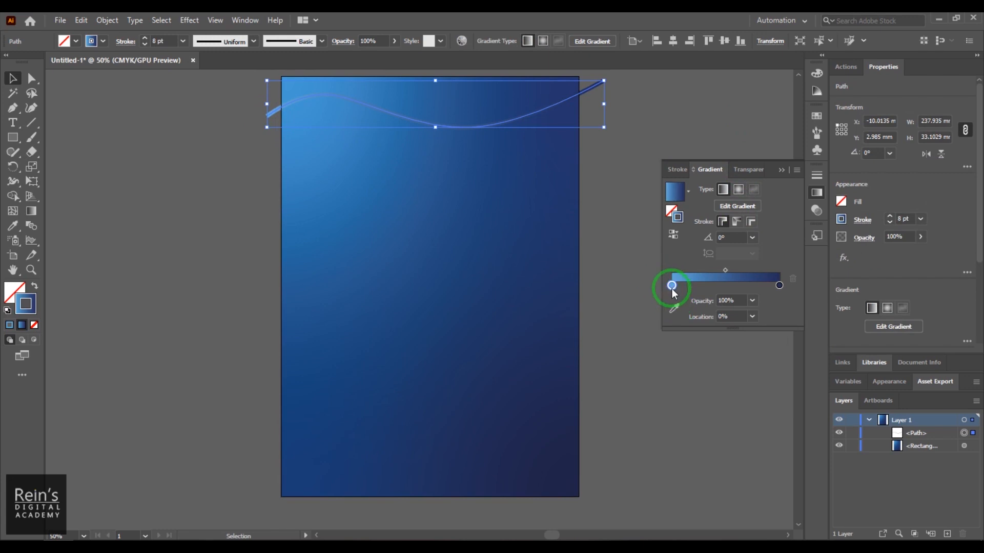
double_click(672, 288)
drag(713, 400, 707, 408)
click(676, 115)
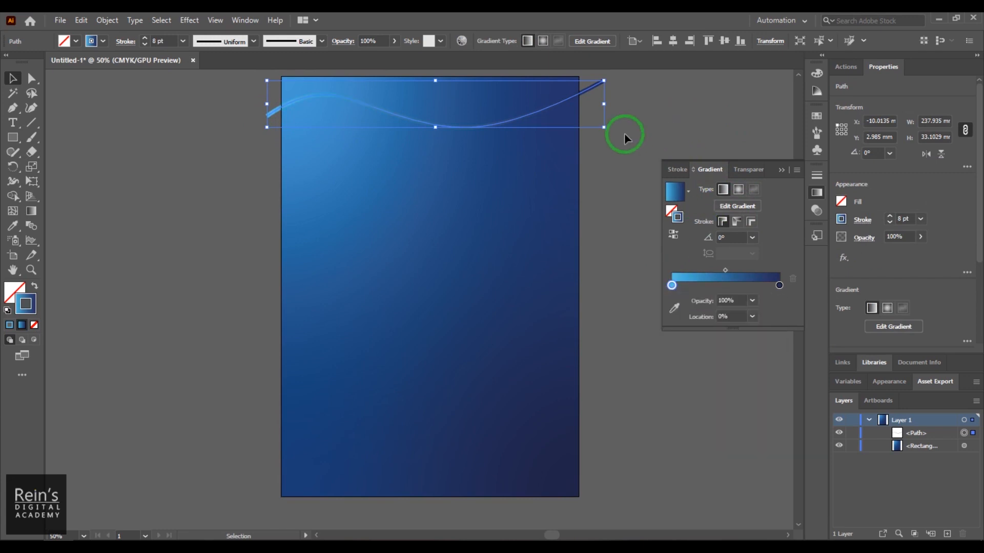
- Shift the wavy path slightly upward and place a copy across the artboard's lower edge, at about X -20 mm, Y 273 mm
drag(477, 128, 455, 512)
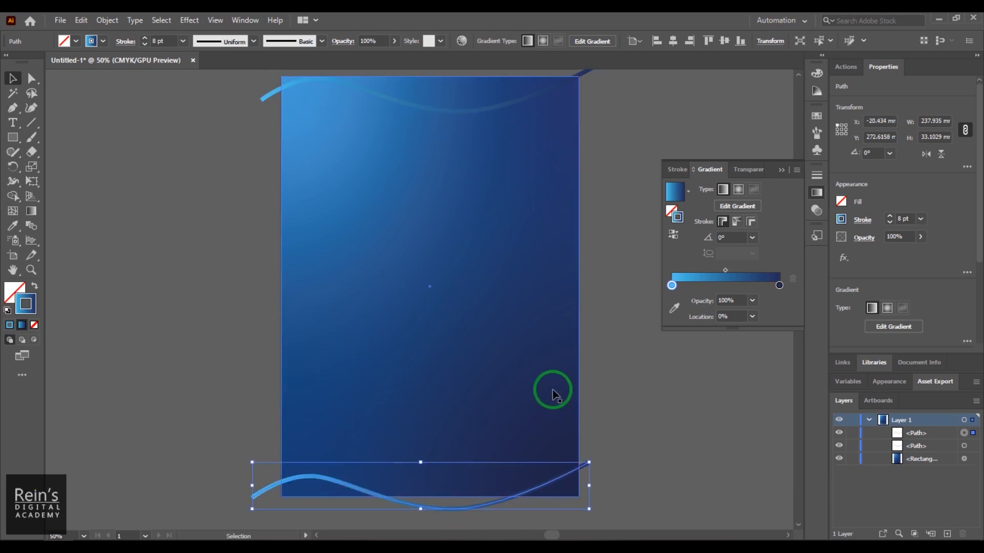
click(622, 160)
click(586, 74)
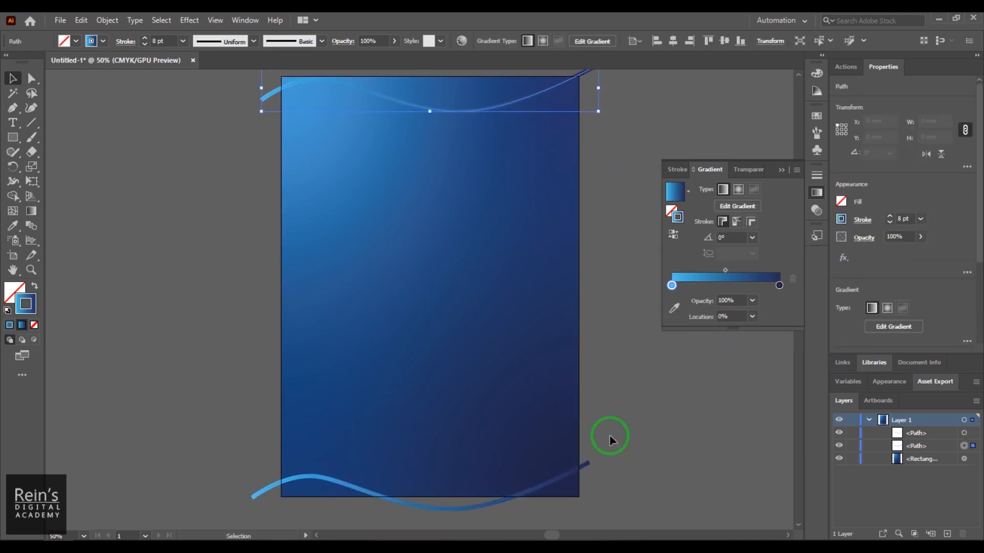
shift+click(587, 468)
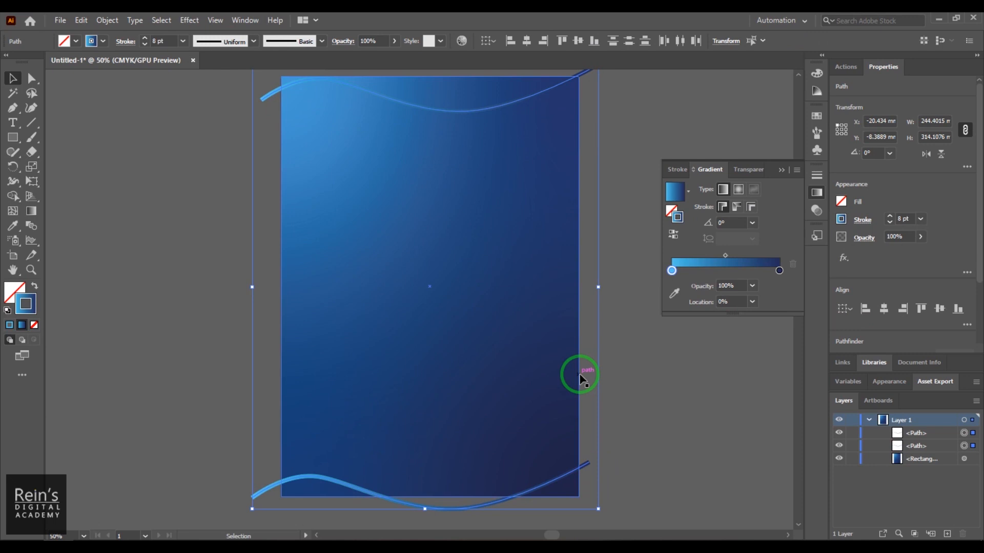
click(110, 265)
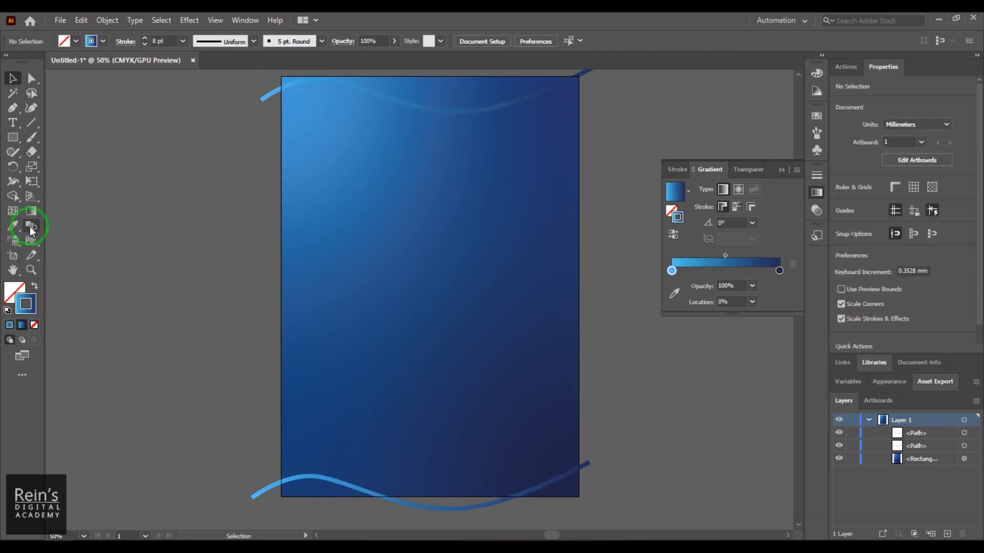
click(30, 229)
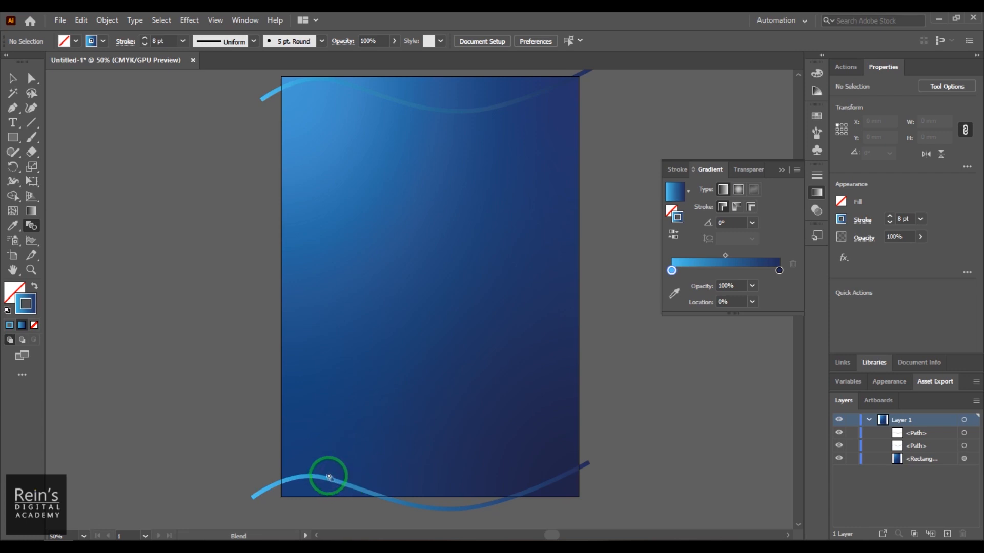
- Select the gradient background rectangle and lock it
click(13, 78)
click(337, 224)
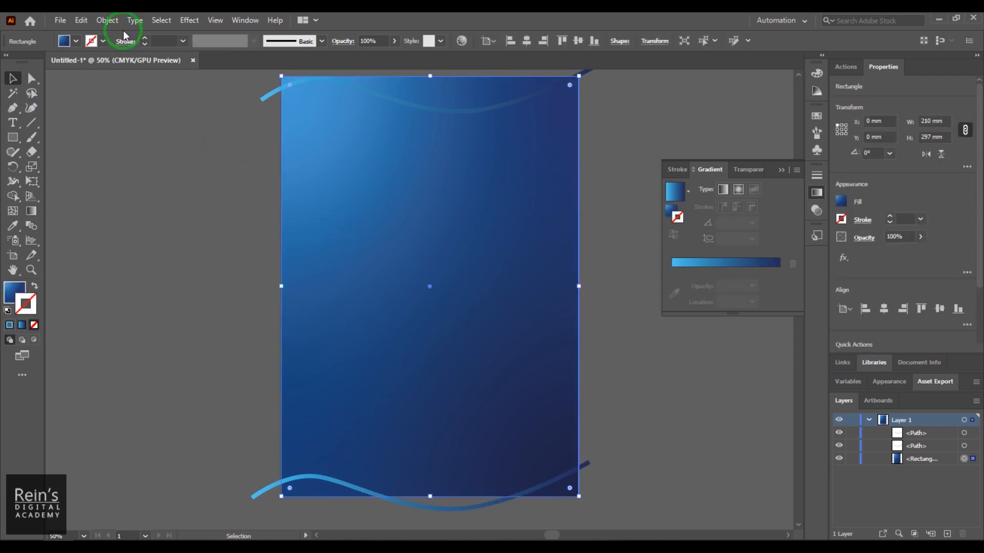
click(106, 20)
click(212, 21)
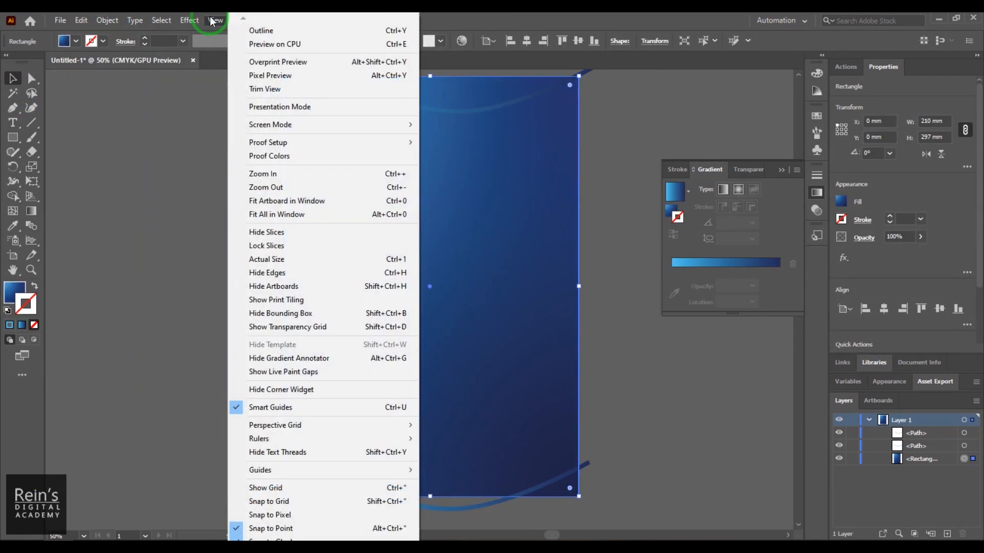
click(107, 21)
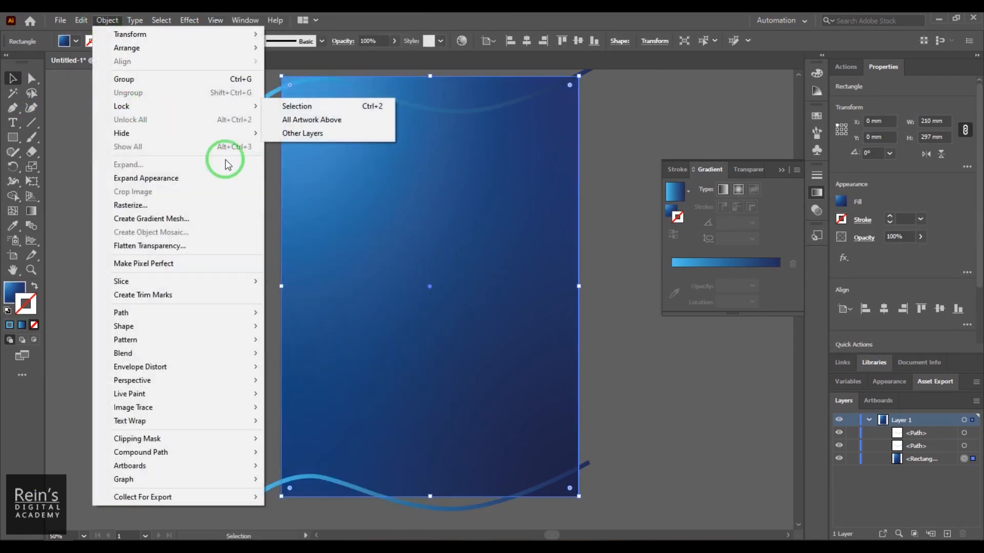
mouse_move(226, 106)
click(300, 107)
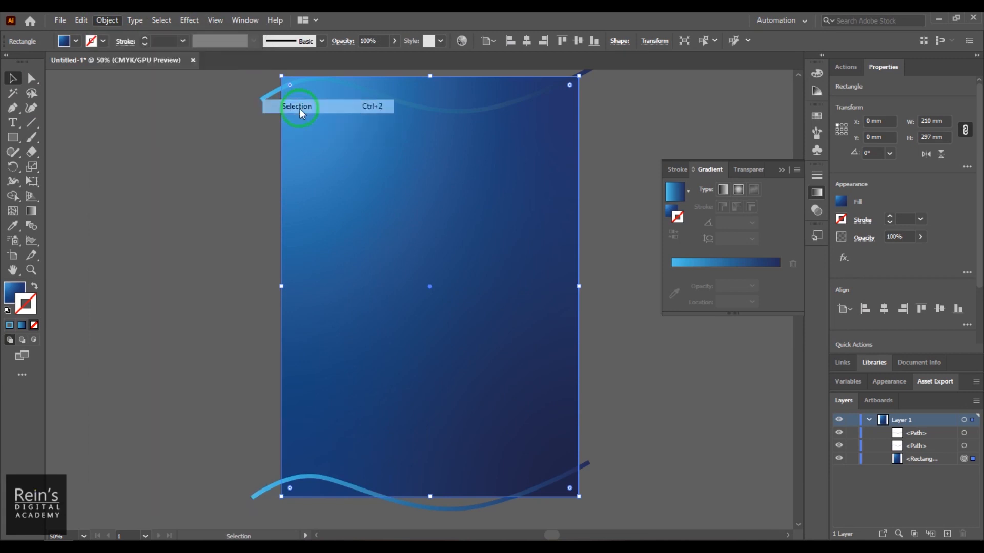
- Blend the lower wavy path with the upper one using the Blend tool, starting near their light-blue ends
drag(268, 144, 271, 148)
drag(219, 450, 279, 517)
click(165, 286)
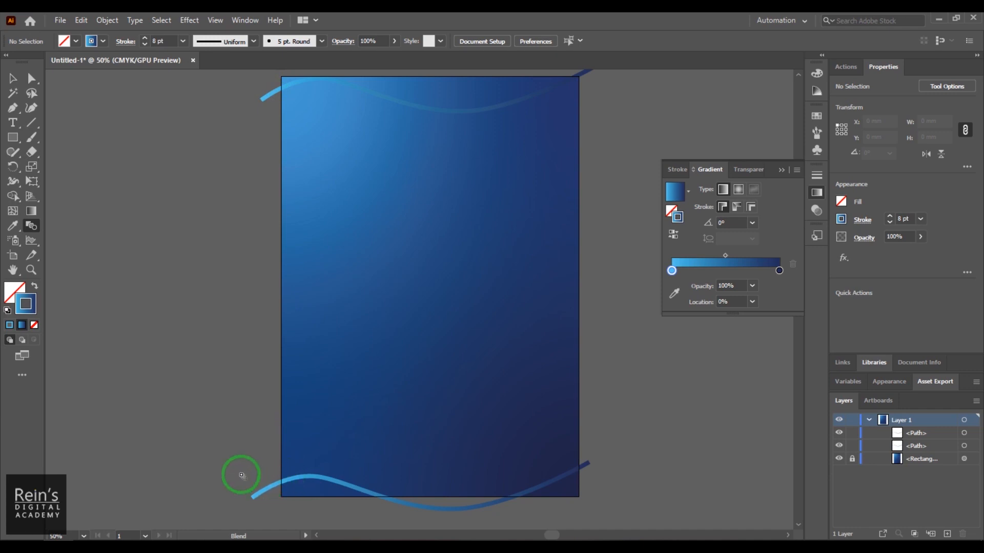
click(266, 491)
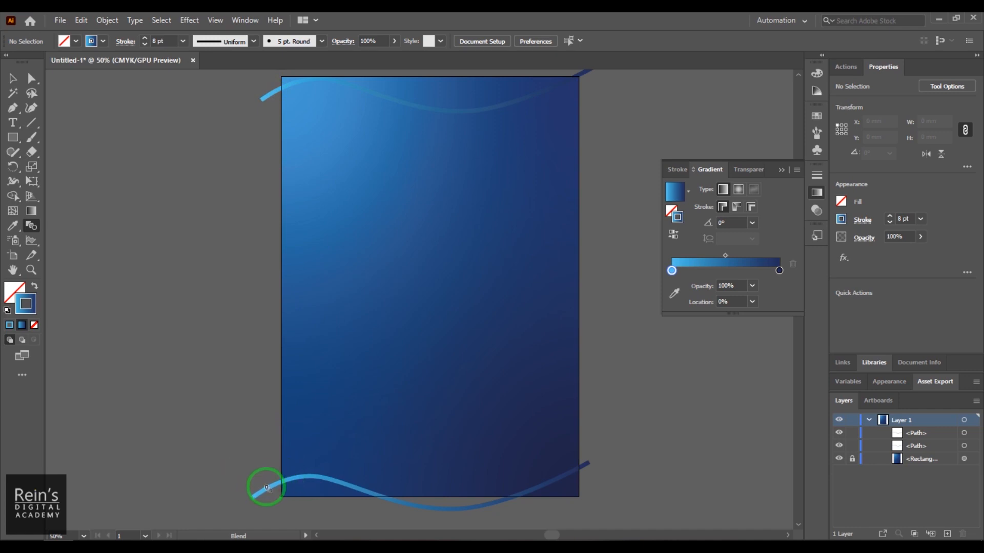
click(277, 91)
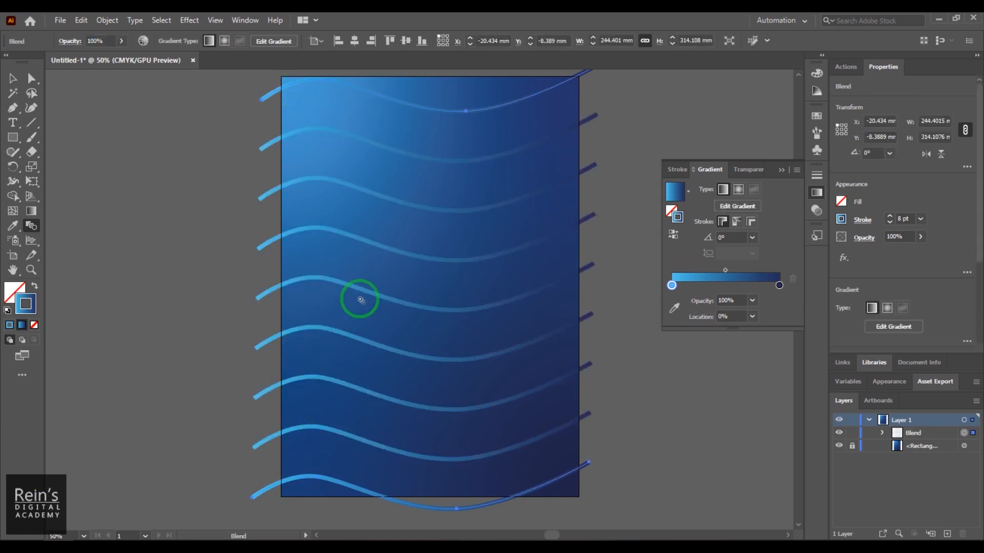
- Set the blend's spacing to Specified Distance with a value of 7 mm
double_click(37, 229)
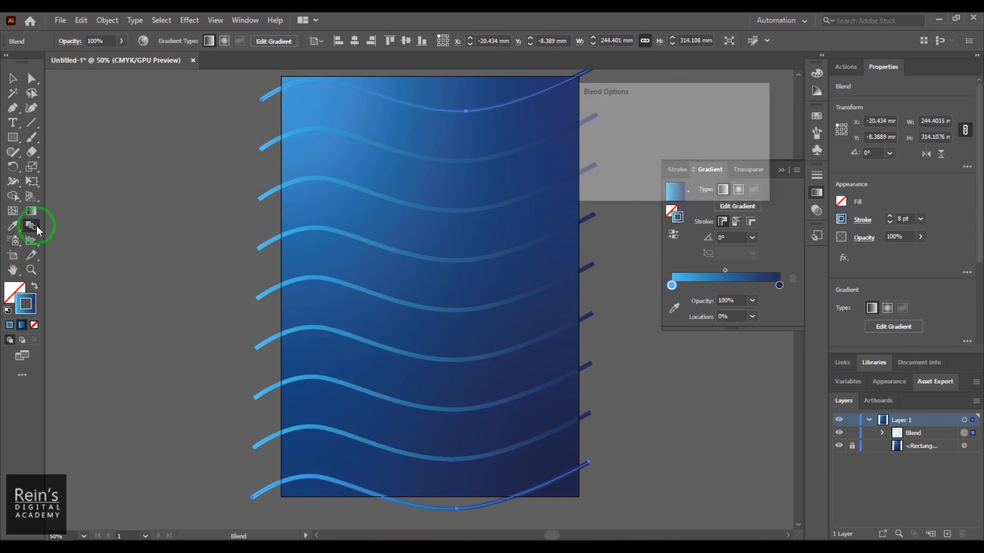
click(710, 122)
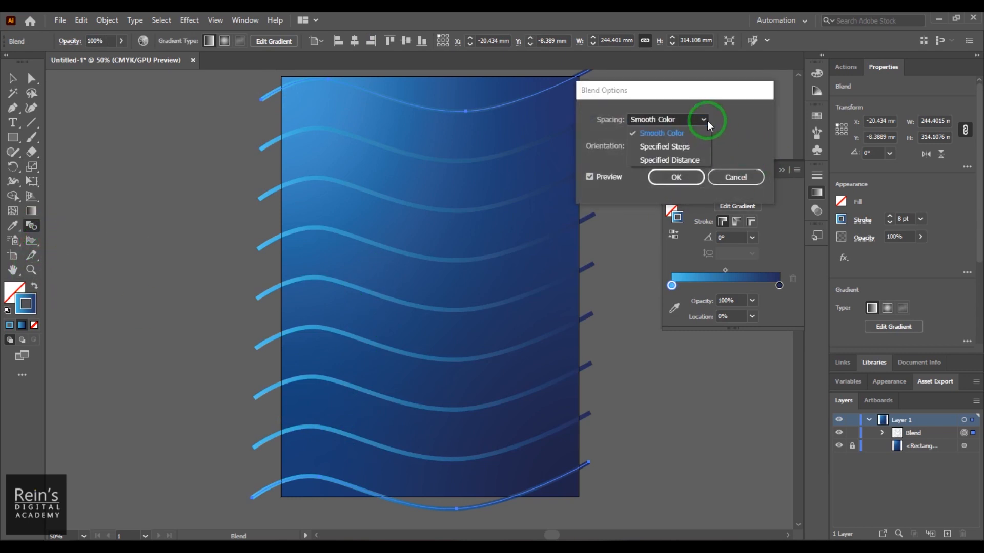
click(703, 157)
scroll(721, 120, up, 6)
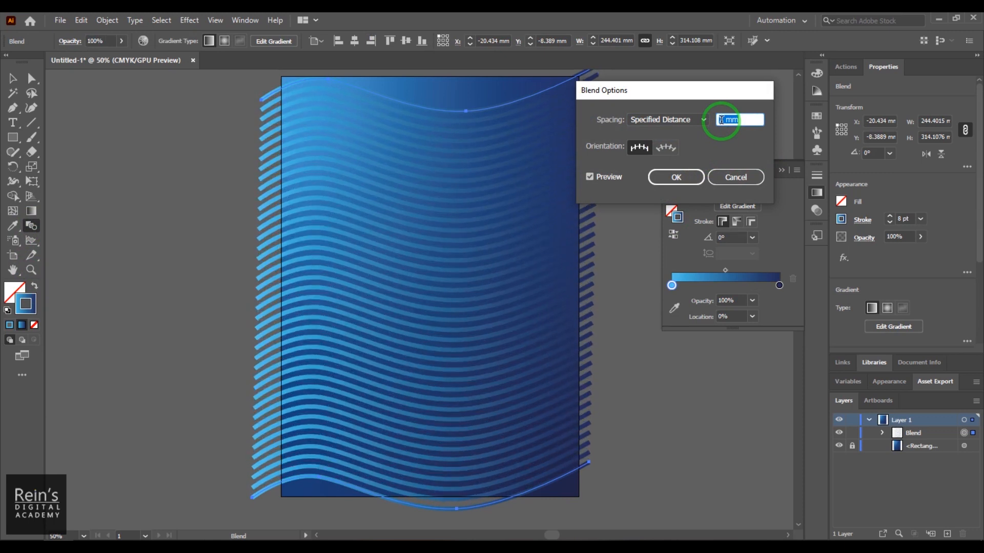
click(677, 178)
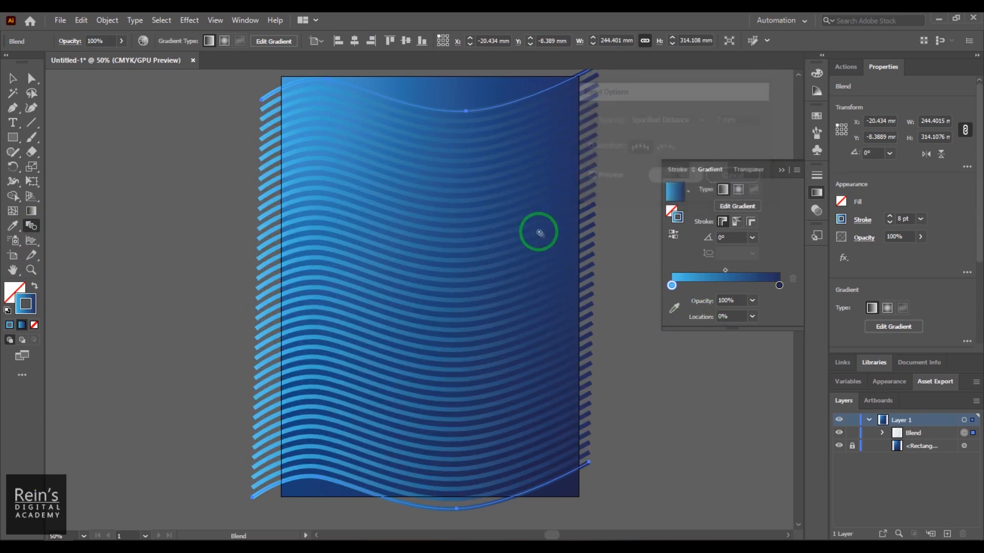
- Reshape the blend's upper path with Direct Selection, steepening the curve through its trough anchor and deepening the dip near the dark end
click(31, 81)
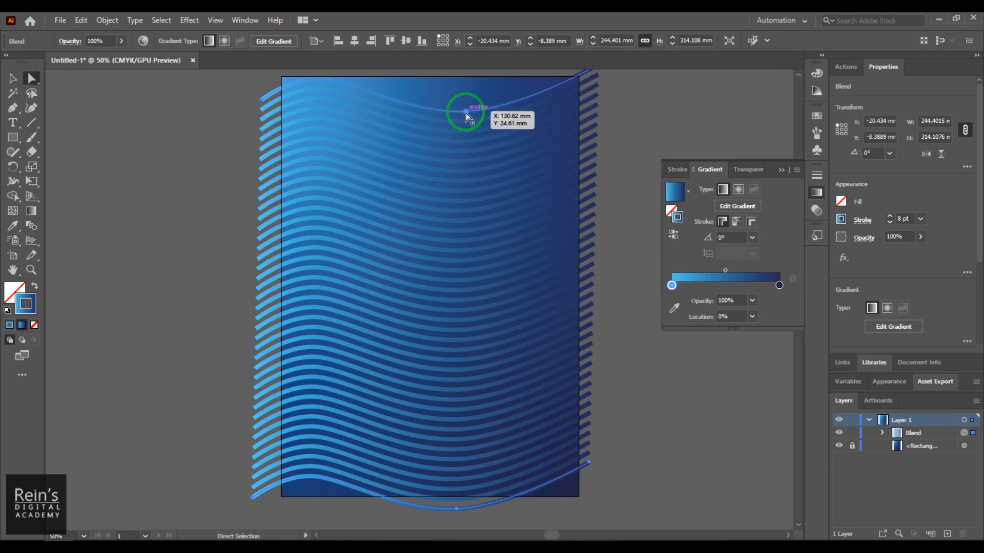
click(465, 111)
drag(466, 112, 544, 287)
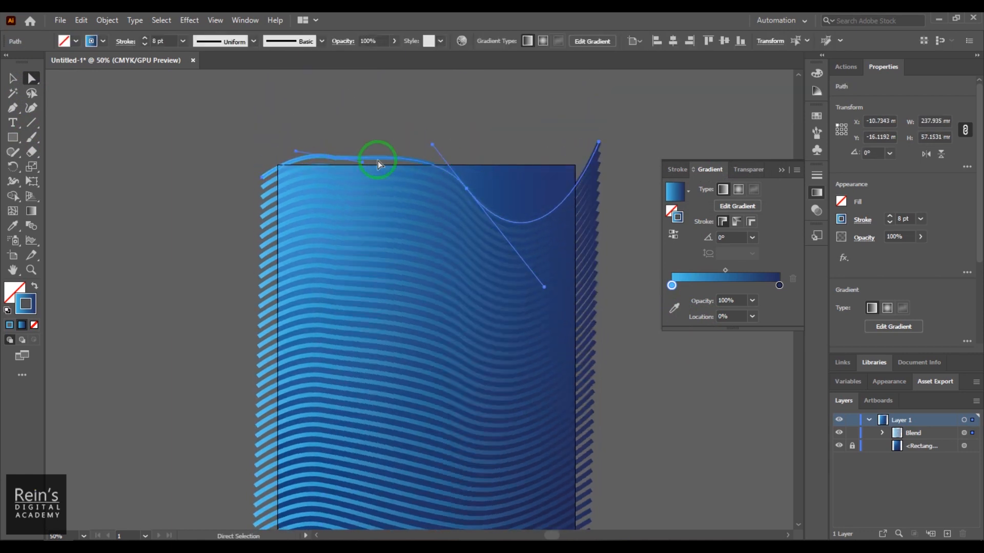
- Raise the crest anchor of the blend's upper path to about X 36 mm, Y -20 mm and adjust its direction handle
click(361, 162)
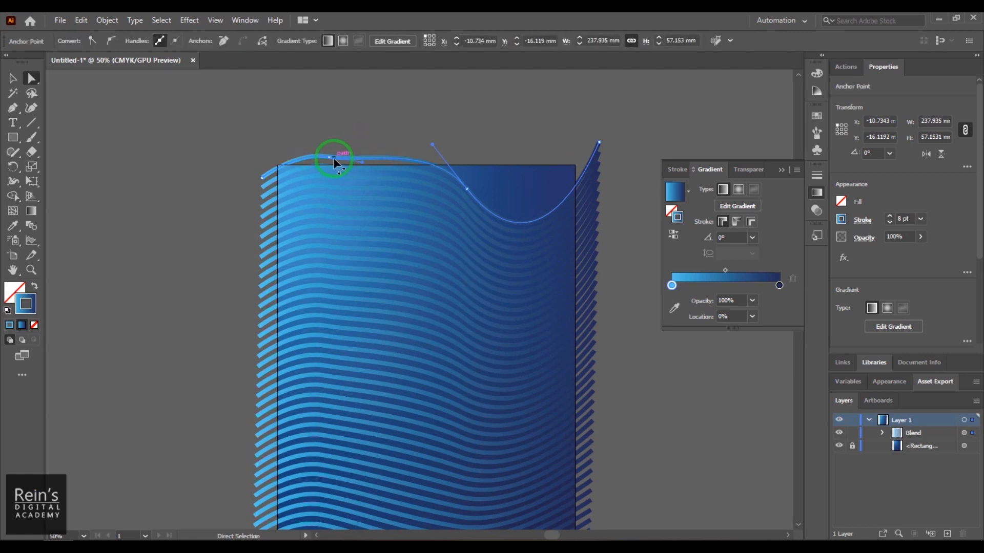
click(361, 162)
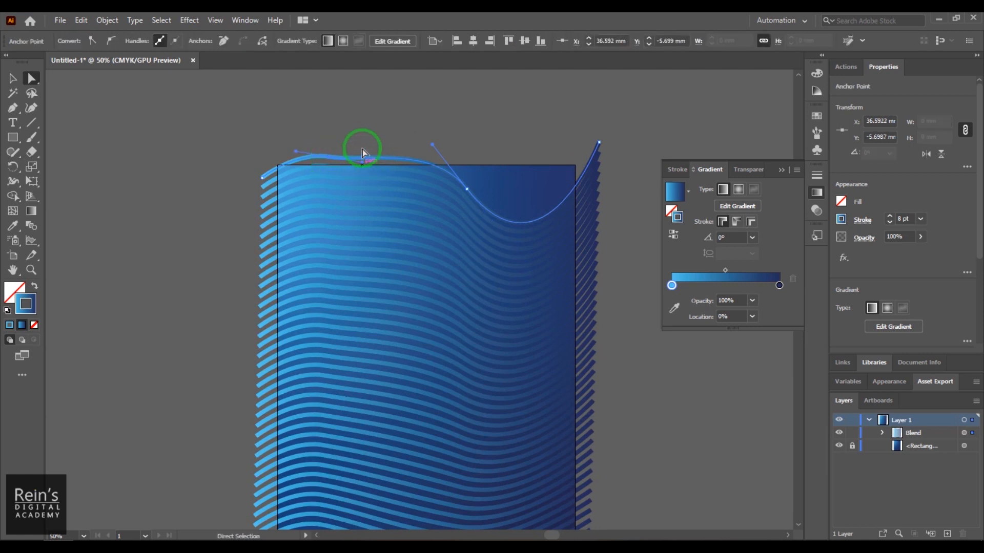
click(325, 157)
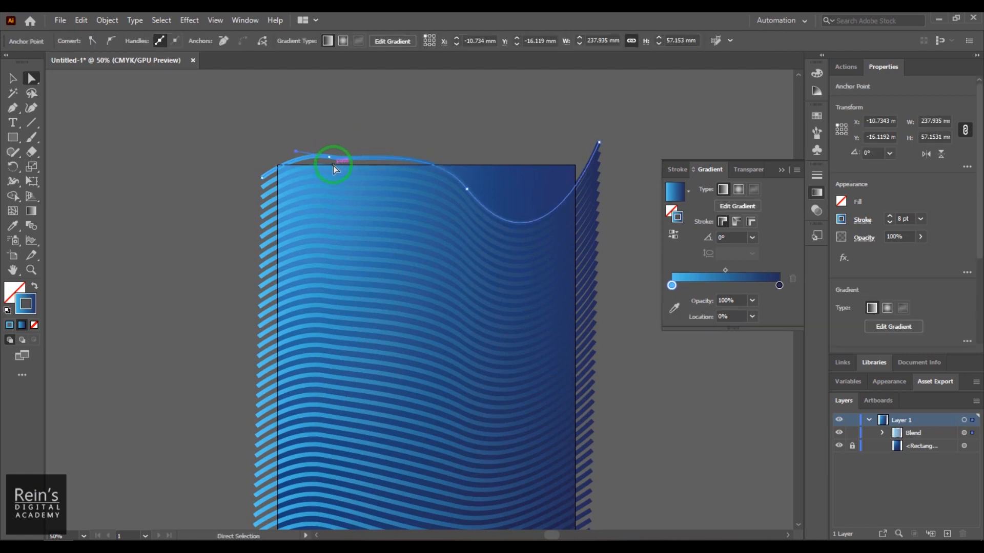
drag(331, 161, 328, 137)
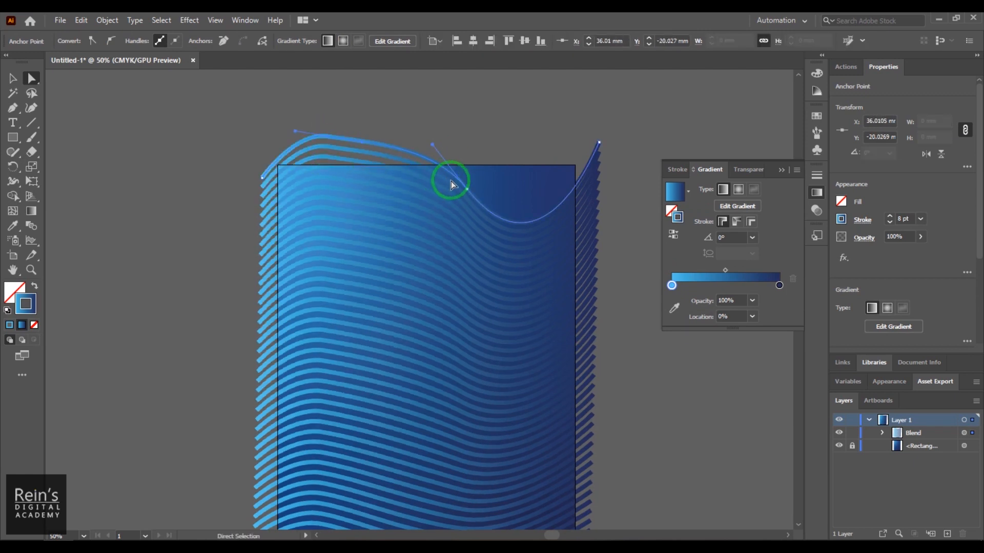
click(290, 145)
click(333, 139)
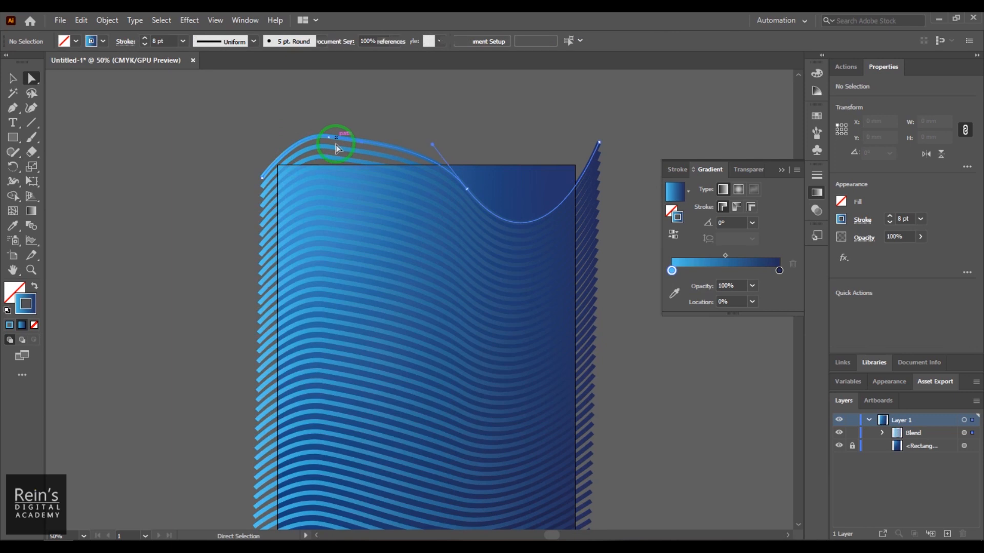
click(331, 139)
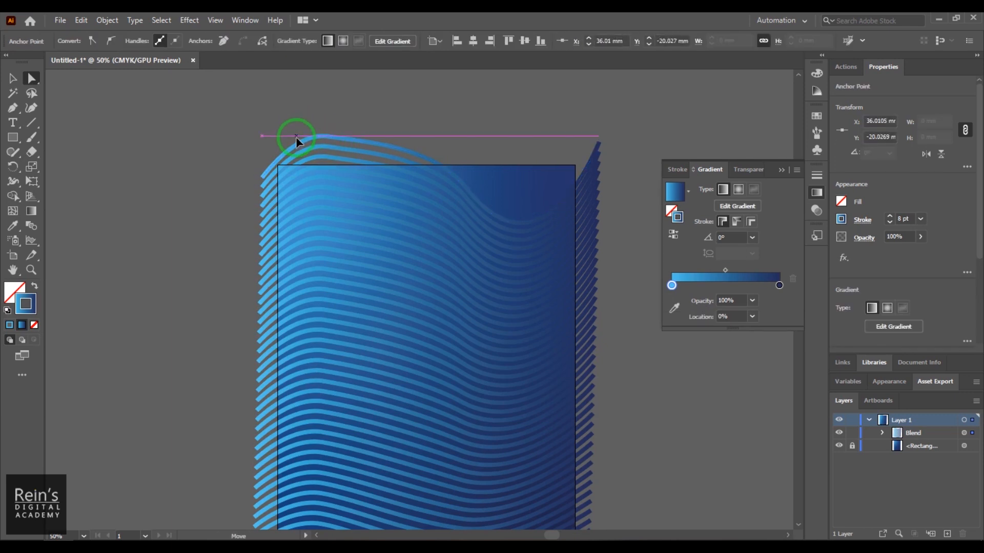
drag(295, 142, 291, 133)
click(432, 204)
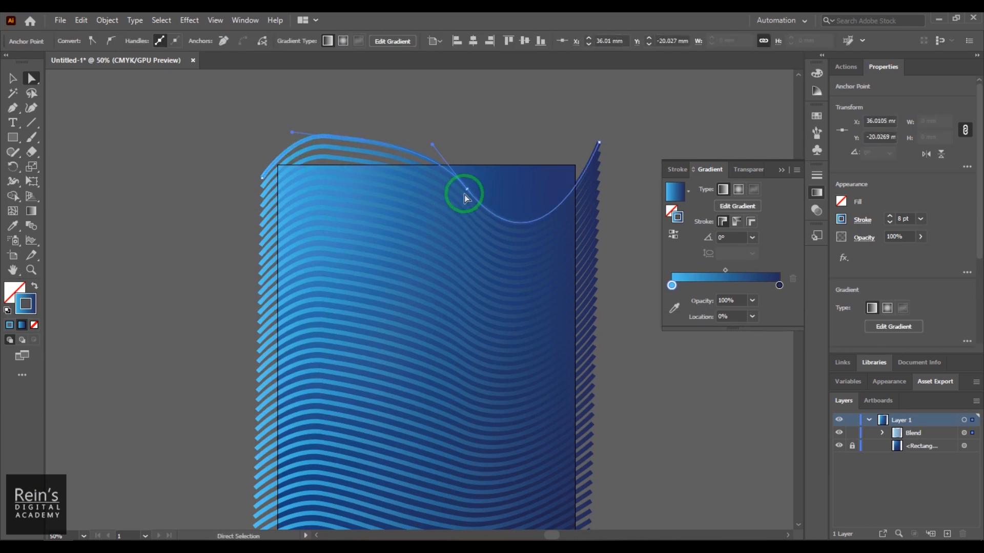
- Raise the upper path's trough anchor to about X 136 mm, Y -27 mm and pull the lower path's light-end crest below the artboard
drag(466, 193, 469, 127)
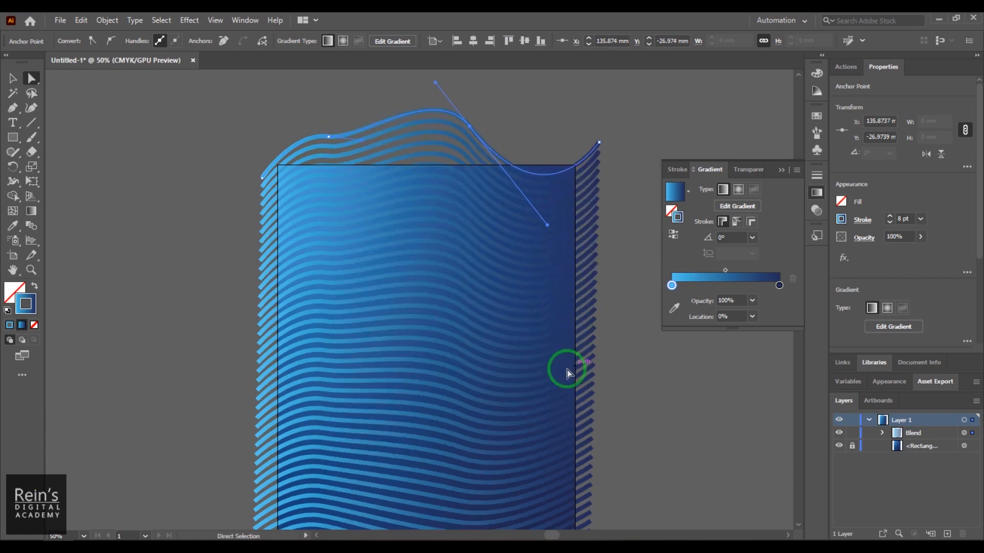
scroll(483, 207, down, 6)
click(266, 366)
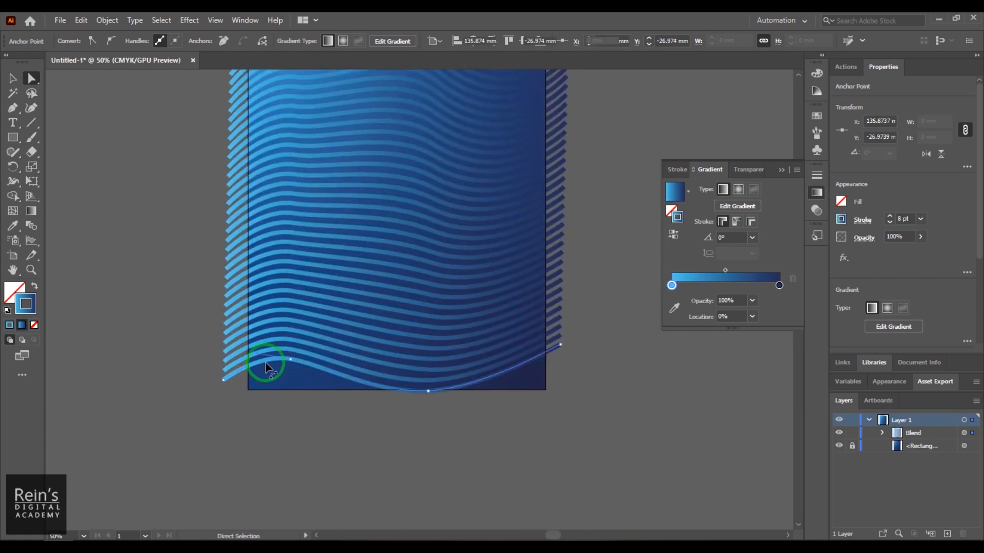
click(294, 369)
drag(292, 365, 281, 423)
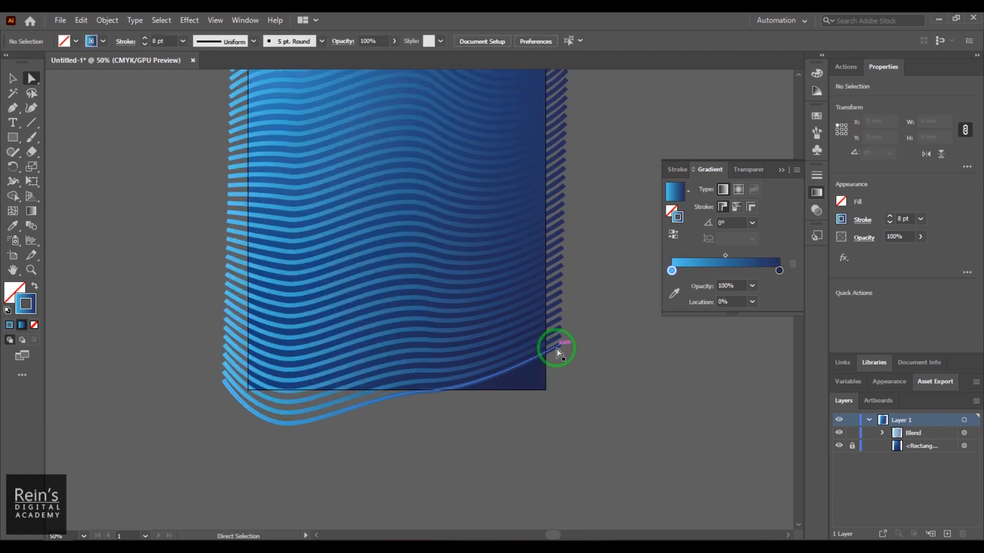
- Pull the lower path's dark end below the artboard, move its middle anchor to about X 135 mm, Y 297 mm, and deselect the path
drag(557, 346, 571, 437)
click(460, 407)
mouse_move(428, 392)
mouse_down()
mouse_move(433, 363)
mouse_move(440, 392)
mouse_up()
drag(427, 126, 466, 209)
scroll(464, 280, up, 1)
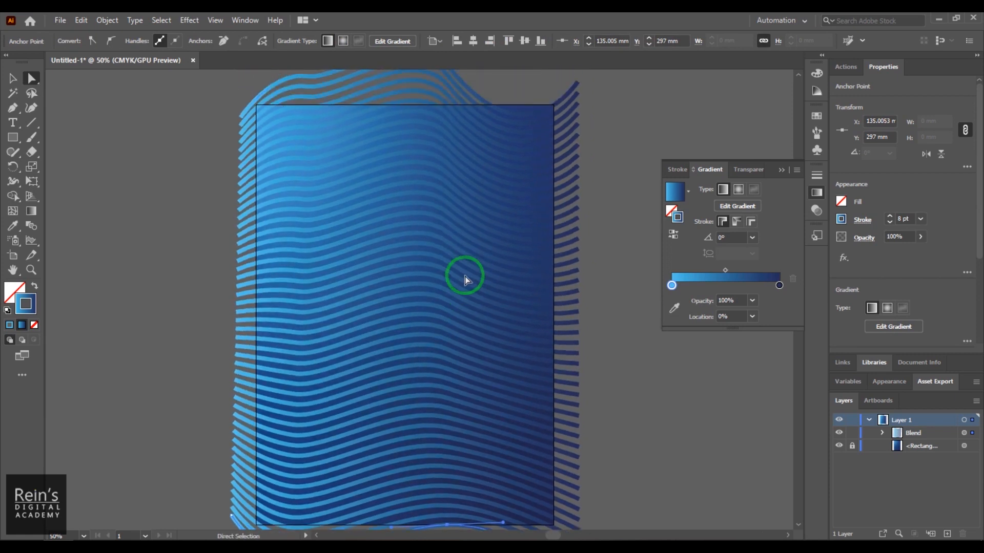
key(v)
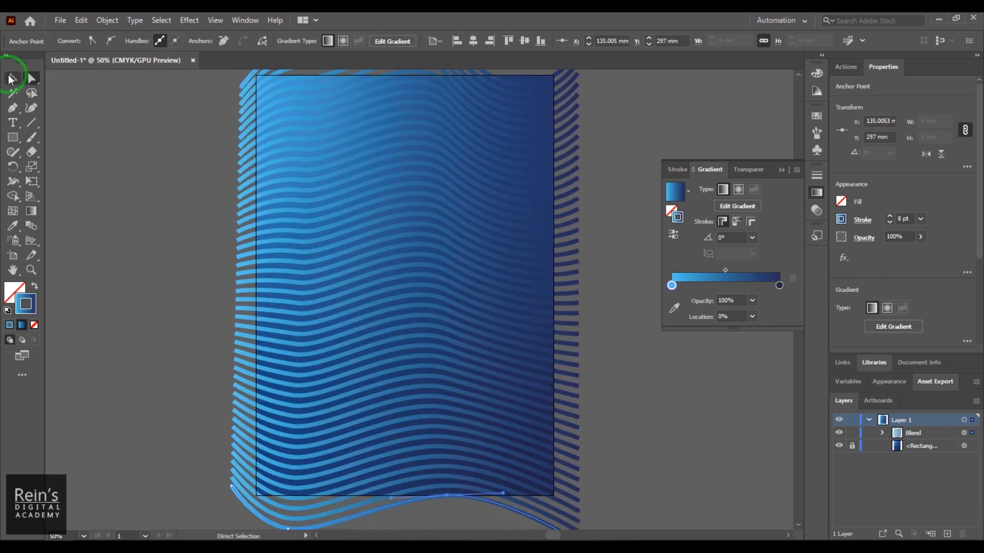
click(666, 418)
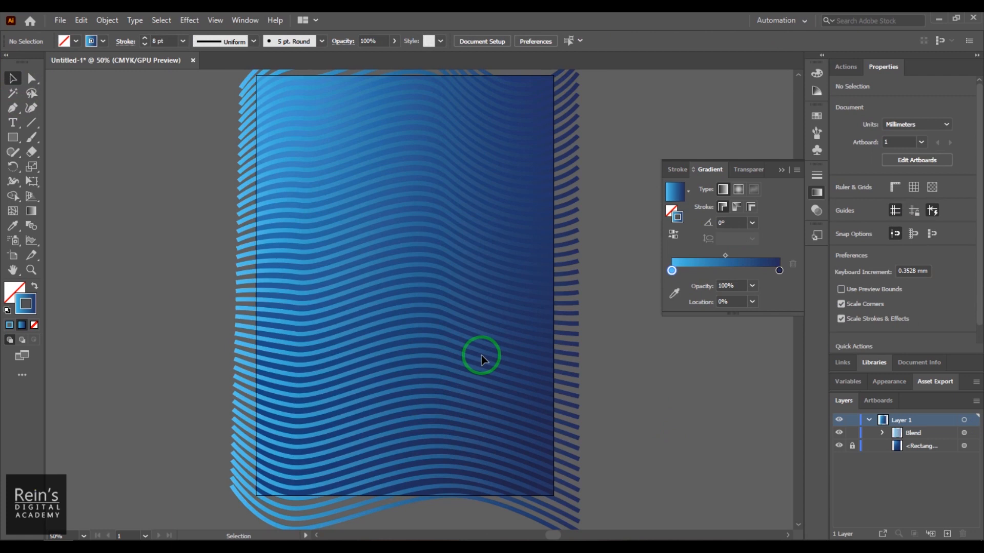